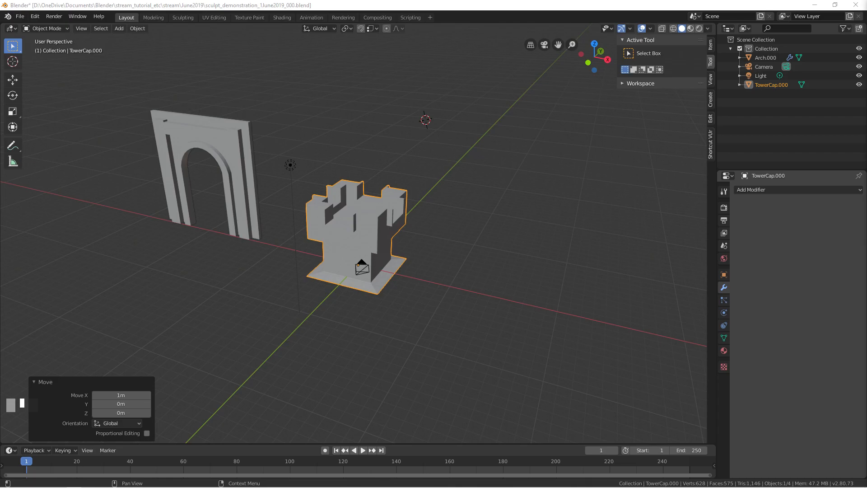
# Hide the arch object so only the tower remains in the scene view.
pyautogui.click(400, 176)
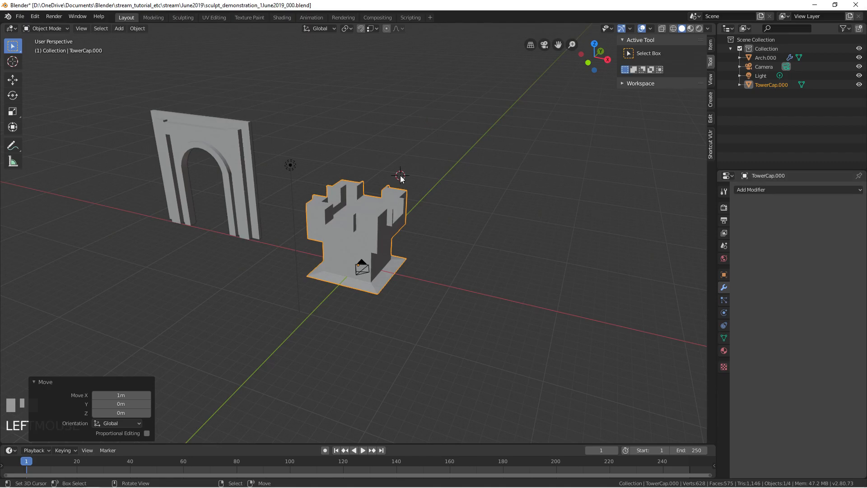
pyautogui.moveTo(260, 208); pyautogui.dragTo(515, 208, button='middle')
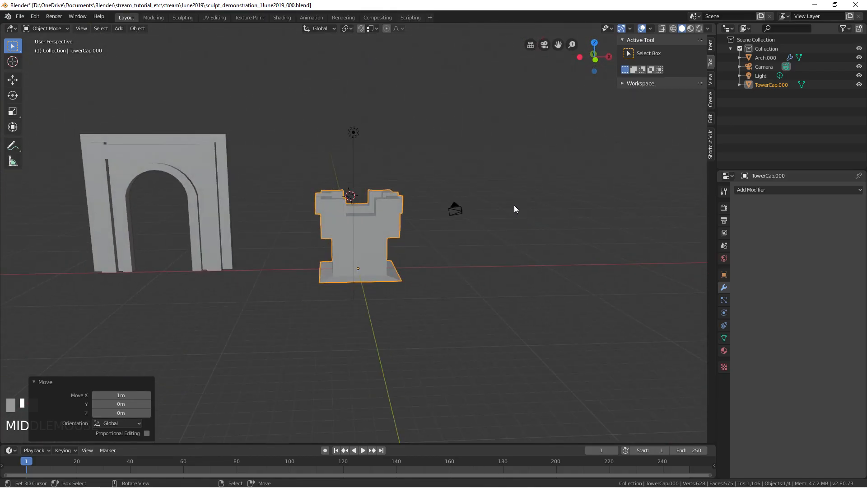
pyautogui.moveTo(464, 180); pyautogui.dragTo(415, 210, button='middle')
pyautogui.click(279, 140)
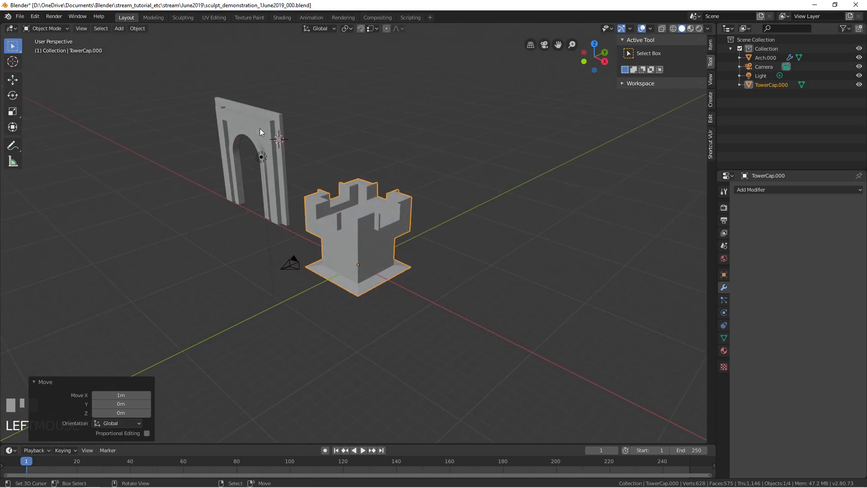
pyautogui.rightClick(272, 133)
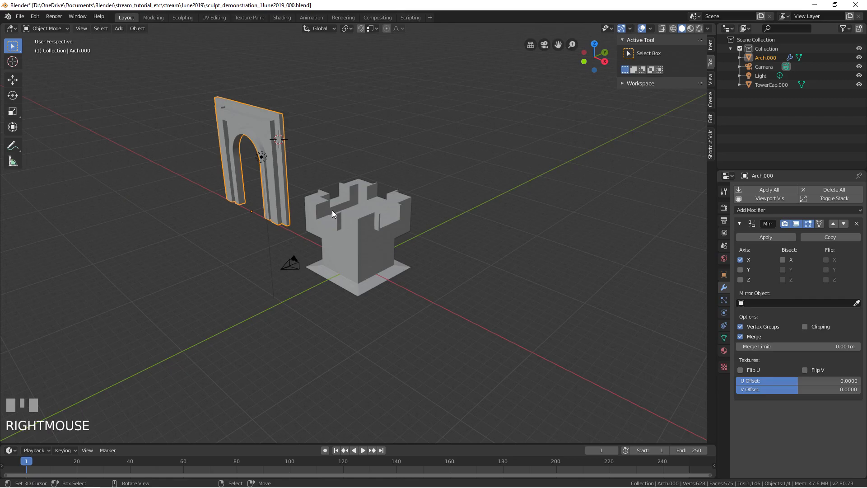
pyautogui.moveTo(372, 212)
pyautogui.mouseDown(button='middle')
pyautogui.moveTo(410, 208)
pyautogui.moveTo(383, 207)
pyautogui.mouseUp(button='middle')
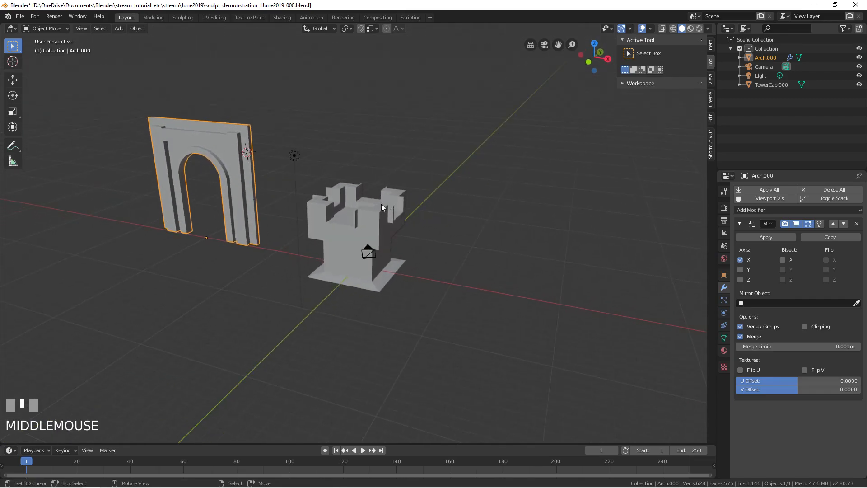
pyautogui.press('h')
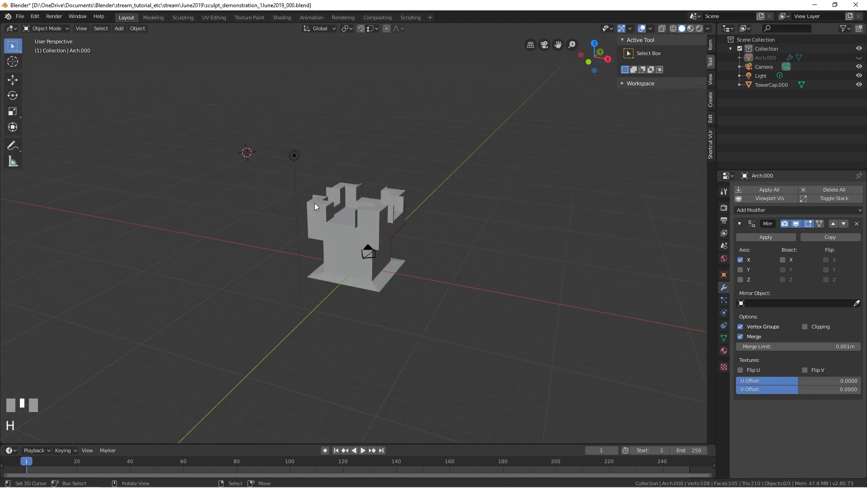
# Display the tower's full UV layout in the UV Editing workspace with its whole mesh selected in Edit Mode.
pyautogui.rightClick(356, 217)
pyautogui.moveTo(291, 223); pyautogui.dragTo(319, 219, button='middle')
pyautogui.press('Tab')
pyautogui.moveTo(403, 225); pyautogui.dragTo(397, 242, button='middle')
pyautogui.click(212, 18)
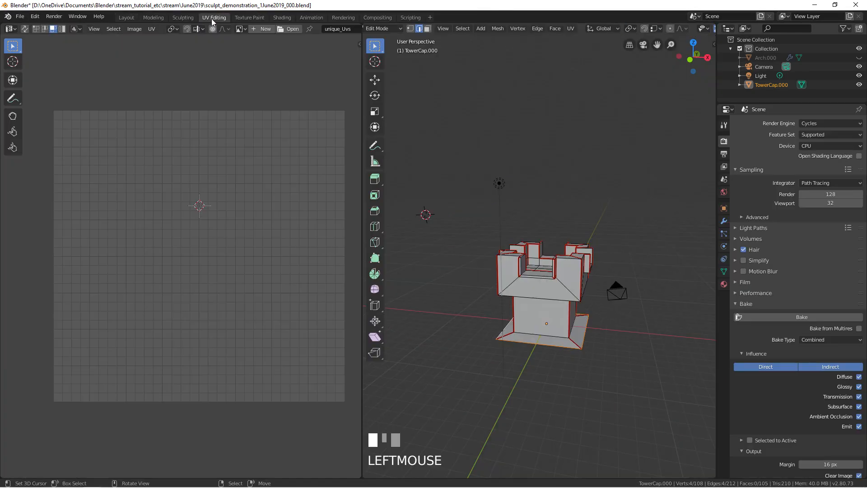
pyautogui.press('a')
pyautogui.moveTo(203, 203)
pyautogui.mouseDown(button='middle')
pyautogui.moveTo(212, 140)
pyautogui.moveTo(198, 157)
pyautogui.moveTo(208, 193)
pyautogui.mouseUp(button='middle')
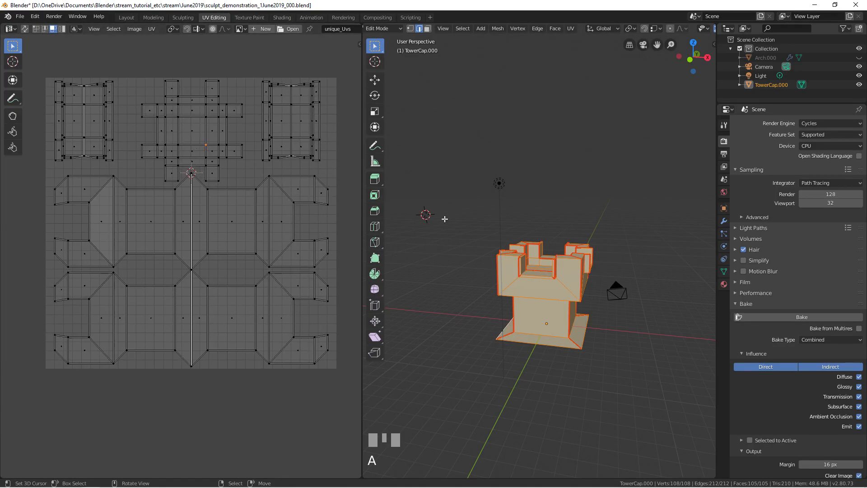
# Make reUse_uvs the tower mesh's active UV map and examine its overlapping layout.
pyautogui.click(724, 272)
pyautogui.click(752, 261)
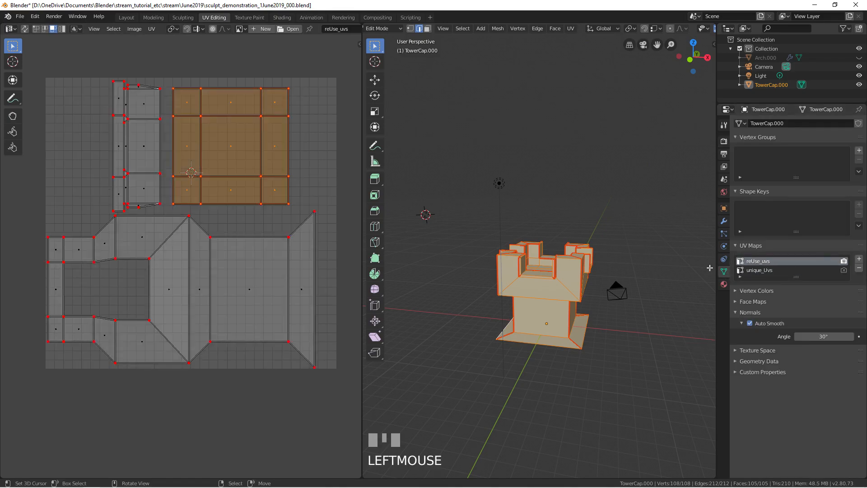
pyautogui.moveTo(292, 257); pyautogui.dragTo(301, 252, button='middle')
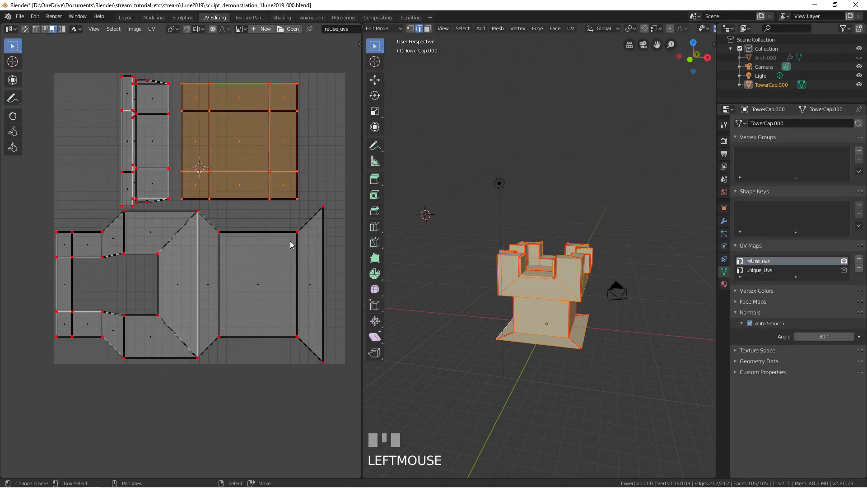
pyautogui.moveTo(452, 253); pyautogui.dragTo(678, 266, button='middle')
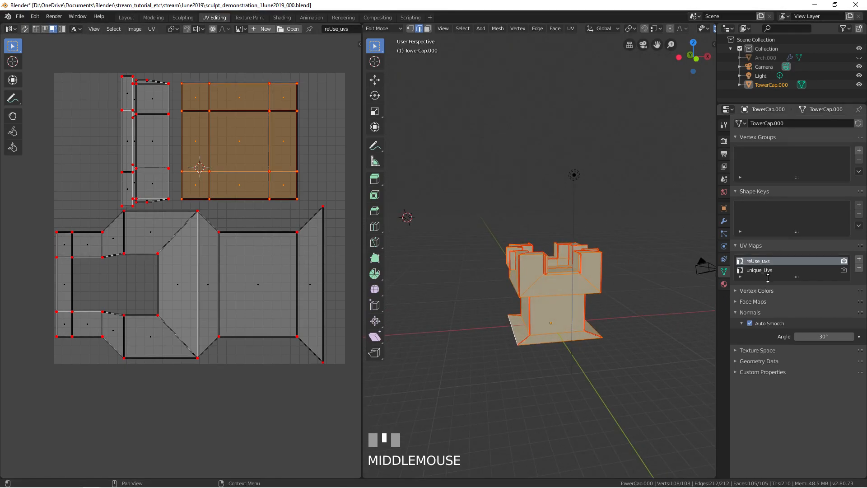
# Compare the unique_Uvs layout with reUse_uvs while examining the matching tower faces.
pyautogui.click(763, 270)
pyautogui.click(762, 261)
pyautogui.moveTo(485, 249); pyautogui.dragTo(525, 321, button='middle')
pyautogui.moveTo(534, 218); pyautogui.dragTo(482, 237, button='middle')
pyautogui.click(759, 270)
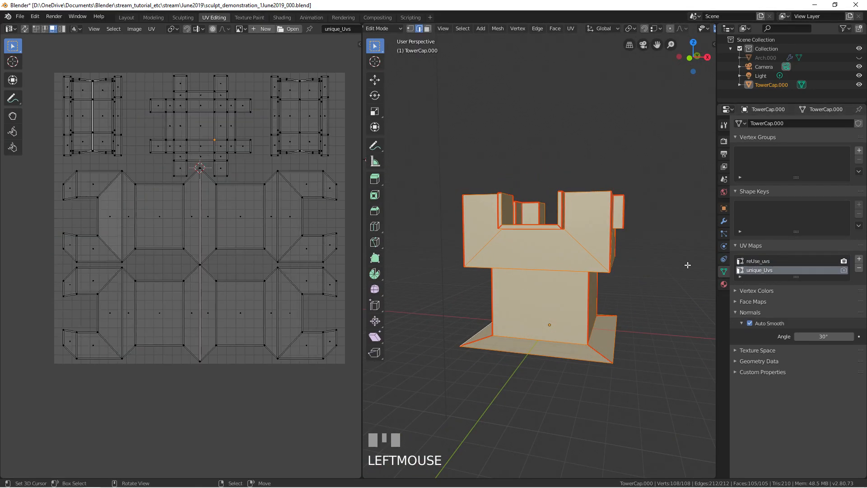
pyautogui.moveTo(258, 237); pyautogui.dragTo(251, 238, button='middle')
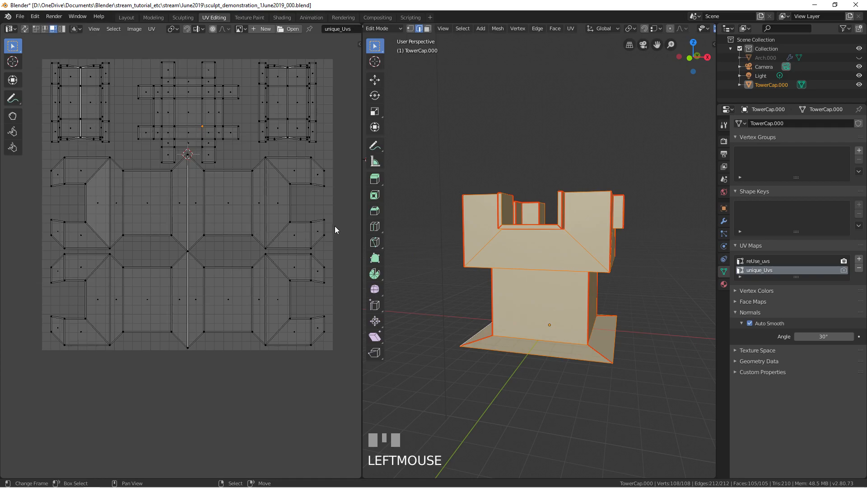
pyautogui.moveTo(542, 251); pyautogui.dragTo(557, 240, button='middle')
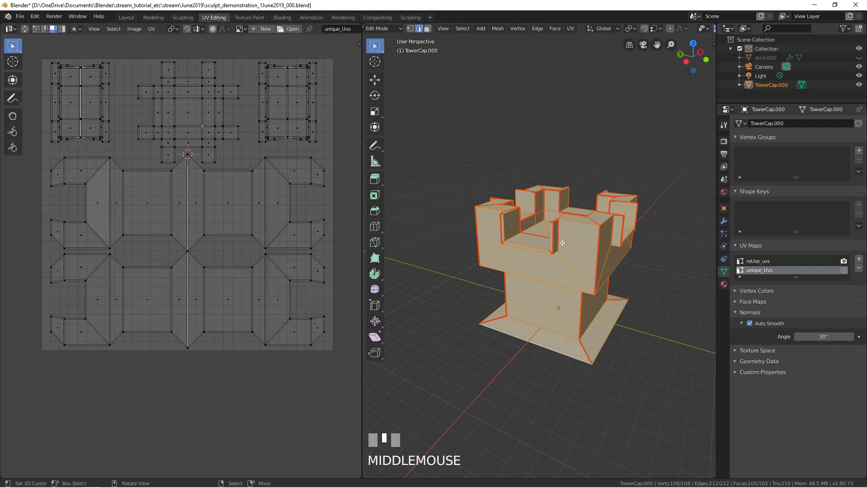
# Alternate between the two UV maps to compare their island layouts, finishing with reUse_uvs active.
pyautogui.doubleClick(756, 262)
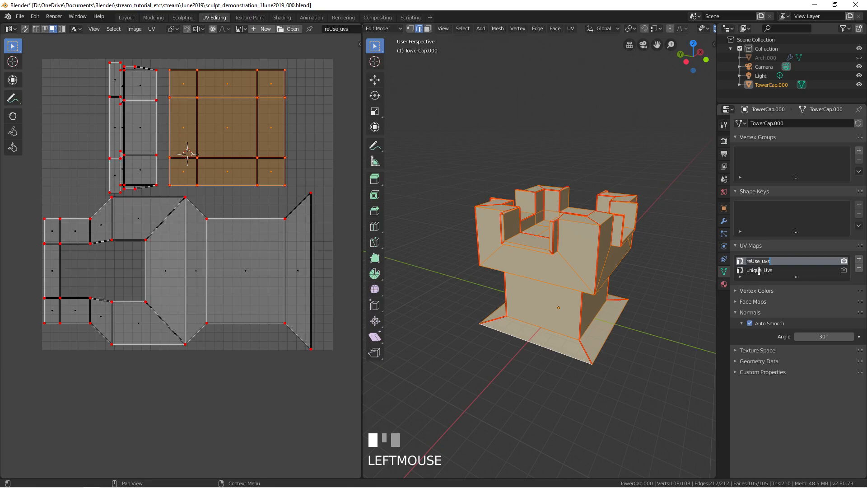
pyautogui.click(757, 271)
pyautogui.click(759, 270)
pyautogui.click(760, 262)
pyautogui.click(760, 273)
pyautogui.click(762, 263)
pyautogui.click(760, 267)
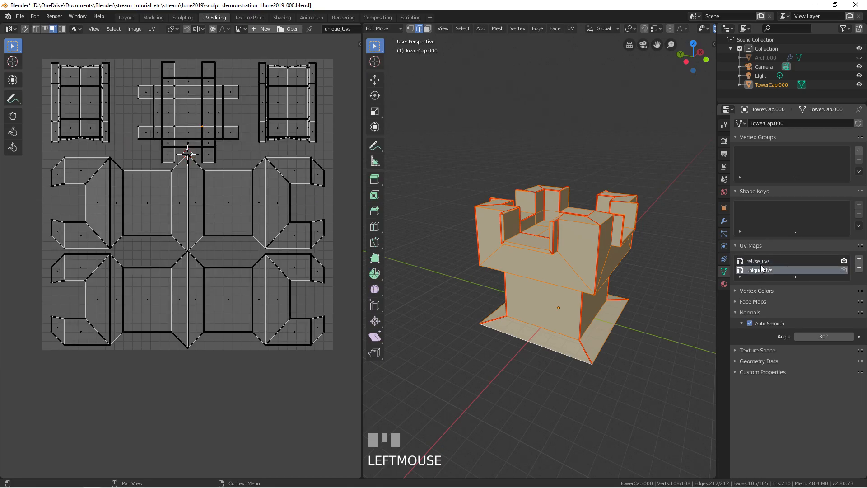
pyautogui.click(763, 261)
pyautogui.click(767, 269)
pyautogui.click(768, 261)
pyautogui.click(767, 269)
pyautogui.click(768, 262)
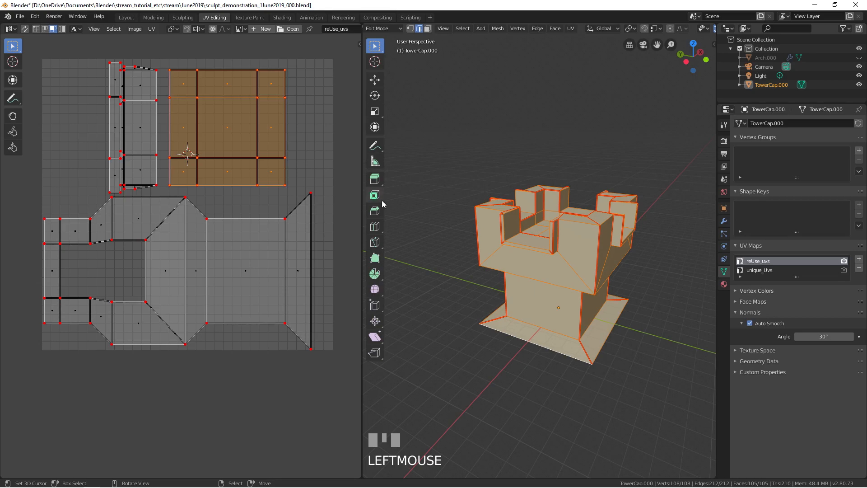
# Return the tower to Object Mode and examine its shaded walls and battlements from several sides.
pyautogui.moveTo(389, 229); pyautogui.dragTo(554, 214, button='middle')
pyautogui.press('Tab')
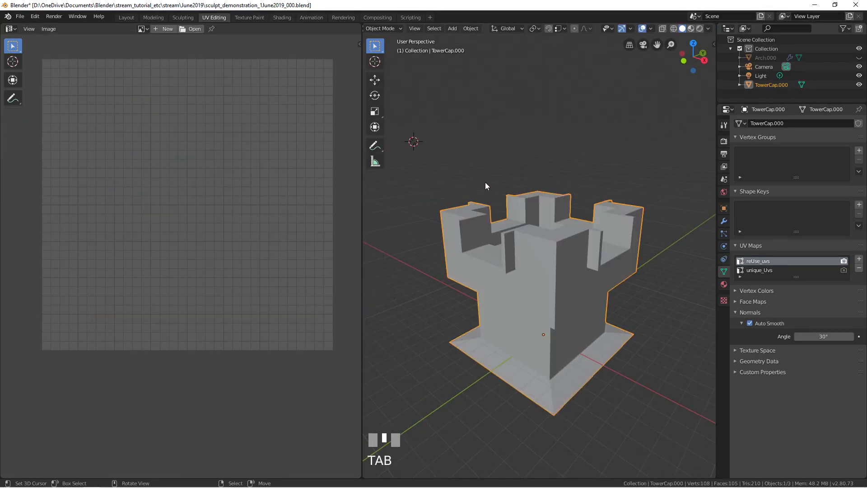
pyautogui.moveTo(481, 182)
pyautogui.mouseDown(button='middle')
pyautogui.moveTo(478, 214)
pyautogui.moveTo(527, 215)
pyautogui.moveTo(511, 201)
pyautogui.mouseUp(button='middle')
pyautogui.press('z')
pyautogui.click(441, 219)
pyautogui.moveTo(419, 231)
pyautogui.mouseDown(button='middle')
pyautogui.moveTo(515, 248)
pyautogui.moveTo(562, 236)
pyautogui.moveTo(459, 232)
pyautogui.mouseUp(button='middle')
pyautogui.hotkey('shift', 'z')
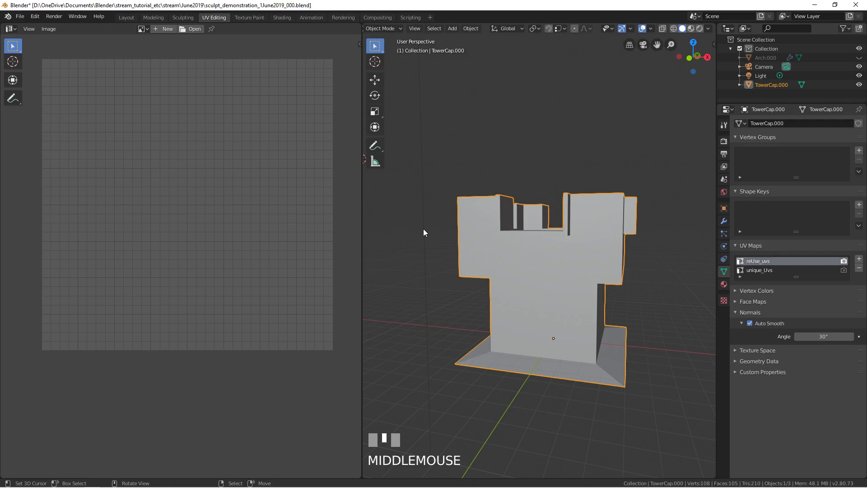
pyautogui.moveTo(424, 233); pyautogui.dragTo(556, 230, button='middle')
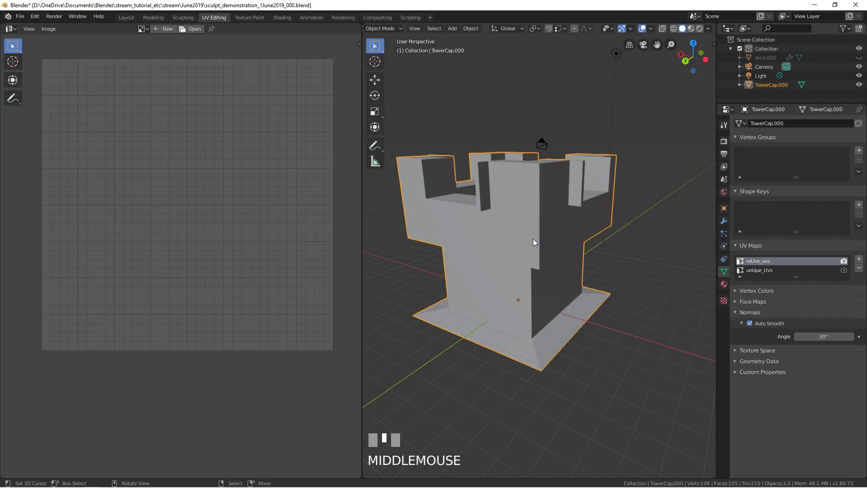
pyautogui.moveTo(414, 247); pyautogui.dragTo(545, 258, button='middle')
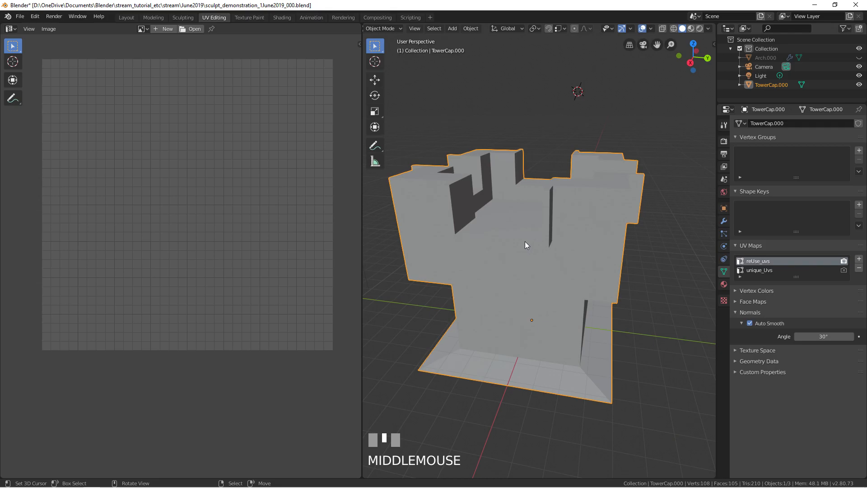
pyautogui.keyDown('ctrl'); pyautogui.moveTo(504, 244); pyautogui.dragTo(556, 245, button='middle'); pyautogui.keyUp('ctrl')
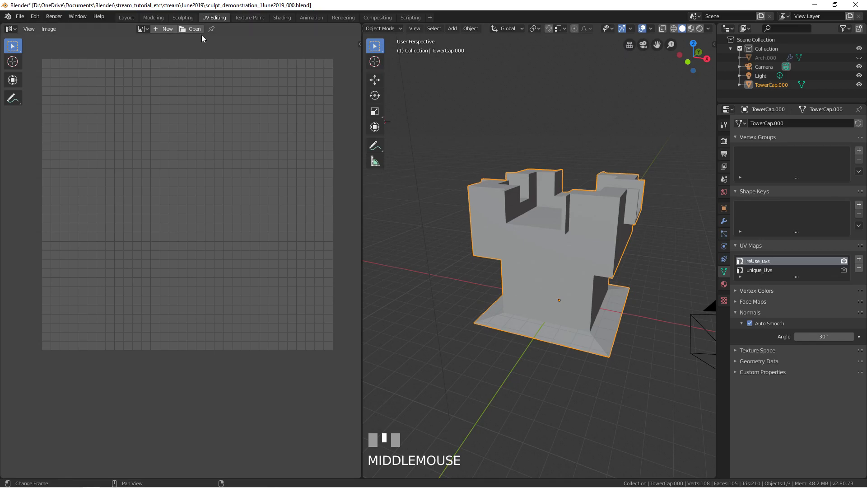
# Switch to the Sculpting workspace, try a resized brush stroke on the tower and undo the stroke.
pyautogui.click(183, 17)
pyautogui.moveTo(373, 190)
pyautogui.mouseDown(button='middle')
pyautogui.moveTo(367, 169)
pyautogui.moveTo(345, 235)
pyautogui.moveTo(381, 244)
pyautogui.moveTo(315, 222)
pyautogui.mouseUp(button='middle')
pyautogui.press('f')
pyautogui.click(340, 231)
pyautogui.moveTo(314, 218); pyautogui.dragTo(397, 190)
pyautogui.hotkey('ctrl', 'z')
# Leave Sculpt Mode and move the tower into a new collection named original_geometry.
pyautogui.press('Tab')
pyautogui.moveTo(364, 192); pyautogui.dragTo(420, 210, button='middle')
pyautogui.press('m')
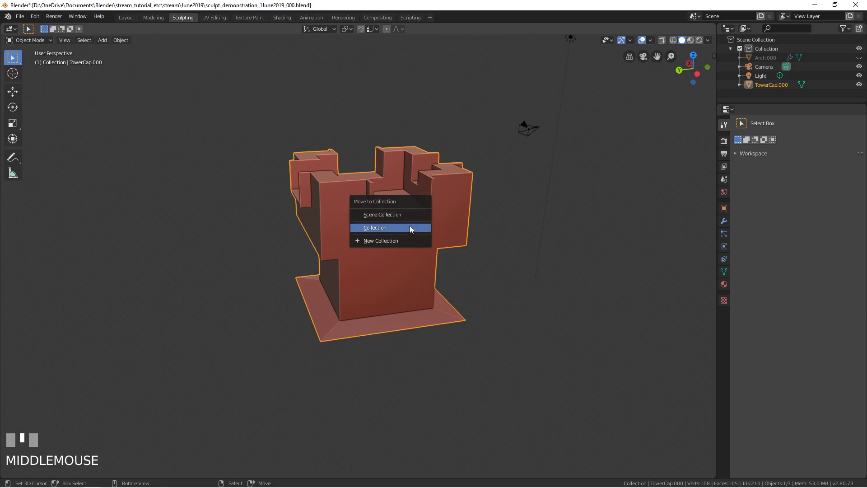
pyautogui.click(386, 241)
pyautogui.write('source_')
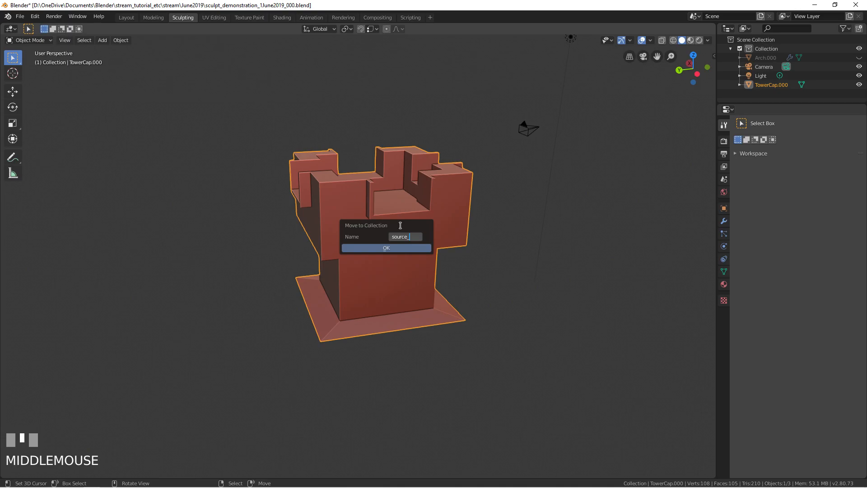
pyautogui.write('geo')
pyautogui.press('Left')
pyautogui.press('Left')
pyautogui.write('original')
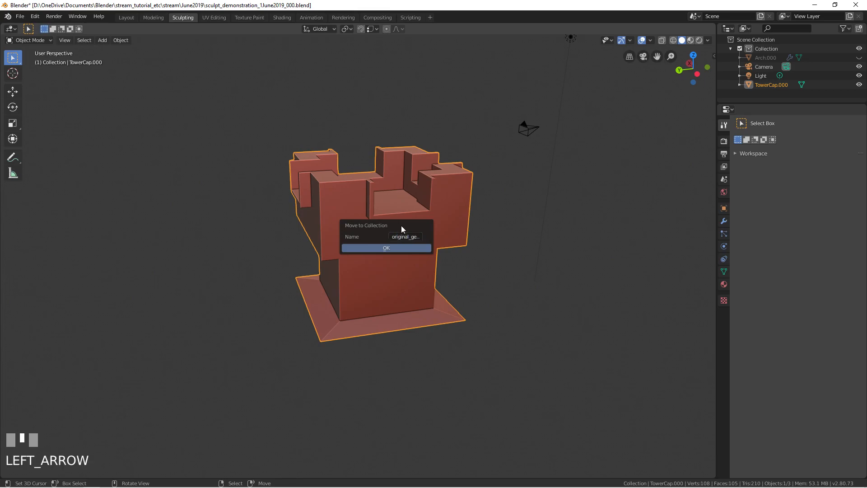
pyautogui.click(375, 250)
# Duplicate the tower in place and move the copy into a new collection named sculpt_geometry.
pyautogui.hotkey('shift', 'd')
pyautogui.press('Escape')
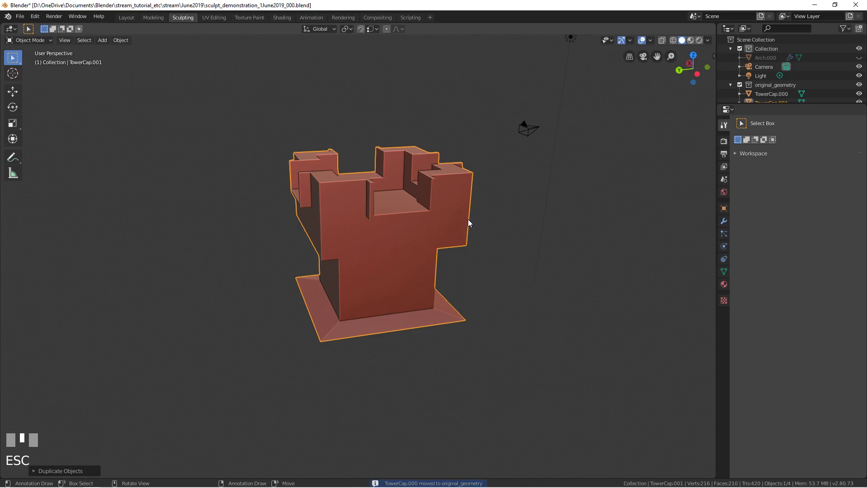
pyautogui.press('m')
pyautogui.click(469, 234)
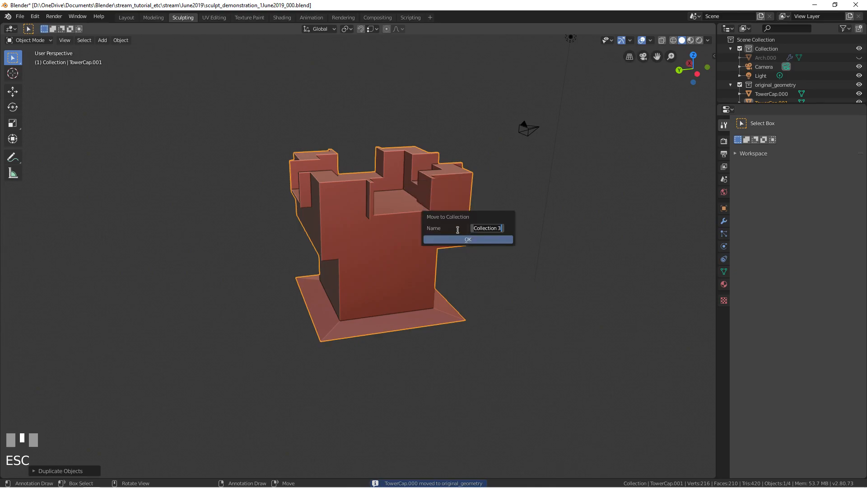
pyautogui.write('sculpt_')
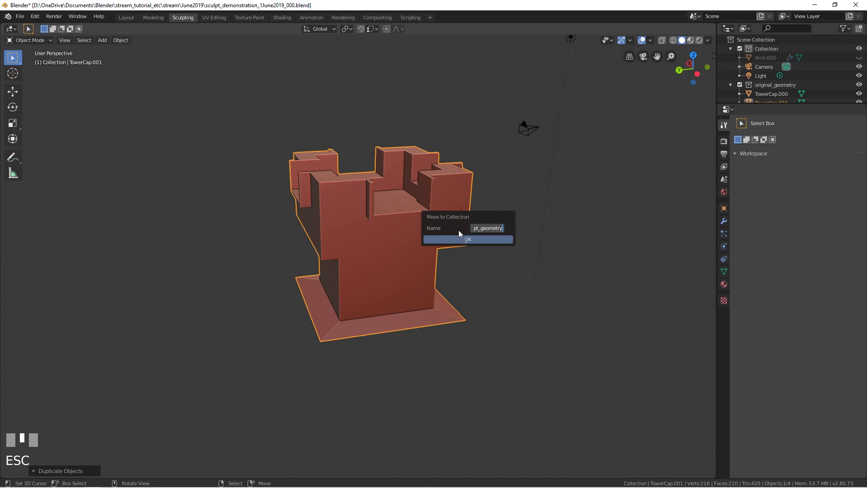
pyautogui.press('Return')
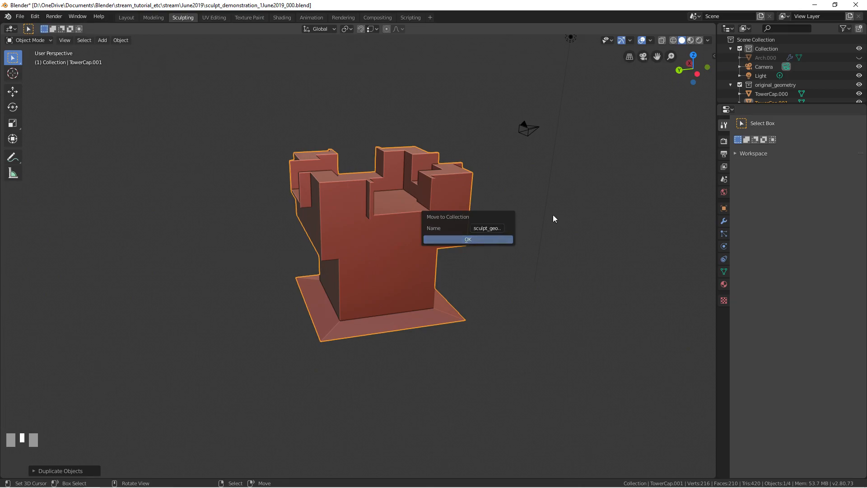
pyautogui.click(464, 240)
# Hide the original_geometry collection and make sculpt_geometry the active collection.
pyautogui.moveTo(774, 104); pyautogui.dragTo(775, 173)
pyautogui.click(859, 85)
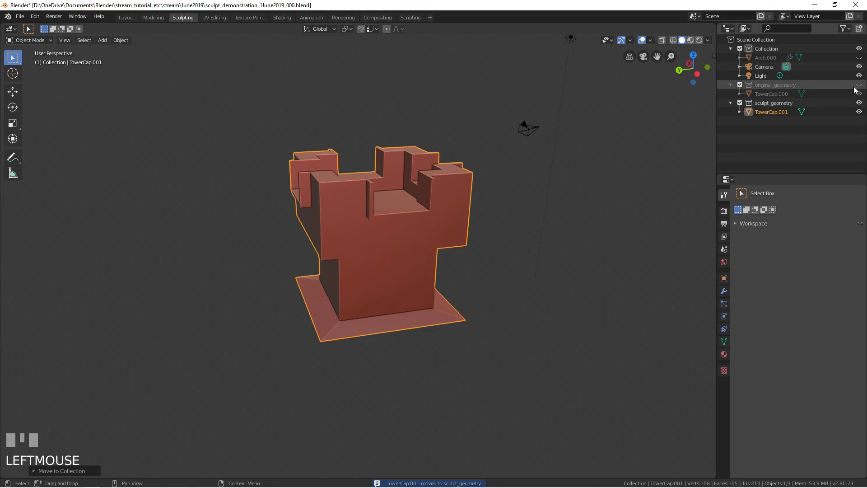
pyautogui.click(775, 103)
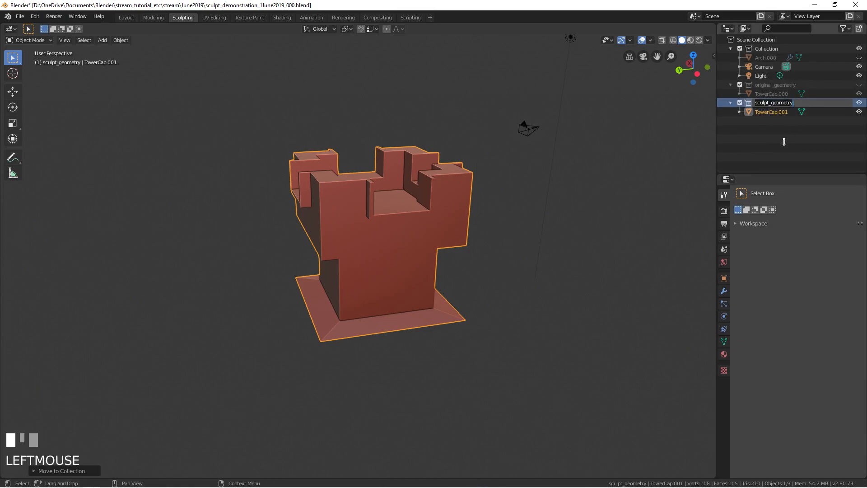
pyautogui.moveTo(407, 196)
pyautogui.mouseDown(button='middle')
pyautogui.moveTo(380, 196)
pyautogui.moveTo(398, 201)
pyautogui.mouseUp(button='middle')
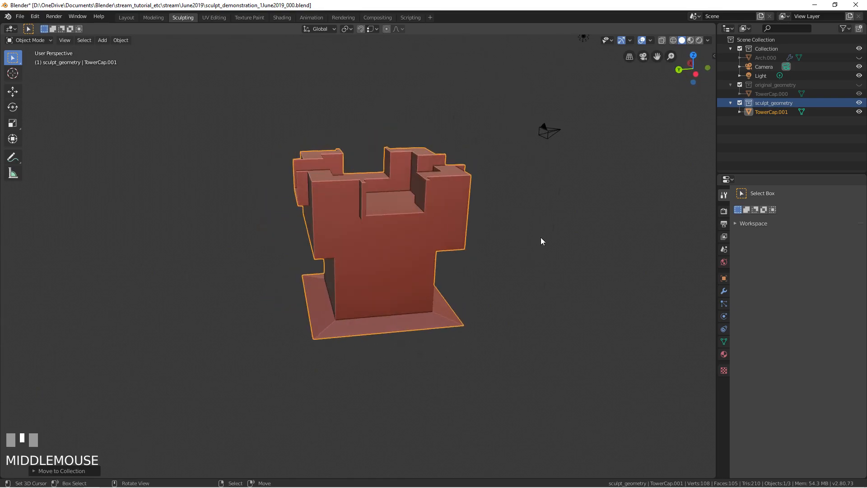
# Show the modifier properties of the tower copy and put it into Sculpt Mode.
pyautogui.click(724, 291)
pyautogui.moveTo(693, 280); pyautogui.dragTo(381, 240, button='middle')
pyautogui.hotkey('ctrl', 'Tab')
pyautogui.click(362, 246)
# Try several SculptDraw strokes across the walls and battlements of the low-poly tower copy and undo them.
pyautogui.moveTo(332, 176); pyautogui.dragTo(386, 203)
pyautogui.hotkey('ctrl', 'z')
pyautogui.moveTo(441, 189); pyautogui.dragTo(493, 164)
pyautogui.moveTo(375, 221)
pyautogui.mouseDown(button='middle')
pyautogui.moveTo(398, 235)
pyautogui.moveTo(447, 192)
pyautogui.mouseUp(button='middle')
pyautogui.moveTo(334, 178)
pyautogui.mouseDown()
pyautogui.moveTo(378, 167)
pyautogui.moveTo(397, 199)
pyautogui.mouseUp()
pyautogui.hotkey('ctrl', 'z')
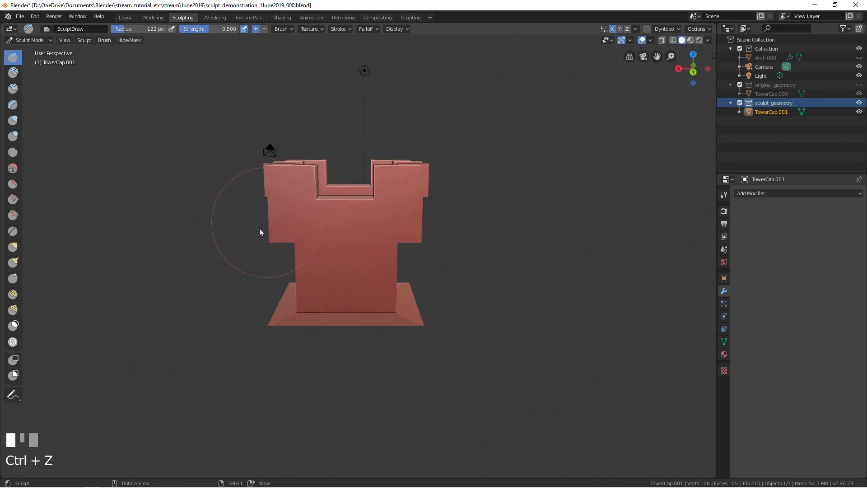
pyautogui.moveTo(230, 237); pyautogui.dragTo(325, 265, button='middle')
pyautogui.moveTo(324, 268); pyautogui.dragTo(306, 218)
pyautogui.moveTo(306, 218); pyautogui.dragTo(397, 245, button='middle')
pyautogui.moveTo(361, 218); pyautogui.dragTo(332, 233)
pyautogui.hotkey('ctrl', 'z')
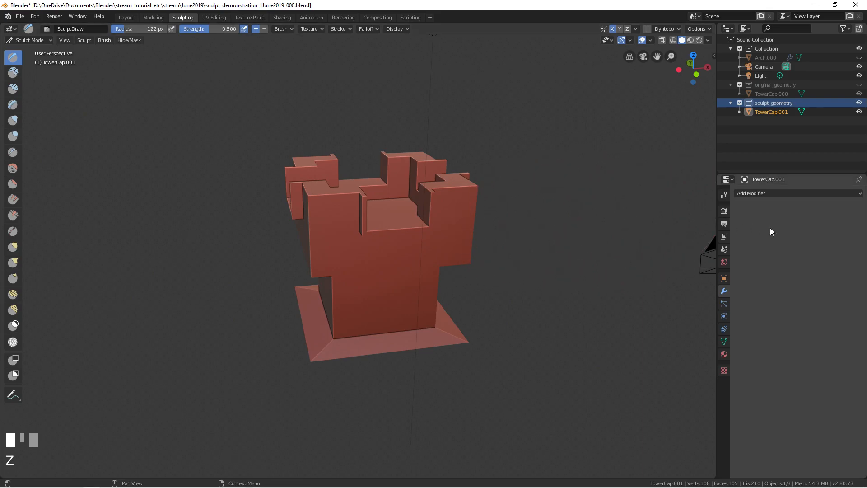
# Add a Multiresolution modifier to the tower copy.
pyautogui.click(762, 193)
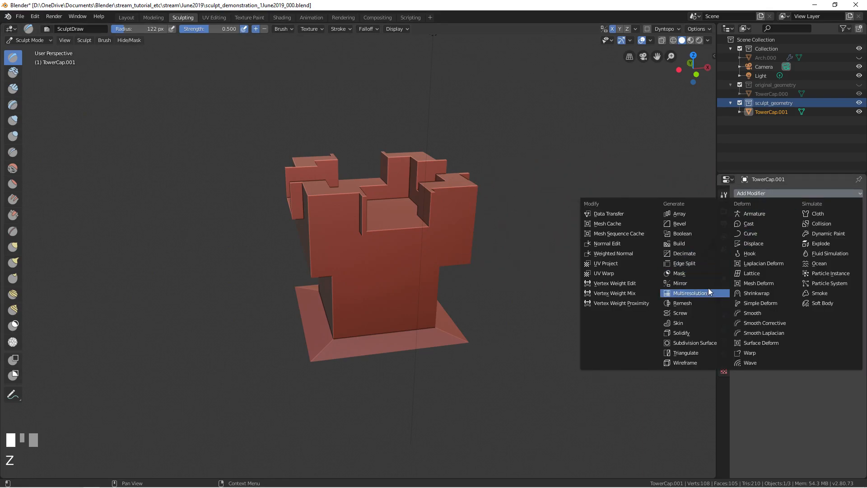
pyautogui.click(690, 293)
pyautogui.moveTo(432, 267); pyautogui.dragTo(493, 246, button='middle')
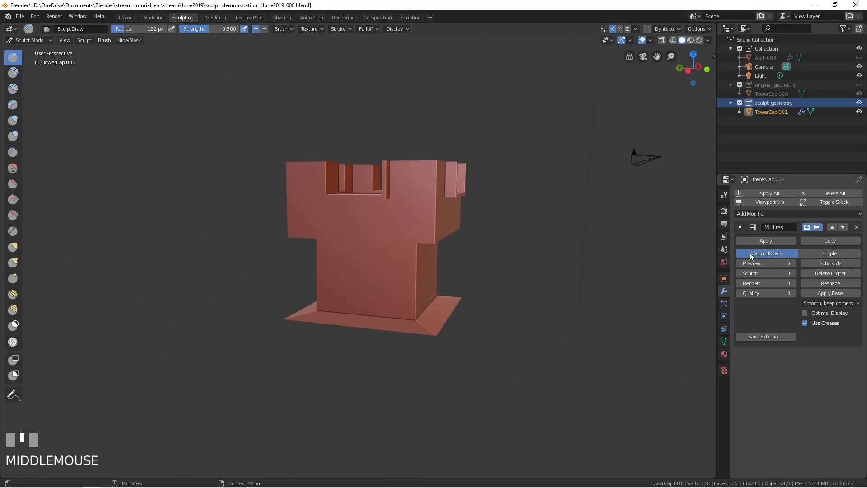
# Try a Subdivision Surface modifier with 1 render subdivision on the tower copy in Object Mode, and remove it.
pyautogui.click(747, 213)
pyautogui.click(689, 363)
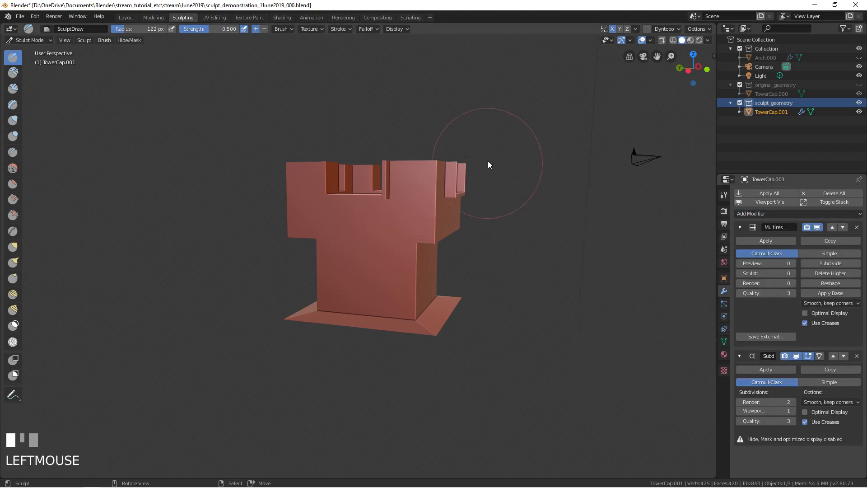
pyautogui.press('Tab')
pyautogui.moveTo(408, 182)
pyautogui.mouseDown(button='middle')
pyautogui.moveTo(499, 155)
pyautogui.moveTo(627, 272)
pyautogui.mouseUp(button='middle')
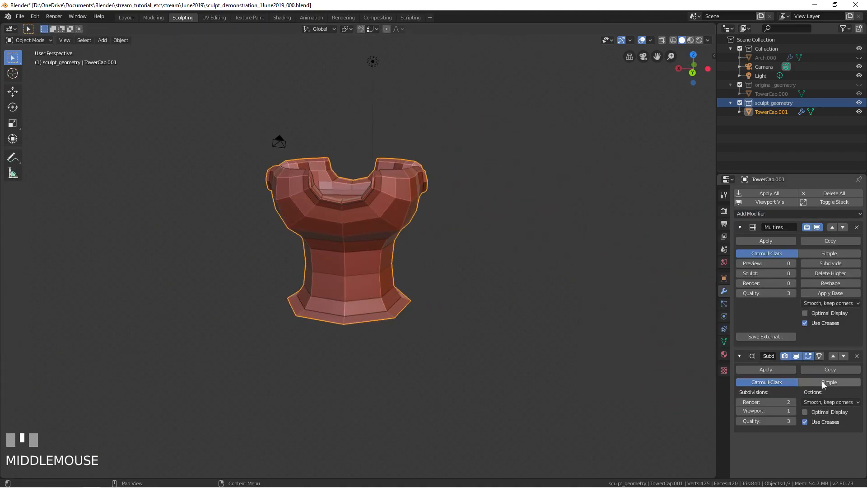
pyautogui.click(793, 402)
pyautogui.click(739, 402)
pyautogui.click(739, 402)
pyautogui.moveTo(470, 252); pyautogui.dragTo(555, 270, button='middle')
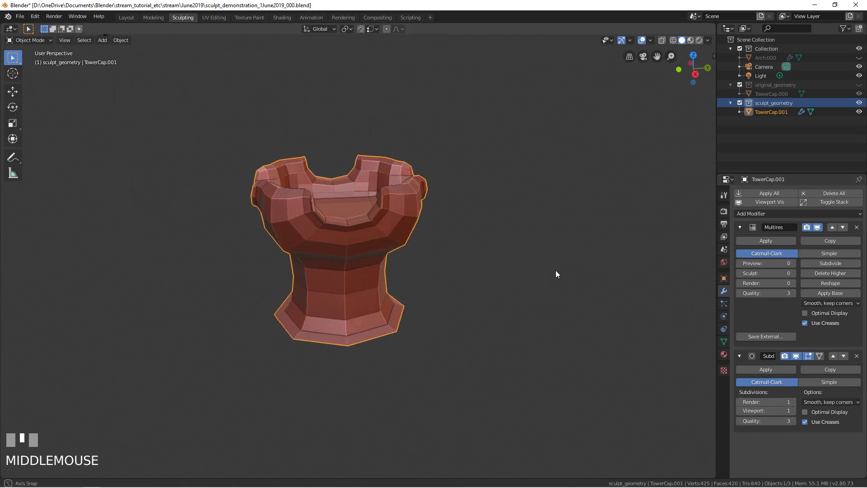
pyautogui.click(857, 356)
# Subdivide the tower copy's Multires modifier up to level 4.
pyautogui.moveTo(452, 260)
pyautogui.mouseDown(button='middle')
pyautogui.moveTo(429, 253)
pyautogui.moveTo(455, 262)
pyautogui.moveTo(456, 272)
pyautogui.moveTo(448, 270)
pyautogui.mouseUp(button='middle')
pyautogui.click(820, 264)
pyautogui.click(818, 262)
pyautogui.click(741, 263)
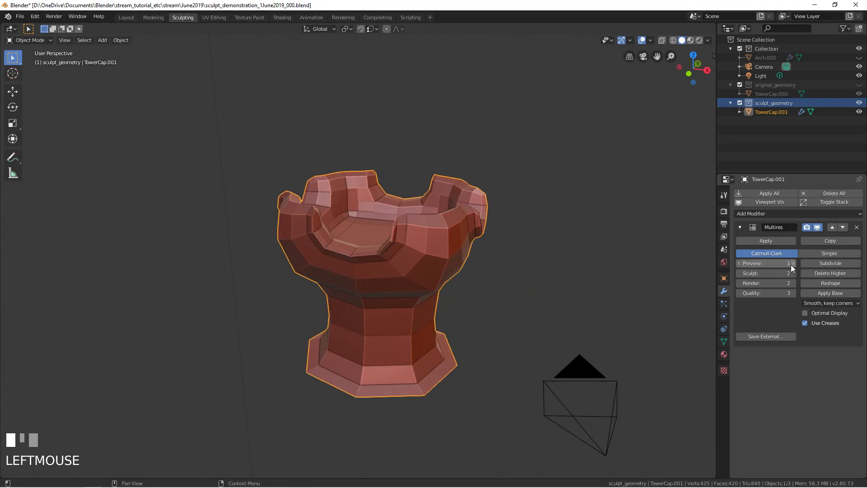
pyautogui.click(791, 265)
pyautogui.click(815, 264)
pyautogui.click(810, 265)
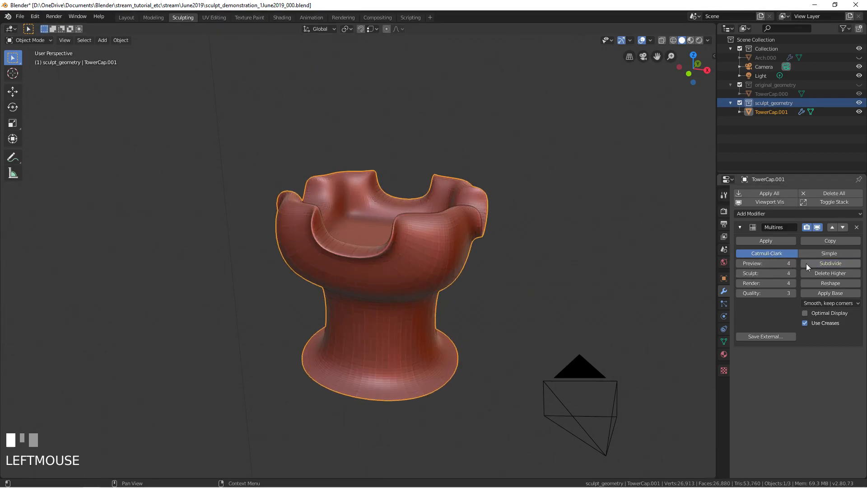
# In Sculpt Mode, lower the Multires sculpt level to 2 and bulge the upper walls with a 195 px SculptDraw brush.
pyautogui.hotkey('ctrl', 'Tab')
pyautogui.click(442, 296)
pyautogui.moveTo(436, 250)
pyautogui.mouseDown()
pyautogui.moveTo(446, 266)
pyautogui.moveTo(436, 263)
pyautogui.moveTo(422, 275)
pyautogui.mouseUp()
pyautogui.click(738, 272)
pyautogui.click(738, 272)
pyautogui.press('f')
pyautogui.click(394, 326)
pyautogui.moveTo(394, 326)
pyautogui.mouseDown(button='middle')
pyautogui.moveTo(429, 253)
pyautogui.moveTo(437, 270)
pyautogui.mouseUp(button='middle')
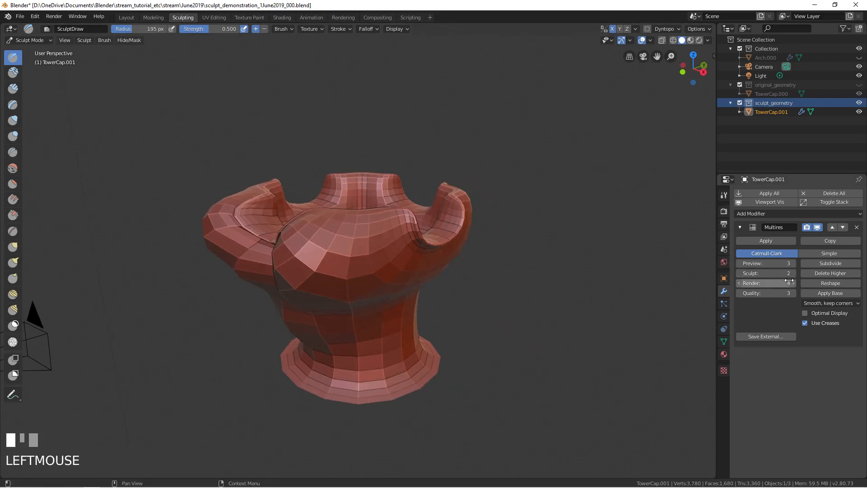
# Set the Multires sculpt level to 1 and swell the tower's top with a 206 px SculptDraw brush.
pyautogui.click(738, 273)
pyautogui.press('f')
pyautogui.click(447, 282)
pyautogui.moveTo(447, 282)
pyautogui.mouseDown(button='middle')
pyautogui.moveTo(406, 324)
pyautogui.moveTo(422, 257)
pyautogui.moveTo(350, 289)
pyautogui.moveTo(385, 242)
pyautogui.moveTo(346, 264)
pyautogui.moveTo(649, 264)
pyautogui.mouseUp(button='middle')
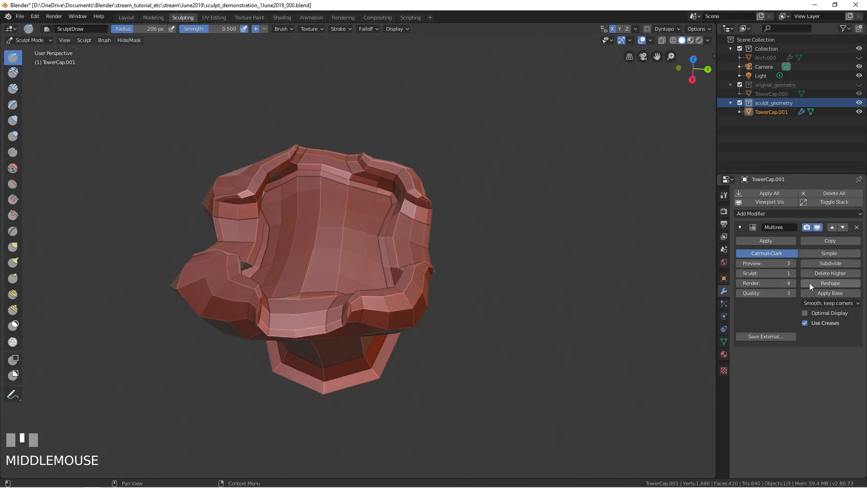
pyautogui.moveTo(400, 244); pyautogui.dragTo(532, 229, button='middle')
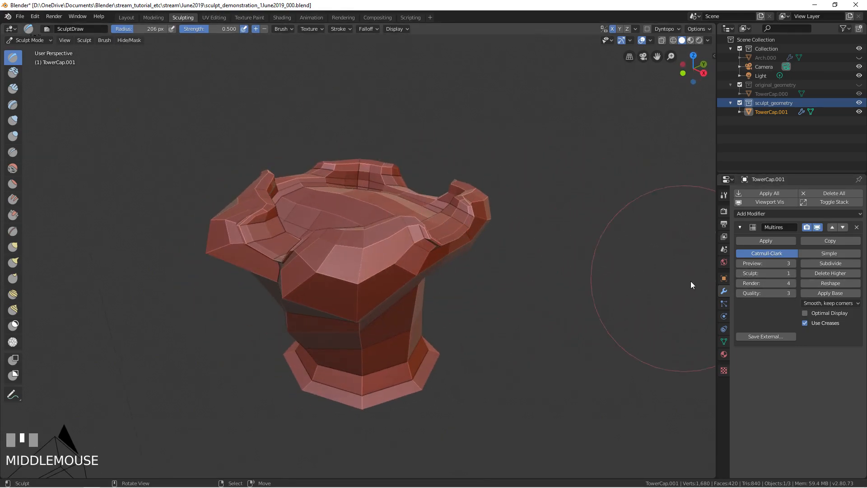
# Raise the Multires preview and sculpt levels to 4 and add a SculptDraw stroke to the tower's upper part.
pyautogui.click(793, 264)
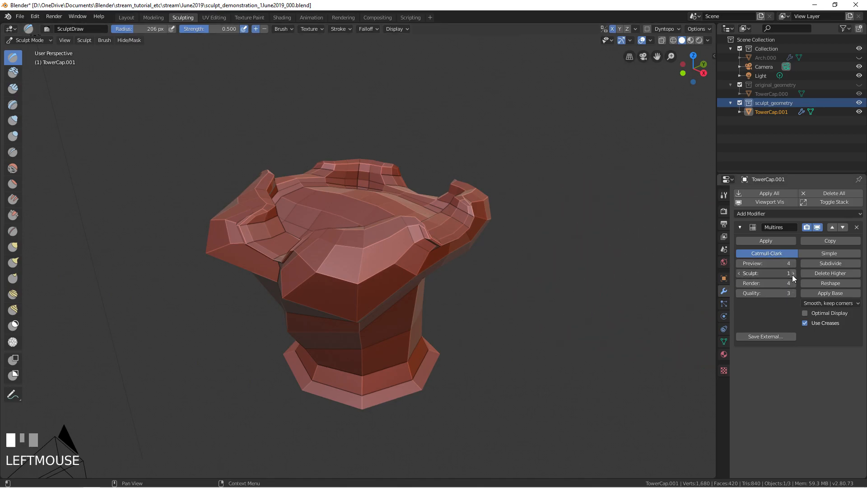
pyautogui.click(793, 274)
pyautogui.click(788, 275)
pyautogui.click(790, 280)
pyautogui.click(793, 275)
pyautogui.moveTo(289, 260); pyautogui.dragTo(349, 256, button='middle')
pyautogui.moveTo(348, 253)
pyautogui.mouseDown()
pyautogui.moveTo(350, 292)
pyautogui.moveTo(339, 267)
pyautogui.mouseUp()
pyautogui.moveTo(339, 268); pyautogui.dragTo(401, 271, button='middle')
# Carve several grooves across the bulging upper walls using the Crease brush with a 50 px radius.
pyautogui.press('f')
pyautogui.click(332, 263)
pyautogui.moveTo(331, 263)
pyautogui.keyDown('ctrl'); pyautogui.mouseDown(button='middle')
pyautogui.moveTo(473, 230)
pyautogui.moveTo(425, 248)
pyautogui.mouseUp(button='middle'); pyautogui.keyUp('ctrl')
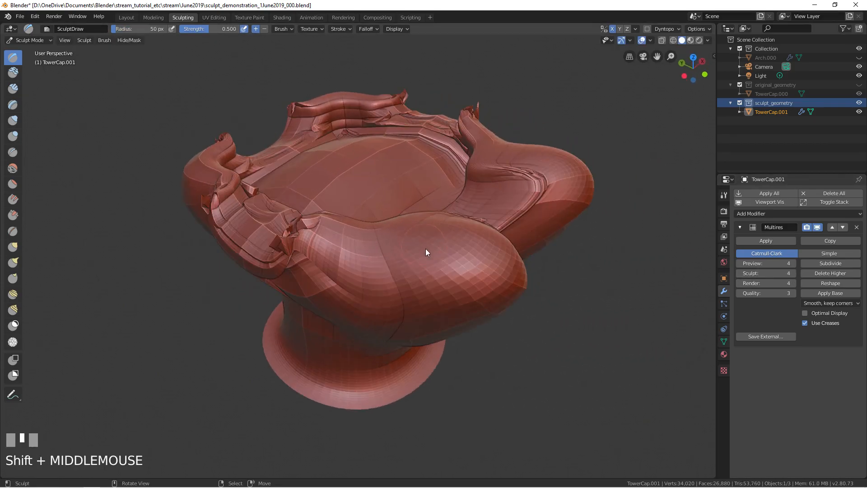
pyautogui.hotkey('shift', 'c')
pyautogui.moveTo(424, 248); pyautogui.dragTo(442, 289)
pyautogui.moveTo(397, 251)
pyautogui.mouseDown()
pyautogui.moveTo(398, 306)
pyautogui.moveTo(358, 298)
pyautogui.mouseUp()
pyautogui.moveTo(329, 239)
pyautogui.mouseDown()
pyautogui.moveTo(342, 289)
pyautogui.moveTo(356, 294)
pyautogui.mouseUp()
pyautogui.moveTo(396, 242); pyautogui.dragTo(422, 319)
pyautogui.moveTo(458, 259); pyautogui.dragTo(471, 312)
pyautogui.moveTo(441, 308); pyautogui.dragTo(456, 246, button='middle')
pyautogui.moveTo(400, 169); pyautogui.dragTo(447, 240)
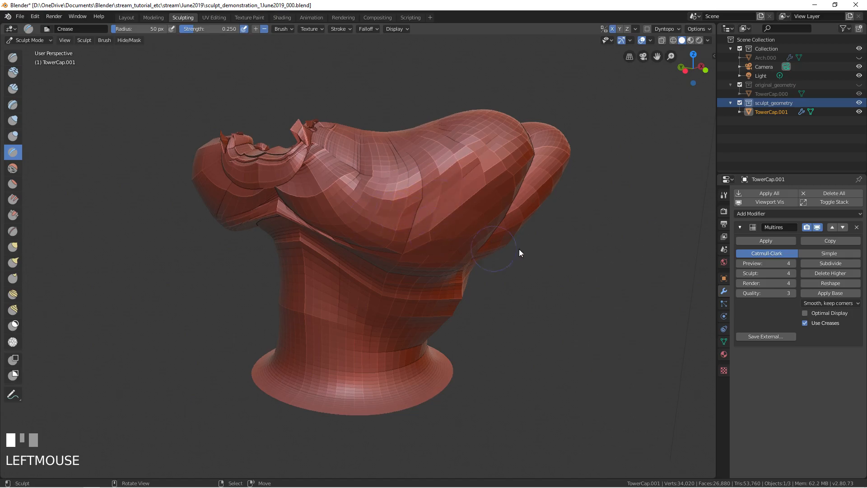
# Lower the Multires sculpt level to 1 and raise it back to 4 to compare the coarse and detailed shapes.
pyautogui.click(738, 273)
pyautogui.click(738, 273)
pyautogui.click(738, 272)
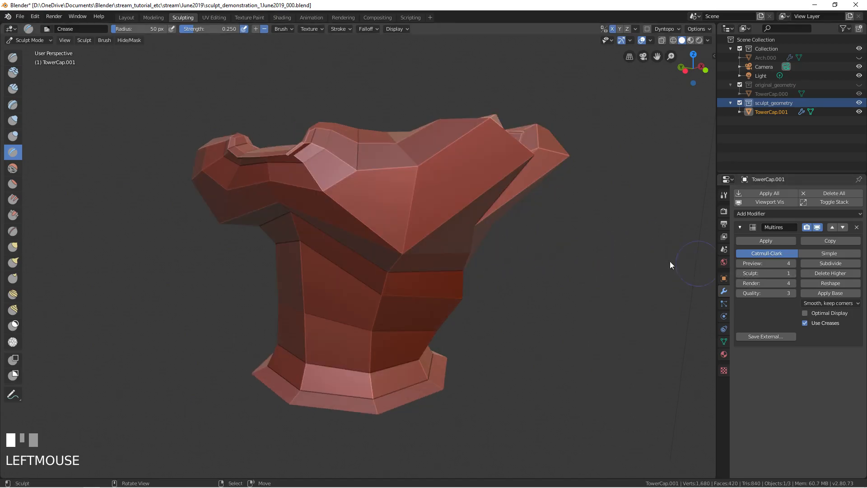
pyautogui.moveTo(685, 261); pyautogui.dragTo(536, 267, button='middle')
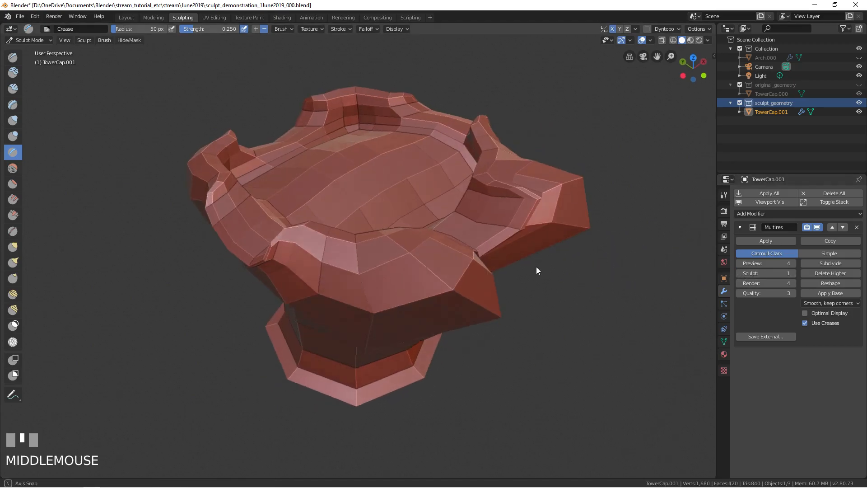
pyautogui.click(792, 274)
pyautogui.click(793, 274)
pyautogui.click(793, 274)
pyautogui.moveTo(384, 280)
pyautogui.mouseDown(button='middle')
pyautogui.moveTo(382, 253)
pyautogui.moveTo(400, 249)
pyautogui.moveTo(405, 232)
pyautogui.moveTo(431, 253)
pyautogui.moveTo(432, 272)
pyautogui.moveTo(463, 283)
pyautogui.mouseUp(button='middle')
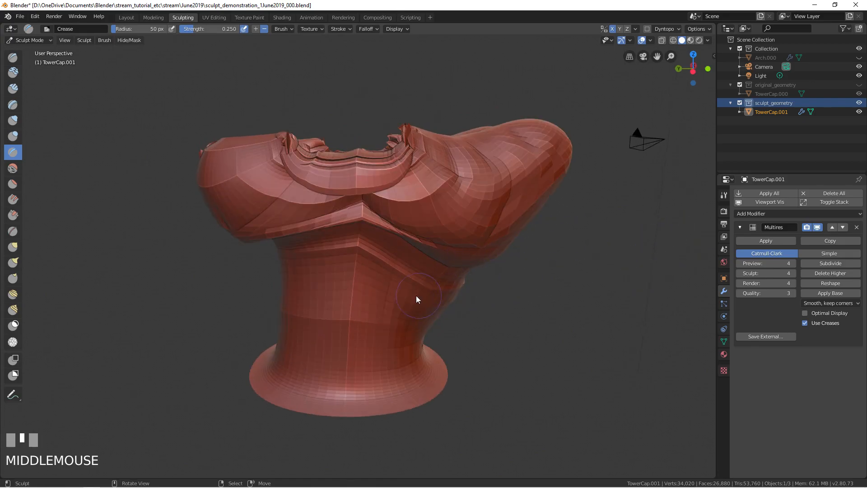
pyautogui.moveTo(337, 268)
pyautogui.mouseDown(button='middle')
pyautogui.moveTo(441, 310)
pyautogui.moveTo(421, 230)
pyautogui.moveTo(559, 278)
pyautogui.mouseUp(button='middle')
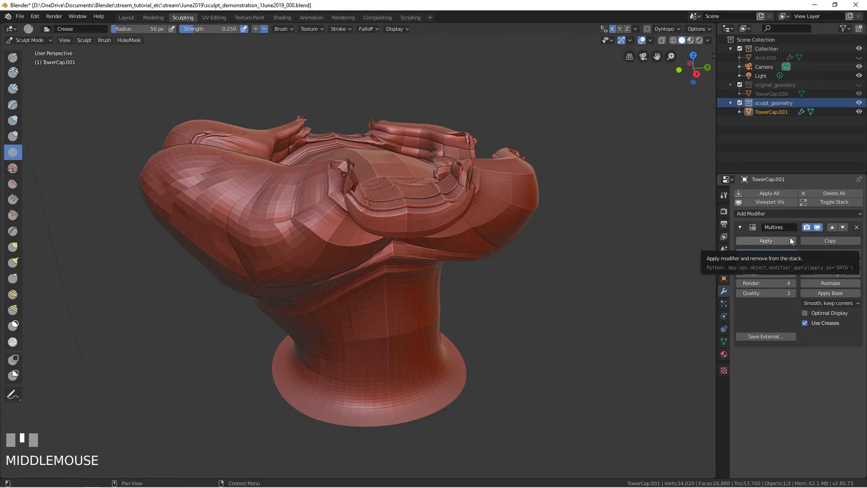
# Remove the Multires modifier and put the tower copy into Edit Mode.
pyautogui.click(857, 227)
pyautogui.moveTo(542, 251)
pyautogui.mouseDown(button='middle')
pyautogui.moveTo(501, 257)
pyautogui.moveTo(535, 248)
pyautogui.moveTo(550, 223)
pyautogui.moveTo(542, 225)
pyautogui.mouseUp(button='middle')
pyautogui.hotkey('ctrl', 'Tab')
pyautogui.keyDown('shift'); pyautogui.moveTo(470, 252); pyautogui.dragTo(466, 306, button='middle'); pyautogui.keyUp('shift')
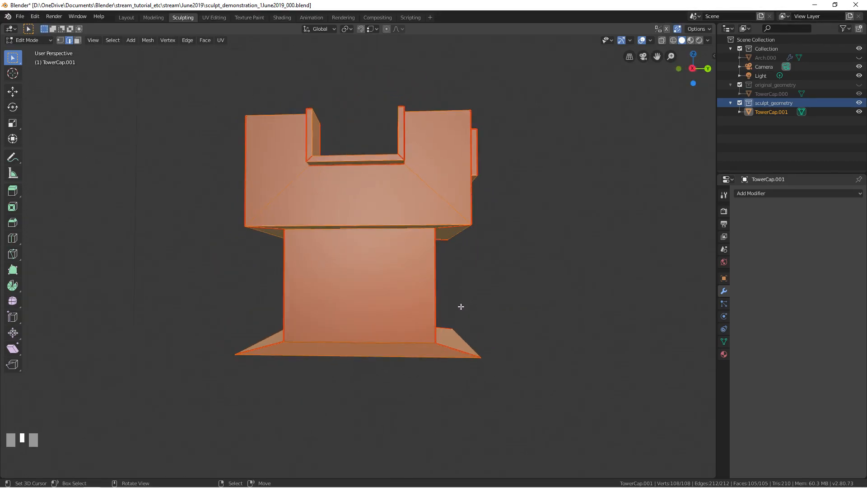
# Clear the selection and pick a large shaft face and a small battlement face in face selection to compare sizes.
pyautogui.moveTo(342, 279); pyautogui.dragTo(312, 233, button='middle')
pyautogui.moveTo(311, 233); pyautogui.dragTo(362, 254)
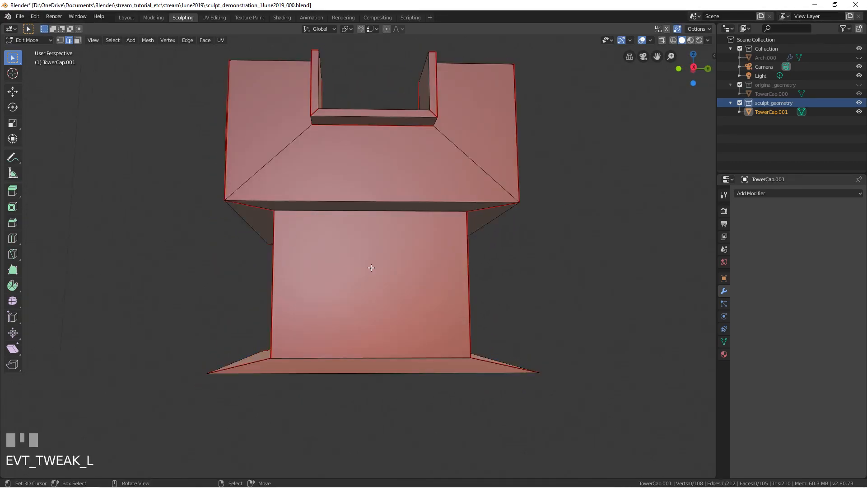
pyautogui.press('3')
pyautogui.click(339, 270)
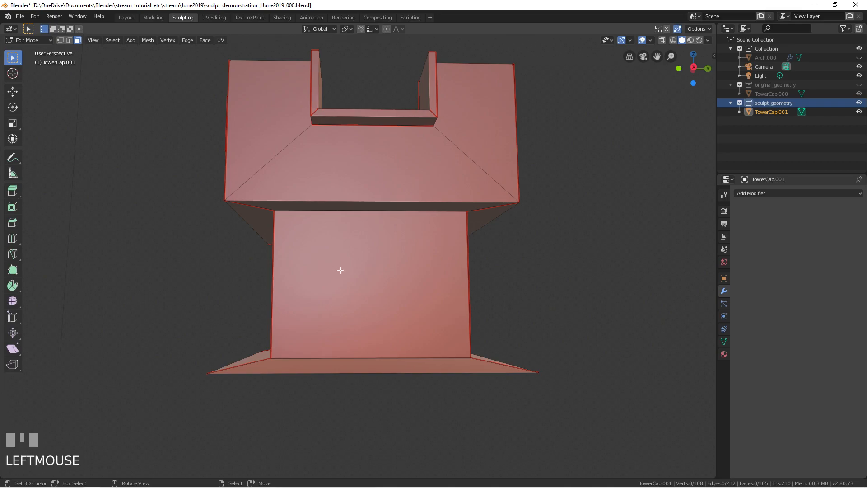
pyautogui.rightClick(292, 253)
pyautogui.moveTo(255, 194); pyautogui.dragTo(247, 276, button='middle')
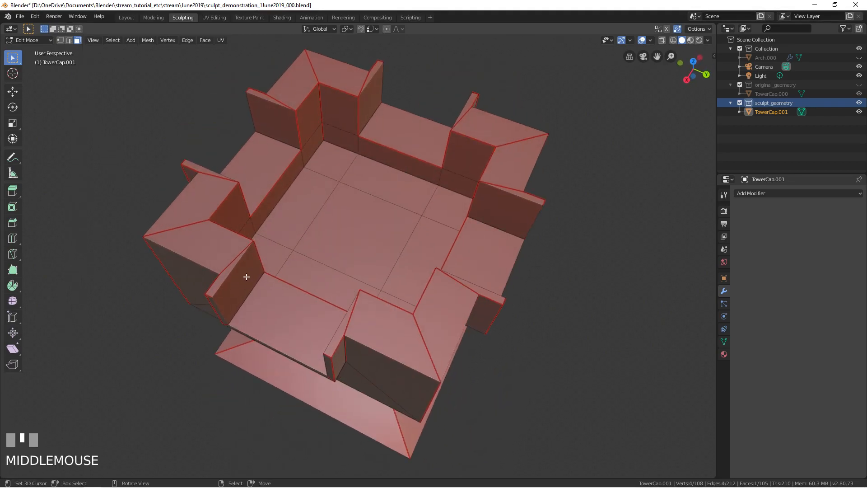
pyautogui.rightClick(251, 272)
# Add two vertical loop cuts through the middle of the tower, one for each pair of opposite walls.
pyautogui.moveTo(338, 228); pyautogui.dragTo(386, 270, button='middle')
pyautogui.hotkey('ctrl', 'r')
pyautogui.click(360, 241)
pyautogui.click(360, 240)
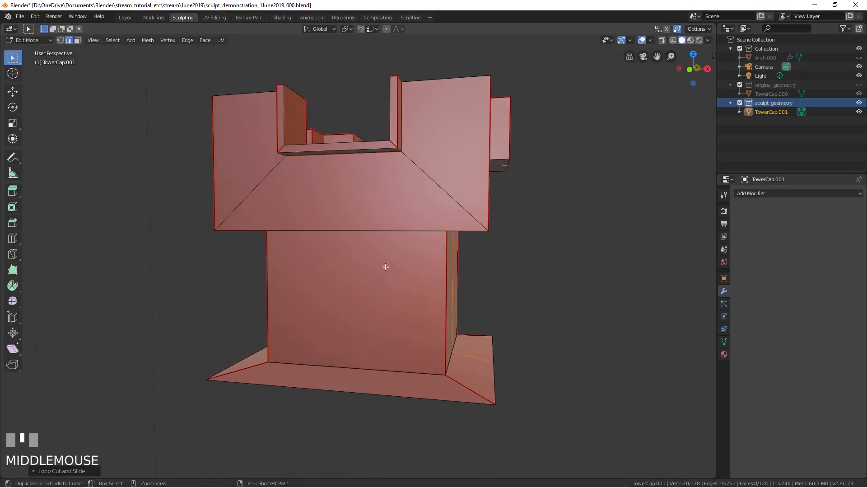
pyautogui.hotkey('ctrl', 'r')
pyautogui.click(344, 234)
pyautogui.press('Escape')
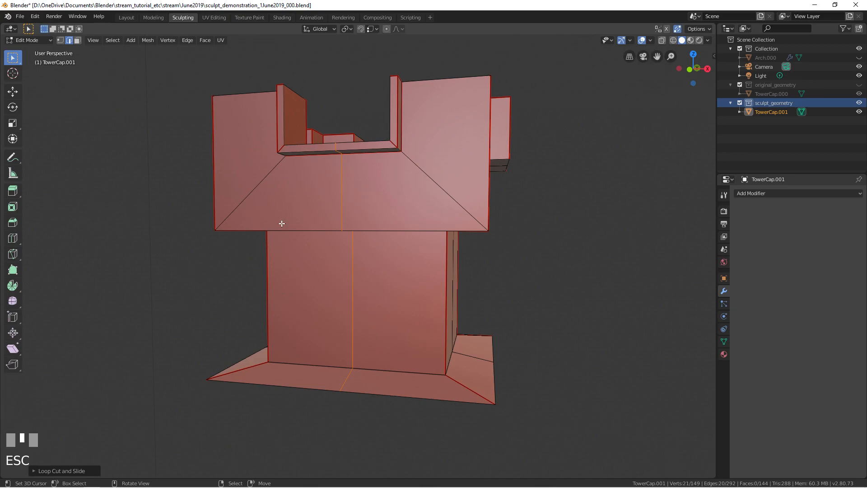
# Add a horizontal loop cut around the middle of the tower's lower shaft.
pyautogui.moveTo(294, 263); pyautogui.dragTo(360, 269, button='middle')
pyautogui.hotkey('ctrl', 'r')
pyautogui.click(330, 293)
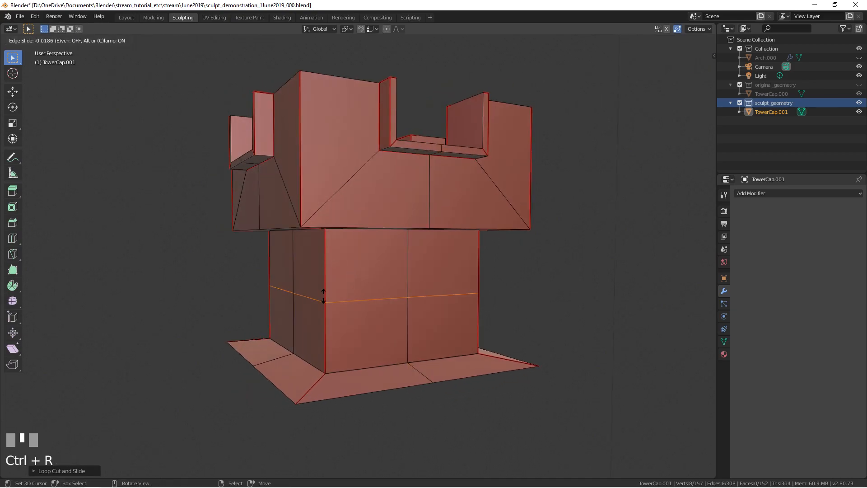
pyautogui.press('Escape')
pyautogui.moveTo(319, 291); pyautogui.dragTo(334, 283, button='middle')
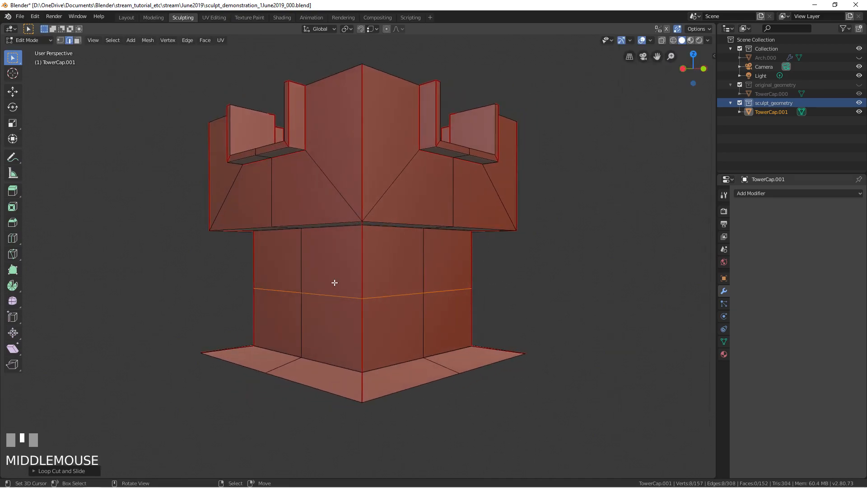
# Add a horizontal loop cut through the middle of each of the four corner battlements.
pyautogui.moveTo(343, 156); pyautogui.dragTo(397, 302, button='middle')
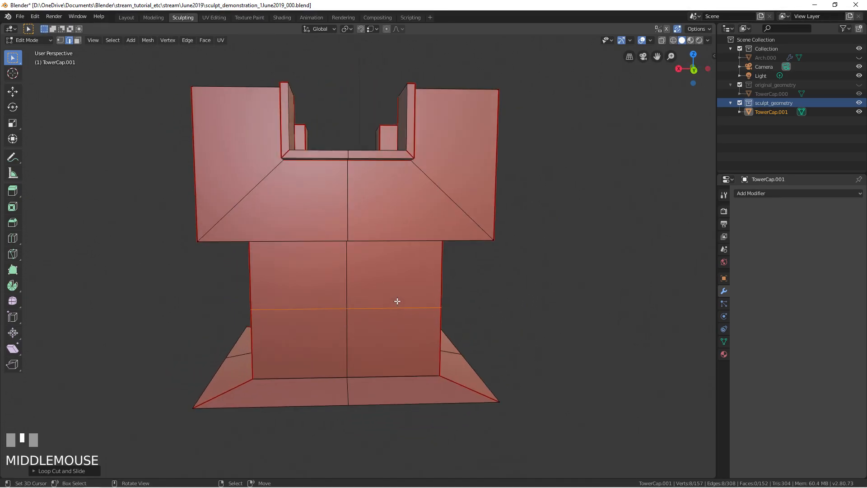
pyautogui.moveTo(378, 249); pyautogui.dragTo(403, 244, button='middle')
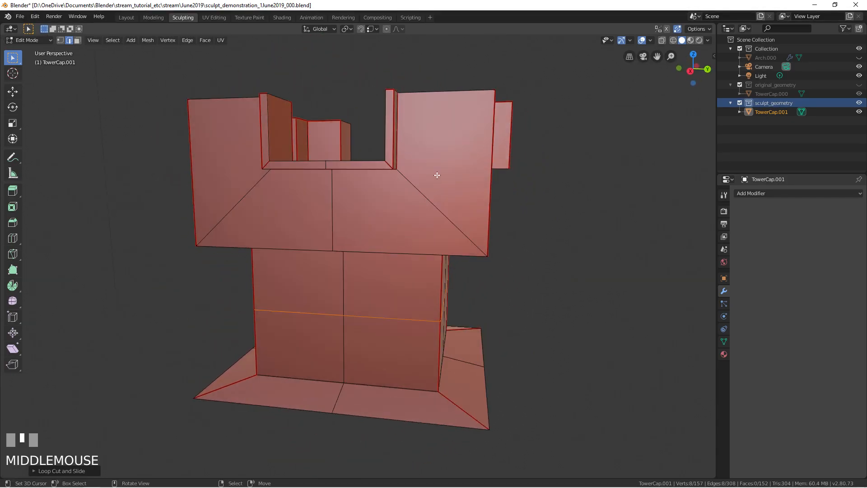
pyautogui.hotkey('ctrl', 'r')
pyautogui.click(447, 150)
pyautogui.rightClick(422, 164)
pyautogui.hotkey('ctrl', 'r')
pyautogui.click(278, 133)
pyautogui.moveTo(277, 133); pyautogui.dragTo(309, 180, button='middle')
pyautogui.keyDown('alt'); pyautogui.keyDown('shift'); pyautogui.rightClick(277, 206); pyautogui.keyUp('shift'); pyautogui.keyUp('alt')
pyautogui.moveTo(277, 205); pyautogui.dragTo(378, 197, button='middle')
pyautogui.hotkey('ctrl', 'r')
pyautogui.click(232, 170)
pyautogui.rightClick(209, 194)
pyautogui.moveTo(209, 194); pyautogui.dragTo(344, 199, button='middle')
pyautogui.hotkey('ctrl', 'r')
pyautogui.click(238, 175)
pyautogui.rightClick(239, 177)
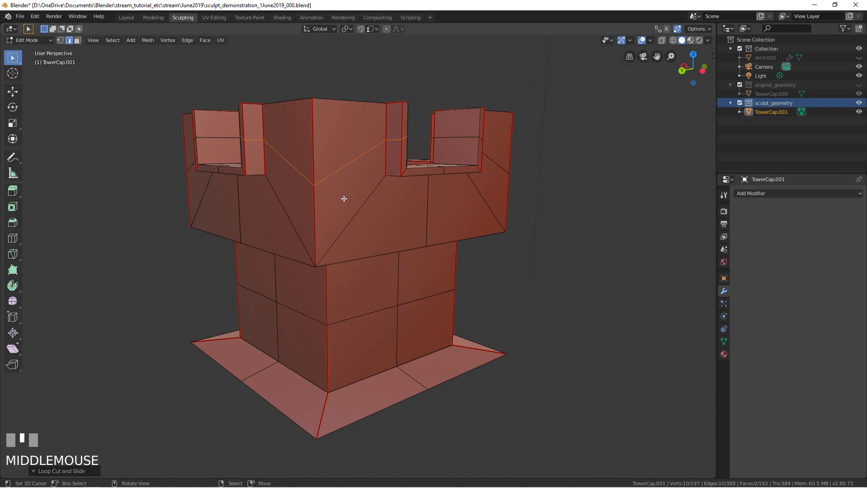
# Return the tower copy to Object Mode and look through the available modifiers.
pyautogui.moveTo(413, 215); pyautogui.dragTo(478, 235, button='middle')
pyautogui.press('Tab')
pyautogui.keyDown('shift'); pyautogui.moveTo(362, 250); pyautogui.dragTo(395, 229, button='middle'); pyautogui.keyUp('shift')
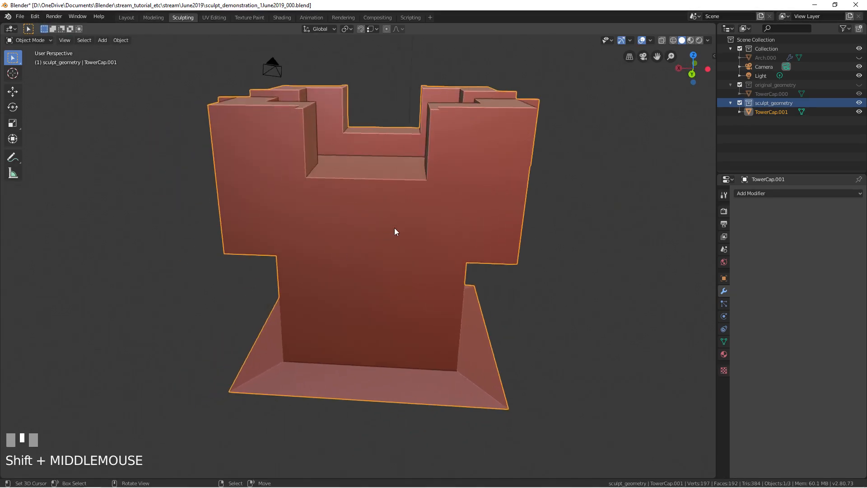
pyautogui.moveTo(336, 273); pyautogui.dragTo(385, 253, button='middle')
pyautogui.click(779, 194)
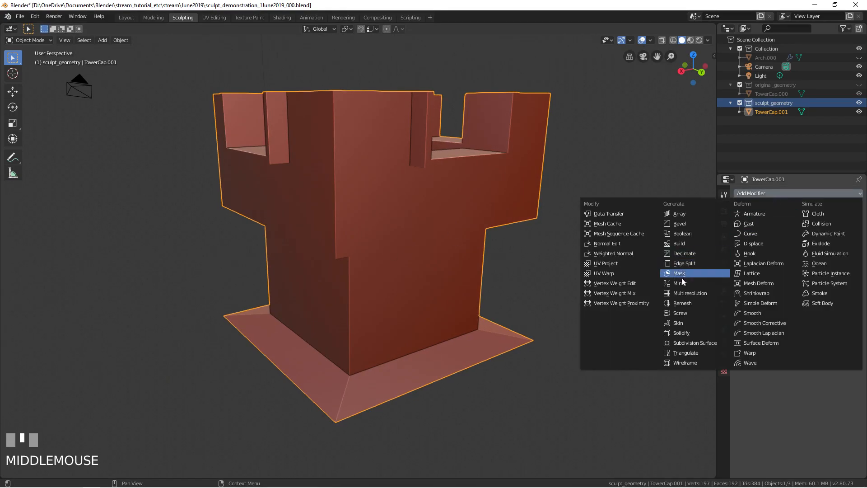
pyautogui.click(769, 194)
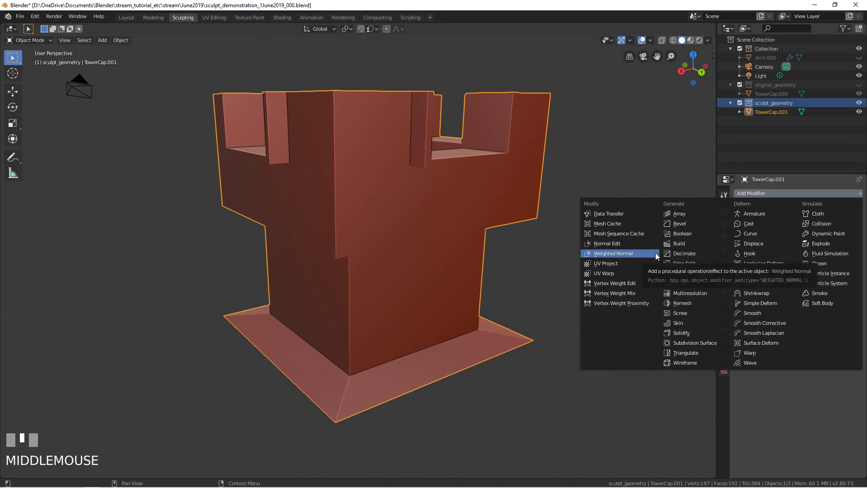
pyautogui.moveTo(415, 251); pyautogui.dragTo(477, 235, button='middle')
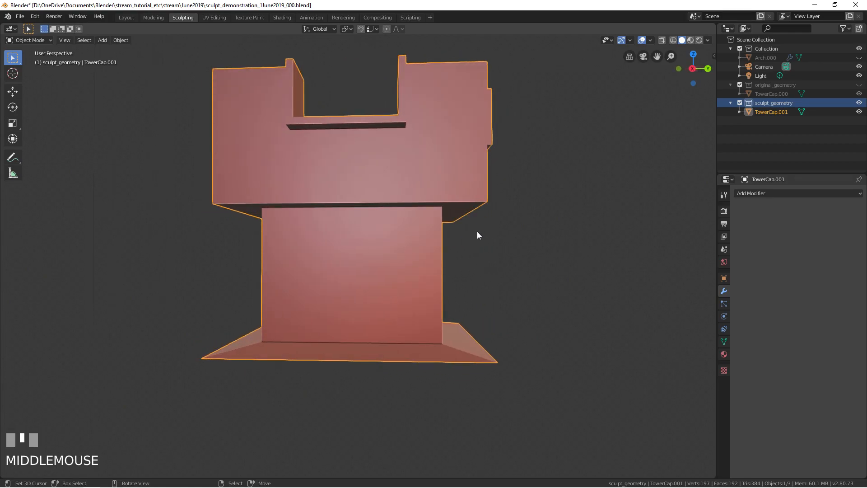
pyautogui.moveTo(413, 234); pyautogui.dragTo(420, 240, button='middle')
# In Edit Mode, try dissolving the horizontal edge loop around the tower's shaft, undo it and switch to vertex selection.
pyautogui.press('Tab')
pyautogui.moveTo(283, 244); pyautogui.dragTo(339, 260, button='middle')
pyautogui.scroll(2, 338, 260)
pyautogui.keyDown('alt'); pyautogui.rightClick(322, 279); pyautogui.keyUp('alt')
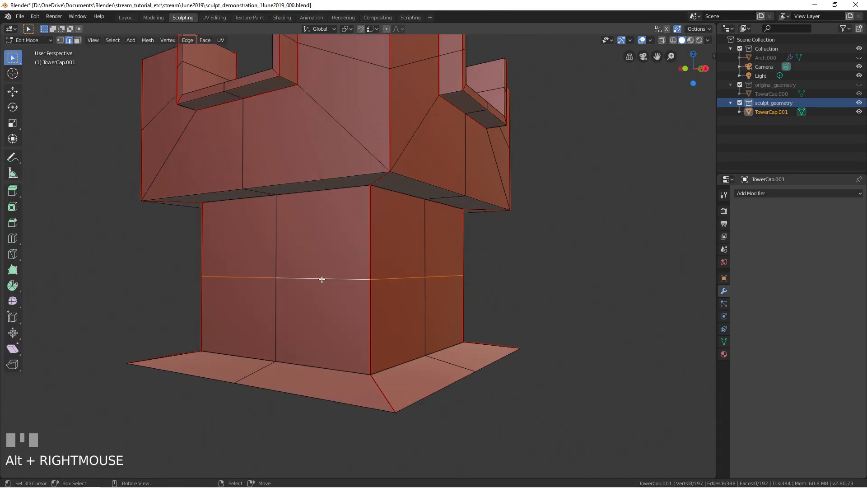
pyautogui.hotkey('ctrl', 'x')
pyautogui.hotkey('ctrl', 'z')
pyautogui.moveTo(321, 278); pyautogui.dragTo(419, 276, button='middle')
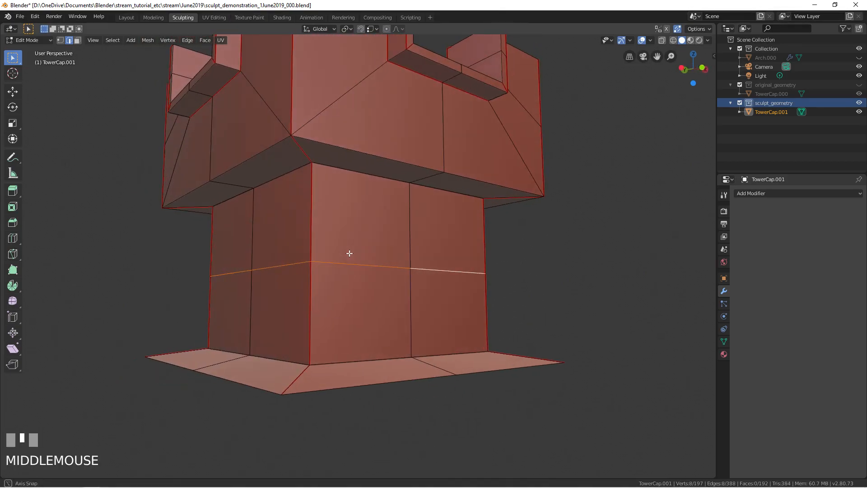
pyautogui.press('1')
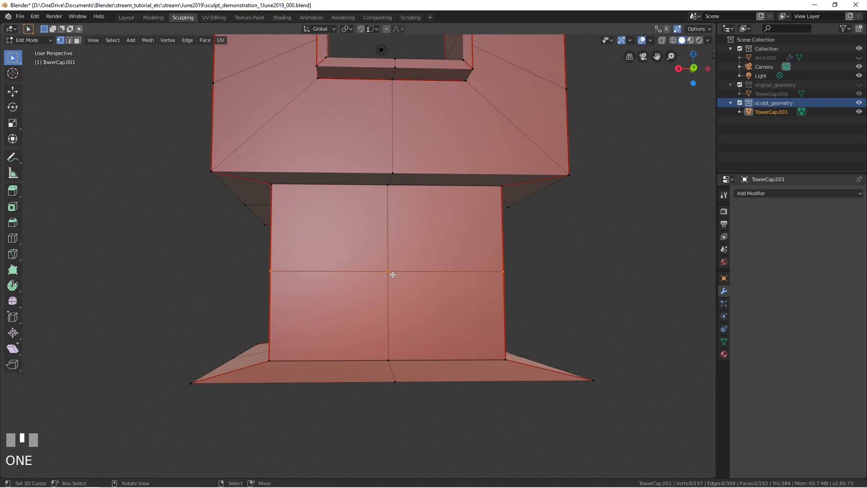
# Try dissolving the vertex halfway up the shaft's corner edge and undo it.
pyautogui.rightClick(393, 274)
pyautogui.moveTo(428, 269); pyautogui.dragTo(378, 224, button='middle')
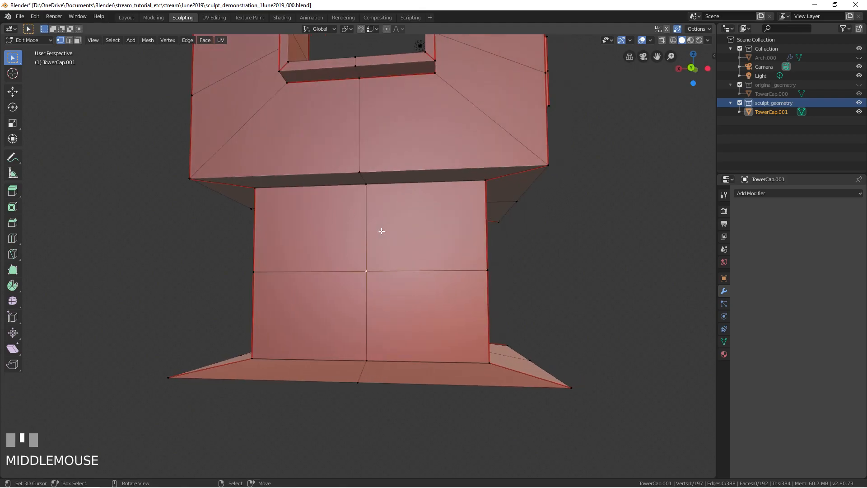
pyautogui.moveTo(242, 280); pyautogui.dragTo(346, 254, button='middle')
pyautogui.rightClick(345, 255)
pyautogui.hotkey('ctrl', 'x')
pyautogui.hotkey('ctrl', 'z')
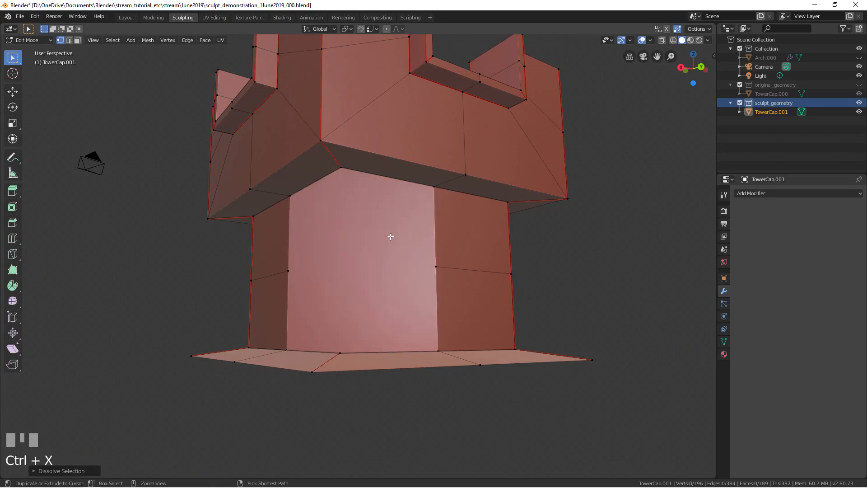
pyautogui.moveTo(352, 253); pyautogui.dragTo(338, 186, button='middle')
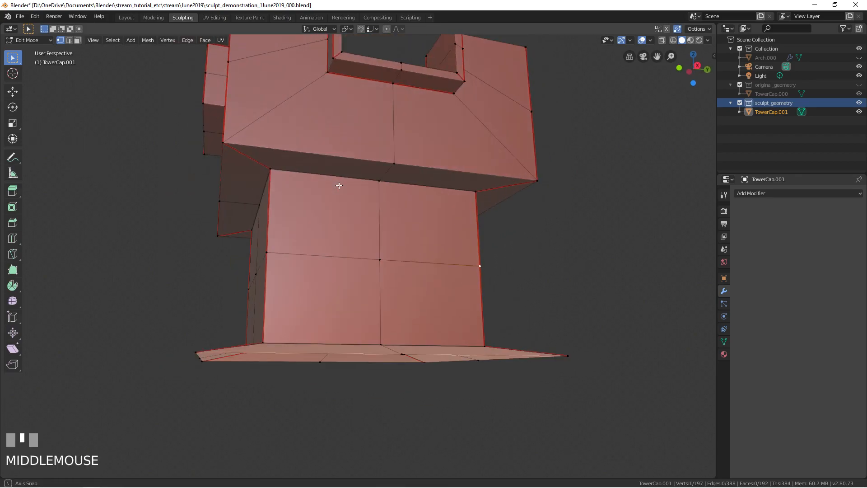
pyautogui.moveTo(355, 220); pyautogui.dragTo(344, 258, button='middle')
# In edge selection mode, select the whole tower mesh, try subdividing it and undo the subdivision.
pyautogui.press('2')
pyautogui.hotkey('ctrl', 'r')
pyautogui.hotkey('ctrl', 'z')
pyautogui.press('a')
pyautogui.press('w')
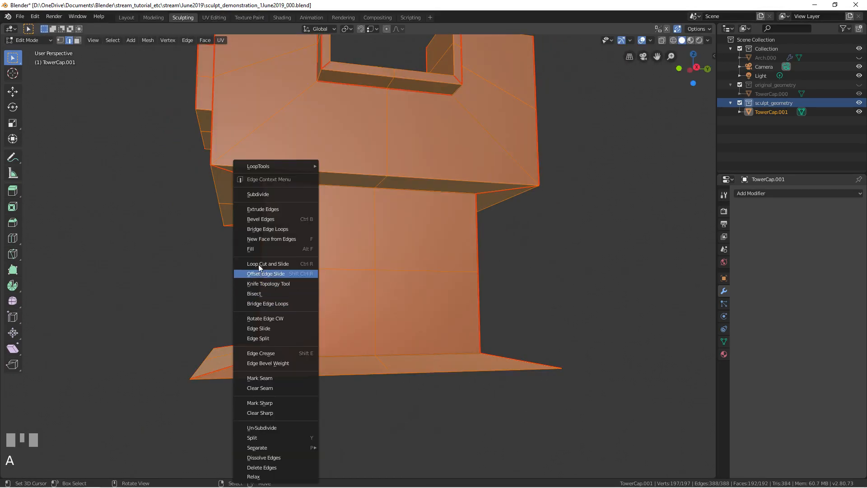
pyautogui.click(257, 195)
pyautogui.hotkey('ctrl', 'z')
# Select the horizontal edge loop around the shaft and slide it up to about one third below the shaft's upper edge.
pyautogui.keyDown('shift'); pyautogui.moveTo(299, 235); pyautogui.dragTo(307, 265, button='middle'); pyautogui.keyUp('shift')
pyautogui.keyDown('alt'); pyautogui.rightClick(327, 296); pyautogui.keyUp('alt')
pyautogui.press('g')
pyautogui.press('g')
pyautogui.click(216, 323)
pyautogui.click(56, 470)
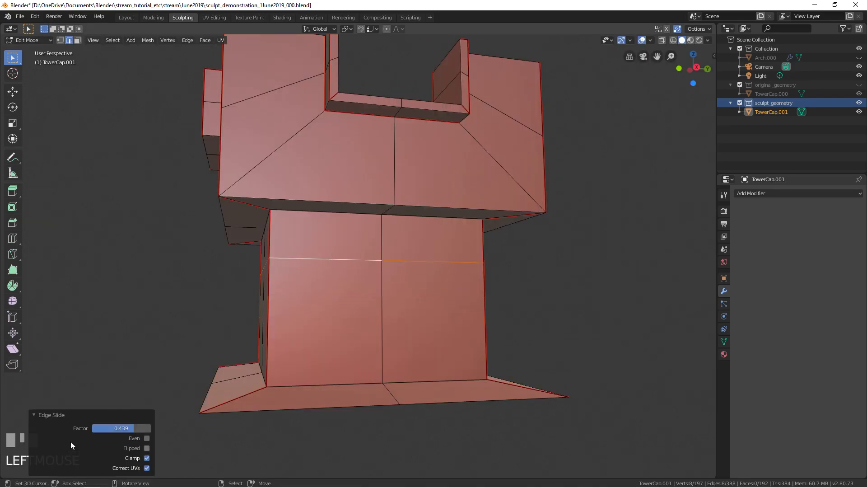
pyautogui.moveTo(337, 289); pyautogui.dragTo(360, 253, button='middle')
pyautogui.press('g')
pyautogui.press('g')
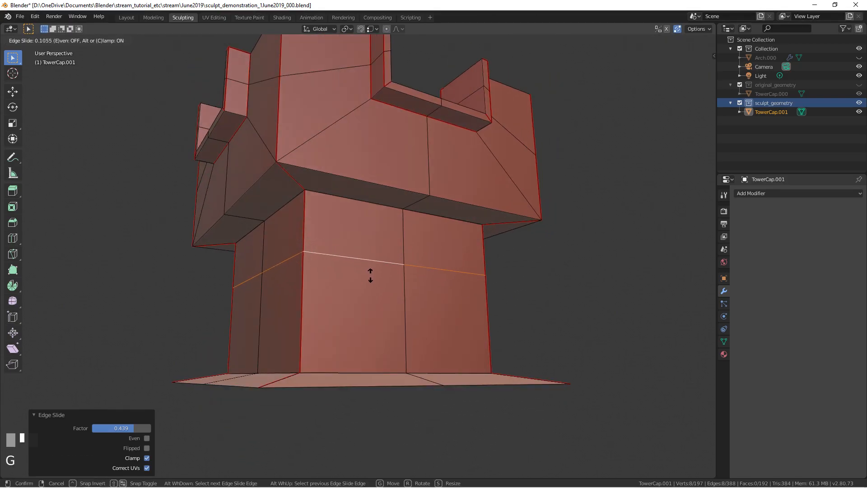
pyautogui.click(364, 280)
# Add a centred horizontal loop cut around the section of the shaft below the moved edge loop.
pyautogui.hotkey('ctrl', 'r')
pyautogui.click(282, 318)
pyautogui.rightClick(281, 318)
pyautogui.moveTo(282, 318); pyautogui.dragTo(300, 304, button='middle')
# Add centred vertical loop cuts through the halves of the shaft's sides, dividing each side into four columns.
pyautogui.hotkey('ctrl', 'r')
pyautogui.click(312, 276)
pyautogui.rightClick(309, 277)
pyautogui.hotkey('ctrl', 'r')
pyautogui.click(436, 288)
pyautogui.rightClick(435, 289)
pyautogui.moveTo(259, 319); pyautogui.dragTo(351, 310, button='middle')
pyautogui.hotkey('ctrl', 'r')
pyautogui.click(306, 279)
pyautogui.rightClick(306, 280)
pyautogui.moveTo(306, 280); pyautogui.dragTo(301, 305, button='middle')
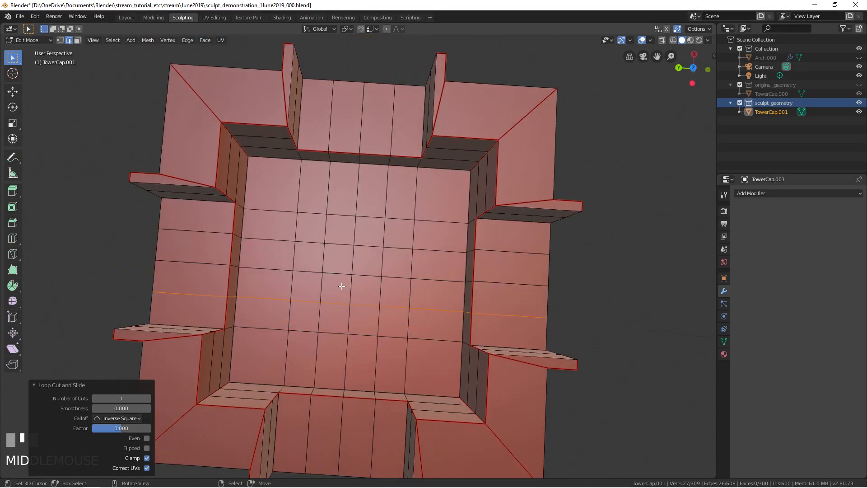
# In face selection mode, select the four central faces of the tower's floor and grow the selection twice to cover the floor.
pyautogui.press('3')
pyautogui.rightClick(338, 260)
pyautogui.keyDown('shift'); pyautogui.rightClick(337, 290); pyautogui.keyUp('shift')
pyautogui.keyDown('shift'); pyautogui.rightClick(365, 290); pyautogui.keyUp('shift')
pyautogui.keyDown('shift'); pyautogui.rightClick(367, 262); pyautogui.keyUp('shift')
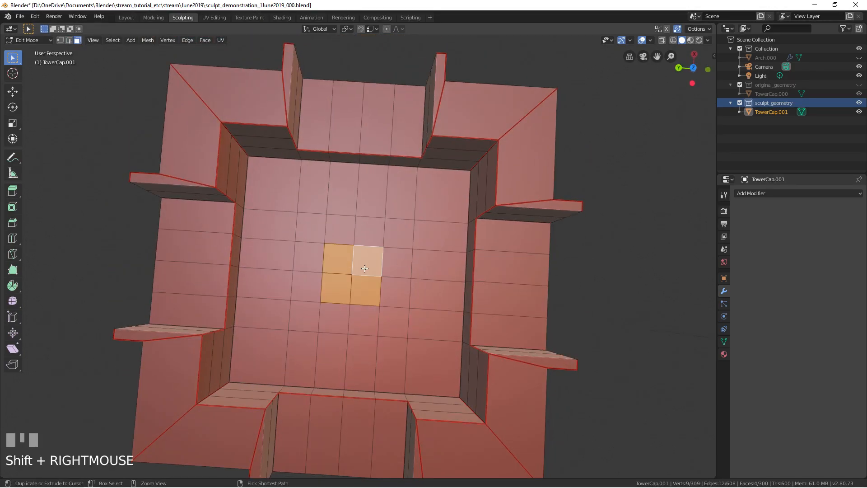
pyautogui.press('ctrl+KP_Add')
pyautogui.press('ctrl+KP_Add')
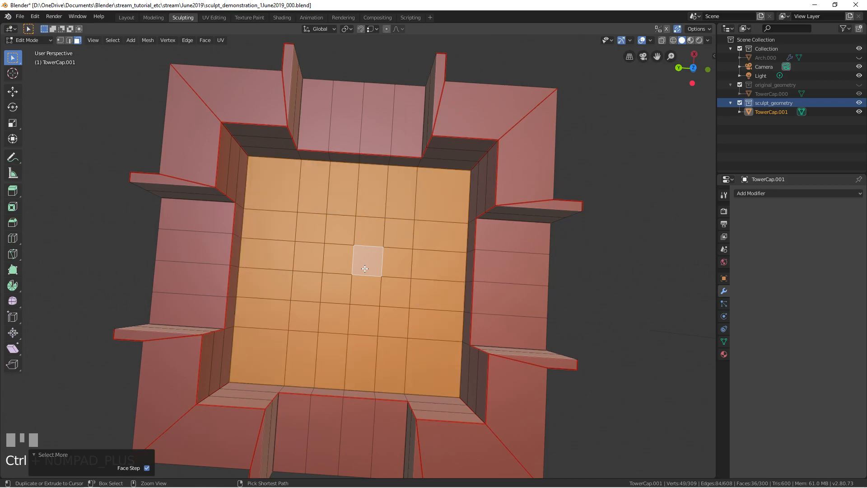
# Add two centred loop cuts through the corner battlements and outer walls of the cap, one for each pair of opposite sides.
pyautogui.moveTo(336, 286); pyautogui.dragTo(286, 286, button='middle')
pyautogui.scroll(2, 320, 290)
pyautogui.hotkey('ctrl', 'r')
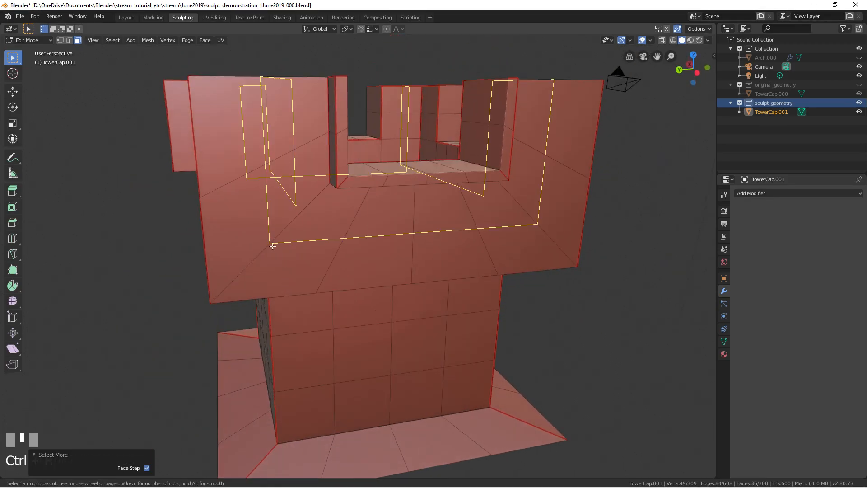
pyautogui.click(272, 248)
pyautogui.rightClick(290, 190)
pyautogui.moveTo(291, 190); pyautogui.dragTo(489, 278, button='middle')
pyautogui.hotkey('ctrl', 'r')
pyautogui.click(316, 163)
pyautogui.rightClick(315, 166)
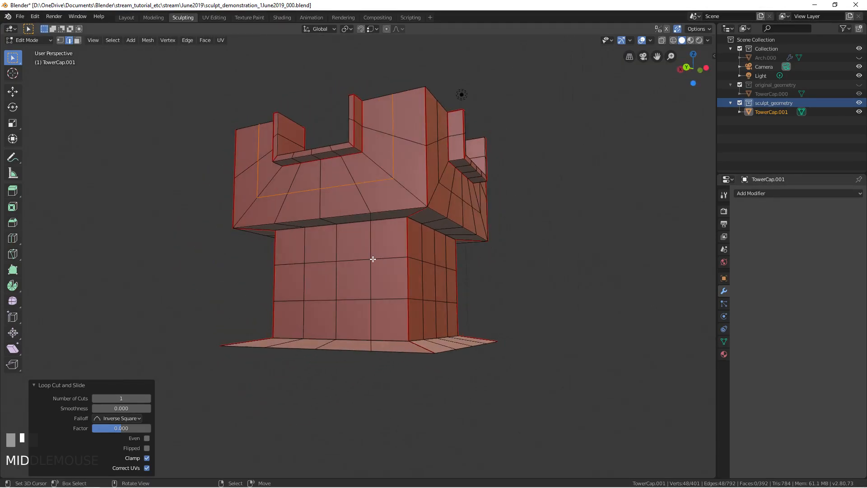
# Return the tower copy to Object Mode and add a Multiresolution modifier.
pyautogui.moveTo(368, 259); pyautogui.dragTo(421, 264, button='middle')
pyautogui.moveTo(365, 212); pyautogui.dragTo(327, 232, button='middle')
pyautogui.moveTo(291, 253); pyautogui.dragTo(366, 250, button='middle')
pyautogui.press('Tab')
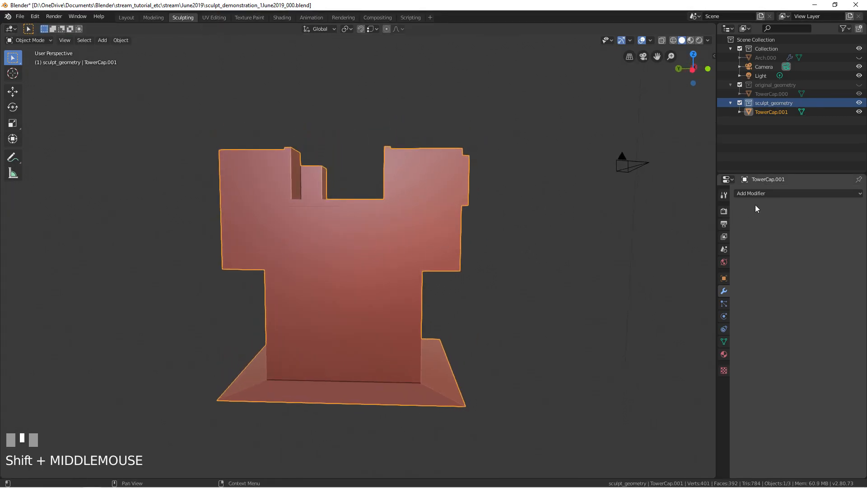
pyautogui.click(762, 194)
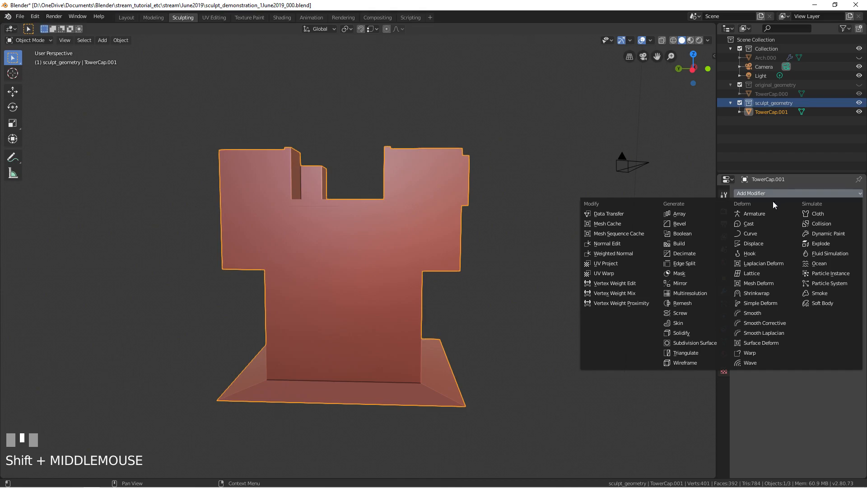
pyautogui.click(691, 292)
# Subdivide the tower twice with the Multiresolution modifier and examine the smoothed shape from several sides.
pyautogui.moveTo(381, 293); pyautogui.dragTo(429, 296, button='middle')
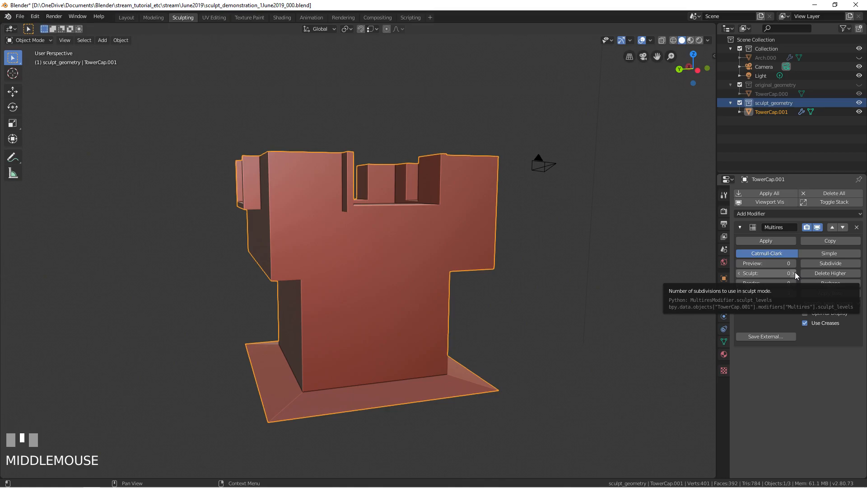
pyautogui.doubleClick(820, 267)
pyautogui.moveTo(623, 296); pyautogui.dragTo(329, 319, button='middle')
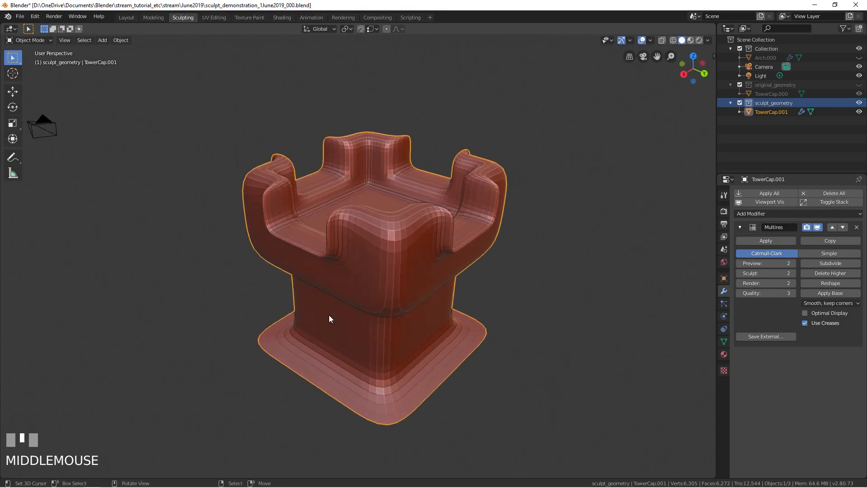
pyautogui.moveTo(611, 278); pyautogui.dragTo(368, 275, button='middle')
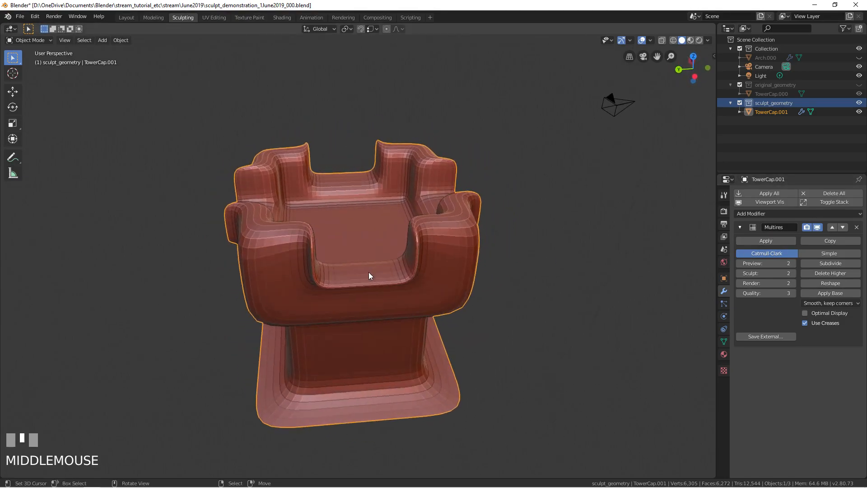
# Try the Sharp UV smoothing option on the Multiresolution modifier and set it back to Smooth, keep corners.
pyautogui.click(807, 303)
pyautogui.click(798, 315)
pyautogui.click(812, 304)
pyautogui.click(806, 323)
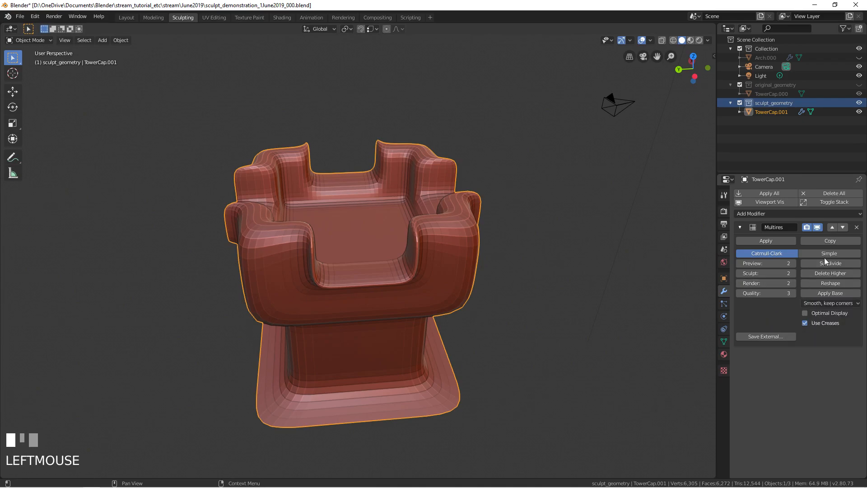
pyautogui.moveTo(473, 275); pyautogui.dragTo(500, 278, button='middle')
pyautogui.scroll(3, 451, 283)
pyautogui.scroll(-3, 452, 284)
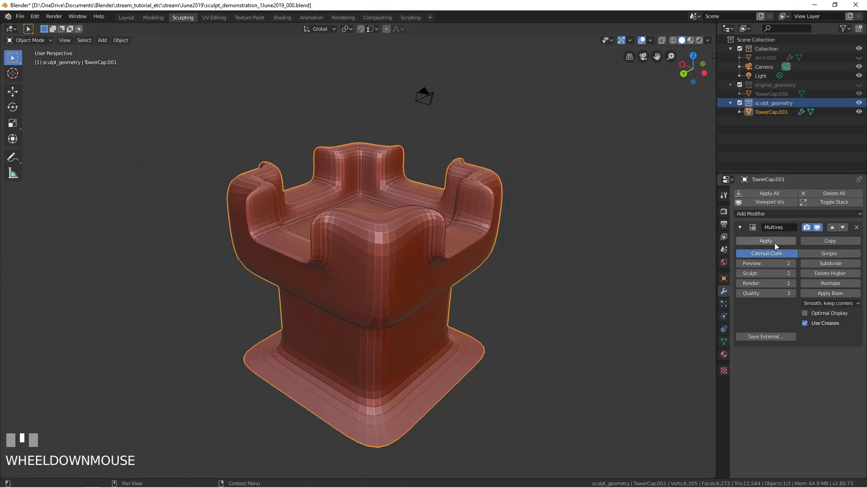
# Set the modifier's preview level to 0 and delete the higher subdivision levels.
pyautogui.click(814, 273)
pyautogui.moveTo(767, 265); pyautogui.dragTo(746, 264)
pyautogui.click(806, 273)
# Set the modifier's UV smoothing to Sharp and subdivide the tower once.
pyautogui.click(806, 303)
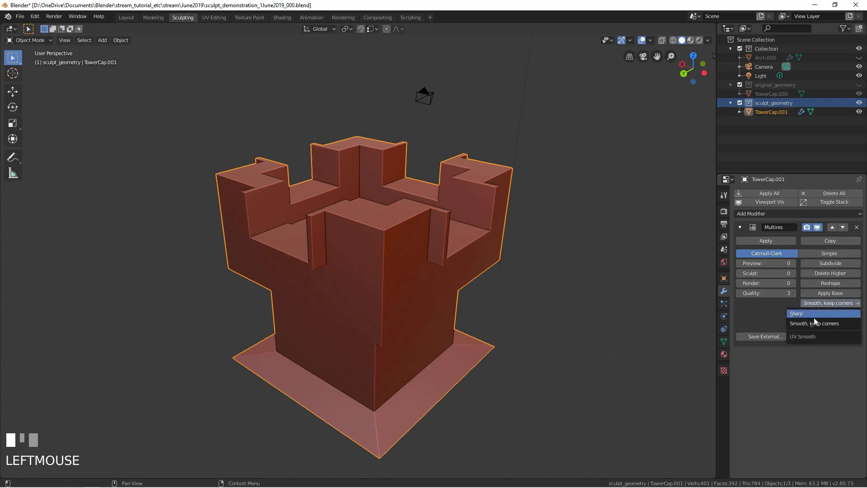
pyautogui.click(809, 316)
pyautogui.click(825, 264)
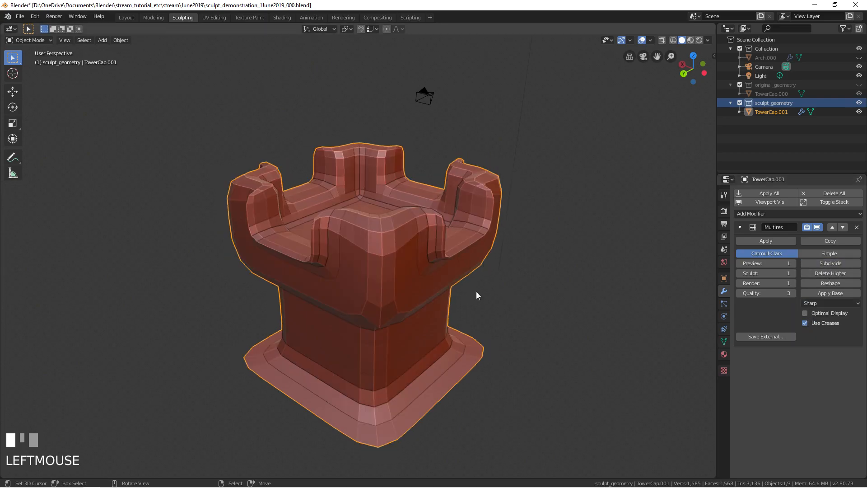
pyautogui.moveTo(509, 291)
pyautogui.mouseDown(button='middle')
pyautogui.moveTo(633, 285)
pyautogui.moveTo(530, 311)
pyautogui.moveTo(678, 298)
pyautogui.mouseUp(button='middle')
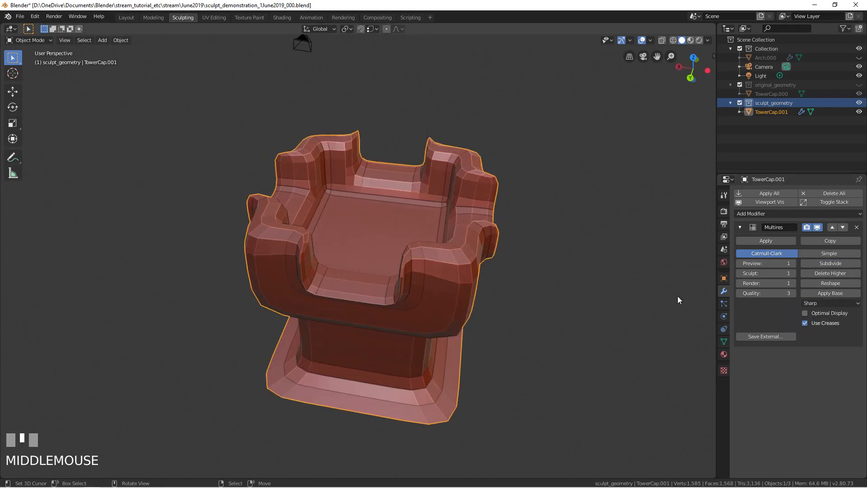
# Delete the higher subdivision levels and remove the Multiresolution modifier from the tower.
pyautogui.click(828, 273)
pyautogui.click(740, 264)
pyautogui.click(828, 271)
pyautogui.click(857, 228)
# Add a fresh Multiresolution modifier with UV smoothing set to Sharp and subdivide the tower once.
pyautogui.click(776, 197)
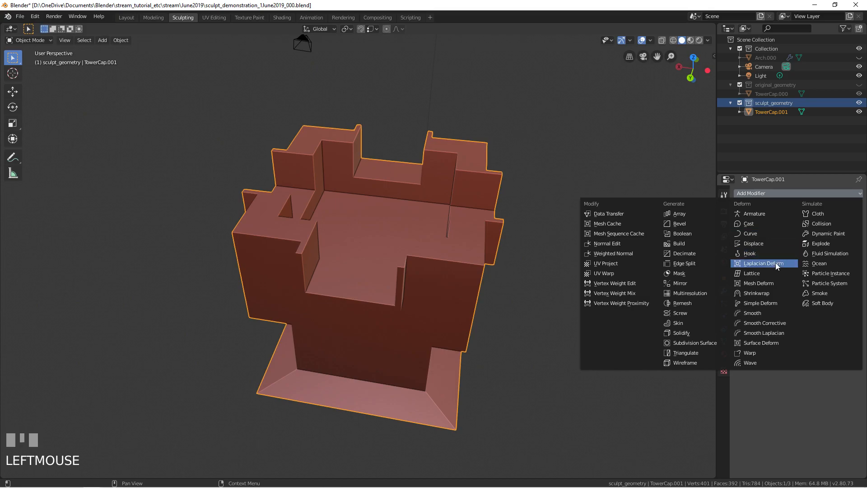
pyautogui.click(727, 296)
pyautogui.click(812, 302)
pyautogui.click(803, 311)
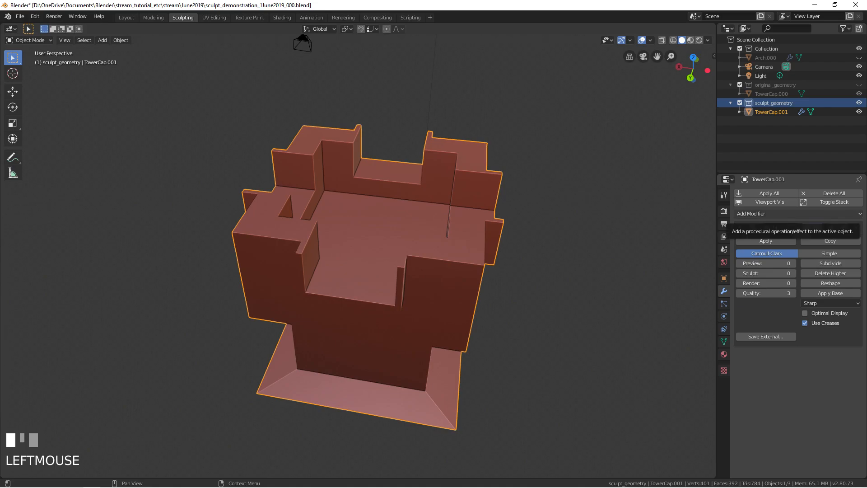
pyautogui.click(825, 263)
pyautogui.moveTo(587, 271)
pyautogui.mouseDown(button='middle')
pyautogui.moveTo(543, 272)
pyautogui.moveTo(542, 294)
pyautogui.moveTo(557, 317)
pyautogui.moveTo(521, 285)
pyautogui.moveTo(461, 292)
pyautogui.moveTo(513, 272)
pyautogui.moveTo(560, 282)
pyautogui.mouseUp(button='middle')
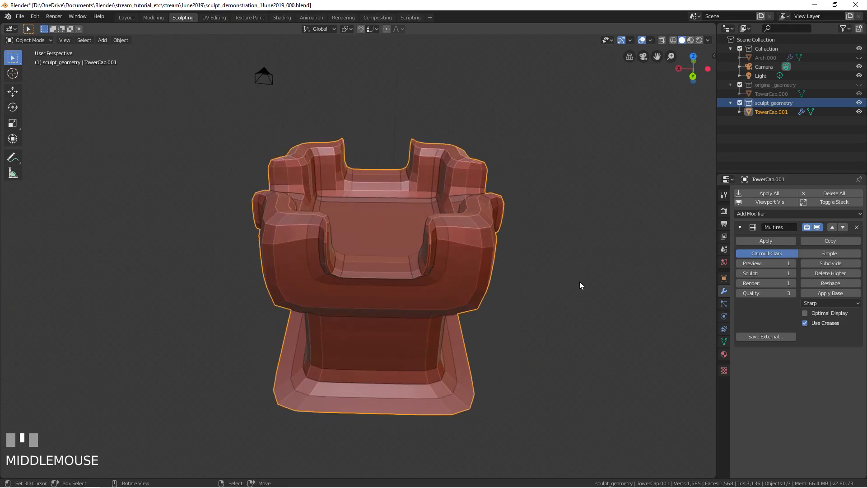
# Compare the Simple and Catmull-Clark subdivision types on the tower, leaving the modifier on Simple.
pyautogui.click(835, 254)
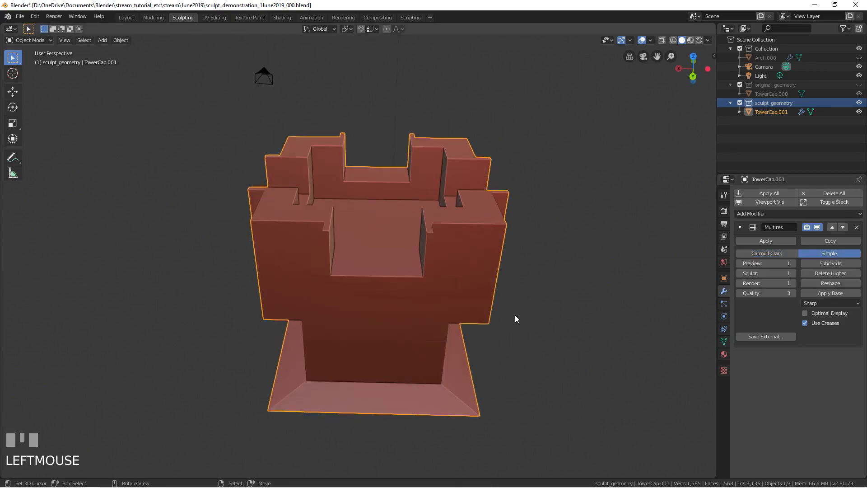
pyautogui.moveTo(515, 318); pyautogui.dragTo(494, 300, button='middle')
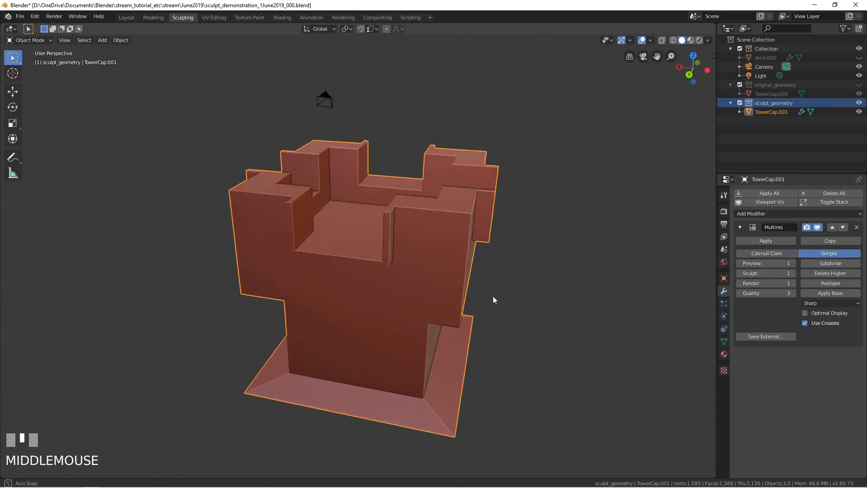
pyautogui.click(790, 253)
pyautogui.click(818, 253)
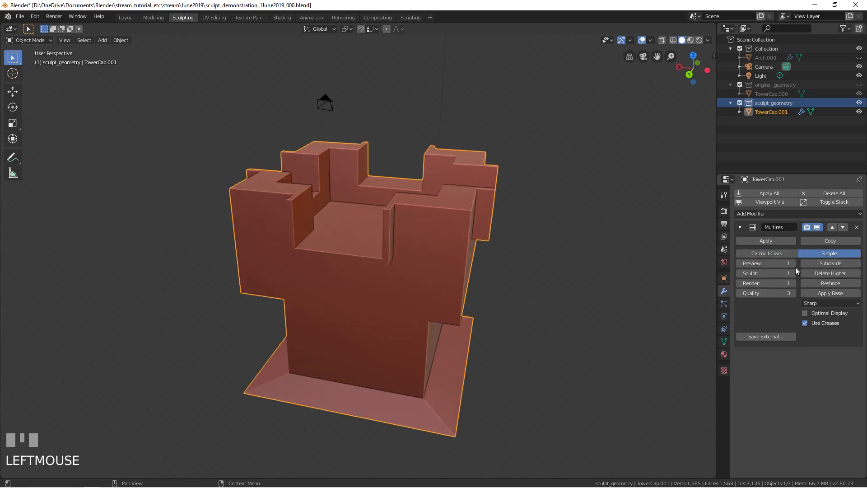
# Reset the modifier to subdivision level 0 and set its UV smoothing to Smooth, keep corners.
pyautogui.click(740, 263)
pyautogui.click(816, 302)
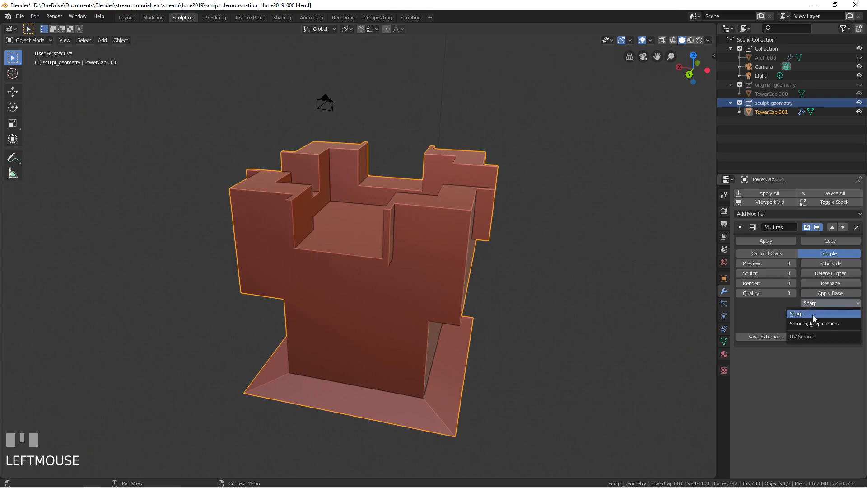
pyautogui.click(809, 327)
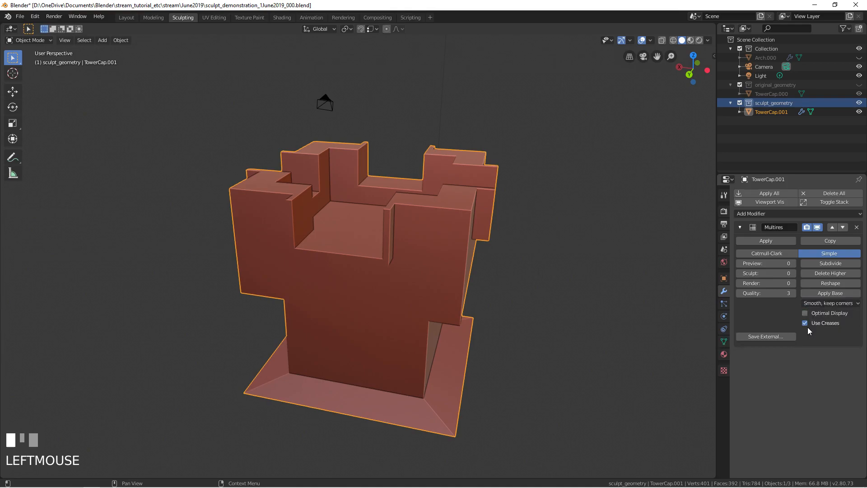
# Subdivide the tower once and compare Catmull-Clark with Simple subdivision, leaving the modifier on Catmull-Clark.
pyautogui.click(821, 265)
pyautogui.click(777, 254)
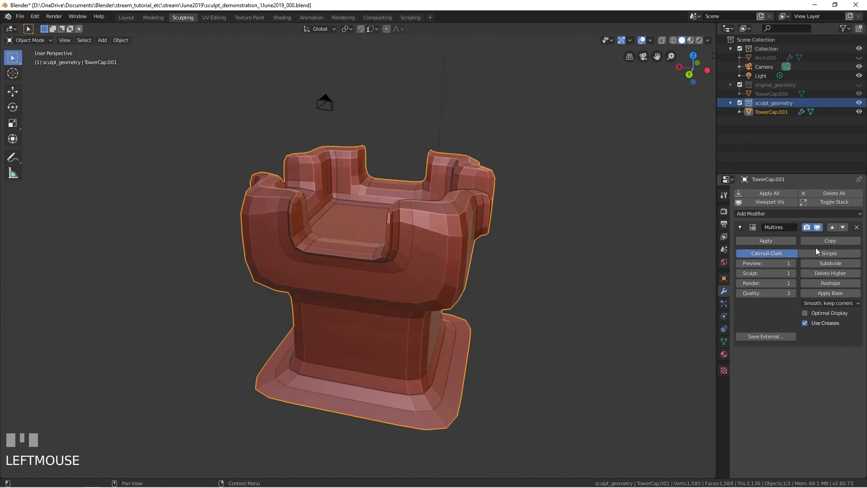
pyautogui.click(812, 254)
pyautogui.click(786, 253)
pyautogui.click(807, 253)
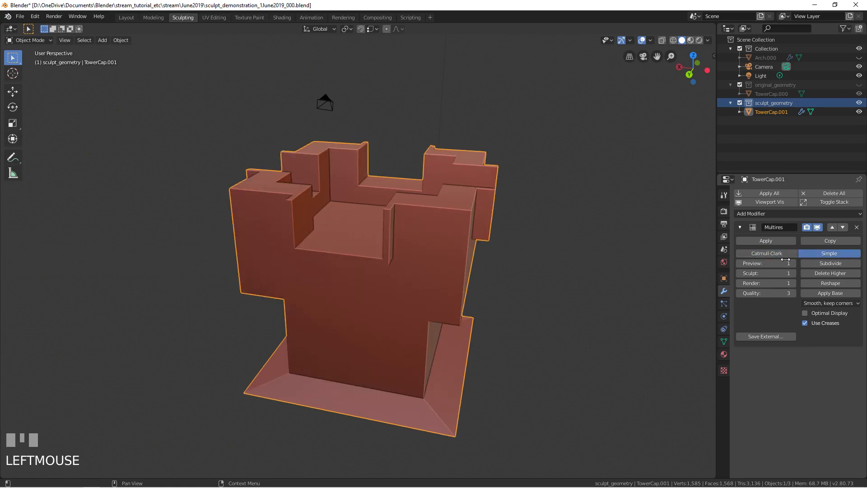
pyautogui.click(787, 254)
# Subdivide the tower to level 2 and switch repeatedly between Simple and Catmull-Clark, ending on Catmull-Clark.
pyautogui.click(822, 264)
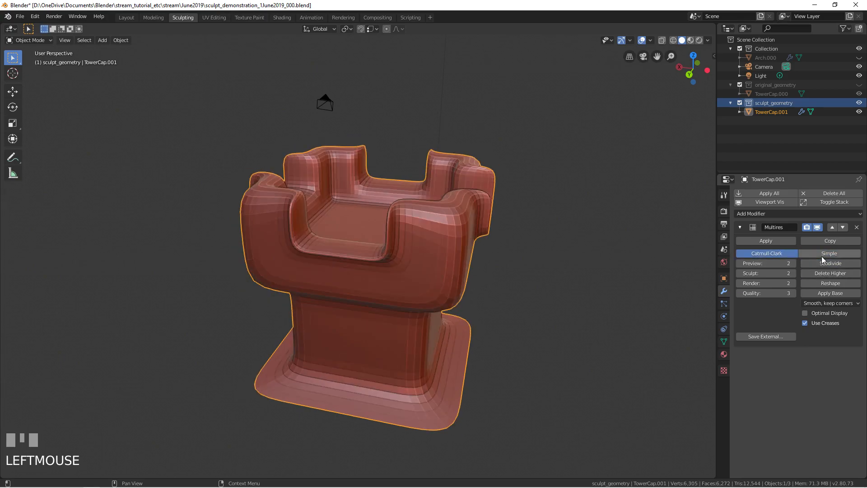
pyautogui.click(815, 254)
pyautogui.click(786, 254)
pyautogui.click(808, 254)
pyautogui.click(779, 254)
pyautogui.click(808, 254)
pyautogui.click(791, 254)
pyautogui.click(819, 254)
pyautogui.click(788, 254)
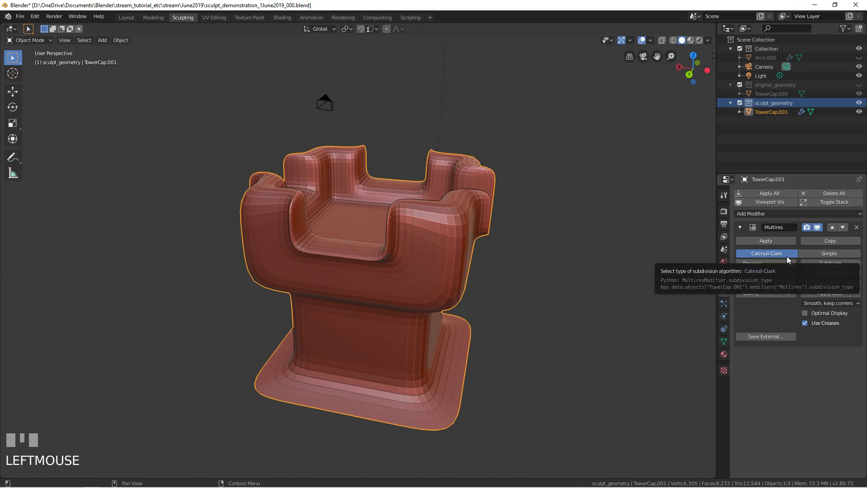
# Set the Multiresolution modifier's preview level to 0.
pyautogui.moveTo(326, 228); pyautogui.dragTo(578, 247, button='middle')
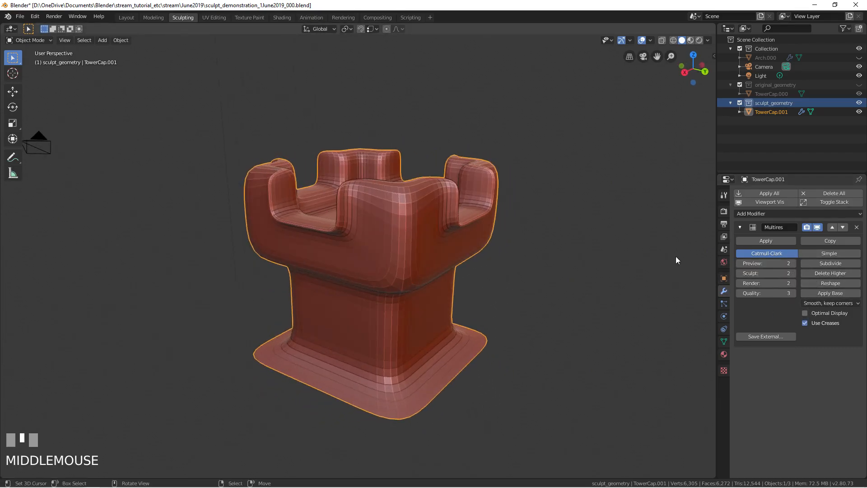
pyautogui.click(740, 264)
pyautogui.click(741, 264)
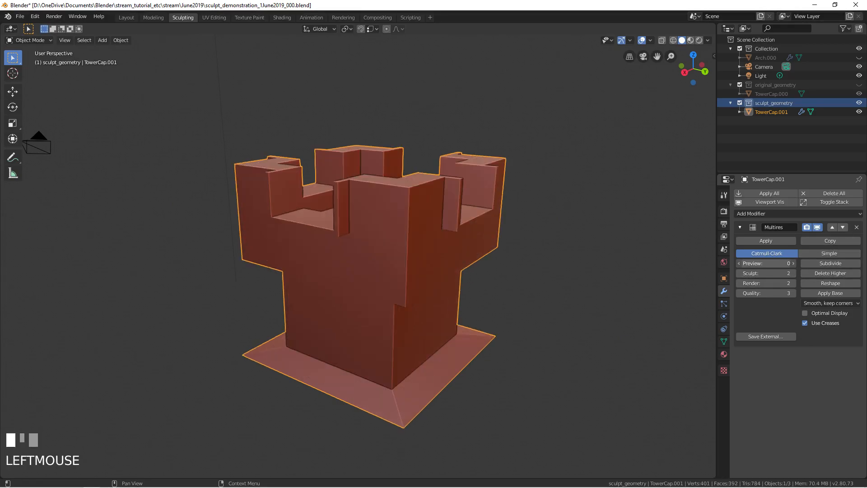
# Delete the Multiresolution modifier's levels above 0 and switch the tower to Edit Mode.
pyautogui.click(823, 275)
pyautogui.moveTo(501, 243); pyautogui.dragTo(453, 248, button='middle')
pyautogui.press('Tab')
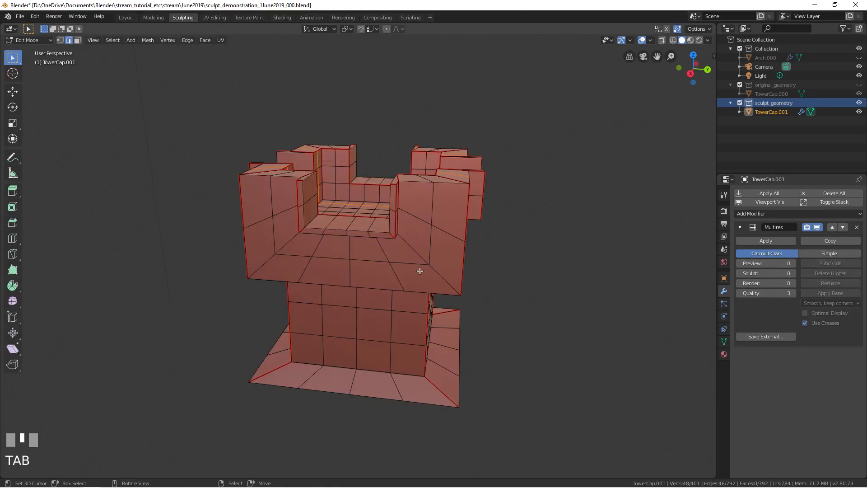
# Apply an edge crease with a factor of 0.9 to all of the tower's edges and return to Object Mode.
pyautogui.moveTo(273, 237); pyautogui.dragTo(441, 226, button='middle')
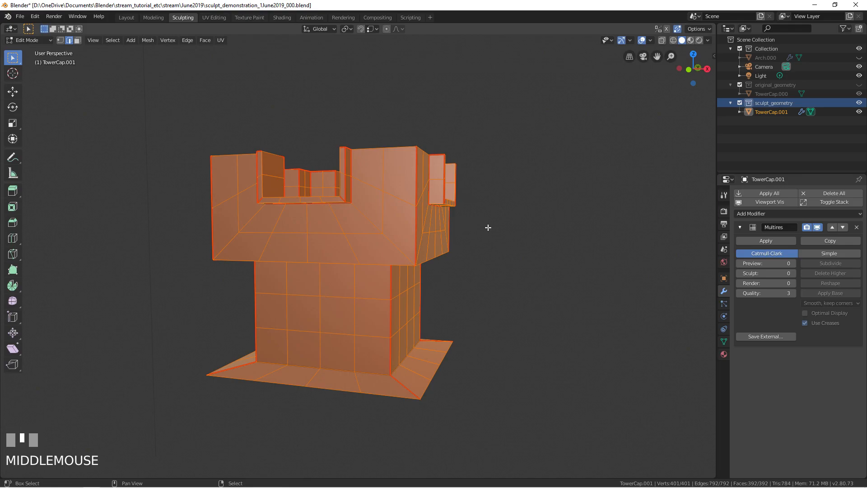
pyautogui.hotkey('shift', 'e')
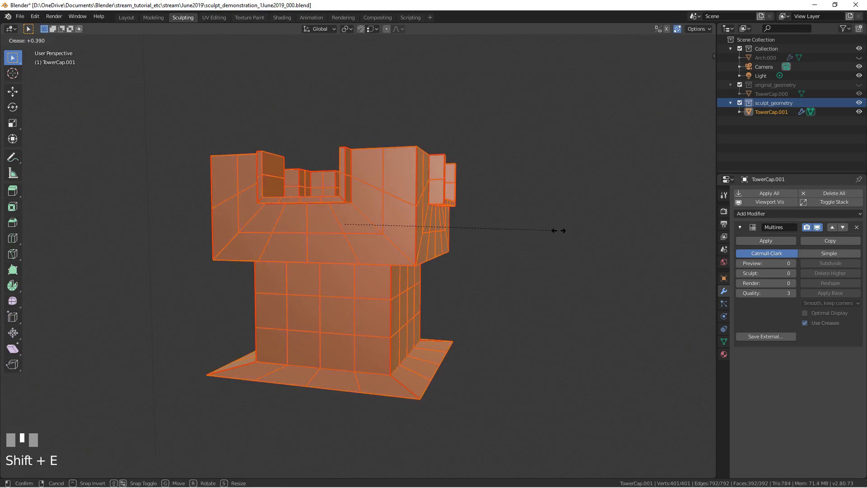
pyautogui.click(516, 254)
pyautogui.click(124, 467)
pyautogui.write('0.9')
pyautogui.press('Return')
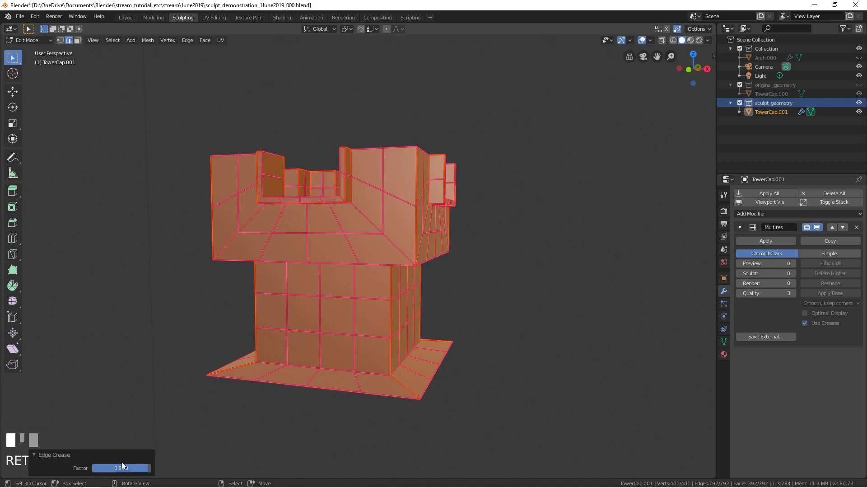
pyautogui.press('Tab')
# Subdivide the creased tower to Multiresolution level 3 using Catmull-Clark.
pyautogui.moveTo(372, 379); pyautogui.dragTo(493, 369, button='middle')
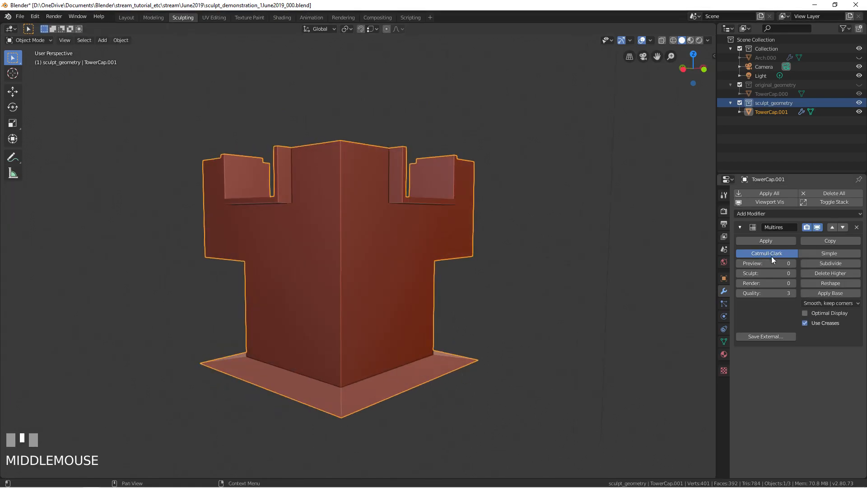
pyautogui.click(813, 263)
pyautogui.moveTo(584, 279)
pyautogui.mouseDown(button='middle')
pyautogui.moveTo(304, 269)
pyautogui.moveTo(403, 283)
pyautogui.mouseUp(button='middle')
pyautogui.click(817, 263)
pyautogui.click(816, 263)
pyautogui.moveTo(289, 280)
pyautogui.mouseDown(button='middle')
pyautogui.moveTo(453, 277)
pyautogui.moveTo(273, 227)
pyautogui.moveTo(367, 224)
pyautogui.moveTo(321, 199)
pyautogui.moveTo(370, 208)
pyautogui.moveTo(292, 203)
pyautogui.mouseUp(button='middle')
pyautogui.scroll(3, 273, 226)
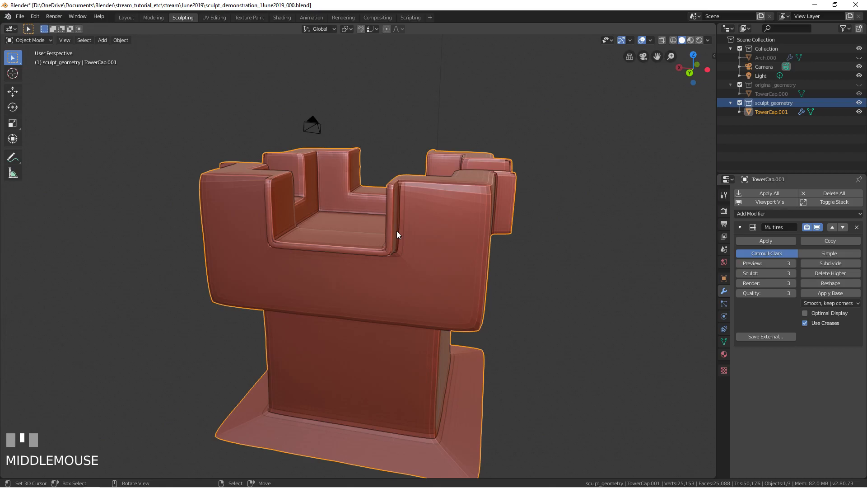
# Open the tower mesh's normals settings and compare its shading with Auto Smooth off and on.
pyautogui.click(724, 342)
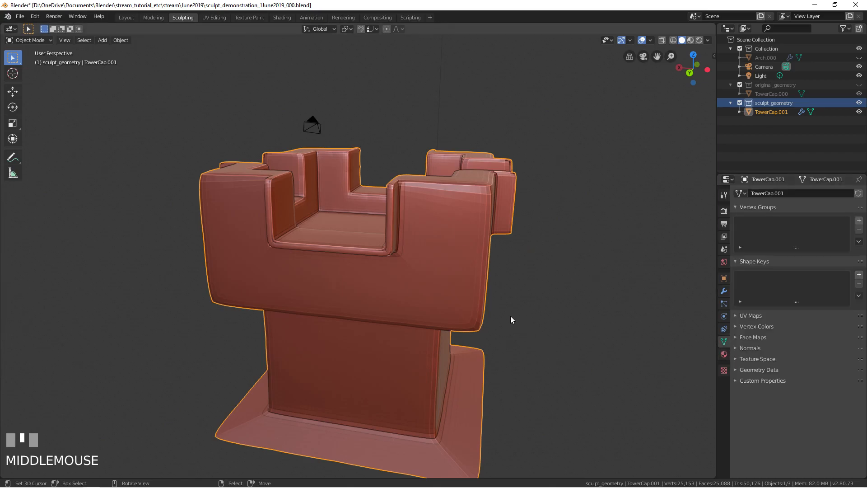
pyautogui.click(743, 347)
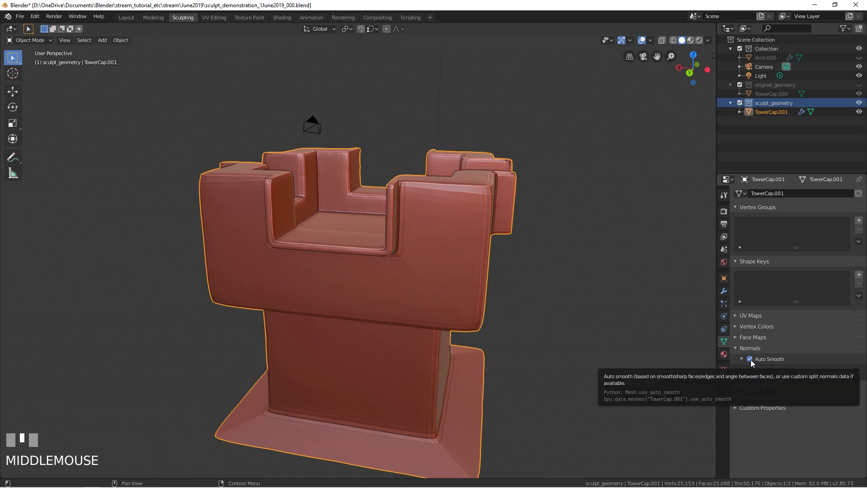
pyautogui.click(751, 360)
pyautogui.click(751, 359)
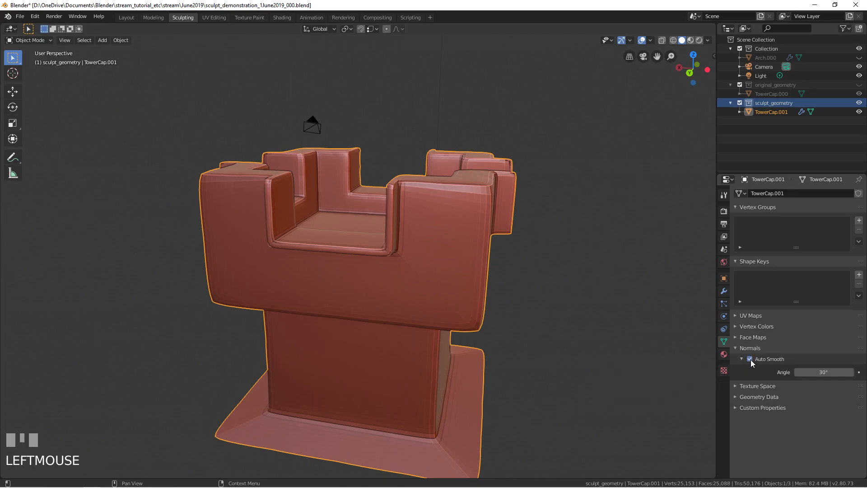
pyautogui.moveTo(531, 305); pyautogui.dragTo(717, 397, button='middle')
# Set the tower's Auto Smooth angle to 180°.
pyautogui.click(818, 371)
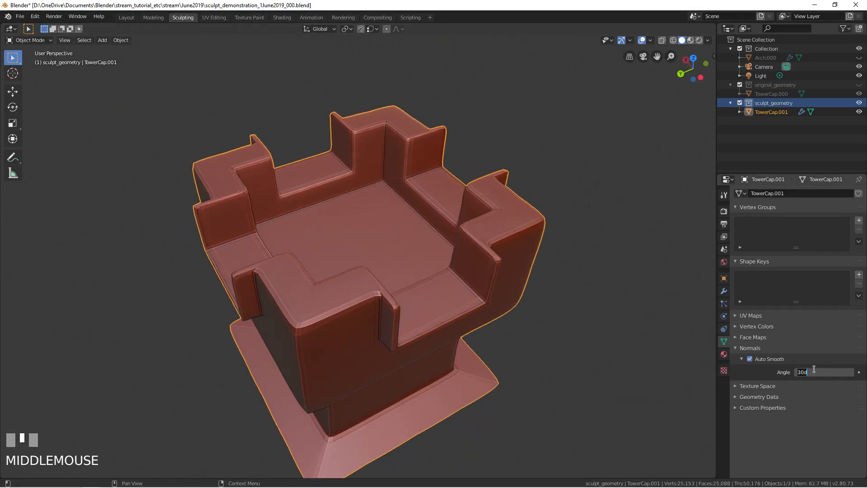
pyautogui.write('180')
pyautogui.press('Return')
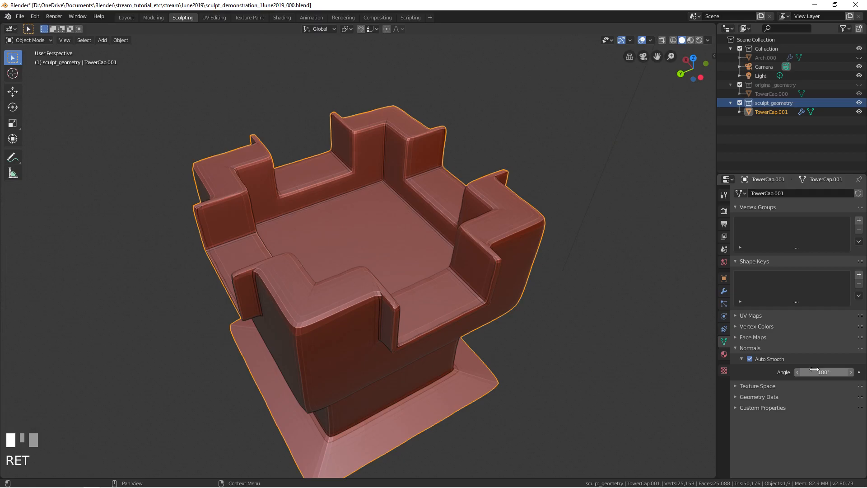
pyautogui.moveTo(378, 341); pyautogui.dragTo(460, 303, button='middle')
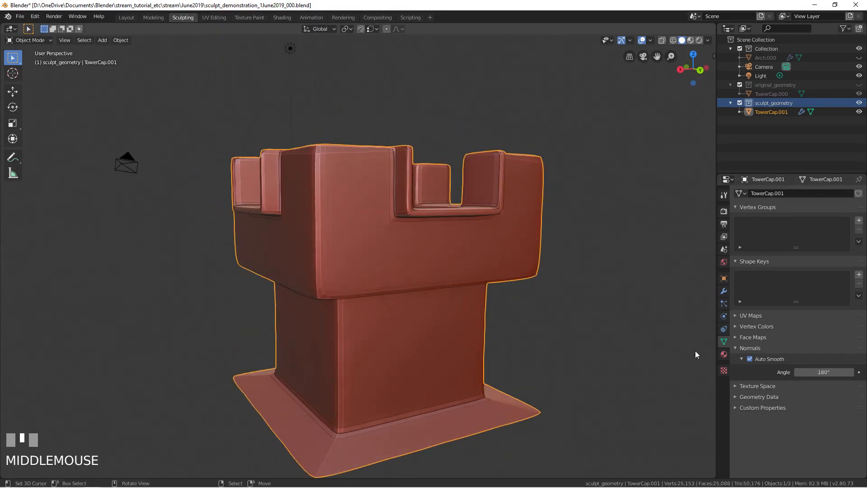
# Apply smooth shading to the whole tower.
pyautogui.rightClick(439, 261)
pyautogui.click(440, 262)
pyautogui.moveTo(257, 263); pyautogui.dragTo(299, 265, button='middle')
# Set the tower's Auto Smooth angle to 30° and check the shading from below and above.
pyautogui.click(809, 373)
pyautogui.write('30')
pyautogui.press('Return')
pyautogui.moveTo(452, 321); pyautogui.dragTo(378, 265, button='middle')
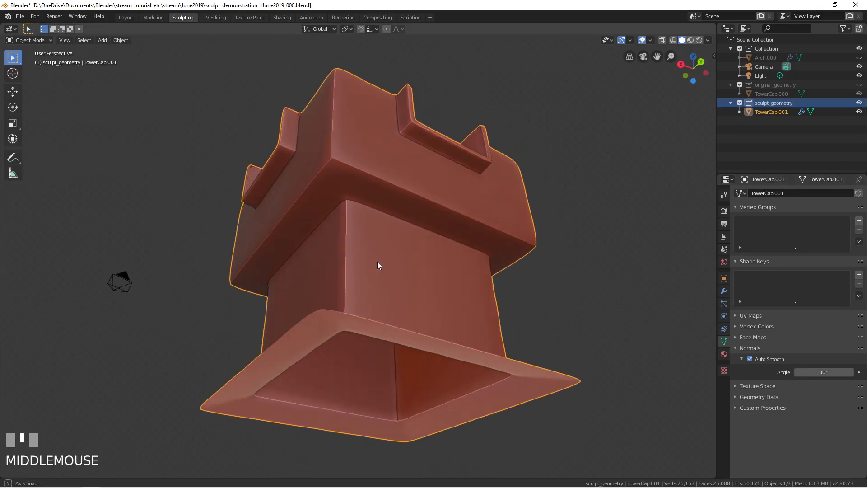
pyautogui.moveTo(339, 155); pyautogui.dragTo(408, 261, button='middle')
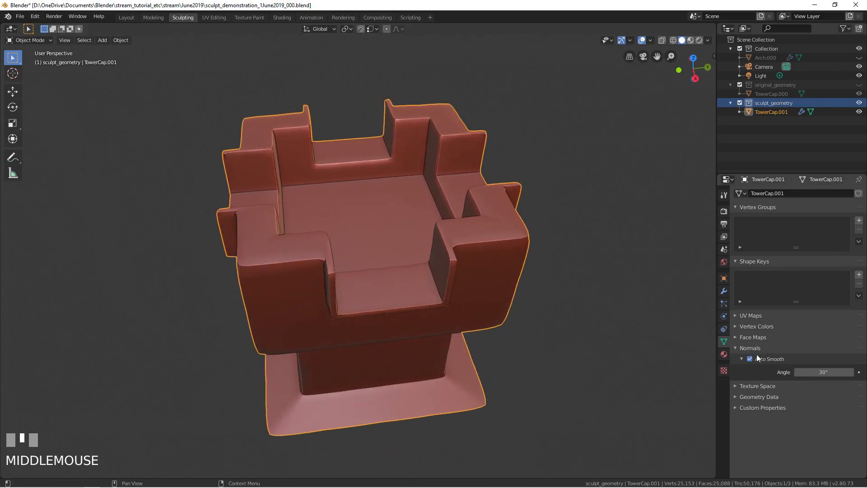
# Set the tower's Auto Smooth angle to 60°.
pyautogui.click(805, 371)
pyautogui.write('60')
pyautogui.press('Return')
pyautogui.moveTo(542, 352); pyautogui.dragTo(424, 234, button='middle')
# Hide the Multiresolution modifier in the viewport and compare the base mesh with Auto Smooth off and on.
pyautogui.click(727, 292)
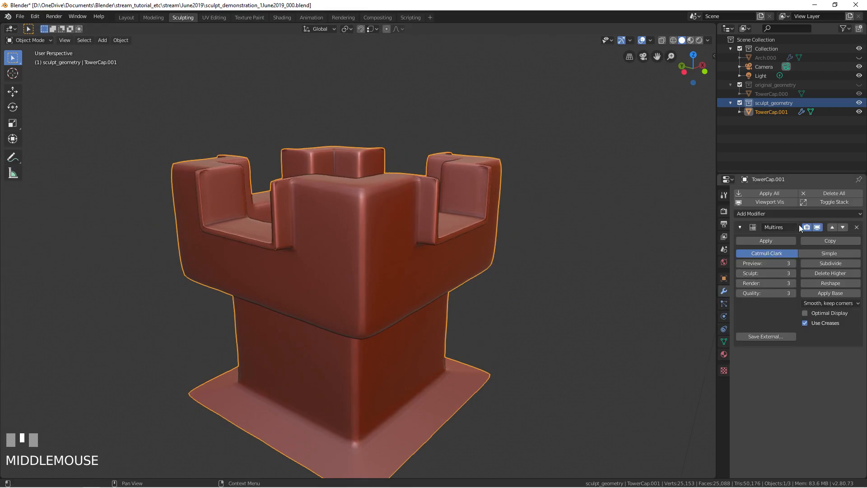
pyautogui.click(817, 228)
pyautogui.moveTo(327, 339); pyautogui.dragTo(643, 332, button='middle')
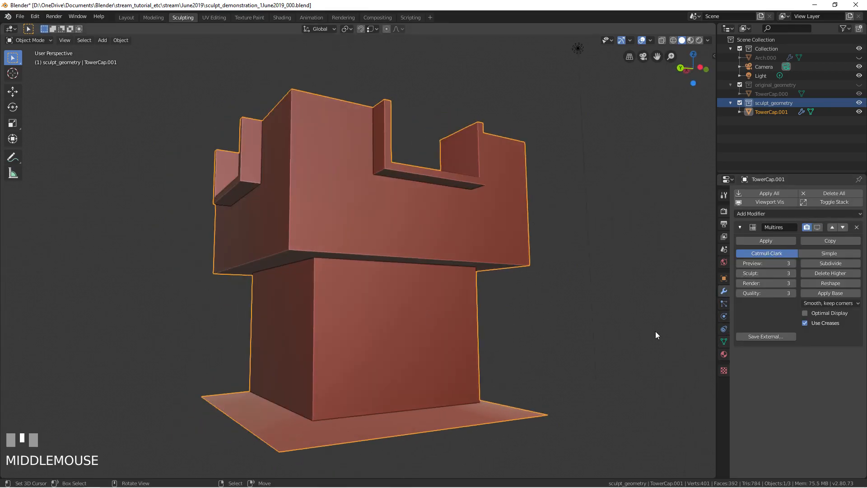
pyautogui.click(723, 342)
pyautogui.click(750, 358)
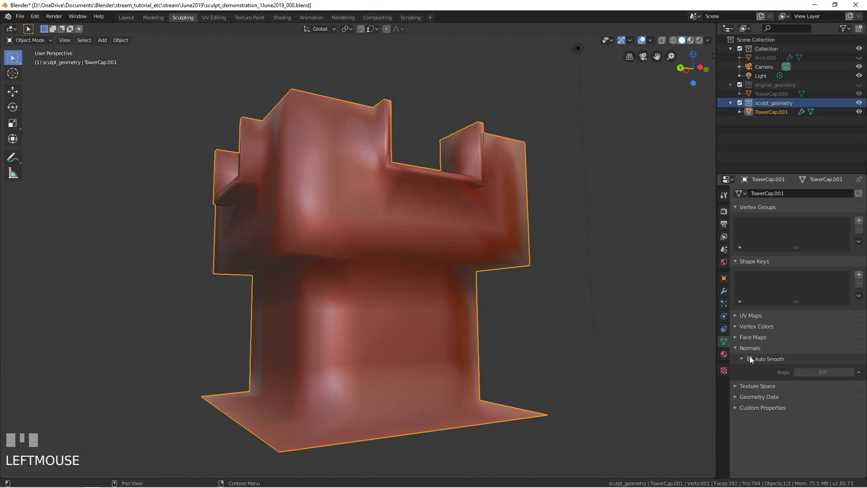
pyautogui.click(750, 359)
pyautogui.moveTo(242, 186); pyautogui.dragTo(319, 307, button='middle')
# Try beveling the two vertical edges at the near corner of the tower's upper block, and undo the bevel.
pyautogui.press('Tab')
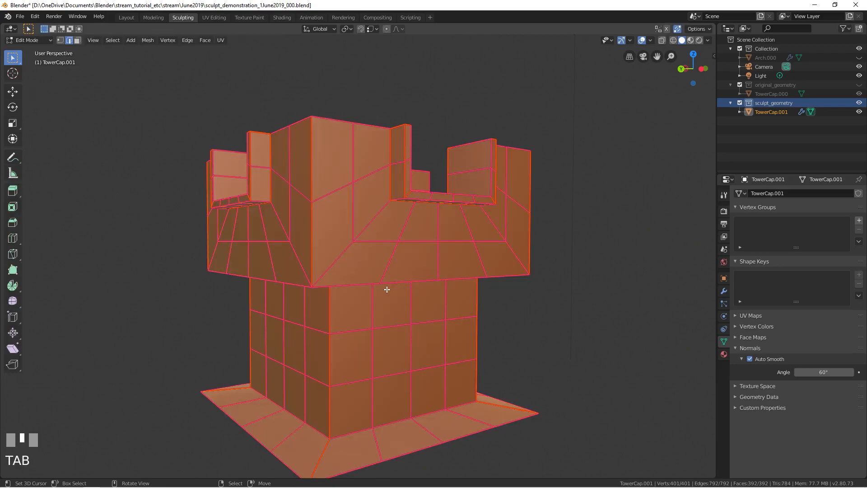
pyautogui.rightClick(320, 227)
pyautogui.keyDown('shift'); pyautogui.rightClick(311, 170); pyautogui.keyUp('shift')
pyautogui.hotkey('ctrl', 'b')
pyautogui.click(397, 217)
pyautogui.press('Tab')
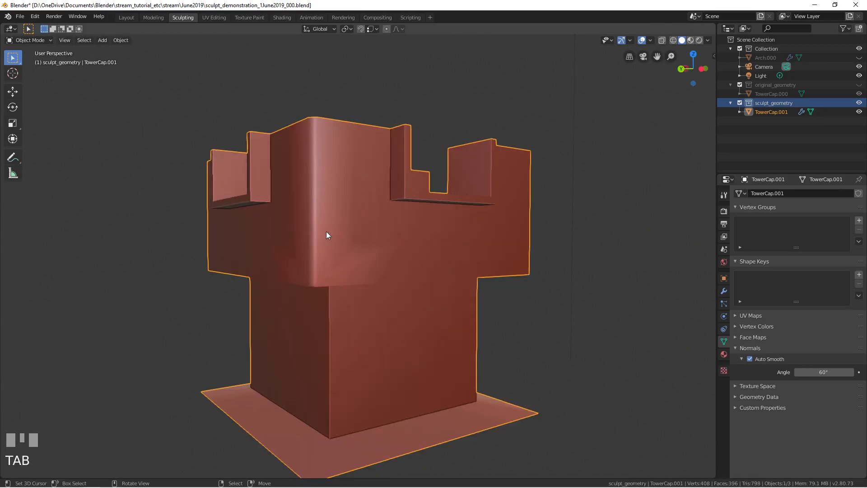
pyautogui.moveTo(352, 238); pyautogui.dragTo(367, 238, button='middle')
pyautogui.hotkey('ctrl', 'z')
pyautogui.hotkey('ctrl', 'z')
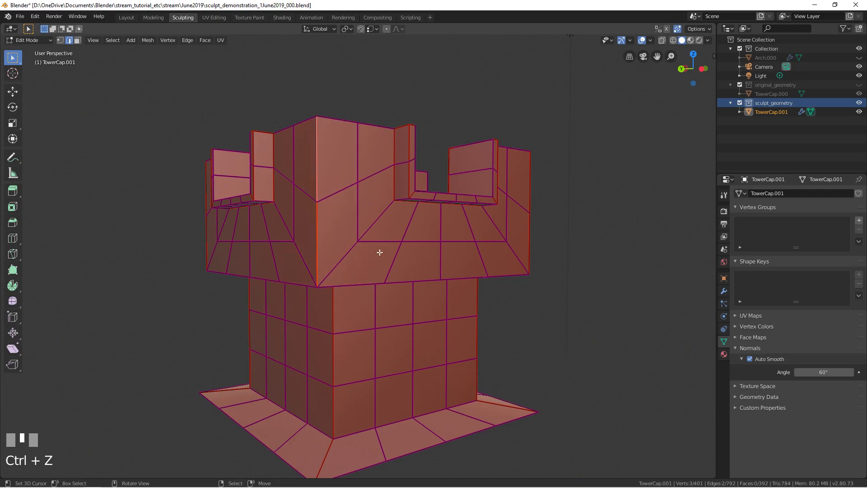
# Show the Multiresolution modifier in the viewport again, return to Object Mode and inspect the smooth battlements from several sides.
pyautogui.click(724, 291)
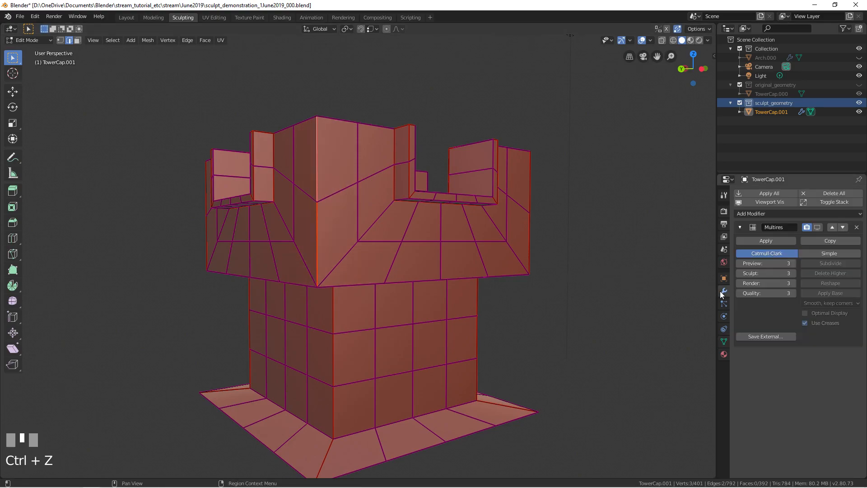
pyautogui.click(800, 232)
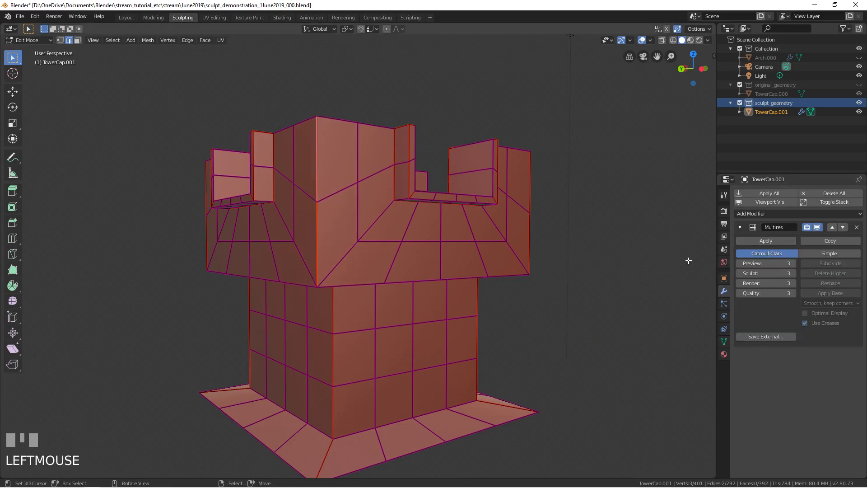
pyautogui.press('Tab')
pyautogui.moveTo(424, 221)
pyautogui.mouseDown(button='middle')
pyautogui.moveTo(300, 205)
pyautogui.moveTo(446, 251)
pyautogui.moveTo(473, 234)
pyautogui.mouseUp(button='middle')
pyautogui.moveTo(298, 197); pyautogui.dragTo(253, 227, button='middle')
pyautogui.scroll(3, 320, 217)
pyautogui.moveTo(321, 215); pyautogui.dragTo(131, 189, button='middle')
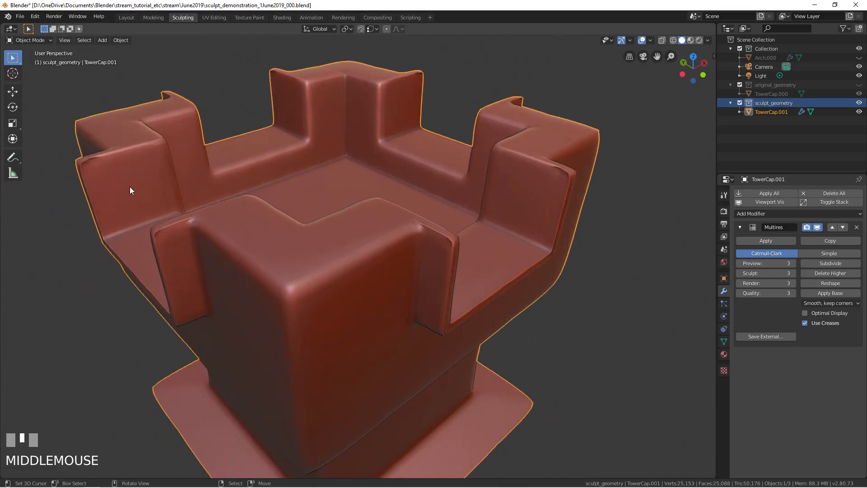
pyautogui.moveTo(180, 215); pyautogui.dragTo(158, 207, button='middle')
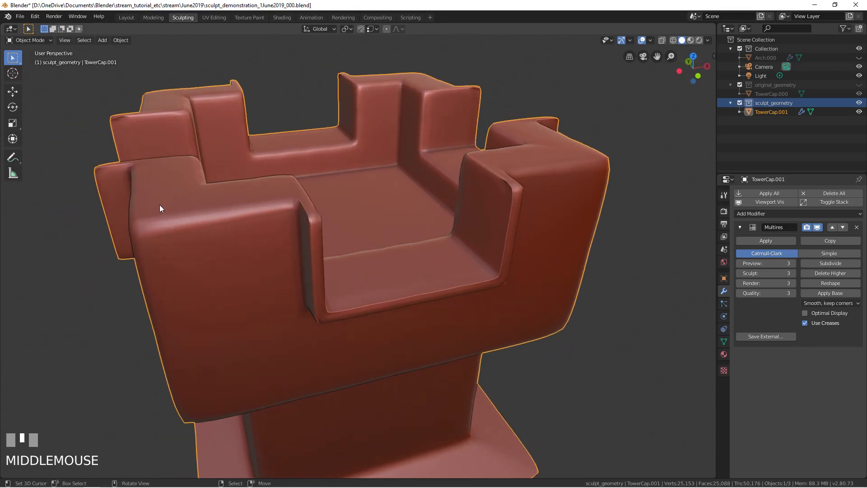
pyautogui.moveTo(237, 175); pyautogui.dragTo(300, 170, button='middle')
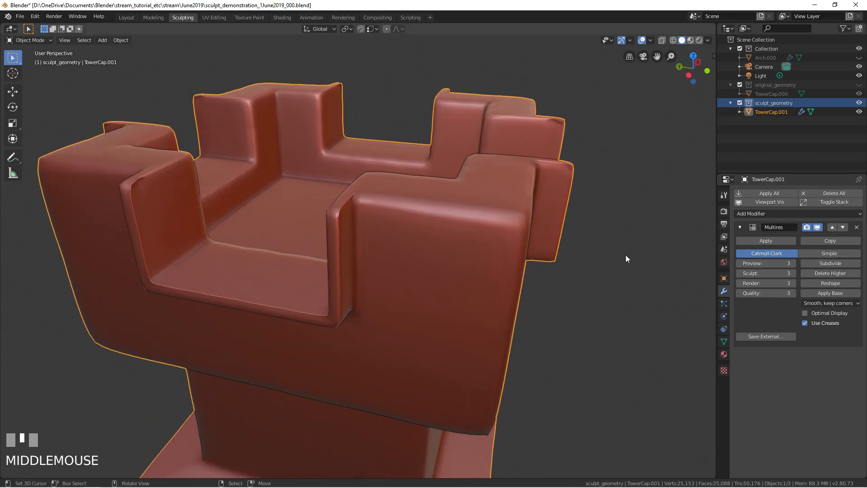
pyautogui.scroll(-3, 425, 234)
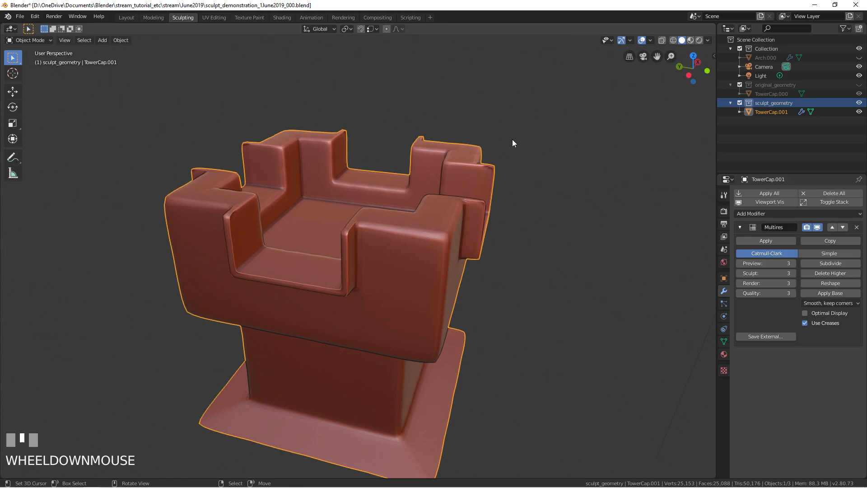
# Subdivide the tower to Multiresolution level 5 and switch it to Sculpt Mode.
pyautogui.click(820, 262)
pyautogui.click(820, 262)
pyautogui.moveTo(376, 274); pyautogui.dragTo(310, 274, button='middle')
pyautogui.moveTo(342, 304); pyautogui.dragTo(391, 254, button='middle')
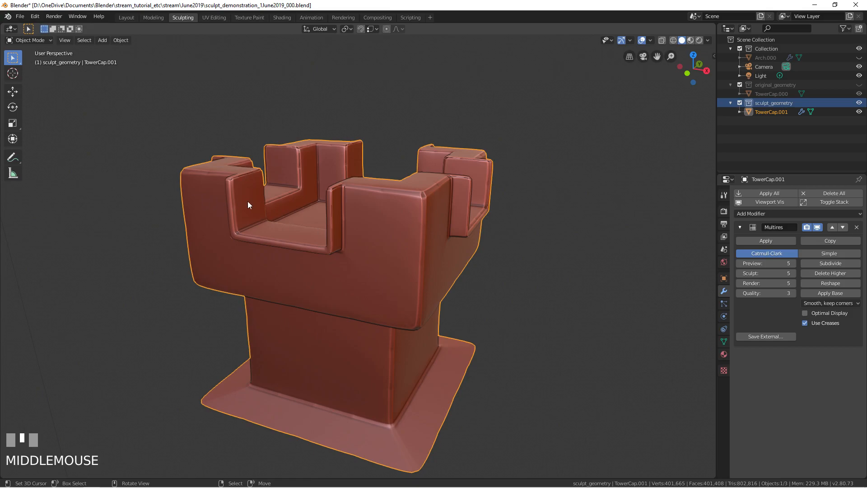
pyautogui.press('Tab')
pyautogui.click(246, 242)
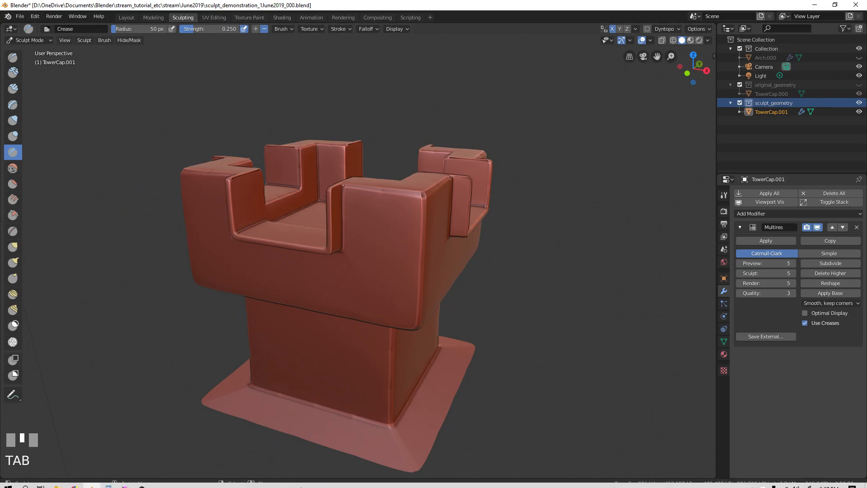
# Switch to Firefox and look through the Free Blender Brushes, Zbrush Orb, Small Brushes, Rock Sculpt and Bens Sculpt Brushes pages.
pyautogui.moveTo(300, 486)
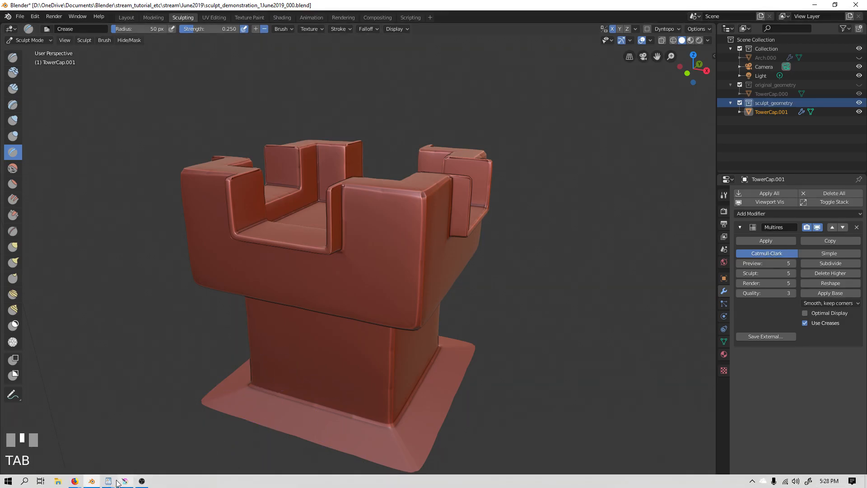
pyautogui.moveTo(74, 481)
pyautogui.click(60, 456)
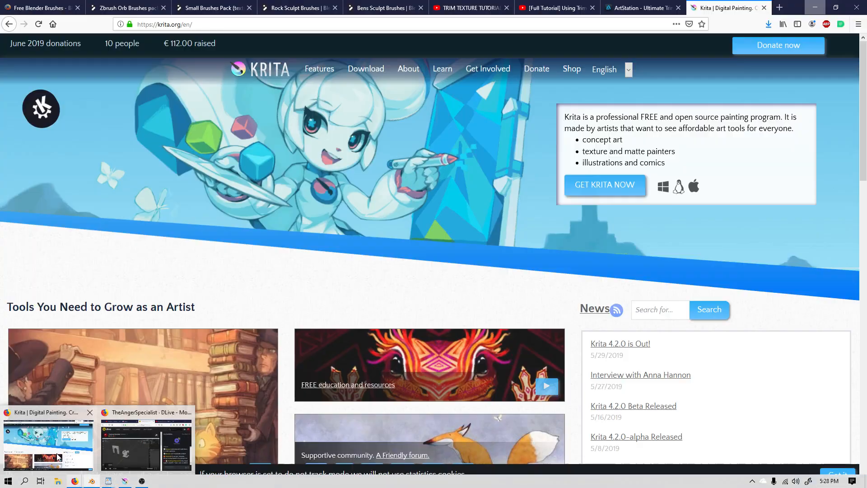
pyautogui.click(37, 9)
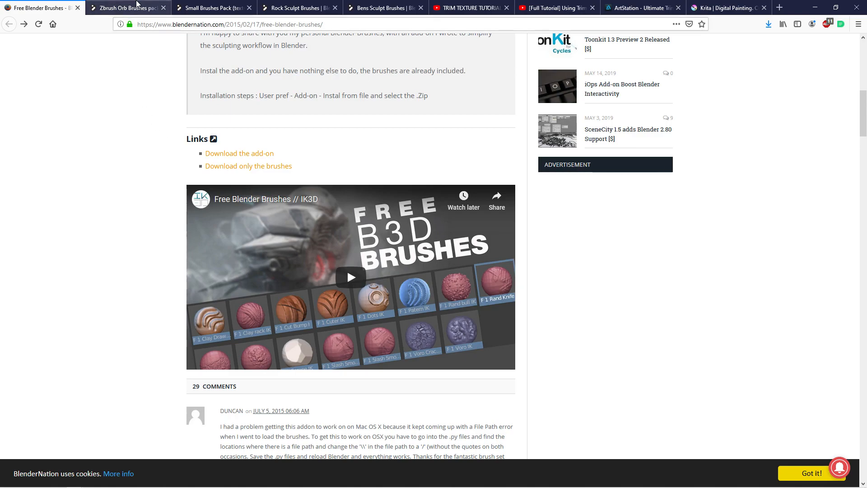
pyautogui.click(138, 4)
pyautogui.click(213, 7)
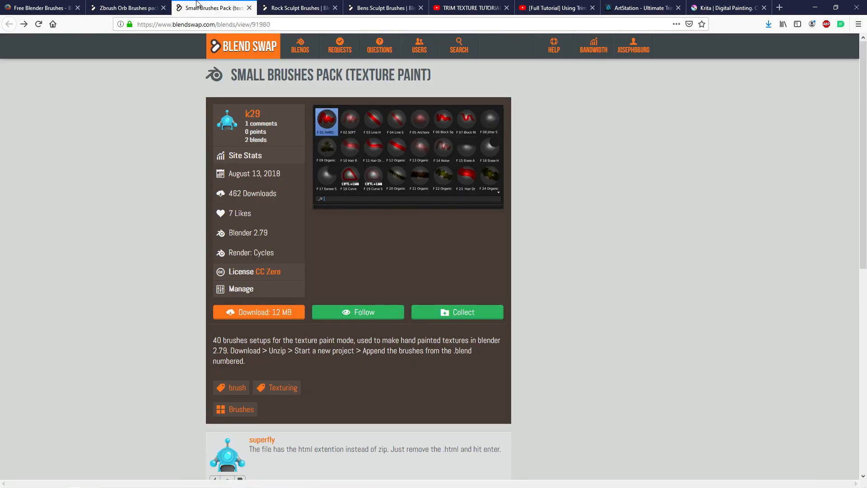
pyautogui.click(298, 7)
pyautogui.click(361, 7)
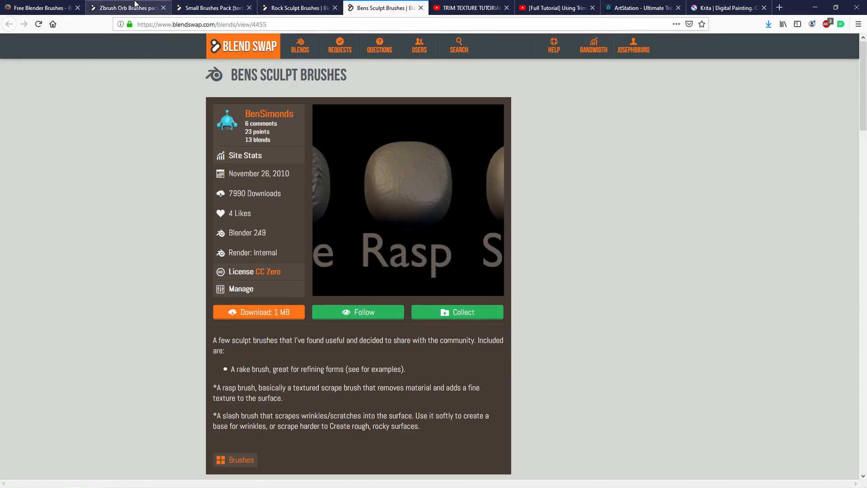
# Return to the Zbrush Orb Brushes pack page on Blend Swap and read its description.
pyautogui.click(136, 7)
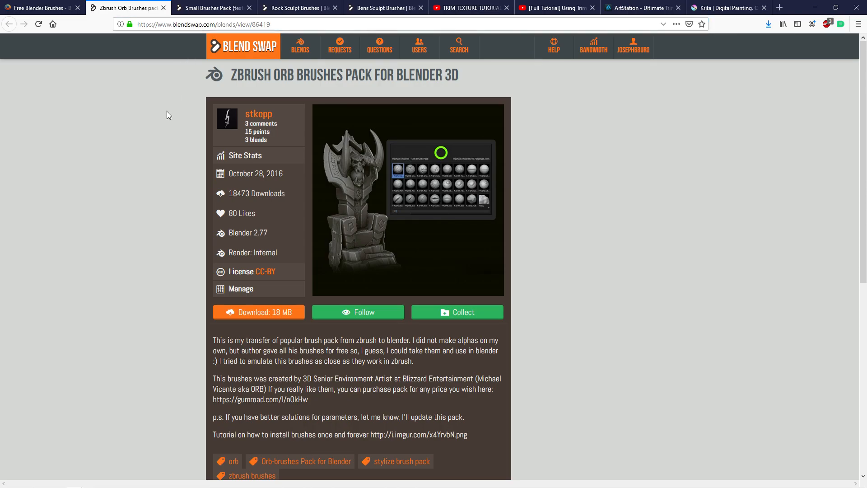
pyautogui.moveTo(635, 46)
pyautogui.scroll(-4, 176, 181)
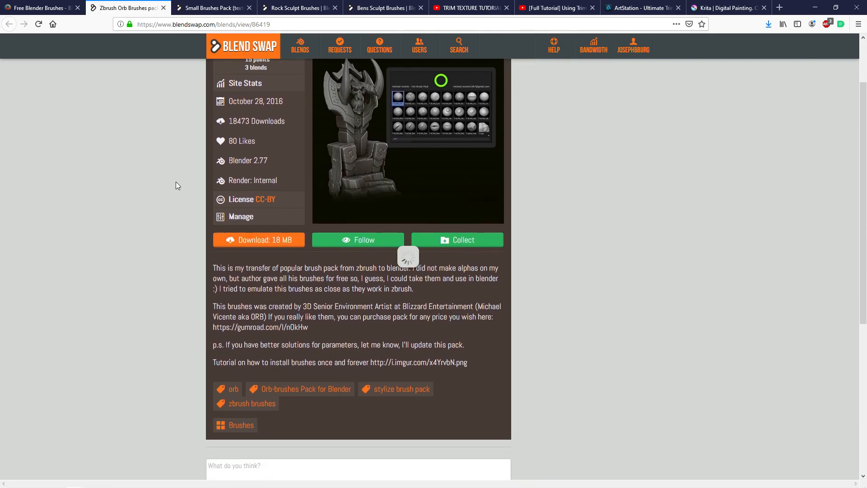
# Look through the Rock Sculpt Brushes, Bens Sculpt Brushes and Small Brushes Pack pages, ending on Rock Sculpt Brushes.
pyautogui.scroll(2, 258, 144)
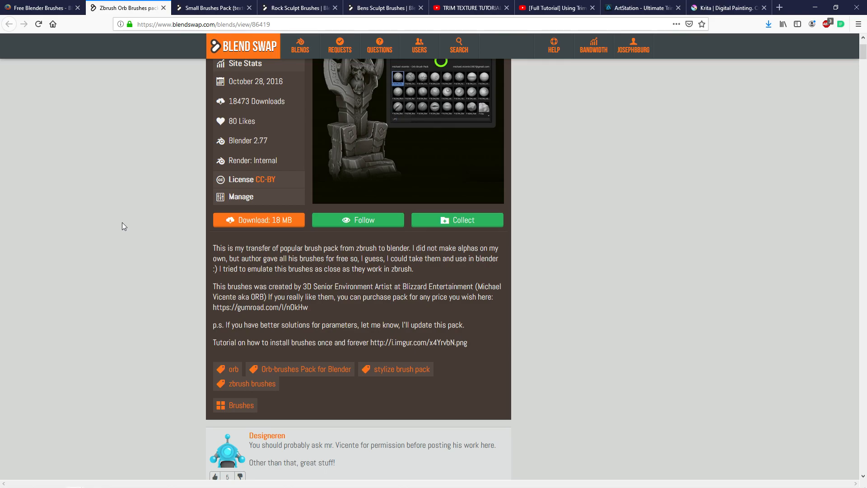
pyautogui.click(296, 8)
pyautogui.click(373, 7)
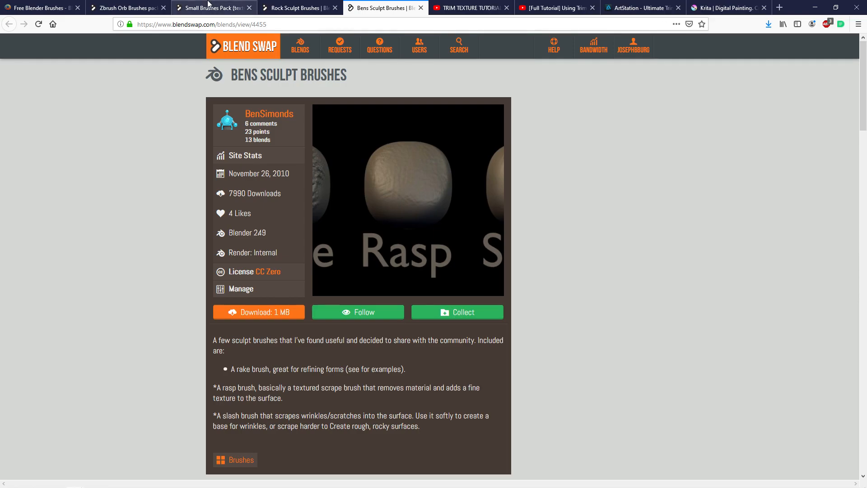
pyautogui.click(212, 7)
pyautogui.click(291, 4)
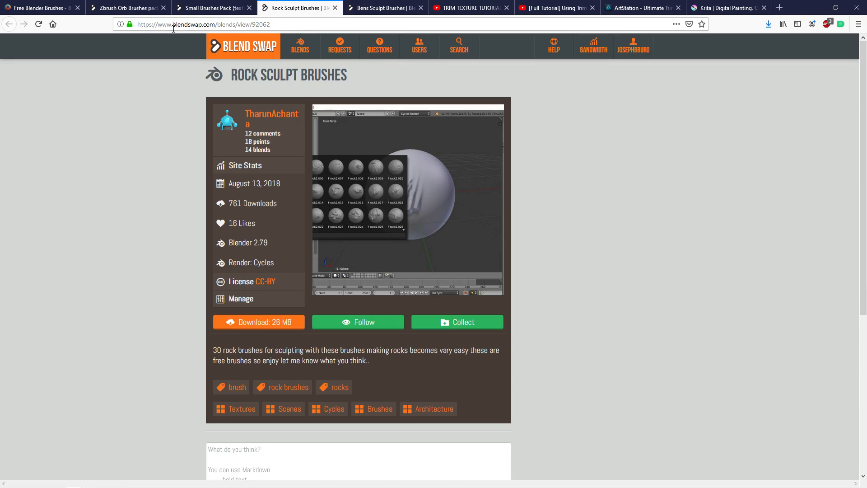
# Go back to the Zbrush Orb Brushes pack page and read its description and the comments on installing the brushes.
pyautogui.hotkey('ctrl', 'shift', 'Tab')
pyautogui.hotkey('ctrl', 'shift', 'Tab')
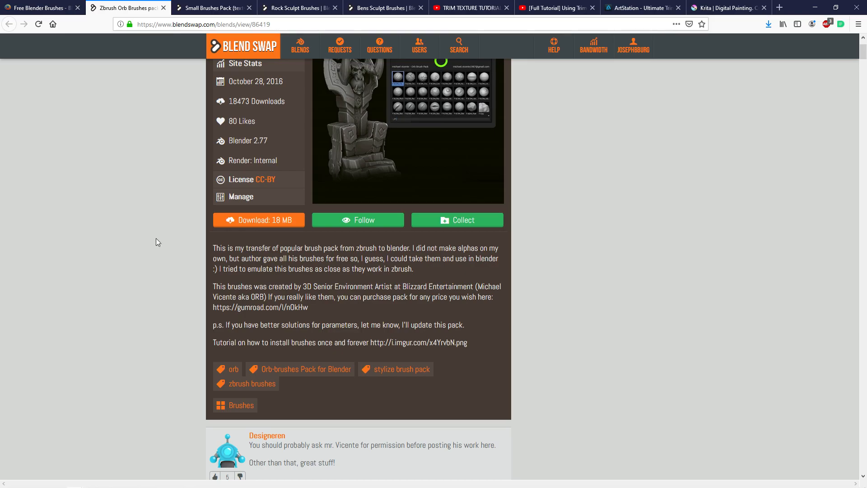
pyautogui.scroll(2, 190, 259)
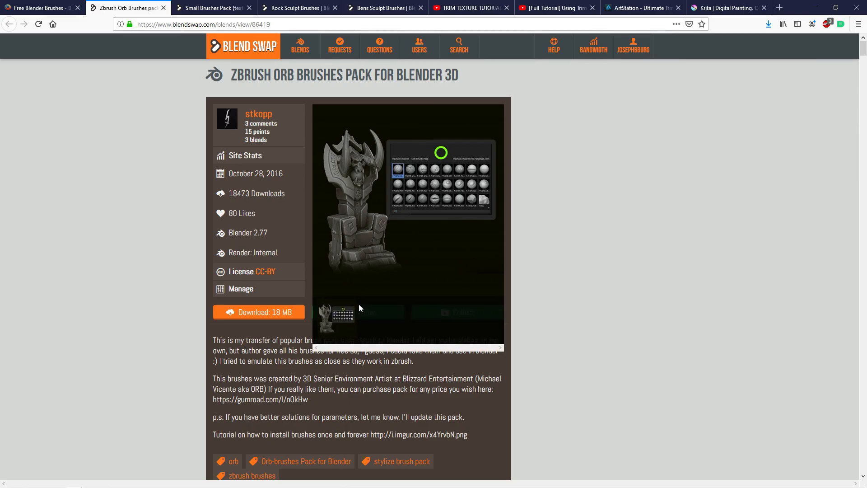
pyautogui.scroll(-5, 184, 334)
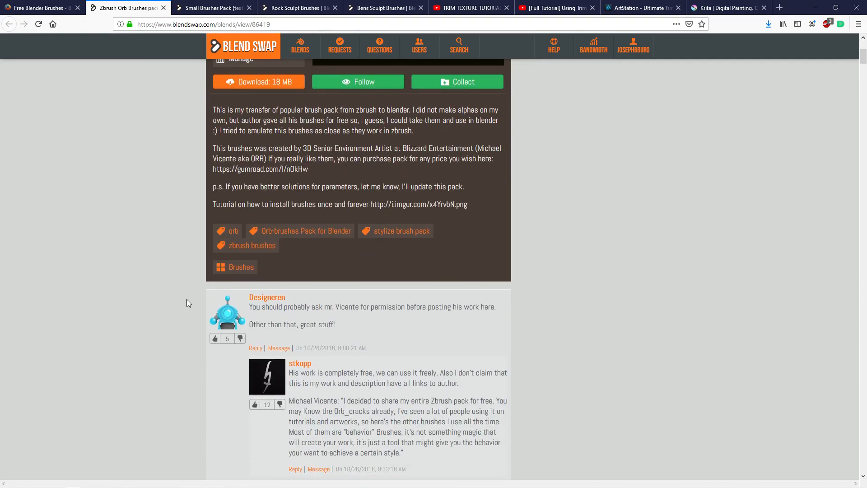
pyautogui.scroll(-5, 186, 299)
pyautogui.scroll(5, 186, 299)
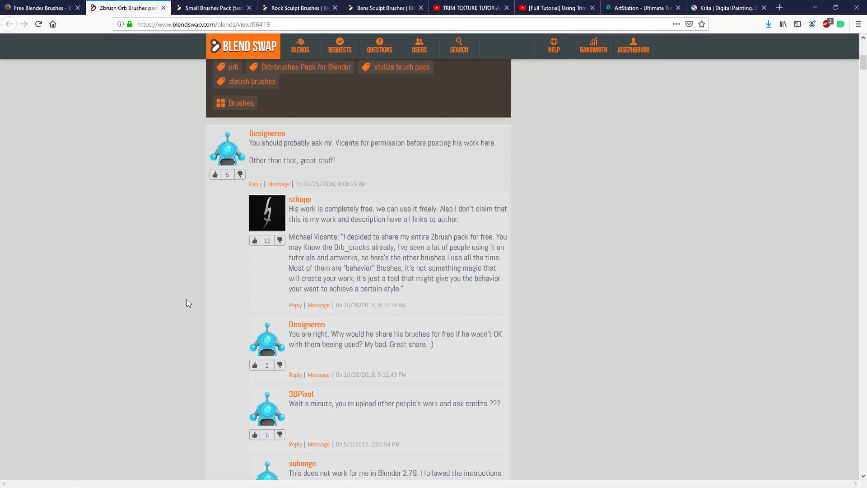
pyautogui.scroll(-9, 186, 299)
pyautogui.scroll(-4, 186, 299)
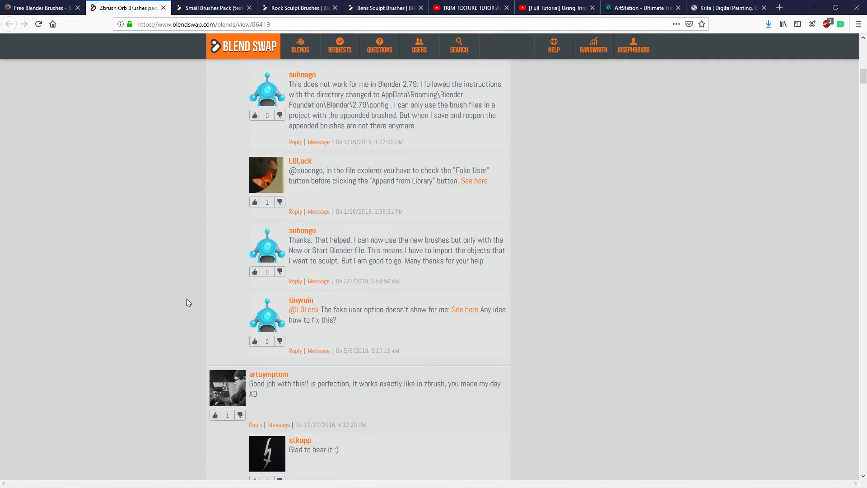
pyautogui.scroll(13, 187, 299)
pyautogui.scroll(4, 186, 299)
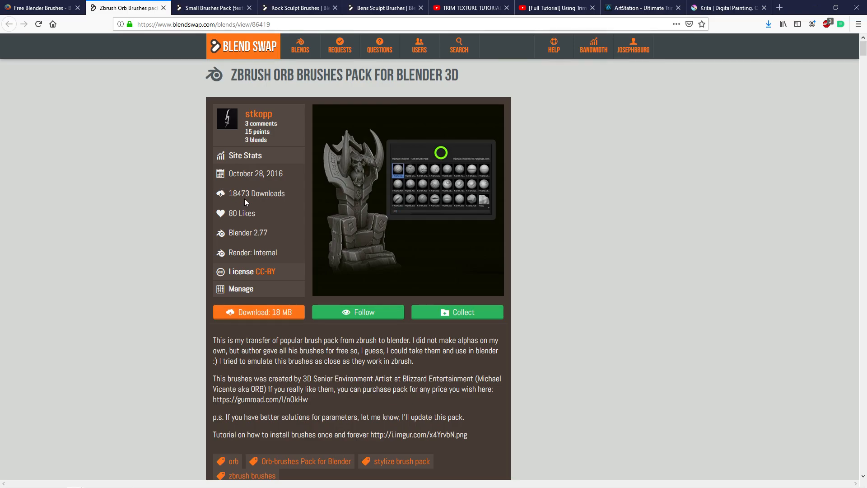
# View the Small Brushes Pack page, and read the installation notes and download links in BlenderNation's Free Blender Brushes article.
pyautogui.click(215, 7)
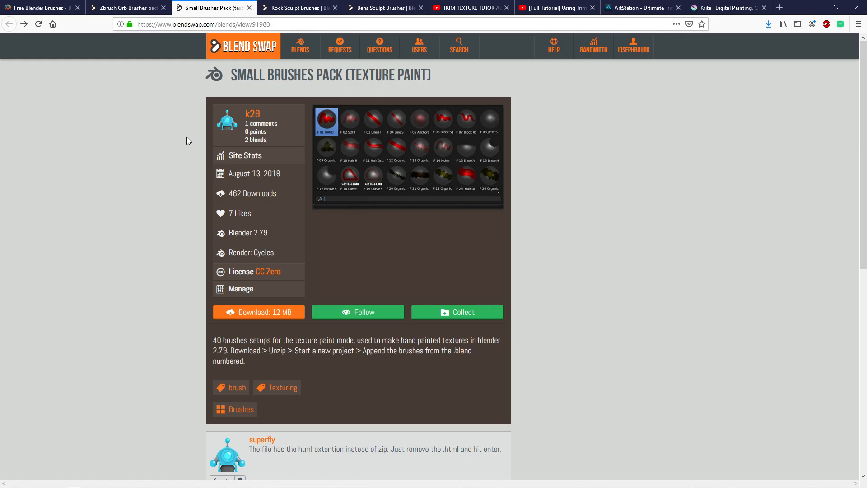
pyautogui.click(40, 8)
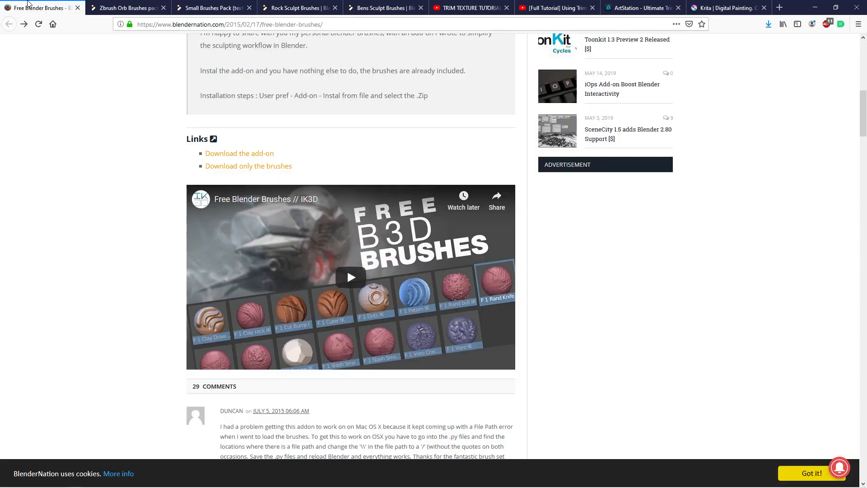
pyautogui.scroll(8, 204, 251)
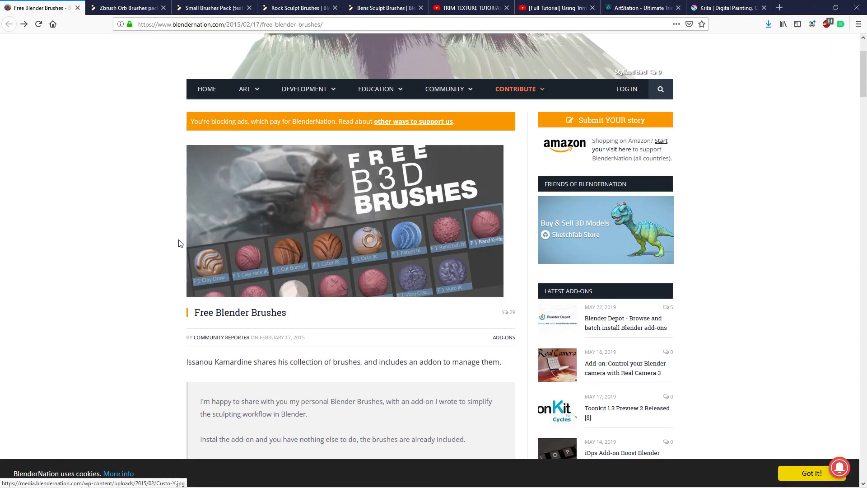
pyautogui.scroll(-1, 179, 243)
pyautogui.scroll(-3, 180, 239)
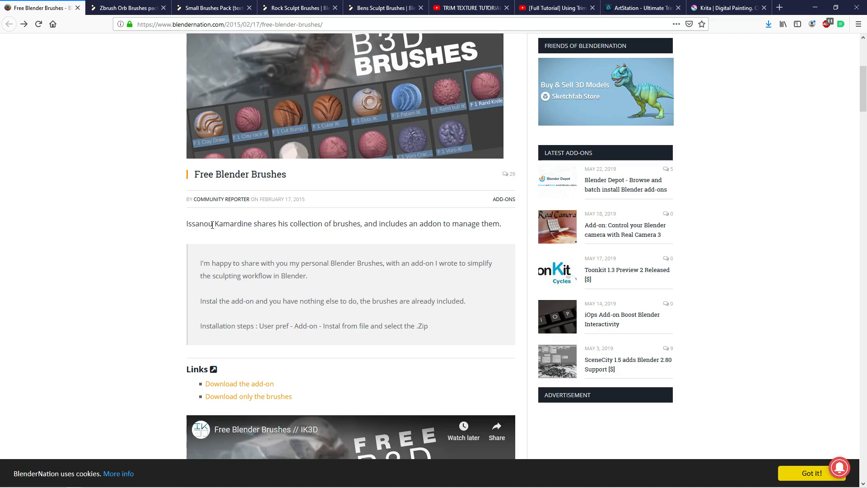
pyautogui.scroll(-5, 335, 287)
pyautogui.scroll(-1, 171, 260)
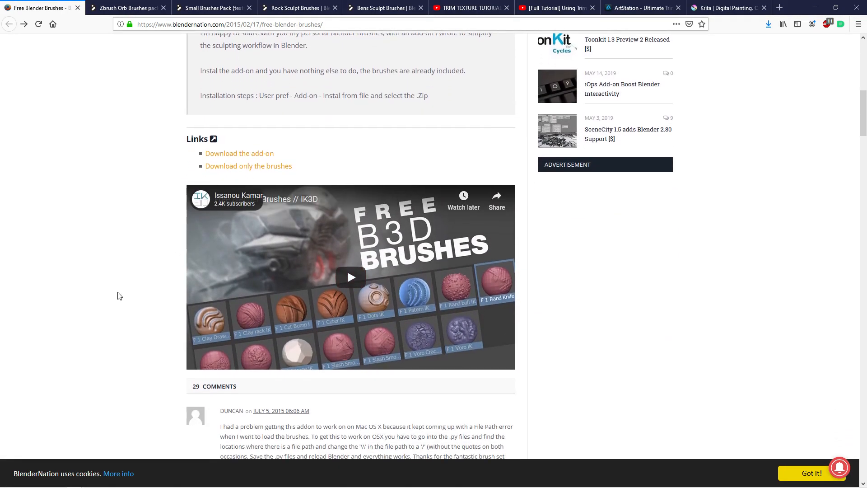
pyautogui.scroll(1, 145, 78)
pyautogui.scroll(7, 145, 81)
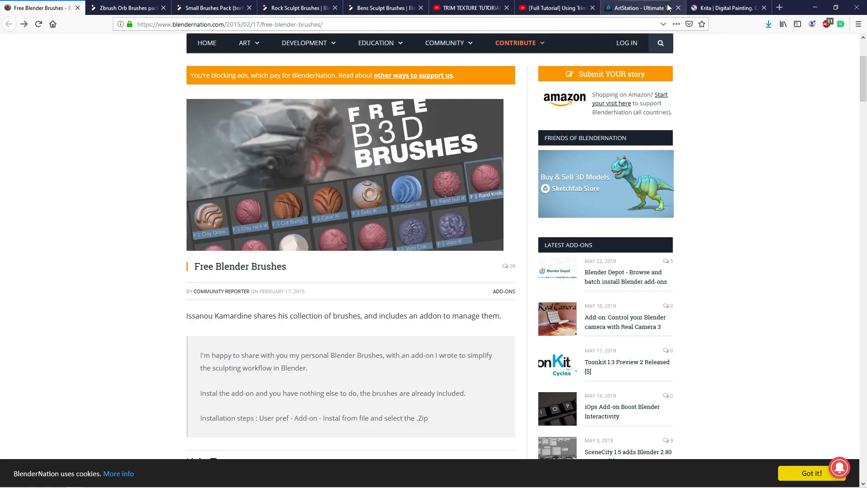
# Search Google for "blender brush sculpt" in a new browser tab and look through the results.
pyautogui.hotkey('ctrl', 't')
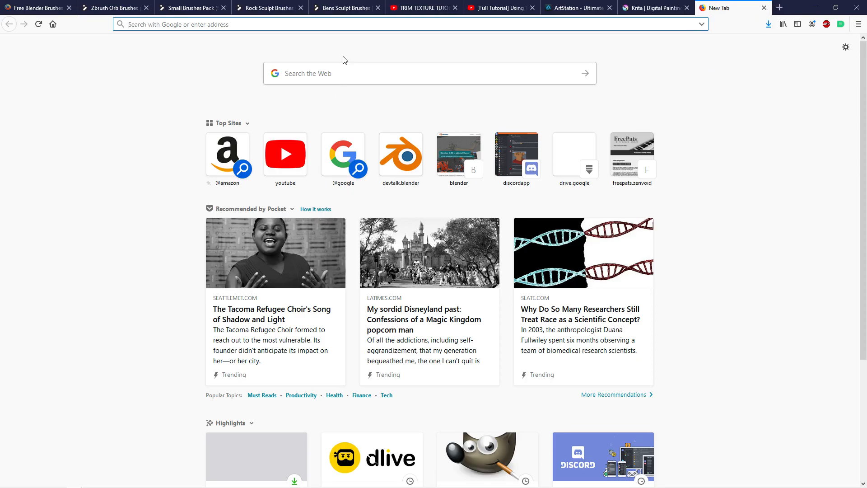
pyautogui.write('blender b')
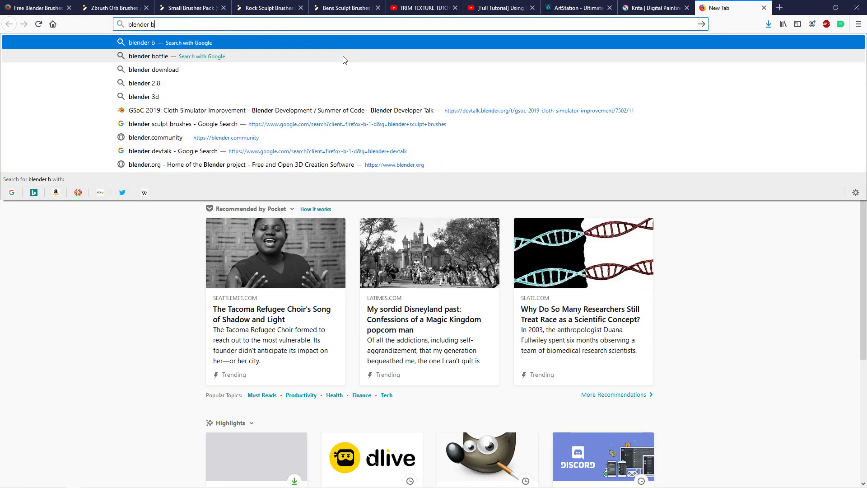
pyautogui.write('rush sculpt')
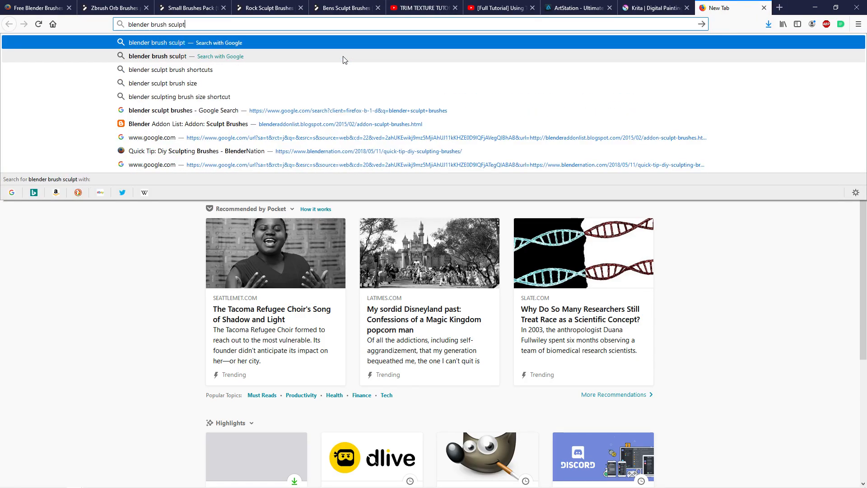
pyautogui.press('Return')
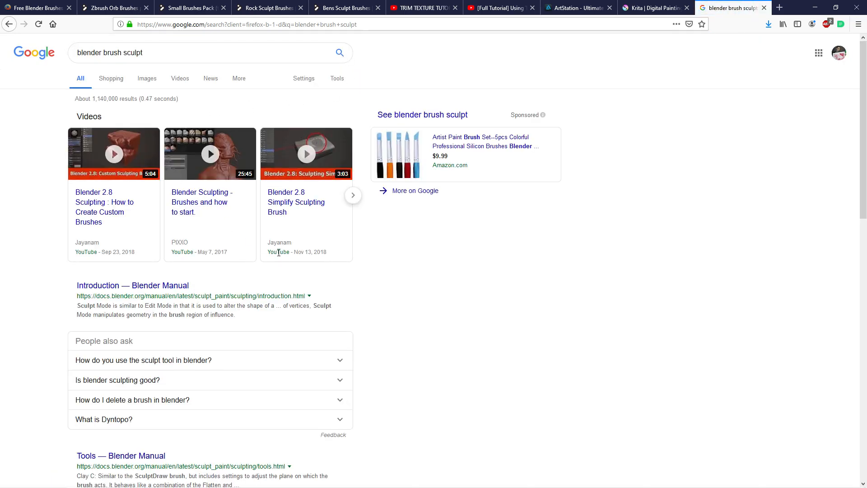
pyautogui.scroll(-5, 277, 253)
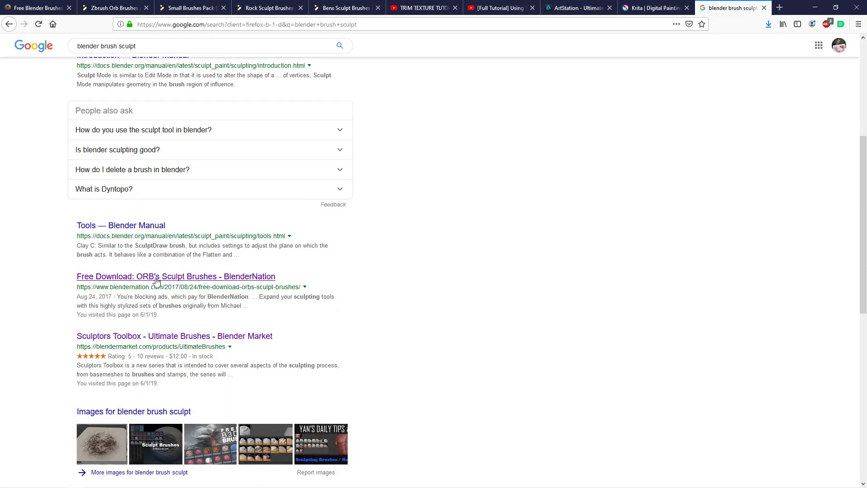
pyautogui.scroll(-5, 204, 217)
pyautogui.scroll(-3, 222, 188)
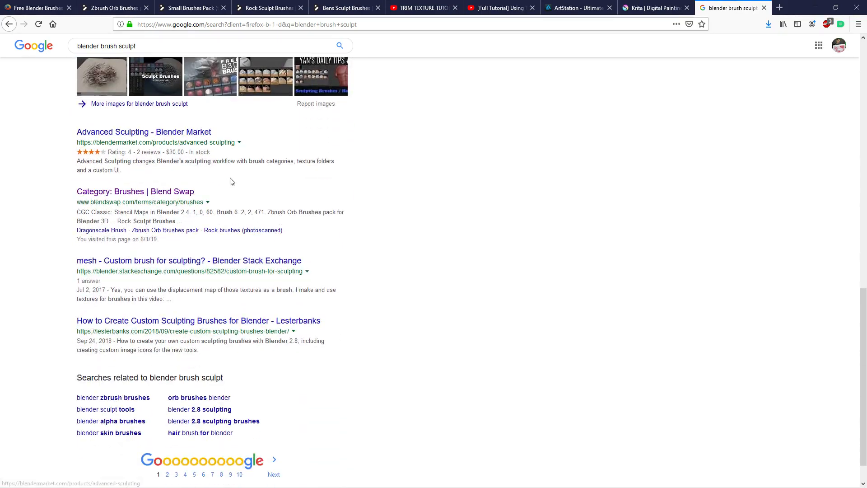
pyautogui.scroll(13, 149, 47)
# Refine the search to "blender brush ik sculpt" and open the Free Blender Brushes article on BlenderNation.
pyautogui.click(124, 54)
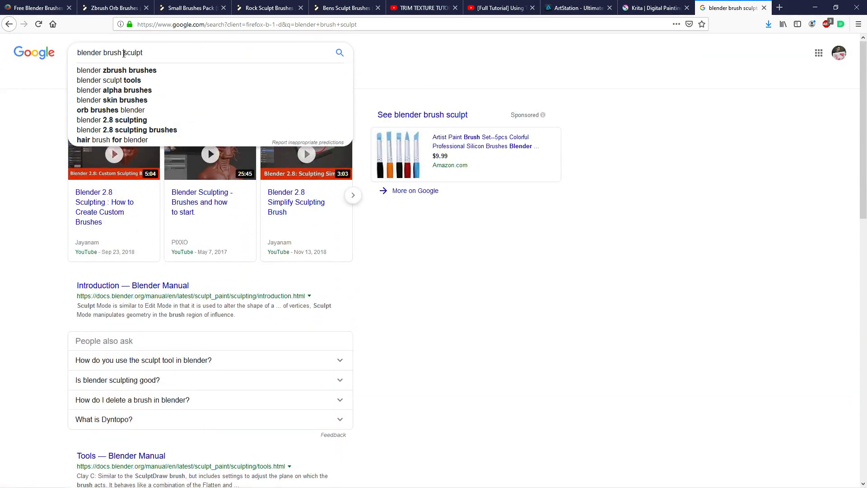
pyautogui.write('ik')
pyautogui.press('Return')
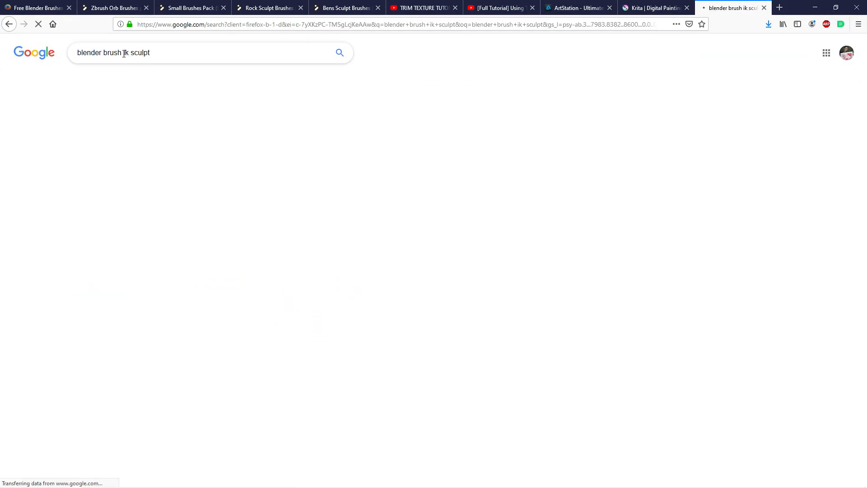
pyautogui.click(197, 116)
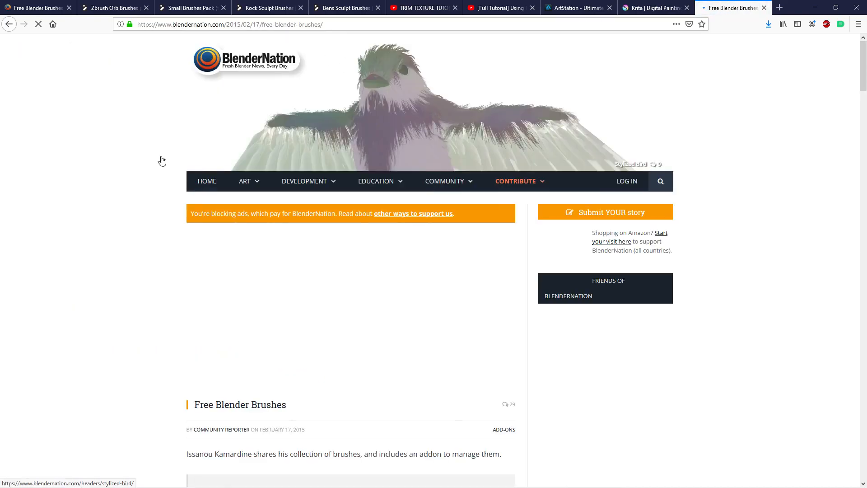
pyautogui.scroll(-1, 132, 120)
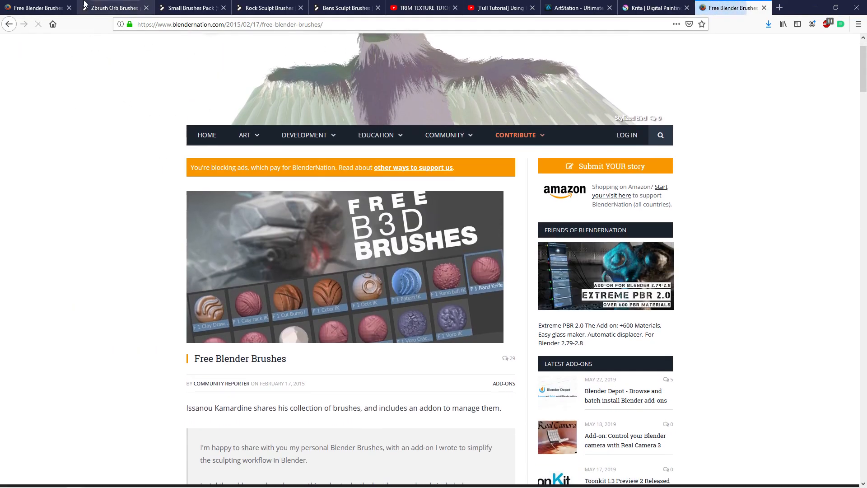
# Return to the Zbrush Orb Brushes page and review its preview image, download option and author notes.
pyautogui.click(125, 5)
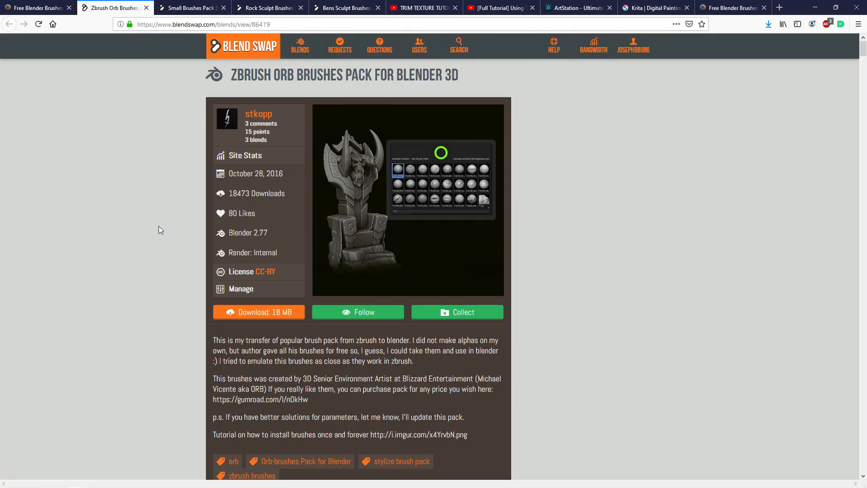
pyautogui.scroll(-2, 141, 228)
pyautogui.scroll(2, 141, 228)
pyautogui.scroll(-1, 128, 212)
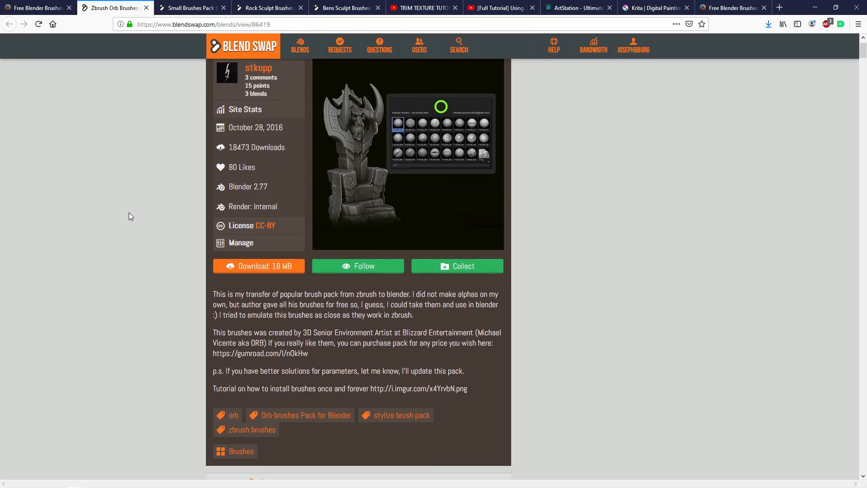
pyautogui.scroll(-2, 129, 212)
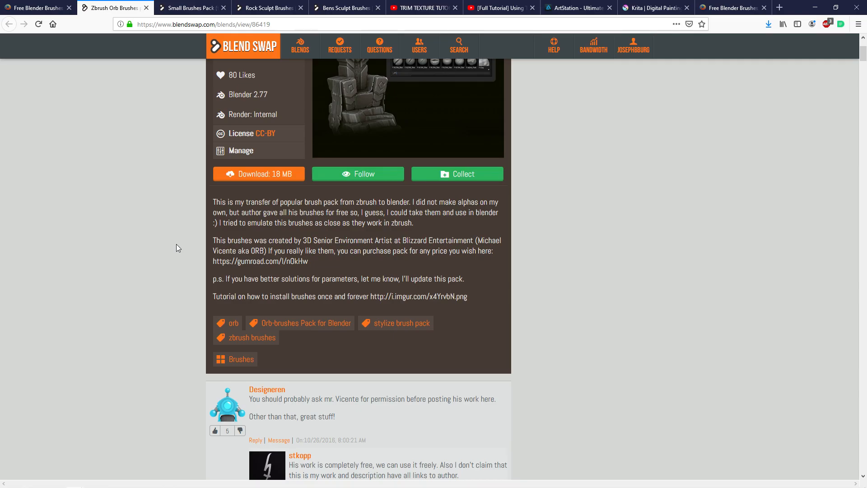
pyautogui.scroll(3, 176, 244)
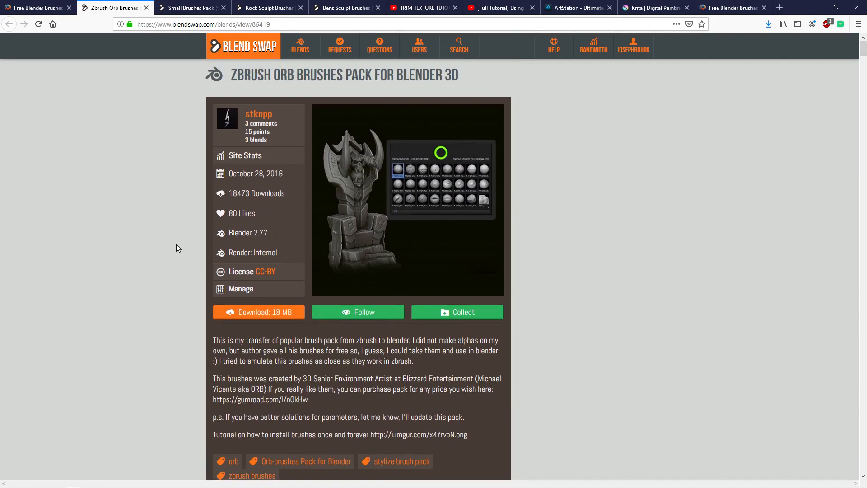
# Compare the Small Brushes Pack with the Zbrush Orb Brushes pack, and examine the preview images on the Rock Sculpt Brushes page.
pyautogui.click(187, 9)
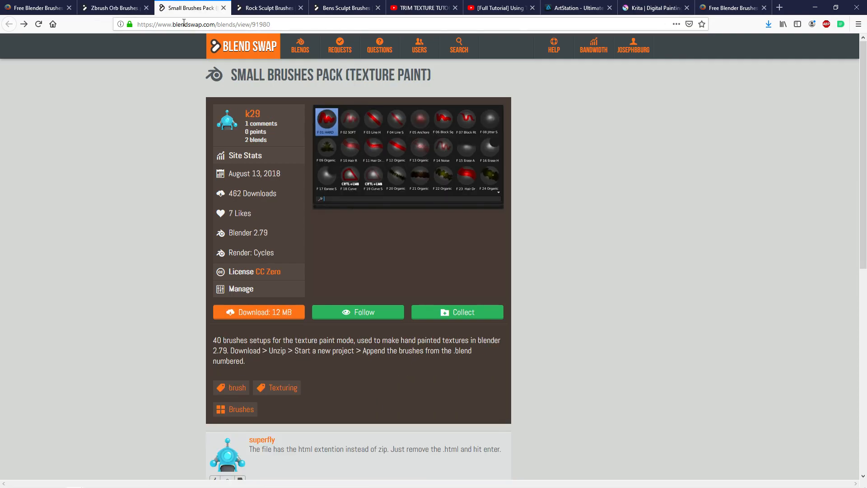
pyautogui.click(113, 8)
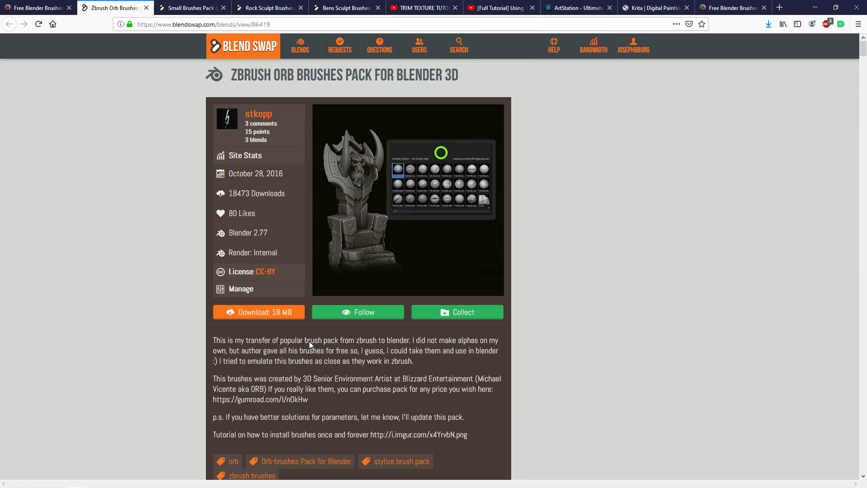
pyautogui.click(187, 8)
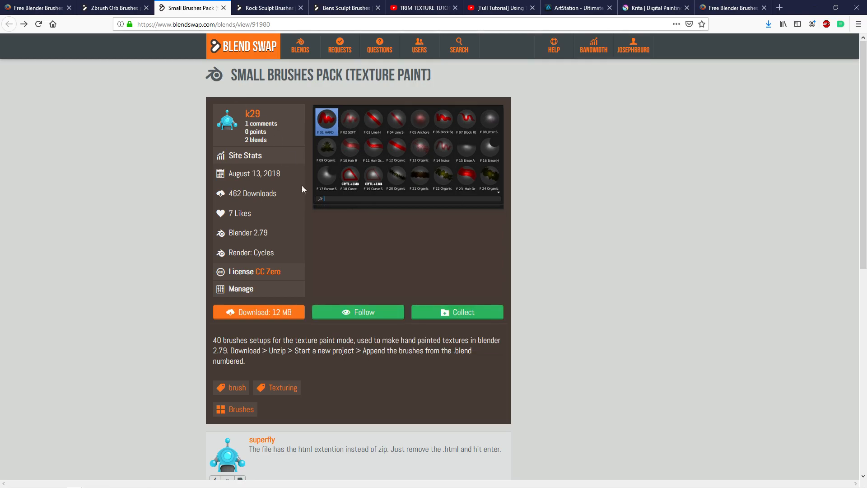
pyautogui.click(270, 8)
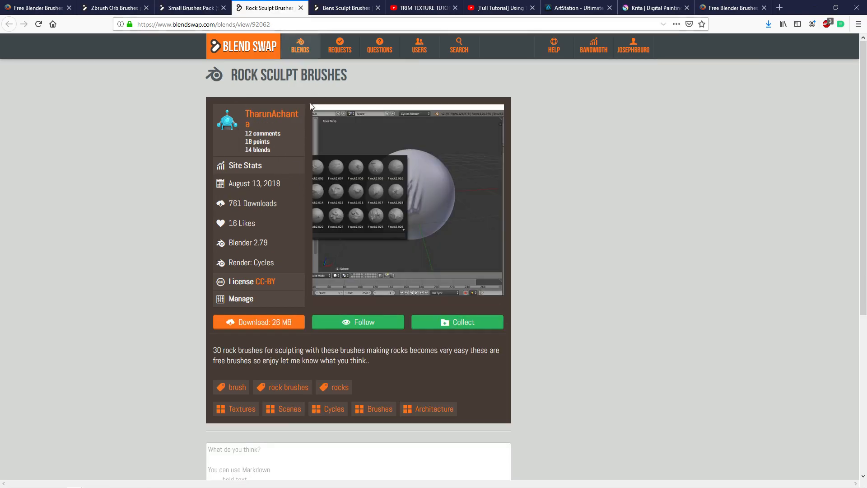
pyautogui.scroll(-2, 447, 210)
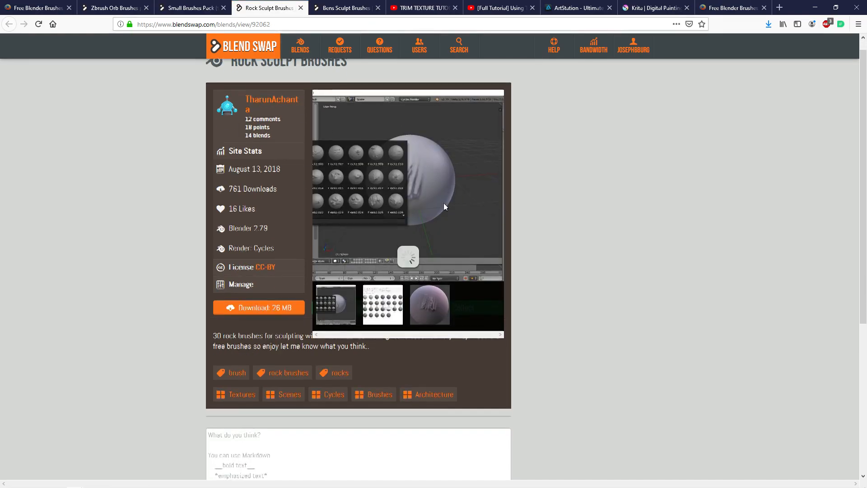
pyautogui.moveTo(383, 298)
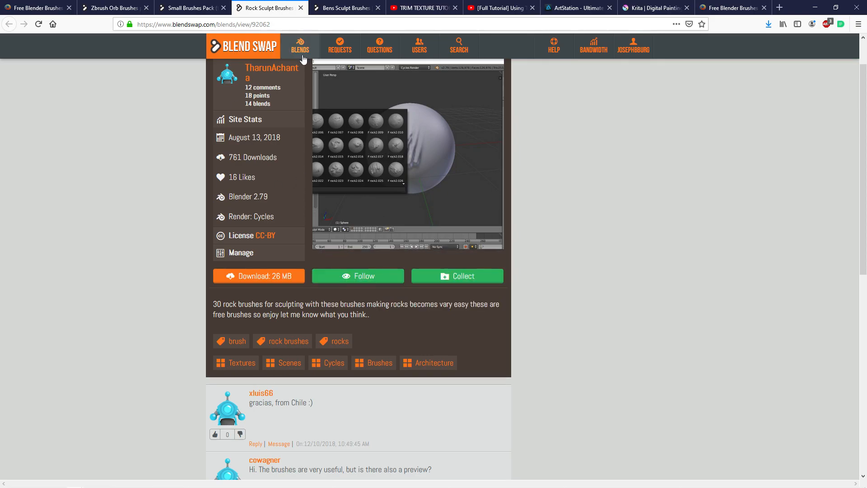
# Examine the Bens Sculpt Brushes page and revisit the Free Blender Brushes article before returning to Blender.
pyautogui.click(334, 9)
pyautogui.scroll(-3, 167, 198)
pyautogui.scroll(3, 167, 196)
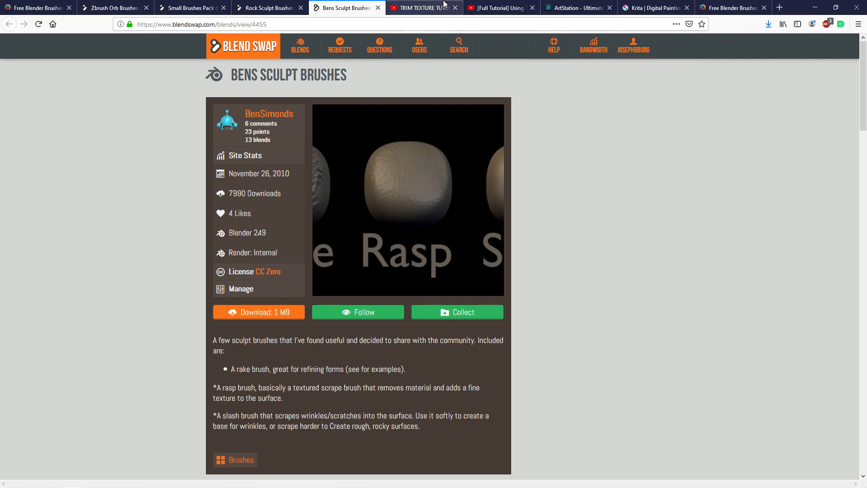
pyautogui.click(23, 8)
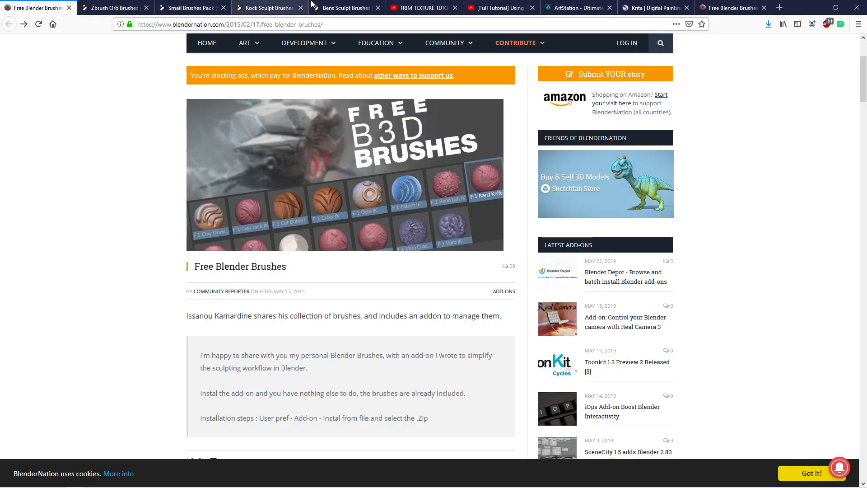
pyautogui.click(815, 8)
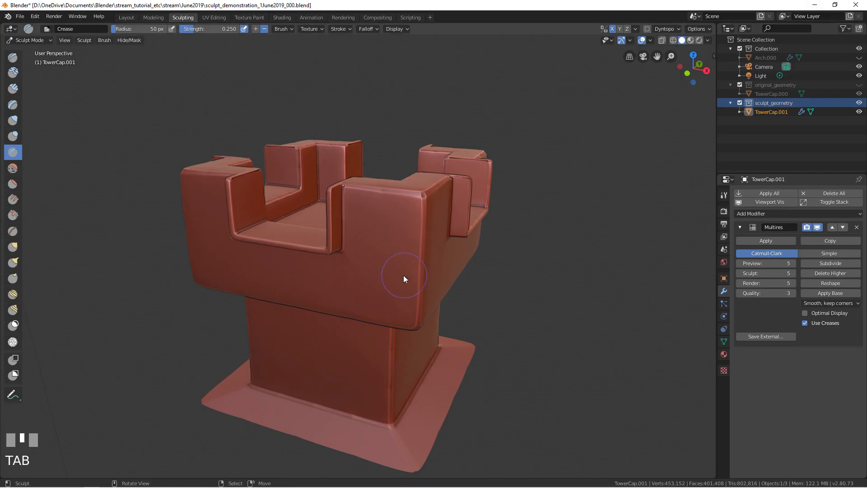
# Start linking from a library file and open OrbBrushes.blend in the Blender\Library\brushes folder.
pyautogui.click(20, 16)
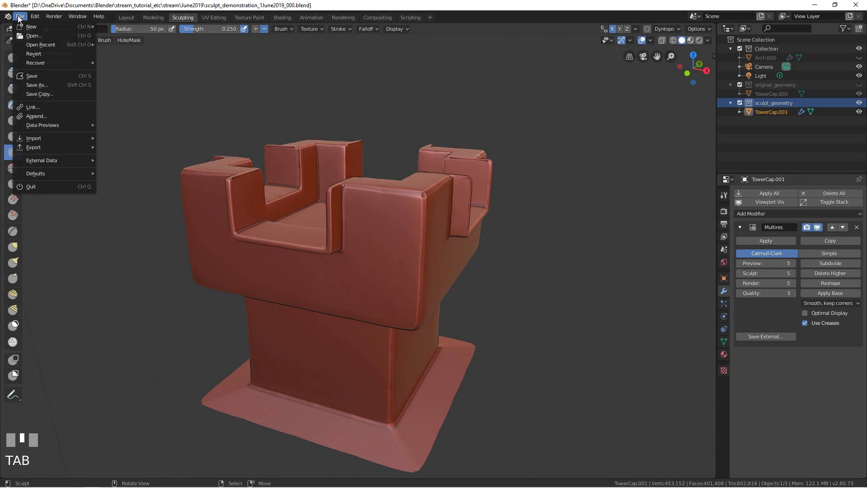
pyautogui.click(47, 110)
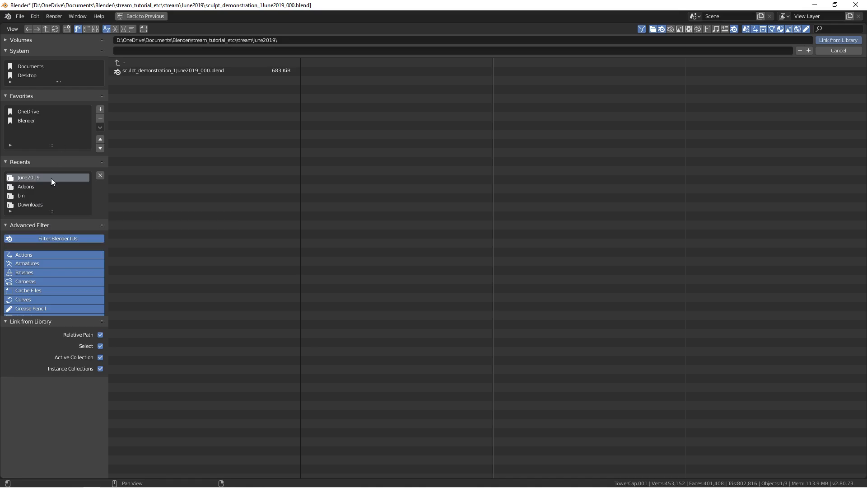
pyautogui.click(33, 121)
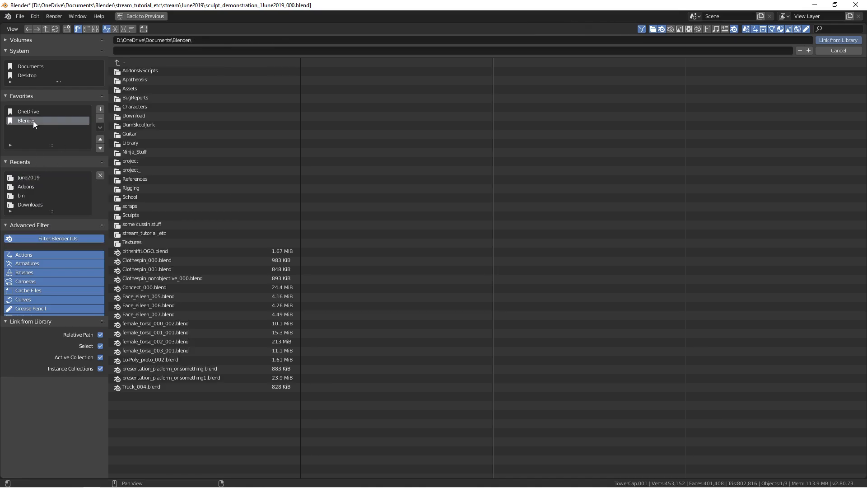
pyautogui.click(142, 135)
pyautogui.press('BackSpace')
pyautogui.click(137, 143)
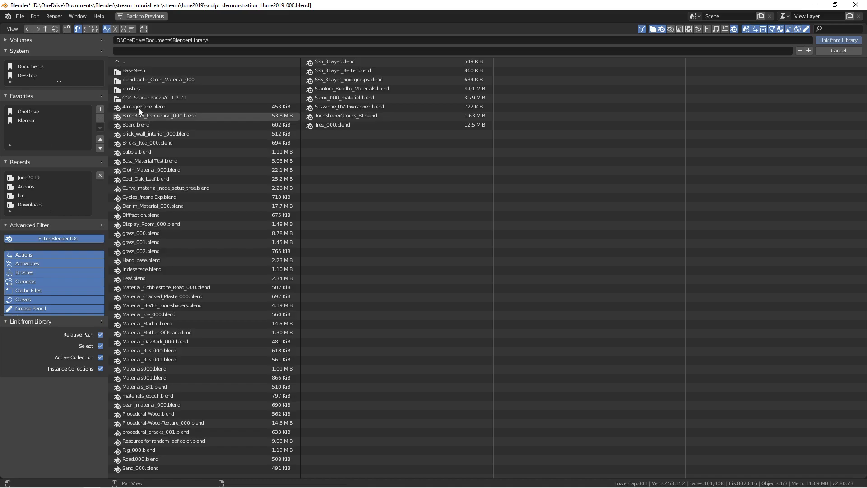
pyautogui.click(131, 90)
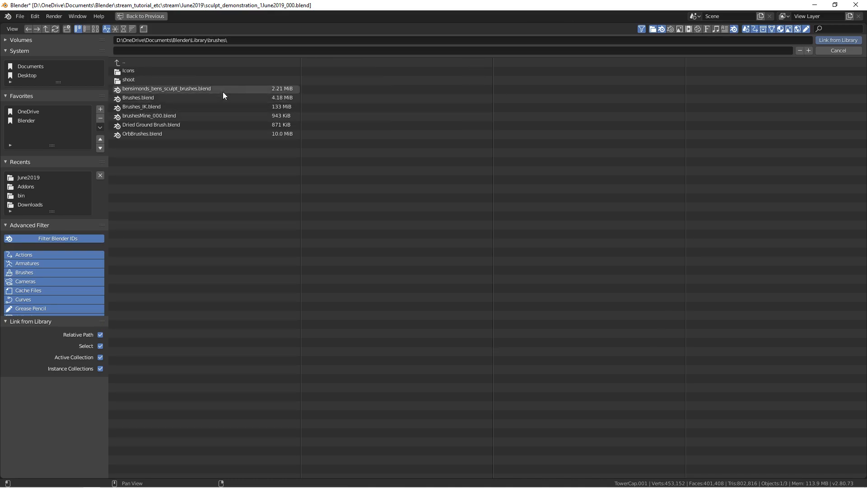
pyautogui.click(164, 133)
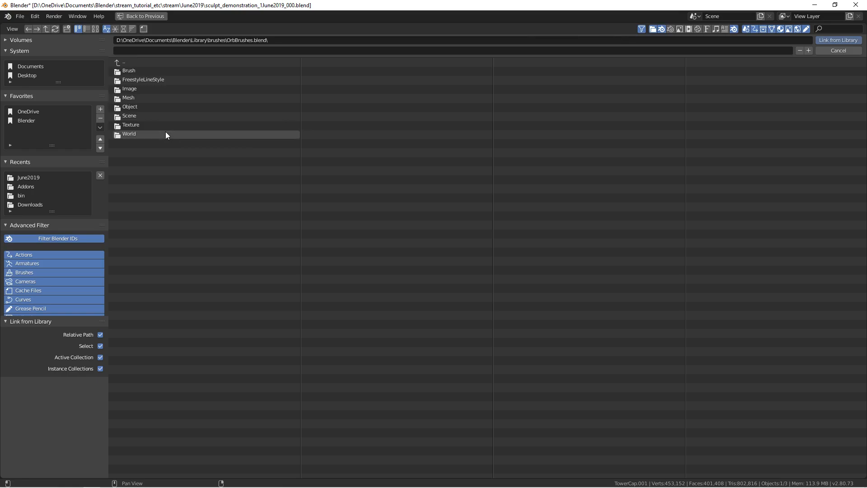
# Link all the "A| Orb" brushes, from Orb_ClayTubes_Smooth through Orb_Flatten_EdgeProtect_clouds, from the file's Brush data.
pyautogui.click(150, 73)
pyautogui.click(151, 79)
pyautogui.keyDown('shift'); pyautogui.click(142, 288); pyautogui.keyUp('shift')
pyautogui.keyDown('shift'); pyautogui.moveTo(142, 287); pyautogui.dragTo(144, 238); pyautogui.keyUp('shift')
pyautogui.press('b')
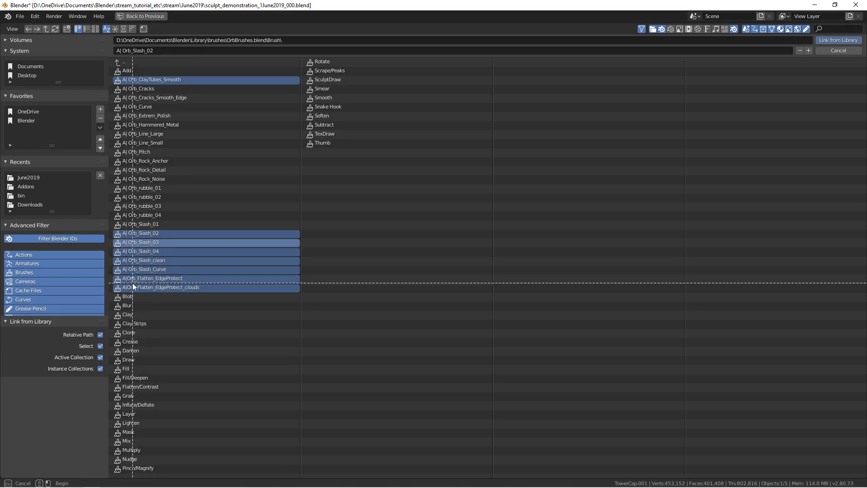
pyautogui.moveTo(130, 285); pyautogui.dragTo(192, 82)
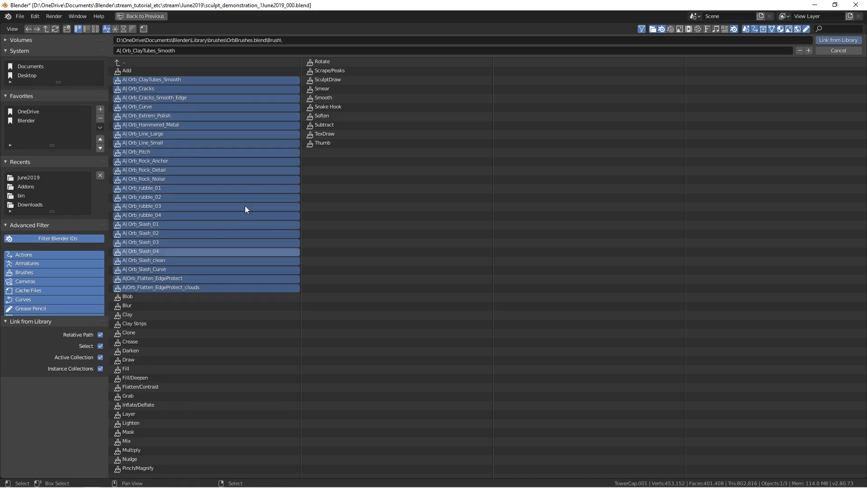
pyautogui.click(829, 43)
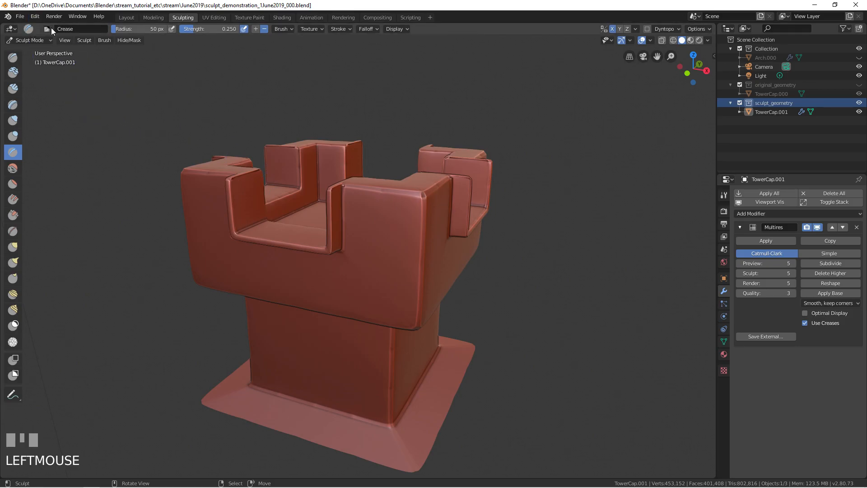
# Look through the linked Orb brush variants available for the Clay Strips, Clay and SculptDraw tools.
pyautogui.click(28, 29)
pyautogui.click(30, 31)
pyautogui.click(11, 90)
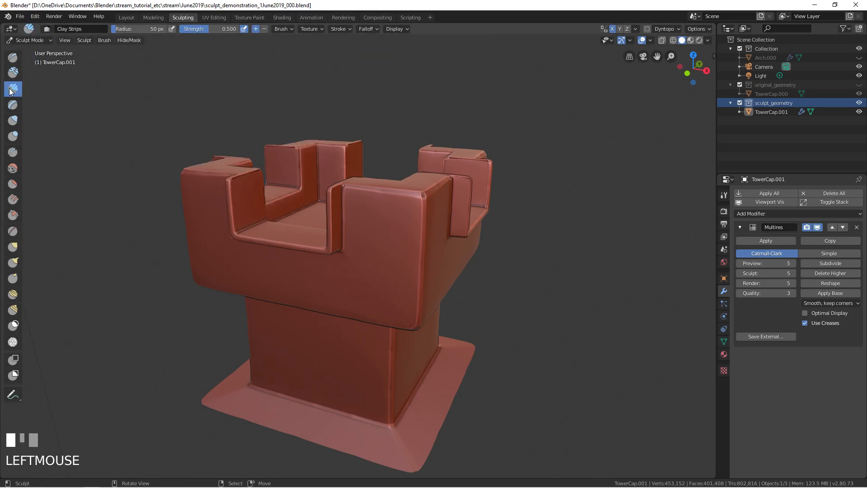
pyautogui.click(46, 28)
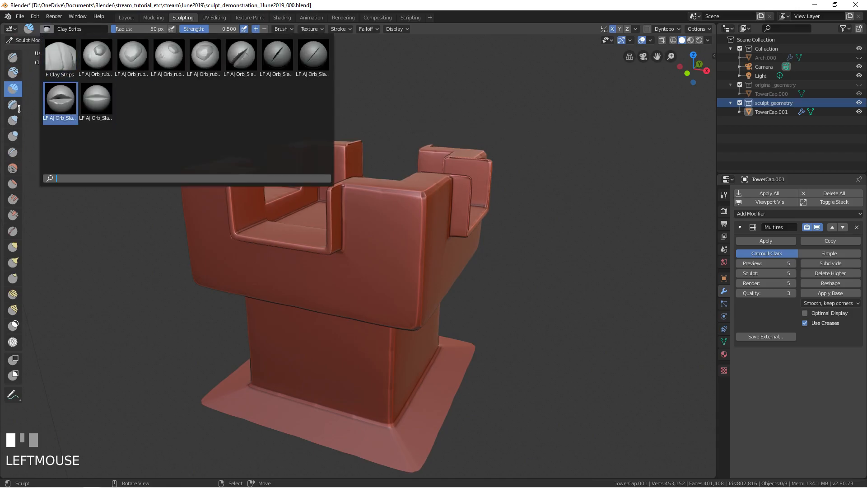
pyautogui.click(10, 72)
pyautogui.click(47, 29)
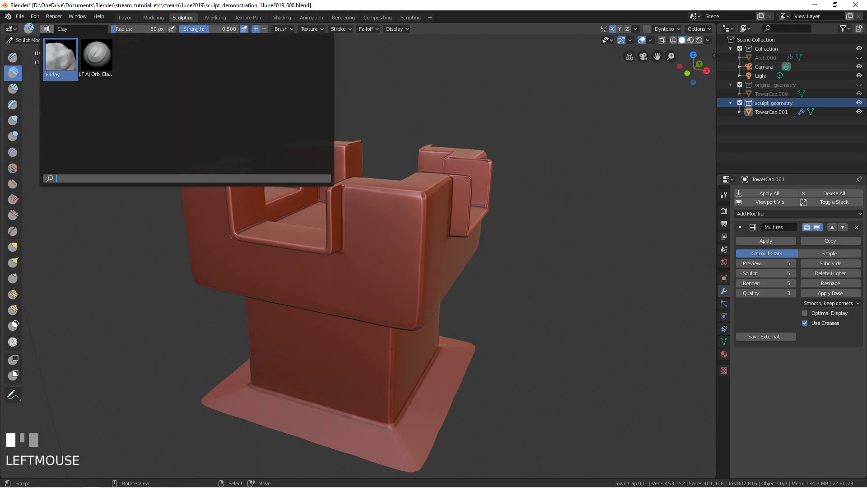
pyautogui.click(13, 57)
pyautogui.click(47, 30)
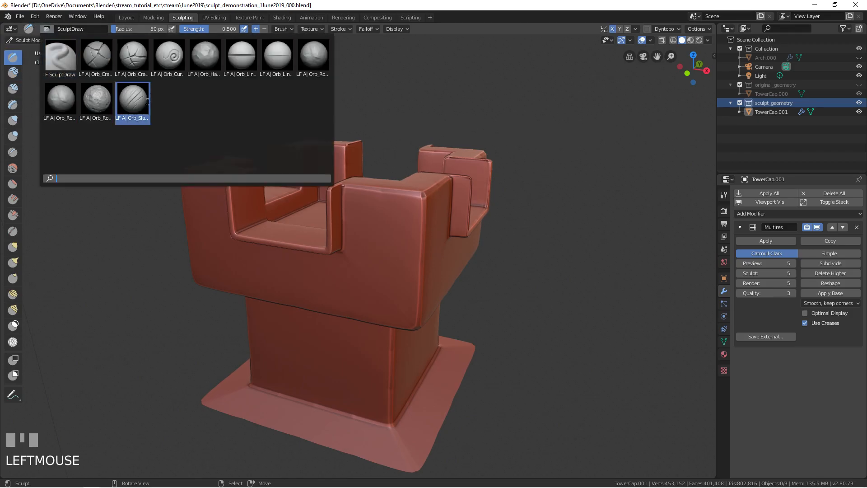
# Check the Inflate/Deflate, Blob, Crease and Smooth tools for linked Orb brush variants.
pyautogui.click(12, 120)
pyautogui.click(47, 29)
pyautogui.click(12, 135)
pyautogui.click(47, 29)
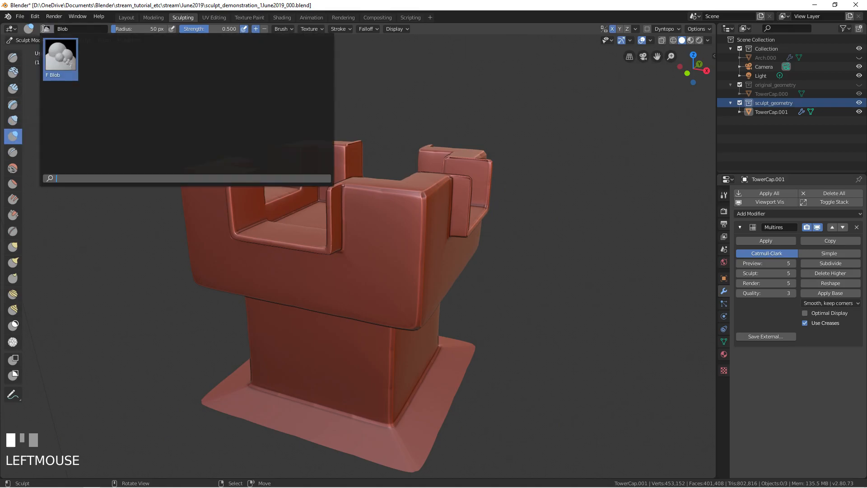
pyautogui.click(13, 168)
pyautogui.click(47, 29)
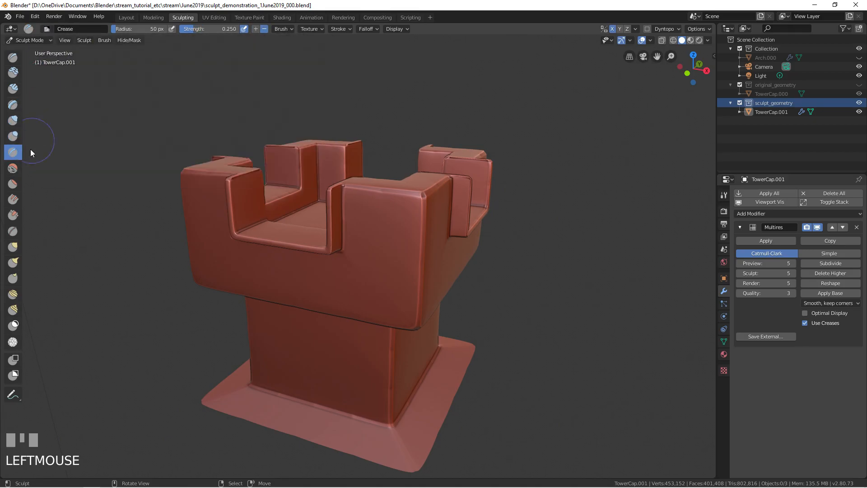
pyautogui.click(44, 32)
pyautogui.click(44, 33)
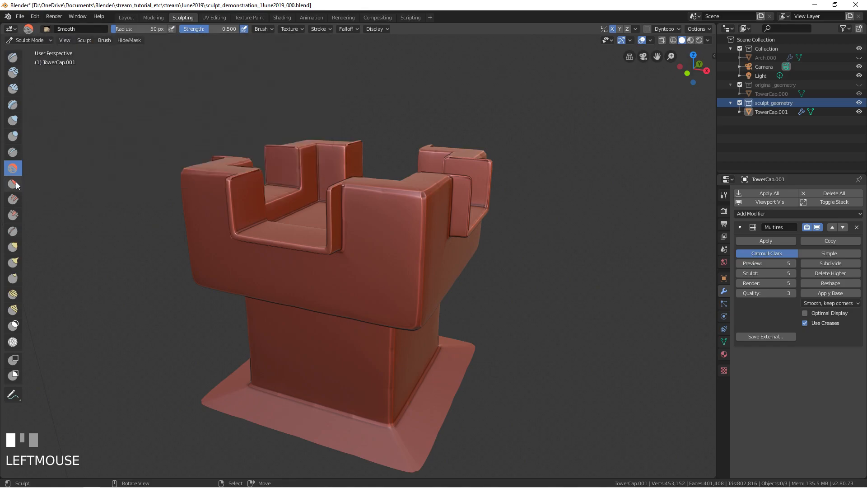
# Check the Flatten/Contrast, Fill and Scrape/Peaks tools for linked Orb brush variants.
pyautogui.click(13, 184)
pyautogui.click(42, 30)
pyautogui.click(42, 29)
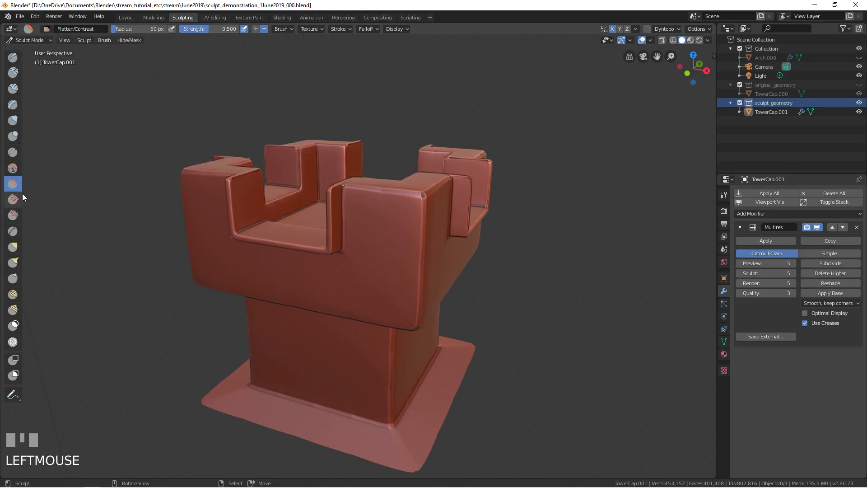
pyautogui.click(12, 199)
pyautogui.click(47, 28)
pyautogui.click(13, 215)
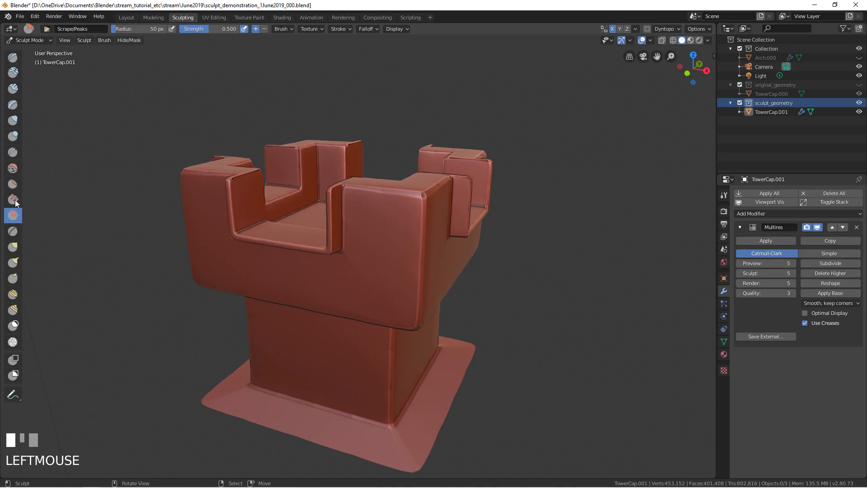
pyautogui.click(47, 28)
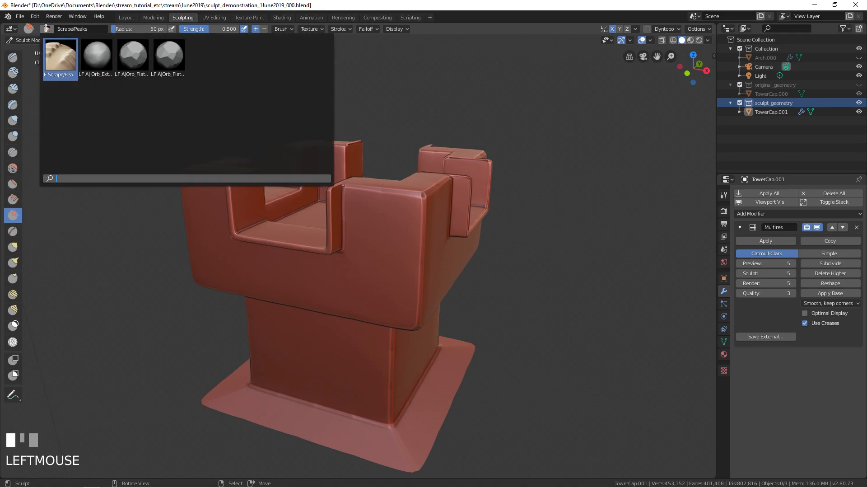
pyautogui.click(49, 29)
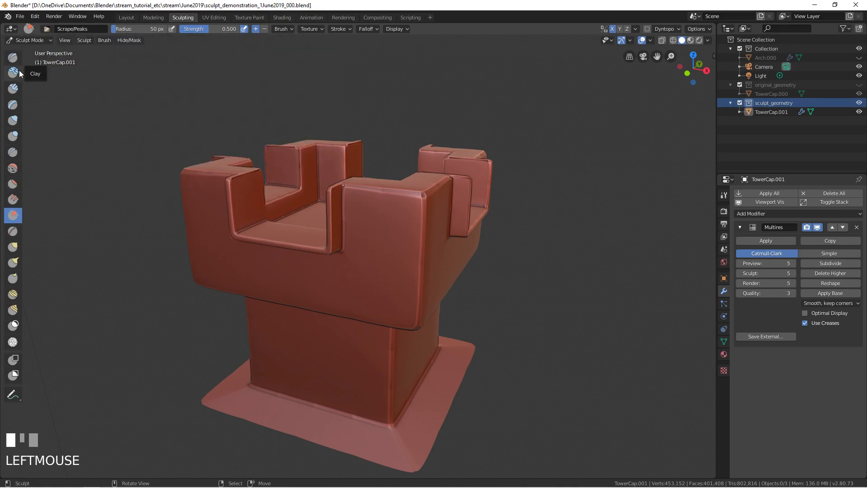
# Revisit the brush collections of the Clay and Clay Strips tools to compare their Orb variants.
pyautogui.click(20, 73)
pyautogui.click(45, 31)
pyautogui.click(45, 31)
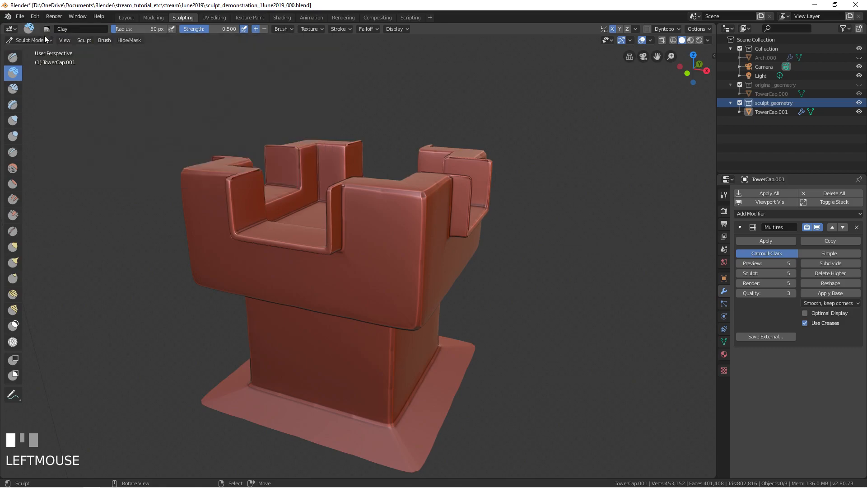
pyautogui.click(13, 88)
pyautogui.click(49, 26)
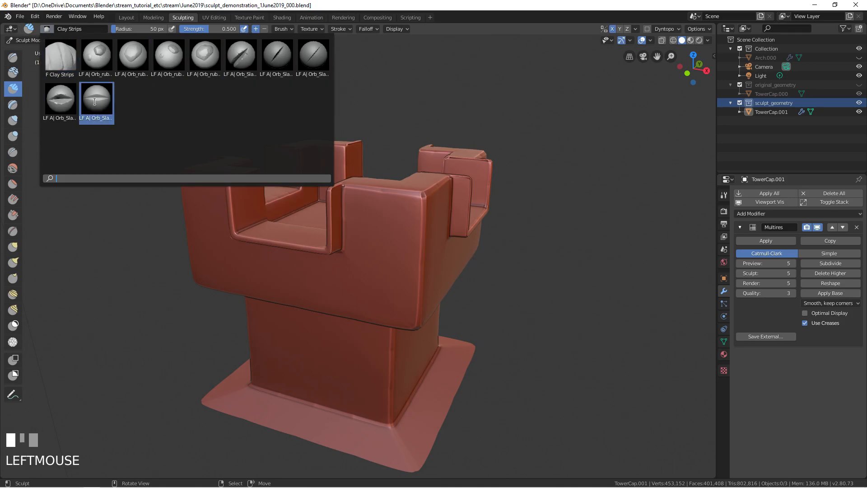
pyautogui.click(47, 29)
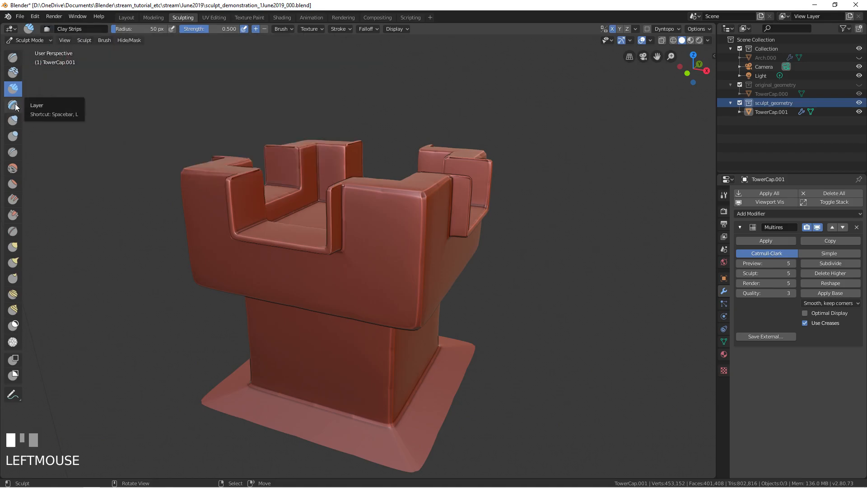
# Recheck the brush collections of the Blob, Inflate/Deflate and Layer tools, and switch to the Grab brush.
pyautogui.click(13, 183)
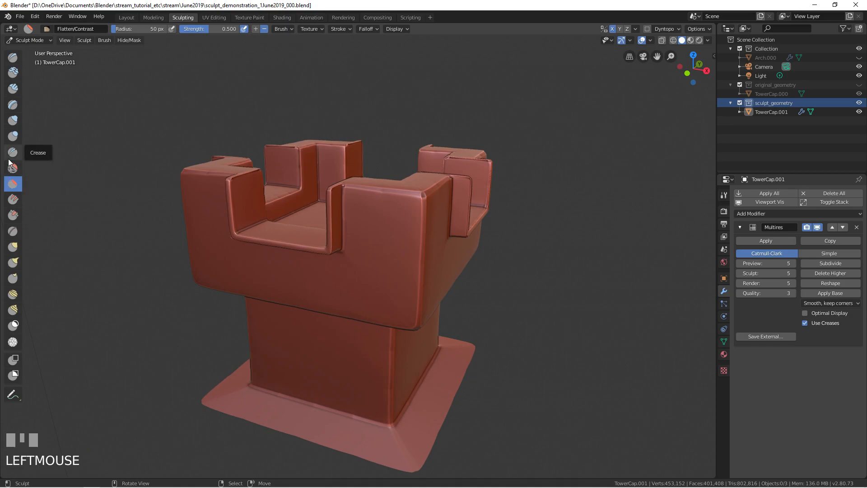
pyautogui.click(13, 136)
pyautogui.click(47, 30)
pyautogui.click(13, 120)
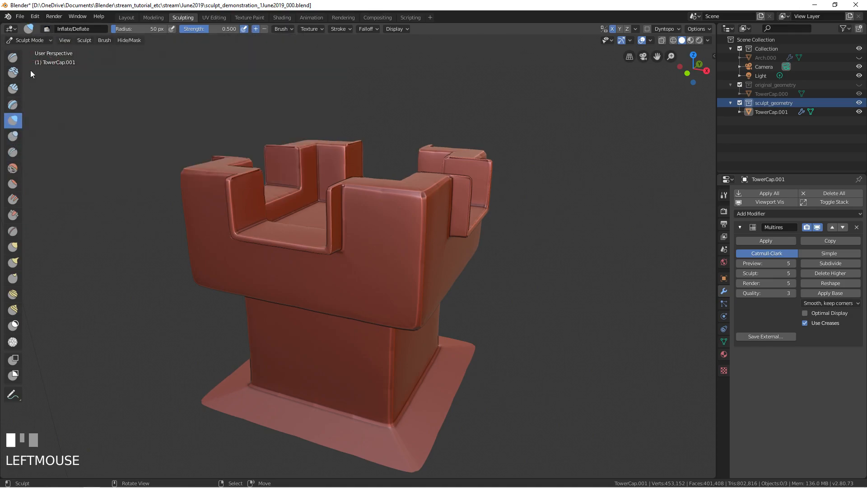
pyautogui.click(45, 30)
pyautogui.click(12, 104)
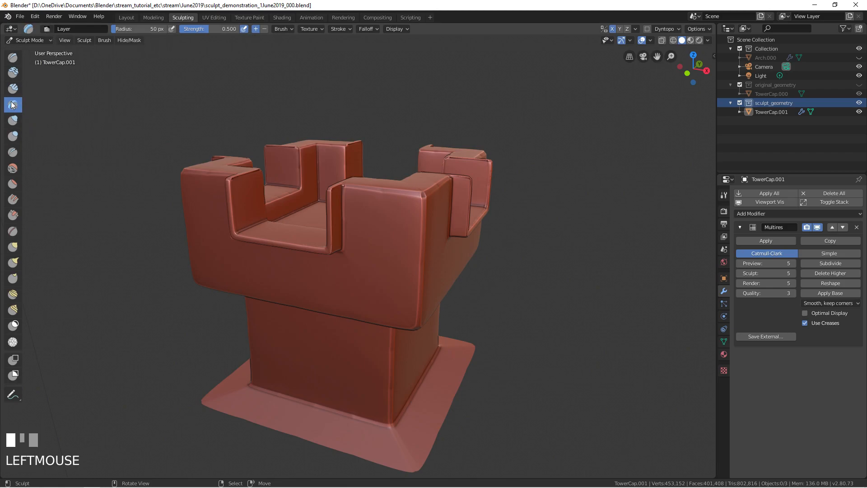
pyautogui.click(45, 30)
pyautogui.click(13, 248)
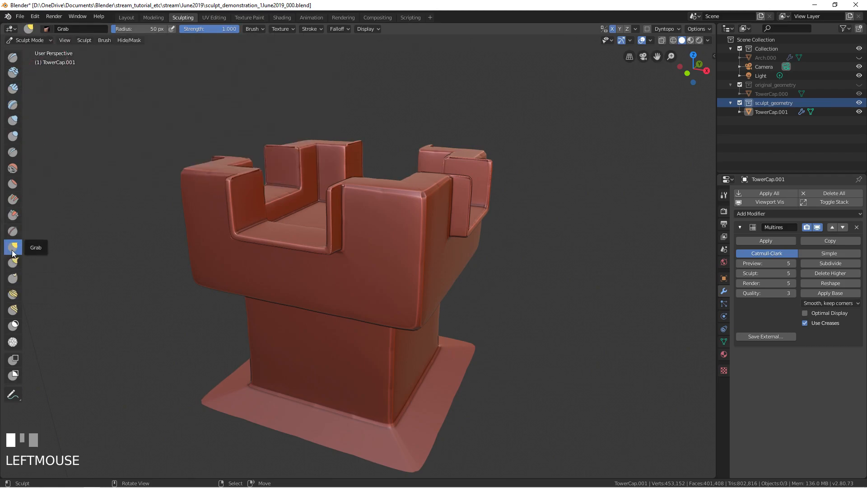
# Link all the IK brushes prefixed with 1, from 1 Clay Draw IK through 1 Voro IK, from Brushes_IK.blend in the brushes library folder.
pyautogui.click(23, 17)
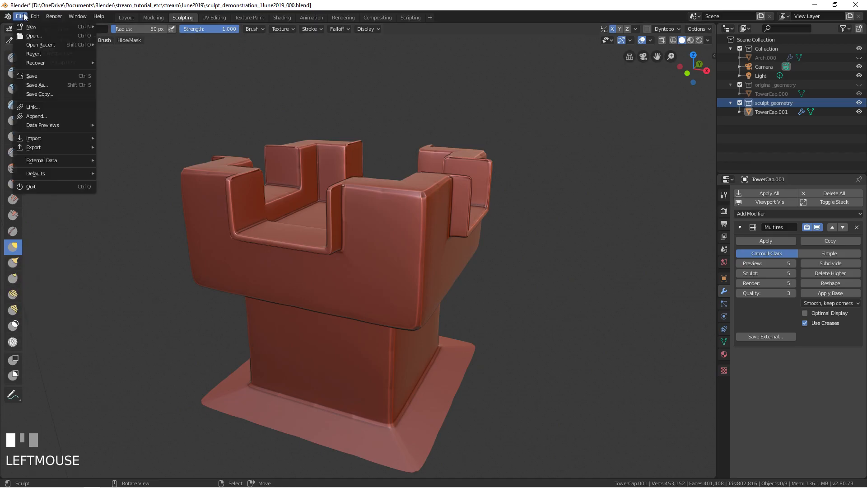
pyautogui.click(37, 108)
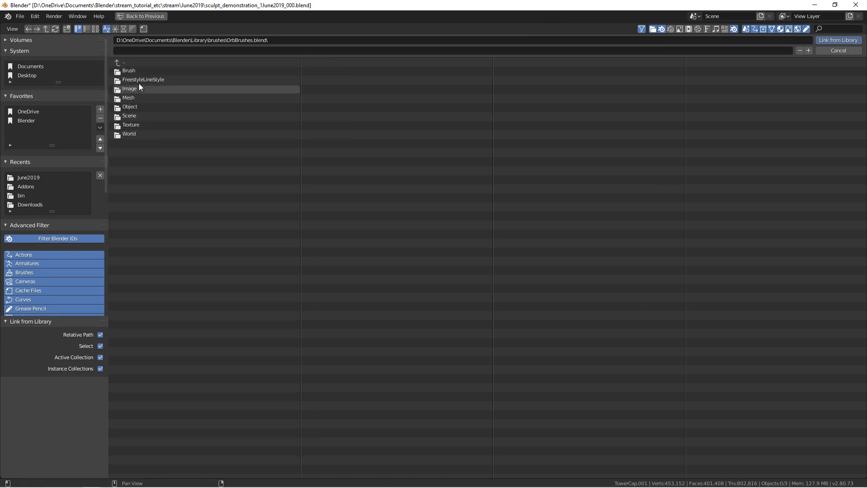
pyautogui.click(47, 121)
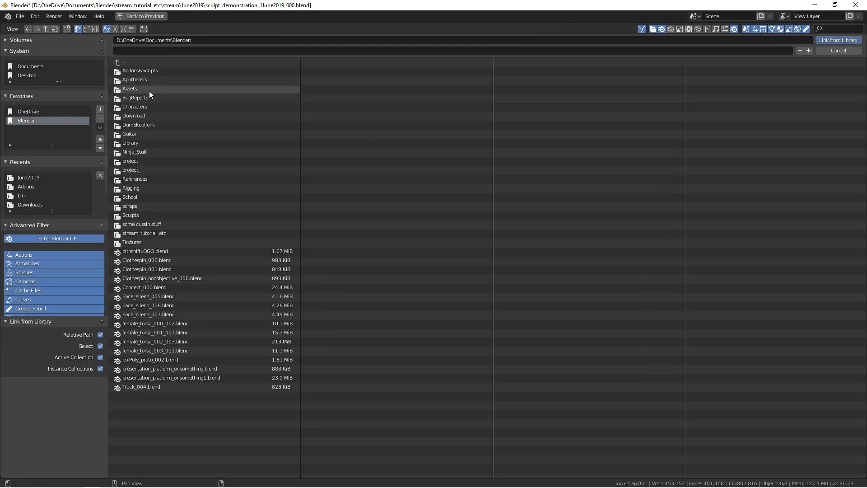
pyautogui.click(166, 143)
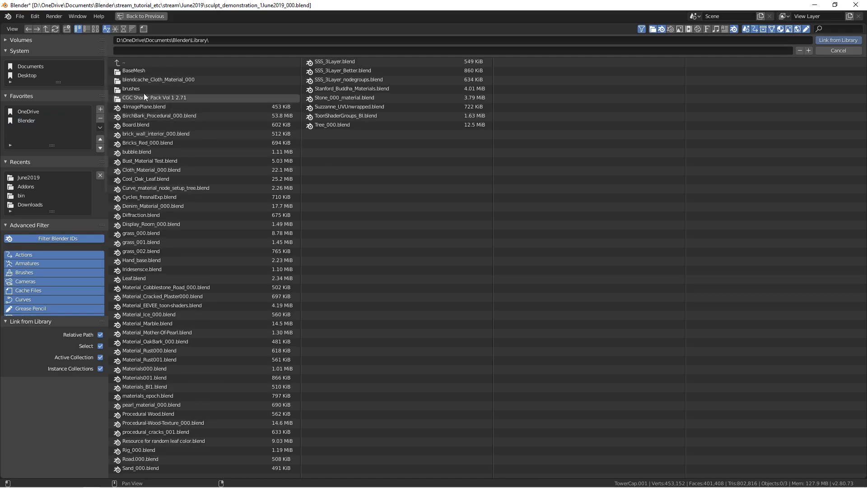
pyautogui.click(159, 89)
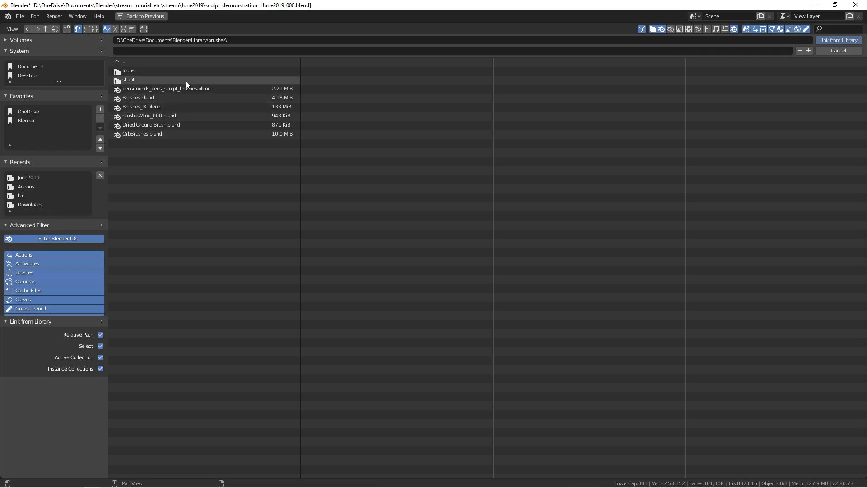
pyautogui.click(169, 107)
pyautogui.click(148, 70)
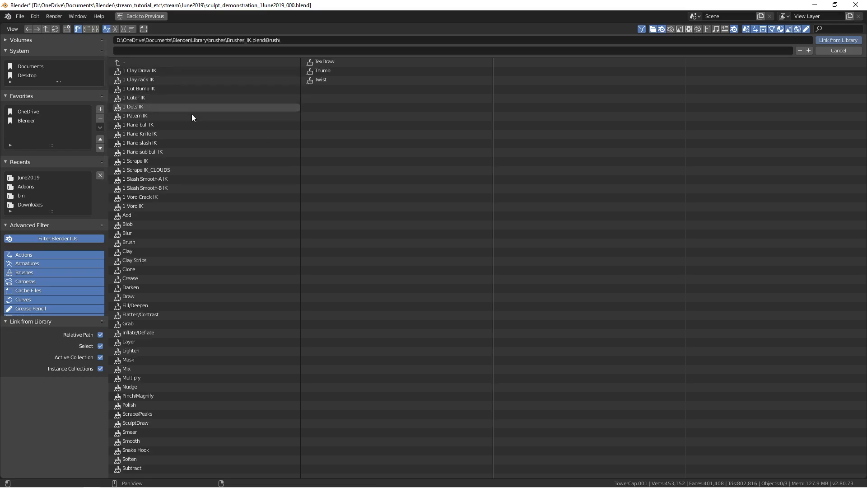
pyautogui.click(176, 206)
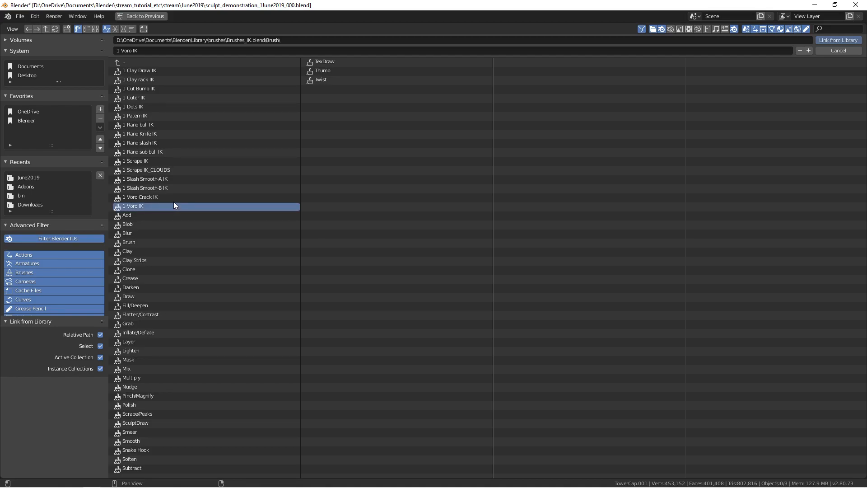
pyautogui.moveTo(173, 202)
pyautogui.mouseDown()
pyautogui.moveTo(134, 197)
pyautogui.moveTo(150, 148)
pyautogui.moveTo(146, 106)
pyautogui.moveTo(166, 69)
pyautogui.mouseUp()
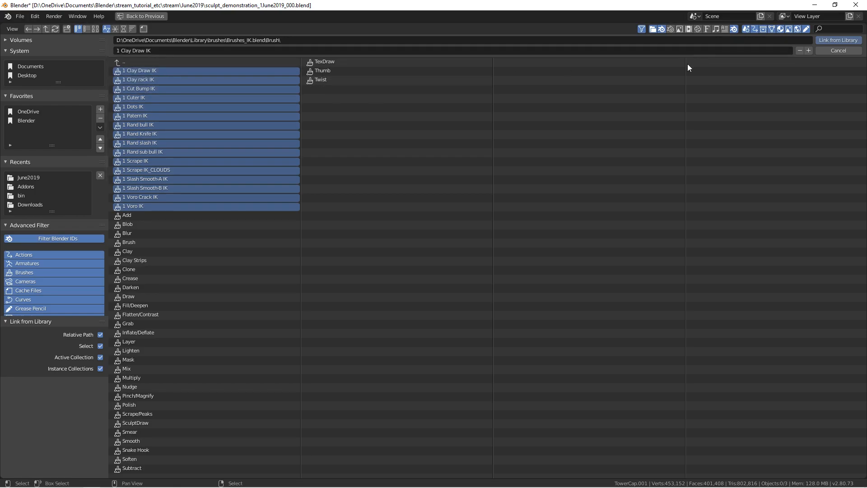
pyautogui.click(822, 41)
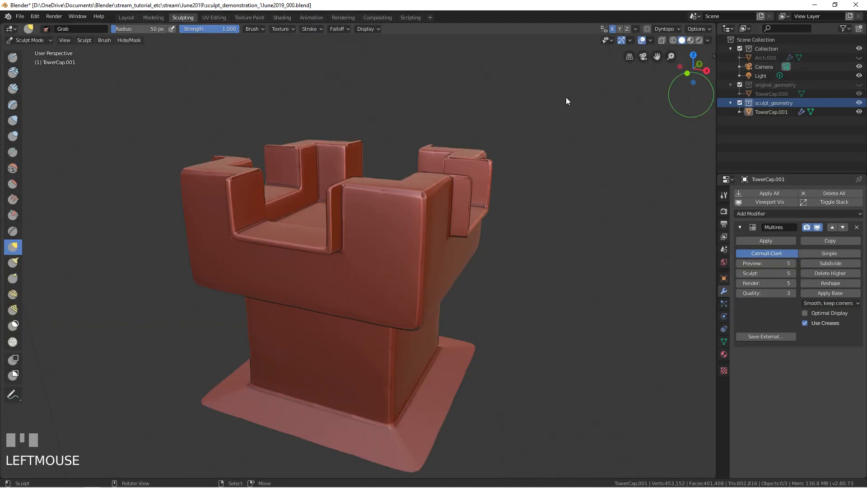
# Link the Rake, Rasp and Slash brushes from bensimonds_bens_sculpt_brushes.blend.
pyautogui.click(25, 18)
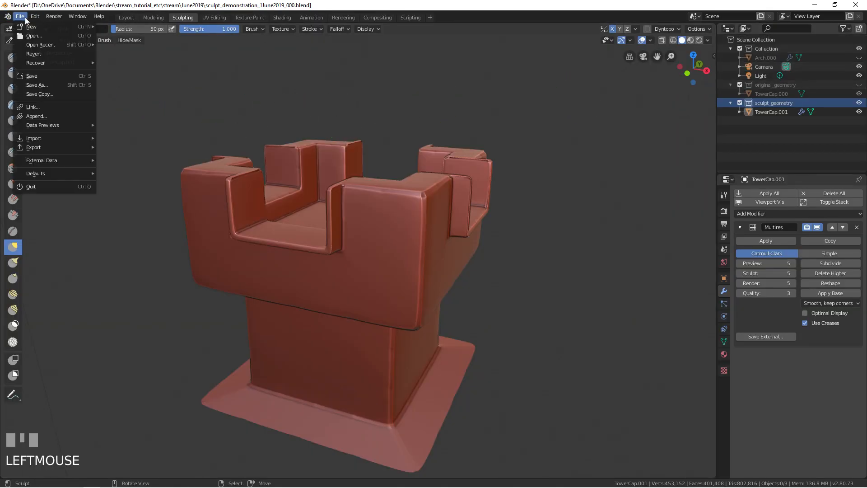
pyautogui.click(42, 106)
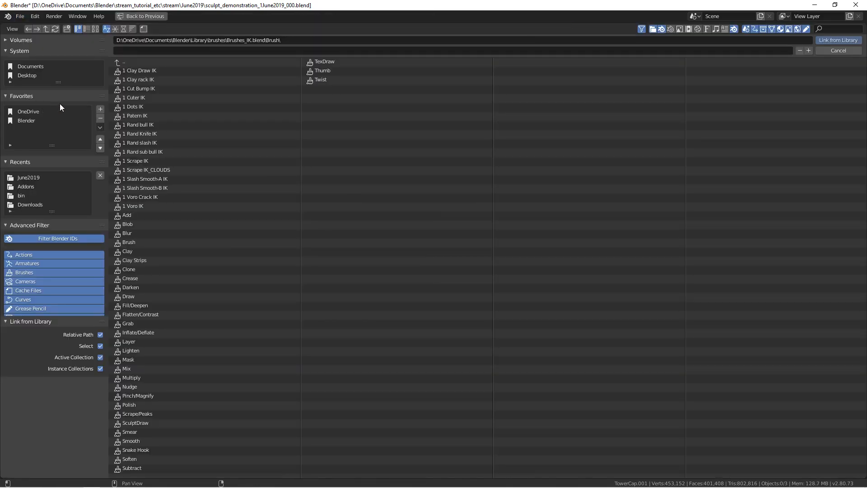
pyautogui.click(127, 62)
pyautogui.click(127, 61)
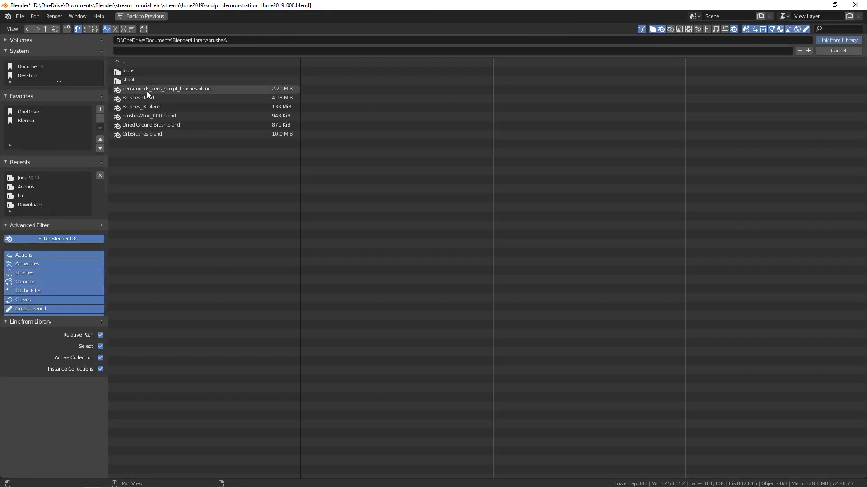
pyautogui.click(149, 88)
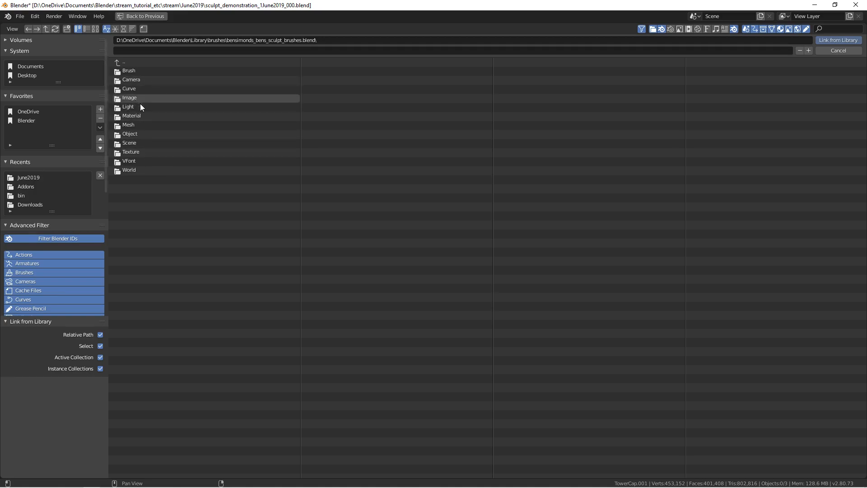
pyautogui.click(131, 70)
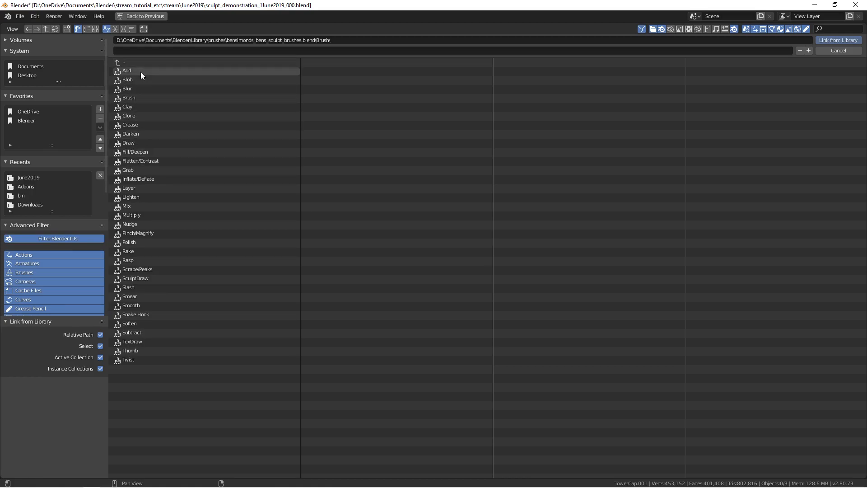
pyautogui.click(128, 261)
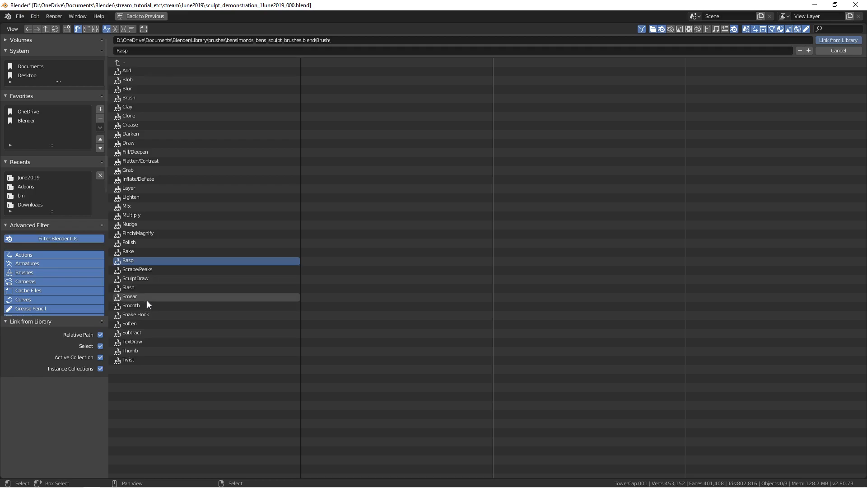
pyautogui.click(131, 252)
pyautogui.keyDown('shift'); pyautogui.click(127, 262); pyautogui.keyUp('shift')
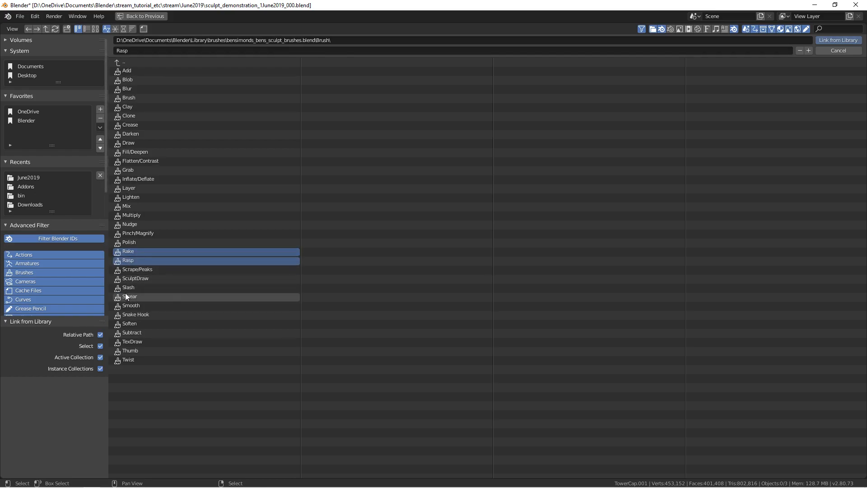
pyautogui.keyDown('shift'); pyautogui.click(126, 289); pyautogui.keyUp('shift')
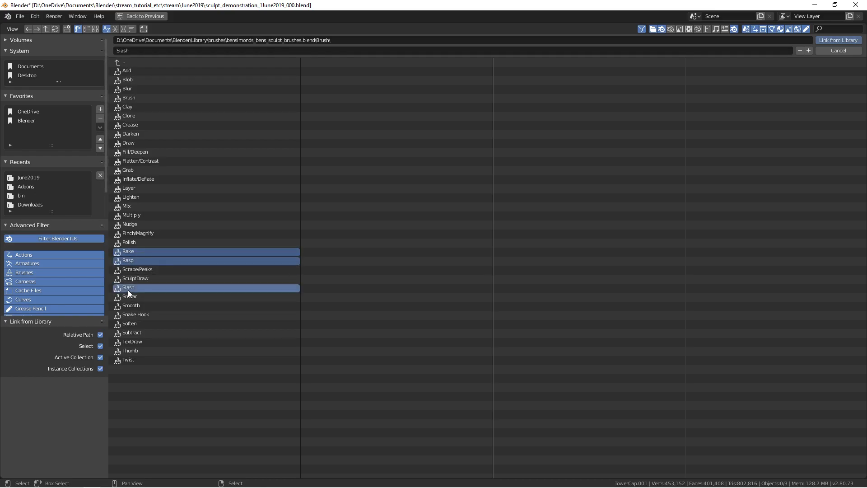
pyautogui.click(838, 39)
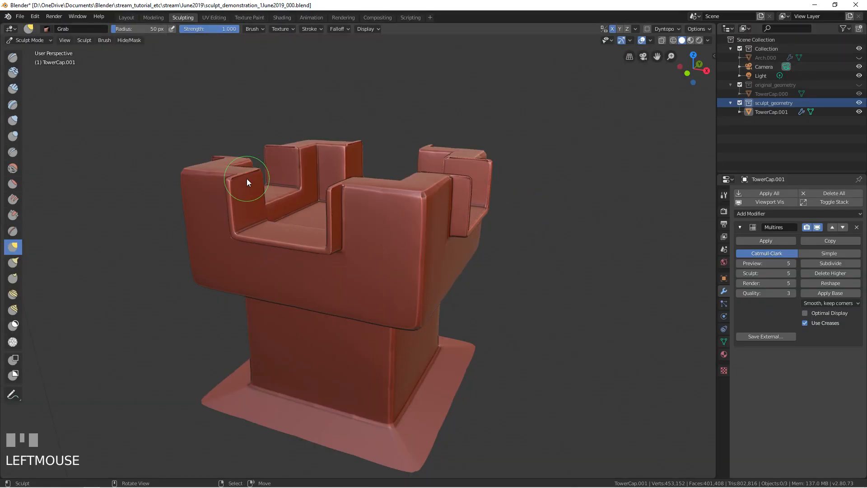
# Find the Fast Navigate setting among the sculpting options and turn it off.
pyautogui.moveTo(240, 174); pyautogui.dragTo(384, 207, button='middle')
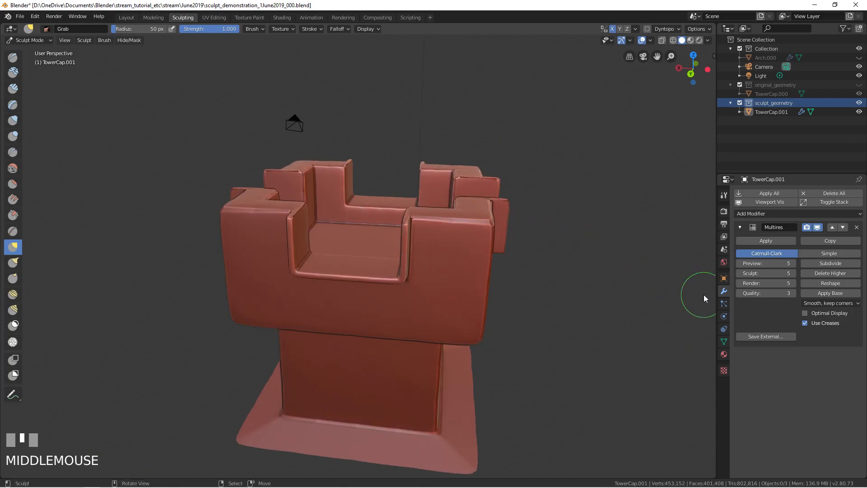
pyautogui.moveTo(668, 300); pyautogui.dragTo(409, 234, button='middle')
pyautogui.press('n')
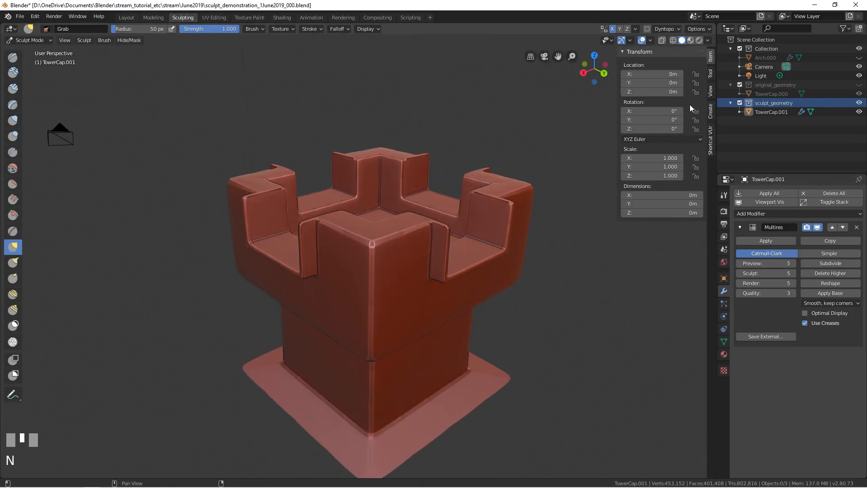
pyautogui.click(710, 74)
pyautogui.moveTo(370, 188)
pyautogui.mouseDown(button='middle')
pyautogui.moveTo(368, 196)
pyautogui.moveTo(303, 186)
pyautogui.moveTo(316, 194)
pyautogui.moveTo(329, 188)
pyautogui.mouseUp(button='middle')
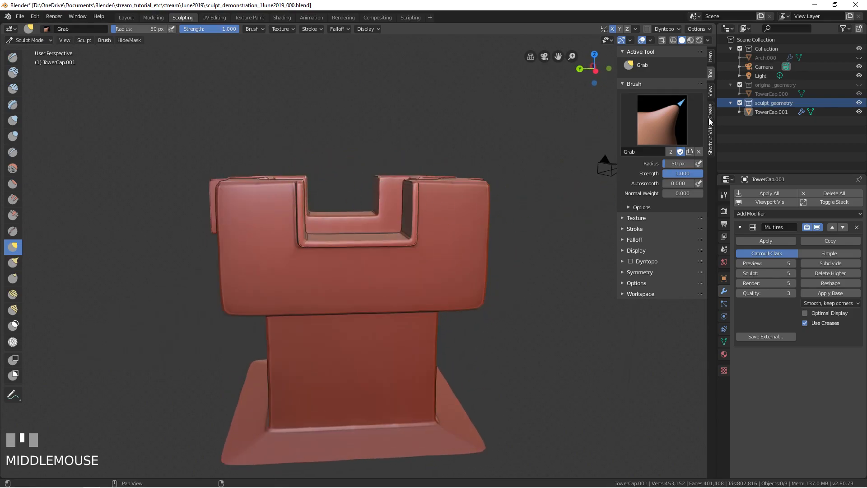
pyautogui.click(712, 92)
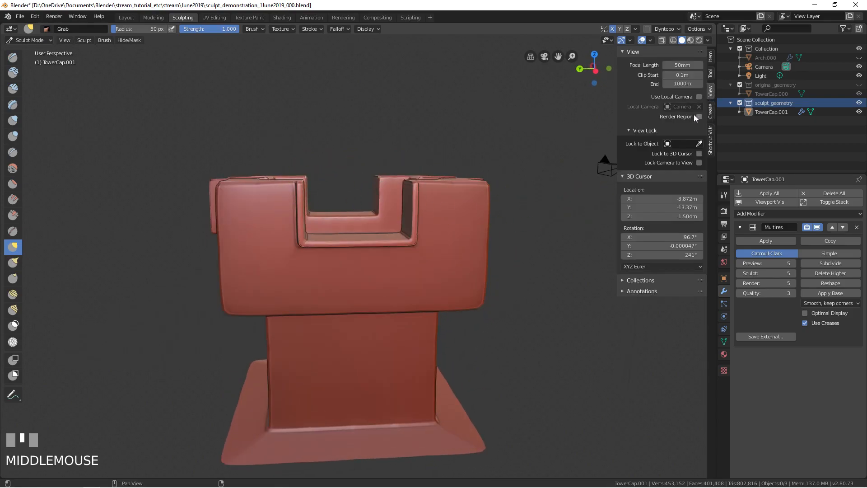
pyautogui.click(697, 30)
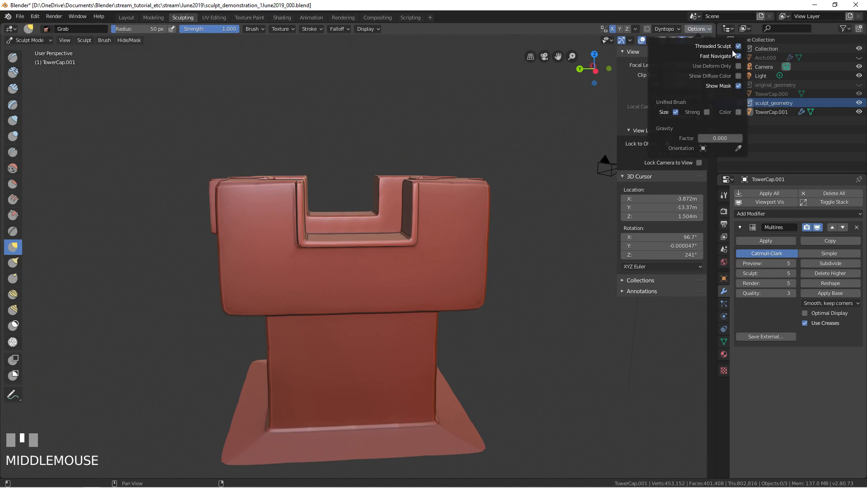
pyautogui.moveTo(500, 170); pyautogui.dragTo(458, 154, button='middle')
pyautogui.click(705, 28)
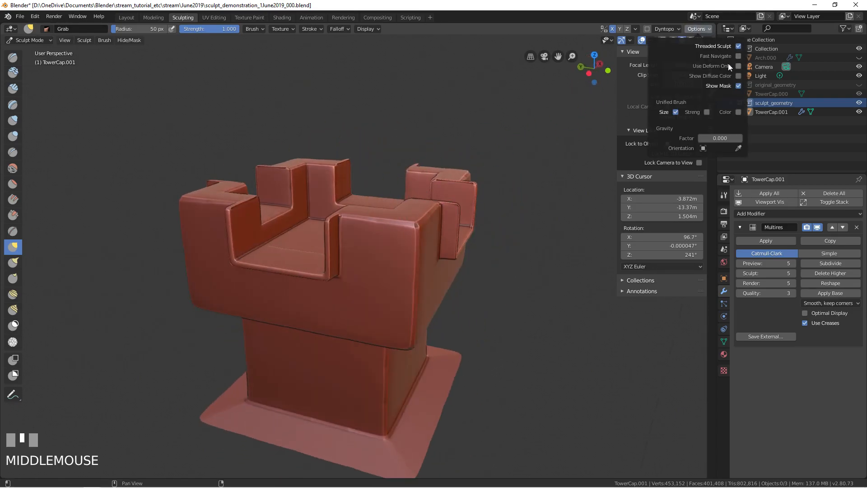
pyautogui.moveTo(364, 161)
pyautogui.mouseDown(button='middle')
pyautogui.moveTo(430, 177)
pyautogui.moveTo(412, 166)
pyautogui.moveTo(323, 218)
pyautogui.moveTo(329, 172)
pyautogui.moveTo(395, 172)
pyautogui.mouseUp(button='middle')
# Set the brush radius to 75 px and switch to the Scrape tool with the linked Orb_Flatten_Edge brush.
pyautogui.press('f')
pyautogui.click(361, 180)
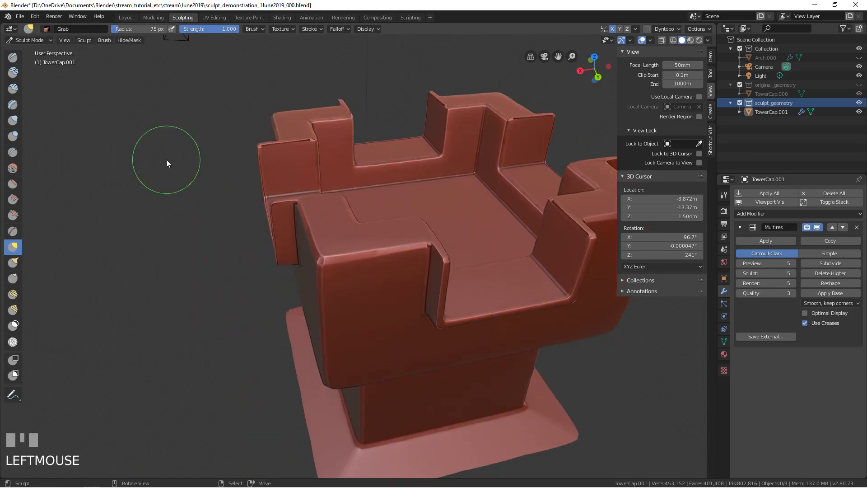
pyautogui.click(14, 215)
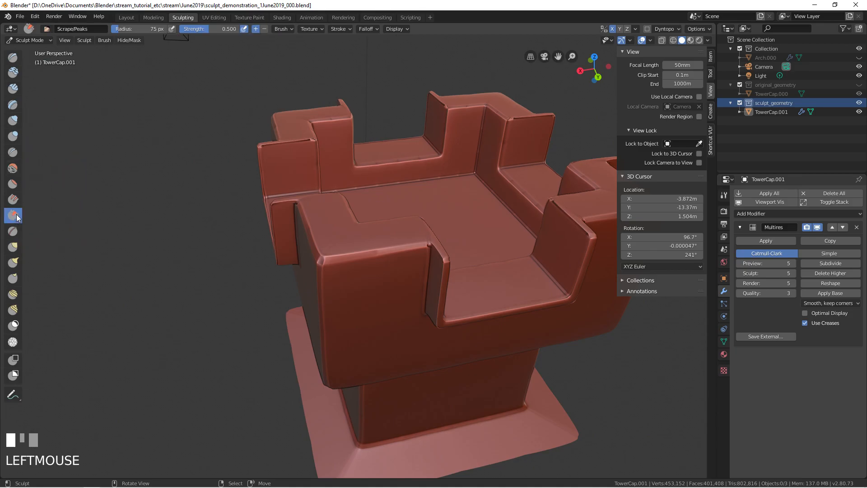
pyautogui.click(49, 31)
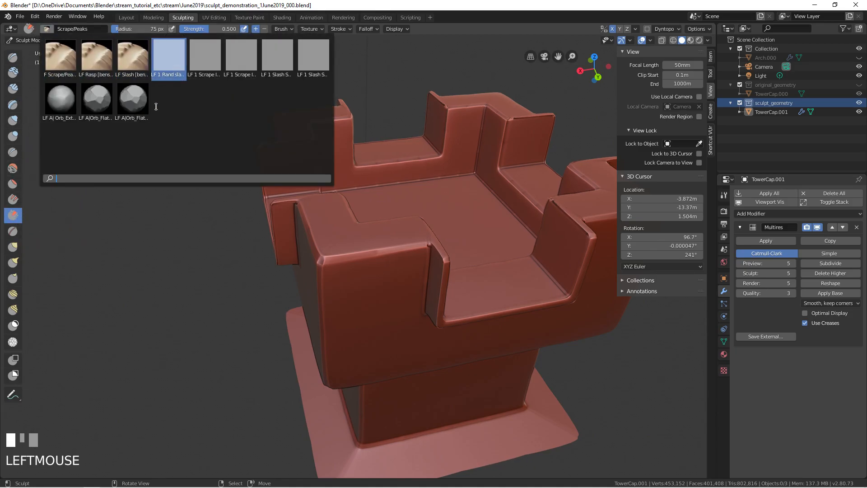
pyautogui.click(125, 107)
pyautogui.moveTo(320, 169); pyautogui.dragTo(256, 161, button='middle')
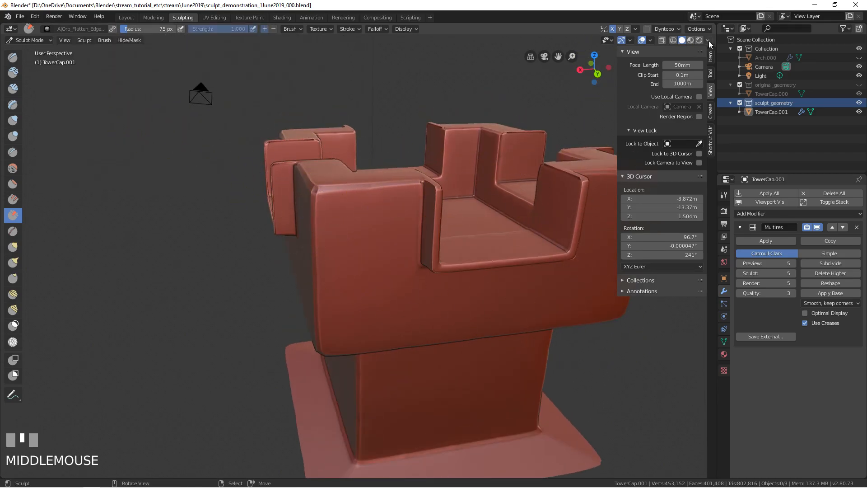
# Examine the Orb_Flatten_Edge brush's settings and its assigned clouds texture.
pyautogui.click(711, 80)
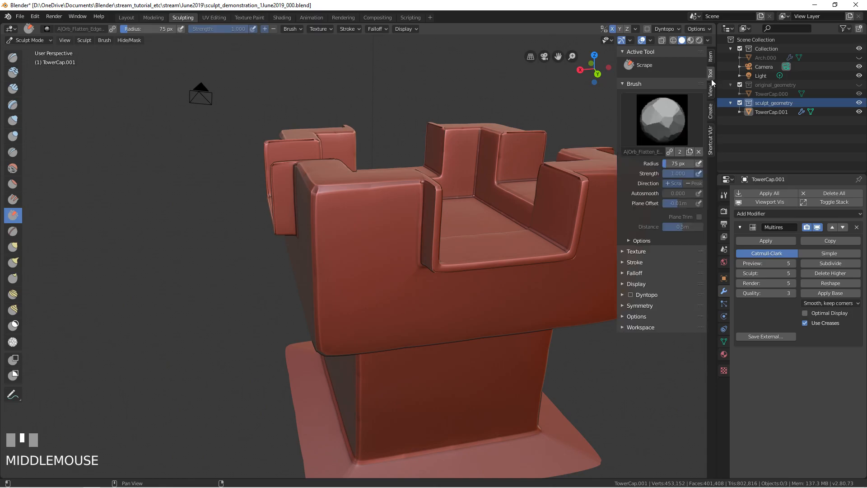
pyautogui.click(643, 250)
pyautogui.click(647, 303)
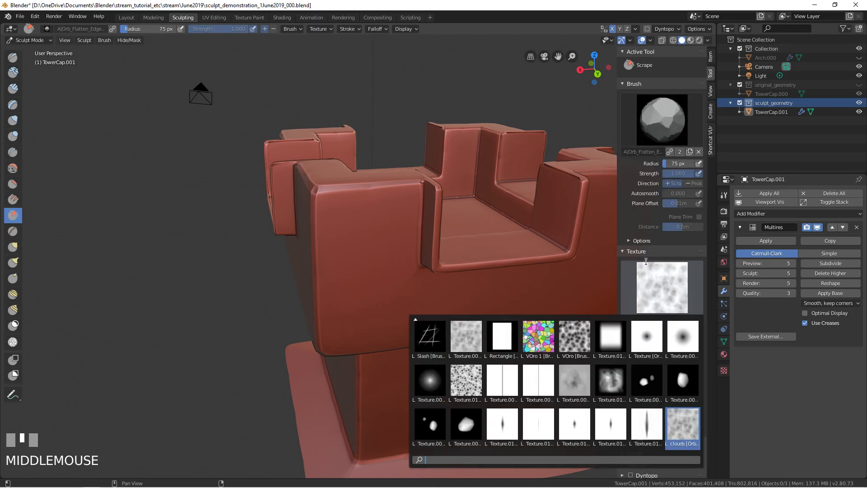
pyautogui.click(644, 252)
pyautogui.click(724, 370)
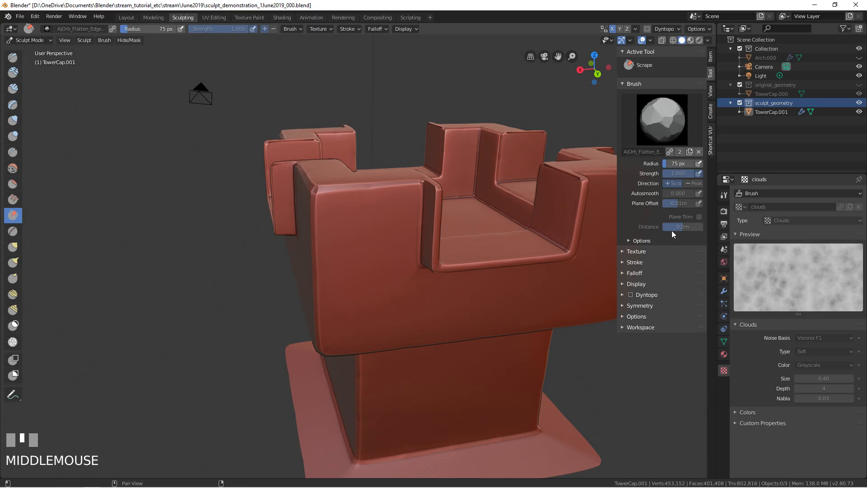
pyautogui.click(641, 252)
pyautogui.click(642, 253)
# Try scraping the tower cap's near corner edge at radius 75 px and at 40 px, undoing the strokes.
pyautogui.moveTo(346, 226)
pyautogui.mouseDown()
pyautogui.moveTo(318, 213)
pyautogui.moveTo(340, 196)
pyautogui.mouseUp()
pyautogui.moveTo(341, 196)
pyautogui.mouseDown(button='middle')
pyautogui.moveTo(385, 235)
pyautogui.moveTo(403, 215)
pyautogui.mouseUp(button='middle')
pyautogui.hotkey('ctrl', 'z')
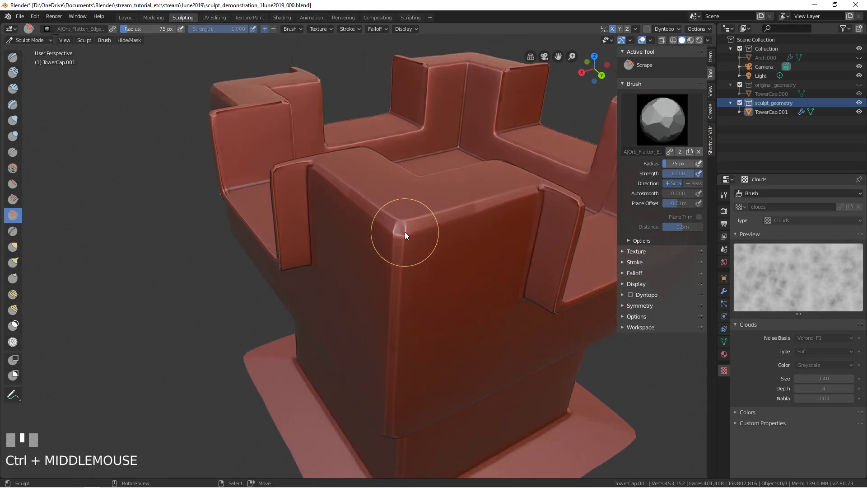
pyautogui.press('f')
pyautogui.click(389, 230)
pyautogui.moveTo(401, 228); pyautogui.dragTo(405, 234)
pyautogui.hotkey('ctrl', 'z')
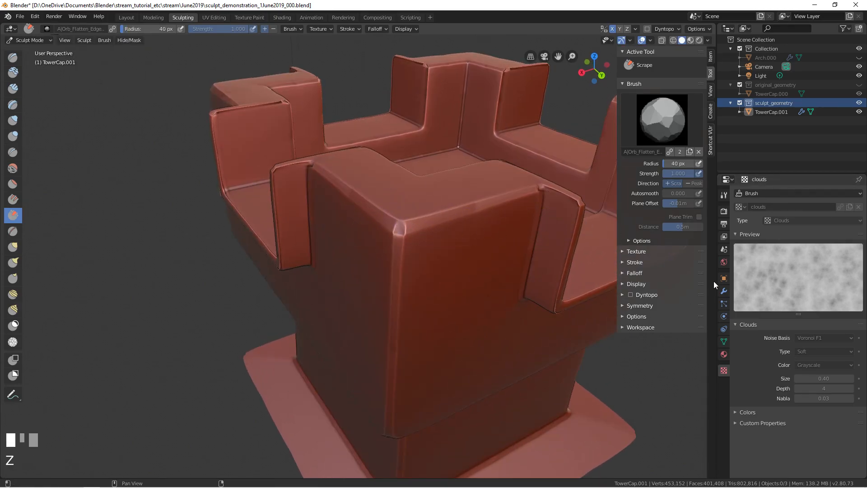
# Subdivide the tower's Multires modifier once more to sculpt level 6.
pyautogui.click(724, 291)
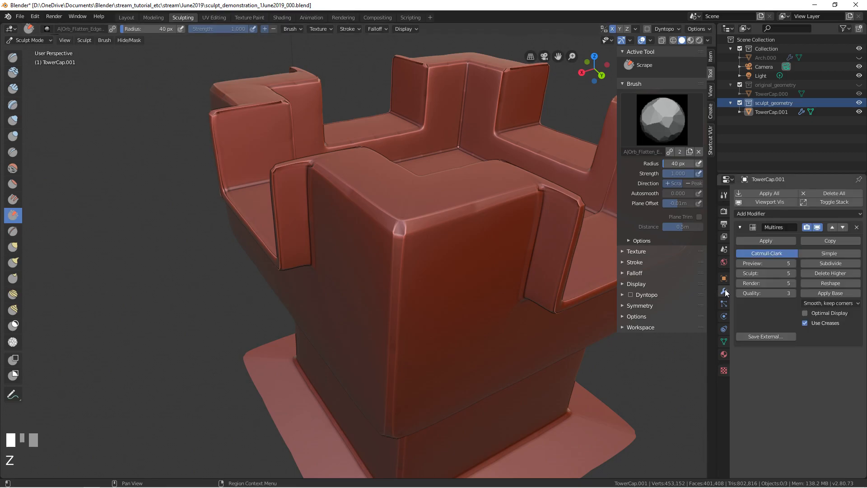
pyautogui.click(828, 265)
pyautogui.moveTo(443, 180)
pyautogui.mouseDown(button='middle')
pyautogui.moveTo(440, 163)
pyautogui.moveTo(308, 182)
pyautogui.moveTo(383, 175)
pyautogui.mouseUp(button='middle')
pyautogui.press('z')
# Set the brush radius to 96 px and scrape the upper end of the tower cap's near corner edge.
pyautogui.press('f')
pyautogui.click(300, 177)
pyautogui.moveTo(384, 176)
pyautogui.mouseDown()
pyautogui.moveTo(381, 155)
pyautogui.moveTo(380, 229)
pyautogui.moveTo(408, 204)
pyautogui.moveTo(395, 152)
pyautogui.moveTo(396, 204)
pyautogui.moveTo(392, 197)
pyautogui.mouseUp()
pyautogui.moveTo(392, 197)
pyautogui.mouseDown(button='middle')
pyautogui.moveTo(353, 217)
pyautogui.moveTo(374, 218)
pyautogui.mouseUp(button='middle')
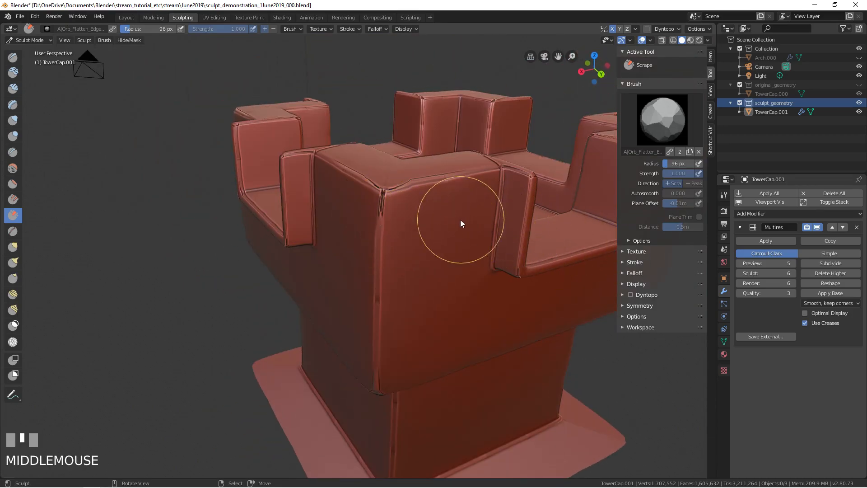
# Reduce the crease on all of the tower's edges in Edit Mode by a factor of about -0.887.
pyautogui.moveTo(461, 219); pyautogui.dragTo(482, 225, button='middle')
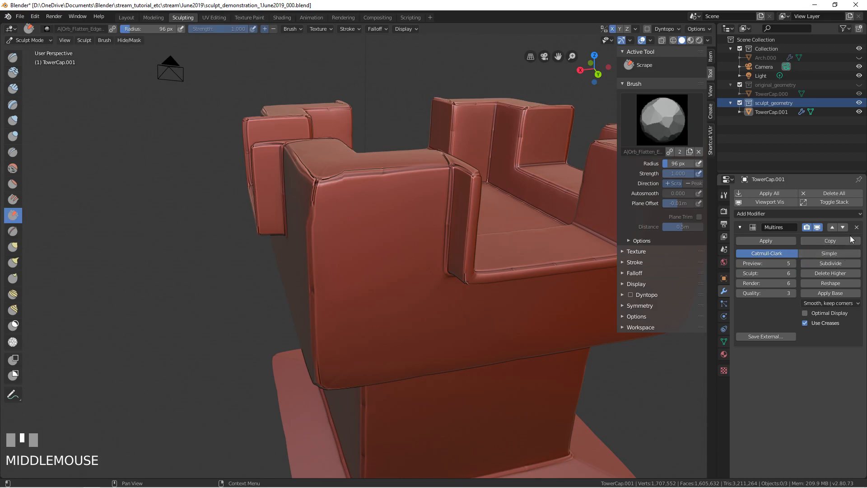
pyautogui.moveTo(519, 258); pyautogui.dragTo(397, 232, button='middle')
pyautogui.press('Tab')
pyautogui.press('a')
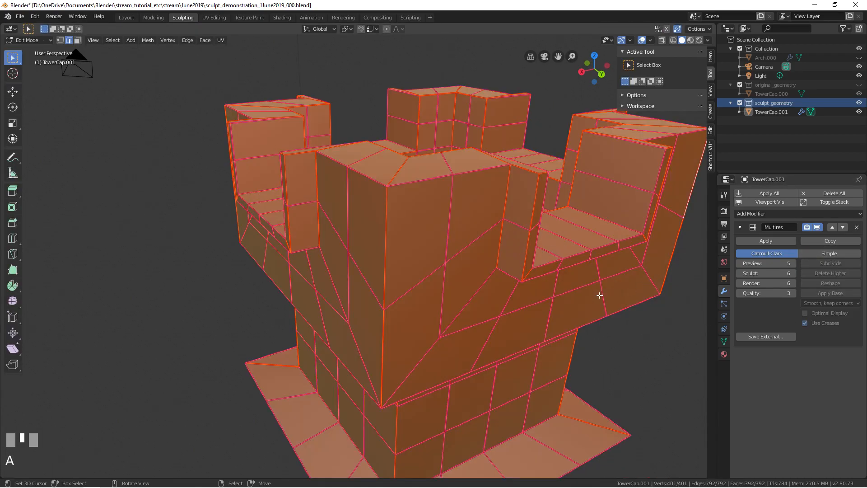
pyautogui.hotkey('shift', 'e')
pyautogui.click(388, 186)
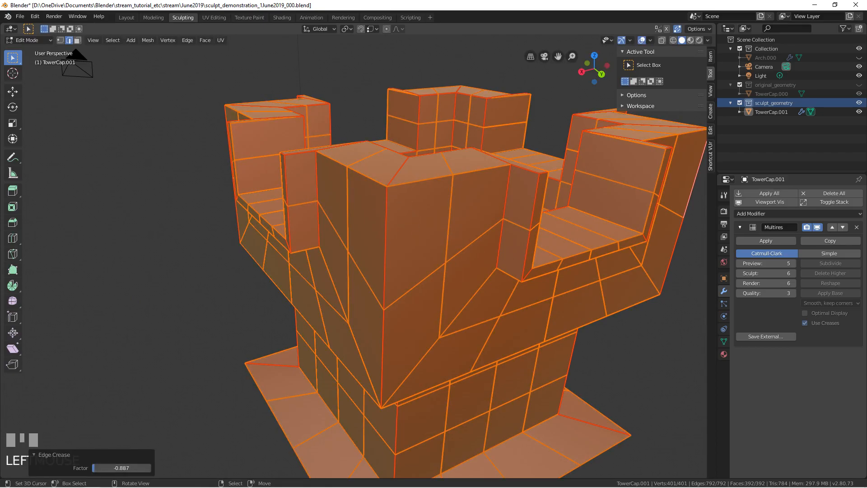
pyautogui.press('Tab')
# Set the Multires preview level to 0 and delete all higher subdivision levels.
pyautogui.moveTo(370, 251)
pyautogui.mouseDown(button='middle')
pyautogui.moveTo(396, 240)
pyautogui.moveTo(474, 246)
pyautogui.moveTo(453, 248)
pyautogui.moveTo(596, 286)
pyautogui.mouseUp(button='middle')
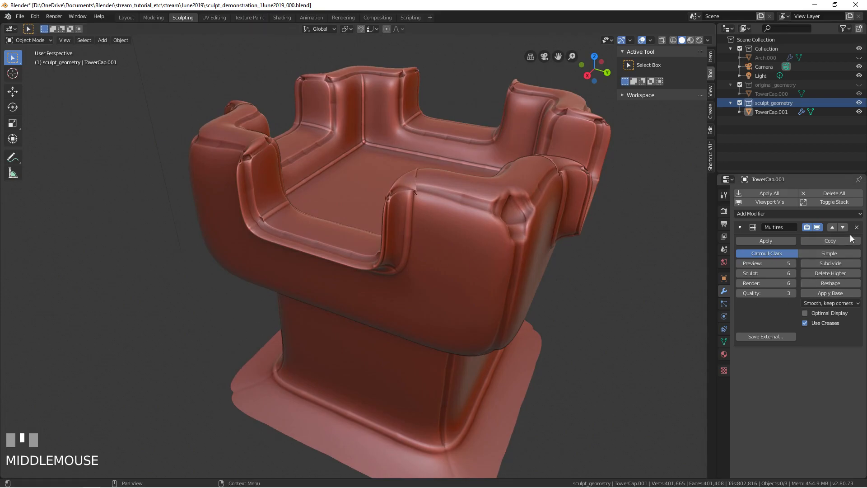
pyautogui.moveTo(791, 264); pyautogui.dragTo(750, 263)
pyautogui.click(841, 273)
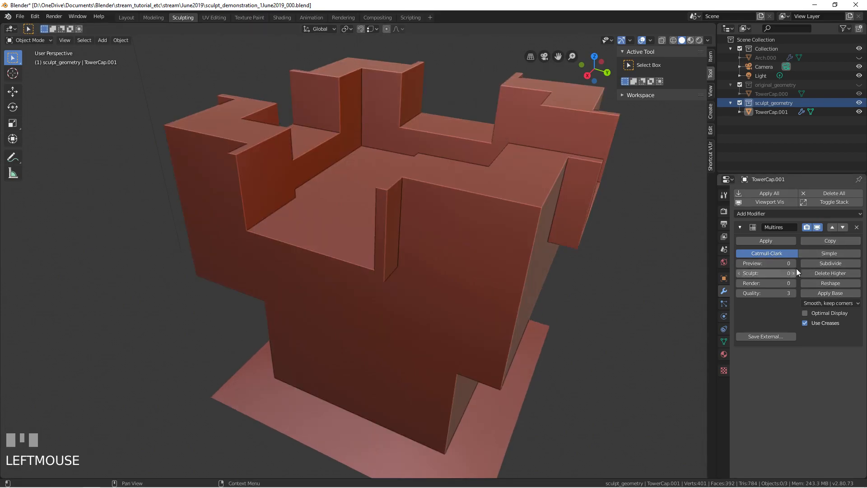
# Subdivide the tower's whole base mesh in Edit Mode with 2 cuts.
pyautogui.press('Tab')
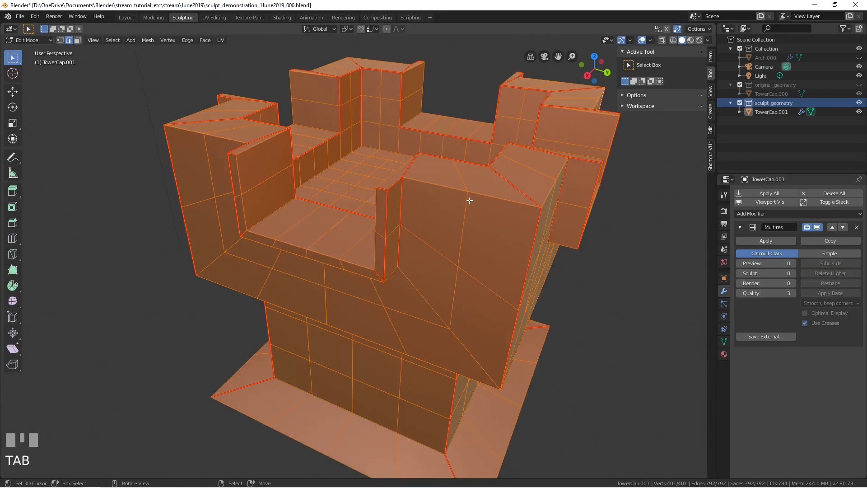
pyautogui.moveTo(470, 200); pyautogui.dragTo(478, 181, button='middle')
pyautogui.press('w')
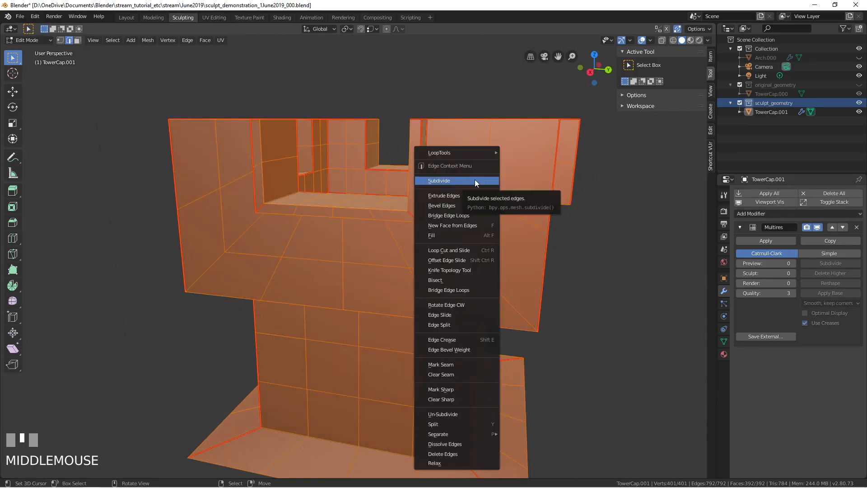
pyautogui.click(475, 180)
pyautogui.click(148, 409)
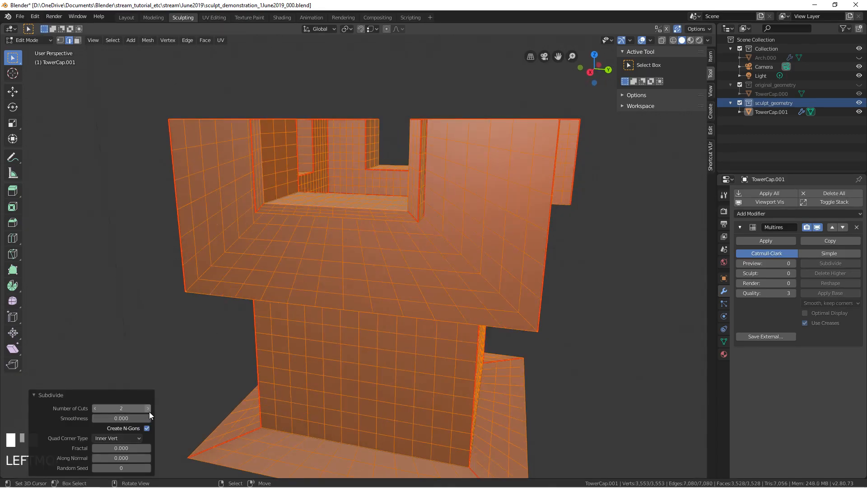
pyautogui.press('Tab')
# Subdivide the Multires modifier twice to level 2 and inspect the rounded edges all around the tower.
pyautogui.moveTo(316, 243); pyautogui.dragTo(368, 246, button='middle')
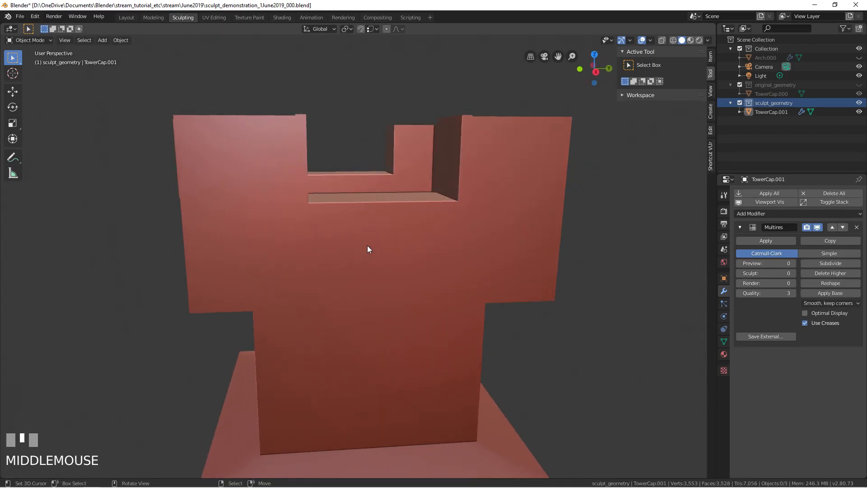
pyautogui.click(813, 262)
pyautogui.click(812, 261)
pyautogui.moveTo(153, 201)
pyautogui.mouseDown(button='middle')
pyautogui.moveTo(213, 226)
pyautogui.moveTo(321, 229)
pyautogui.moveTo(234, 205)
pyautogui.moveTo(326, 197)
pyautogui.moveTo(399, 167)
pyautogui.moveTo(419, 212)
pyautogui.moveTo(512, 203)
pyautogui.mouseUp(button='middle')
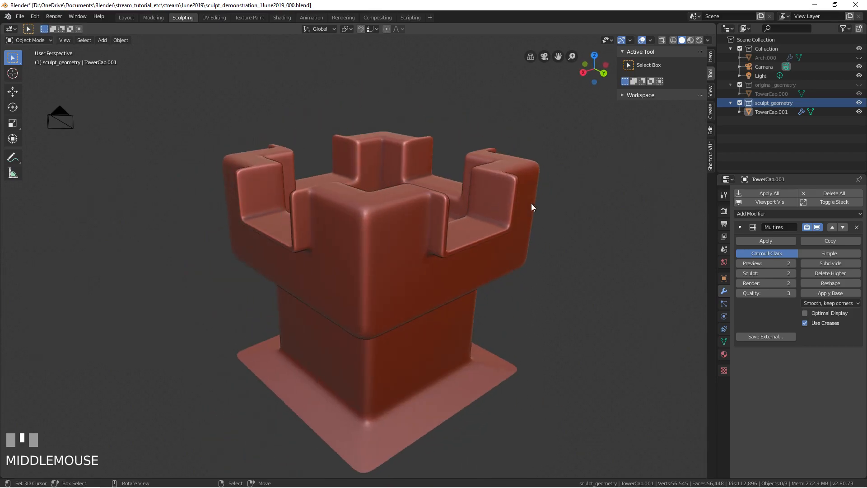
pyautogui.moveTo(479, 244)
pyautogui.mouseDown(button='middle')
pyautogui.moveTo(356, 239)
pyautogui.moveTo(387, 231)
pyautogui.moveTo(353, 243)
pyautogui.moveTo(286, 228)
pyautogui.mouseUp(button='middle')
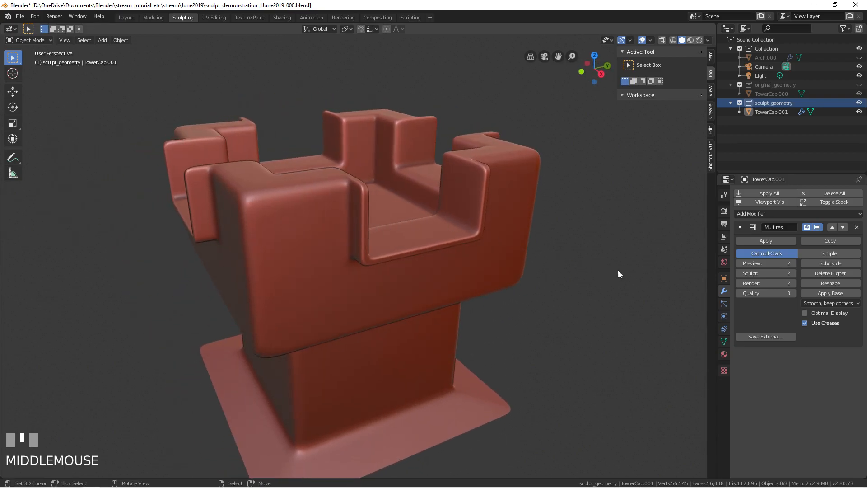
pyautogui.moveTo(448, 221); pyautogui.dragTo(478, 224, button='middle')
# Subdivide the Multires modifier up to level 5, checking the mesh density in wireframe and returning to solid shading.
pyautogui.click(818, 264)
pyautogui.scroll(3, 466, 218)
pyautogui.press('z')
pyautogui.click(391, 223)
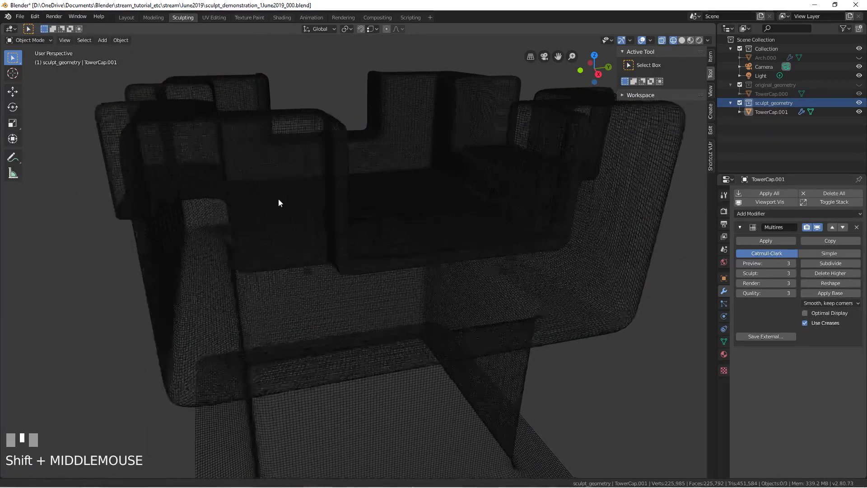
pyautogui.keyDown('shift'); pyautogui.moveTo(266, 196); pyautogui.dragTo(354, 218, button='middle'); pyautogui.keyUp('shift')
pyautogui.click(804, 263)
pyautogui.moveTo(313, 208); pyautogui.dragTo(397, 205, button='middle')
pyautogui.click(823, 263)
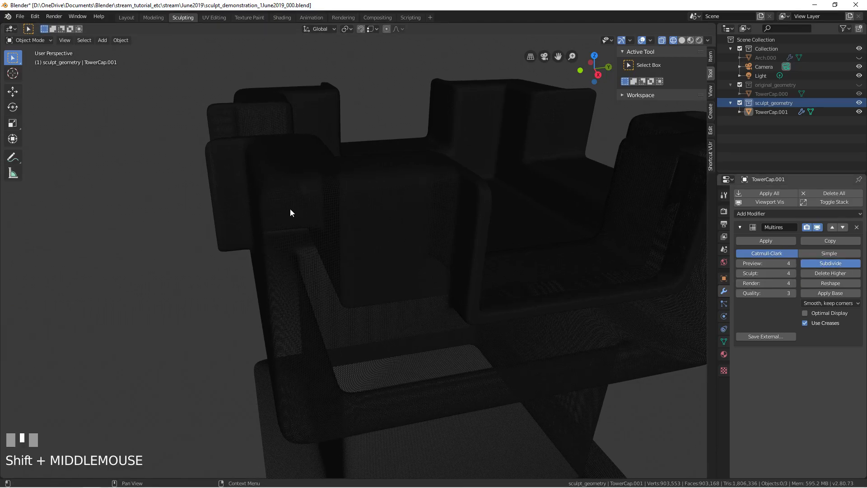
pyautogui.moveTo(333, 201); pyautogui.dragTo(349, 191, button='middle')
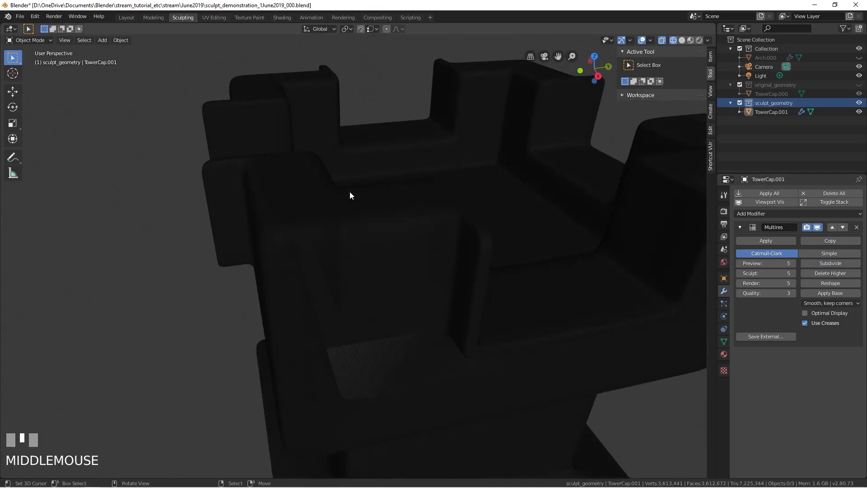
pyautogui.press('z')
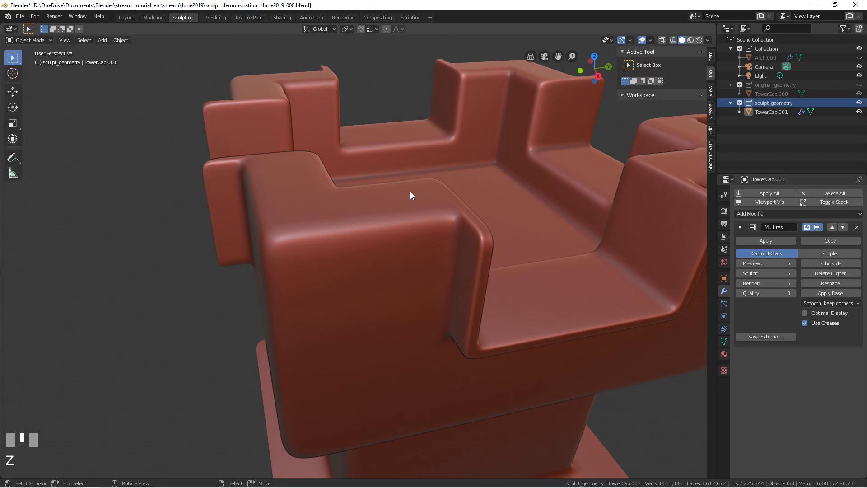
# Select the tower, switch it to Sculpt Mode and set the brush radius to 64 px.
pyautogui.moveTo(246, 242); pyautogui.dragTo(325, 202, button='middle')
pyautogui.press('f')
pyautogui.click(377, 312)
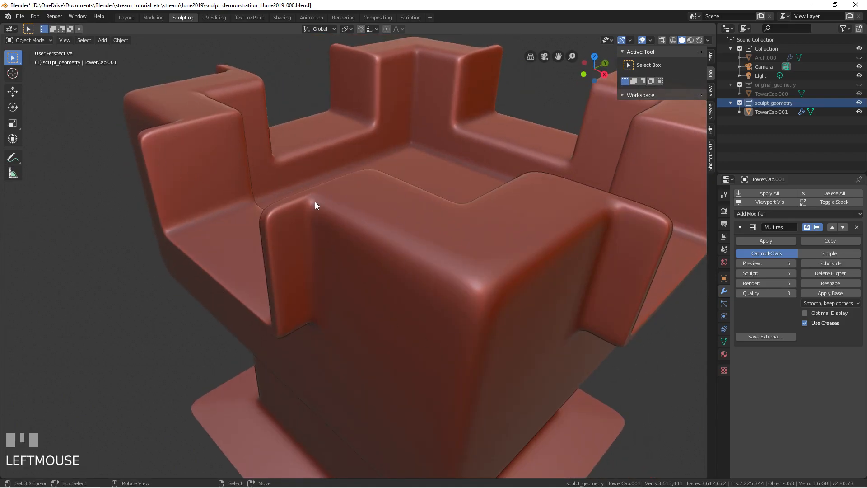
pyautogui.rightClick(372, 221)
pyautogui.hotkey('ctrl', 'Tab')
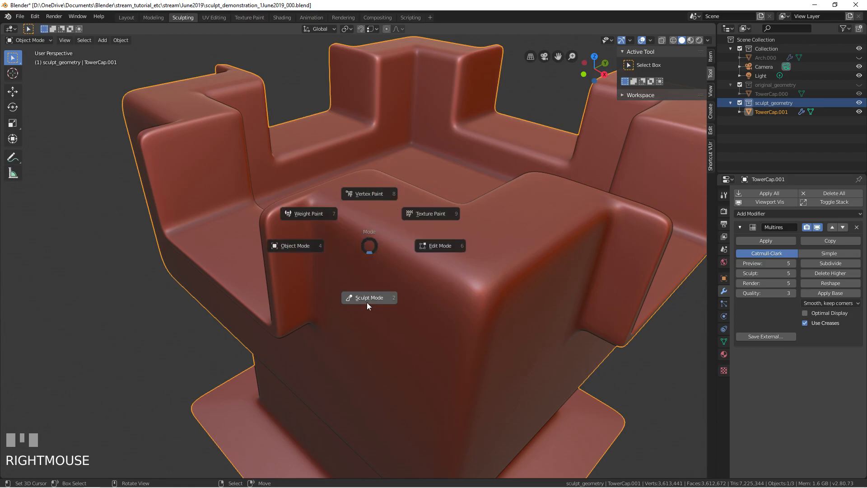
pyautogui.click(359, 266)
pyautogui.moveTo(357, 218); pyautogui.dragTo(357, 211, button='middle')
pyautogui.press('f')
pyautogui.click(355, 220)
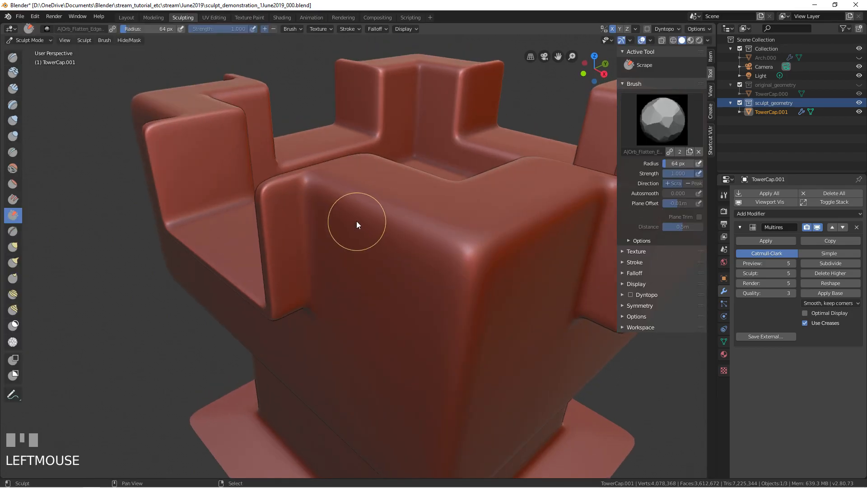
# Switch to the Crease brush and set its radius to 92 px.
pyautogui.hotkey('shift', 'c')
pyautogui.press('f')
pyautogui.click(332, 184)
# Try inverted Crease strokes along the upper edges of the near corner merlon and undo.
pyautogui.moveTo(320, 182)
pyautogui.keyDown('ctrl'); pyautogui.mouseDown()
pyautogui.moveTo(414, 231)
pyautogui.moveTo(319, 177)
pyautogui.moveTo(414, 232)
pyautogui.moveTo(334, 173)
pyautogui.moveTo(449, 246)
pyautogui.moveTo(420, 240)
pyautogui.mouseUp(); pyautogui.keyUp('ctrl')
pyautogui.moveTo(420, 239)
pyautogui.keyDown('shift'); pyautogui.mouseDown(button='middle')
pyautogui.moveTo(381, 226)
pyautogui.moveTo(364, 210)
pyautogui.moveTo(432, 204)
pyautogui.mouseUp(button='middle'); pyautogui.keyUp('shift')
pyautogui.moveTo(432, 204)
pyautogui.keyDown('ctrl'); pyautogui.mouseDown()
pyautogui.moveTo(282, 256)
pyautogui.moveTo(277, 271)
pyautogui.moveTo(263, 262)
pyautogui.moveTo(439, 208)
pyautogui.moveTo(291, 270)
pyautogui.mouseUp(); pyautogui.keyUp('ctrl')
pyautogui.moveTo(291, 270)
pyautogui.mouseDown(button='middle')
pyautogui.moveTo(308, 228)
pyautogui.moveTo(351, 202)
pyautogui.moveTo(329, 198)
pyautogui.mouseUp(button='middle')
pyautogui.hotkey('ctrl', 'z')
# Enable Y-axis mirroring in the sculpt symmetry in addition to X.
pyautogui.moveTo(397, 188); pyautogui.dragTo(451, 167, button='middle')
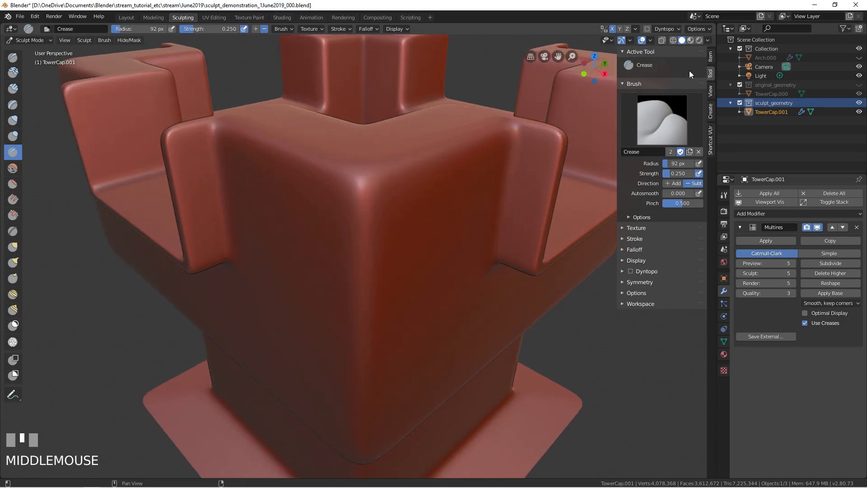
pyautogui.click(675, 30)
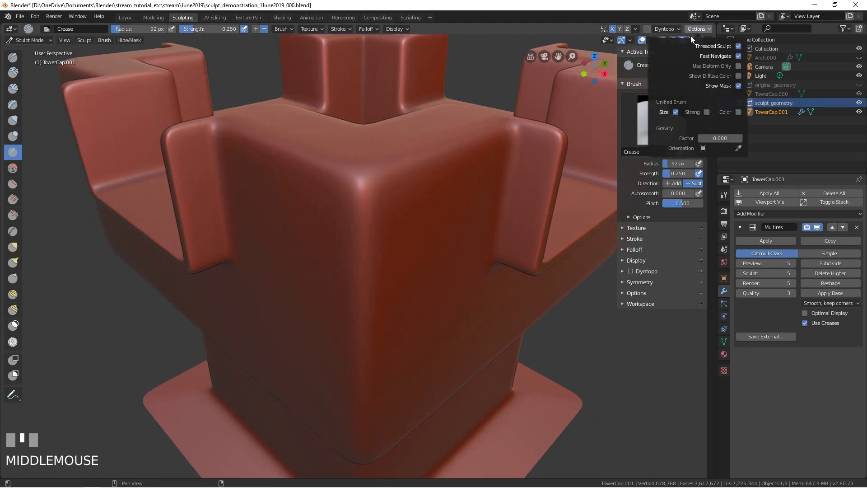
pyautogui.click(640, 282)
pyautogui.click(684, 296)
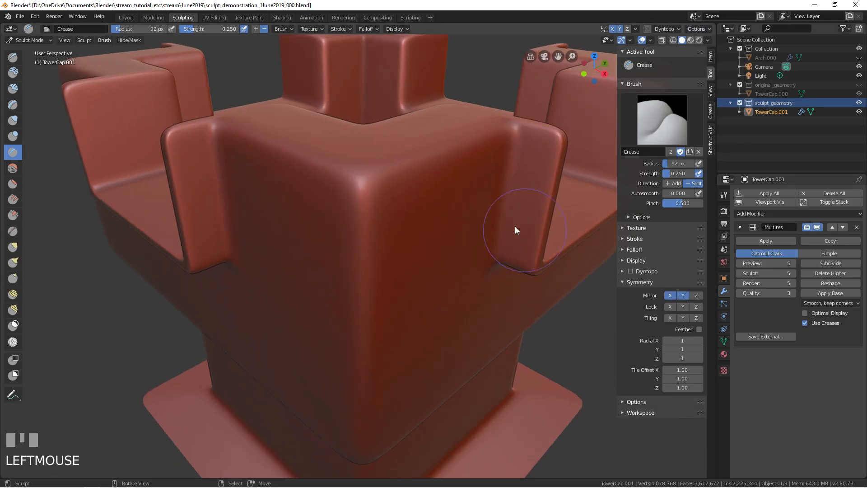
# Try a Crease stroke on the near corner merlon to check the mirroring on all four corners, undoing it.
pyautogui.moveTo(535, 234); pyautogui.dragTo(376, 213, button='middle')
pyautogui.keyDown('ctrl'); pyautogui.moveTo(332, 261); pyautogui.dragTo(328, 299, button='middle'); pyautogui.keyUp('ctrl')
pyautogui.moveTo(333, 300)
pyautogui.mouseDown()
pyautogui.moveTo(346, 305)
pyautogui.moveTo(329, 275)
pyautogui.moveTo(387, 307)
pyautogui.moveTo(388, 294)
pyautogui.mouseUp()
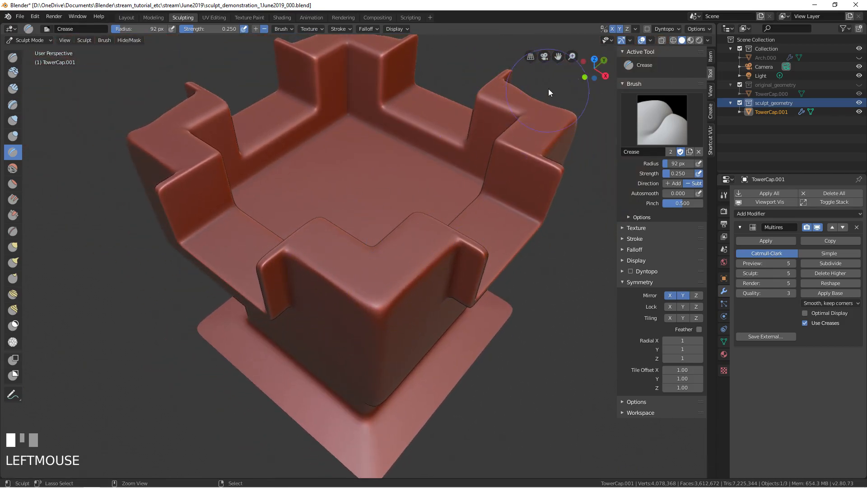
pyautogui.moveTo(353, 205); pyautogui.dragTo(329, 67, button='middle')
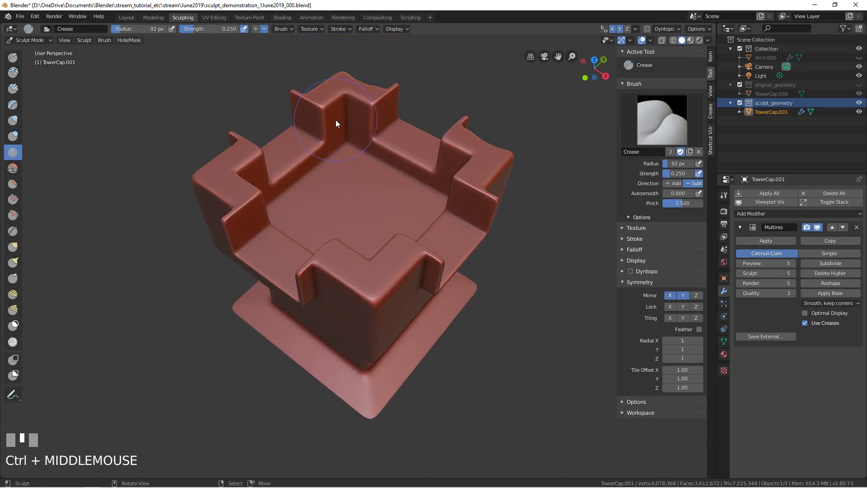
pyautogui.moveTo(334, 271); pyautogui.dragTo(336, 201, button='middle')
pyautogui.moveTo(336, 201); pyautogui.dragTo(308, 187, button='middle')
pyautogui.hotkey('ctrl', 'z')
# Sharpen the upper edges of the corner merlon with inverted Crease strokes at 92 px radius.
pyautogui.keyDown('ctrl'); pyautogui.moveTo(308, 188); pyautogui.dragTo(438, 183); pyautogui.keyUp('ctrl')
pyautogui.moveTo(438, 184); pyautogui.dragTo(379, 181, button='middle')
pyautogui.moveTo(277, 194)
pyautogui.keyDown('ctrl'); pyautogui.mouseDown()
pyautogui.moveTo(286, 191)
pyautogui.moveTo(269, 196)
pyautogui.moveTo(277, 200)
pyautogui.mouseUp(); pyautogui.keyUp('ctrl')
pyautogui.middleClick(278, 201)
pyautogui.moveTo(277, 201); pyautogui.dragTo(367, 169, button='middle')
# Run inverted Crease strokes down the cap's vertical corner edge and along its neighbouring edges.
pyautogui.moveTo(367, 168)
pyautogui.keyDown('ctrl'); pyautogui.mouseDown()
pyautogui.moveTo(367, 152)
pyautogui.moveTo(374, 207)
pyautogui.moveTo(354, 242)
pyautogui.moveTo(354, 338)
pyautogui.mouseUp(); pyautogui.keyUp('ctrl')
pyautogui.keyDown('shift'); pyautogui.moveTo(353, 337); pyautogui.dragTo(345, 267, button='middle'); pyautogui.keyUp('shift')
pyautogui.moveTo(346, 181)
pyautogui.keyDown('ctrl'); pyautogui.mouseDown()
pyautogui.moveTo(357, 231)
pyautogui.moveTo(334, 335)
pyautogui.mouseUp(); pyautogui.keyUp('ctrl')
pyautogui.moveTo(335, 334)
pyautogui.mouseDown(button='middle')
pyautogui.moveTo(360, 285)
pyautogui.moveTo(388, 258)
pyautogui.mouseUp(button='middle')
pyautogui.moveTo(442, 238)
pyautogui.keyDown('ctrl'); pyautogui.mouseDown()
pyautogui.moveTo(443, 250)
pyautogui.moveTo(429, 252)
pyautogui.mouseUp(); pyautogui.keyUp('ctrl')
pyautogui.moveTo(398, 246); pyautogui.dragTo(424, 238, button='middle')
pyautogui.keyDown('ctrl'); pyautogui.moveTo(424, 228); pyautogui.dragTo(452, 222); pyautogui.keyUp('ctrl')
pyautogui.moveTo(367, 224)
pyautogui.keyDown('ctrl'); pyautogui.mouseDown()
pyautogui.moveTo(218, 246)
pyautogui.moveTo(213, 237)
pyautogui.mouseUp(); pyautogui.keyUp('ctrl')
pyautogui.moveTo(212, 236)
pyautogui.keyDown('shift'); pyautogui.mouseDown(button='middle')
pyautogui.moveTo(226, 221)
pyautogui.moveTo(251, 218)
pyautogui.moveTo(291, 246)
pyautogui.mouseUp(button='middle'); pyautogui.keyUp('shift')
# Set the Crease radius to 42 px and refine the merlon's narrow upper edges with short strokes.
pyautogui.press('f')
pyautogui.moveTo(347, 244)
pyautogui.keyDown('ctrl'); pyautogui.mouseDown(button='middle')
pyautogui.moveTo(347, 221)
pyautogui.moveTo(334, 237)
pyautogui.mouseUp(button='middle'); pyautogui.keyUp('ctrl')
pyautogui.click(328, 221)
pyautogui.moveTo(306, 144); pyautogui.dragTo(306, 144)
pyautogui.moveTo(299, 310)
pyautogui.mouseDown(button='middle')
pyautogui.moveTo(298, 209)
pyautogui.moveTo(313, 130)
pyautogui.mouseUp(button='middle')
pyautogui.moveTo(313, 130); pyautogui.dragTo(312, 129)
pyautogui.moveTo(405, 175); pyautogui.dragTo(373, 166)
pyautogui.keyDown('ctrl'); pyautogui.moveTo(313, 117); pyautogui.dragTo(340, 87); pyautogui.keyUp('ctrl')
pyautogui.moveTo(341, 87)
pyautogui.keyDown('shift'); pyautogui.mouseDown(button='middle')
pyautogui.moveTo(323, 134)
pyautogui.moveTo(319, 124)
pyautogui.mouseUp(button='middle'); pyautogui.keyUp('shift')
# Sharpen the lower and side rim of the crenel opening with inverted Crease strokes at 42 px radius.
pyautogui.keyDown('ctrl'); pyautogui.moveTo(343, 131); pyautogui.dragTo(397, 158); pyautogui.keyUp('ctrl')
pyautogui.moveTo(397, 158)
pyautogui.keyDown('shift'); pyautogui.mouseDown(button='middle')
pyautogui.moveTo(306, 124)
pyautogui.moveTo(314, 238)
pyautogui.moveTo(292, 321)
pyautogui.moveTo(314, 270)
pyautogui.moveTo(279, 293)
pyautogui.mouseUp(button='middle'); pyautogui.keyUp('shift')
pyautogui.keyDown('ctrl'); pyautogui.moveTo(278, 292); pyautogui.dragTo(380, 285); pyautogui.keyUp('ctrl')
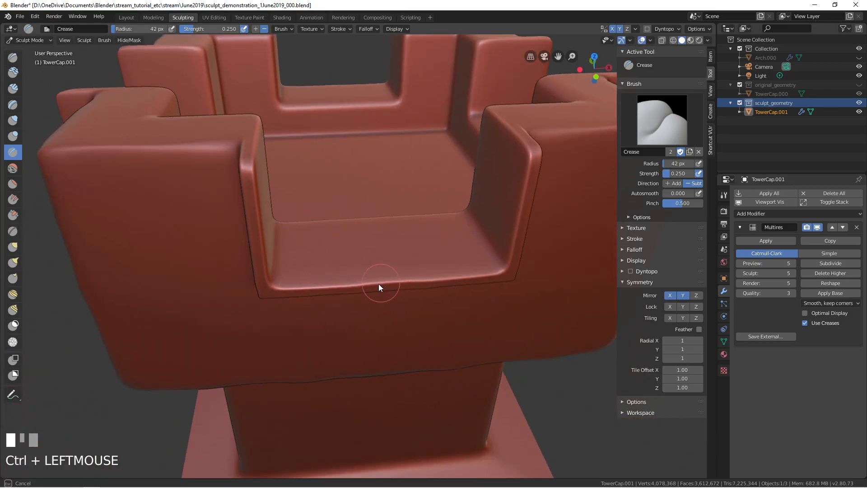
pyautogui.keyDown('ctrl'); pyautogui.moveTo(250, 202); pyautogui.dragTo(269, 296); pyautogui.keyUp('ctrl')
# Swell the sill and the face below the crenel opening with the Inflate brush at 112 px radius.
pyautogui.press('i')
pyautogui.moveTo(309, 218)
pyautogui.mouseDown()
pyautogui.moveTo(292, 288)
pyautogui.moveTo(367, 273)
pyautogui.mouseUp()
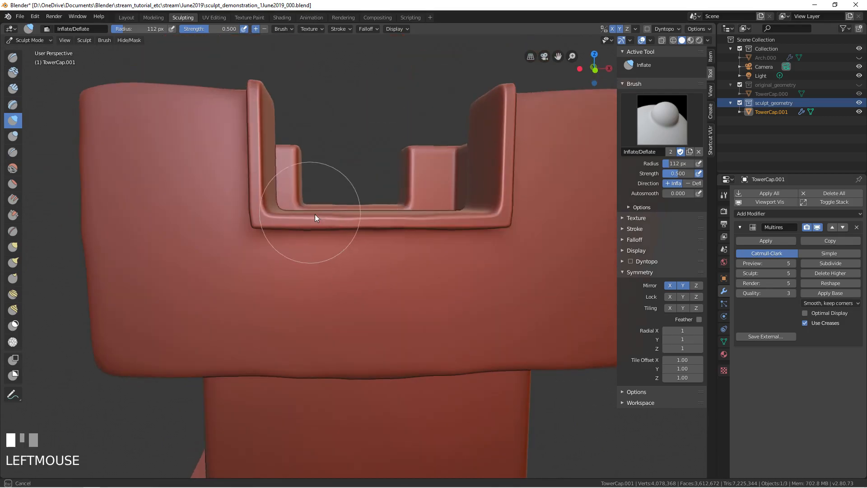
pyautogui.moveTo(315, 214)
pyautogui.mouseDown()
pyautogui.moveTo(470, 216)
pyautogui.moveTo(405, 217)
pyautogui.mouseUp()
pyautogui.moveTo(405, 218); pyautogui.dragTo(346, 256, button='middle')
pyautogui.moveTo(346, 257); pyautogui.dragTo(354, 267)
pyautogui.moveTo(354, 267)
pyautogui.mouseDown(button='middle')
pyautogui.moveTo(247, 219)
pyautogui.moveTo(302, 270)
pyautogui.mouseUp(button='middle')
# Flatten the cap's face below the crenel opening with the Flatten brush, undoing the first stroke.
pyautogui.click(18, 188)
pyautogui.moveTo(348, 299)
pyautogui.mouseDown()
pyautogui.moveTo(386, 310)
pyautogui.moveTo(359, 325)
pyautogui.moveTo(392, 301)
pyautogui.mouseUp()
pyautogui.hotkey('ctrl', 'z')
pyautogui.moveTo(383, 297); pyautogui.dragTo(346, 346, button='middle')
pyautogui.moveTo(345, 346); pyautogui.dragTo(353, 340)
pyautogui.moveTo(354, 339)
pyautogui.mouseDown(button='middle')
pyautogui.moveTo(401, 264)
pyautogui.moveTo(376, 192)
pyautogui.moveTo(333, 209)
pyautogui.mouseUp(button='middle')
# Switch back to the Crease brush, adjust its radius and run inverted strokes along the edges around the crenel opening.
pyautogui.press('f')
pyautogui.click(309, 211)
pyautogui.press('f')
pyautogui.click(440, 215)
pyautogui.hotkey('shift', 'c')
pyautogui.press('f')
pyautogui.moveTo(356, 227); pyautogui.dragTo(312, 179, button='middle')
pyautogui.press('f')
pyautogui.keyDown('ctrl'); pyautogui.click(339, 173); pyautogui.keyUp('ctrl')
pyautogui.keyDown('ctrl'); pyautogui.moveTo(457, 188); pyautogui.dragTo(323, 173); pyautogui.keyUp('ctrl')
pyautogui.moveTo(323, 172)
pyautogui.mouseDown(button='middle')
pyautogui.moveTo(331, 218)
pyautogui.moveTo(320, 237)
pyautogui.mouseUp(button='middle')
# Set the Crease radius to 41 px and sharpen the crenel opening's lower rim with inverted strokes.
pyautogui.press('f')
pyautogui.click(322, 218)
pyautogui.press('f')
pyautogui.keyDown('ctrl'); pyautogui.moveTo(312, 253); pyautogui.dragTo(398, 253); pyautogui.keyUp('ctrl')
pyautogui.moveTo(398, 253); pyautogui.dragTo(328, 176, button='middle')
pyautogui.keyDown('ctrl'); pyautogui.moveTo(328, 176); pyautogui.dragTo(289, 167); pyautogui.keyUp('ctrl')
pyautogui.moveTo(289, 167)
pyautogui.mouseDown(button='middle')
pyautogui.moveTo(321, 196)
pyautogui.moveTo(328, 189)
pyautogui.moveTo(340, 209)
pyautogui.moveTo(275, 193)
pyautogui.moveTo(310, 229)
pyautogui.moveTo(261, 218)
pyautogui.moveTo(293, 218)
pyautogui.moveTo(313, 175)
pyautogui.mouseUp(button='middle')
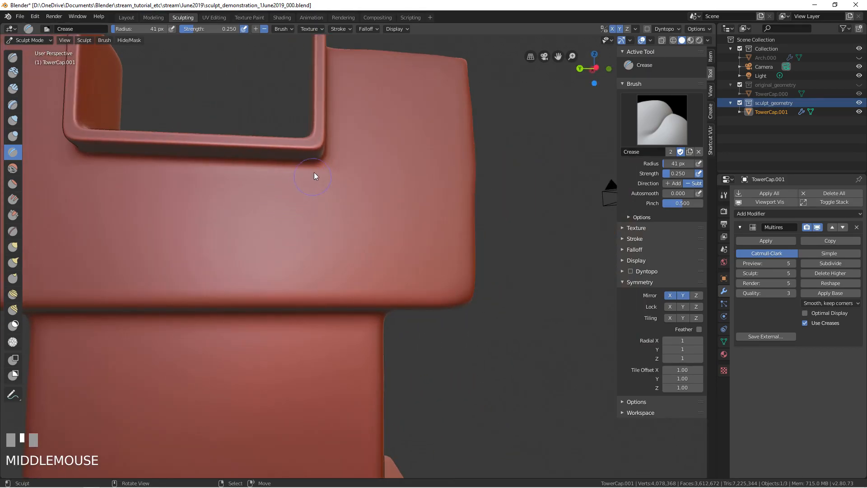
# Notch the cap's lower edge beneath the crenel opening's corners with Crease strokes, using a 40 px radius for the last cut.
pyautogui.moveTo(313, 174); pyautogui.dragTo(312, 176)
pyautogui.moveTo(309, 290); pyautogui.dragTo(310, 293)
pyautogui.moveTo(308, 284); pyautogui.dragTo(300, 254, button='middle')
pyautogui.press('f')
pyautogui.click(309, 252)
pyautogui.moveTo(311, 158); pyautogui.dragTo(308, 290)
pyautogui.keyDown('shift'); pyautogui.moveTo(166, 221); pyautogui.dragTo(207, 229, button='middle'); pyautogui.keyUp('shift')
pyautogui.moveTo(144, 164)
pyautogui.mouseDown()
pyautogui.moveTo(180, 161)
pyautogui.moveTo(176, 217)
pyautogui.moveTo(138, 294)
pyautogui.mouseUp()
pyautogui.moveTo(138, 294); pyautogui.dragTo(139, 257, button='middle')
pyautogui.moveTo(205, 221)
pyautogui.mouseDown()
pyautogui.moveTo(254, 222)
pyautogui.moveTo(242, 230)
pyautogui.moveTo(155, 221)
pyautogui.mouseUp()
pyautogui.keyDown('shift'); pyautogui.moveTo(135, 214); pyautogui.dragTo(172, 228, button='middle'); pyautogui.keyUp('shift')
pyautogui.moveTo(171, 222)
pyautogui.mouseDown()
pyautogui.moveTo(171, 193)
pyautogui.moveTo(169, 236)
pyautogui.mouseUp()
pyautogui.moveTo(170, 205); pyautogui.dragTo(170, 227, button='middle')
pyautogui.press('f')
pyautogui.click(160, 226)
pyautogui.moveTo(161, 270); pyautogui.dragTo(159, 294)
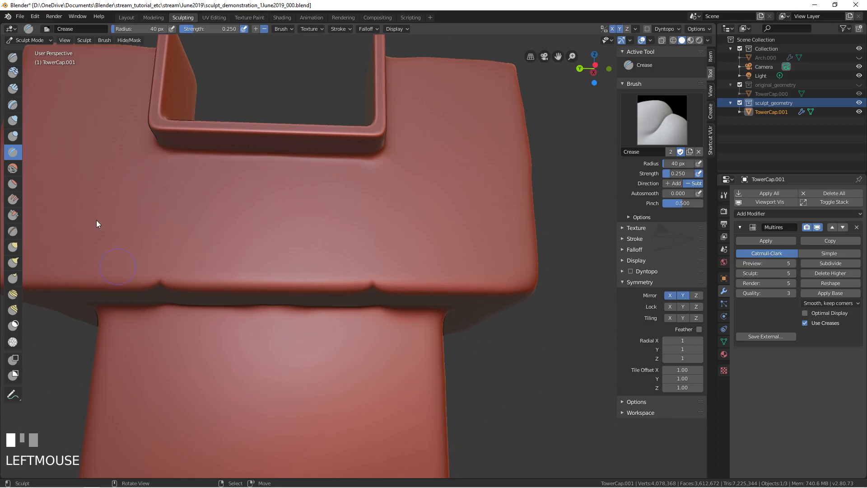
# Switch to the Clay Strips tool and pick the A|Orb_Slash_01 brush.
pyautogui.click(12, 89)
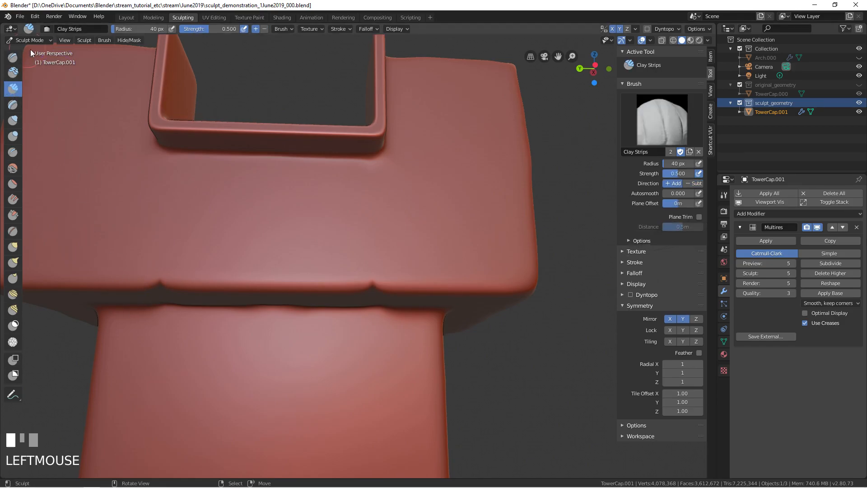
pyautogui.click(47, 29)
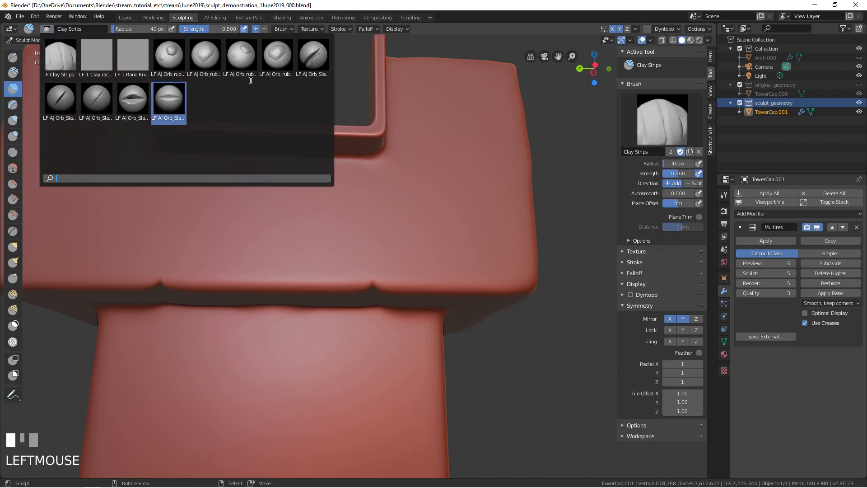
pyautogui.click(313, 56)
pyautogui.moveTo(177, 201)
pyautogui.mouseDown(button='middle')
pyautogui.moveTo(221, 184)
pyautogui.moveTo(203, 213)
pyautogui.mouseUp(button='middle')
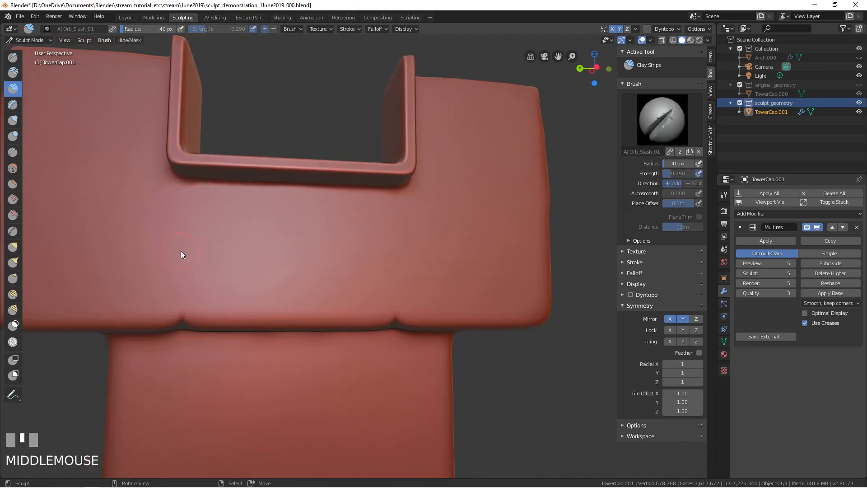
# Try slash strokes across the cap's face and the tower shaft at 40 px radius, undoing them.
pyautogui.moveTo(181, 246)
pyautogui.mouseDown()
pyautogui.moveTo(183, 175)
pyautogui.moveTo(198, 186)
pyautogui.mouseUp()
pyautogui.hotkey('ctrl', 'z')
pyautogui.moveTo(345, 237); pyautogui.dragTo(493, 283)
pyautogui.moveTo(290, 360); pyautogui.dragTo(371, 355)
pyautogui.hotkey('ctrl', 'z')
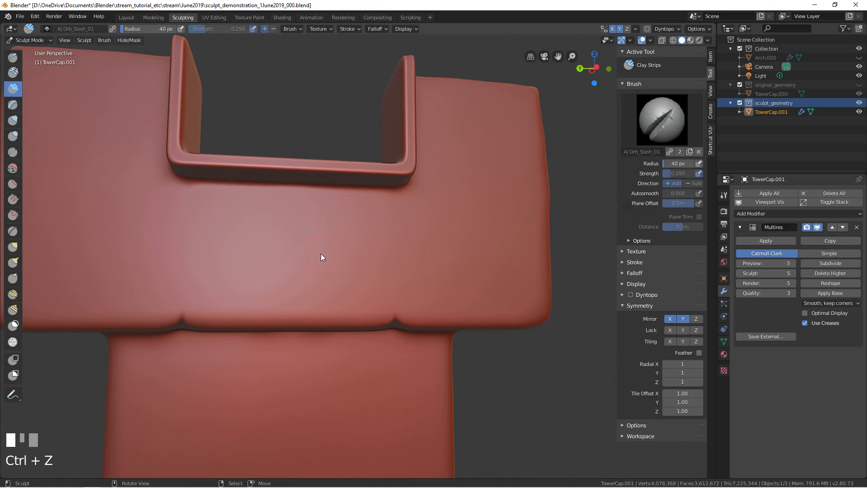
# Check the slash brush's texture settings and try a normal and an inverted slash on the cap's face, undoing.
pyautogui.click(636, 251)
pyautogui.click(636, 251)
pyautogui.moveTo(329, 252)
pyautogui.mouseDown()
pyautogui.moveTo(466, 244)
pyautogui.moveTo(196, 266)
pyautogui.moveTo(285, 255)
pyautogui.mouseUp()
pyautogui.moveTo(256, 212); pyautogui.dragTo(247, 239, button='middle')
pyautogui.keyDown('ctrl'); pyautogui.moveTo(283, 266); pyautogui.dragTo(341, 254); pyautogui.keyUp('ctrl')
pyautogui.hotkey('ctrl', 'z')
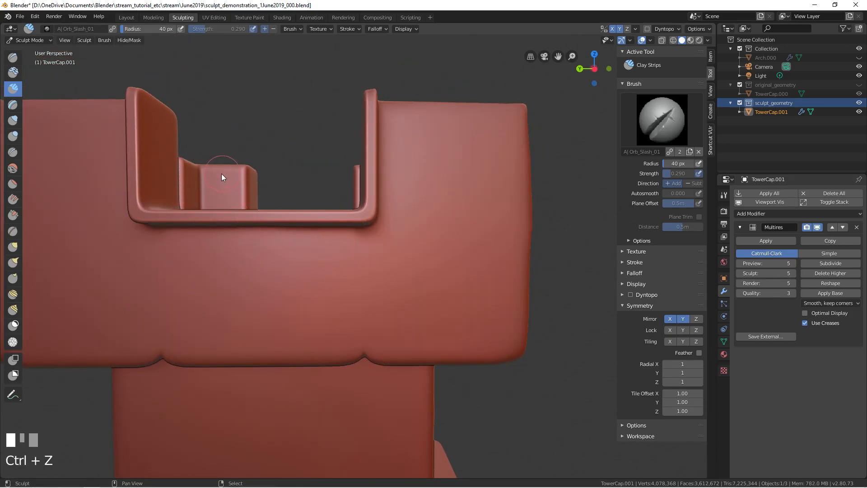
# Adjust the slash brush's strength and try another stroke on the cap's face, undoing it.
pyautogui.hotkey('shift', 'f')
pyautogui.click(189, 180)
pyautogui.moveTo(207, 298)
pyautogui.mouseDown()
pyautogui.moveTo(331, 299)
pyautogui.moveTo(242, 285)
pyautogui.mouseUp()
pyautogui.hotkey('ctrl', 'z')
# Switch to the A|Orb_Slash_02 brush and try one slash across the tower shaft, undoing the stroke.
pyautogui.click(48, 29)
pyautogui.click(113, 58)
pyautogui.moveTo(234, 301)
pyautogui.mouseDown(button='middle')
pyautogui.moveTo(240, 280)
pyautogui.moveTo(231, 291)
pyautogui.mouseUp(button='middle')
pyautogui.moveTo(231, 291); pyautogui.dragTo(306, 308)
pyautogui.hotkey('ctrl', 'z')
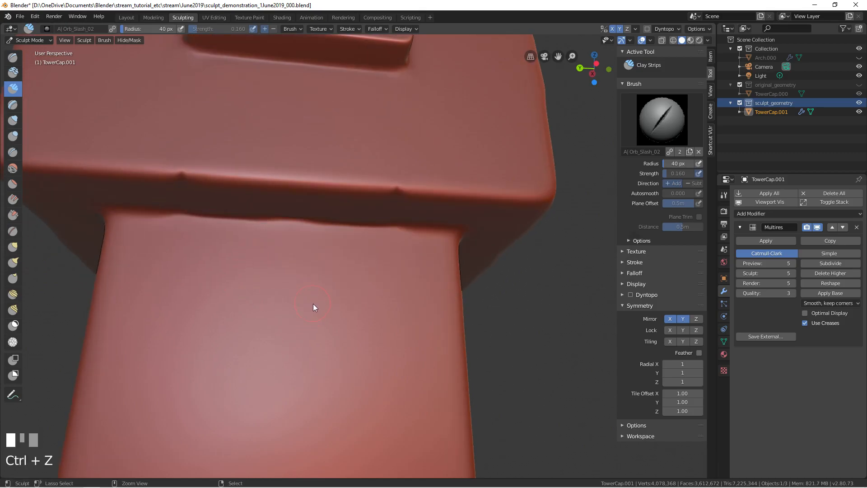
# Make the linked A|Orb_Slash_02 brush local so its settings can be edited.
pyautogui.moveTo(391, 277); pyautogui.dragTo(420, 266, button='middle')
pyautogui.click(670, 152)
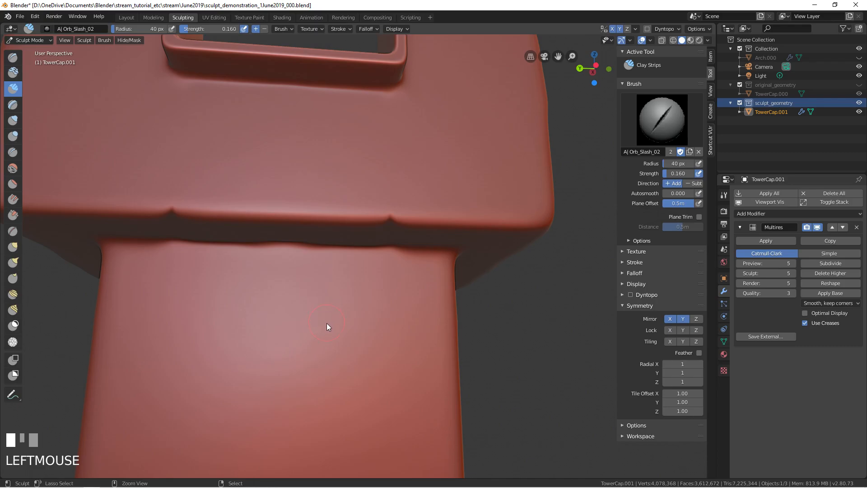
# Undo the last slash stroke and switch to the linked 1 Clay rack IK brush over the cap's face.
pyautogui.hotkey('ctrl', 'z')
pyautogui.moveTo(327, 264)
pyautogui.mouseDown(button='middle')
pyautogui.moveTo(300, 269)
pyautogui.moveTo(325, 258)
pyautogui.mouseUp(button='middle')
pyautogui.moveTo(325, 258); pyautogui.dragTo(326, 259)
pyautogui.moveTo(325, 257)
pyautogui.mouseDown(button='middle')
pyautogui.moveTo(395, 262)
pyautogui.moveTo(360, 254)
pyautogui.moveTo(482, 271)
pyautogui.moveTo(181, 140)
pyautogui.mouseUp(button='middle')
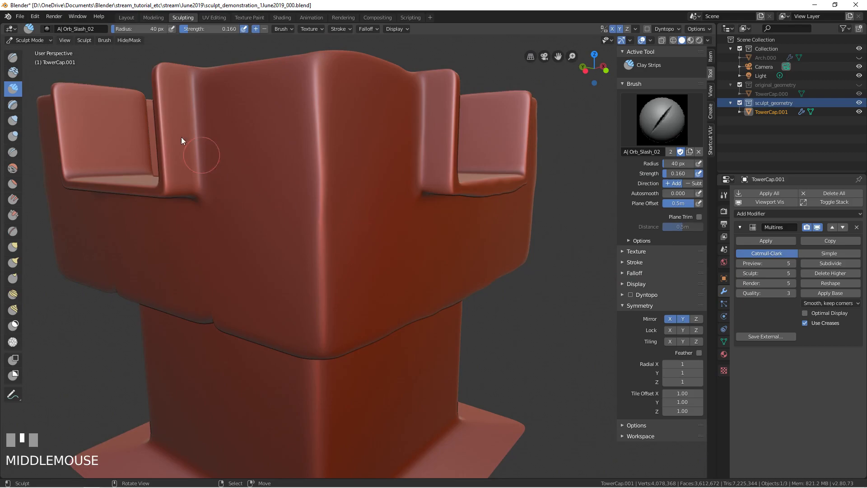
pyautogui.click(46, 29)
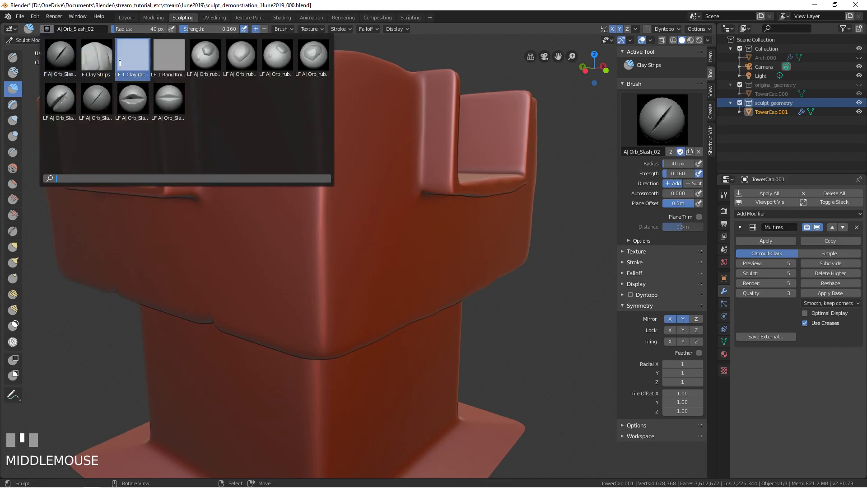
pyautogui.click(139, 54)
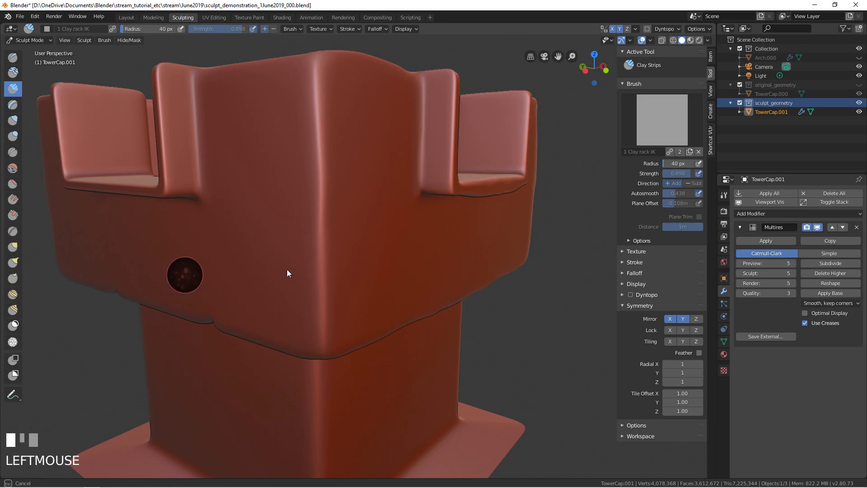
pyautogui.moveTo(264, 221); pyautogui.dragTo(271, 201, button='middle')
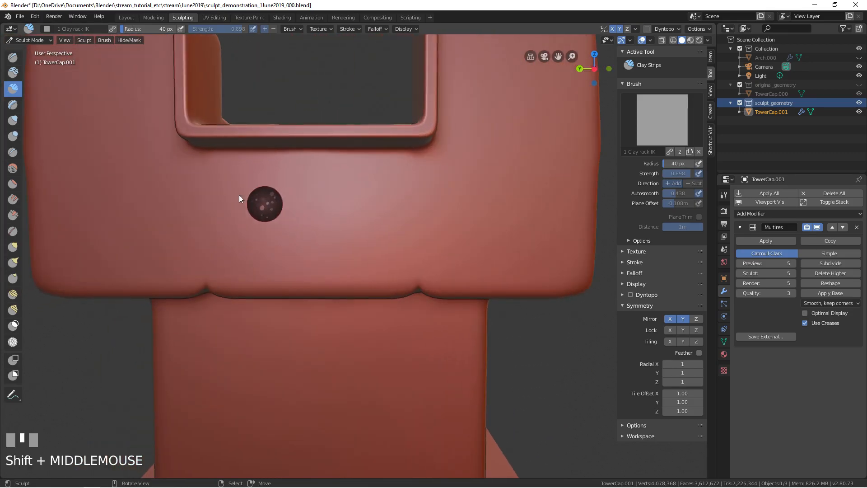
# Select the Crease brush, set its radius to 109 px and lower the middle point of its falloff curve.
pyautogui.click(13, 153)
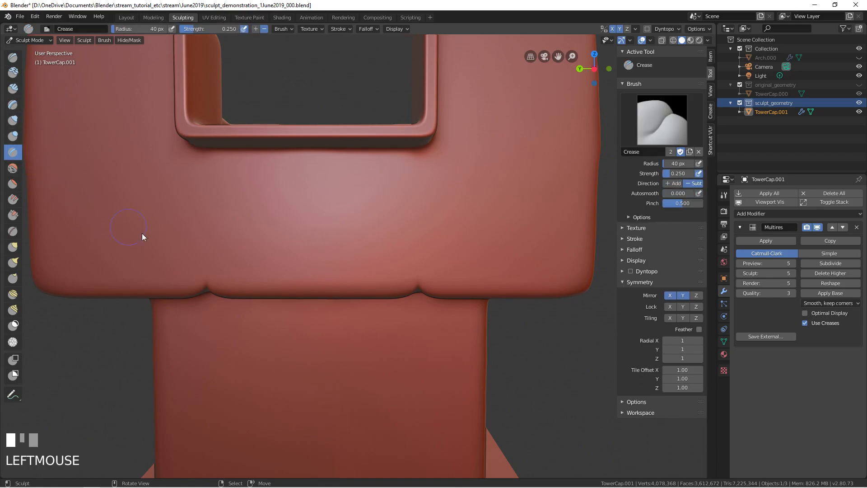
pyautogui.press('f')
pyautogui.click(288, 223)
pyautogui.press('f')
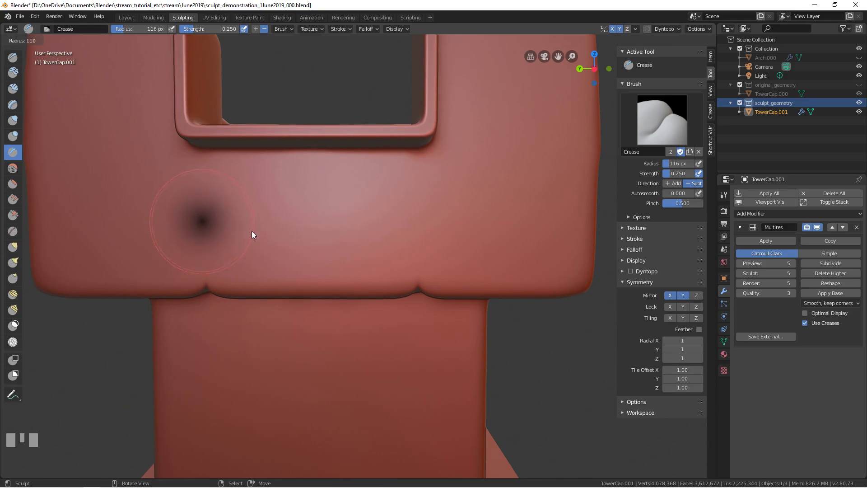
pyautogui.click(250, 227)
pyautogui.click(340, 28)
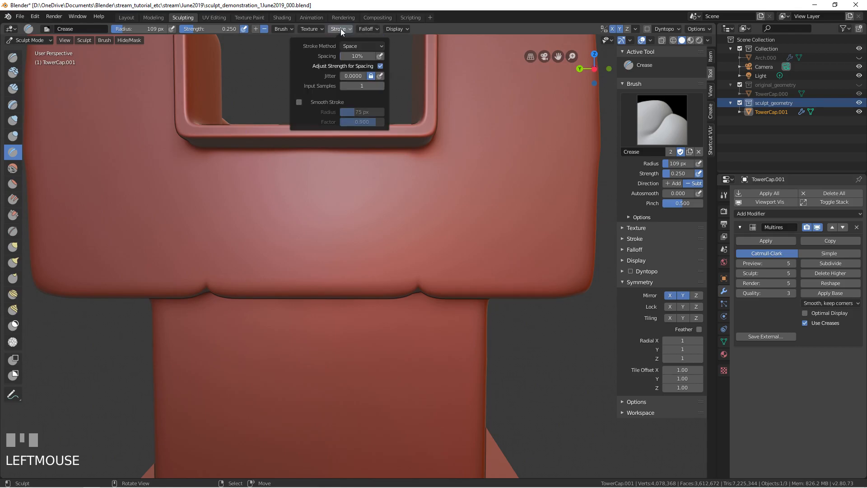
pyautogui.moveTo(367, 33)
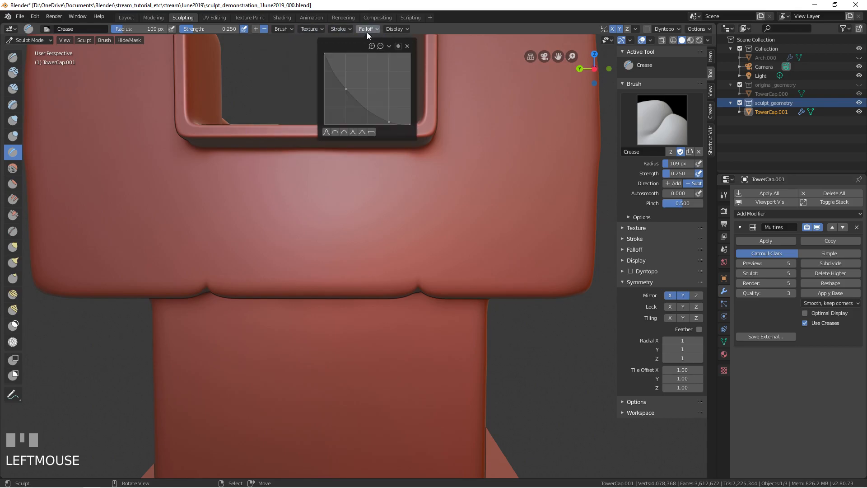
pyautogui.moveTo(345, 89); pyautogui.dragTo(338, 99)
# Carve a vertical Crease groove between the battlement opening and the notch on the cap's lower edge, and set the brush radius to 89 px.
pyautogui.press('f')
pyautogui.click(269, 193)
pyautogui.press('f')
pyautogui.click(182, 222)
pyautogui.moveTo(182, 221); pyautogui.dragTo(207, 194, button='middle')
pyautogui.moveTo(216, 249); pyautogui.dragTo(218, 248)
pyautogui.moveTo(226, 150)
pyautogui.mouseDown()
pyautogui.moveTo(223, 140)
pyautogui.moveTo(216, 239)
pyautogui.mouseUp()
pyautogui.press('f')
pyautogui.click(216, 140)
pyautogui.moveTo(228, 197)
pyautogui.mouseDown(button='middle')
pyautogui.moveTo(220, 193)
pyautogui.moveTo(245, 195)
pyautogui.mouseUp(button='middle')
pyautogui.press('f')
pyautogui.click(239, 192)
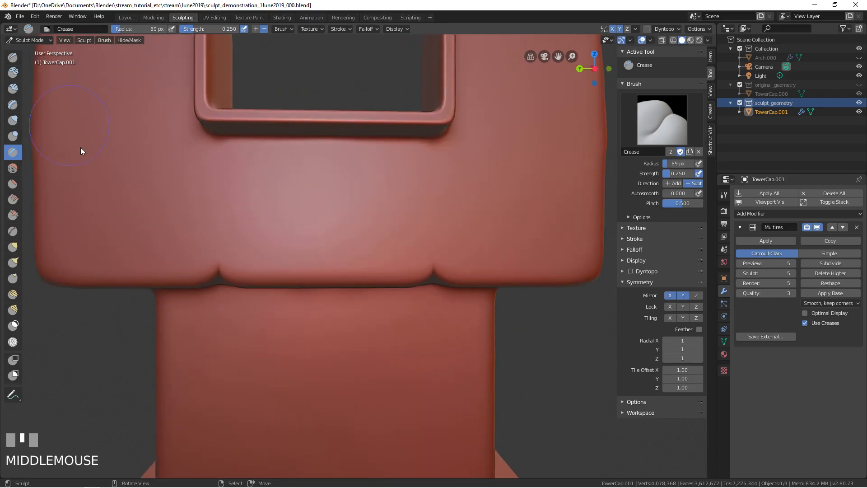
# Try strokes with the Blob brush at a 148 px radius on the cap's face and undo them.
pyautogui.click(13, 193)
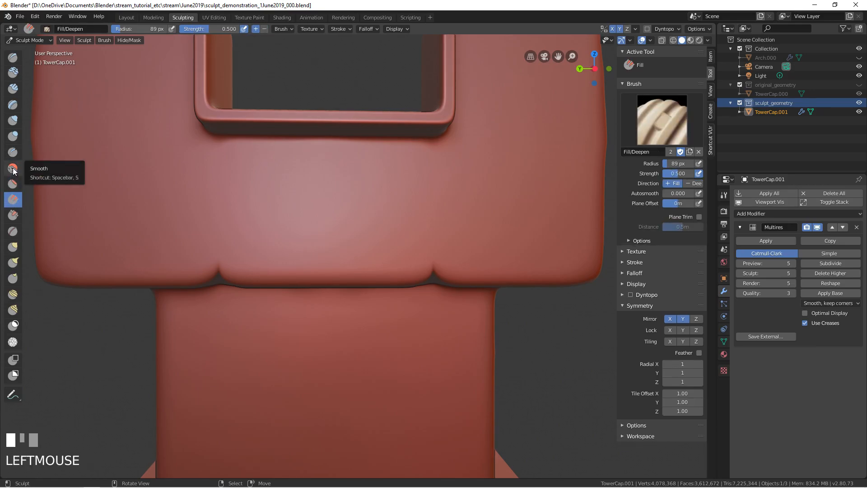
pyautogui.click(13, 135)
pyautogui.moveTo(261, 207); pyautogui.dragTo(273, 211, button='middle')
pyautogui.moveTo(278, 259)
pyautogui.mouseDown()
pyautogui.moveTo(272, 190)
pyautogui.moveTo(338, 209)
pyautogui.moveTo(325, 210)
pyautogui.moveTo(365, 232)
pyautogui.mouseUp()
pyautogui.press('f')
pyautogui.click(333, 216)
pyautogui.moveTo(363, 230)
pyautogui.mouseDown(button='middle')
pyautogui.moveTo(328, 186)
pyautogui.moveTo(286, 220)
pyautogui.mouseUp(button='middle')
pyautogui.moveTo(285, 224)
pyautogui.mouseDown()
pyautogui.moveTo(313, 202)
pyautogui.moveTo(269, 207)
pyautogui.mouseUp()
pyautogui.moveTo(271, 208)
pyautogui.mouseDown(button='middle')
pyautogui.moveTo(304, 234)
pyautogui.moveTo(383, 243)
pyautogui.moveTo(386, 253)
pyautogui.moveTo(339, 245)
pyautogui.moveTo(364, 250)
pyautogui.moveTo(372, 260)
pyautogui.moveTo(366, 267)
pyautogui.moveTo(337, 253)
pyautogui.moveTo(277, 253)
pyautogui.moveTo(298, 222)
pyautogui.moveTo(269, 222)
pyautogui.mouseUp(button='middle')
pyautogui.hotkey('ctrl', 'z')
pyautogui.hotkey('ctrl', 'z')
pyautogui.hotkey('ctrl', 'z')
# Switch the tower cap to Object Mode and examine its sculpted surface from the corner and the face.
pyautogui.moveTo(368, 261)
pyautogui.mouseDown(button='middle')
pyautogui.moveTo(378, 249)
pyautogui.moveTo(308, 220)
pyautogui.mouseUp(button='middle')
pyautogui.rightClick(371, 253)
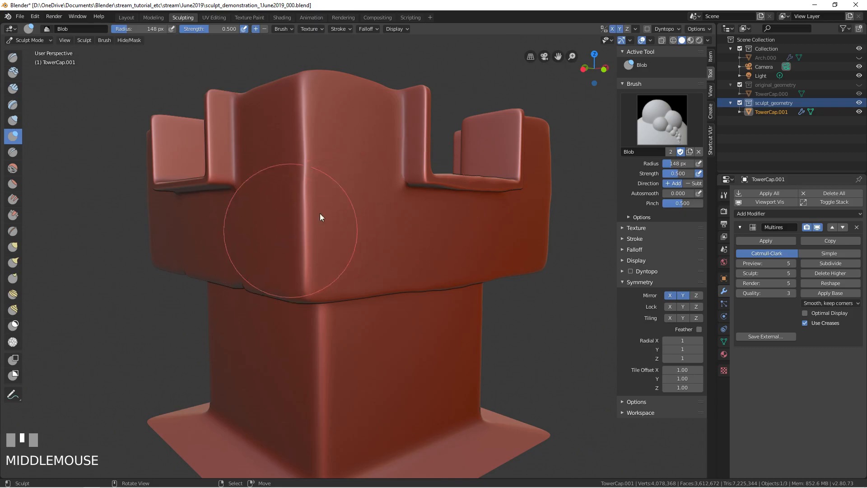
pyautogui.hotkey('ctrl', 'Tab')
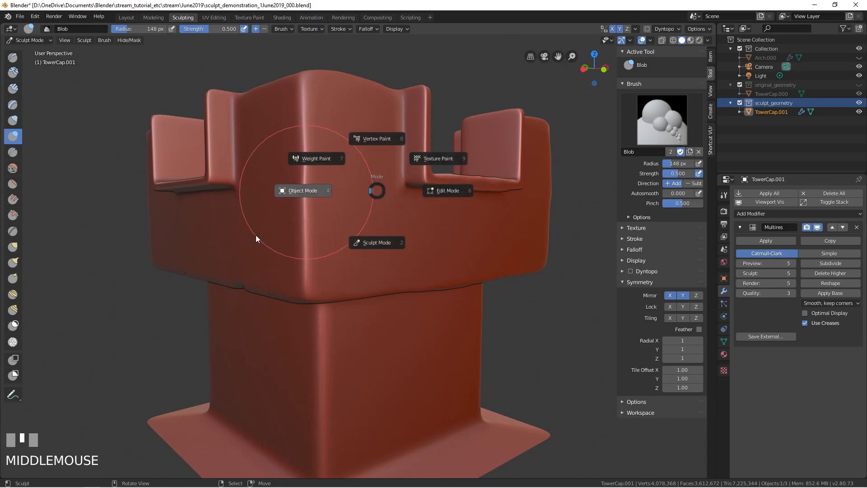
pyautogui.click(294, 212)
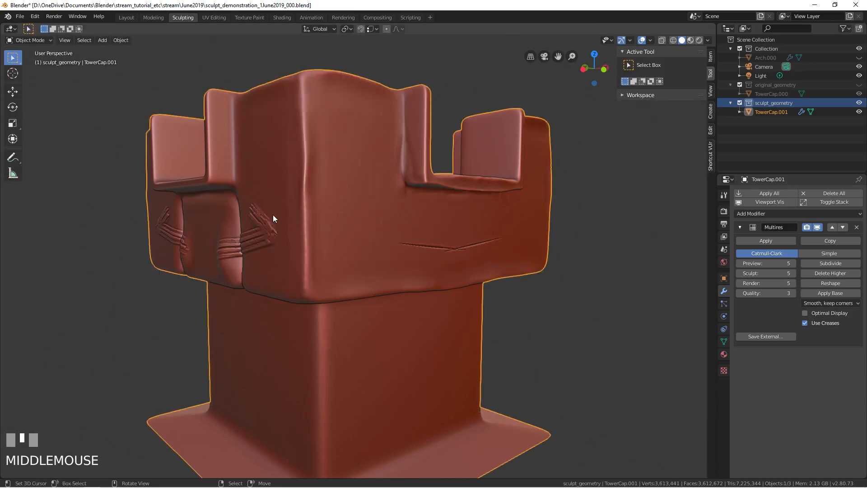
pyautogui.moveTo(269, 215); pyautogui.dragTo(327, 205, button='middle')
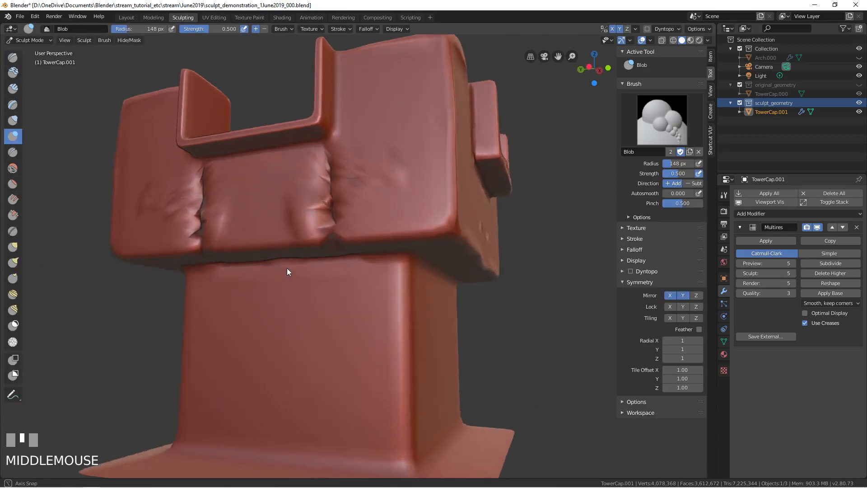
# Undo the wrinkled strokes on the cap's face and switch the tower cap to Object Mode.
pyautogui.moveTo(287, 267)
pyautogui.mouseDown(button='middle')
pyautogui.moveTo(291, 278)
pyautogui.moveTo(301, 262)
pyautogui.mouseUp(button='middle')
pyautogui.hotkey('ctrl', 'z')
pyautogui.hotkey('ctrl', 'z')
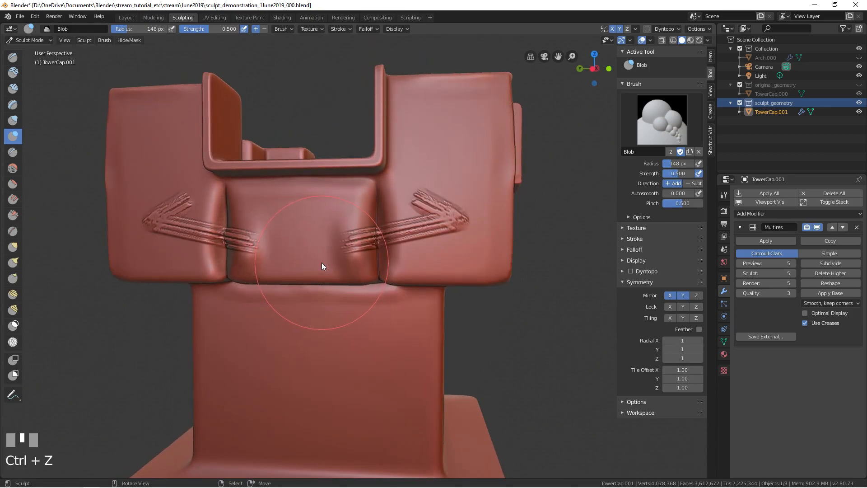
pyautogui.moveTo(319, 248); pyautogui.dragTo(365, 255, button='middle')
pyautogui.hotkey('ctrl', 'z')
pyautogui.press('Tab')
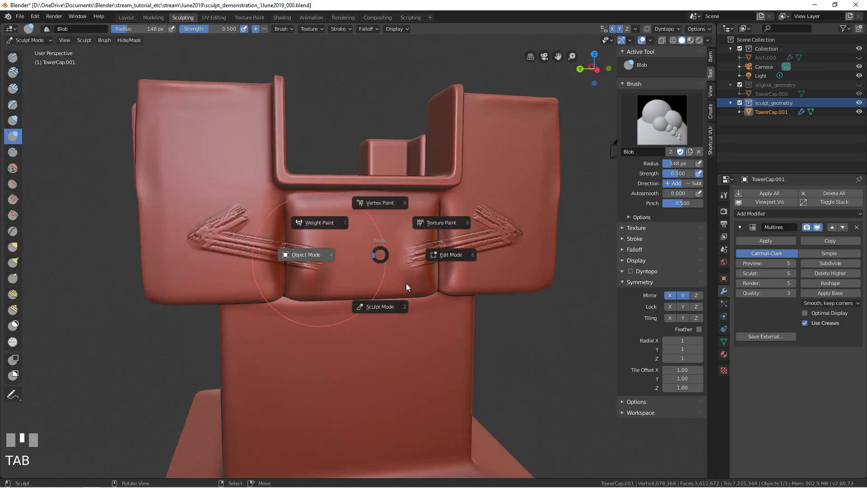
pyautogui.click(223, 262)
pyautogui.moveTo(226, 264); pyautogui.dragTo(514, 264, button='middle')
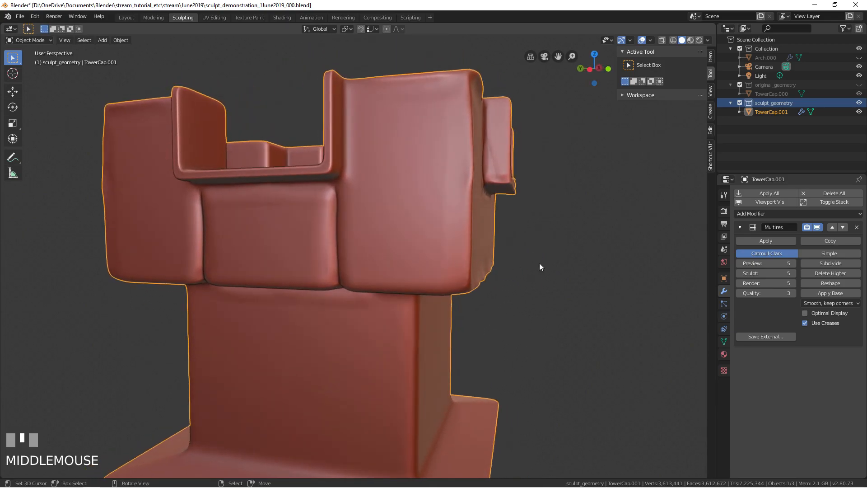
# Compare Multires preview levels 4 and 5, and check the cap in Rendered shading before returning to Solid.
pyautogui.click(738, 265)
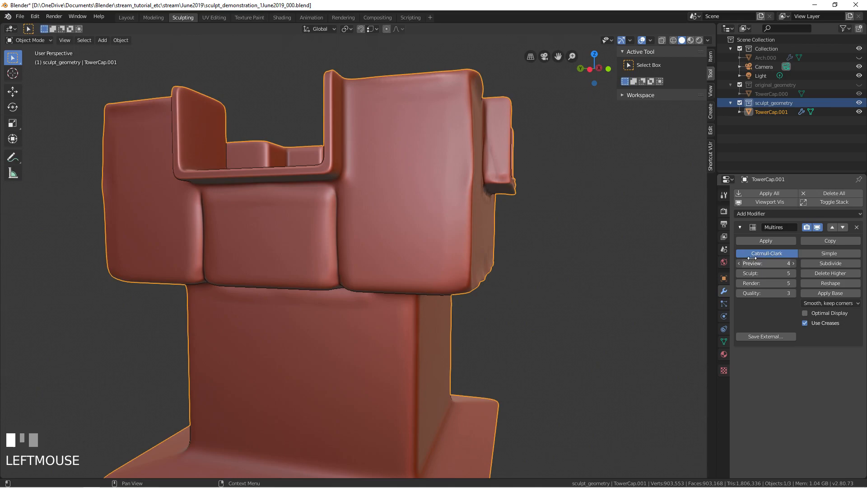
pyautogui.click(757, 267)
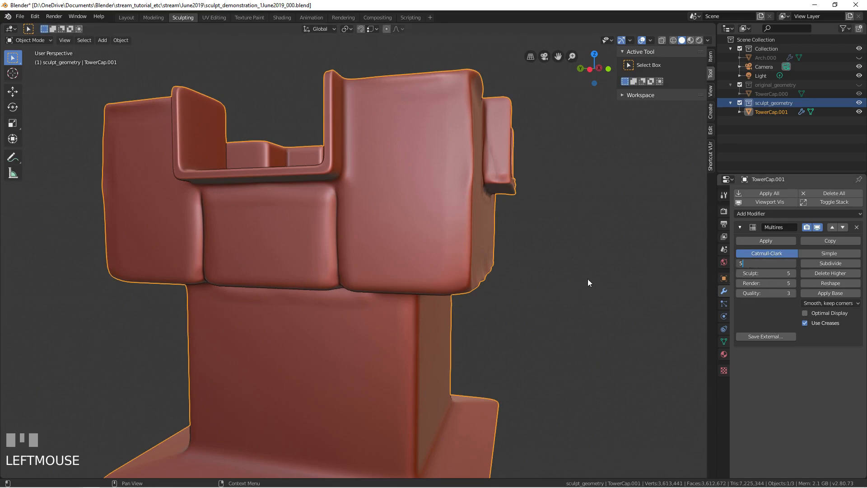
pyautogui.moveTo(339, 276); pyautogui.dragTo(385, 227, button='middle')
pyautogui.press('z')
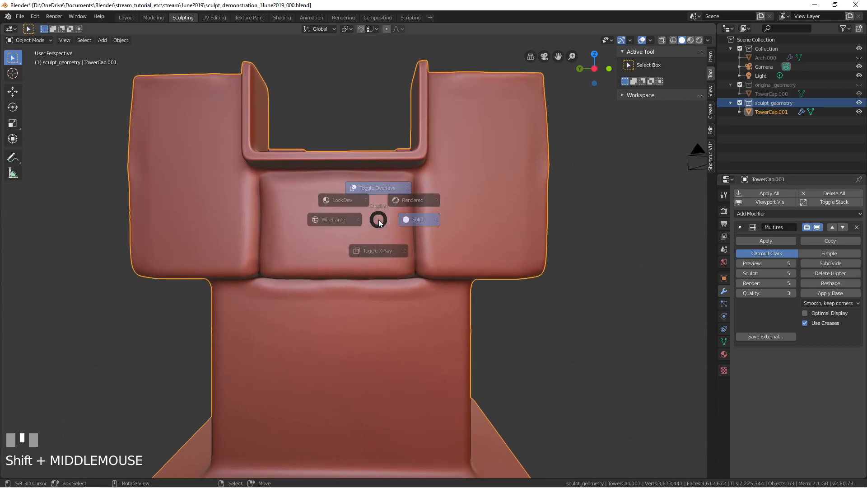
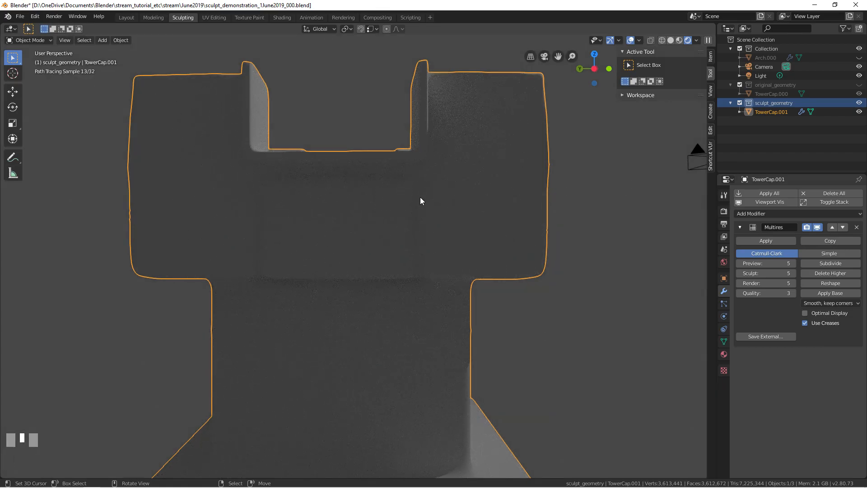
pyautogui.press('z')
pyautogui.click(365, 216)
pyautogui.moveTo(364, 216)
pyautogui.mouseDown(button='middle')
pyautogui.moveTo(338, 226)
pyautogui.moveTo(344, 219)
pyautogui.mouseUp(button='middle')
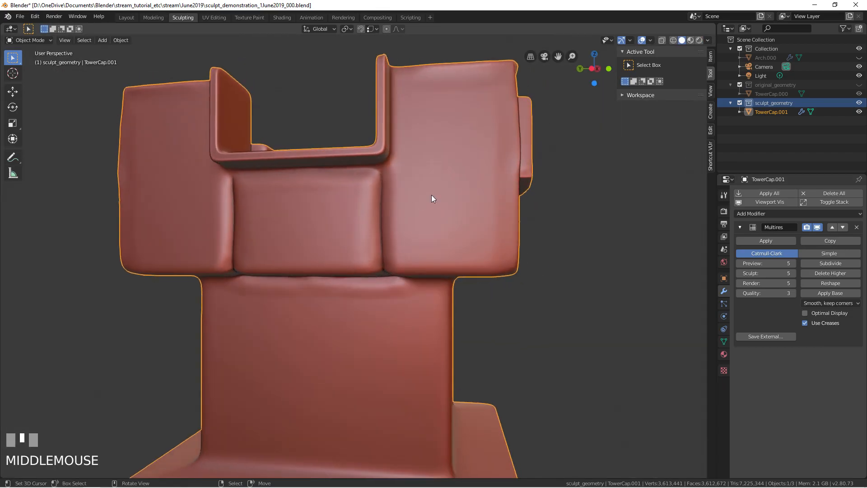
# Change the viewport's MatCap from the red clay material to a light grey one.
pyautogui.moveTo(437, 209)
pyautogui.mouseDown(button='middle')
pyautogui.moveTo(461, 145)
pyautogui.moveTo(456, 171)
pyautogui.moveTo(582, 136)
pyautogui.mouseUp(button='middle')
pyautogui.click(709, 40)
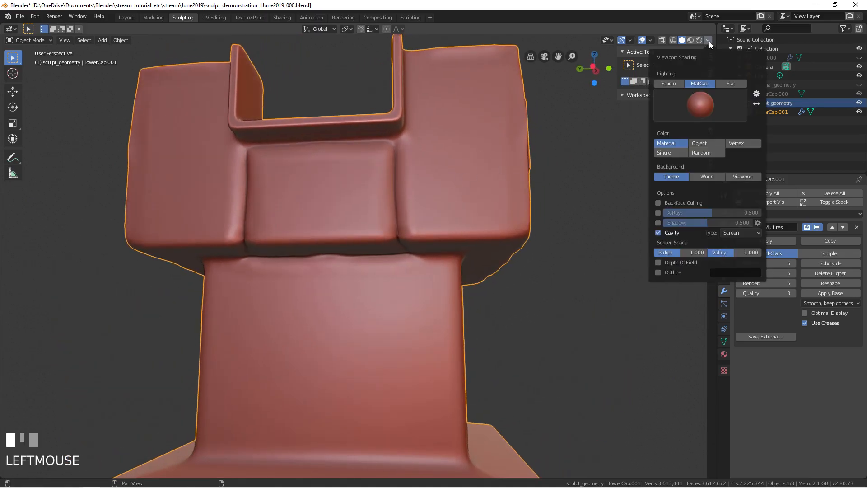
pyautogui.click(689, 115)
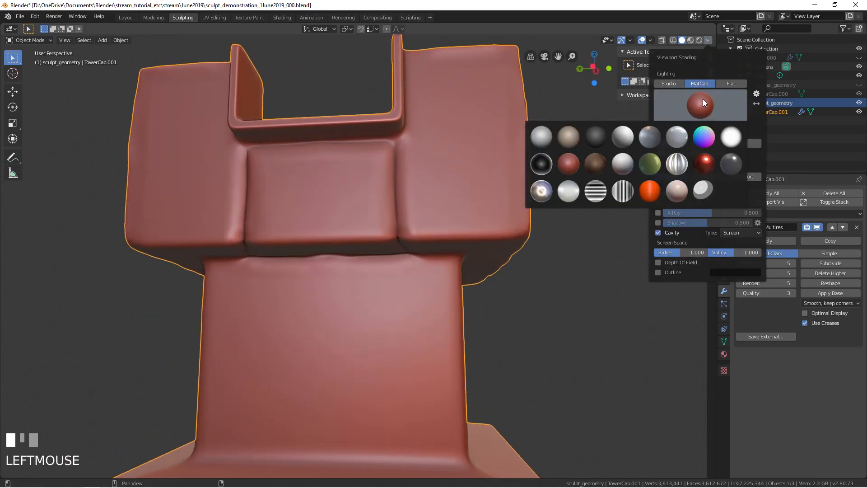
pyautogui.click(629, 138)
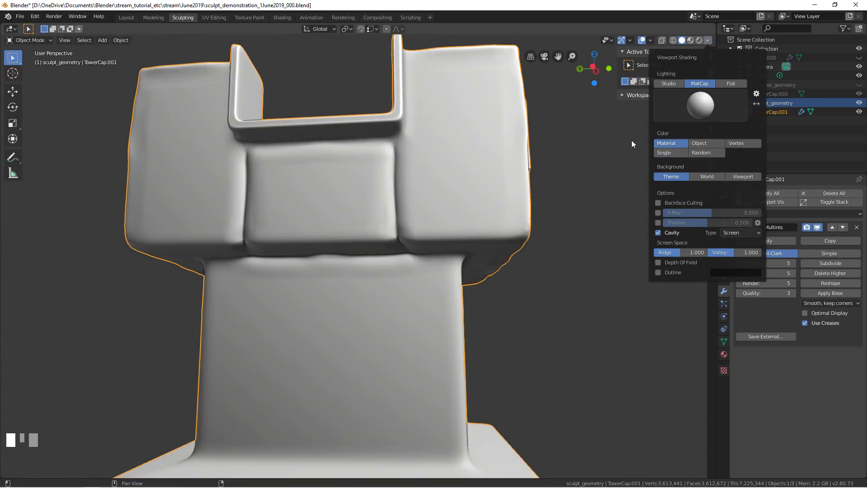
# Examine the grooves beside the cap's middle panel and try Multires sculpt level 4.
pyautogui.moveTo(433, 217); pyautogui.dragTo(376, 223, button='middle')
pyautogui.rightClick(375, 223)
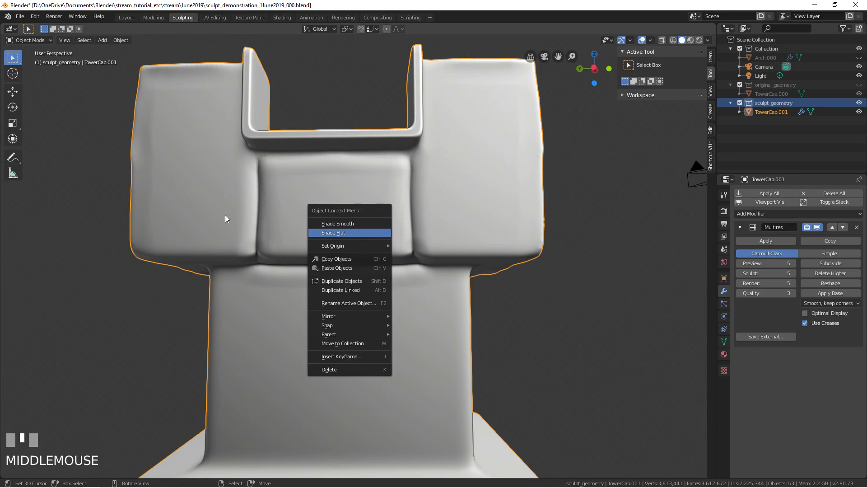
pyautogui.moveTo(225, 215); pyautogui.dragTo(411, 222, button='middle')
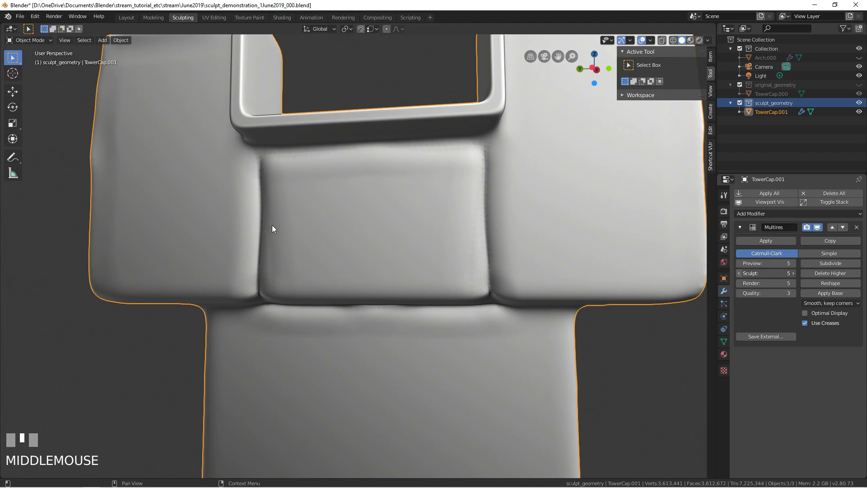
pyautogui.moveTo(251, 242); pyautogui.dragTo(523, 248, button='middle')
pyautogui.click(739, 273)
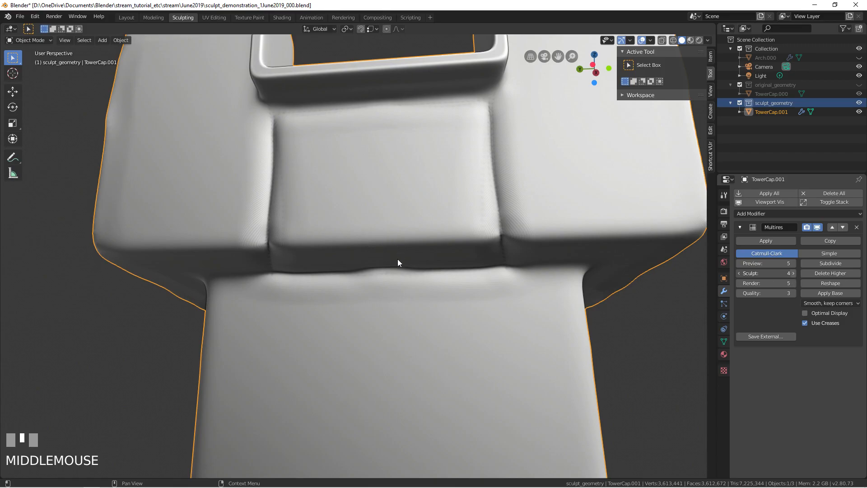
# Return the tower cap to Sculpt Mode and set the Blob brush radius to 101 px.
pyautogui.moveTo(364, 221); pyautogui.dragTo(354, 239, button='middle')
pyautogui.press('Tab')
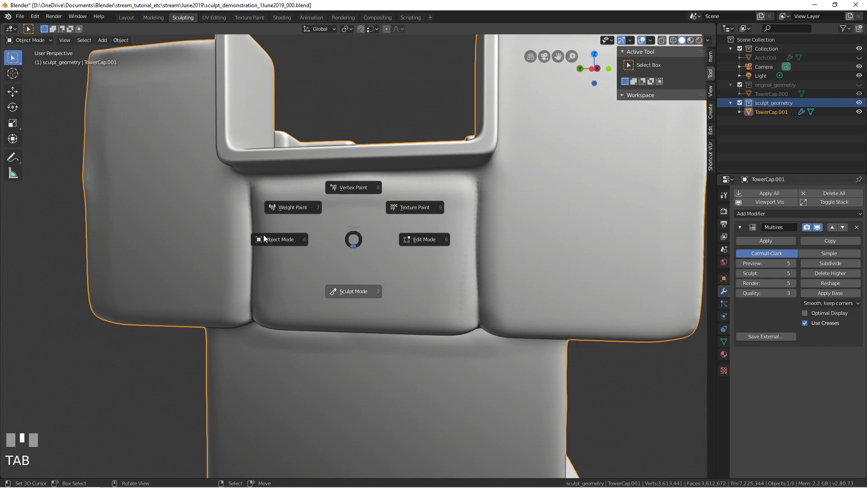
pyautogui.press('f')
pyautogui.click(308, 242)
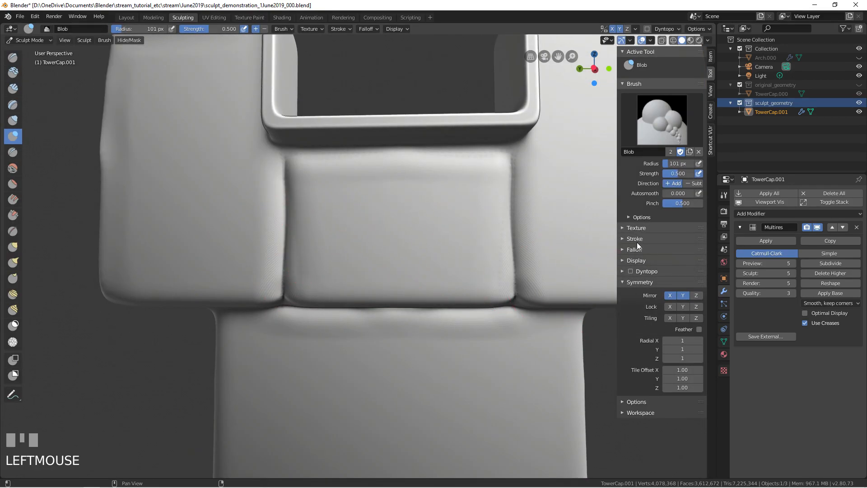
# Duplicate the Blob brush and rename the copy Blob_clouds.
pyautogui.click(640, 230)
pyautogui.click(659, 285)
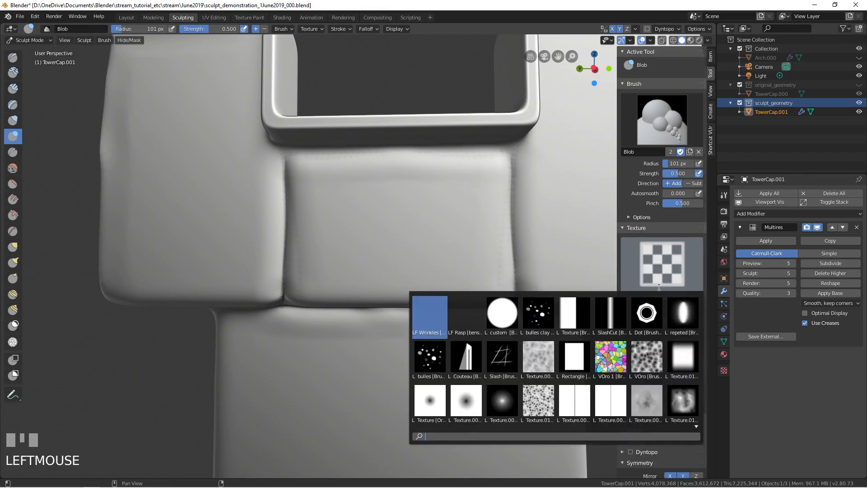
pyautogui.click(668, 154)
pyautogui.click(657, 153)
pyautogui.write('bL')
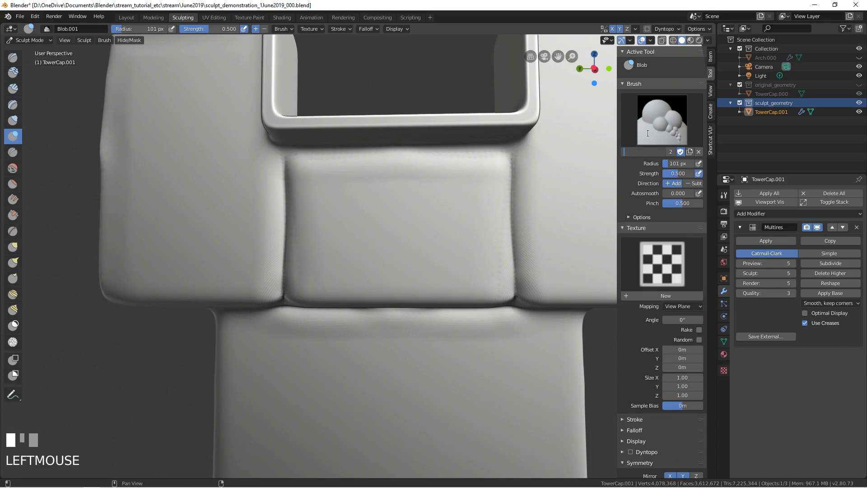
pyautogui.write('Blob_clouds')
pyautogui.press('Return')
# Add a new texture to the Blob_clouds brush and set its type to Clouds.
pyautogui.click(648, 133)
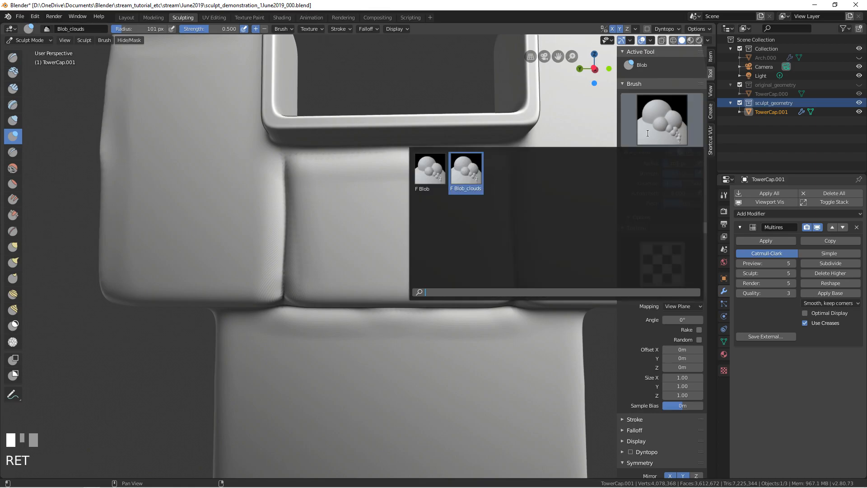
pyautogui.click(645, 277)
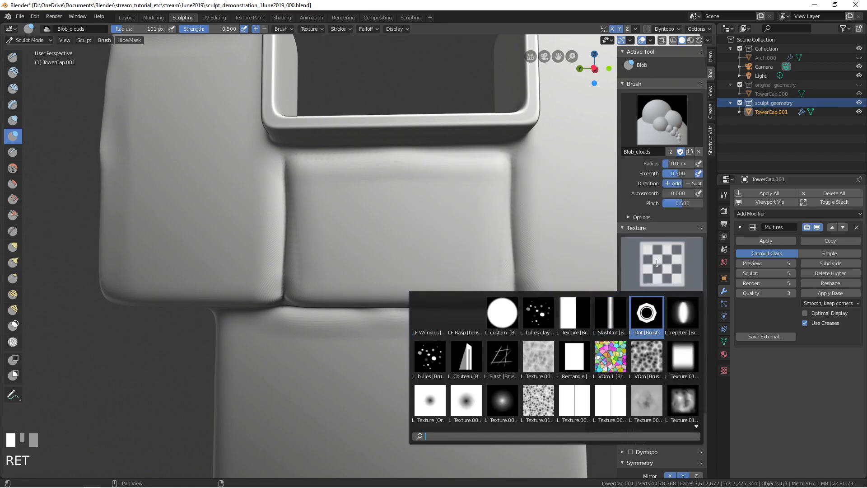
pyautogui.click(645, 259)
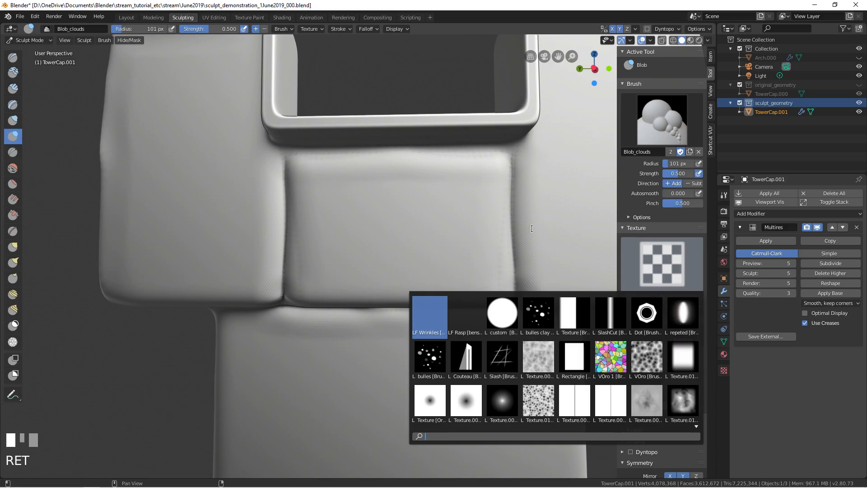
pyautogui.click(627, 297)
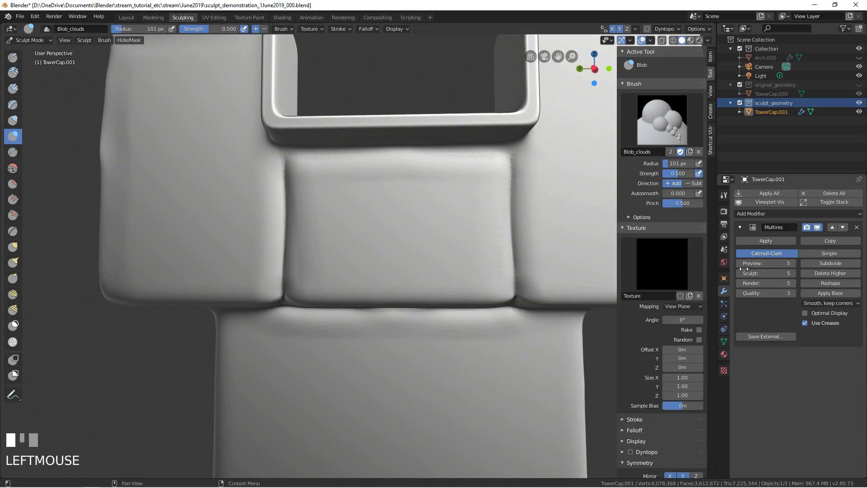
pyautogui.click(724, 369)
pyautogui.click(784, 221)
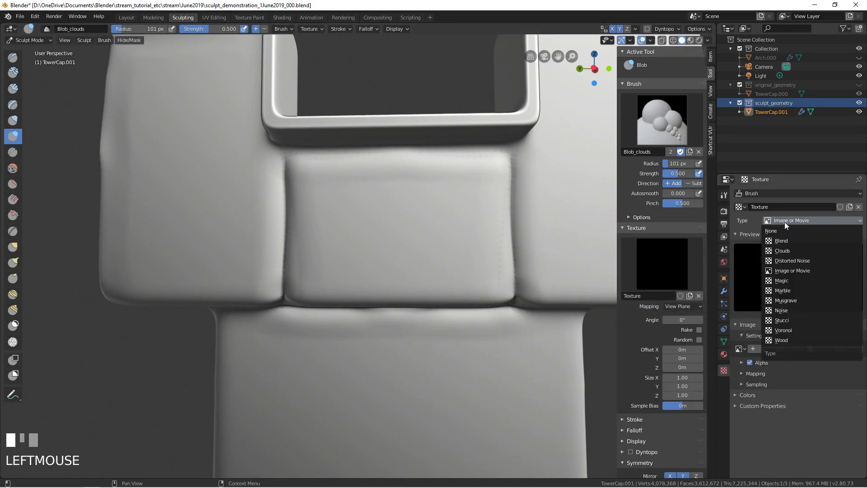
pyautogui.click(796, 250)
# Rename the brush's new texture to Clouds.000.
pyautogui.click(766, 206)
pyautogui.write('Clouds.')
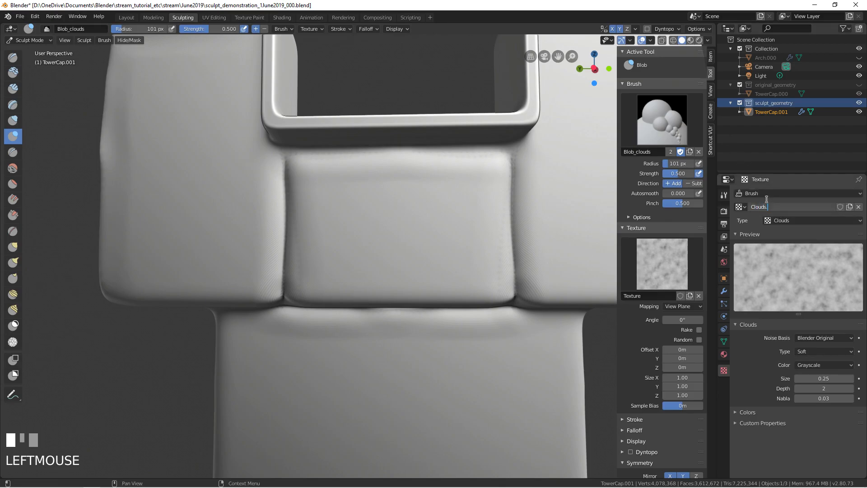
pyautogui.write('000')
pyautogui.press('Return')
# Set the Clouds.000 texture's noise size to 0.55 and its depth to 4.
pyautogui.click(822, 400)
pyautogui.click(819, 391)
pyautogui.moveTo(823, 379); pyautogui.dragTo(827, 379)
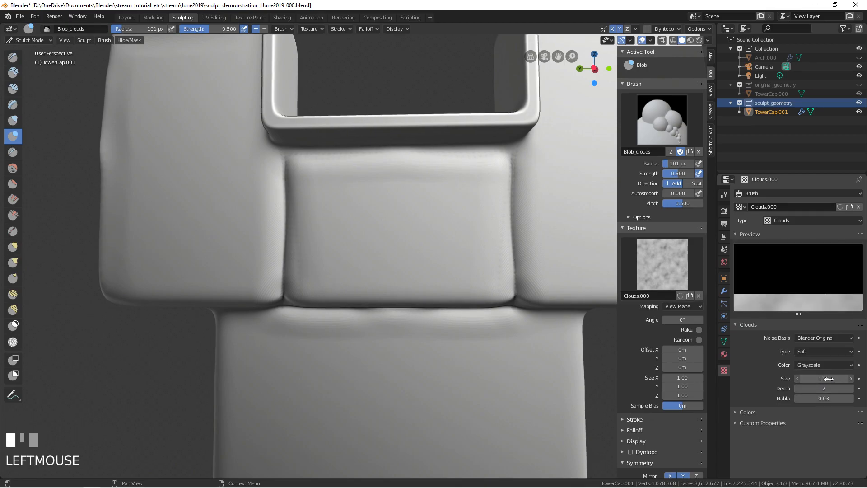
pyautogui.click(824, 388)
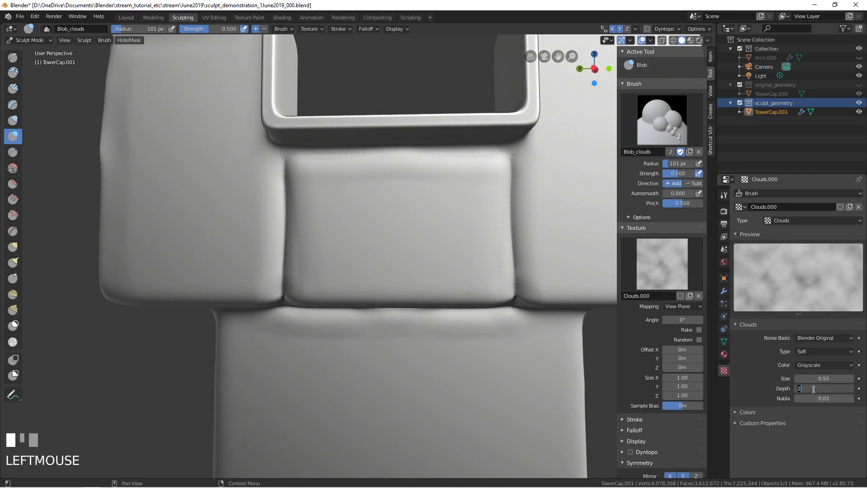
pyautogui.write('4')
pyautogui.press('Return')
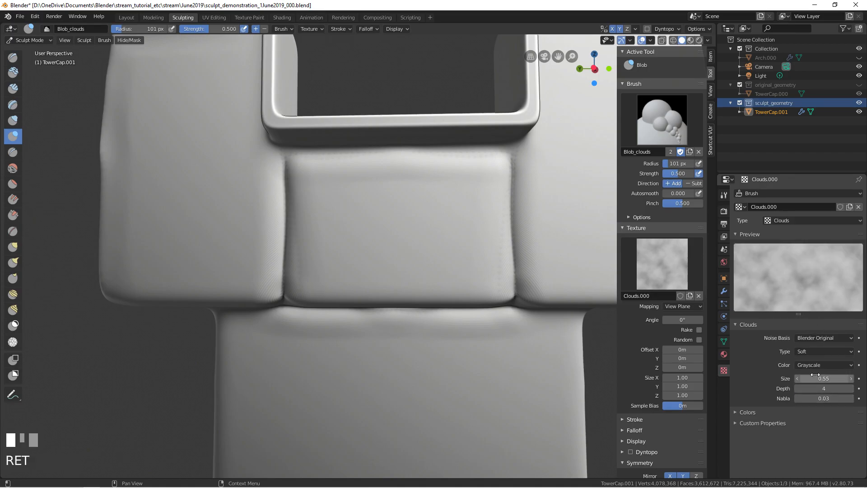
# Try the Voronoi Crackle noise basis for Clouds.000 and settle on Voronoi F1.
pyautogui.click(812, 352)
pyautogui.click(818, 337)
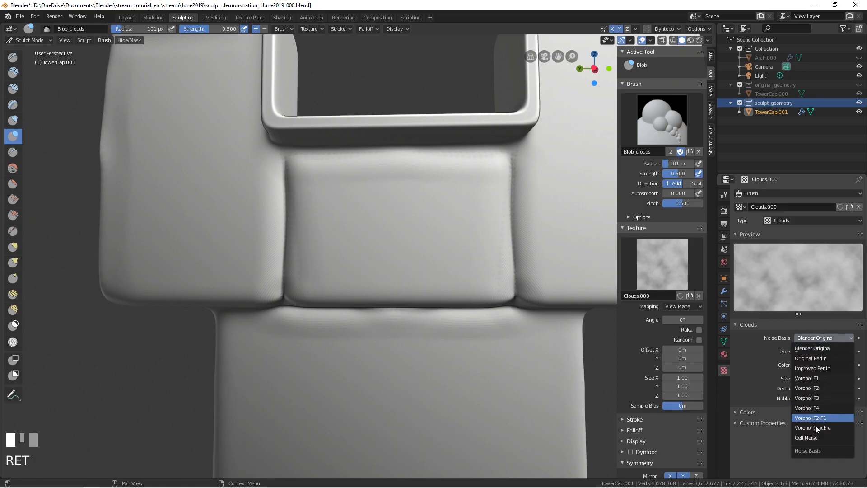
pyautogui.click(816, 426)
pyautogui.click(821, 342)
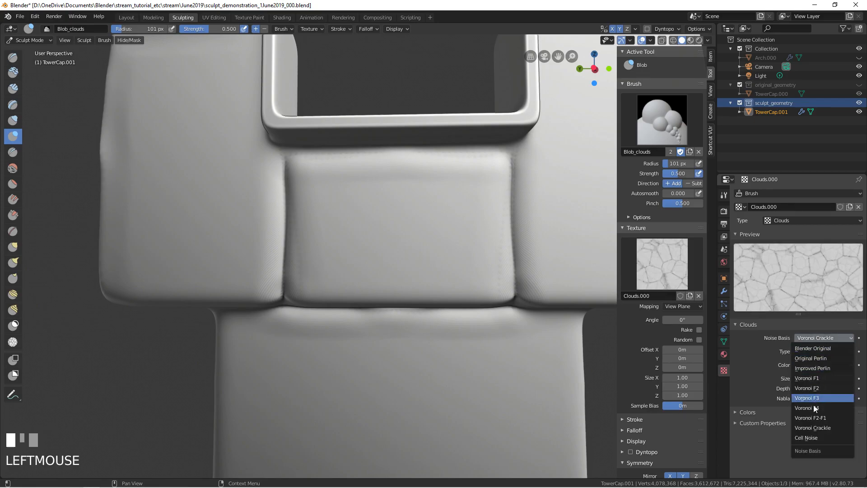
pyautogui.click(821, 378)
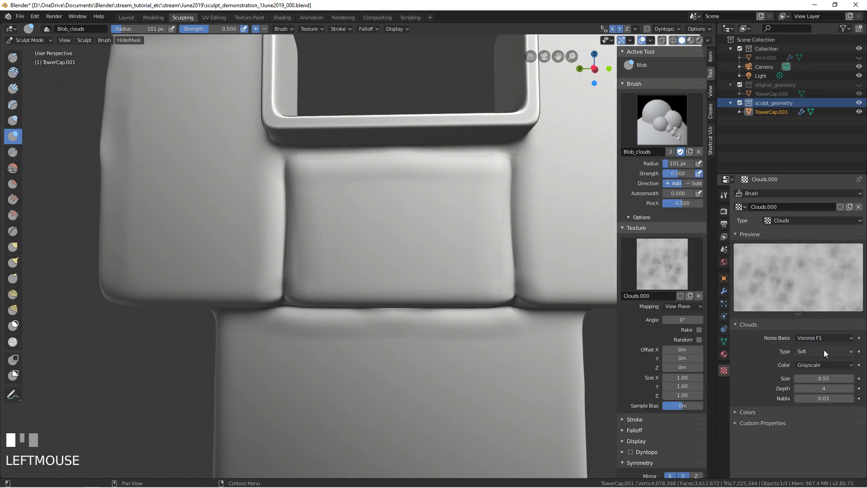
# Test Blob_clouds strokes on the cap's middle panel at 101 px and 190 px radius, undoing each one.
pyautogui.moveTo(341, 233)
pyautogui.mouseDown()
pyautogui.moveTo(403, 227)
pyautogui.moveTo(355, 228)
pyautogui.mouseUp()
pyautogui.keyDown('ctrl'); pyautogui.moveTo(355, 228); pyautogui.dragTo(367, 207, button='middle'); pyautogui.keyUp('ctrl')
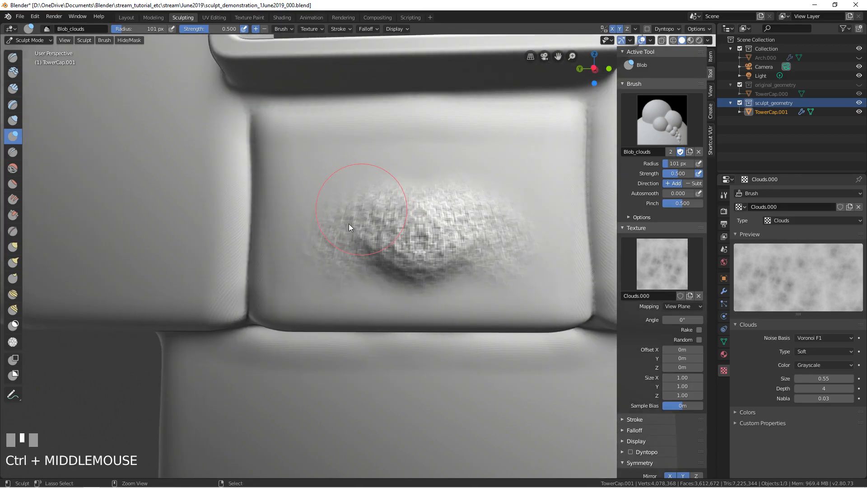
pyautogui.hotkey('ctrl', 'z')
pyautogui.press('f')
pyautogui.click(329, 235)
pyautogui.moveTo(329, 235)
pyautogui.mouseDown()
pyautogui.moveTo(360, 169)
pyautogui.moveTo(374, 178)
pyautogui.mouseUp()
pyautogui.hotkey('ctrl', 'z')
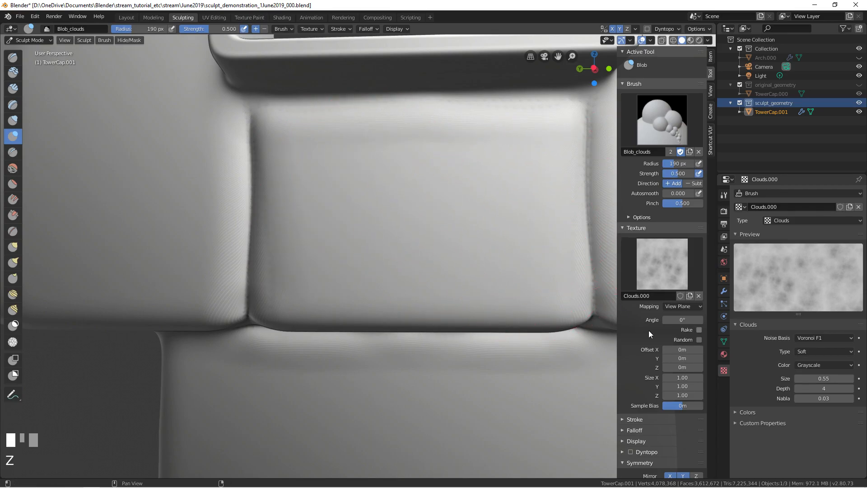
# Set the brush texture mapping to 3D, try a stroke across the middle panel and undo it.
pyautogui.scroll(-2, 647, 330)
pyautogui.click(678, 273)
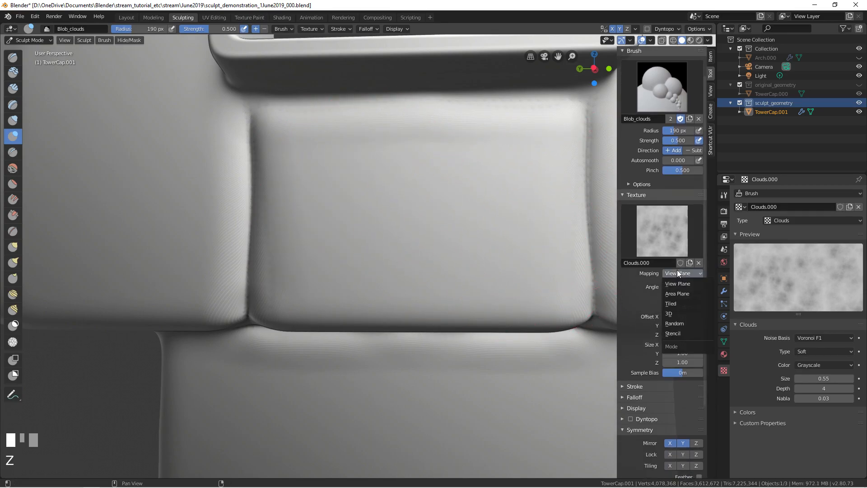
pyautogui.click(675, 314)
pyautogui.moveTo(306, 207)
pyautogui.mouseDown()
pyautogui.moveTo(334, 168)
pyautogui.moveTo(410, 214)
pyautogui.moveTo(335, 275)
pyautogui.moveTo(453, 283)
pyautogui.mouseUp()
pyautogui.hotkey('ctrl', 'z')
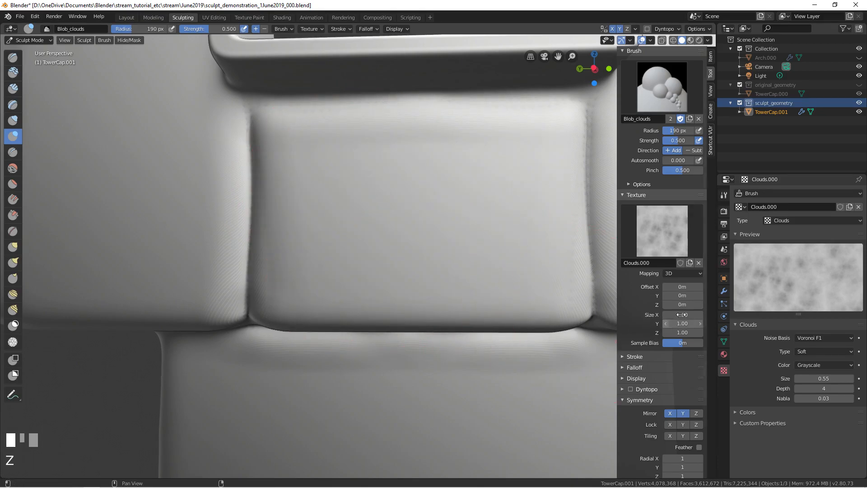
# Set Blob_clouds to 0.200 autosmooth and 121 px radius, then try a stroke on the middle panel and undo it.
pyautogui.click(687, 275)
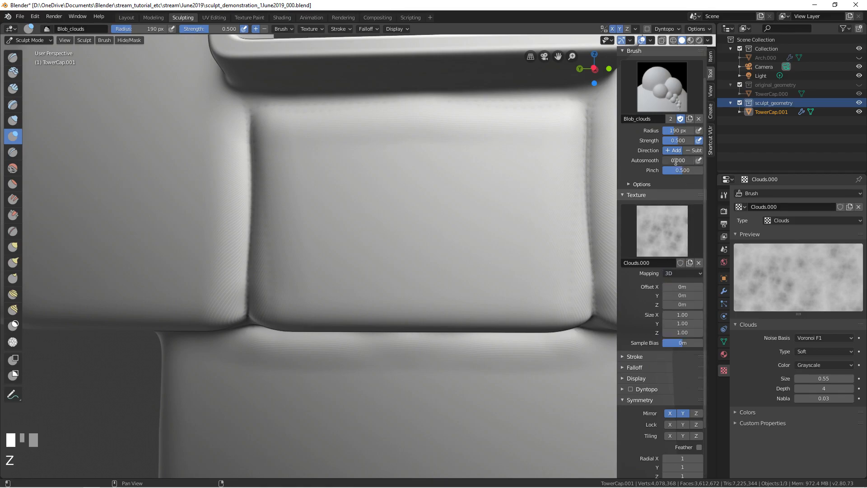
pyautogui.press('f')
pyautogui.click(347, 199)
pyautogui.moveTo(329, 199)
pyautogui.mouseDown()
pyautogui.moveTo(364, 159)
pyautogui.moveTo(382, 199)
pyautogui.moveTo(353, 257)
pyautogui.moveTo(364, 252)
pyautogui.mouseUp()
pyautogui.hotkey('ctrl', 'z')
# Lower the Multires sculpt level to 4, try a Blob_clouds stroke on the middle panel and undo it.
pyautogui.click(724, 290)
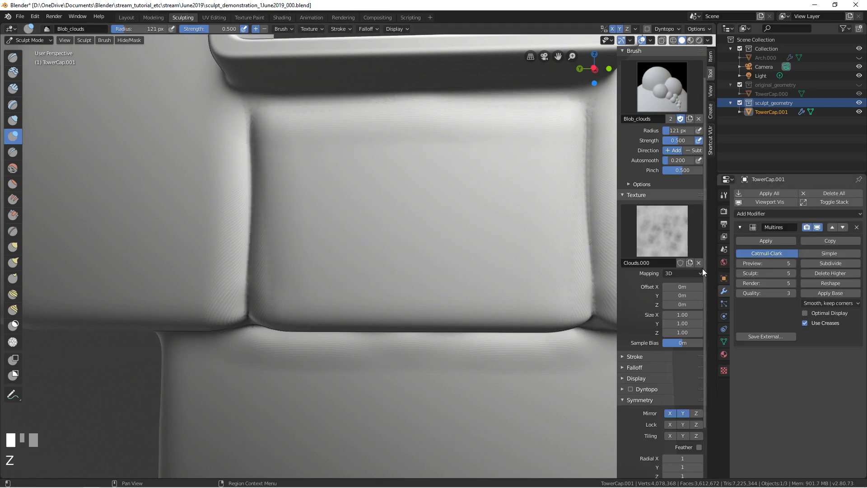
pyautogui.keyDown('ctrl'); pyautogui.moveTo(473, 196); pyautogui.dragTo(406, 251, button='middle'); pyautogui.keyUp('ctrl')
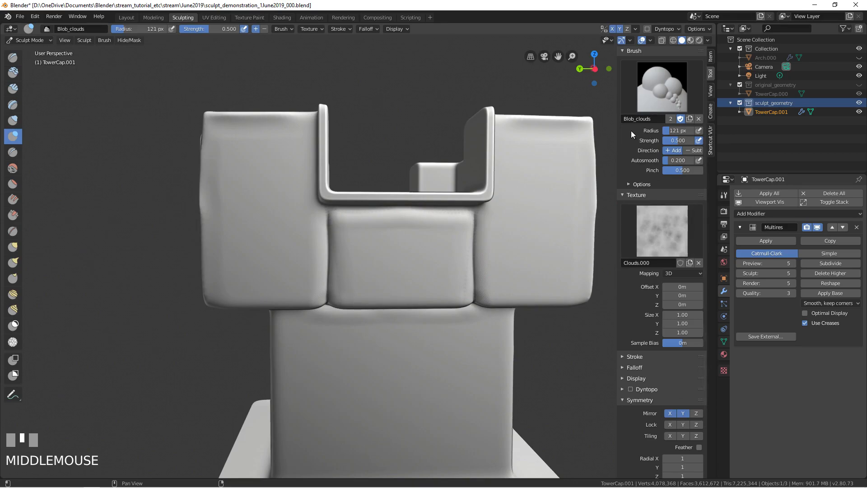
pyautogui.click(739, 273)
pyautogui.moveTo(373, 237)
pyautogui.mouseDown(button='middle')
pyautogui.moveTo(377, 250)
pyautogui.moveTo(364, 213)
pyautogui.mouseUp(button='middle')
pyautogui.moveTo(364, 213)
pyautogui.mouseDown()
pyautogui.moveTo(378, 240)
pyautogui.moveTo(337, 269)
pyautogui.mouseUp()
pyautogui.hotkey('ctrl', 'z')
# Build up uneven cloud-textured relief across the cap's middle panel with mirrored Blob_clouds strokes, adjusting the brush radius between them.
pyautogui.moveTo(349, 234); pyautogui.dragTo(358, 208, button='middle')
pyautogui.moveTo(371, 226)
pyautogui.mouseDown()
pyautogui.moveTo(369, 188)
pyautogui.moveTo(456, 191)
pyautogui.moveTo(397, 246)
pyautogui.moveTo(375, 232)
pyautogui.moveTo(397, 294)
pyautogui.moveTo(457, 265)
pyautogui.moveTo(436, 245)
pyautogui.mouseUp()
pyautogui.moveTo(435, 246); pyautogui.dragTo(377, 261, button='middle')
pyautogui.moveTo(377, 260)
pyautogui.mouseDown()
pyautogui.moveTo(379, 288)
pyautogui.moveTo(470, 286)
pyautogui.moveTo(429, 240)
pyautogui.moveTo(411, 265)
pyautogui.moveTo(440, 183)
pyautogui.moveTo(408, 192)
pyautogui.moveTo(419, 270)
pyautogui.moveTo(414, 255)
pyautogui.moveTo(427, 234)
pyautogui.mouseUp()
pyautogui.press('f')
pyautogui.click(446, 231)
pyautogui.moveTo(426, 234); pyautogui.dragTo(392, 215, button='middle')
pyautogui.moveTo(392, 215)
pyautogui.mouseDown()
pyautogui.moveTo(429, 193)
pyautogui.moveTo(416, 272)
pyautogui.moveTo(362, 221)
pyautogui.mouseUp()
pyautogui.moveTo(361, 221)
pyautogui.mouseDown(button='middle')
pyautogui.moveTo(338, 231)
pyautogui.moveTo(306, 275)
pyautogui.moveTo(386, 233)
pyautogui.moveTo(375, 203)
pyautogui.mouseUp(button='middle')
# Sharpen the middle panel's lower edge with inverted Crease strokes, bringing the brush radius down to 35 px.
pyautogui.press('f')
pyautogui.click(341, 204)
pyautogui.moveTo(321, 213)
pyautogui.keyDown('ctrl'); pyautogui.mouseDown(button='middle')
pyautogui.moveTo(327, 190)
pyautogui.moveTo(313, 212)
pyautogui.moveTo(266, 232)
pyautogui.mouseUp(button='middle'); pyautogui.keyUp('ctrl')
pyautogui.hotkey('shift', 'c')
pyautogui.press('f')
pyautogui.click(293, 221)
pyautogui.moveTo(248, 230)
pyautogui.keyDown('ctrl'); pyautogui.mouseDown()
pyautogui.moveTo(240, 230)
pyautogui.moveTo(430, 228)
pyautogui.mouseUp(); pyautogui.keyUp('ctrl')
pyautogui.moveTo(430, 229)
pyautogui.mouseDown(button='middle')
pyautogui.moveTo(273, 236)
pyautogui.moveTo(265, 178)
pyautogui.mouseUp(button='middle')
pyautogui.moveTo(270, 176)
pyautogui.keyDown('ctrl'); pyautogui.mouseDown()
pyautogui.moveTo(383, 161)
pyautogui.moveTo(318, 166)
pyautogui.mouseUp(); pyautogui.keyUp('ctrl')
pyautogui.press('f')
pyautogui.click(310, 162)
pyautogui.moveTo(251, 156)
pyautogui.keyDown('ctrl'); pyautogui.mouseDown()
pyautogui.moveTo(340, 151)
pyautogui.moveTo(270, 155)
pyautogui.moveTo(327, 155)
pyautogui.mouseUp(); pyautogui.keyUp('ctrl')
# Switch to the Orb_Flatten_Edge scrape brush, clear its texture and flatten the middle panel's lower edge at 35 px radius.
pyautogui.press('c')
pyautogui.click(324, 154)
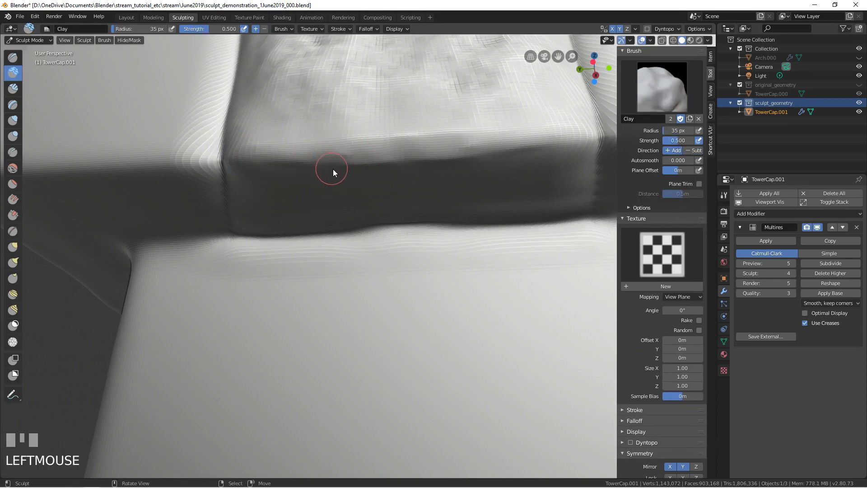
pyautogui.click(14, 199)
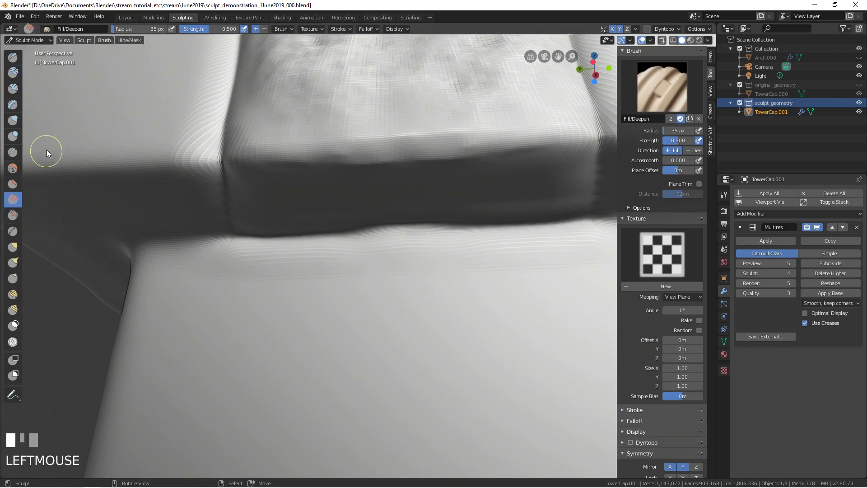
pyautogui.click(20, 214)
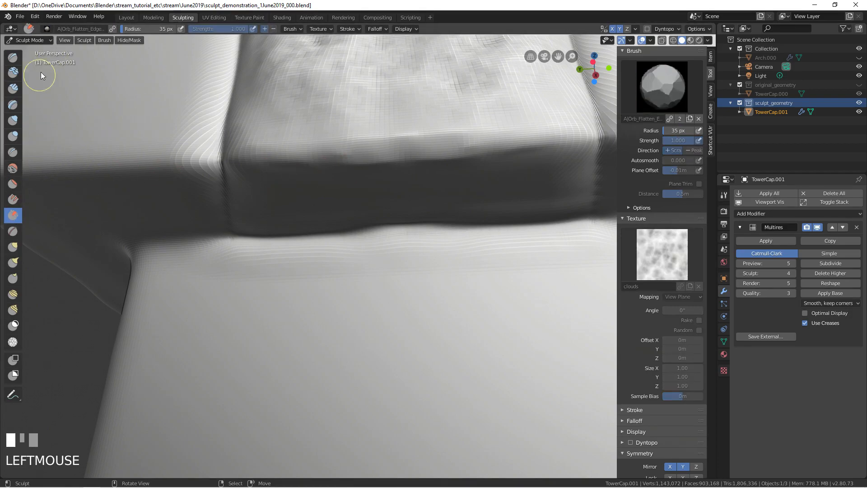
pyautogui.click(48, 30)
pyautogui.click(96, 106)
pyautogui.moveTo(327, 174)
pyautogui.mouseDown()
pyautogui.moveTo(301, 159)
pyautogui.moveTo(411, 151)
pyautogui.moveTo(275, 149)
pyautogui.moveTo(367, 158)
pyautogui.mouseUp()
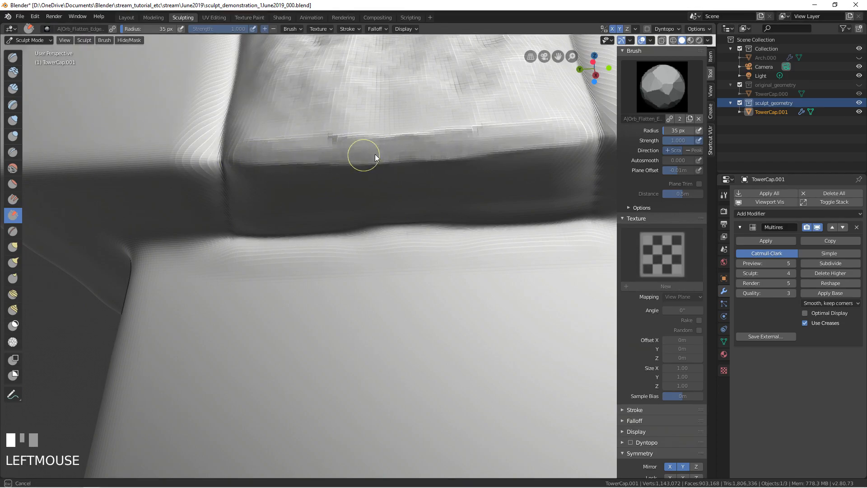
pyautogui.moveTo(341, 163); pyautogui.dragTo(341, 188, button='middle')
# Chip the middle panel's borders with Orb_Flatten_Edge strokes at 85 px radius and undo the last stroke.
pyautogui.press('f')
pyautogui.click(327, 213)
pyautogui.moveTo(319, 211); pyautogui.dragTo(351, 168)
pyautogui.moveTo(352, 169); pyautogui.dragTo(346, 199, button='middle')
pyautogui.moveTo(339, 207)
pyautogui.mouseDown()
pyautogui.moveTo(267, 226)
pyautogui.moveTo(359, 237)
pyautogui.moveTo(378, 279)
pyautogui.moveTo(258, 295)
pyautogui.moveTo(272, 148)
pyautogui.moveTo(356, 123)
pyautogui.moveTo(359, 164)
pyautogui.mouseUp()
pyautogui.moveTo(359, 164); pyautogui.dragTo(356, 214, button='middle')
pyautogui.moveTo(356, 214)
pyautogui.mouseDown()
pyautogui.moveTo(403, 243)
pyautogui.moveTo(341, 233)
pyautogui.moveTo(322, 291)
pyautogui.mouseUp()
pyautogui.moveTo(322, 292); pyautogui.dragTo(398, 290, button='middle')
pyautogui.moveTo(397, 290)
pyautogui.mouseDown()
pyautogui.moveTo(378, 340)
pyautogui.moveTo(345, 242)
pyautogui.moveTo(391, 393)
pyautogui.moveTo(500, 312)
pyautogui.moveTo(489, 335)
pyautogui.moveTo(433, 285)
pyautogui.moveTo(508, 305)
pyautogui.moveTo(408, 329)
pyautogui.moveTo(411, 302)
pyautogui.mouseUp()
pyautogui.moveTo(411, 302)
pyautogui.mouseDown(button='middle')
pyautogui.moveTo(380, 245)
pyautogui.moveTo(424, 218)
pyautogui.moveTo(394, 239)
pyautogui.mouseUp(button='middle')
pyautogui.hotkey('ctrl', 'z')
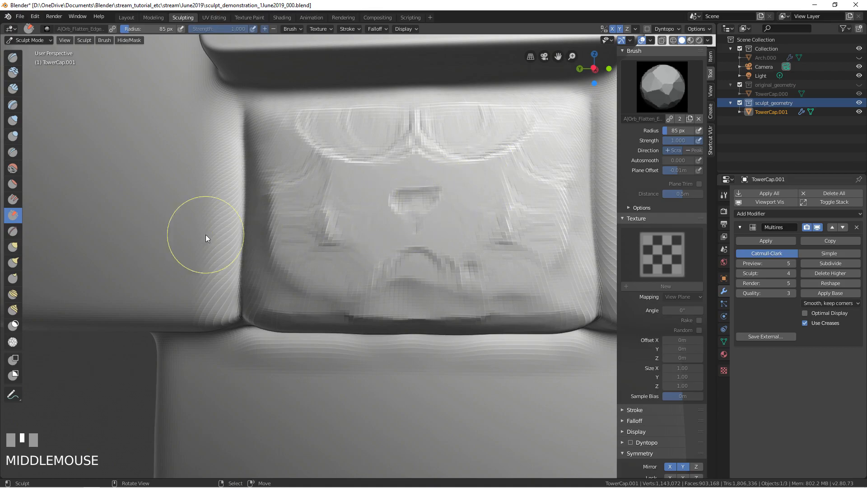
# Duplicate the Flatten/Contrast brush and rename the copy texturize_crackles.
pyautogui.click(13, 182)
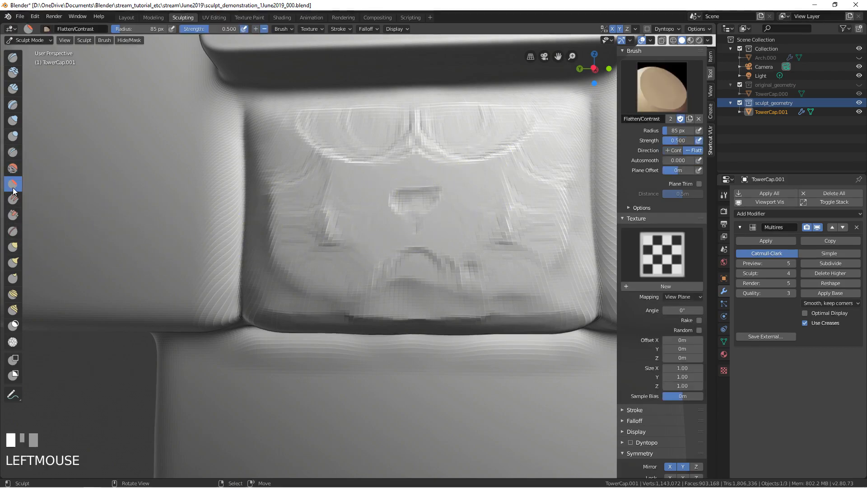
pyautogui.click(45, 28)
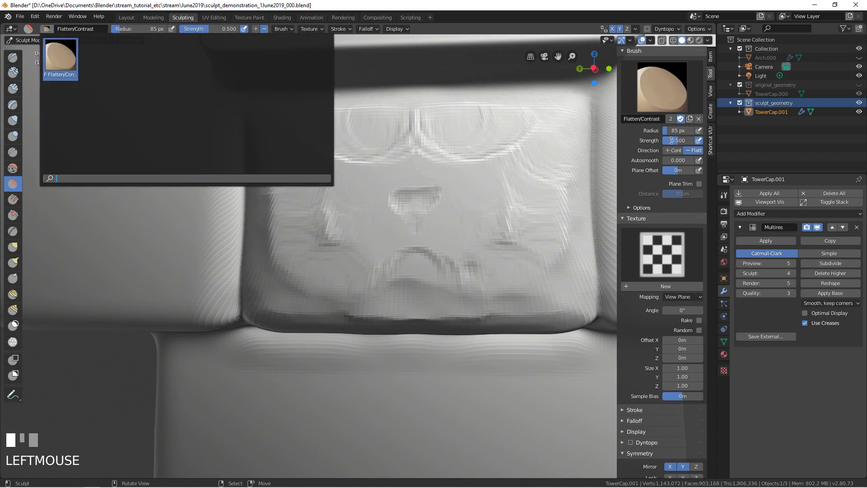
pyautogui.click(631, 116)
pyautogui.write('turize_crackles')
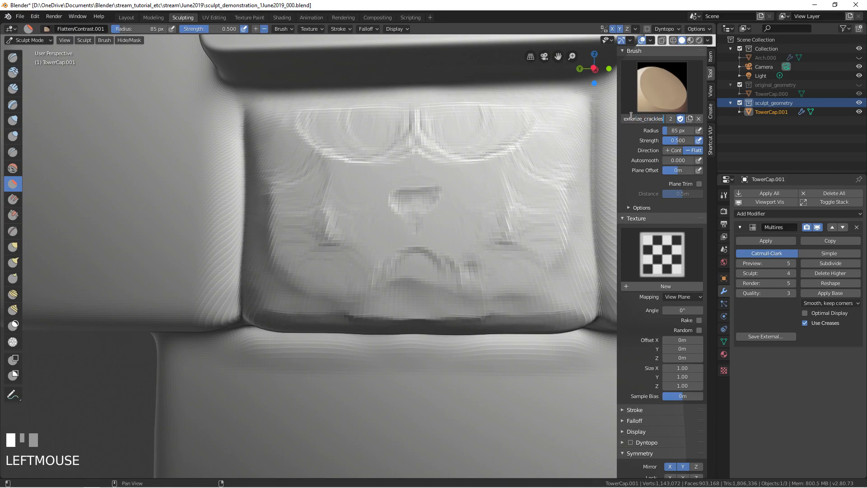
pyautogui.press('Return')
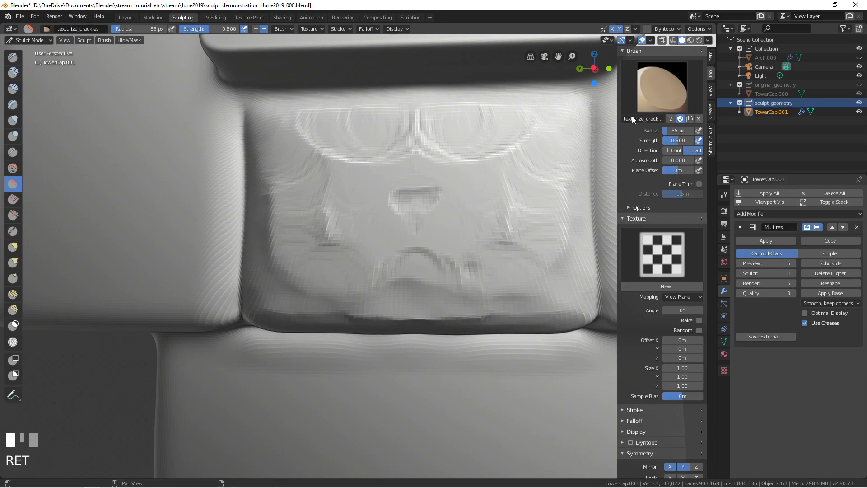
# Add a new texture to the texturize_crackles brush and name it crackle.
pyautogui.click(660, 287)
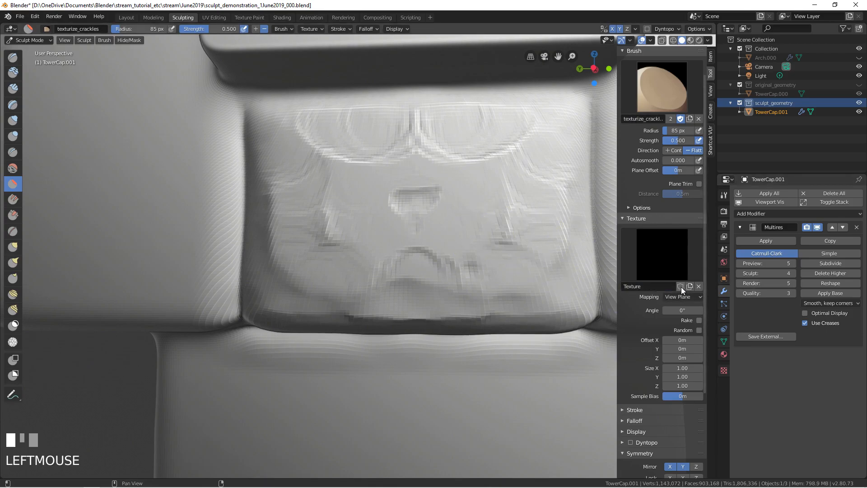
pyautogui.click(724, 370)
pyautogui.doubleClick(769, 208)
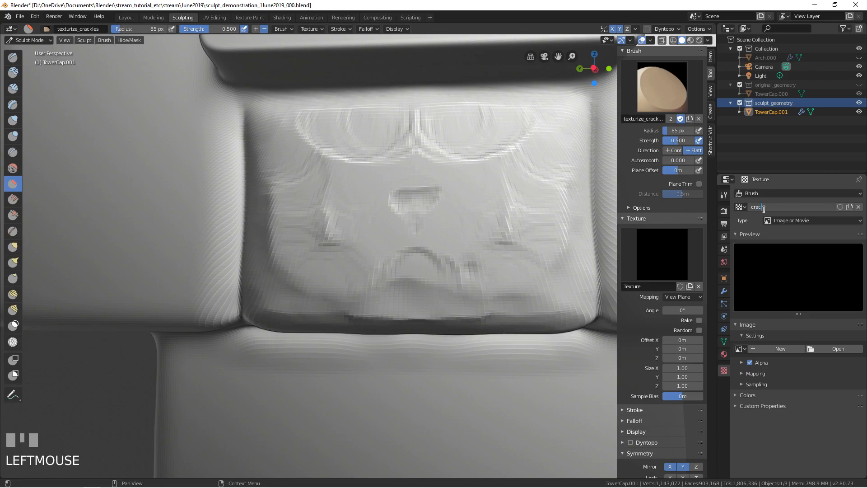
pyautogui.write('crackle')
pyautogui.press('Return')
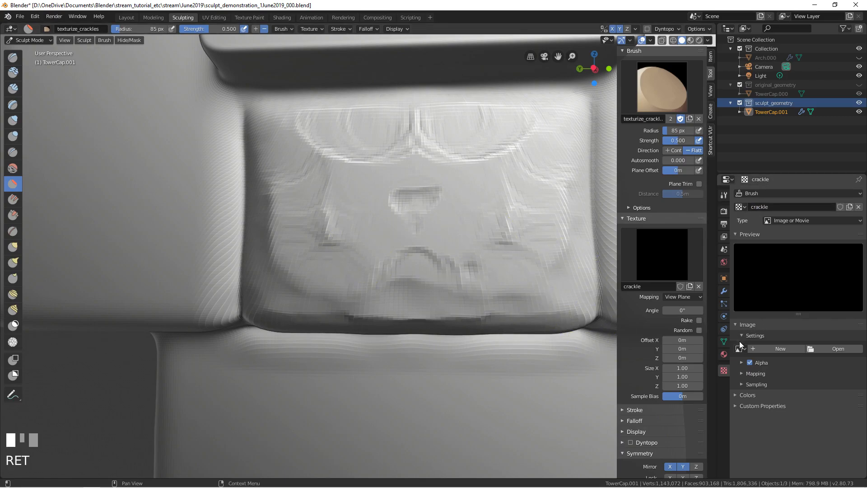
# Set the crackle texture's type to Voronoi, with Distance Squared as the distance metric and Position coloring.
pyautogui.click(775, 220)
pyautogui.click(787, 331)
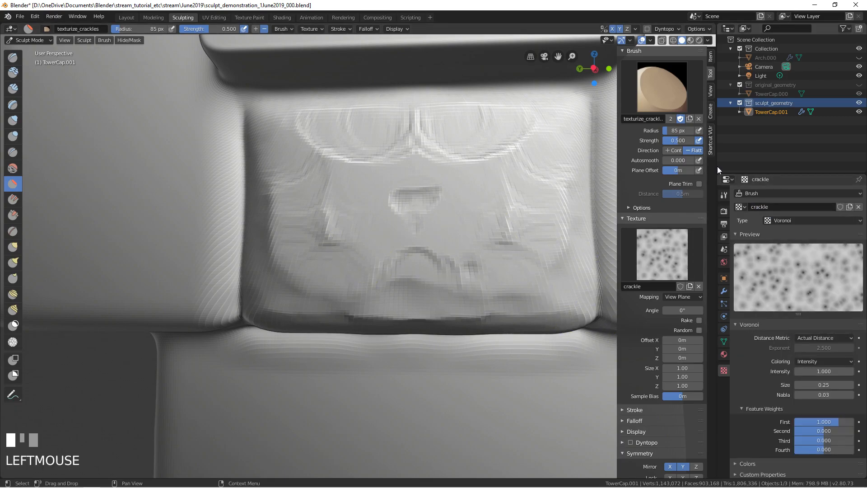
pyautogui.click(816, 337)
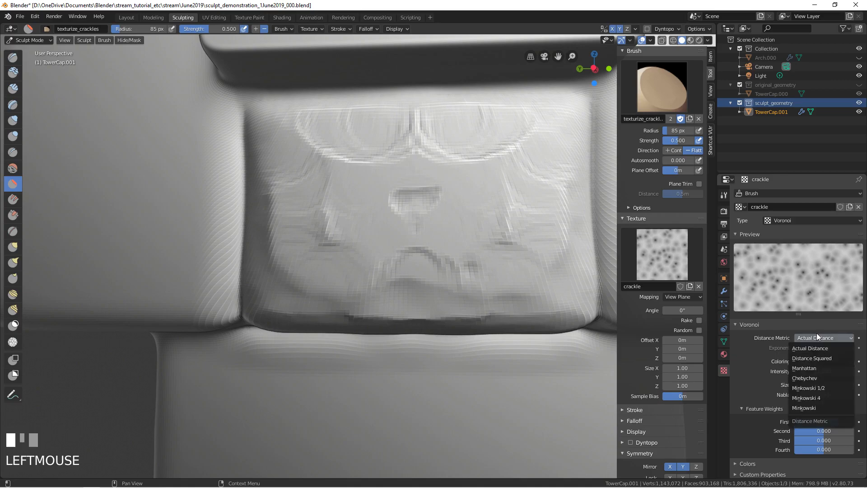
pyautogui.click(816, 359)
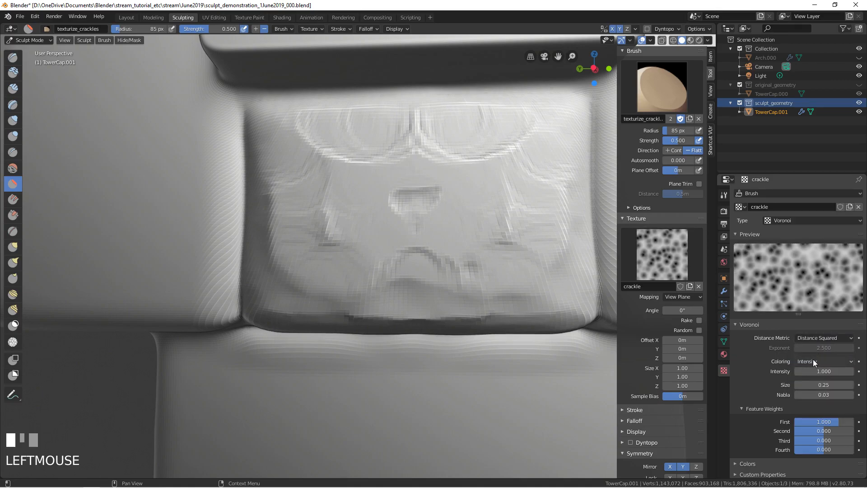
pyautogui.click(813, 361)
pyautogui.click(807, 382)
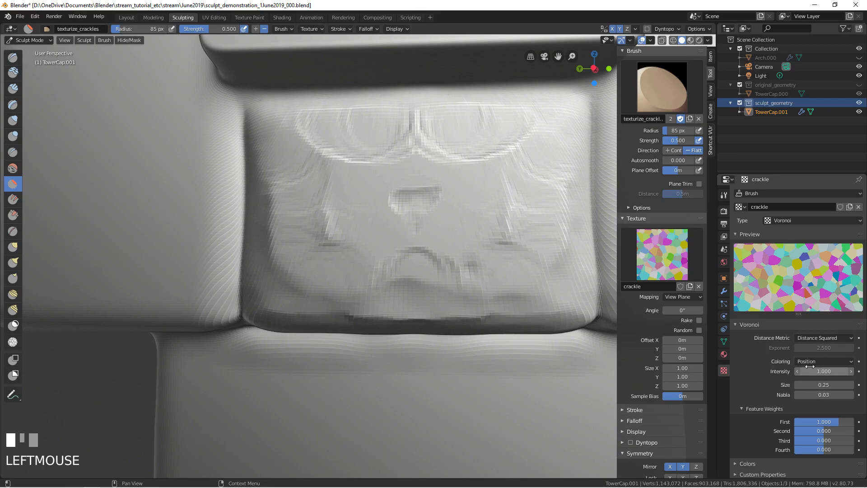
# Try the crackle brush on the middle panel at 136 px radius, with Plane Trim on and off, and undo the strokes.
pyautogui.moveTo(423, 224)
pyautogui.mouseDown()
pyautogui.moveTo(437, 227)
pyautogui.moveTo(419, 243)
pyautogui.moveTo(463, 226)
pyautogui.moveTo(346, 242)
pyautogui.mouseUp()
pyautogui.press('f')
pyautogui.click(446, 245)
pyautogui.hotkey('ctrl', 'z')
pyautogui.hotkey('ctrl', 'z')
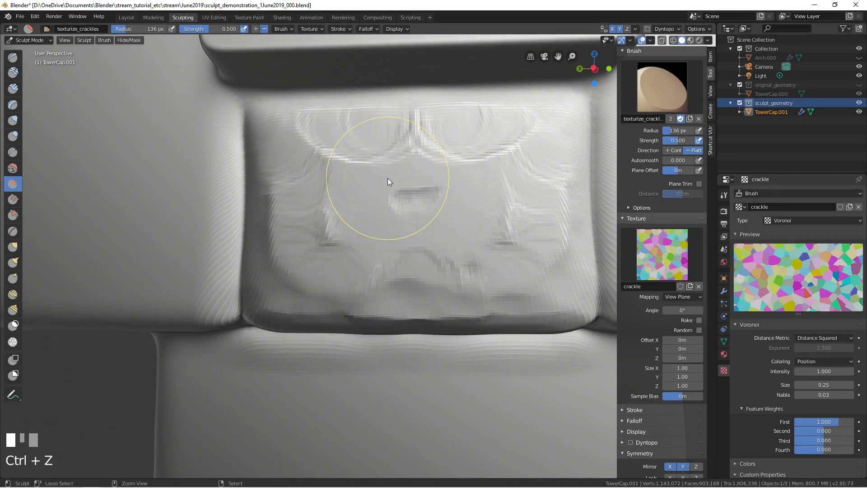
pyautogui.click(698, 184)
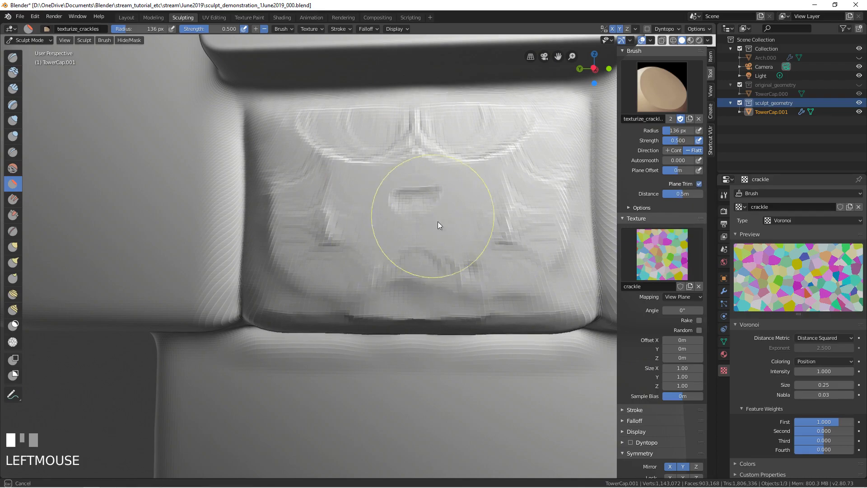
pyautogui.click(699, 184)
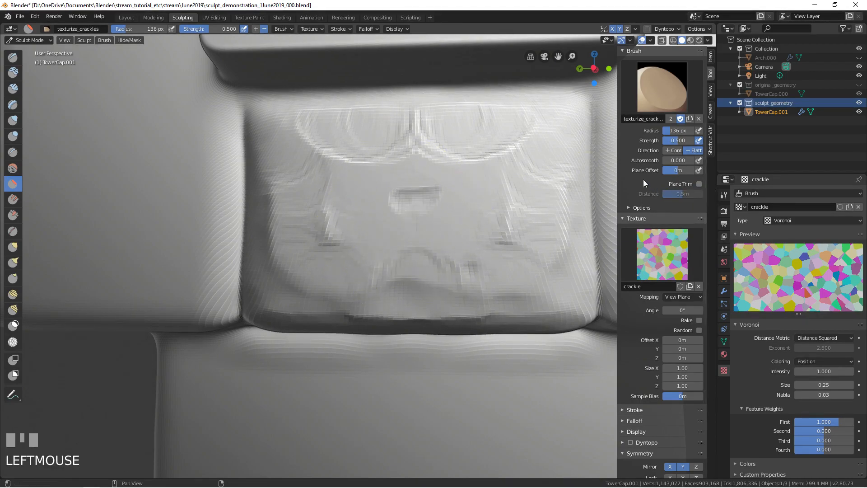
# Set the crackle brush's strength to 1.000, test strokes on the middle panel at up to 328 px radius and undo them.
pyautogui.moveTo(680, 143); pyautogui.dragTo(698, 142)
pyautogui.click(678, 152)
pyautogui.moveTo(429, 206)
pyautogui.mouseDown()
pyautogui.moveTo(397, 202)
pyautogui.moveTo(397, 232)
pyautogui.mouseUp()
pyautogui.hotkey('ctrl', 'z')
pyautogui.moveTo(460, 194)
pyautogui.mouseDown()
pyautogui.moveTo(387, 204)
pyautogui.moveTo(421, 215)
pyautogui.moveTo(388, 213)
pyautogui.mouseUp()
pyautogui.press('f')
pyautogui.click(386, 214)
pyautogui.press('f')
pyautogui.click(503, 257)
pyautogui.hotkey('ctrl', 'z')
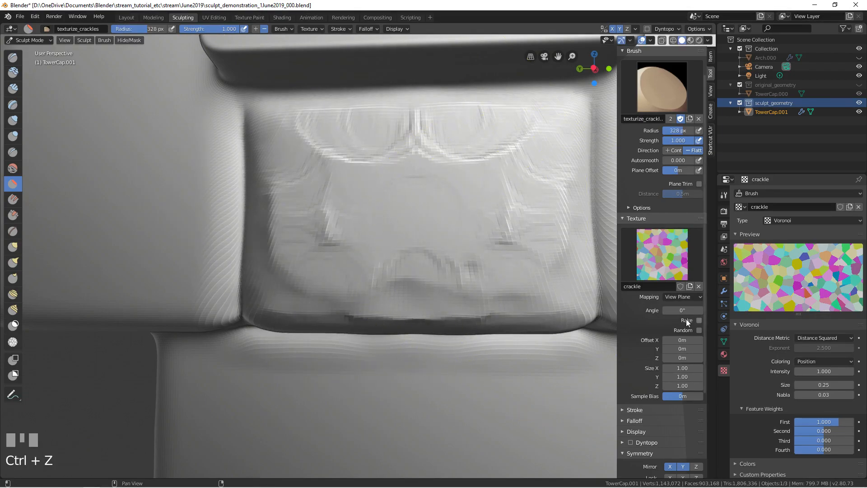
# Set the crackle texture's mapping to 3D and the brush direction to Contrast, with a radius of 96 px.
pyautogui.click(683, 297)
pyautogui.click(678, 338)
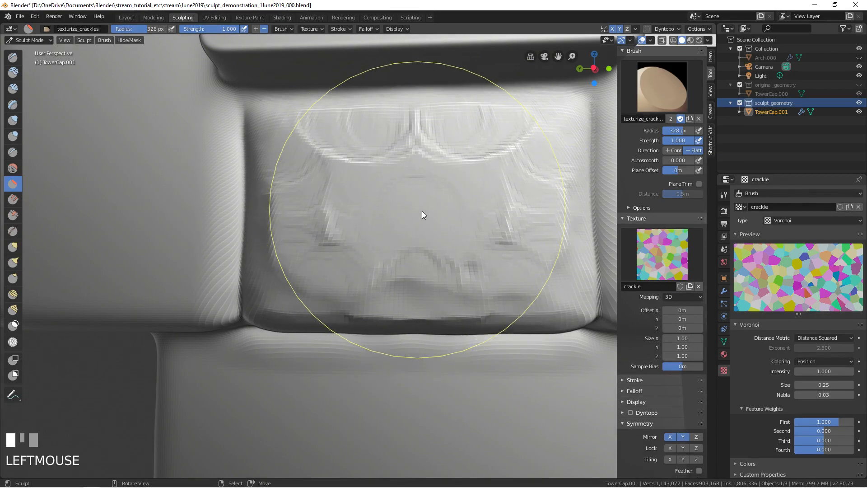
pyautogui.click(673, 150)
pyautogui.press('f')
pyautogui.click(403, 188)
# Brush crackle detail across the middle panel's whole surface.
pyautogui.moveTo(418, 186)
pyautogui.mouseDown()
pyautogui.moveTo(320, 164)
pyautogui.moveTo(345, 230)
pyautogui.moveTo(345, 212)
pyautogui.moveTo(282, 206)
pyautogui.moveTo(290, 182)
pyautogui.mouseUp()
pyautogui.keyDown('ctrl'); pyautogui.moveTo(291, 180); pyautogui.dragTo(299, 211, button='middle'); pyautogui.keyUp('ctrl')
pyautogui.moveTo(300, 211)
pyautogui.mouseDown()
pyautogui.moveTo(394, 320)
pyautogui.moveTo(404, 367)
pyautogui.moveTo(375, 318)
pyautogui.mouseUp()
pyautogui.moveTo(374, 317); pyautogui.dragTo(320, 316, button='middle')
pyautogui.moveTo(321, 316)
pyautogui.mouseDown()
pyautogui.moveTo(300, 329)
pyautogui.moveTo(335, 314)
pyautogui.mouseUp()
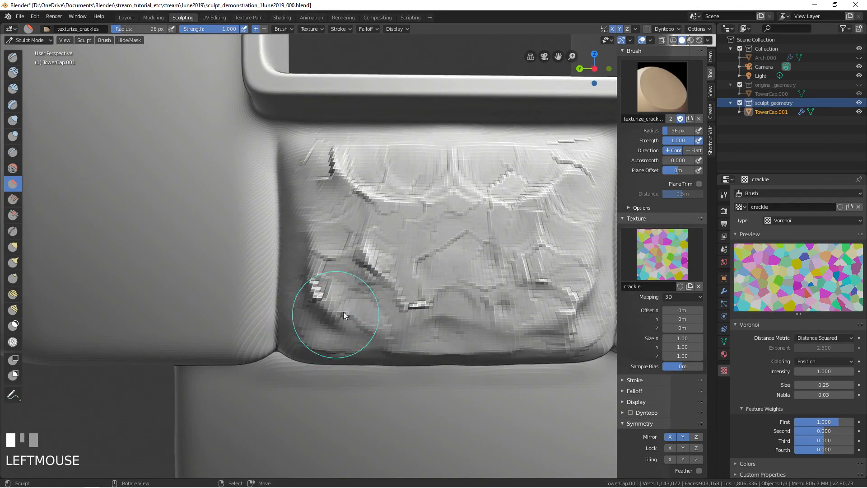
# Subdivide the Multiresolution modifier to level 5, soften the middle panel's cracks and brush crackles over the neighbouring blocks.
pyautogui.click(724, 290)
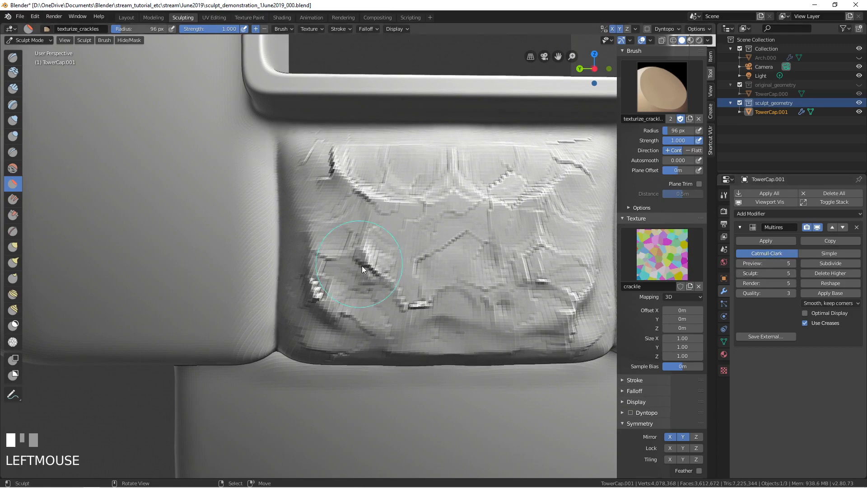
pyautogui.moveTo(359, 264); pyautogui.dragTo(358, 270, button='middle')
pyautogui.moveTo(358, 270)
pyautogui.keyDown('shift'); pyautogui.mouseDown()
pyautogui.moveTo(344, 286)
pyautogui.moveTo(341, 189)
pyautogui.moveTo(377, 230)
pyautogui.moveTo(446, 181)
pyautogui.moveTo(485, 135)
pyautogui.moveTo(443, 172)
pyautogui.moveTo(416, 173)
pyautogui.moveTo(391, 259)
pyautogui.moveTo(454, 270)
pyautogui.moveTo(318, 246)
pyautogui.moveTo(392, 142)
pyautogui.moveTo(325, 180)
pyautogui.mouseUp(); pyautogui.keyUp('shift')
pyautogui.moveTo(325, 180)
pyautogui.keyDown('ctrl'); pyautogui.mouseDown(button='middle')
pyautogui.moveTo(296, 250)
pyautogui.moveTo(308, 244)
pyautogui.moveTo(284, 266)
pyautogui.mouseUp(button='middle'); pyautogui.keyUp('ctrl')
pyautogui.moveTo(285, 267)
pyautogui.mouseDown()
pyautogui.moveTo(276, 210)
pyautogui.moveTo(332, 134)
pyautogui.moveTo(278, 137)
pyautogui.moveTo(342, 298)
pyautogui.moveTo(290, 293)
pyautogui.moveTo(360, 213)
pyautogui.moveTo(325, 226)
pyautogui.mouseUp()
pyautogui.moveTo(325, 225)
pyautogui.mouseDown(button='middle')
pyautogui.moveTo(291, 224)
pyautogui.moveTo(306, 237)
pyautogui.mouseUp(button='middle')
# Deepen the horizontal seam between the upper and lower corner blocks with the Crease brush at 47 px radius.
pyautogui.hotkey('shift', 'c')
pyautogui.press('f')
pyautogui.click(224, 243)
pyautogui.press('f')
pyautogui.click(199, 235)
pyautogui.moveTo(199, 235)
pyautogui.mouseDown()
pyautogui.moveTo(354, 239)
pyautogui.moveTo(269, 231)
pyautogui.mouseUp()
pyautogui.moveTo(250, 238)
pyautogui.keyDown('ctrl'); pyautogui.mouseDown(button='middle')
pyautogui.moveTo(249, 223)
pyautogui.moveTo(186, 231)
pyautogui.mouseUp(button='middle'); pyautogui.keyUp('ctrl')
pyautogui.moveTo(186, 231)
pyautogui.keyDown('ctrl'); pyautogui.mouseDown()
pyautogui.moveTo(327, 231)
pyautogui.moveTo(311, 234)
pyautogui.mouseUp(); pyautogui.keyUp('ctrl')
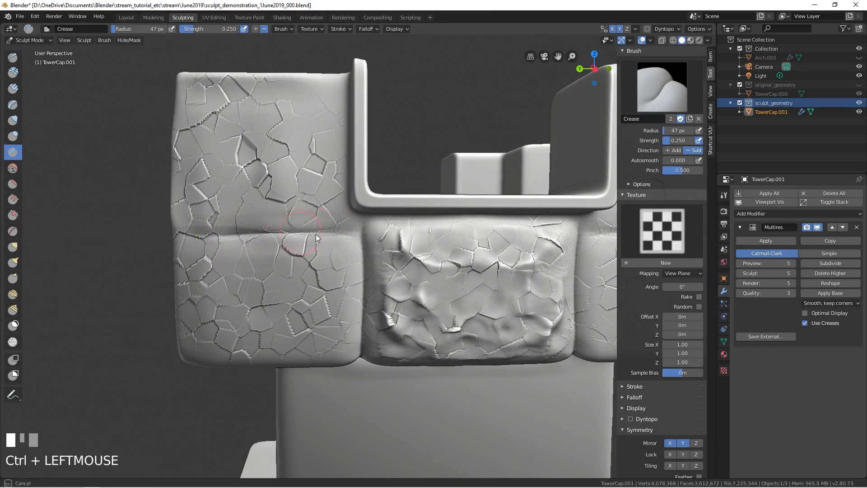
# Smooth the corner blocks' horizontal seam and rework it with further crease strokes.
pyautogui.keyDown('ctrl'); pyautogui.moveTo(177, 249); pyautogui.dragTo(180, 247); pyautogui.keyUp('ctrl')
pyautogui.keyDown('shift'); pyautogui.moveTo(180, 246); pyautogui.dragTo(283, 232); pyautogui.keyUp('shift')
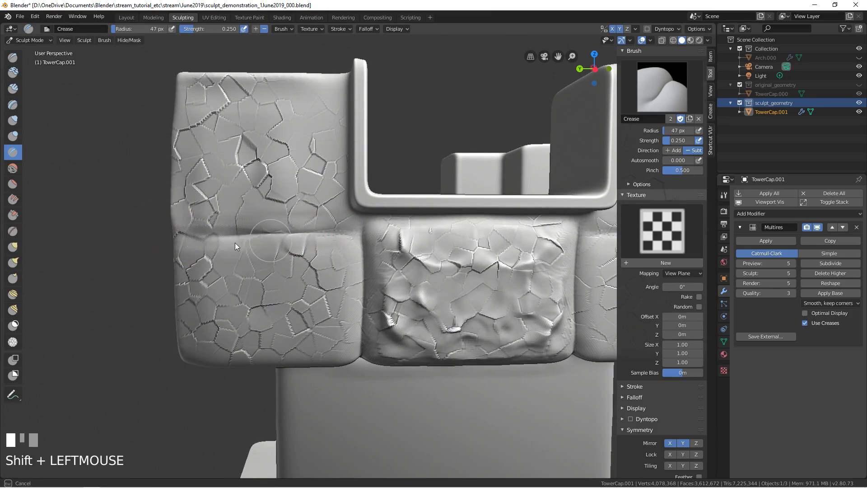
pyautogui.keyDown('ctrl'); pyautogui.moveTo(272, 232); pyautogui.dragTo(124, 232, button='middle'); pyautogui.keyUp('ctrl')
pyautogui.keyDown('ctrl'); pyautogui.moveTo(124, 232); pyautogui.dragTo(326, 230); pyautogui.keyUp('ctrl')
pyautogui.moveTo(143, 210)
pyautogui.keyDown('ctrl'); pyautogui.mouseDown()
pyautogui.moveTo(332, 211)
pyautogui.moveTo(223, 227)
pyautogui.moveTo(316, 220)
pyautogui.mouseUp(); pyautogui.keyUp('ctrl')
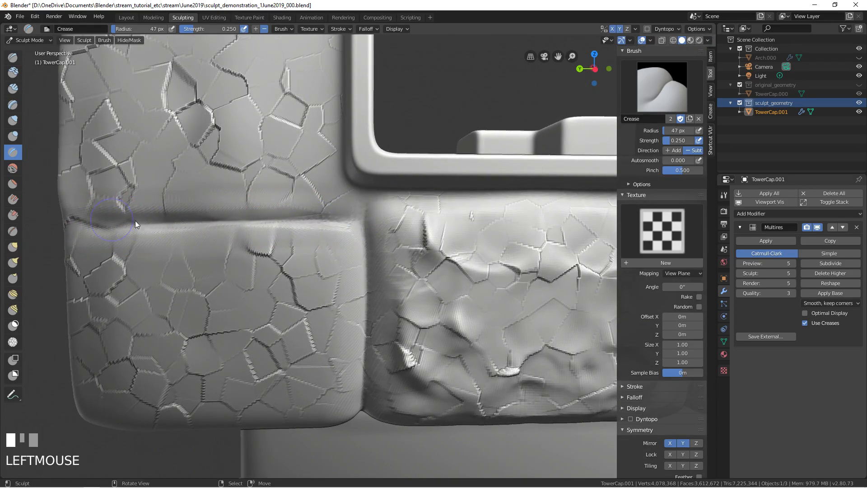
# Crease the horizontal seams and the vertical block seams on the cap's adjoining uncracked side.
pyautogui.moveTo(253, 231)
pyautogui.keyDown('shift'); pyautogui.mouseDown(button='middle')
pyautogui.moveTo(232, 271)
pyautogui.moveTo(286, 217)
pyautogui.moveTo(257, 208)
pyautogui.moveTo(337, 226)
pyautogui.moveTo(379, 223)
pyautogui.mouseUp(button='middle'); pyautogui.keyUp('shift')
pyautogui.click(395, 256)
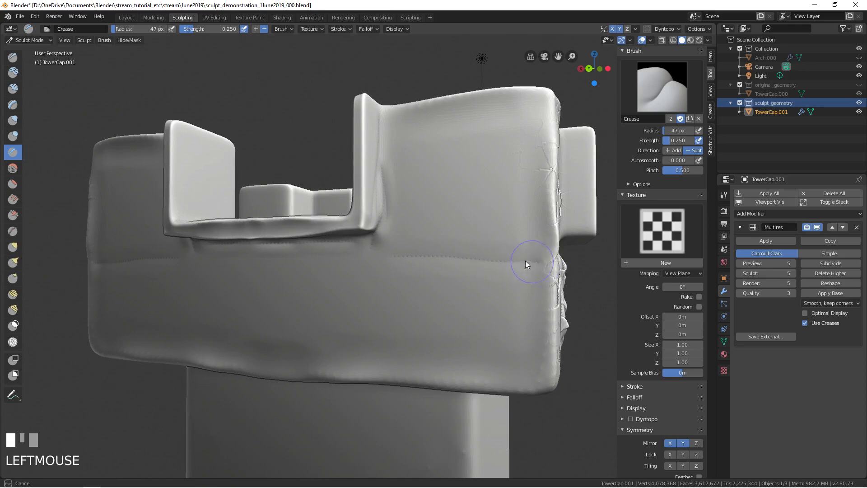
pyautogui.moveTo(395, 249)
pyautogui.mouseDown()
pyautogui.moveTo(521, 254)
pyautogui.moveTo(494, 253)
pyautogui.mouseUp()
pyautogui.moveTo(494, 252); pyautogui.dragTo(400, 259, button='middle')
pyautogui.click(387, 377)
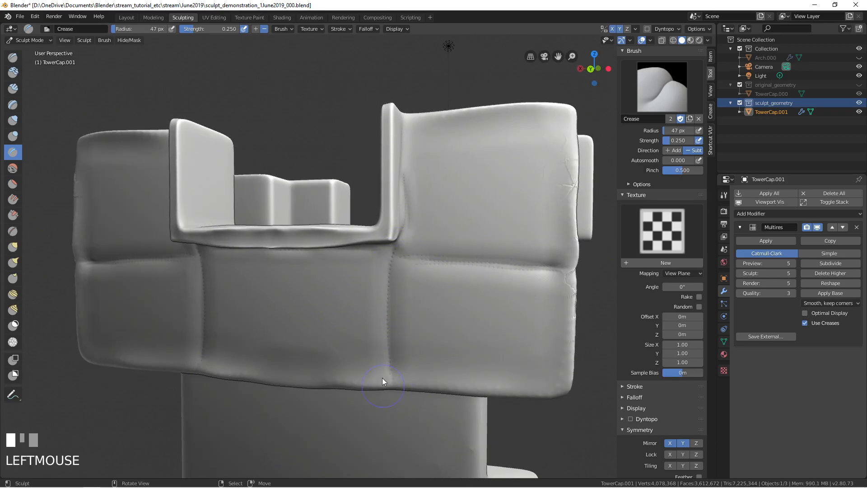
# Carry the vertical block seam over the cap's lower edge onto its underside and smooth it.
pyautogui.moveTo(383, 387); pyautogui.dragTo(392, 289, button='middle')
pyautogui.moveTo(392, 289); pyautogui.dragTo(397, 278)
pyautogui.moveTo(394, 285); pyautogui.dragTo(405, 221, button='middle')
pyautogui.moveTo(404, 220); pyautogui.dragTo(410, 274)
pyautogui.moveTo(395, 233); pyautogui.dragTo(408, 271, button='middle')
pyautogui.moveTo(408, 271); pyautogui.dragTo(403, 235)
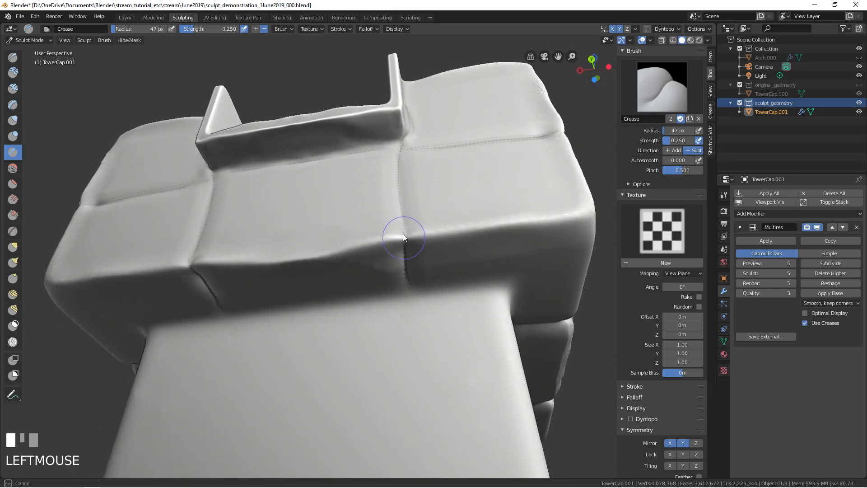
pyautogui.keyDown('shift'); pyautogui.moveTo(401, 175); pyautogui.dragTo(410, 277); pyautogui.keyUp('shift')
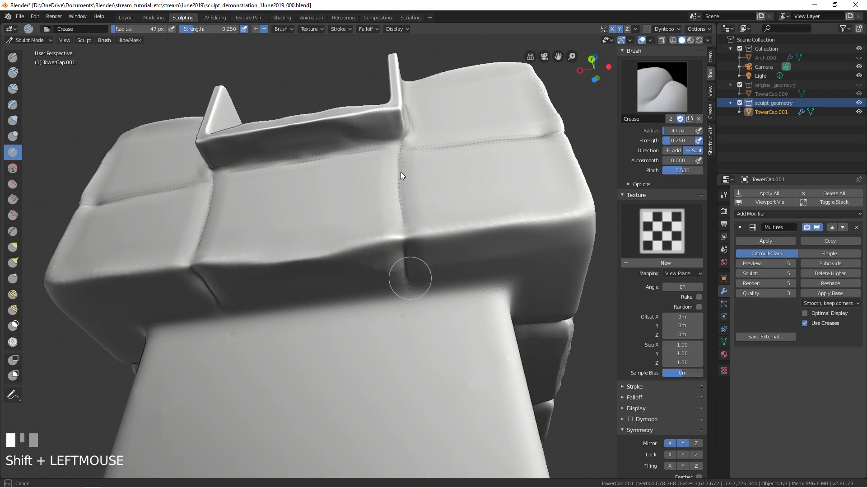
# Smooth the uncracked side's seams at 66 px radius and crease along the horizontal one again.
pyautogui.moveTo(392, 185); pyautogui.dragTo(392, 199, button='middle')
pyautogui.press('f')
pyautogui.click(381, 168)
pyautogui.keyDown('shift'); pyautogui.moveTo(380, 168); pyautogui.dragTo(466, 157); pyautogui.keyUp('shift')
pyautogui.moveTo(452, 163); pyautogui.dragTo(435, 197, button='middle')
pyautogui.moveTo(398, 218); pyautogui.dragTo(564, 205)
pyautogui.moveTo(415, 214); pyautogui.dragTo(565, 207)
pyautogui.moveTo(505, 211); pyautogui.dragTo(429, 222, button='middle')
# Try creases on the tower shaft below the cracked panel and undo them.
pyautogui.moveTo(373, 213)
pyautogui.mouseDown(button='middle')
pyautogui.moveTo(340, 215)
pyautogui.moveTo(305, 267)
pyautogui.moveTo(385, 245)
pyautogui.moveTo(408, 265)
pyautogui.moveTo(343, 266)
pyautogui.moveTo(308, 239)
pyautogui.moveTo(289, 261)
pyautogui.moveTo(269, 195)
pyautogui.mouseUp(button='middle')
pyautogui.moveTo(269, 265)
pyautogui.mouseDown()
pyautogui.moveTo(269, 212)
pyautogui.moveTo(269, 289)
pyautogui.mouseUp()
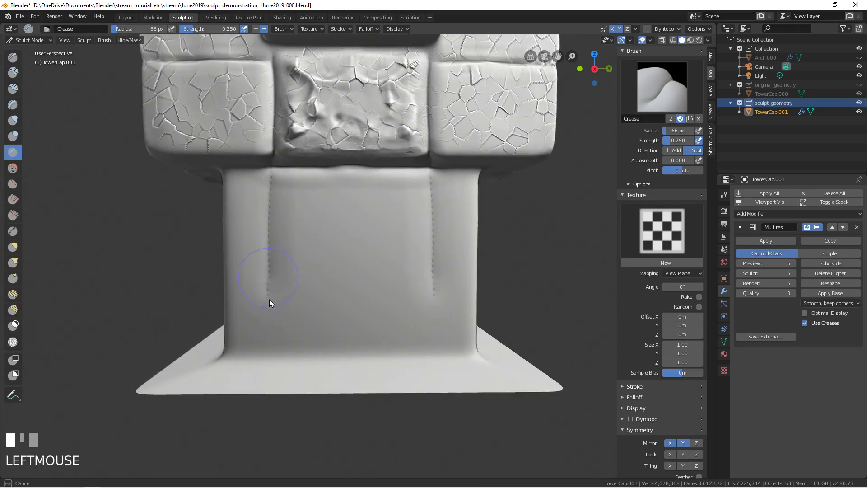
pyautogui.keyDown('shift'); pyautogui.moveTo(267, 251); pyautogui.dragTo(256, 362, button='middle'); pyautogui.keyUp('shift')
pyautogui.moveTo(246, 348)
pyautogui.mouseDown()
pyautogui.moveTo(326, 350)
pyautogui.moveTo(271, 348)
pyautogui.mouseUp()
pyautogui.hotkey('ctrl', 'z')
pyautogui.hotkey('ctrl', 'z')
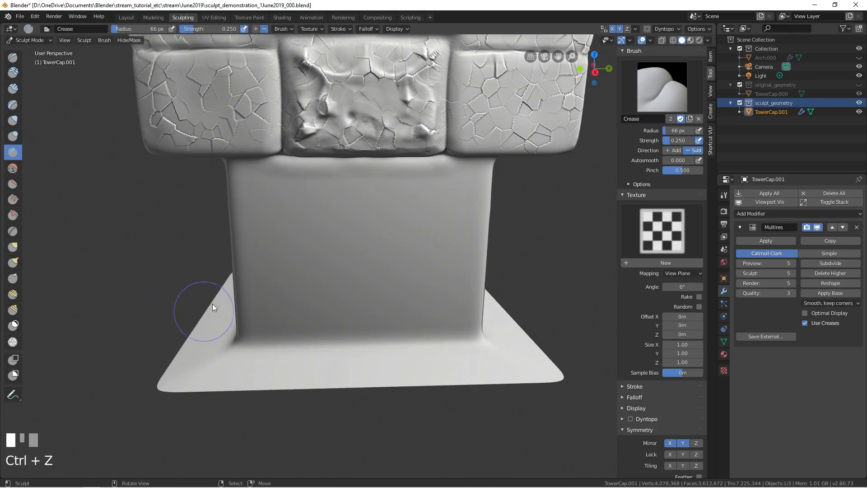
# Set the Crease brush's radius to 76 px and its stroke spacing to 2%.
pyautogui.press('f')
pyautogui.click(316, 251)
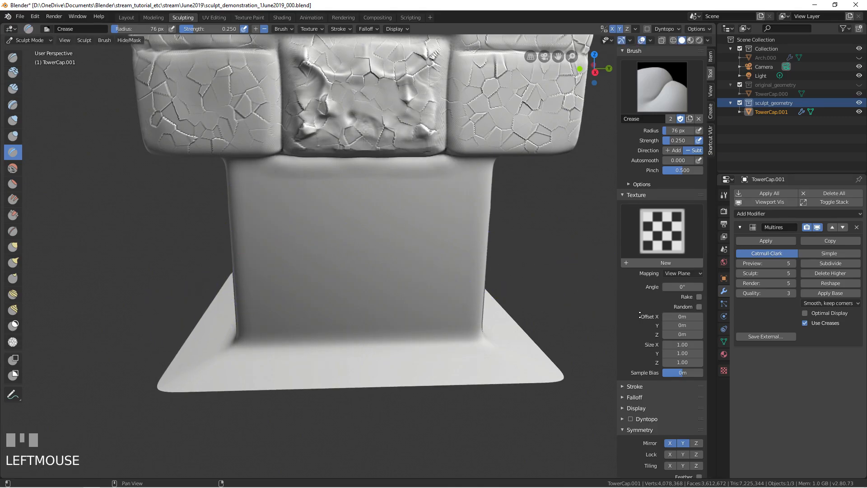
pyautogui.scroll(-3, 640, 315)
pyautogui.click(640, 367)
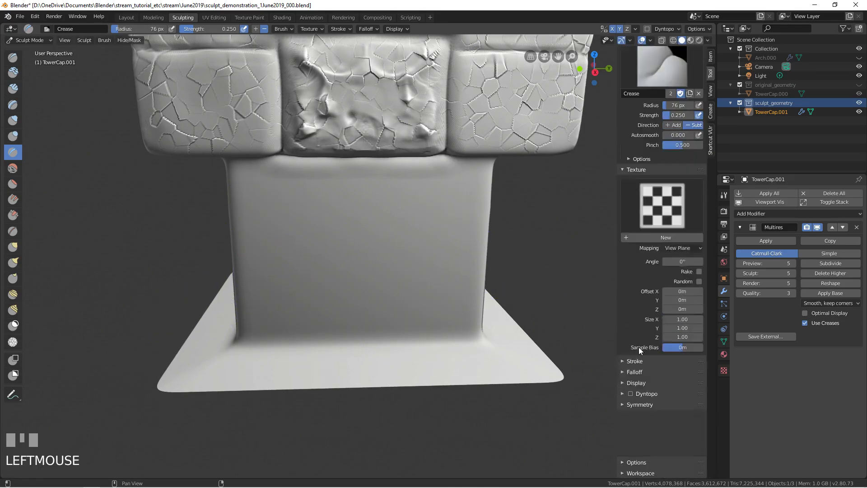
pyautogui.click(633, 408)
pyautogui.scroll(-3, 642, 268)
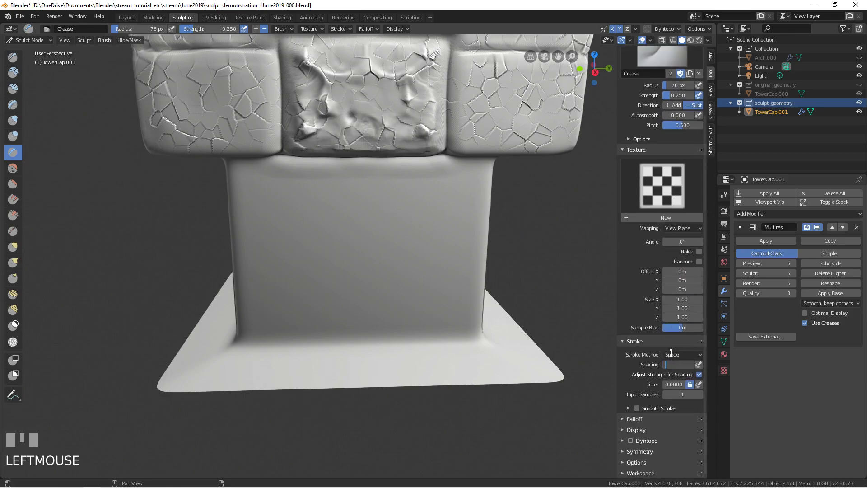
pyautogui.write('2')
pyautogui.press('Return')
# Crease mirrored vertical seams down the shaft face below the cracked panel at 46 px radius.
pyautogui.keyDown('alt'); pyautogui.moveTo(248, 186); pyautogui.dragTo(250, 170); pyautogui.keyUp('alt')
pyautogui.press('f')
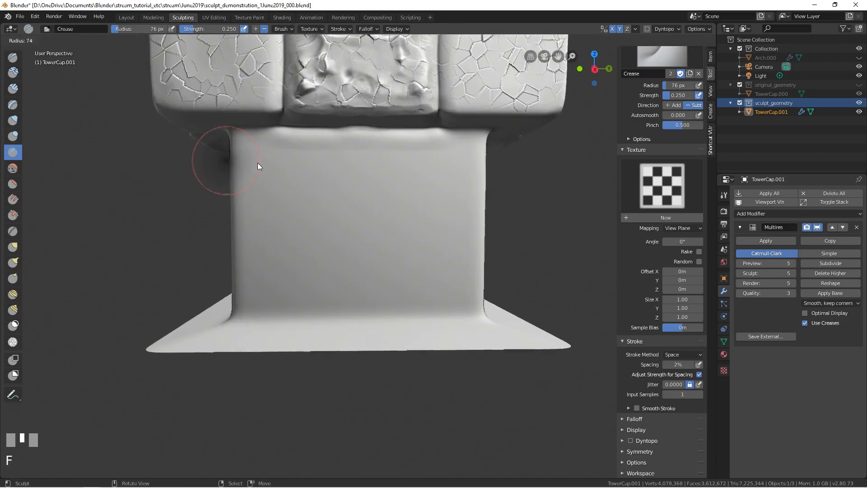
pyautogui.click(250, 163)
pyautogui.moveTo(279, 130); pyautogui.dragTo(281, 164)
pyautogui.moveTo(280, 264)
pyautogui.mouseDown()
pyautogui.moveTo(283, 310)
pyautogui.moveTo(278, 184)
pyautogui.mouseUp()
pyautogui.moveTo(278, 133); pyautogui.dragTo(265, 236)
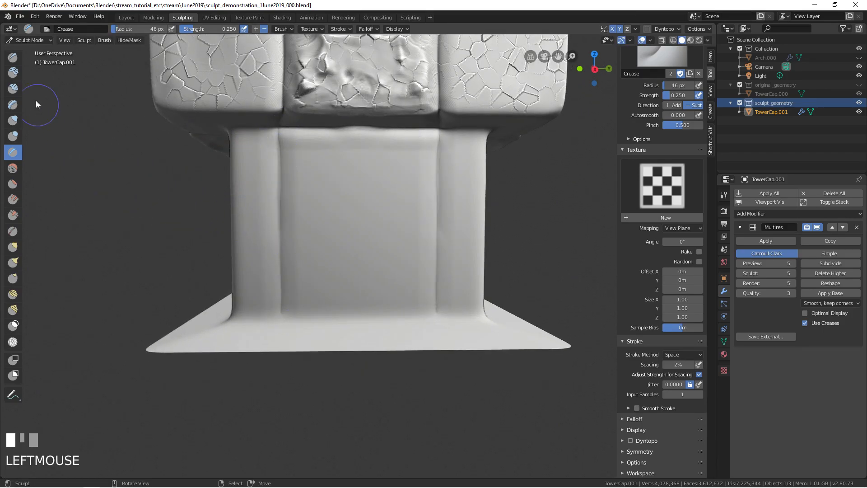
# Switch to the 1 Cuter IK crease brush, test a vertical cut on the shaft and undo it.
pyautogui.click(18, 87)
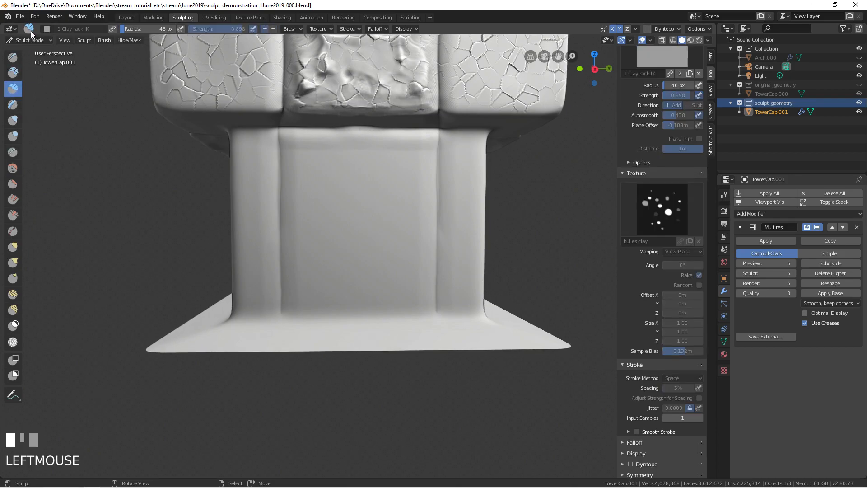
pyautogui.click(15, 155)
pyautogui.click(45, 28)
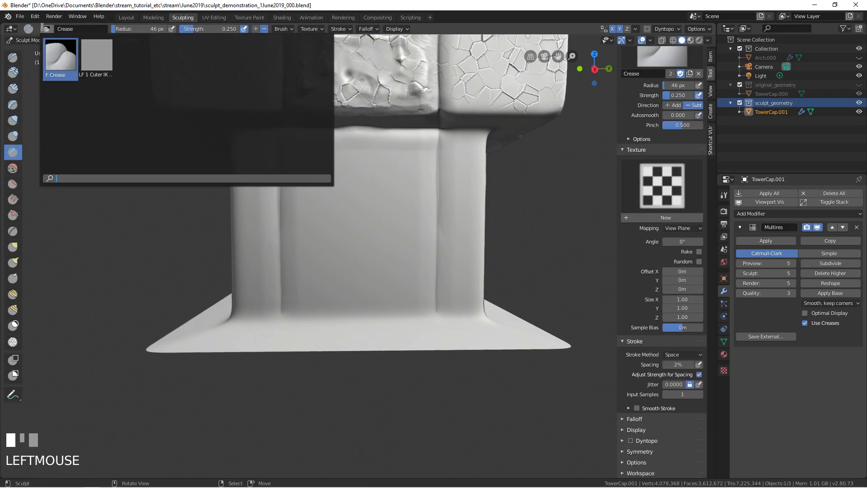
pyautogui.click(96, 54)
pyautogui.moveTo(328, 156)
pyautogui.mouseDown()
pyautogui.moveTo(321, 289)
pyautogui.moveTo(335, 302)
pyautogui.mouseUp()
pyautogui.hotkey('ctrl', 'z')
# Cut sharp grooves along the shaft's two vertical seams at 19 px radius.
pyautogui.press('f')
pyautogui.click(283, 158)
pyautogui.moveTo(282, 129); pyautogui.dragTo(280, 336)
pyautogui.moveTo(282, 156); pyautogui.dragTo(282, 120)
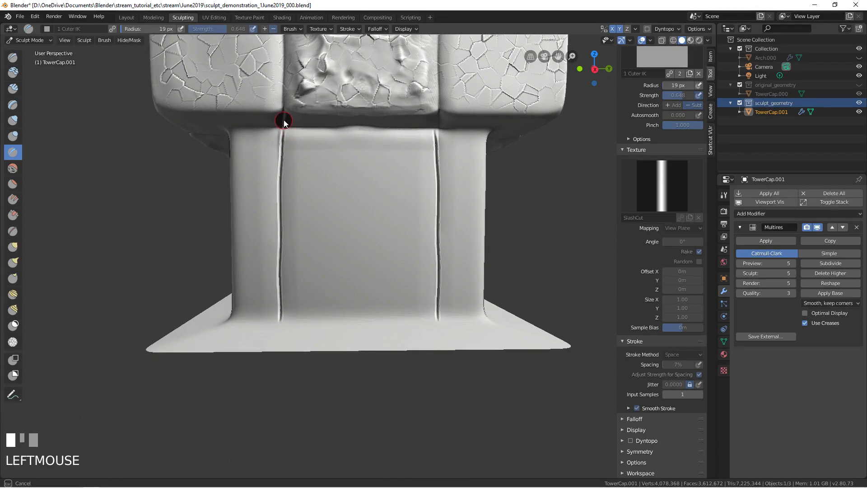
# Cut a groove where the shaft face below the cracked panel meets the flared base, redoing the first attempt.
pyautogui.moveTo(277, 325); pyautogui.dragTo(406, 332)
pyautogui.hotkey('ctrl', 'z')
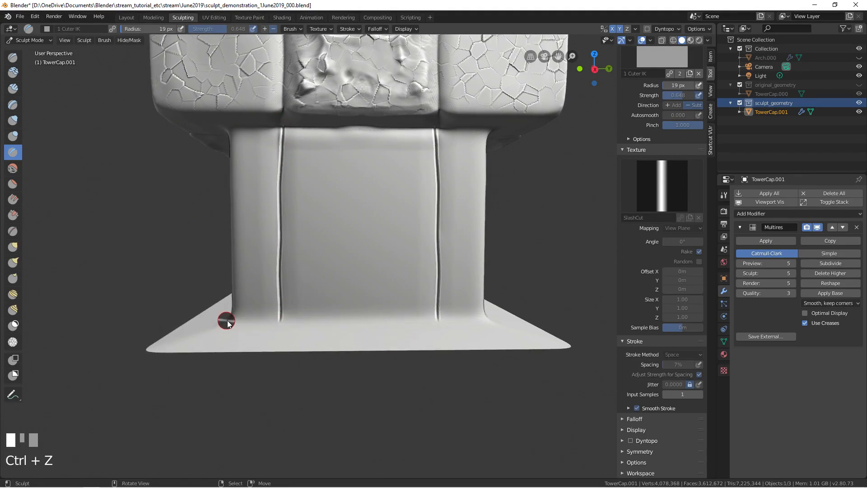
pyautogui.moveTo(246, 321); pyautogui.dragTo(418, 323)
# Cut a diagonal groove along the flared base's corner, from its outer tip to the shaft.
pyautogui.moveTo(295, 278)
pyautogui.mouseDown(button='middle')
pyautogui.moveTo(298, 251)
pyautogui.moveTo(290, 337)
pyautogui.mouseUp(button='middle')
pyautogui.moveTo(255, 391); pyautogui.dragTo(276, 349)
pyautogui.hotkey('ctrl', 'z')
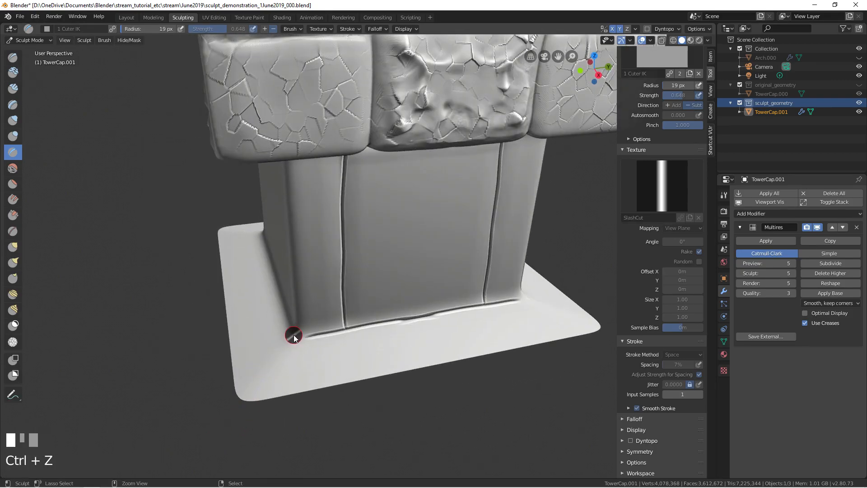
pyautogui.moveTo(226, 423)
pyautogui.keyDown('ctrl'); pyautogui.mouseDown()
pyautogui.moveTo(281, 344)
pyautogui.moveTo(351, 319)
pyautogui.mouseUp(); pyautogui.keyUp('ctrl')
# Cut a groove along the bottom of the shaft's adjoining face, undoing and redrawing the stroke.
pyautogui.moveTo(350, 319); pyautogui.dragTo(271, 277, button='middle')
pyautogui.moveTo(231, 277); pyautogui.dragTo(352, 310)
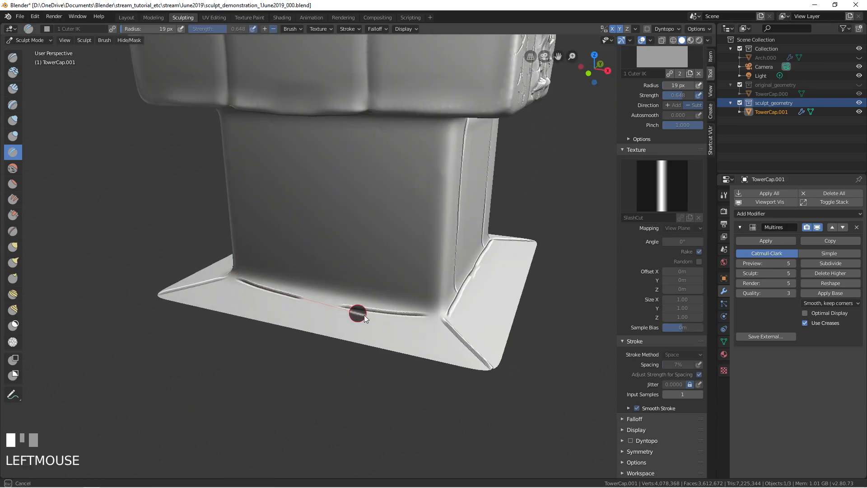
pyautogui.hotkey('ctrl', 'z')
pyautogui.press('z')
pyautogui.hotkey('ctrl', 'z')
pyautogui.moveTo(232, 277); pyautogui.dragTo(340, 304)
# Cut a short horizontal joint across the shaft's corner strip and continue it around the corner.
pyautogui.moveTo(324, 229)
pyautogui.mouseDown(button='middle')
pyautogui.moveTo(351, 214)
pyautogui.moveTo(443, 221)
pyautogui.moveTo(448, 211)
pyautogui.moveTo(319, 193)
pyautogui.mouseUp(button='middle')
pyautogui.moveTo(230, 189)
pyautogui.mouseDown(button='middle')
pyautogui.moveTo(277, 181)
pyautogui.moveTo(267, 193)
pyautogui.moveTo(295, 239)
pyautogui.mouseUp(button='middle')
pyautogui.moveTo(294, 225); pyautogui.dragTo(332, 223)
pyautogui.moveTo(339, 225)
pyautogui.mouseDown(button='middle')
pyautogui.moveTo(304, 237)
pyautogui.moveTo(329, 229)
pyautogui.mouseUp(button='middle')
pyautogui.moveTo(328, 229); pyautogui.dragTo(324, 299)
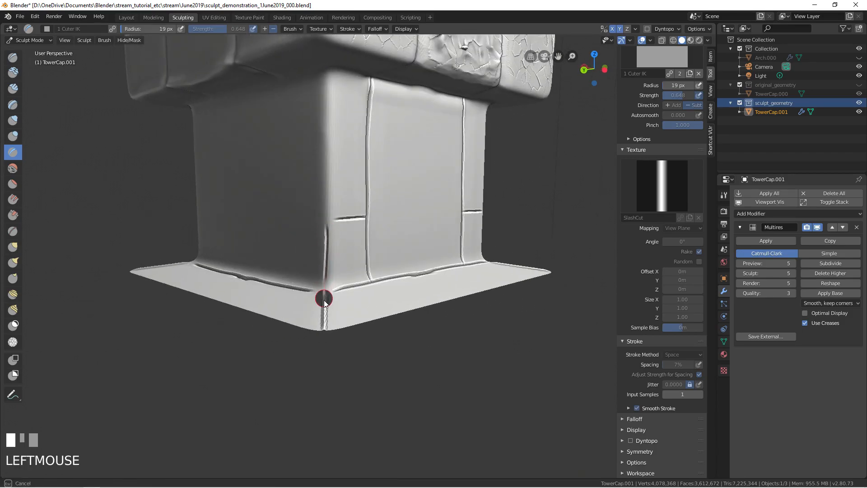
pyautogui.moveTo(332, 219)
pyautogui.mouseDown(button='middle')
pyautogui.moveTo(322, 231)
pyautogui.moveTo(338, 223)
pyautogui.mouseUp(button='middle')
pyautogui.moveTo(340, 221); pyautogui.dragTo(384, 223)
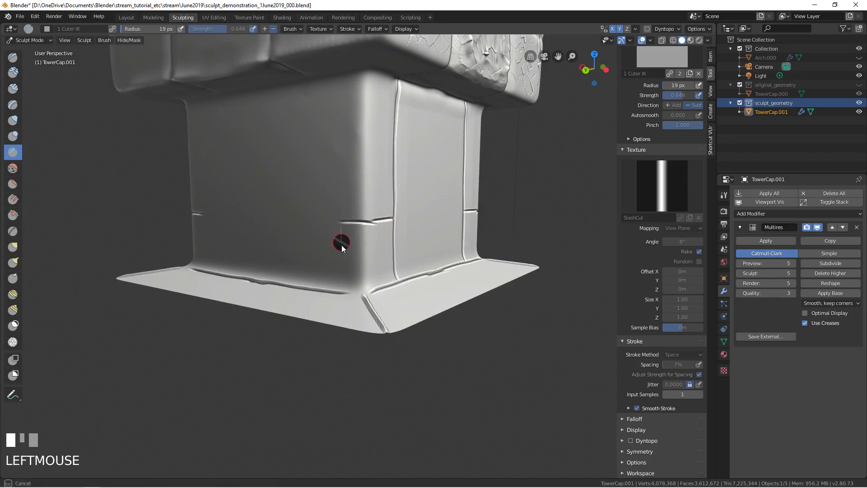
# Cut vertical joints on the shaft's adjoining face, below and above the short horizontal joint.
pyautogui.moveTo(336, 304); pyautogui.dragTo(333, 302)
pyautogui.moveTo(315, 222); pyautogui.dragTo(321, 196, button='middle')
pyautogui.moveTo(302, 160); pyautogui.dragTo(340, 119, button='middle')
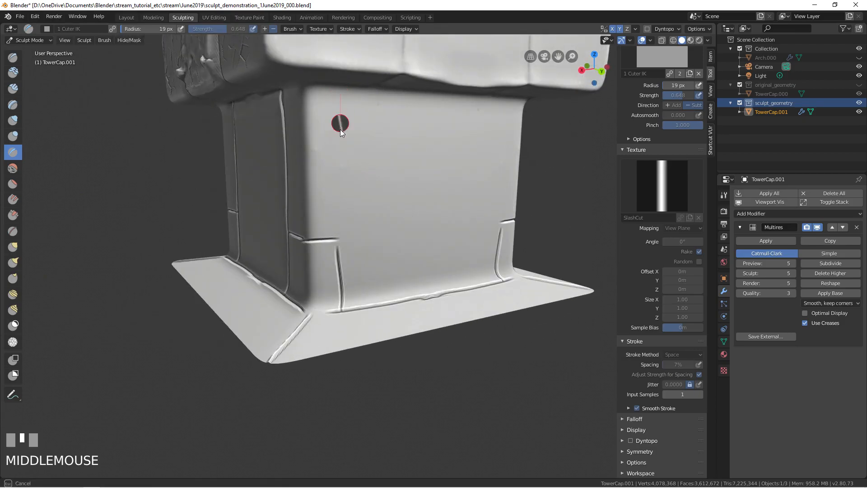
pyautogui.moveTo(340, 96); pyautogui.dragTo(340, 239)
pyautogui.moveTo(326, 152); pyautogui.dragTo(310, 124, button='middle')
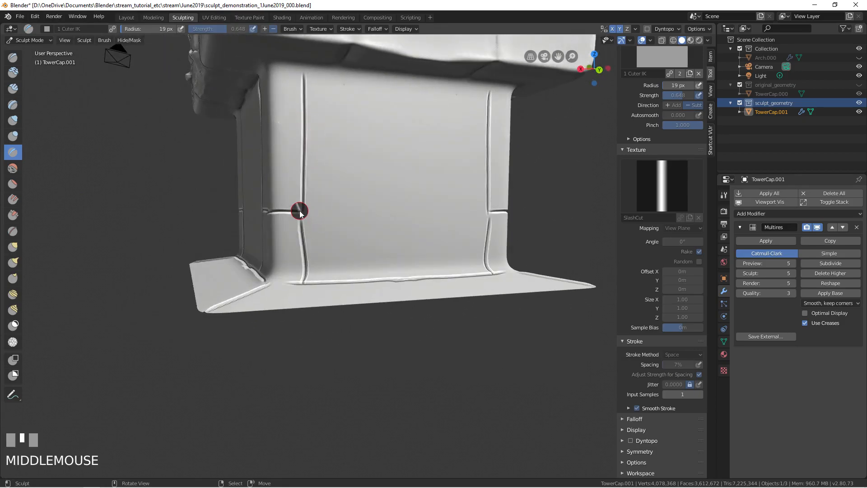
# Divide the adjoining shaft face into bricks with an upper horizontal joint and vertical cuts above and below it.
pyautogui.moveTo(305, 140)
pyautogui.mouseDown()
pyautogui.moveTo(411, 132)
pyautogui.moveTo(434, 140)
pyautogui.moveTo(426, 135)
pyautogui.mouseUp()
pyautogui.moveTo(400, 74); pyautogui.dragTo(387, 280)
pyautogui.hotkey('ctrl', 'z')
pyautogui.moveTo(406, 78); pyautogui.dragTo(407, 146)
pyautogui.hotkey('ctrl', 'z')
pyautogui.moveTo(403, 81); pyautogui.dragTo(405, 116)
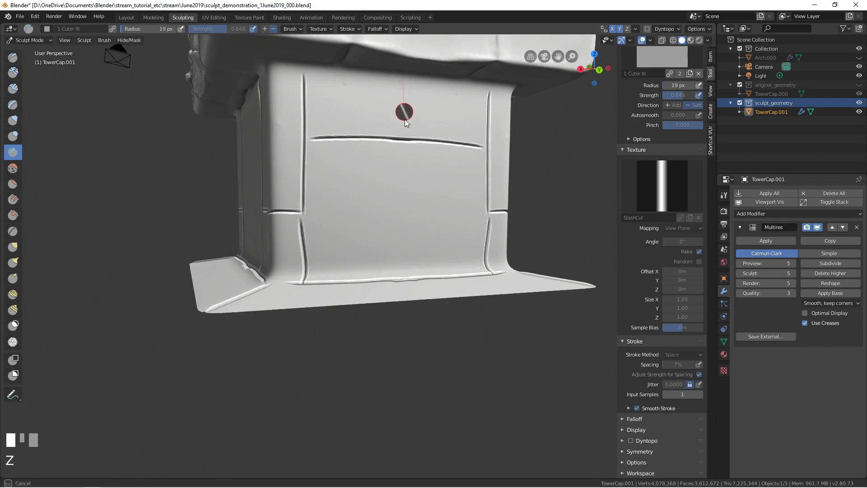
pyautogui.moveTo(397, 190); pyautogui.dragTo(377, 187, button='middle')
pyautogui.moveTo(379, 140); pyautogui.dragTo(378, 292)
# Cut a horizontal joint and a full-height central vertical joint into the shaft face below the cracked panel.
pyautogui.moveTo(323, 212)
pyautogui.mouseDown(button='middle')
pyautogui.moveTo(380, 216)
pyautogui.moveTo(383, 191)
pyautogui.mouseUp(button='middle')
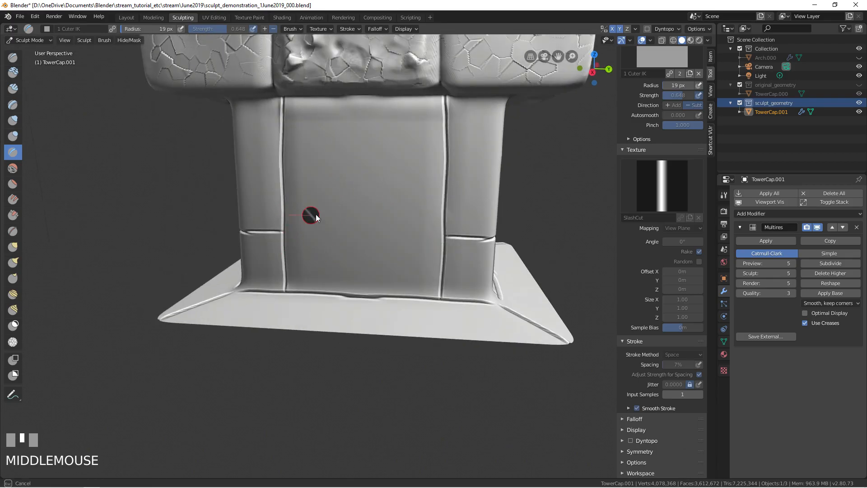
pyautogui.moveTo(306, 219); pyautogui.dragTo(361, 214)
pyautogui.hotkey('ctrl', 'z')
pyautogui.moveTo(288, 211); pyautogui.dragTo(373, 209)
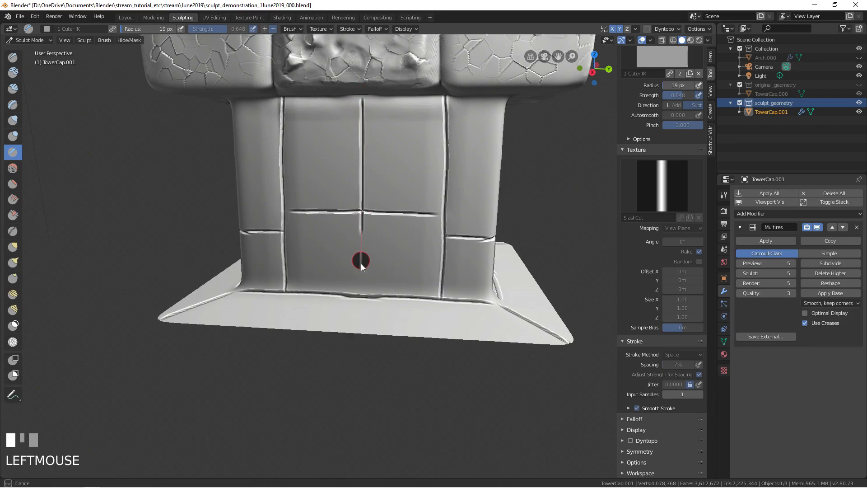
pyautogui.moveTo(359, 298); pyautogui.dragTo(372, 244, button='middle')
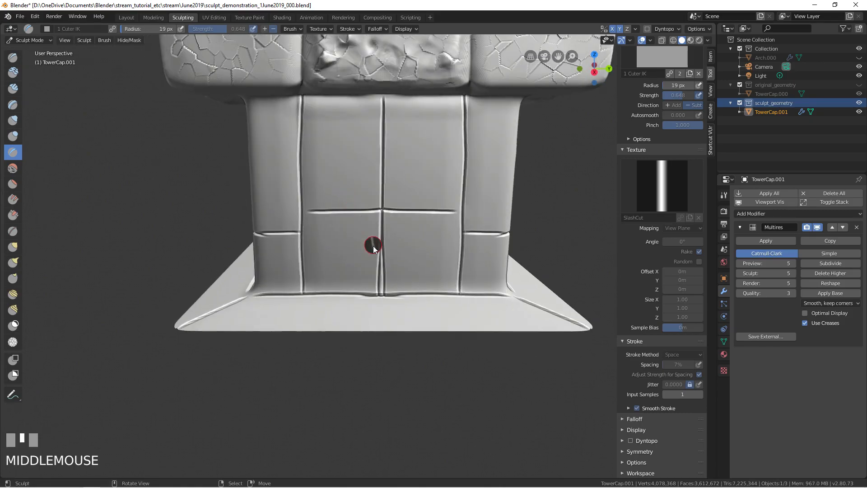
# Deepen the lower part of the shaft face's central vertical joint and run another long vertical cut down the shaft.
pyautogui.moveTo(381, 240); pyautogui.dragTo(383, 307)
pyautogui.moveTo(383, 242); pyautogui.dragTo(380, 306)
pyautogui.moveTo(324, 215)
pyautogui.mouseDown(button='middle')
pyautogui.moveTo(380, 215)
pyautogui.moveTo(340, 194)
pyautogui.moveTo(394, 185)
pyautogui.moveTo(286, 194)
pyautogui.moveTo(358, 210)
pyautogui.moveTo(294, 212)
pyautogui.moveTo(303, 198)
pyautogui.moveTo(306, 212)
pyautogui.mouseUp(button='middle')
pyautogui.keyDown('shift'); pyautogui.moveTo(307, 212); pyautogui.dragTo(303, 189, button='middle'); pyautogui.keyUp('shift')
pyautogui.moveTo(303, 189); pyautogui.dragTo(307, 156, button='middle')
pyautogui.moveTo(307, 155)
pyautogui.keyDown('shift'); pyautogui.mouseDown(button='middle')
pyautogui.moveTo(310, 188)
pyautogui.moveTo(295, 159)
pyautogui.mouseUp(button='middle'); pyautogui.keyUp('shift')
pyautogui.moveTo(272, 88); pyautogui.dragTo(283, 255)
# Enlarge the brush radius to 55 px and deepen the horizontal and vertical seams between the crackled blocks.
pyautogui.keyDown('shift'); pyautogui.moveTo(151, 108); pyautogui.dragTo(207, 156, button='middle'); pyautogui.keyUp('shift')
pyautogui.press('f')
pyautogui.click(199, 144)
pyautogui.moveTo(112, 147); pyautogui.dragTo(345, 144)
pyautogui.moveTo(409, 121); pyautogui.dragTo(488, 128)
pyautogui.moveTo(330, 176); pyautogui.dragTo(332, 291)
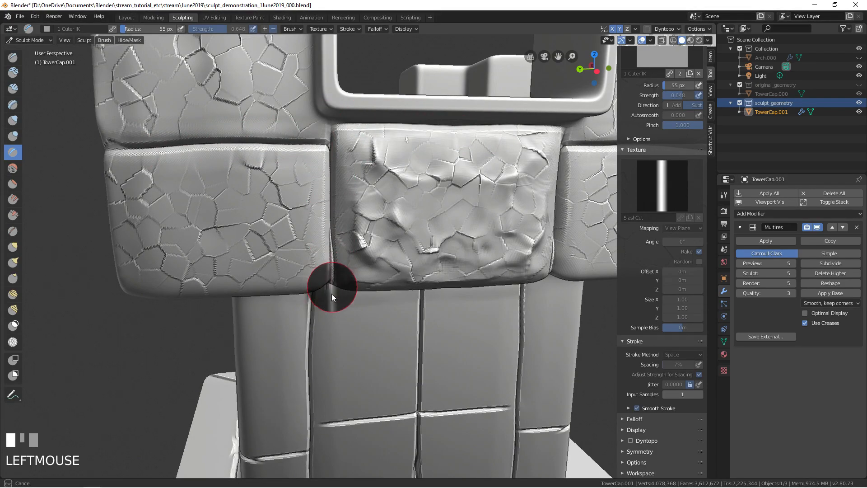
# Reduce the brush radius to 33 px, raise ridges along the vertical and lower outer edges of the battlement notch, and smooth their corner.
pyautogui.moveTo(317, 211); pyautogui.dragTo(310, 198, button='middle')
pyautogui.press('f')
pyautogui.click(297, 169)
pyautogui.moveTo(308, 103)
pyautogui.mouseDown()
pyautogui.moveTo(305, 83)
pyautogui.moveTo(426, 86)
pyautogui.moveTo(375, 89)
pyautogui.mouseUp()
pyautogui.moveTo(376, 89)
pyautogui.mouseDown(button='middle')
pyautogui.moveTo(382, 134)
pyautogui.moveTo(410, 121)
pyautogui.mouseUp(button='middle')
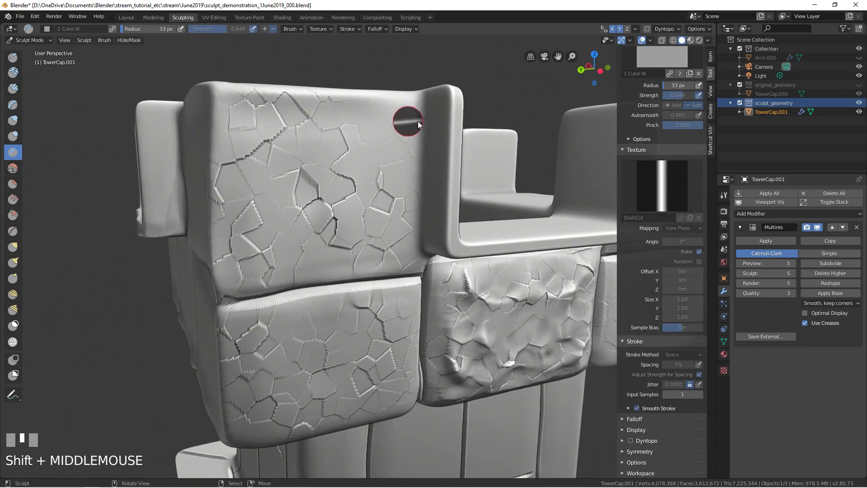
pyautogui.keyDown('ctrl'); pyautogui.moveTo(449, 91); pyautogui.dragTo(446, 176); pyautogui.keyUp('ctrl')
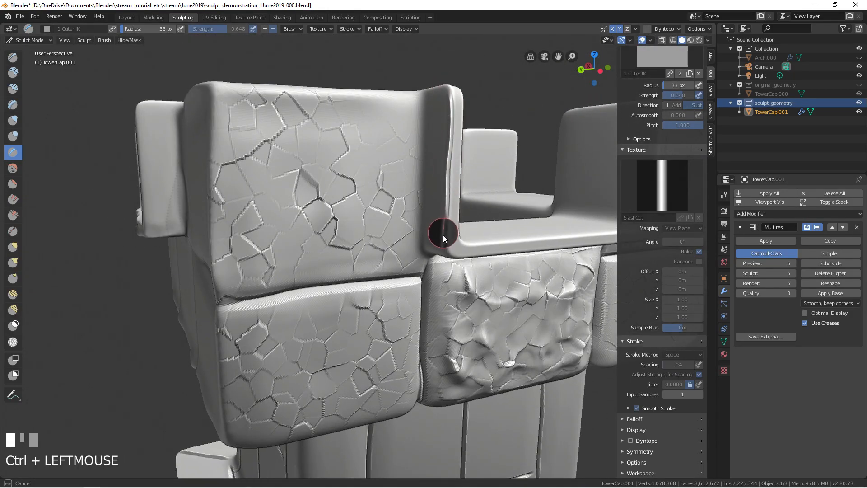
pyautogui.moveTo(431, 256)
pyautogui.mouseDown(button='middle')
pyautogui.moveTo(407, 218)
pyautogui.moveTo(392, 134)
pyautogui.mouseUp(button='middle')
pyautogui.moveTo(392, 134)
pyautogui.keyDown('ctrl'); pyautogui.mouseDown()
pyautogui.moveTo(514, 150)
pyautogui.moveTo(486, 144)
pyautogui.mouseUp(); pyautogui.keyUp('ctrl')
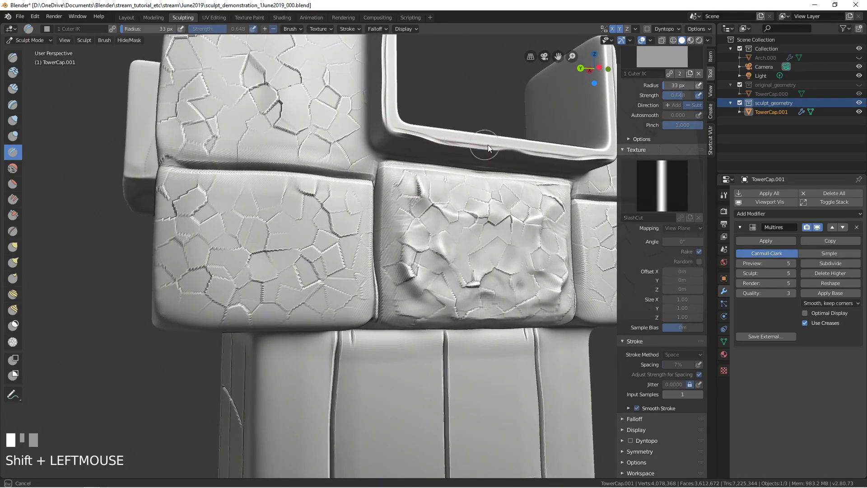
pyautogui.keyDown('shift'); pyautogui.moveTo(393, 127); pyautogui.dragTo(394, 131); pyautogui.keyUp('shift')
# Raise the notch's lower corner edge and start a sharpened ridge along the top edge of the notch's opposite side.
pyautogui.moveTo(395, 134); pyautogui.dragTo(452, 141, button='middle')
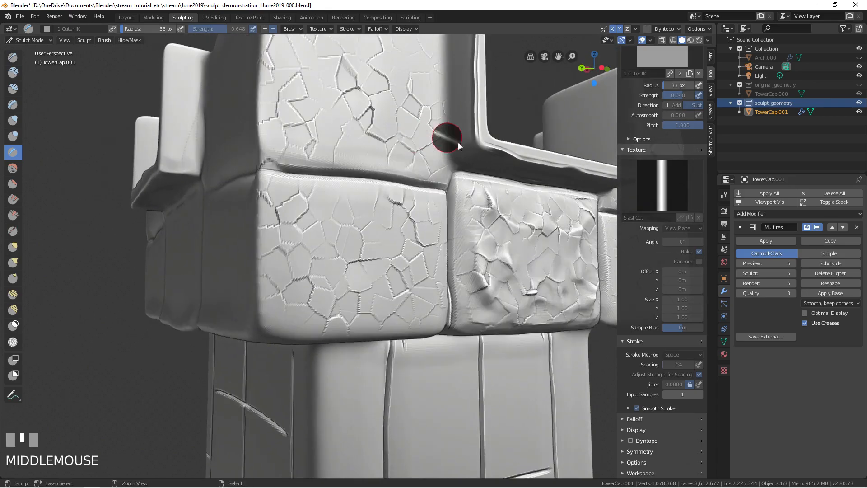
pyautogui.keyDown('ctrl'); pyautogui.moveTo(454, 162); pyautogui.dragTo(488, 145); pyautogui.keyUp('ctrl')
pyautogui.moveTo(491, 129)
pyautogui.mouseDown(button='middle')
pyautogui.moveTo(460, 144)
pyautogui.moveTo(438, 141)
pyautogui.moveTo(359, 178)
pyautogui.moveTo(197, 197)
pyautogui.moveTo(211, 215)
pyautogui.mouseUp(button='middle')
pyautogui.keyDown('ctrl'); pyautogui.moveTo(70, 216); pyautogui.dragTo(101, 193); pyautogui.keyUp('ctrl')
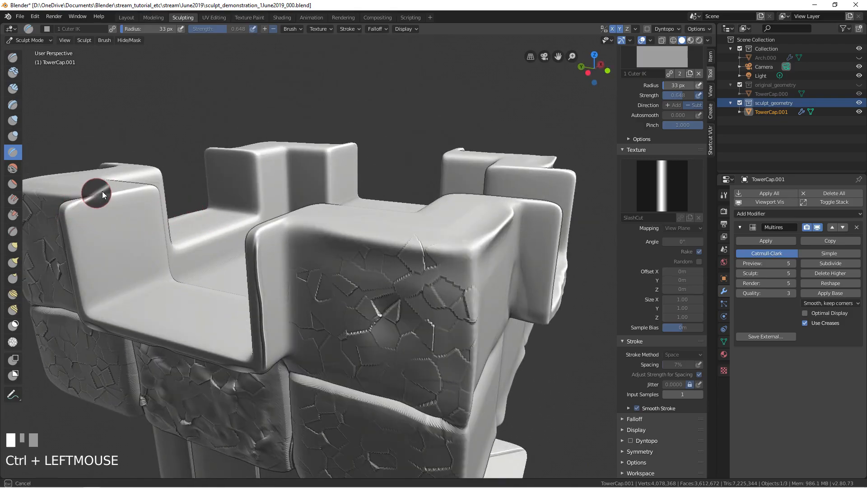
pyautogui.moveTo(98, 222); pyautogui.dragTo(119, 245, button='middle')
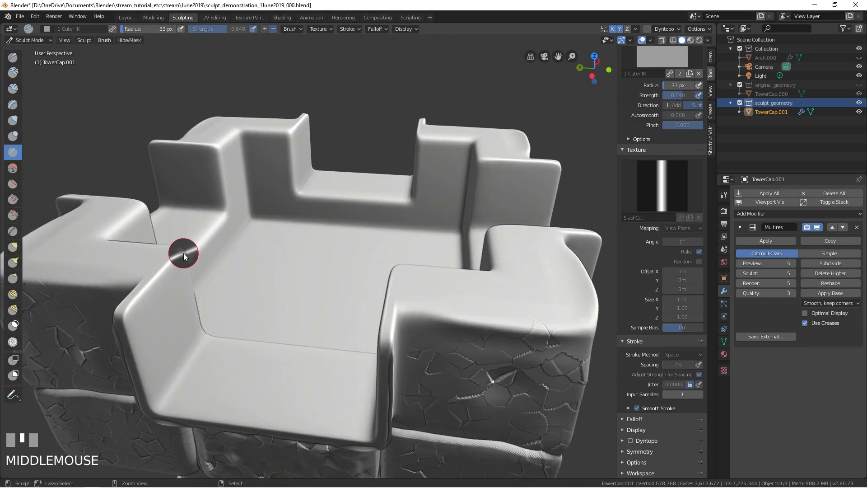
pyautogui.keyDown('ctrl'); pyautogui.moveTo(183, 253); pyautogui.dragTo(145, 307); pyautogui.keyUp('ctrl')
pyautogui.hotkey('ctrl', 'z')
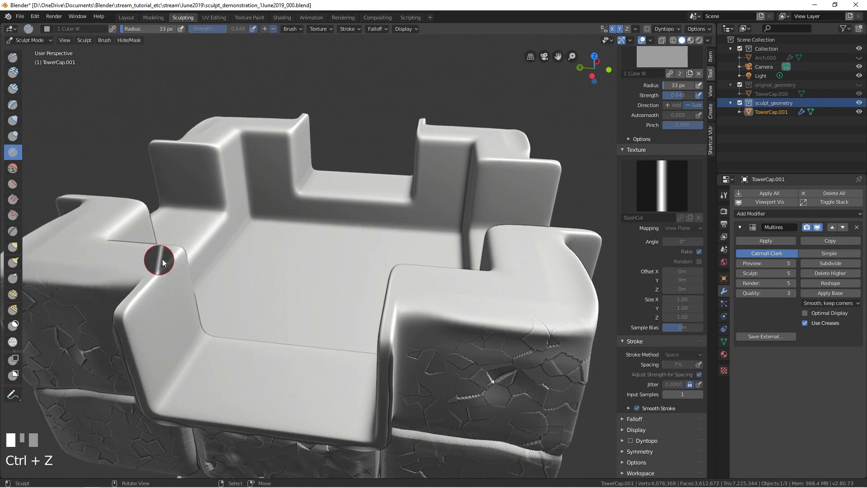
pyautogui.moveTo(202, 340); pyautogui.dragTo(154, 427)
pyautogui.hotkey('ctrl', 'z')
# Carve a crease along the outer corner of the battlement gap and a vertical groove beside its side wall.
pyautogui.moveTo(199, 335); pyautogui.dragTo(153, 423)
pyautogui.moveTo(176, 381); pyautogui.dragTo(351, 244, button='middle')
pyautogui.moveTo(315, 223)
pyautogui.mouseDown()
pyautogui.moveTo(273, 319)
pyautogui.moveTo(279, 348)
pyautogui.moveTo(276, 271)
pyautogui.mouseUp()
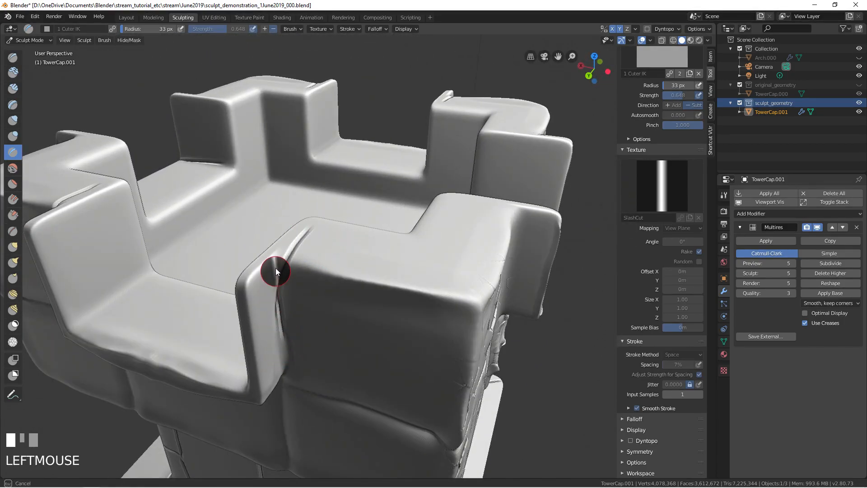
pyautogui.moveTo(300, 245)
pyautogui.mouseDown(button='middle')
pyautogui.moveTo(288, 274)
pyautogui.moveTo(318, 282)
pyautogui.moveTo(318, 245)
pyautogui.mouseUp(button='middle')
pyautogui.hotkey('ctrl', 'z')
pyautogui.moveTo(321, 162); pyautogui.dragTo(321, 279)
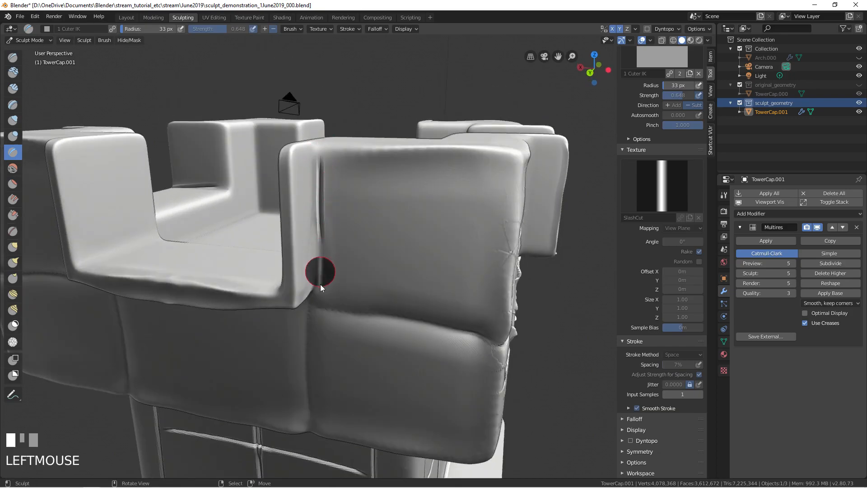
pyautogui.moveTo(320, 239); pyautogui.dragTo(316, 156)
# Carve stone seams across the plain outer block and continue the vertical seam onto the cap's underside.
pyautogui.moveTo(316, 156); pyautogui.dragTo(383, 239, button='middle')
pyautogui.moveTo(351, 163); pyautogui.dragTo(550, 169)
pyautogui.moveTo(358, 175); pyautogui.dragTo(336, 350)
pyautogui.moveTo(336, 350); pyautogui.dragTo(327, 233, button='middle')
pyautogui.moveTo(370, 149); pyautogui.dragTo(381, 227)
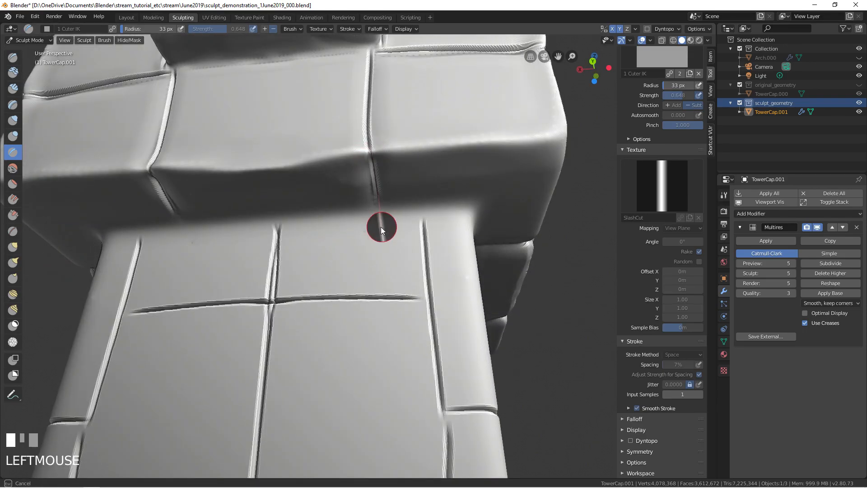
# Carve a groove along the junction between the cap's underside and the tower shaft.
pyautogui.moveTo(107, 237); pyautogui.dragTo(356, 212)
pyautogui.moveTo(356, 212); pyautogui.dragTo(296, 240, button='middle')
pyautogui.moveTo(295, 241); pyautogui.dragTo(359, 246)
pyautogui.moveTo(359, 245); pyautogui.dragTo(316, 232, button='middle')
pyautogui.moveTo(254, 229); pyautogui.dragTo(325, 245)
pyautogui.moveTo(326, 247); pyautogui.dragTo(301, 183, button='middle')
pyautogui.moveTo(269, 139)
pyautogui.mouseDown(button='middle')
pyautogui.moveTo(286, 201)
pyautogui.moveTo(231, 217)
pyautogui.moveTo(329, 194)
pyautogui.mouseUp(button='middle')
pyautogui.keyDown('ctrl'); pyautogui.moveTo(329, 194); pyautogui.dragTo(341, 176); pyautogui.keyUp('ctrl')
pyautogui.moveTo(352, 159)
pyautogui.keyDown('shift'); pyautogui.mouseDown(button='middle')
pyautogui.moveTo(326, 172)
pyautogui.moveTo(325, 230)
pyautogui.moveTo(281, 292)
pyautogui.mouseUp(button='middle'); pyautogui.keyUp('shift')
pyautogui.keyDown('ctrl'); pyautogui.moveTo(207, 324); pyautogui.dragTo(372, 276); pyautogui.keyUp('ctrl')
pyautogui.moveTo(292, 289); pyautogui.dragTo(316, 293, button='middle')
pyautogui.hotkey('ctrl', 'z')
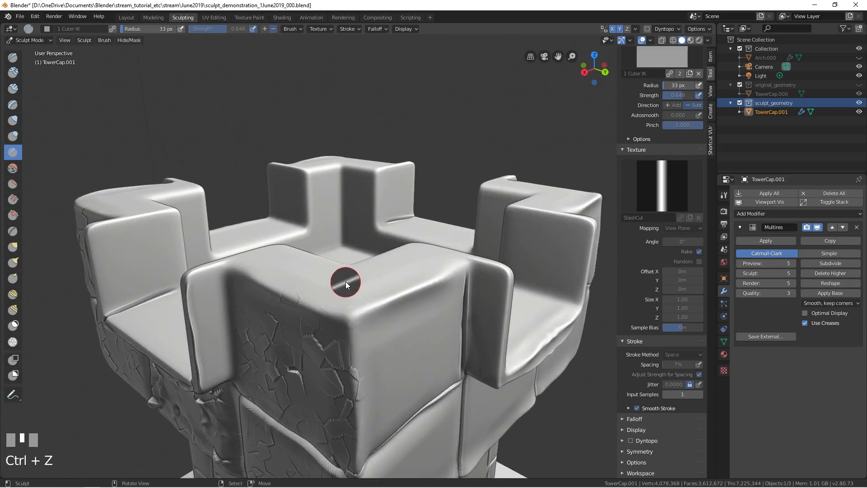
# Sharpen the corner battlement's upper edges with a resized cut brush and smooth the strokes.
pyautogui.press('f')
pyautogui.click(364, 286)
pyautogui.moveTo(362, 316); pyautogui.dragTo(465, 267)
pyautogui.moveTo(465, 266)
pyautogui.mouseDown(button='middle')
pyautogui.moveTo(424, 292)
pyautogui.moveTo(356, 245)
pyautogui.mouseUp(button='middle')
pyautogui.keyDown('ctrl'); pyautogui.moveTo(356, 246); pyautogui.dragTo(545, 263); pyautogui.keyUp('ctrl')
pyautogui.moveTo(399, 242)
pyautogui.keyDown('shift'); pyautogui.mouseDown()
pyautogui.moveTo(449, 256)
pyautogui.moveTo(409, 248)
pyautogui.mouseUp(); pyautogui.keyUp('shift')
pyautogui.moveTo(410, 248); pyautogui.dragTo(361, 265, button='middle')
pyautogui.moveTo(352, 275)
pyautogui.keyDown('shift'); pyautogui.mouseDown()
pyautogui.moveTo(332, 299)
pyautogui.moveTo(342, 291)
pyautogui.moveTo(220, 316)
pyautogui.moveTo(335, 296)
pyautogui.mouseUp(); pyautogui.keyUp('shift')
pyautogui.moveTo(335, 297); pyautogui.dragTo(363, 301, button='middle')
pyautogui.moveTo(363, 302)
pyautogui.keyDown('shift'); pyautogui.mouseDown()
pyautogui.moveTo(462, 323)
pyautogui.moveTo(452, 285)
pyautogui.mouseUp(); pyautogui.keyUp('shift')
# Switch to the Scrape tool with the AlOrb_Flatten_Edge brush that uses the clouds texture.
pyautogui.moveTo(451, 285)
pyautogui.mouseDown(button='middle')
pyautogui.moveTo(365, 286)
pyautogui.moveTo(388, 286)
pyautogui.moveTo(29, 210)
pyautogui.mouseUp(button='middle')
pyautogui.click(16, 197)
pyautogui.click(49, 29)
pyautogui.click(48, 50)
pyautogui.click(13, 216)
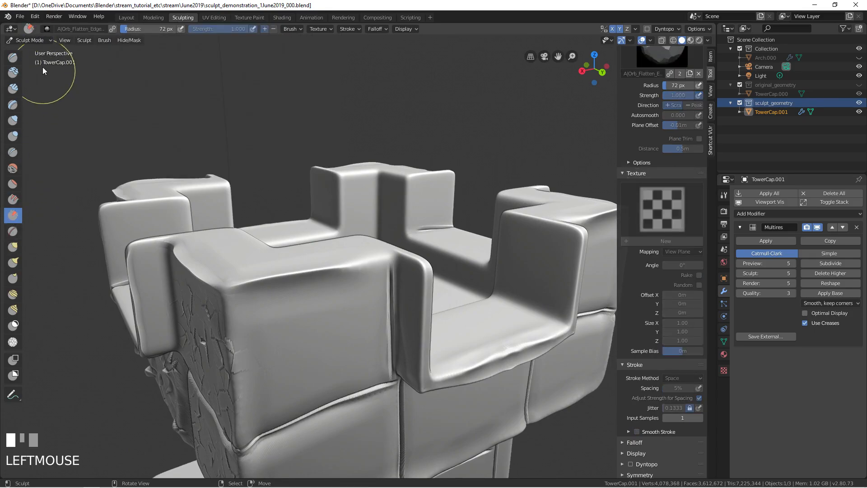
pyautogui.click(47, 28)
pyautogui.click(131, 102)
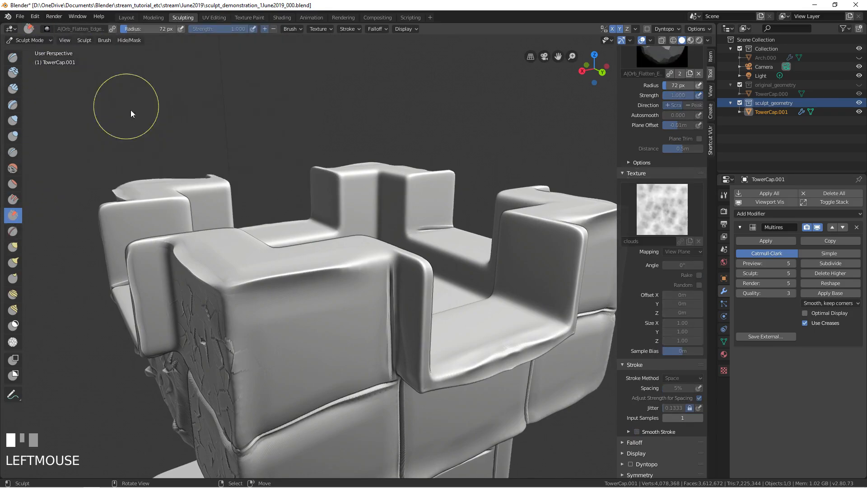
# Smooth and try scraping the corner battlement's top edge, and set the brush radius to 147 px.
pyautogui.moveTo(267, 277)
pyautogui.keyDown('shift'); pyautogui.mouseDown()
pyautogui.moveTo(276, 279)
pyautogui.moveTo(253, 283)
pyautogui.moveTo(264, 287)
pyautogui.mouseUp(); pyautogui.keyUp('shift')
pyautogui.moveTo(339, 266); pyautogui.dragTo(324, 272)
pyautogui.moveTo(325, 272)
pyautogui.mouseDown(button='middle')
pyautogui.moveTo(283, 288)
pyautogui.moveTo(295, 244)
pyautogui.mouseUp(button='middle')
pyautogui.hotkey('ctrl', 'z')
pyautogui.moveTo(243, 260)
pyautogui.keyDown('shift'); pyautogui.mouseDown(button='middle')
pyautogui.moveTo(296, 254)
pyautogui.moveTo(321, 283)
pyautogui.mouseUp(button='middle'); pyautogui.keyUp('shift')
pyautogui.press('f')
pyautogui.click(366, 275)
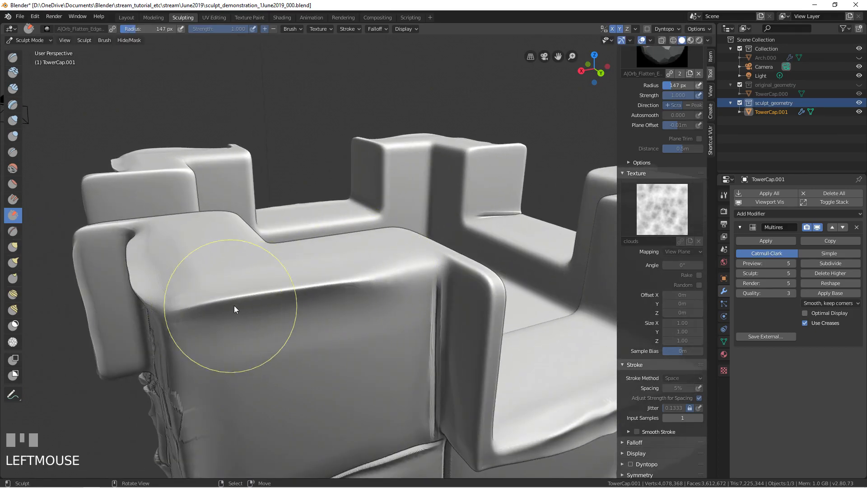
# Make the scrape brush and its clouds texture local and set the clouds size to 0.90.
pyautogui.click(725, 342)
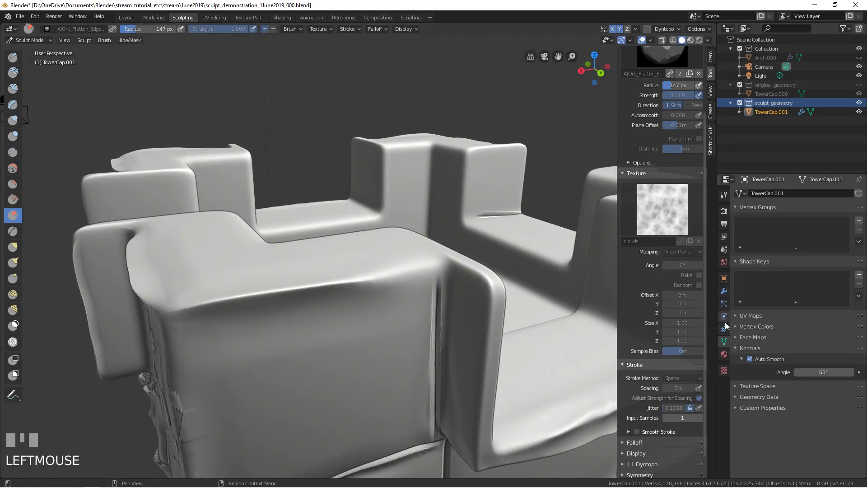
pyautogui.click(724, 371)
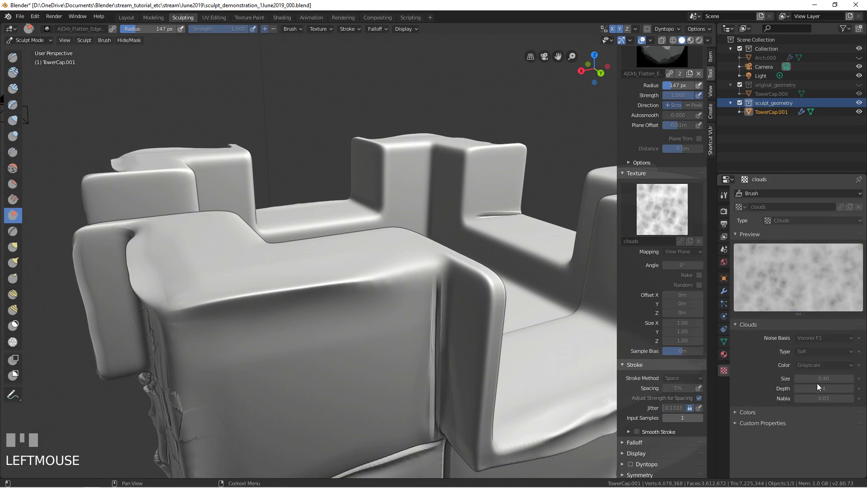
pyautogui.click(668, 74)
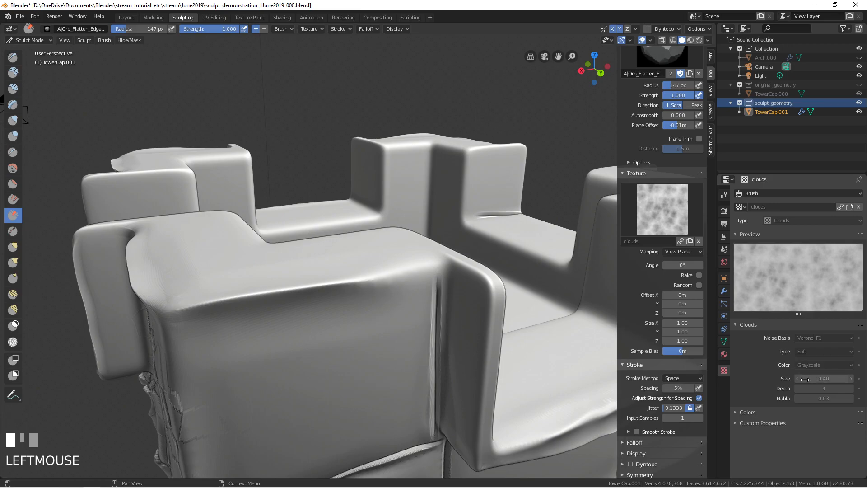
pyautogui.click(840, 206)
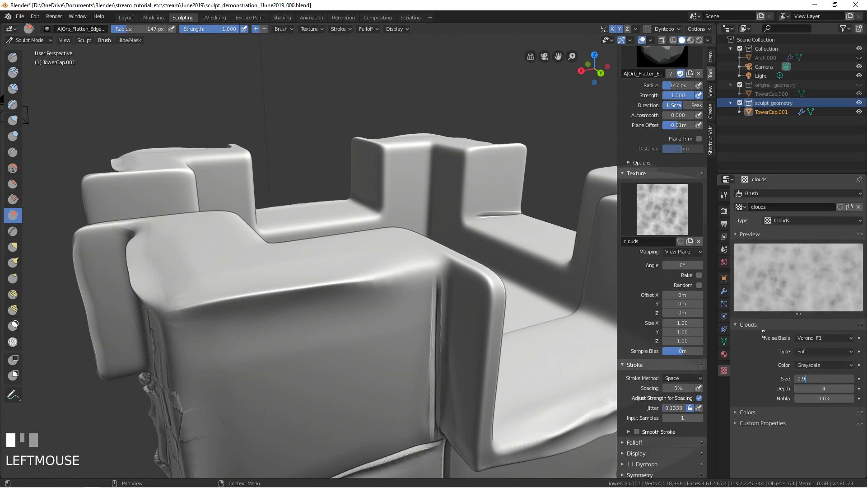
pyautogui.write('9')
pyautogui.press('Return')
# Scrape the corner battlement's top edges into worn stone, reducing the brush radius to 43 px.
pyautogui.moveTo(236, 294)
pyautogui.mouseDown()
pyautogui.moveTo(307, 291)
pyautogui.moveTo(321, 273)
pyautogui.moveTo(270, 294)
pyautogui.mouseUp()
pyautogui.press('f')
pyautogui.click(232, 297)
pyautogui.moveTo(176, 309)
pyautogui.mouseDown()
pyautogui.moveTo(311, 274)
pyautogui.moveTo(385, 273)
pyautogui.moveTo(208, 314)
pyautogui.moveTo(226, 307)
pyautogui.mouseUp()
pyautogui.moveTo(225, 306); pyautogui.dragTo(297, 304, button='middle')
pyautogui.moveTo(307, 253)
pyautogui.mouseDown()
pyautogui.moveTo(528, 318)
pyautogui.moveTo(559, 313)
pyautogui.moveTo(511, 323)
pyautogui.mouseUp()
pyautogui.moveTo(511, 324)
pyautogui.keyDown('shift'); pyautogui.mouseDown(button='middle')
pyautogui.moveTo(470, 270)
pyautogui.moveTo(454, 268)
pyautogui.moveTo(411, 227)
pyautogui.mouseUp(button='middle'); pyautogui.keyUp('shift')
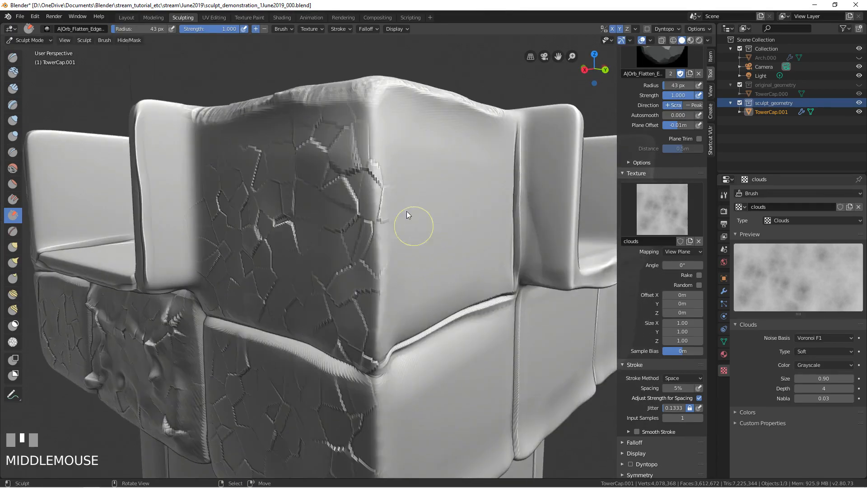
# Wear down the vertical corner edge of the battlement and enlarge the brush radius to 170 px.
pyautogui.moveTo(368, 88)
pyautogui.mouseDown()
pyautogui.moveTo(381, 324)
pyautogui.moveTo(378, 239)
pyautogui.moveTo(337, 231)
pyautogui.mouseUp()
pyautogui.press('f')
pyautogui.click(387, 233)
pyautogui.moveTo(289, 231); pyautogui.dragTo(353, 227, button='middle')
pyautogui.press('f')
pyautogui.click(397, 219)
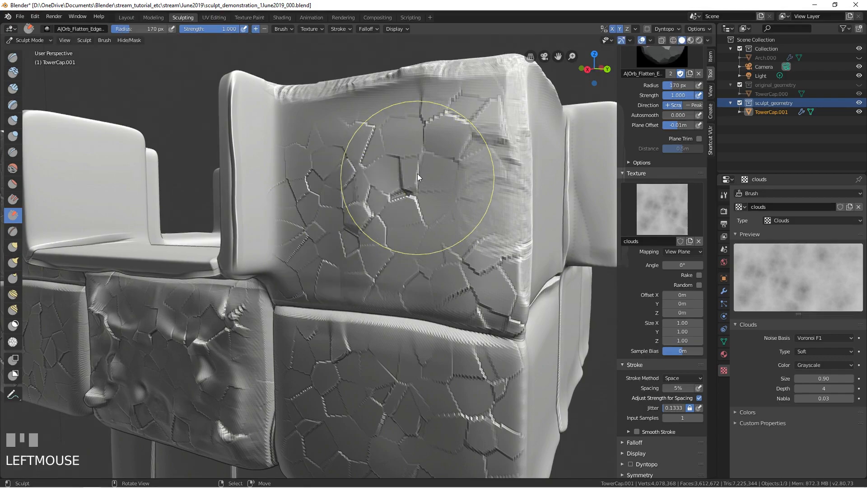
# Set the brush radius to 110 px and scrape the cracked face of the corner battlement flatter.
pyautogui.moveTo(407, 167); pyautogui.dragTo(381, 174, button='middle')
pyautogui.press('f')
pyautogui.click(381, 174)
pyautogui.moveTo(330, 161); pyautogui.dragTo(373, 228)
pyautogui.moveTo(373, 227); pyautogui.dragTo(364, 196, button='middle')
pyautogui.moveTo(364, 196)
pyautogui.mouseDown()
pyautogui.moveTo(352, 191)
pyautogui.moveTo(444, 216)
pyautogui.moveTo(476, 211)
pyautogui.moveTo(430, 126)
pyautogui.moveTo(408, 127)
pyautogui.moveTo(418, 135)
pyautogui.mouseUp()
pyautogui.keyDown('ctrl'); pyautogui.moveTo(418, 135); pyautogui.dragTo(394, 180, button='middle'); pyautogui.keyUp('ctrl')
pyautogui.moveTo(394, 180)
pyautogui.mouseDown()
pyautogui.moveTo(399, 166)
pyautogui.moveTo(410, 172)
pyautogui.mouseUp()
pyautogui.moveTo(410, 172)
pyautogui.mouseDown(button='middle')
pyautogui.moveTo(397, 193)
pyautogui.moveTo(409, 188)
pyautogui.moveTo(120, 93)
pyautogui.mouseUp(button='middle')
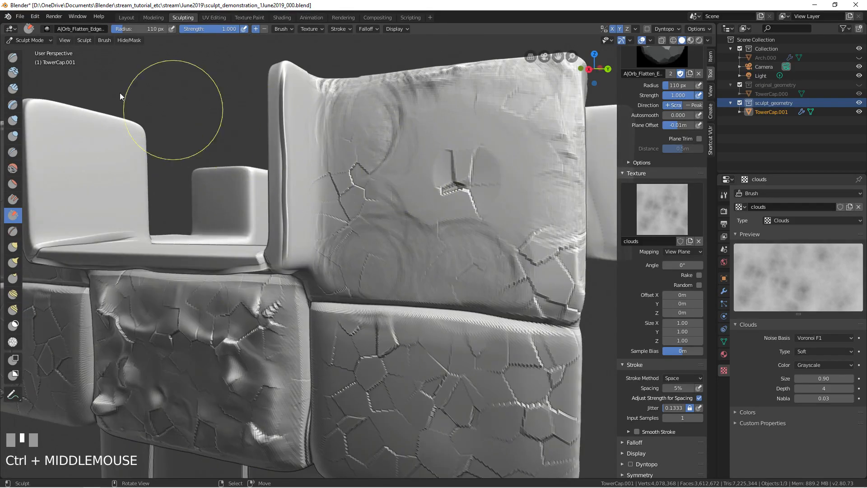
# Scrape wear into the plain outer face of the corner battlement and the edges around it.
pyautogui.click(47, 29)
pyautogui.moveTo(433, 186)
pyautogui.mouseDown(button='middle')
pyautogui.moveTo(384, 200)
pyautogui.moveTo(441, 196)
pyautogui.moveTo(170, 164)
pyautogui.mouseUp(button='middle')
pyautogui.moveTo(170, 164)
pyautogui.mouseDown()
pyautogui.moveTo(196, 97)
pyautogui.moveTo(197, 256)
pyautogui.moveTo(181, 257)
pyautogui.moveTo(221, 248)
pyautogui.mouseUp()
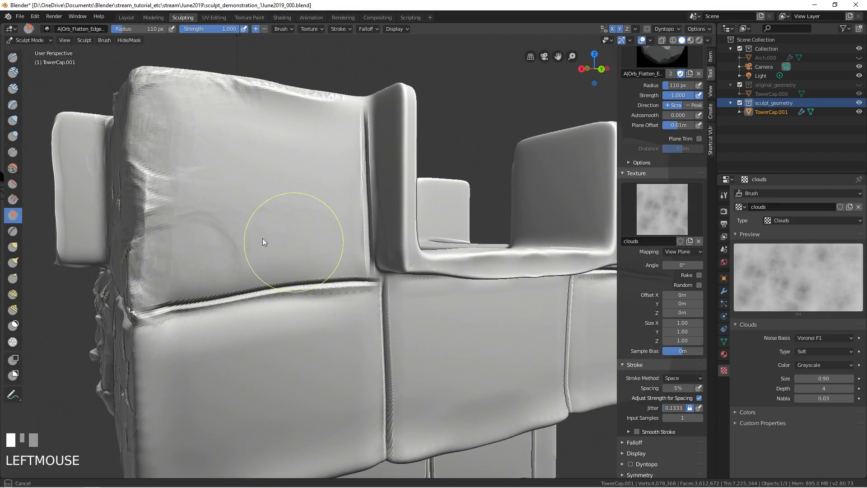
pyautogui.press('f')
pyautogui.click(307, 161)
pyautogui.moveTo(277, 156)
pyautogui.mouseDown()
pyautogui.moveTo(291, 132)
pyautogui.moveTo(261, 213)
pyautogui.mouseUp()
pyautogui.moveTo(261, 213)
pyautogui.keyDown('ctrl'); pyautogui.mouseDown(button='middle')
pyautogui.moveTo(240, 241)
pyautogui.moveTo(278, 242)
pyautogui.moveTo(278, 286)
pyautogui.moveTo(262, 270)
pyautogui.moveTo(289, 247)
pyautogui.moveTo(251, 194)
pyautogui.moveTo(200, 207)
pyautogui.moveTo(202, 248)
pyautogui.moveTo(179, 269)
pyautogui.mouseUp(button='middle'); pyautogui.keyUp('ctrl')
pyautogui.moveTo(179, 269)
pyautogui.mouseDown()
pyautogui.moveTo(201, 227)
pyautogui.moveTo(298, 250)
pyautogui.moveTo(317, 235)
pyautogui.moveTo(275, 253)
pyautogui.mouseUp()
# Roughen the lower edges of the cap's bottom stone course with a brush radius of 103 px.
pyautogui.moveTo(275, 253)
pyautogui.mouseDown(button='middle')
pyautogui.moveTo(308, 234)
pyautogui.moveTo(324, 191)
pyautogui.moveTo(448, 159)
pyautogui.mouseUp(button='middle')
pyautogui.moveTo(448, 159); pyautogui.dragTo(481, 144)
pyautogui.press('f')
pyautogui.click(387, 247)
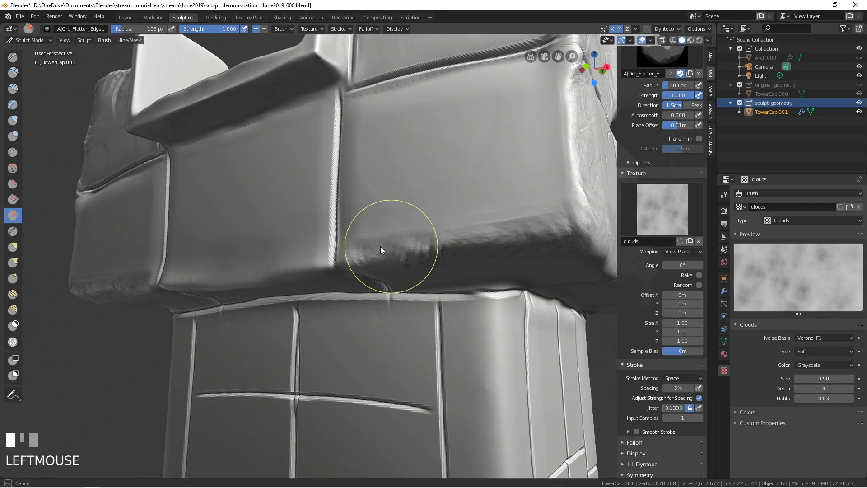
pyautogui.moveTo(387, 247); pyautogui.dragTo(401, 236, button='middle')
pyautogui.moveTo(401, 236)
pyautogui.mouseDown()
pyautogui.moveTo(385, 193)
pyautogui.moveTo(305, 241)
pyautogui.moveTo(299, 168)
pyautogui.moveTo(297, 246)
pyautogui.moveTo(251, 233)
pyautogui.moveTo(285, 203)
pyautogui.moveTo(273, 218)
pyautogui.mouseUp()
pyautogui.moveTo(273, 219)
pyautogui.mouseDown(button='middle')
pyautogui.moveTo(299, 222)
pyautogui.moveTo(265, 192)
pyautogui.moveTo(294, 189)
pyautogui.moveTo(309, 202)
pyautogui.moveTo(234, 272)
pyautogui.moveTo(311, 246)
pyautogui.mouseUp(button='middle')
pyautogui.moveTo(310, 246)
pyautogui.mouseDown()
pyautogui.moveTo(298, 208)
pyautogui.moveTo(373, 286)
pyautogui.moveTo(351, 224)
pyautogui.moveTo(339, 259)
pyautogui.moveTo(249, 119)
pyautogui.moveTo(281, 91)
pyautogui.moveTo(293, 164)
pyautogui.mouseUp()
pyautogui.hotkey('ctrl', 'z')
# Switch to the texturize_crackles brush and set its autosmooth to 0.3.
pyautogui.moveTo(300, 236)
pyautogui.mouseDown(button='middle')
pyautogui.moveTo(324, 226)
pyautogui.moveTo(370, 173)
pyautogui.moveTo(328, 179)
pyautogui.moveTo(337, 224)
pyautogui.moveTo(309, 207)
pyautogui.moveTo(186, 216)
pyautogui.mouseUp(button='middle')
pyautogui.moveTo(210, 157); pyautogui.dragTo(498, 173, button='middle')
pyautogui.click(623, 216)
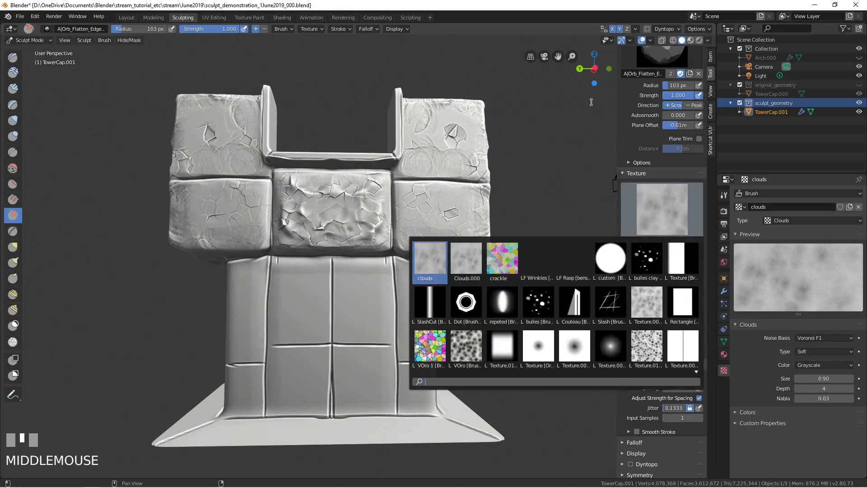
pyautogui.click(13, 184)
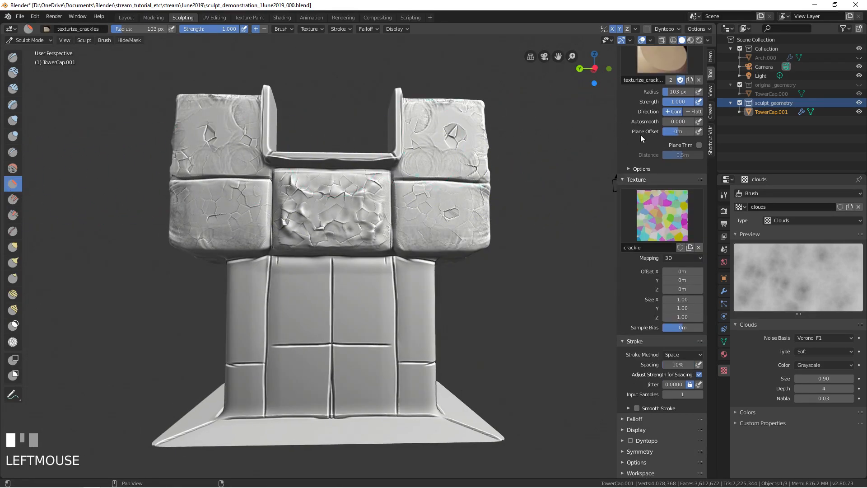
pyautogui.click(676, 120)
pyautogui.write('0.3')
pyautogui.press('Return')
# Test the crackle brush on the cracked battlement face and set its autosmooth to 0.1.
pyautogui.moveTo(113, 190)
pyautogui.mouseDown(button='middle')
pyautogui.moveTo(183, 193)
pyautogui.moveTo(165, 133)
pyautogui.moveTo(181, 131)
pyautogui.mouseUp(button='middle')
pyautogui.moveTo(181, 131)
pyautogui.mouseDown()
pyautogui.moveTo(190, 123)
pyautogui.moveTo(183, 95)
pyautogui.moveTo(251, 132)
pyautogui.moveTo(256, 154)
pyautogui.moveTo(247, 168)
pyautogui.mouseUp()
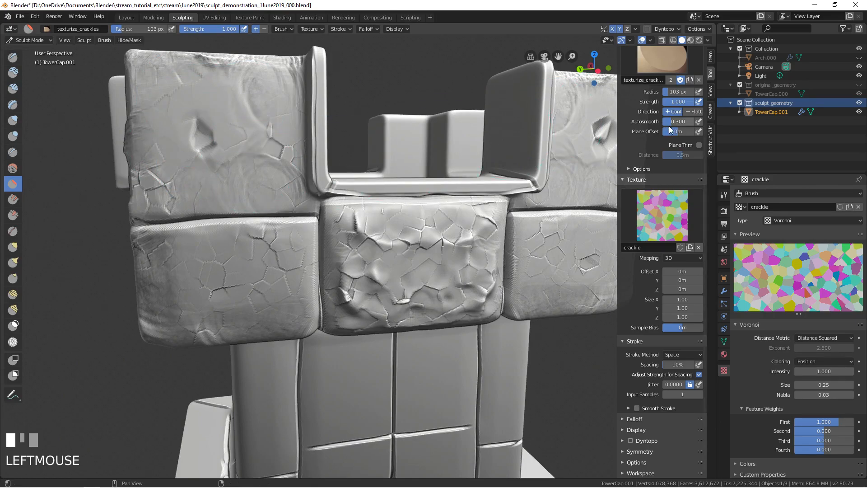
pyautogui.press('Return')
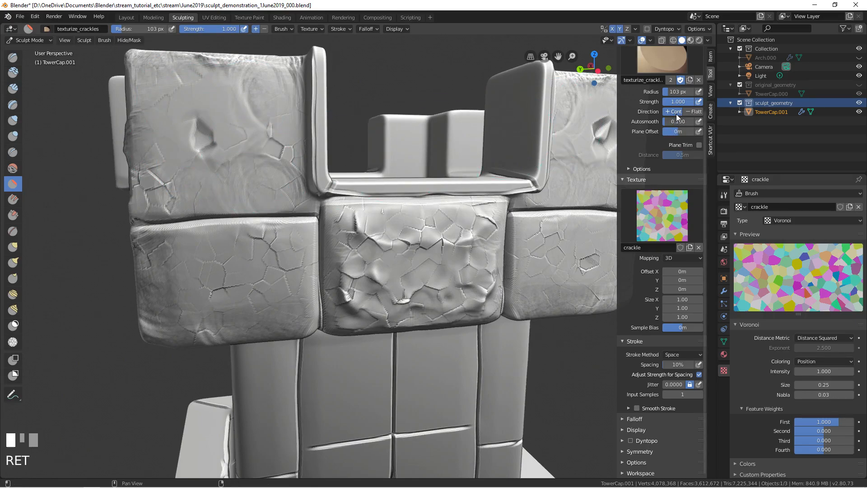
# Brush crackle texture over the stone faces of the corner battlement and the blocks beneath it.
pyautogui.moveTo(158, 129)
pyautogui.mouseDown()
pyautogui.moveTo(196, 113)
pyautogui.moveTo(266, 143)
pyautogui.moveTo(188, 185)
pyautogui.moveTo(243, 202)
pyautogui.moveTo(203, 300)
pyautogui.moveTo(182, 262)
pyautogui.moveTo(262, 295)
pyautogui.moveTo(286, 317)
pyautogui.moveTo(268, 273)
pyautogui.moveTo(249, 271)
pyautogui.mouseUp()
pyautogui.moveTo(248, 270)
pyautogui.mouseDown(button='middle')
pyautogui.moveTo(329, 267)
pyautogui.moveTo(406, 244)
pyautogui.mouseUp(button='middle')
pyautogui.moveTo(406, 243)
pyautogui.mouseDown()
pyautogui.moveTo(443, 220)
pyautogui.moveTo(512, 234)
pyautogui.moveTo(475, 171)
pyautogui.moveTo(475, 131)
pyautogui.mouseUp()
pyautogui.keyDown('shift'); pyautogui.moveTo(475, 131); pyautogui.dragTo(453, 180, button='middle'); pyautogui.keyUp('shift')
# Set the brush radius to 126 px and extend the crackle texture across the adjoining cap blocks.
pyautogui.press('f')
pyautogui.click(463, 180)
pyautogui.moveTo(470, 177)
pyautogui.mouseDown()
pyautogui.moveTo(415, 110)
pyautogui.moveTo(484, 98)
pyautogui.moveTo(433, 174)
pyautogui.moveTo(446, 199)
pyautogui.moveTo(405, 223)
pyautogui.moveTo(476, 210)
pyautogui.moveTo(447, 234)
pyautogui.mouseUp()
pyautogui.moveTo(447, 235)
pyautogui.mouseDown(button='middle')
pyautogui.moveTo(295, 193)
pyautogui.moveTo(271, 199)
pyautogui.mouseUp(button='middle')
pyautogui.moveTo(271, 199)
pyautogui.mouseDown()
pyautogui.moveTo(285, 90)
pyautogui.moveTo(333, 170)
pyautogui.moveTo(373, 140)
pyautogui.moveTo(311, 294)
pyautogui.moveTo(332, 301)
pyautogui.moveTo(316, 345)
pyautogui.moveTo(289, 270)
pyautogui.moveTo(349, 265)
pyautogui.moveTo(353, 283)
pyautogui.moveTo(296, 305)
pyautogui.moveTo(332, 276)
pyautogui.moveTo(381, 314)
pyautogui.moveTo(383, 336)
pyautogui.mouseUp()
pyautogui.moveTo(374, 307); pyautogui.dragTo(345, 295, button='middle')
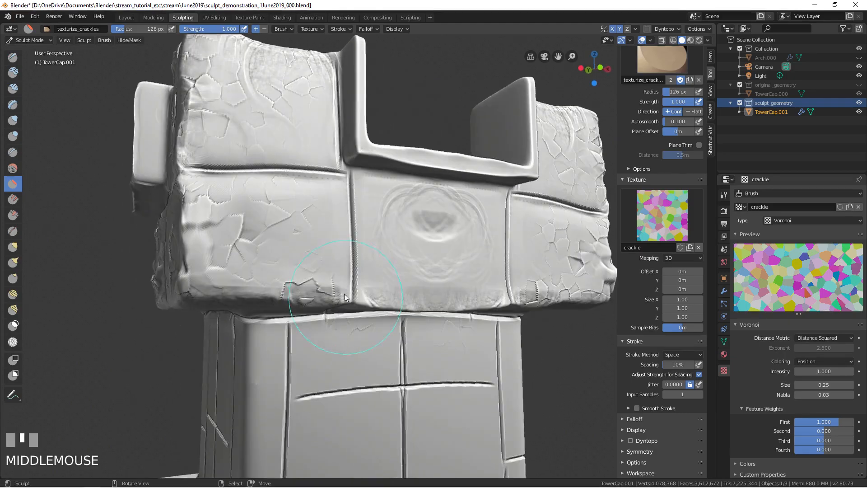
# Continue the crackle texture along the cap's lower edge and underside.
pyautogui.moveTo(283, 306); pyautogui.dragTo(253, 292)
pyautogui.moveTo(253, 293); pyautogui.dragTo(277, 240, button='middle')
pyautogui.moveTo(277, 241)
pyautogui.mouseDown()
pyautogui.moveTo(278, 172)
pyautogui.moveTo(253, 202)
pyautogui.moveTo(288, 235)
pyautogui.moveTo(286, 302)
pyautogui.mouseUp()
pyautogui.moveTo(286, 302)
pyautogui.mouseDown(button='middle')
pyautogui.moveTo(263, 296)
pyautogui.moveTo(262, 271)
pyautogui.mouseUp(button='middle')
pyautogui.moveTo(262, 271)
pyautogui.mouseDown()
pyautogui.moveTo(246, 277)
pyautogui.moveTo(201, 252)
pyautogui.moveTo(226, 218)
pyautogui.moveTo(260, 225)
pyautogui.mouseUp()
pyautogui.moveTo(260, 226)
pyautogui.mouseDown(button='middle')
pyautogui.moveTo(338, 267)
pyautogui.moveTo(399, 285)
pyautogui.mouseUp(button='middle')
pyautogui.moveTo(400, 285)
pyautogui.mouseDown()
pyautogui.moveTo(356, 295)
pyautogui.moveTo(424, 227)
pyautogui.moveTo(446, 158)
pyautogui.moveTo(434, 117)
pyautogui.moveTo(381, 149)
pyautogui.mouseUp()
# Add crackle texture to the remaining cap surfaces and the upper part of the tower shaft.
pyautogui.keyDown('shift'); pyautogui.moveTo(381, 149); pyautogui.dragTo(418, 156, button='middle'); pyautogui.keyUp('shift')
pyautogui.moveTo(418, 157)
pyautogui.mouseDown()
pyautogui.moveTo(381, 85)
pyautogui.moveTo(384, 45)
pyautogui.mouseUp()
pyautogui.moveTo(384, 45)
pyautogui.mouseDown(button='middle')
pyautogui.moveTo(303, 272)
pyautogui.moveTo(253, 206)
pyautogui.mouseUp(button='middle')
pyautogui.moveTo(253, 207)
pyautogui.mouseDown()
pyautogui.moveTo(198, 190)
pyautogui.moveTo(190, 217)
pyautogui.moveTo(203, 97)
pyautogui.moveTo(280, 133)
pyautogui.moveTo(322, 109)
pyautogui.moveTo(361, 131)
pyautogui.moveTo(392, 187)
pyautogui.moveTo(314, 221)
pyautogui.moveTo(337, 299)
pyautogui.moveTo(389, 247)
pyautogui.moveTo(356, 253)
pyautogui.mouseUp()
pyautogui.moveTo(231, 302)
pyautogui.mouseDown()
pyautogui.moveTo(247, 278)
pyautogui.moveTo(257, 319)
pyautogui.mouseUp()
pyautogui.moveTo(256, 319); pyautogui.dragTo(281, 298, button='middle')
pyautogui.keyDown('shift'); pyautogui.moveTo(281, 298); pyautogui.dragTo(278, 346, button='middle'); pyautogui.keyUp('shift')
# Smooth the crackle detail in places around the cap and the tower shaft.
pyautogui.moveTo(278, 346)
pyautogui.keyDown('shift'); pyautogui.mouseDown()
pyautogui.moveTo(265, 346)
pyautogui.moveTo(253, 372)
pyautogui.mouseUp(); pyautogui.keyUp('shift')
pyautogui.moveTo(253, 372)
pyautogui.mouseDown(button='middle')
pyautogui.moveTo(286, 331)
pyautogui.moveTo(246, 285)
pyautogui.mouseUp(button='middle')
pyautogui.keyDown('shift'); pyautogui.moveTo(246, 284); pyautogui.dragTo(242, 289); pyautogui.keyUp('shift')
pyautogui.moveTo(242, 289); pyautogui.dragTo(267, 330, button='middle')
pyautogui.moveTo(226, 320)
pyautogui.keyDown('shift'); pyautogui.mouseDown()
pyautogui.moveTo(206, 316)
pyautogui.moveTo(212, 307)
pyautogui.mouseUp(); pyautogui.keyUp('shift')
pyautogui.keyDown('shift'); pyautogui.moveTo(226, 303); pyautogui.dragTo(302, 257, button='middle'); pyautogui.keyUp('shift')
pyautogui.moveTo(307, 262)
pyautogui.keyDown('shift'); pyautogui.mouseDown()
pyautogui.moveTo(338, 276)
pyautogui.moveTo(301, 301)
pyautogui.mouseUp(); pyautogui.keyUp('shift')
pyautogui.keyDown('shift'); pyautogui.moveTo(301, 301); pyautogui.dragTo(387, 269, button='middle'); pyautogui.keyUp('shift')
pyautogui.moveTo(304, 251)
pyautogui.keyDown('shift'); pyautogui.mouseDown()
pyautogui.moveTo(275, 211)
pyautogui.moveTo(283, 249)
pyautogui.mouseUp(); pyautogui.keyUp('shift')
pyautogui.moveTo(330, 282); pyautogui.dragTo(343, 271, button='middle')
pyautogui.keyDown('shift'); pyautogui.moveTo(343, 271); pyautogui.dragTo(335, 248, button='middle'); pyautogui.keyUp('shift')
# Set the crackle brush texture's size to 0.50 on the X, Y and Z axes.
pyautogui.click(348, 304)
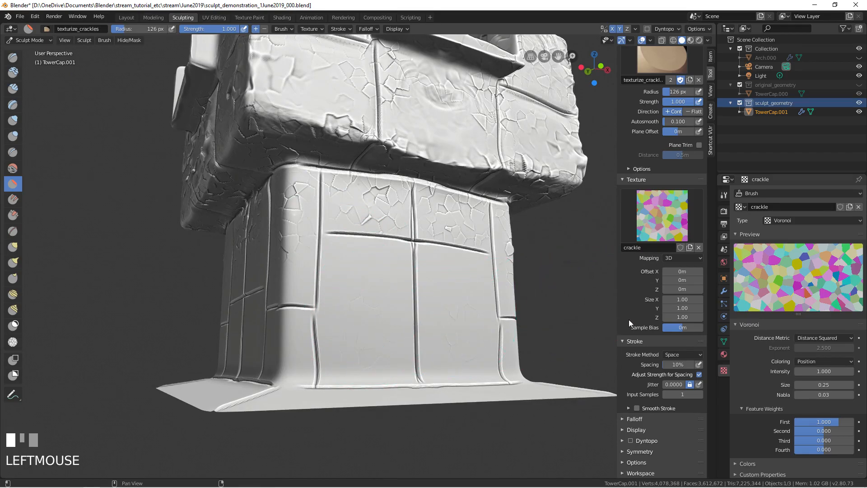
pyautogui.click(685, 299)
pyautogui.write('0.5')
pyautogui.press('Return')
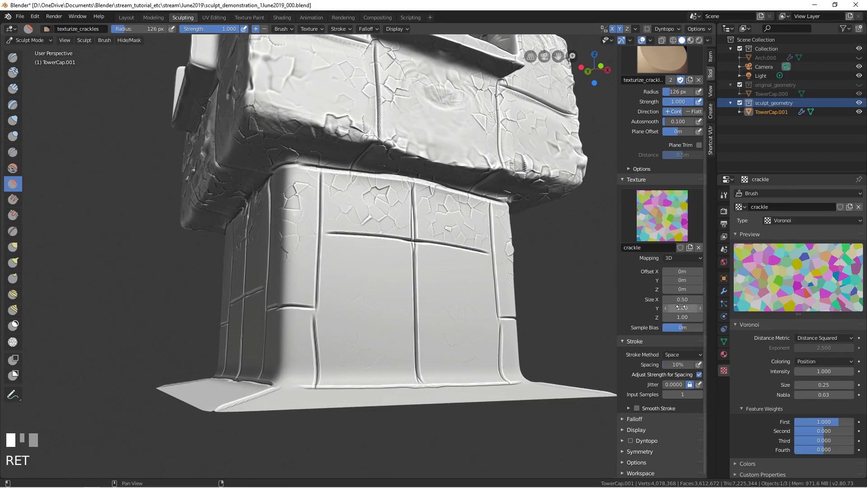
pyautogui.hotkey('ctrl', 'v')
pyautogui.hotkey('ctrl', 'v')
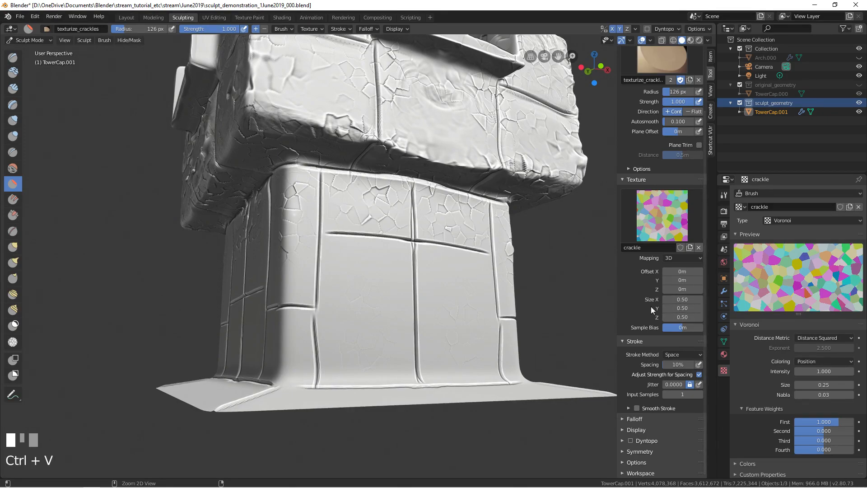
# Carve crackle texture into the lower stone panels of the tower shaft with the texturize_crackles brush.
pyautogui.moveTo(383, 313)
pyautogui.mouseDown()
pyautogui.moveTo(351, 308)
pyautogui.moveTo(389, 272)
pyautogui.moveTo(406, 299)
pyautogui.mouseUp()
pyautogui.press('f')
pyautogui.click(419, 293)
pyautogui.moveTo(435, 274)
pyautogui.mouseDown()
pyautogui.moveTo(369, 250)
pyautogui.moveTo(349, 291)
pyautogui.moveTo(346, 354)
pyautogui.moveTo(384, 345)
pyautogui.mouseUp()
pyautogui.moveTo(312, 317); pyautogui.dragTo(317, 316, button='middle')
pyautogui.moveTo(318, 332)
pyautogui.mouseDown()
pyautogui.moveTo(307, 238)
pyautogui.moveTo(286, 266)
pyautogui.mouseUp()
pyautogui.moveTo(276, 271); pyautogui.dragTo(321, 275, button='middle')
pyautogui.moveTo(278, 301)
pyautogui.mouseDown()
pyautogui.moveTo(292, 284)
pyautogui.moveTo(264, 294)
pyautogui.moveTo(275, 235)
pyautogui.mouseUp()
pyautogui.moveTo(267, 293); pyautogui.dragTo(298, 294, button='middle')
pyautogui.moveTo(263, 316)
pyautogui.mouseDown()
pyautogui.moveTo(262, 272)
pyautogui.moveTo(222, 354)
pyautogui.moveTo(254, 324)
pyautogui.mouseUp()
# Extend the crackle texture over the flared base and the remaining bare sides of the tower shaft.
pyautogui.moveTo(254, 324); pyautogui.dragTo(208, 381, button='middle')
pyautogui.moveTo(208, 380)
pyautogui.mouseDown()
pyautogui.moveTo(169, 261)
pyautogui.moveTo(178, 355)
pyautogui.moveTo(199, 365)
pyautogui.mouseUp()
pyautogui.moveTo(202, 371)
pyautogui.keyDown('shift'); pyautogui.mouseDown(button='middle')
pyautogui.moveTo(235, 271)
pyautogui.moveTo(237, 296)
pyautogui.moveTo(225, 297)
pyautogui.mouseUp(button='middle'); pyautogui.keyUp('shift')
pyautogui.moveTo(198, 396)
pyautogui.mouseDown()
pyautogui.moveTo(392, 370)
pyautogui.moveTo(232, 354)
pyautogui.moveTo(305, 337)
pyautogui.mouseUp()
pyautogui.moveTo(305, 337)
pyautogui.keyDown('ctrl'); pyautogui.mouseDown(button='middle')
pyautogui.moveTo(273, 352)
pyautogui.moveTo(290, 349)
pyautogui.mouseUp(button='middle'); pyautogui.keyUp('ctrl')
pyautogui.moveTo(291, 349)
pyautogui.mouseDown()
pyautogui.moveTo(221, 406)
pyautogui.moveTo(168, 354)
pyautogui.mouseUp()
pyautogui.moveTo(169, 354)
pyautogui.keyDown('ctrl'); pyautogui.mouseDown(button='middle')
pyautogui.moveTo(275, 290)
pyautogui.moveTo(332, 332)
pyautogui.mouseUp(button='middle'); pyautogui.keyUp('ctrl')
pyautogui.moveTo(302, 324)
pyautogui.mouseDown()
pyautogui.moveTo(269, 289)
pyautogui.moveTo(279, 283)
pyautogui.mouseUp()
pyautogui.moveTo(278, 283)
pyautogui.mouseDown(button='middle')
pyautogui.moveTo(370, 276)
pyautogui.moveTo(394, 260)
pyautogui.moveTo(382, 239)
pyautogui.mouseUp(button='middle')
pyautogui.keyDown('shift'); pyautogui.moveTo(383, 240); pyautogui.dragTo(364, 291, button='middle'); pyautogui.keyUp('shift')
# Add soft bumps to the corner merlon's outer face with the Blob_clouds brush at 82 px, and smooth them.
pyautogui.press('f')
pyautogui.click(335, 242)
pyautogui.moveTo(335, 242); pyautogui.dragTo(340, 273, button='middle')
pyautogui.keyDown('ctrl'); pyautogui.moveTo(340, 273); pyautogui.dragTo(348, 240, button='middle'); pyautogui.keyUp('ctrl')
pyautogui.moveTo(349, 241); pyautogui.dragTo(355, 213, button='middle')
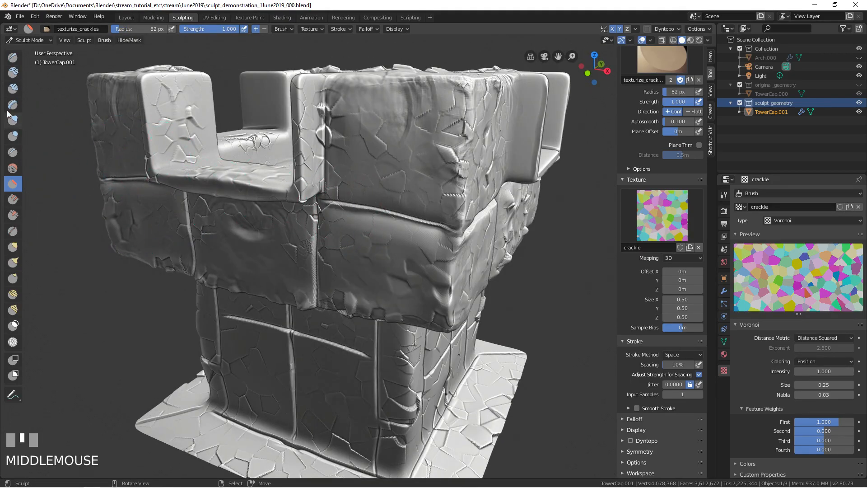
pyautogui.click(13, 135)
pyautogui.moveTo(357, 134); pyautogui.dragTo(361, 139)
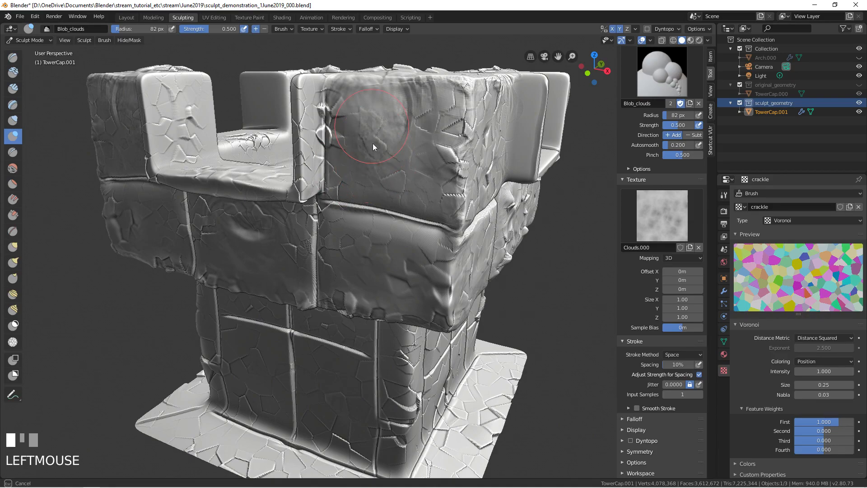
pyautogui.moveTo(364, 172)
pyautogui.keyDown('shift'); pyautogui.mouseDown()
pyautogui.moveTo(367, 139)
pyautogui.moveTo(425, 164)
pyautogui.moveTo(416, 129)
pyautogui.mouseUp(); pyautogui.keyUp('shift')
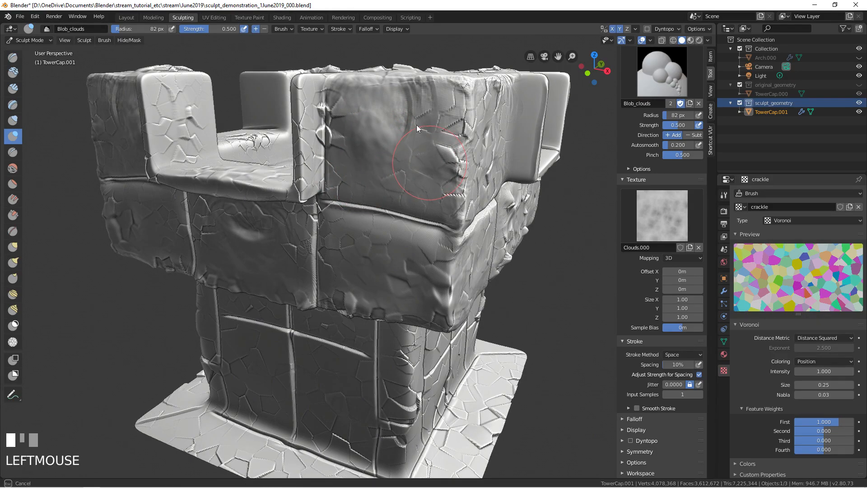
# Resize the Blob_clouds brush and work inverted and raised strokes into the corner merlon's surface.
pyautogui.press('f')
pyautogui.click(397, 156)
pyautogui.moveTo(402, 162)
pyautogui.keyDown('ctrl'); pyautogui.mouseDown()
pyautogui.moveTo(356, 116)
pyautogui.moveTo(348, 155)
pyautogui.moveTo(354, 180)
pyautogui.moveTo(405, 106)
pyautogui.mouseUp(); pyautogui.keyUp('ctrl')
pyautogui.moveTo(441, 175); pyautogui.dragTo(302, 144, button='middle')
pyautogui.moveTo(303, 145)
pyautogui.mouseDown()
pyautogui.moveTo(289, 108)
pyautogui.moveTo(296, 77)
pyautogui.moveTo(341, 122)
pyautogui.moveTo(287, 156)
pyautogui.moveTo(299, 105)
pyautogui.moveTo(360, 106)
pyautogui.moveTo(300, 141)
pyautogui.mouseUp()
pyautogui.keyDown('shift'); pyautogui.moveTo(274, 99); pyautogui.dragTo(282, 141, button='middle'); pyautogui.keyUp('shift')
# Roughen the merlon tops and upper ledges with the Blob_clouds brush at 113 px, smoothing in places.
pyautogui.press('f')
pyautogui.click(278, 142)
pyautogui.moveTo(285, 114)
pyautogui.mouseDown()
pyautogui.moveTo(259, 107)
pyautogui.moveTo(258, 95)
pyautogui.moveTo(247, 106)
pyautogui.mouseUp()
pyautogui.moveTo(247, 106); pyautogui.dragTo(281, 135, button='middle')
pyautogui.moveTo(330, 144)
pyautogui.keyDown('shift'); pyautogui.mouseDown()
pyautogui.moveTo(380, 167)
pyautogui.moveTo(387, 218)
pyautogui.moveTo(380, 224)
pyautogui.mouseUp(); pyautogui.keyUp('shift')
pyautogui.moveTo(379, 224)
pyautogui.mouseDown(button='middle')
pyautogui.moveTo(370, 222)
pyautogui.moveTo(377, 278)
pyautogui.mouseUp(button='middle')
pyautogui.moveTo(377, 279)
pyautogui.mouseDown()
pyautogui.moveTo(351, 273)
pyautogui.moveTo(346, 261)
pyautogui.moveTo(361, 285)
pyautogui.moveTo(351, 277)
pyautogui.moveTo(361, 279)
pyautogui.mouseUp()
pyautogui.moveTo(370, 281)
pyautogui.mouseDown(button='middle')
pyautogui.moveTo(374, 320)
pyautogui.moveTo(352, 248)
pyautogui.mouseUp(button='middle')
pyautogui.moveTo(384, 320)
pyautogui.mouseDown()
pyautogui.moveTo(435, 297)
pyautogui.moveTo(395, 368)
pyautogui.mouseUp()
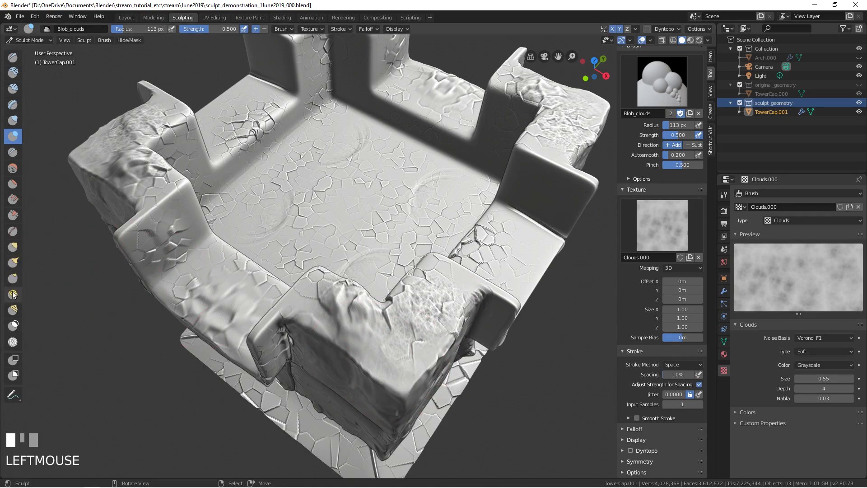
# Flatten the bumpy top and edges of the corner merlon with the Orb_Flatten_Edge scrape brush at 113 px.
pyautogui.click(13, 216)
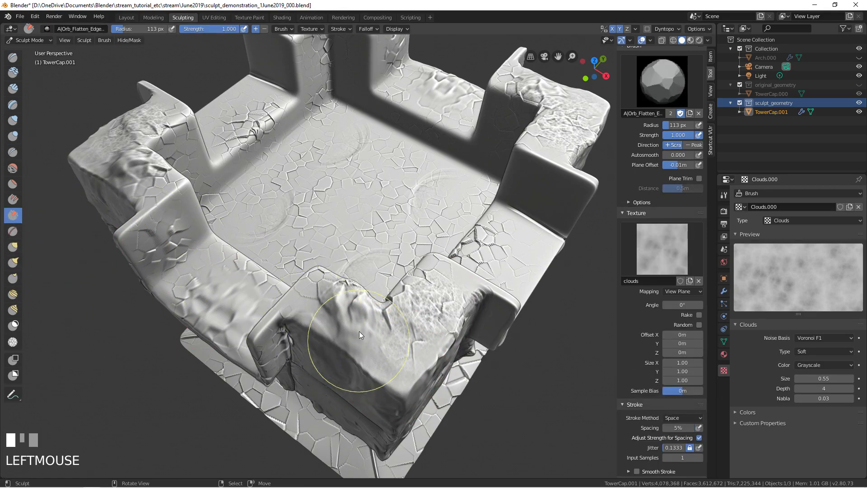
pyautogui.moveTo(358, 335); pyautogui.dragTo(339, 354, button='middle')
pyautogui.moveTo(340, 354)
pyautogui.mouseDown()
pyautogui.moveTo(411, 393)
pyautogui.moveTo(442, 346)
pyautogui.moveTo(398, 359)
pyautogui.mouseUp()
pyautogui.moveTo(397, 359)
pyautogui.mouseDown(button='middle')
pyautogui.moveTo(384, 335)
pyautogui.moveTo(381, 280)
pyautogui.mouseUp(button='middle')
pyautogui.moveTo(381, 280)
pyautogui.mouseDown()
pyautogui.moveTo(374, 235)
pyautogui.moveTo(386, 259)
pyautogui.mouseUp()
pyautogui.moveTo(386, 258); pyautogui.dragTo(380, 243, button='middle')
# Scrape the corner merlon's edges and faces with a 54 px brush and smooth the block's surface.
pyautogui.press('f')
pyautogui.click(352, 229)
pyautogui.moveTo(361, 217)
pyautogui.mouseDown()
pyautogui.moveTo(381, 204)
pyautogui.moveTo(370, 236)
pyautogui.mouseUp()
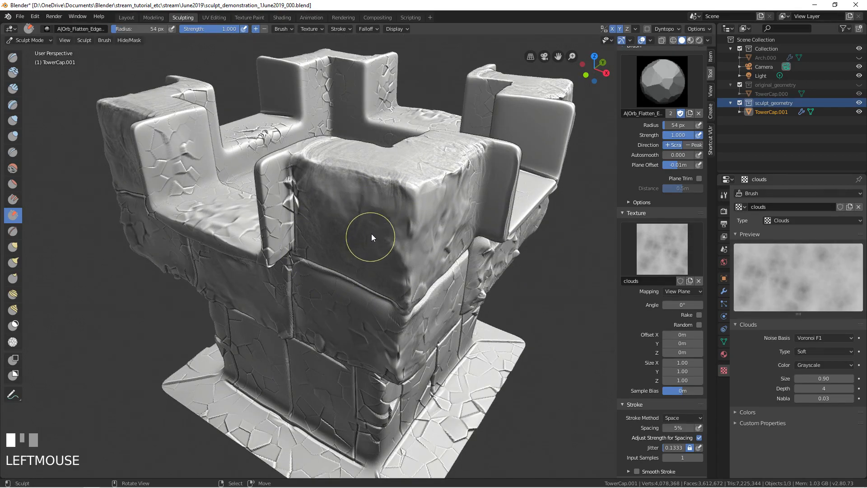
pyautogui.moveTo(373, 212); pyautogui.dragTo(383, 171, button='middle')
pyautogui.moveTo(383, 171)
pyautogui.mouseDown()
pyautogui.moveTo(379, 181)
pyautogui.moveTo(421, 176)
pyautogui.moveTo(445, 191)
pyautogui.mouseUp()
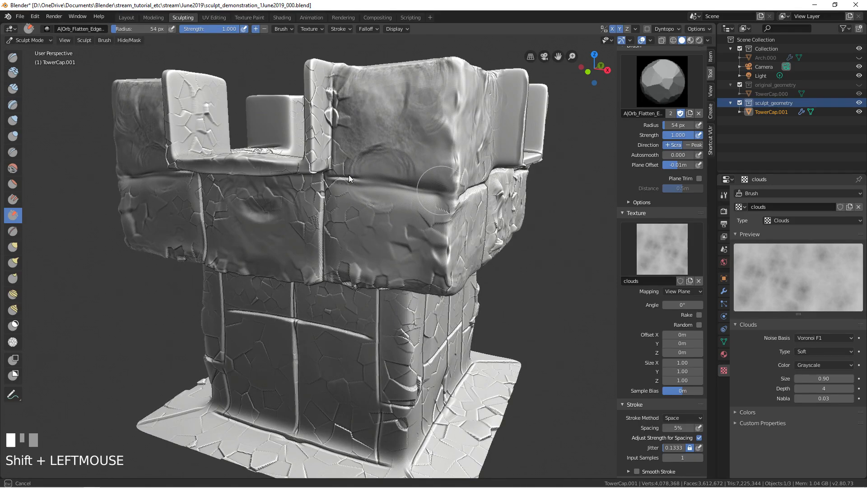
pyautogui.moveTo(351, 194); pyautogui.dragTo(344, 156, button='middle')
pyautogui.keyDown('shift'); pyautogui.moveTo(344, 156); pyautogui.dragTo(338, 230); pyautogui.keyUp('shift')
pyautogui.moveTo(244, 201)
pyautogui.mouseDown(button='middle')
pyautogui.moveTo(242, 190)
pyautogui.moveTo(256, 194)
pyautogui.mouseUp(button='middle')
# Build cloudy relief on the cap's centre block and the blocks beside it with the Blob_clouds brush at 74 px.
pyautogui.click(13, 136)
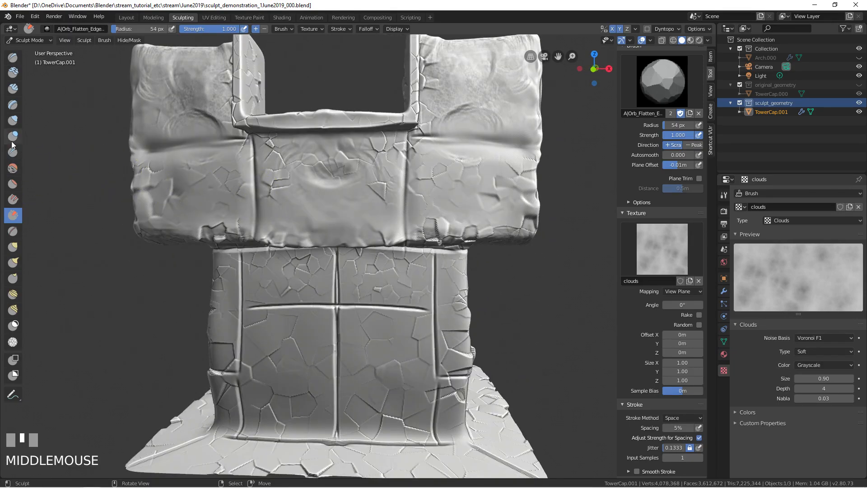
pyautogui.moveTo(305, 188)
pyautogui.mouseDown()
pyautogui.moveTo(280, 166)
pyautogui.moveTo(306, 171)
pyautogui.moveTo(352, 216)
pyautogui.moveTo(361, 213)
pyautogui.mouseUp()
pyautogui.press('f')
pyautogui.click(326, 199)
pyautogui.moveTo(315, 172)
pyautogui.mouseDown(button='middle')
pyautogui.moveTo(289, 198)
pyautogui.moveTo(293, 176)
pyautogui.moveTo(314, 207)
pyautogui.mouseUp(button='middle')
pyautogui.click(286, 208)
pyautogui.moveTo(302, 206)
pyautogui.mouseDown()
pyautogui.moveTo(302, 239)
pyautogui.moveTo(301, 221)
pyautogui.mouseUp()
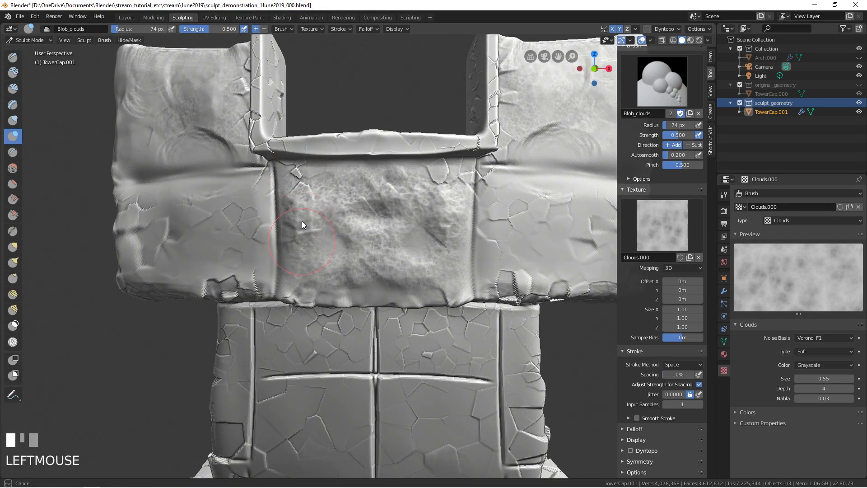
pyautogui.moveTo(301, 221); pyautogui.dragTo(308, 214, button='middle')
pyautogui.moveTo(248, 203)
pyautogui.mouseDown()
pyautogui.moveTo(174, 211)
pyautogui.moveTo(180, 250)
pyautogui.moveTo(167, 267)
pyautogui.moveTo(247, 265)
pyautogui.moveTo(241, 248)
pyautogui.moveTo(258, 217)
pyautogui.mouseUp()
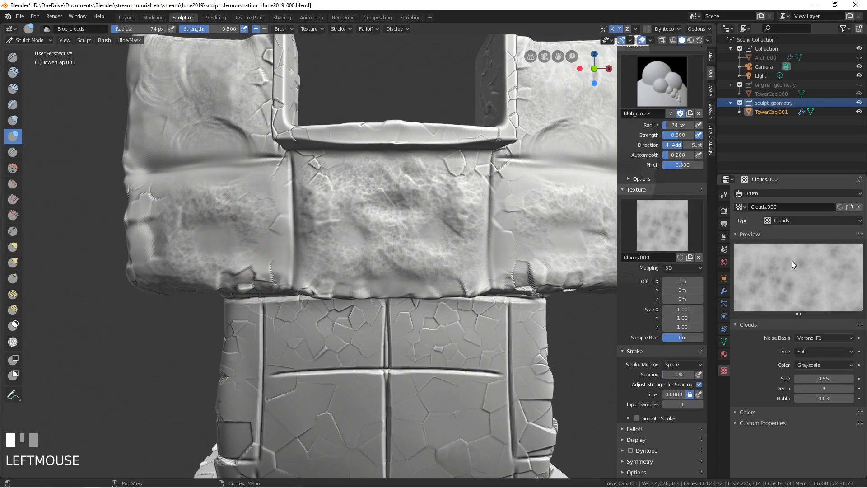
# Show the Multires modifier settings of TowerCap.001.
pyautogui.click(724, 291)
pyautogui.moveTo(519, 221)
pyautogui.mouseDown(button='middle')
pyautogui.moveTo(377, 236)
pyautogui.moveTo(518, 170)
pyautogui.moveTo(278, 211)
pyautogui.moveTo(337, 201)
pyautogui.mouseUp(button='middle')
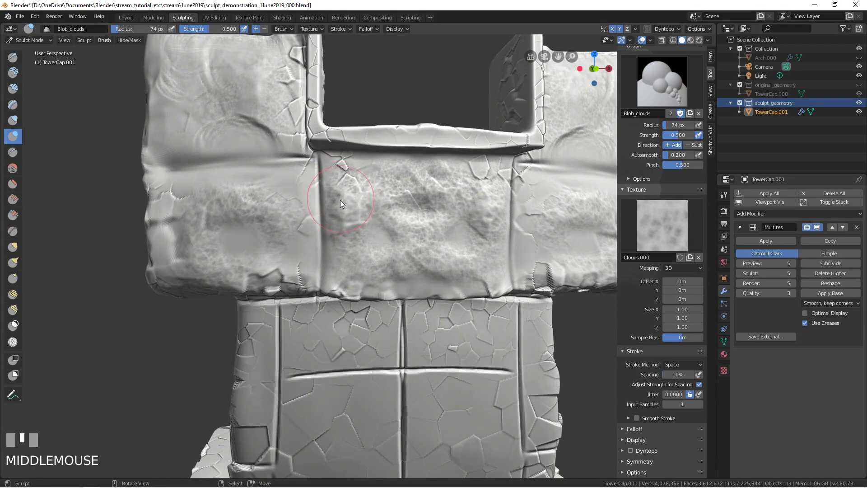
pyautogui.moveTo(324, 221)
pyautogui.mouseDown(button='middle')
pyautogui.moveTo(330, 224)
pyautogui.moveTo(318, 220)
pyautogui.mouseUp(button='middle')
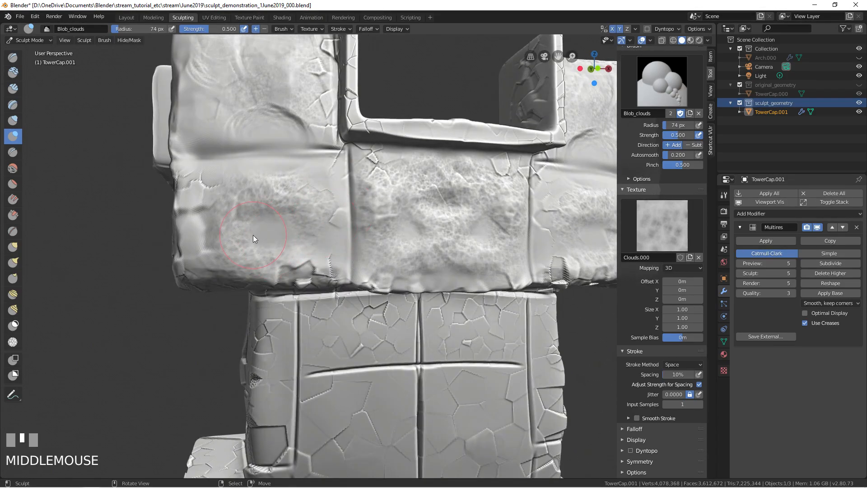
# Continue the cloudy relief across the cap's outer blocks and around its corner.
pyautogui.keyDown('shift'); pyautogui.moveTo(258, 229); pyautogui.dragTo(360, 195, button='middle'); pyautogui.keyUp('shift')
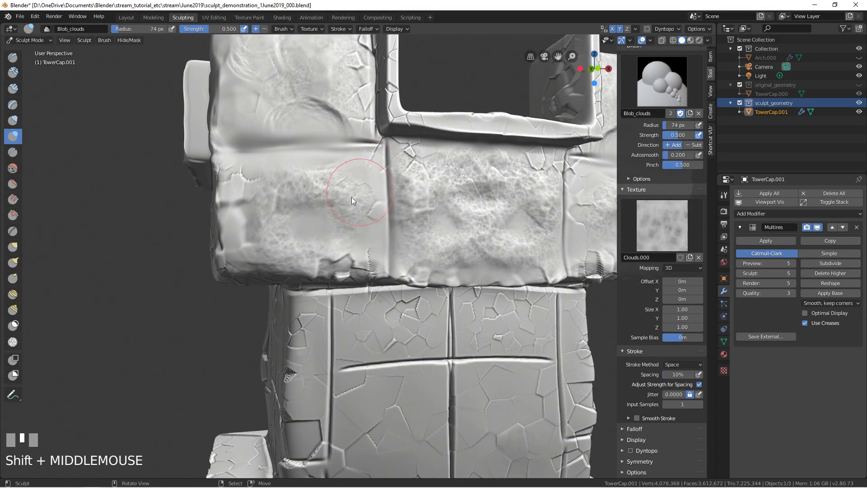
pyautogui.moveTo(310, 215)
pyautogui.mouseDown()
pyautogui.moveTo(318, 227)
pyautogui.moveTo(364, 167)
pyautogui.moveTo(253, 166)
pyautogui.moveTo(233, 202)
pyautogui.moveTo(229, 259)
pyautogui.mouseUp()
pyautogui.moveTo(229, 259); pyautogui.dragTo(341, 203, button='middle')
pyautogui.moveTo(341, 202)
pyautogui.mouseDown()
pyautogui.moveTo(324, 183)
pyautogui.moveTo(334, 234)
pyautogui.moveTo(372, 234)
pyautogui.moveTo(394, 196)
pyautogui.moveTo(373, 177)
pyautogui.moveTo(398, 206)
pyautogui.moveTo(405, 246)
pyautogui.moveTo(380, 251)
pyautogui.mouseUp()
pyautogui.moveTo(380, 248); pyautogui.dragTo(389, 200, button='middle')
pyautogui.moveTo(389, 200); pyautogui.dragTo(424, 177)
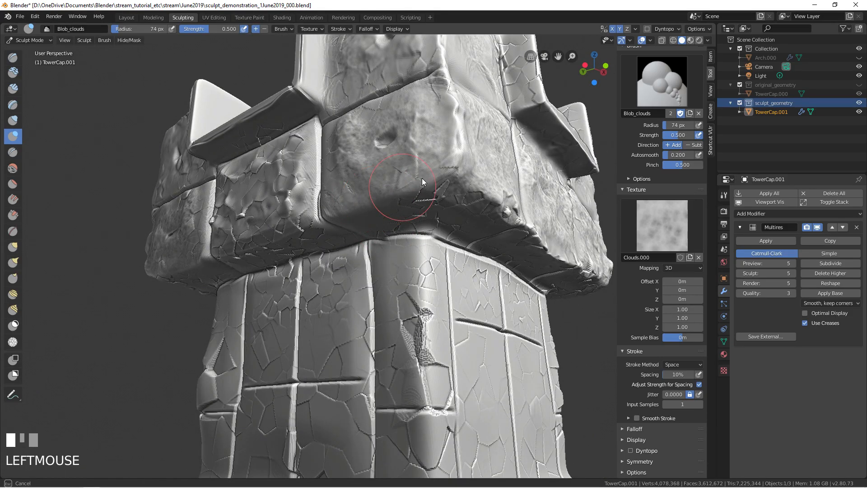
# Add cloudy relief to the lower corner block of the cap and set the brush radius to 121 px.
pyautogui.moveTo(379, 203); pyautogui.dragTo(383, 199)
pyautogui.moveTo(383, 199); pyautogui.dragTo(377, 146, button='middle')
pyautogui.moveTo(377, 146)
pyautogui.mouseDown()
pyautogui.moveTo(425, 126)
pyautogui.moveTo(465, 164)
pyautogui.moveTo(368, 164)
pyautogui.moveTo(346, 150)
pyautogui.mouseUp()
pyautogui.moveTo(346, 151)
pyautogui.mouseDown(button='middle')
pyautogui.moveTo(381, 178)
pyautogui.moveTo(376, 172)
pyautogui.moveTo(383, 190)
pyautogui.mouseUp(button='middle')
pyautogui.press('f')
pyautogui.click(403, 198)
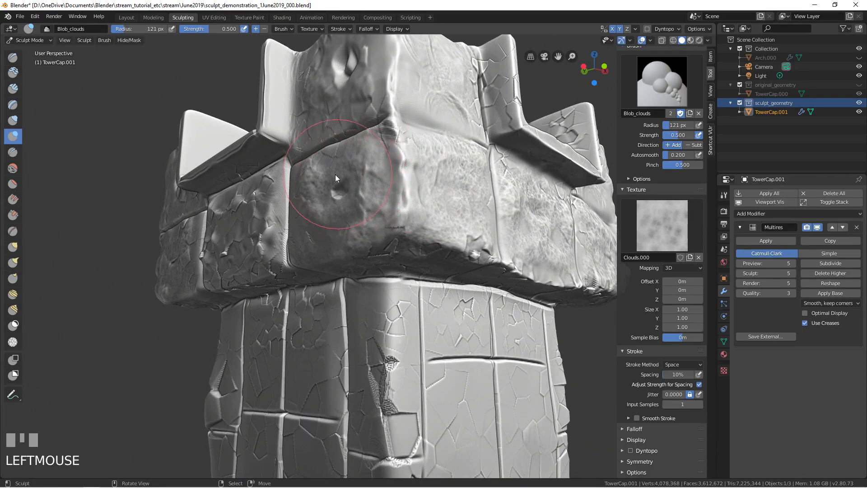
# Duplicate the texturize_crackles brush and name the copy texturize_soft_clouds.
pyautogui.click(13, 184)
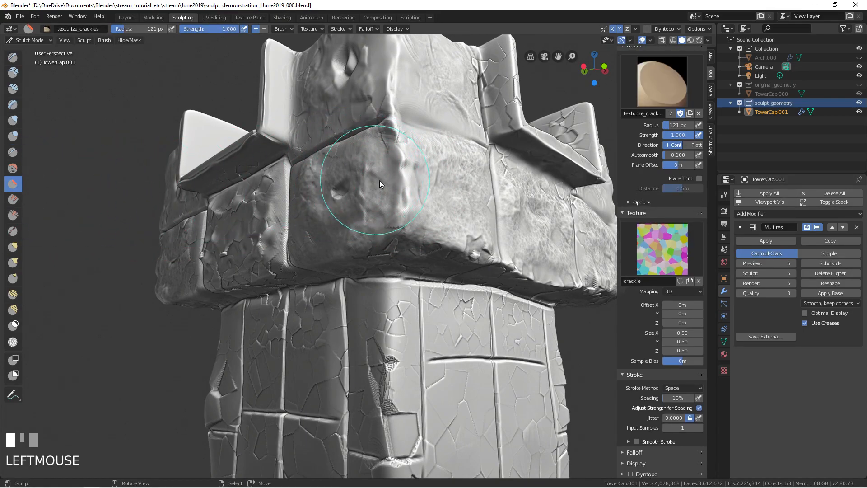
pyautogui.click(671, 116)
pyautogui.click(659, 114)
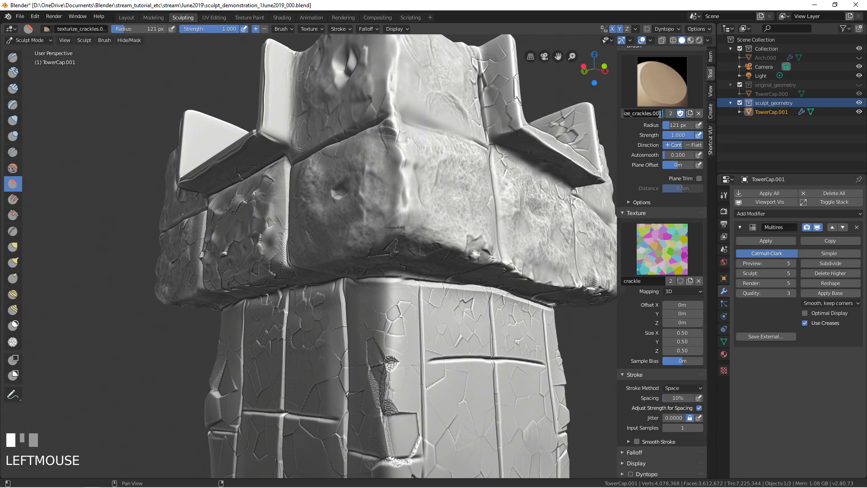
pyautogui.press('End')
pyautogui.press('Return')
pyautogui.click(650, 107)
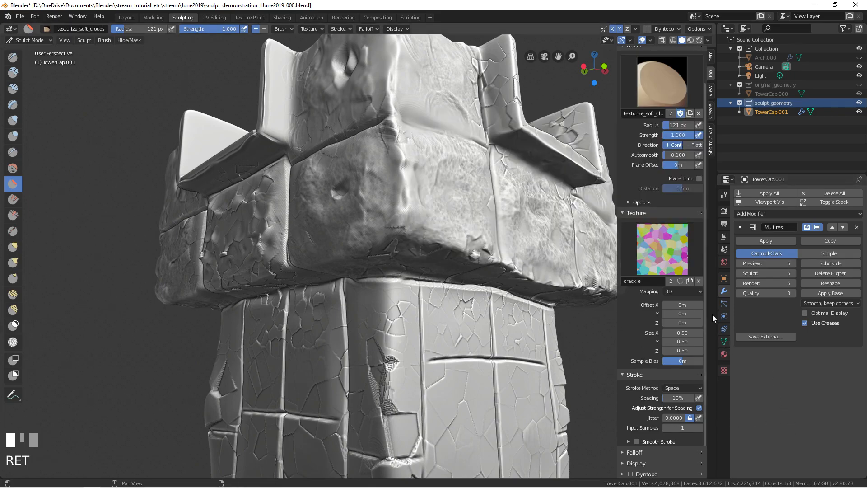
# Replace the new brush's crackle texture with a new Clouds texture of size 0.95.
pyautogui.click(698, 281)
pyautogui.click(670, 280)
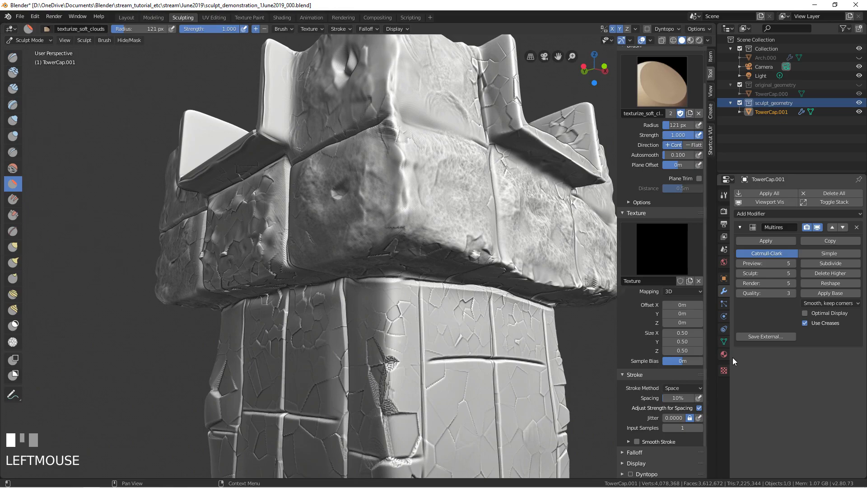
pyautogui.click(724, 370)
pyautogui.click(804, 221)
pyautogui.click(787, 246)
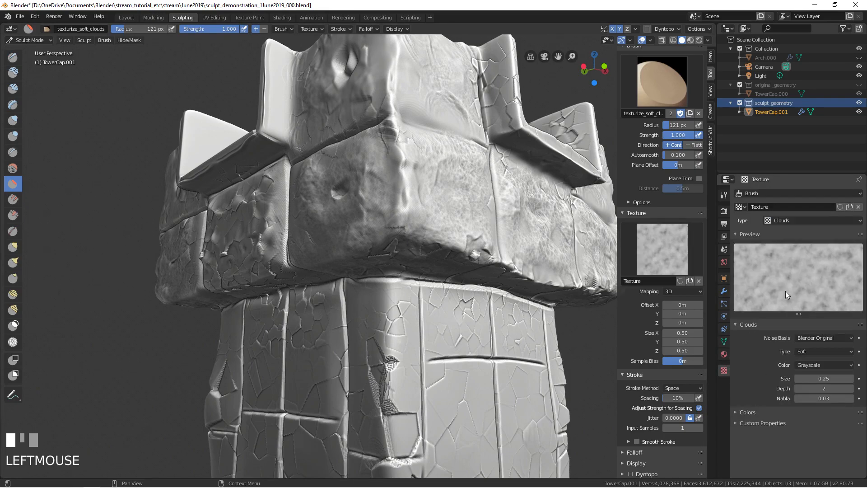
pyautogui.click(824, 379)
pyautogui.press('Return')
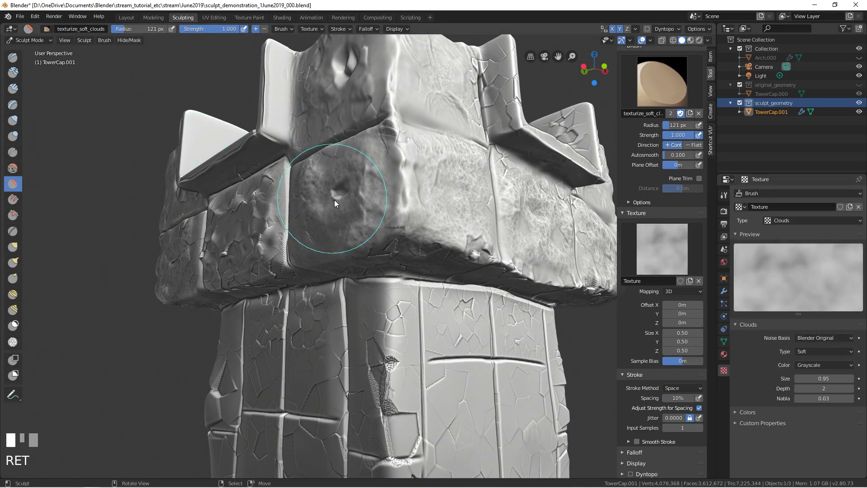
# Enlarge the soft clouds brush, texture the cap's corner and side blocks, and smooth the strokes.
pyautogui.moveTo(369, 198); pyautogui.dragTo(379, 202, button='middle')
pyautogui.press('f')
pyautogui.click(430, 203)
pyautogui.moveTo(357, 218)
pyautogui.mouseDown()
pyautogui.moveTo(387, 173)
pyautogui.moveTo(449, 216)
pyautogui.moveTo(425, 207)
pyautogui.mouseUp()
pyautogui.moveTo(437, 221); pyautogui.dragTo(402, 225, button='middle')
pyautogui.moveTo(359, 228)
pyautogui.mouseDown()
pyautogui.moveTo(374, 211)
pyautogui.moveTo(332, 183)
pyautogui.moveTo(348, 184)
pyautogui.moveTo(300, 221)
pyautogui.mouseUp()
pyautogui.moveTo(289, 225); pyautogui.dragTo(391, 235, button='middle')
pyautogui.moveTo(390, 244)
pyautogui.keyDown('shift'); pyautogui.mouseDown()
pyautogui.moveTo(426, 212)
pyautogui.moveTo(430, 126)
pyautogui.mouseUp(); pyautogui.keyUp('shift')
# Sculpt soft cloud relief into the cap's centre block with a 144 px brush and smooth it.
pyautogui.moveTo(299, 230); pyautogui.dragTo(343, 221, button='middle')
pyautogui.press('f')
pyautogui.click(268, 221)
pyautogui.moveTo(325, 219)
pyautogui.mouseDown()
pyautogui.moveTo(326, 244)
pyautogui.moveTo(316, 204)
pyautogui.moveTo(369, 217)
pyautogui.mouseUp()
pyautogui.moveTo(343, 222)
pyautogui.keyDown('shift'); pyautogui.mouseDown()
pyautogui.moveTo(288, 227)
pyautogui.moveTo(389, 228)
pyautogui.mouseUp(); pyautogui.keyUp('shift')
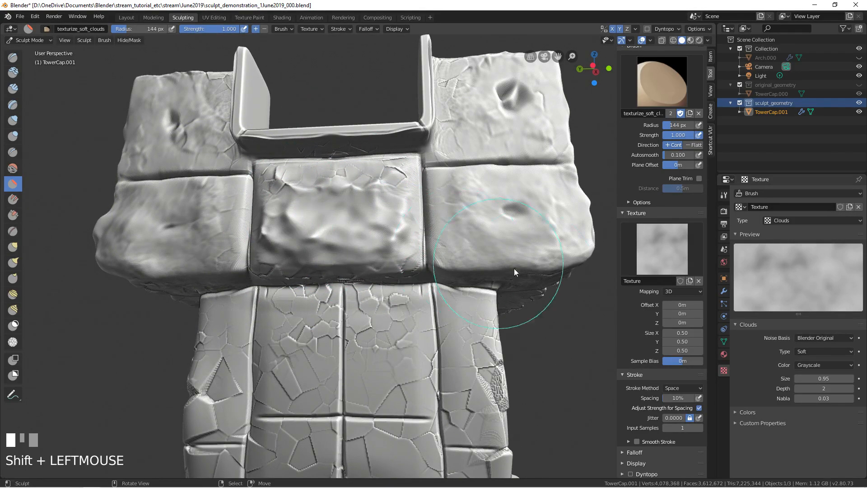
# Set the brush texture's size to 1.00 on X, Y and Z and its mapping to Tiled.
pyautogui.click(682, 333)
pyautogui.write('1')
pyautogui.press('Return')
pyautogui.moveTo(681, 341); pyautogui.dragTo(679, 351)
pyautogui.write('1')
pyautogui.click(660, 337)
pyautogui.click(677, 292)
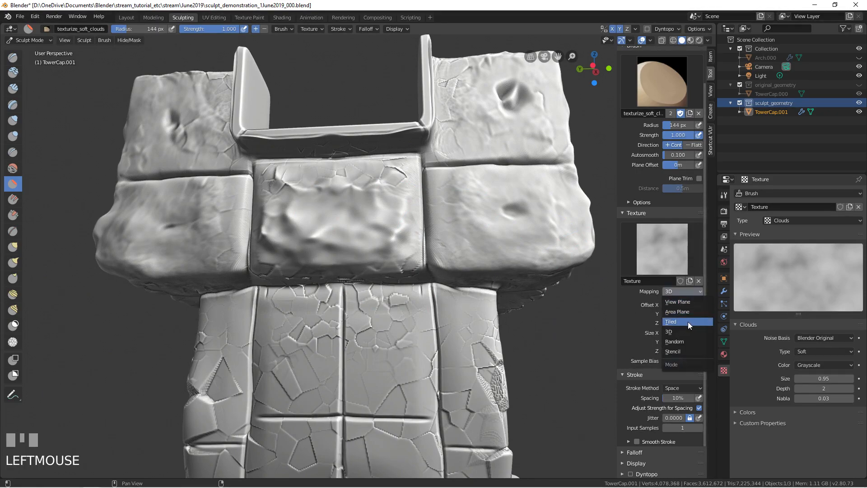
pyautogui.click(687, 319)
# Texture the cap's lower blocks with the tiled clouds, alternating normal and inverted strokes.
pyautogui.moveTo(313, 226)
pyautogui.mouseDown()
pyautogui.moveTo(307, 214)
pyautogui.moveTo(310, 246)
pyautogui.moveTo(278, 250)
pyautogui.moveTo(367, 199)
pyautogui.moveTo(332, 208)
pyautogui.mouseUp()
pyautogui.moveTo(179, 244)
pyautogui.mouseDown()
pyautogui.moveTo(185, 218)
pyautogui.moveTo(173, 241)
pyautogui.mouseUp()
pyautogui.moveTo(174, 242)
pyautogui.mouseDown(button='middle')
pyautogui.moveTo(208, 246)
pyautogui.moveTo(272, 229)
pyautogui.mouseUp(button='middle')
pyautogui.moveTo(272, 228)
pyautogui.keyDown('ctrl'); pyautogui.mouseDown()
pyautogui.moveTo(300, 135)
pyautogui.moveTo(326, 186)
pyautogui.moveTo(357, 167)
pyautogui.mouseUp(); pyautogui.keyUp('ctrl')
pyautogui.moveTo(356, 167)
pyautogui.mouseDown(button='middle')
pyautogui.moveTo(337, 170)
pyautogui.moveTo(386, 231)
pyautogui.mouseUp(button='middle')
pyautogui.keyDown('ctrl'); pyautogui.moveTo(391, 237); pyautogui.dragTo(418, 227); pyautogui.keyUp('ctrl')
pyautogui.moveTo(418, 226)
pyautogui.mouseDown(button='middle')
pyautogui.moveTo(387, 243)
pyautogui.moveTo(479, 243)
pyautogui.mouseUp(button='middle')
pyautogui.moveTo(478, 243)
pyautogui.keyDown('ctrl'); pyautogui.mouseDown()
pyautogui.moveTo(500, 109)
pyautogui.moveTo(489, 125)
pyautogui.moveTo(516, 114)
pyautogui.mouseUp(); pyautogui.keyUp('ctrl')
# Carry the tiled cloud texture over the other sides and blocks of the cap.
pyautogui.keyDown('shift'); pyautogui.moveTo(252, 132); pyautogui.dragTo(280, 164, button='middle'); pyautogui.keyUp('shift')
pyautogui.moveTo(281, 168)
pyautogui.mouseDown(button='middle')
pyautogui.moveTo(285, 230)
pyautogui.moveTo(262, 253)
pyautogui.mouseUp(button='middle')
pyautogui.moveTo(195, 325)
pyautogui.mouseDown()
pyautogui.moveTo(218, 309)
pyautogui.moveTo(193, 320)
pyautogui.moveTo(202, 316)
pyautogui.moveTo(189, 264)
pyautogui.moveTo(216, 338)
pyautogui.moveTo(229, 251)
pyautogui.mouseUp()
pyautogui.moveTo(229, 251)
pyautogui.mouseDown(button='middle')
pyautogui.moveTo(302, 274)
pyautogui.moveTo(312, 296)
pyautogui.mouseUp(button='middle')
pyautogui.moveTo(402, 199)
pyautogui.mouseDown()
pyautogui.moveTo(391, 176)
pyautogui.moveTo(375, 273)
pyautogui.moveTo(378, 211)
pyautogui.mouseUp()
pyautogui.moveTo(378, 211)
pyautogui.mouseDown(button='middle')
pyautogui.moveTo(332, 220)
pyautogui.moveTo(350, 222)
pyautogui.moveTo(312, 274)
pyautogui.moveTo(376, 200)
pyautogui.moveTo(312, 223)
pyautogui.moveTo(359, 201)
pyautogui.moveTo(371, 210)
pyautogui.mouseUp(button='middle')
pyautogui.moveTo(356, 237)
pyautogui.keyDown('ctrl'); pyautogui.mouseDown()
pyautogui.moveTo(367, 227)
pyautogui.moveTo(352, 237)
pyautogui.mouseUp(); pyautogui.keyUp('ctrl')
# Flatten the cap's stone surface with inverted strokes and set the brush radius to 81 px.
pyautogui.press('f')
pyautogui.click(328, 234)
pyautogui.moveTo(328, 234); pyautogui.dragTo(370, 251, button='middle')
pyautogui.moveTo(370, 251)
pyautogui.keyDown('ctrl'); pyautogui.mouseDown()
pyautogui.moveTo(364, 229)
pyautogui.moveTo(338, 216)
pyautogui.moveTo(348, 210)
pyautogui.moveTo(340, 224)
pyautogui.moveTo(348, 251)
pyautogui.moveTo(345, 225)
pyautogui.moveTo(346, 246)
pyautogui.moveTo(383, 254)
pyautogui.mouseUp(); pyautogui.keyUp('ctrl')
pyautogui.press('f')
pyautogui.click(319, 221)
# Try a brush texture size of 2.00 on the X and Y axes.
pyautogui.click(677, 342)
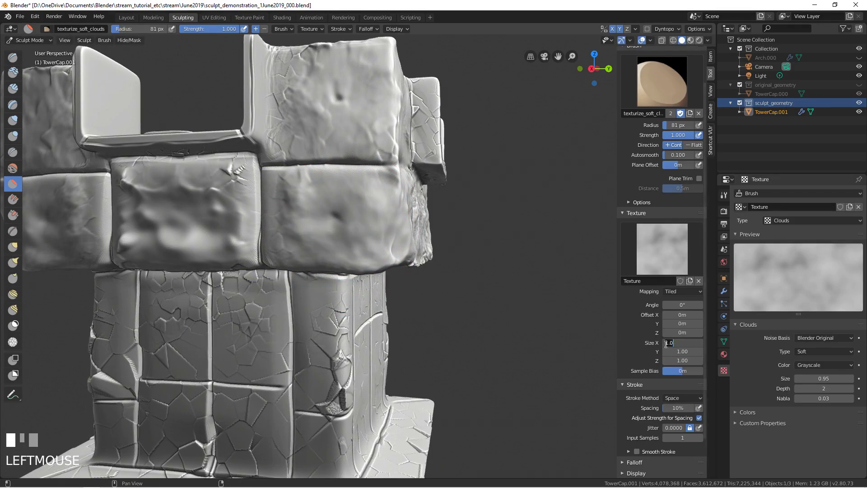
pyautogui.write('2')
pyautogui.click(674, 352)
pyautogui.click(673, 352)
pyautogui.write('2')
pyautogui.click(680, 364)
pyautogui.click(681, 364)
# Set the brush texture's size to 0.50 on the X, Y and Z axes.
pyautogui.click(672, 359)
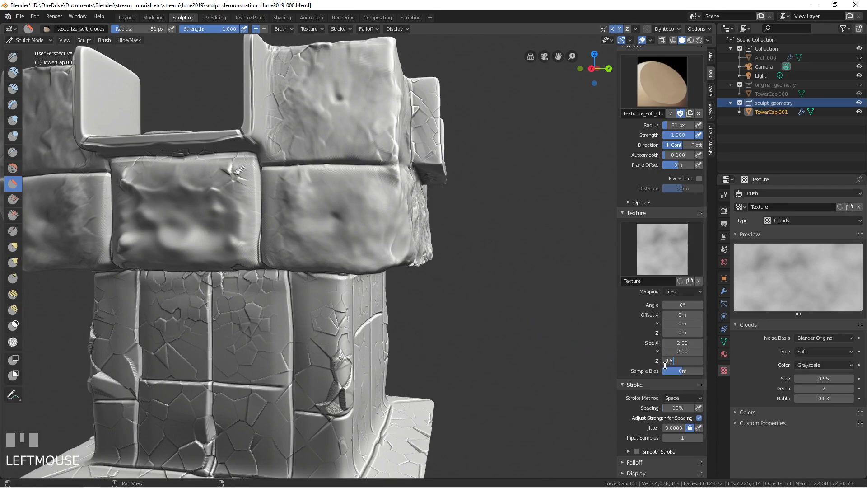
pyautogui.press('Return')
pyautogui.hotkey('ctrl', 'v')
pyautogui.hotkey('ctrl', 'v')
# Sculpt the larger cloud pattern into the cap's corner and side blocks, mixing normal and inverted strokes.
pyautogui.moveTo(362, 232)
pyautogui.mouseDown()
pyautogui.moveTo(349, 236)
pyautogui.moveTo(377, 223)
pyautogui.moveTo(292, 249)
pyautogui.moveTo(298, 192)
pyautogui.moveTo(360, 196)
pyautogui.moveTo(347, 207)
pyautogui.mouseUp()
pyautogui.moveTo(338, 207); pyautogui.dragTo(288, 198, button='middle')
pyautogui.moveTo(303, 195)
pyautogui.mouseDown()
pyautogui.moveTo(303, 236)
pyautogui.moveTo(297, 215)
pyautogui.moveTo(289, 236)
pyautogui.moveTo(310, 213)
pyautogui.moveTo(363, 198)
pyautogui.moveTo(325, 210)
pyautogui.mouseUp()
pyautogui.moveTo(325, 210)
pyautogui.mouseDown(button='middle')
pyautogui.moveTo(344, 212)
pyautogui.moveTo(184, 235)
pyautogui.mouseUp(button='middle')
pyautogui.moveTo(184, 235)
pyautogui.keyDown('ctrl'); pyautogui.mouseDown()
pyautogui.moveTo(161, 236)
pyautogui.moveTo(177, 194)
pyautogui.moveTo(140, 211)
pyautogui.moveTo(228, 232)
pyautogui.mouseUp(); pyautogui.keyUp('ctrl')
pyautogui.moveTo(229, 232)
pyautogui.mouseDown(button='middle')
pyautogui.moveTo(179, 242)
pyautogui.moveTo(295, 233)
pyautogui.mouseUp(button='middle')
pyautogui.moveTo(296, 232)
pyautogui.mouseDown()
pyautogui.moveTo(392, 216)
pyautogui.moveTo(409, 230)
pyautogui.moveTo(443, 233)
pyautogui.moveTo(385, 223)
pyautogui.moveTo(420, 217)
pyautogui.mouseUp()
pyautogui.moveTo(420, 217)
pyautogui.mouseDown()
pyautogui.moveTo(424, 230)
pyautogui.moveTo(392, 218)
pyautogui.moveTo(383, 226)
pyautogui.moveTo(460, 212)
pyautogui.moveTo(372, 226)
pyautogui.moveTo(405, 229)
pyautogui.moveTo(406, 205)
pyautogui.moveTo(294, 229)
pyautogui.moveTo(300, 138)
pyautogui.moveTo(287, 190)
pyautogui.mouseUp()
# Set the soft clouds brush's direction to Flatten and flatten the cap's outer blocks.
pyautogui.click(694, 145)
pyautogui.moveTo(287, 190); pyautogui.dragTo(344, 191, button='middle')
pyautogui.moveTo(345, 191)
pyautogui.mouseDown()
pyautogui.moveTo(261, 191)
pyautogui.moveTo(183, 225)
pyautogui.mouseUp()
pyautogui.moveTo(183, 225)
pyautogui.keyDown('ctrl'); pyautogui.mouseDown(button='middle')
pyautogui.moveTo(204, 240)
pyautogui.moveTo(293, 253)
pyautogui.moveTo(256, 241)
pyautogui.moveTo(291, 232)
pyautogui.mouseUp(button='middle'); pyautogui.keyUp('ctrl')
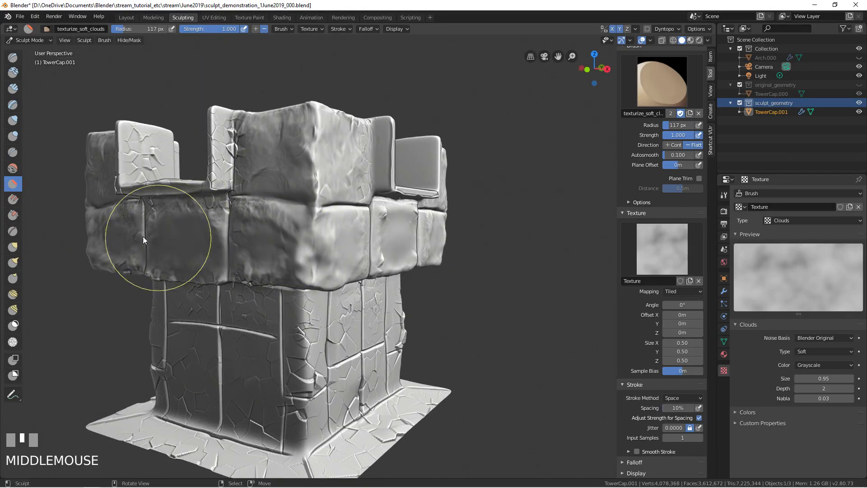
# Undo the last flatten strokes on the cap's outer blocks.
pyautogui.moveTo(371, 245)
pyautogui.mouseDown(button='middle')
pyautogui.moveTo(338, 240)
pyautogui.moveTo(255, 270)
pyautogui.mouseUp(button='middle')
pyautogui.hotkey('ctrl', 'z')
pyautogui.hotkey('ctrl', 'z')
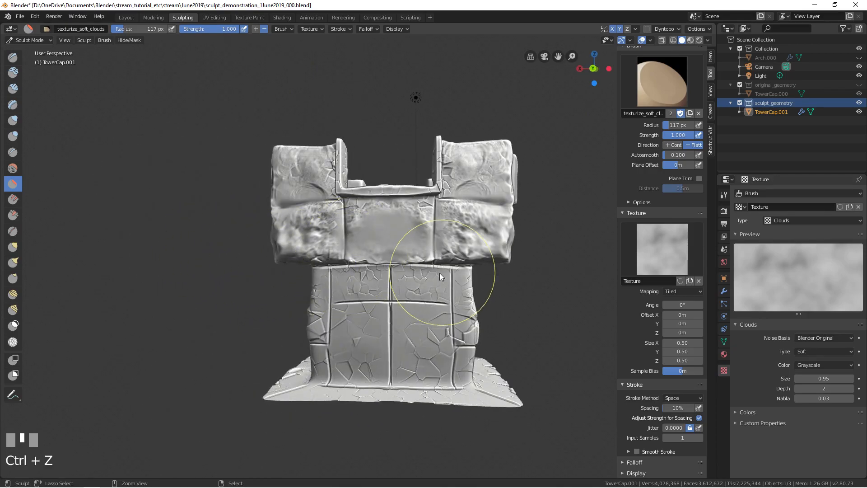
pyautogui.keyDown('ctrl'); pyautogui.moveTo(441, 273); pyautogui.dragTo(386, 240, button='middle'); pyautogui.keyUp('ctrl')
pyautogui.hotkey('ctrl', 'z')
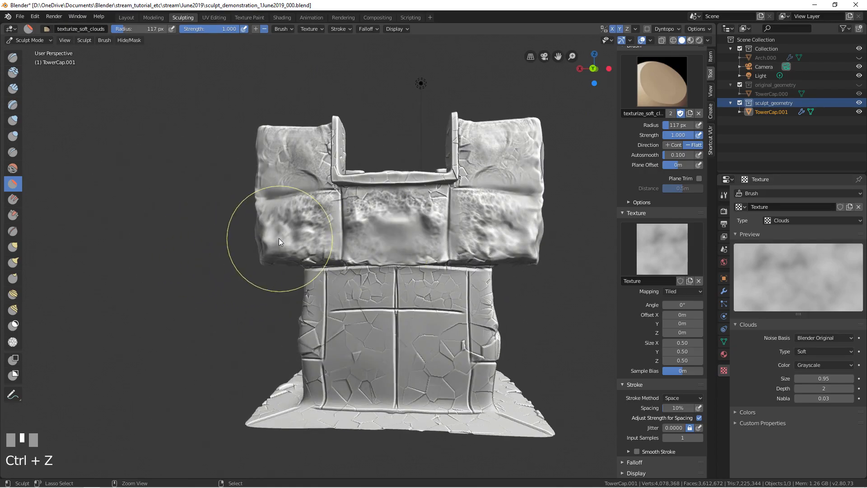
# Switch to the Orb_Flatten_Edge scrape brush, set its radius to 60 px, and try it on the cap's middle block.
pyautogui.click(15, 200)
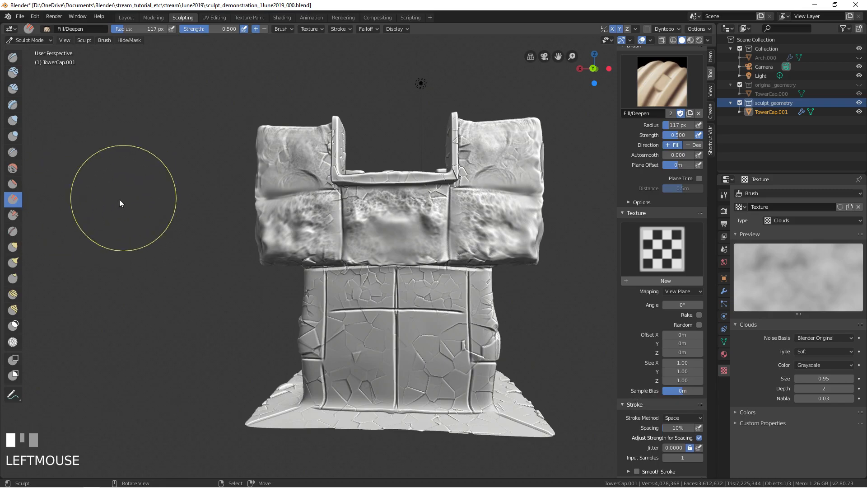
pyautogui.click(14, 216)
pyautogui.keyDown('ctrl'); pyautogui.moveTo(376, 223); pyautogui.dragTo(399, 203, button='middle'); pyautogui.keyUp('ctrl')
pyautogui.moveTo(399, 203)
pyautogui.mouseDown()
pyautogui.moveTo(369, 198)
pyautogui.moveTo(400, 190)
pyautogui.mouseUp()
pyautogui.press('f')
pyautogui.click(371, 186)
pyautogui.hotkey('ctrl', 'z')
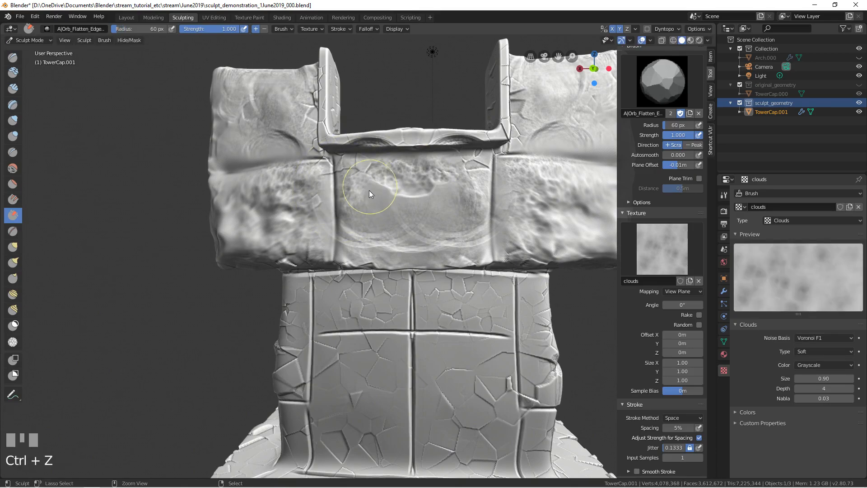
pyautogui.moveTo(375, 229); pyautogui.dragTo(418, 197, button='middle')
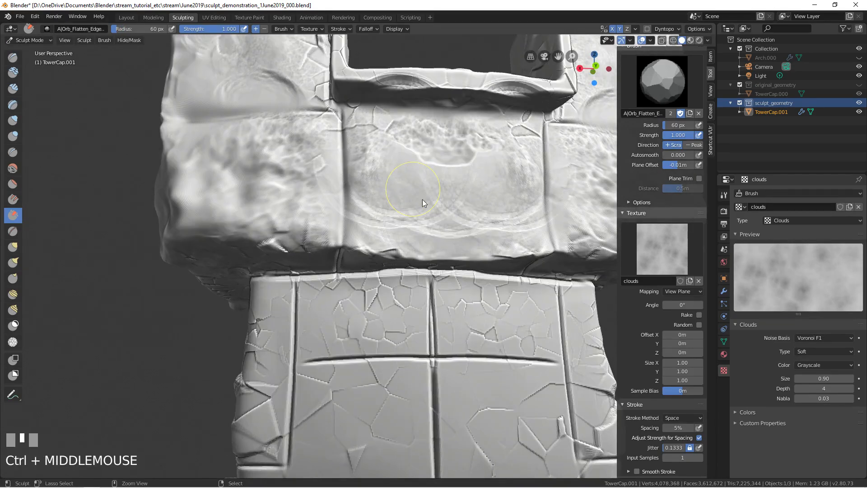
pyautogui.hotkey('ctrl', 'z')
# Adjust the scrape brush's jitter and scrape worn patches into the cap's middle block, resizing the brush.
pyautogui.scroll(-2, 654, 344)
pyautogui.scroll(-2, 655, 344)
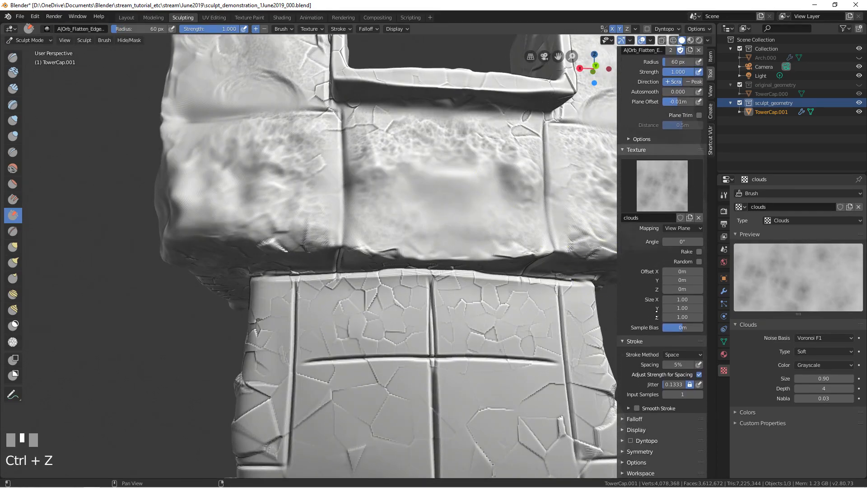
pyautogui.moveTo(674, 385); pyautogui.dragTo(686, 384)
pyautogui.moveTo(443, 160)
pyautogui.mouseDown()
pyautogui.moveTo(373, 158)
pyautogui.moveTo(411, 213)
pyautogui.moveTo(407, 221)
pyautogui.mouseUp()
pyautogui.moveTo(343, 246); pyautogui.dragTo(385, 200, button='middle')
pyautogui.moveTo(386, 199)
pyautogui.mouseDown()
pyautogui.moveTo(397, 220)
pyautogui.moveTo(384, 228)
pyautogui.moveTo(422, 240)
pyautogui.moveTo(361, 250)
pyautogui.moveTo(382, 288)
pyautogui.mouseUp()
pyautogui.press('f')
pyautogui.click(403, 221)
# Scrape worn patches into the tower's wall panels below the cap, adjusting the brush radius.
pyautogui.moveTo(382, 288)
pyautogui.mouseDown(button='middle')
pyautogui.moveTo(328, 330)
pyautogui.moveTo(347, 263)
pyautogui.mouseUp(button='middle')
pyautogui.press('f')
pyautogui.click(385, 267)
pyautogui.moveTo(351, 313)
pyautogui.mouseDown()
pyautogui.moveTo(330, 319)
pyautogui.moveTo(367, 305)
pyautogui.mouseUp()
pyautogui.moveTo(316, 289); pyautogui.dragTo(289, 274, button='middle')
pyautogui.press('f')
pyautogui.click(270, 273)
pyautogui.moveTo(262, 266); pyautogui.dragTo(277, 239)
# Scrape the tower's lower wall panels and corner columns with long and short strokes.
pyautogui.moveTo(280, 230); pyautogui.dragTo(317, 283, button='middle')
pyautogui.moveTo(317, 283)
pyautogui.mouseDown()
pyautogui.moveTo(321, 232)
pyautogui.moveTo(316, 311)
pyautogui.moveTo(302, 244)
pyautogui.mouseUp()
pyautogui.press('f')
pyautogui.click(322, 155)
pyautogui.moveTo(308, 149)
pyautogui.mouseDown()
pyautogui.moveTo(302, 240)
pyautogui.moveTo(318, 372)
pyautogui.moveTo(300, 400)
pyautogui.mouseUp()
pyautogui.moveTo(300, 399); pyautogui.dragTo(316, 362, button='middle')
pyautogui.moveTo(316, 361)
pyautogui.mouseDown()
pyautogui.moveTo(216, 388)
pyautogui.moveTo(202, 341)
pyautogui.moveTo(222, 178)
pyautogui.moveTo(248, 148)
pyautogui.moveTo(213, 140)
pyautogui.moveTo(217, 151)
pyautogui.mouseUp()
pyautogui.moveTo(217, 159)
pyautogui.keyDown('shift'); pyautogui.mouseDown(button='middle')
pyautogui.moveTo(235, 215)
pyautogui.moveTo(256, 216)
pyautogui.mouseUp(button='middle'); pyautogui.keyUp('shift')
pyautogui.press('f')
pyautogui.click(242, 214)
pyautogui.moveTo(239, 203)
pyautogui.mouseDown()
pyautogui.moveTo(235, 194)
pyautogui.moveTo(255, 235)
pyautogui.moveTo(260, 277)
pyautogui.moveTo(226, 255)
pyautogui.moveTo(256, 241)
pyautogui.mouseUp()
pyautogui.moveTo(257, 242)
pyautogui.mouseDown(button='middle')
pyautogui.moveTo(252, 144)
pyautogui.moveTo(178, 132)
pyautogui.mouseUp(button='middle')
pyautogui.moveTo(177, 132)
pyautogui.mouseDown()
pyautogui.moveTo(209, 116)
pyautogui.moveTo(170, 105)
pyautogui.moveTo(258, 159)
pyautogui.moveTo(186, 168)
pyautogui.mouseUp()
# Using the 1 Cuter IK crease brush at a 48 px radius, recut the seam where the walls meet the cap.
pyautogui.press('f')
pyautogui.click(220, 124)
pyautogui.press('f')
pyautogui.click(196, 167)
pyautogui.moveTo(163, 167); pyautogui.dragTo(332, 174)
pyautogui.keyDown('shift'); pyautogui.moveTo(311, 165); pyautogui.dragTo(187, 159); pyautogui.keyUp('shift')
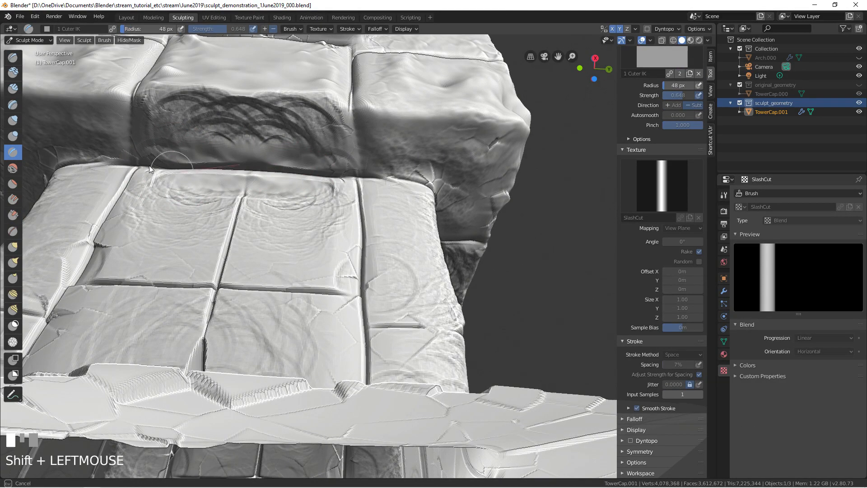
# Extend the crease under the cap and cut grooves along the wall's vertical seams.
pyautogui.moveTo(204, 177); pyautogui.dragTo(201, 195, button='middle')
pyautogui.moveTo(337, 178); pyautogui.dragTo(396, 169)
pyautogui.moveTo(396, 169)
pyautogui.mouseDown(button='middle')
pyautogui.moveTo(371, 206)
pyautogui.moveTo(350, 186)
pyautogui.mouseUp(button='middle')
pyautogui.moveTo(347, 220); pyautogui.dragTo(351, 290)
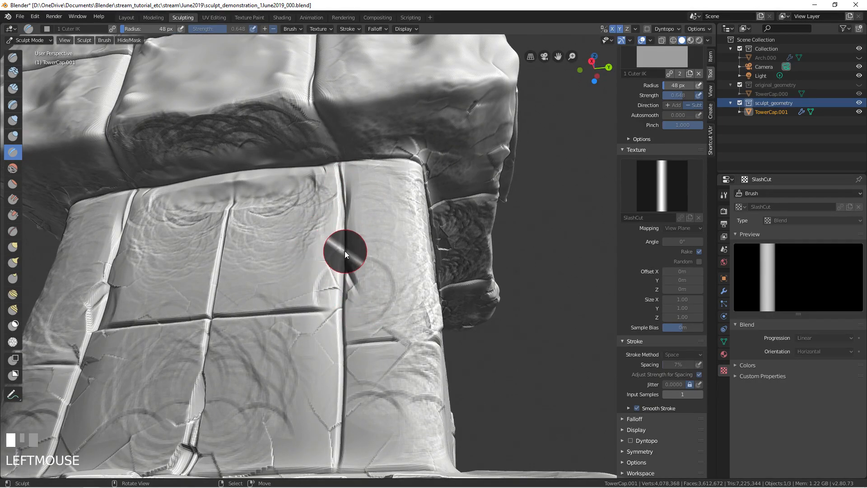
pyautogui.moveTo(236, 299); pyautogui.dragTo(237, 296)
pyautogui.moveTo(237, 295)
pyautogui.keyDown('shift'); pyautogui.mouseDown(button='middle')
pyautogui.moveTo(266, 194)
pyautogui.moveTo(259, 172)
pyautogui.mouseUp(button='middle'); pyautogui.keyUp('shift')
pyautogui.moveTo(260, 172); pyautogui.dragTo(278, 155)
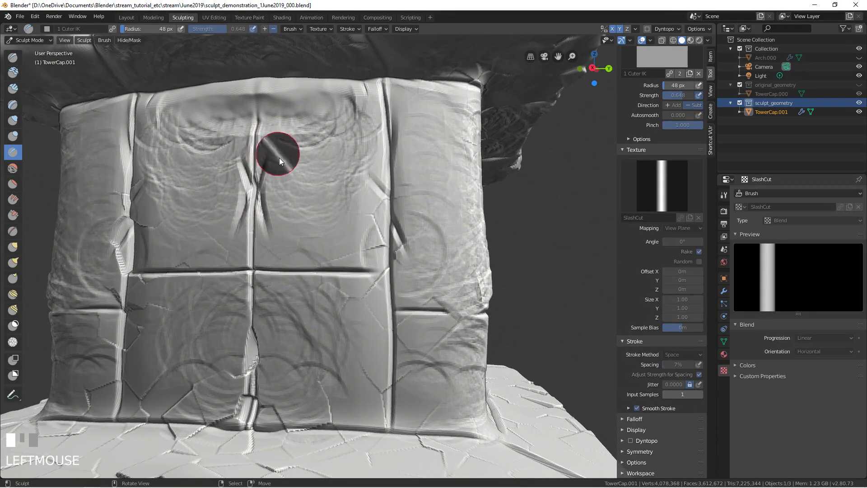
# Undo a stroke beside the central wall seam and cut further creases across the wall panels.
pyautogui.moveTo(278, 155); pyautogui.dragTo(264, 220, button='middle')
pyautogui.moveTo(271, 194)
pyautogui.mouseDown()
pyautogui.moveTo(267, 158)
pyautogui.moveTo(291, 147)
pyautogui.mouseUp()
pyautogui.hotkey('ctrl', 'z')
pyautogui.moveTo(291, 151)
pyautogui.mouseDown(button='middle')
pyautogui.moveTo(267, 277)
pyautogui.moveTo(287, 203)
pyautogui.mouseUp(button='middle')
pyautogui.moveTo(182, 319)
pyautogui.mouseDown()
pyautogui.moveTo(187, 264)
pyautogui.moveTo(199, 270)
pyautogui.mouseUp()
pyautogui.moveTo(137, 249)
pyautogui.mouseDown()
pyautogui.moveTo(122, 244)
pyautogui.moveTo(153, 250)
pyautogui.moveTo(168, 235)
pyautogui.mouseUp()
# Run inverted crease strokes down the tower's surface along a vertical line.
pyautogui.moveTo(168, 235)
pyautogui.keyDown('ctrl'); pyautogui.mouseDown(button='middle')
pyautogui.moveTo(207, 274)
pyautogui.moveTo(246, 283)
pyautogui.moveTo(377, 177)
pyautogui.mouseUp(button='middle'); pyautogui.keyUp('ctrl')
pyautogui.keyDown('ctrl'); pyautogui.moveTo(376, 164); pyautogui.dragTo(371, 252); pyautogui.keyUp('ctrl')
pyautogui.keyDown('ctrl'); pyautogui.moveTo(370, 210); pyautogui.dragTo(364, 292); pyautogui.keyUp('ctrl')
pyautogui.keyDown('ctrl'); pyautogui.moveTo(376, 167); pyautogui.dragTo(376, 196); pyautogui.keyUp('ctrl')
pyautogui.click(305, 256)
pyautogui.moveTo(305, 256); pyautogui.dragTo(309, 237, button='middle')
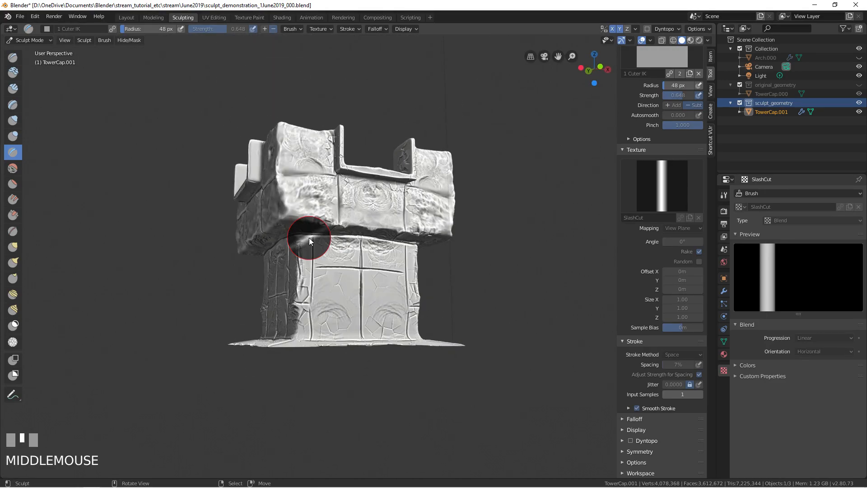
pyautogui.moveTo(308, 237)
pyautogui.mouseDown(button='middle')
pyautogui.moveTo(431, 229)
pyautogui.moveTo(422, 244)
pyautogui.moveTo(491, 229)
pyautogui.moveTo(461, 219)
pyautogui.moveTo(471, 223)
pyautogui.moveTo(446, 226)
pyautogui.moveTo(446, 244)
pyautogui.moveTo(449, 227)
pyautogui.moveTo(422, 247)
pyautogui.moveTo(498, 210)
pyautogui.moveTo(236, 248)
pyautogui.mouseUp(button='middle')
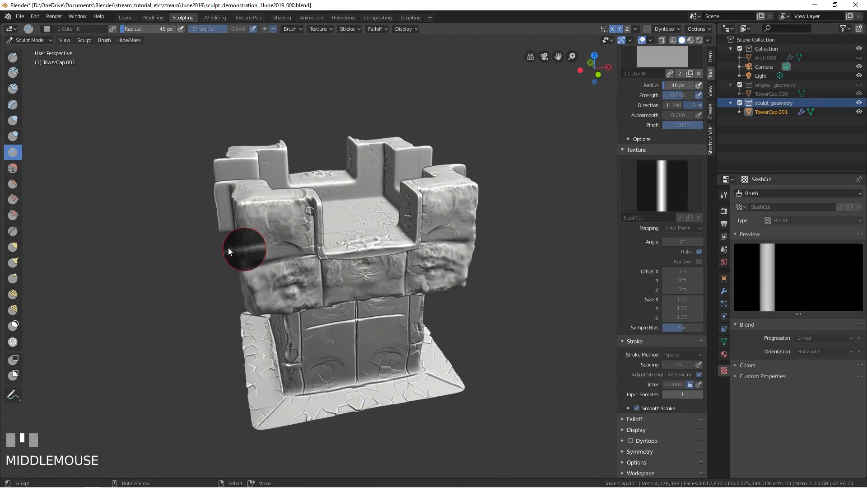
# Choose the Orb_ClayTubes clay brush and set its radius to 91 px.
pyautogui.click(13, 72)
pyautogui.click(13, 88)
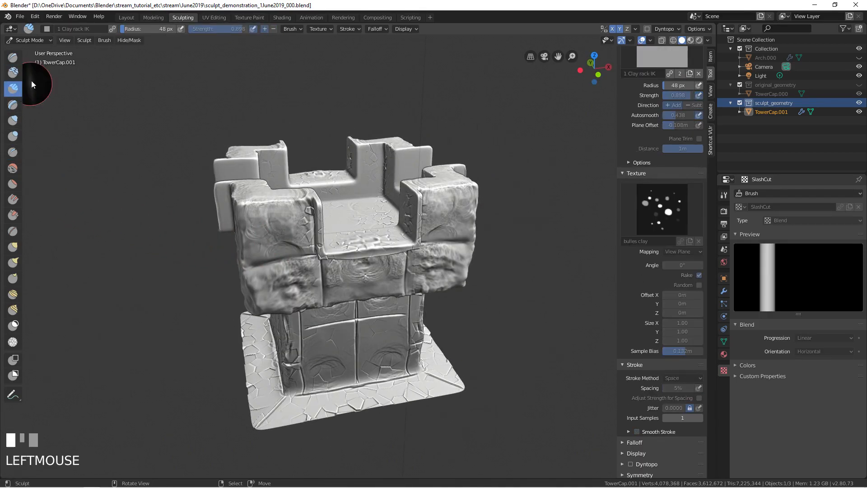
pyautogui.click(47, 30)
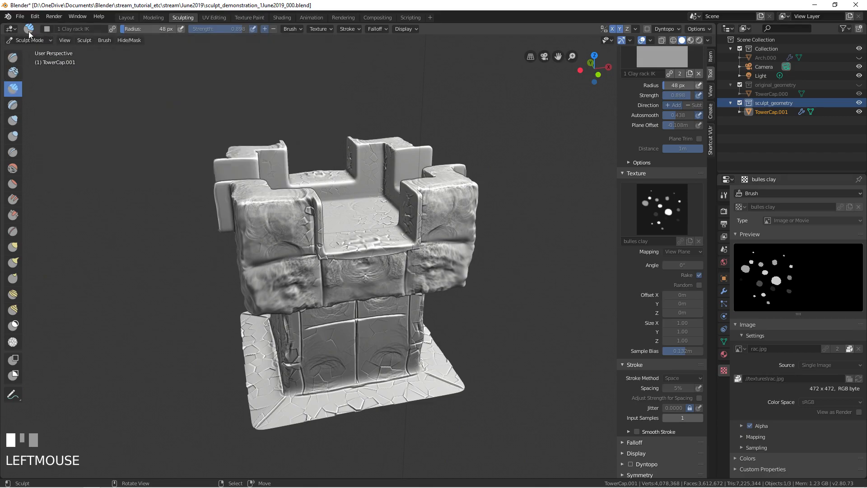
pyautogui.click(46, 29)
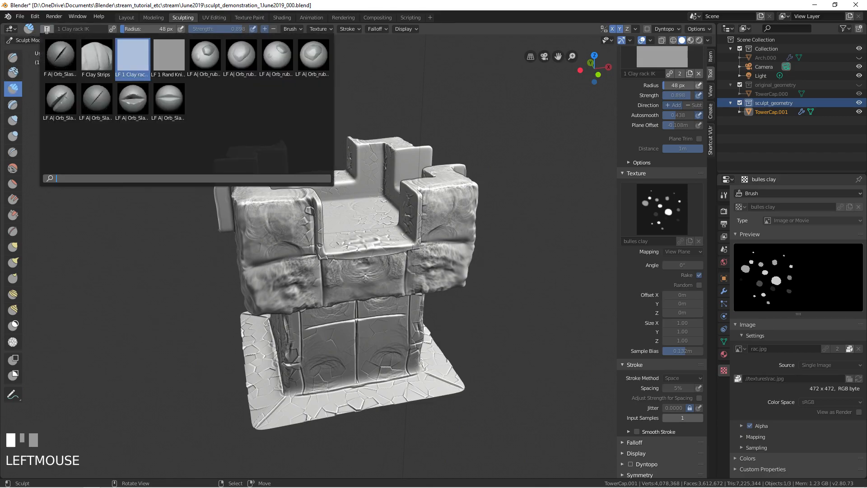
pyautogui.click(13, 71)
pyautogui.click(46, 29)
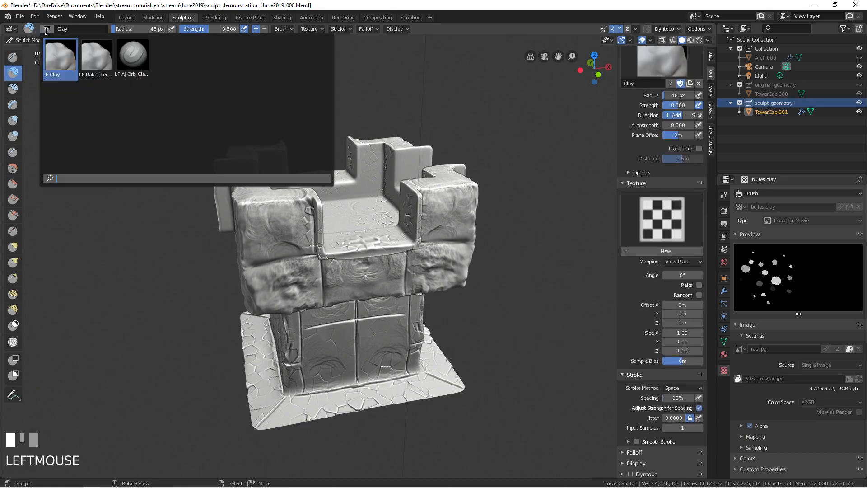
pyautogui.click(132, 54)
pyautogui.moveTo(191, 134); pyautogui.dragTo(337, 139, button='middle')
pyautogui.moveTo(336, 140); pyautogui.dragTo(336, 154)
pyautogui.press('f')
pyautogui.click(356, 153)
# Sculpt vertical clay ridges and grooves into the cap's upper corner block with normal and inverted strokes.
pyautogui.moveTo(377, 76)
pyautogui.mouseDown()
pyautogui.moveTo(373, 147)
pyautogui.moveTo(321, 113)
pyautogui.mouseUp()
pyautogui.moveTo(245, 88); pyautogui.dragTo(236, 154)
pyautogui.moveTo(242, 149)
pyautogui.keyDown('ctrl'); pyautogui.mouseDown()
pyautogui.moveTo(245, 86)
pyautogui.moveTo(225, 98)
pyautogui.mouseUp(); pyautogui.keyUp('ctrl')
pyautogui.moveTo(217, 149)
pyautogui.mouseDown()
pyautogui.moveTo(218, 99)
pyautogui.moveTo(221, 144)
pyautogui.mouseUp()
pyautogui.keyDown('ctrl'); pyautogui.moveTo(228, 86); pyautogui.dragTo(229, 151); pyautogui.keyUp('ctrl')
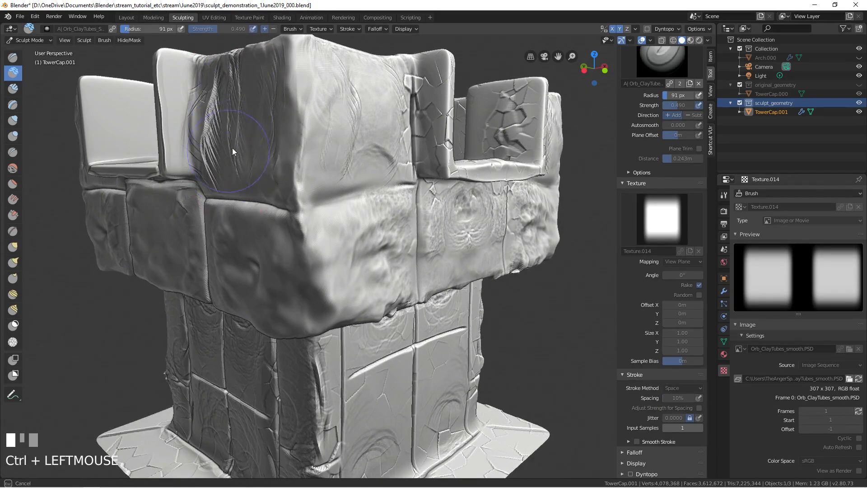
# Sculpt clay tube relief into the cap's remaining upper and lower blocks, mixing normal and inverted strokes.
pyautogui.moveTo(229, 147); pyautogui.dragTo(284, 147, button='middle')
pyautogui.moveTo(384, 131); pyautogui.dragTo(383, 178)
pyautogui.moveTo(457, 101); pyautogui.dragTo(458, 154)
pyautogui.moveTo(397, 290)
pyautogui.mouseDown()
pyautogui.moveTo(418, 316)
pyautogui.moveTo(441, 290)
pyautogui.moveTo(476, 321)
pyautogui.moveTo(458, 279)
pyautogui.moveTo(437, 321)
pyautogui.mouseUp()
pyautogui.moveTo(407, 313); pyautogui.dragTo(384, 253, button='middle')
pyautogui.moveTo(331, 260)
pyautogui.mouseDown()
pyautogui.moveTo(368, 209)
pyautogui.moveTo(353, 256)
pyautogui.mouseUp()
pyautogui.moveTo(353, 255)
pyautogui.keyDown('ctrl'); pyautogui.mouseDown()
pyautogui.moveTo(366, 220)
pyautogui.moveTo(326, 266)
pyautogui.mouseUp(); pyautogui.keyUp('ctrl')
pyautogui.moveTo(300, 251); pyautogui.dragTo(364, 228, button='middle')
pyautogui.moveTo(339, 192)
pyautogui.mouseDown()
pyautogui.moveTo(358, 212)
pyautogui.moveTo(323, 237)
pyautogui.moveTo(349, 237)
pyautogui.moveTo(360, 190)
pyautogui.mouseUp()
pyautogui.keyDown('ctrl'); pyautogui.moveTo(360, 190); pyautogui.dragTo(326, 253); pyautogui.keyUp('ctrl')
# Sculpt vertical clay relief into the tower's wall panels below the cap, mixing normal and inverted strokes.
pyautogui.keyDown('shift'); pyautogui.moveTo(274, 317); pyautogui.dragTo(303, 239, button='middle'); pyautogui.keyUp('shift')
pyautogui.moveTo(344, 240)
pyautogui.mouseDown()
pyautogui.moveTo(338, 282)
pyautogui.moveTo(319, 299)
pyautogui.mouseUp()
pyautogui.moveTo(319, 299)
pyautogui.keyDown('ctrl'); pyautogui.mouseDown()
pyautogui.moveTo(352, 269)
pyautogui.moveTo(347, 289)
pyautogui.mouseUp(); pyautogui.keyUp('ctrl')
pyautogui.moveTo(276, 267); pyautogui.dragTo(326, 258, button='middle')
pyautogui.moveTo(364, 246)
pyautogui.mouseDown()
pyautogui.moveTo(345, 237)
pyautogui.moveTo(336, 312)
pyautogui.mouseUp()
pyautogui.moveTo(287, 296); pyautogui.dragTo(361, 282, button='middle')
pyautogui.moveTo(366, 294)
pyautogui.mouseDown()
pyautogui.moveTo(350, 386)
pyautogui.moveTo(387, 332)
pyautogui.moveTo(356, 391)
pyautogui.moveTo(380, 395)
pyautogui.mouseUp()
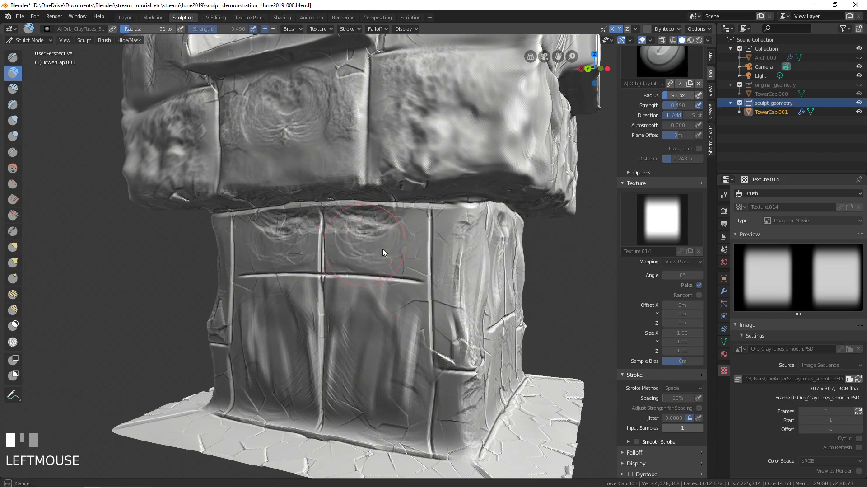
pyautogui.moveTo(379, 247); pyautogui.dragTo(382, 225)
pyautogui.keyDown('ctrl'); pyautogui.moveTo(383, 226); pyautogui.dragTo(379, 239); pyautogui.keyUp('ctrl')
pyautogui.keyDown('ctrl'); pyautogui.moveTo(289, 226); pyautogui.dragTo(265, 238); pyautogui.keyUp('ctrl')
# Set the clay brush radius to 95 px and sculpt strokes over the base slab and the wall's foot.
pyautogui.moveTo(253, 253); pyautogui.dragTo(336, 271, button='middle')
pyautogui.moveTo(322, 316)
pyautogui.keyDown('shift'); pyautogui.mouseDown(button='middle')
pyautogui.moveTo(320, 253)
pyautogui.moveTo(361, 347)
pyautogui.moveTo(361, 369)
pyautogui.moveTo(378, 340)
pyautogui.mouseUp(button='middle'); pyautogui.keyUp('shift')
pyautogui.press('f')
pyautogui.click(377, 347)
pyautogui.moveTo(280, 332)
pyautogui.mouseDown()
pyautogui.moveTo(393, 382)
pyautogui.moveTo(372, 361)
pyautogui.moveTo(363, 370)
pyautogui.mouseUp()
pyautogui.moveTo(362, 370)
pyautogui.mouseDown(button='middle')
pyautogui.moveTo(347, 311)
pyautogui.moveTo(429, 299)
pyautogui.moveTo(198, 323)
pyautogui.mouseUp(button='middle')
pyautogui.moveTo(199, 323)
pyautogui.keyDown('ctrl'); pyautogui.mouseDown()
pyautogui.moveTo(189, 334)
pyautogui.moveTo(160, 289)
pyautogui.mouseUp(); pyautogui.keyUp('ctrl')
pyautogui.moveTo(160, 289)
pyautogui.mouseDown(button='middle')
pyautogui.moveTo(331, 312)
pyautogui.moveTo(280, 356)
pyautogui.mouseUp(button='middle')
pyautogui.moveTo(280, 356); pyautogui.dragTo(250, 271)
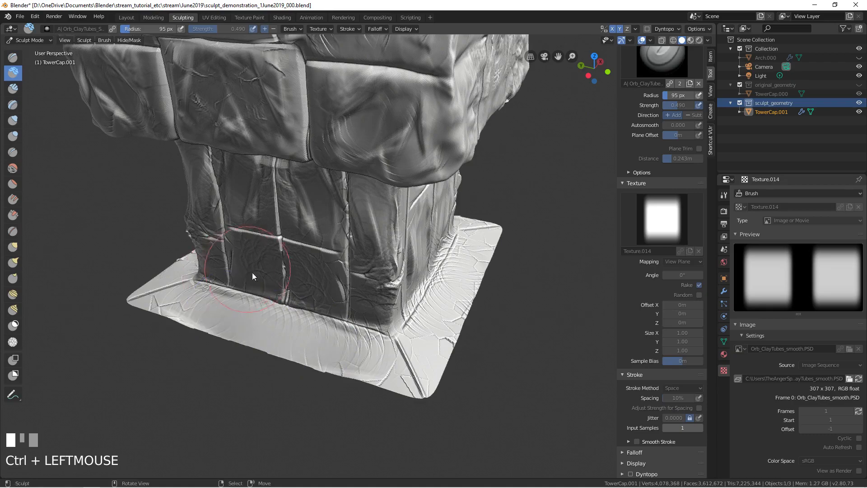
# Resize the clay brush, undo one stroke, and sculpt more relief into the tower's stone blocks.
pyautogui.moveTo(250, 271); pyautogui.dragTo(287, 234, button='middle')
pyautogui.moveTo(296, 181); pyautogui.dragTo(279, 163)
pyautogui.moveTo(279, 163)
pyautogui.keyDown('shift'); pyautogui.mouseDown(button='middle')
pyautogui.moveTo(273, 196)
pyautogui.moveTo(310, 229)
pyautogui.moveTo(421, 189)
pyautogui.moveTo(432, 196)
pyautogui.moveTo(295, 145)
pyautogui.mouseUp(button='middle'); pyautogui.keyUp('shift')
pyautogui.moveTo(294, 146)
pyautogui.mouseDown()
pyautogui.moveTo(259, 113)
pyautogui.moveTo(269, 105)
pyautogui.moveTo(256, 91)
pyautogui.moveTo(268, 107)
pyautogui.mouseUp()
pyautogui.press('f')
pyautogui.click(258, 120)
pyautogui.hotkey('ctrl', 'z')
pyautogui.moveTo(267, 106)
pyautogui.mouseDown()
pyautogui.moveTo(283, 96)
pyautogui.moveTo(260, 105)
pyautogui.moveTo(264, 153)
pyautogui.mouseUp()
pyautogui.moveTo(256, 189)
pyautogui.mouseDown()
pyautogui.moveTo(251, 196)
pyautogui.moveTo(298, 180)
pyautogui.moveTo(271, 170)
pyautogui.mouseUp()
pyautogui.moveTo(267, 169)
pyautogui.keyDown('ctrl'); pyautogui.mouseDown()
pyautogui.moveTo(286, 173)
pyautogui.moveTo(280, 186)
pyautogui.mouseUp(); pyautogui.keyUp('ctrl')
# Add long clay strokes down the tower's stone surfaces from another side.
pyautogui.moveTo(364, 183); pyautogui.dragTo(335, 150)
pyautogui.moveTo(335, 150); pyautogui.dragTo(319, 215, button='middle')
pyautogui.moveTo(319, 215)
pyautogui.mouseDown()
pyautogui.moveTo(286, 215)
pyautogui.moveTo(316, 257)
pyautogui.moveTo(307, 256)
pyautogui.moveTo(324, 310)
pyautogui.moveTo(265, 327)
pyautogui.moveTo(262, 235)
pyautogui.moveTo(310, 332)
pyautogui.moveTo(259, 347)
pyautogui.moveTo(288, 226)
pyautogui.moveTo(264, 281)
pyautogui.moveTo(300, 318)
pyautogui.moveTo(286, 342)
pyautogui.moveTo(304, 329)
pyautogui.moveTo(311, 301)
pyautogui.mouseUp()
pyautogui.moveTo(311, 301)
pyautogui.mouseDown(button='middle')
pyautogui.moveTo(282, 234)
pyautogui.moveTo(295, 194)
pyautogui.moveTo(263, 183)
pyautogui.moveTo(283, 253)
pyautogui.moveTo(283, 244)
pyautogui.mouseUp(button='middle')
pyautogui.moveTo(309, 389); pyautogui.dragTo(333, 418)
pyautogui.moveTo(333, 417)
pyautogui.keyDown('ctrl'); pyautogui.mouseDown()
pyautogui.moveTo(321, 400)
pyautogui.moveTo(332, 413)
pyautogui.mouseUp(); pyautogui.keyUp('ctrl')
# Refine the remaining stone blocks with short normal and inverted clay strokes.
pyautogui.moveTo(248, 180)
pyautogui.keyDown('ctrl'); pyautogui.mouseDown()
pyautogui.moveTo(279, 184)
pyautogui.moveTo(262, 176)
pyautogui.mouseUp(); pyautogui.keyUp('ctrl')
pyautogui.keyDown('ctrl'); pyautogui.moveTo(425, 271); pyautogui.dragTo(416, 263); pyautogui.keyUp('ctrl')
pyautogui.moveTo(418, 262)
pyautogui.mouseDown()
pyautogui.moveTo(429, 232)
pyautogui.moveTo(433, 244)
pyautogui.mouseUp()
pyautogui.keyDown('ctrl'); pyautogui.moveTo(431, 249); pyautogui.dragTo(417, 266); pyautogui.keyUp('ctrl')
pyautogui.moveTo(239, 232); pyautogui.dragTo(278, 257, button='middle')
pyautogui.moveTo(184, 312)
pyautogui.mouseDown()
pyautogui.moveTo(184, 323)
pyautogui.moveTo(204, 282)
pyautogui.moveTo(175, 329)
pyautogui.mouseUp()
pyautogui.moveTo(174, 329)
pyautogui.mouseDown(button='middle')
pyautogui.moveTo(261, 288)
pyautogui.moveTo(368, 267)
pyautogui.moveTo(402, 217)
pyautogui.moveTo(367, 231)
pyautogui.moveTo(344, 224)
pyautogui.mouseUp(button='middle')
pyautogui.moveTo(357, 255)
pyautogui.mouseDown()
pyautogui.moveTo(364, 276)
pyautogui.moveTo(370, 258)
pyautogui.mouseUp()
pyautogui.moveTo(370, 258)
pyautogui.mouseDown(button='middle')
pyautogui.moveTo(391, 229)
pyautogui.moveTo(343, 262)
pyautogui.moveTo(155, 267)
pyautogui.moveTo(341, 283)
pyautogui.moveTo(378, 266)
pyautogui.moveTo(397, 203)
pyautogui.moveTo(415, 231)
pyautogui.mouseUp(button='middle')
# Switch to Object Mode and inspect the tower cap's Multires modifier and the scene's render engine settings.
pyautogui.press('Tab')
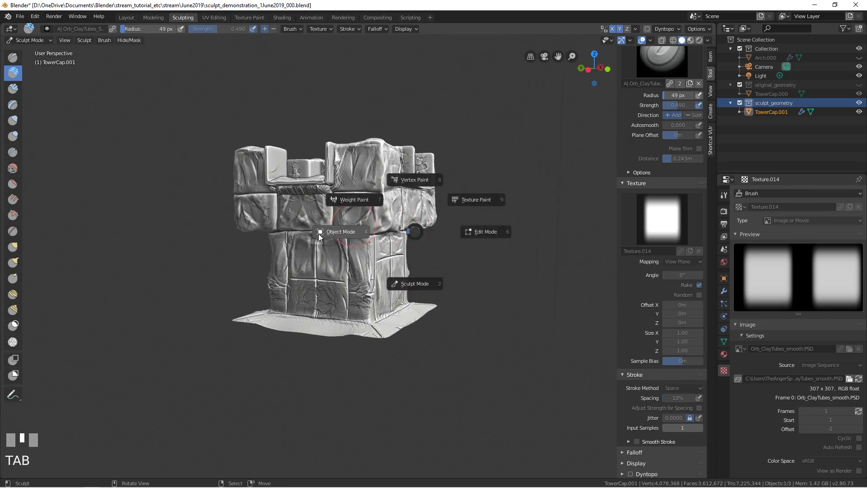
pyautogui.click(354, 232)
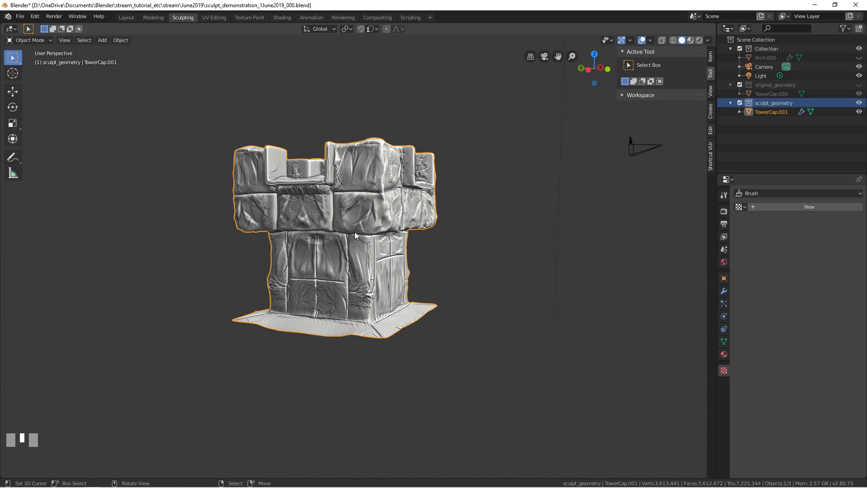
pyautogui.click(723, 291)
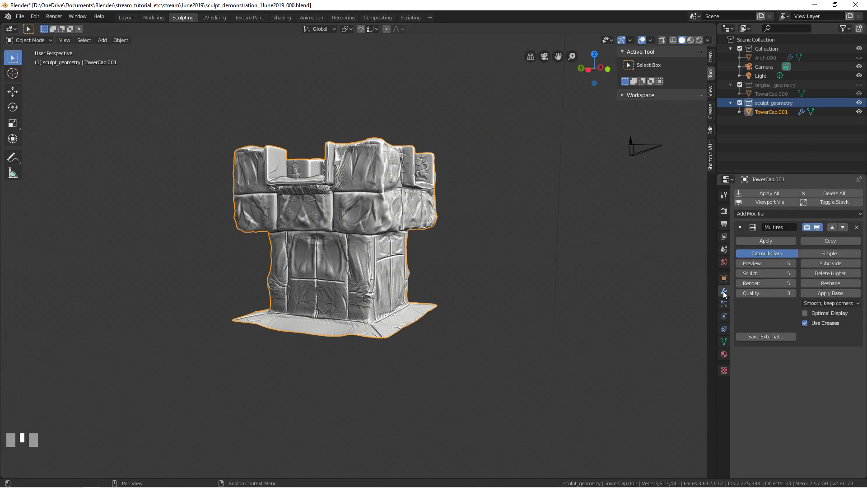
pyautogui.click(724, 211)
pyautogui.click(810, 192)
pyautogui.click(815, 204)
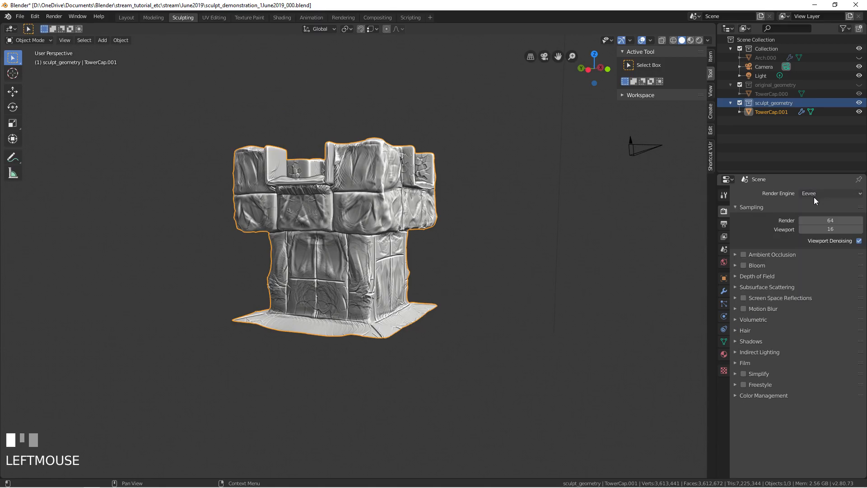
# Return to Sculpt Mode and brush clay over the spiky strip along the top of the cap's middle block.
pyautogui.moveTo(695, 213); pyautogui.dragTo(537, 218, button='middle')
pyautogui.scroll(5, 537, 217)
pyautogui.moveTo(343, 138); pyautogui.dragTo(509, 104, button='middle')
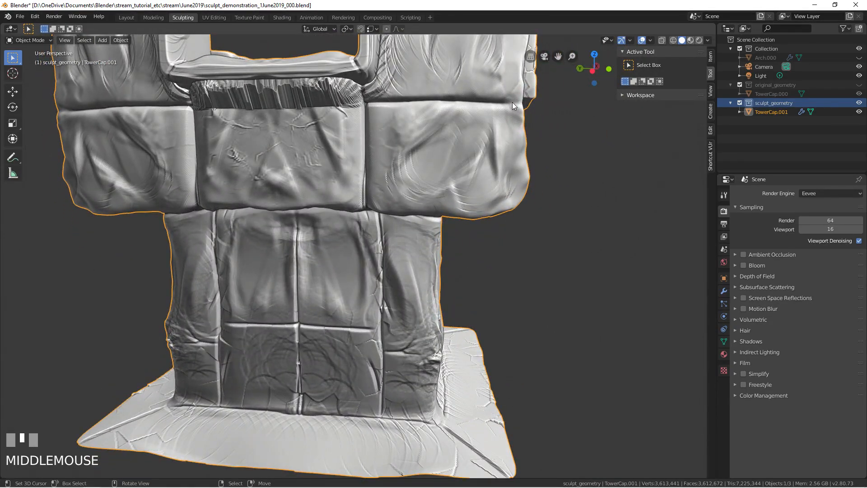
pyautogui.hotkey('ctrl', 'Tab')
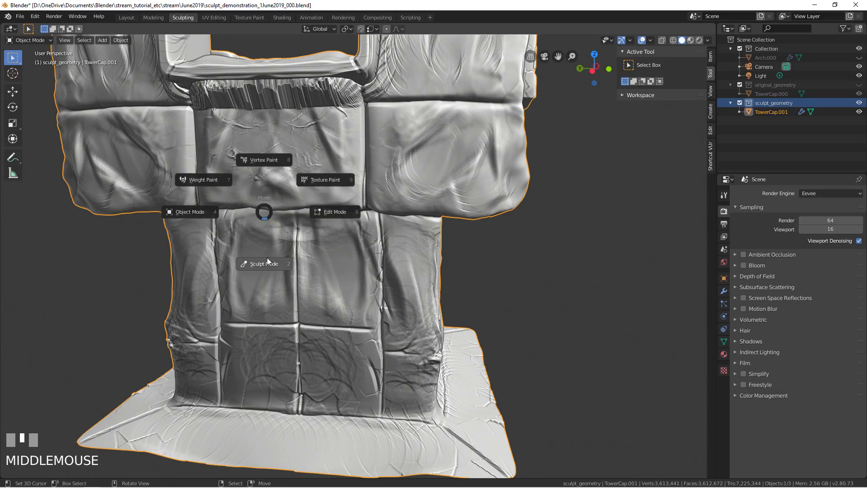
pyautogui.keyDown('shift'); pyautogui.moveTo(257, 158); pyautogui.dragTo(259, 209, button='middle'); pyautogui.keyUp('shift')
pyautogui.moveTo(243, 165)
pyautogui.mouseDown()
pyautogui.moveTo(222, 153)
pyautogui.moveTo(266, 158)
pyautogui.mouseUp()
pyautogui.moveTo(265, 158)
pyautogui.mouseDown(button='middle')
pyautogui.moveTo(286, 151)
pyautogui.moveTo(261, 130)
pyautogui.mouseUp(button='middle')
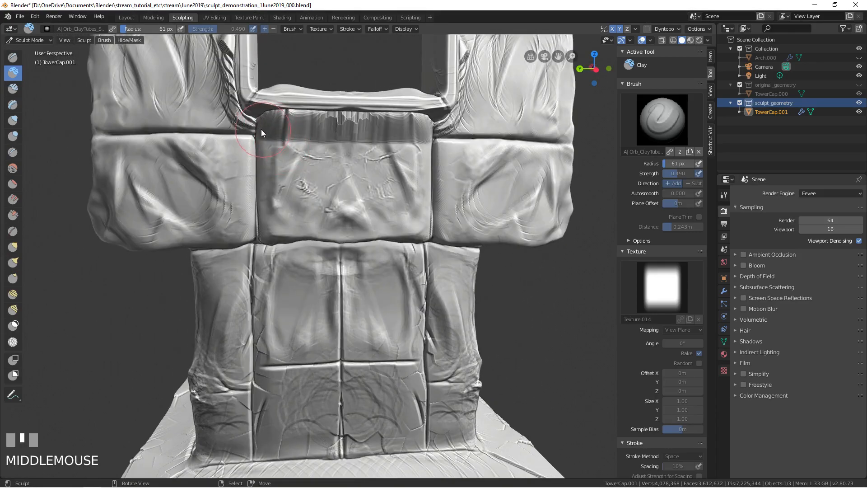
# Set the Multires sculpt level to 2 and smooth the spiky strip below the cap's ledge.
pyautogui.click(724, 291)
pyautogui.click(749, 273)
pyautogui.write('2')
pyautogui.click(606, 285)
pyautogui.moveTo(299, 127)
pyautogui.keyDown('shift'); pyautogui.mouseDown()
pyautogui.moveTo(293, 113)
pyautogui.moveTo(282, 123)
pyautogui.moveTo(342, 113)
pyautogui.moveTo(322, 120)
pyautogui.mouseUp(); pyautogui.keyUp('shift')
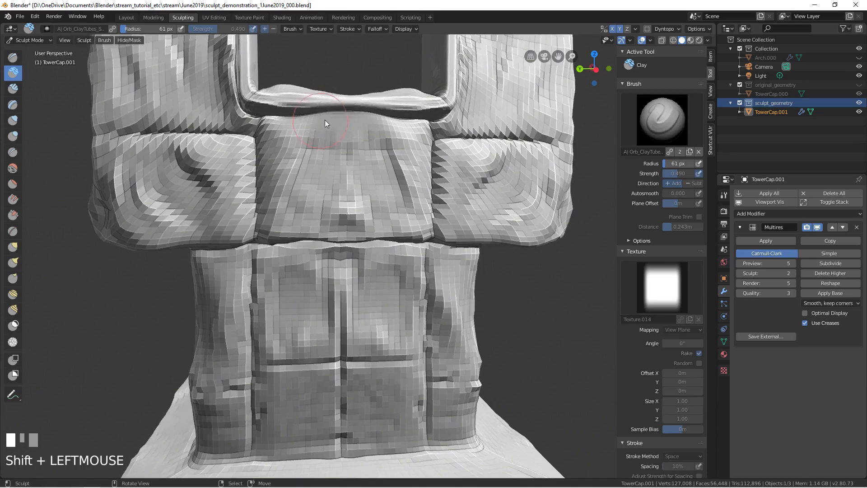
# Smooth across the strip below the ledge above the middle block, and prepare the Inflate brush with a 78 px radius.
pyautogui.moveTo(322, 120); pyautogui.dragTo(321, 92, button='middle')
pyautogui.moveTo(322, 92)
pyautogui.keyDown('shift'); pyautogui.mouseDown()
pyautogui.moveTo(348, 87)
pyautogui.moveTo(285, 91)
pyautogui.moveTo(440, 92)
pyautogui.mouseUp(); pyautogui.keyUp('shift')
pyautogui.press('f')
pyautogui.click(343, 97)
pyautogui.press('i')
pyautogui.press('f')
pyautogui.click(305, 100)
# Switch to the Crease brush and raise the tower cap's Multires sculpt level to 5.
pyautogui.hotkey('shift', 'c')
pyautogui.click(793, 273)
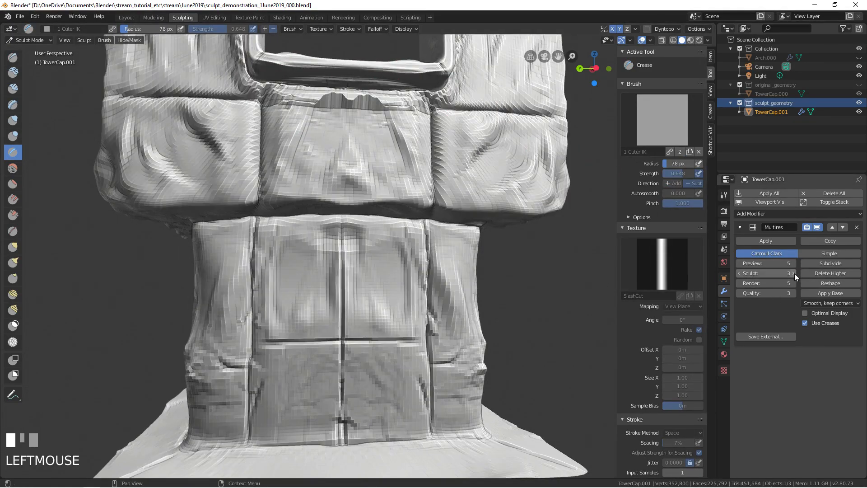
pyautogui.click(794, 273)
pyautogui.click(793, 273)
# Set the Crease brush radius to 39 px, carve along the top edge of the middle block and smooth the stroke.
pyautogui.press('f')
pyautogui.click(362, 150)
pyautogui.moveTo(290, 96); pyautogui.dragTo(390, 94)
pyautogui.moveTo(327, 100)
pyautogui.keyDown('shift'); pyautogui.mouseDown()
pyautogui.moveTo(272, 97)
pyautogui.moveTo(383, 93)
pyautogui.moveTo(310, 105)
pyautogui.moveTo(393, 109)
pyautogui.moveTo(320, 99)
pyautogui.mouseUp(); pyautogui.keyUp('shift')
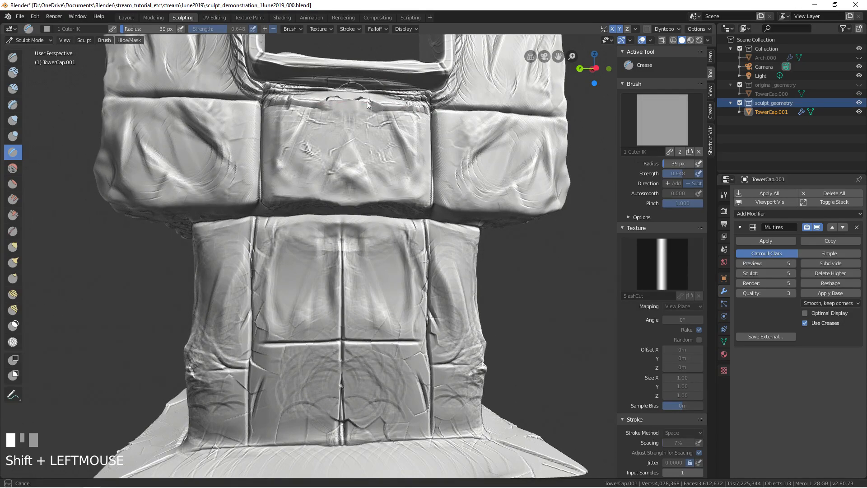
# Inflate the upper edge of the middle block under the ledge and smooth the surface around it.
pyautogui.press('i')
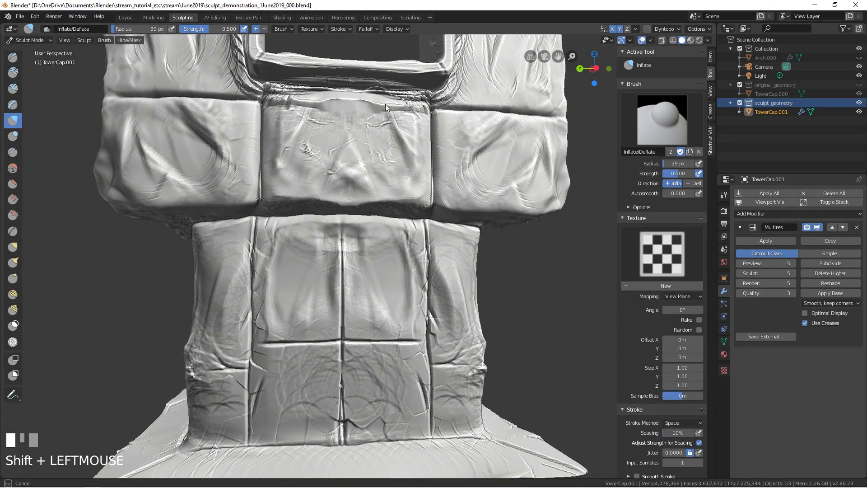
pyautogui.keyDown('shift'); pyautogui.moveTo(351, 98); pyautogui.dragTo(336, 100); pyautogui.keyUp('shift')
pyautogui.moveTo(333, 102); pyautogui.dragTo(367, 104)
pyautogui.moveTo(353, 102)
pyautogui.keyDown('shift'); pyautogui.mouseDown()
pyautogui.moveTo(304, 100)
pyautogui.moveTo(246, 78)
pyautogui.mouseUp(); pyautogui.keyUp('shift')
pyautogui.keyDown('shift'); pyautogui.moveTo(250, 81); pyautogui.dragTo(283, 99); pyautogui.keyUp('shift')
# Switch to Object Mode and view the whole sculpted tower cap from another side.
pyautogui.moveTo(283, 102)
pyautogui.keyDown('ctrl'); pyautogui.mouseDown(button='middle')
pyautogui.moveTo(287, 150)
pyautogui.moveTo(353, 167)
pyautogui.moveTo(411, 142)
pyautogui.mouseUp(button='middle'); pyautogui.keyUp('ctrl')
pyautogui.hotkey('ctrl', 'Tab')
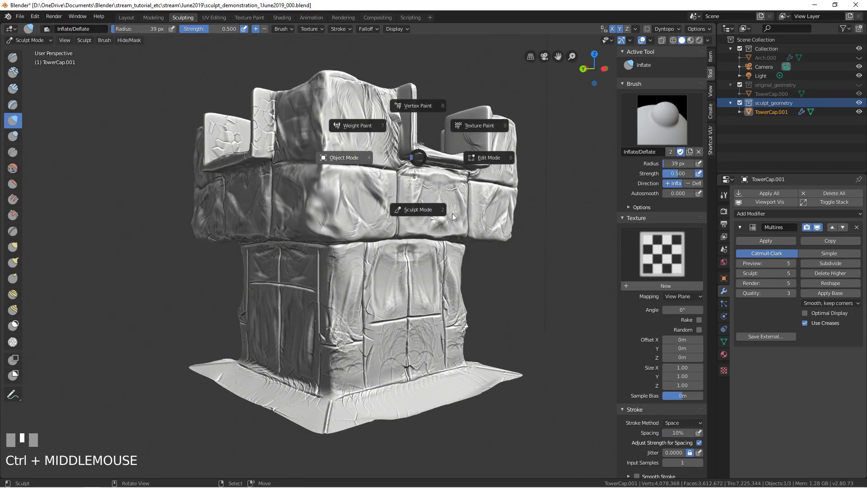
pyautogui.click(357, 186)
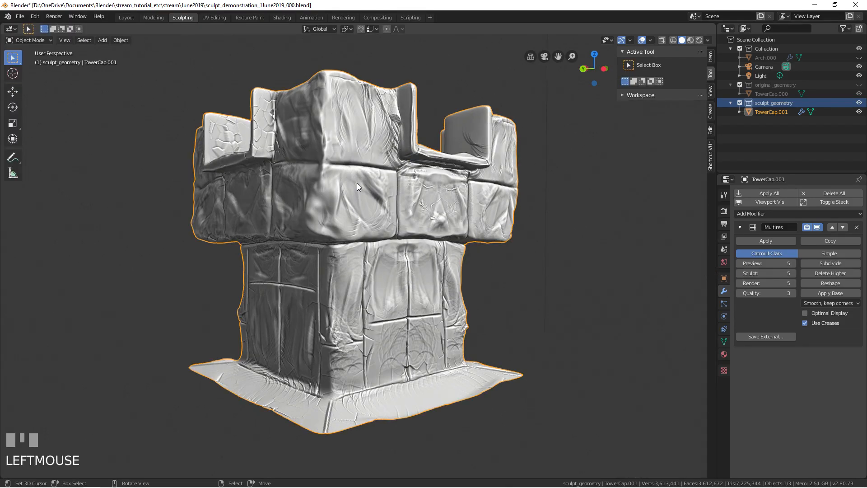
pyautogui.moveTo(260, 98); pyautogui.dragTo(364, 115, button='middle')
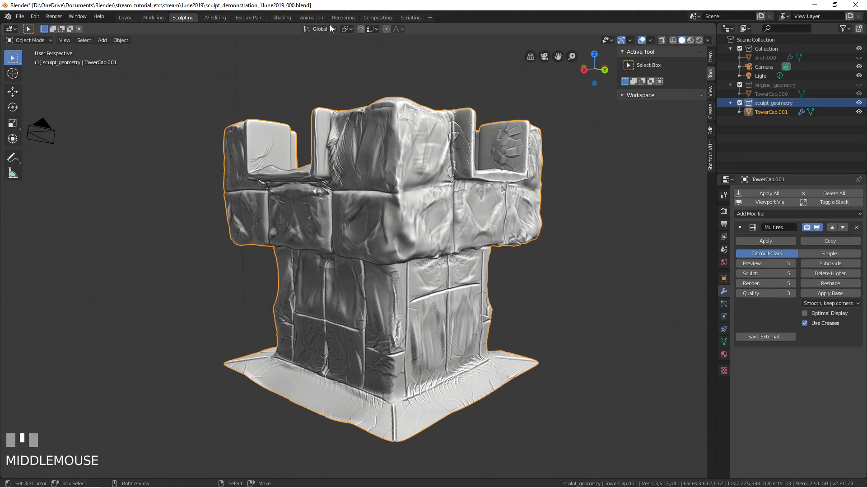
# Open the Shading workspace and examine the tower cap's sculpted surface from several sides under the preview lighting.
pyautogui.click(283, 18)
pyautogui.moveTo(372, 181); pyautogui.dragTo(534, 124, button='middle')
pyautogui.scroll(-2, 535, 124)
pyautogui.rightClick(527, 70)
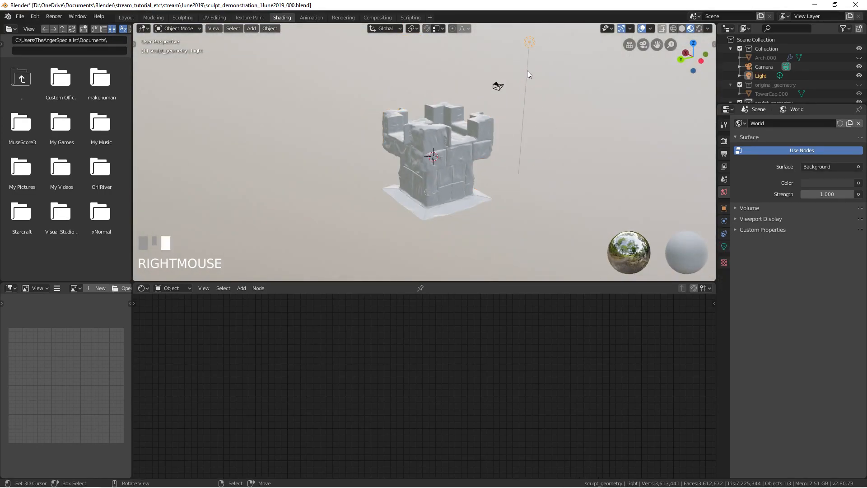
pyautogui.click(708, 28)
pyautogui.moveTo(348, 126); pyautogui.dragTo(470, 121, button='middle')
pyautogui.scroll(2, 370, 149)
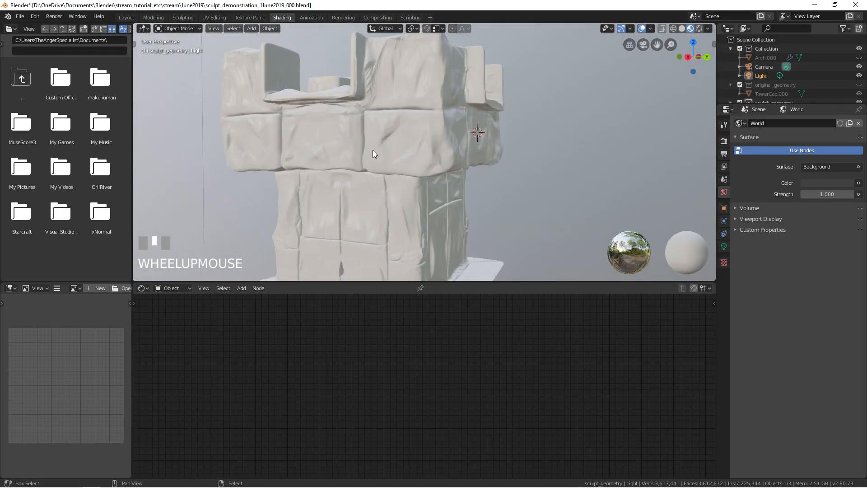
pyautogui.scroll(-3, 391, 169)
pyautogui.moveTo(391, 169); pyautogui.dragTo(496, 181, button='middle')
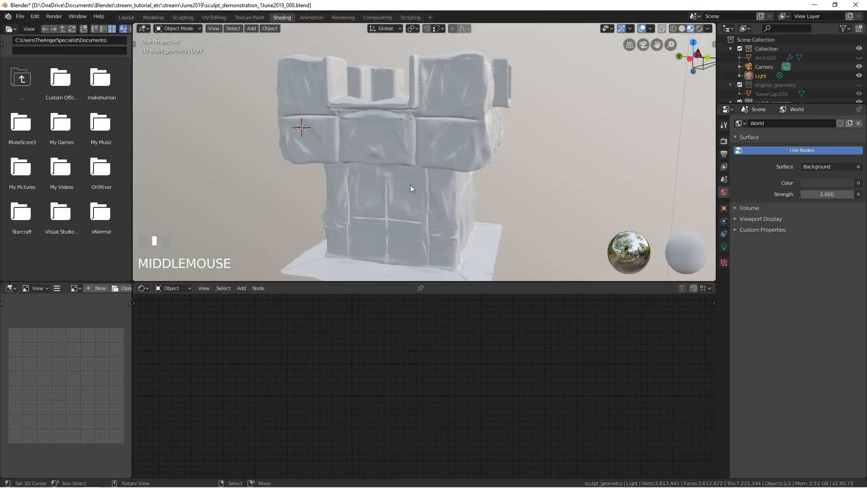
pyautogui.moveTo(410, 189); pyautogui.dragTo(401, 279, button='middle')
# Create a new material for the tower cap and add an Image Texture node beside its Principled shader.
pyautogui.click(429, 188)
pyautogui.scroll(-3, 428, 193)
pyautogui.click(432, 289)
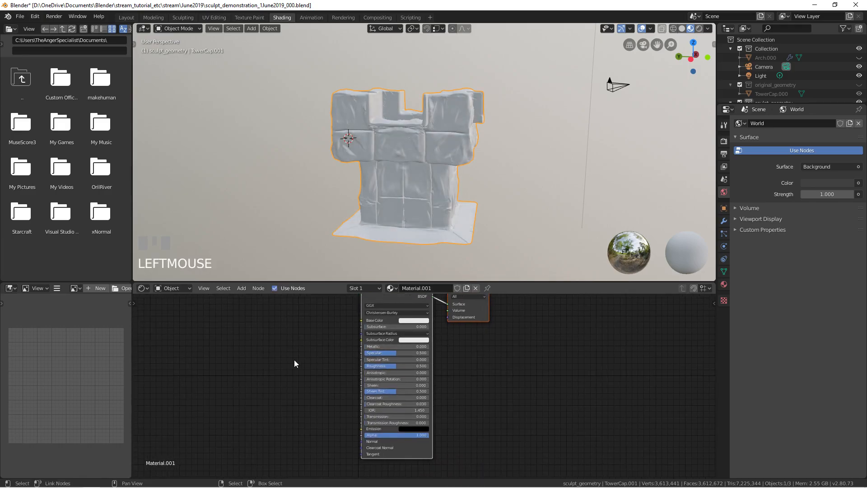
pyautogui.hotkey('shift', 'a')
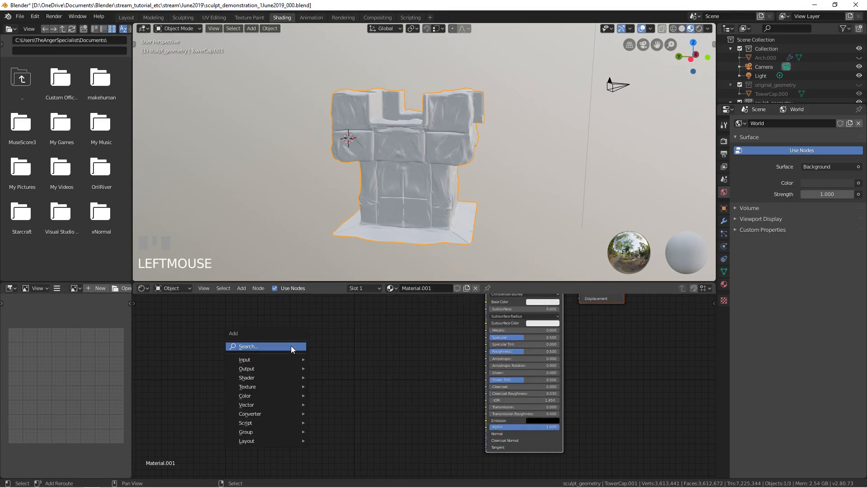
pyautogui.moveTo(274, 387)
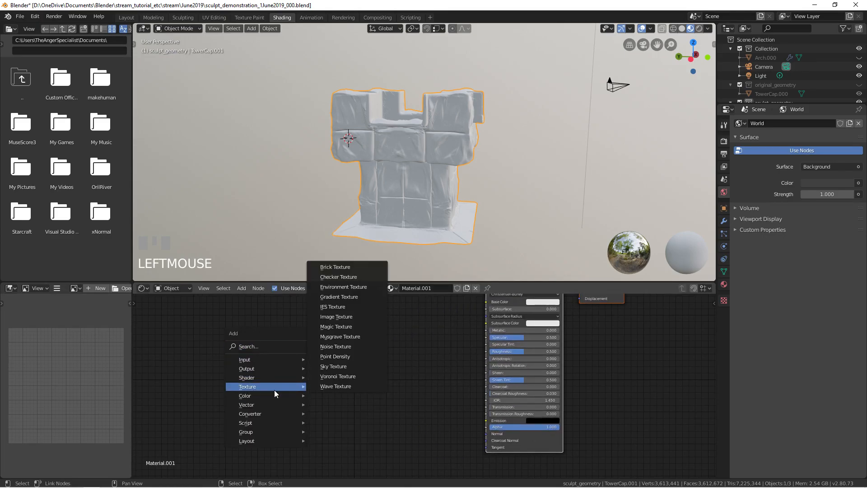
pyautogui.click(339, 317)
pyautogui.click(283, 343)
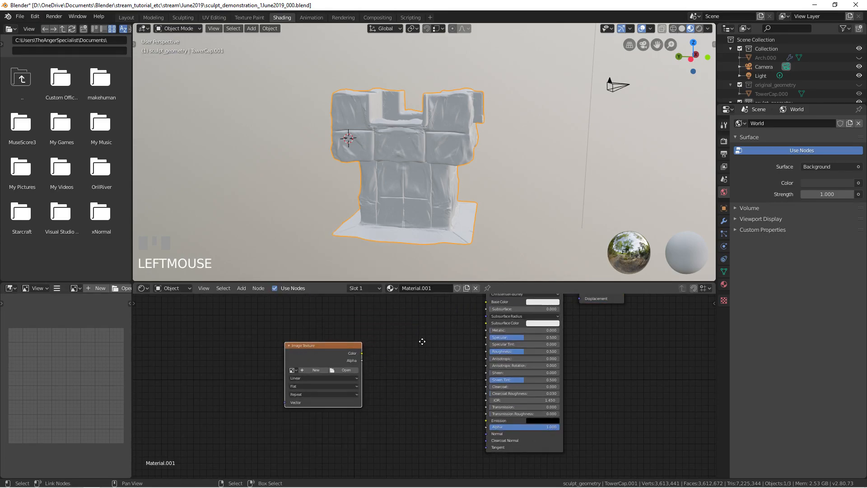
# Rename the tower cap's material as TowerCap.
pyautogui.click(418, 289)
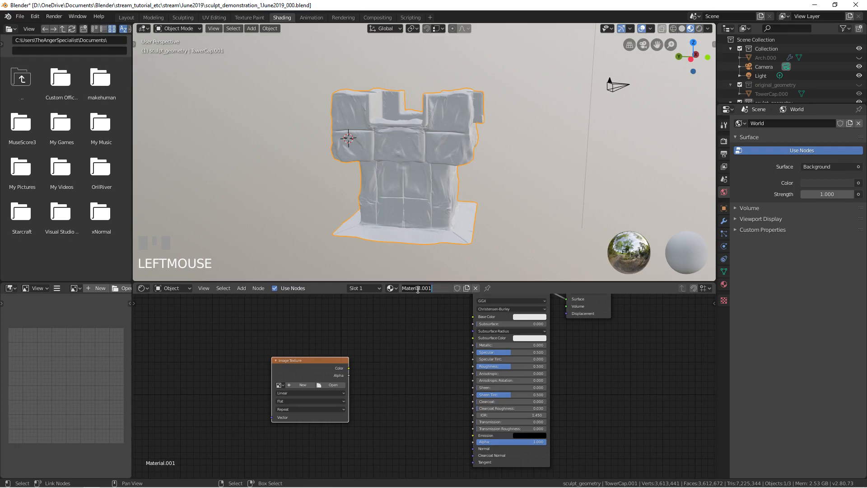
pyautogui.write('TowerCap\\')
pyautogui.press('Return')
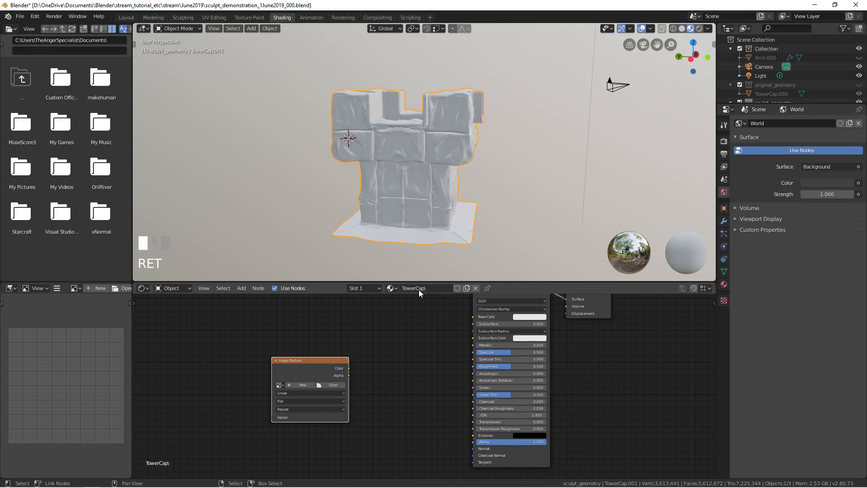
pyautogui.doubleClick(431, 289)
pyautogui.press('BackSpace')
pyautogui.press('Return')
pyautogui.hotkey('shift', 'a')
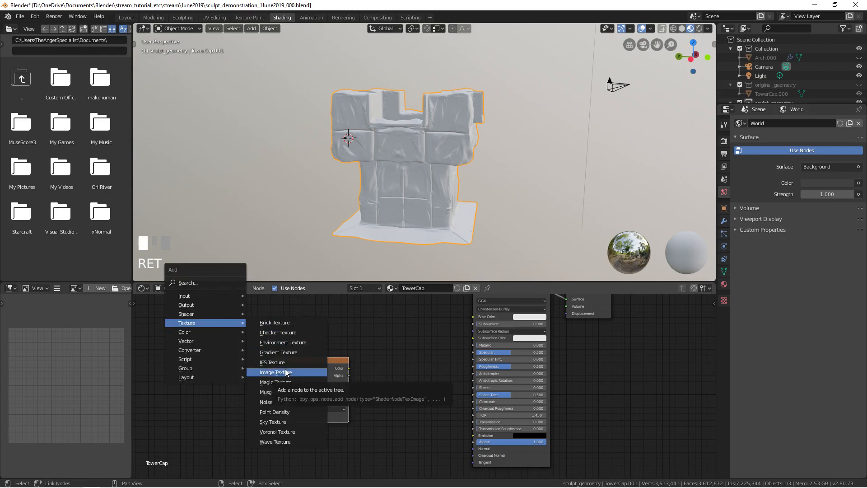
pyautogui.hotkey('shift', 'a')
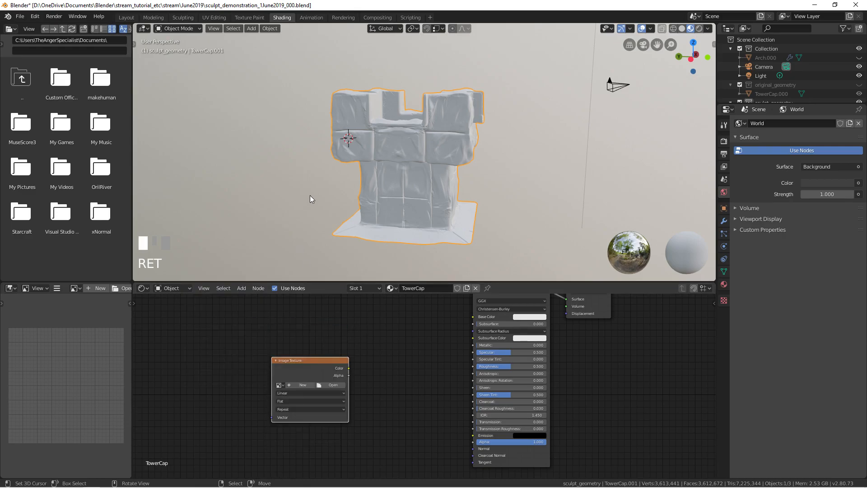
pyautogui.click(310, 196)
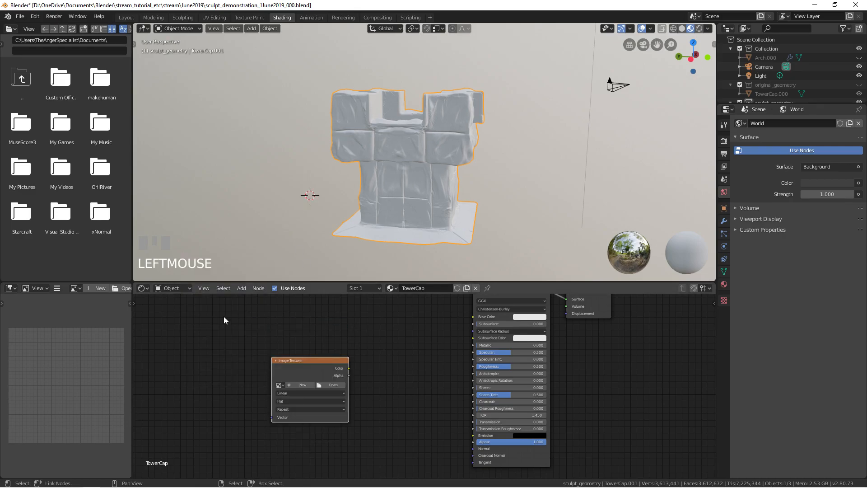
# Start a new image in the Image Texture node and name it TowerCap_normal.
pyautogui.moveTo(235, 350); pyautogui.dragTo(207, 325, button='middle')
pyautogui.scroll(1, 255, 351)
pyautogui.click(234, 357)
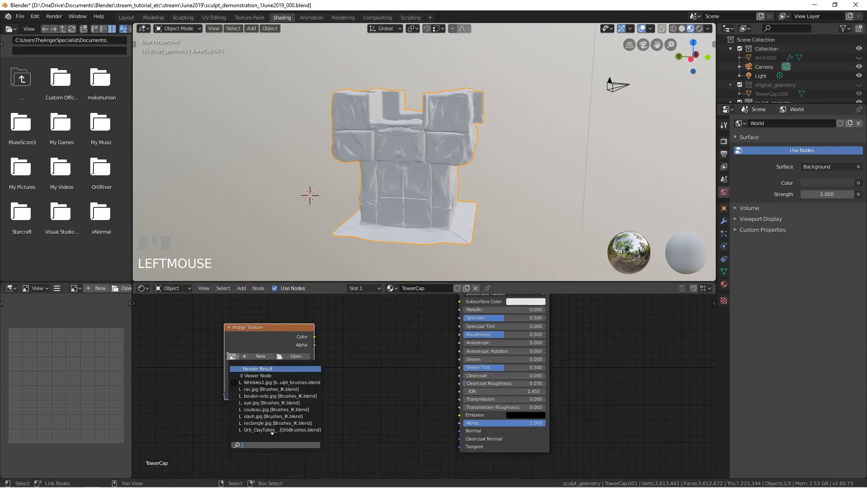
pyautogui.click(254, 351)
pyautogui.click(256, 355)
pyautogui.click(276, 349)
pyautogui.write('TowerCap_normal')
pyautogui.press('BackSpace')
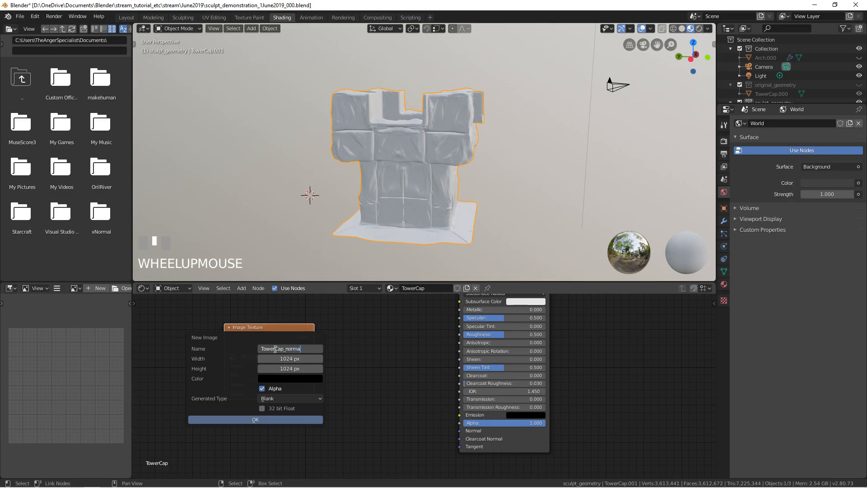
pyautogui.press('BackSpace')
# Set the new image's width and height to 2048 px each.
pyautogui.click(283, 358)
pyautogui.click(283, 358)
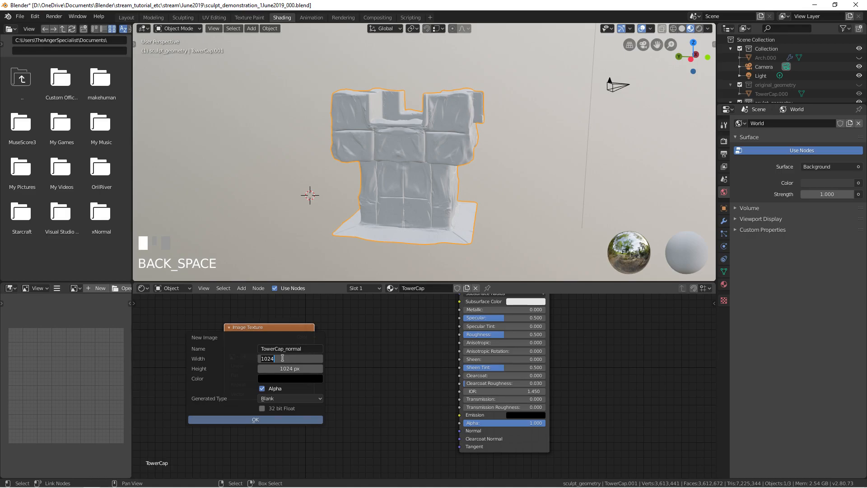
pyautogui.write('2048')
pyautogui.click(285, 369)
pyautogui.press('BackSpace')
pyautogui.press('BackSpace')
pyautogui.press('BackSpace')
pyautogui.press('BackSpace')
pyautogui.write('2048')
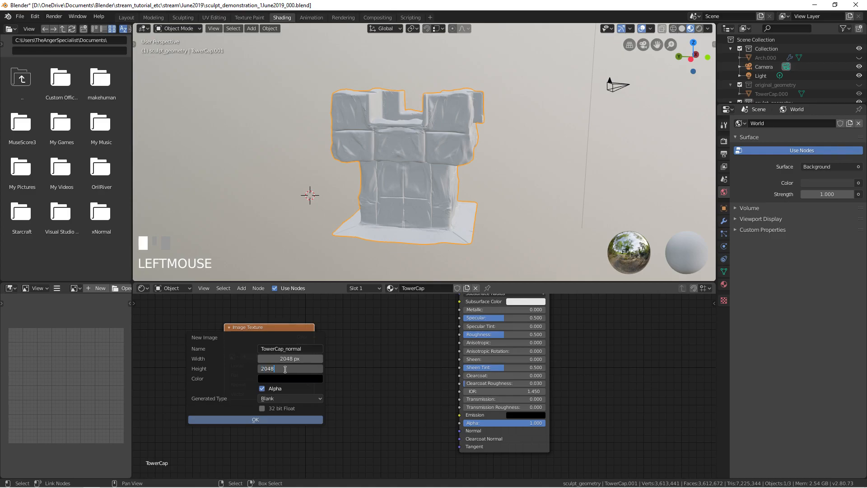
# Set the fill color to R 0.5, G 0.5, B 1 and create the image as 32 bit float.
pyautogui.click(297, 381)
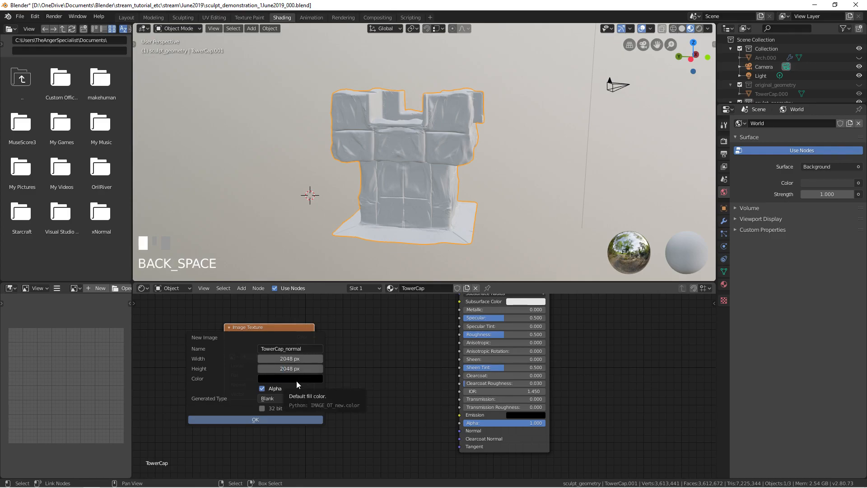
pyautogui.click(296, 381)
pyautogui.click(284, 325)
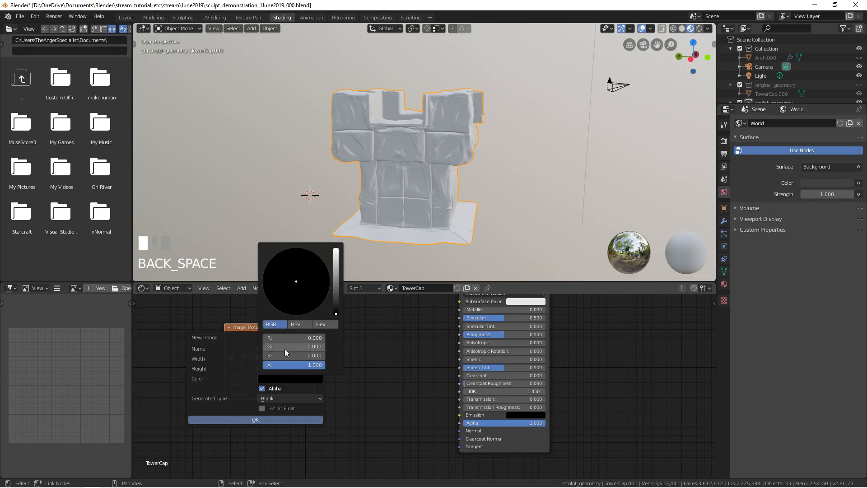
pyautogui.click(278, 348)
pyautogui.write('.5')
pyautogui.press('Return')
pyautogui.click(293, 340)
pyautogui.write('0.')
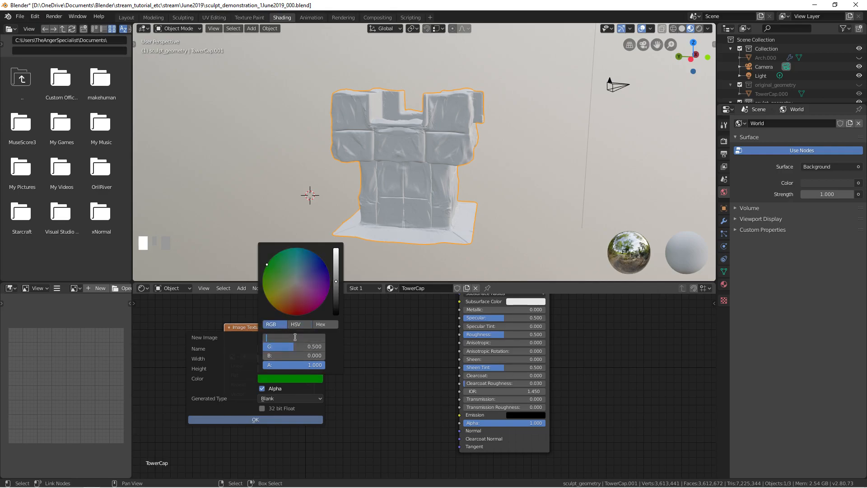
pyautogui.write('5')
pyautogui.press('Return')
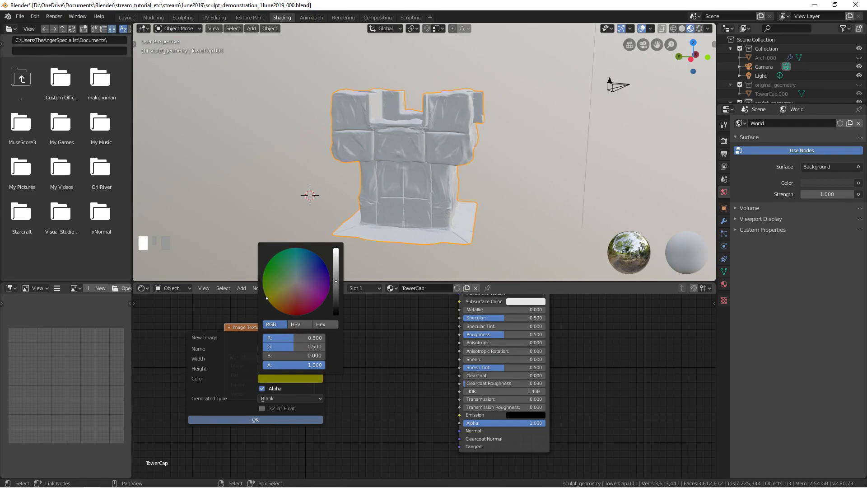
pyautogui.click(289, 355)
pyautogui.write('1')
pyautogui.press('Return')
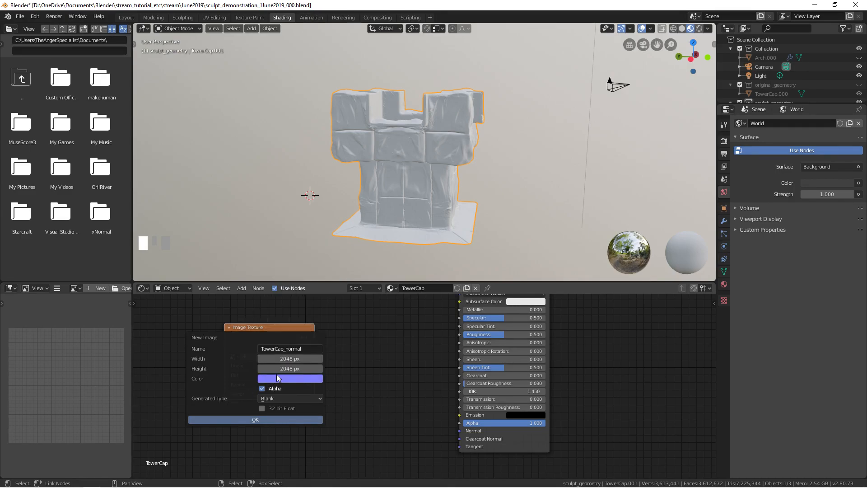
pyautogui.click(262, 408)
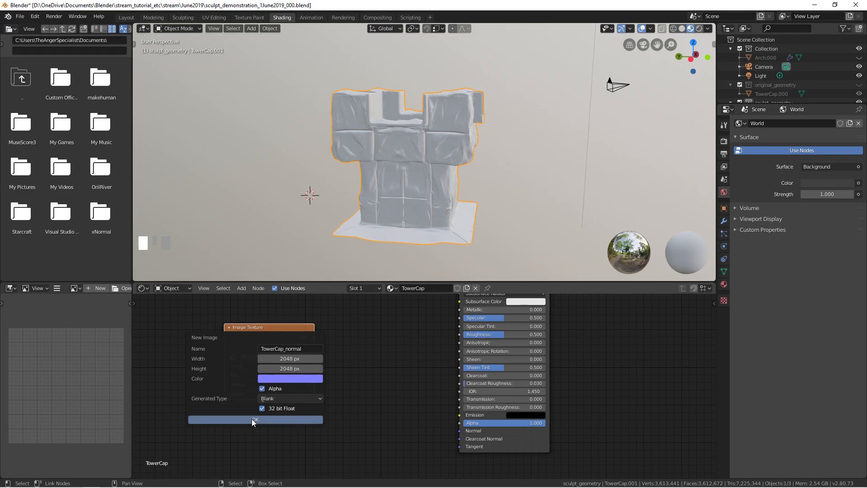
pyautogui.click(251, 418)
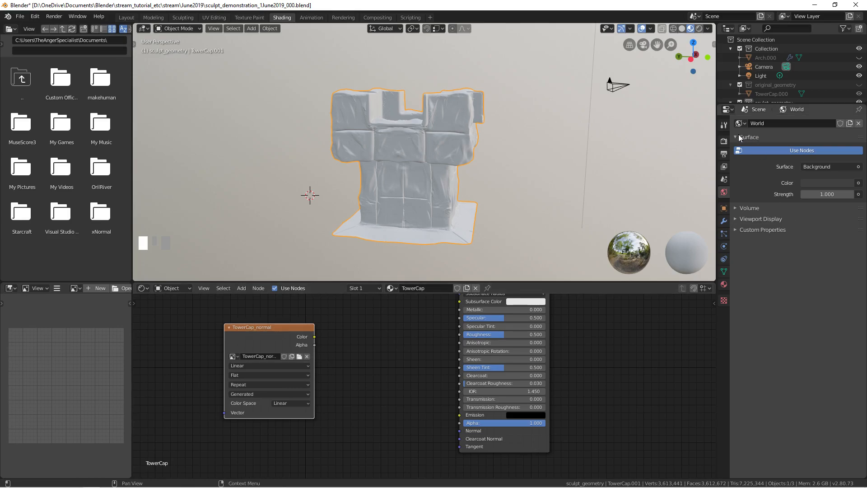
# Change the scene's render engine to Cycles.
pyautogui.click(724, 141)
pyautogui.click(808, 123)
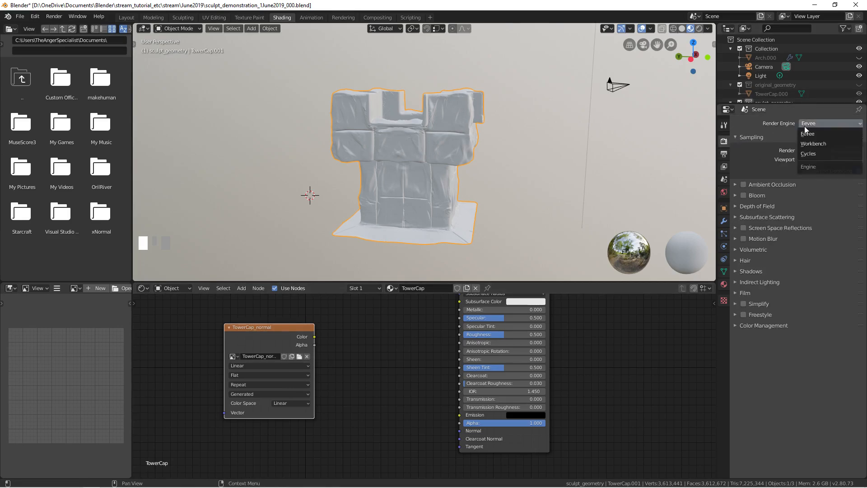
pyautogui.click(810, 153)
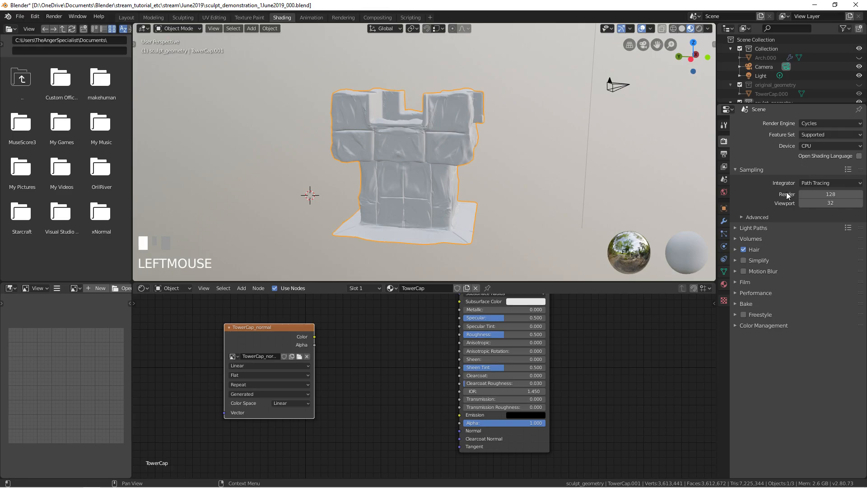
# Enable Bake from Multires in the bake settings and check the tower cap's Multires modifier levels.
pyautogui.click(753, 308)
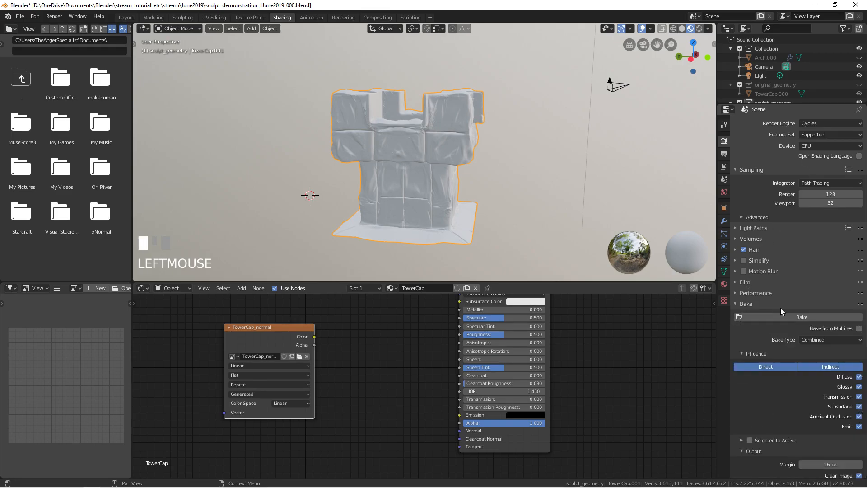
pyautogui.click(858, 329)
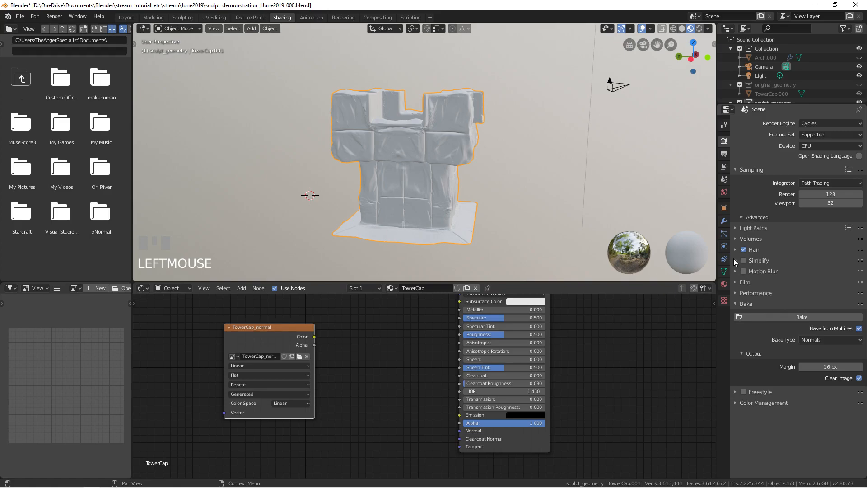
pyautogui.click(724, 222)
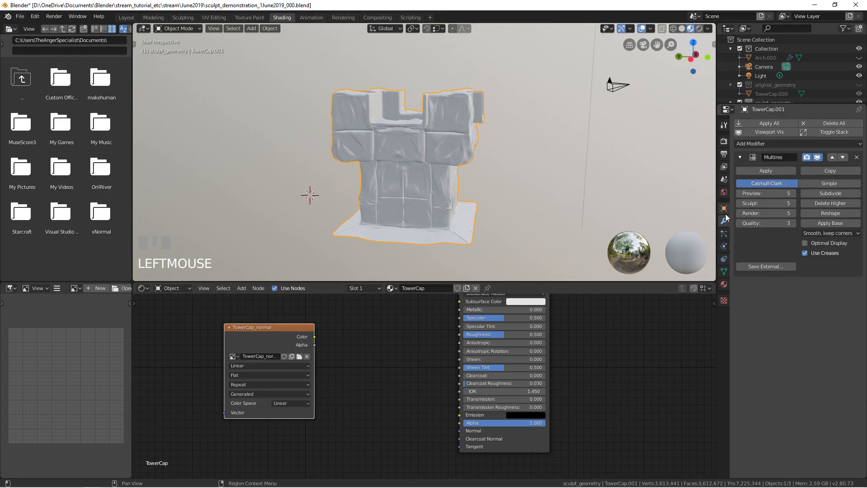
pyautogui.click(722, 148)
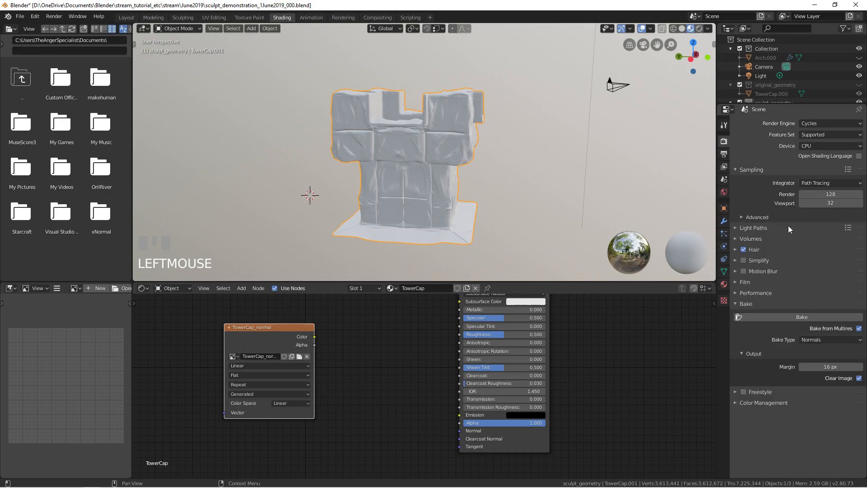
# Set the Cycles render samples to 8 and try to bake the normals from Multires.
pyautogui.click(826, 198)
pyautogui.write('8')
pyautogui.press('Return')
pyautogui.click(809, 316)
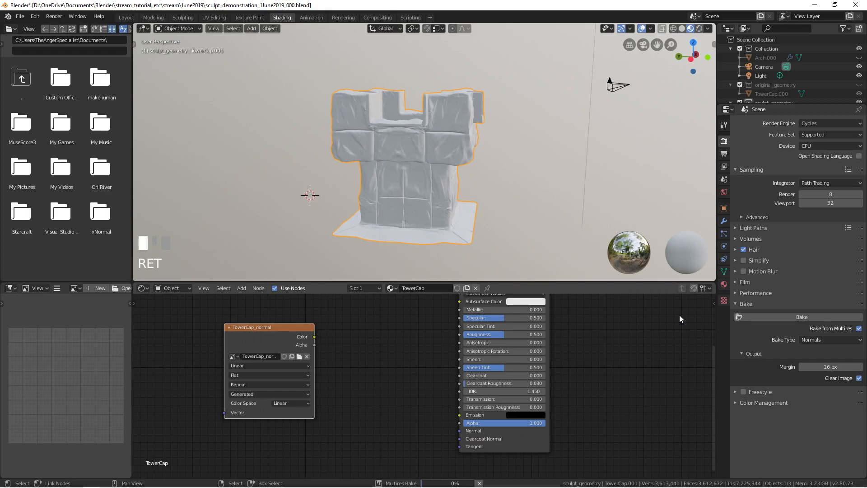
pyautogui.click(479, 483)
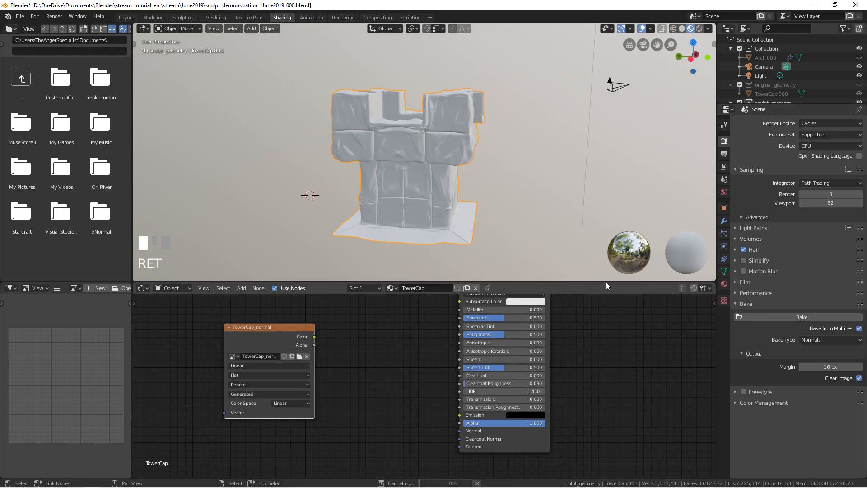
# Lower the preview level of the tower cap's Multires modifier to 2.
pyautogui.click(724, 221)
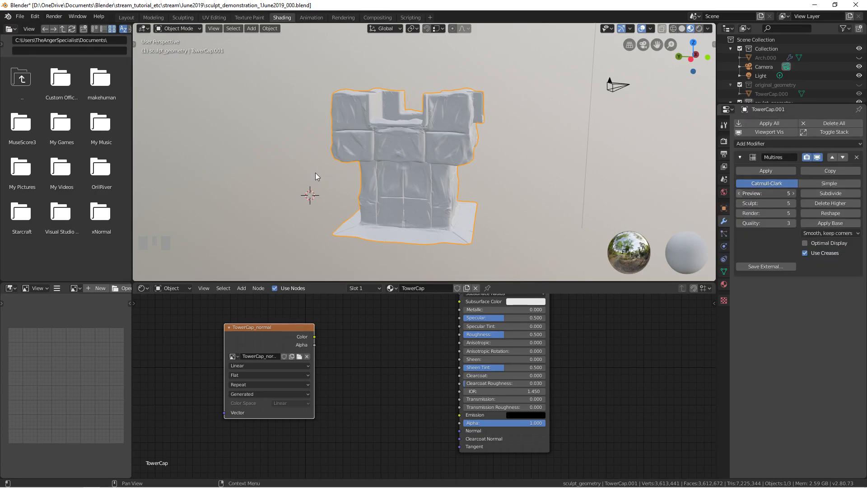
pyautogui.moveTo(343, 166); pyautogui.dragTo(473, 175, button='middle')
pyautogui.scroll(3, 473, 174)
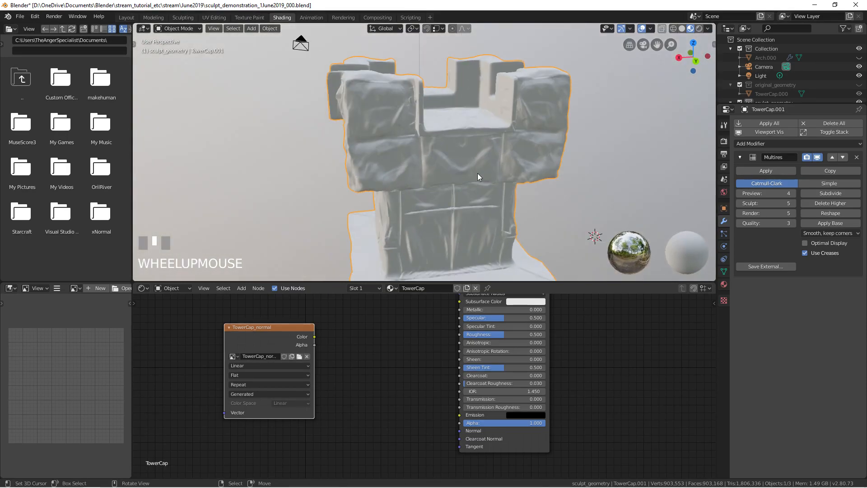
pyautogui.click(763, 193)
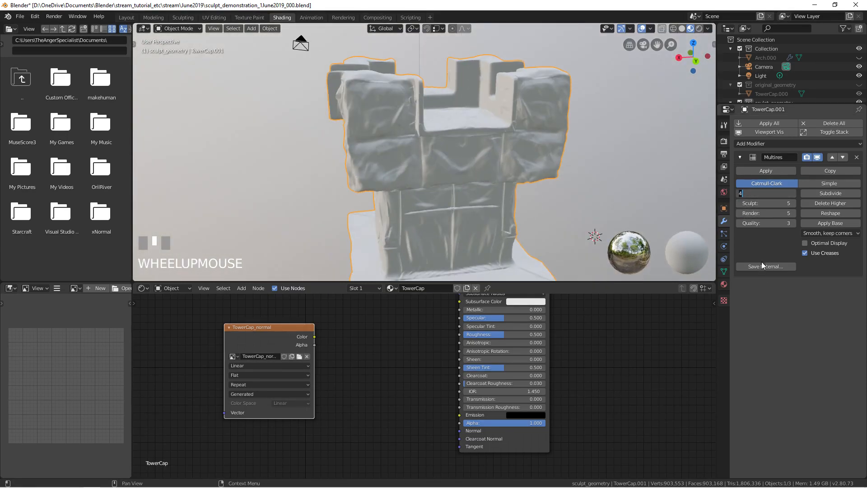
pyautogui.click(738, 198)
pyautogui.click(739, 195)
pyautogui.click(739, 194)
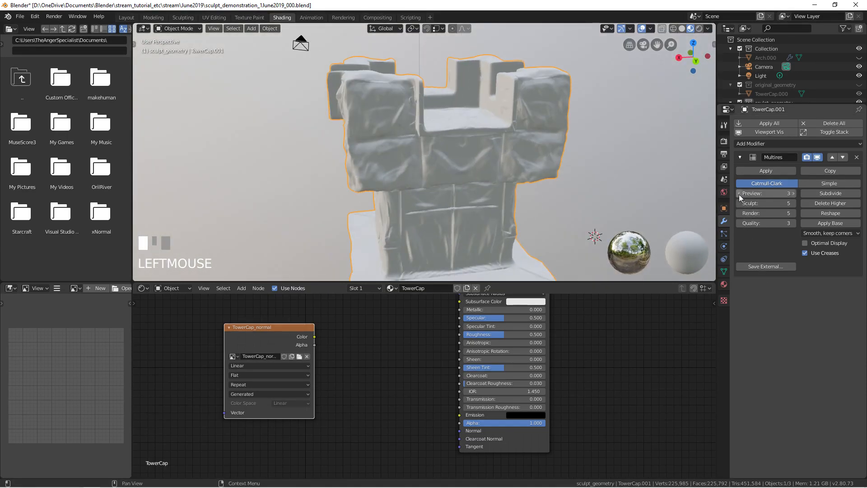
# Apply Shade Smooth to the sculpted tower cap and inspect its surface up close.
pyautogui.moveTo(437, 162); pyautogui.dragTo(546, 164, button='middle')
pyautogui.rightClick(546, 164)
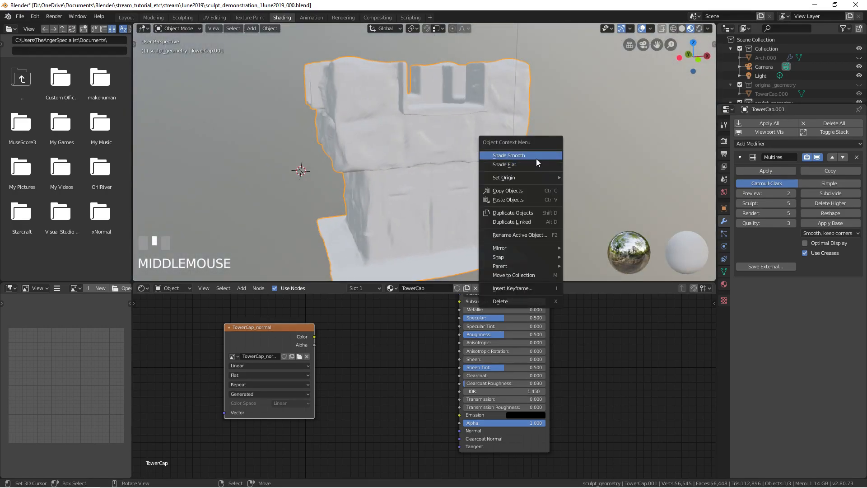
pyautogui.click(536, 159)
pyautogui.moveTo(368, 183); pyautogui.dragTo(466, 183, button='middle')
pyautogui.scroll(3, 406, 172)
pyautogui.keyDown('shift'); pyautogui.moveTo(406, 172); pyautogui.dragTo(504, 179, button='middle'); pyautogui.keyUp('shift')
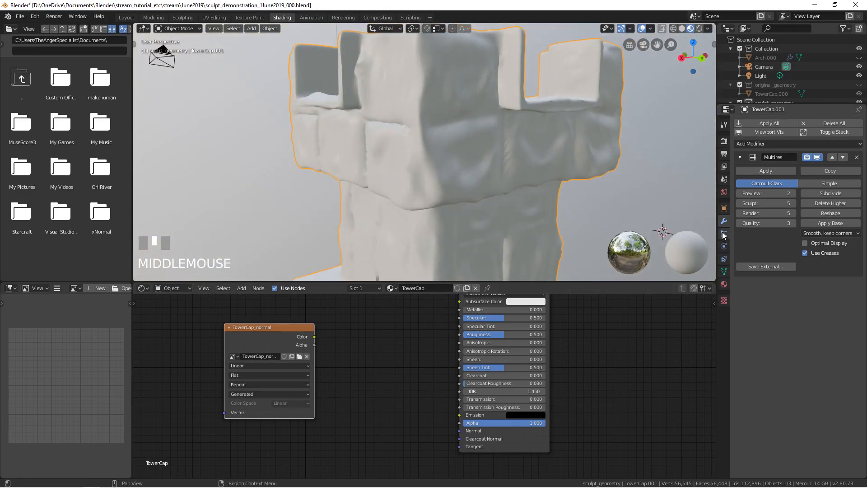
# Bake the normals from Multires and display the TowerCap_normal image in the image editor.
pyautogui.click(723, 143)
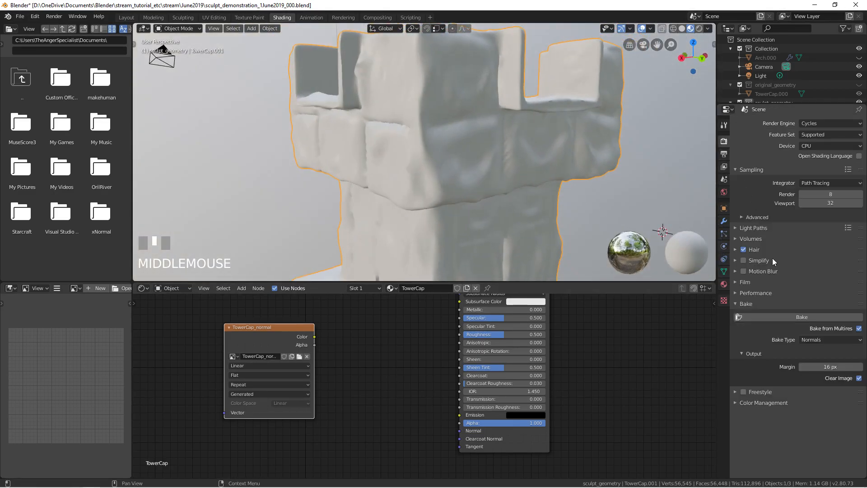
pyautogui.click(795, 317)
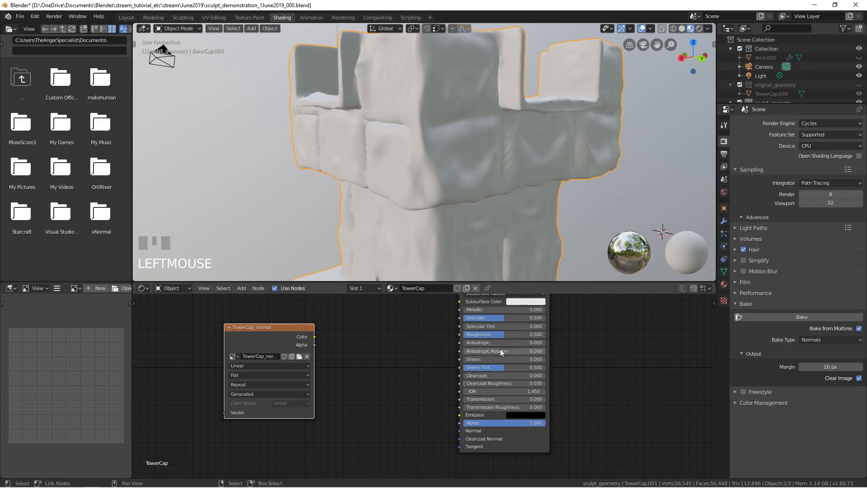
pyautogui.click(72, 290)
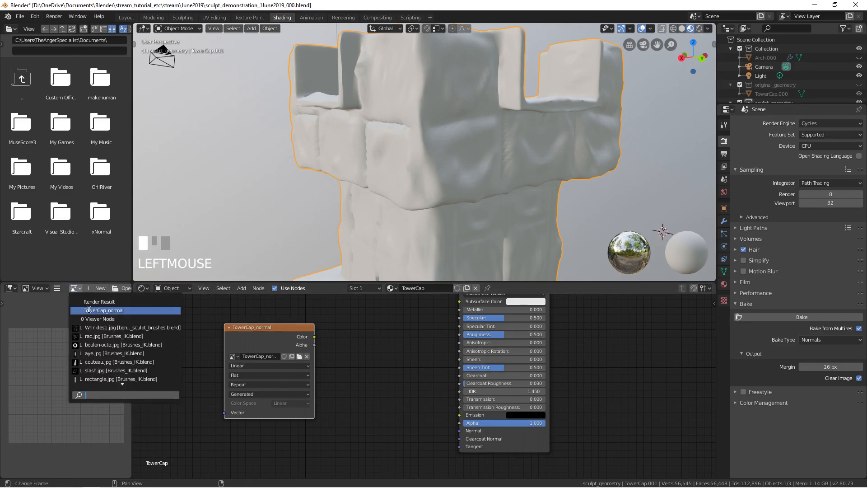
pyautogui.click(94, 313)
pyautogui.scroll(-5, 70, 376)
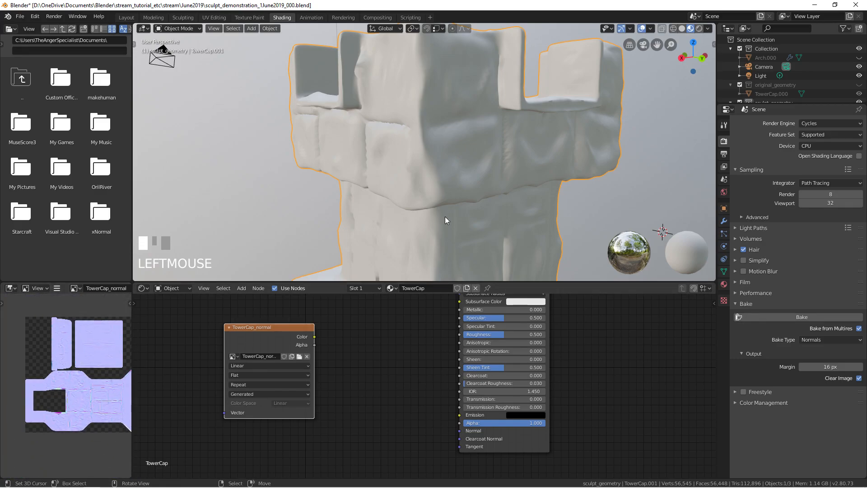
# Check the sculpted mesh's Auto Smooth setting and make unique_Uvs its active render UV map.
pyautogui.click(724, 271)
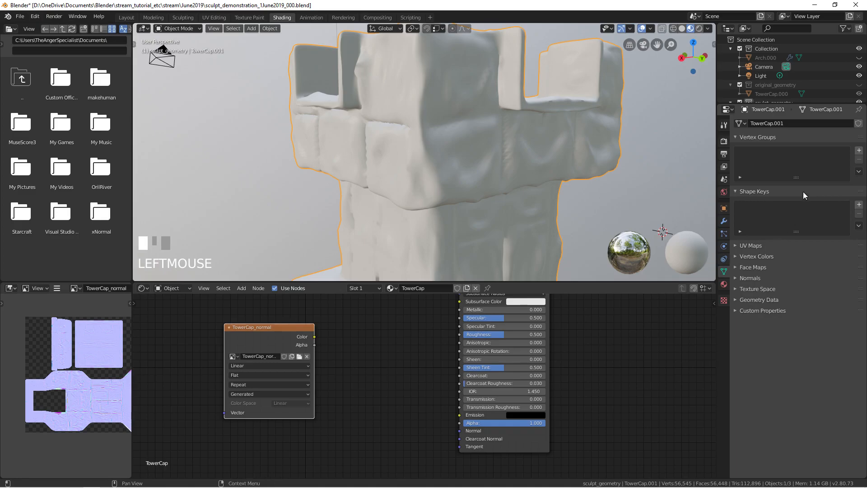
pyautogui.click(749, 279)
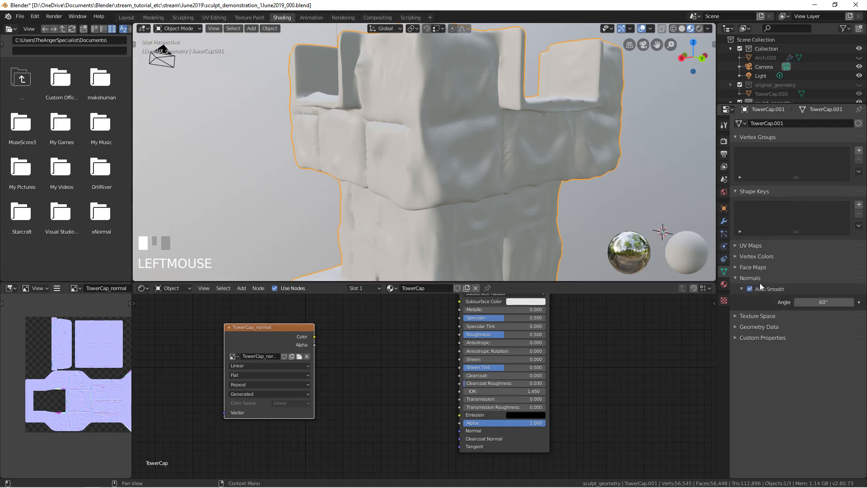
pyautogui.click(764, 289)
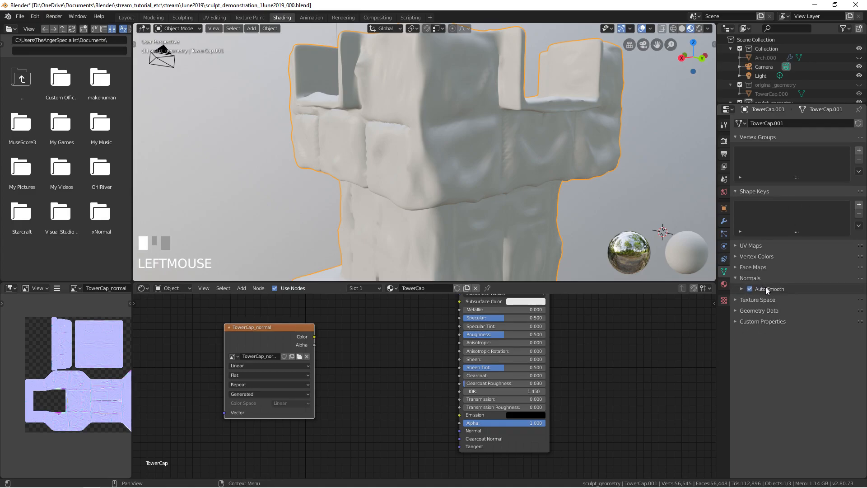
pyautogui.click(754, 247)
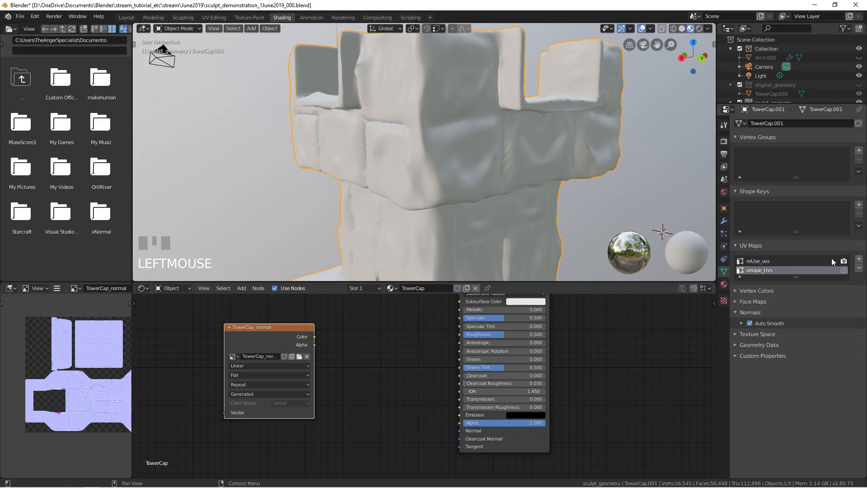
pyautogui.click(843, 270)
# Bake the normals from Multires again and examine the new normal map up close.
pyautogui.click(723, 152)
pyautogui.click(724, 141)
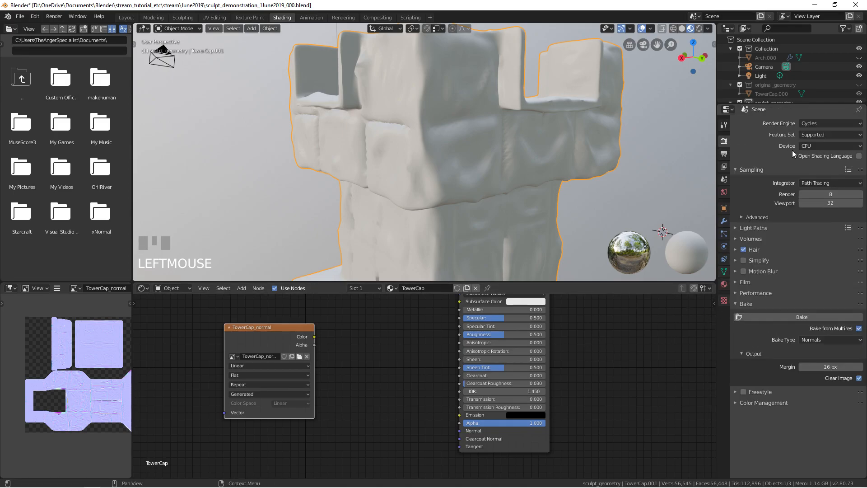
pyautogui.click(790, 319)
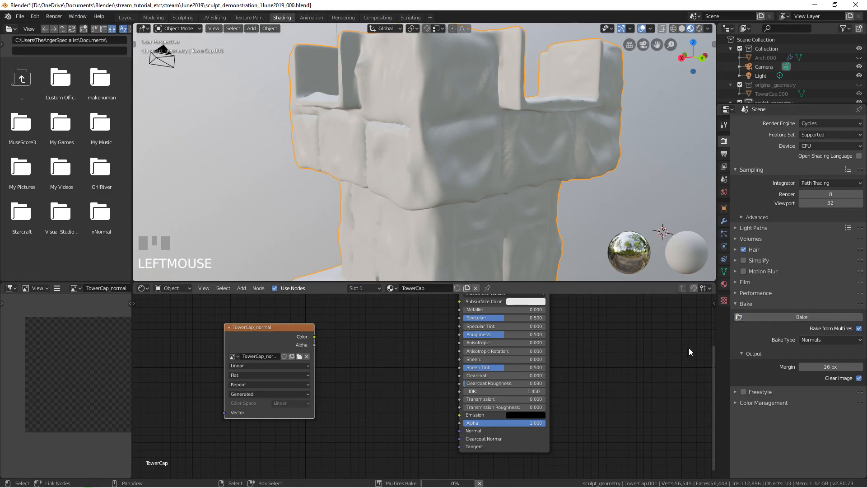
pyautogui.scroll(5, 71, 360)
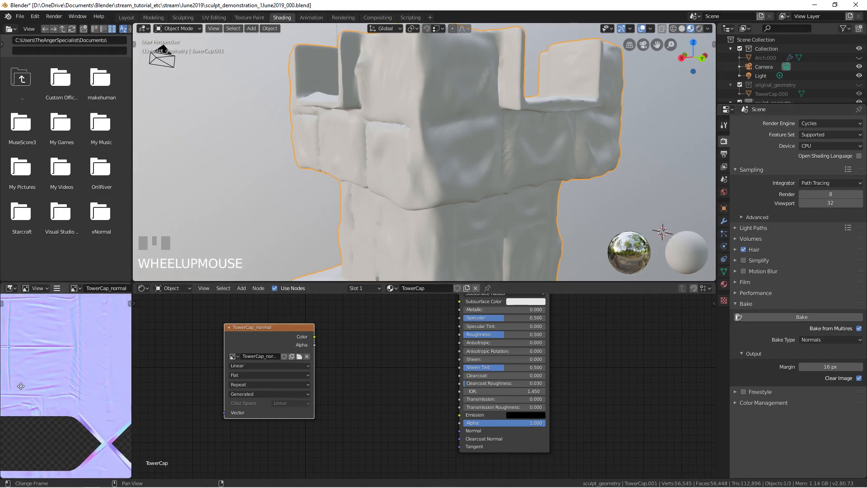
pyautogui.moveTo(22, 383); pyautogui.dragTo(9, 395, button='middle')
pyautogui.scroll(-3, 77, 381)
pyautogui.moveTo(78, 381); pyautogui.dragTo(61, 388, button='middle')
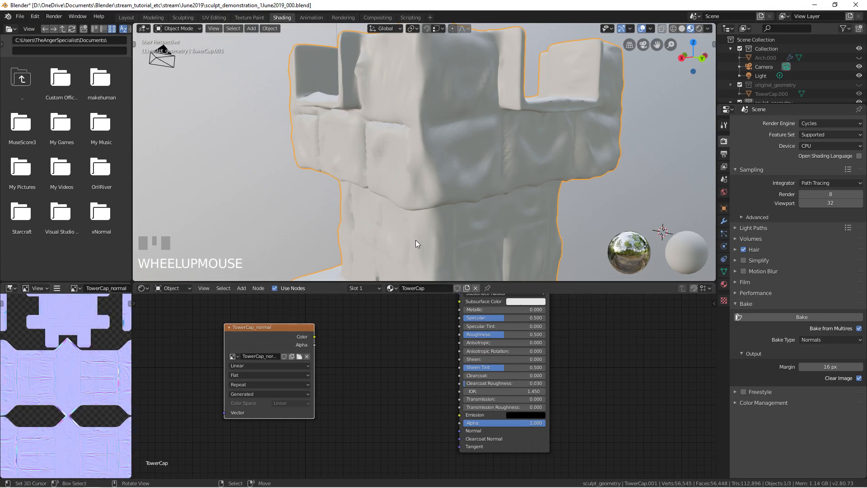
# Hide the sculpt_geometry collection and show the original_geometry collection.
pyautogui.click(723, 271)
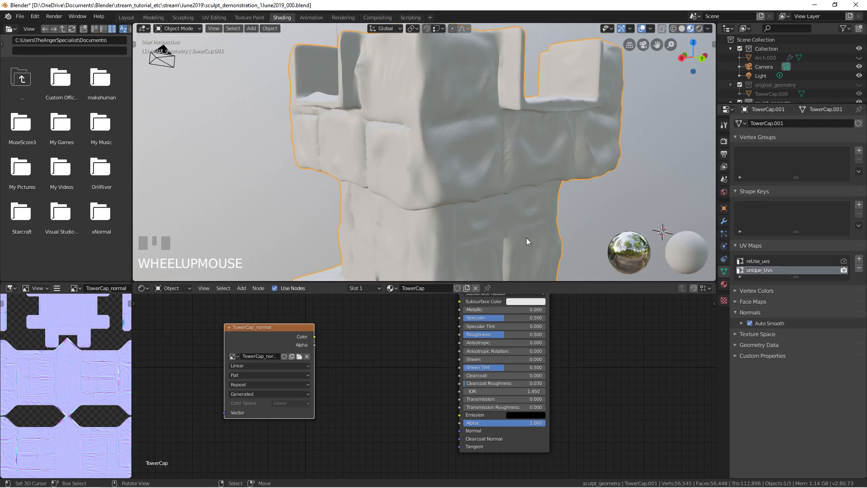
pyautogui.scroll(-5, 511, 211)
pyautogui.moveTo(443, 183); pyautogui.dragTo(400, 168, button='middle')
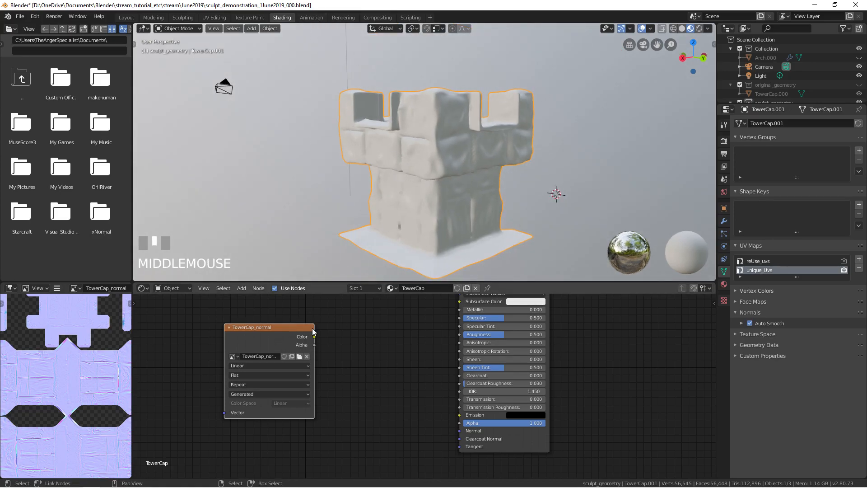
pyautogui.scroll(-3, 379, 95)
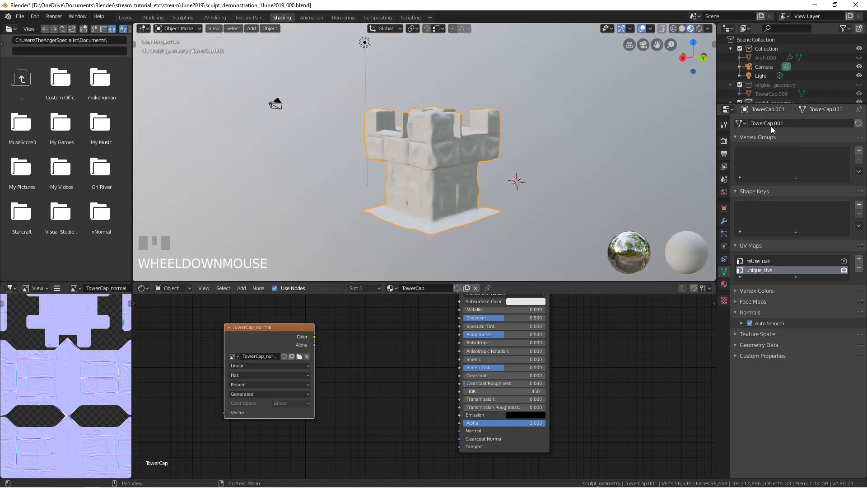
pyautogui.scroll(-2, 771, 93)
pyautogui.click(859, 85)
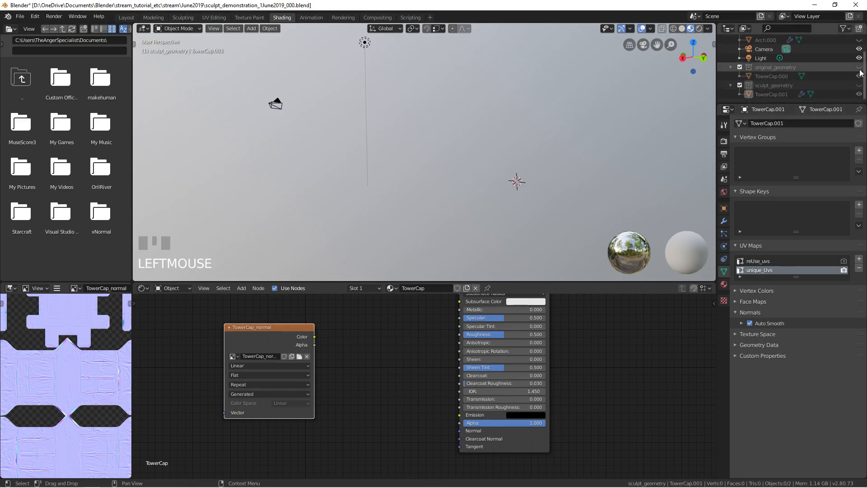
pyautogui.click(859, 67)
# Select the low-poly TowerCap.000 object and assign the TowerCap material to it.
pyautogui.rightClick(444, 177)
pyautogui.scroll(3, 444, 174)
pyautogui.click(404, 288)
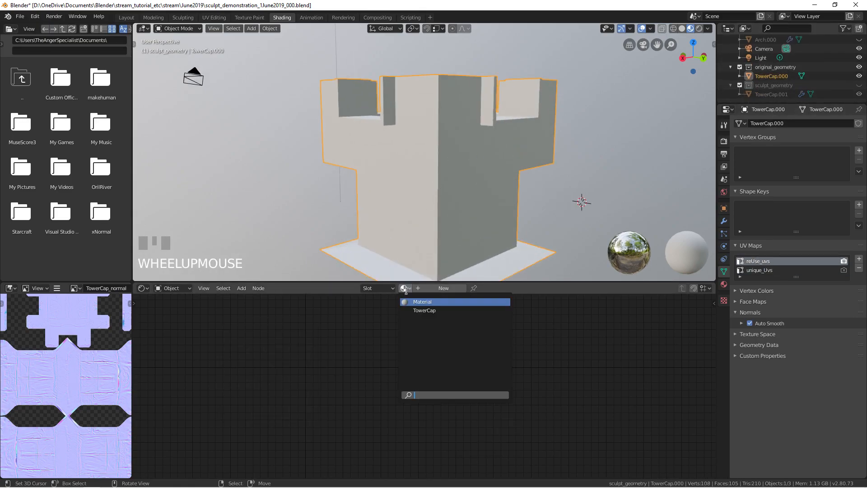
pyautogui.click(420, 311)
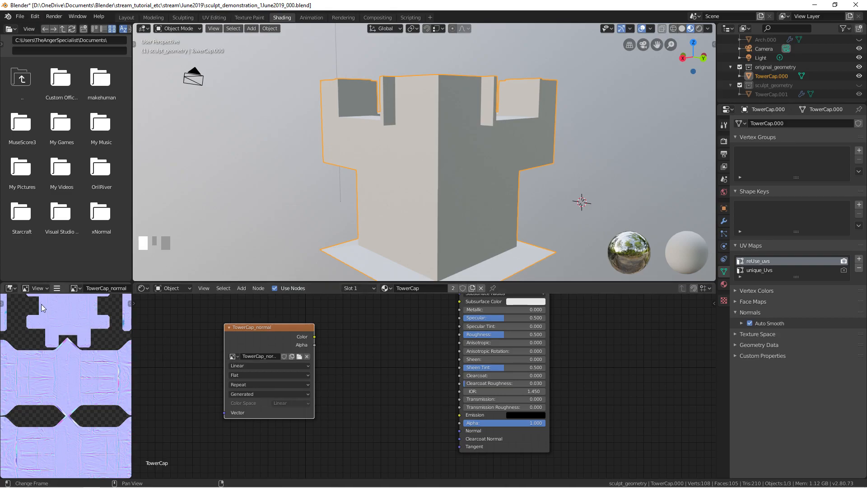
# Save the baked image as TowerCap_normal.png in the June2019 folder, as RGB PNG with 16-bit color depth and 100% compression.
pyautogui.click(74, 290)
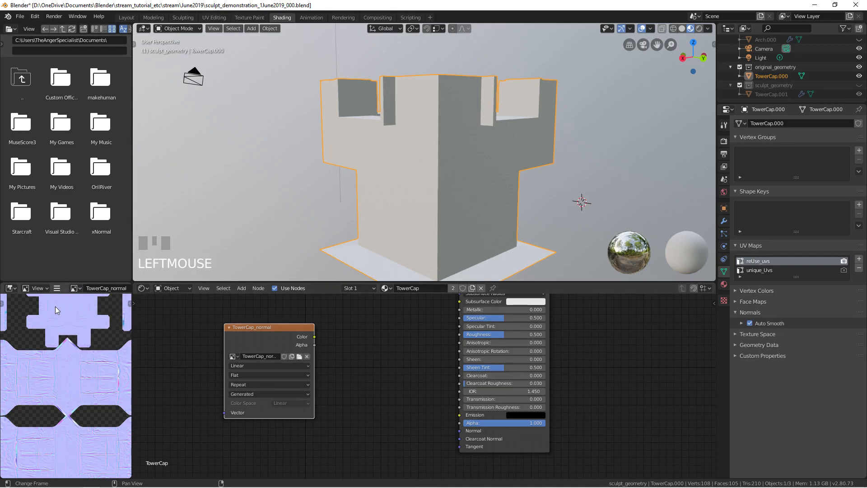
pyautogui.click(57, 289)
pyautogui.moveTo(77, 309)
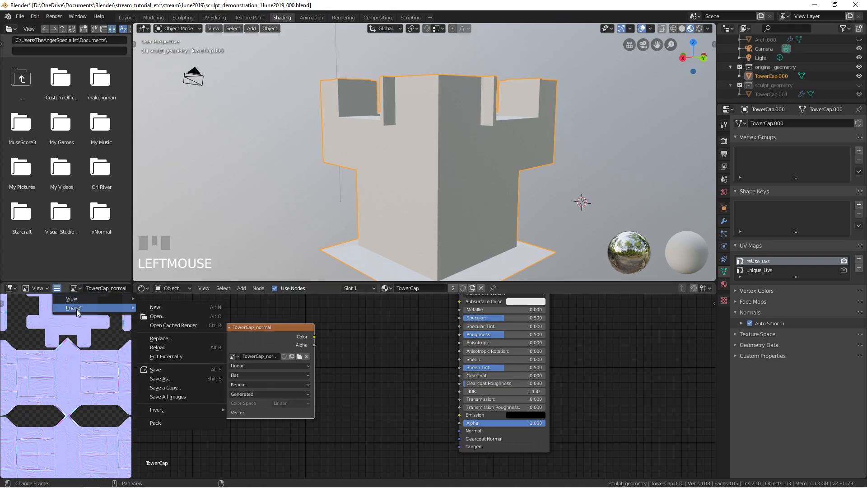
pyautogui.click(161, 378)
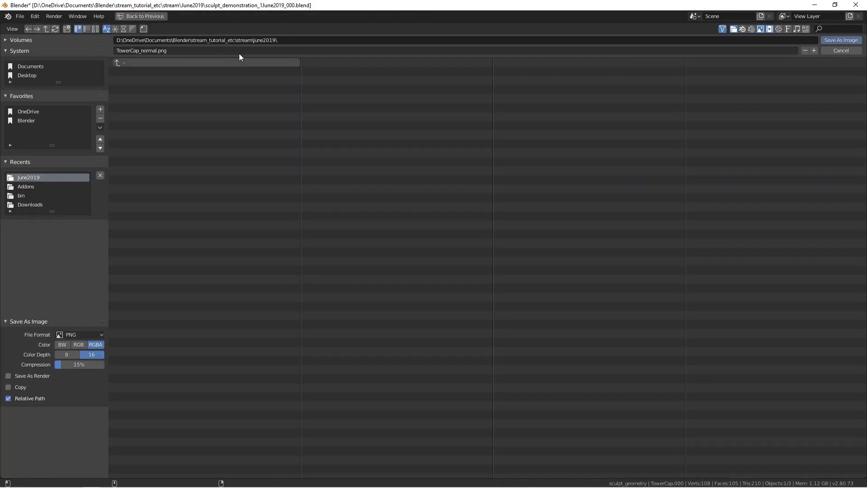
pyautogui.click(96, 336)
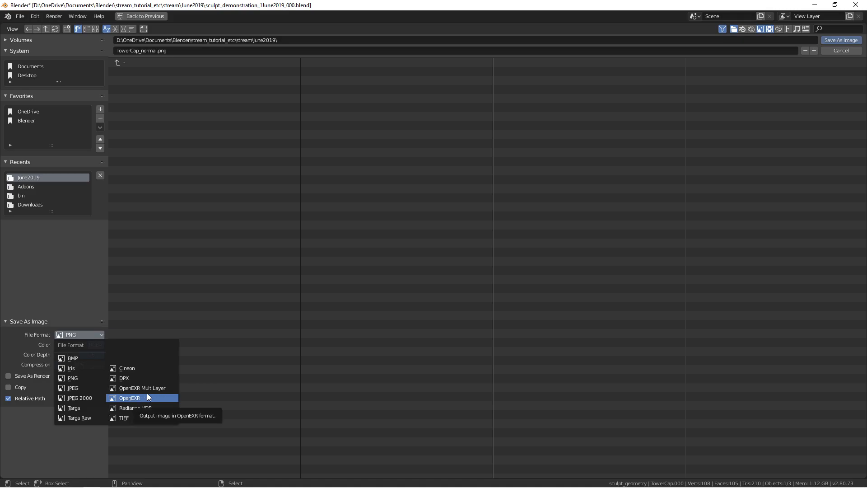
pyautogui.click(86, 379)
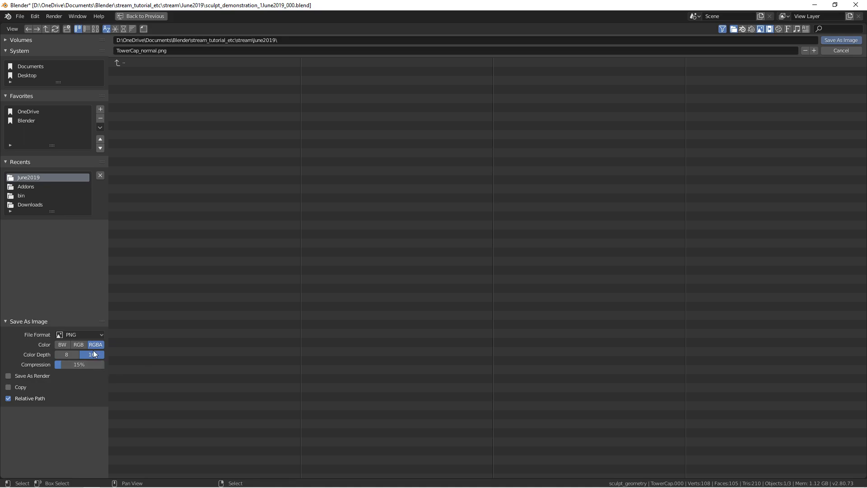
pyautogui.moveTo(88, 365); pyautogui.dragTo(131, 365)
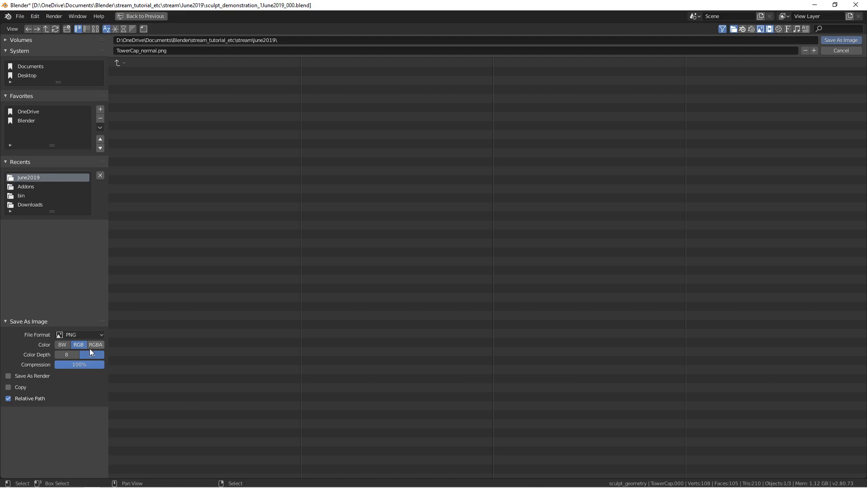
pyautogui.click(837, 39)
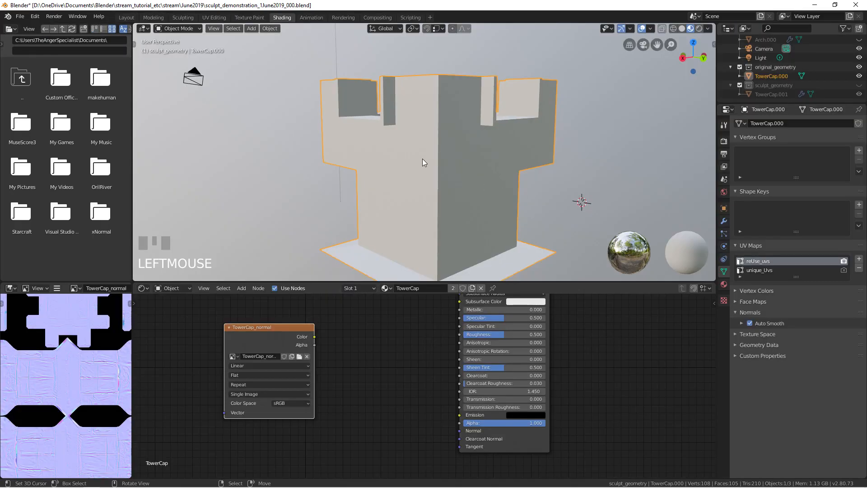
# Set the TowerCap_normal texture's color space to Non-Color and link its Color output to the shader's Normal input.
pyautogui.click(292, 366)
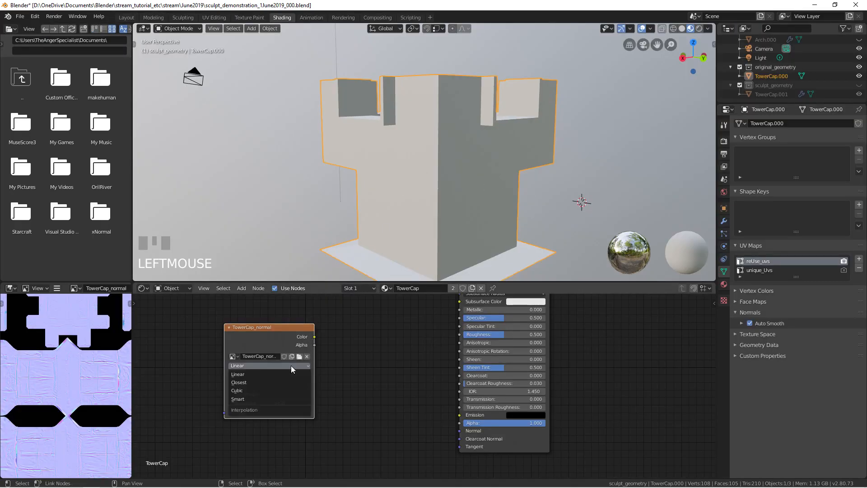
pyautogui.click(294, 401)
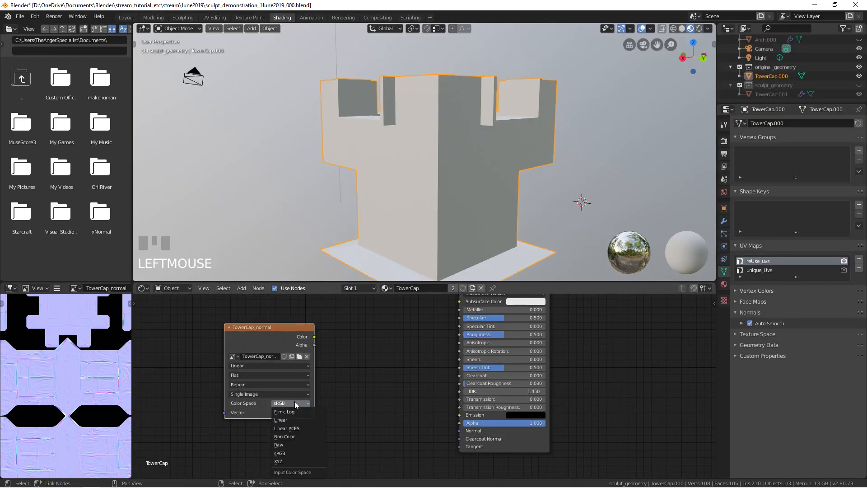
pyautogui.click(297, 434)
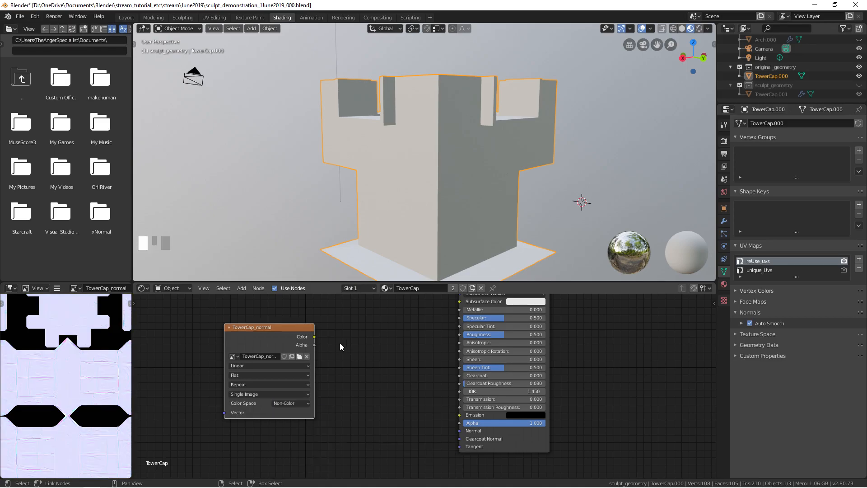
pyautogui.scroll(-3, 95, 359)
pyautogui.scroll(4, 95, 358)
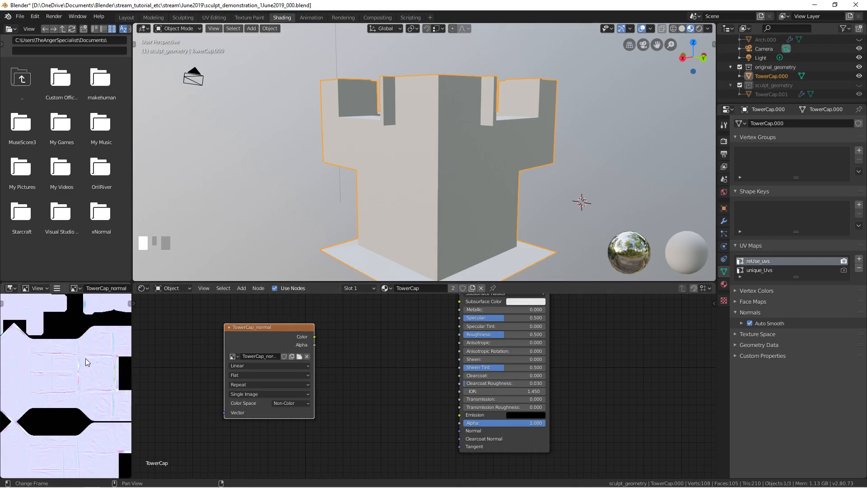
pyautogui.scroll(-3, 87, 357)
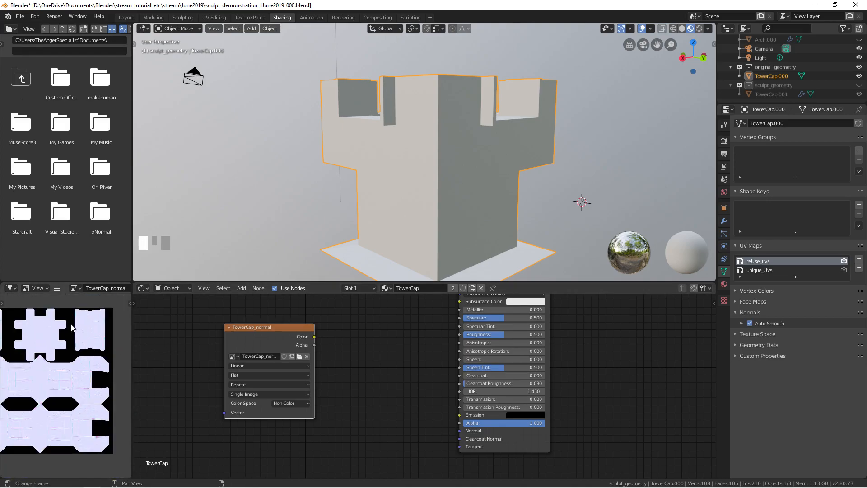
pyautogui.moveTo(314, 336); pyautogui.dragTo(459, 430)
pyautogui.moveTo(406, 172)
pyautogui.mouseDown(button='middle')
pyautogui.moveTo(380, 152)
pyautogui.moveTo(451, 161)
pyautogui.mouseUp(button='middle')
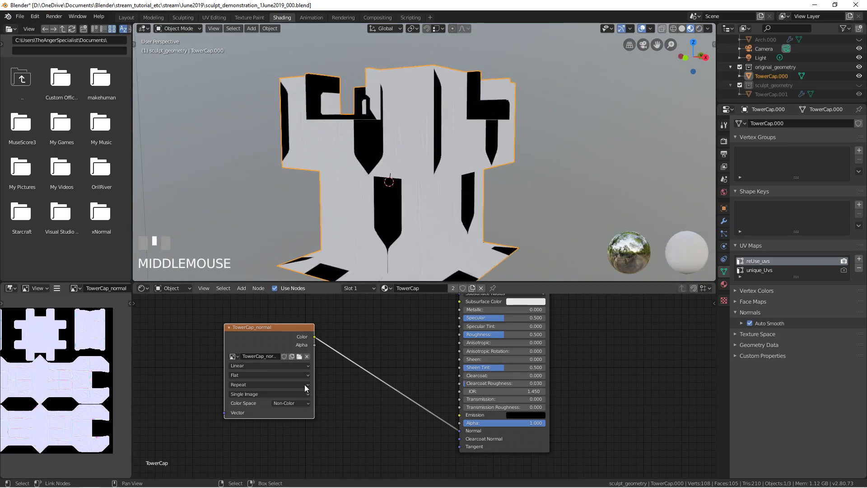
# Add a UV Map node set to unique_Uvs and link it to the image texture's Vector input.
pyautogui.scroll(-3, 271, 382)
pyautogui.hotkey('shift', 'a')
pyautogui.moveTo(205, 338)
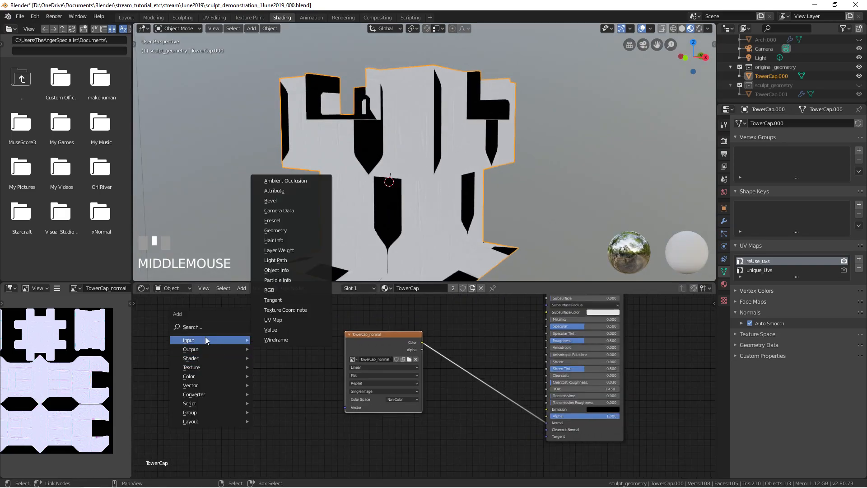
pyautogui.click(280, 320)
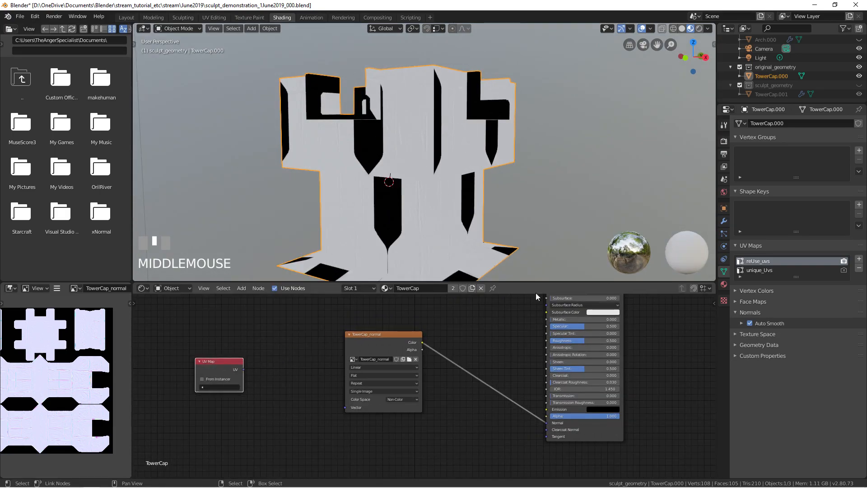
pyautogui.click(759, 270)
pyautogui.scroll(1, 267, 382)
pyautogui.click(185, 387)
pyautogui.click(190, 405)
pyautogui.moveTo(212, 366); pyautogui.dragTo(332, 410)
pyautogui.moveTo(357, 216); pyautogui.dragTo(413, 178, button='middle')
pyautogui.scroll(-3, 452, 165)
pyautogui.scroll(5, 474, 153)
pyautogui.moveTo(457, 155); pyautogui.dragTo(445, 258, button='middle')
# Insert a tangent-space Normal Map node between the image texture and the shader's Normal input, using the unique_Uvs map.
pyautogui.moveTo(539, 422); pyautogui.dragTo(493, 420, button='middle')
pyautogui.hotkey('shift', 'a')
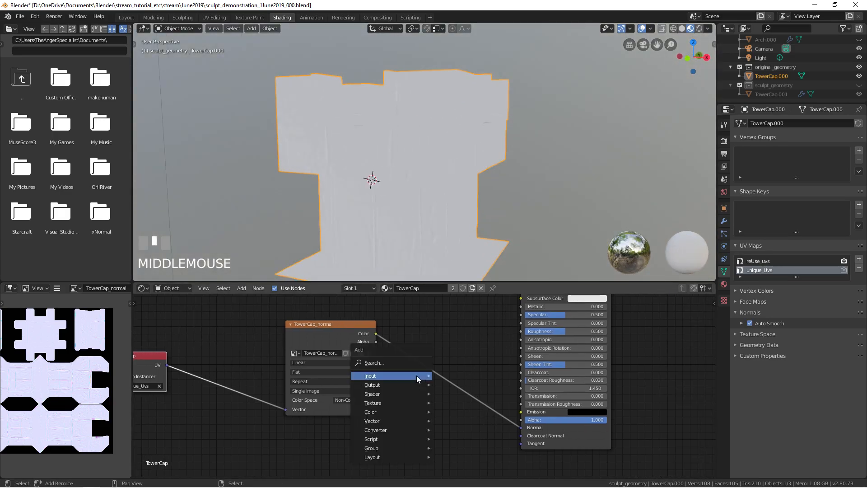
pyautogui.moveTo(377, 429)
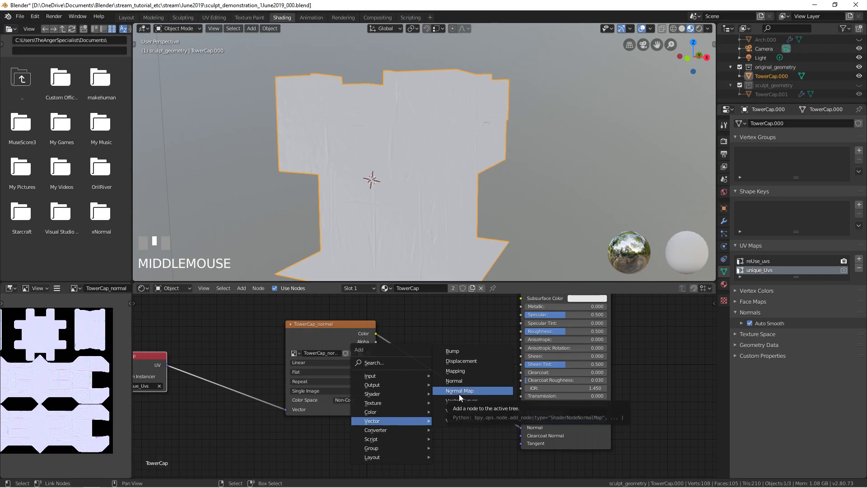
pyautogui.click(458, 391)
pyautogui.click(412, 360)
pyautogui.moveTo(340, 159); pyautogui.dragTo(390, 208, button='middle')
pyautogui.click(451, 394)
pyautogui.click(445, 410)
pyautogui.scroll(2, 393, 204)
pyautogui.scroll(-5, 480, 162)
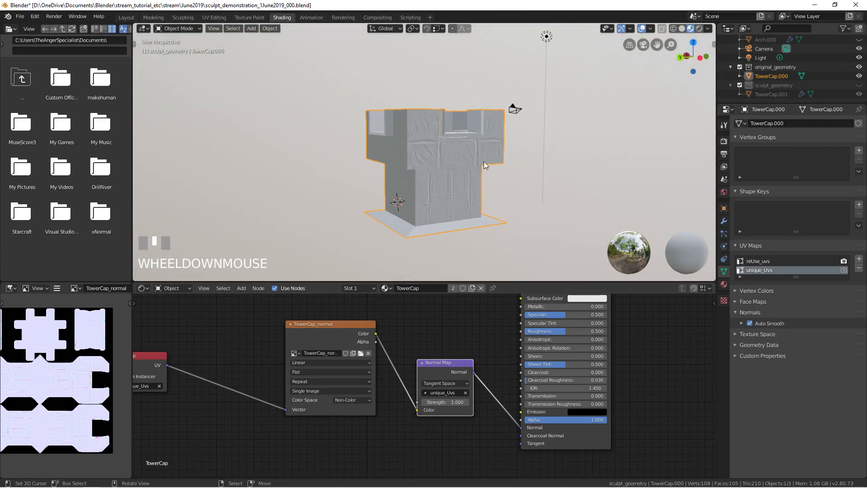
# Select the scene light and turn on scene lights and scene world for the viewport's LookDev shading.
pyautogui.rightClick(545, 44)
pyautogui.moveTo(547, 131)
pyautogui.mouseDown(button='middle')
pyautogui.moveTo(443, 161)
pyautogui.moveTo(456, 166)
pyautogui.mouseUp(button='middle')
pyautogui.press('z')
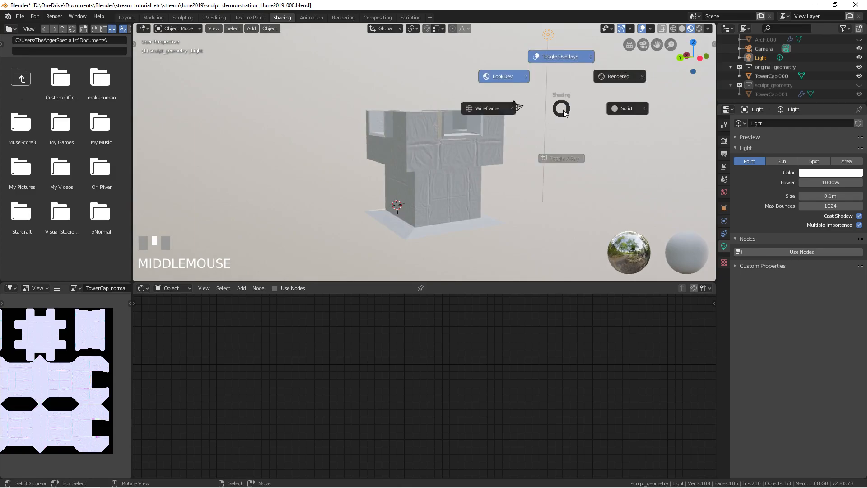
pyautogui.press('Escape')
pyautogui.click(708, 28)
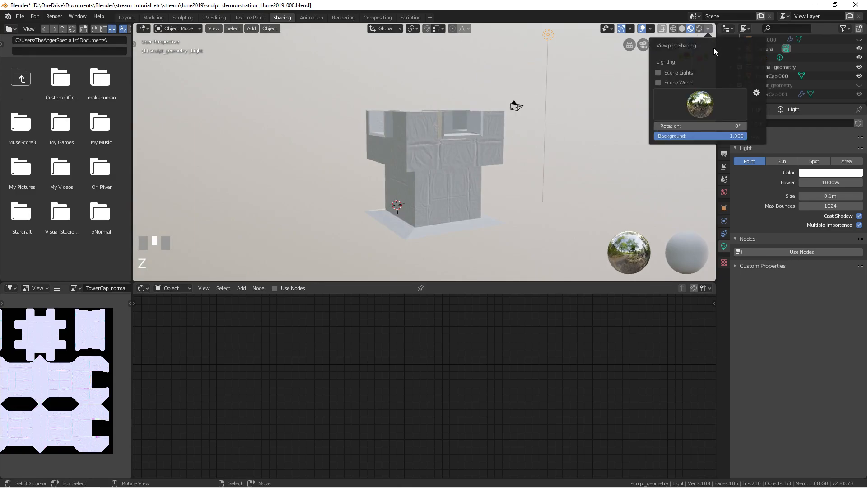
pyautogui.click(676, 81)
# Move the light around the tower cap to several positions to test the relief under changing illumination.
pyautogui.moveTo(536, 122); pyautogui.dragTo(502, 130, button='middle')
pyautogui.press('g')
pyautogui.click(322, 165)
pyautogui.moveTo(321, 164)
pyautogui.mouseDown(button='middle')
pyautogui.moveTo(458, 168)
pyautogui.moveTo(339, 168)
pyautogui.moveTo(355, 163)
pyautogui.mouseUp(button='middle')
pyautogui.press('g')
pyautogui.click(291, 170)
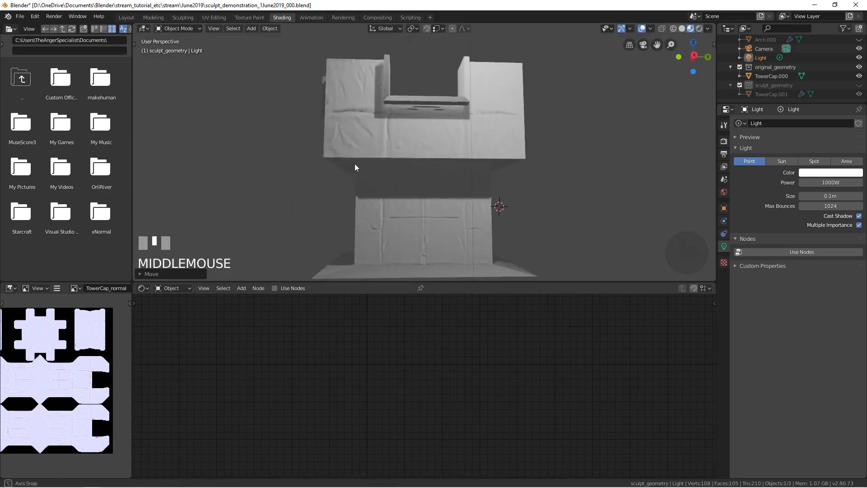
pyautogui.press('g')
pyautogui.click(176, 163)
pyautogui.scroll(-3, 289, 156)
pyautogui.keyDown('shift'); pyautogui.moveTo(386, 136); pyautogui.dragTo(469, 163, button='middle'); pyautogui.keyUp('shift')
pyautogui.scroll(3, 468, 162)
pyautogui.press('g')
pyautogui.click(168, 150)
pyautogui.moveTo(168, 150); pyautogui.dragTo(402, 161, button='middle')
pyautogui.scroll(-3, 402, 161)
pyautogui.press('g')
pyautogui.click(276, 156)
pyautogui.moveTo(276, 156); pyautogui.dragTo(381, 158, button='middle')
# Select TowerCap.000 and examine its shaded battlements, including the edges and seams in Edit Mode.
pyautogui.rightClick(381, 159)
pyautogui.scroll(-2, 381, 159)
pyautogui.scroll(2, 364, 167)
pyautogui.moveTo(523, 182); pyautogui.dragTo(239, 153, button='middle')
pyautogui.scroll(4, 413, 171)
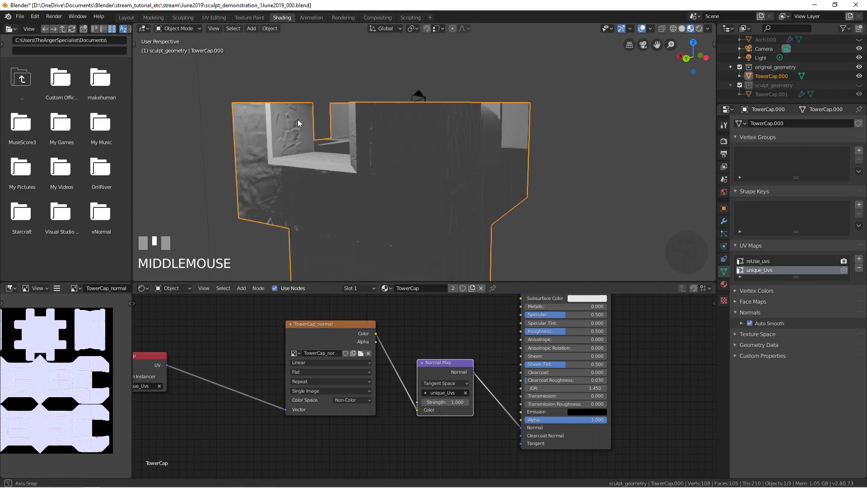
pyautogui.moveTo(297, 120); pyautogui.dragTo(315, 118, button='middle')
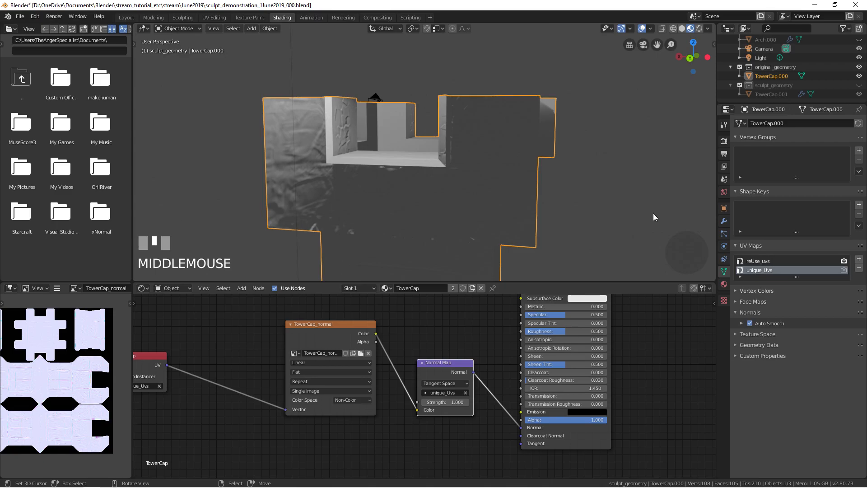
pyautogui.press('Tab')
pyautogui.press('2')
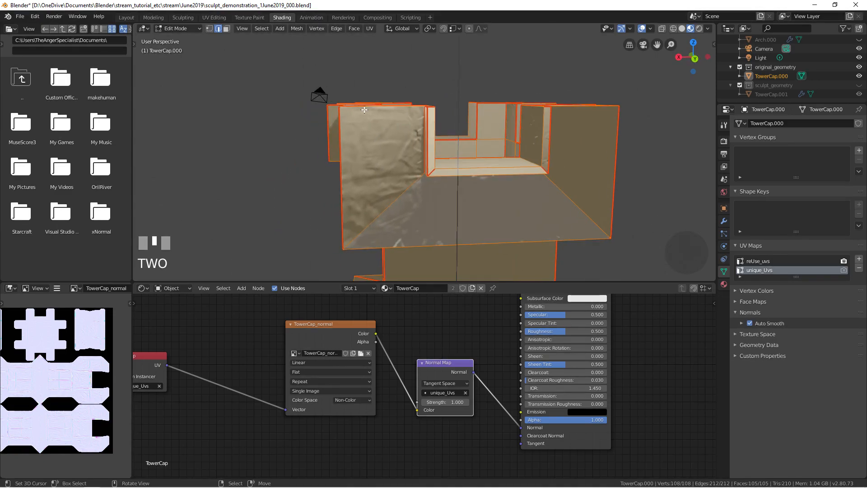
pyautogui.keyDown('alt'); pyautogui.rightClick(388, 149); pyautogui.keyUp('alt')
pyautogui.moveTo(387, 149); pyautogui.dragTo(428, 132, button='middle')
pyautogui.scroll(2, 408, 134)
pyautogui.scroll(-3, 409, 134)
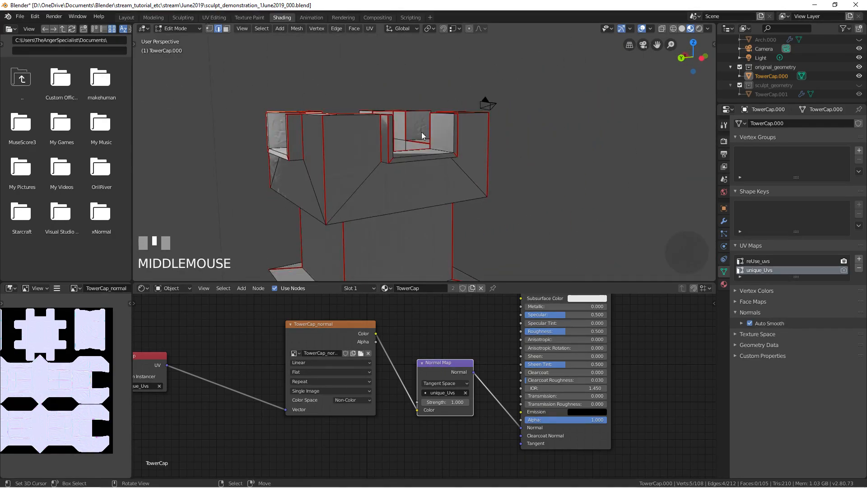
pyautogui.press('Tab')
# Add a Subdivision Surface modifier of type Simple to TowerCap.000.
pyautogui.click(724, 221)
pyautogui.click(777, 123)
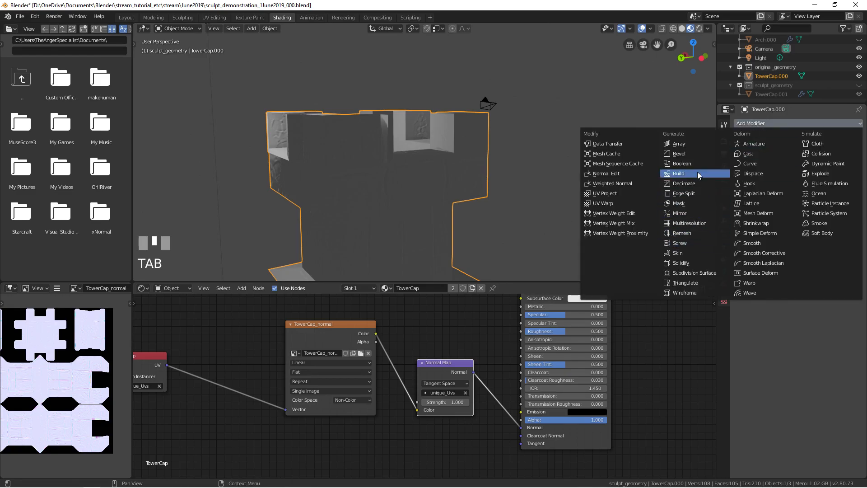
pyautogui.click(694, 272)
pyautogui.moveTo(401, 162); pyautogui.dragTo(441, 152, button='middle')
pyautogui.click(812, 184)
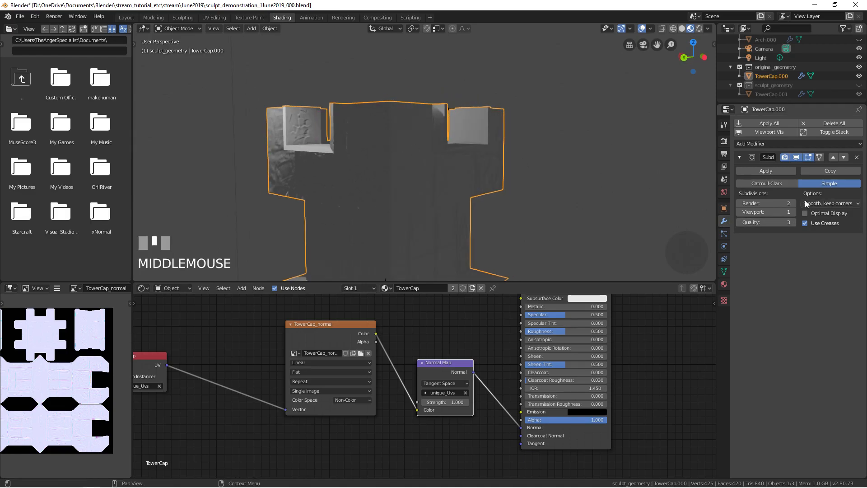
# Add a Shrinkwrap modifier to TowerCap.000 with TowerCap.001 as its target.
pyautogui.click(770, 144)
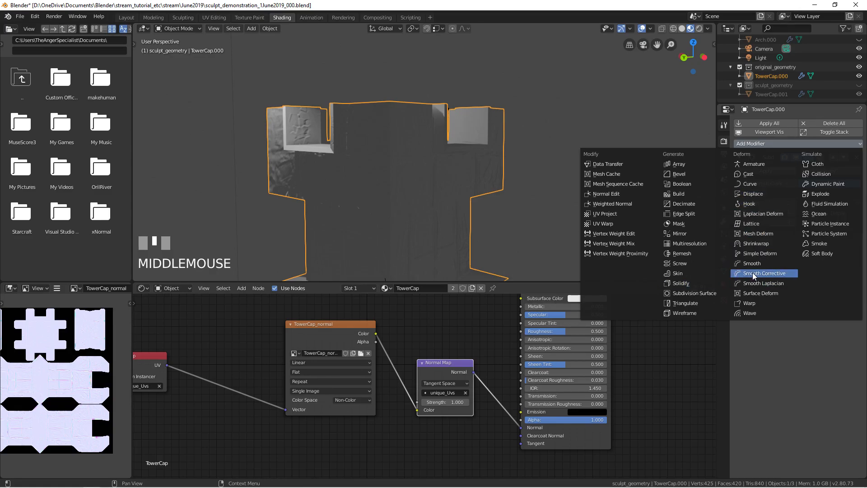
pyautogui.click(765, 245)
pyautogui.click(764, 279)
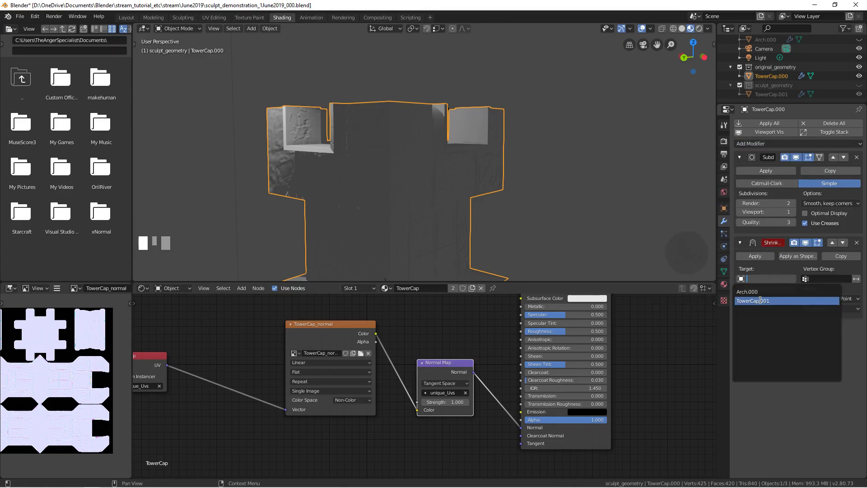
pyautogui.click(760, 300)
pyautogui.moveTo(388, 180); pyautogui.dragTo(397, 184, button='middle')
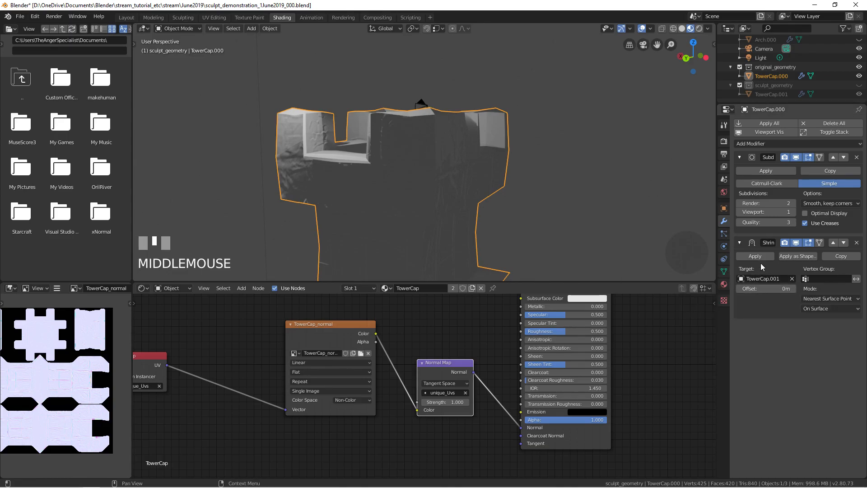
pyautogui.moveTo(474, 149); pyautogui.dragTo(589, 136, button='middle')
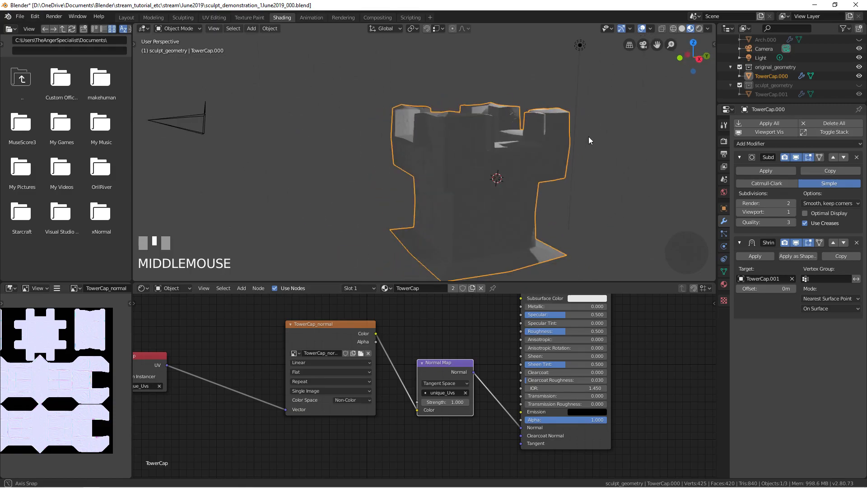
# Switch the Shrinkwrap modifier to Project mode, enable the Negative direction as well, and set Cull Faces to Back.
pyautogui.click(816, 299)
pyautogui.click(798, 321)
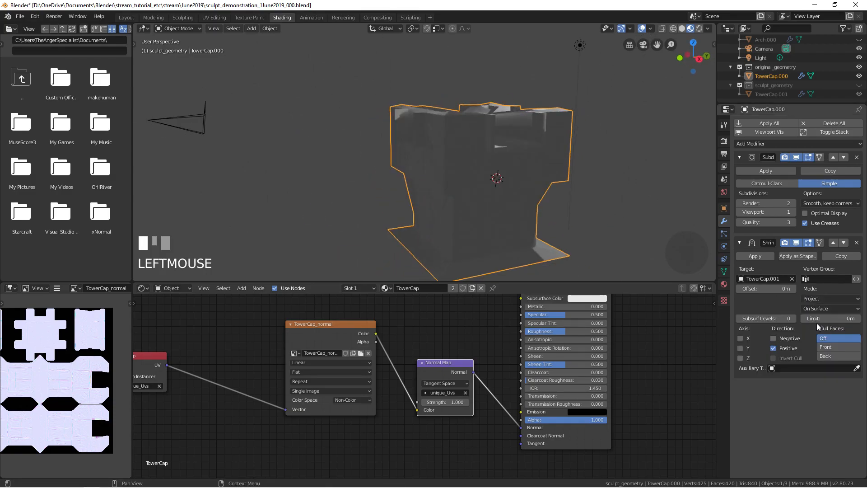
pyautogui.click(826, 308)
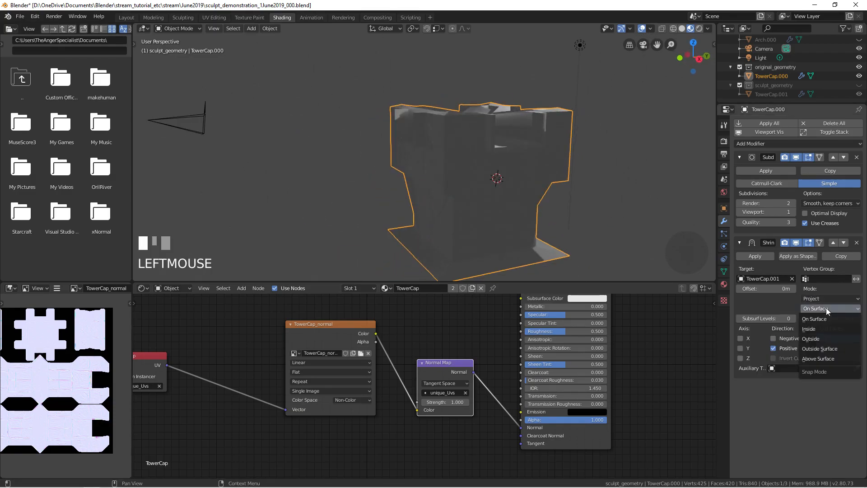
pyautogui.click(773, 338)
pyautogui.click(828, 340)
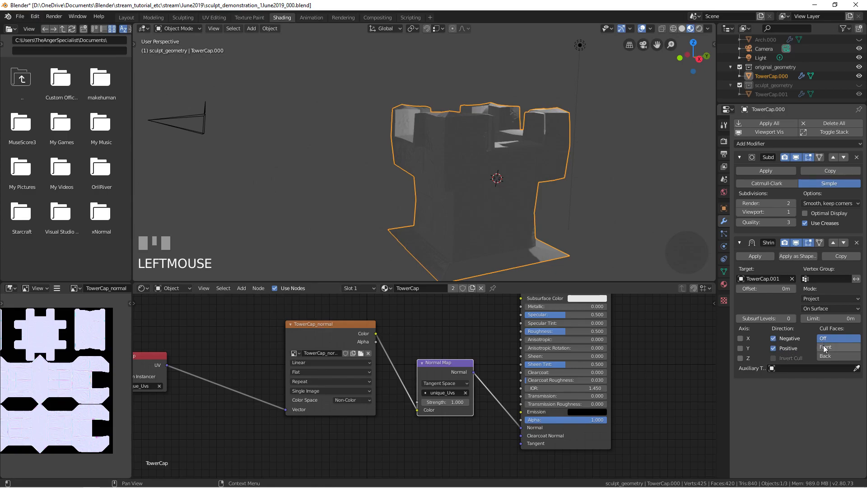
pyautogui.click(823, 346)
pyautogui.click(824, 357)
pyautogui.click(825, 336)
pyautogui.click(820, 356)
pyautogui.moveTo(434, 190); pyautogui.dragTo(418, 147, button='middle')
pyautogui.scroll(-2, 370, 148)
# Change the object shading of TowerCap.000 and check its surface from several sides.
pyautogui.moveTo(302, 150); pyautogui.dragTo(427, 142, button='middle')
pyautogui.press('w')
pyautogui.click(429, 140)
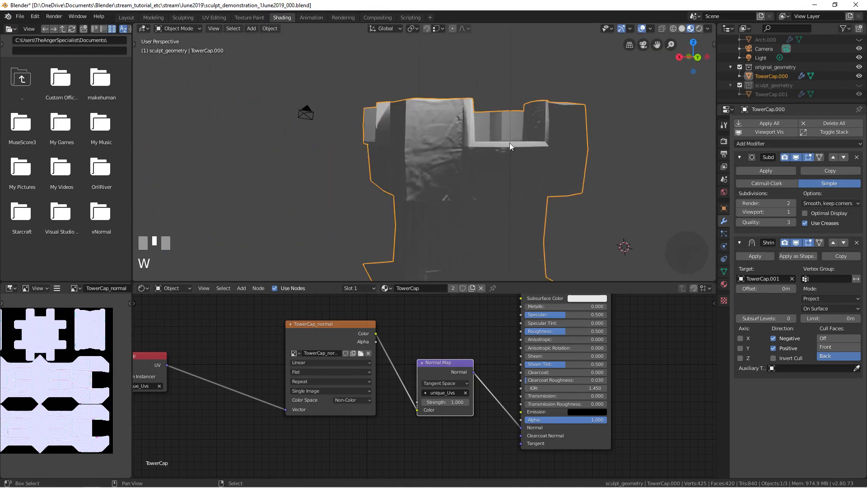
pyautogui.keyDown('shift'); pyautogui.moveTo(511, 140); pyautogui.dragTo(505, 112, button='middle'); pyautogui.keyUp('shift')
pyautogui.rightClick(489, 124)
pyautogui.press('w')
pyautogui.click(486, 123)
pyautogui.moveTo(405, 128); pyautogui.dragTo(595, 141, button='middle')
pyautogui.moveTo(334, 199); pyautogui.dragTo(379, 147, button='middle')
pyautogui.scroll(-1, 380, 147)
# Select the light and reposition it above the tower cap so it illuminates the notched front face.
pyautogui.rightClick(285, 60)
pyautogui.press('g')
pyautogui.click(319, 131)
pyautogui.moveTo(318, 131); pyautogui.dragTo(336, 139, button='middle')
pyautogui.press('g')
pyautogui.click(292, 142)
pyautogui.press('g')
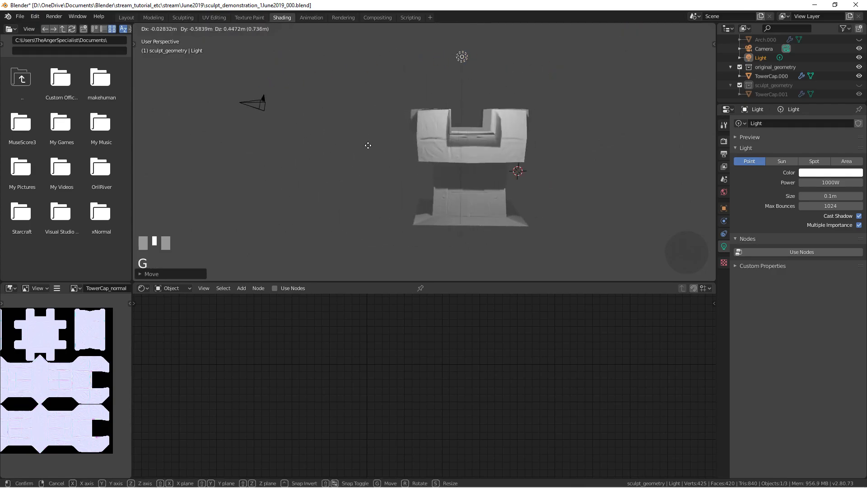
pyautogui.click(332, 125)
# Select TowerCap.000 and toggle its Subdivision modifier's viewport display off and on to compare the result.
pyautogui.rightClick(454, 141)
pyautogui.click(724, 221)
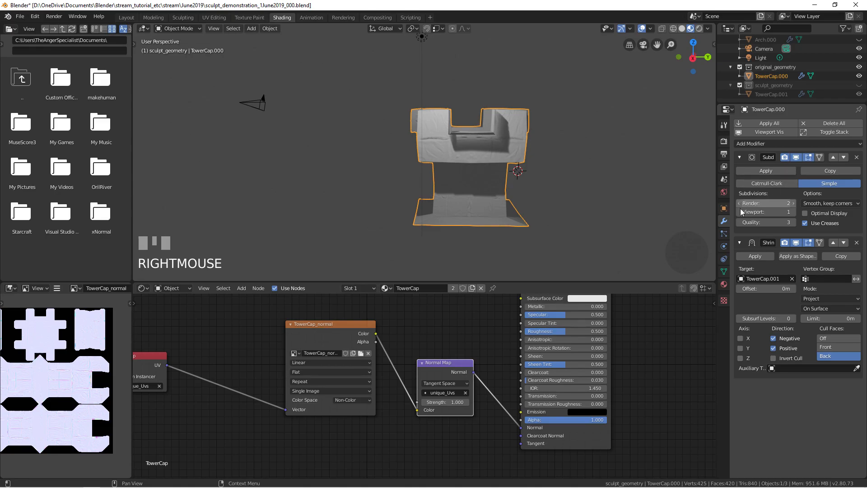
pyautogui.click(795, 158)
pyautogui.click(795, 158)
pyautogui.click(796, 158)
pyautogui.click(796, 158)
# Examine the normal-mapped relief and silhouette of the low-poly tower cap up close around the front notch.
pyautogui.moveTo(587, 156); pyautogui.dragTo(469, 131, button='middle')
pyautogui.scroll(-3, 470, 130)
pyautogui.moveTo(413, 140); pyautogui.dragTo(392, 146, button='middle')
pyautogui.scroll(-2, 451, 122)
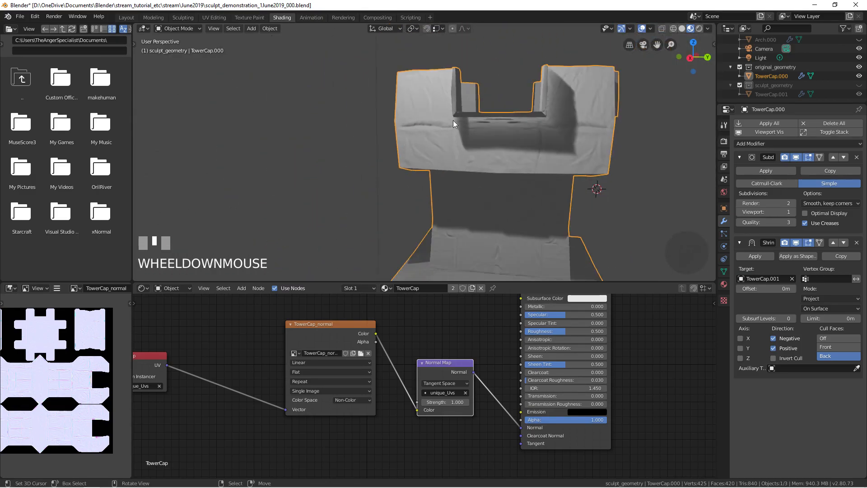
pyautogui.scroll(3, 454, 120)
pyautogui.scroll(-1, 452, 120)
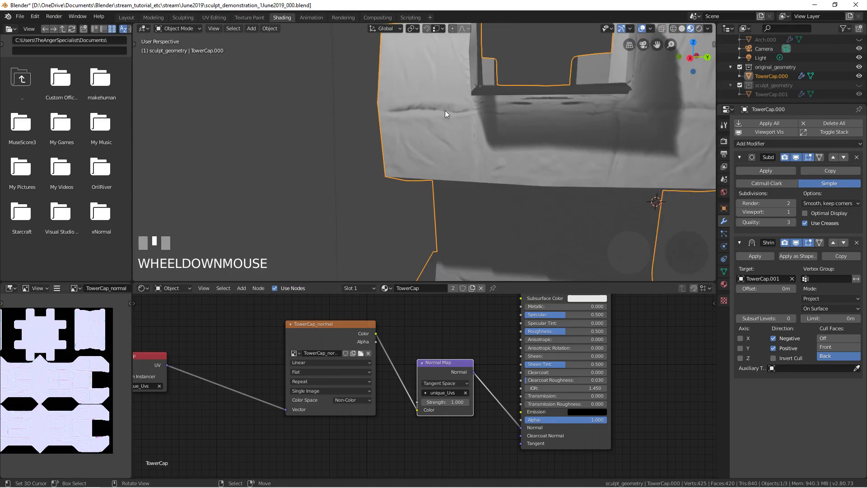
pyautogui.moveTo(440, 85); pyautogui.dragTo(424, 134, button='middle')
pyautogui.rightClick(424, 134)
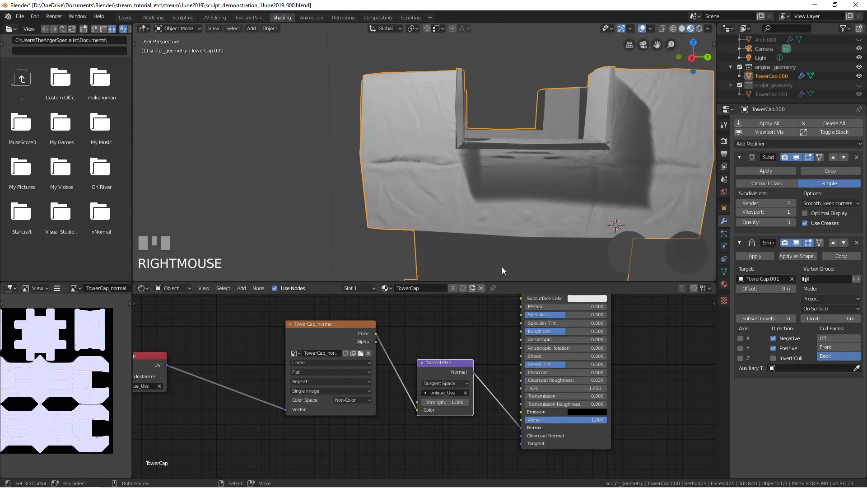
pyautogui.scroll(-4, 464, 194)
# Hide TowerCap.000, show the sculpt_geometry collection, and select the sculpted TowerCap.001 for comparison.
pyautogui.click(795, 94)
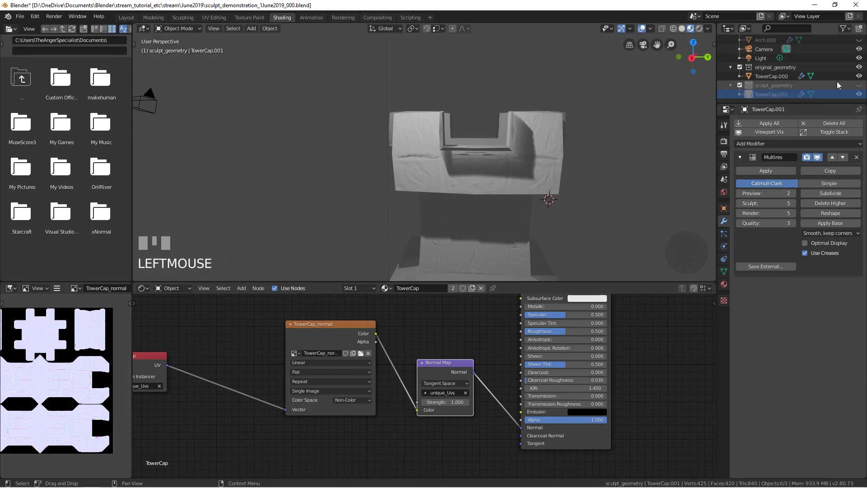
pyautogui.click(858, 76)
pyautogui.click(859, 85)
pyautogui.rightClick(519, 170)
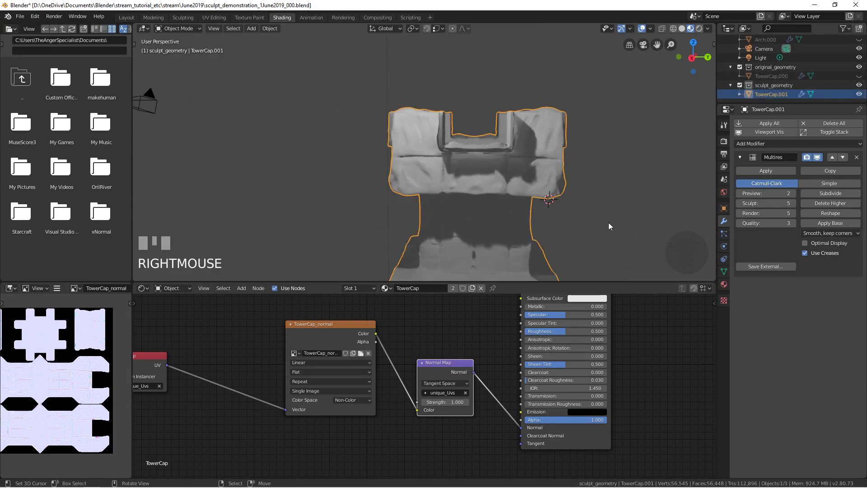
# Make the TowerCap_normal image node active, unlink the Normal Map node from the shader, and set TowerCap.001's Multires preview level to 4.
pyautogui.rightClick(325, 347)
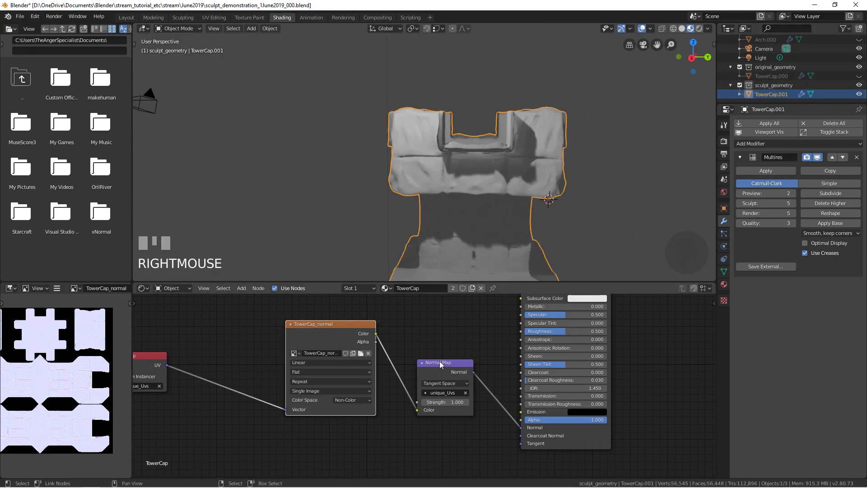
pyautogui.moveTo(515, 428); pyautogui.dragTo(499, 396)
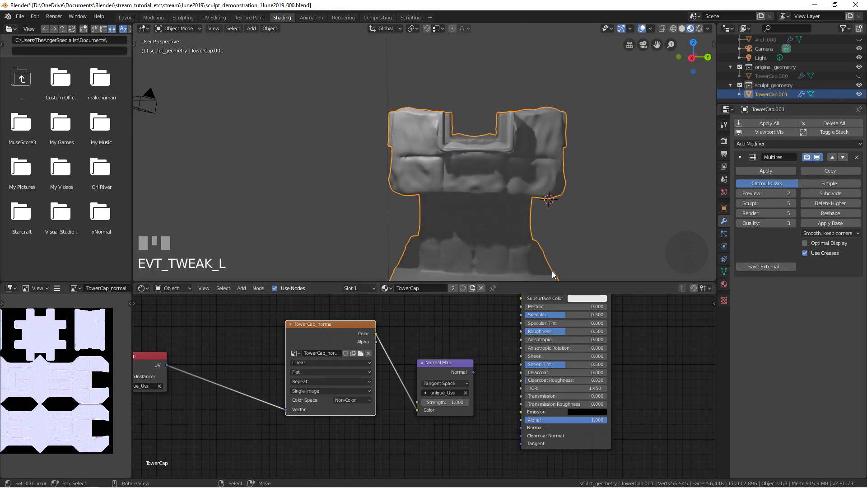
pyautogui.click(794, 193)
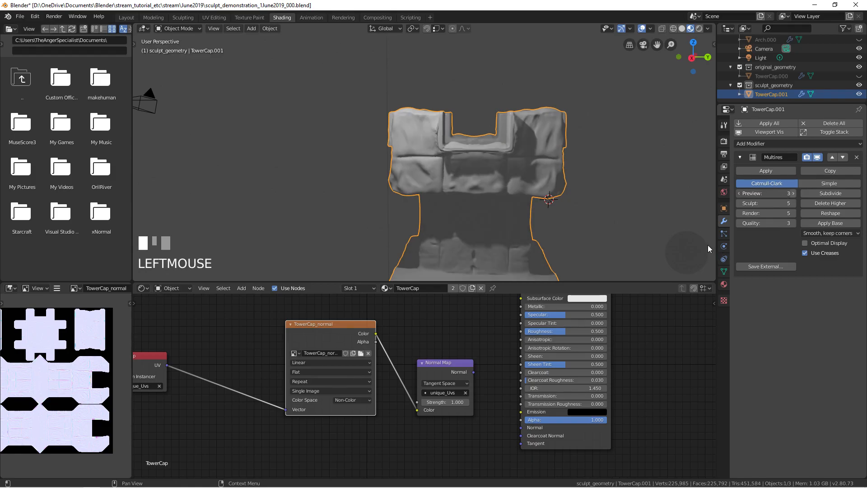
pyautogui.moveTo(708, 251); pyautogui.dragTo(677, 248, button='middle')
# Check TowerCap.001's active UV map, bake its normals from Multires into TowerCap_normal, and inspect the baked image up close.
pyautogui.click(724, 271)
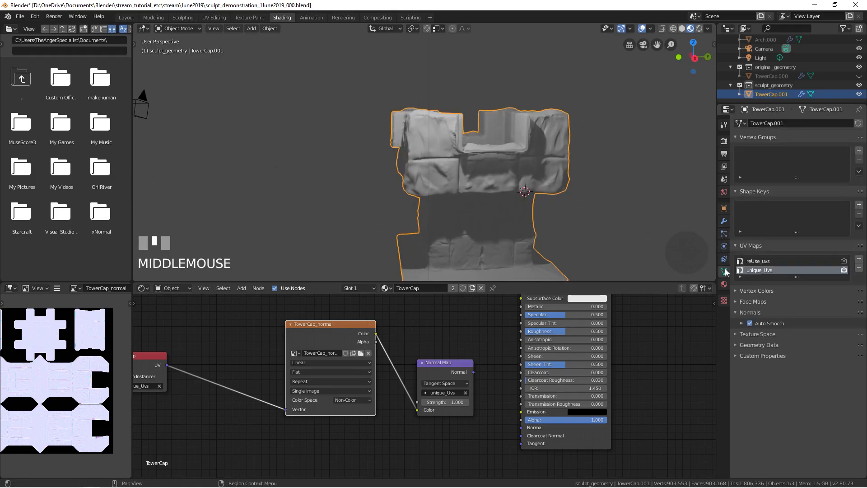
pyautogui.click(724, 221)
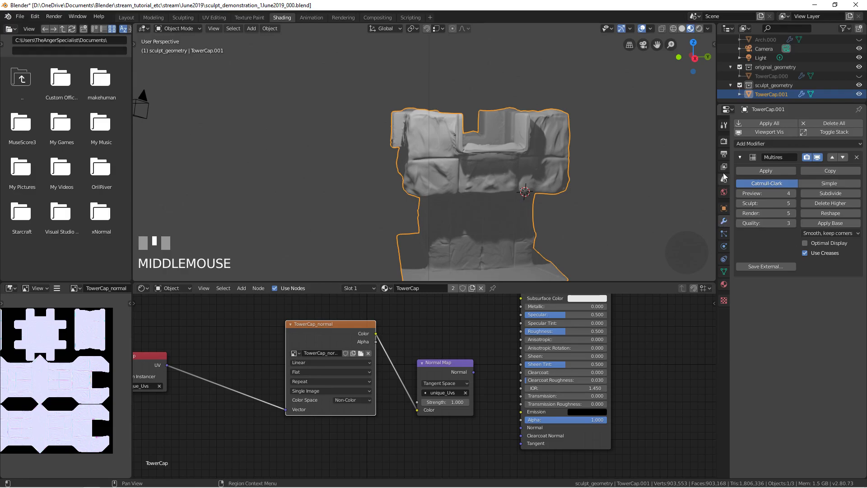
pyautogui.click(723, 140)
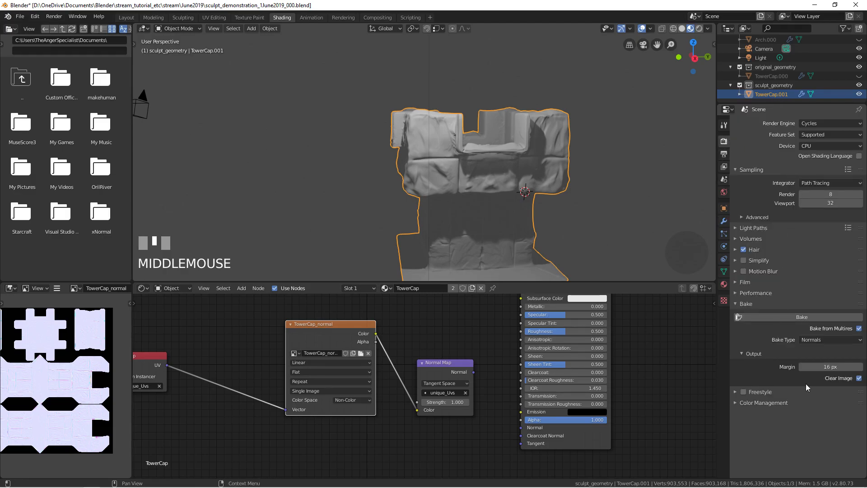
pyautogui.click(784, 319)
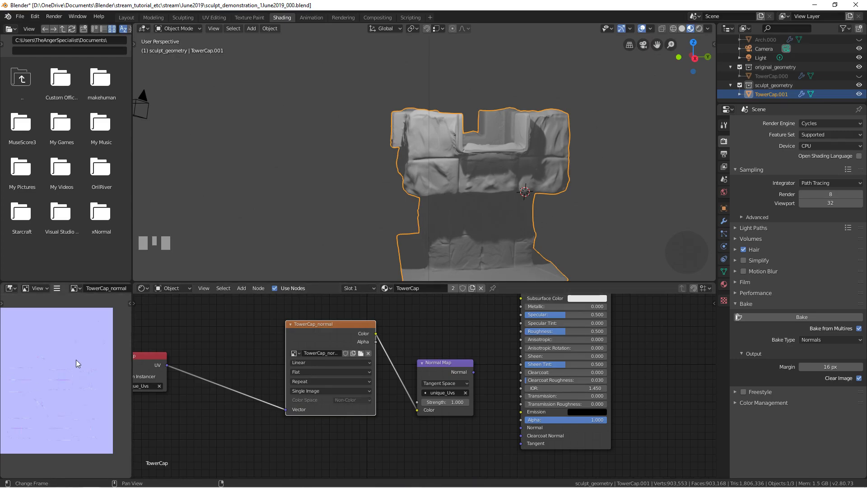
pyautogui.scroll(5, 72, 363)
pyautogui.scroll(4, 72, 369)
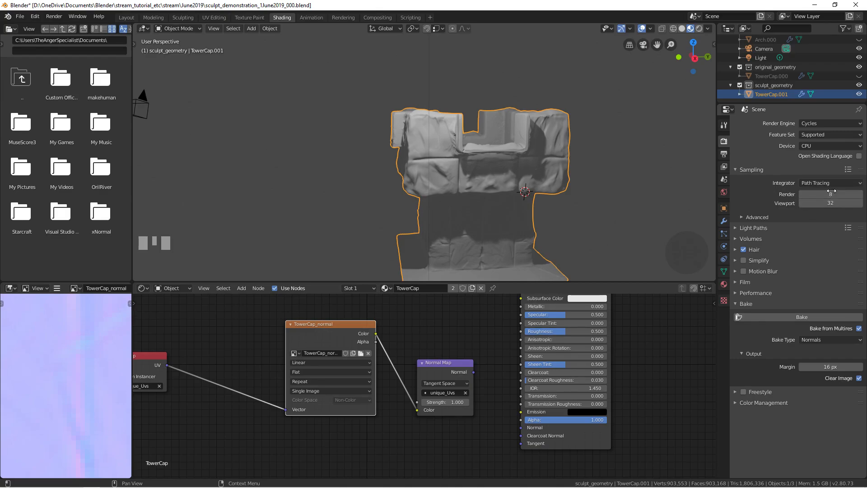
pyautogui.scroll(-4, 83, 362)
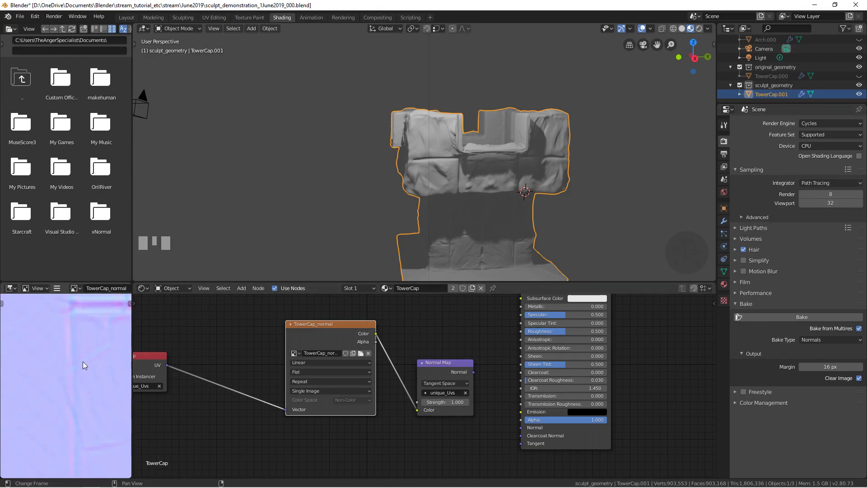
pyautogui.scroll(-2, 58, 350)
# Reconnect the Normal Map node to the shader's Normal input, and display and select TowerCap.000 in place of the sculpt_geometry collection.
pyautogui.moveTo(473, 372); pyautogui.dragTo(530, 431)
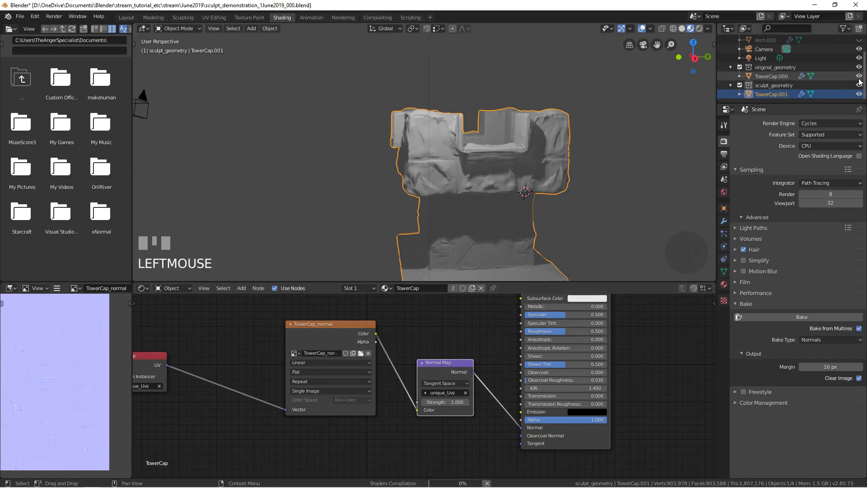
pyautogui.click(858, 77)
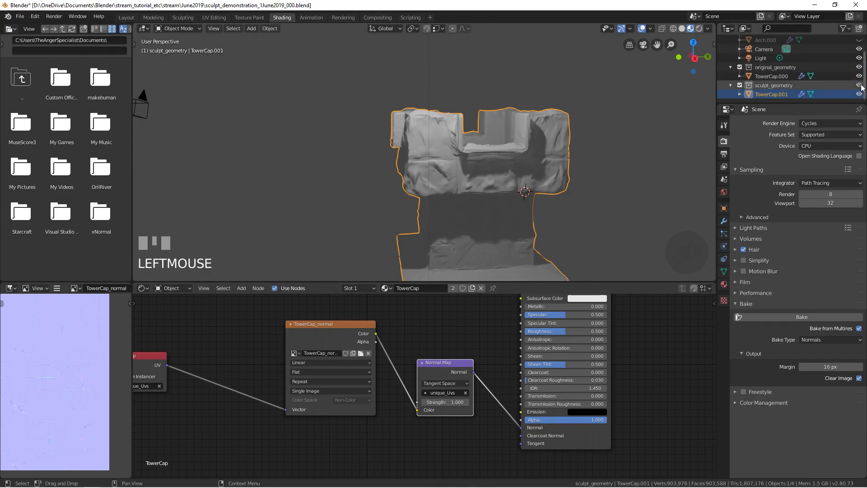
pyautogui.click(859, 85)
pyautogui.rightClick(433, 148)
pyautogui.scroll(3, 481, 151)
pyautogui.scroll(4, 469, 140)
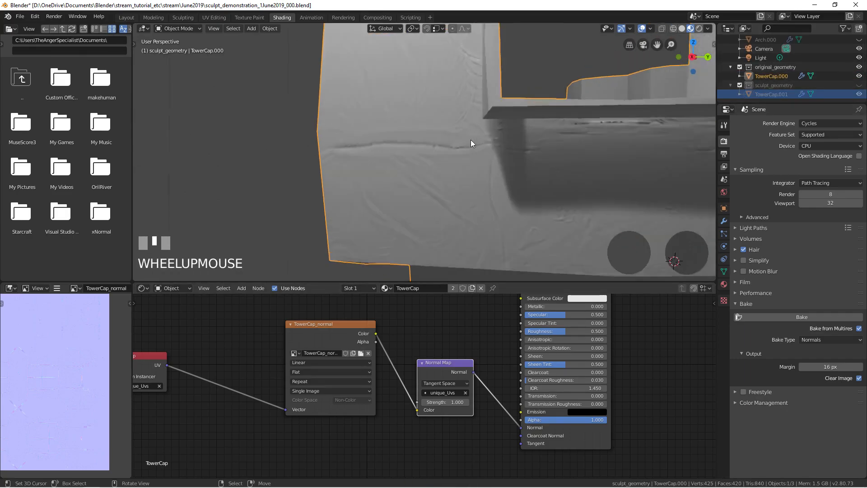
pyautogui.keyDown('shift'); pyautogui.moveTo(475, 134); pyautogui.dragTo(470, 163, button='middle'); pyautogui.keyUp('shift')
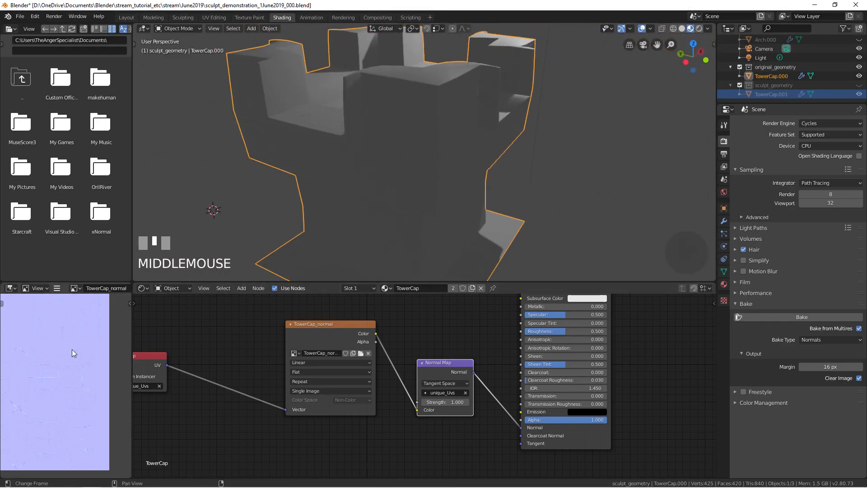
# Save the rebaked TowerCap_normal image to its existing file.
pyautogui.click(57, 289)
pyautogui.moveTo(82, 306)
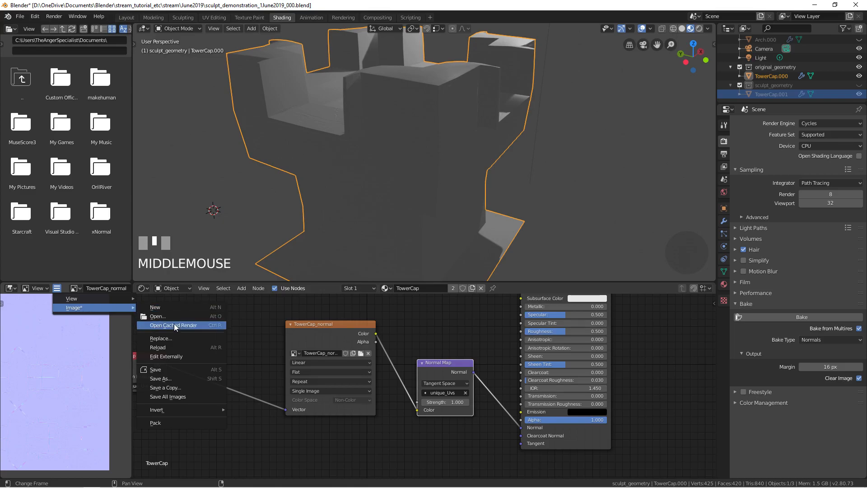
pyautogui.click(155, 370)
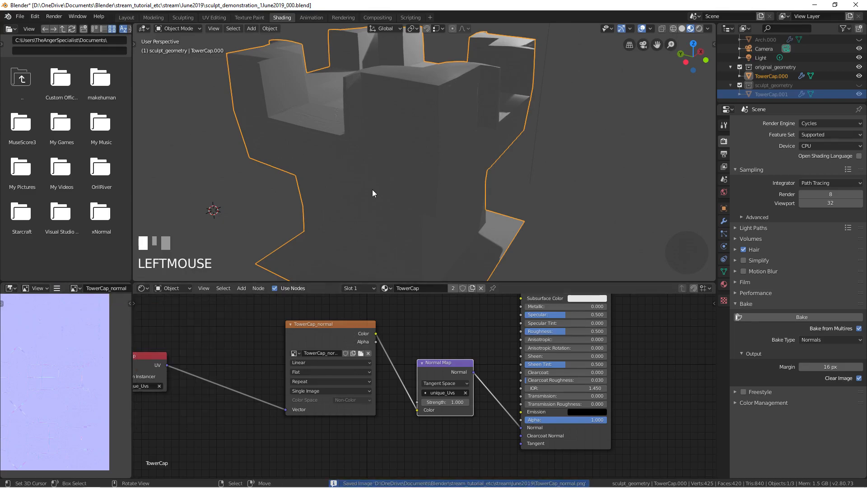
# Examine how the baked relief around TowerCap.000's front notch catches the light, using temporary rotations that are cancelled.
pyautogui.moveTo(375, 149); pyautogui.dragTo(439, 152, button='middle')
pyautogui.scroll(-2, 430, 189)
pyautogui.scroll(4, 439, 151)
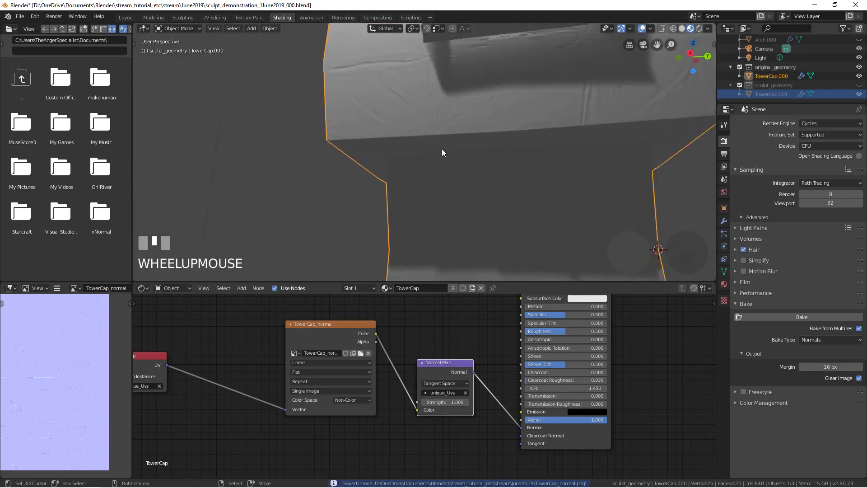
pyautogui.click(501, 115)
pyautogui.keyDown('shift'); pyautogui.moveTo(500, 92); pyautogui.dragTo(481, 148, button='middle'); pyautogui.keyUp('shift')
pyautogui.scroll(-2, 473, 146)
pyautogui.press('r')
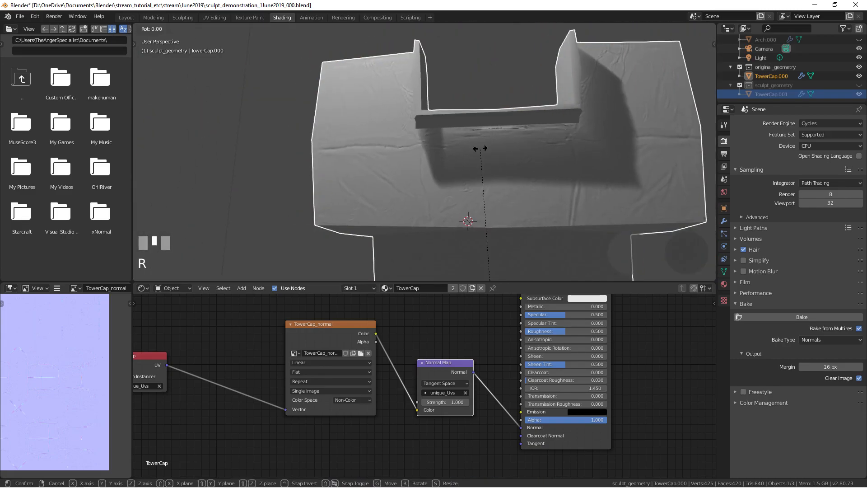
pyautogui.press('r')
pyautogui.rightClick(489, 158)
pyautogui.scroll(-4, 486, 164)
pyautogui.press('r')
pyautogui.press('r')
pyautogui.rightClick(690, 216)
# Turn off the viewport display of TowerCap.000's Subdivision and Shrinkwrap modifiers and check the relief with a temporary rotation.
pyautogui.click(724, 221)
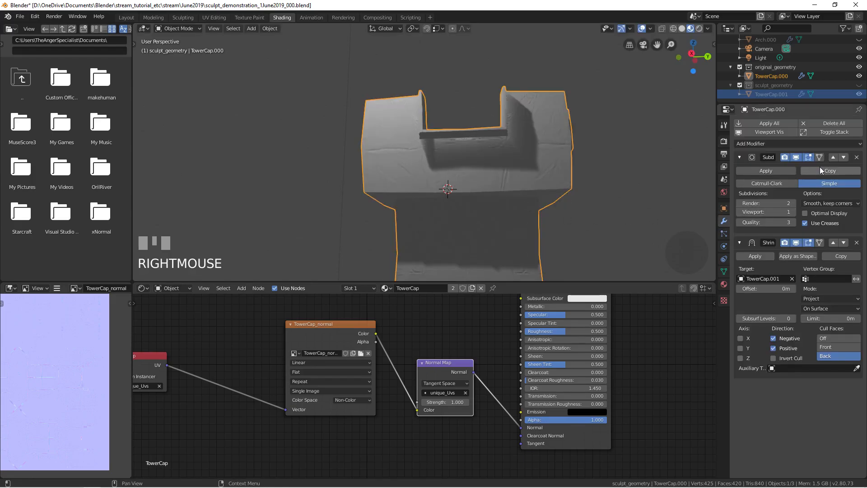
pyautogui.click(796, 158)
pyautogui.click(796, 243)
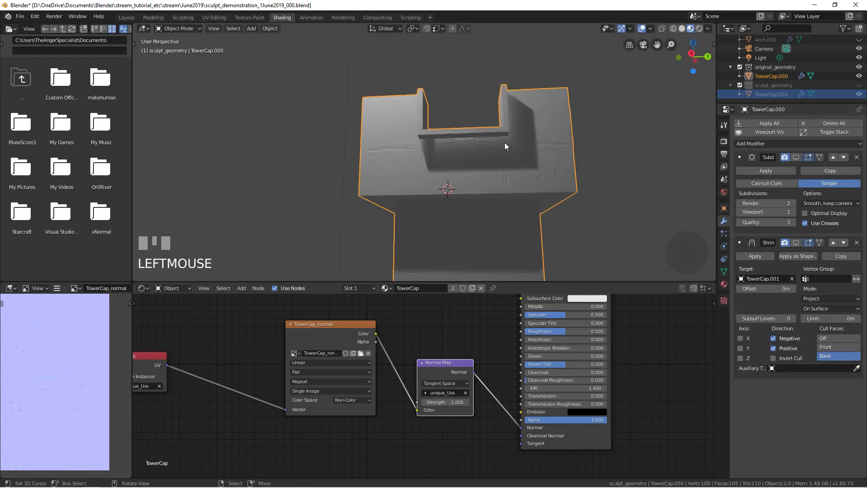
pyautogui.press('r')
pyautogui.press('r')
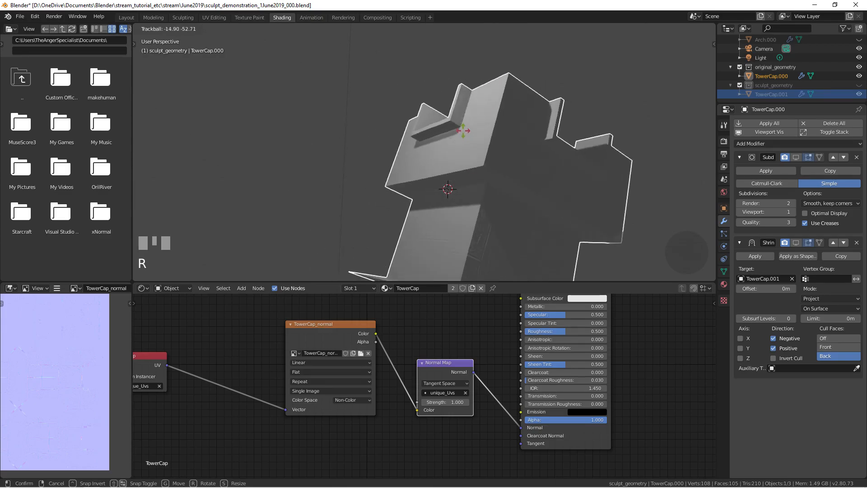
pyautogui.rightClick(518, 131)
pyautogui.scroll(5, 424, 152)
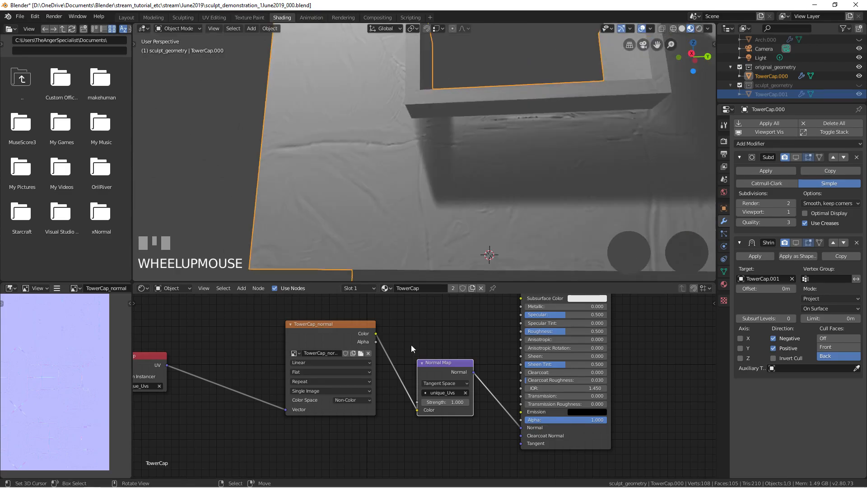
# Set the Normal Map node's strength to 2 and view the relief beside the front notch.
pyautogui.click(442, 402)
pyautogui.write('2')
pyautogui.press('Return')
pyautogui.scroll(-4, 416, 216)
pyautogui.moveTo(417, 213); pyautogui.dragTo(455, 183, button='middle')
pyautogui.scroll(4, 455, 183)
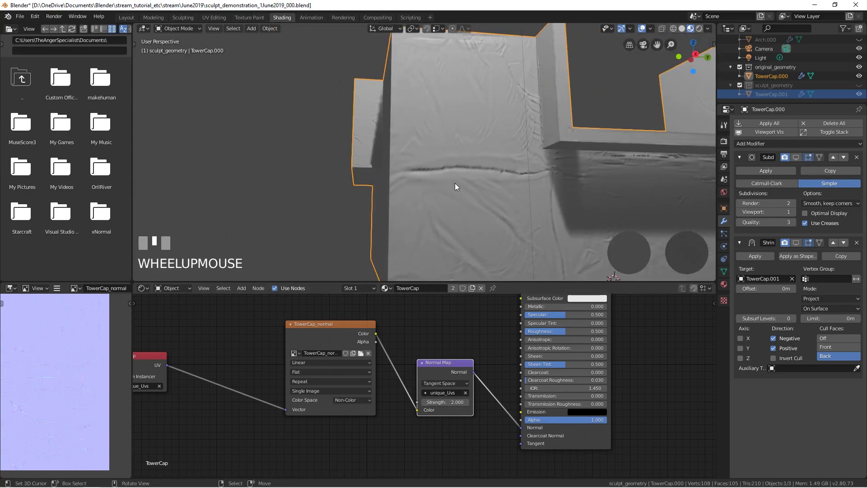
# Inspect the strengthened relief by temporarily rotating TowerCap.000, cancelling the rotation, and viewing the whole cap.
pyautogui.press('r')
pyautogui.press('r')
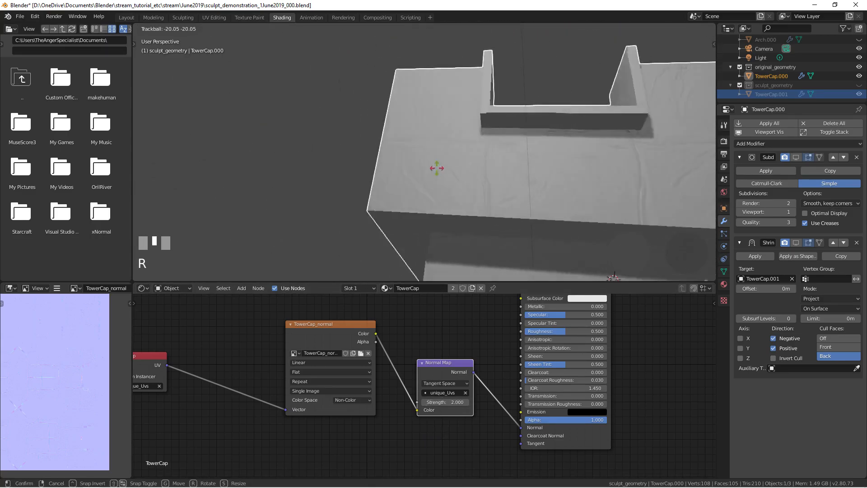
pyautogui.rightClick(378, 194)
pyautogui.scroll(-6, 387, 195)
pyautogui.keyDown('shift'); pyautogui.moveTo(386, 195); pyautogui.dragTo(490, 115, button='middle'); pyautogui.keyUp('shift')
pyautogui.scroll(3, 452, 116)
pyautogui.keyDown('shift'); pyautogui.moveTo(361, 118); pyautogui.dragTo(497, 185, button='middle'); pyautogui.keyUp('shift')
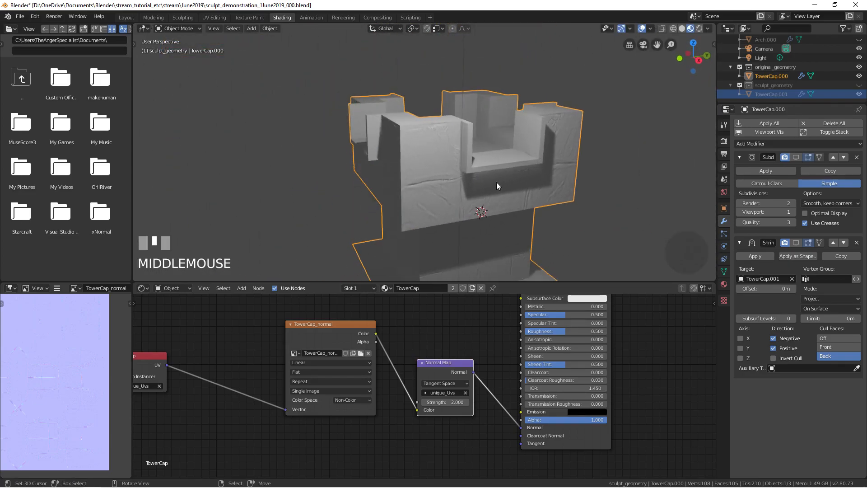
# Add a Bevel modifier to TowerCap.000 and turn the Subdivision and Shrinkwrap modifiers' viewport display back on.
pyautogui.click(739, 158)
pyautogui.click(739, 173)
pyautogui.click(747, 144)
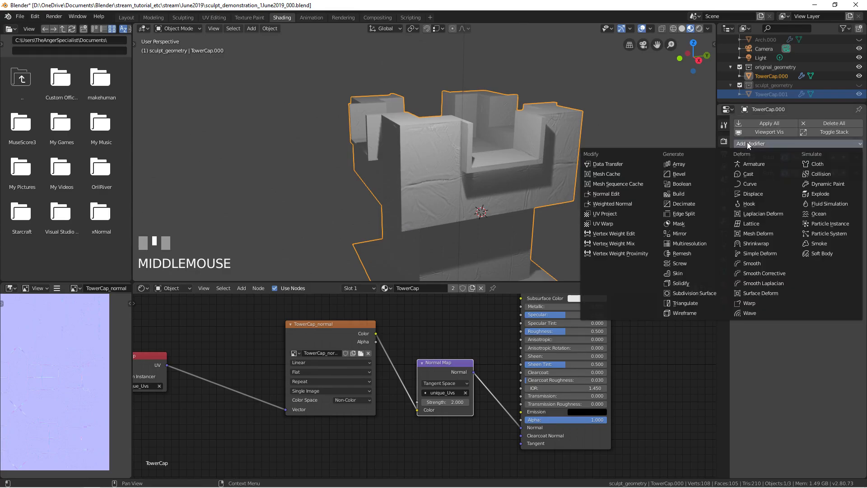
pyautogui.click(679, 173)
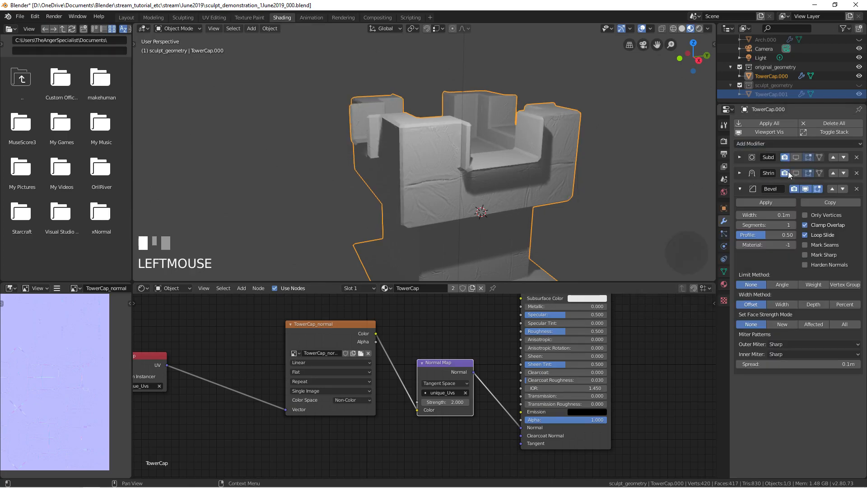
pyautogui.click(797, 173)
pyautogui.click(797, 173)
pyautogui.moveTo(497, 163); pyautogui.dragTo(506, 194, button='middle')
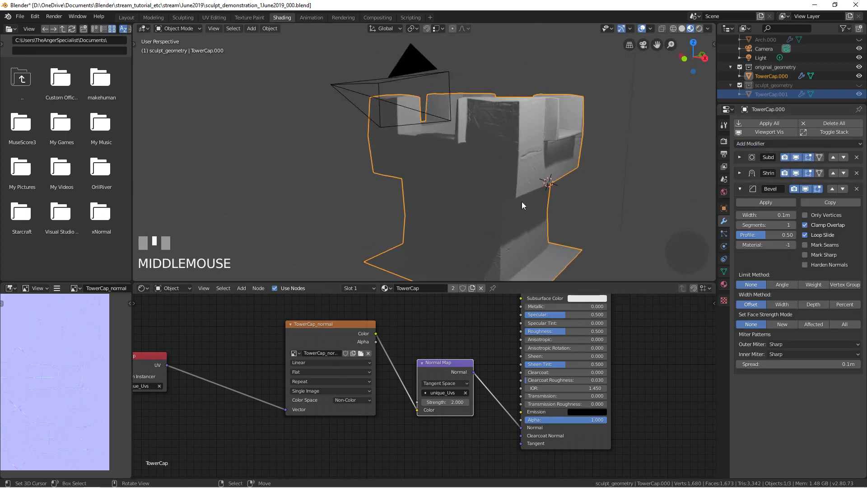
# Set the Bevel modifier's limit method to Angle and inspect the beveled battlement edges from several sides.
pyautogui.click(781, 286)
pyautogui.moveTo(655, 218); pyautogui.dragTo(506, 140, button='middle')
pyautogui.scroll(3, 495, 143)
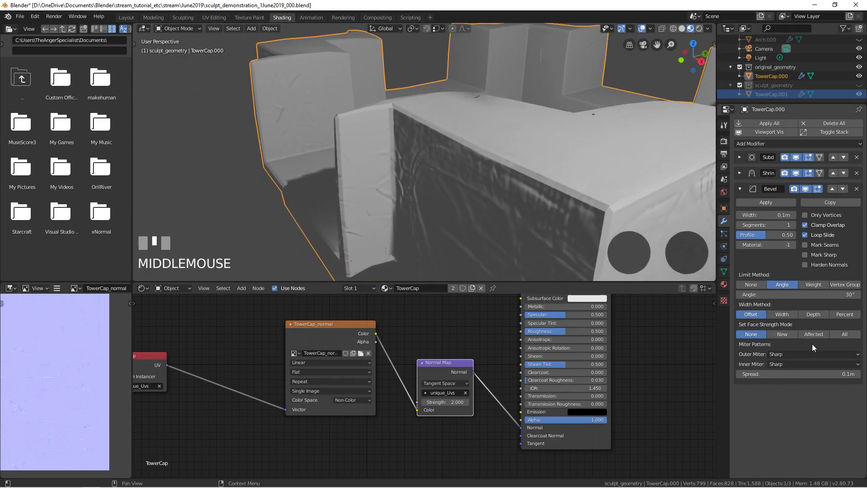
pyautogui.moveTo(377, 170); pyautogui.dragTo(556, 203, button='middle')
pyautogui.scroll(-2, 328, 142)
pyautogui.scroll(-2, 328, 141)
pyautogui.moveTo(327, 141); pyautogui.dragTo(392, 205, button='middle')
pyautogui.scroll(-1, 463, 146)
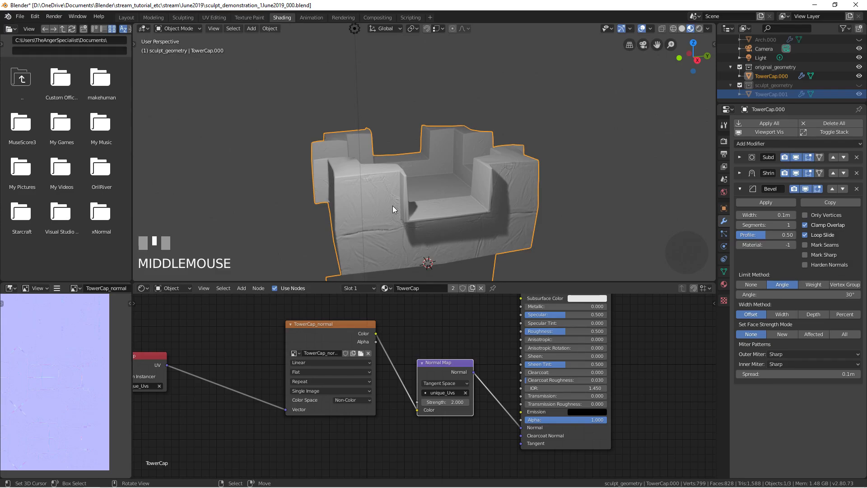
pyautogui.moveTo(392, 205); pyautogui.dragTo(356, 239, button='middle')
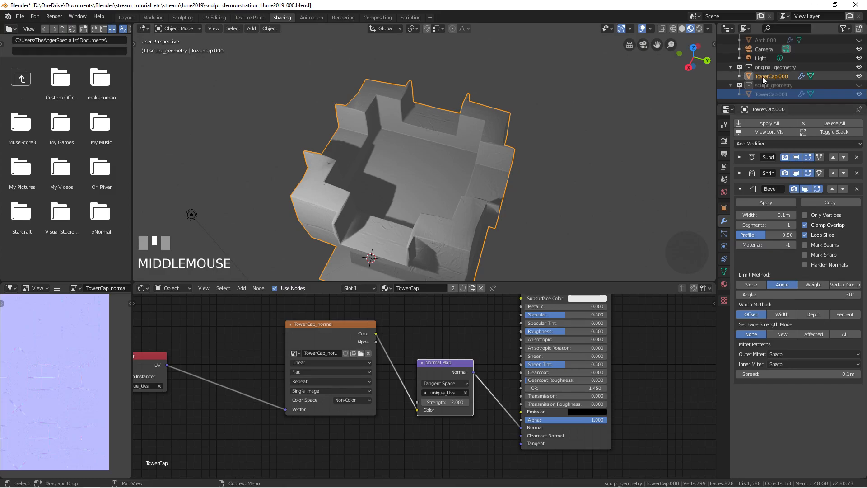
# Hide the original_geometry collection, show sculpt_geometry, and select the sculpted TowerCap.001.
pyautogui.click(859, 66)
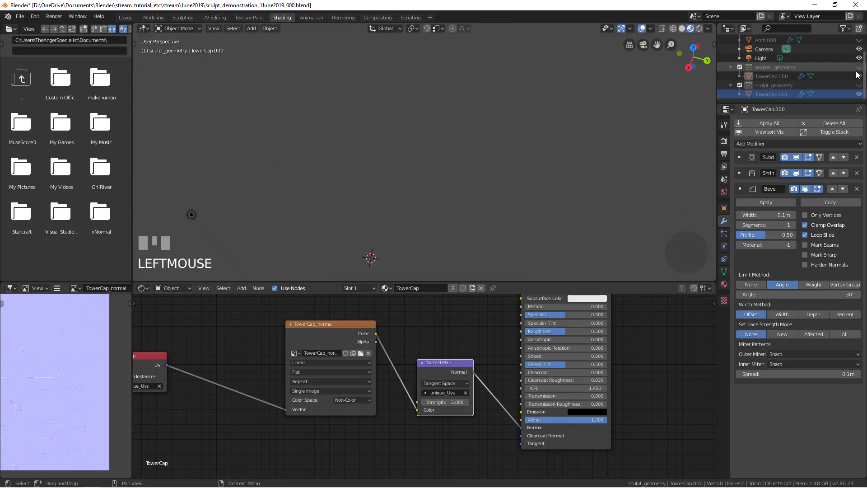
pyautogui.click(858, 85)
pyautogui.click(789, 85)
pyautogui.moveTo(420, 190); pyautogui.dragTo(399, 182, button='middle')
pyautogui.rightClick(399, 182)
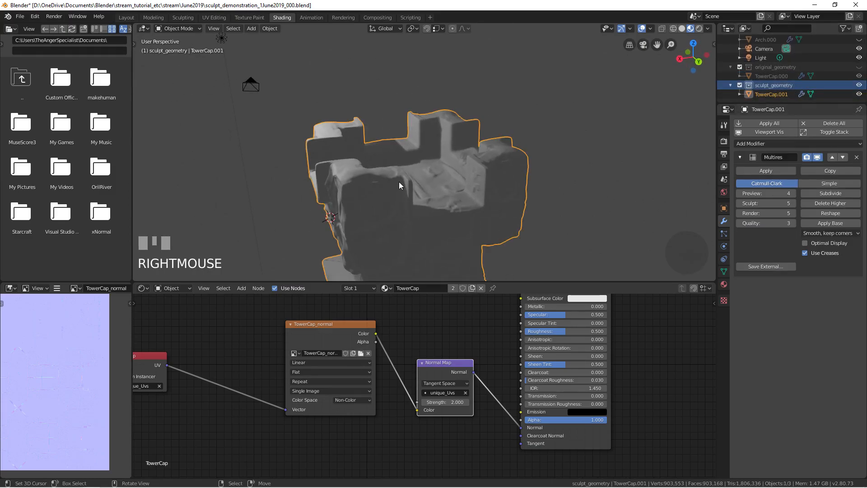
pyautogui.scroll(-2, 514, 223)
pyautogui.keyDown('shift'); pyautogui.moveTo(514, 227); pyautogui.dragTo(531, 157, button='middle'); pyautogui.keyUp('shift')
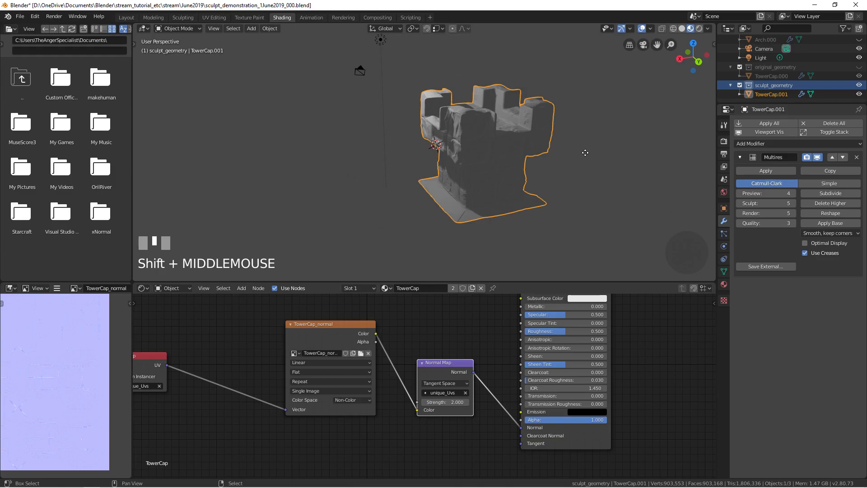
# Duplicate TowerCap.001 in place and apply the Multires modifier on the duplicate.
pyautogui.hotkey('shift', 'd')
pyautogui.rightClick(586, 154)
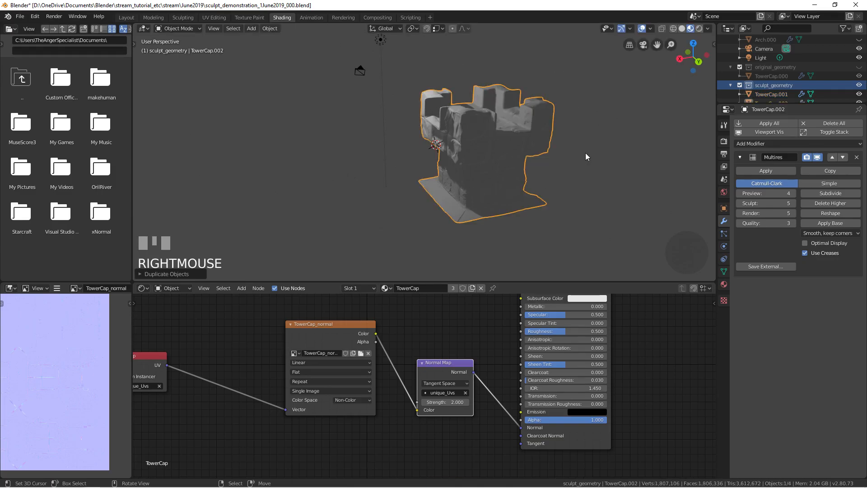
pyautogui.click(748, 171)
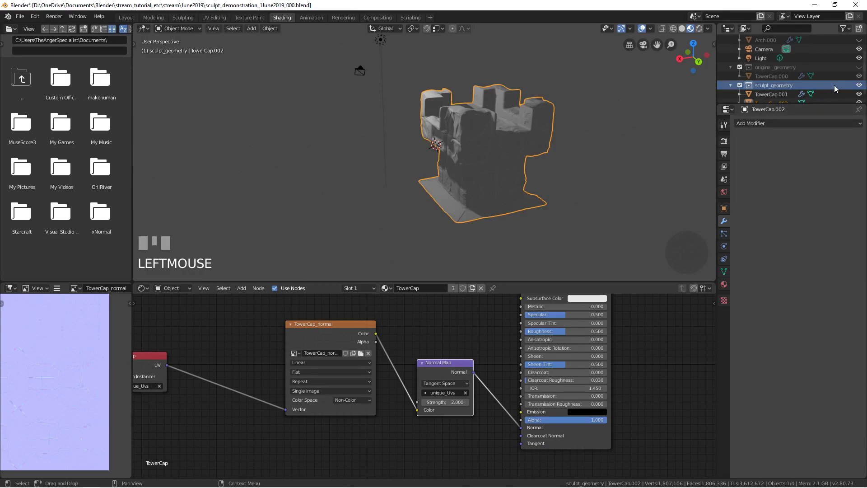
# Hide the original sculpt TowerCap.001 and select its applied duplicate, TowerCap.002.
pyautogui.scroll(-1, 837, 86)
pyautogui.click(859, 85)
pyautogui.click(772, 94)
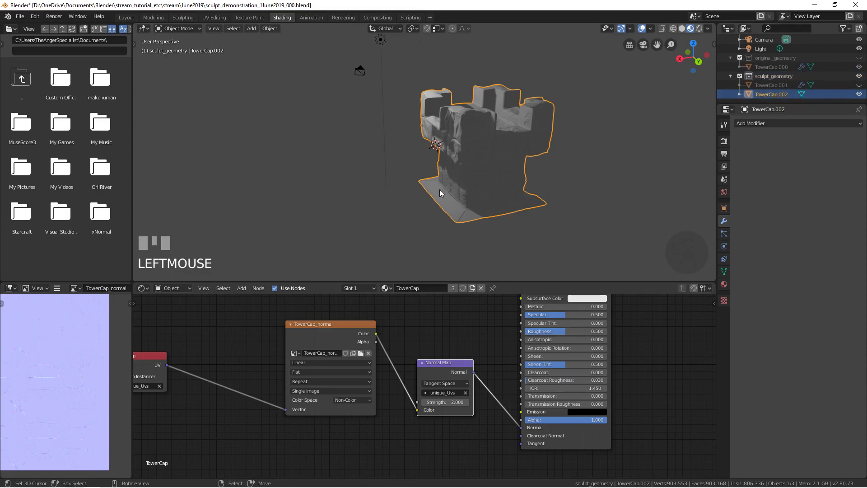
# Examine the dense applied mesh of TowerCap.002 in Edit Mode and return to Object Mode.
pyautogui.rightClick(473, 130)
pyautogui.scroll(-2, 465, 135)
pyautogui.moveTo(465, 136); pyautogui.dragTo(463, 164, button='middle')
pyautogui.scroll(2, 430, 135)
pyautogui.press('Tab')
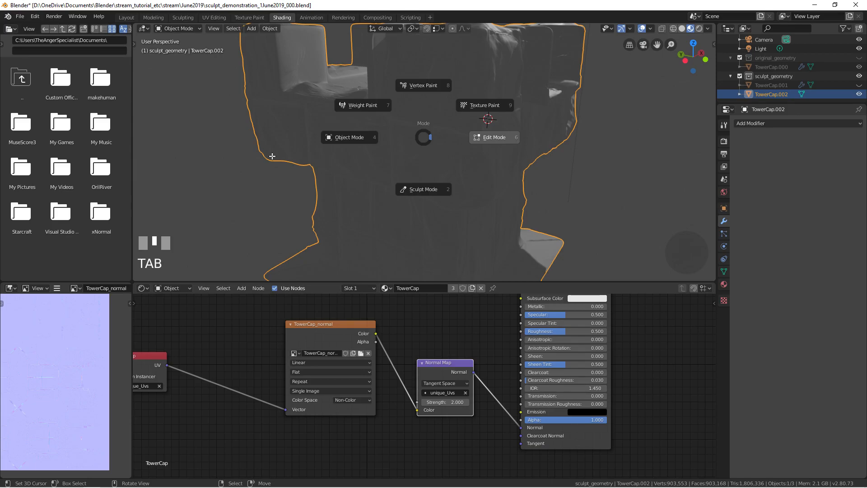
pyautogui.moveTo(325, 155); pyautogui.dragTo(526, 117, button='middle')
pyautogui.scroll(-3, 387, 129)
pyautogui.scroll(4, 443, 149)
pyautogui.scroll(-3, 401, 127)
pyautogui.press('Tab')
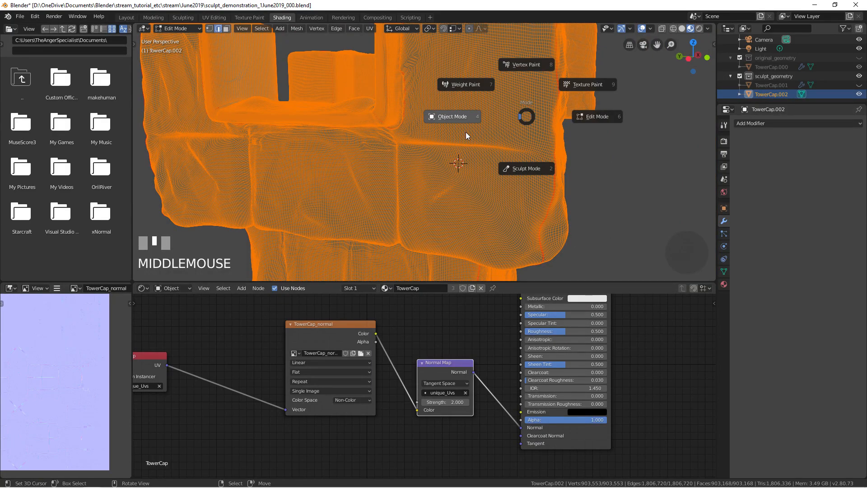
pyautogui.click(413, 169)
pyautogui.keyDown('shift'); pyautogui.moveTo(369, 175); pyautogui.dragTo(397, 179, button='middle'); pyautogui.keyUp('shift')
# Switch TowerCap.002 to Vertex Paint mode.
pyautogui.press('z')
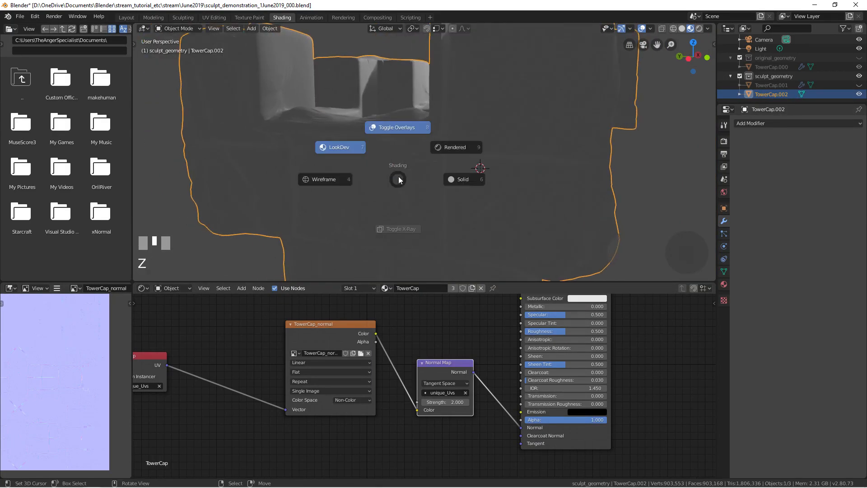
pyautogui.hotkey('ctrl', 'Tab')
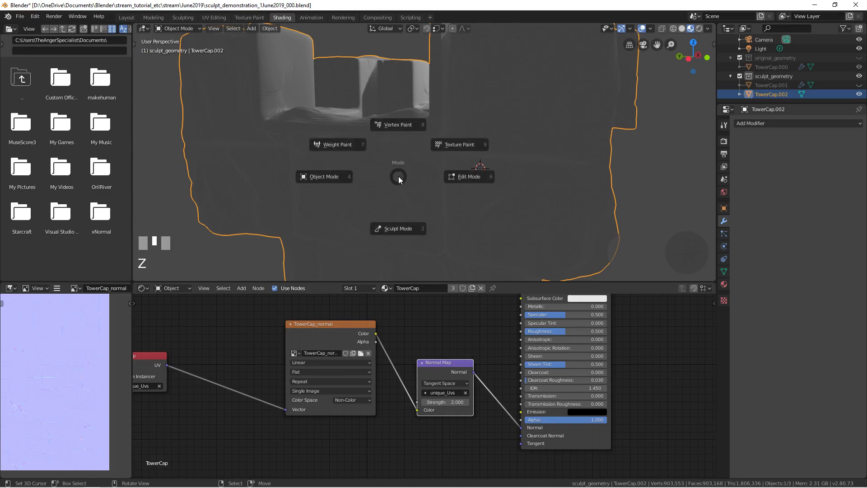
pyautogui.click(395, 135)
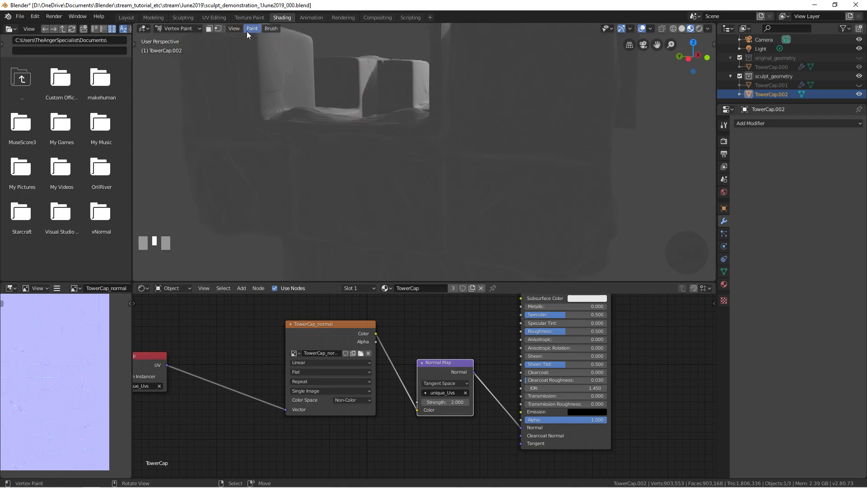
# Display the tower in solid viewport shading with Flat lighting so only its vertex colors show.
pyautogui.scroll(-2, 387, 96)
pyautogui.moveTo(387, 96); pyautogui.dragTo(421, 101, button='middle')
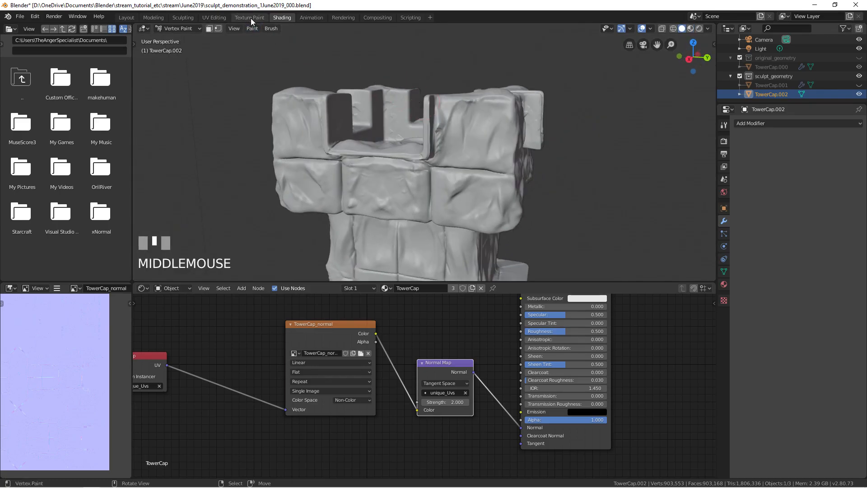
pyautogui.click(707, 29)
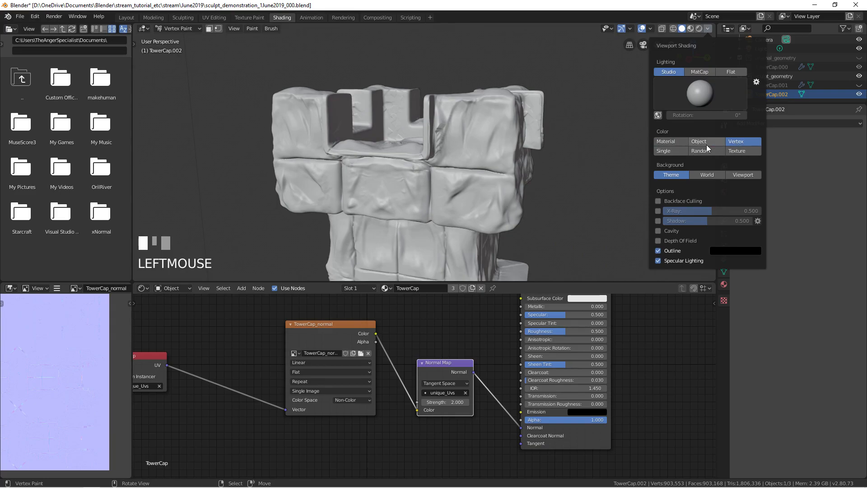
pyautogui.click(722, 71)
pyautogui.moveTo(331, 175); pyautogui.dragTo(700, 156, button='middle')
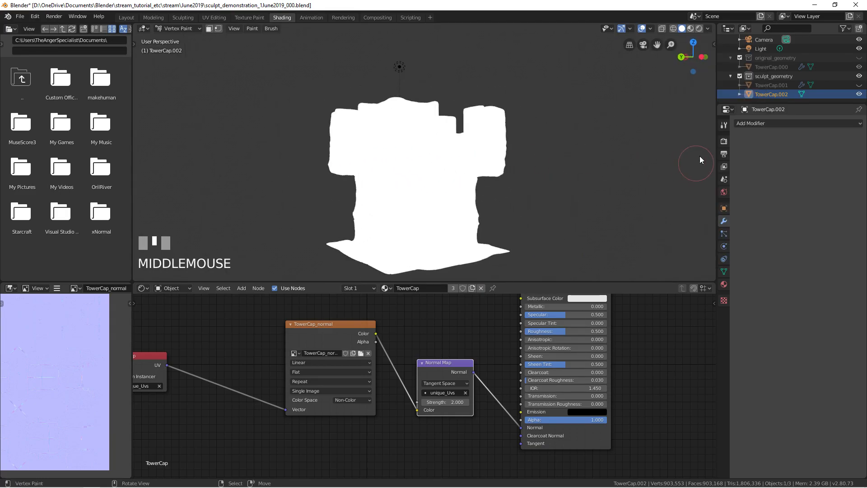
# Rename the vertex color layer of TowerCap.002 to "dirt".
pyautogui.click(725, 270)
pyautogui.click(755, 291)
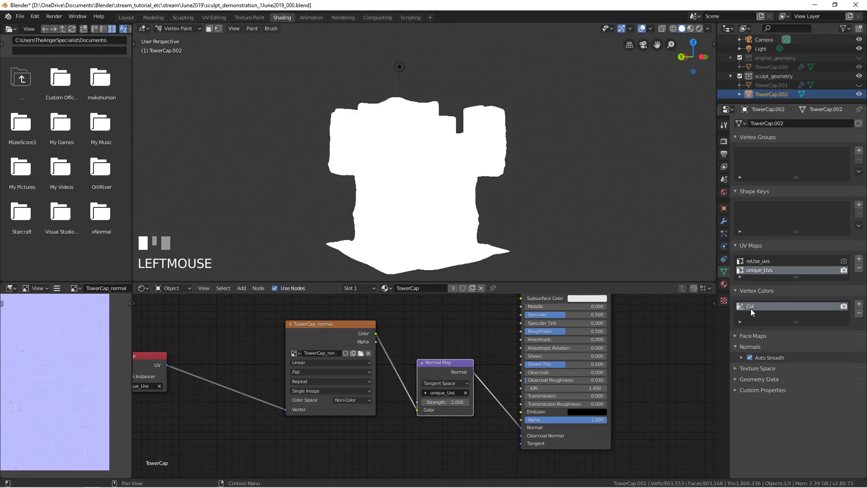
pyautogui.doubleClick(757, 307)
pyautogui.write('DIRT')
pyautogui.press('BackSpace')
pyautogui.press('BackSpace')
pyautogui.press('BackSpace')
pyautogui.press('BackSpace')
pyautogui.write('dirt')
pyautogui.press('Return')
# Apply Dirty Vertex Colors to the sculpt and check the shading of its creases and edges.
pyautogui.click(252, 29)
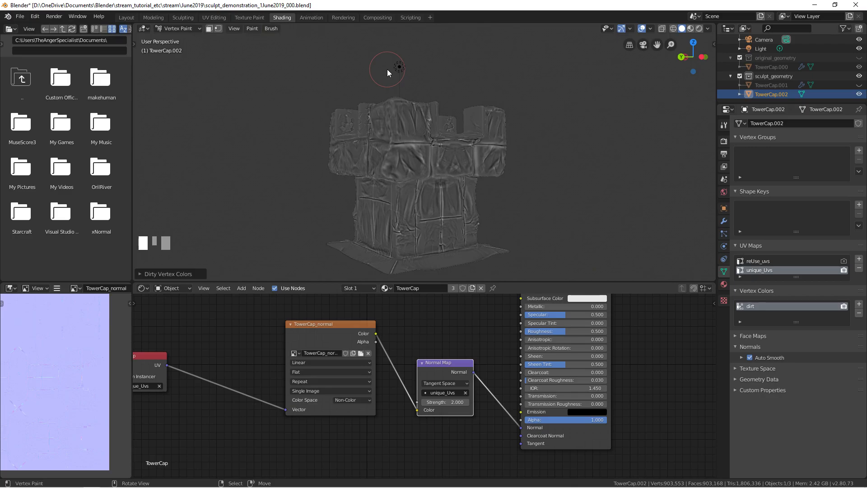
pyautogui.moveTo(307, 155); pyautogui.dragTo(465, 162, button='middle')
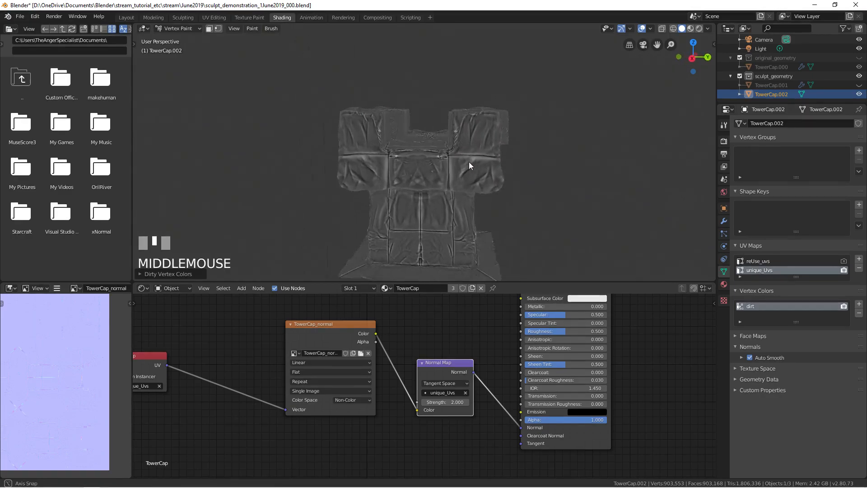
pyautogui.scroll(3, 369, 171)
pyautogui.moveTo(370, 171); pyautogui.dragTo(416, 149, button='middle')
# Set the Dirty Vertex Colors highlight angle to 125° and dirt angle to 75°, and check the tower from several sides.
pyautogui.click(143, 273)
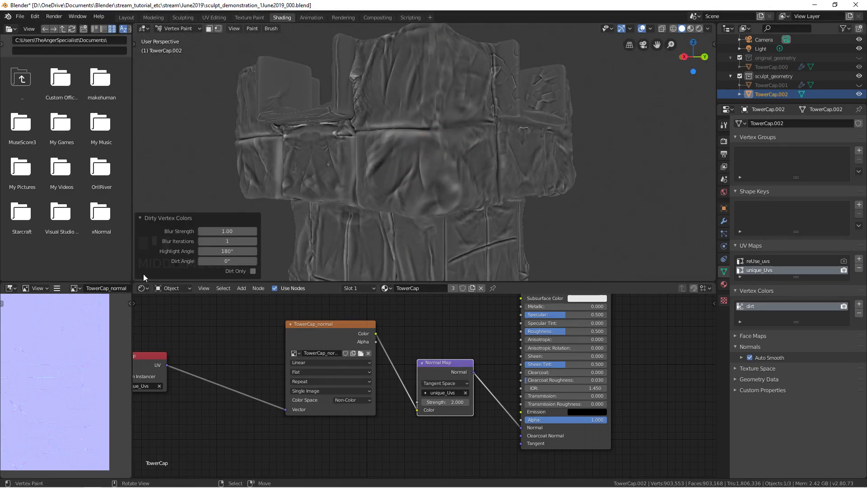
pyautogui.click(222, 252)
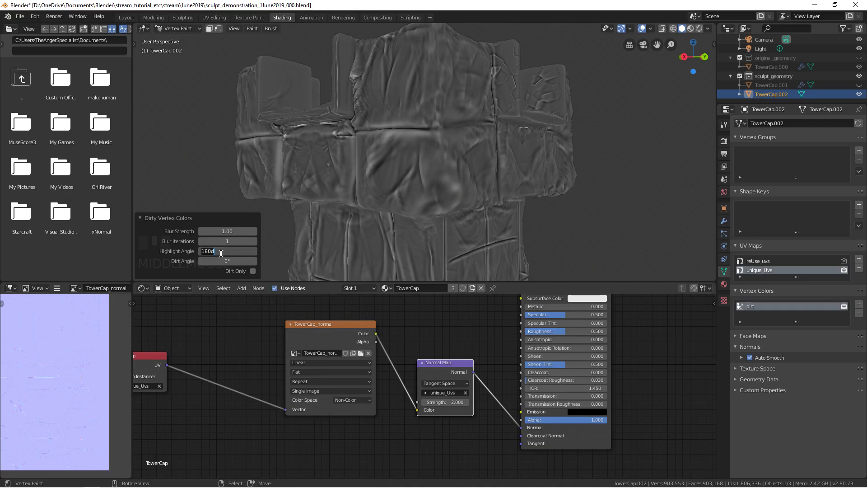
pyautogui.write('125')
pyautogui.click(212, 260)
pyautogui.write('75')
pyautogui.press('Return')
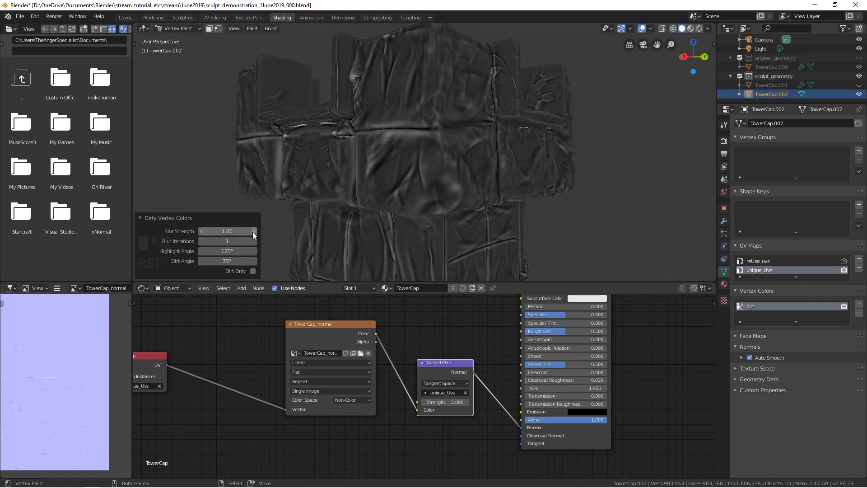
pyautogui.moveTo(267, 145); pyautogui.dragTo(399, 131, button='middle')
pyautogui.scroll(-6, 448, 128)
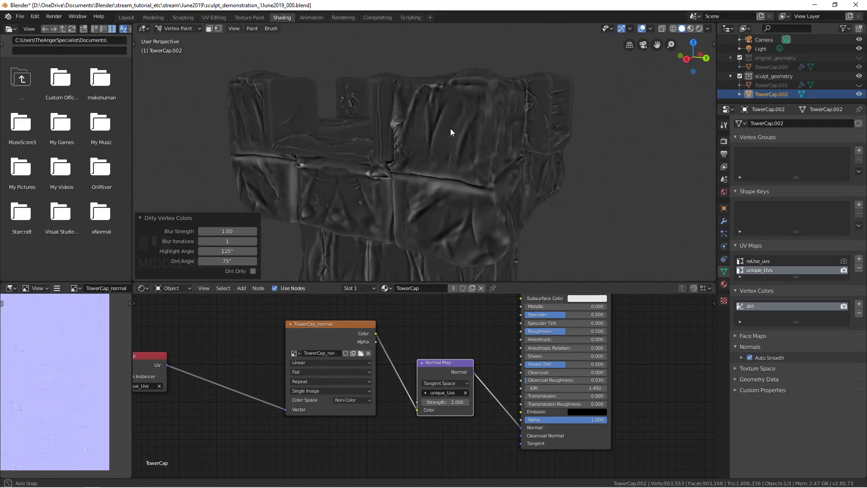
pyautogui.moveTo(465, 169); pyautogui.dragTo(486, 173, button='middle')
pyautogui.scroll(4, 500, 155)
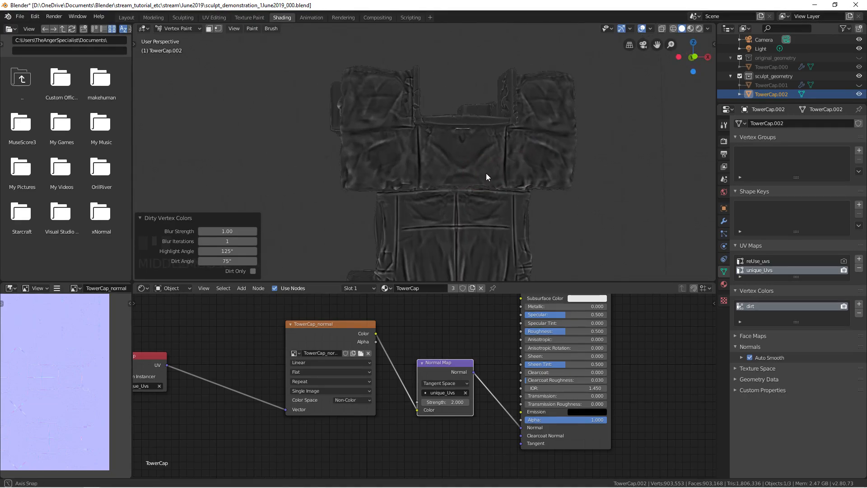
pyautogui.moveTo(403, 70); pyautogui.dragTo(470, 158, button='middle')
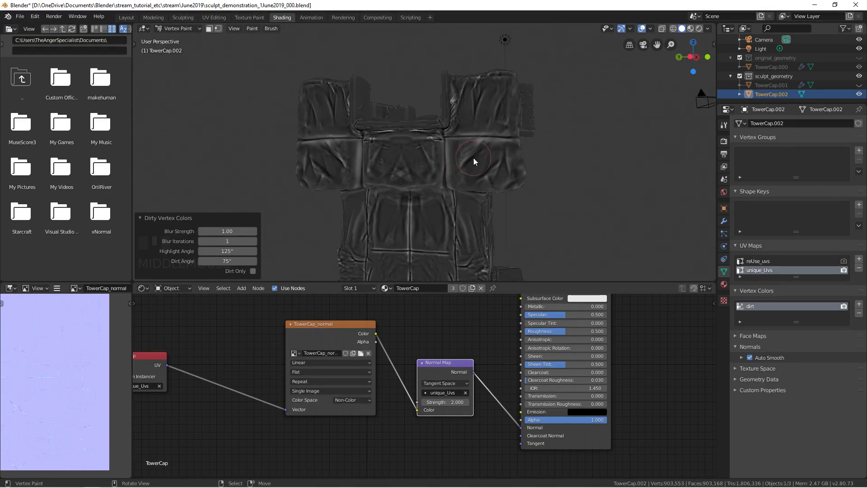
# Duplicate the TowerCap_normal image texture node and place the copy above the original.
pyautogui.moveTo(382, 336); pyautogui.dragTo(374, 383, button='middle')
pyautogui.click(331, 373)
pyautogui.scroll(-3, 331, 373)
pyautogui.hotkey('shift', 'd')
pyautogui.click(345, 349)
pyautogui.moveTo(277, 356); pyautogui.dragTo(276, 391, button='middle')
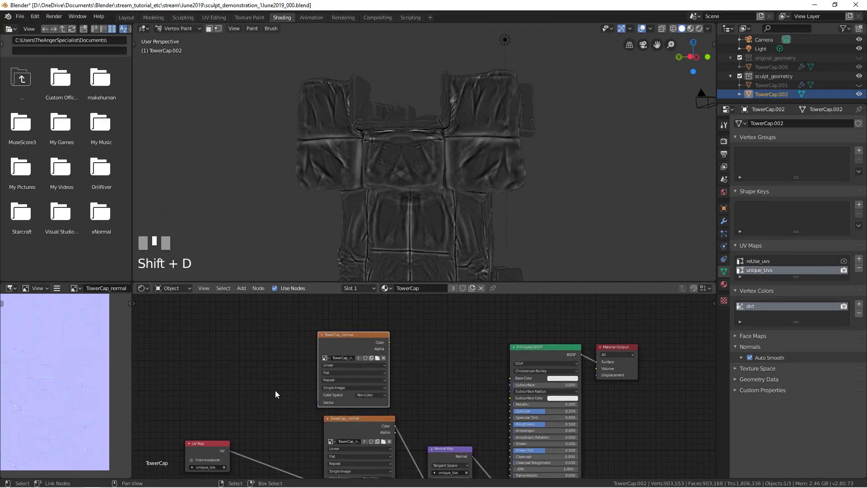
# Make the duplicated node's image a separate copy and name it TowerCap_dirt.
pyautogui.click(358, 357)
pyautogui.doubleClick(354, 360)
pyautogui.press('End')
pyautogui.press('BackSpace')
pyautogui.press('BackSpace')
pyautogui.press('BackSpace')
pyautogui.press('BackSpace')
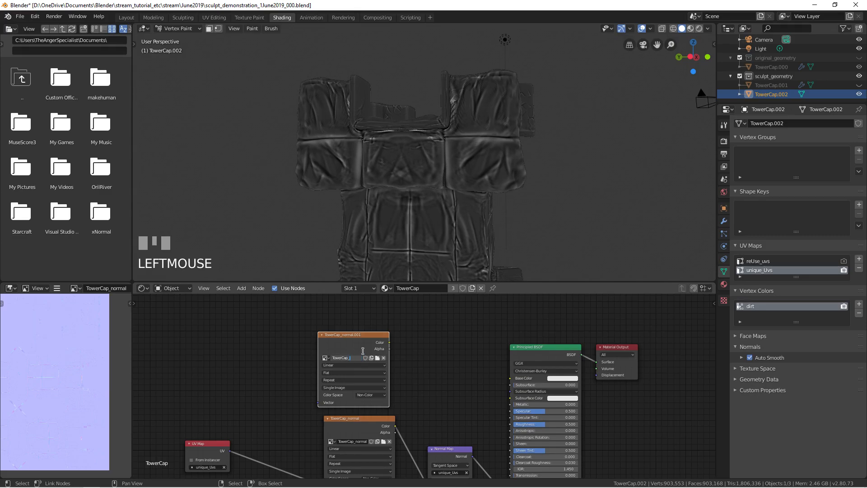
pyautogui.press('Return')
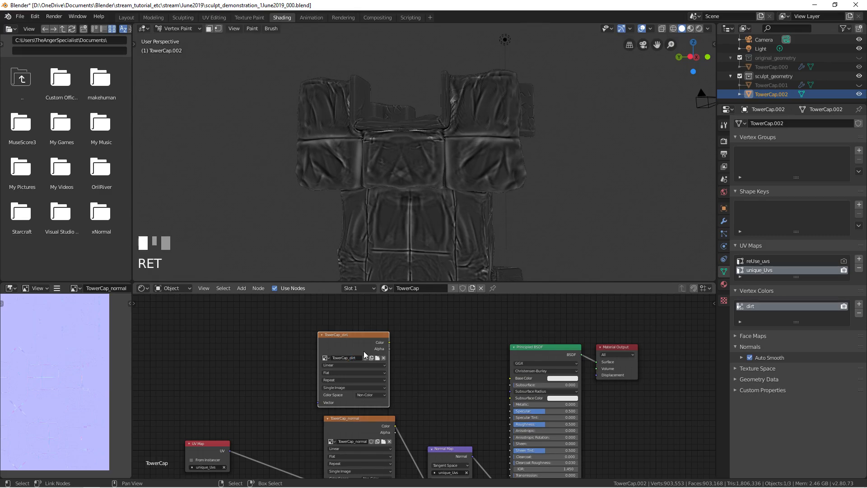
# Show the Cycles render and bake settings, and move the Material Output node up and away from the Principled BSDF.
pyautogui.moveTo(387, 342); pyautogui.dragTo(319, 344)
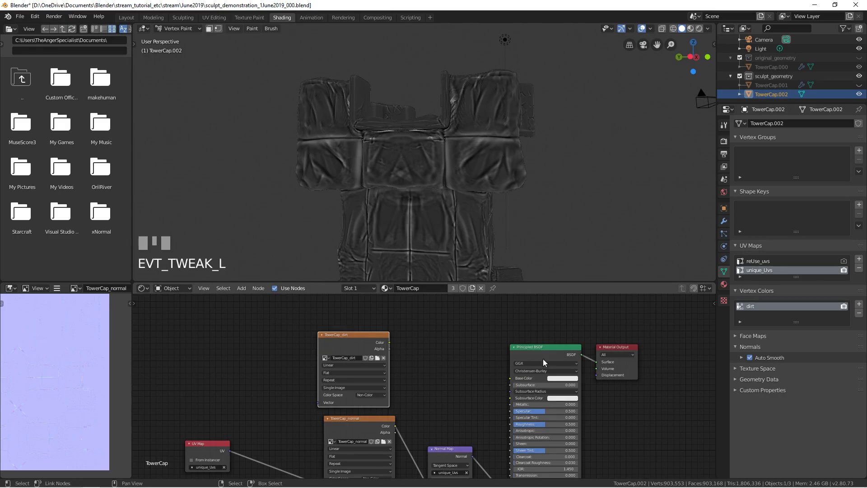
pyautogui.click(724, 141)
pyautogui.moveTo(551, 223); pyautogui.dragTo(562, 213, button='middle')
pyautogui.moveTo(408, 337); pyautogui.dragTo(409, 362, button='middle')
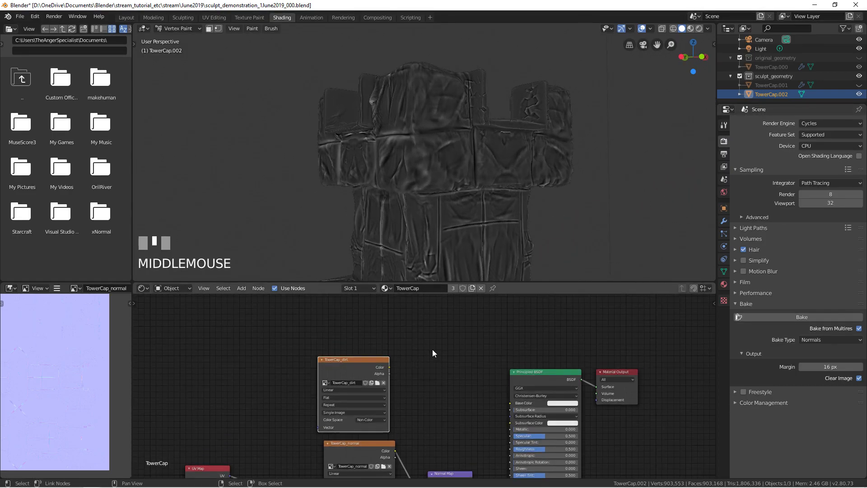
pyautogui.moveTo(609, 372); pyautogui.dragTo(630, 338)
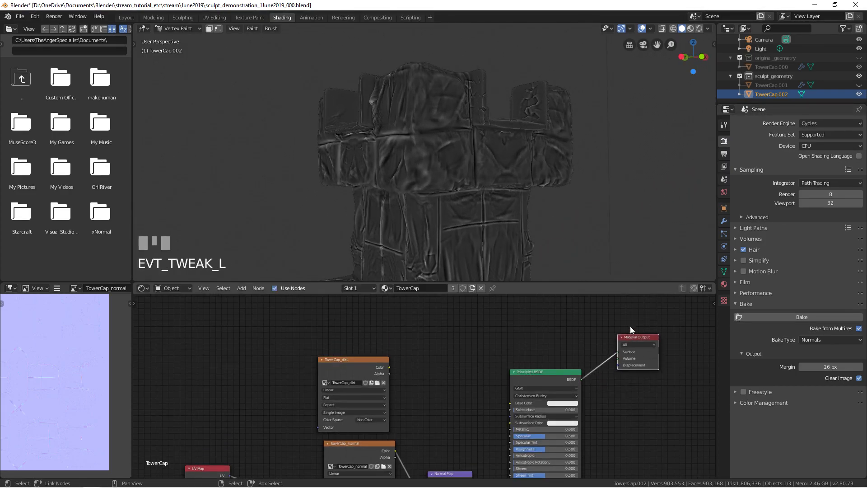
pyautogui.moveTo(451, 338); pyautogui.dragTo(463, 355, button='middle')
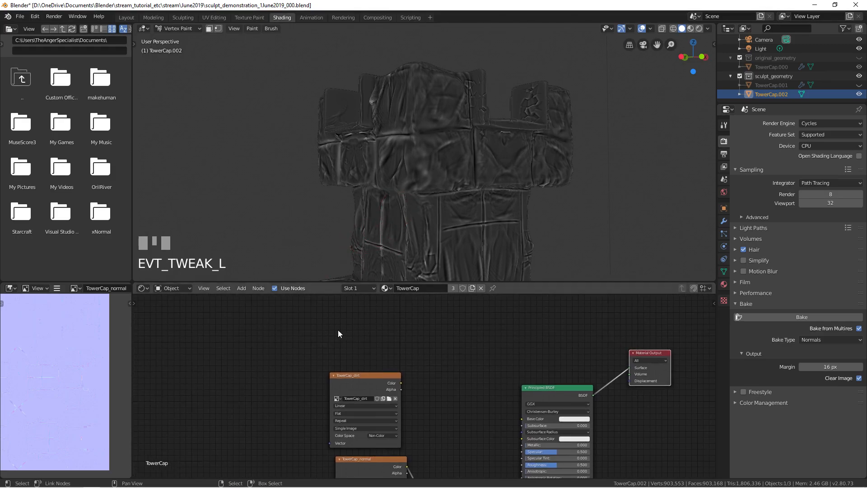
# Add an Attribute node above the TowerCap_dirt texture node and set its name to "dirt".
pyautogui.hotkey('shift', 'a')
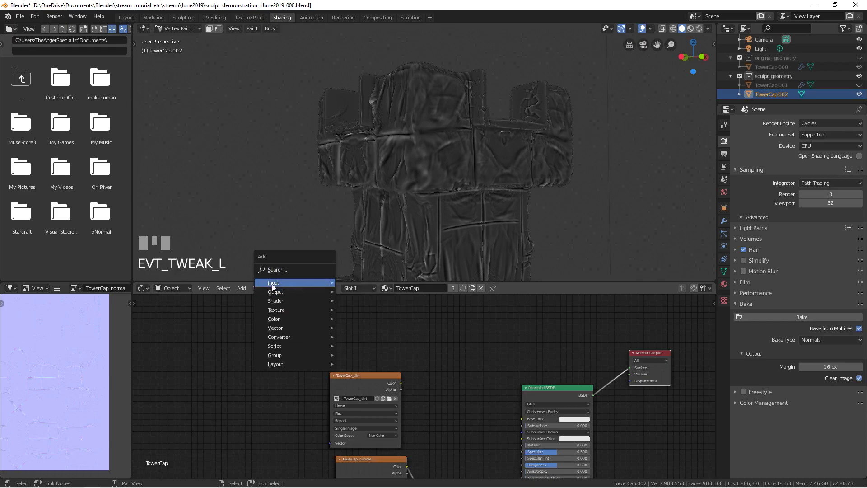
pyautogui.moveTo(274, 285)
pyautogui.click(359, 292)
pyautogui.click(307, 326)
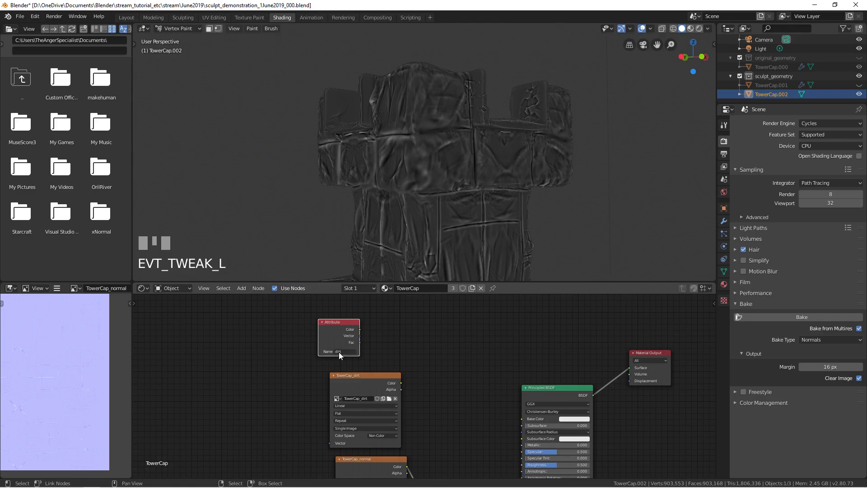
# Connect the Attribute node's Color to the Material Output's Surface and move the output node closer to it.
pyautogui.moveTo(360, 330); pyautogui.dragTo(634, 368)
pyautogui.moveTo(532, 374); pyautogui.dragTo(490, 376, button='middle')
pyautogui.moveTo(591, 355); pyautogui.dragTo(491, 333)
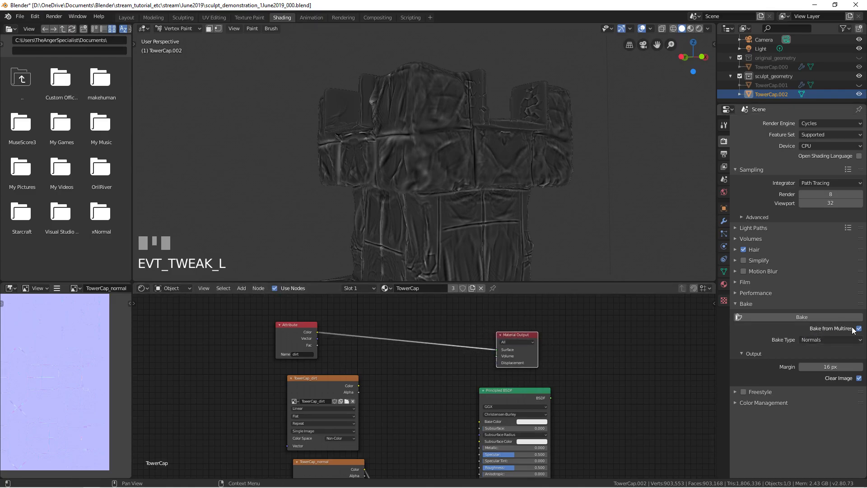
# Turn off Bake from Multires and set the bake type to Emit.
pyautogui.click(858, 329)
pyautogui.click(820, 340)
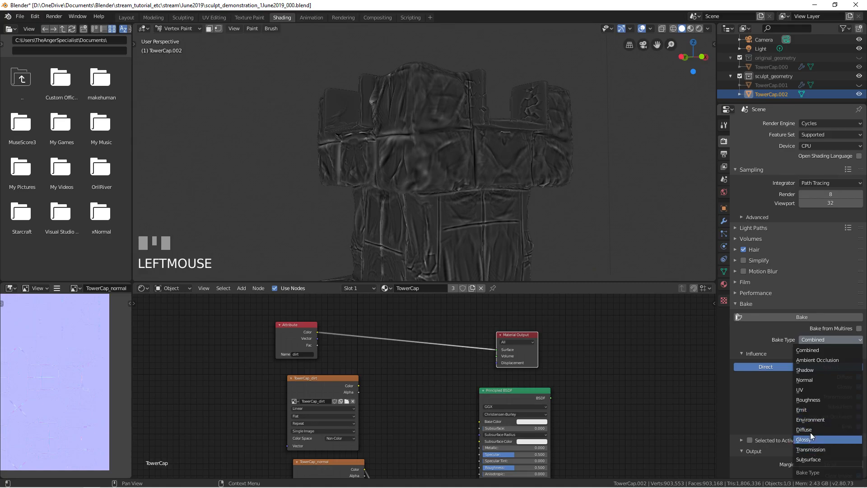
pyautogui.click(807, 408)
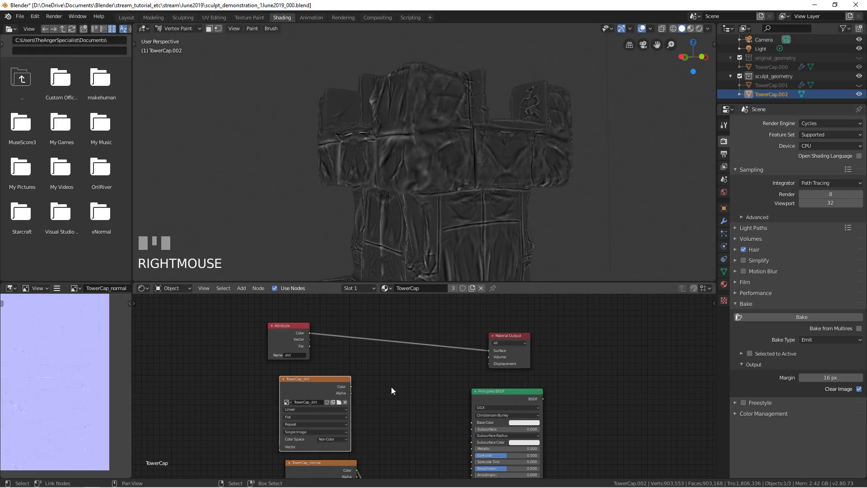
# Bake the dirt vertex colors into the selected TowerCap_dirt image texture, keeping its Non-Color color space, and inspect the baked map.
pyautogui.moveTo(373, 383); pyautogui.dragTo(399, 357, button='right')
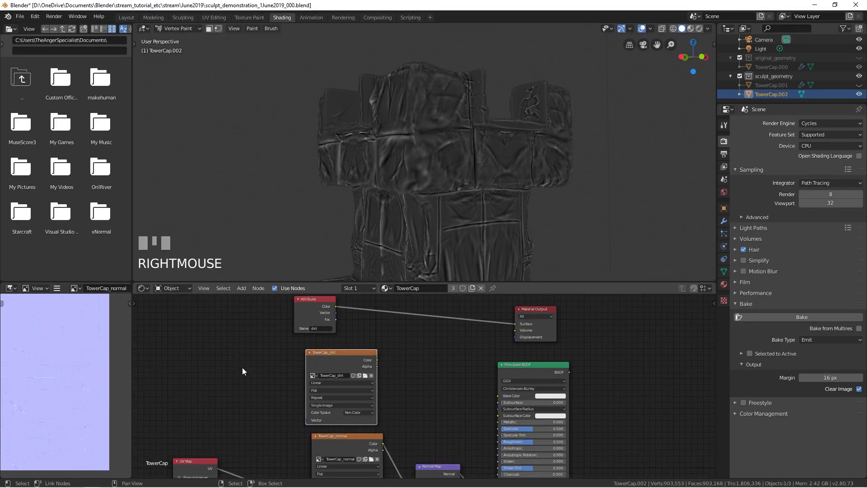
pyautogui.click(358, 412)
pyautogui.click(359, 412)
pyautogui.moveTo(388, 384); pyautogui.dragTo(386, 397, button='middle')
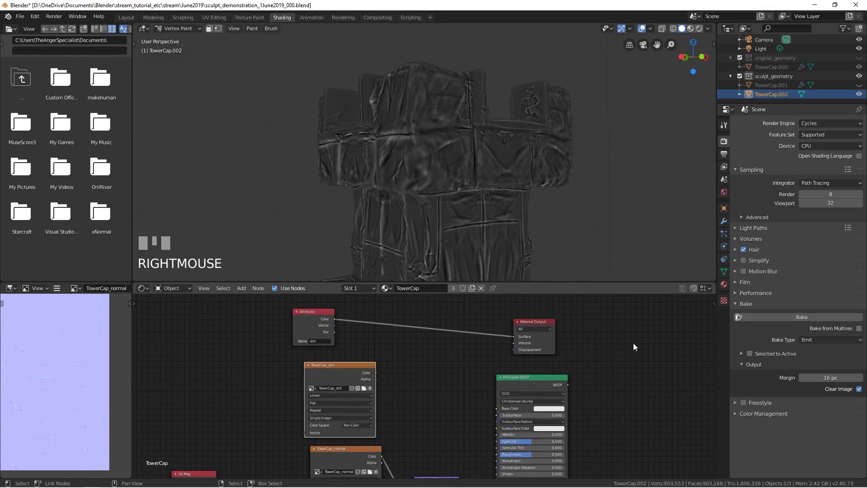
pyautogui.click(769, 317)
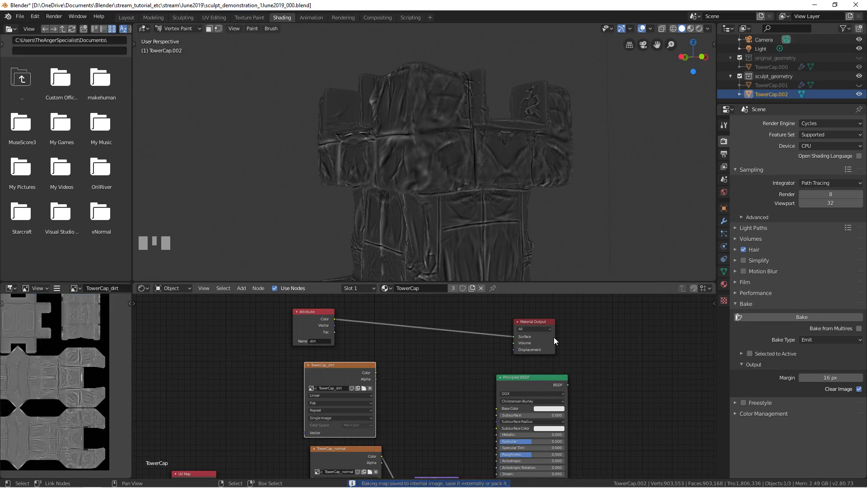
pyautogui.scroll(6, 106, 369)
pyautogui.scroll(-4, 58, 368)
pyautogui.scroll(-5, 65, 392)
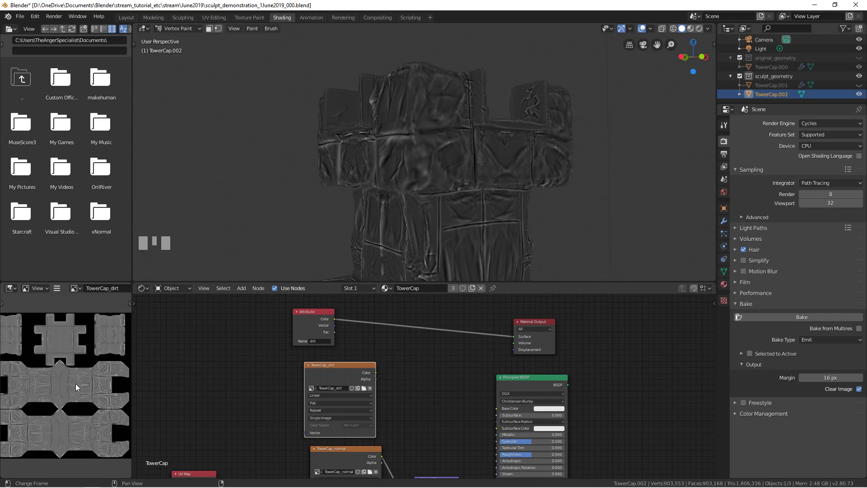
pyautogui.scroll(-3, 75, 383)
# Save the baked dirt image as TowerCap_dirt.png in the June2019 folder, keeping the 16-bit RGB PNG settings.
pyautogui.click(57, 288)
pyautogui.moveTo(79, 307)
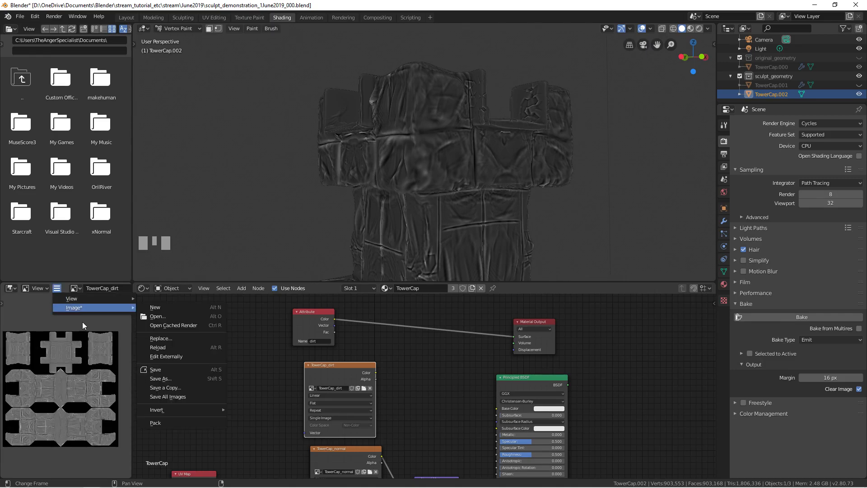
pyautogui.click(160, 378)
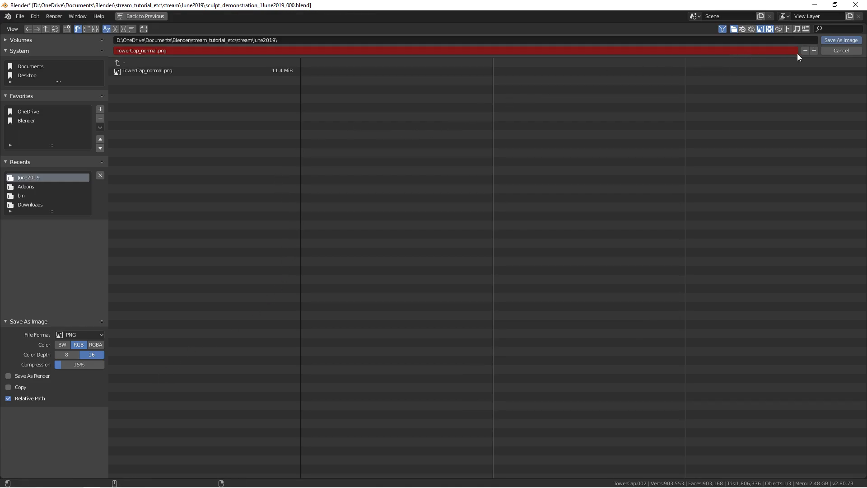
pyautogui.click(763, 50)
pyautogui.press('BackSpace')
pyautogui.press('BackSpace')
pyautogui.press('BackSpace')
pyautogui.press('BackSpace')
pyautogui.press('BackSpace')
pyautogui.press('BackSpace')
pyautogui.write('dirt')
pyautogui.click(649, 101)
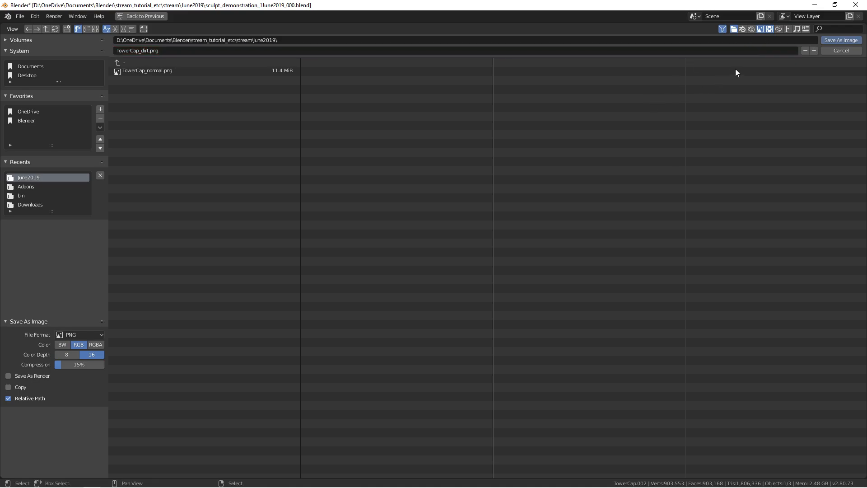
pyautogui.click(830, 39)
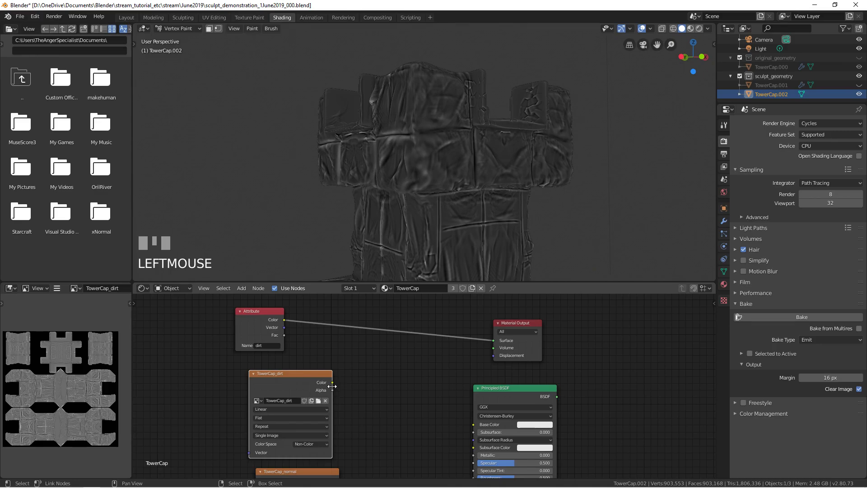
# Connect the TowerCap_dirt texture's Color to the Material Output's Surface, nudge the texture node, and look over the baked dirt map.
pyautogui.moveTo(331, 384); pyautogui.dragTo(491, 342)
pyautogui.moveTo(311, 387)
pyautogui.mouseDown()
pyautogui.moveTo(348, 364)
pyautogui.moveTo(315, 384)
pyautogui.mouseUp()
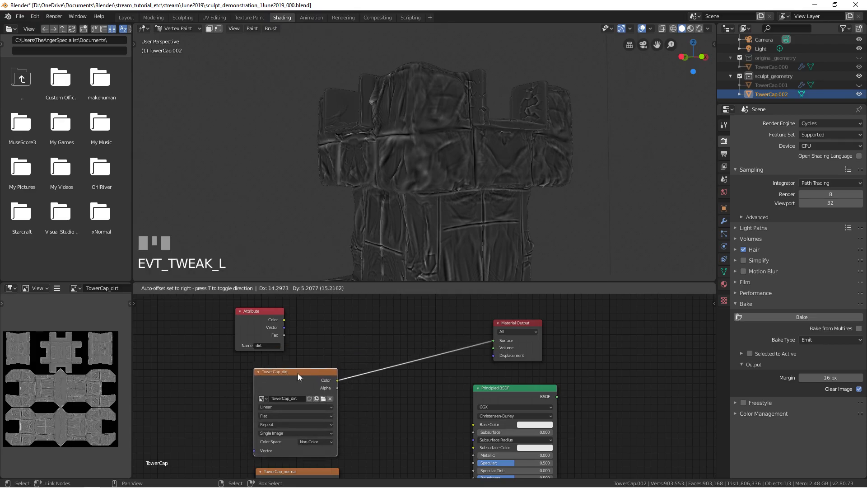
pyautogui.scroll(7, 52, 370)
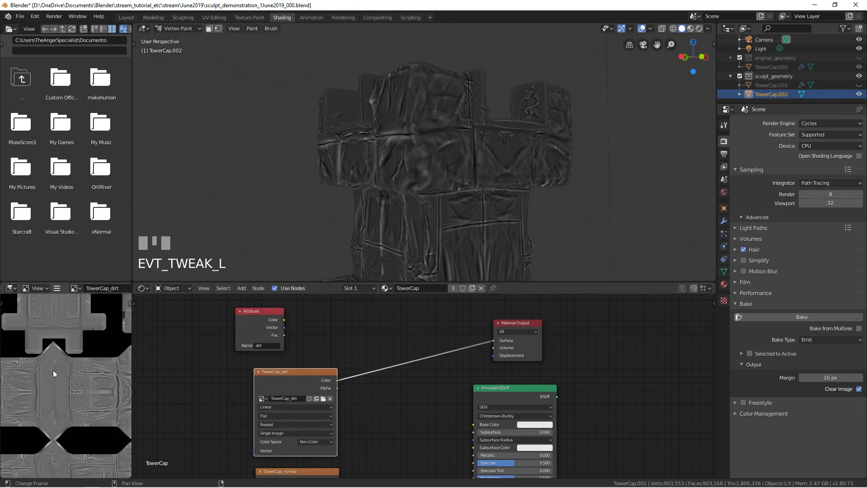
pyautogui.scroll(-9, 30, 381)
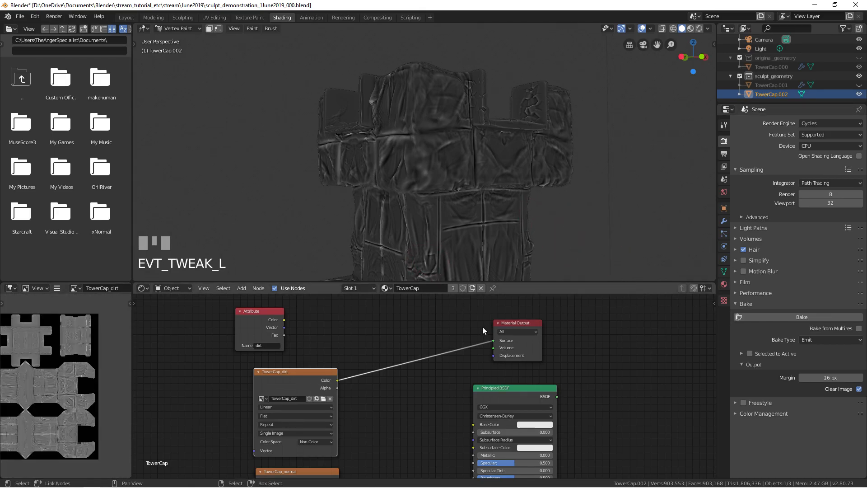
# Set the bake type to Ambient Occlusion.
pyautogui.click(809, 339)
pyautogui.click(812, 364)
pyautogui.moveTo(356, 361); pyautogui.dragTo(376, 377, button='middle')
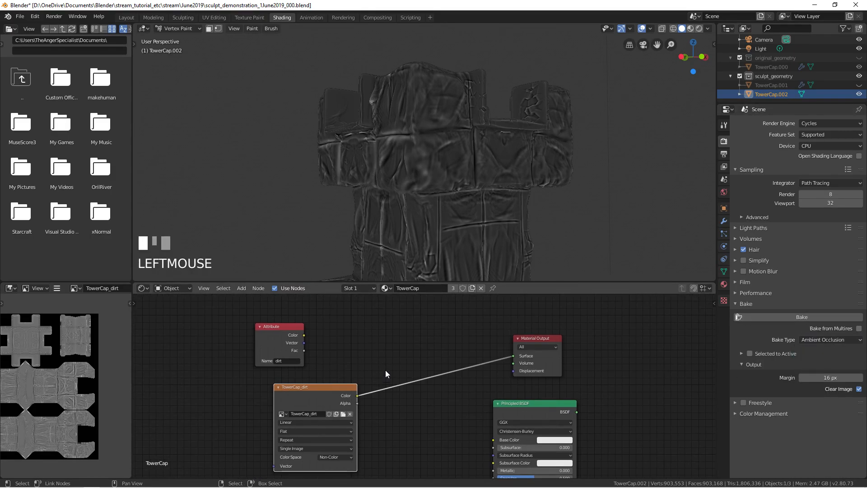
pyautogui.hotkey('shift', 'a')
pyautogui.moveTo(387, 364)
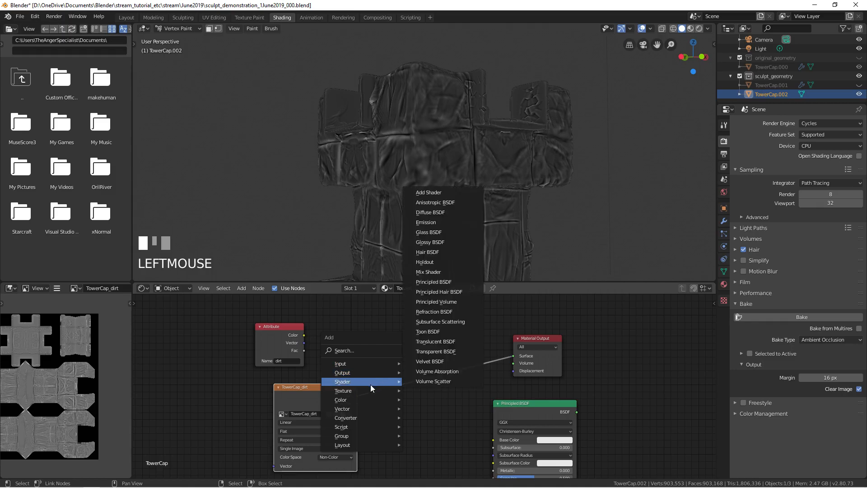
pyautogui.moveTo(388, 391)
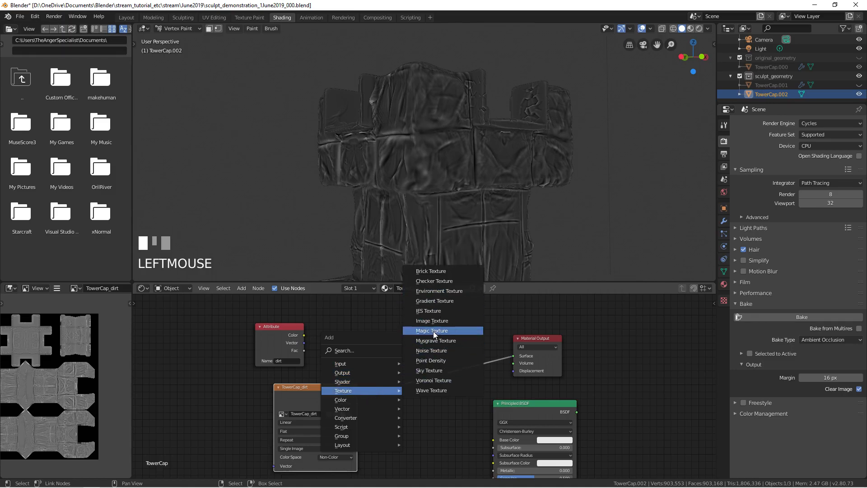
pyautogui.moveTo(363, 381)
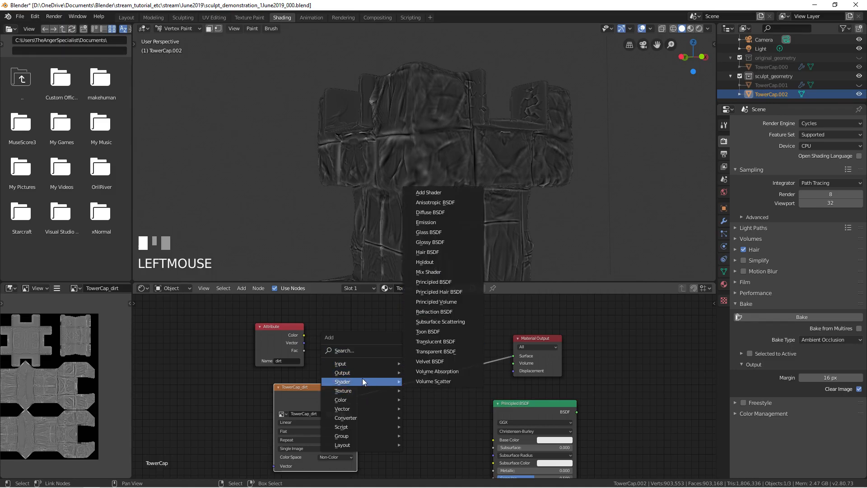
pyautogui.click(439, 204)
pyautogui.rightClick(372, 335)
# Add a Diffuse BSDF node above the Principled BSDF, connect it to the Material Output's Surface, and space these nodes apart.
pyautogui.hotkey('shift', 'a')
pyautogui.moveTo(371, 335)
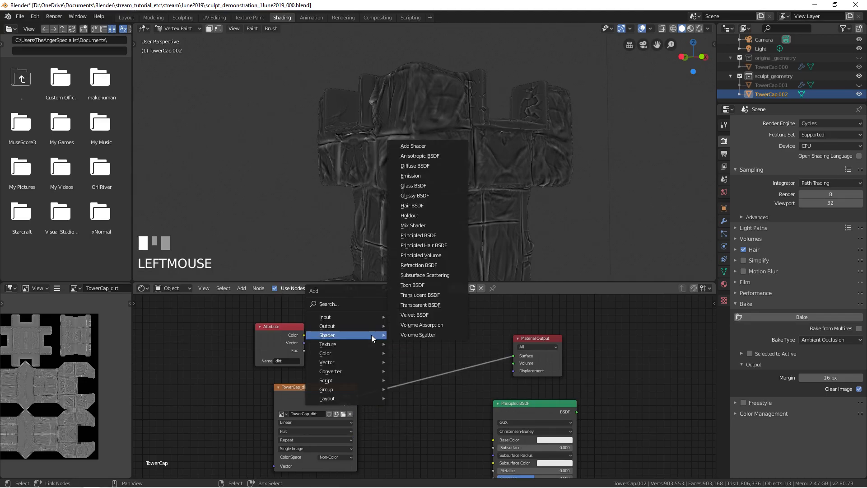
pyautogui.click(417, 166)
pyautogui.click(414, 318)
pyautogui.moveTo(437, 319); pyautogui.dragTo(644, 338)
pyautogui.moveTo(521, 411); pyautogui.dragTo(429, 376)
pyautogui.moveTo(406, 313); pyautogui.dragTo(445, 316)
pyautogui.moveTo(374, 338); pyautogui.dragTo(381, 343, button='middle')
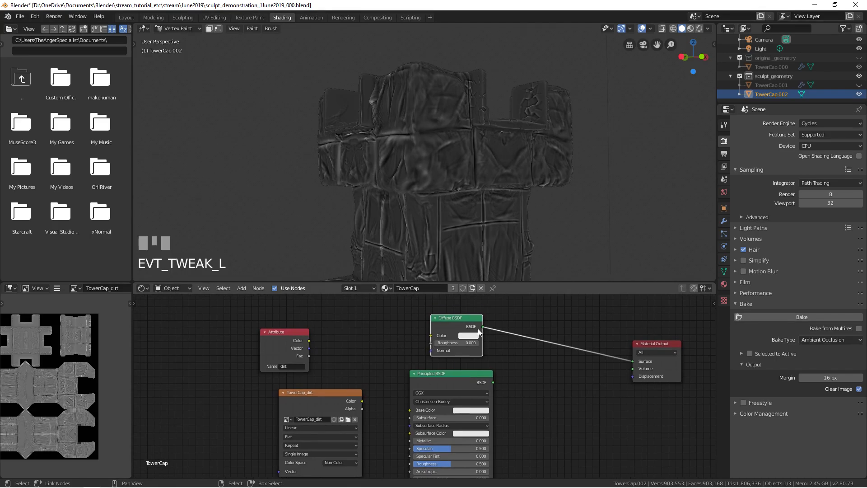
pyautogui.click(459, 336)
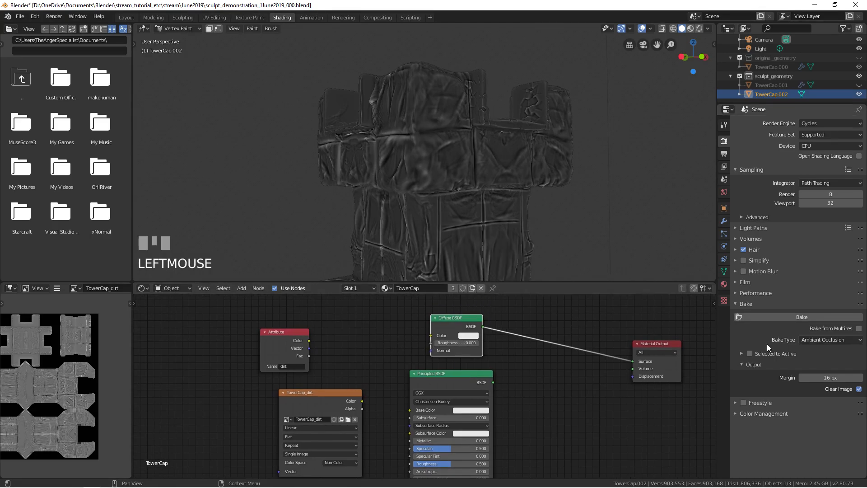
# Duplicate the TowerCap_dirt texture node beside the original and rename the copy's separate image TowerCap_occlusion.
pyautogui.scroll(-2, 329, 396)
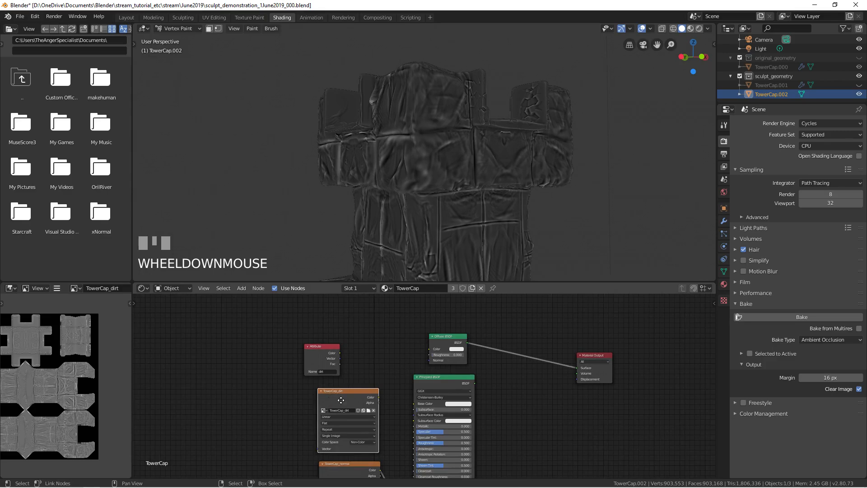
pyautogui.hotkey('shift', 'd')
pyautogui.click(351, 379)
pyautogui.click(338, 377)
pyautogui.press('BackSpace')
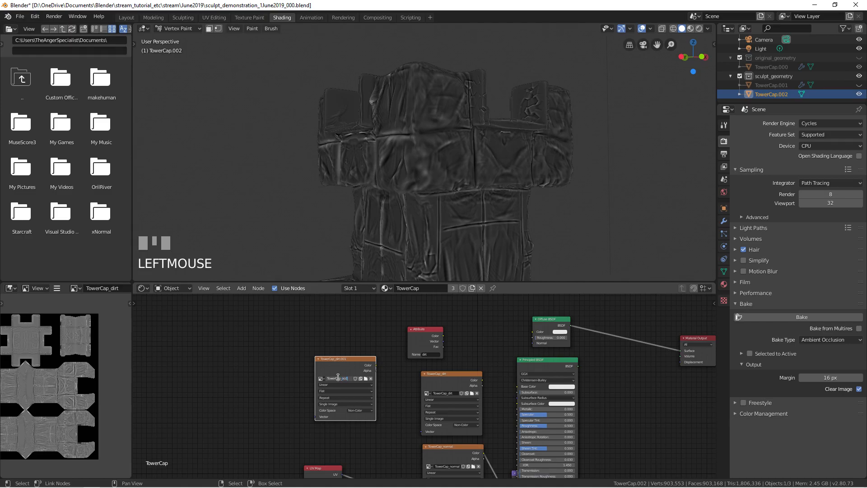
pyautogui.press('Return')
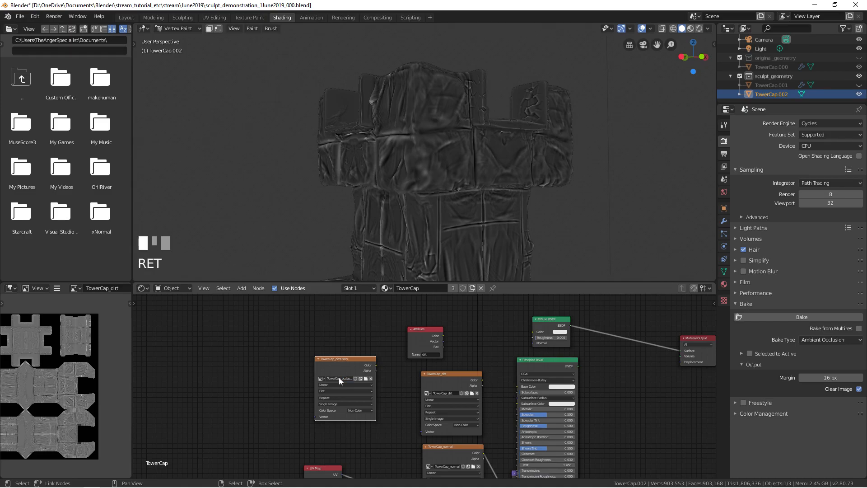
# Bake ambient occlusion into the selected TowerCap_occlusion texture, display that image in the image editor, and inspect it up close.
pyautogui.moveTo(55, 328)
pyautogui.mouseDown(button='middle')
pyautogui.moveTo(79, 329)
pyautogui.moveTo(64, 321)
pyautogui.mouseUp(button='middle')
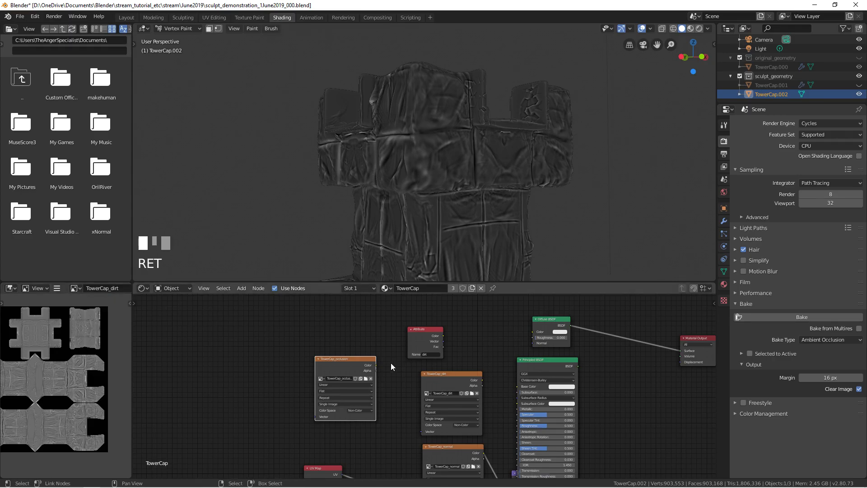
pyautogui.moveTo(437, 336); pyautogui.dragTo(409, 344, button='middle')
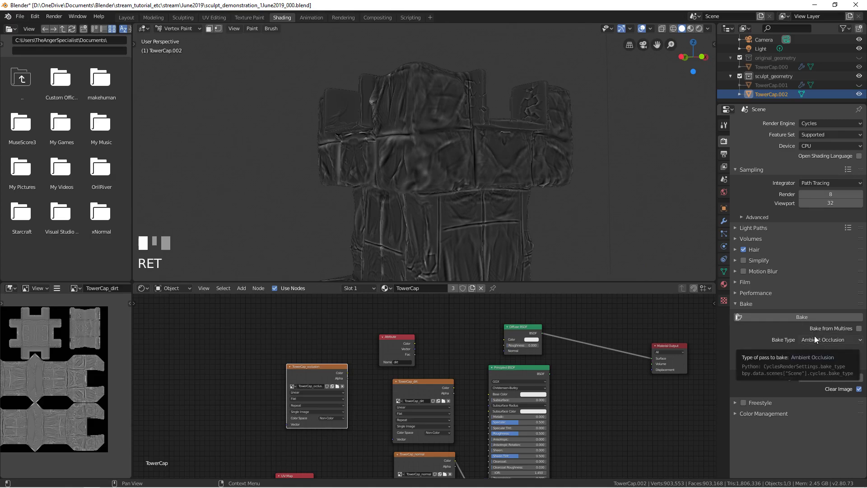
pyautogui.click(795, 318)
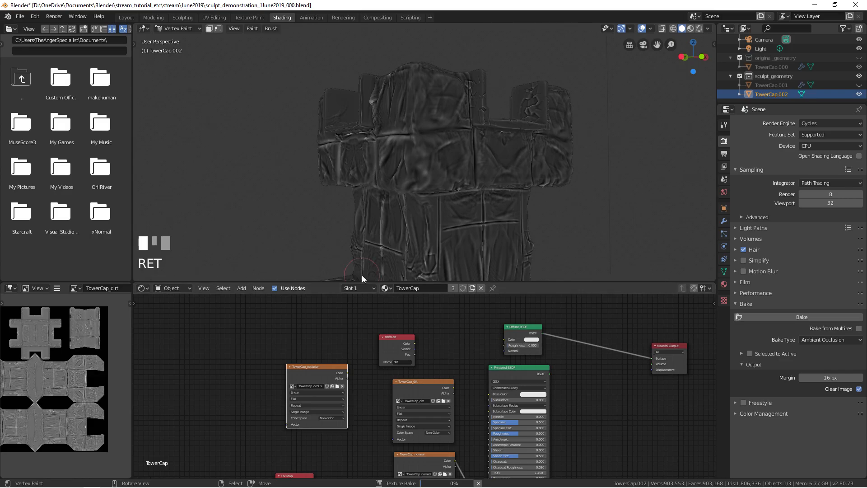
pyautogui.click(73, 289)
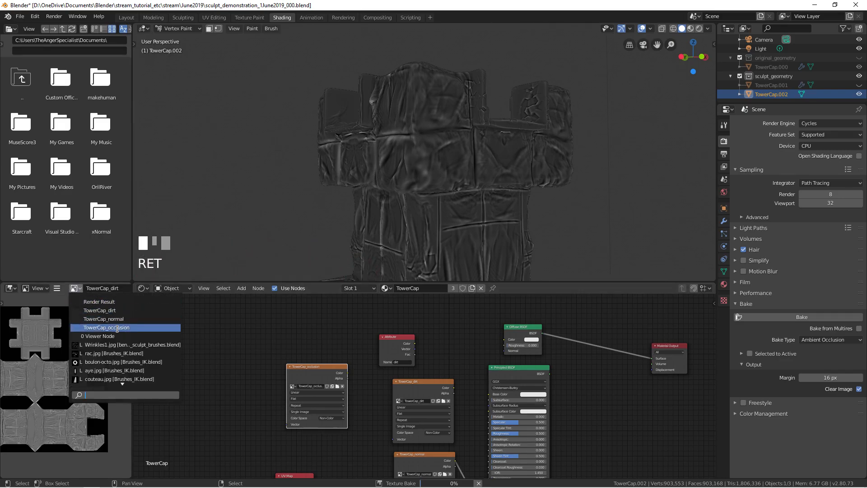
pyautogui.click(107, 327)
pyautogui.moveTo(107, 366); pyautogui.dragTo(101, 370, button='middle')
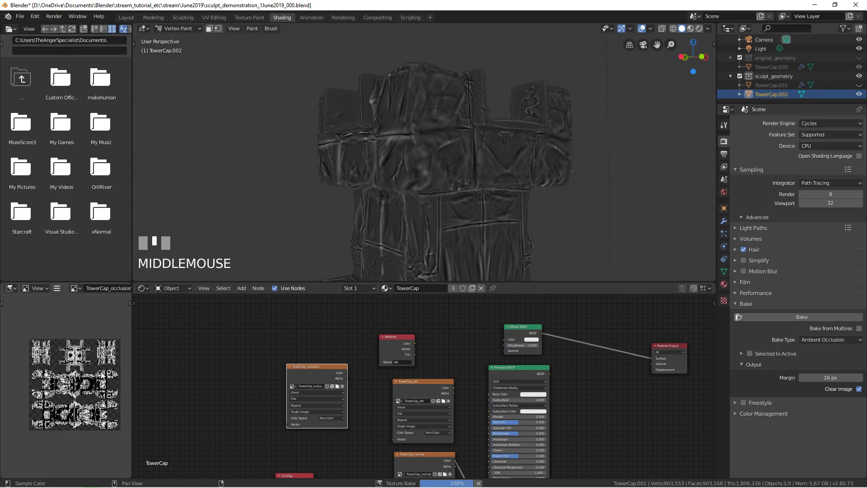
pyautogui.scroll(5, 63, 421)
pyautogui.scroll(6, 96, 389)
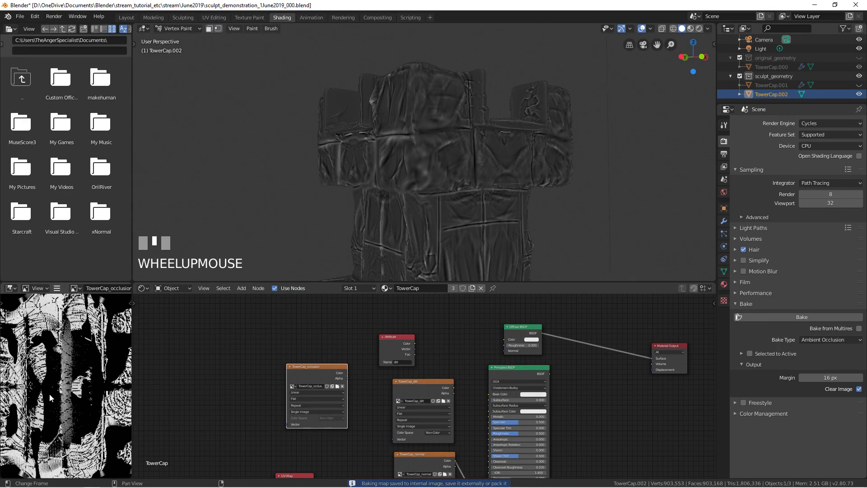
pyautogui.scroll(-5, 95, 388)
pyautogui.moveTo(93, 384); pyautogui.dragTo(104, 427, button='middle')
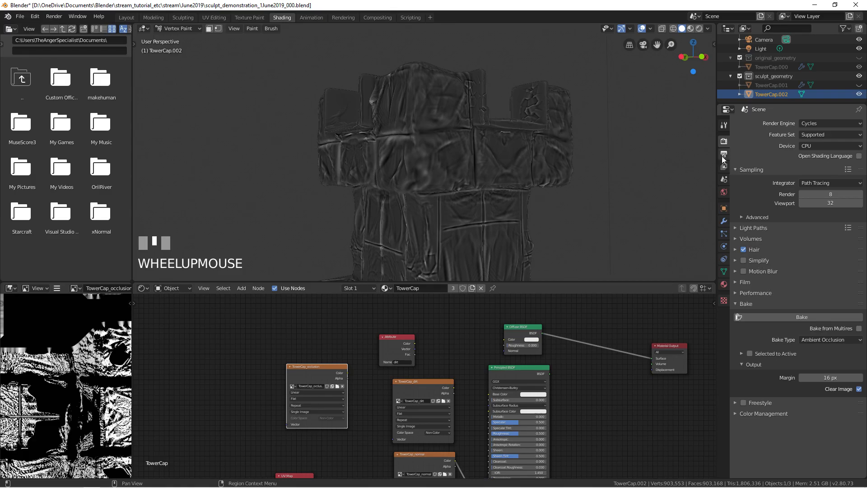
# Enable the world's Ambient Occlusion with a distance of 0.2 m and a factor of 0.5.
pyautogui.click(723, 192)
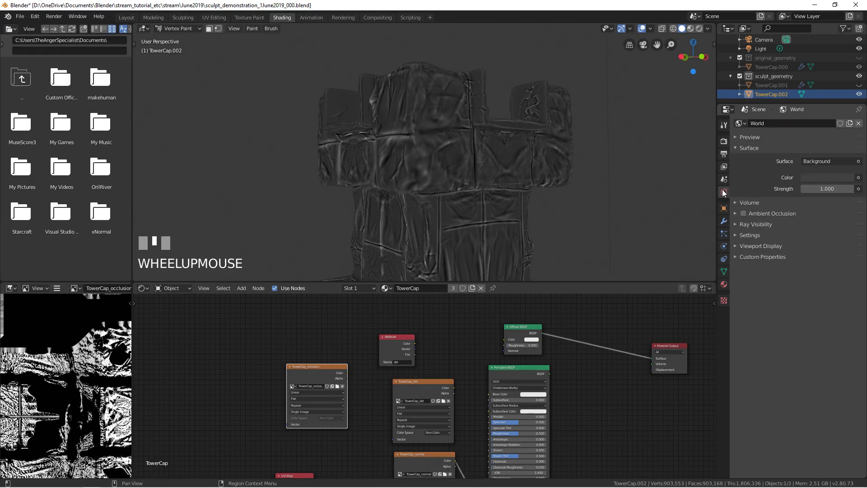
pyautogui.click(772, 213)
pyautogui.click(744, 213)
pyautogui.click(823, 236)
pyautogui.write('0.')
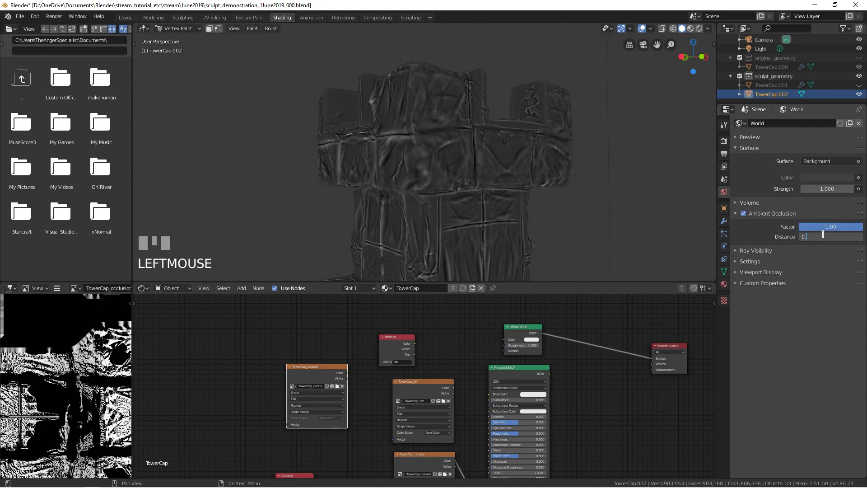
pyautogui.write('2')
pyautogui.press('Return')
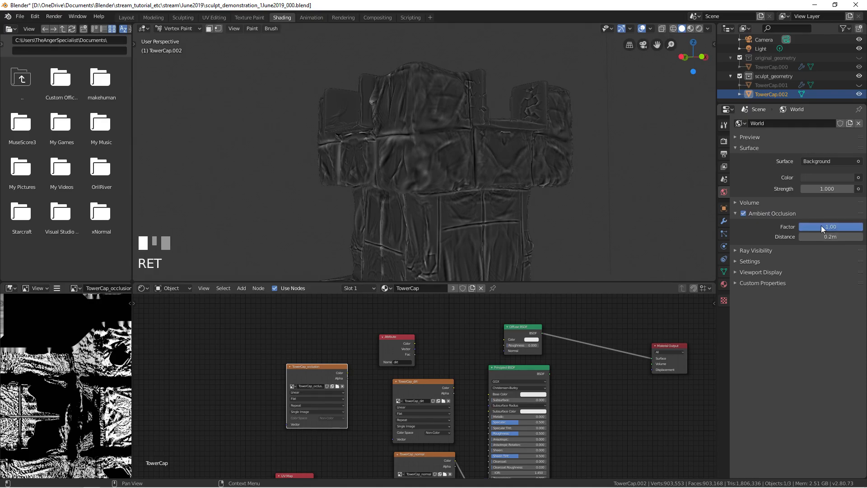
pyautogui.click(821, 226)
pyautogui.write('0.5')
pyautogui.press('Return')
# Bake the ambient occlusion again with the changed world settings and examine the new TowerCap_occlusion map closely.
pyautogui.click(724, 221)
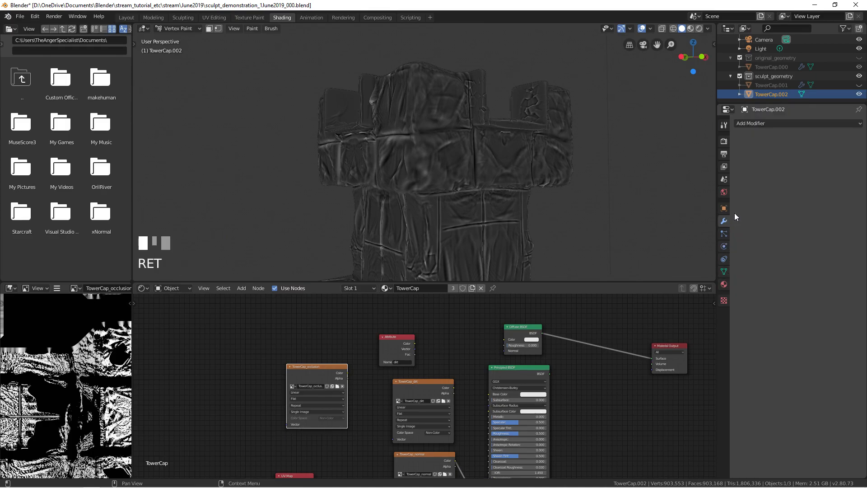
pyautogui.click(723, 128)
pyautogui.click(724, 142)
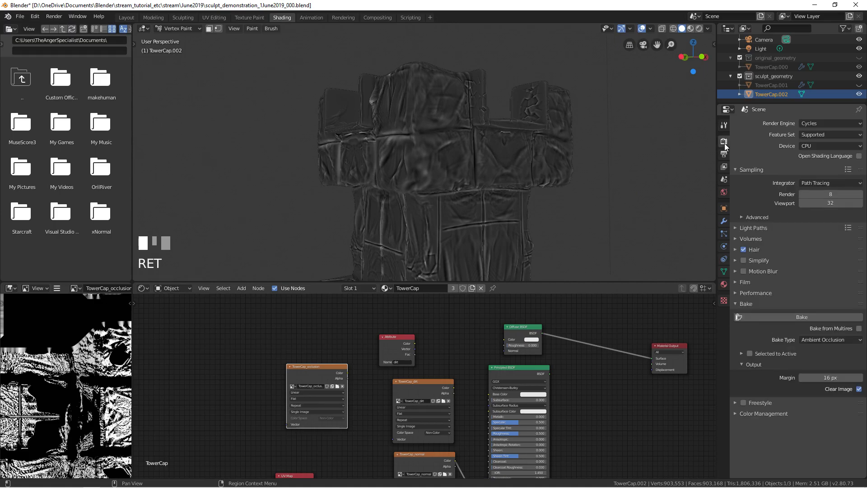
pyautogui.click(794, 317)
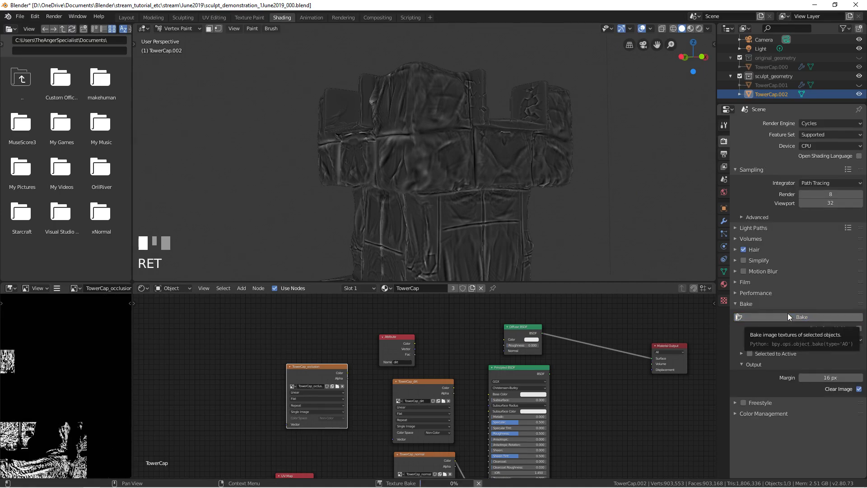
pyautogui.moveTo(356, 387); pyautogui.dragTo(353, 365, button='middle')
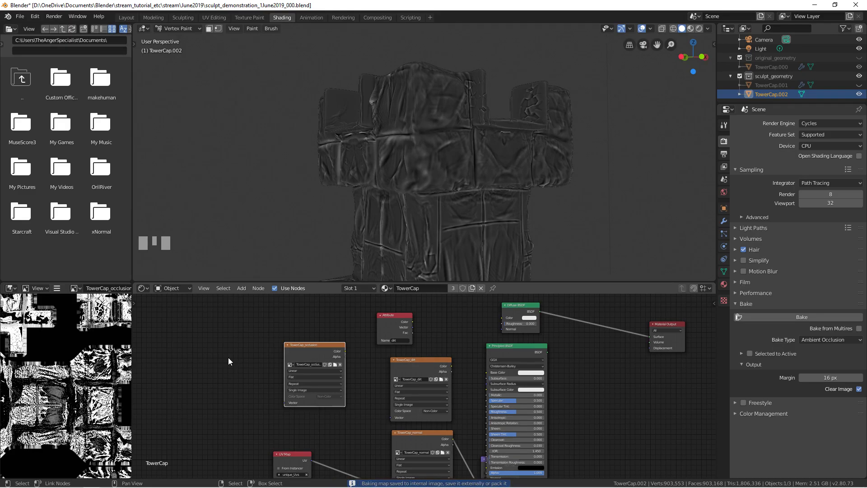
pyautogui.scroll(5, 84, 359)
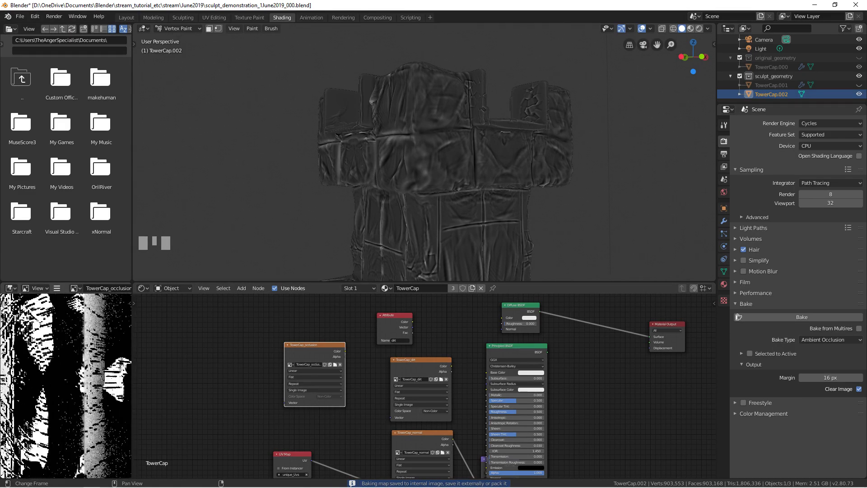
pyautogui.scroll(-6, 84, 360)
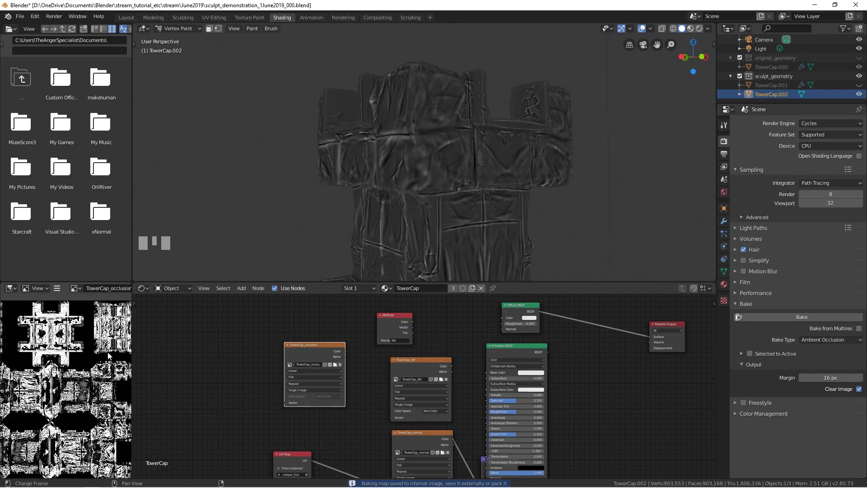
pyautogui.scroll(6, 70, 453)
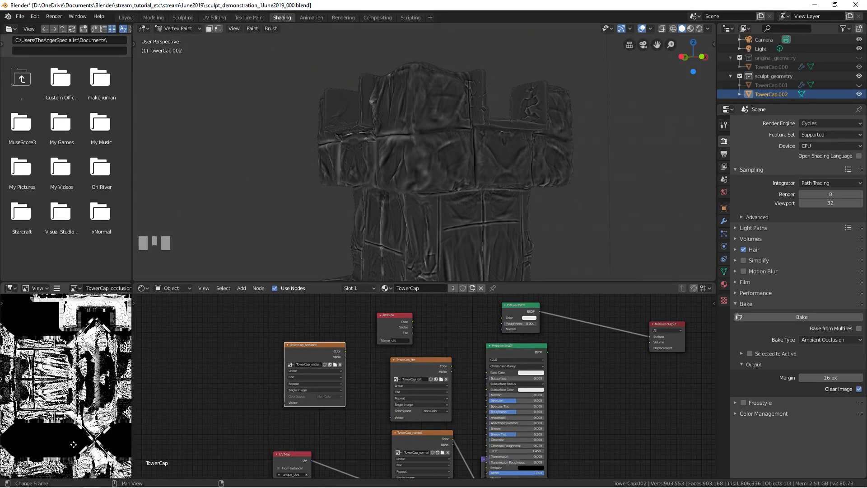
pyautogui.scroll(4, 70, 452)
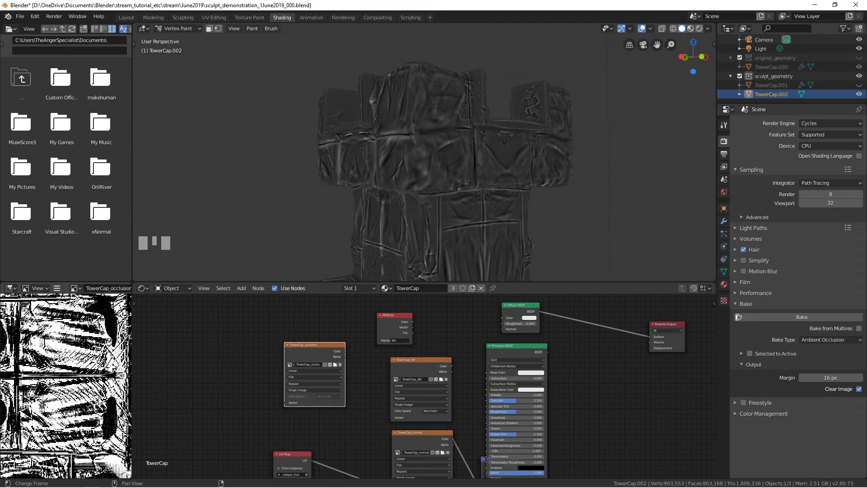
# Set the world's Ambient Occlusion distance to 0.02 m and its factor to 0.1.
pyautogui.click(724, 192)
pyautogui.doubleClick(800, 234)
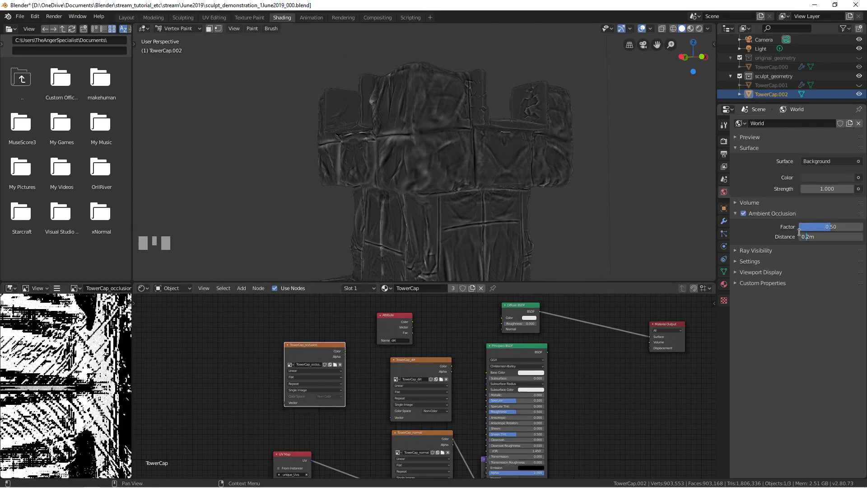
pyautogui.write('0')
pyautogui.press('Return')
pyautogui.doubleClick(822, 225)
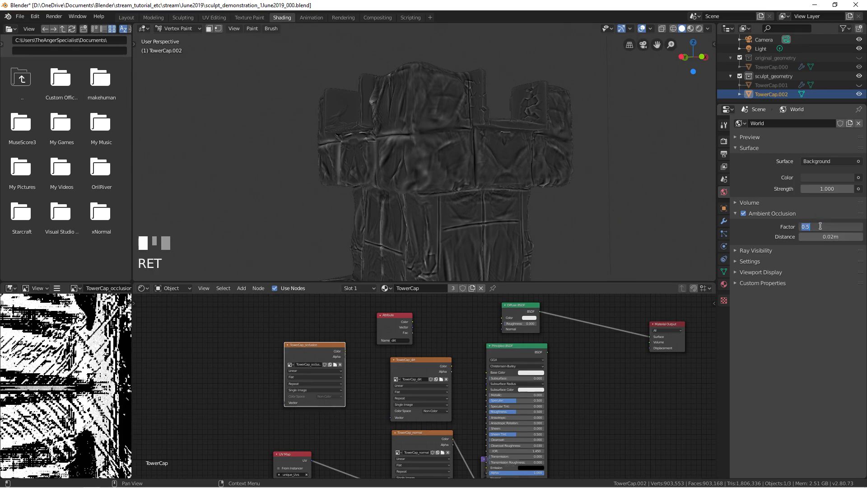
pyautogui.write('0.1')
pyautogui.press('Return')
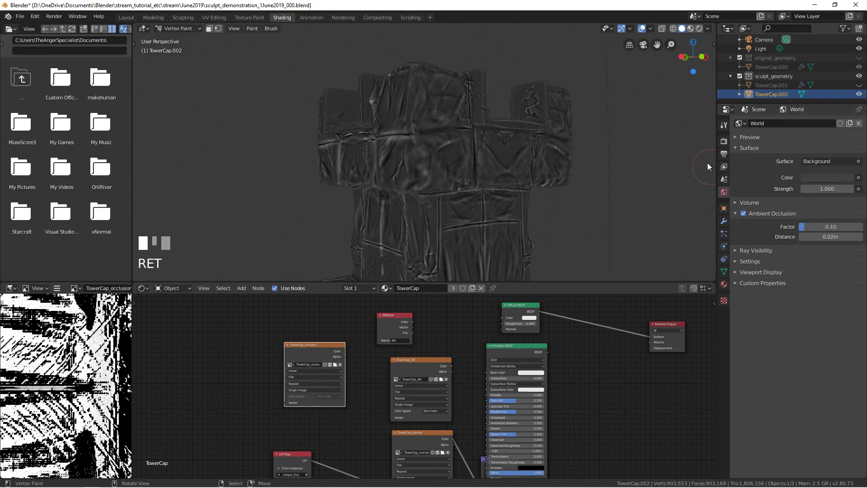
# Bake the ambient occlusion into TowerCap_occlusion once more with the reduced world settings.
pyautogui.click(724, 141)
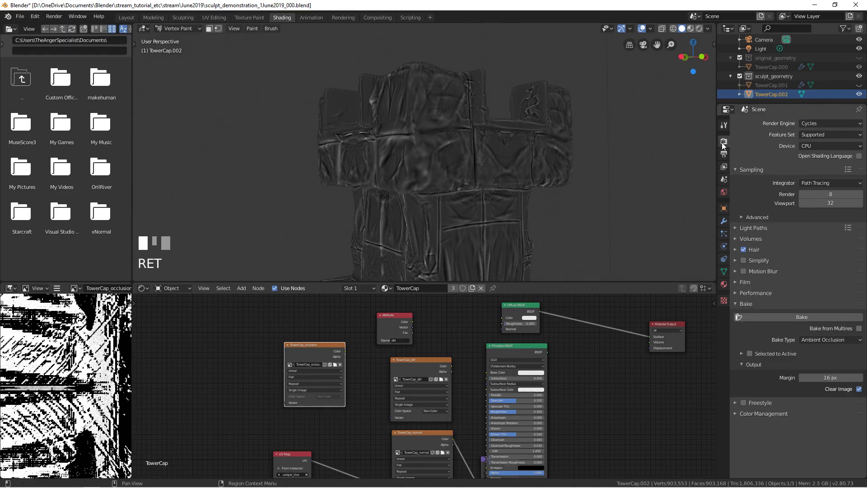
pyautogui.click(766, 356)
pyautogui.click(766, 356)
pyautogui.click(757, 366)
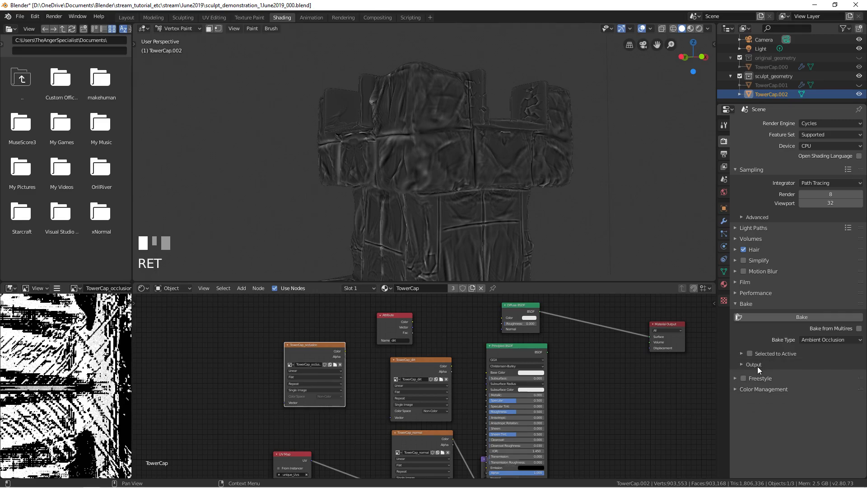
pyautogui.click(757, 367)
pyautogui.click(768, 316)
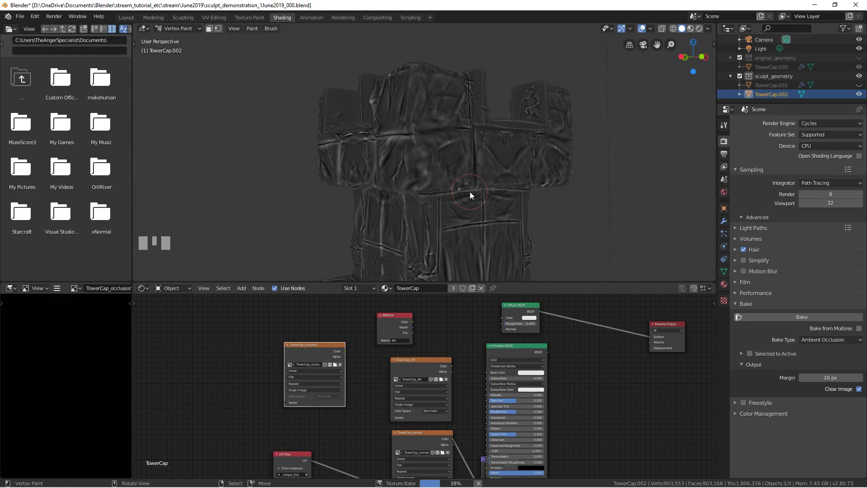
# Examine the freshly baked TowerCap_occlusion map up close, moving across several of its UV islands.
pyautogui.scroll(-5, 103, 367)
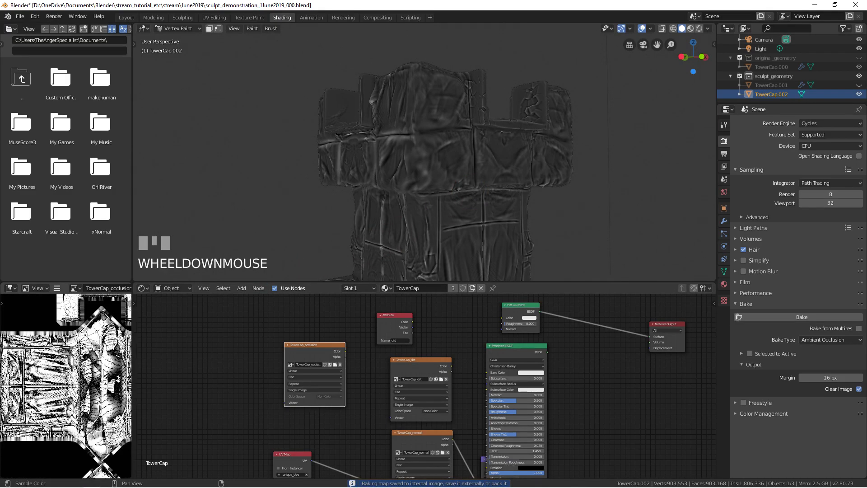
pyautogui.scroll(8, 93, 400)
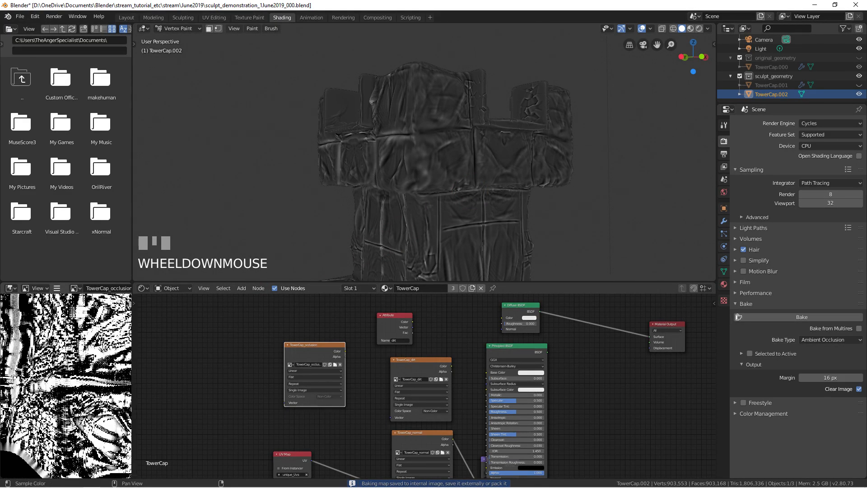
pyautogui.moveTo(56, 343); pyautogui.dragTo(1, 454, button='middle')
pyautogui.scroll(-5, 71, 385)
pyautogui.moveTo(49, 378); pyautogui.dragTo(82, 405, button='middle')
pyautogui.scroll(2, 91, 410)
pyautogui.moveTo(47, 361); pyautogui.dragTo(5, 371, button='middle')
pyautogui.scroll(-3, 65, 385)
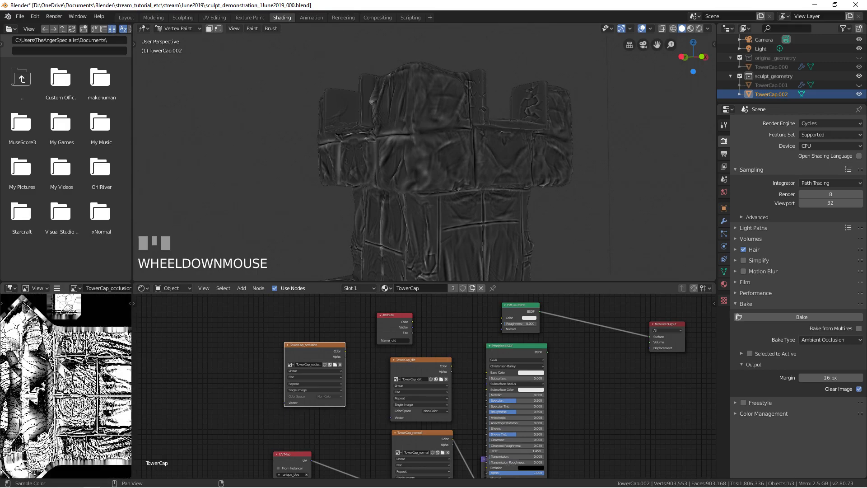
# Save the baked occlusion image as TowerCap_occlusion.png in the June2019 folder.
pyautogui.click(57, 289)
pyautogui.moveTo(72, 308)
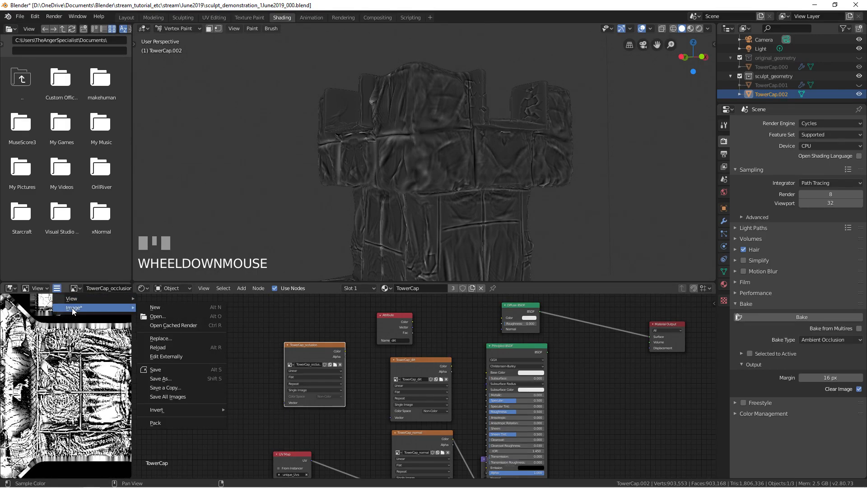
pyautogui.click(162, 378)
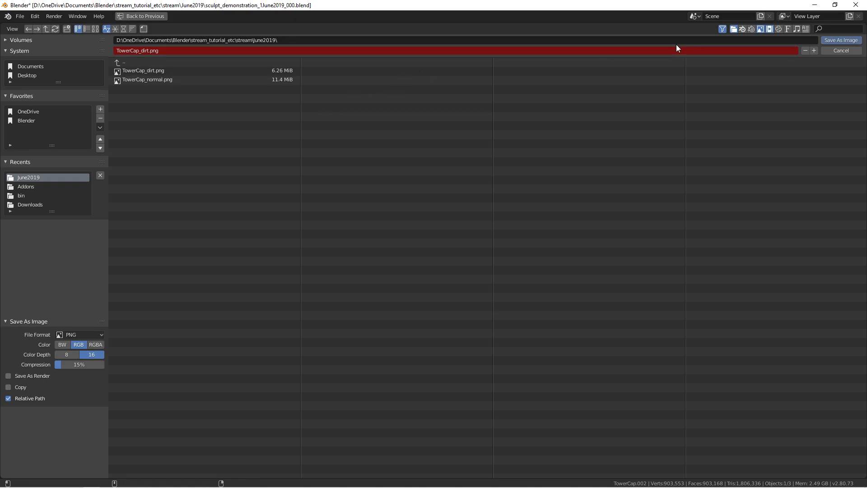
pyautogui.click(652, 52)
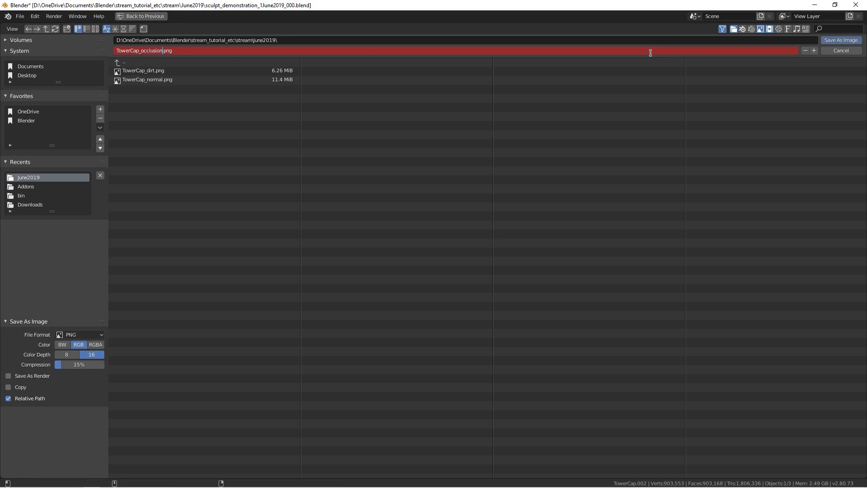
pyautogui.press('Return')
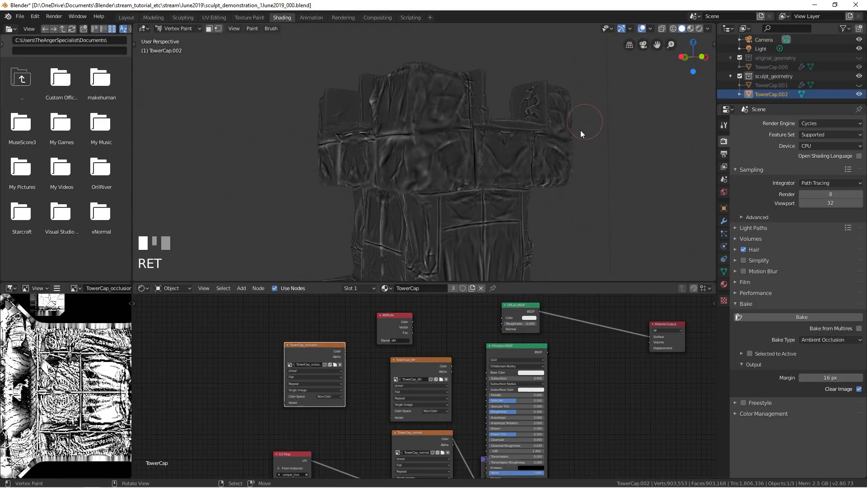
# Select the TowerCap_dirt texture node, then hide the sculpt_geometry collection and show original_geometry instead.
pyautogui.scroll(3, 389, 361)
pyautogui.moveTo(389, 362); pyautogui.dragTo(290, 413, button='middle')
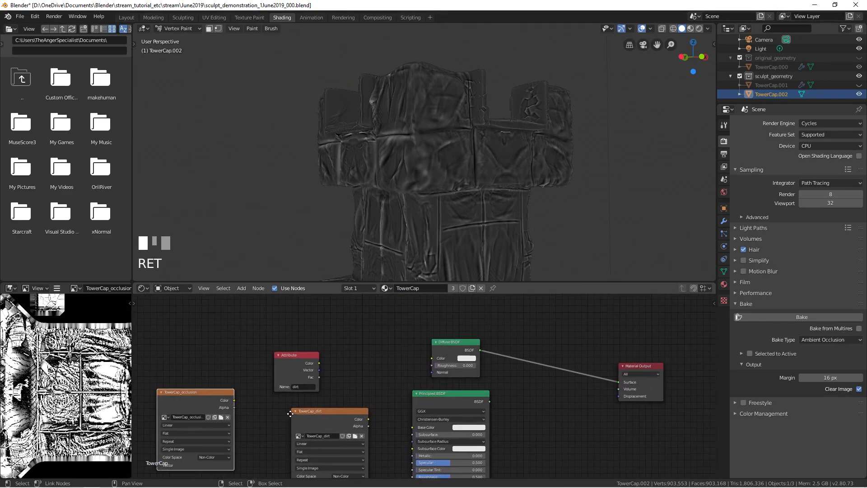
pyautogui.rightClick(327, 411)
pyautogui.moveTo(300, 364); pyautogui.dragTo(261, 338, button='middle')
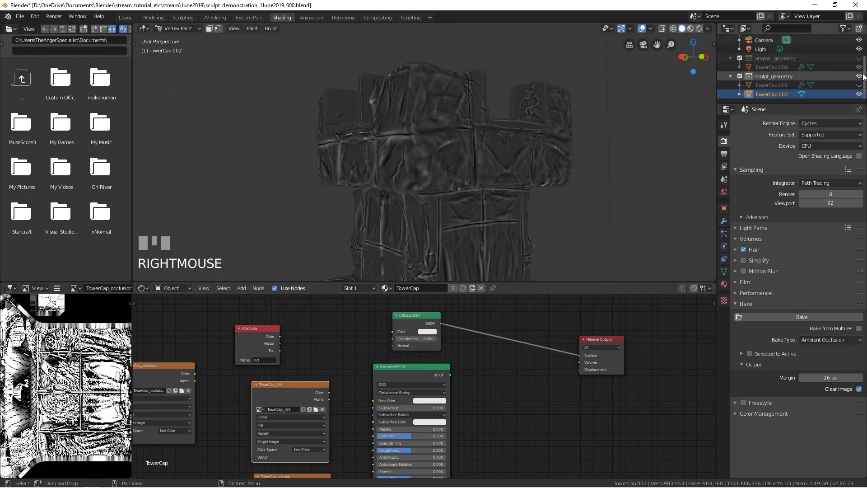
pyautogui.click(784, 77)
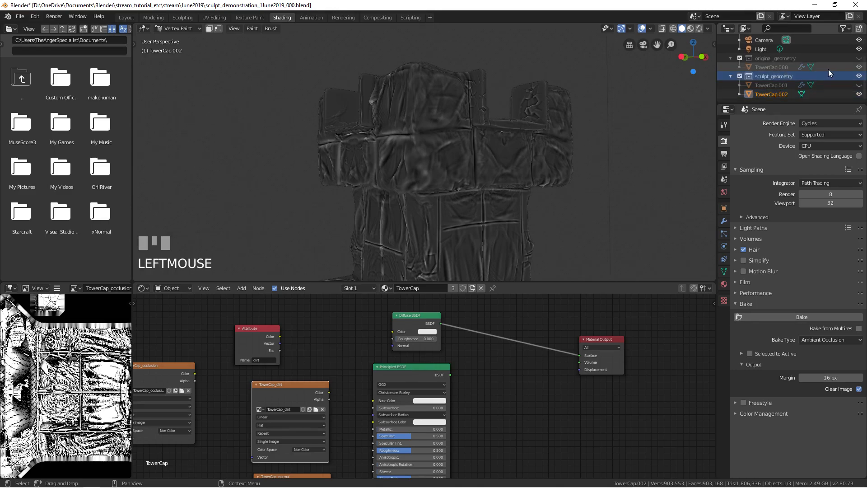
pyautogui.click(858, 76)
pyautogui.click(854, 60)
pyautogui.click(859, 58)
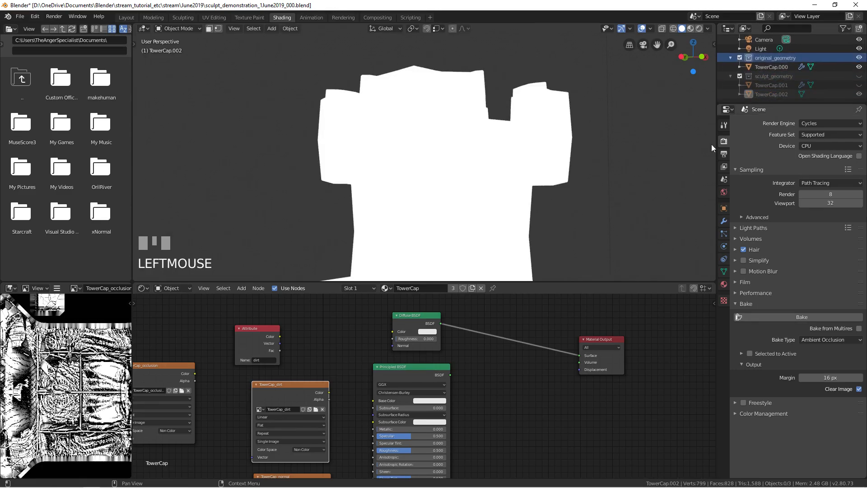
pyautogui.middleClick(454, 184)
pyautogui.keyDown('shift'); pyautogui.moveTo(362, 184); pyautogui.dragTo(403, 121, button='middle'); pyautogui.keyUp('shift')
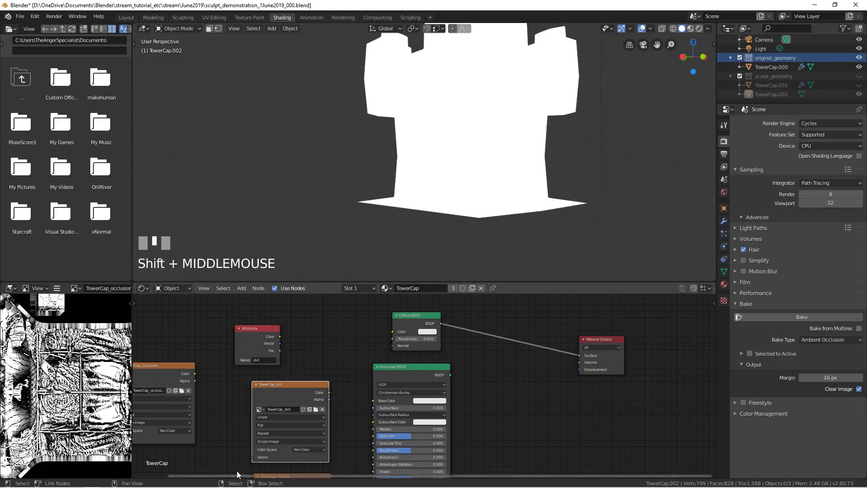
# Link TowerCap_dirt's Color to the Diffuse BSDF's Color, select TowerCap.000 and display it in Rendered shading.
pyautogui.moveTo(329, 392); pyautogui.dragTo(352, 363)
pyautogui.moveTo(392, 332); pyautogui.dragTo(392, 332)
pyautogui.moveTo(375, 135); pyautogui.dragTo(424, 148, button='middle')
pyautogui.rightClick(492, 153)
pyautogui.press('z')
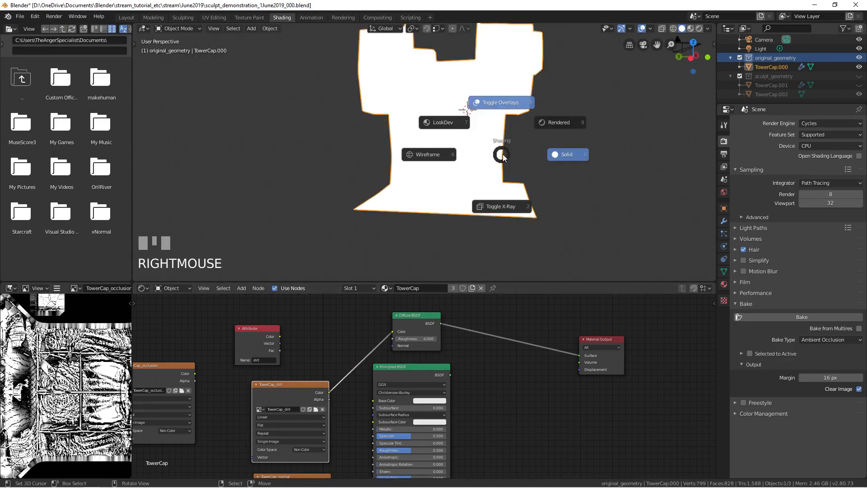
pyautogui.click(513, 144)
pyautogui.moveTo(384, 184)
pyautogui.keyDown('shift'); pyautogui.mouseDown(button='middle')
pyautogui.moveTo(387, 206)
pyautogui.moveTo(480, 210)
pyautogui.mouseUp(button='middle'); pyautogui.keyUp('shift')
# Connect the UV Map node to the TowerCap_occlusion texture's Vector and move the UV Map node farther away from the texture nodes.
pyautogui.moveTo(331, 356); pyautogui.dragTo(417, 326, button='middle')
pyautogui.moveTo(231, 476); pyautogui.dragTo(345, 402, button='middle')
pyautogui.moveTo(351, 406); pyautogui.dragTo(318, 334)
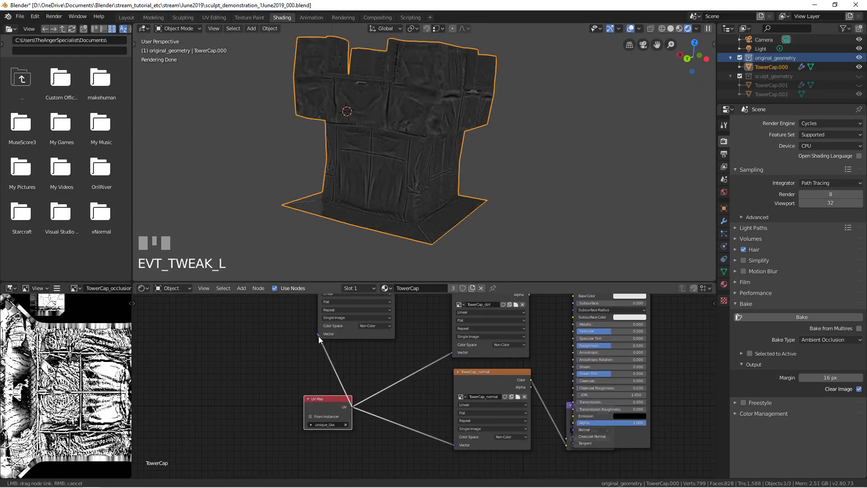
pyautogui.moveTo(324, 399); pyautogui.dragTo(233, 387, button='right')
pyautogui.moveTo(405, 148); pyautogui.dragTo(551, 170, button='middle')
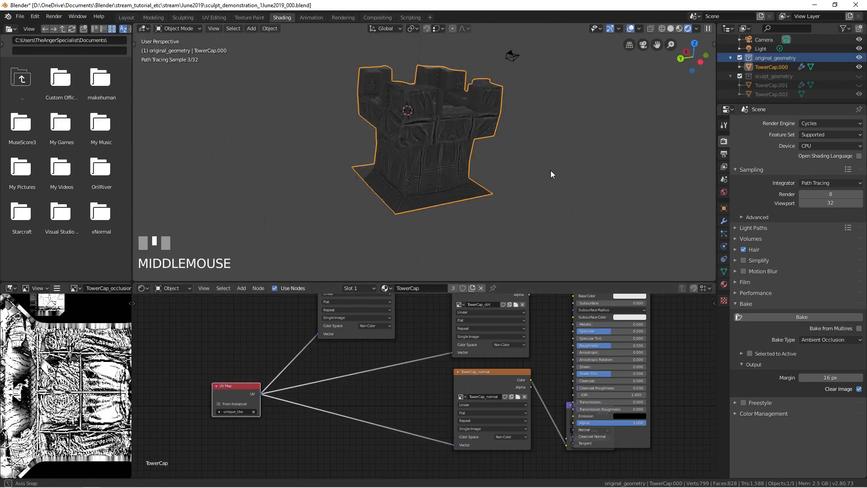
# Link TowerCap_occlusion's Color to the Diffuse BSDF's Color and examine the occlusion map on the tower from several sides.
pyautogui.scroll(3, 452, 158)
pyautogui.moveTo(383, 317); pyautogui.dragTo(360, 364, button='middle')
pyautogui.scroll(-2, 345, 343)
pyautogui.moveTo(346, 337); pyautogui.dragTo(515, 301)
pyautogui.moveTo(250, 179); pyautogui.dragTo(337, 162, button='middle')
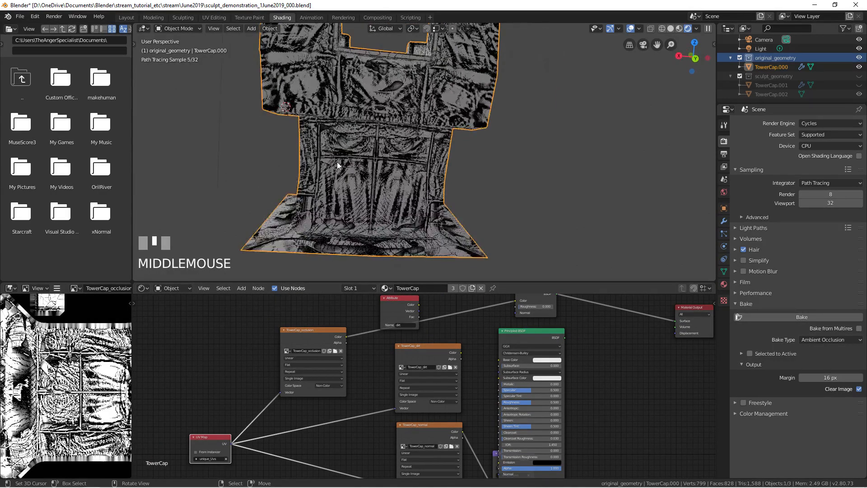
pyautogui.scroll(-1, 304, 203)
pyautogui.moveTo(305, 202)
pyautogui.mouseDown(button='middle')
pyautogui.moveTo(383, 202)
pyautogui.moveTo(386, 182)
pyautogui.mouseUp(button='middle')
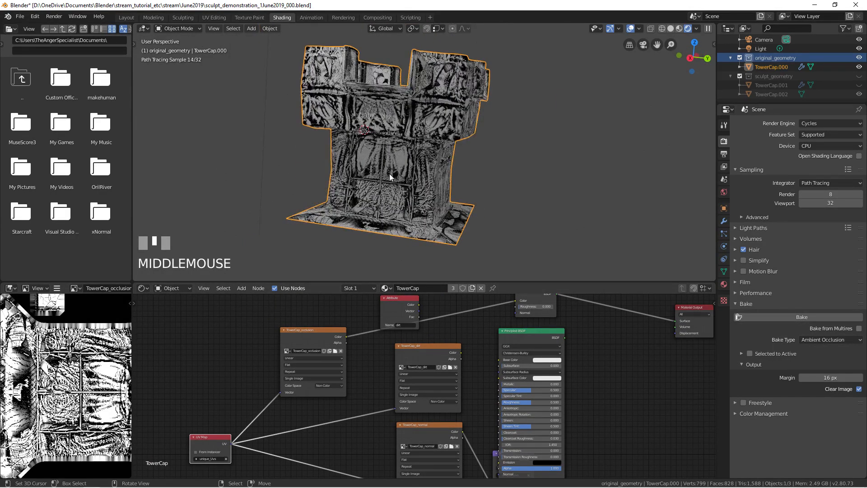
pyautogui.moveTo(424, 158); pyautogui.dragTo(429, 177, button='middle')
# Move the TowerCap_dirt texture node beneath TowerCap_occlusion and link its Color to the Diffuse BSDF's Color again.
pyautogui.moveTo(422, 336); pyautogui.dragTo(376, 356, button='middle')
pyautogui.moveTo(366, 373); pyautogui.dragTo(244, 434)
pyautogui.keyDown('shift'); pyautogui.click(262, 363); pyautogui.keyUp('shift')
pyautogui.press('g')
pyautogui.click(331, 350)
pyautogui.moveTo(289, 361); pyautogui.dragTo(472, 320)
# Delete the Attribute node and line up the TowerCap_normal texture node beneath TowerCap_dirt.
pyautogui.rightClick(365, 323)
pyautogui.press('x')
pyautogui.moveTo(383, 376); pyautogui.dragTo(425, 303, button='middle')
pyautogui.moveTo(419, 373); pyautogui.dragTo(293, 361, button='right')
pyautogui.scroll(-1, 370, 341)
pyautogui.moveTo(381, 333); pyautogui.dragTo(386, 367, button='middle')
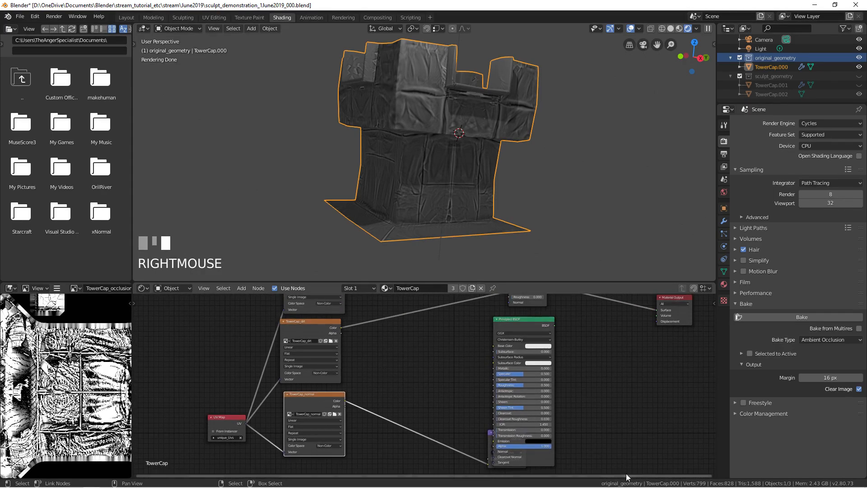
# Try TowerCap_normal's Color on the Diffuse BSDF and cut the link into the Diffuse BSDF's Color.
pyautogui.moveTo(338, 369); pyautogui.dragTo(359, 396, button='middle')
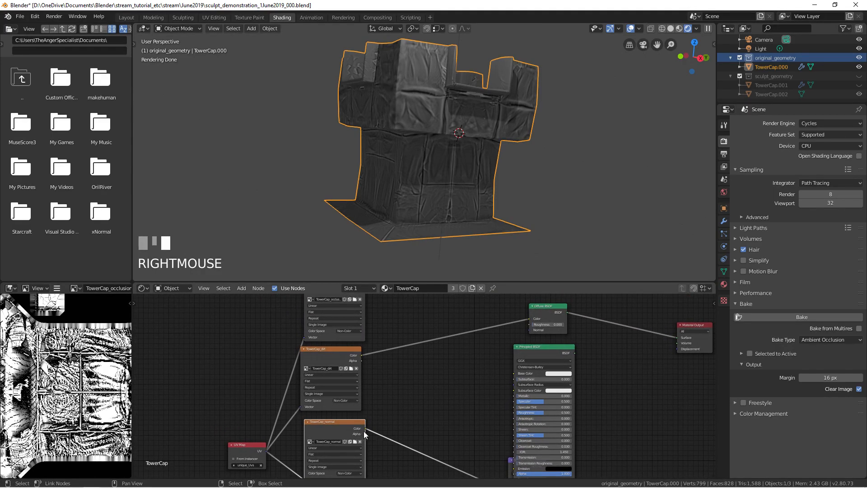
pyautogui.moveTo(366, 427); pyautogui.dragTo(529, 319)
pyautogui.moveTo(464, 341); pyautogui.dragTo(361, 376, button='middle')
pyautogui.keyDown('ctrl'); pyautogui.moveTo(380, 341); pyautogui.dragTo(387, 371, button='right'); pyautogui.keyUp('ctrl')
pyautogui.moveTo(373, 361); pyautogui.dragTo(380, 404, button='middle')
pyautogui.moveTo(336, 354)
pyautogui.mouseDown(button='middle')
pyautogui.moveTo(339, 382)
pyautogui.moveTo(359, 368)
pyautogui.moveTo(346, 341)
pyautogui.mouseUp(button='middle')
# Link TowerCap_dirt's Color to the Principled BSDF's Roughness, with Specular at 1.000 and the Base Color set to black.
pyautogui.scroll(-1, 348, 397)
pyautogui.moveTo(342, 346); pyautogui.dragTo(537, 394)
pyautogui.moveTo(398, 172); pyautogui.dragTo(383, 170, button='middle')
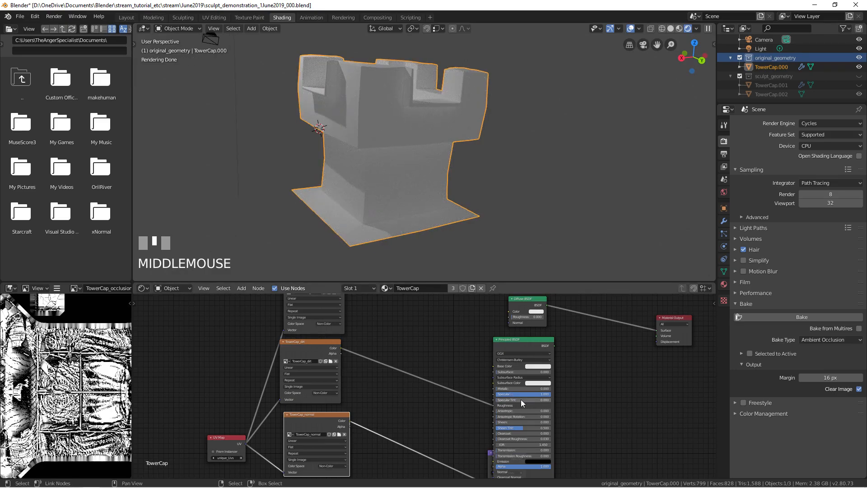
pyautogui.click(538, 367)
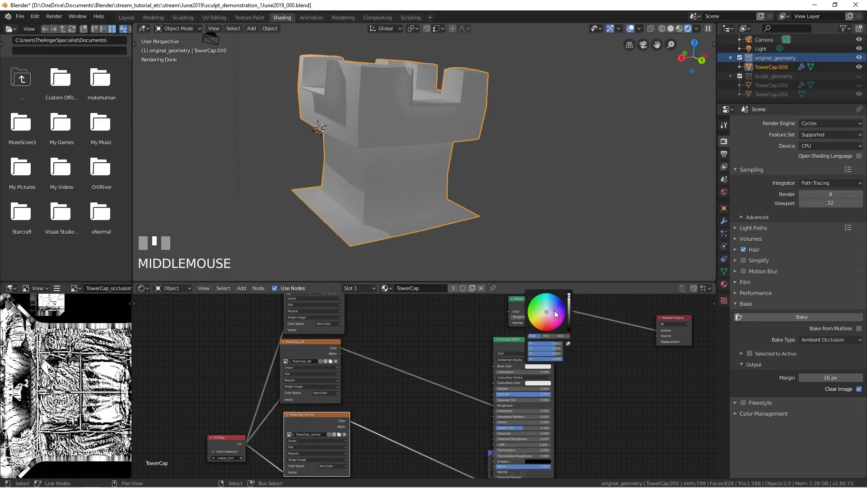
pyautogui.click(567, 317)
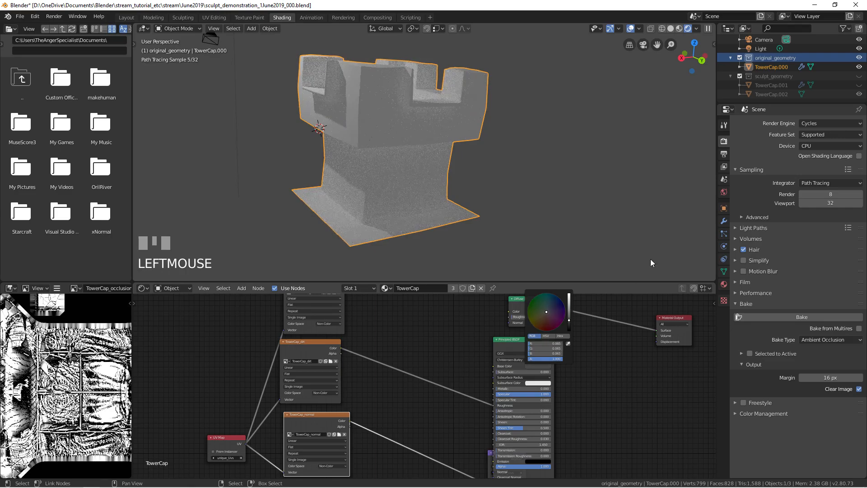
# Set the world's background color to black and check the tower's lighting up close.
pyautogui.click(723, 192)
pyautogui.click(827, 177)
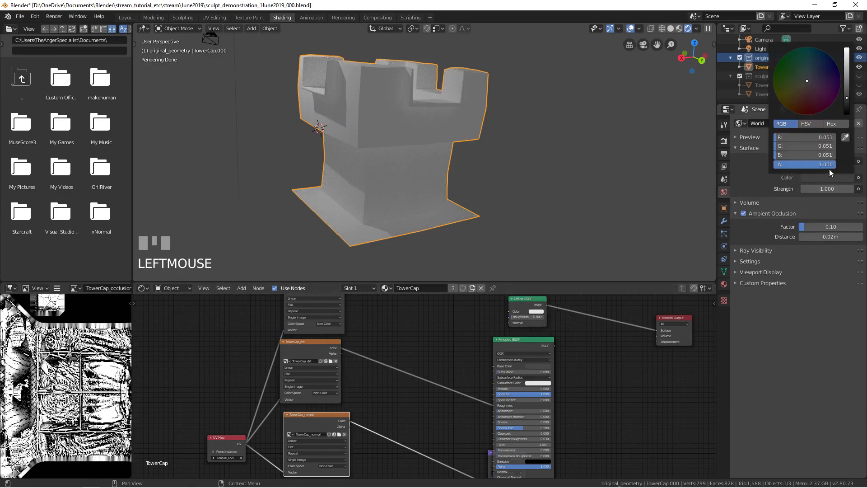
pyautogui.click(848, 113)
pyautogui.keyDown('shift'); pyautogui.moveTo(363, 161); pyautogui.dragTo(556, 173, button='middle'); pyautogui.keyUp('shift')
pyautogui.scroll(4, 582, 162)
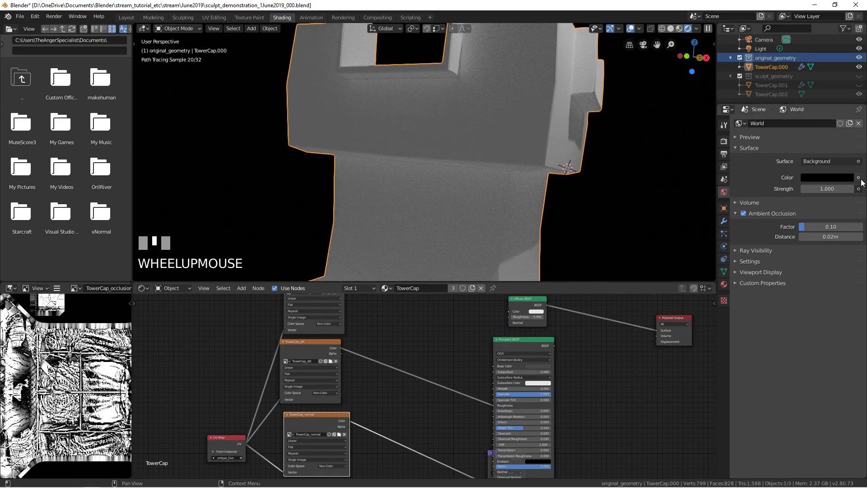
# Use a Sky Texture as the world background's color and view the tower under it.
pyautogui.click(836, 165)
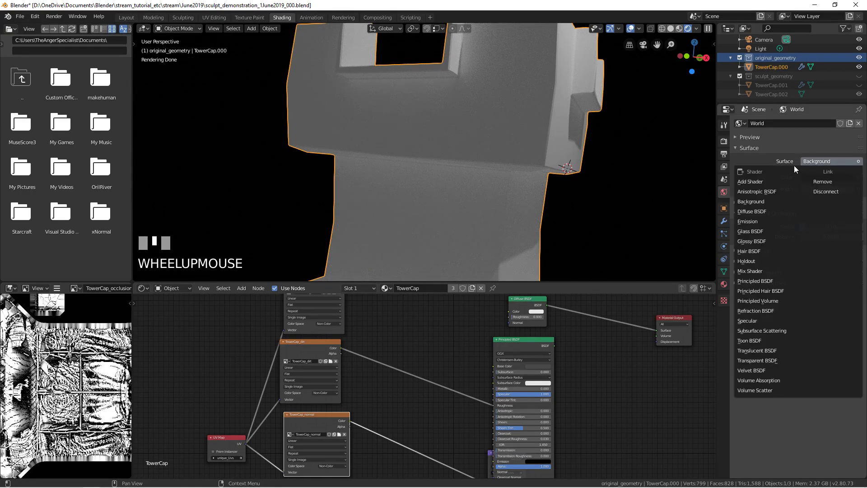
pyautogui.click(859, 178)
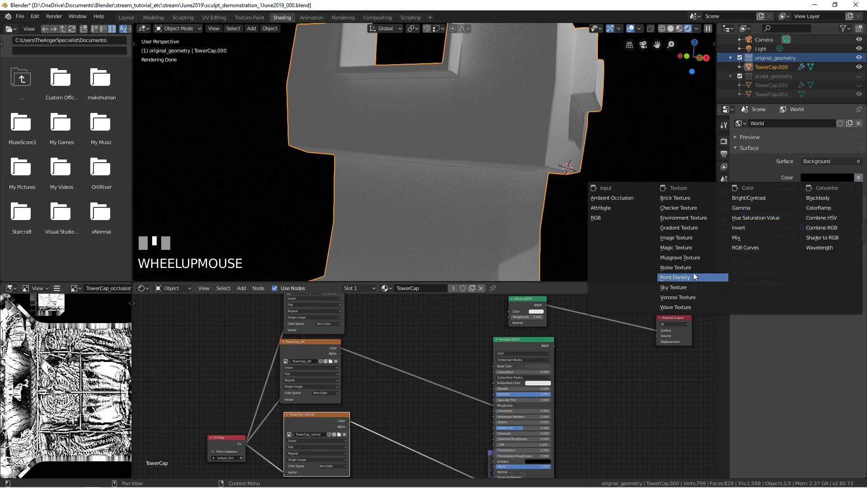
pyautogui.click(677, 277)
pyautogui.scroll(-4, 357, 173)
pyautogui.moveTo(357, 174); pyautogui.dragTo(535, 189, button='middle')
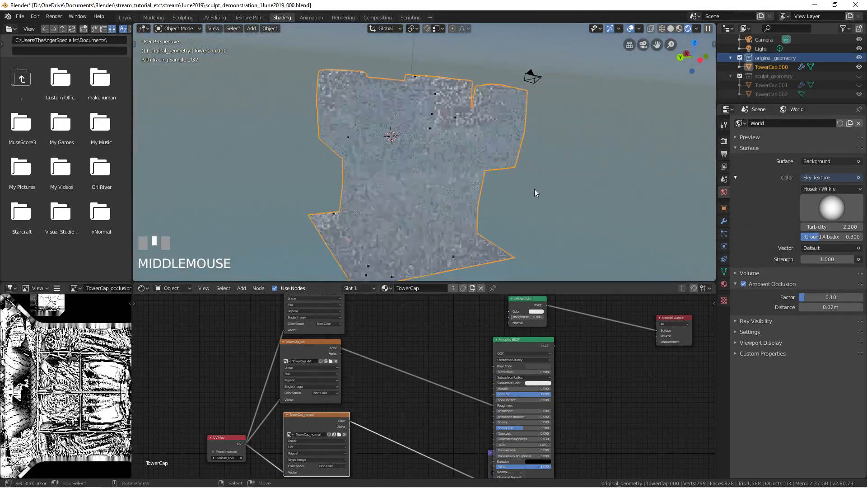
# Switch the viewport from Rendered to LookDev shading and look at the tower from other sides.
pyautogui.moveTo(397, 169); pyautogui.dragTo(485, 179, button='middle')
pyautogui.press('z')
pyautogui.press('z')
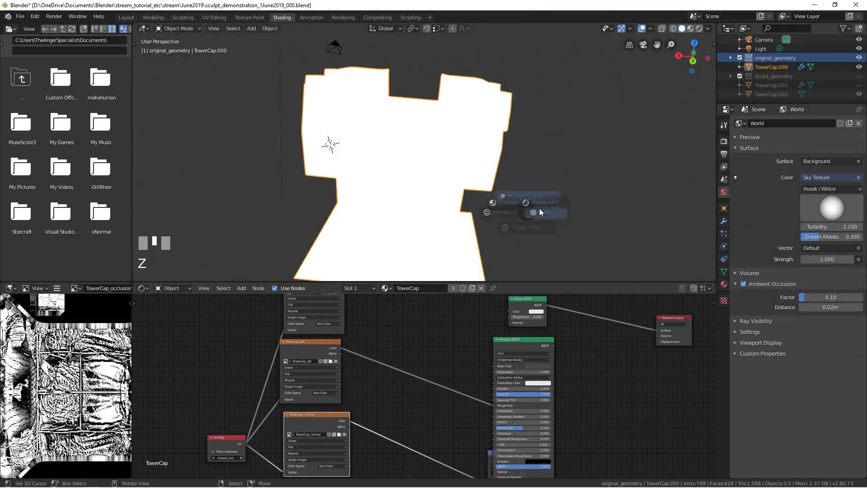
pyautogui.click(355, 179)
pyautogui.moveTo(353, 177)
pyautogui.mouseDown(button='middle')
pyautogui.moveTo(349, 170)
pyautogui.moveTo(432, 158)
pyautogui.moveTo(479, 173)
pyautogui.moveTo(620, 72)
pyautogui.mouseUp(button='middle')
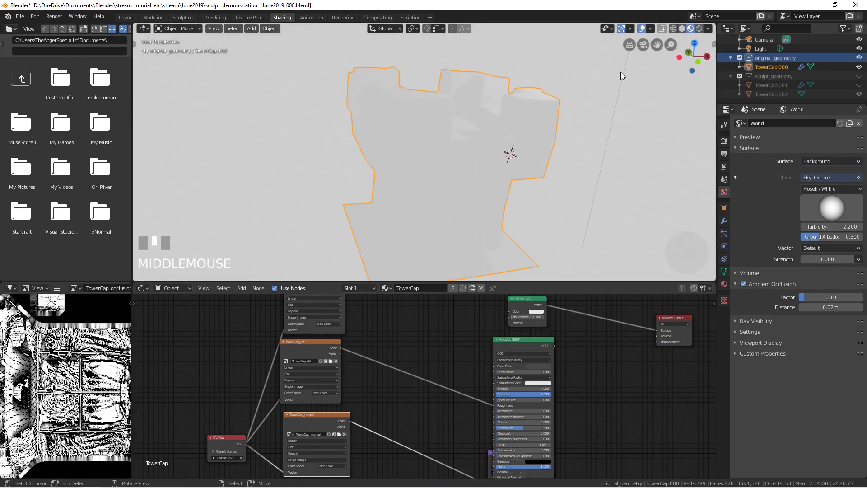
# Switch the viewport back to Rendered shading and view the tower up close and from several angles.
pyautogui.click(700, 28)
pyautogui.moveTo(671, 39)
pyautogui.mouseDown(button='middle')
pyautogui.moveTo(470, 185)
pyautogui.moveTo(392, 160)
pyautogui.moveTo(418, 159)
pyautogui.moveTo(382, 271)
pyautogui.mouseUp(button='middle')
pyautogui.scroll(6, 410, 149)
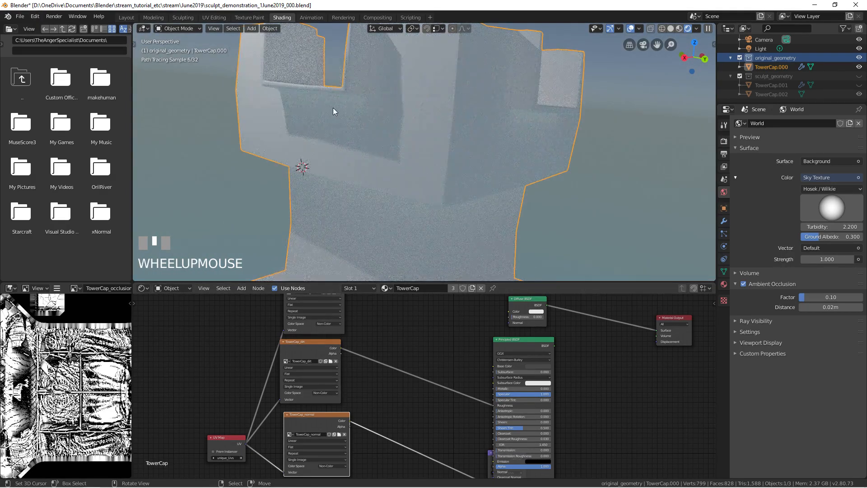
pyautogui.keyDown('shift'); pyautogui.moveTo(343, 96); pyautogui.dragTo(439, 128, button='middle'); pyautogui.keyUp('shift')
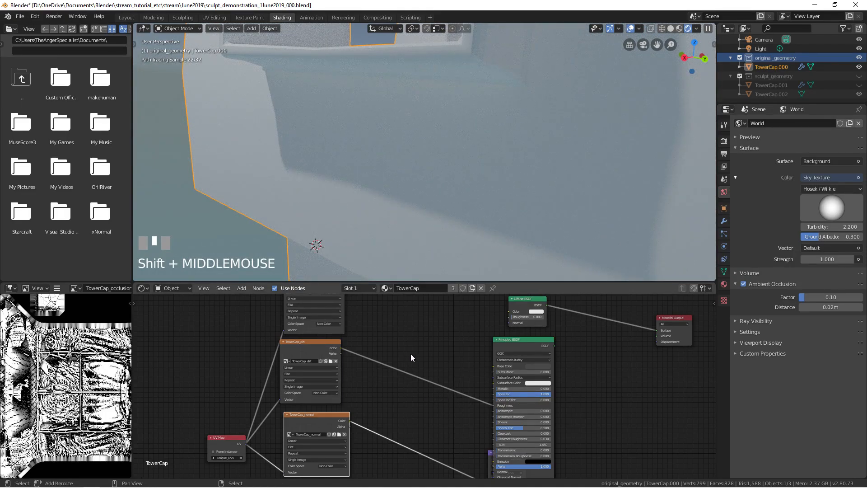
pyautogui.hotkey('shift', 'a')
pyautogui.scroll(-2, 310, 118)
pyautogui.scroll(-4, 310, 118)
pyautogui.moveTo(309, 118); pyautogui.dragTo(410, 177, button='middle')
pyautogui.keyDown('shift'); pyautogui.moveTo(341, 139); pyautogui.dragTo(579, 165, button='middle'); pyautogui.keyUp('shift')
pyautogui.scroll(-2, 288, 161)
pyautogui.moveTo(288, 160); pyautogui.dragTo(373, 131, button='middle')
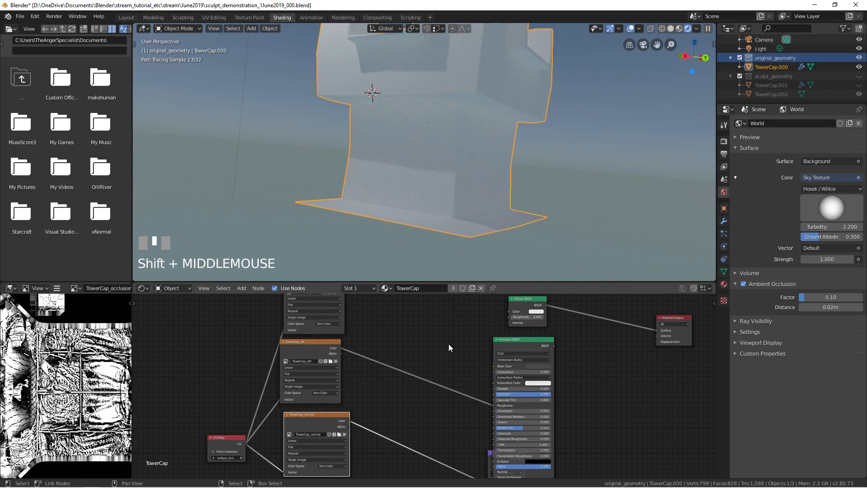
# Try feeding TowerCap_dirt's Color into the Diffuse BSDF's Color, and return the link to the Principled BSDF's Roughness.
pyautogui.moveTo(448, 343); pyautogui.dragTo(487, 348, button='middle')
pyautogui.moveTo(489, 425); pyautogui.dragTo(506, 331)
pyautogui.moveTo(266, 126); pyautogui.dragTo(453, 246, button='middle')
pyautogui.moveTo(506, 332); pyautogui.dragTo(488, 424)
# Link the Principled BSDF to the Material Output's Surface and delete the Diffuse BSDF node.
pyautogui.moveTo(550, 365); pyautogui.dragTo(655, 350)
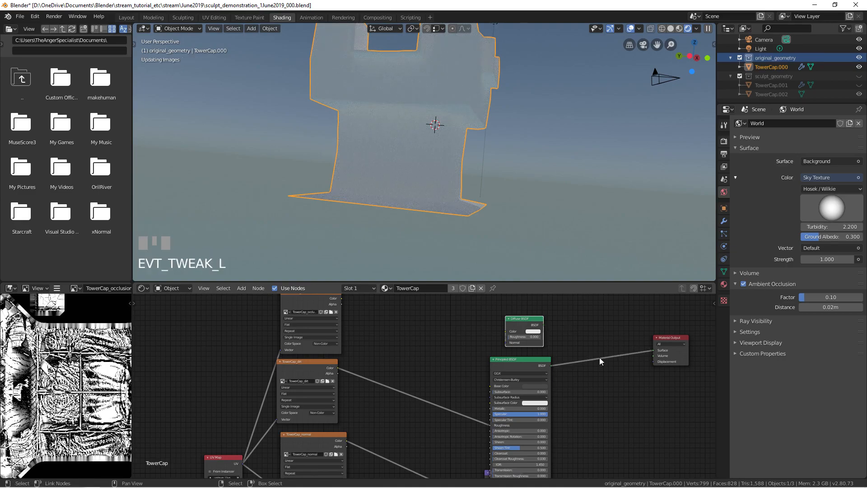
pyautogui.moveTo(384, 104); pyautogui.dragTo(501, 140, button='middle')
pyautogui.scroll(8, 410, 124)
pyautogui.moveTo(410, 125); pyautogui.dragTo(421, 182, button='middle')
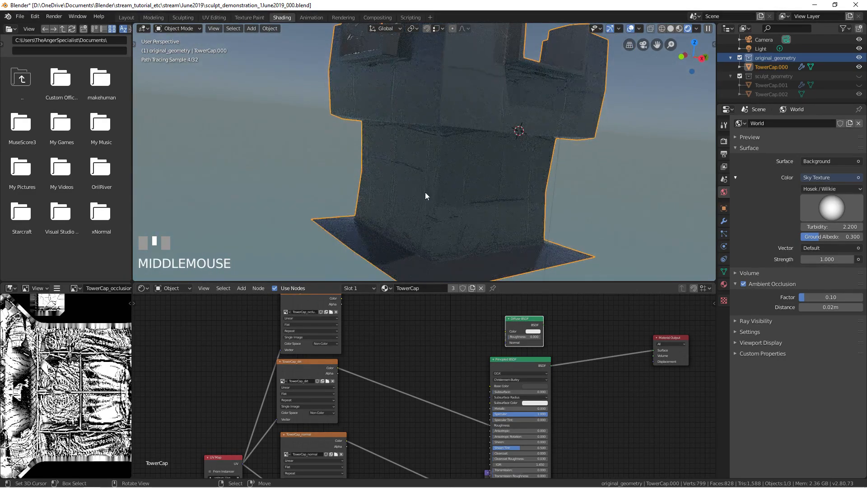
pyautogui.rightClick(526, 324)
pyautogui.scroll(-3, 515, 349)
pyautogui.moveTo(514, 353); pyautogui.dragTo(492, 356, button='middle')
pyautogui.press('x')
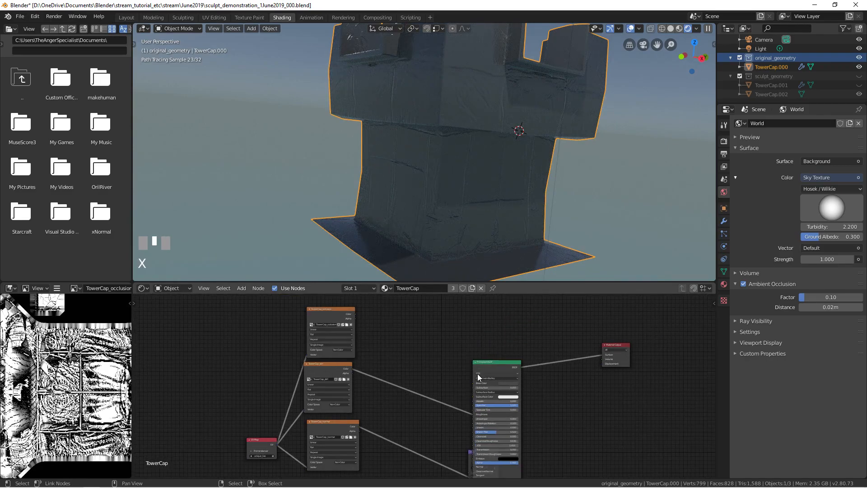
# Rearrange the Principled BSDF, Normal Map and Material Output nodes into a compact layout beside the texture nodes.
pyautogui.rightClick(475, 362)
pyautogui.press('g')
pyautogui.click(469, 310)
pyautogui.moveTo(467, 447); pyautogui.dragTo(379, 419, button='right')
pyautogui.moveTo(626, 346); pyautogui.dragTo(573, 328, button='right')
# Disconnect the Normal Map from the Principled BSDF's Normal and test the tower's reflections with a temporary trackball rotation.
pyautogui.moveTo(391, 176); pyautogui.dragTo(373, 141, button='middle')
pyautogui.scroll(4, 459, 166)
pyautogui.scroll(-1, 374, 140)
pyautogui.scroll(-2, 374, 140)
pyautogui.moveTo(409, 216); pyautogui.dragTo(370, 157, button='middle')
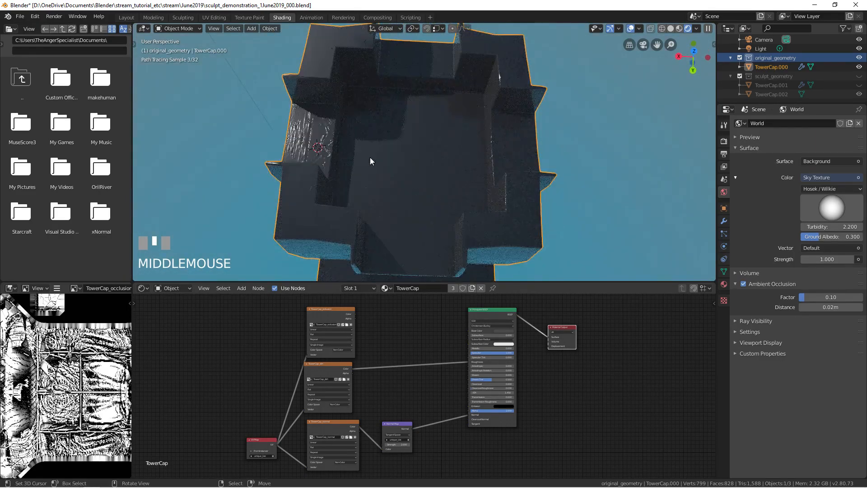
pyautogui.scroll(1, 453, 356)
pyautogui.scroll(2, 479, 438)
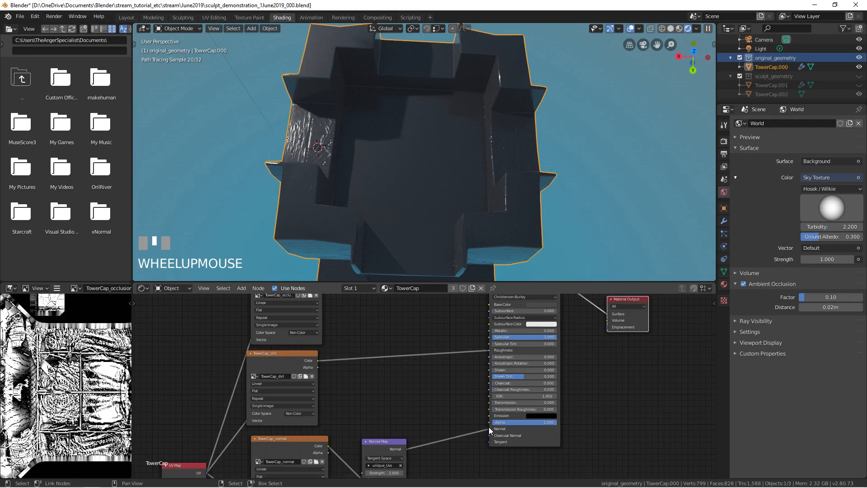
pyautogui.moveTo(489, 429); pyautogui.dragTo(437, 430)
pyautogui.moveTo(330, 195); pyautogui.dragTo(348, 171, button='middle')
pyautogui.press('r')
pyautogui.press('r')
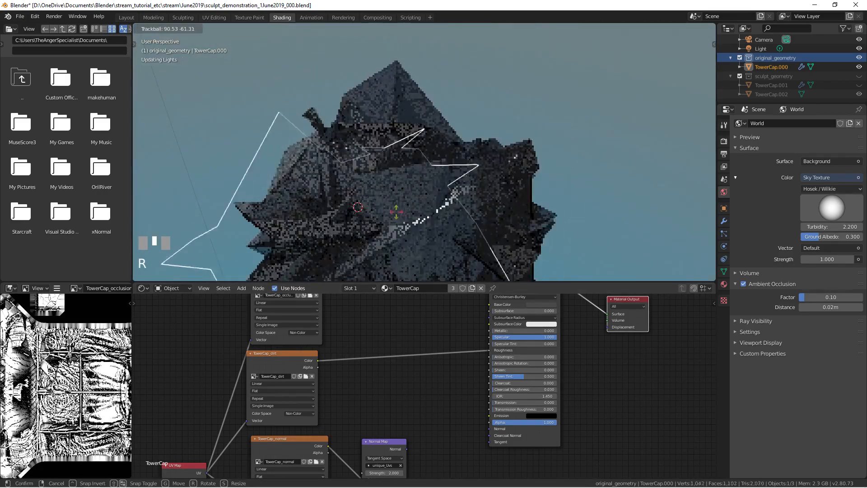
pyautogui.rightClick(719, 240)
# Turn off viewport display of TowerCap.000's Subdivision, Shrinkwrap and Bevel modifiers, and check the reflections with a temporary trackball rotation.
pyautogui.click(723, 221)
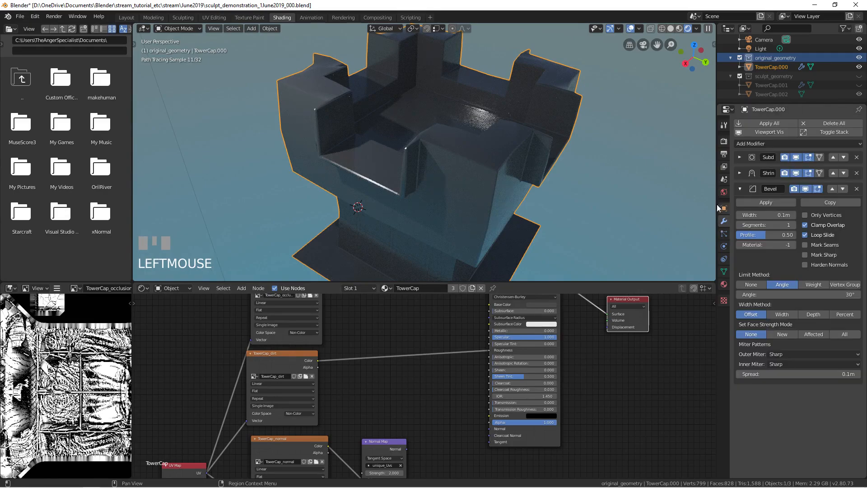
pyautogui.click(795, 157)
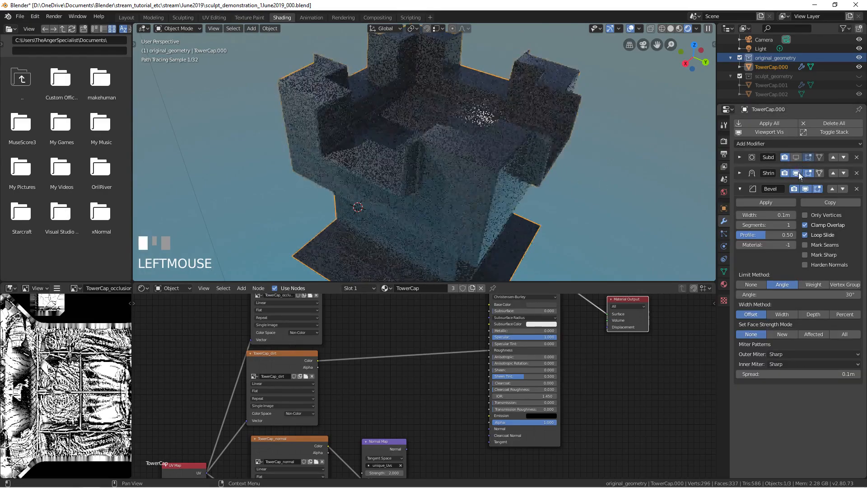
pyautogui.click(795, 173)
pyautogui.click(805, 189)
pyautogui.press('r')
pyautogui.press('r')
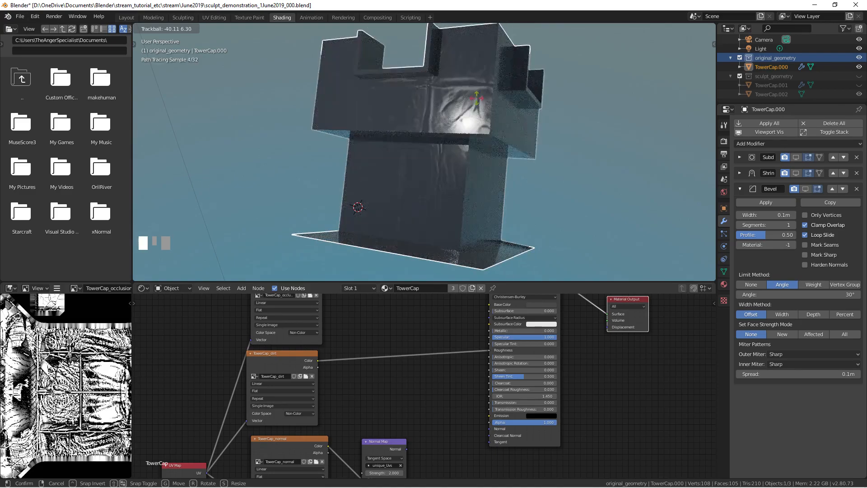
pyautogui.rightClick(382, 247)
# Add a Math node between the TowerCap_dirt texture and the Principled BSDF.
pyautogui.moveTo(392, 315); pyautogui.dragTo(411, 339, button='middle')
pyautogui.hotkey('shift', 'a')
pyautogui.moveTo(389, 357)
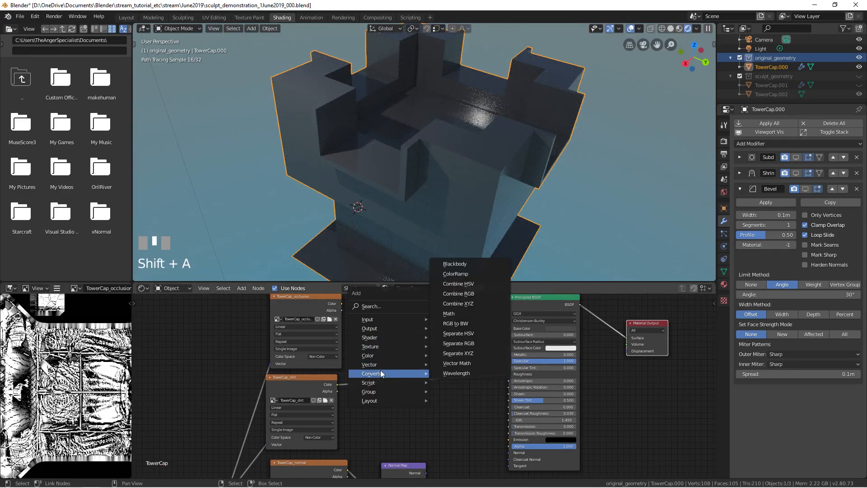
pyautogui.click(452, 313)
pyautogui.click(393, 381)
# Multiply the Colors of TowerCap_occlusion and TowerCap_dirt in the Math node, feed the Value into Roughness, and test the reflections.
pyautogui.moveTo(347, 309); pyautogui.dragTo(397, 364)
pyautogui.moveTo(338, 385); pyautogui.dragTo(397, 367)
pyautogui.click(411, 350)
pyautogui.click(414, 370)
pyautogui.moveTo(435, 341); pyautogui.dragTo(508, 372)
pyautogui.moveTo(488, 190); pyautogui.dragTo(505, 134, button='middle')
pyautogui.press('r')
pyautogui.press('r')
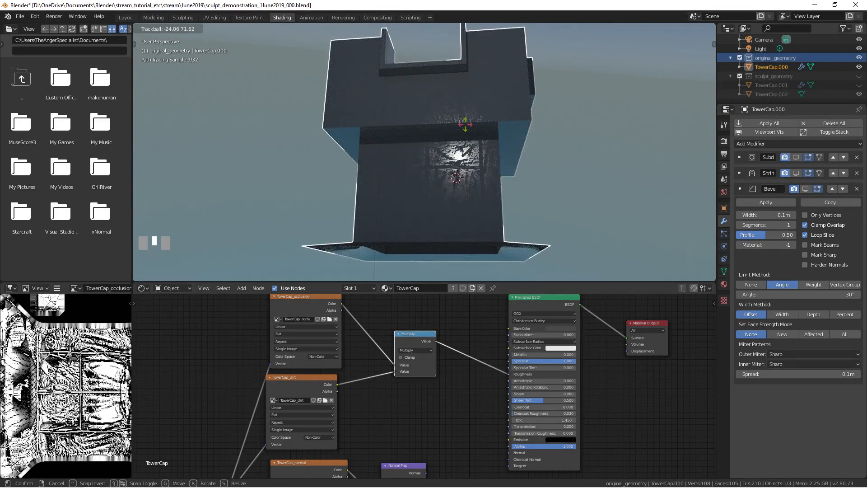
pyautogui.rightClick(469, 121)
# Try the Divide operation on the Math node, check the tower's reflections, and return the node to Multiply.
pyautogui.click(410, 350)
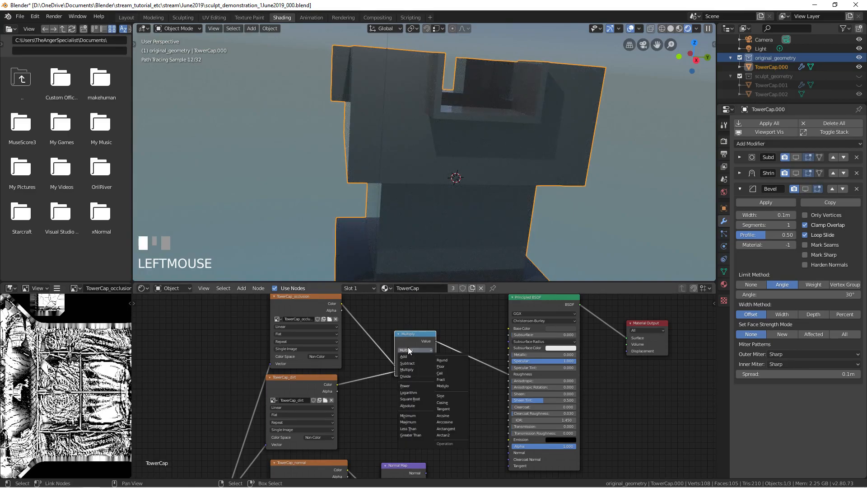
pyautogui.click(412, 377)
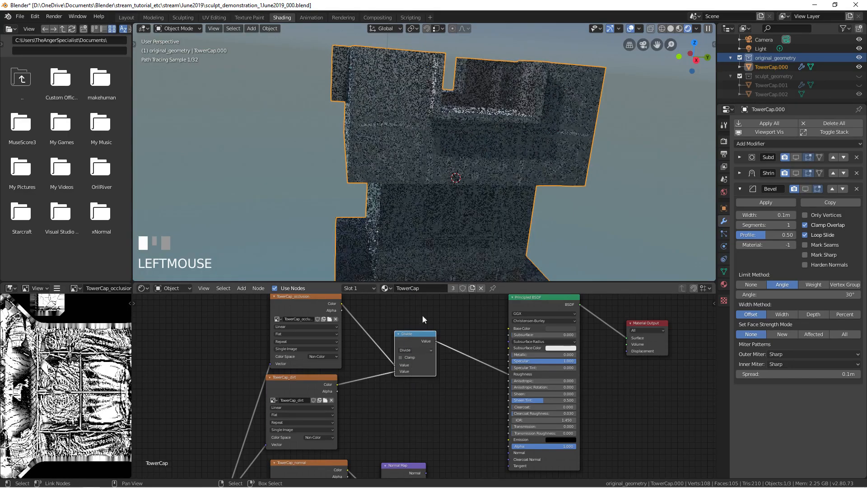
pyautogui.press('r')
pyautogui.press('r')
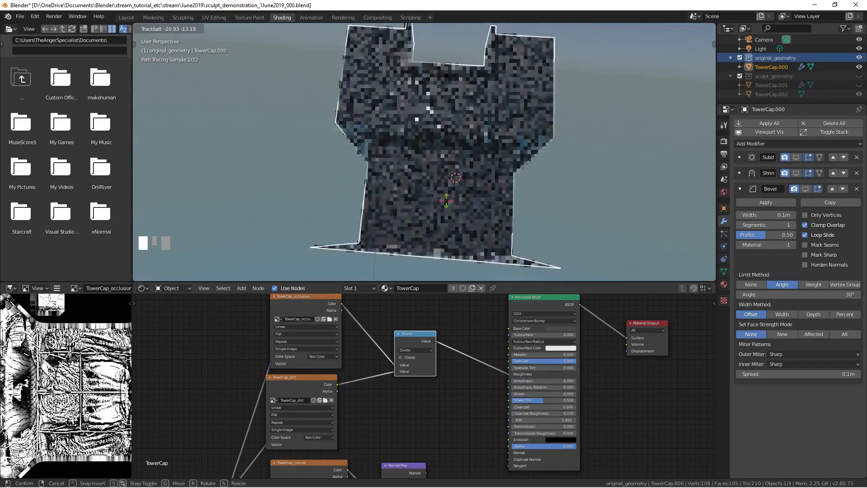
pyautogui.rightClick(447, 206)
pyautogui.click(415, 351)
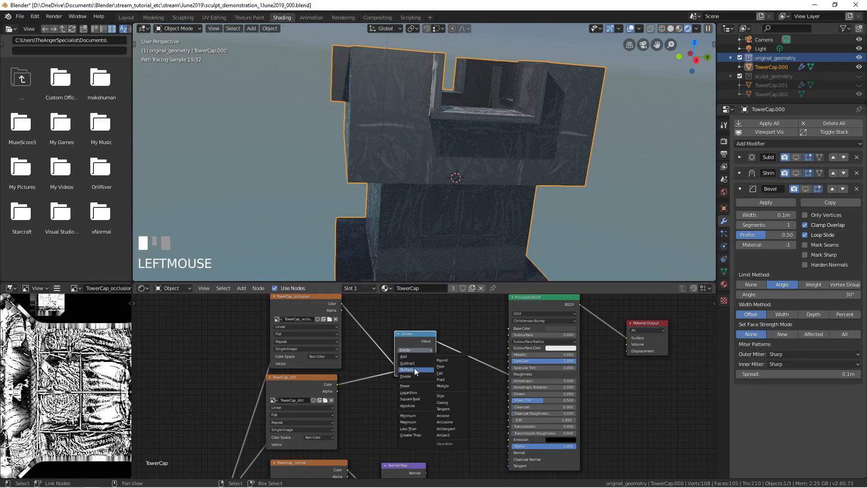
pyautogui.click(414, 370)
pyautogui.moveTo(405, 253); pyautogui.dragTo(472, 224, button='middle')
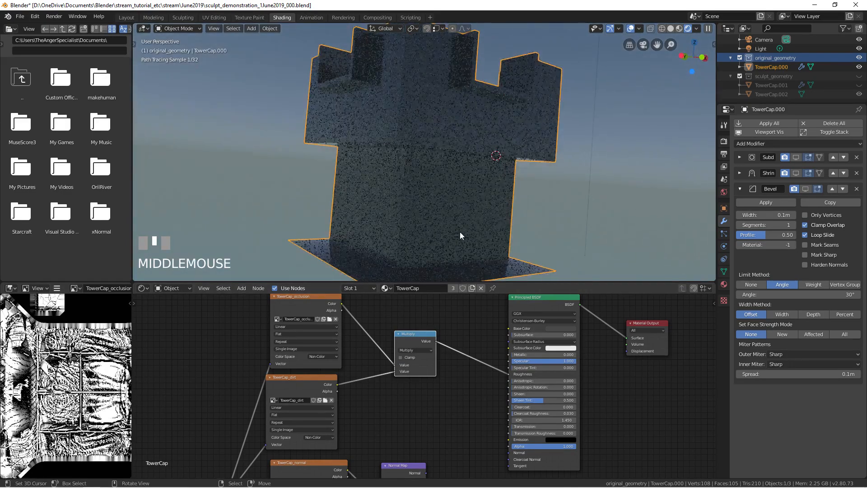
# Move TowerCap_occlusion, TowerCap_dirt and Multiply away from the Principled BSDF, and try duplicating the three nodes.
pyautogui.moveTo(323, 308); pyautogui.dragTo(367, 332, button='middle')
pyautogui.rightClick(361, 326)
pyautogui.keyDown('shift'); pyautogui.rightClick(343, 401); pyautogui.keyUp('shift')
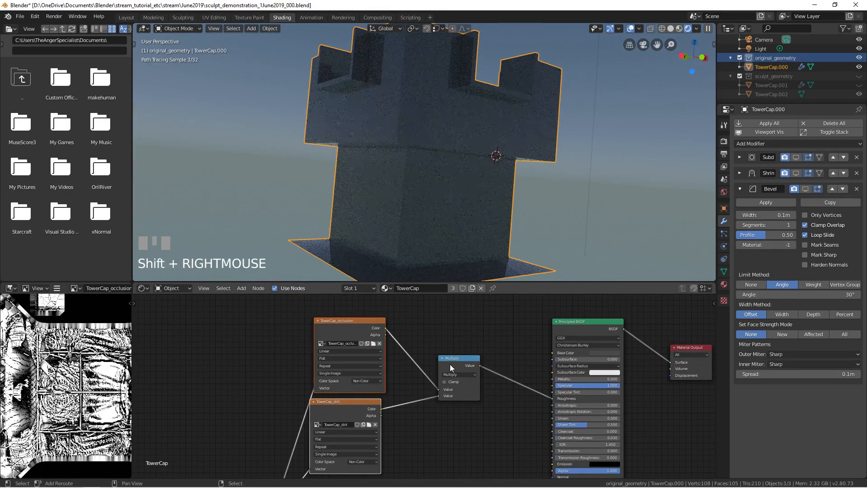
pyautogui.keyDown('shift'); pyautogui.rightClick(450, 364); pyautogui.keyUp('shift')
pyautogui.press('g')
pyautogui.rightClick(342, 337)
pyautogui.hotkey('shift', 'd')
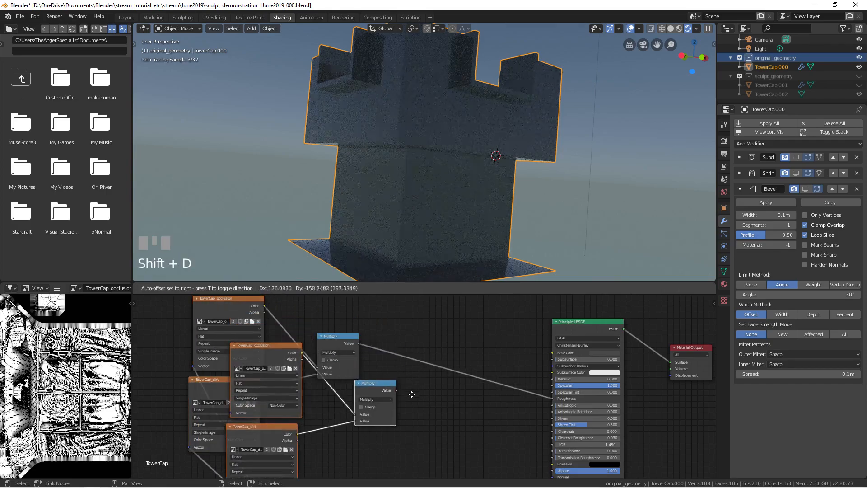
pyautogui.rightClick(424, 397)
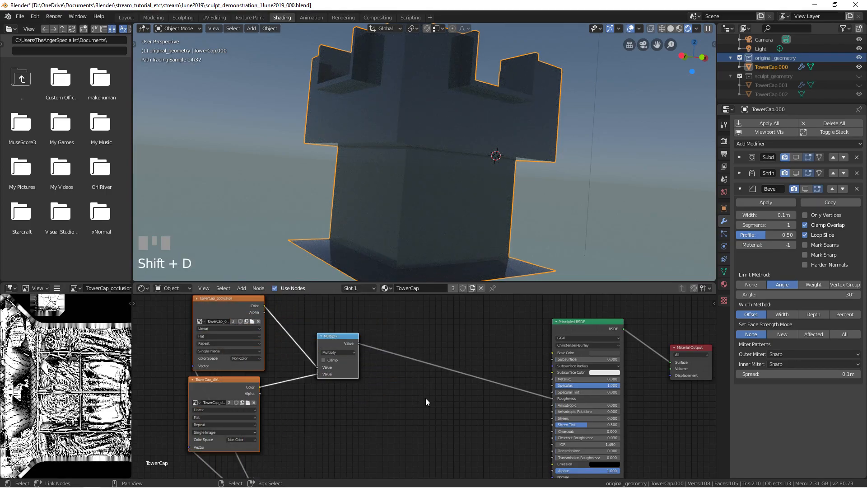
# Duplicate the Multiply node, change the copy's operation to Subtract and set its first Value to 1.
pyautogui.rightClick(332, 340)
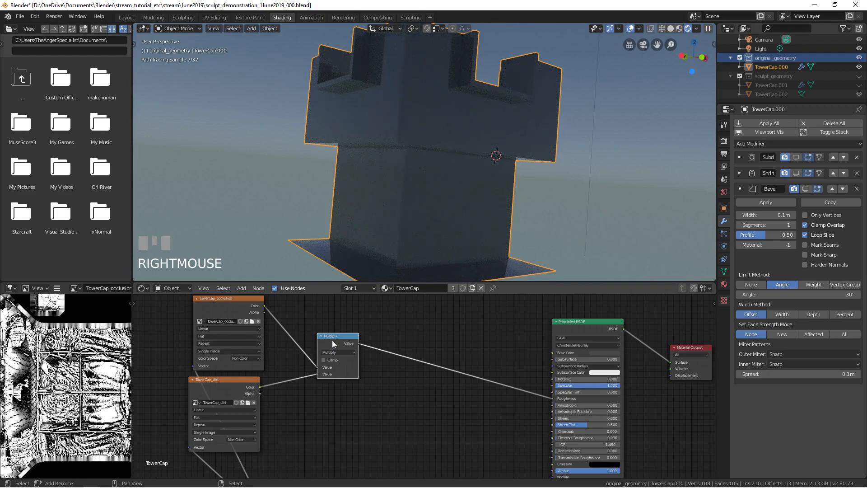
pyautogui.hotkey('shift', 'd')
pyautogui.click(404, 405)
pyautogui.click(402, 408)
pyautogui.click(401, 394)
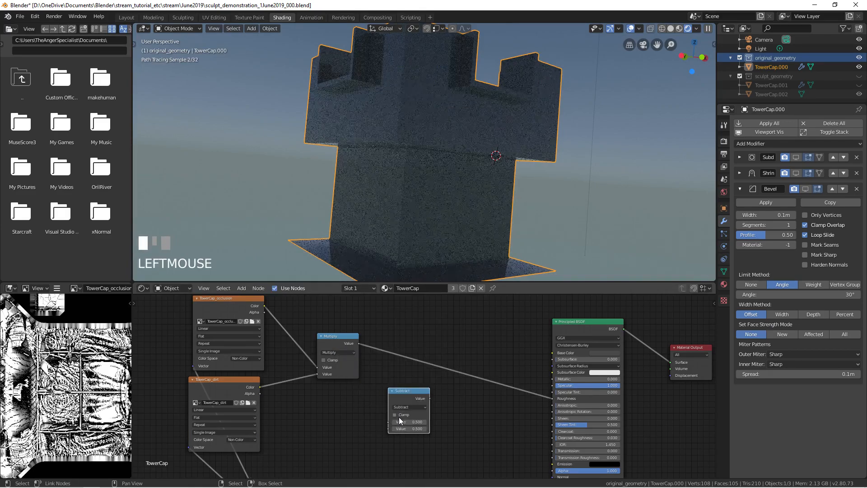
pyautogui.click(402, 422)
pyautogui.write('1')
# Link Multiply's Value to Subtract's second Value, insert Subtract before the Principled BSDF's Roughness, and test the reflections.
pyautogui.click(363, 344)
pyautogui.moveTo(362, 343); pyautogui.dragTo(387, 428)
pyautogui.moveTo(430, 398); pyautogui.dragTo(487, 377)
pyautogui.moveTo(311, 145); pyautogui.dragTo(398, 209, button='middle')
pyautogui.scroll(-4, 448, 154)
pyautogui.press('r')
pyautogui.press('r')
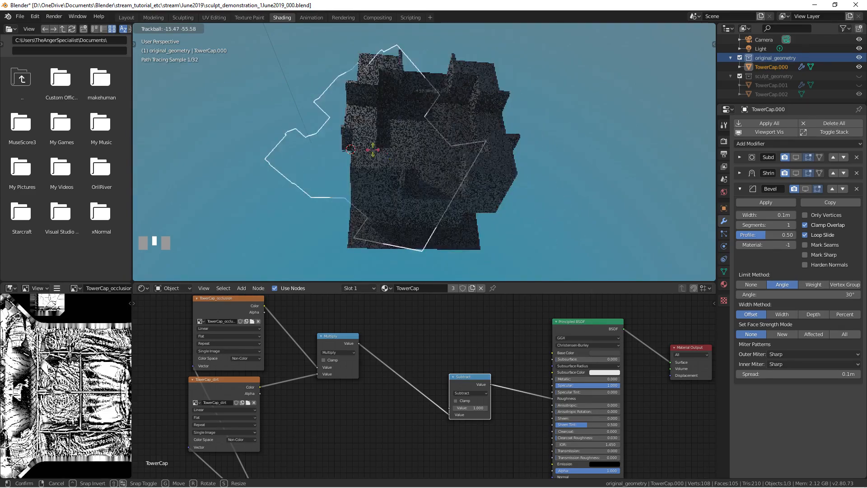
pyautogui.rightClick(401, 141)
# Move the Subtract node's link from the Principled BSDF's Roughness to Specular and check the tower's reflections.
pyautogui.scroll(1, 543, 372)
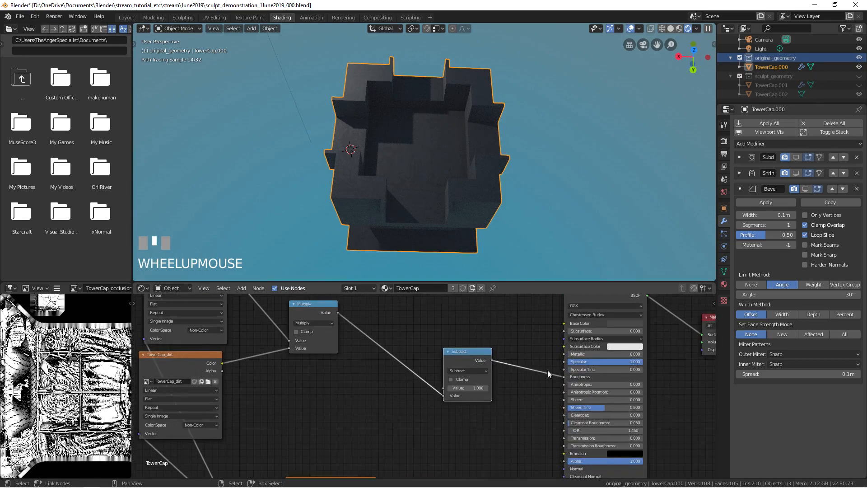
pyautogui.moveTo(565, 376); pyautogui.dragTo(564, 361)
pyautogui.moveTo(343, 208); pyautogui.dragTo(449, 141, button='middle')
pyautogui.scroll(2, 450, 143)
pyautogui.press('r')
pyautogui.press('r')
pyautogui.rightClick(449, 165)
# Remove the Subtract node while keeping Multiply connected to Specular, and check the tower with a temporary trackball rotation.
pyautogui.click(463, 354)
pyautogui.hotkey('ctrl', 'x')
pyautogui.moveTo(421, 220); pyautogui.dragTo(438, 149, button='middle')
pyautogui.press('r')
pyautogui.press('r')
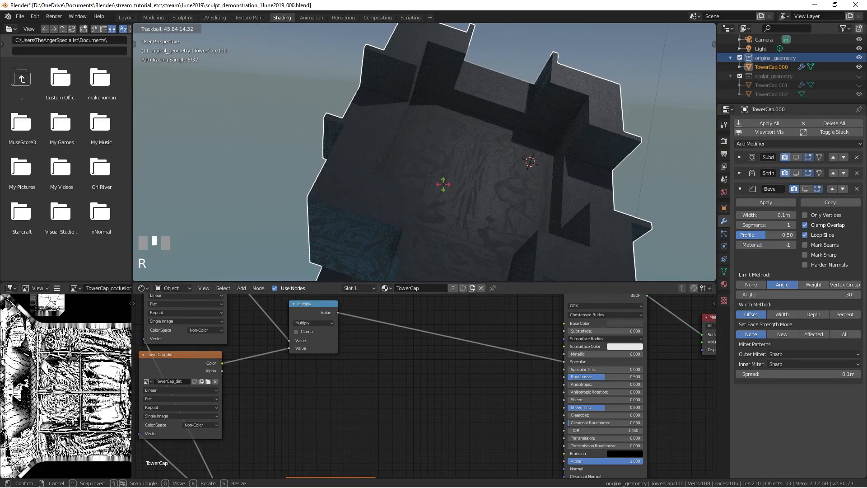
pyautogui.rightClick(344, 171)
# Remove the Multiply node while keeping its connection through to Specular.
pyautogui.scroll(-2, 289, 352)
pyautogui.moveTo(288, 350); pyautogui.dragTo(369, 327, button='middle')
pyautogui.rightClick(368, 326)
pyautogui.hotkey('ctrl', 'x')
# Link TowerCap_dirt's Color to the Principled BSDF's Specular and test the tower's reflections with a temporary trackball rotation.
pyautogui.moveTo(300, 373); pyautogui.dragTo(573, 370)
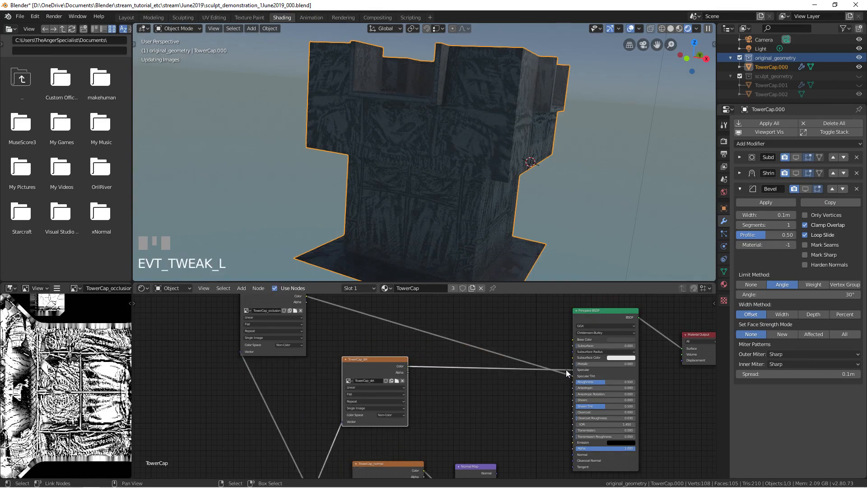
pyautogui.moveTo(269, 204); pyautogui.dragTo(407, 126, button='middle')
pyautogui.press('r')
pyautogui.press('r')
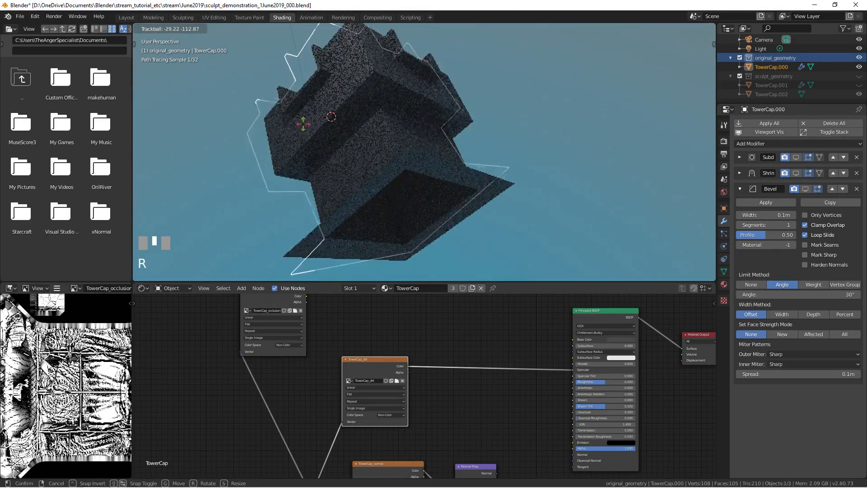
pyautogui.rightClick(508, 329)
# Move the TowerCap_occlusion node and the other nodes feeding the shader closer to the Principled BSDF.
pyautogui.moveTo(224, 330); pyautogui.dragTo(229, 373, button='middle')
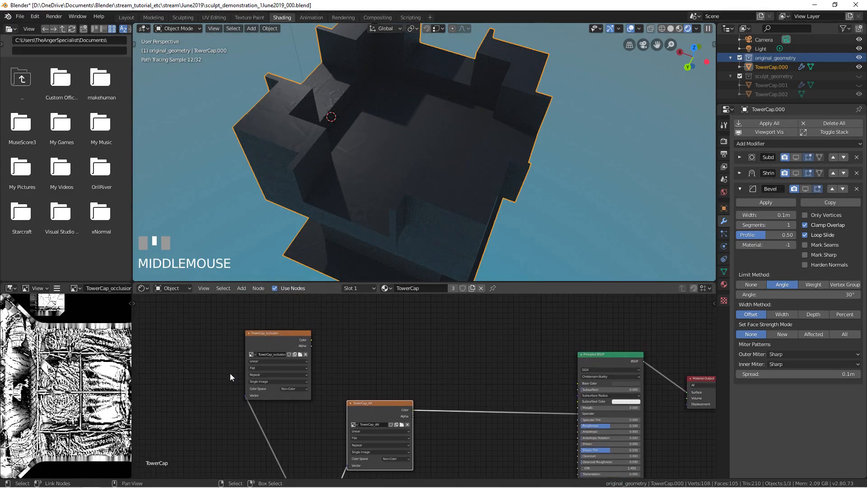
pyautogui.rightClick(275, 347)
pyautogui.press('g')
pyautogui.click(504, 368)
pyautogui.keyDown('shift'); pyautogui.moveTo(416, 395); pyautogui.dragTo(430, 343, button='middle'); pyautogui.keyUp('shift')
pyautogui.scroll(-3, 403, 387)
pyautogui.keyDown('shift'); pyautogui.rightClick(402, 388); pyautogui.keyUp('shift')
pyautogui.keyDown('shift'); pyautogui.rightClick(413, 434); pyautogui.keyUp('shift')
pyautogui.press('g')
pyautogui.click(469, 455)
# Reposition the Normal Map node and link its Normal output to the Principled BSDF's Normal.
pyautogui.rightClick(487, 438)
pyautogui.press('g')
pyautogui.click(491, 450)
pyautogui.moveTo(499, 444); pyautogui.dragTo(557, 418)
# Examine how the tower's surface catches the light from several views, using temporary trackball rotations.
pyautogui.moveTo(352, 174); pyautogui.dragTo(446, 149, button='middle')
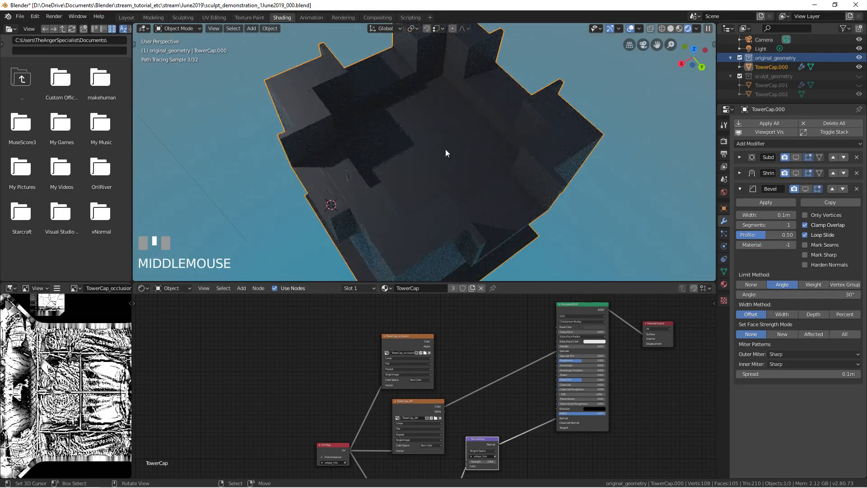
pyautogui.press('r')
pyautogui.press('r')
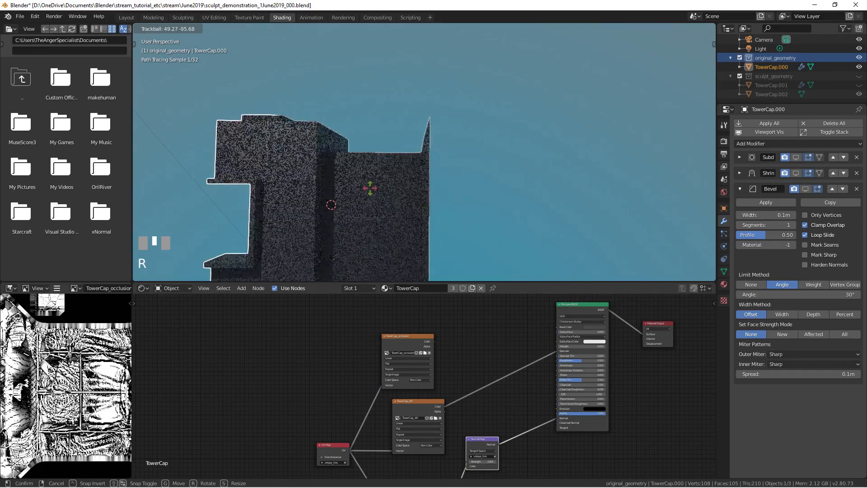
pyautogui.rightClick(348, 223)
pyautogui.keyDown('shift'); pyautogui.moveTo(347, 224); pyautogui.dragTo(440, 52, button='middle'); pyautogui.keyUp('shift')
pyautogui.scroll(2, 452, 82)
pyautogui.keyDown('shift'); pyautogui.moveTo(461, 105); pyautogui.dragTo(426, 169, button='middle'); pyautogui.keyUp('shift')
pyautogui.press('r')
pyautogui.press('r')
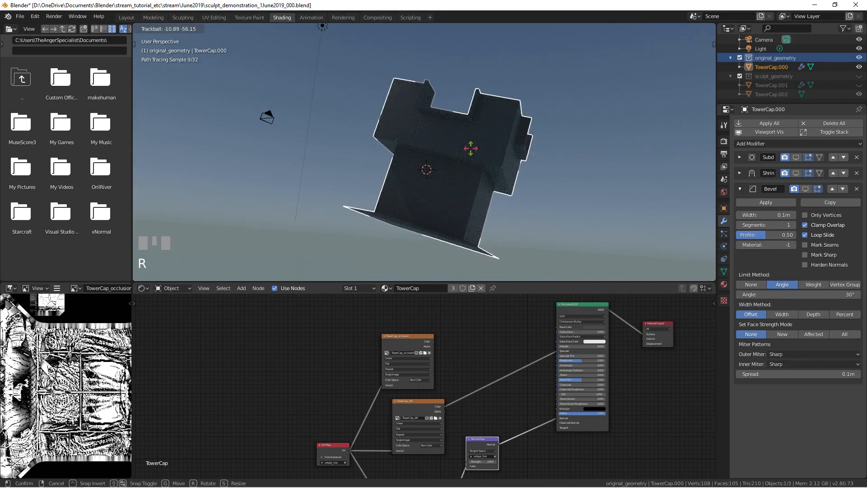
pyautogui.rightClick(435, 172)
pyautogui.moveTo(435, 172); pyautogui.dragTo(411, 165, button='middle')
pyautogui.press('r')
pyautogui.press('r')
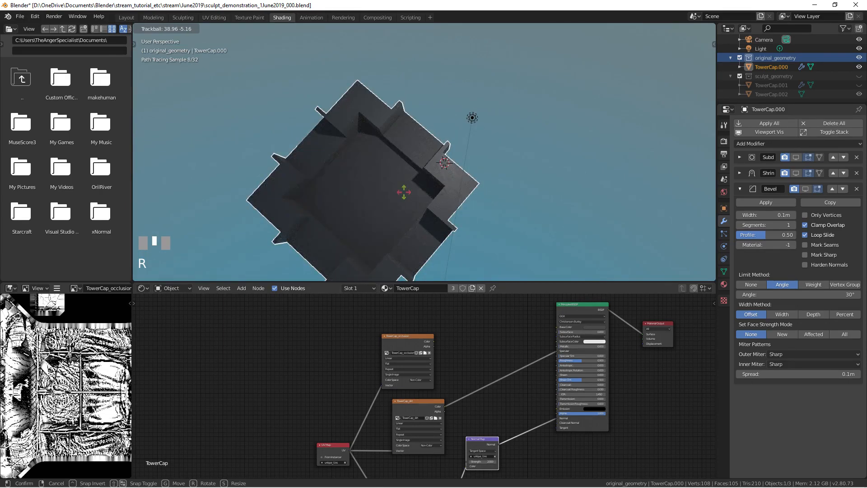
pyautogui.rightClick(394, 161)
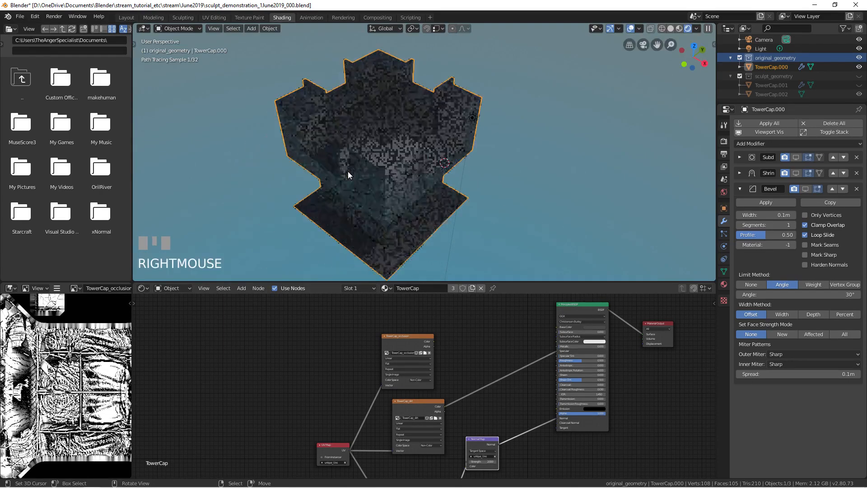
# Switch the viewport to solid shading and show the sculpt_geometry collection in place of original_geometry.
pyautogui.moveTo(395, 161); pyautogui.dragTo(440, 142, button='middle')
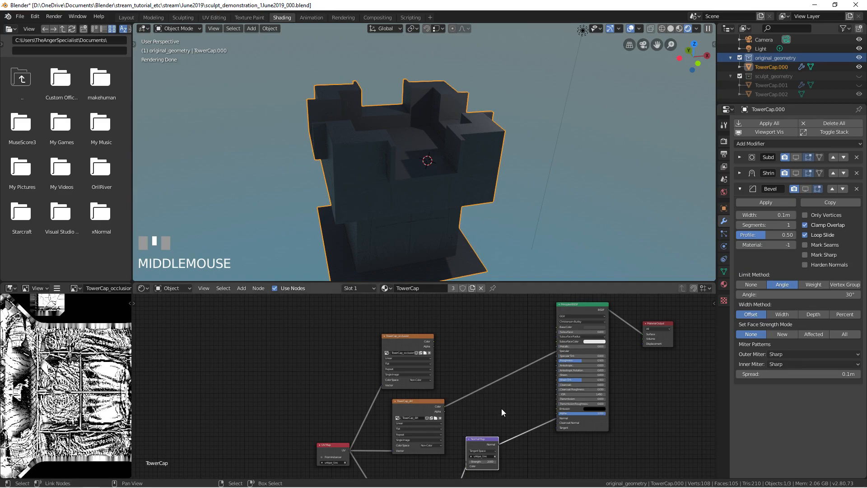
pyautogui.moveTo(475, 439); pyautogui.dragTo(474, 406, button='middle')
pyautogui.moveTo(425, 152)
pyautogui.mouseDown(button='middle')
pyautogui.moveTo(491, 147)
pyautogui.moveTo(434, 184)
pyautogui.moveTo(459, 167)
pyautogui.moveTo(404, 160)
pyautogui.moveTo(452, 153)
pyautogui.mouseUp(button='middle')
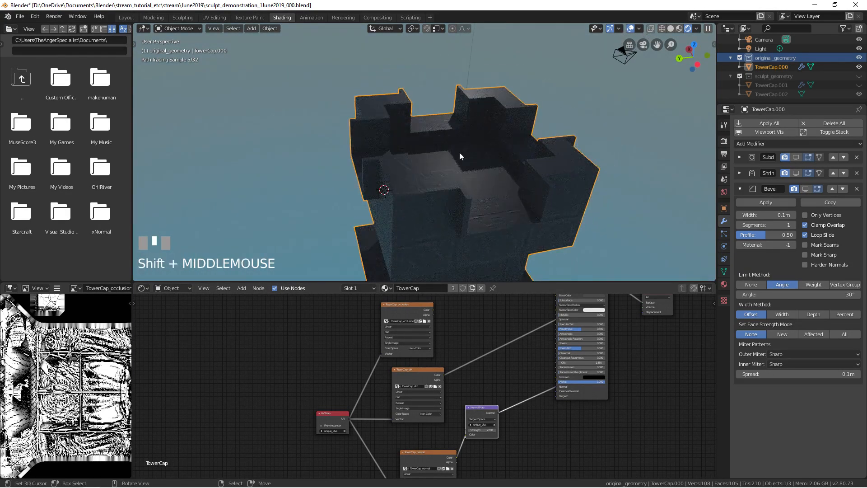
pyautogui.press('z')
pyautogui.moveTo(527, 149)
pyautogui.mouseDown(button='middle')
pyautogui.moveTo(466, 142)
pyautogui.moveTo(491, 136)
pyautogui.mouseUp(button='middle')
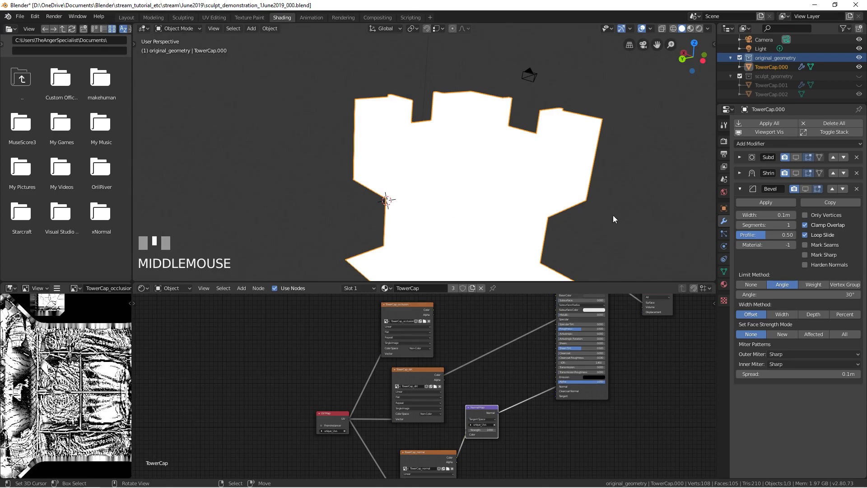
pyautogui.moveTo(554, 345); pyautogui.dragTo(474, 346, button='middle')
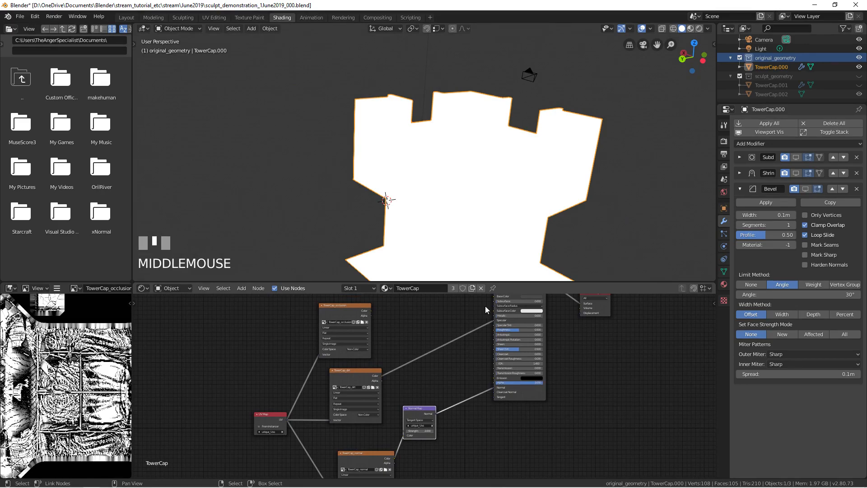
pyautogui.click(859, 58)
pyautogui.click(859, 76)
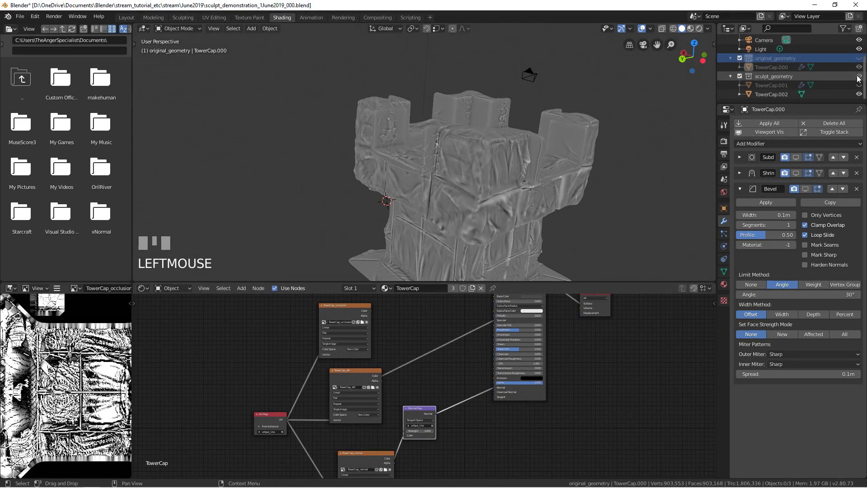
# Cut the links feeding the Principled BSDF's Specular and Normal inputs, and select the sculpted tower TowerCap.002.
pyautogui.moveTo(475, 337); pyautogui.dragTo(458, 347, button='middle')
pyautogui.moveTo(476, 329); pyautogui.dragTo(491, 400)
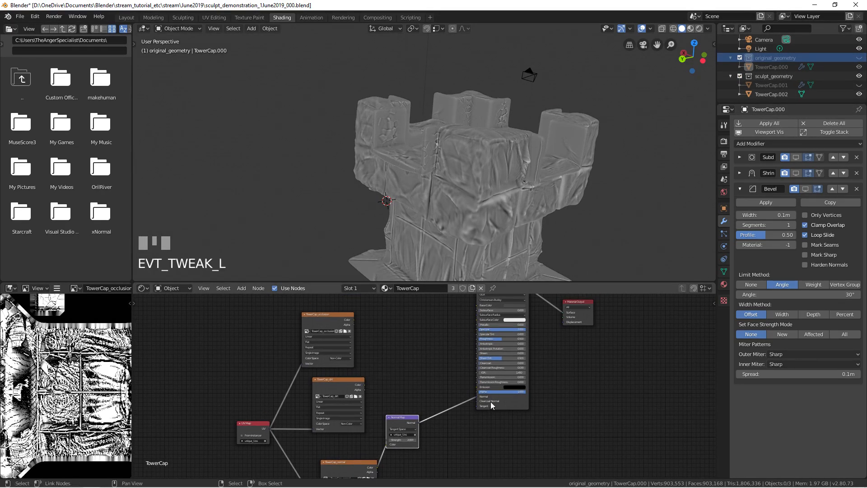
pyautogui.rightClick(462, 194)
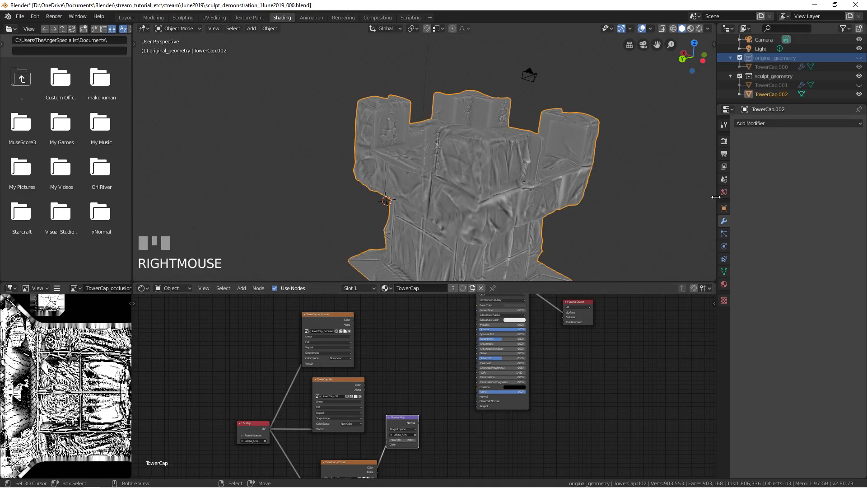
# Set the viewport shading color to Object and change the lighting from Flat to MatCap.
pyautogui.click(708, 28)
pyautogui.click(700, 101)
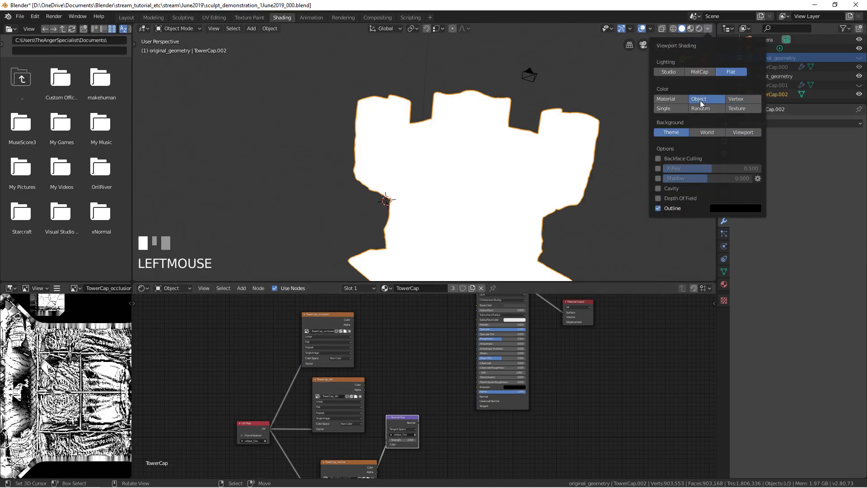
pyautogui.moveTo(479, 195)
pyautogui.mouseDown(button='middle')
pyautogui.moveTo(530, 168)
pyautogui.moveTo(610, 162)
pyautogui.mouseUp(button='middle')
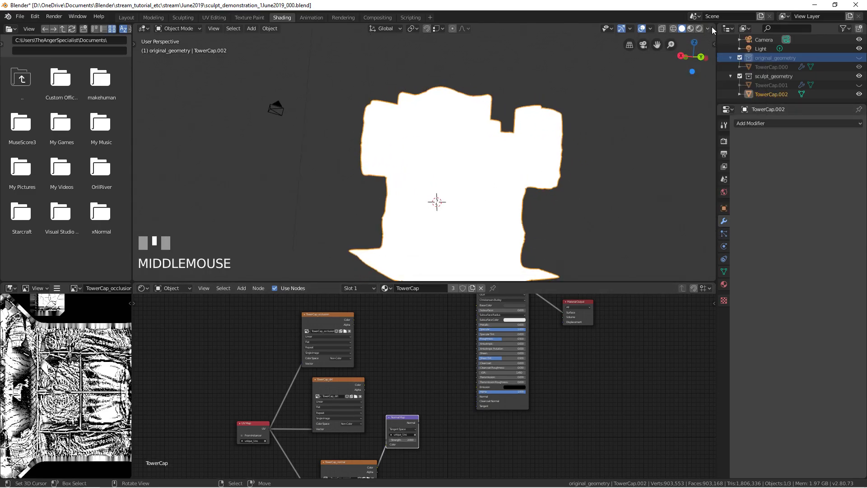
pyautogui.click(708, 28)
pyautogui.click(703, 71)
pyautogui.click(700, 96)
pyautogui.click(613, 146)
pyautogui.moveTo(454, 147)
pyautogui.mouseDown(button='middle')
pyautogui.moveTo(549, 153)
pyautogui.moveTo(569, 145)
pyautogui.mouseUp(button='middle')
# Choose the plain white-to-grey MatCap, fourth in the first row, and check the sculpted tower's surface with it.
pyautogui.click(711, 29)
pyautogui.click(682, 85)
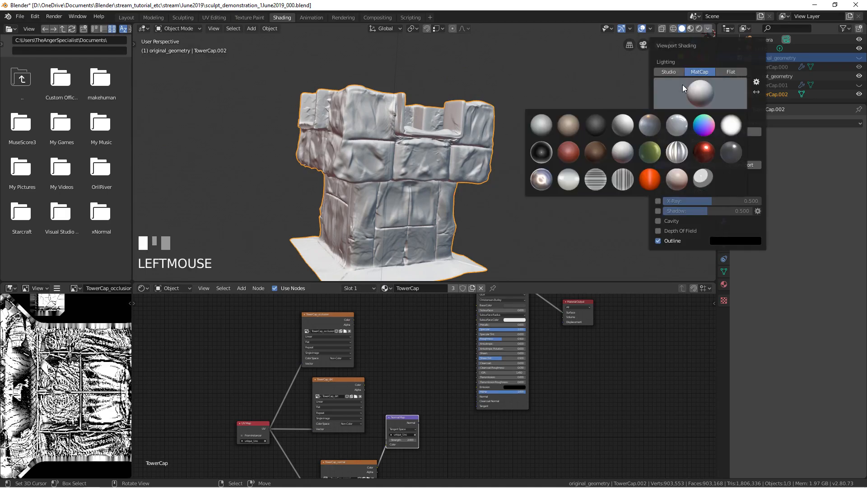
pyautogui.click(629, 121)
pyautogui.moveTo(441, 149)
pyautogui.mouseDown(button='middle')
pyautogui.moveTo(587, 161)
pyautogui.moveTo(490, 144)
pyautogui.moveTo(594, 90)
pyautogui.mouseUp(button='middle')
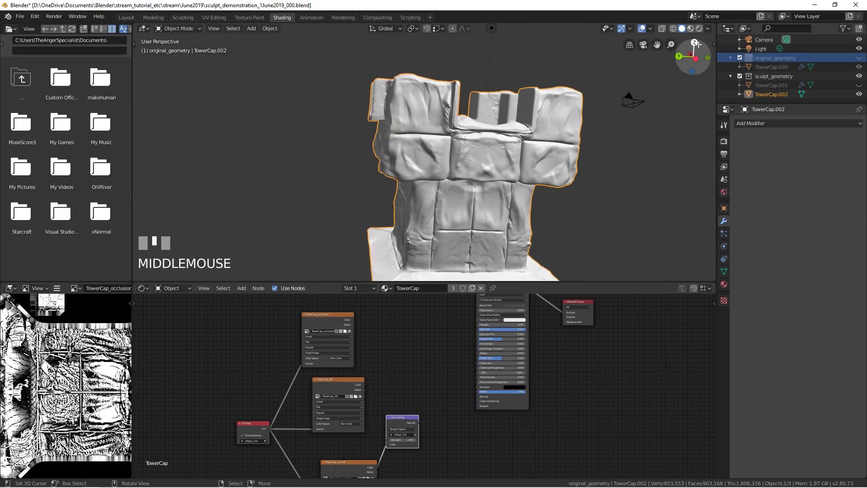
pyautogui.click(708, 29)
pyautogui.click(328, 68)
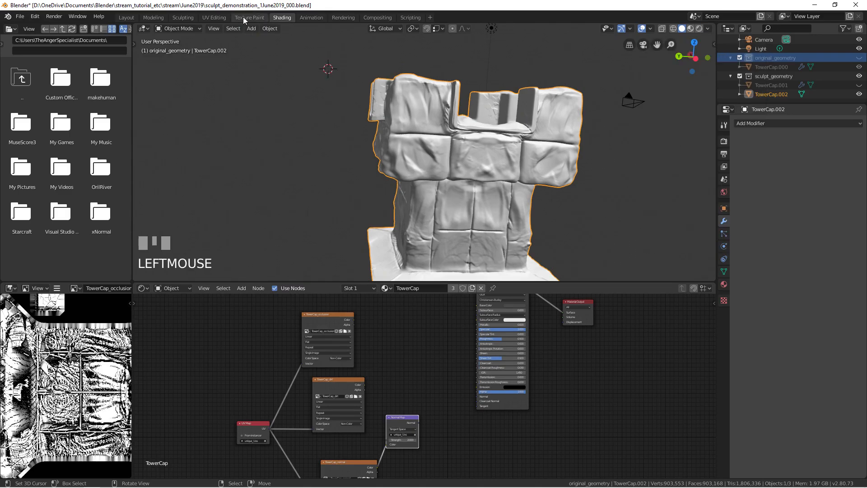
# Switch to the Texture Paint workspace and light its 3D viewport with the same white-to-grey MatCap.
pyautogui.hotkey('ctrl', 'pageup')
pyautogui.moveTo(394, 121)
pyautogui.keyDown('shift'); pyautogui.mouseDown(button='middle')
pyautogui.moveTo(449, 188)
pyautogui.moveTo(543, 155)
pyautogui.mouseUp(button='middle'); pyautogui.keyUp('shift')
pyautogui.click(709, 28)
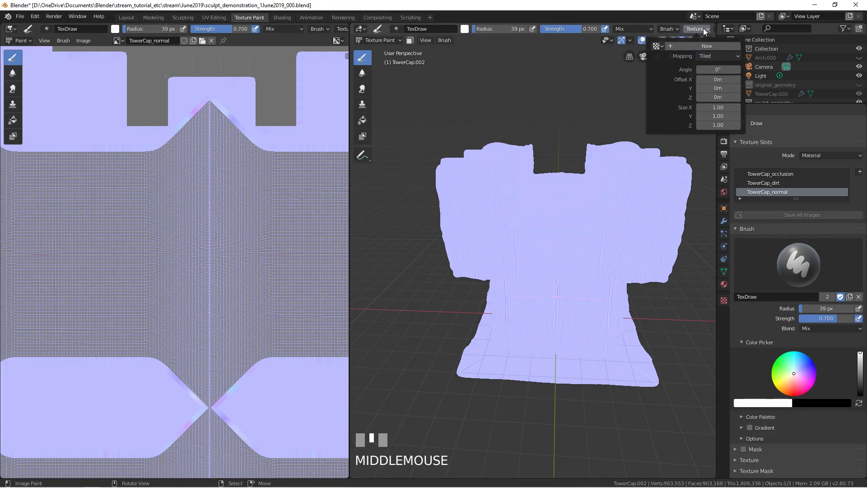
pyautogui.click(676, 48)
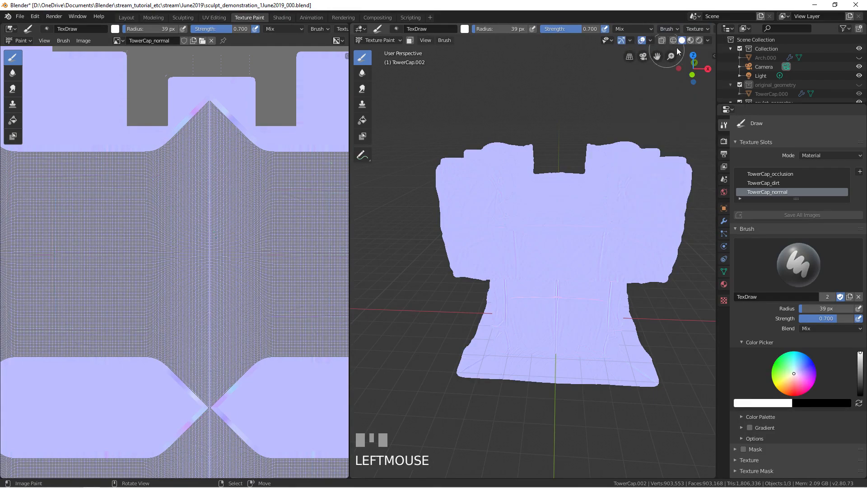
pyautogui.click(708, 40)
pyautogui.click(705, 104)
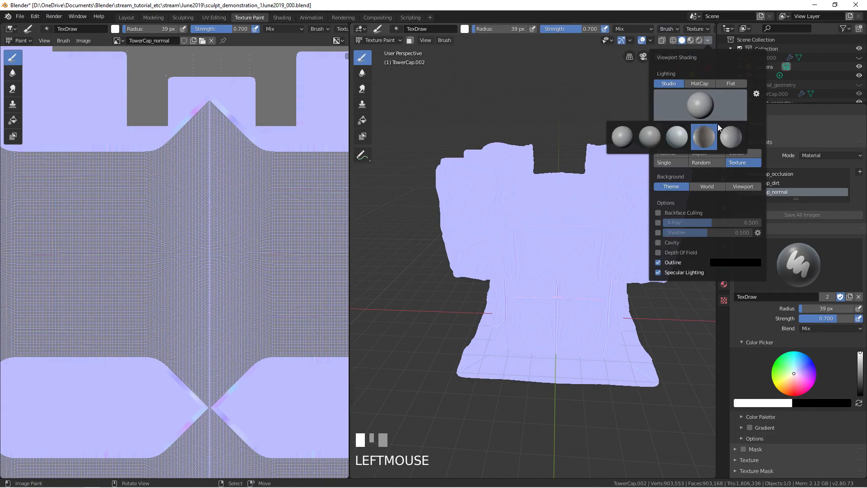
pyautogui.click(670, 134)
pyautogui.click(700, 84)
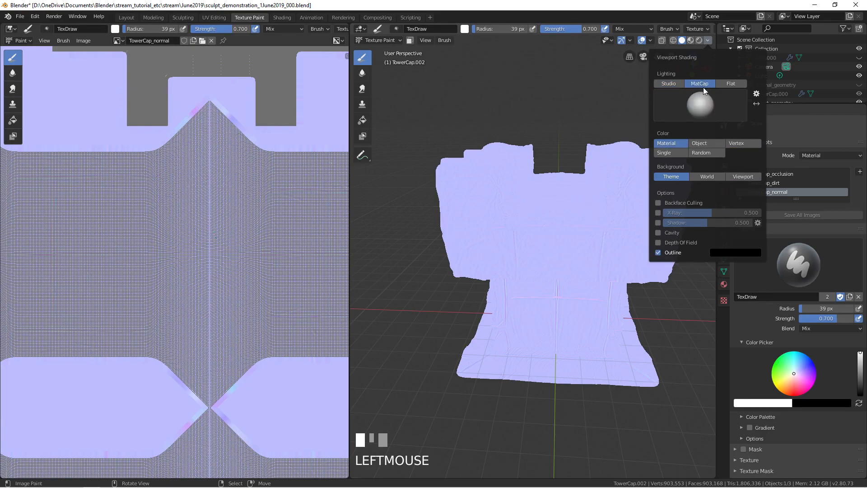
pyautogui.click(700, 107)
pyautogui.click(624, 140)
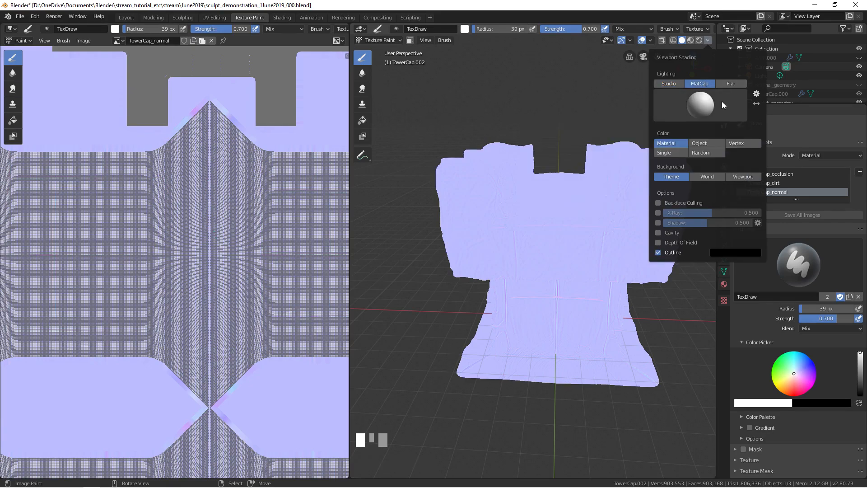
# Set the Texture Paint overlay opacity to 0.8 and check the sculpted tower from another angle.
pyautogui.click(650, 40)
pyautogui.click(658, 246)
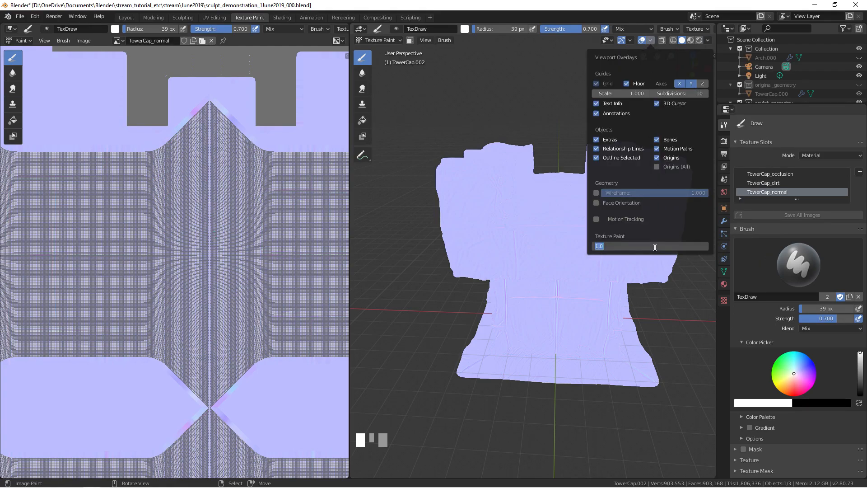
pyautogui.write('0.5')
pyautogui.press('Return')
pyautogui.moveTo(619, 242)
pyautogui.mouseDown()
pyautogui.moveTo(695, 256)
pyautogui.moveTo(597, 252)
pyautogui.moveTo(638, 254)
pyautogui.mouseUp()
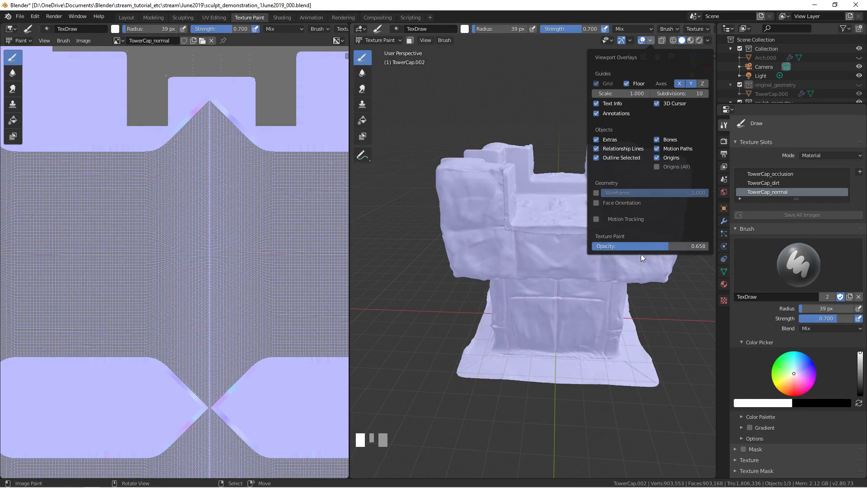
pyautogui.click(639, 251)
pyautogui.write('0.')
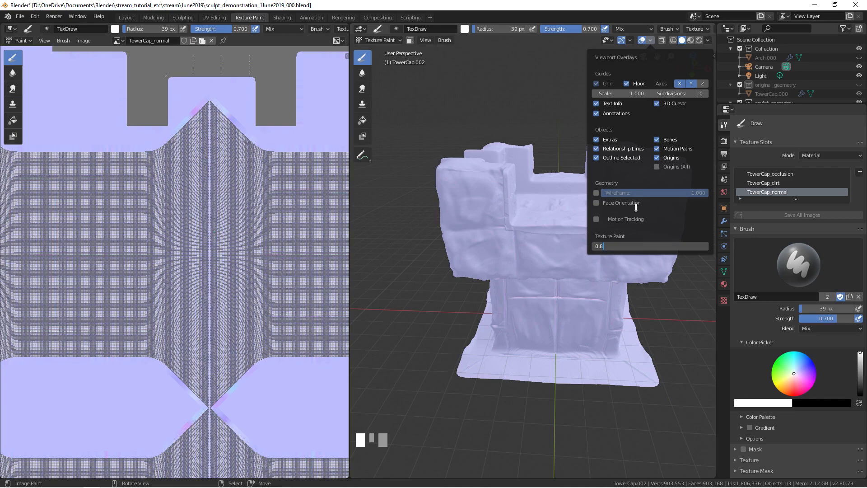
pyautogui.write('8')
pyautogui.press('Return')
pyautogui.moveTo(473, 179); pyautogui.dragTo(565, 215, button='middle')
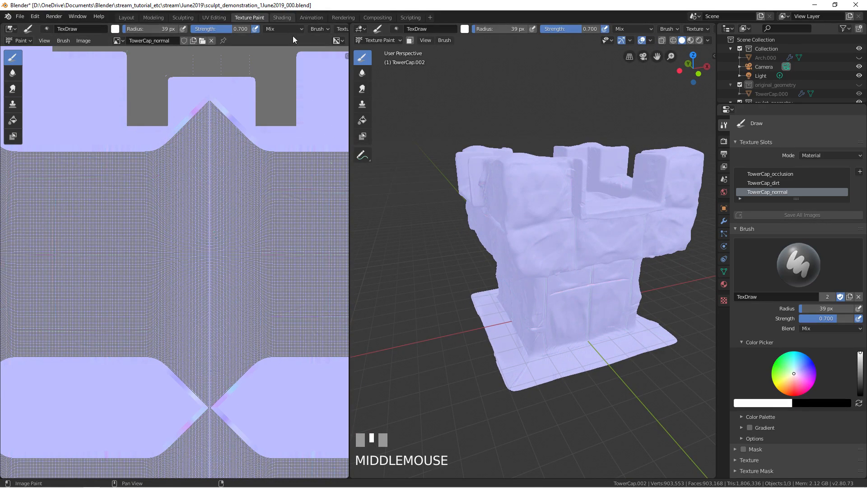
# Return to the Shading workspace, duplicate the TowerCap_occlusion image texture node and place the copy above the original.
pyautogui.click(283, 18)
pyautogui.moveTo(353, 318); pyautogui.dragTo(416, 365, button='middle')
pyautogui.click(332, 352)
pyautogui.hotkey('shift', 'd')
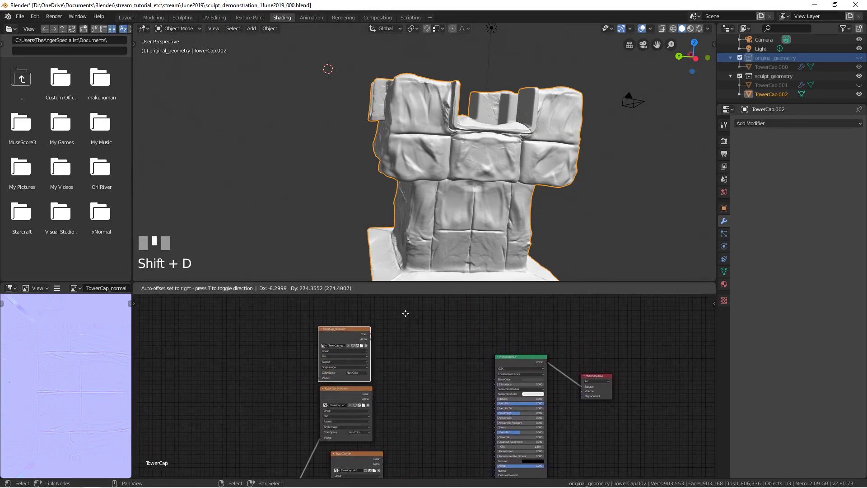
pyautogui.click(404, 316)
# Rename the duplicated node's image to TowerCap_albedo.
pyautogui.click(352, 335)
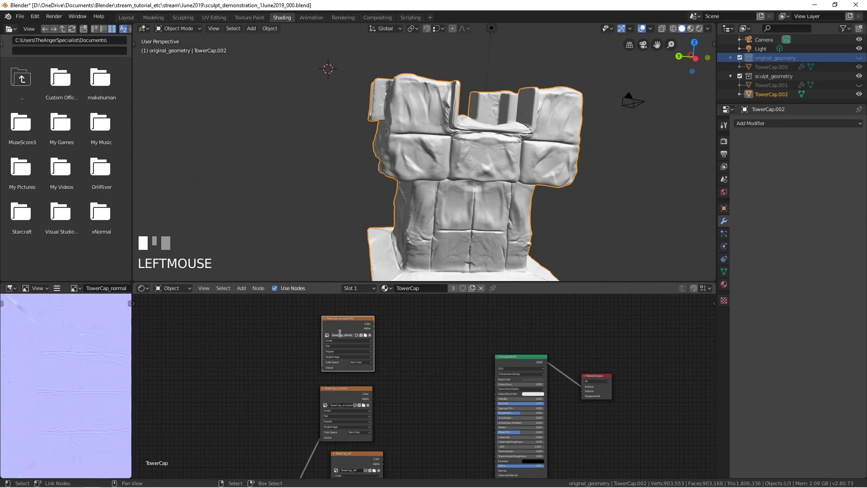
pyautogui.press('Return')
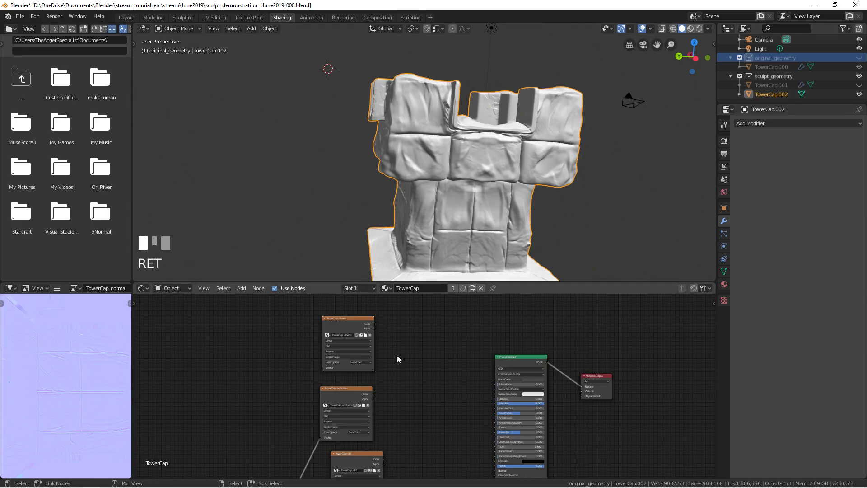
pyautogui.moveTo(395, 351); pyautogui.dragTo(389, 352, button='middle')
pyautogui.moveTo(361, 353); pyautogui.dragTo(359, 354, button='middle')
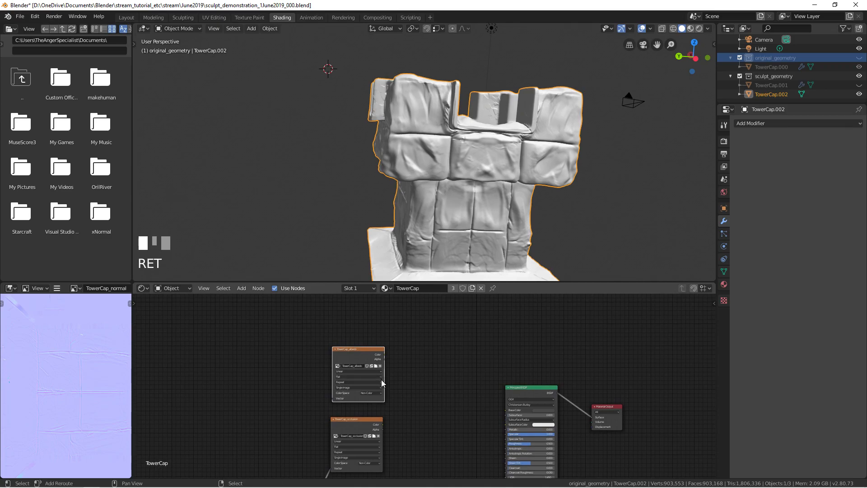
# Duplicate the TowerCap_albedo image node above the original, and duplicate the unique_Uvs UV Map node for the albedo textures.
pyautogui.hotkey('shift', 'd')
pyautogui.click(385, 325)
pyautogui.moveTo(292, 428); pyautogui.dragTo(366, 330, button='middle')
pyautogui.click(369, 425)
pyautogui.moveTo(364, 378); pyautogui.dragTo(364, 401, button='middle')
pyautogui.hotkey('shift', 'd')
pyautogui.moveTo(365, 312); pyautogui.dragTo(362, 371, button='middle')
# Duplicate the UV Map node once more, place the copy above the other one, and set it to reUse_uvs.
pyautogui.hotkey('shift', 'd')
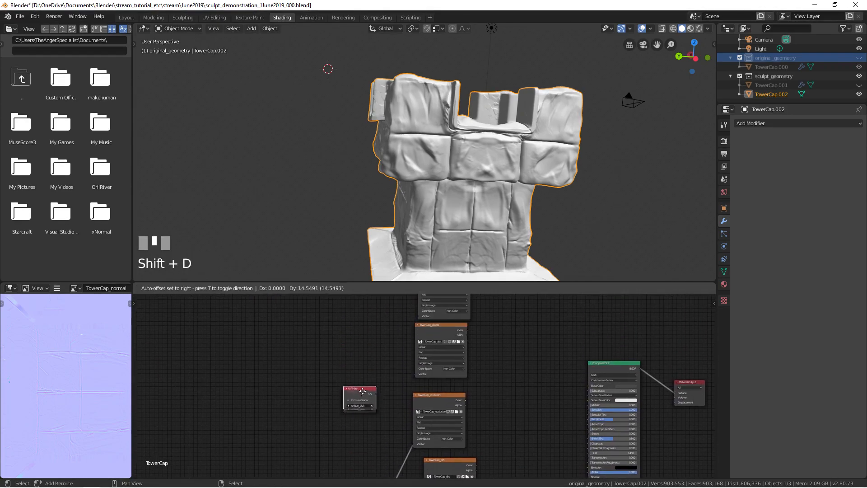
pyautogui.click(360, 329)
pyautogui.click(355, 332)
pyautogui.click(357, 344)
pyautogui.click(356, 333)
pyautogui.click(357, 340)
# Connect reUse_uvs to the upper albedo texture's Vector input and unique_Uvs to the lower albedo texture's Vector input.
pyautogui.scroll(3, 358, 342)
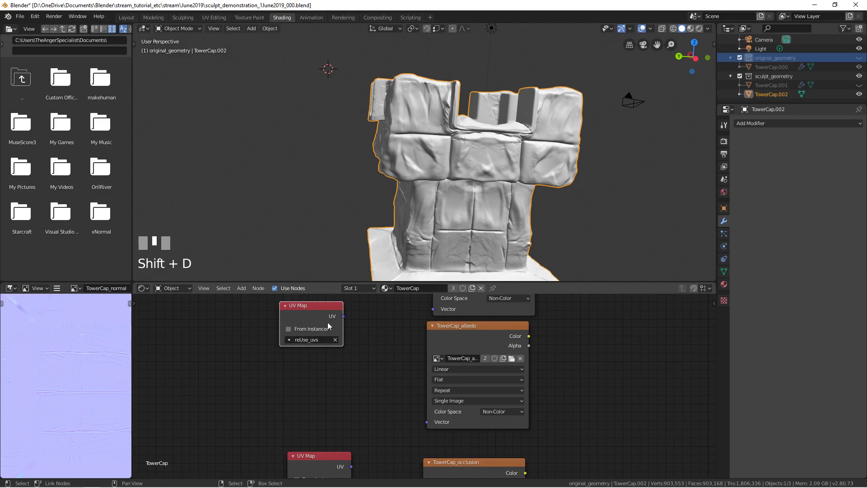
pyautogui.moveTo(344, 316); pyautogui.dragTo(433, 309)
pyautogui.moveTo(320, 457); pyautogui.dragTo(304, 352)
pyautogui.moveTo(339, 374); pyautogui.dragTo(427, 421)
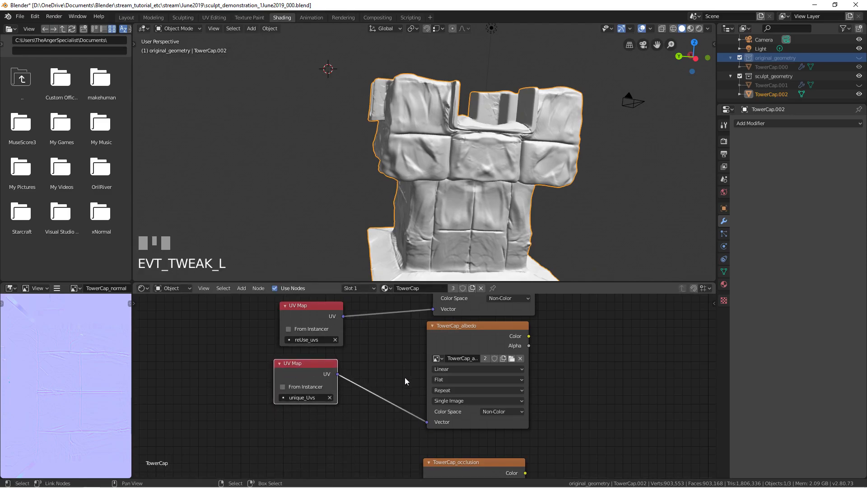
# Reposition the upper albedo texture node and make its image a separate single-user copy.
pyautogui.moveTo(438, 305); pyautogui.dragTo(395, 372, button='middle')
pyautogui.moveTo(387, 334); pyautogui.dragTo(361, 362, button='middle')
pyautogui.moveTo(425, 328); pyautogui.dragTo(399, 325)
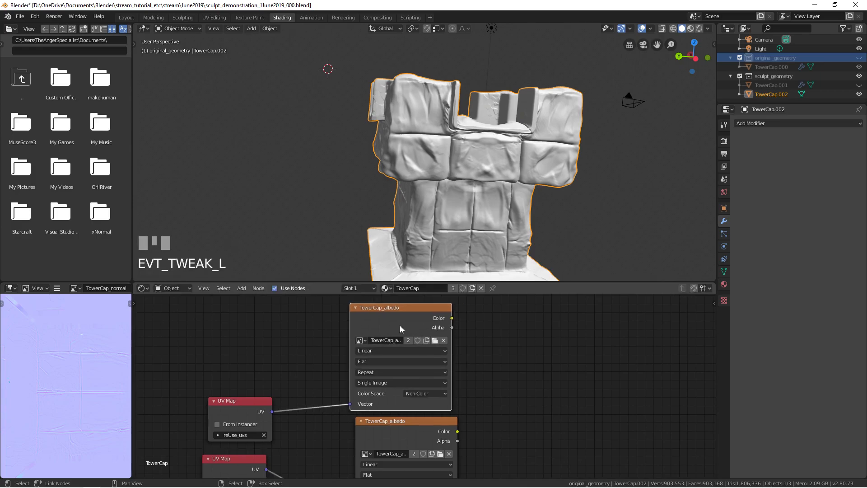
pyautogui.click(409, 340)
pyautogui.doubleClick(404, 340)
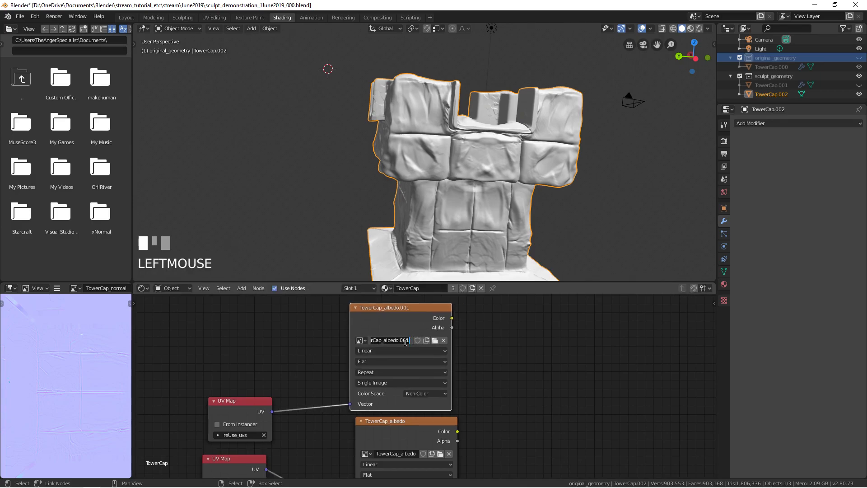
pyautogui.click(428, 428)
# Set the color space of both albedo image textures to sRGB.
pyautogui.moveTo(430, 389); pyautogui.dragTo(441, 348, button='middle')
pyautogui.click(442, 352)
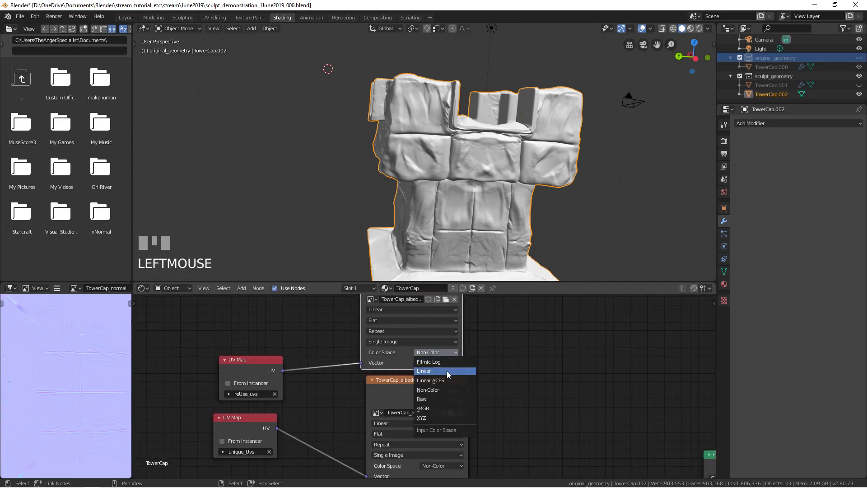
pyautogui.click(438, 408)
pyautogui.moveTo(438, 408); pyautogui.dragTo(444, 360, button='middle')
pyautogui.click(445, 417)
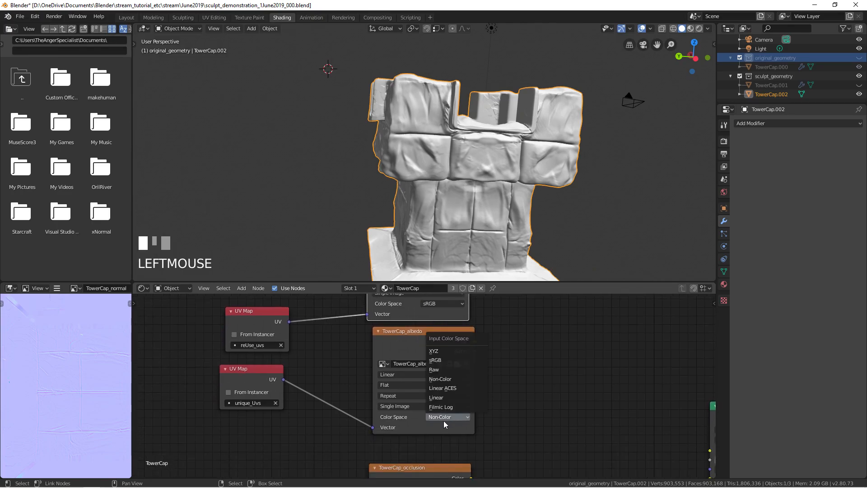
pyautogui.click(451, 360)
pyautogui.scroll(-3, 456, 394)
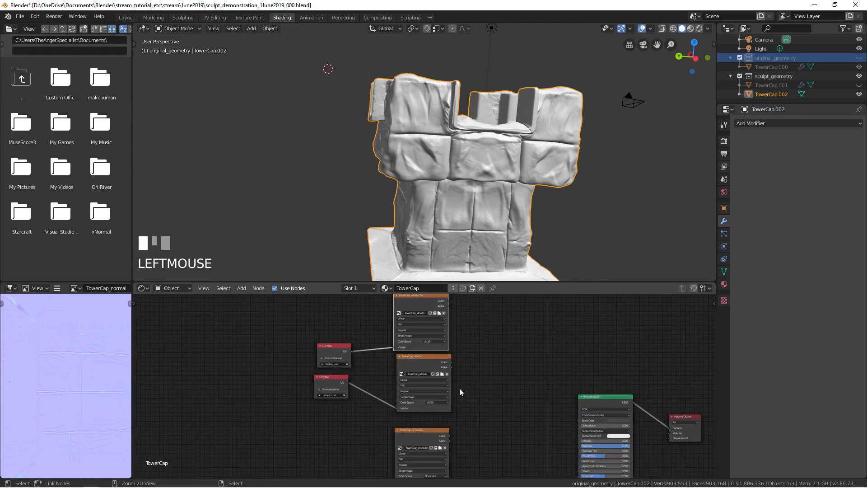
# Connect the upper albedo texture's Color output to the Base Color of the Principled BSDF.
pyautogui.moveTo(478, 352); pyautogui.dragTo(431, 351, button='middle')
pyautogui.moveTo(424, 305); pyautogui.dragTo(416, 307, button='middle')
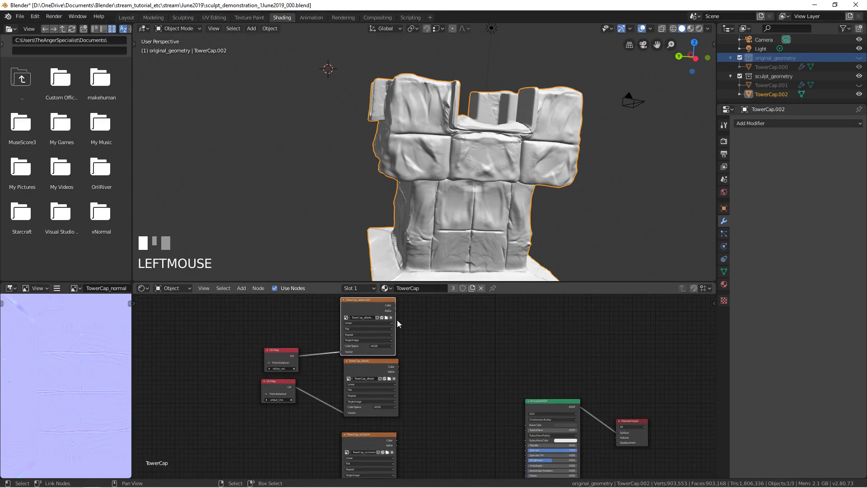
pyautogui.moveTo(396, 305); pyautogui.dragTo(522, 427)
pyautogui.moveTo(274, 347); pyautogui.dragTo(290, 374, button='middle')
pyautogui.click(289, 377)
pyautogui.moveTo(477, 154); pyautogui.dragTo(453, 159, button='middle')
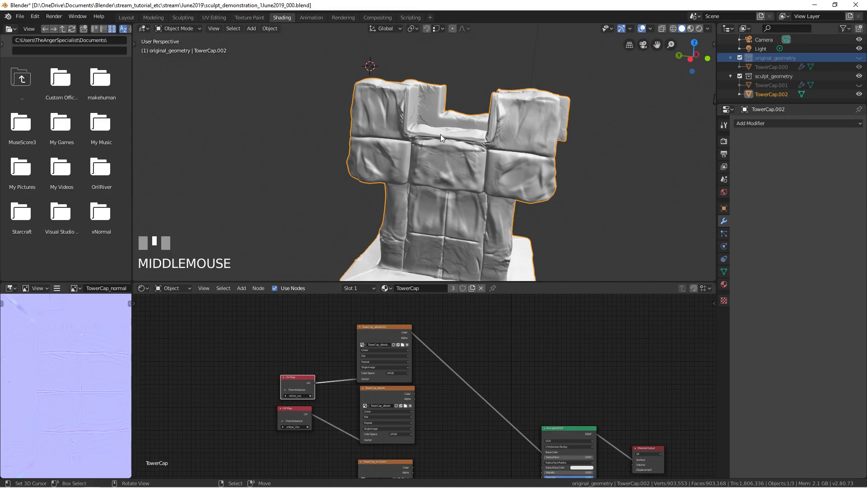
pyautogui.moveTo(350, 118); pyautogui.dragTo(417, 156, button='middle')
pyautogui.press('Tab')
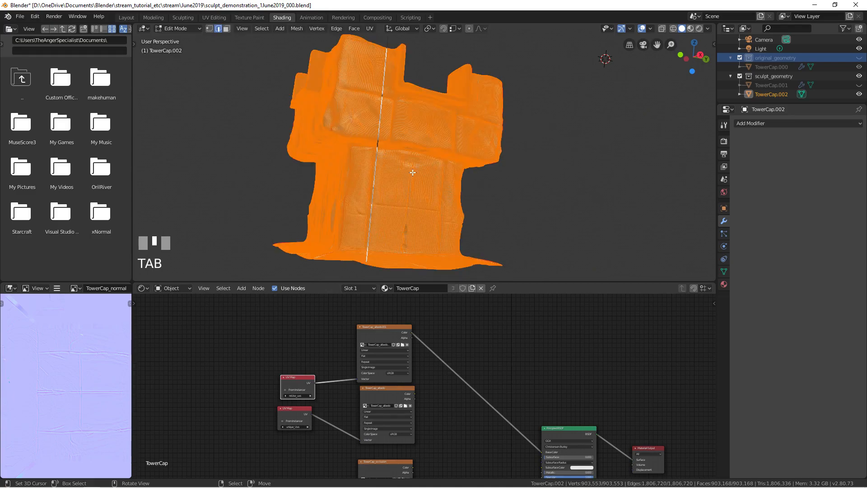
pyautogui.press('Tab')
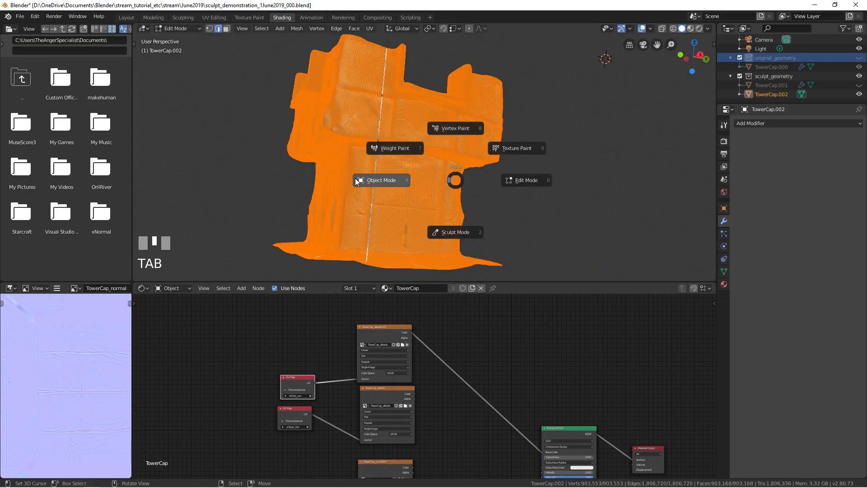
pyautogui.moveTo(331, 177); pyautogui.dragTo(511, 160, button='middle')
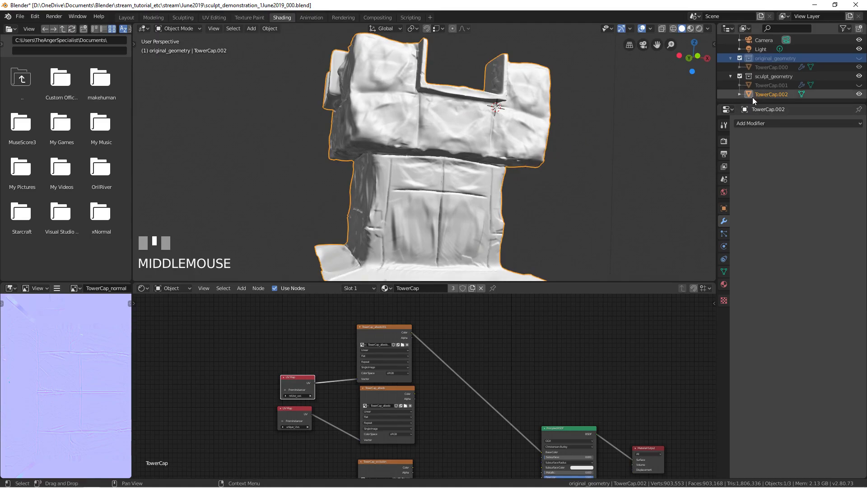
# Show the original_geometry collection instead of sculpt_geometry, and open TowerCap.000 in Edit Mode with face selection.
pyautogui.click(858, 59)
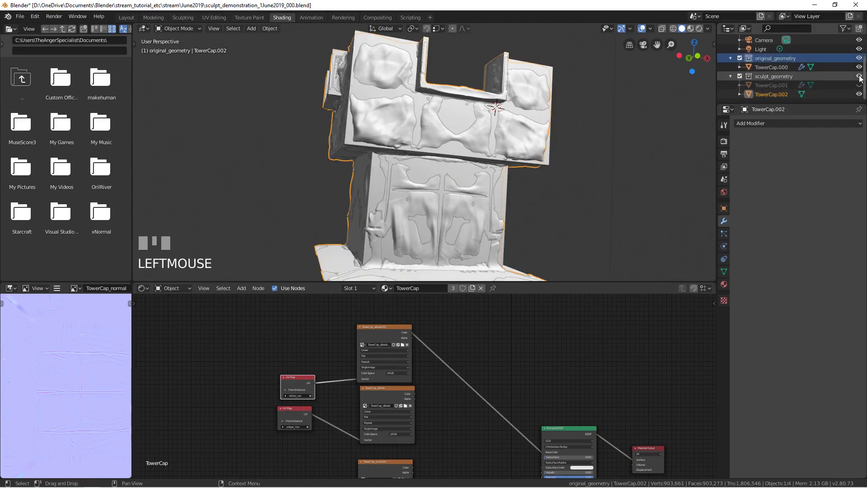
pyautogui.click(859, 77)
pyautogui.click(780, 66)
pyautogui.press('Tab')
pyautogui.press('3')
pyautogui.scroll(-3, 426, 203)
pyautogui.moveTo(422, 162); pyautogui.dragTo(442, 191, button='middle')
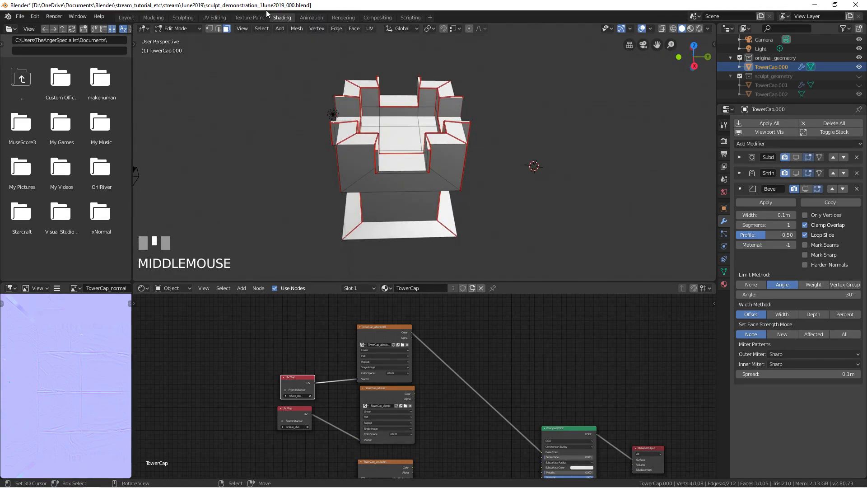
# In the UV Editing workspace, select all faces of TowerCap.000 and unlink the albedo image from the UV editor.
pyautogui.click(214, 17)
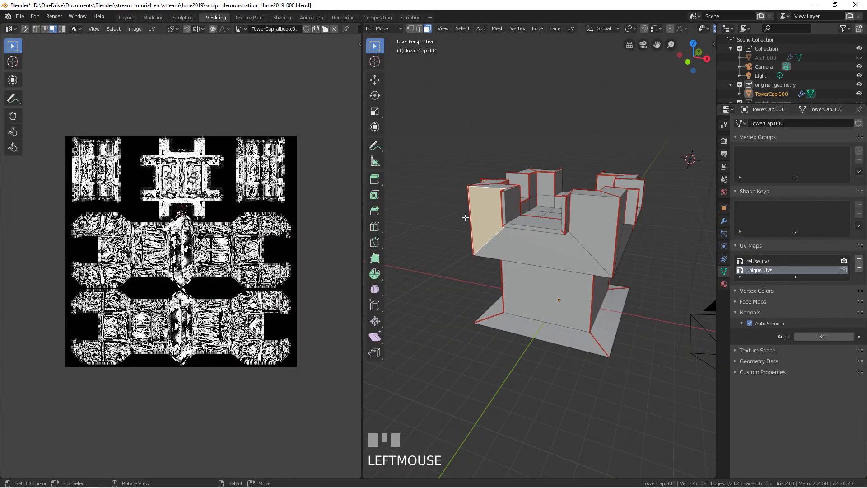
pyautogui.press('a')
pyautogui.scroll(3, 180, 174)
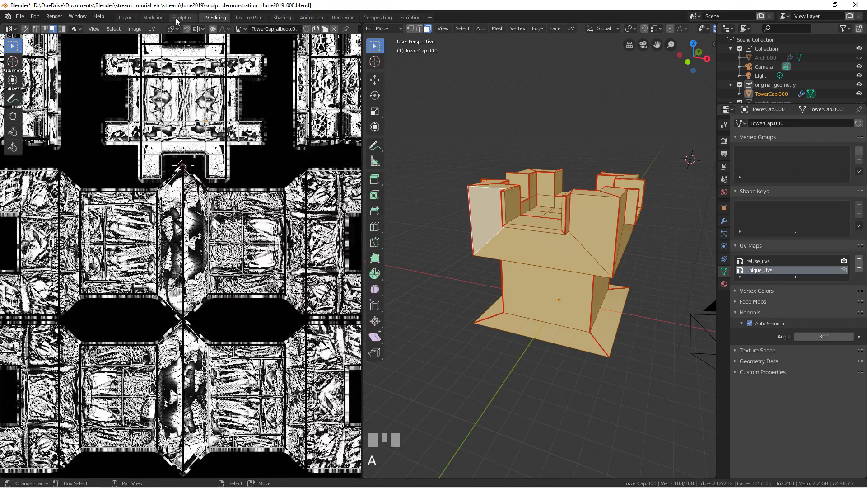
pyautogui.scroll(-3, 184, 167)
pyautogui.click(334, 29)
pyautogui.scroll(4, 202, 212)
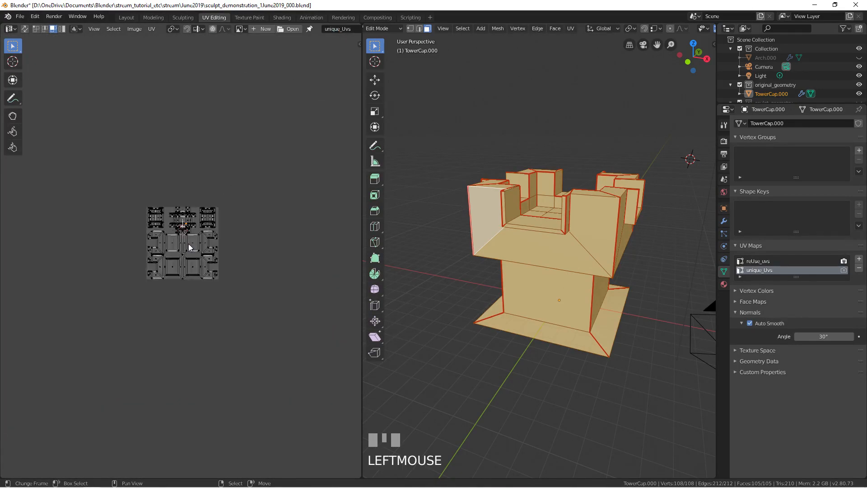
pyautogui.scroll(2, 200, 219)
# Select the four large linked wall islands in the unique_Uvs layout to examine their arrangement.
pyautogui.press('l')
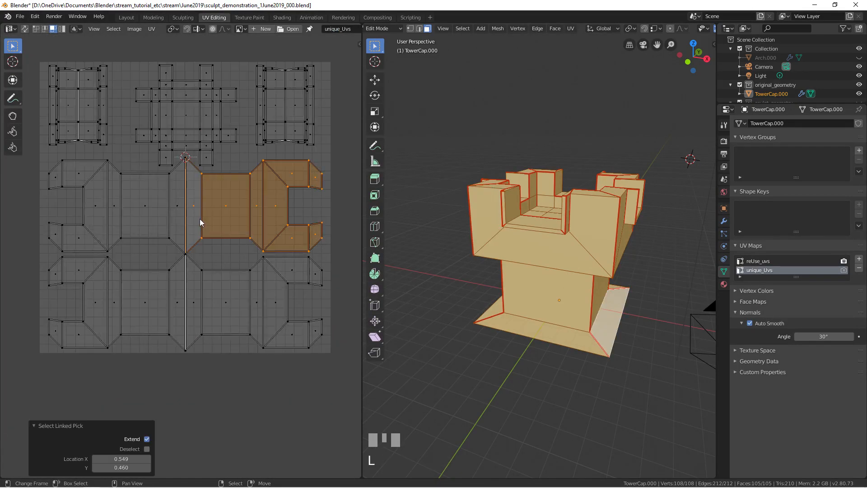
pyautogui.press('l')
pyautogui.press('l')
pyautogui.press('l')
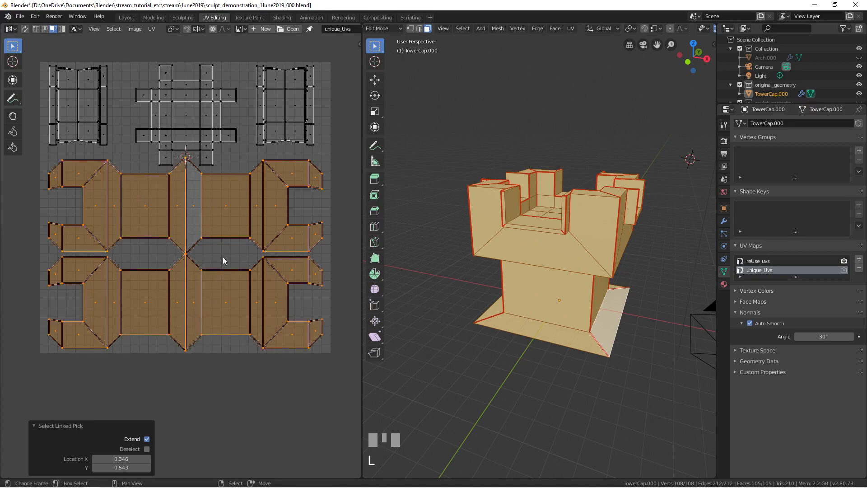
# Select the linked islands in both upper corners of the unique_Uvs layout to examine them.
pyautogui.rightClick(98, 97)
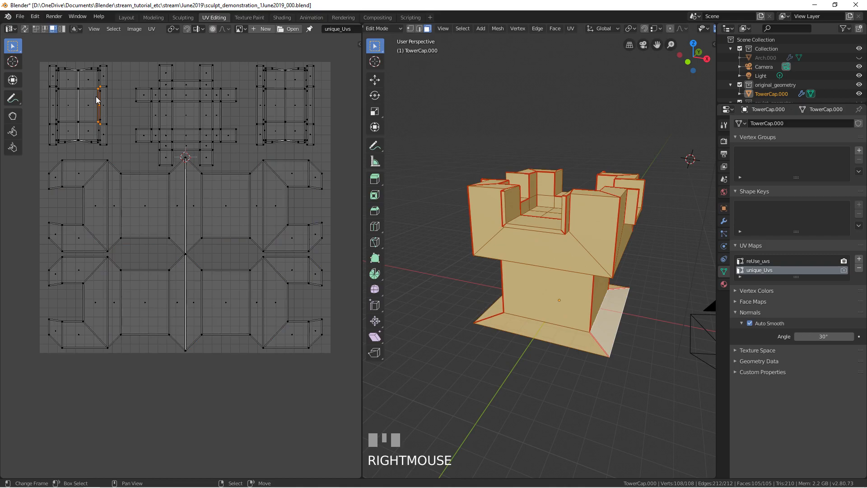
pyautogui.press('l')
pyautogui.press('l')
pyautogui.press('l')
pyautogui.press('l')
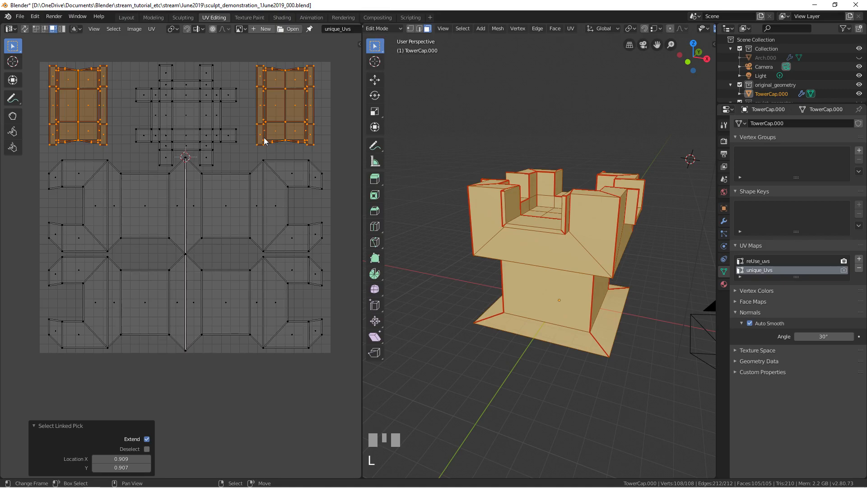
# Make reUse_uvs the active UV map, comparing its layout with unique_Uvs and the tower mesh.
pyautogui.click(764, 261)
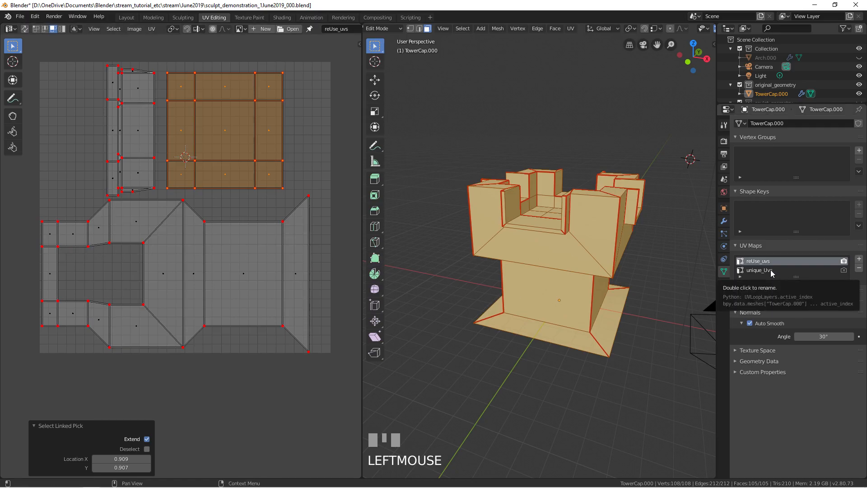
pyautogui.moveTo(446, 236); pyautogui.dragTo(506, 235, button='middle')
pyautogui.scroll(3, 490, 319)
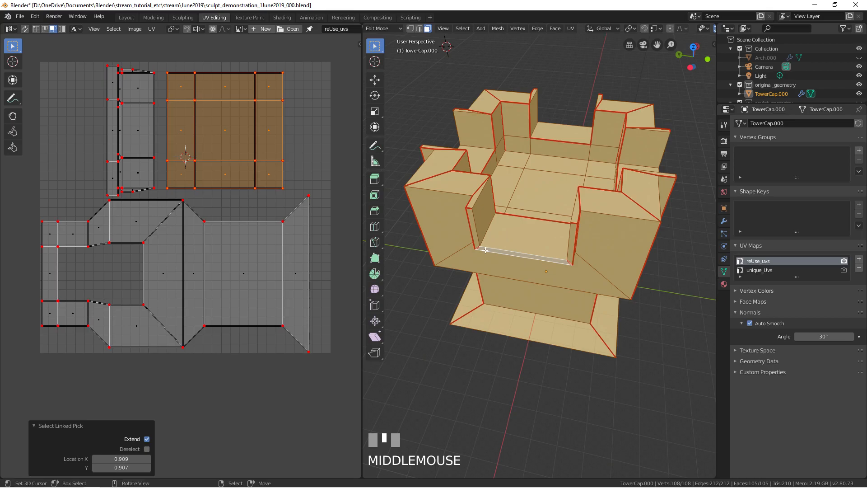
pyautogui.moveTo(527, 248); pyautogui.dragTo(528, 235, button='middle')
pyautogui.scroll(-3, 528, 235)
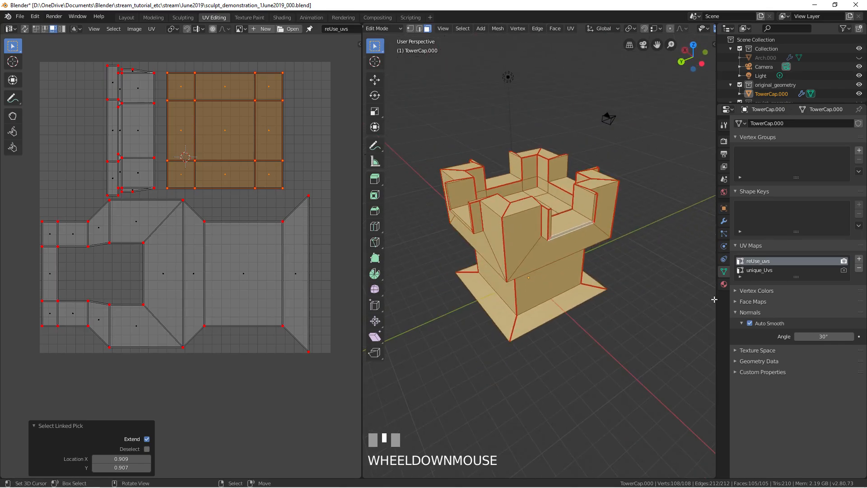
pyautogui.click(760, 270)
pyautogui.click(759, 261)
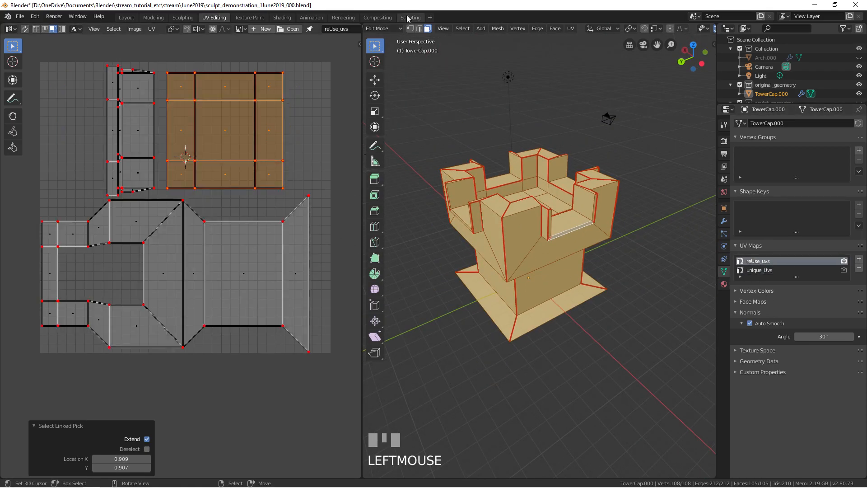
# Switch to the Texture Paint workspace and show the UV maps of TowerCap.000.
pyautogui.click(249, 18)
pyautogui.moveTo(456, 208)
pyautogui.mouseDown(button='middle')
pyautogui.moveTo(513, 206)
pyautogui.moveTo(447, 207)
pyautogui.mouseUp(button='middle')
pyautogui.scroll(3, 445, 208)
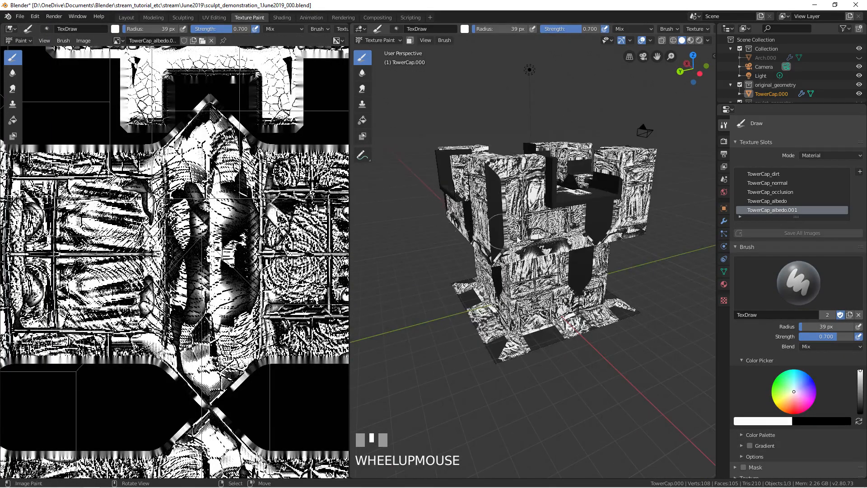
pyautogui.click(724, 272)
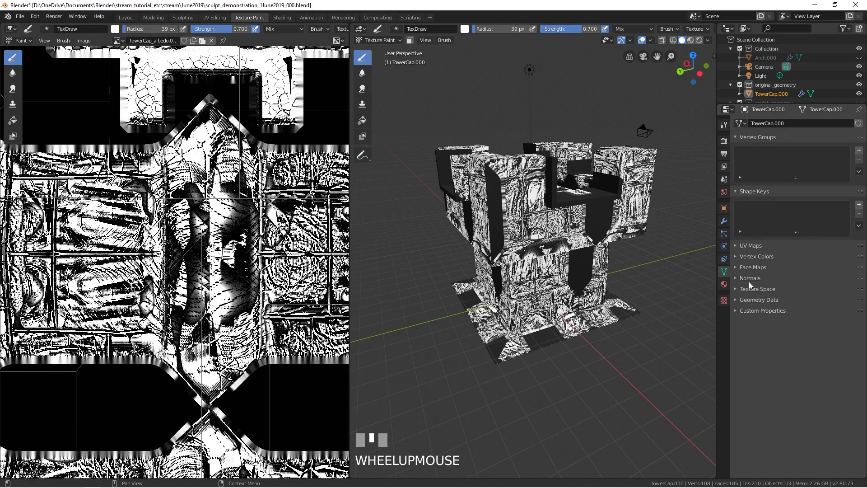
pyautogui.click(762, 246)
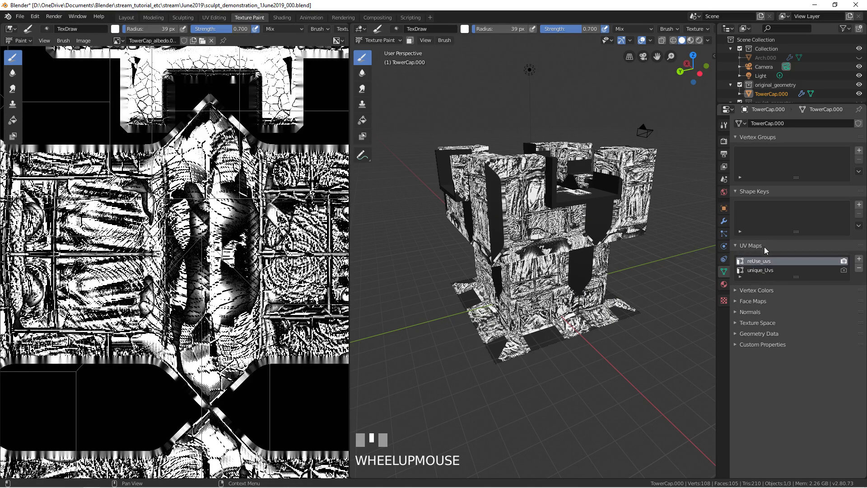
pyautogui.moveTo(520, 221); pyautogui.dragTo(569, 216, button='middle')
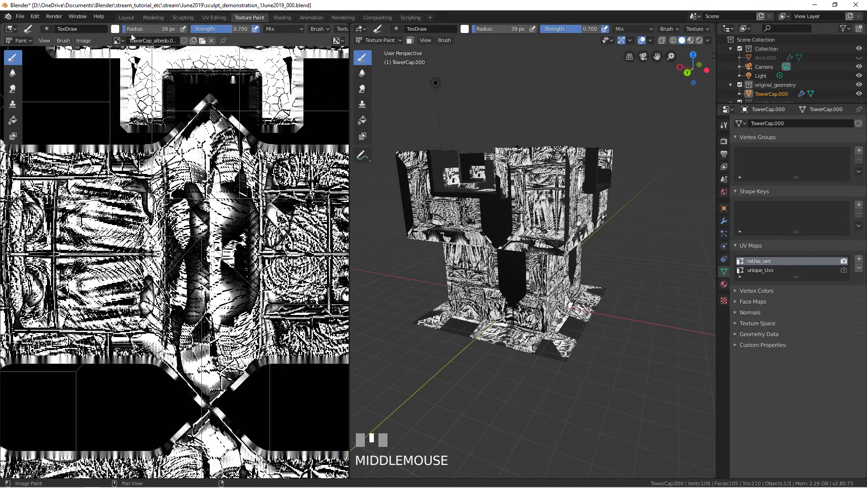
# Show the paint tool settings in the 3D viewport's sidebar and select the TowerCap_albedo.001 texture slot.
pyautogui.click(691, 30)
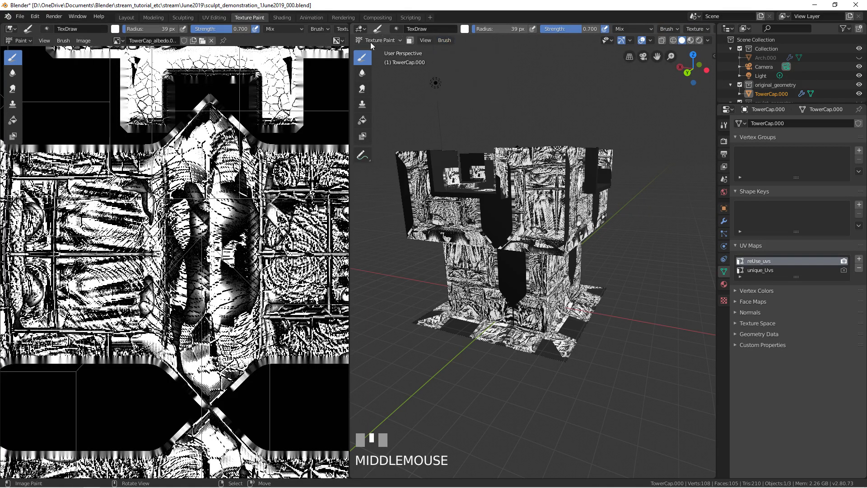
pyautogui.press('n')
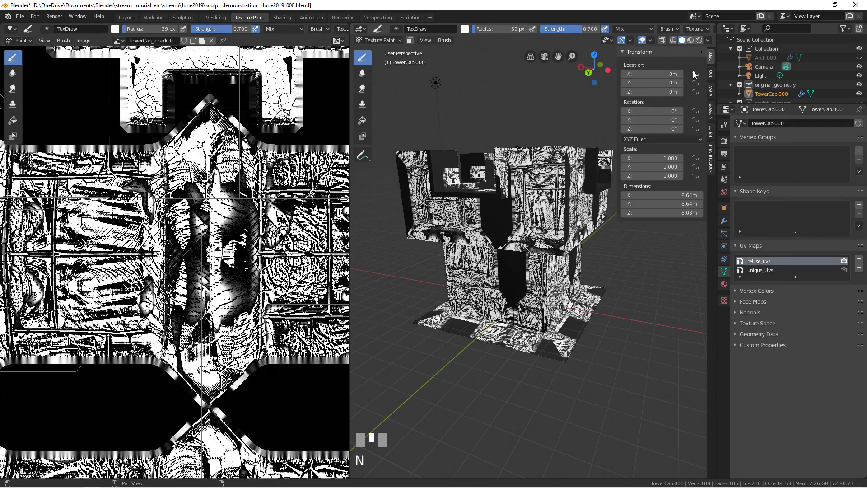
pyautogui.click(711, 149)
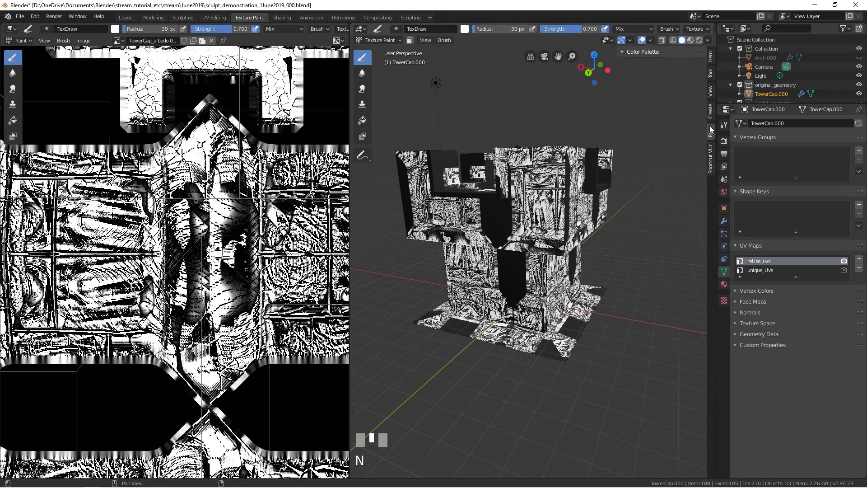
pyautogui.click(711, 60)
pyautogui.click(711, 68)
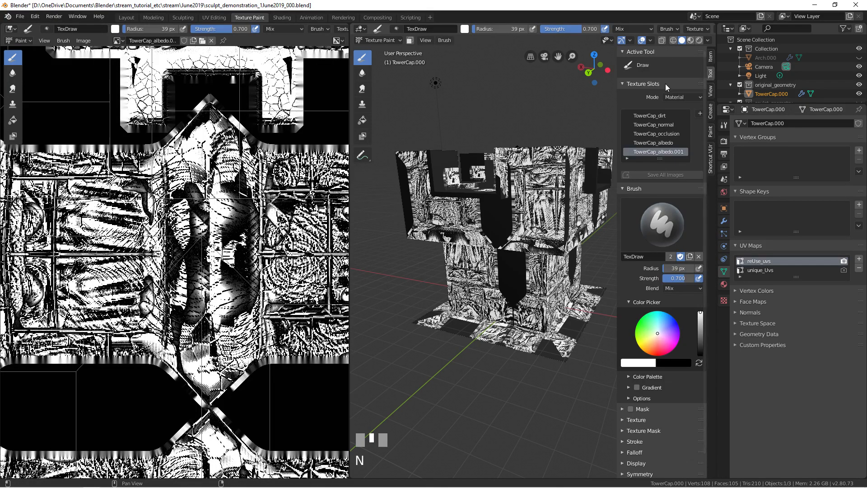
pyautogui.click(657, 153)
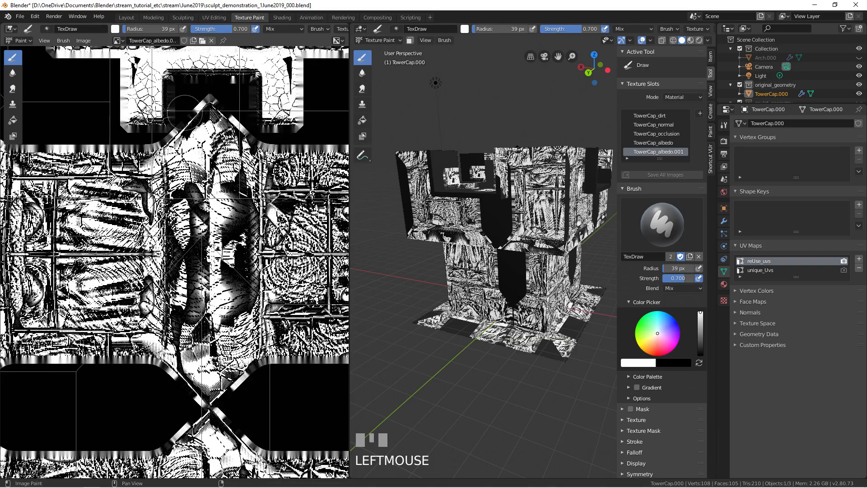
# Choose the Fill tool, show its settings in the image editor's sidebar and set its strength to 1.000.
pyautogui.click(13, 120)
pyautogui.scroll(-4, 172, 131)
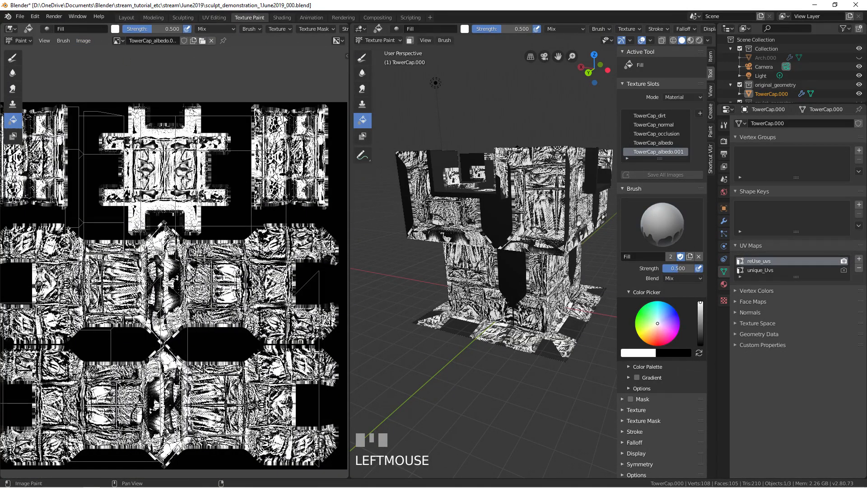
pyautogui.press('n')
pyautogui.click(291, 131)
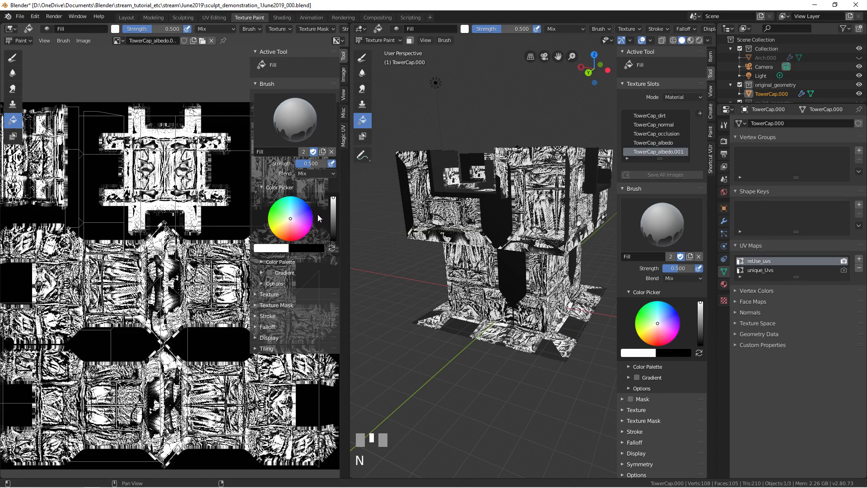
pyautogui.moveTo(314, 163); pyautogui.dragTo(339, 163)
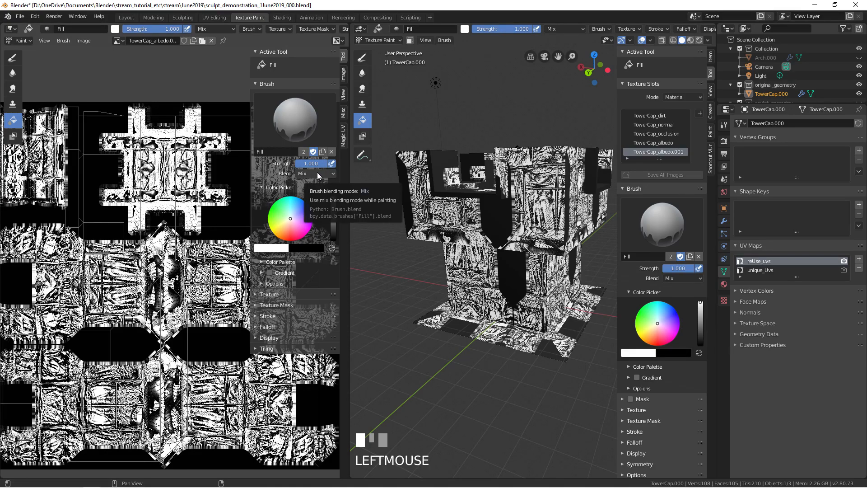
pyautogui.click(282, 286)
pyautogui.click(282, 286)
pyautogui.click(284, 274)
pyautogui.click(284, 274)
pyautogui.click(283, 263)
pyautogui.click(282, 262)
pyautogui.click(274, 296)
pyautogui.click(272, 296)
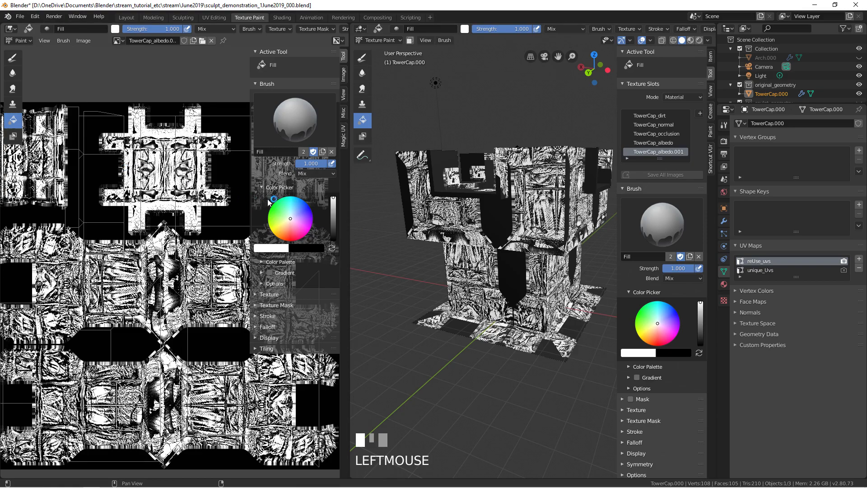
# Try to fill the TowerCap_albedo.001 image with white, and undo the fill.
pyautogui.click(188, 221)
pyautogui.moveTo(187, 221); pyautogui.dragTo(239, 207, button='middle')
pyautogui.click(159, 205)
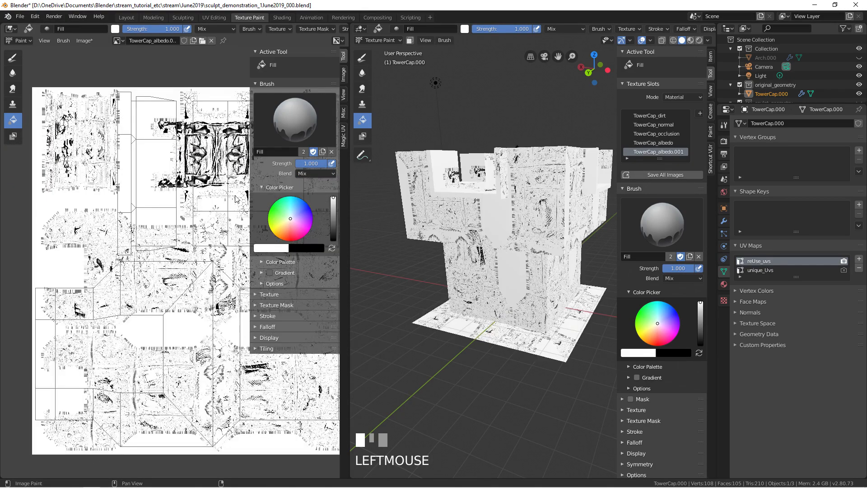
pyautogui.hotkey('ctrl', 'z')
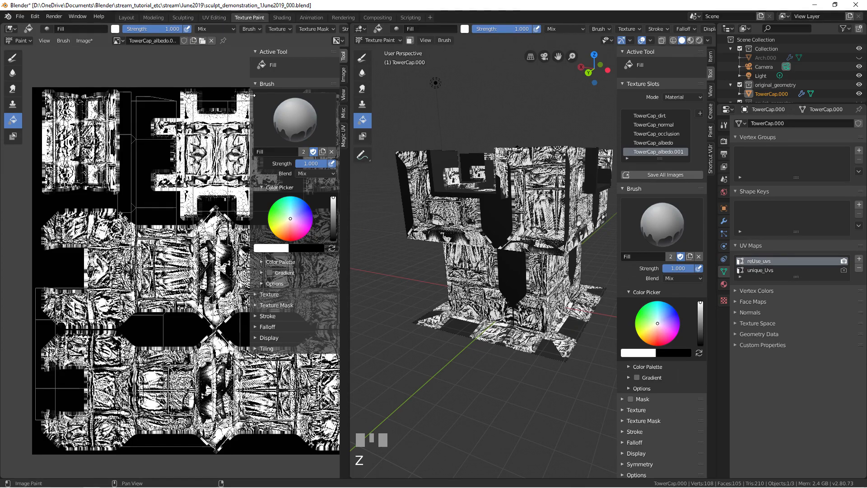
# Examine the Fill brush's options, the image commands and the available blend modes.
pyautogui.click(268, 52)
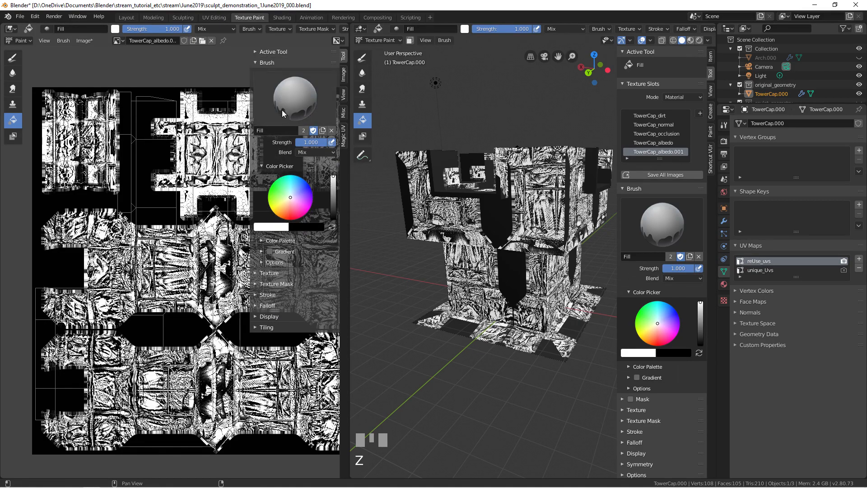
pyautogui.click(283, 166)
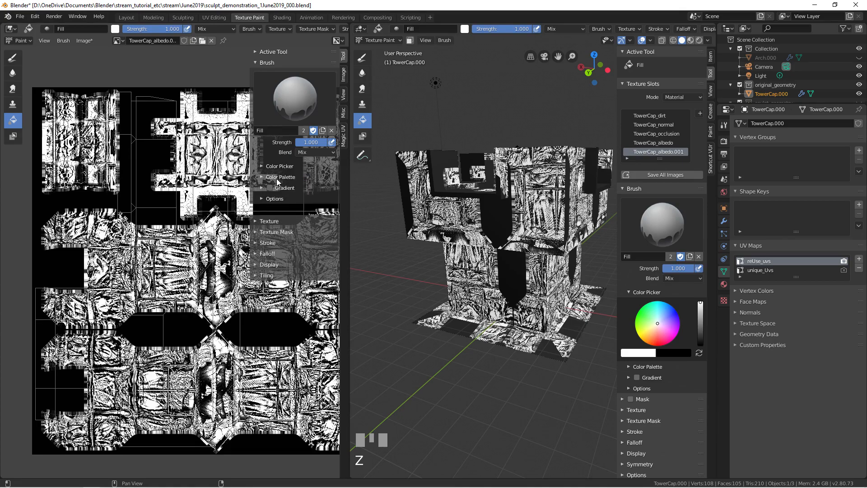
pyautogui.click(275, 199)
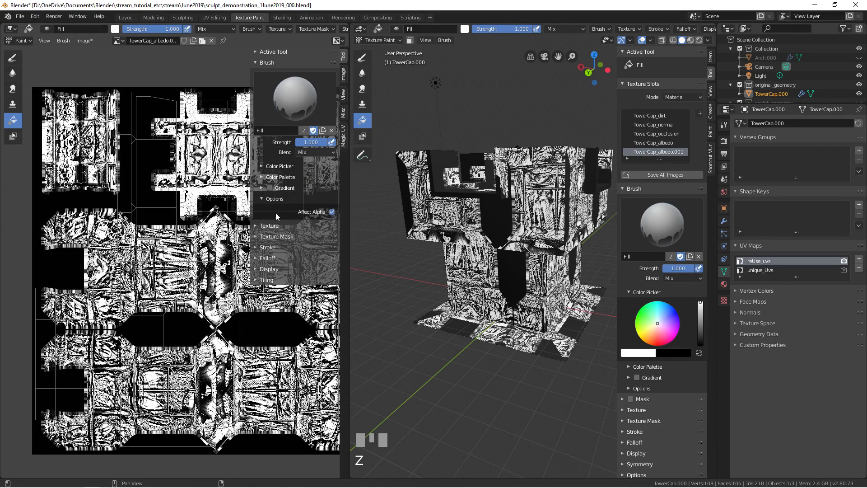
pyautogui.click(287, 198)
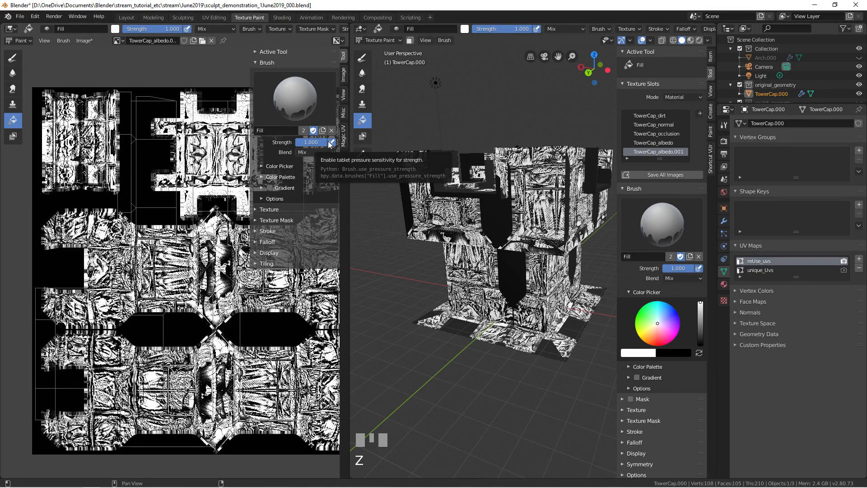
pyautogui.scroll(-2, 131, 140)
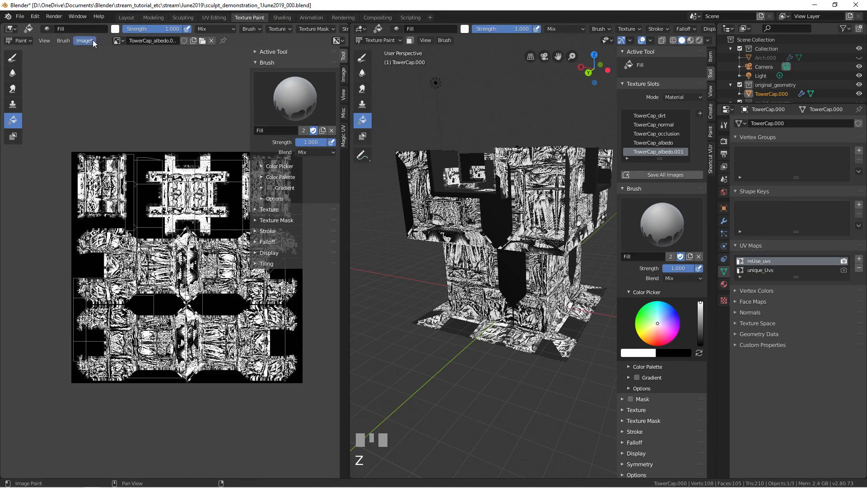
pyautogui.click(86, 42)
pyautogui.click(314, 153)
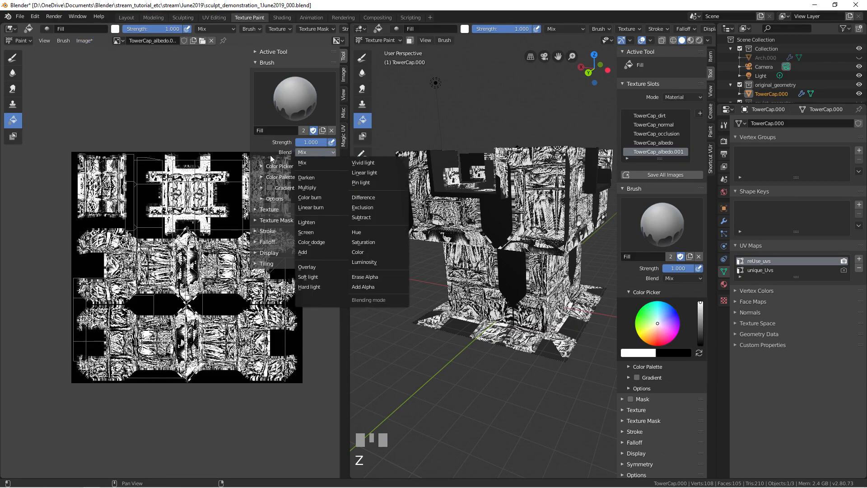
pyautogui.click(262, 165)
pyautogui.click(262, 166)
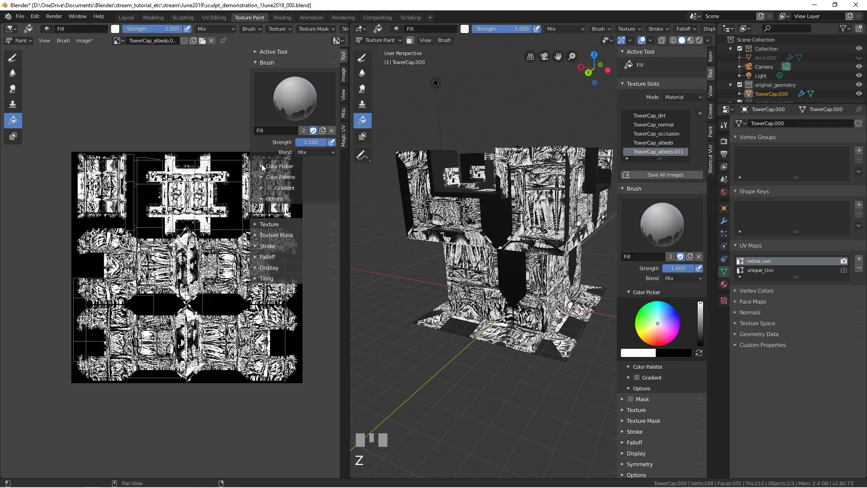
# Paint over the baked pattern in TowerCap_albedo.001 with white, using the Draw brush at strength 1.000 and a 500 px radius.
pyautogui.click(13, 57)
pyautogui.click(266, 120)
pyautogui.moveTo(308, 151); pyautogui.dragTo(326, 152)
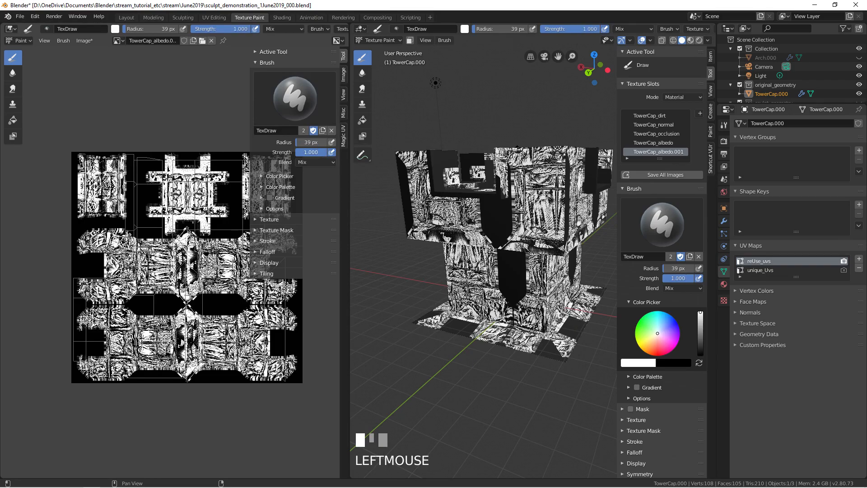
pyautogui.press('f')
pyautogui.click(177, 179)
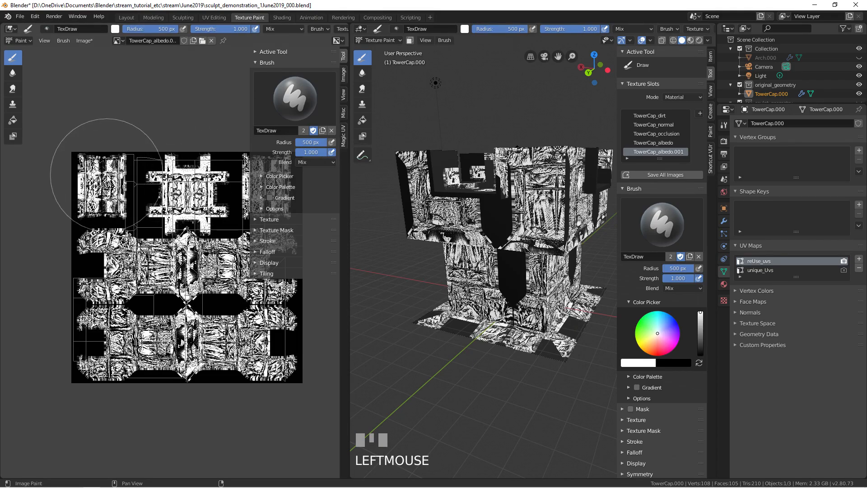
pyautogui.moveTo(87, 156)
pyautogui.mouseDown()
pyautogui.moveTo(271, 160)
pyautogui.moveTo(216, 225)
pyautogui.moveTo(68, 212)
pyautogui.moveTo(90, 271)
pyautogui.moveTo(130, 297)
pyautogui.moveTo(36, 451)
pyautogui.moveTo(86, 448)
pyautogui.mouseUp()
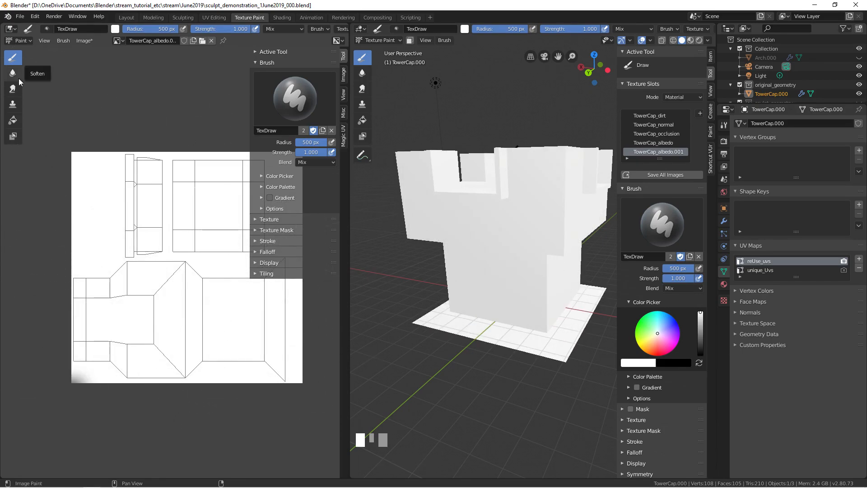
# Fill the whitened TowerCap_albedo.001 image with a dark grey using the Fill tool.
pyautogui.click(13, 120)
pyautogui.click(294, 121)
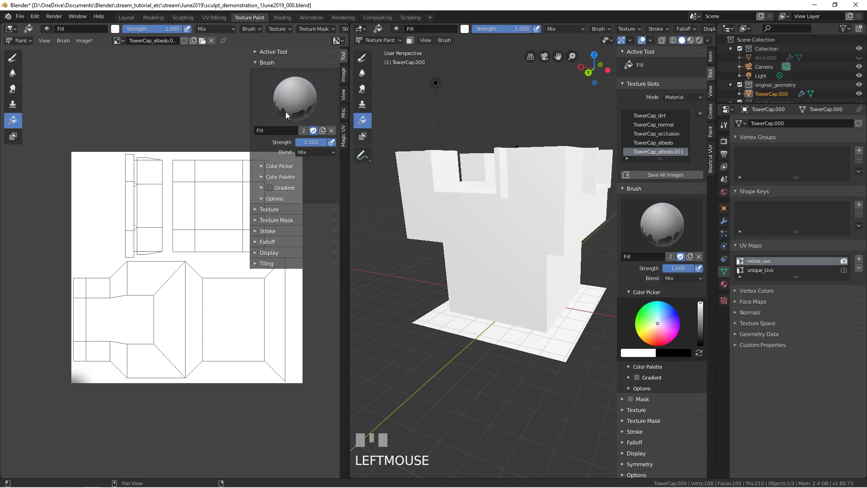
pyautogui.click(334, 197)
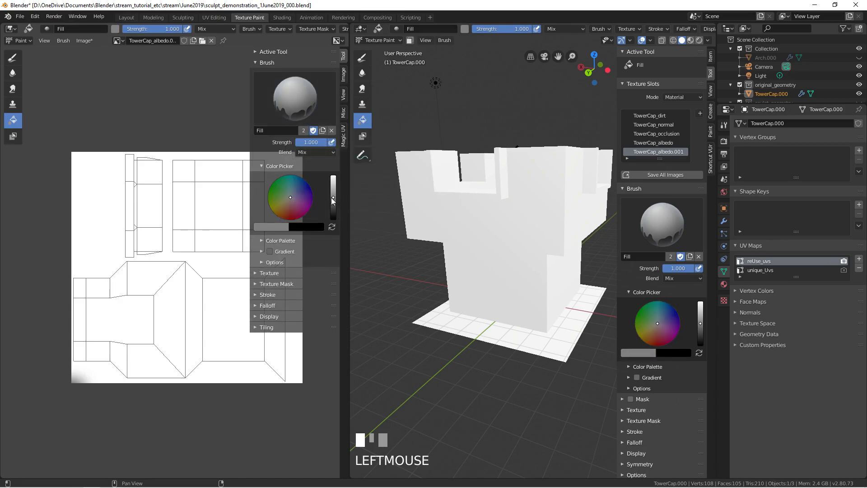
pyautogui.click(333, 208)
pyautogui.click(175, 228)
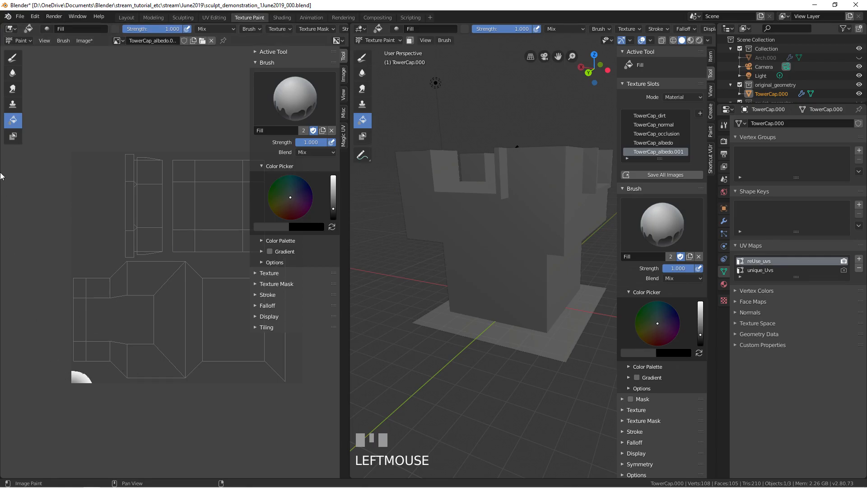
# Set the Draw brush to dark grey and paint over the white patch in the lower corner of the image.
pyautogui.click(13, 59)
pyautogui.moveTo(78, 378); pyautogui.dragTo(86, 429)
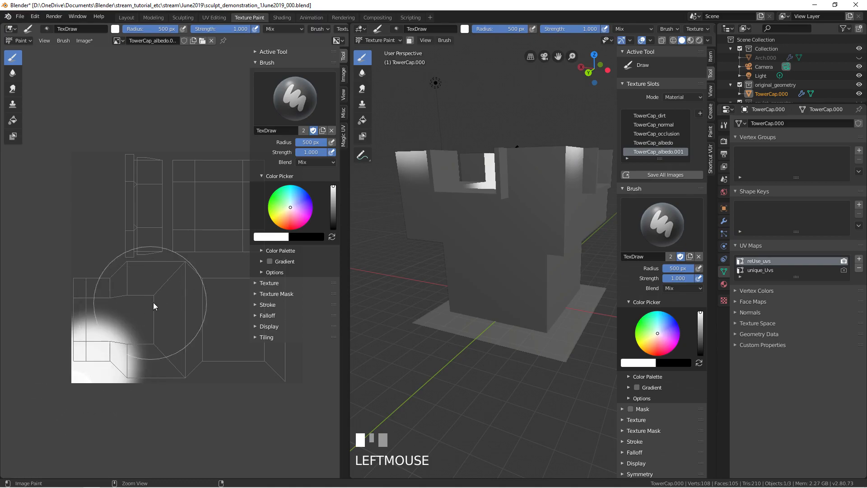
pyautogui.keyDown('ctrl'); pyautogui.moveTo(155, 305); pyautogui.dragTo(155, 336); pyautogui.keyUp('ctrl')
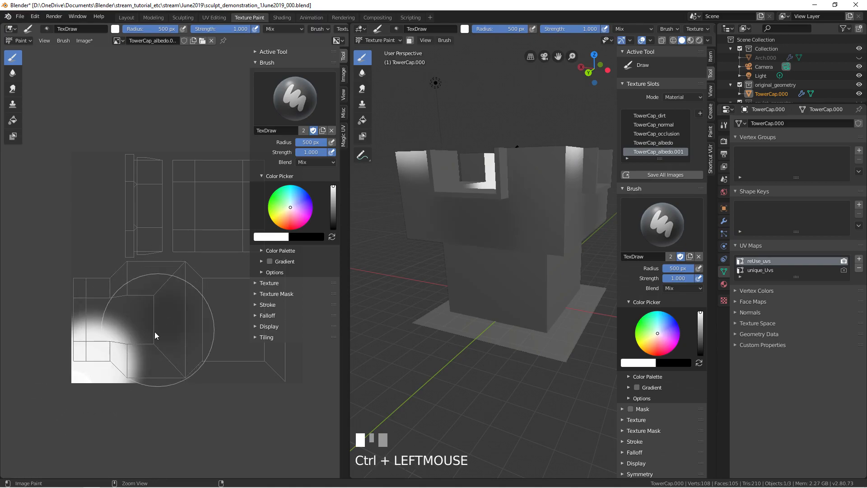
pyautogui.click(278, 237)
pyautogui.click(330, 206)
pyautogui.click(117, 307)
pyautogui.moveTo(118, 307)
pyautogui.mouseDown()
pyautogui.moveTo(91, 311)
pyautogui.moveTo(96, 386)
pyautogui.moveTo(110, 367)
pyautogui.moveTo(84, 375)
pyautogui.moveTo(100, 359)
pyautogui.mouseUp()
# Collapse the paint tool settings in the 3D viewport's sidebar and expand the symmetry settings.
pyautogui.moveTo(406, 271); pyautogui.dragTo(456, 180, button='middle')
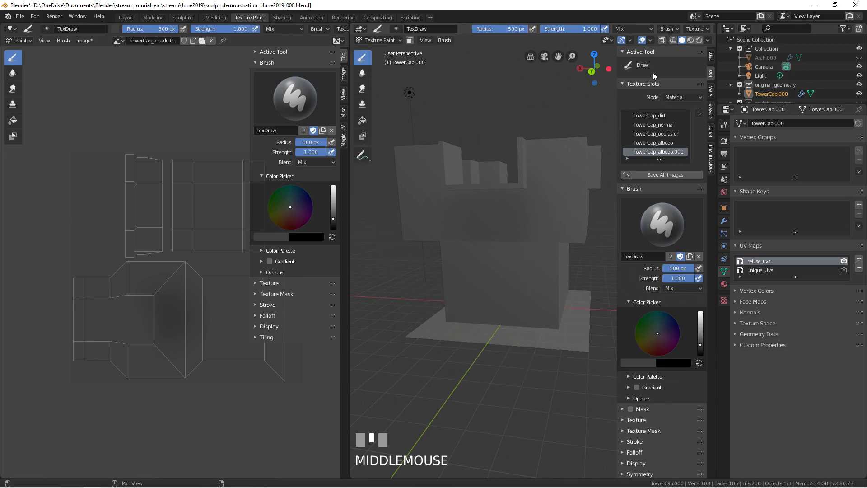
pyautogui.click(711, 135)
pyautogui.click(711, 57)
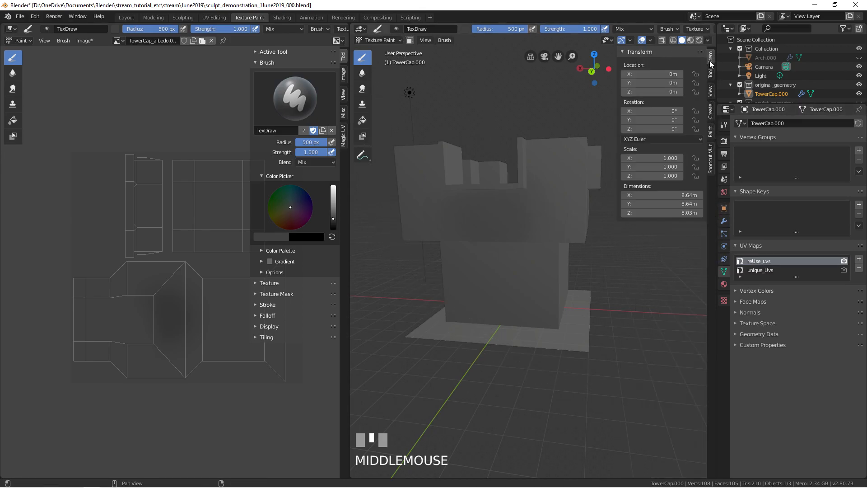
pyautogui.click(712, 78)
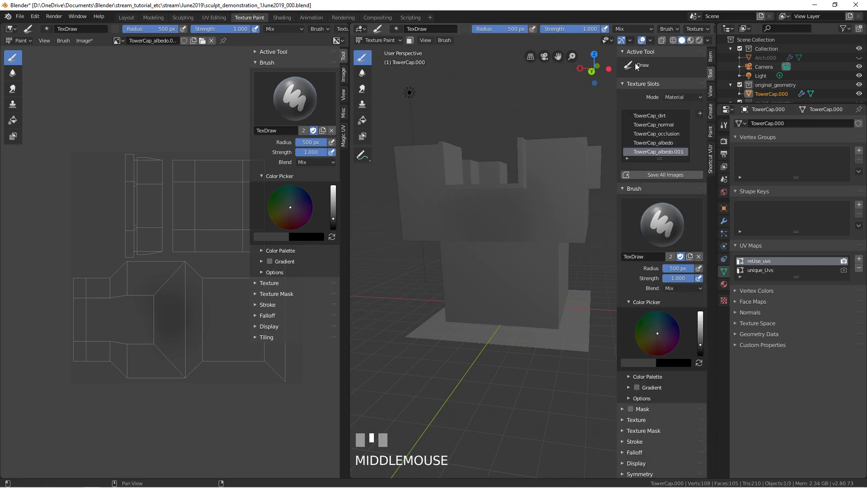
pyautogui.moveTo(635, 52); pyautogui.dragTo(639, 81)
pyautogui.click(635, 149)
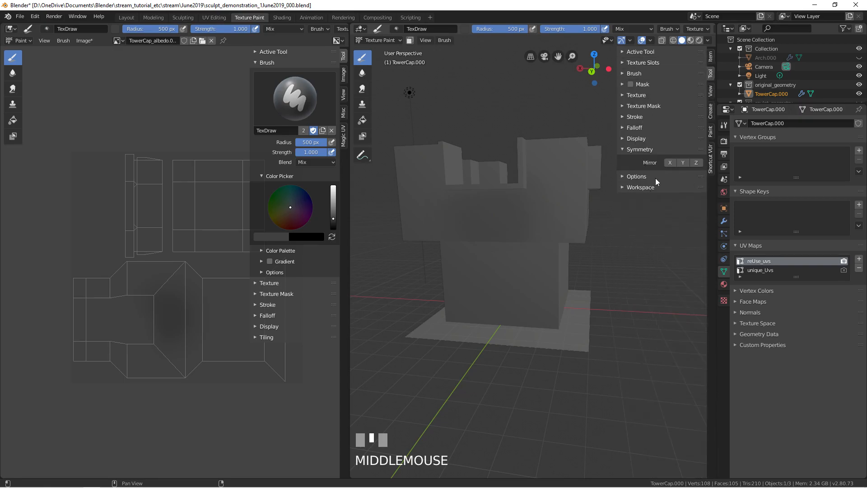
# Try mirroring the paint strokes across the X and Y axes, and turn the mirroring off again.
pyautogui.click(679, 162)
pyautogui.click(671, 161)
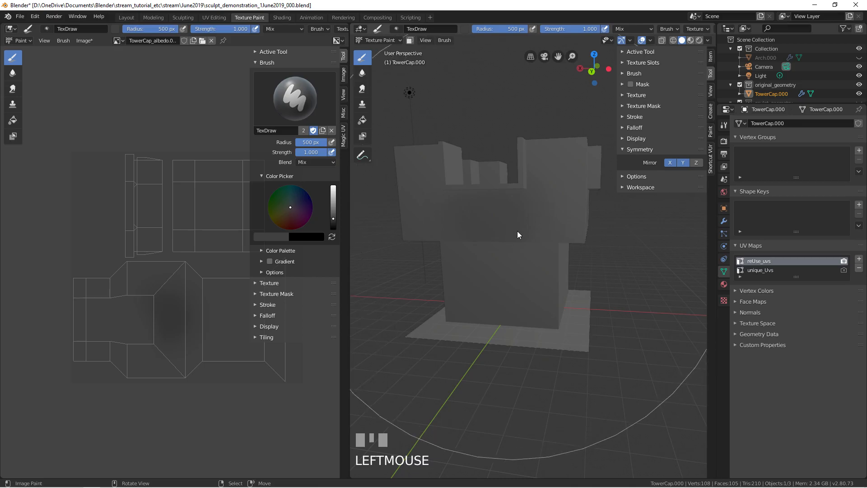
pyautogui.click(681, 162)
# Face the tower's front in the 3D viewport and reduce the Draw brush radius to 73 px.
pyautogui.press('f')
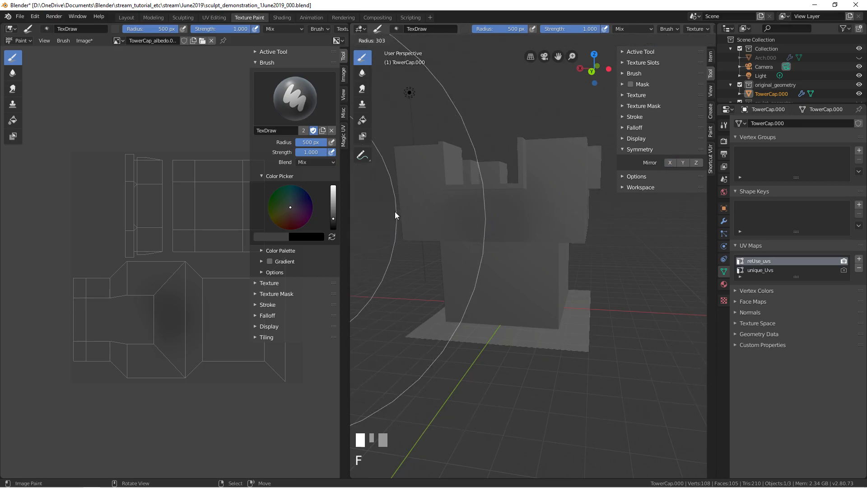
pyautogui.click(373, 201)
pyautogui.moveTo(478, 179)
pyautogui.keyDown('shift'); pyautogui.mouseDown(button='middle')
pyautogui.moveTo(486, 181)
pyautogui.moveTo(481, 218)
pyautogui.moveTo(527, 223)
pyautogui.moveTo(522, 217)
pyautogui.mouseUp(button='middle'); pyautogui.keyUp('shift')
pyautogui.press('f')
pyautogui.click(451, 188)
pyautogui.press('f')
pyautogui.click(495, 213)
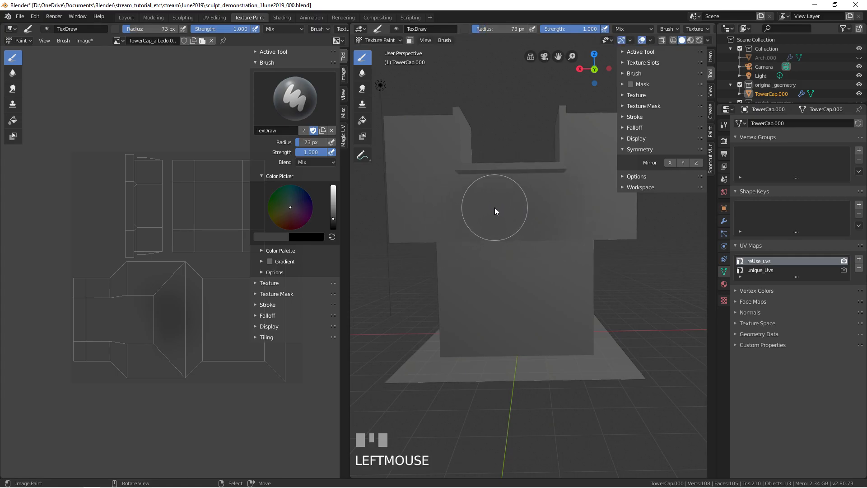
# In the Shading workspace, try TowerCap_albedo as the Principled BSDF's base colour, and link TowerCap_albedo.001 back to it.
pyautogui.click(281, 17)
pyautogui.moveTo(410, 388); pyautogui.dragTo(411, 354, button='middle')
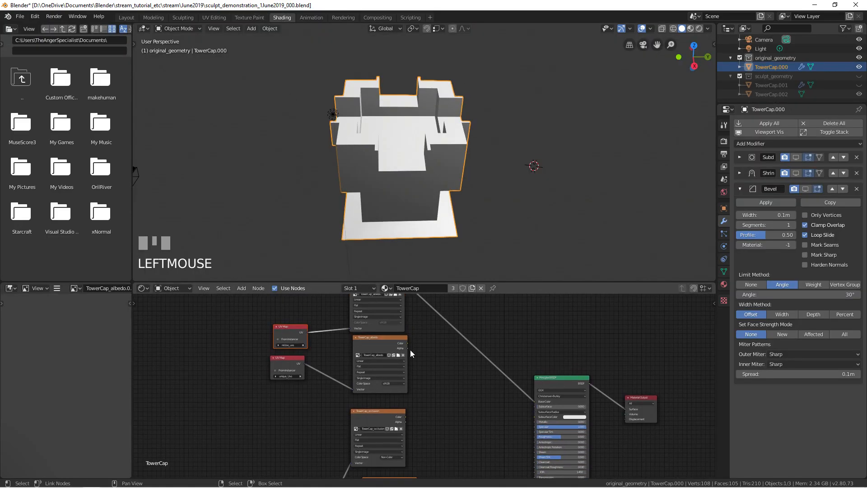
pyautogui.moveTo(408, 343); pyautogui.dragTo(496, 385)
pyautogui.moveTo(537, 403); pyautogui.dragTo(536, 401)
pyautogui.moveTo(485, 367); pyautogui.dragTo(472, 417, button='middle')
pyautogui.moveTo(391, 332); pyautogui.dragTo(521, 448)
pyautogui.moveTo(393, 333); pyautogui.dragTo(523, 450)
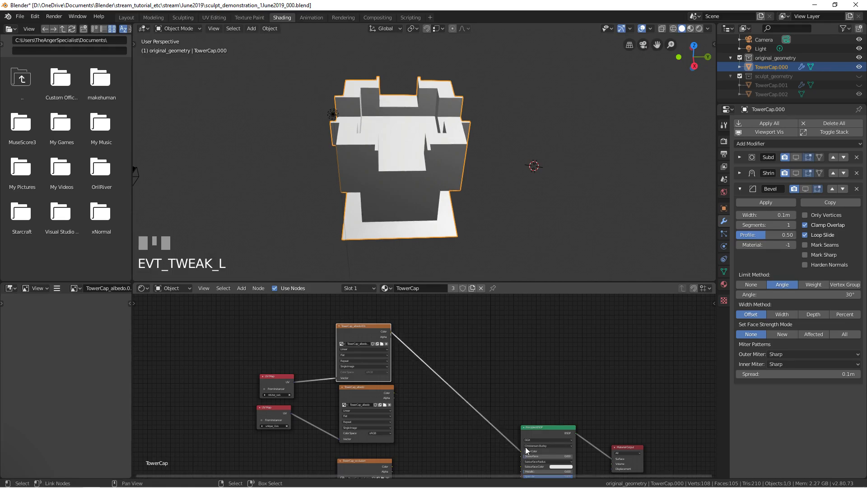
pyautogui.moveTo(454, 191); pyautogui.dragTo(403, 134, button='middle')
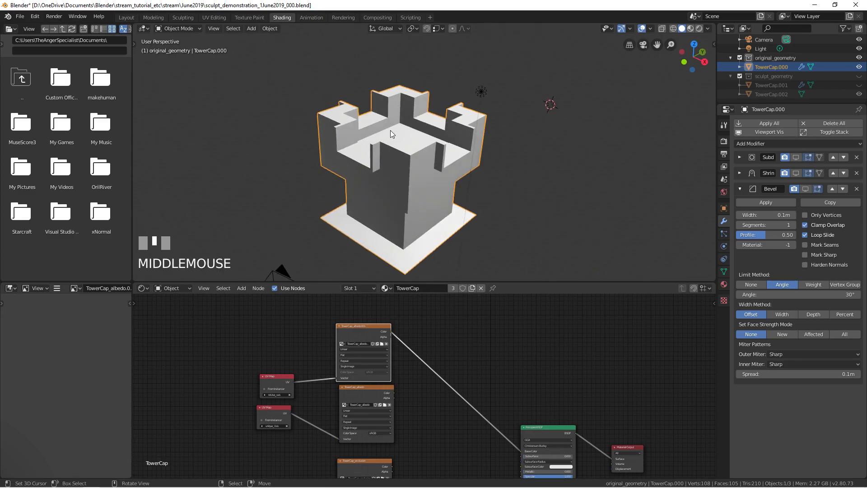
pyautogui.moveTo(376, 125); pyautogui.dragTo(396, 114, button='middle')
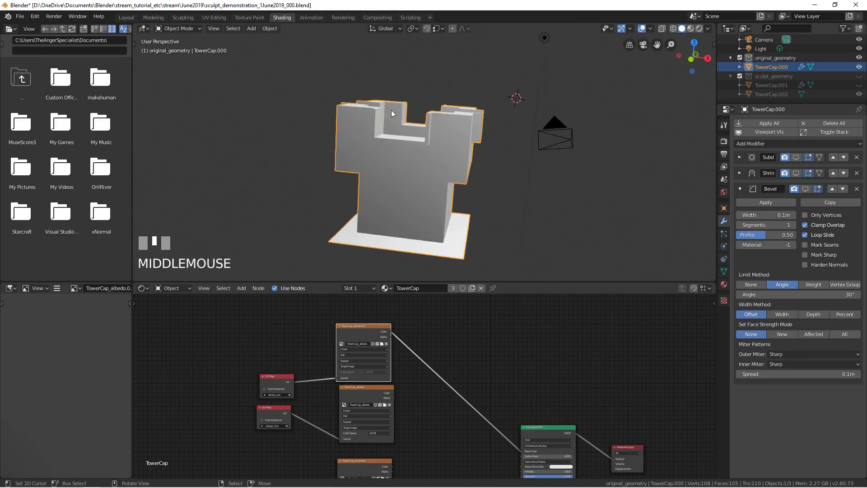
pyautogui.click(303, 54)
pyautogui.moveTo(336, 166); pyautogui.dragTo(284, 54, button='middle')
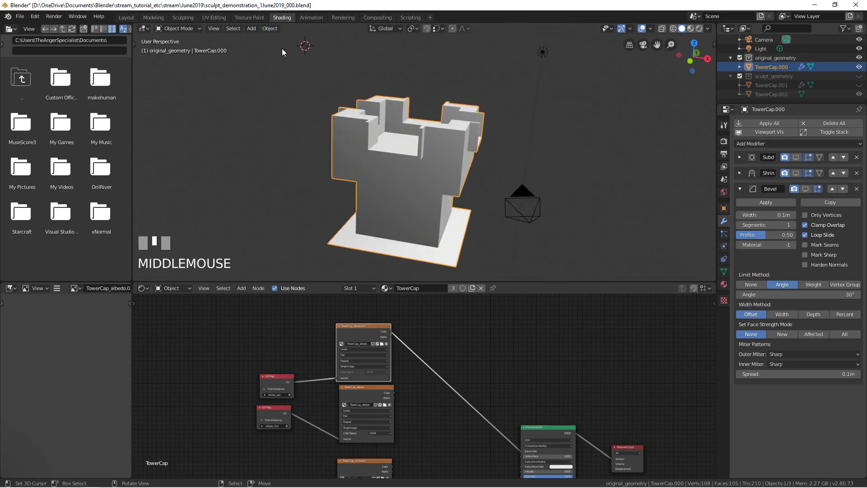
# Return to the Texture Paint workspace and widen the 3D viewport by narrowing the image editor.
pyautogui.click(260, 20)
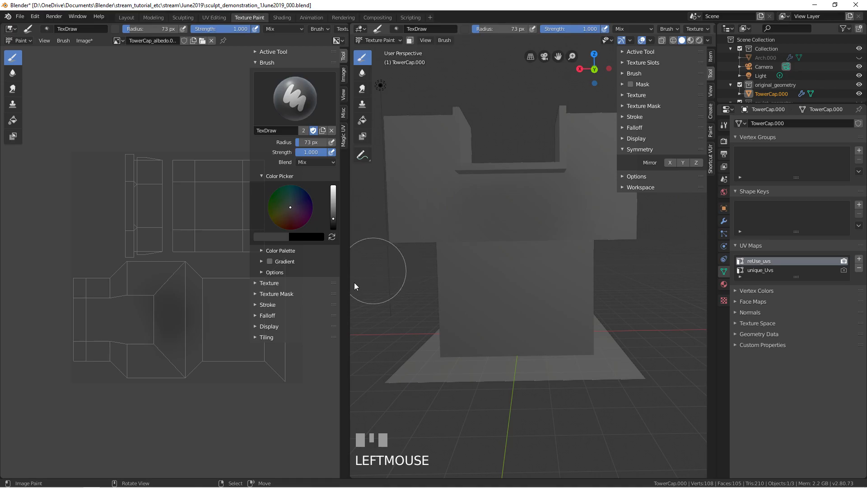
pyautogui.moveTo(349, 285); pyautogui.dragTo(284, 285)
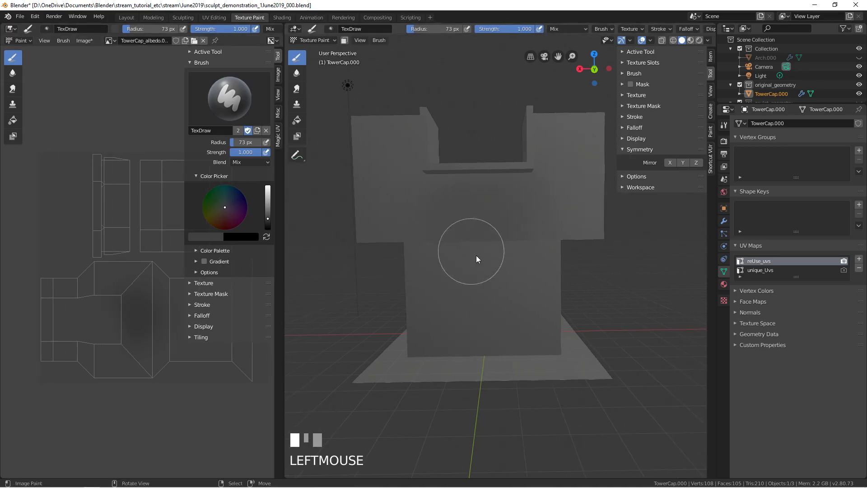
# Assign the cloudy noise Texture.001 to the TexDraw brush, duplicate the brush, and reassign the same texture to the copy.
pyautogui.moveTo(475, 253); pyautogui.dragTo(494, 258, button='middle')
pyautogui.click(448, 294)
pyautogui.moveTo(420, 237); pyautogui.dragTo(526, 222, button='middle')
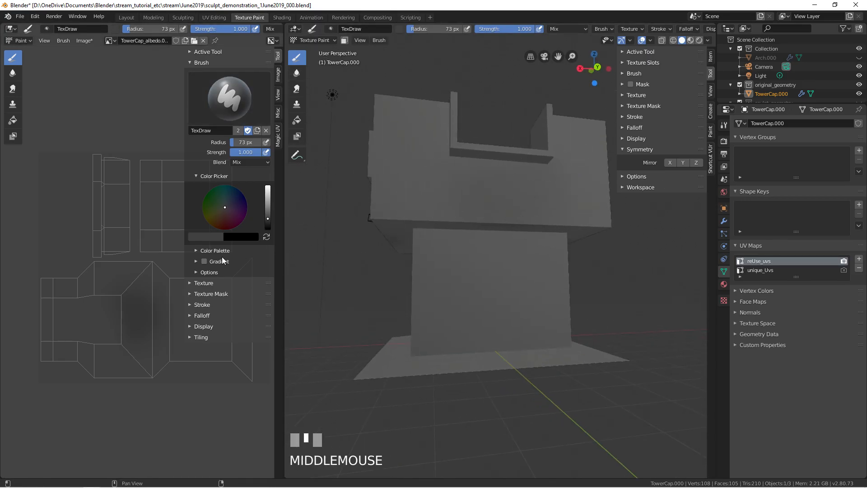
pyautogui.click(211, 283)
pyautogui.click(239, 333)
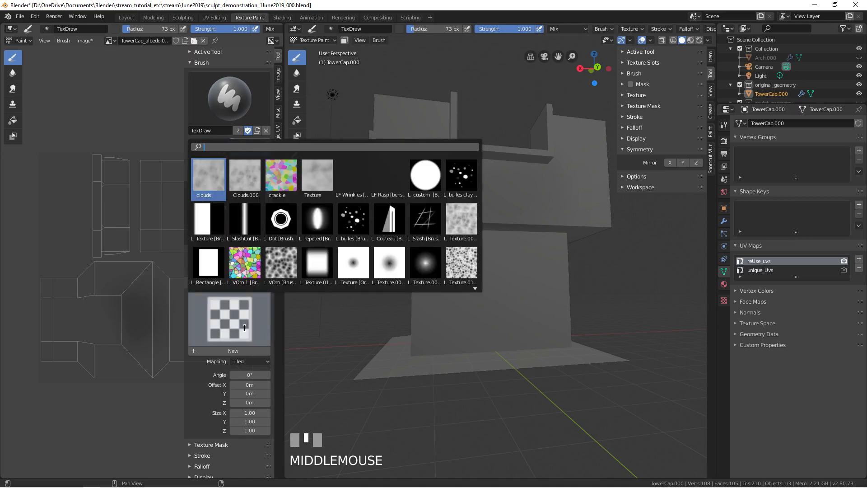
pyautogui.click(463, 222)
pyautogui.click(257, 131)
pyautogui.click(266, 351)
pyautogui.click(267, 338)
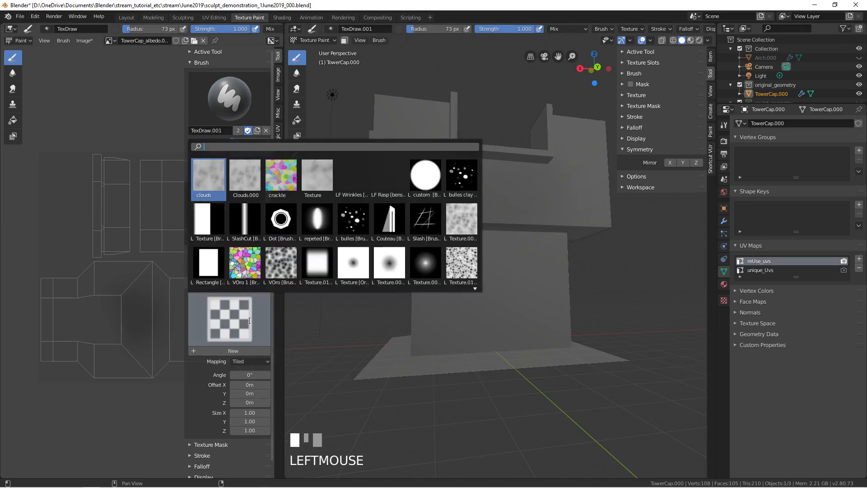
pyautogui.click(463, 219)
# Remove the texture from the original TexDraw brush and switch back to the textured copy, TexDraw.001.
pyautogui.click(224, 120)
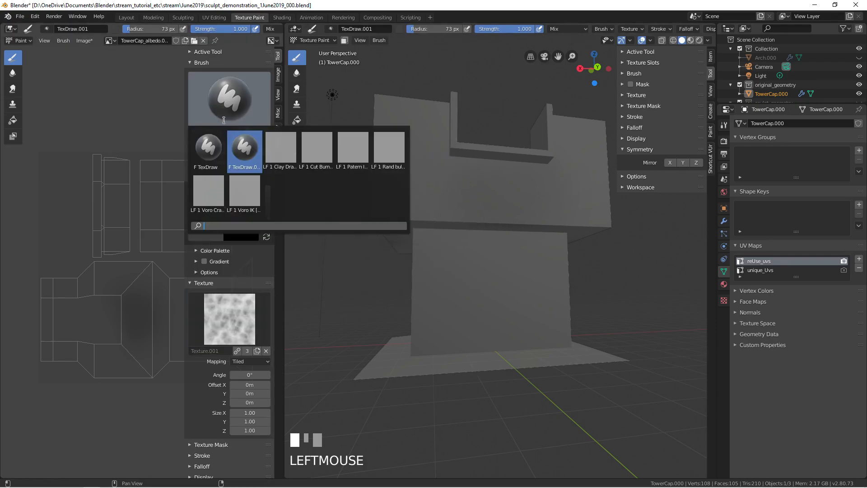
pyautogui.click(208, 149)
pyautogui.click(259, 311)
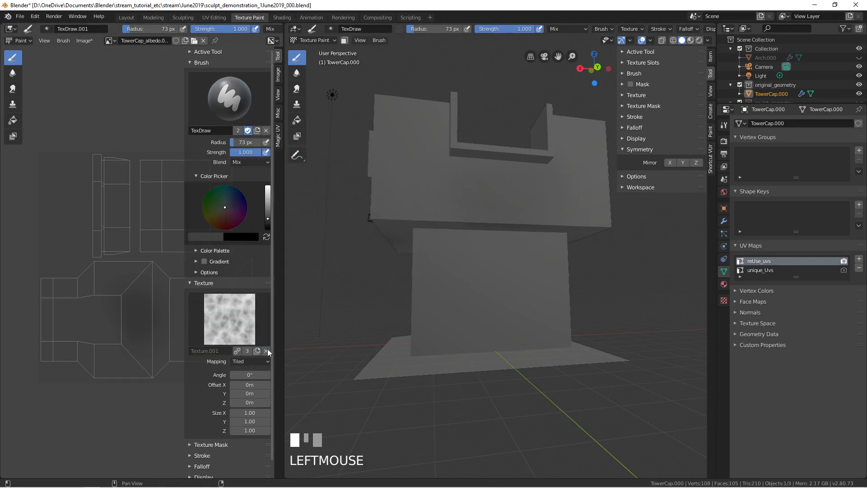
pyautogui.click(266, 351)
pyautogui.click(230, 106)
pyautogui.click(250, 153)
# Increase the brush radius to 112 px and paint dark cloudy noise over the tower's front.
pyautogui.moveTo(482, 206); pyautogui.dragTo(412, 176)
pyautogui.press('f')
pyautogui.click(454, 202)
pyautogui.moveTo(509, 197)
pyautogui.mouseDown()
pyautogui.moveTo(407, 201)
pyautogui.moveTo(414, 152)
pyautogui.moveTo(367, 140)
pyautogui.moveTo(557, 185)
pyautogui.moveTo(582, 218)
pyautogui.moveTo(498, 200)
pyautogui.moveTo(470, 263)
pyautogui.moveTo(436, 245)
pyautogui.moveTo(505, 270)
pyautogui.moveTo(413, 300)
pyautogui.moveTo(443, 344)
pyautogui.moveTo(528, 303)
pyautogui.moveTo(513, 288)
pyautogui.mouseUp()
pyautogui.moveTo(513, 288); pyautogui.dragTo(497, 353, button='middle')
pyautogui.moveTo(497, 353)
pyautogui.mouseDown()
pyautogui.moveTo(401, 398)
pyautogui.moveTo(534, 337)
pyautogui.moveTo(510, 341)
pyautogui.mouseUp()
# In Edit Mode, select the parapet corner, overhang, wall and base faces along one side of the tower.
pyautogui.press('Tab')
pyautogui.moveTo(511, 340); pyautogui.dragTo(526, 267, button='middle')
pyautogui.rightClick(525, 205)
pyautogui.keyDown('shift'); pyautogui.rightClick(453, 230); pyautogui.keyUp('shift')
pyautogui.keyDown('shift'); pyautogui.rightClick(467, 345); pyautogui.keyUp('shift')
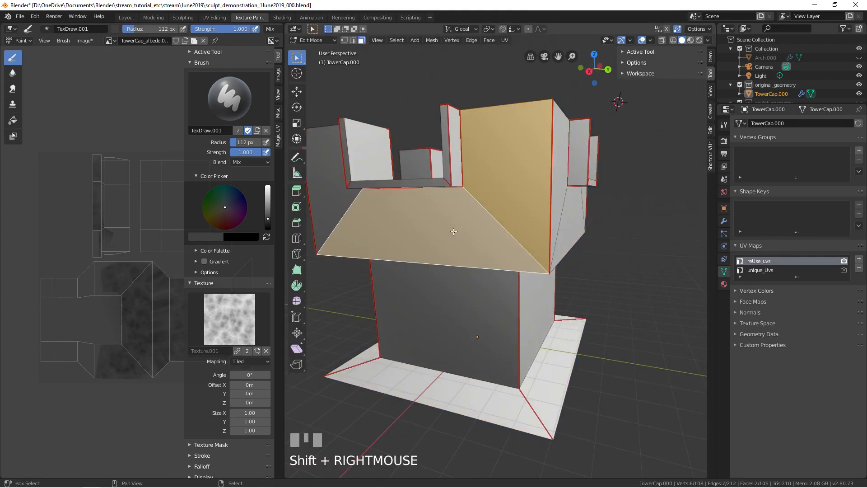
pyautogui.keyDown('shift'); pyautogui.rightClick(473, 378); pyautogui.keyUp('shift')
pyautogui.moveTo(425, 245); pyautogui.dragTo(498, 325, button='middle')
pyautogui.keyDown('shift'); pyautogui.rightClick(457, 324); pyautogui.keyUp('shift')
pyautogui.keyDown('shift'); pyautogui.rightClick(442, 298); pyautogui.keyUp('shift')
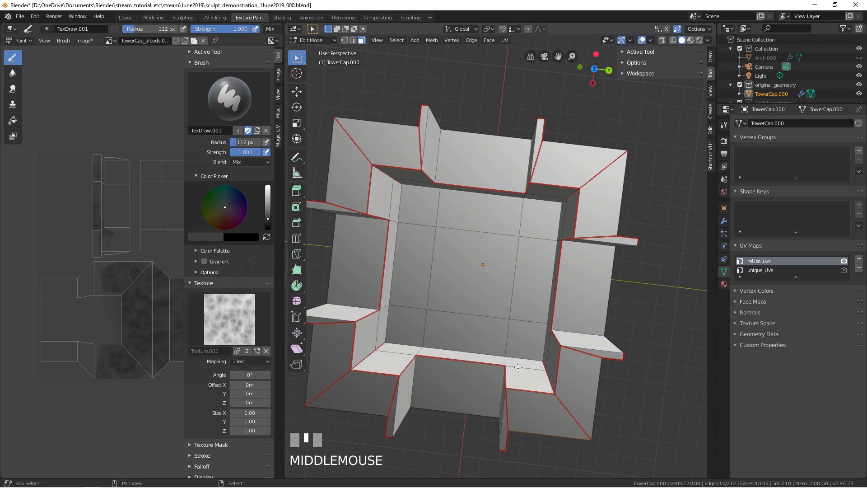
# Add the parapet corner's top faces and the inner rim faces around the tower floor to the selection.
pyautogui.keyDown('shift'); pyautogui.rightClick(520, 364); pyautogui.keyUp('shift')
pyautogui.keyDown('shift'); pyautogui.rightClick(526, 391); pyautogui.keyUp('shift')
pyautogui.keyDown('shift'); pyautogui.rightClick(522, 408); pyautogui.keyUp('shift')
pyautogui.keyDown('shift'); pyautogui.rightClick(432, 347); pyautogui.keyUp('shift')
pyautogui.keyDown('shift'); pyautogui.rightClick(387, 349); pyautogui.keyUp('shift')
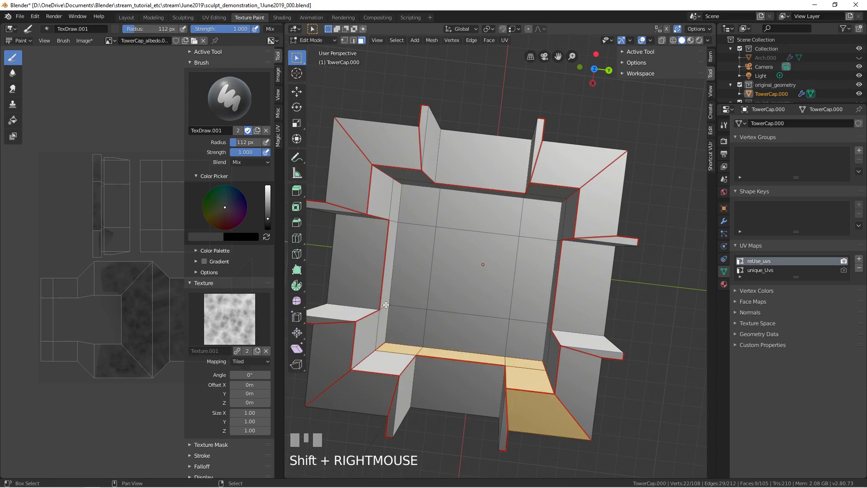
pyautogui.keyDown('shift'); pyautogui.rightClick(383, 317); pyautogui.keyUp('shift')
pyautogui.keyDown('shift'); pyautogui.rightClick(388, 262); pyautogui.keyUp('shift')
pyautogui.keyDown('shift'); pyautogui.rightClick(398, 198); pyautogui.keyUp('shift')
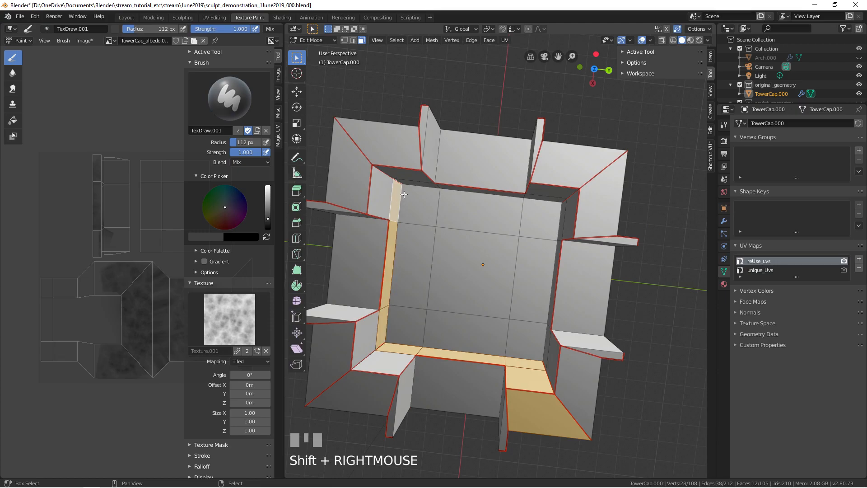
pyautogui.keyDown('shift'); pyautogui.rightClick(417, 184); pyautogui.keyUp('shift')
pyautogui.keyDown('shift'); pyautogui.rightClick(498, 192); pyautogui.keyUp('shift')
pyautogui.keyDown('shift'); pyautogui.rightClick(544, 200); pyautogui.keyUp('shift')
# Add the remaining parapet corner faces and the neighbouring side's overhang, wall and base faces, and hide the whole selection.
pyautogui.moveTo(544, 200); pyautogui.dragTo(557, 173, button='middle')
pyautogui.keyDown('shift'); pyautogui.rightClick(558, 173); pyautogui.keyUp('shift')
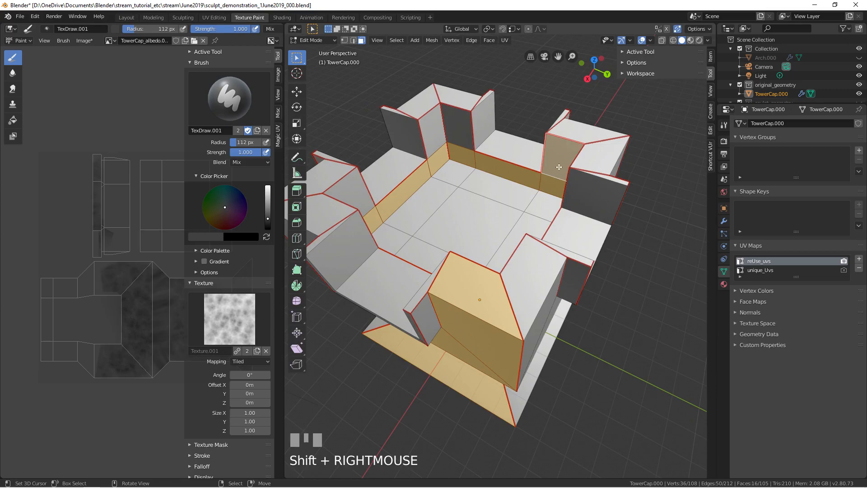
pyautogui.keyDown('shift'); pyautogui.rightClick(577, 137); pyautogui.keyUp('shift')
pyautogui.moveTo(576, 136); pyautogui.dragTo(435, 159, button='middle')
pyautogui.keyDown('shift'); pyautogui.rightClick(495, 182); pyautogui.keyUp('shift')
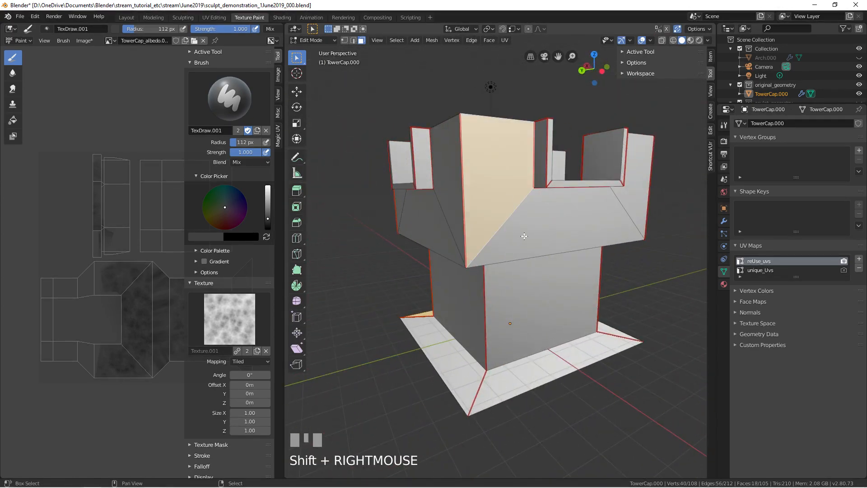
pyautogui.keyDown('shift'); pyautogui.rightClick(524, 238); pyautogui.keyUp('shift')
pyautogui.keyDown('shift'); pyautogui.rightClick(515, 300); pyautogui.keyUp('shift')
pyautogui.keyDown('shift'); pyautogui.rightClick(500, 362); pyautogui.keyUp('shift')
pyautogui.press('h')
# Select the connected tower piece at the near parapet corner with linked selection and hide it.
pyautogui.moveTo(563, 230); pyautogui.dragTo(637, 182, button='middle')
pyautogui.rightClick(633, 211)
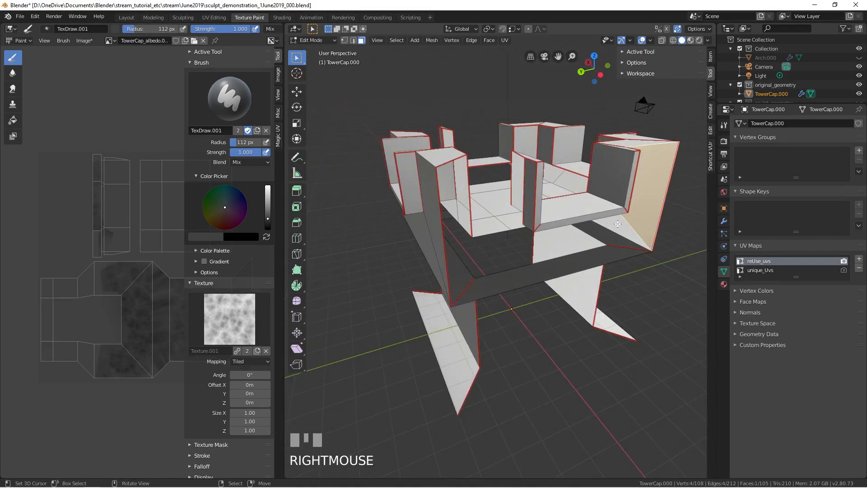
pyautogui.press('1')
pyautogui.rightClick(649, 251)
pyautogui.press('l')
pyautogui.moveTo(597, 234); pyautogui.dragTo(551, 207, button='middle')
pyautogui.press('3')
pyautogui.rightClick(549, 217)
pyautogui.hotkey('alt', 'a')
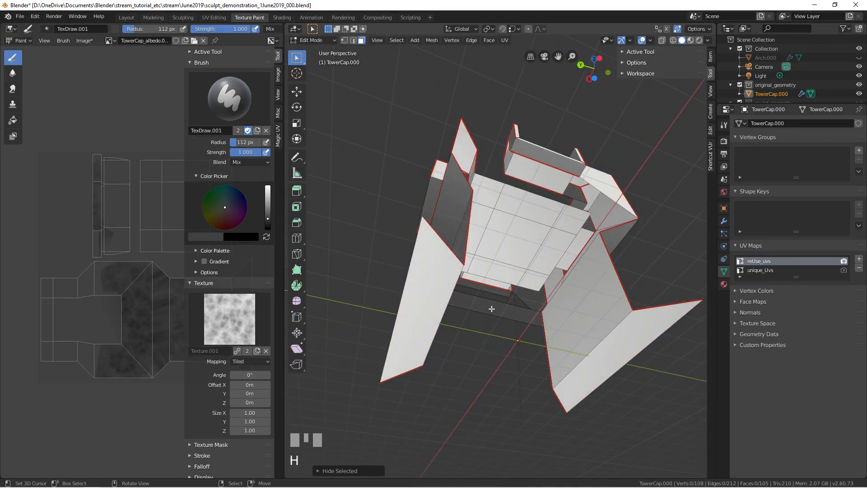
# Hide the other leftover linked side pieces, leaving only one tower side and the floor visible.
pyautogui.press('1')
pyautogui.rightClick(605, 236)
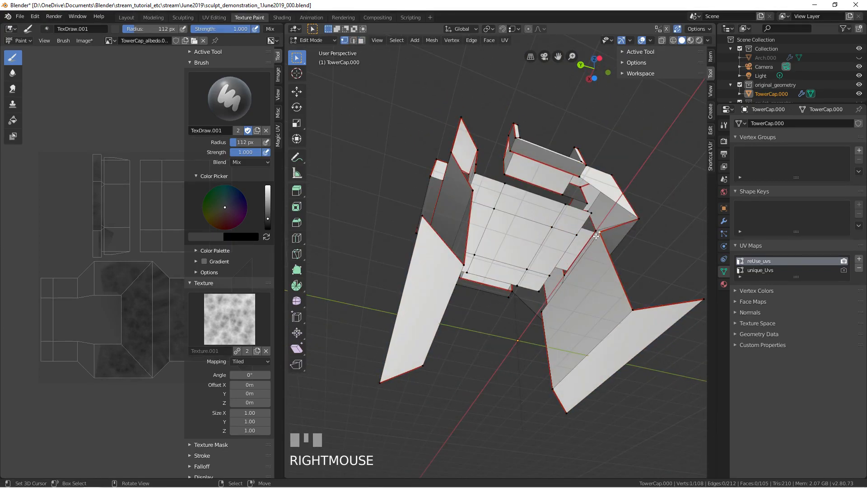
pyautogui.press('l')
pyautogui.press('h')
pyautogui.moveTo(581, 261); pyautogui.dragTo(503, 271, button='middle')
pyautogui.hotkey('ctrl', 'Tab')
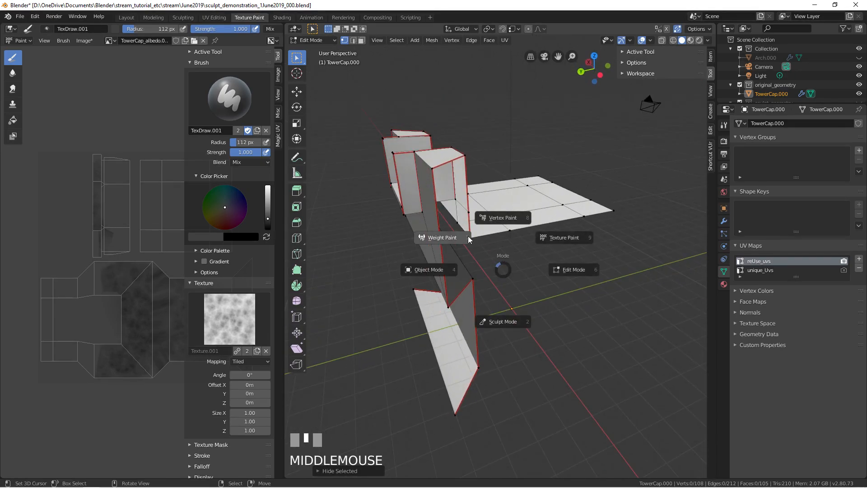
pyautogui.press('Tab')
pyautogui.moveTo(476, 270); pyautogui.dragTo(479, 242, button='middle')
pyautogui.press('Tab')
pyautogui.press('Tab')
# Assign all visible vertices to a new vertex group named MASK and show the tower's modifier properties.
pyautogui.press('a')
pyautogui.hotkey('ctrl', 'g')
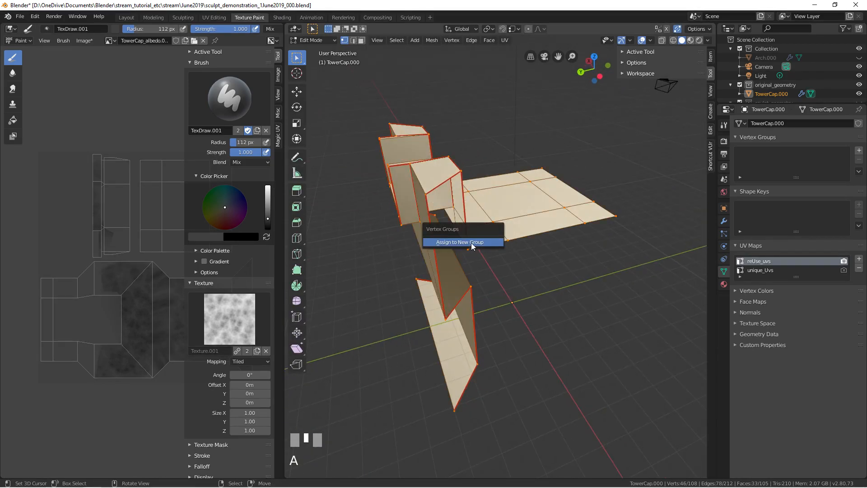
pyautogui.click(472, 244)
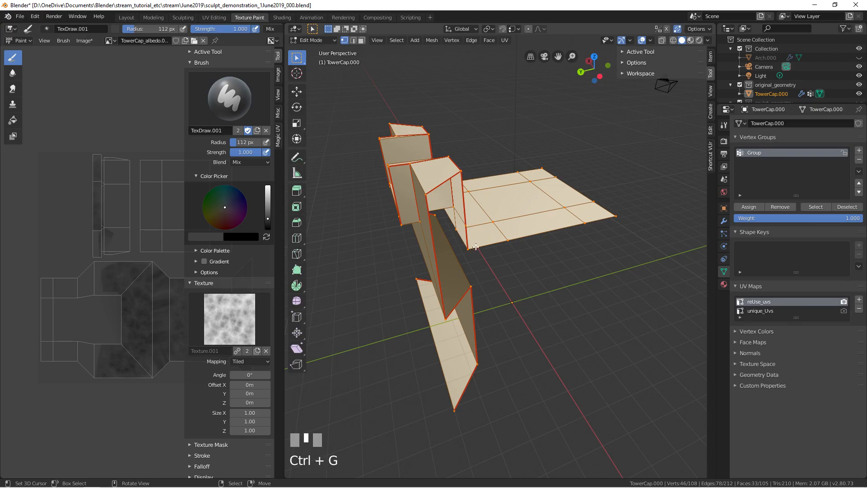
pyautogui.doubleClick(754, 153)
pyautogui.write('MASK')
pyautogui.press('Return')
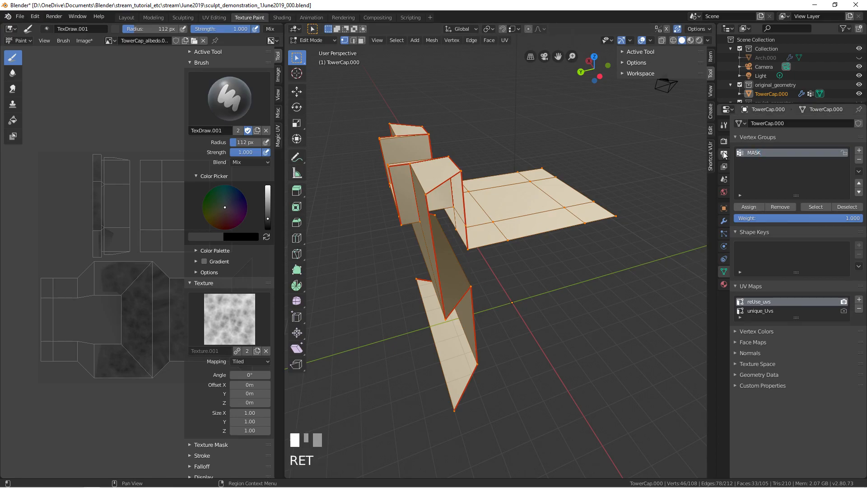
pyautogui.click(723, 220)
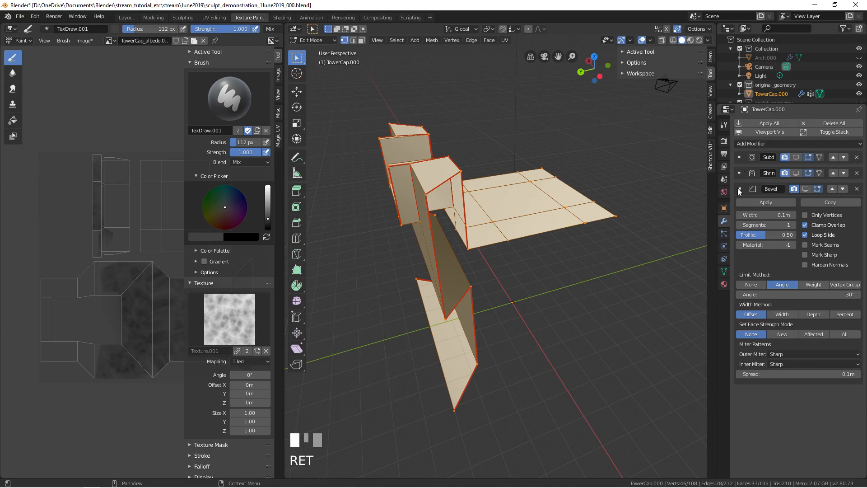
pyautogui.click(752, 145)
pyautogui.click(691, 215)
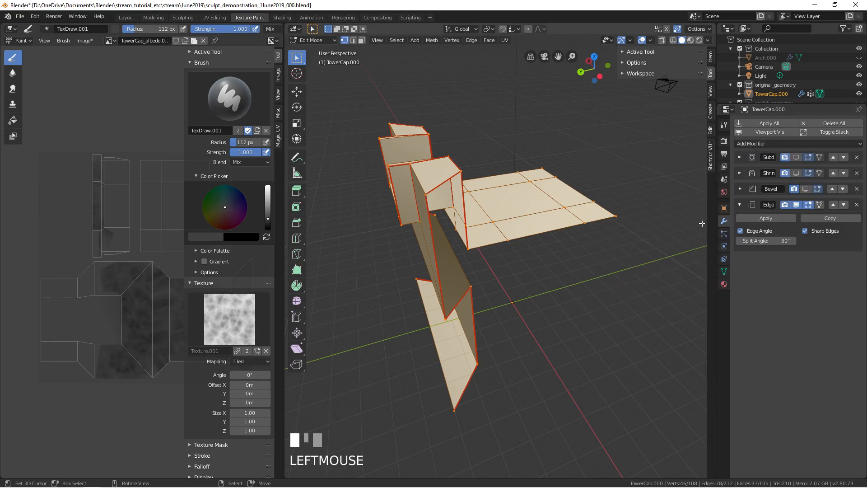
pyautogui.click(856, 205)
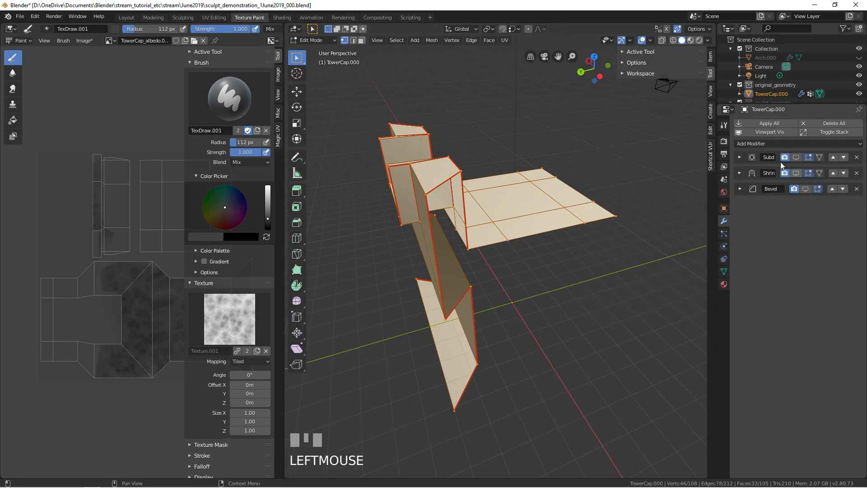
# Add a Mask modifier that uses the MASK vertex group and switch the tower to Texture Paint mode.
pyautogui.click(773, 144)
pyautogui.click(692, 224)
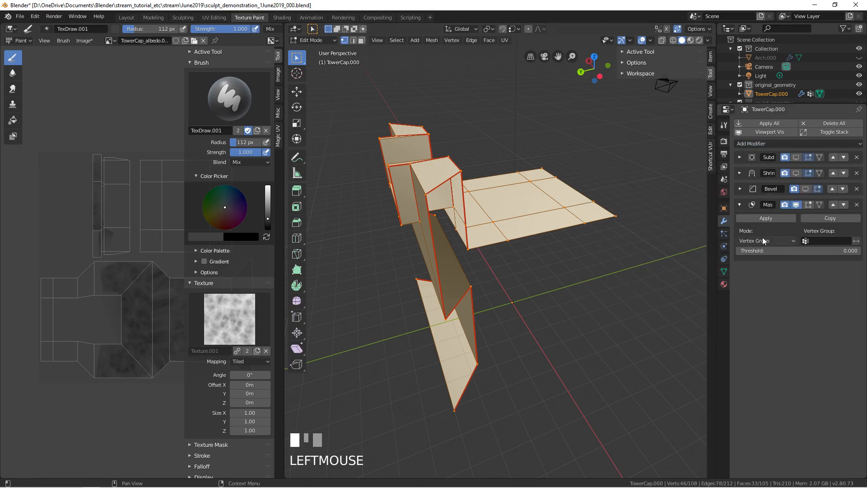
pyautogui.click(826, 241)
pyautogui.click(813, 250)
pyautogui.hotkey('ctrl', 'Tab')
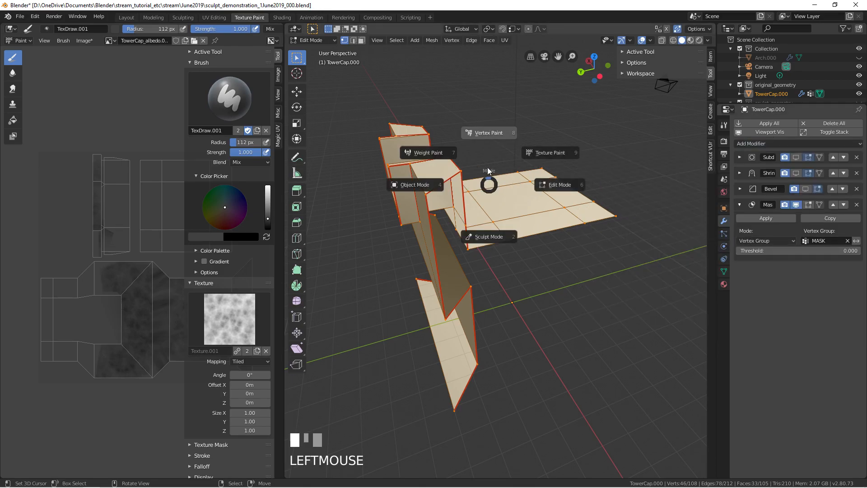
pyautogui.click(532, 154)
pyautogui.moveTo(482, 195)
pyautogui.mouseDown(button='middle')
pyautogui.moveTo(548, 203)
pyautogui.moveTo(389, 151)
pyautogui.mouseUp(button='middle')
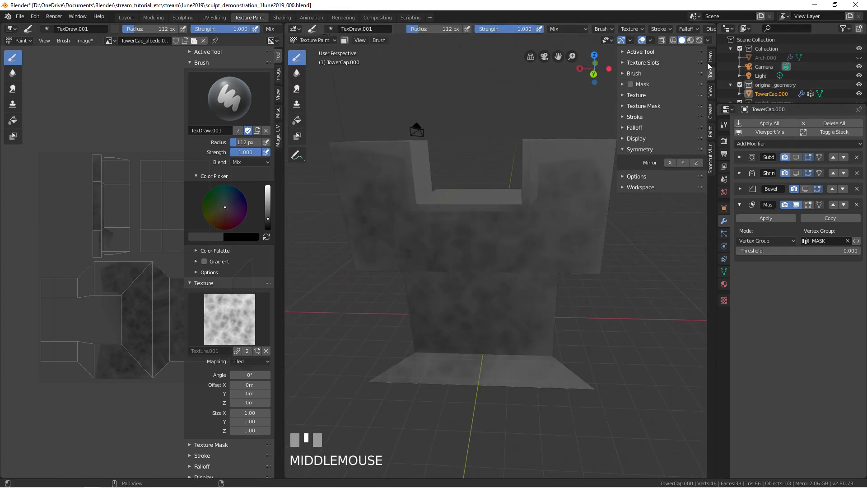
# Look through the brush texture and falloff settings, and turn off Backface Culling in the painting options.
pyautogui.click(641, 30)
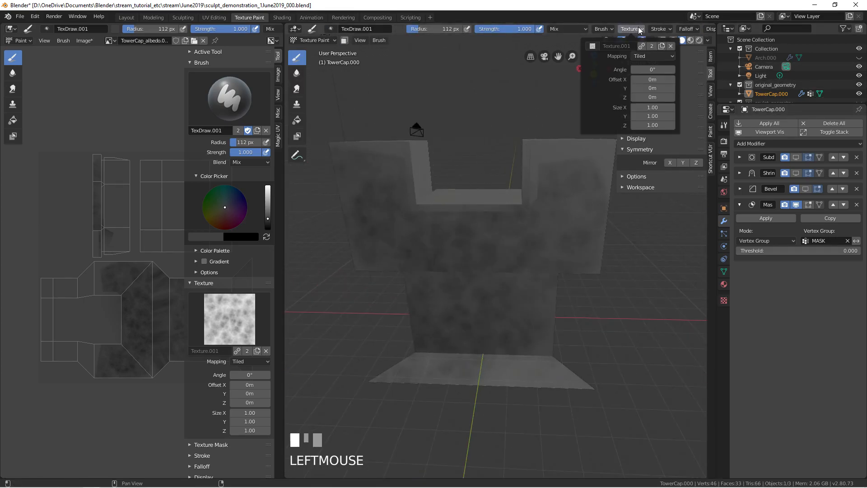
pyautogui.moveTo(657, 30)
pyautogui.moveTo(687, 30)
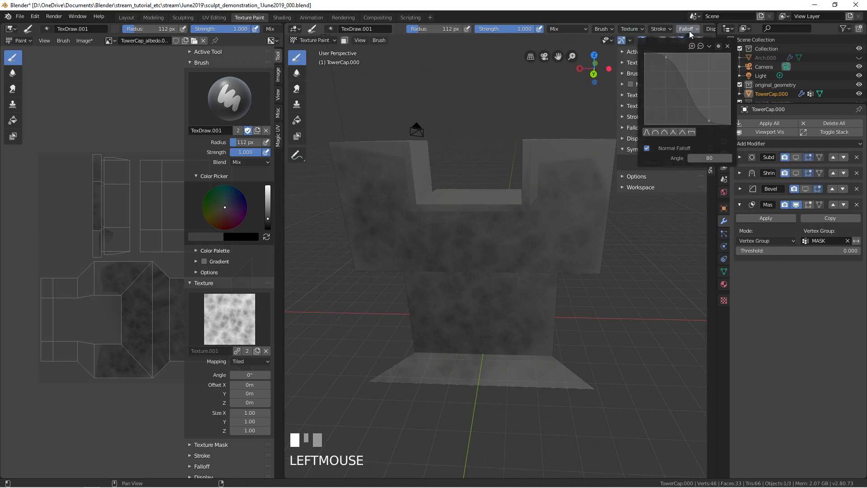
pyautogui.click(608, 69)
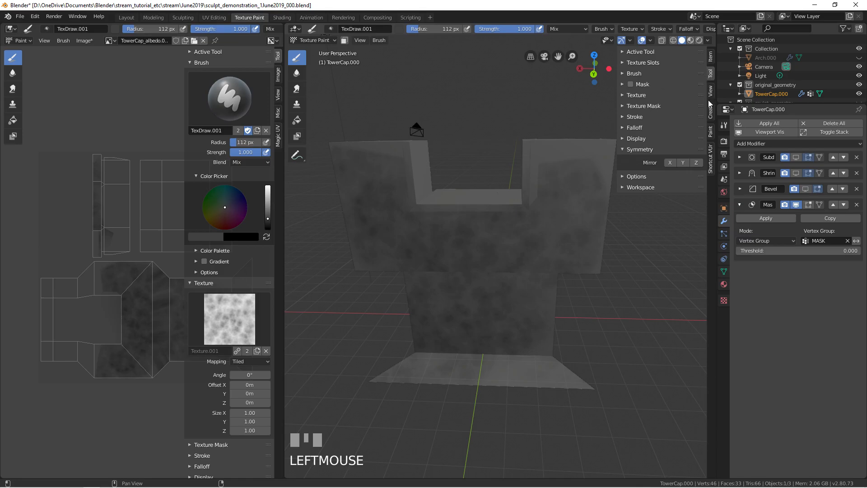
pyautogui.scroll(-8, 676, 30)
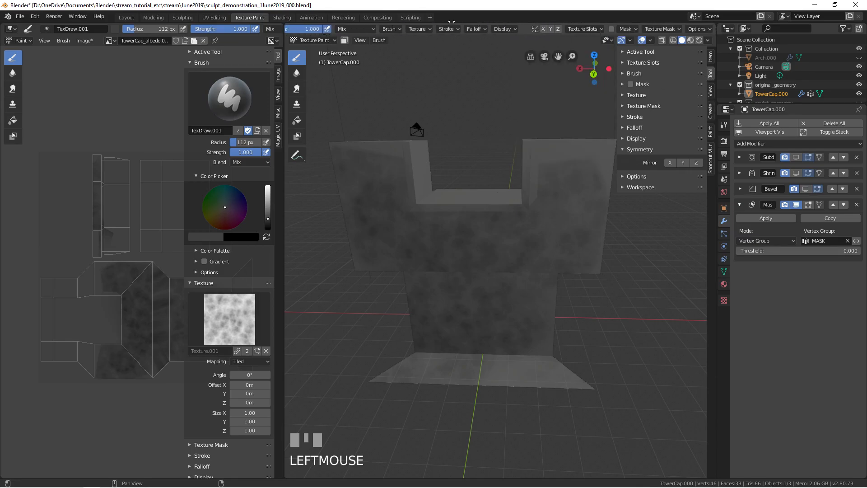
pyautogui.click(696, 29)
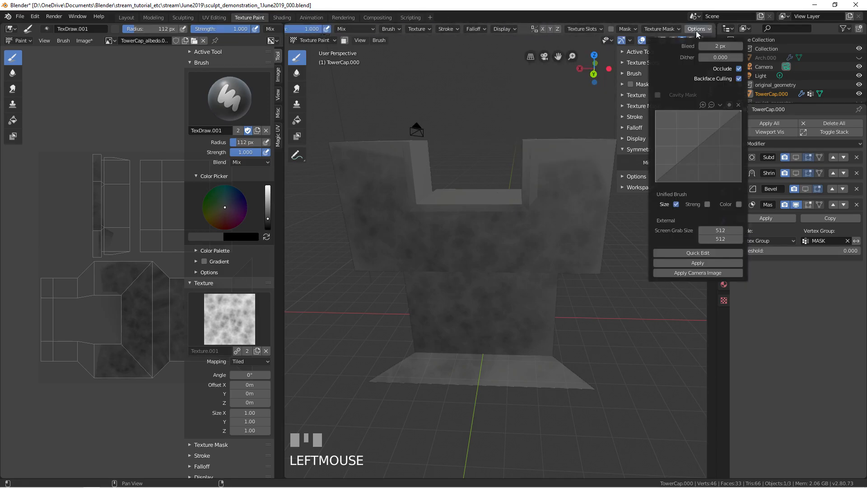
pyautogui.click(738, 78)
# Paint dark cloudy noise across the outer wall and base of the unmasked tower side.
pyautogui.moveTo(484, 187); pyautogui.dragTo(514, 165, button='middle')
pyautogui.moveTo(485, 201)
pyautogui.mouseDown()
pyautogui.moveTo(505, 226)
pyautogui.moveTo(420, 153)
pyautogui.moveTo(383, 192)
pyautogui.moveTo(387, 254)
pyautogui.mouseUp()
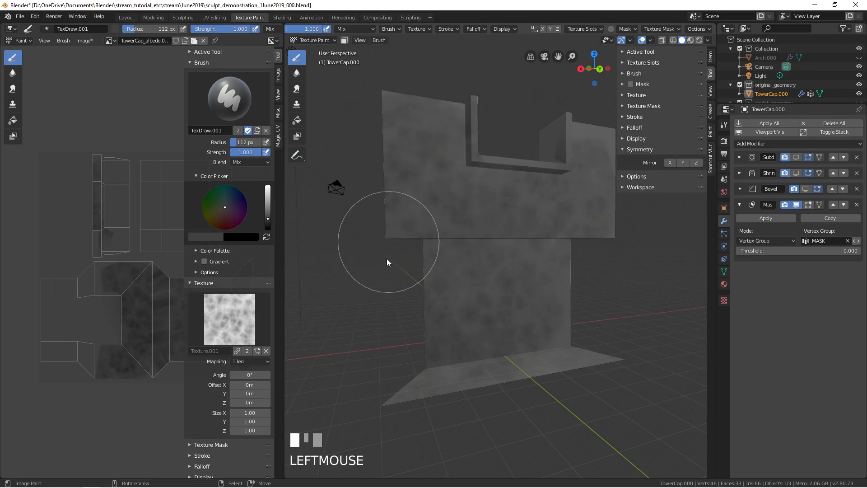
pyautogui.moveTo(387, 253); pyautogui.dragTo(429, 323, button='middle')
pyautogui.moveTo(430, 323)
pyautogui.mouseDown()
pyautogui.moveTo(405, 384)
pyautogui.moveTo(503, 368)
pyautogui.moveTo(551, 373)
pyautogui.mouseUp()
pyautogui.moveTo(552, 373)
pyautogui.mouseDown(button='middle')
pyautogui.moveTo(503, 403)
pyautogui.moveTo(435, 339)
pyautogui.mouseUp(button='middle')
pyautogui.click(435, 340)
pyautogui.moveTo(435, 339)
pyautogui.mouseDown()
pyautogui.moveTo(512, 326)
pyautogui.moveTo(508, 302)
pyautogui.mouseUp()
# Paint cloudy noise over the upper parapet faces and the outer edges of the tower side.
pyautogui.moveTo(508, 303)
pyautogui.mouseDown(button='middle')
pyautogui.moveTo(501, 190)
pyautogui.moveTo(437, 143)
pyautogui.mouseUp(button='middle')
pyautogui.moveTo(438, 143); pyautogui.dragTo(479, 142)
pyautogui.moveTo(478, 142); pyautogui.dragTo(515, 168, button='middle')
pyautogui.moveTo(515, 172); pyautogui.dragTo(507, 127)
pyautogui.moveTo(507, 127)
pyautogui.mouseDown(button='middle')
pyautogui.moveTo(456, 148)
pyautogui.moveTo(474, 134)
pyautogui.mouseUp(button='middle')
pyautogui.click(473, 134)
pyautogui.moveTo(473, 134); pyautogui.dragTo(458, 141)
pyautogui.moveTo(458, 141); pyautogui.dragTo(448, 220, button='middle')
pyautogui.moveTo(366, 242); pyautogui.dragTo(367, 204)
pyautogui.moveTo(367, 201); pyautogui.dragTo(491, 272, button='middle')
pyautogui.moveTo(491, 272)
pyautogui.mouseDown()
pyautogui.moveTo(530, 343)
pyautogui.moveTo(581, 291)
pyautogui.moveTo(622, 266)
pyautogui.moveTo(538, 292)
pyautogui.mouseUp()
pyautogui.moveTo(538, 292)
pyautogui.mouseDown(button='middle')
pyautogui.moveTo(498, 259)
pyautogui.moveTo(505, 243)
pyautogui.mouseUp(button='middle')
# Enlarge the brush radius to 205 px and paint broad cloudy noise over the tower floor.
pyautogui.press('f')
pyautogui.click(544, 262)
pyautogui.moveTo(544, 259)
pyautogui.mouseDown()
pyautogui.moveTo(501, 169)
pyautogui.moveTo(513, 195)
pyautogui.moveTo(438, 278)
pyautogui.moveTo(418, 257)
pyautogui.mouseUp()
pyautogui.moveTo(411, 259)
pyautogui.mouseDown()
pyautogui.moveTo(469, 336)
pyautogui.moveTo(597, 246)
pyautogui.moveTo(610, 221)
pyautogui.mouseUp()
pyautogui.moveTo(610, 223)
pyautogui.mouseDown(button='middle')
pyautogui.moveTo(505, 242)
pyautogui.moveTo(486, 230)
pyautogui.mouseUp(button='middle')
pyautogui.moveTo(474, 253)
pyautogui.mouseDown()
pyautogui.moveTo(442, 307)
pyautogui.moveTo(430, 252)
pyautogui.mouseUp()
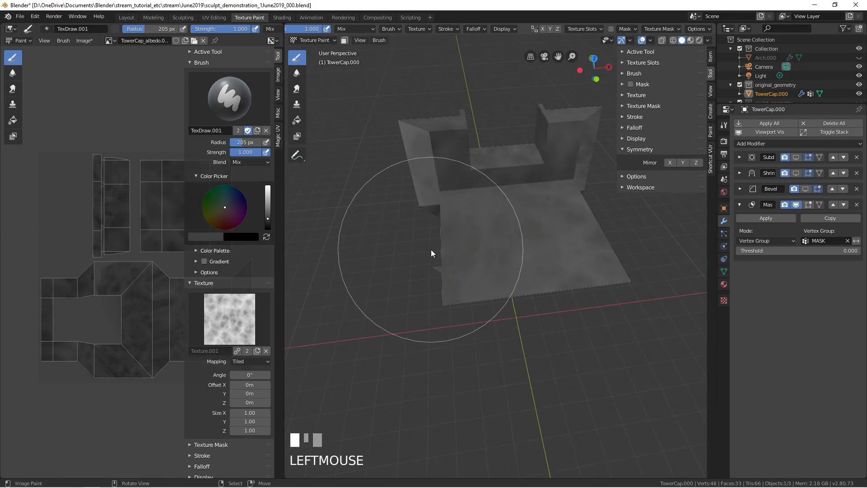
# Blend more broad cloudy noise over the floor, inner parapet walls and adjoining faces from several angles.
pyautogui.moveTo(430, 251); pyautogui.dragTo(427, 218, button='middle')
pyautogui.moveTo(428, 219)
pyautogui.mouseDown()
pyautogui.moveTo(401, 165)
pyautogui.moveTo(393, 206)
pyautogui.mouseUp()
pyautogui.moveTo(392, 205)
pyautogui.mouseDown(button='middle')
pyautogui.moveTo(499, 242)
pyautogui.moveTo(544, 232)
pyautogui.moveTo(581, 176)
pyautogui.mouseUp(button='middle')
pyautogui.moveTo(581, 176)
pyautogui.mouseDown()
pyautogui.moveTo(562, 134)
pyautogui.moveTo(429, 251)
pyautogui.moveTo(352, 152)
pyautogui.moveTo(377, 181)
pyautogui.mouseUp()
pyautogui.moveTo(378, 180)
pyautogui.mouseDown(button='middle')
pyautogui.moveTo(456, 274)
pyautogui.moveTo(499, 291)
pyautogui.mouseUp(button='middle')
pyautogui.moveTo(499, 291)
pyautogui.mouseDown()
pyautogui.moveTo(532, 288)
pyautogui.moveTo(464, 256)
pyautogui.mouseUp()
pyautogui.moveTo(464, 256)
pyautogui.mouseDown(button='middle')
pyautogui.moveTo(466, 242)
pyautogui.moveTo(416, 207)
pyautogui.moveTo(502, 221)
pyautogui.mouseUp(button='middle')
pyautogui.click(501, 221)
pyautogui.moveTo(501, 221)
pyautogui.mouseDown()
pyautogui.moveTo(549, 228)
pyautogui.moveTo(519, 226)
pyautogui.mouseUp()
pyautogui.moveTo(519, 227); pyautogui.dragTo(480, 248, button='middle')
# Reduce the brush radius to 105 px and layer finer cloudy noise across the tower side.
pyautogui.press('f')
pyautogui.click(422, 224)
pyautogui.moveTo(423, 224)
pyautogui.mouseDown()
pyautogui.moveTo(442, 216)
pyautogui.moveTo(554, 221)
pyautogui.moveTo(547, 211)
pyautogui.mouseUp()
pyautogui.moveTo(548, 212); pyautogui.dragTo(469, 255, button='middle')
pyautogui.moveTo(389, 208)
pyautogui.mouseDown()
pyautogui.moveTo(513, 226)
pyautogui.moveTo(551, 213)
pyautogui.mouseUp()
pyautogui.moveTo(551, 213); pyautogui.dragTo(455, 244, button='middle')
pyautogui.moveTo(454, 244)
pyautogui.mouseDown()
pyautogui.moveTo(522, 217)
pyautogui.moveTo(468, 254)
pyautogui.moveTo(476, 200)
pyautogui.mouseUp()
pyautogui.moveTo(476, 200)
pyautogui.keyDown('shift'); pyautogui.mouseDown(button='middle')
pyautogui.moveTo(465, 240)
pyautogui.moveTo(540, 253)
pyautogui.moveTo(546, 271)
pyautogui.mouseUp(button='middle'); pyautogui.keyUp('shift')
pyautogui.moveTo(546, 271); pyautogui.dragTo(562, 210)
# Darken the wall, its edges and the base with further cloudy noise strokes from changing angles.
pyautogui.moveTo(522, 237)
pyautogui.mouseDown(button='middle')
pyautogui.moveTo(438, 241)
pyautogui.moveTo(418, 278)
pyautogui.mouseUp(button='middle')
pyautogui.moveTo(450, 275)
pyautogui.mouseDown()
pyautogui.moveTo(451, 266)
pyautogui.moveTo(428, 275)
pyautogui.mouseUp()
pyautogui.moveTo(428, 275)
pyautogui.mouseDown(button='middle')
pyautogui.moveTo(482, 284)
pyautogui.moveTo(560, 279)
pyautogui.mouseUp(button='middle')
pyautogui.moveTo(559, 279); pyautogui.dragTo(560, 212)
pyautogui.moveTo(559, 213)
pyautogui.mouseDown(button='middle')
pyautogui.moveTo(530, 262)
pyautogui.moveTo(523, 304)
pyautogui.moveTo(458, 310)
pyautogui.moveTo(434, 294)
pyautogui.moveTo(439, 344)
pyautogui.moveTo(407, 321)
pyautogui.mouseUp(button='middle')
pyautogui.moveTo(407, 320); pyautogui.dragTo(398, 314)
pyautogui.moveTo(397, 314)
pyautogui.mouseDown(button='middle')
pyautogui.moveTo(464, 342)
pyautogui.moveTo(544, 345)
pyautogui.mouseUp(button='middle')
pyautogui.moveTo(543, 345); pyautogui.dragTo(562, 354)
pyautogui.moveTo(562, 354)
pyautogui.mouseDown(button='middle')
pyautogui.moveTo(567, 337)
pyautogui.moveTo(468, 171)
pyautogui.moveTo(443, 291)
pyautogui.moveTo(455, 251)
pyautogui.moveTo(442, 247)
pyautogui.mouseUp(button='middle')
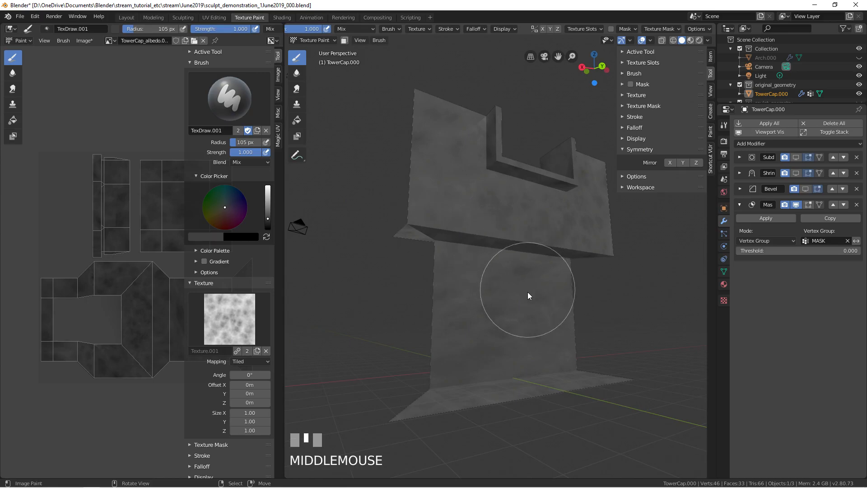
# Undo the stray dab on the wall and repaint cloudy noise over the wall and parapet front.
pyautogui.moveTo(515, 229)
pyautogui.mouseDown(button='middle')
pyautogui.moveTo(457, 277)
pyautogui.moveTo(429, 287)
pyautogui.moveTo(460, 277)
pyautogui.moveTo(477, 283)
pyautogui.moveTo(498, 266)
pyautogui.moveTo(466, 339)
pyautogui.moveTo(433, 326)
pyautogui.moveTo(459, 273)
pyautogui.moveTo(526, 302)
pyautogui.mouseUp(button='middle')
pyautogui.click(450, 288)
pyautogui.hotkey('ctrl', 'z')
pyautogui.moveTo(525, 334)
pyautogui.mouseDown()
pyautogui.moveTo(484, 286)
pyautogui.moveTo(467, 281)
pyautogui.mouseUp()
pyautogui.moveTo(467, 281); pyautogui.dragTo(459, 210, button='middle')
pyautogui.moveTo(448, 188); pyautogui.dragTo(541, 279)
pyautogui.moveTo(542, 282); pyautogui.dragTo(528, 217, button='middle')
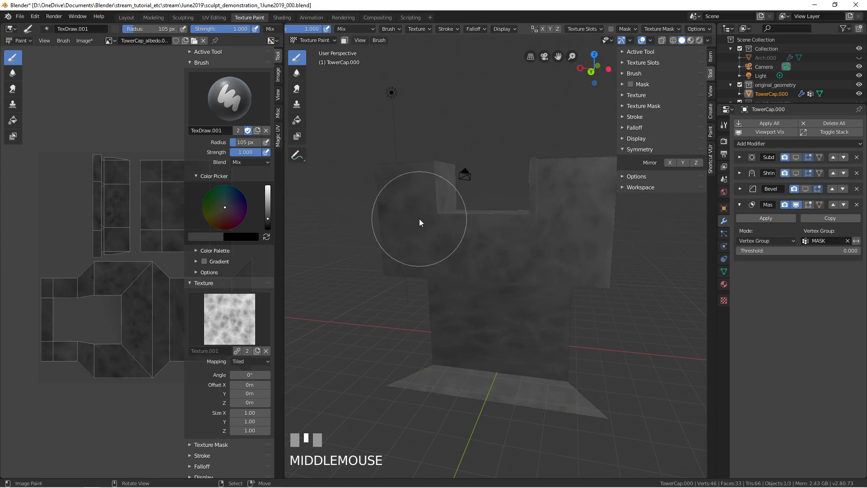
# Switch to the untextured TexDraw brush, choose a dark muted blue and tint the tower wall.
pyautogui.click(222, 115)
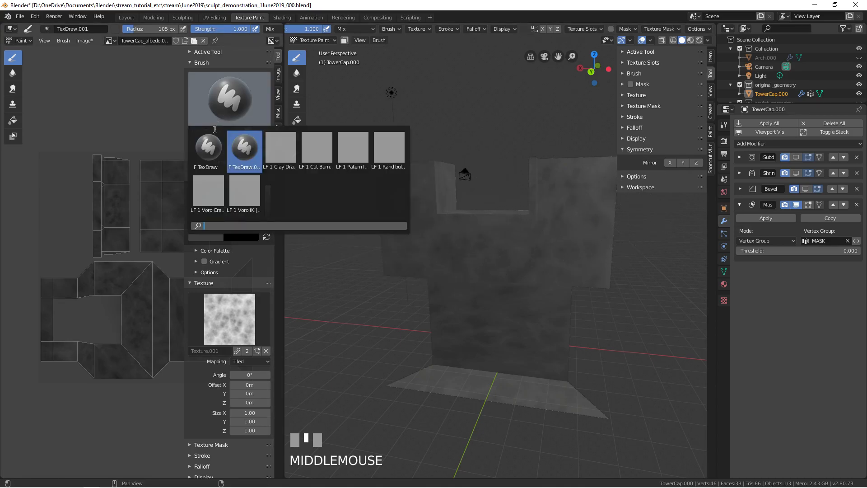
pyautogui.click(212, 149)
pyautogui.moveTo(234, 206); pyautogui.dragTo(231, 204)
pyautogui.moveTo(497, 314)
pyautogui.mouseDown(button='middle')
pyautogui.moveTo(494, 300)
pyautogui.moveTo(485, 310)
pyautogui.mouseUp(button='middle')
pyautogui.press('f')
pyautogui.click(510, 300)
pyautogui.moveTo(481, 316)
pyautogui.mouseDown()
pyautogui.moveTo(507, 347)
pyautogui.moveTo(528, 236)
pyautogui.moveTo(412, 188)
pyautogui.moveTo(578, 218)
pyautogui.moveTo(446, 399)
pyautogui.moveTo(571, 395)
pyautogui.moveTo(529, 350)
pyautogui.mouseUp()
pyautogui.moveTo(505, 326); pyautogui.dragTo(513, 325, button='middle')
# Set the brush radius to 49 px and paint dark blue patches over the wall front and parapet.
pyautogui.press('f')
pyautogui.click(463, 320)
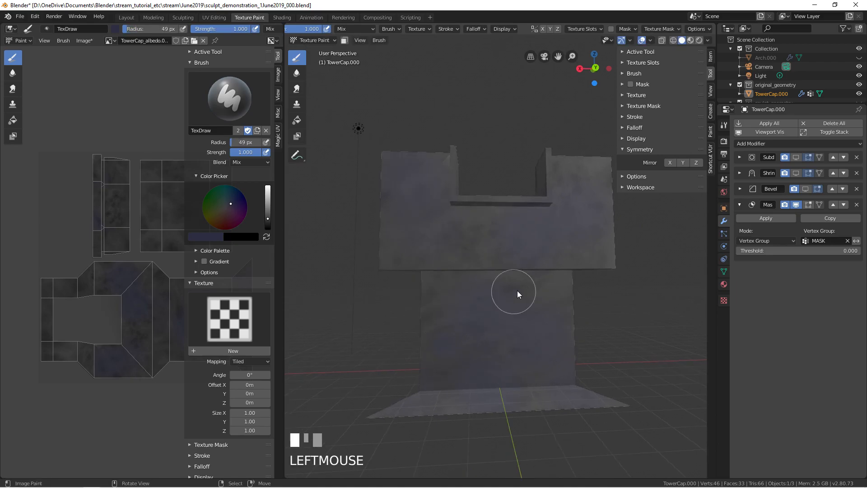
pyautogui.moveTo(580, 242); pyautogui.dragTo(548, 177)
pyautogui.moveTo(470, 220); pyautogui.dragTo(456, 294, button='middle')
pyautogui.moveTo(453, 267); pyautogui.dragTo(547, 242)
pyautogui.moveTo(547, 242); pyautogui.dragTo(473, 294, button='middle')
pyautogui.moveTo(474, 294)
pyautogui.mouseDown()
pyautogui.moveTo(441, 242)
pyautogui.moveTo(569, 270)
pyautogui.mouseUp()
pyautogui.moveTo(427, 262); pyautogui.dragTo(433, 232, button='middle')
pyautogui.click(432, 232)
# Set the brush radius to 91 px and paint dark blue patches across the flat tower floor.
pyautogui.press('f')
pyautogui.click(545, 246)
pyautogui.press('f')
pyautogui.click(469, 199)
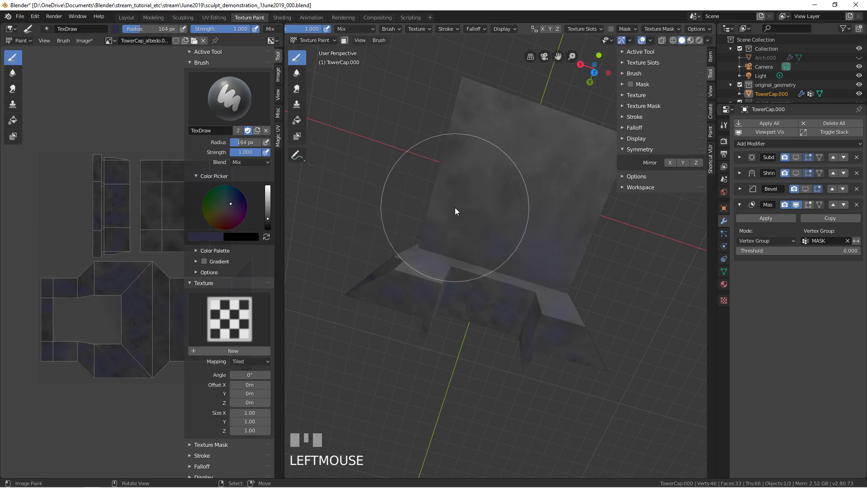
pyautogui.press('f')
pyautogui.click(485, 167)
pyautogui.moveTo(487, 142)
pyautogui.mouseDown()
pyautogui.moveTo(512, 217)
pyautogui.moveTo(591, 150)
pyautogui.moveTo(478, 105)
pyautogui.moveTo(562, 210)
pyautogui.moveTo(480, 248)
pyautogui.moveTo(474, 260)
pyautogui.mouseUp()
pyautogui.moveTo(476, 256); pyautogui.dragTo(499, 183, button='middle')
pyautogui.moveTo(474, 228); pyautogui.dragTo(436, 278)
# Extend the dark blue tint over the remaining tower faces from several angles.
pyautogui.moveTo(437, 283); pyautogui.dragTo(470, 244, button='middle')
pyautogui.moveTo(471, 247)
pyautogui.mouseDown()
pyautogui.moveTo(456, 333)
pyautogui.moveTo(517, 311)
pyautogui.moveTo(487, 316)
pyautogui.mouseUp()
pyautogui.moveTo(488, 316)
pyautogui.mouseDown(button='middle')
pyautogui.moveTo(439, 317)
pyautogui.moveTo(464, 258)
pyautogui.mouseUp(button='middle')
pyautogui.moveTo(492, 269); pyautogui.dragTo(458, 272)
pyautogui.moveTo(457, 270); pyautogui.dragTo(445, 226, button='middle')
pyautogui.moveTo(439, 221)
pyautogui.mouseDown()
pyautogui.moveTo(465, 233)
pyautogui.moveTo(558, 211)
pyautogui.moveTo(533, 208)
pyautogui.mouseUp()
pyautogui.moveTo(445, 197); pyautogui.dragTo(437, 252, button='middle')
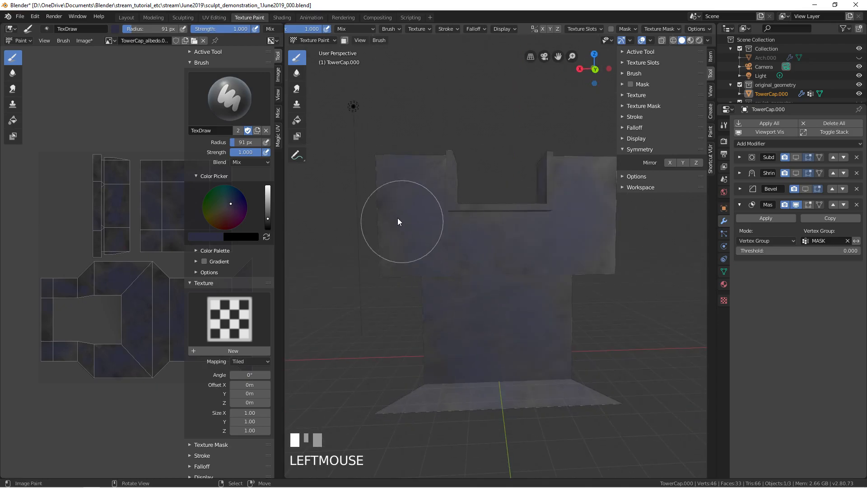
# Choose a dark red and paint soft patches over the wall front, parapet and floor.
pyautogui.click(224, 216)
pyautogui.moveTo(427, 261)
pyautogui.mouseDown()
pyautogui.moveTo(416, 201)
pyautogui.moveTo(470, 335)
pyautogui.moveTo(506, 278)
pyautogui.moveTo(525, 356)
pyautogui.moveTo(440, 386)
pyautogui.moveTo(535, 395)
pyautogui.moveTo(467, 403)
pyautogui.moveTo(505, 296)
pyautogui.moveTo(506, 224)
pyautogui.moveTo(567, 178)
pyautogui.mouseUp()
pyautogui.moveTo(474, 213); pyautogui.dragTo(456, 270, button='middle')
pyautogui.moveTo(443, 236); pyautogui.dragTo(520, 239)
pyautogui.moveTo(519, 239); pyautogui.dragTo(440, 267, button='middle')
pyautogui.moveTo(440, 267)
pyautogui.mouseDown()
pyautogui.moveTo(485, 291)
pyautogui.moveTo(532, 256)
pyautogui.moveTo(479, 135)
pyautogui.moveTo(442, 167)
pyautogui.moveTo(546, 265)
pyautogui.moveTo(499, 174)
pyautogui.mouseUp()
pyautogui.moveTo(500, 174); pyautogui.dragTo(541, 240, button='middle')
pyautogui.moveTo(541, 240)
pyautogui.mouseDown()
pyautogui.moveTo(456, 201)
pyautogui.moveTo(441, 292)
pyautogui.mouseUp()
pyautogui.moveTo(442, 292); pyautogui.dragTo(552, 307, button='middle')
pyautogui.moveTo(552, 308); pyautogui.dragTo(499, 244)
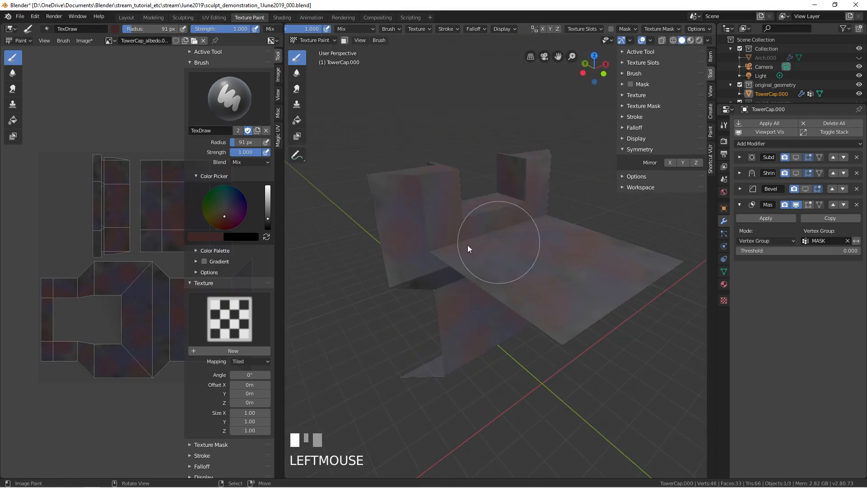
# Choose a greyish purple and soften the colour patches on the floor and neighbouring faces.
pyautogui.moveTo(499, 244); pyautogui.dragTo(377, 246, button='middle')
pyautogui.click(228, 207)
pyautogui.moveTo(548, 261); pyautogui.dragTo(544, 252)
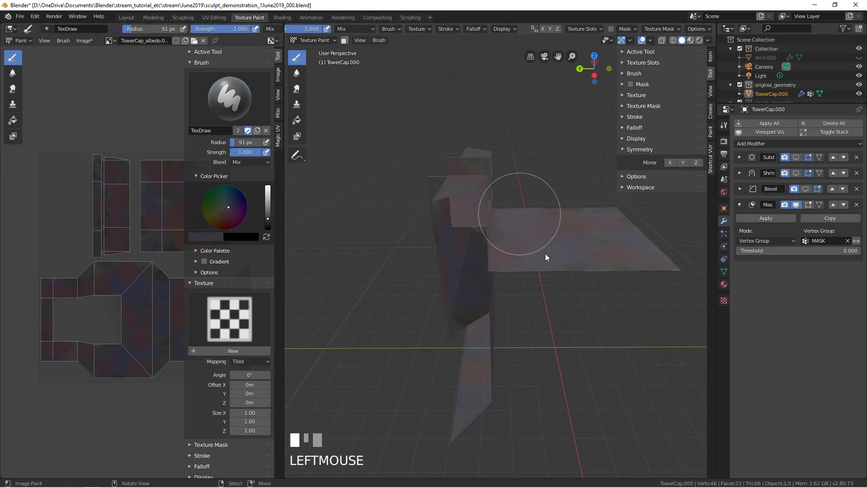
pyautogui.moveTo(544, 251); pyautogui.dragTo(551, 275, button='middle')
pyautogui.moveTo(551, 275)
pyautogui.mouseDown()
pyautogui.moveTo(543, 286)
pyautogui.moveTo(554, 277)
pyautogui.mouseUp()
# Choose a dark green and paint soft patches over the floor, parapet and wall front.
pyautogui.click(215, 196)
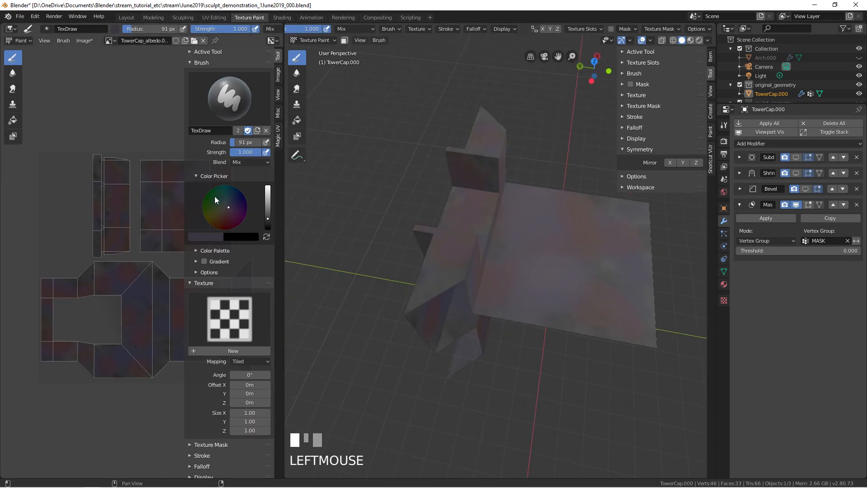
pyautogui.moveTo(464, 259)
pyautogui.mouseDown()
pyautogui.moveTo(611, 220)
pyautogui.moveTo(565, 289)
pyautogui.moveTo(605, 315)
pyautogui.moveTo(454, 249)
pyautogui.mouseUp()
pyautogui.moveTo(454, 249); pyautogui.dragTo(484, 266, button='middle')
pyautogui.moveTo(484, 266); pyautogui.dragTo(461, 273)
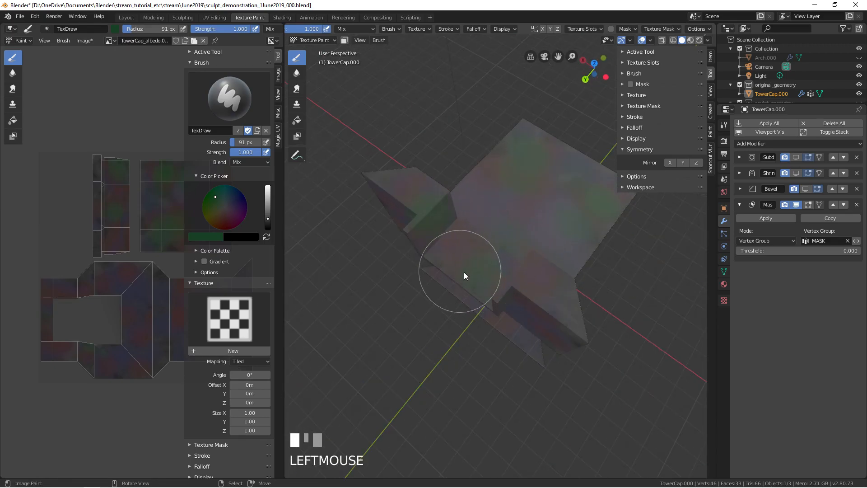
pyautogui.moveTo(461, 273); pyautogui.dragTo(418, 229, button='middle')
pyautogui.moveTo(418, 228)
pyautogui.mouseDown()
pyautogui.moveTo(424, 282)
pyautogui.moveTo(468, 261)
pyautogui.moveTo(551, 275)
pyautogui.moveTo(576, 215)
pyautogui.mouseUp()
pyautogui.moveTo(576, 215); pyautogui.dragTo(517, 297, button='middle')
pyautogui.moveTo(517, 296)
pyautogui.mouseDown()
pyautogui.moveTo(464, 371)
pyautogui.moveTo(465, 345)
pyautogui.mouseUp()
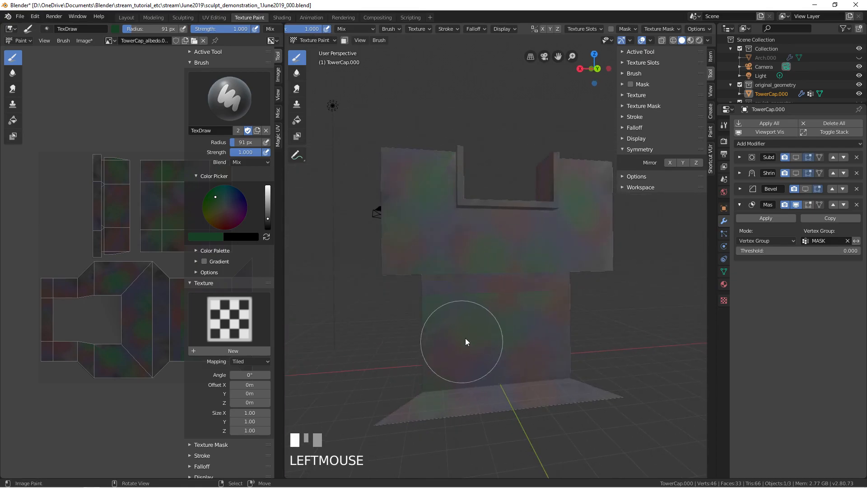
# Reduce the brush radius to 41 px and add smaller dark green patches to the tower wall and floor.
pyautogui.moveTo(464, 344); pyautogui.dragTo(453, 267, button='middle')
pyautogui.press('f')
pyautogui.click(448, 253)
pyautogui.keyDown('shift'); pyautogui.moveTo(500, 328); pyautogui.dragTo(575, 331, button='middle'); pyautogui.keyUp('shift')
pyautogui.click(487, 317)
pyautogui.moveTo(487, 317); pyautogui.dragTo(445, 207, button='middle')
pyautogui.moveTo(444, 207); pyautogui.dragTo(519, 185)
pyautogui.moveTo(510, 174)
pyautogui.keyDown('shift'); pyautogui.mouseDown(button='middle')
pyautogui.moveTo(495, 212)
pyautogui.moveTo(494, 271)
pyautogui.mouseUp(button='middle'); pyautogui.keyUp('shift')
pyautogui.click(495, 203)
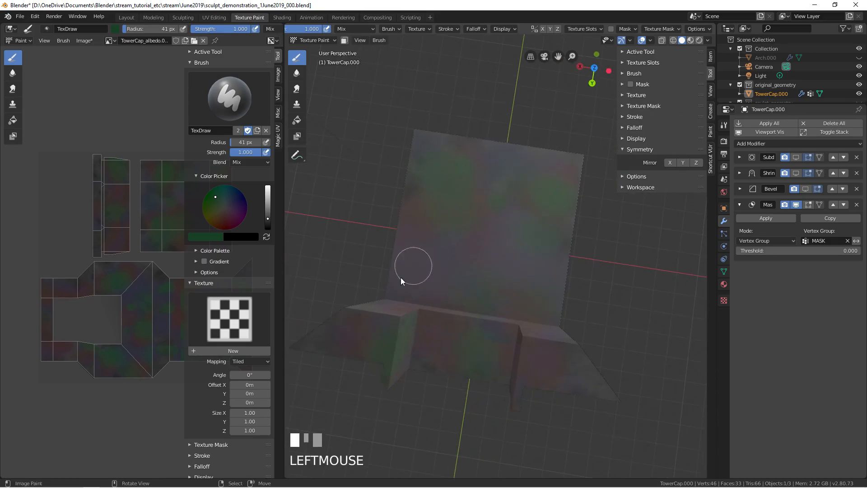
# Choose a dark purple, set the brush radius to 52 px and dab scattered spots over the floor.
pyautogui.click(242, 205)
pyautogui.press('f')
pyautogui.click(474, 213)
pyautogui.press('f')
pyautogui.click(397, 236)
pyautogui.click(416, 225)
pyautogui.click(471, 167)
pyautogui.click(468, 251)
pyautogui.click(403, 274)
pyautogui.click(504, 313)
pyautogui.click(527, 257)
pyautogui.click(483, 213)
pyautogui.click(528, 192)
pyautogui.click(440, 153)
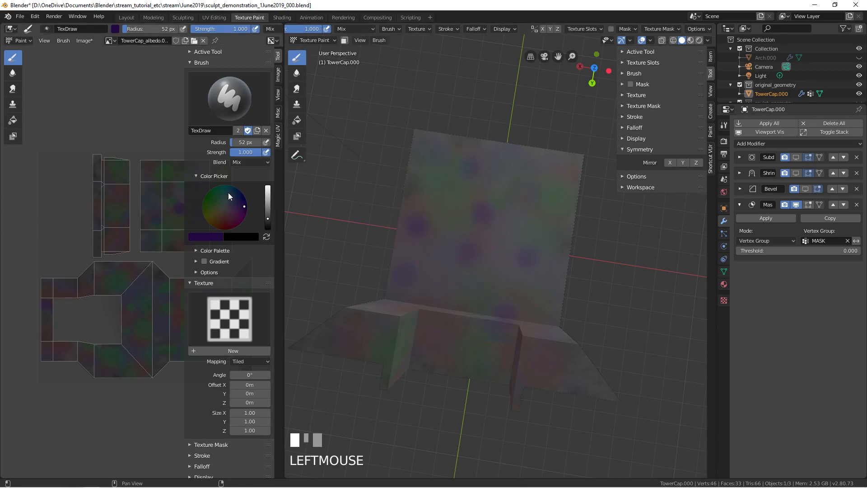
# Dab more dark purple spots over the wall, parapet and lower tower faces from changing angles.
pyautogui.moveTo(343, 199); pyautogui.dragTo(465, 202, button='middle')
pyautogui.click(439, 272)
pyautogui.moveTo(519, 254); pyautogui.dragTo(429, 321, button='middle')
pyautogui.click(425, 326)
pyautogui.moveTo(541, 352)
pyautogui.mouseDown(button='middle')
pyautogui.moveTo(478, 312)
pyautogui.moveTo(447, 304)
pyautogui.moveTo(482, 317)
pyautogui.mouseUp(button='middle')
pyautogui.click(448, 304)
pyautogui.click(498, 351)
pyautogui.moveTo(509, 401); pyautogui.dragTo(538, 252, button='middle')
pyautogui.click(435, 226)
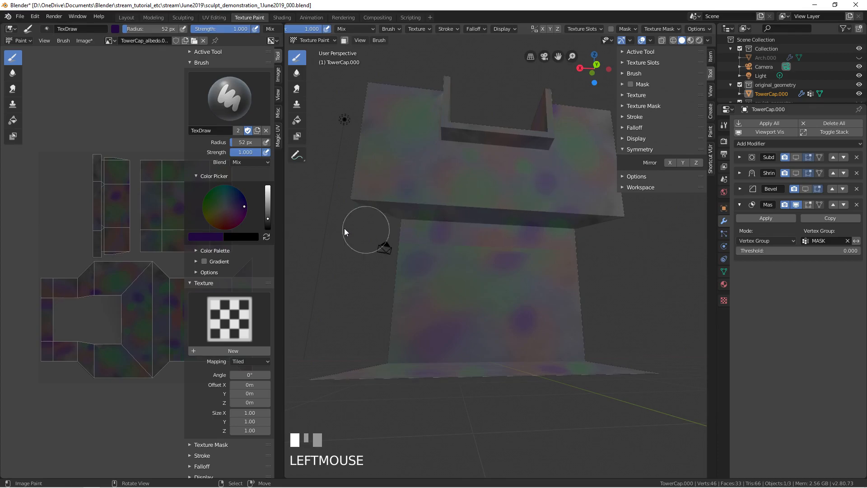
# Choose a dark teal and paint spots over the floor, parapet and wall.
pyautogui.click(224, 197)
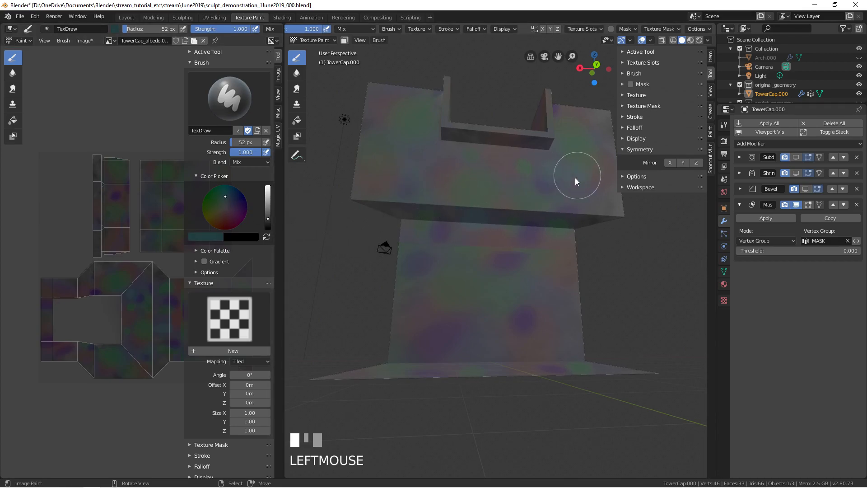
pyautogui.moveTo(518, 263); pyautogui.dragTo(459, 294, button='middle')
pyautogui.click(454, 218)
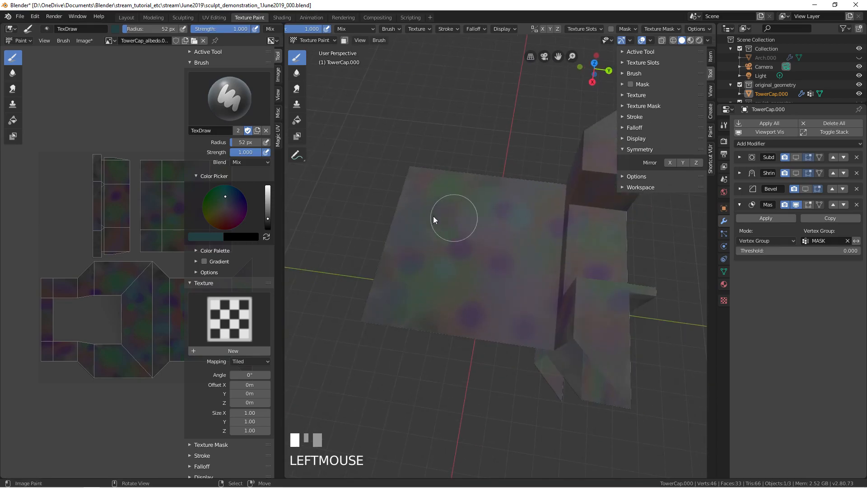
pyautogui.moveTo(588, 187); pyautogui.dragTo(531, 180, button='middle')
pyautogui.moveTo(532, 177); pyautogui.dragTo(557, 199)
pyautogui.moveTo(564, 190); pyautogui.dragTo(515, 199, button='middle')
pyautogui.keyDown('shift'); pyautogui.moveTo(515, 199); pyautogui.dragTo(487, 239, button='middle'); pyautogui.keyUp('shift')
pyautogui.moveTo(487, 238); pyautogui.dragTo(560, 223)
pyautogui.moveTo(560, 223); pyautogui.dragTo(388, 275, button='middle')
# Reduce the brush radius to 17 px and set the stroke jitter to 2.
pyautogui.scroll(-1, 230, 367)
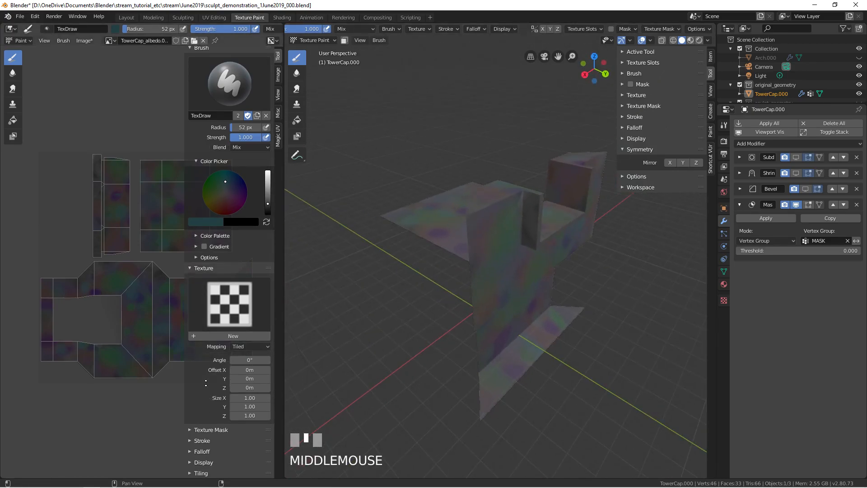
pyautogui.click(203, 440)
pyautogui.scroll(-4, 235, 429)
pyautogui.moveTo(243, 416); pyautogui.dragTo(289, 416)
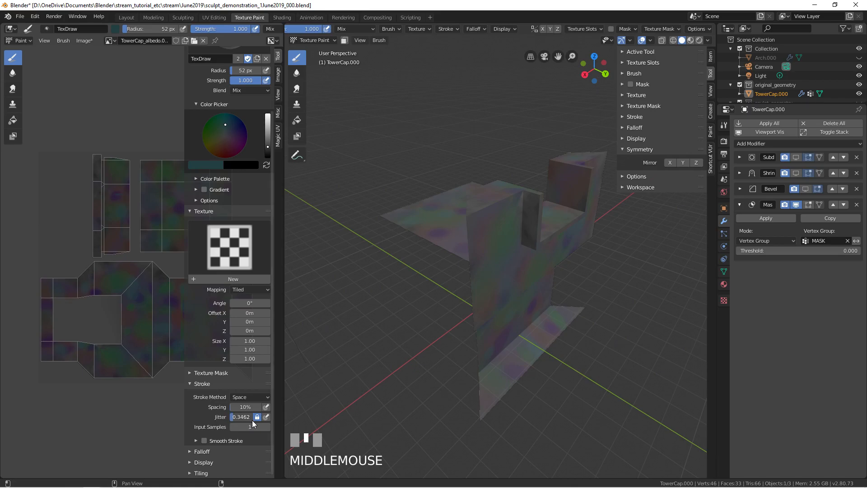
pyautogui.hotkey('ctrl', 'z')
pyautogui.press('f')
pyautogui.click(440, 289)
pyautogui.moveTo(246, 417)
pyautogui.mouseDown()
pyautogui.moveTo(330, 414)
pyautogui.moveTo(532, 316)
pyautogui.mouseUp()
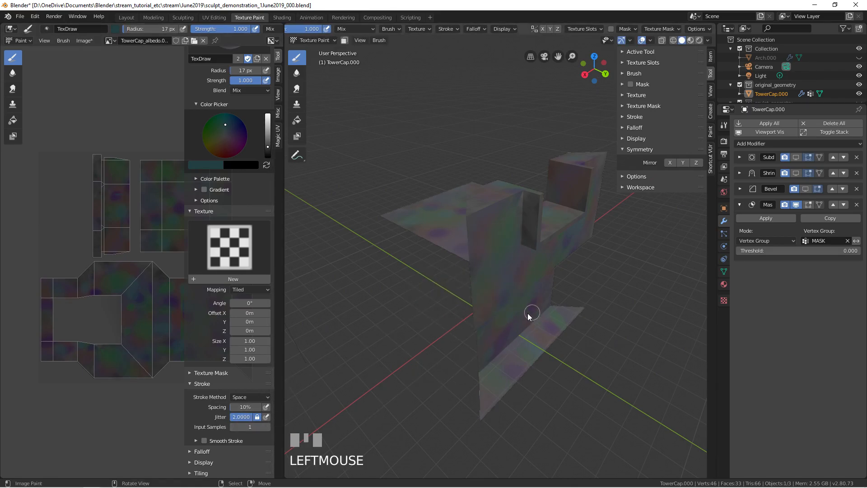
# Set the stroke jitter to 12 and scatter small dark teal spots over the tower front.
pyautogui.moveTo(456, 254); pyautogui.dragTo(420, 266, button='middle')
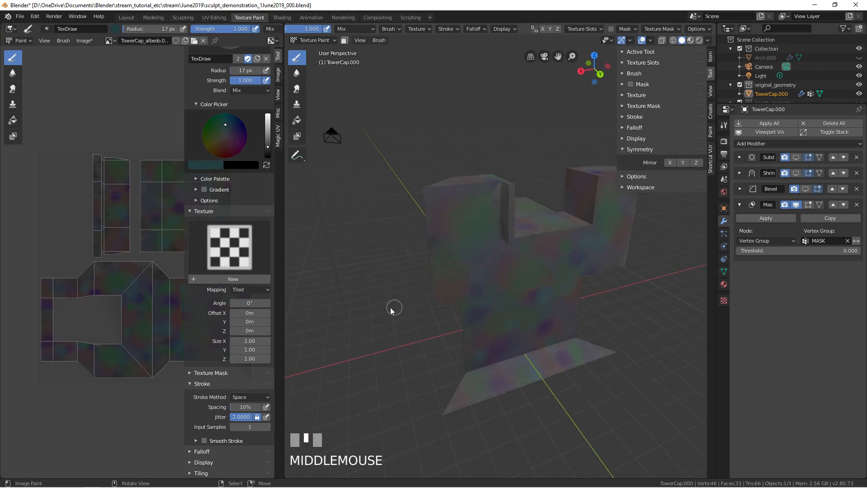
pyautogui.moveTo(401, 305); pyautogui.dragTo(292, 375, button='middle')
pyautogui.click(246, 417)
pyautogui.write('12')
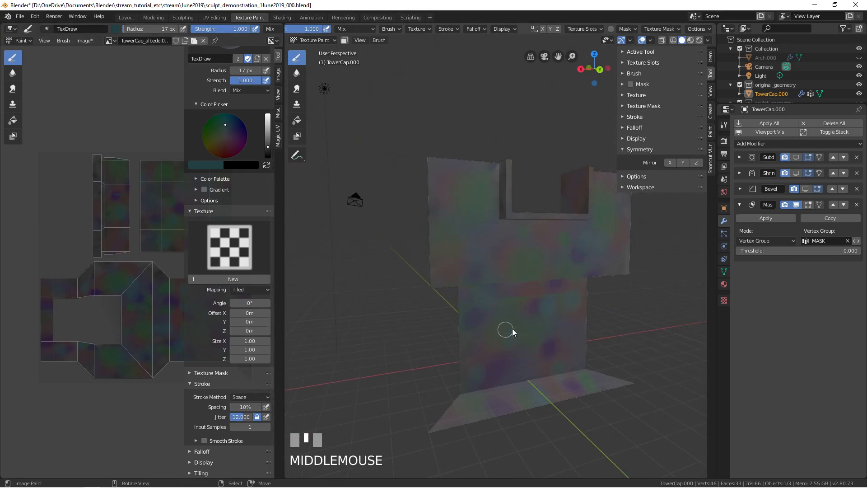
pyautogui.click(491, 238)
pyautogui.moveTo(539, 304); pyautogui.dragTo(509, 295, button='middle')
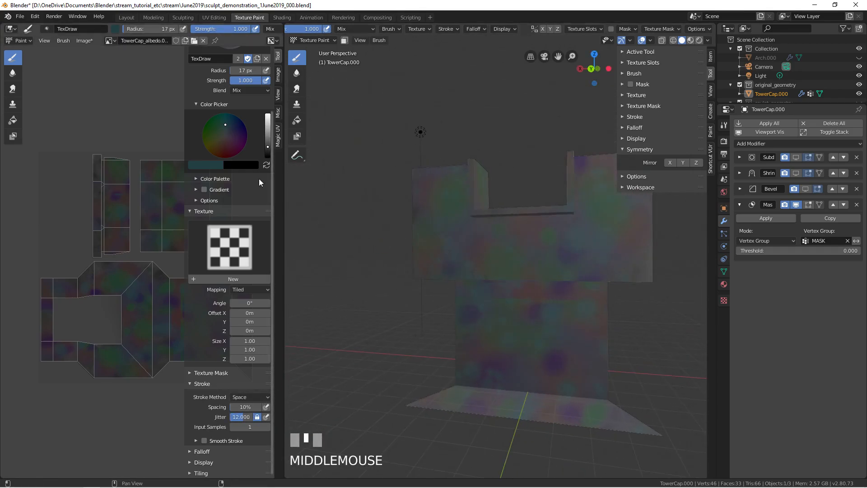
# Scatter small dark red spots and muted green spots over the wall and parapet front.
pyautogui.click(222, 150)
pyautogui.click(223, 137)
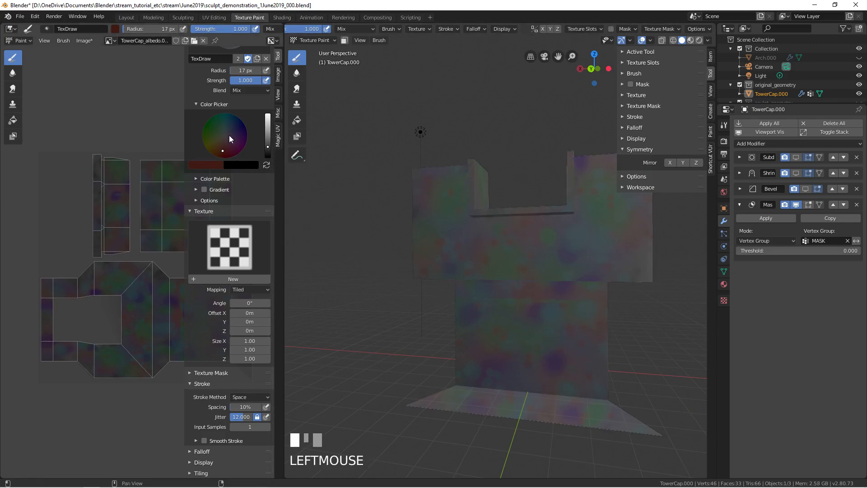
pyautogui.moveTo(501, 337); pyautogui.dragTo(536, 329, button='middle')
pyautogui.moveTo(536, 329); pyautogui.dragTo(537, 272)
pyautogui.click(223, 128)
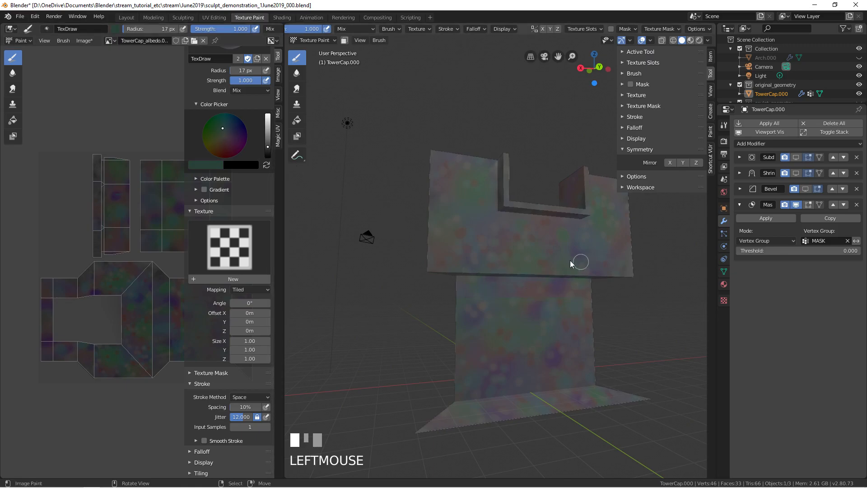
pyautogui.moveTo(449, 270); pyautogui.dragTo(298, 176, button='middle')
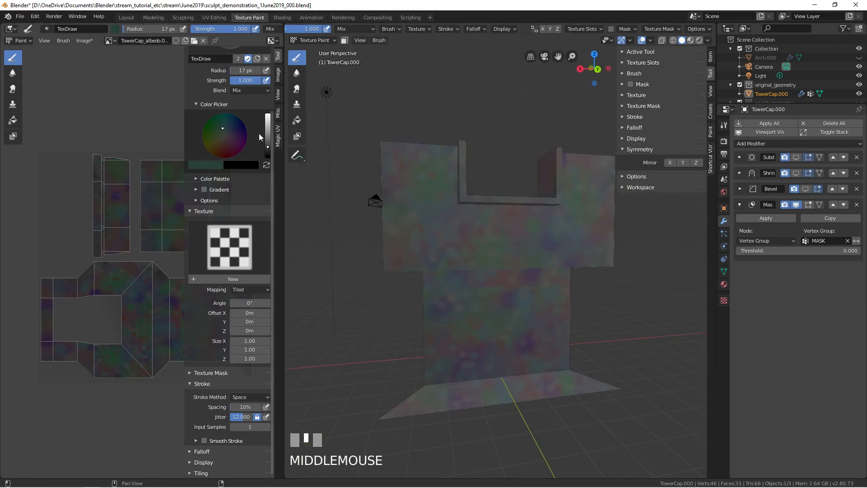
# Switch to the cloud-textured TexDraw.001 brush, set its radius to 191 px and try a stroke on the wall front.
pyautogui.click(226, 246)
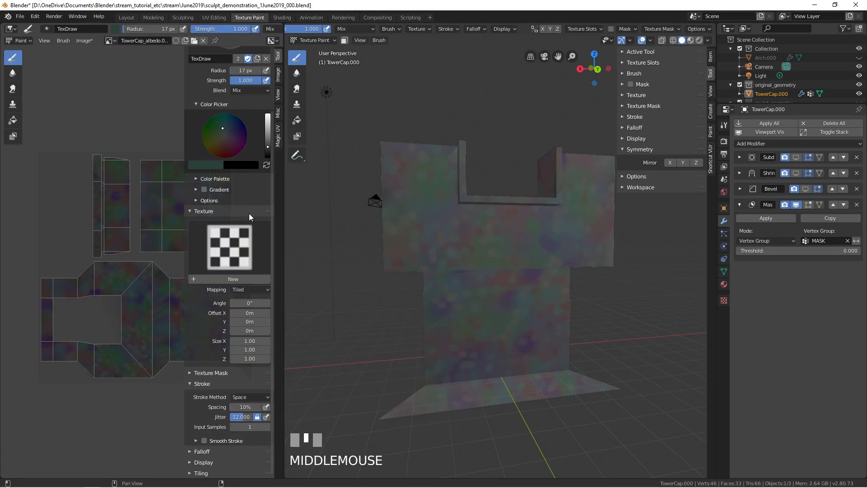
pyautogui.scroll(4, 226, 178)
pyautogui.click(230, 92)
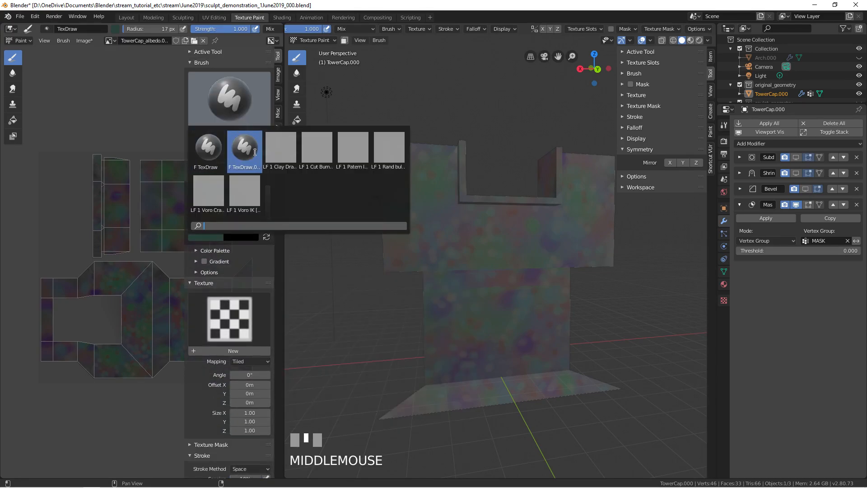
pyautogui.click(246, 158)
pyautogui.scroll(-2, 267, 182)
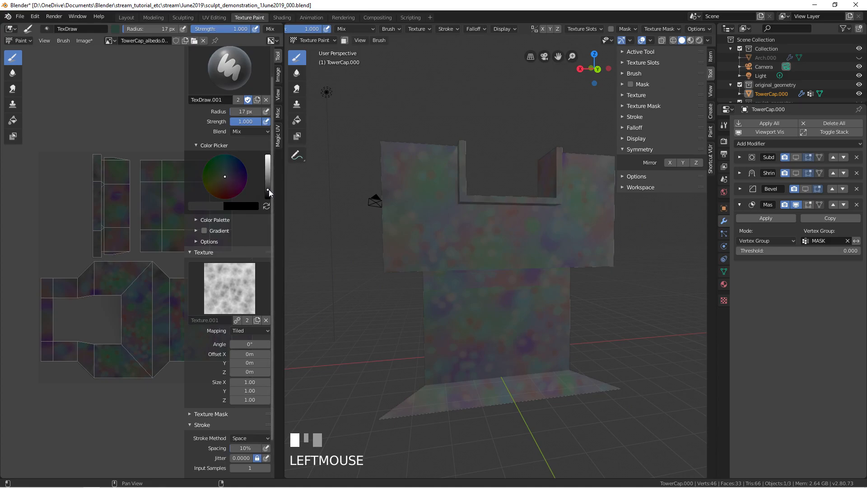
pyautogui.press('f')
pyautogui.click(471, 231)
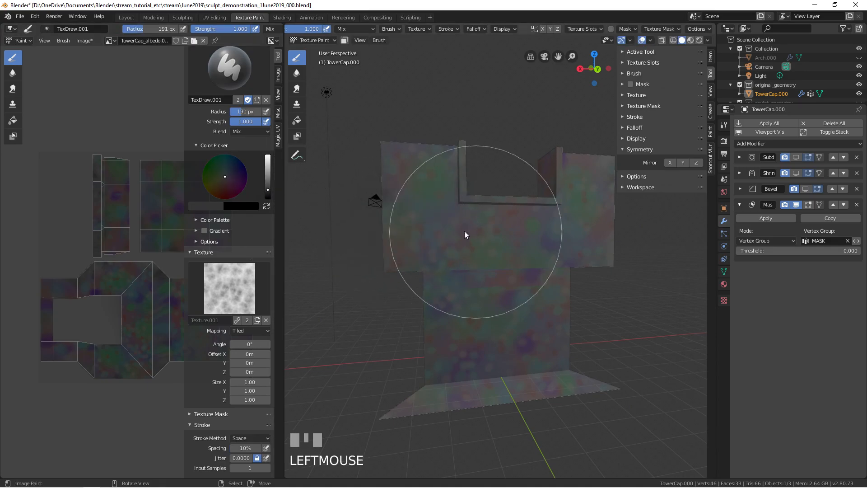
pyautogui.moveTo(430, 228)
pyautogui.mouseDown()
pyautogui.moveTo(473, 254)
pyautogui.moveTo(546, 240)
pyautogui.moveTo(574, 191)
pyautogui.moveTo(485, 230)
pyautogui.mouseUp()
pyautogui.hotkey('ctrl', 'z')
# Set the brush radius to 500 px and paint dark grey cloudy noise over all UV islands in the image editor.
pyautogui.scroll(3, 99, 245)
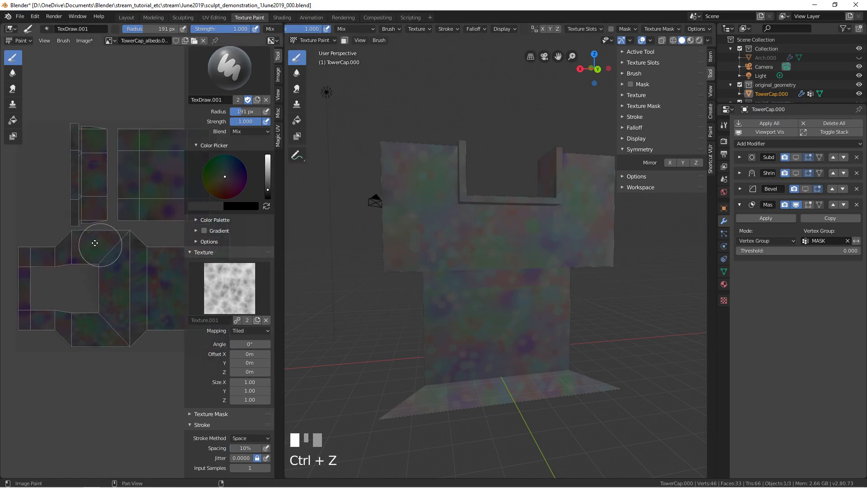
pyautogui.moveTo(79, 232); pyautogui.dragTo(83, 281, button='middle')
pyautogui.press('f')
pyautogui.click(118, 254)
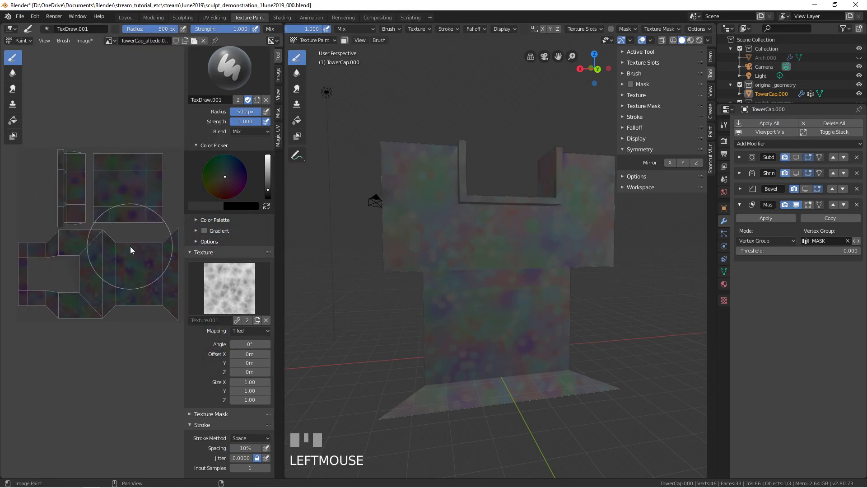
pyautogui.moveTo(91, 281)
pyautogui.mouseDown()
pyautogui.moveTo(45, 317)
pyautogui.moveTo(23, 287)
pyautogui.moveTo(25, 267)
pyautogui.mouseUp()
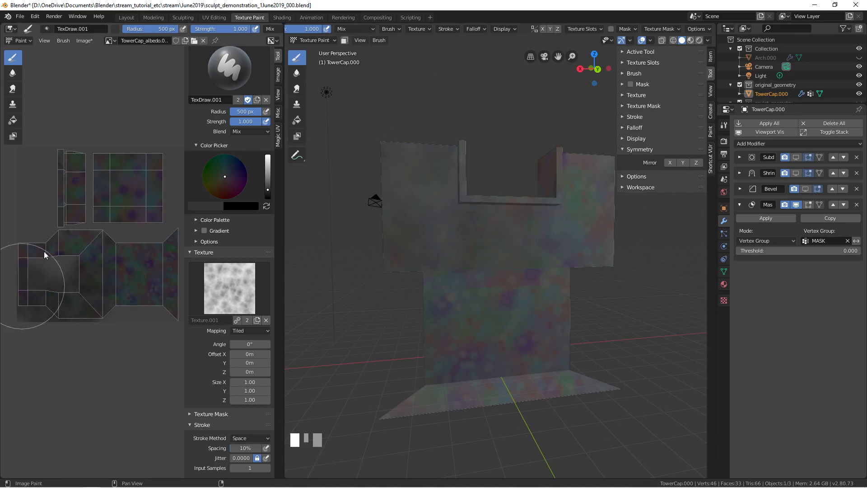
pyautogui.moveTo(104, 259)
pyautogui.mouseDown()
pyautogui.moveTo(128, 257)
pyautogui.moveTo(134, 293)
pyautogui.moveTo(144, 294)
pyautogui.moveTo(172, 243)
pyautogui.moveTo(170, 307)
pyautogui.mouseUp()
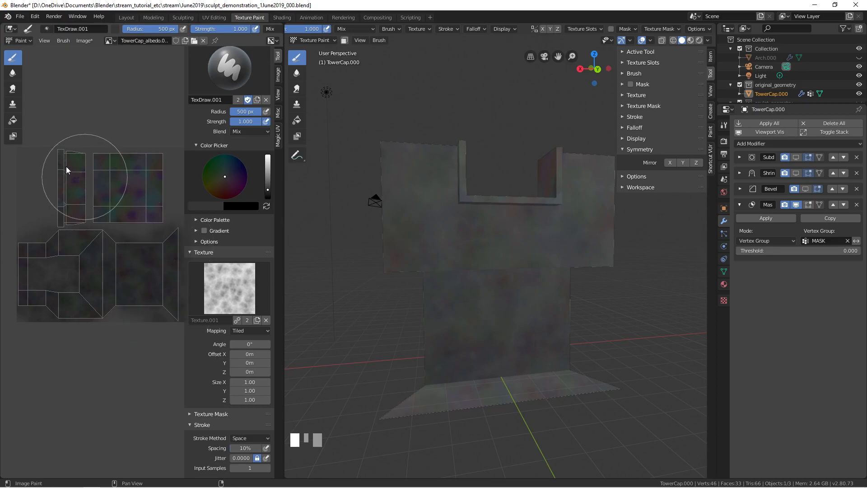
pyautogui.moveTo(71, 168)
pyautogui.mouseDown()
pyautogui.moveTo(72, 212)
pyautogui.moveTo(86, 222)
pyautogui.moveTo(143, 207)
pyautogui.mouseUp()
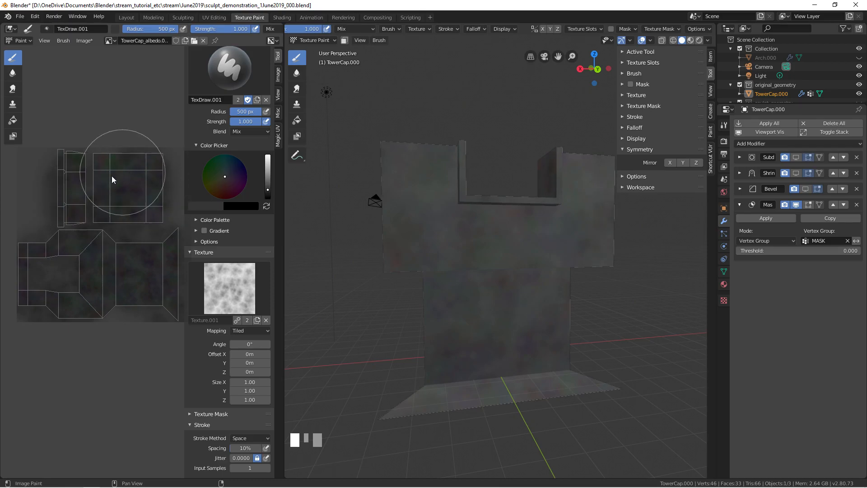
# Reduce the brush radius to 266 px and darken the brush colour to near black.
pyautogui.moveTo(408, 221); pyautogui.dragTo(409, 278, button='middle')
pyautogui.moveTo(436, 272)
pyautogui.mouseDown(button='middle')
pyautogui.moveTo(444, 206)
pyautogui.moveTo(435, 216)
pyautogui.mouseUp(button='middle')
pyautogui.press('f')
pyautogui.click(330, 213)
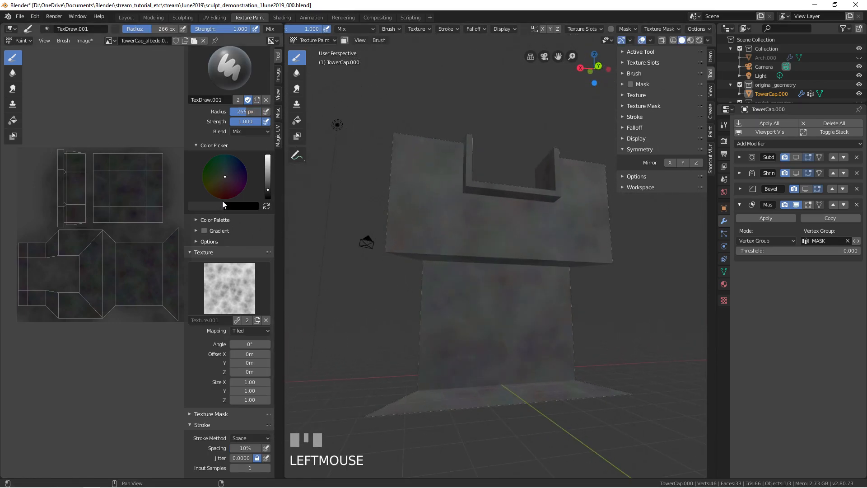
pyautogui.click(228, 175)
pyautogui.click(267, 195)
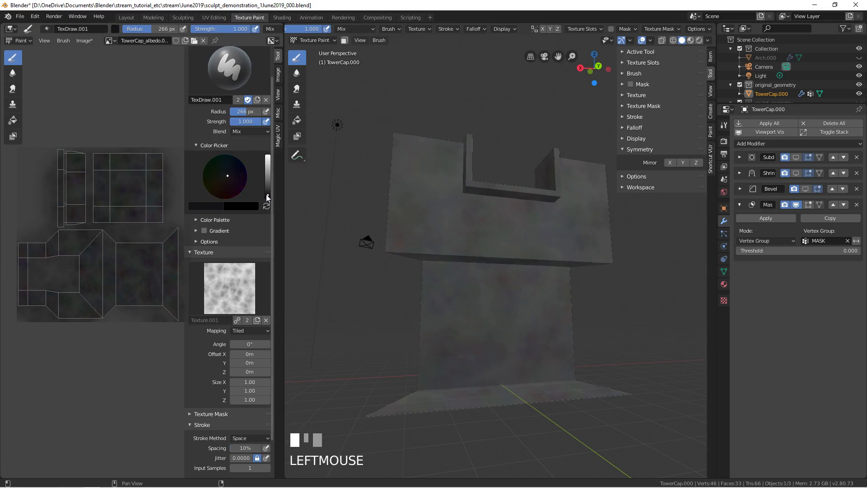
# Try near-black strokes on the upper wall with brush radii of 121 px and 92 px, undoing the first one.
pyautogui.moveTo(419, 223)
pyautogui.mouseDown(button='middle')
pyautogui.moveTo(430, 217)
pyautogui.moveTo(412, 195)
pyautogui.mouseUp(button='middle')
pyautogui.press('f')
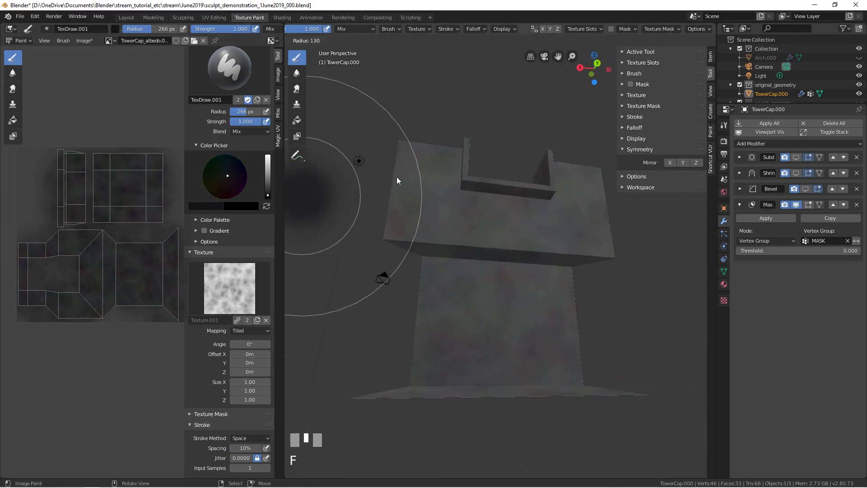
pyautogui.click(384, 186)
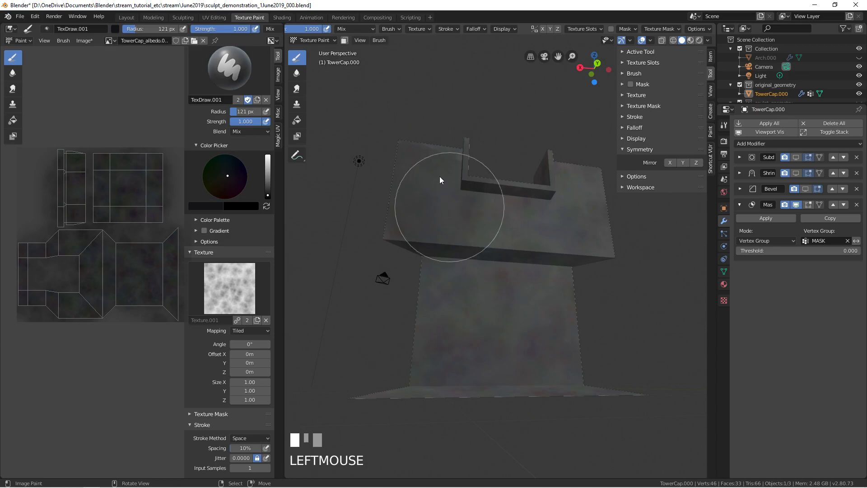
pyautogui.moveTo(456, 179); pyautogui.dragTo(487, 196, button='middle')
pyautogui.moveTo(482, 170)
pyautogui.mouseDown()
pyautogui.moveTo(484, 140)
pyautogui.moveTo(480, 166)
pyautogui.mouseUp()
pyautogui.hotkey('ctrl', 'z')
pyautogui.moveTo(459, 172); pyautogui.dragTo(450, 180, button='middle')
pyautogui.press('f')
pyautogui.click(437, 175)
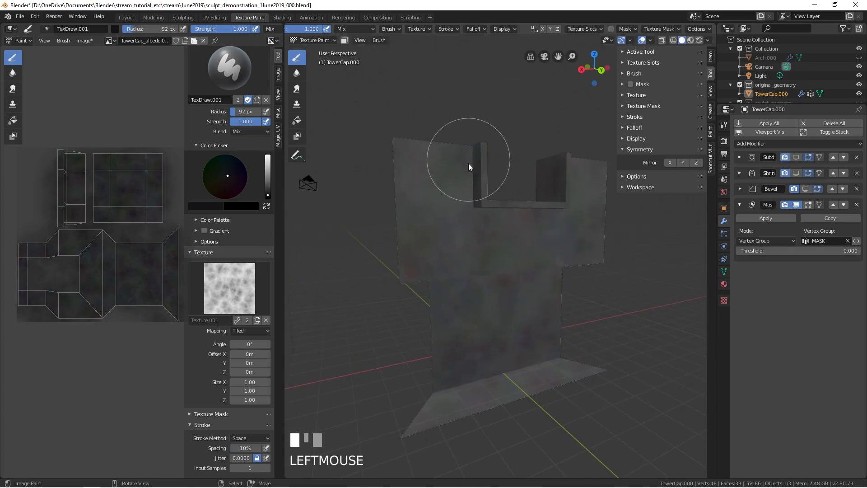
pyautogui.moveTo(424, 151)
pyautogui.mouseDown()
pyautogui.moveTo(420, 224)
pyautogui.moveTo(449, 286)
pyautogui.moveTo(474, 257)
pyautogui.moveTo(524, 232)
pyautogui.moveTo(486, 250)
pyautogui.moveTo(565, 252)
pyautogui.moveTo(577, 169)
pyautogui.moveTo(500, 300)
pyautogui.moveTo(470, 286)
pyautogui.mouseUp()
# Select the three upper wall faces in Edit Mode, then limit texture painting to them with the face selection mask.
pyautogui.moveTo(471, 286)
pyautogui.mouseDown(button='middle')
pyautogui.moveTo(486, 290)
pyautogui.moveTo(472, 248)
pyautogui.moveTo(429, 241)
pyautogui.mouseUp(button='middle')
pyautogui.press('Tab')
pyautogui.press('3')
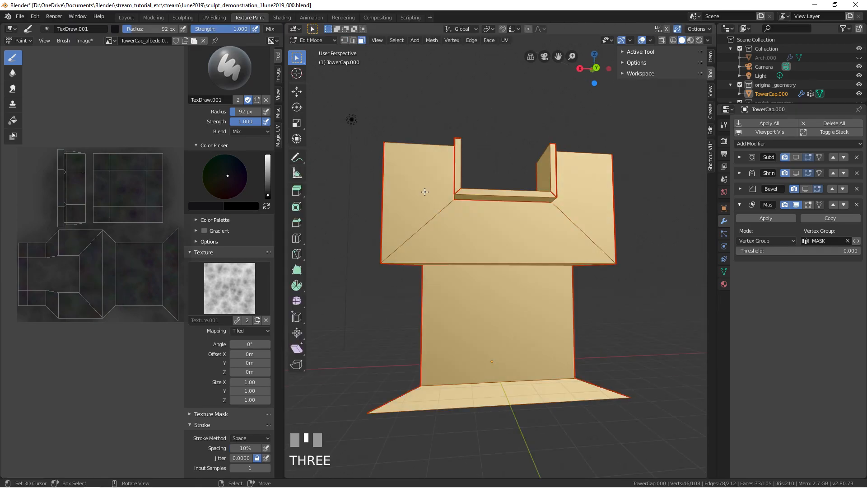
pyautogui.rightClick(465, 227)
pyautogui.keyDown('shift'); pyautogui.rightClick(467, 228); pyautogui.keyUp('shift')
pyautogui.keyDown('shift'); pyautogui.rightClick(570, 190); pyautogui.keyUp('shift')
pyautogui.moveTo(571, 190); pyautogui.dragTo(322, 88, button='middle')
pyautogui.press('Tab')
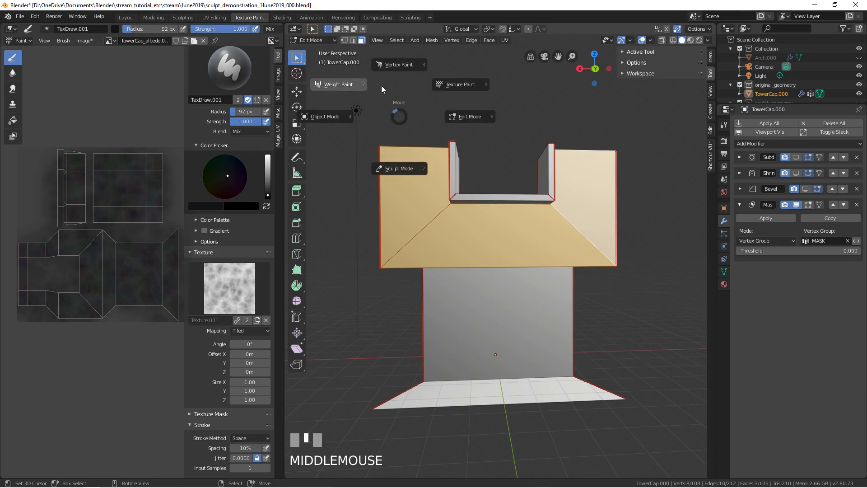
pyautogui.click(344, 40)
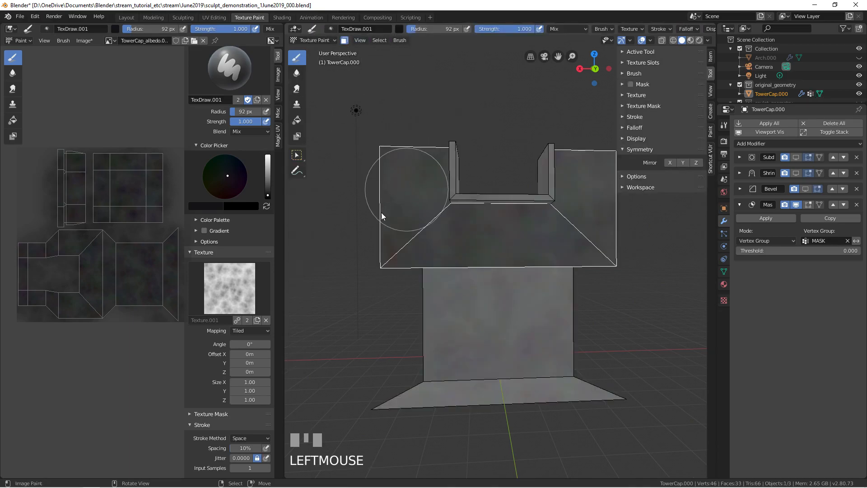
# Set the brush radius to 145 px, undo the test stroke, and paint near-black cloudy noise over the masked upper wall faces in back view.
pyautogui.press('f')
pyautogui.click(440, 186)
pyautogui.moveTo(422, 156)
pyautogui.mouseDown()
pyautogui.moveTo(386, 215)
pyautogui.moveTo(405, 269)
pyautogui.moveTo(564, 217)
pyautogui.moveTo(577, 171)
pyautogui.moveTo(524, 151)
pyautogui.mouseUp()
pyautogui.moveTo(525, 151); pyautogui.dragTo(493, 199, button='middle')
pyautogui.hotkey('ctrl', 'z')
pyautogui.hotkey('ctrl', 'z')
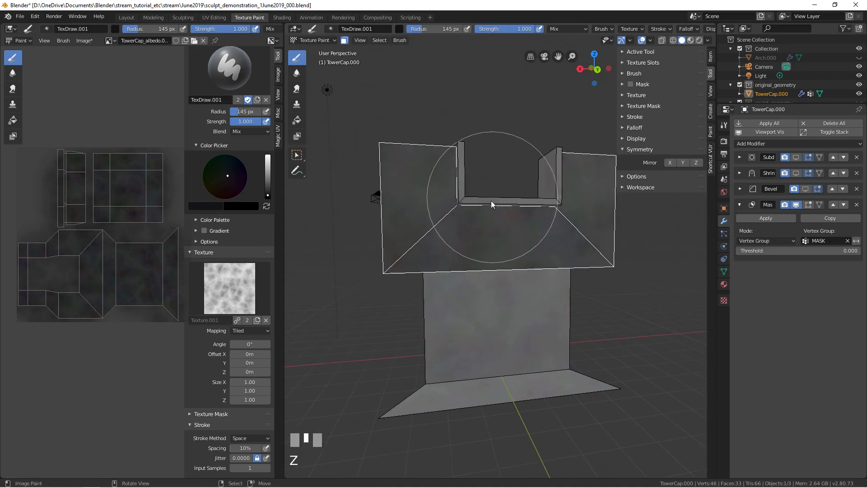
pyautogui.press('KP_3')
pyautogui.press('KP_1')
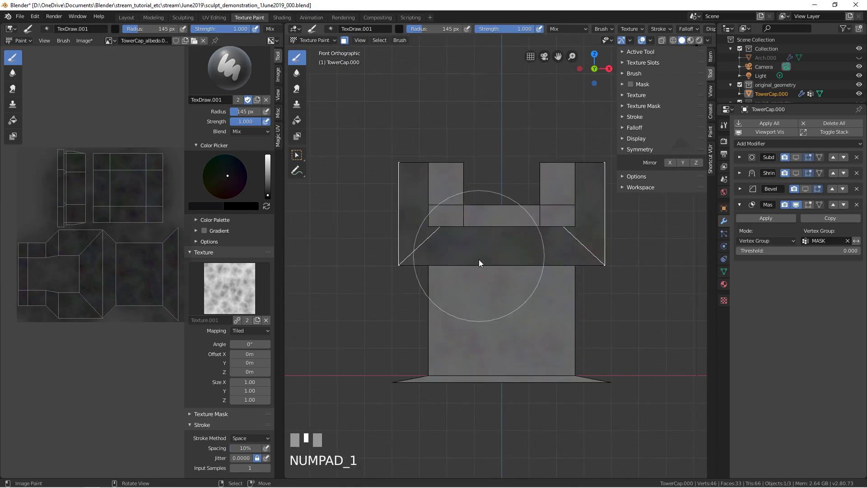
pyautogui.press('ctrl+KP_1')
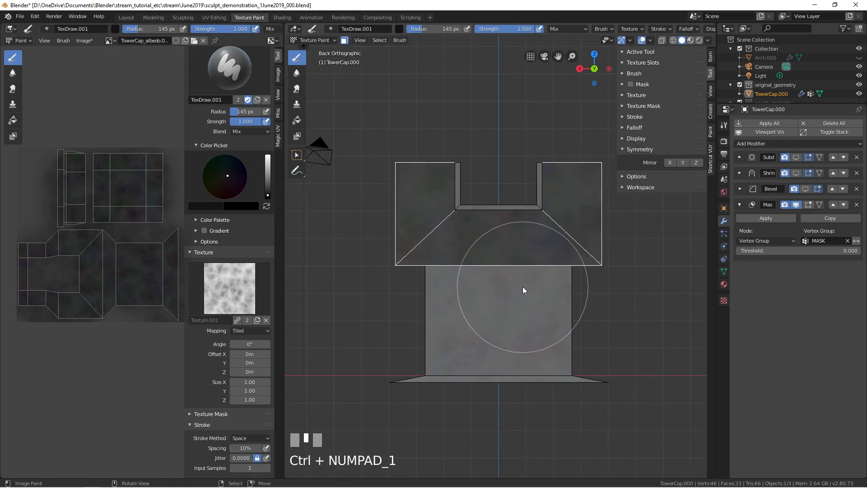
pyautogui.moveTo(464, 235)
pyautogui.mouseDown()
pyautogui.moveTo(420, 188)
pyautogui.moveTo(429, 248)
pyautogui.moveTo(470, 232)
pyautogui.moveTo(551, 262)
pyautogui.moveTo(581, 181)
pyautogui.moveTo(507, 193)
pyautogui.moveTo(397, 260)
pyautogui.moveTo(416, 203)
pyautogui.mouseUp()
# Add the lower wall face to the face selection in Edit Mode and return to Texture Paint with the mask active.
pyautogui.moveTo(416, 202)
pyautogui.mouseDown(button='middle')
pyautogui.moveTo(460, 238)
pyautogui.moveTo(480, 219)
pyautogui.moveTo(481, 243)
pyautogui.moveTo(489, 231)
pyautogui.moveTo(478, 246)
pyautogui.moveTo(506, 221)
pyautogui.moveTo(534, 219)
pyautogui.moveTo(488, 206)
pyautogui.moveTo(486, 221)
pyautogui.moveTo(501, 195)
pyautogui.moveTo(476, 253)
pyautogui.moveTo(482, 284)
pyautogui.moveTo(483, 221)
pyautogui.mouseUp(button='middle')
pyautogui.press('Tab')
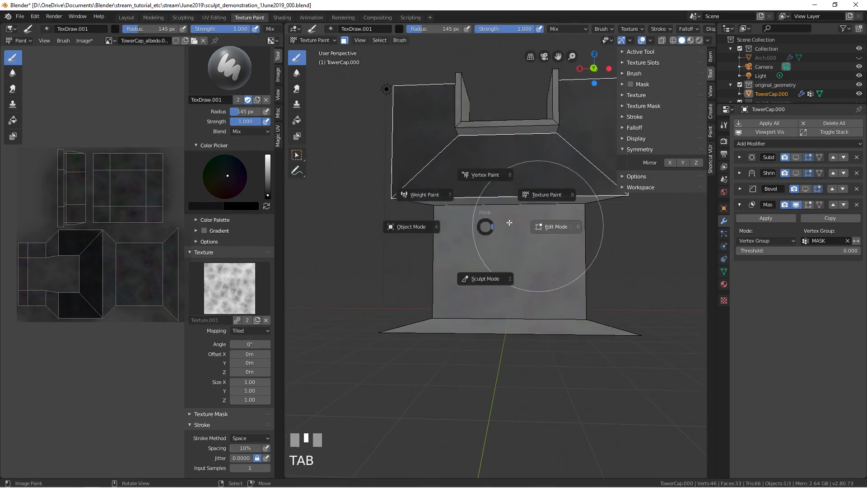
pyautogui.keyDown('shift'); pyautogui.rightClick(505, 267); pyautogui.keyUp('shift')
pyautogui.moveTo(505, 268)
pyautogui.mouseDown(button='middle')
pyautogui.moveTo(501, 275)
pyautogui.moveTo(476, 219)
pyautogui.moveTo(491, 241)
pyautogui.mouseUp(button='middle')
pyautogui.press('Tab')
pyautogui.click(500, 196)
pyautogui.press('Tab')
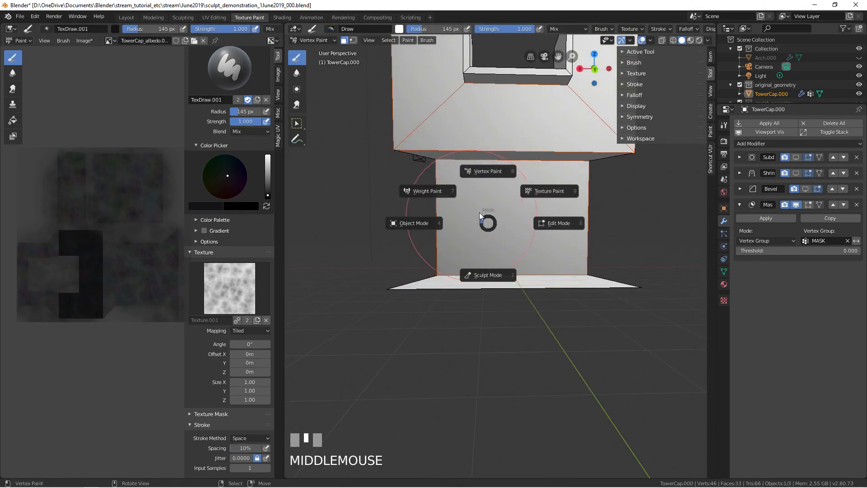
pyautogui.press('Tab')
pyautogui.moveTo(481, 236); pyautogui.dragTo(472, 253, button='middle')
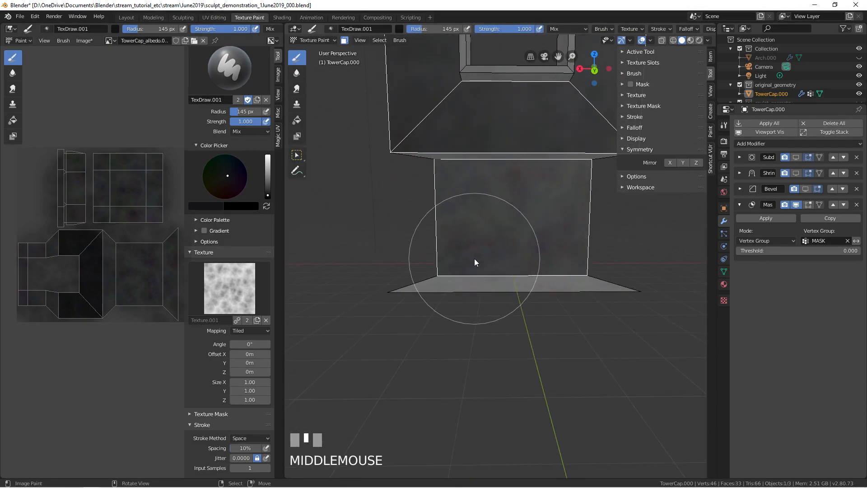
# Paint near-black cloudy noise over the masked lower wall face from the back view.
pyautogui.press('ctrl+KP_1')
pyautogui.moveTo(479, 302)
pyautogui.mouseDown()
pyautogui.moveTo(488, 193)
pyautogui.moveTo(540, 221)
pyautogui.moveTo(552, 259)
pyautogui.moveTo(562, 189)
pyautogui.moveTo(480, 202)
pyautogui.moveTo(462, 256)
pyautogui.mouseUp()
pyautogui.moveTo(462, 256)
pyautogui.mouseDown(button='middle')
pyautogui.moveTo(448, 319)
pyautogui.moveTo(481, 261)
pyautogui.moveTo(497, 257)
pyautogui.mouseUp(button='middle')
# Set the brush radius to 76 px, disable the face mask, and darken the flared base and the edges of its UV island.
pyautogui.press('f')
pyautogui.click(457, 264)
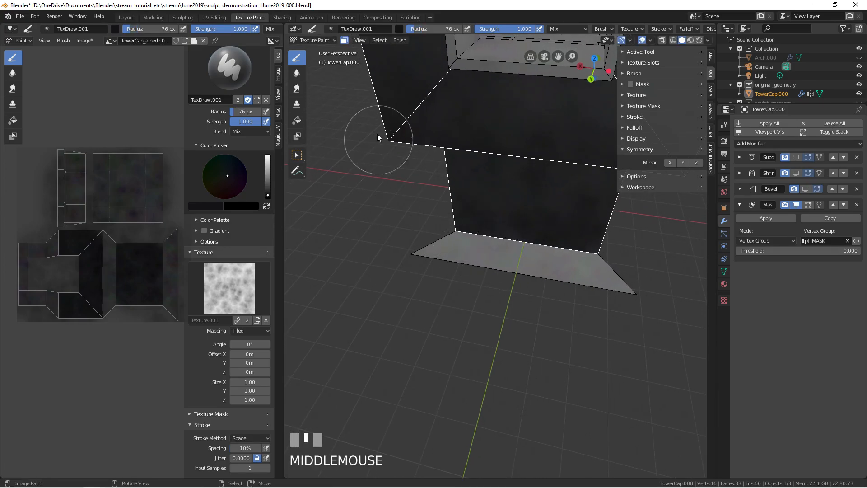
pyautogui.click(344, 40)
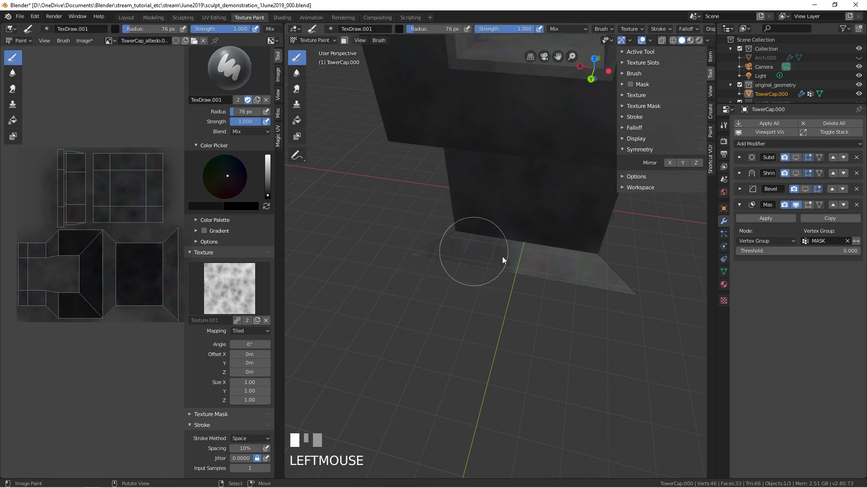
pyautogui.moveTo(617, 289)
pyautogui.mouseDown()
pyautogui.moveTo(523, 257)
pyautogui.moveTo(484, 253)
pyautogui.moveTo(607, 281)
pyautogui.moveTo(438, 250)
pyautogui.moveTo(598, 285)
pyautogui.mouseUp()
pyautogui.keyDown('shift'); pyautogui.moveTo(507, 218); pyautogui.dragTo(467, 284, button='middle'); pyautogui.keyUp('shift')
pyautogui.moveTo(465, 209); pyautogui.dragTo(291, 176, button='middle')
pyautogui.moveTo(81, 213); pyautogui.dragTo(88, 216, button='middle')
pyautogui.moveTo(393, 175)
pyautogui.mouseDown(button='middle')
pyautogui.moveTo(442, 130)
pyautogui.moveTo(422, 181)
pyautogui.moveTo(398, 189)
pyautogui.mouseUp(button='middle')
pyautogui.click(59, 253)
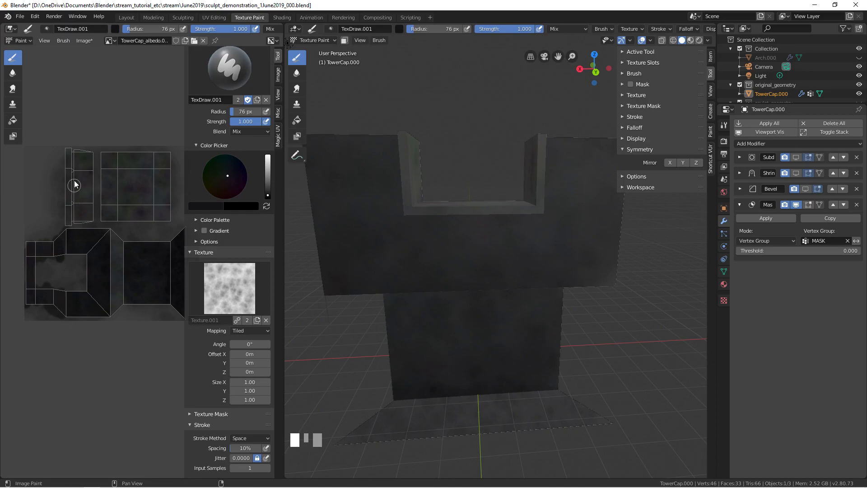
# Set the brush radius to 196 px and paint near-black noise over the upper UV islands in the image editor.
pyautogui.moveTo(78, 186); pyautogui.dragTo(78, 200, button='middle')
pyautogui.press('f')
pyautogui.click(89, 200)
pyautogui.moveTo(71, 177)
pyautogui.mouseDown()
pyautogui.moveTo(87, 179)
pyautogui.moveTo(81, 191)
pyautogui.mouseUp()
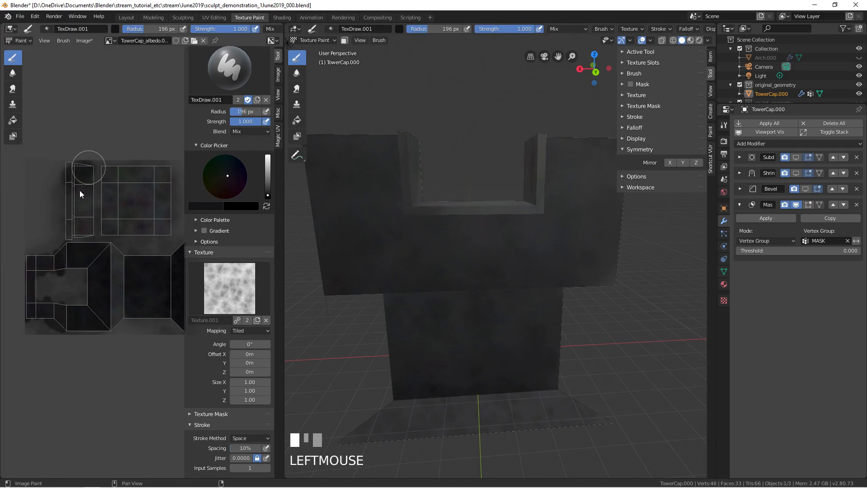
pyautogui.moveTo(72, 220); pyautogui.dragTo(75, 228)
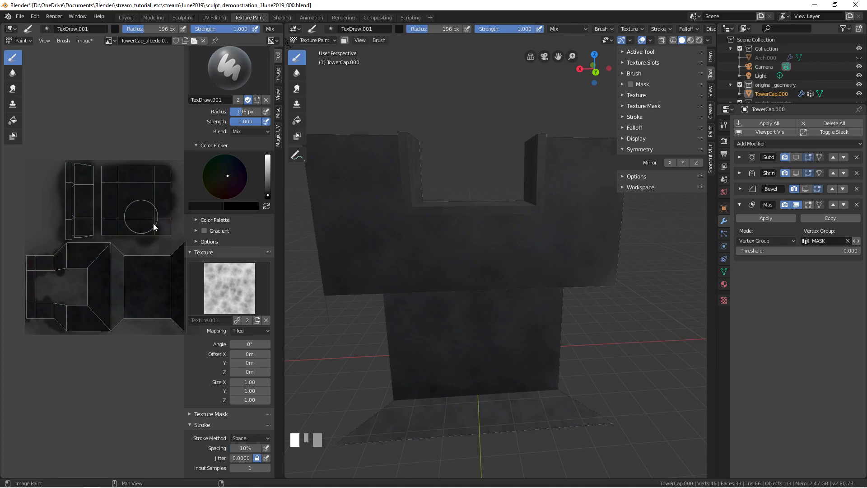
# Set the brush radius to 70 px and darken the gap between the wall UV islands in the image editor.
pyautogui.moveTo(413, 207); pyautogui.dragTo(865, 144, button='middle')
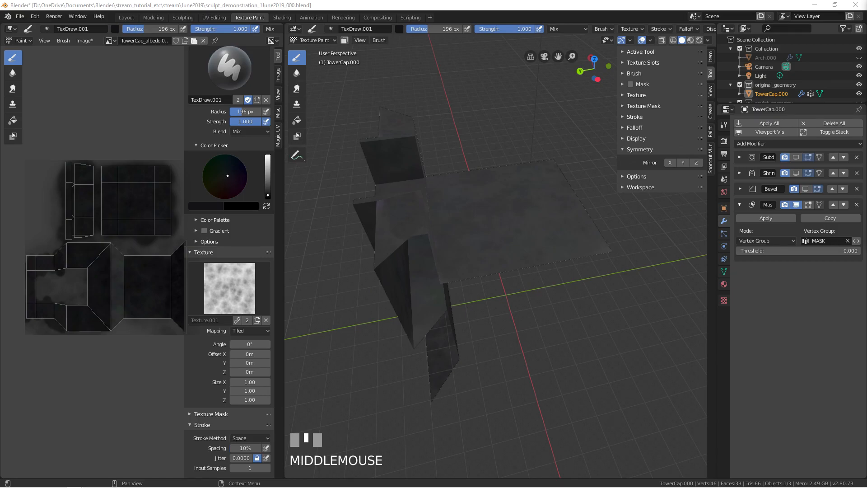
pyautogui.moveTo(381, 294)
pyautogui.mouseDown(button='middle')
pyautogui.moveTo(428, 296)
pyautogui.moveTo(453, 277)
pyautogui.moveTo(401, 291)
pyautogui.moveTo(441, 232)
pyautogui.moveTo(420, 302)
pyautogui.moveTo(436, 270)
pyautogui.moveTo(135, 286)
pyautogui.mouseUp(button='middle')
pyautogui.press('f')
pyautogui.click(379, 267)
pyautogui.click(383, 299)
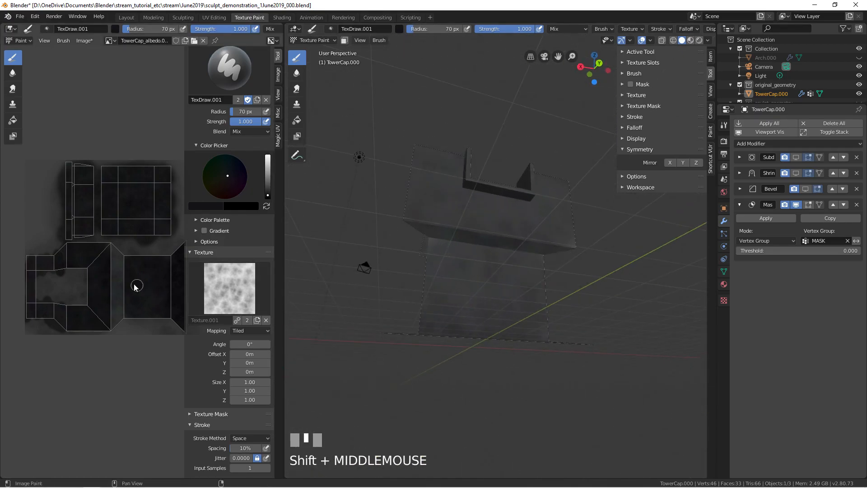
pyautogui.click(117, 259)
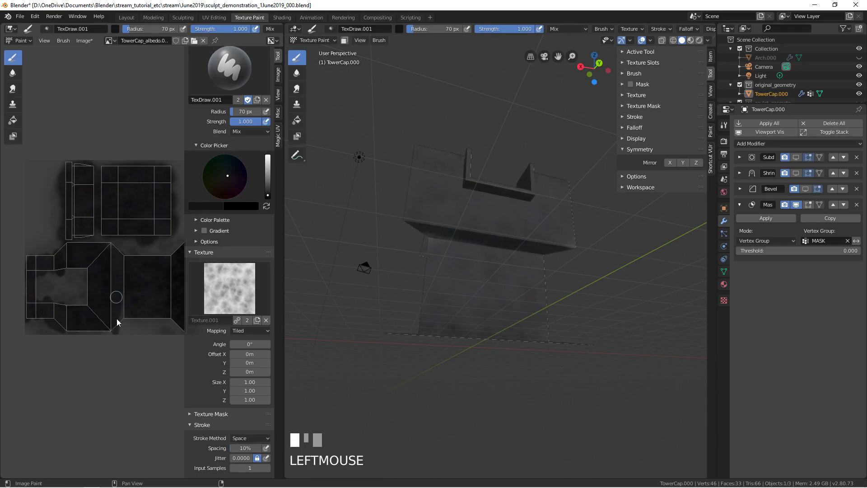
# Switch the tower from Texture Paint to Object Mode.
pyautogui.moveTo(438, 199); pyautogui.dragTo(414, 258, button='middle')
pyautogui.keyDown('shift'); pyautogui.moveTo(429, 215); pyautogui.dragTo(599, 99, button='middle'); pyautogui.keyUp('shift')
pyautogui.click(637, 30)
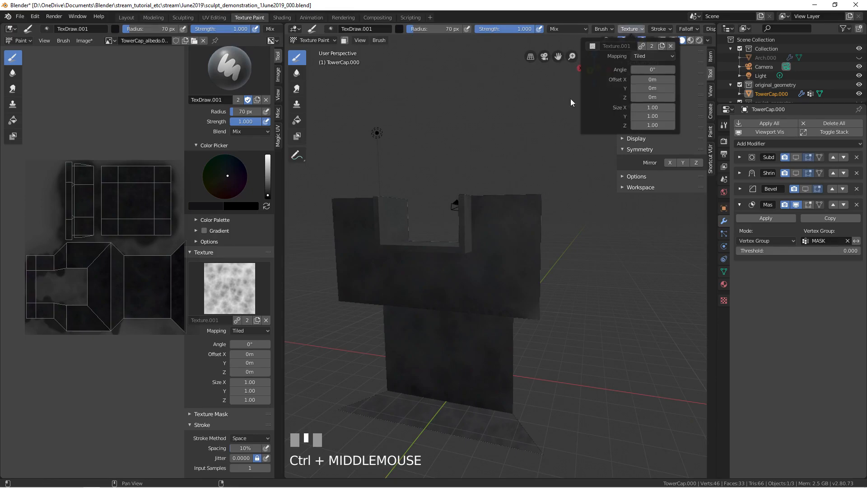
pyautogui.hotkey('ctrl', 'Tab')
pyautogui.click(385, 195)
pyautogui.moveTo(378, 200); pyautogui.dragTo(403, 208, button='middle')
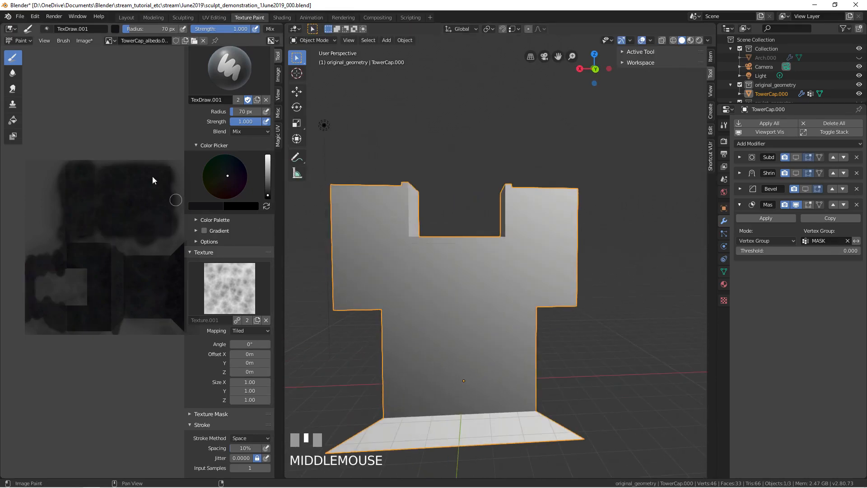
# Save the painted image as TowerCap_albedo.png in the June2019 folder.
pyautogui.click(85, 41)
pyautogui.click(96, 121)
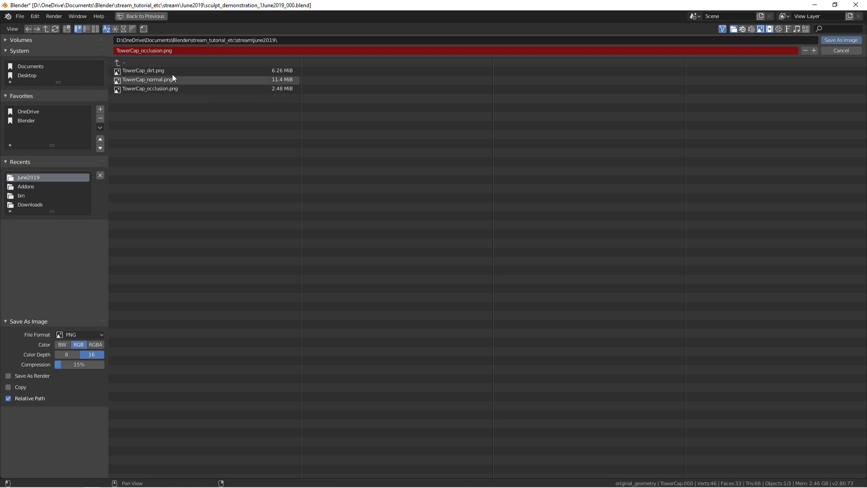
pyautogui.click(179, 51)
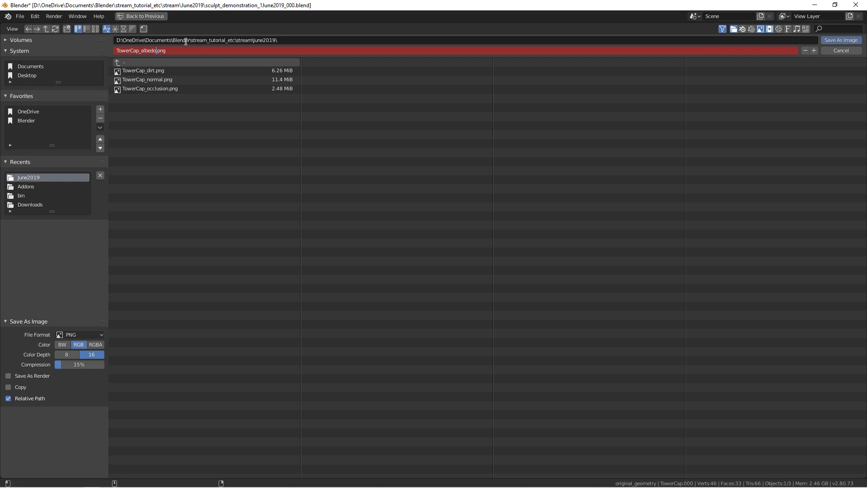
pyautogui.press('Return')
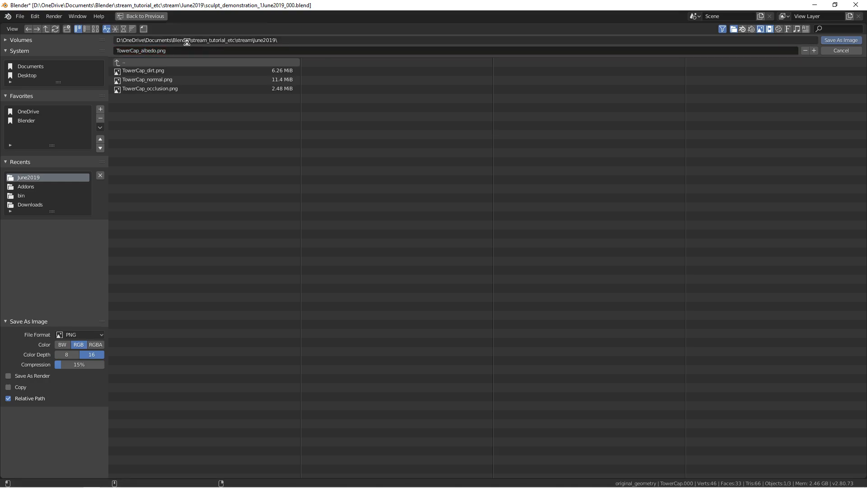
pyautogui.press('Return')
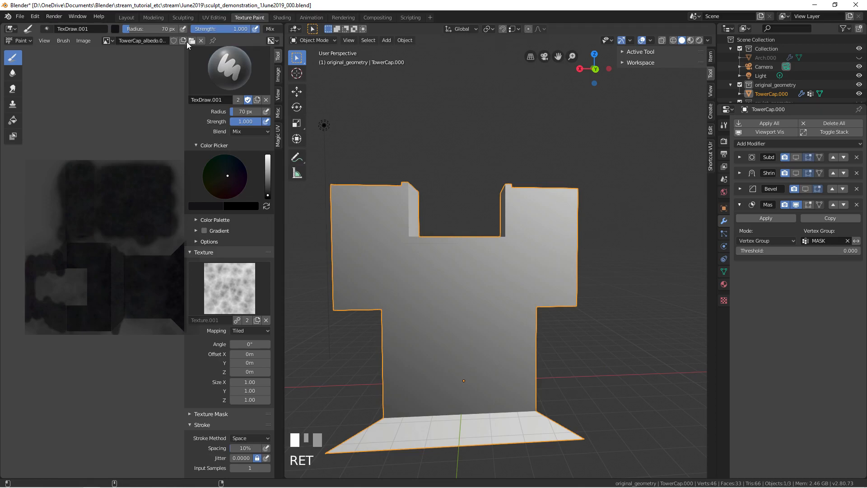
# Open the Shading workspace, hide the original_geometry collection, and show and select the sculpt_geometry collection.
pyautogui.moveTo(431, 212)
pyautogui.mouseDown(button='middle')
pyautogui.moveTo(442, 207)
pyautogui.moveTo(434, 160)
pyautogui.moveTo(430, 198)
pyautogui.mouseUp(button='middle')
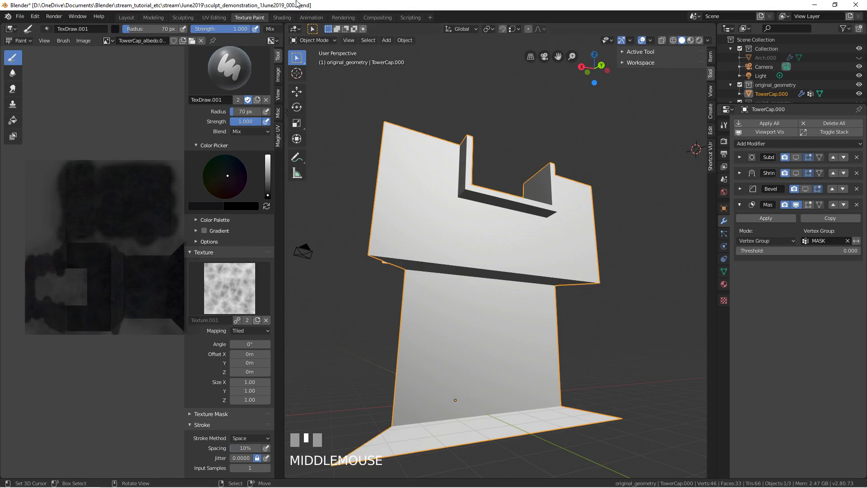
pyautogui.click(283, 18)
pyautogui.moveTo(410, 351); pyautogui.dragTo(333, 285, button='middle')
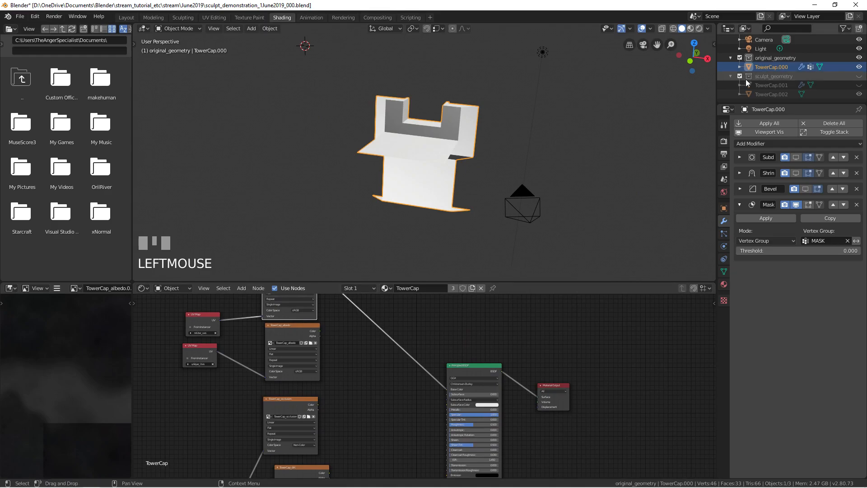
pyautogui.click(860, 58)
pyautogui.click(859, 76)
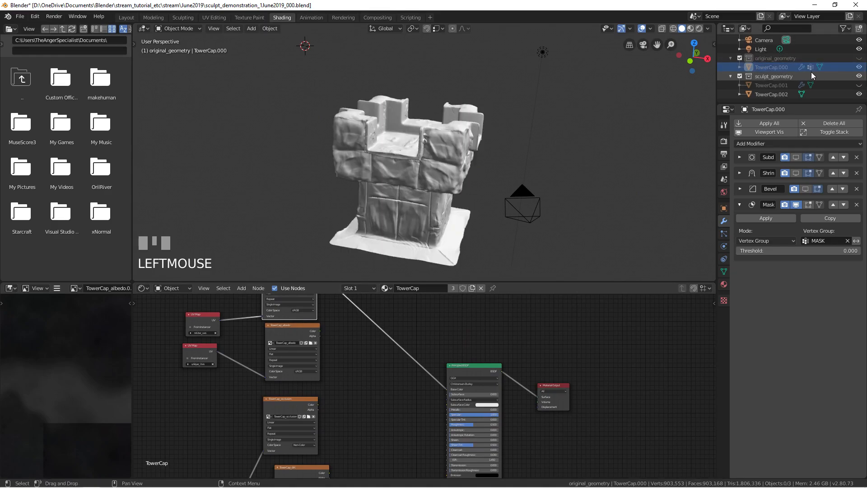
pyautogui.click(812, 75)
# Select the TowerCap.002 sculpt and examine its stone surface up close.
pyautogui.moveTo(429, 137); pyautogui.dragTo(388, 148, button='middle')
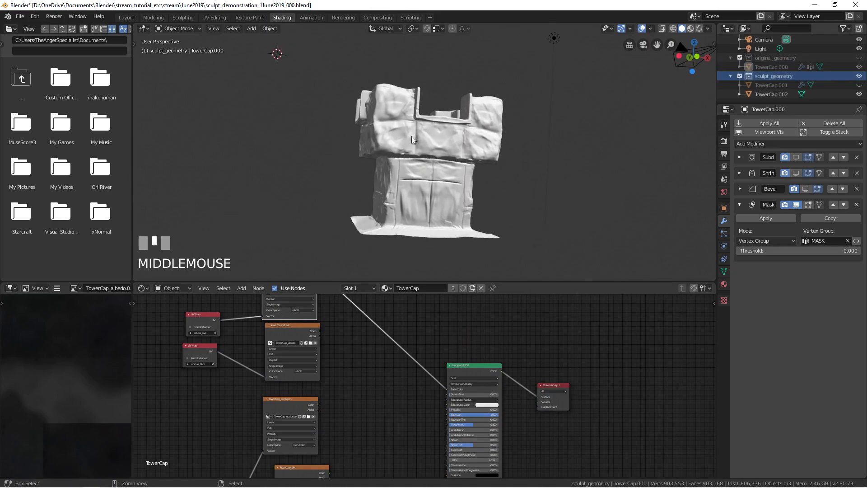
pyautogui.scroll(4, 411, 139)
pyautogui.press('Tab')
pyautogui.rightClick(388, 113)
pyautogui.moveTo(389, 113); pyautogui.dragTo(444, 166, button='middle')
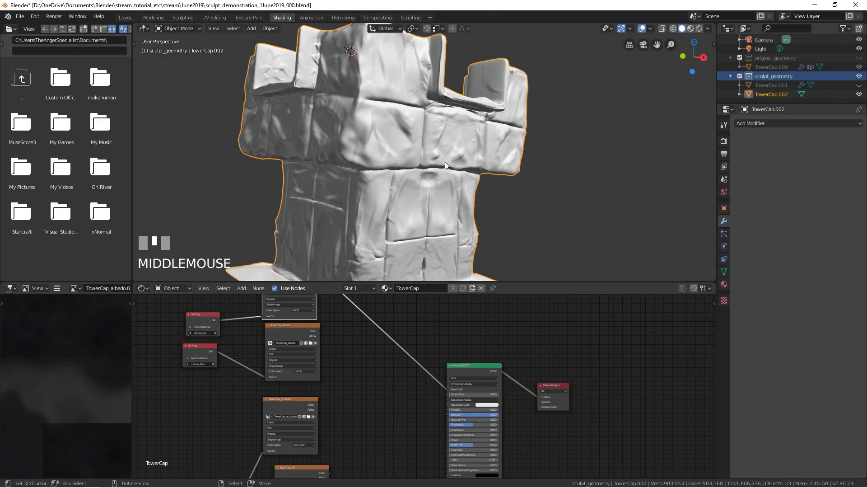
# Hide TowerCap.002, then show and select the multiresolution sculpt TowerCap.001.
pyautogui.click(859, 94)
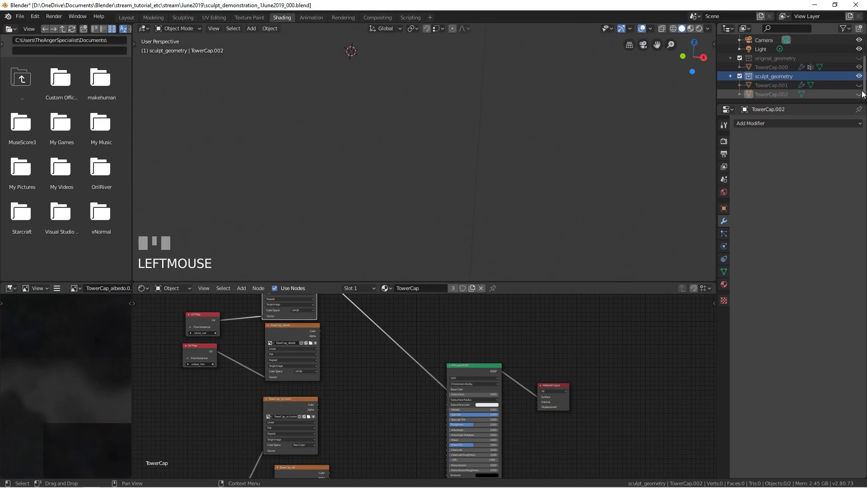
pyautogui.click(859, 85)
pyautogui.click(776, 85)
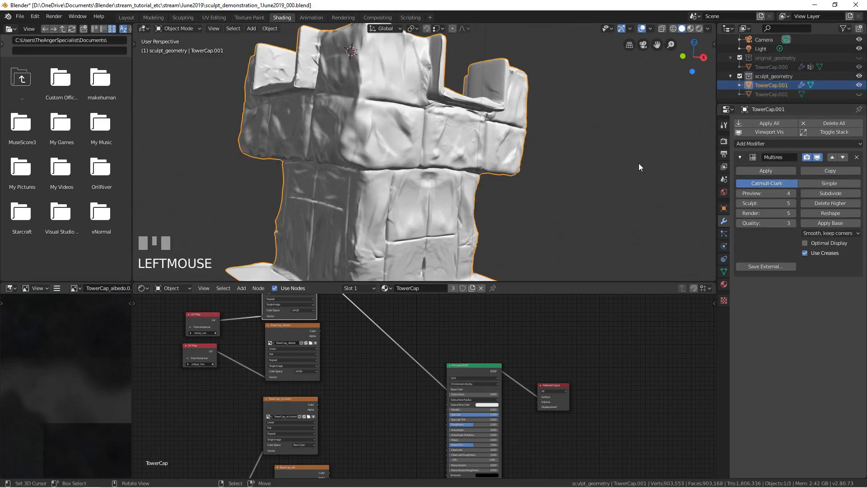
# Set the Multires preview level to 2 and enter Edit Mode on TowerCap.001.
pyautogui.press('Return')
pyautogui.moveTo(456, 194); pyautogui.dragTo(543, 181, button='middle')
pyautogui.keyDown('shift'); pyautogui.moveTo(463, 173); pyautogui.dragTo(478, 129, button='middle'); pyautogui.keyUp('shift')
pyautogui.press('Tab')
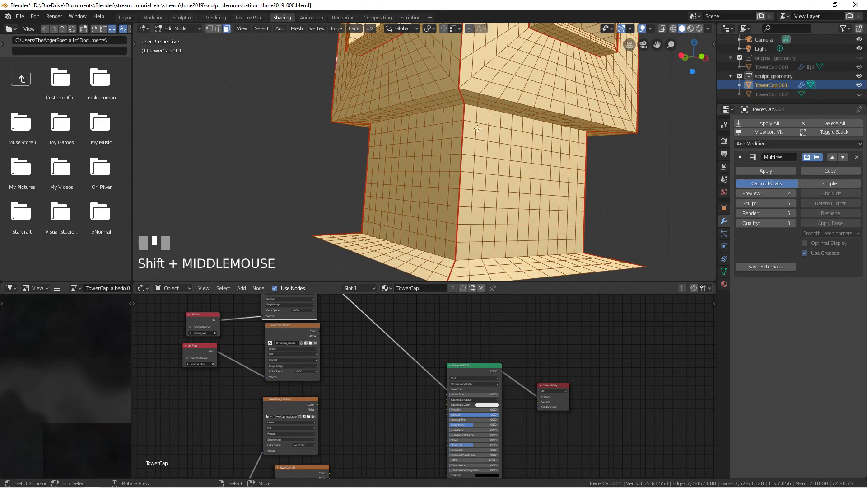
# Select one face of the tower's lower front wall and extend the selection to its linked flat faces.
pyautogui.rightClick(505, 176)
pyautogui.moveTo(508, 177); pyautogui.dragTo(507, 173, button='middle')
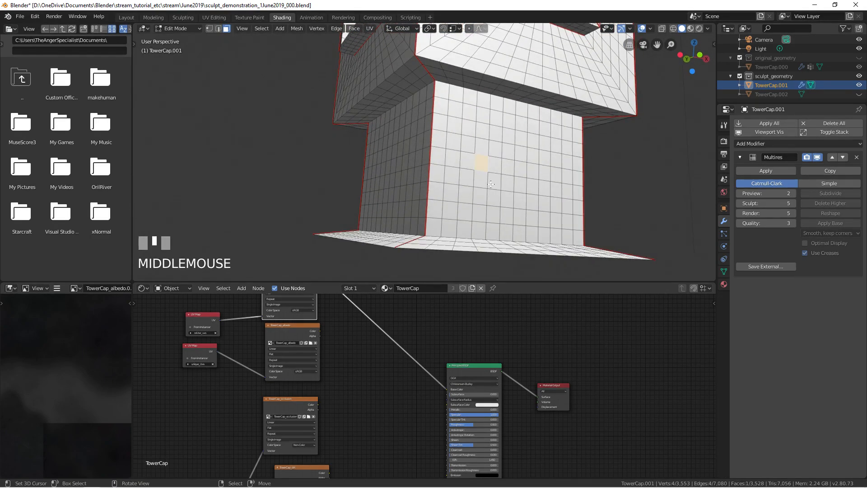
pyautogui.click(263, 29)
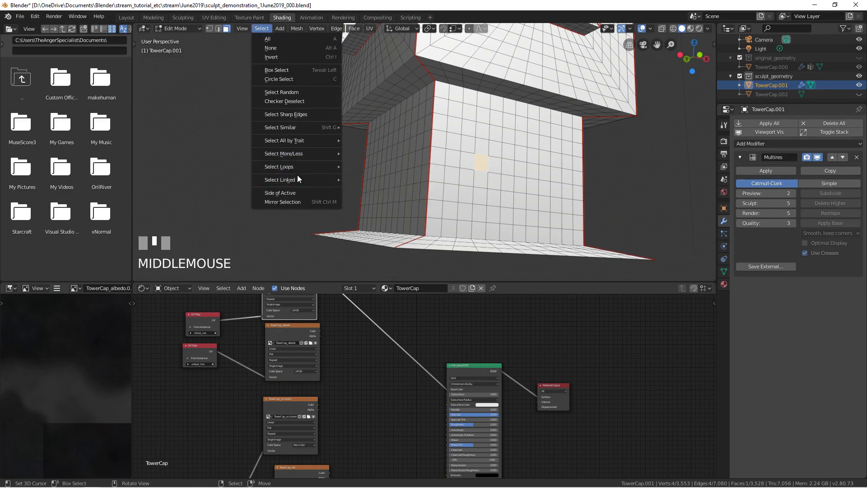
pyautogui.moveTo(308, 180)
pyautogui.rightClick(368, 198)
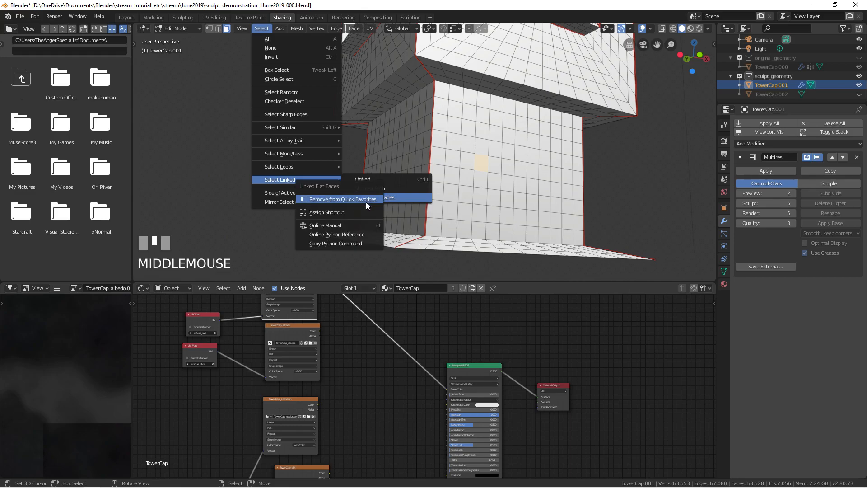
pyautogui.press('Escape')
pyautogui.press('q')
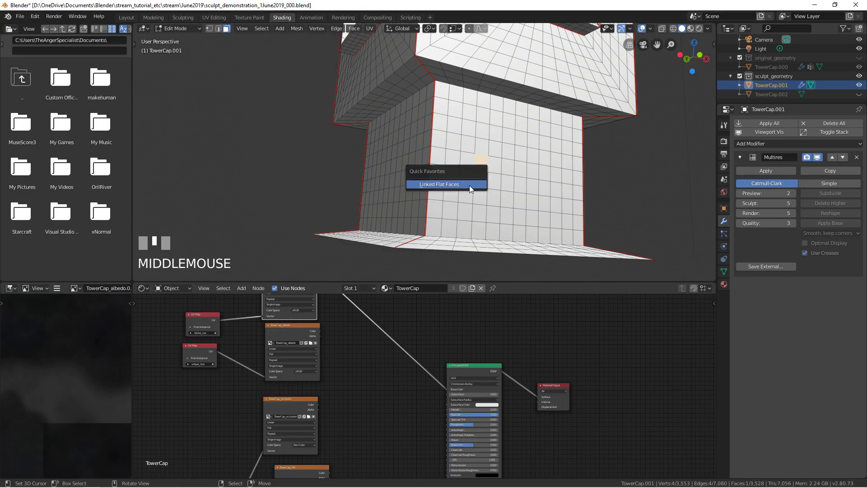
pyautogui.click(443, 185)
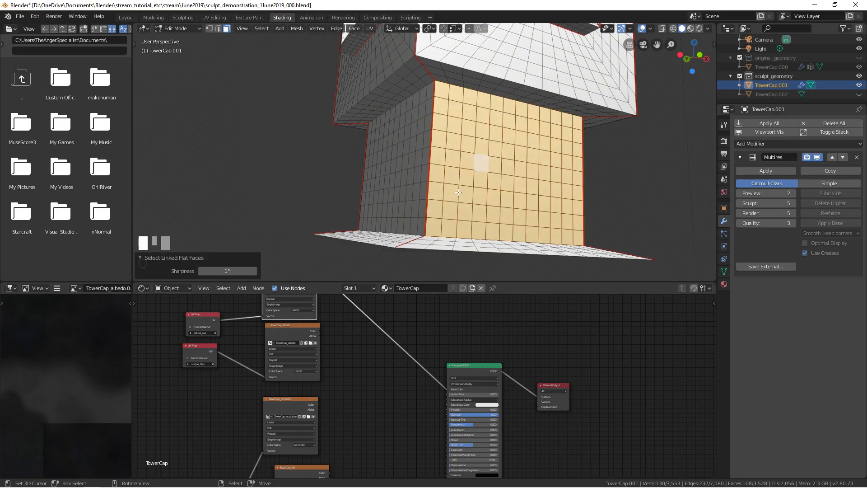
# Assign the selected wall faces to a new vertex group named mask.
pyautogui.hotkey('ctrl', 'g')
pyautogui.click(474, 175)
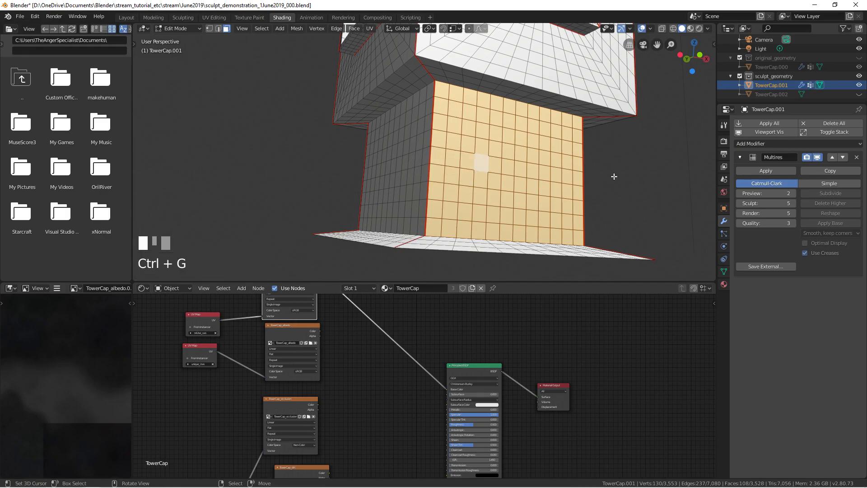
pyautogui.click(723, 271)
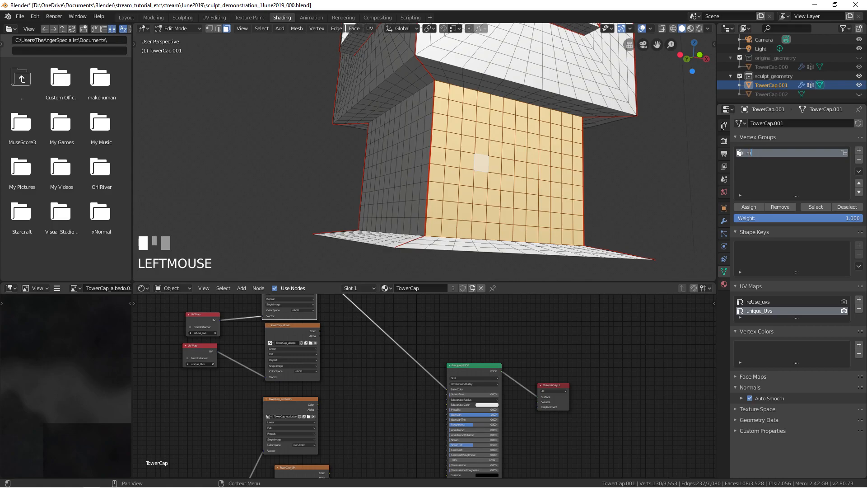
pyautogui.press('Return')
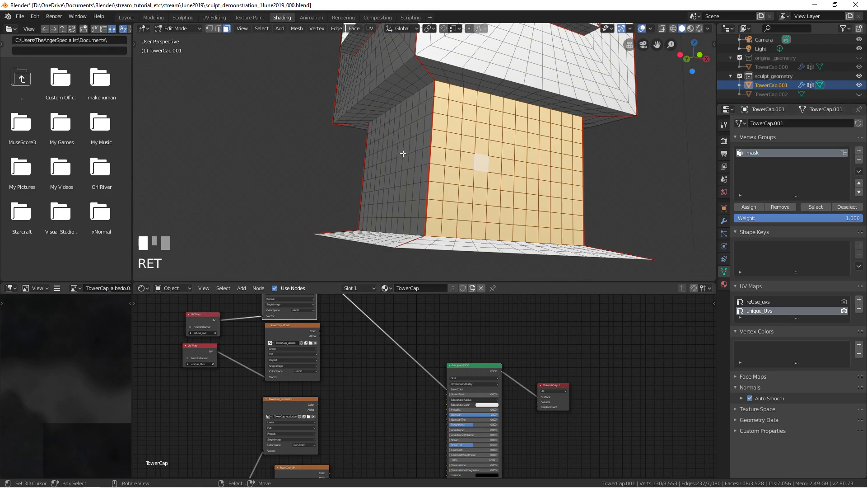
# Try to select one side of the overhang's underside with Linked Flat Faces, and undo the last selection.
pyautogui.rightClick(481, 87)
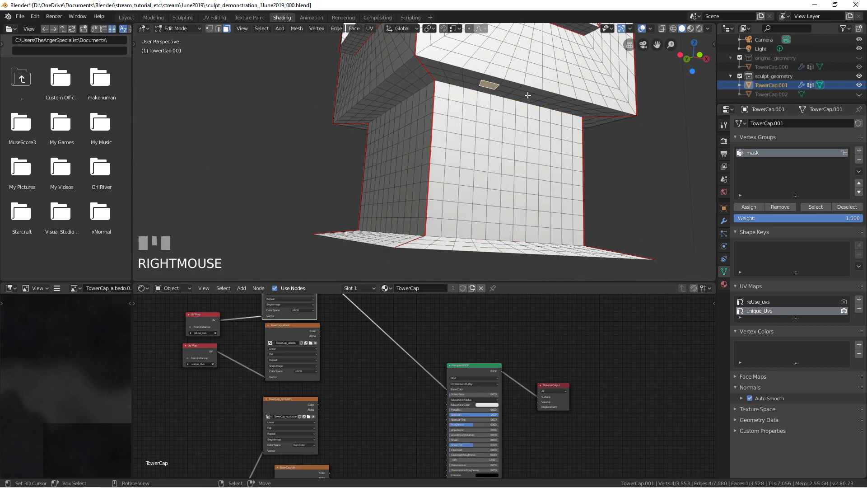
pyautogui.press('q')
pyautogui.click(505, 92)
pyautogui.keyDown('shift'); pyautogui.moveTo(488, 118); pyautogui.dragTo(458, 147, button='middle'); pyautogui.keyUp('shift')
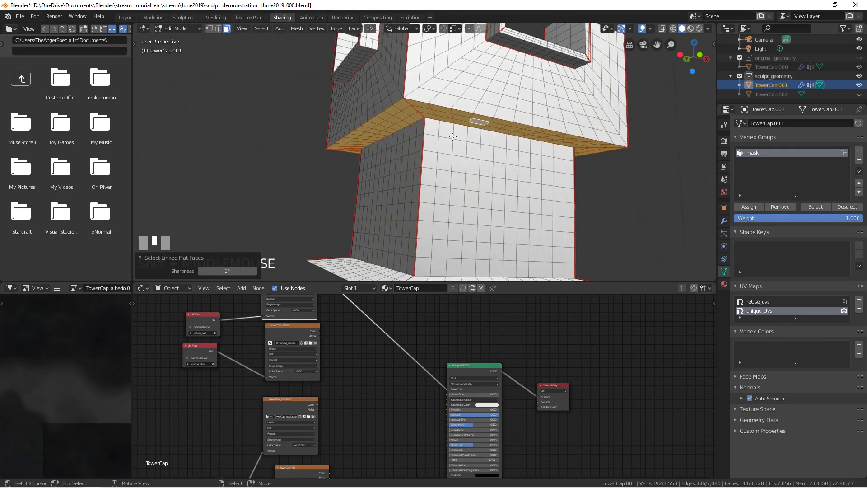
pyautogui.rightClick(420, 105)
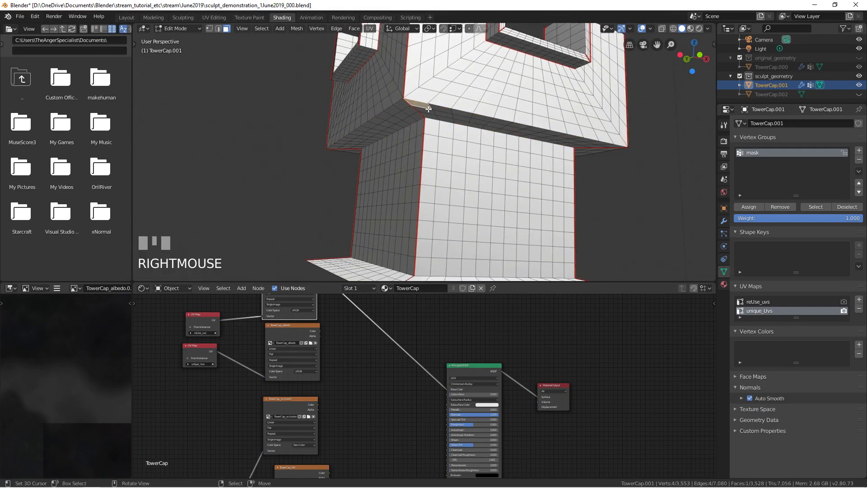
pyautogui.press('q')
pyautogui.click(454, 110)
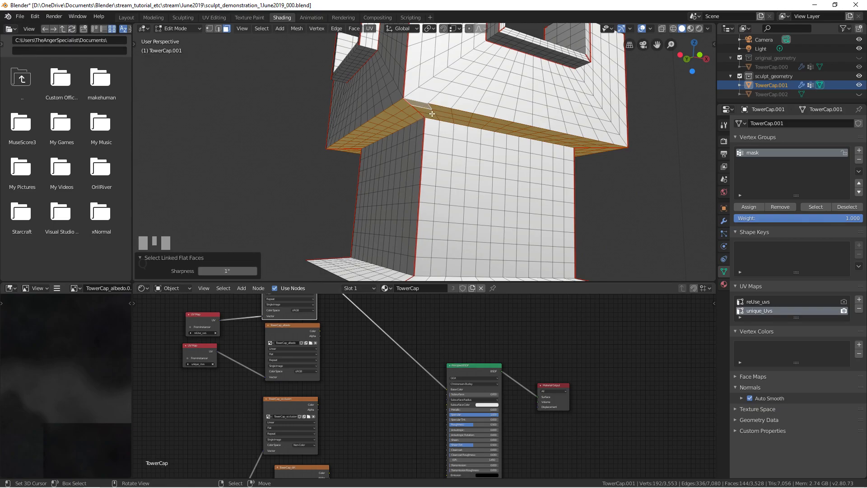
pyautogui.keyDown('shift'); pyautogui.moveTo(430, 114); pyautogui.dragTo(566, 140, button='middle'); pyautogui.keyUp('shift')
pyautogui.hotkey('ctrl', 'z')
# Select the underside faces on one side of the overhang using shortest paths and assign them to the mask vertex group.
pyautogui.keyDown('ctrl'); pyautogui.click(581, 146); pyautogui.keyUp('ctrl')
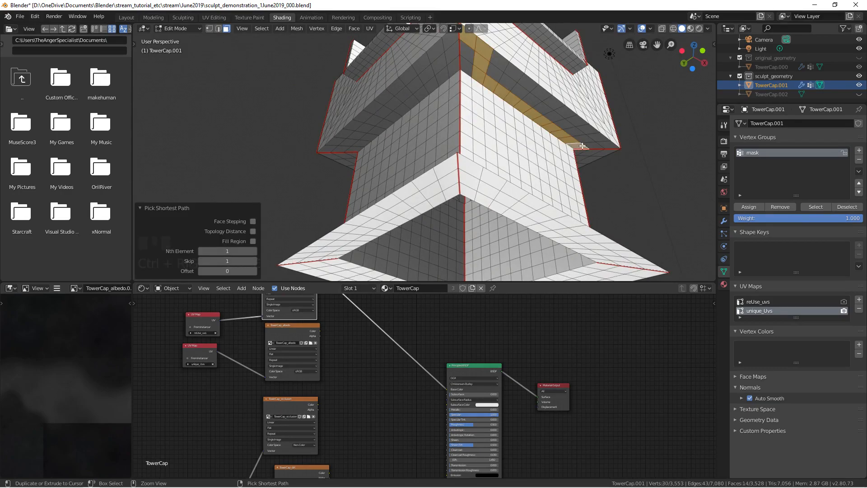
pyautogui.keyDown('ctrl'); pyautogui.click(608, 143); pyautogui.keyUp('ctrl')
pyautogui.keyDown('ctrl'); pyautogui.click(507, 82); pyautogui.keyUp('ctrl')
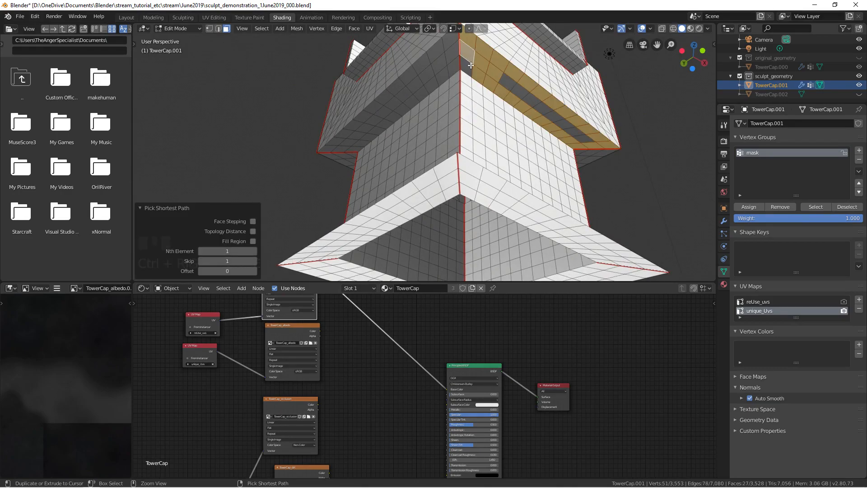
pyautogui.keyDown('ctrl'); pyautogui.rightClick(585, 139); pyautogui.keyUp('ctrl')
pyautogui.keyDown('shift'); pyautogui.moveTo(529, 96); pyautogui.dragTo(512, 138, button='middle'); pyautogui.keyUp('shift')
pyautogui.keyDown('shift'); pyautogui.rightClick(447, 68); pyautogui.keyUp('shift')
pyautogui.keyDown('shift'); pyautogui.moveTo(459, 102); pyautogui.dragTo(441, 152, button='middle'); pyautogui.keyUp('shift')
pyautogui.hotkey('ctrl', 'z')
pyautogui.keyDown('shift'); pyautogui.moveTo(484, 193); pyautogui.dragTo(440, 151, button='middle'); pyautogui.keyUp('shift')
pyautogui.click(748, 208)
# Select the tower's front wall island bounded by seams and assign it to the mask vertex group.
pyautogui.rightClick(451, 137)
pyautogui.press('l')
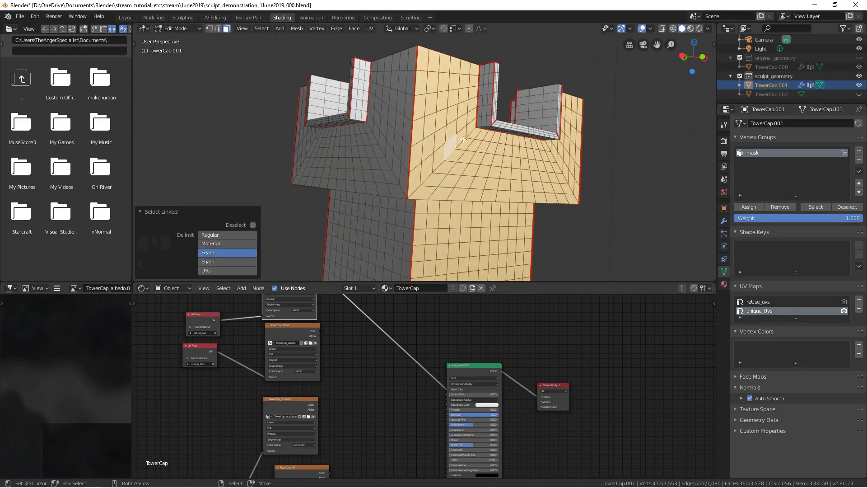
pyautogui.scroll(-2, 469, 190)
pyautogui.moveTo(468, 190); pyautogui.dragTo(450, 184, button='middle')
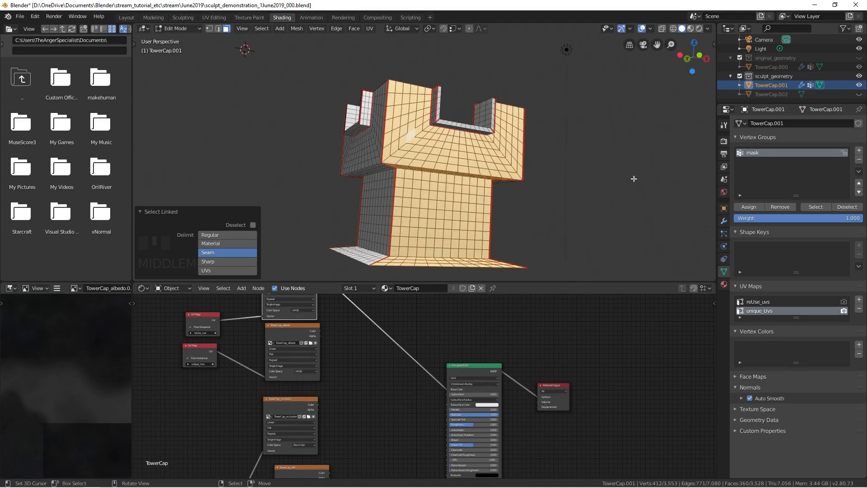
pyautogui.click(749, 208)
# Select the seam-bounded island of the front battlement gap and assign it to the mask vertex group.
pyautogui.rightClick(440, 121)
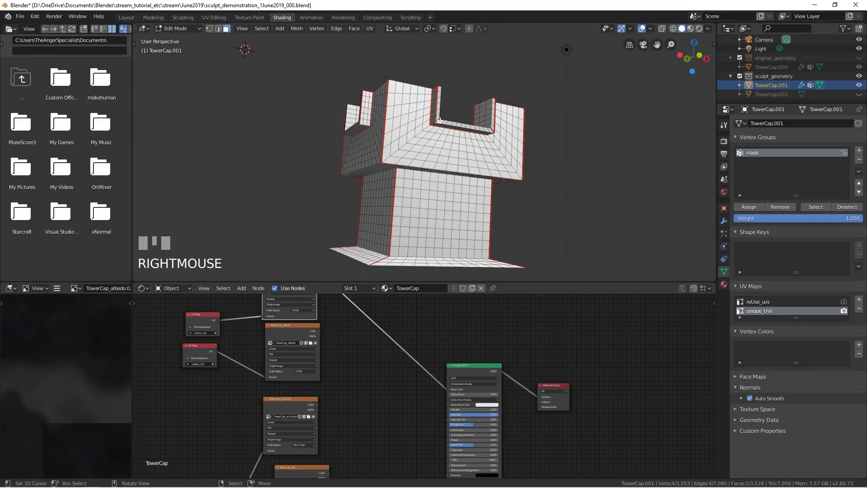
pyautogui.press('l')
pyautogui.moveTo(442, 124); pyautogui.dragTo(447, 186, button='middle')
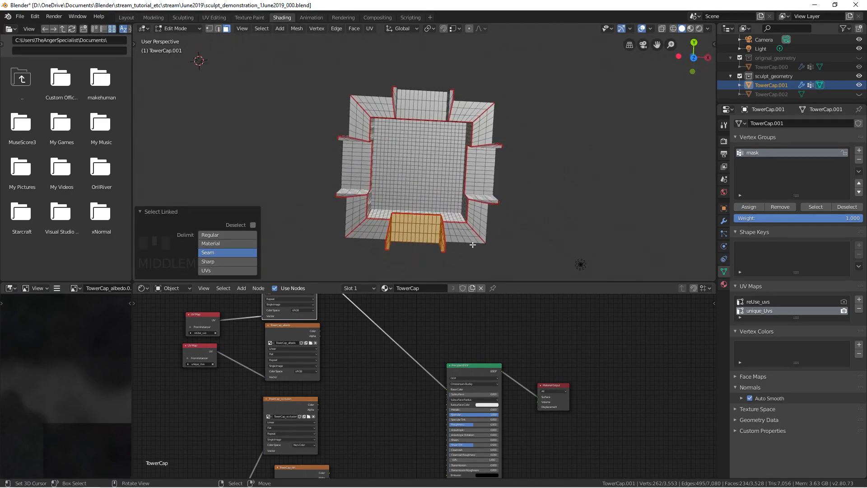
pyautogui.click(757, 207)
# Try selecting the whole seam-bounded island of the tower's inner floor and walls.
pyautogui.moveTo(388, 179); pyautogui.dragTo(383, 210)
pyautogui.hotkey('ctrl', 'z')
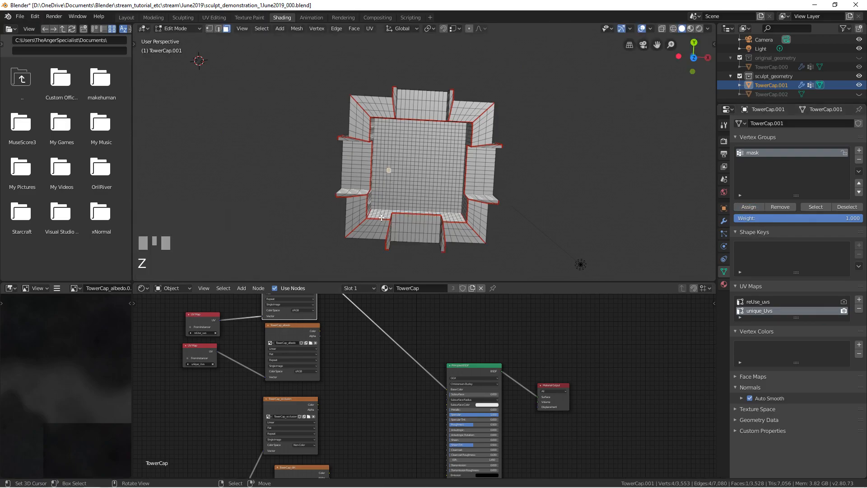
pyautogui.press('l')
pyautogui.moveTo(382, 217); pyautogui.dragTo(387, 162, button='middle')
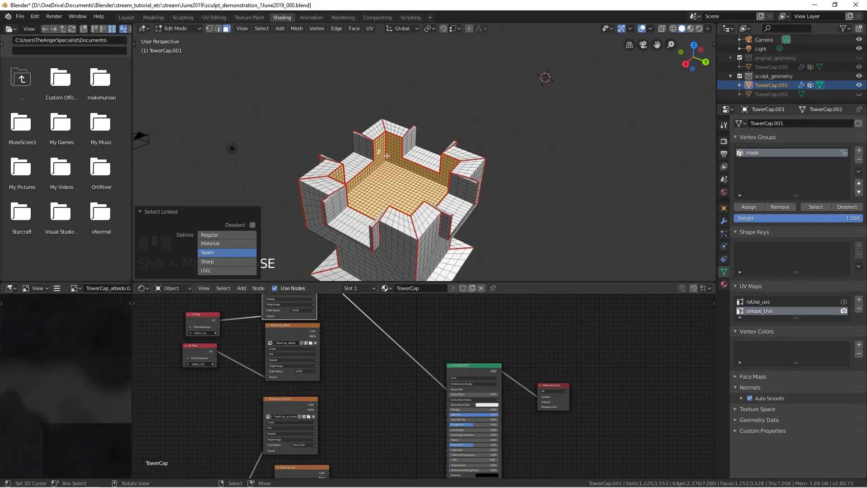
# Select the linked flat faces of one inner wall and the inner floor, and assign them to the mask vertex group.
pyautogui.rightClick(393, 152)
pyautogui.press('q')
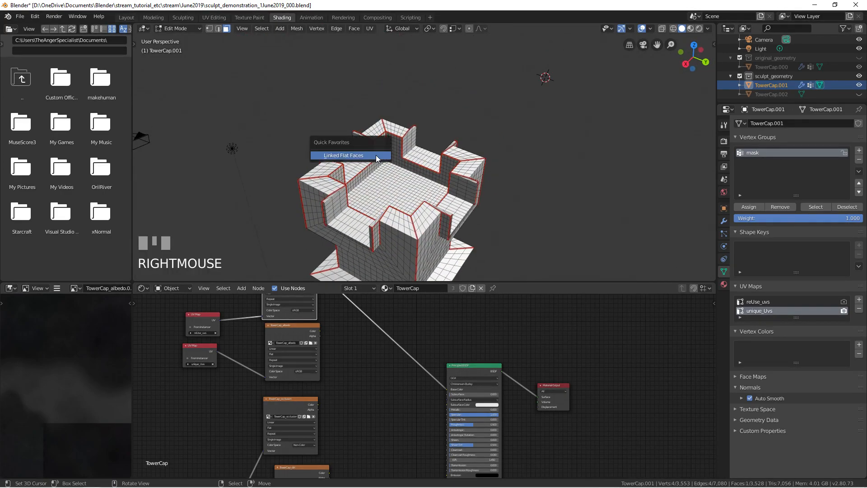
pyautogui.click(376, 155)
pyautogui.keyDown('shift'); pyautogui.rightClick(384, 179); pyautogui.keyUp('shift')
pyautogui.press('q')
pyautogui.click(384, 179)
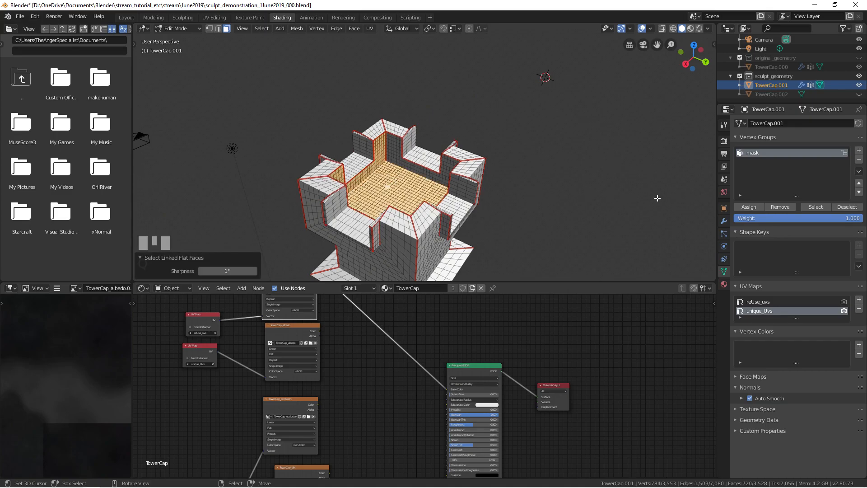
pyautogui.click(748, 205)
pyautogui.moveTo(397, 169); pyautogui.dragTo(494, 159, button='right')
pyautogui.hotkey('ctrl', 'z')
# Add a Mask modifier below the Multires modifier and set its vertex group to mask.
pyautogui.click(723, 222)
pyautogui.click(739, 157)
pyautogui.click(747, 146)
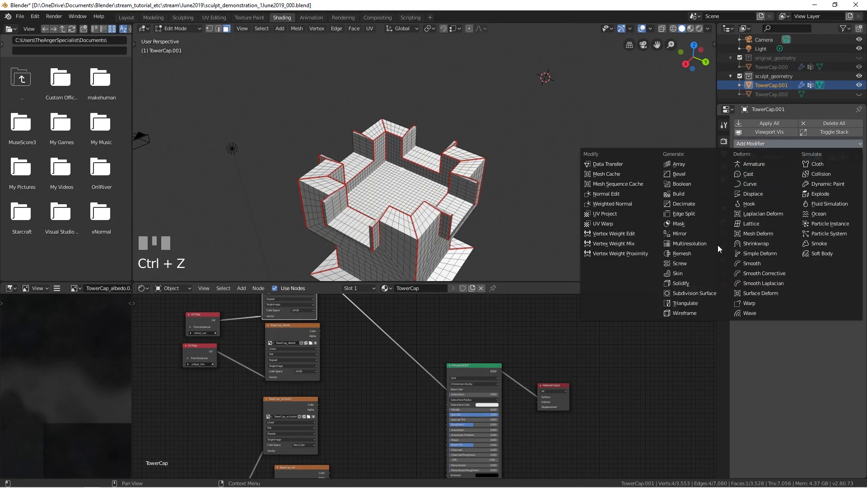
pyautogui.click(692, 224)
pyautogui.click(815, 209)
pyautogui.click(789, 223)
# Leave Edit Mode and switch the masked TowerCap.001 to Texture Paint mode.
pyautogui.press('Tab')
pyautogui.click(467, 176)
pyautogui.moveTo(341, 192); pyautogui.dragTo(447, 135, button='middle')
pyautogui.press('Tab')
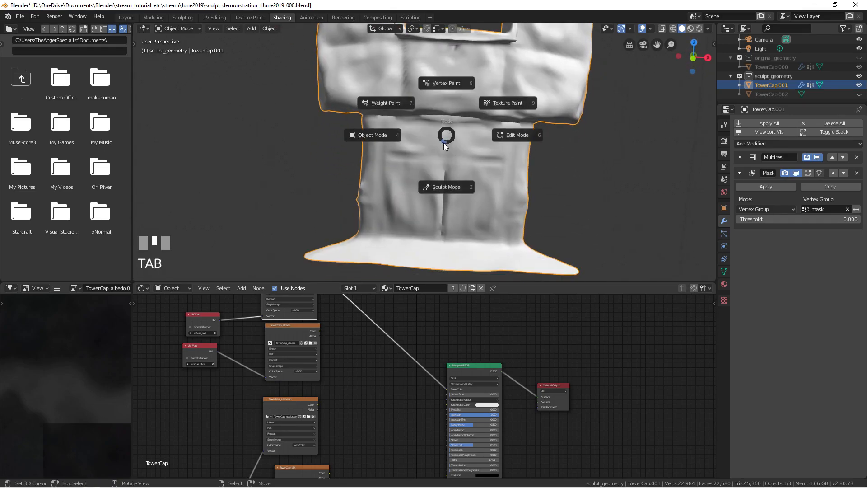
pyautogui.click(488, 104)
pyautogui.moveTo(439, 170)
pyautogui.mouseDown(button='middle')
pyautogui.moveTo(412, 169)
pyautogui.moveTo(423, 196)
pyautogui.moveTo(427, 177)
pyautogui.mouseUp(button='middle')
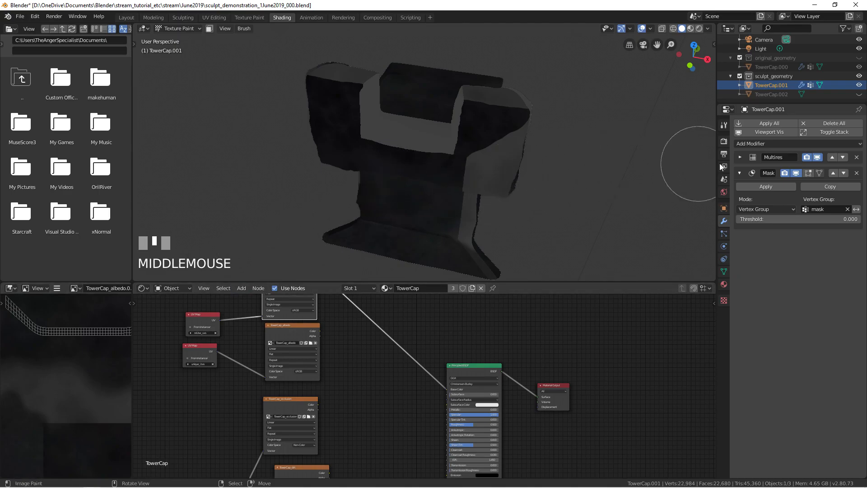
# Expand the Multires settings, switch UV smoothing to Sharp, and return it to Smooth, keep corners.
pyautogui.click(738, 158)
pyautogui.click(826, 233)
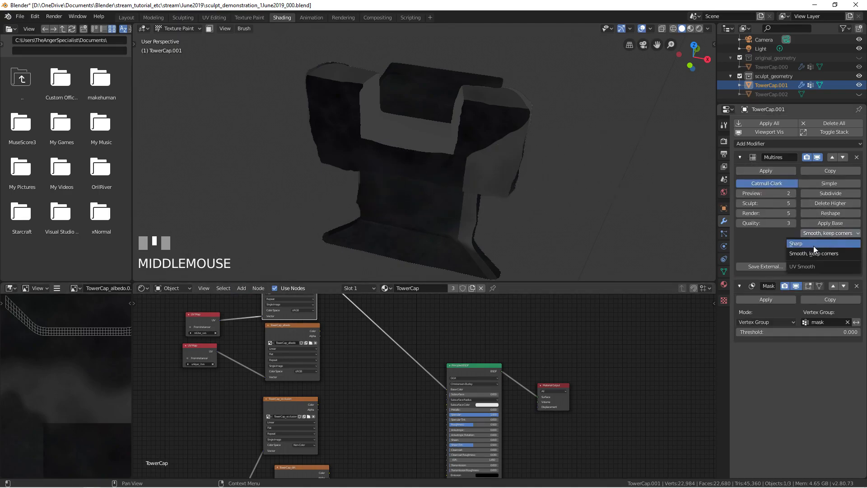
pyautogui.click(814, 246)
pyautogui.click(825, 235)
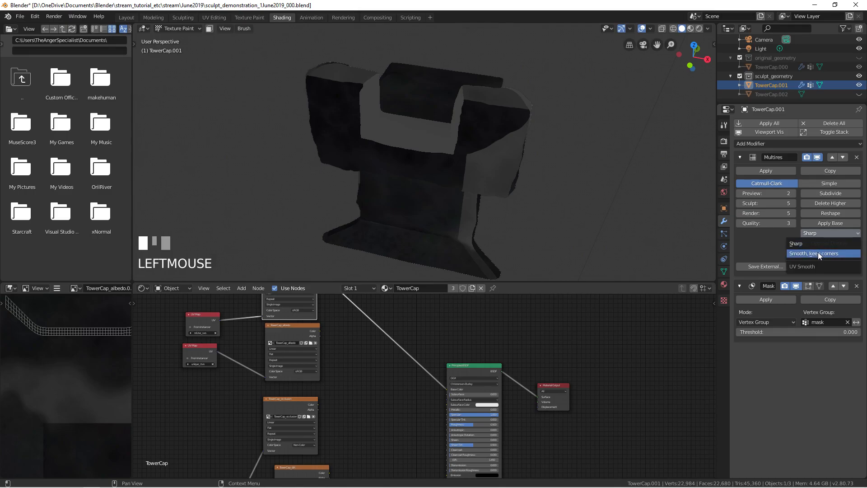
pyautogui.click(817, 252)
# Turn off the Mask modifier's viewport display to show the whole tower.
pyautogui.click(796, 286)
pyautogui.moveTo(440, 168); pyautogui.dragTo(472, 156, button='middle')
pyautogui.click(724, 272)
pyautogui.click(817, 280)
pyautogui.click(725, 222)
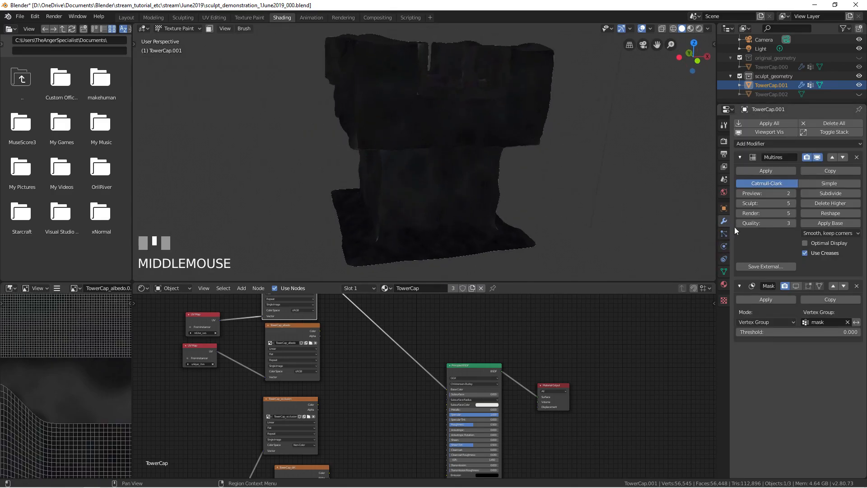
# Compare Sharp with Smooth, keep corners UV smoothing on the unmasked tower and examine its UV layout.
pyautogui.click(812, 234)
pyautogui.click(804, 244)
pyautogui.click(820, 234)
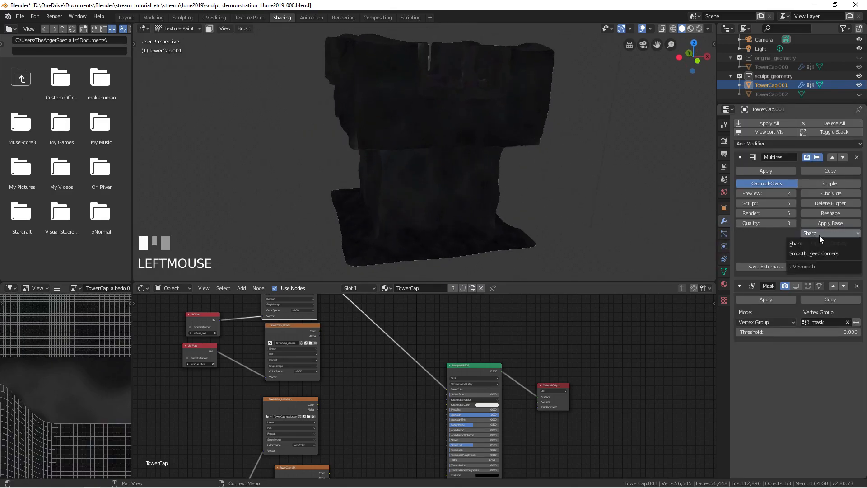
pyautogui.click(808, 254)
pyautogui.moveTo(555, 168); pyautogui.dragTo(458, 170, button='middle')
pyautogui.moveTo(127, 357); pyautogui.dragTo(83, 335, button='middle')
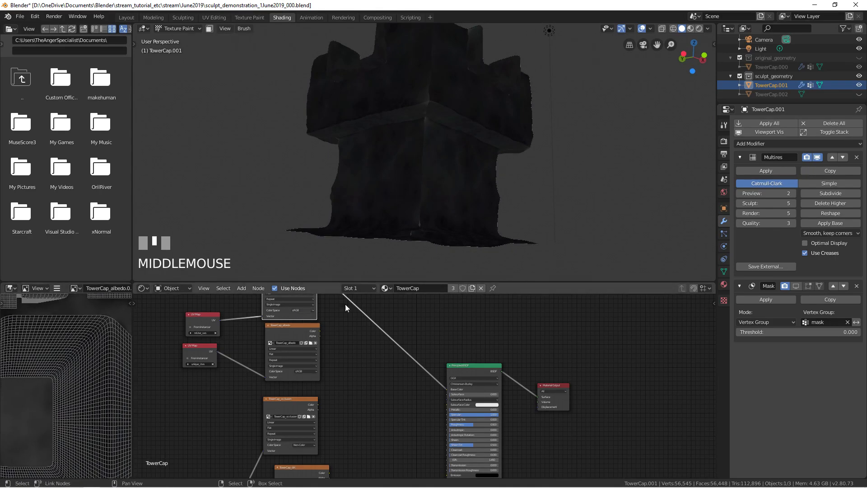
# Alternate the Multires UV smoothing repeatedly between Sharp and Smooth, keep corners to compare the texture alignment.
pyautogui.click(807, 232)
pyautogui.click(804, 245)
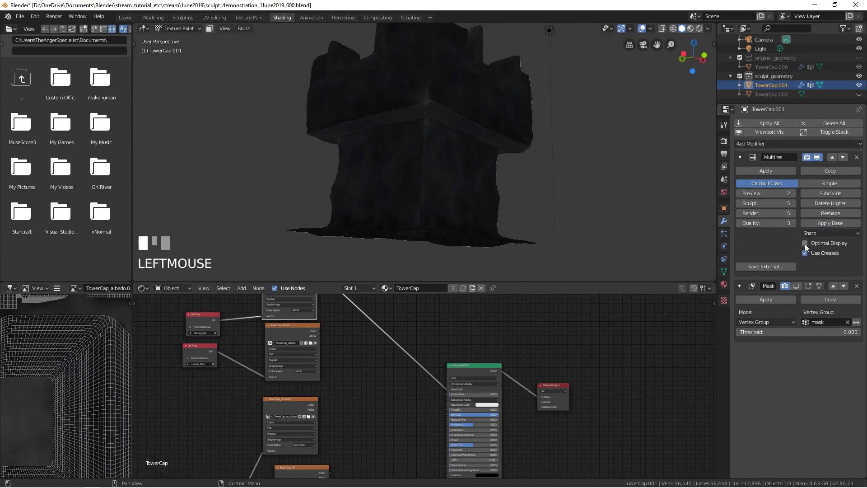
pyautogui.click(817, 236)
pyautogui.click(811, 243)
pyautogui.click(813, 236)
pyautogui.click(810, 243)
pyautogui.click(813, 234)
pyautogui.click(807, 250)
pyautogui.click(813, 234)
pyautogui.click(806, 245)
pyautogui.click(819, 233)
pyautogui.click(811, 255)
pyautogui.moveTo(571, 207); pyautogui.dragTo(618, 212, button='middle')
# Set the Multires UV smoothing to Sharp, and turn the Mask modifier's viewport display back on.
pyautogui.click(817, 234)
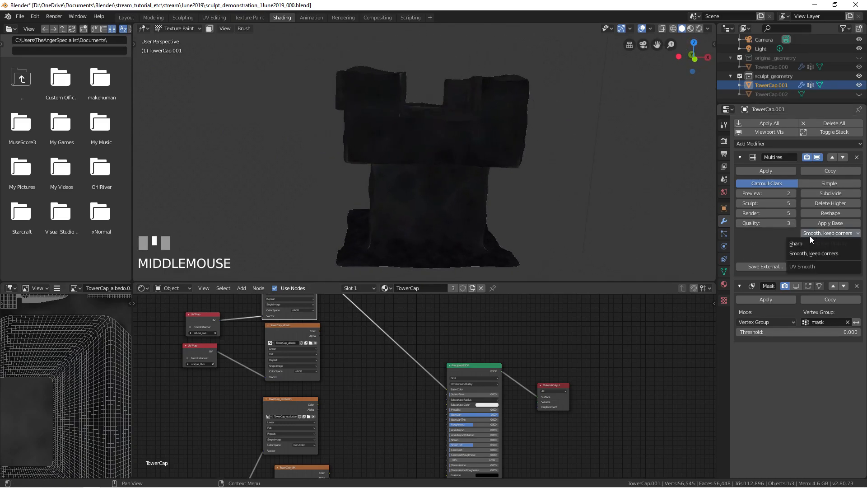
pyautogui.click(803, 244)
pyautogui.moveTo(541, 152)
pyautogui.mouseDown(button='middle')
pyautogui.moveTo(605, 145)
pyautogui.moveTo(580, 157)
pyautogui.moveTo(453, 144)
pyautogui.moveTo(472, 146)
pyautogui.moveTo(470, 231)
pyautogui.mouseUp(button='middle')
pyautogui.moveTo(455, 163); pyautogui.dragTo(486, 175, button='middle')
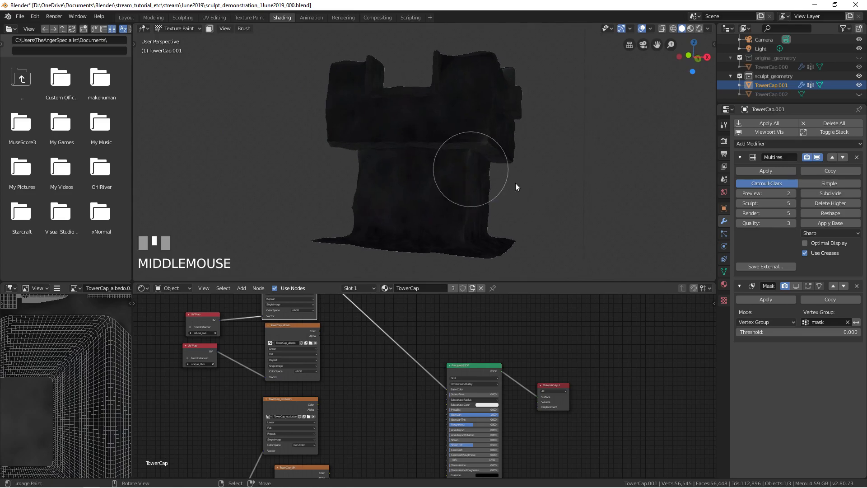
pyautogui.click(796, 286)
pyautogui.click(740, 286)
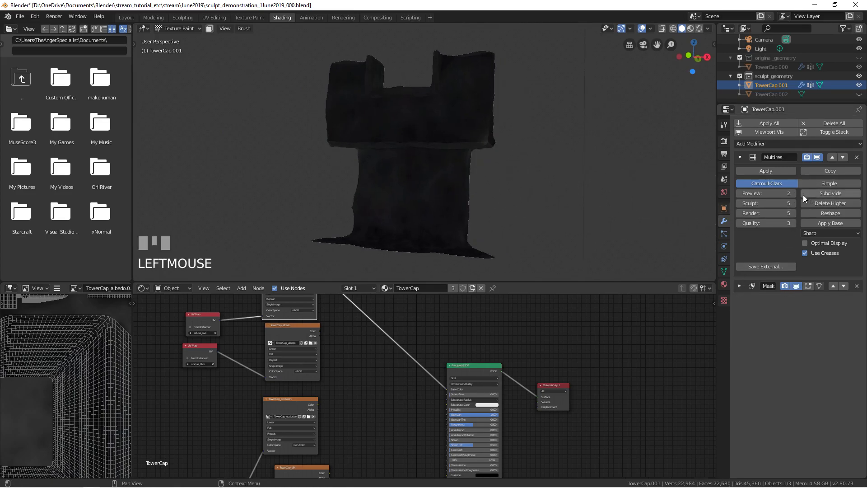
# Raise the Multires preview level to 3 and lower the Texture Paint overlay opacity to reveal the sculpt's shading.
pyautogui.click(790, 195)
pyautogui.moveTo(466, 120)
pyautogui.mouseDown(button='middle')
pyautogui.moveTo(402, 149)
pyautogui.moveTo(387, 171)
pyautogui.moveTo(448, 165)
pyautogui.moveTo(567, 102)
pyautogui.mouseUp(button='middle')
pyautogui.click(708, 28)
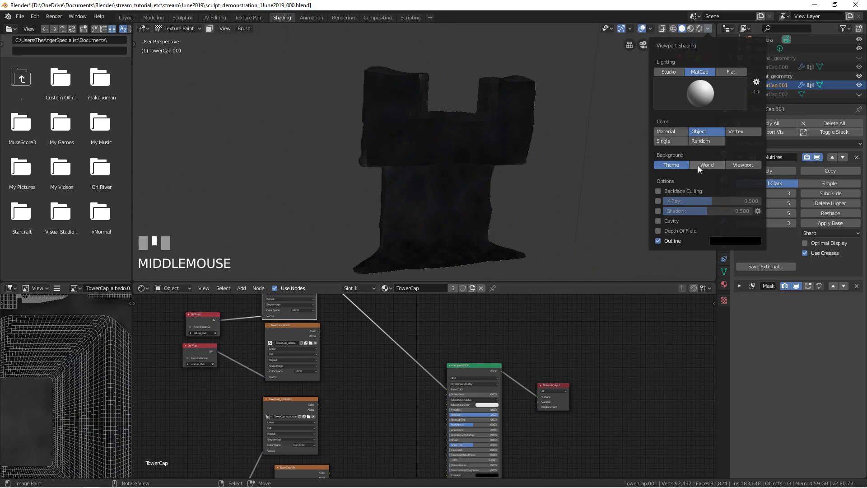
pyautogui.click(650, 29)
pyautogui.moveTo(670, 233)
pyautogui.mouseDown()
pyautogui.moveTo(635, 233)
pyautogui.moveTo(647, 228)
pyautogui.mouseUp()
# Set the paint brush radius to 90 px for working on the tower's battlements.
pyautogui.moveTo(390, 143)
pyautogui.mouseDown(button='middle')
pyautogui.moveTo(397, 137)
pyautogui.moveTo(433, 151)
pyautogui.moveTo(445, 192)
pyautogui.mouseUp(button='middle')
pyautogui.scroll(6, 397, 138)
pyautogui.moveTo(445, 192)
pyautogui.keyDown('ctrl'); pyautogui.mouseDown(button='middle')
pyautogui.moveTo(413, 159)
pyautogui.moveTo(408, 166)
pyautogui.mouseUp(button='middle'); pyautogui.keyUp('ctrl')
pyautogui.press('f')
pyautogui.click(371, 174)
pyautogui.keyDown('ctrl'); pyautogui.moveTo(367, 184); pyautogui.dragTo(687, 55, button='middle'); pyautogui.keyUp('ctrl')
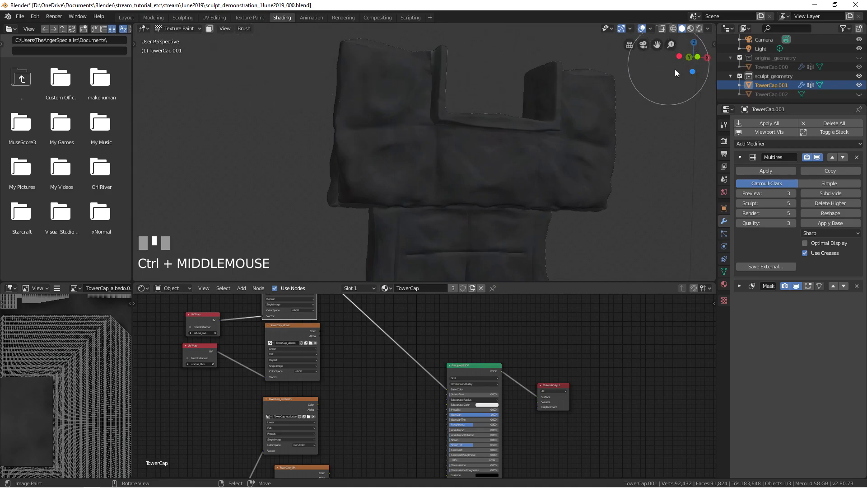
# Show the brush tool settings in the 3D viewport and enable the Cavity Mask painting option.
pyautogui.press('n')
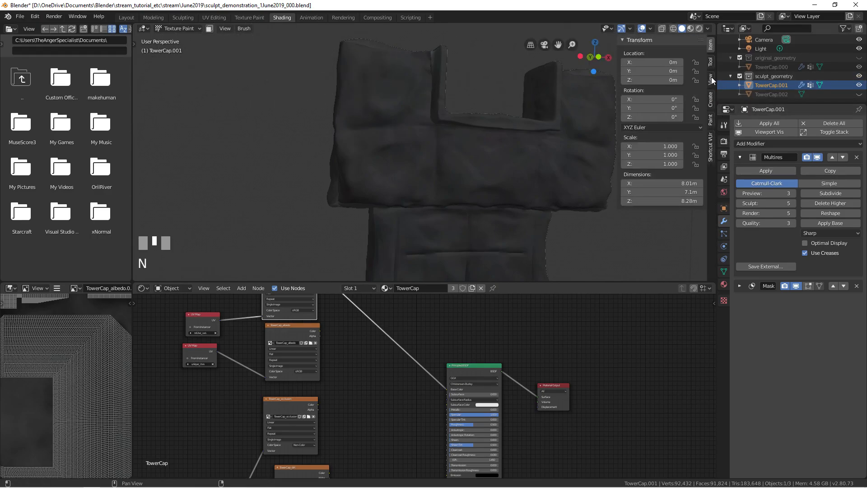
pyautogui.click(710, 62)
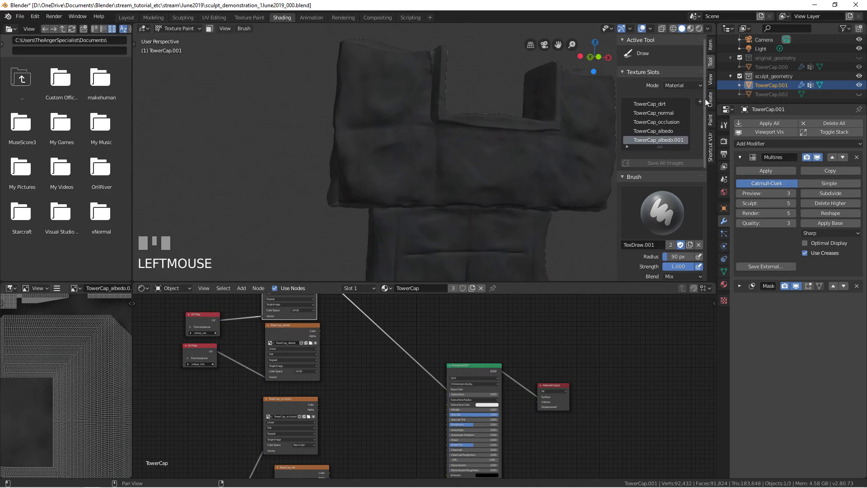
pyautogui.click(627, 72)
pyautogui.click(628, 40)
pyautogui.click(641, 62)
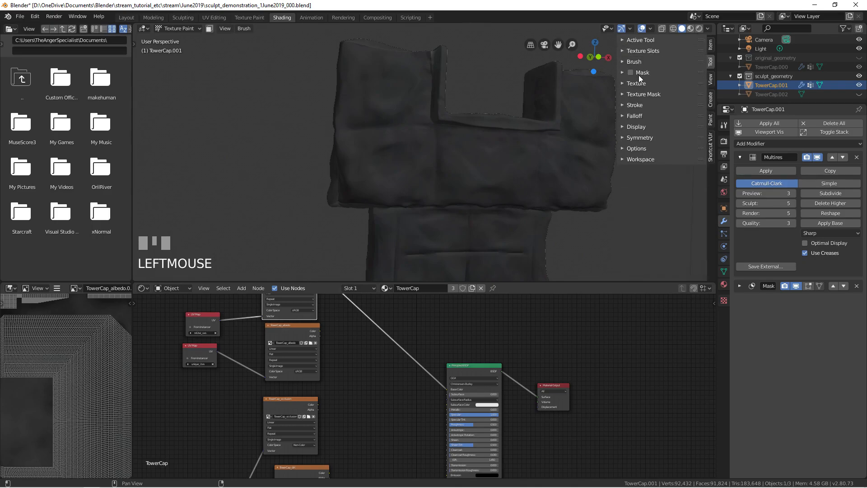
pyautogui.click(637, 150)
pyautogui.click(638, 208)
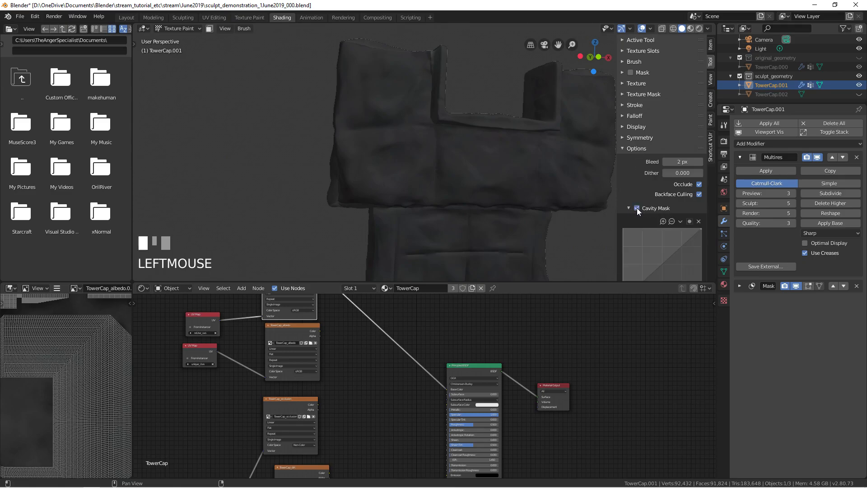
# Paint a dark test stroke across the tower's upper wall and set the Texture Paint overlay opacity to 1.000.
pyautogui.scroll(-5, 636, 208)
pyautogui.moveTo(418, 158)
pyautogui.mouseDown()
pyautogui.moveTo(389, 143)
pyautogui.moveTo(399, 123)
pyautogui.moveTo(405, 128)
pyautogui.moveTo(374, 171)
pyautogui.moveTo(405, 131)
pyautogui.moveTo(517, 166)
pyautogui.moveTo(489, 164)
pyautogui.moveTo(568, 159)
pyautogui.moveTo(595, 134)
pyautogui.moveTo(519, 177)
pyautogui.moveTo(419, 212)
pyautogui.moveTo(510, 175)
pyautogui.mouseUp()
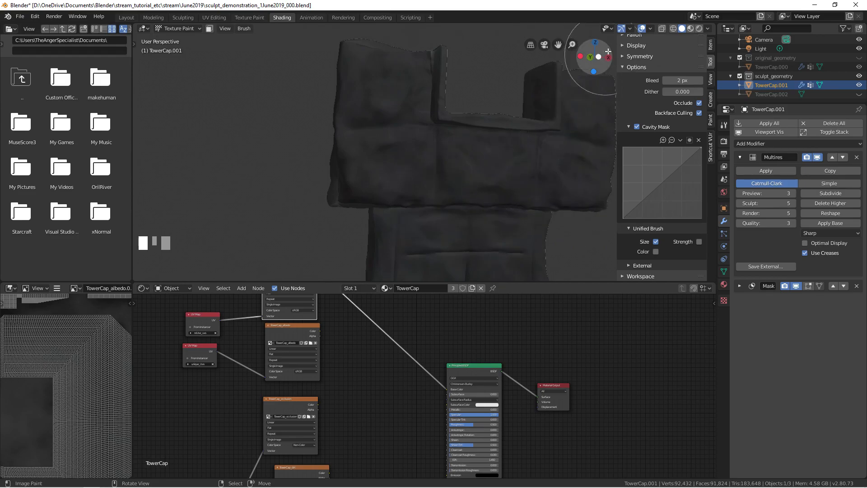
pyautogui.click(649, 29)
pyautogui.moveTo(621, 235); pyautogui.dragTo(671, 246)
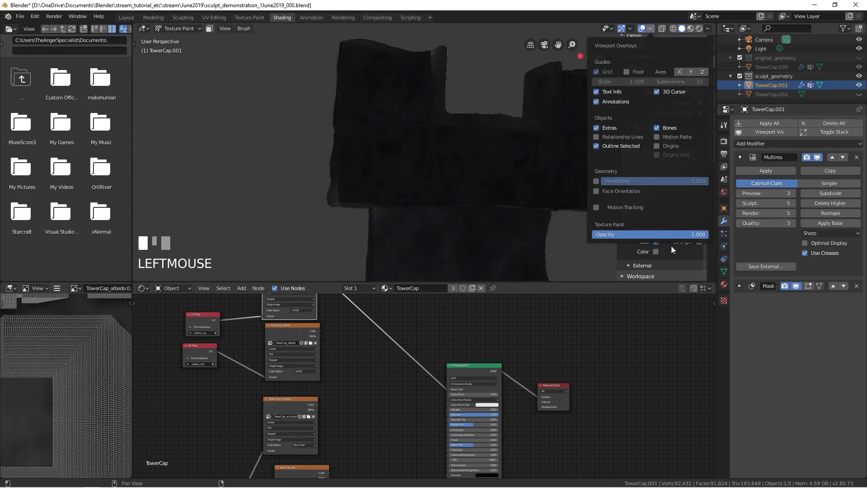
# Undo the dark test stroke and set the brush radius to 84 px.
pyautogui.moveTo(565, 199); pyautogui.dragTo(449, 194, button='middle')
pyautogui.hotkey('ctrl', 'z')
pyautogui.moveTo(546, 188); pyautogui.dragTo(605, 181, button='middle')
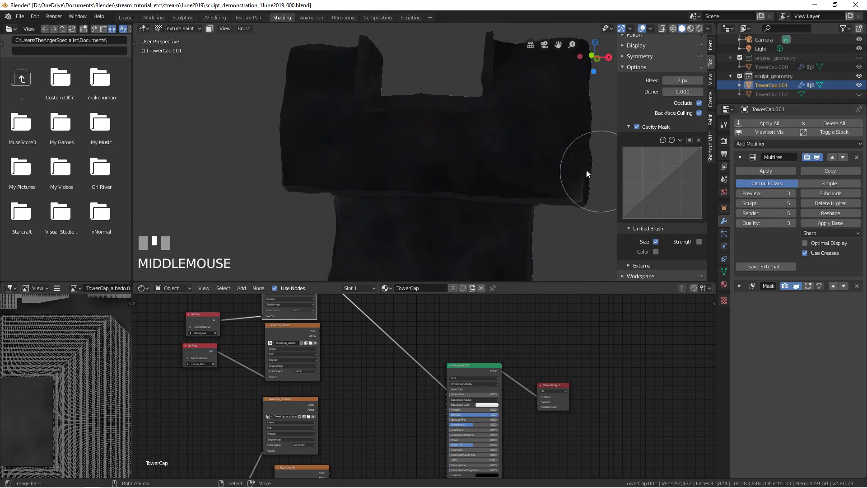
pyautogui.press('f')
pyautogui.click(443, 168)
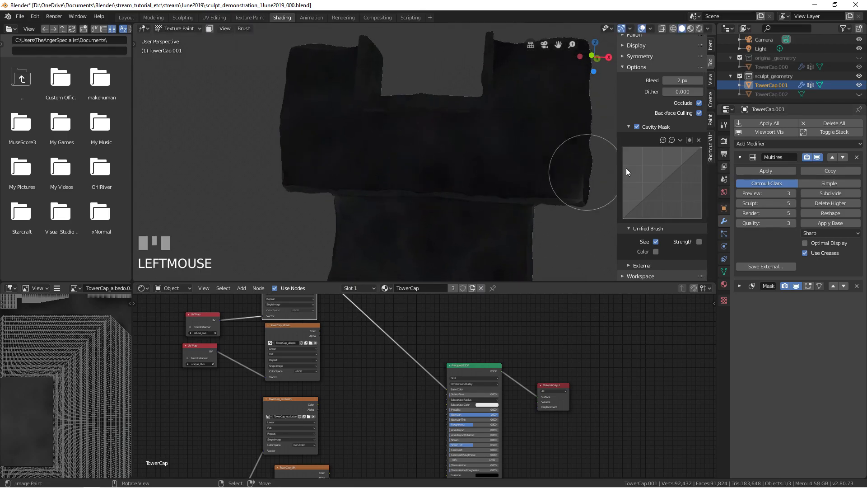
# Brighten the TexDraw.001 brush color from black to a light lavender grey in the brush's color picker.
pyautogui.click(725, 126)
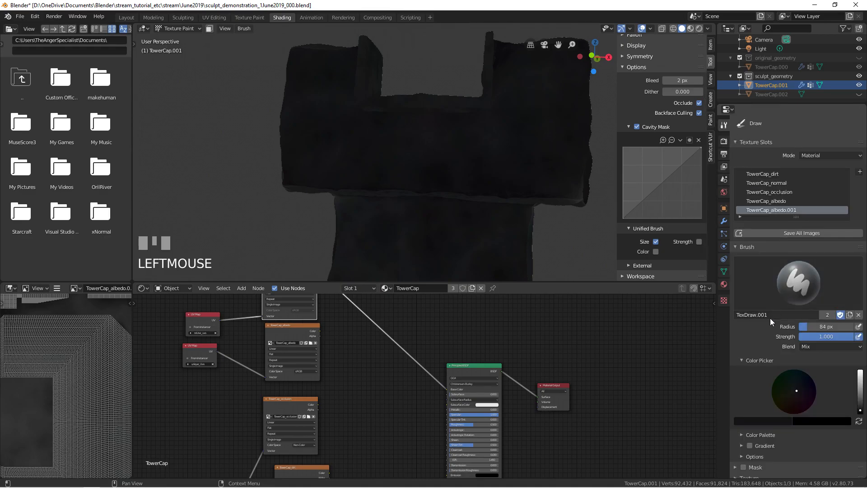
pyautogui.click(742, 165)
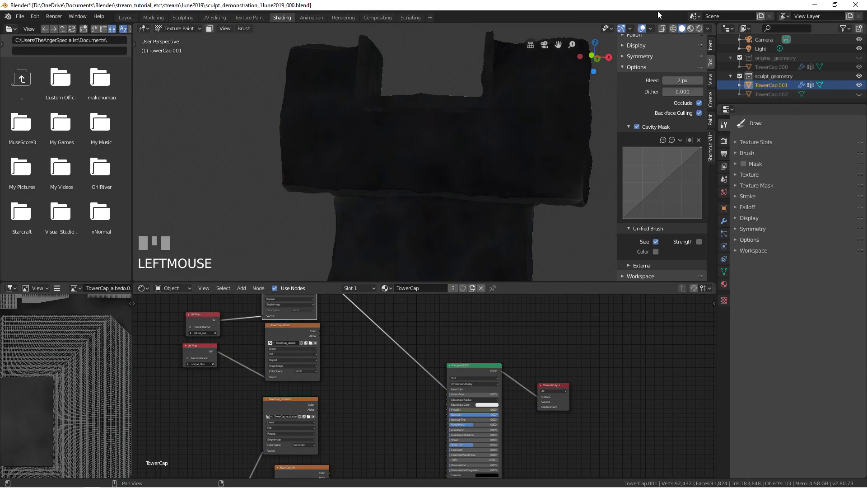
pyautogui.click(757, 143)
pyautogui.click(759, 142)
pyautogui.click(753, 153)
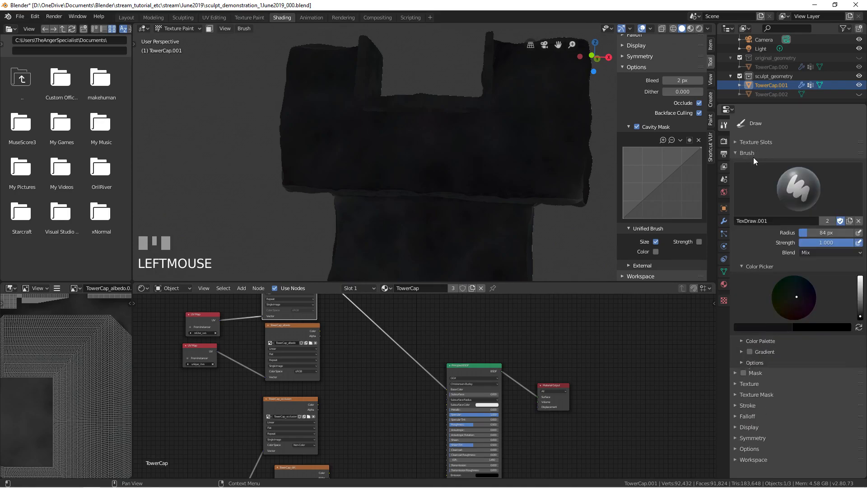
pyautogui.click(859, 289)
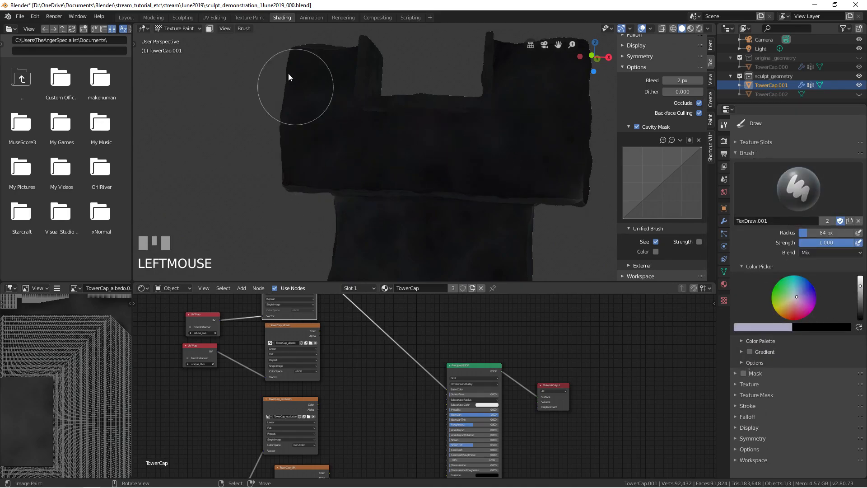
# Switch to the Texture Paint workspace and frame the tower in the 3D view.
pyautogui.click(250, 17)
pyautogui.moveTo(438, 202)
pyautogui.keyDown('ctrl'); pyautogui.mouseDown(button='middle')
pyautogui.moveTo(414, 218)
pyautogui.moveTo(502, 256)
pyautogui.moveTo(489, 302)
pyautogui.moveTo(522, 218)
pyautogui.moveTo(495, 192)
pyautogui.moveTo(452, 218)
pyautogui.moveTo(482, 174)
pyautogui.moveTo(604, 200)
pyautogui.moveTo(511, 211)
pyautogui.mouseUp(button='middle'); pyautogui.keyUp('ctrl')
pyautogui.press('KP_Decimal')
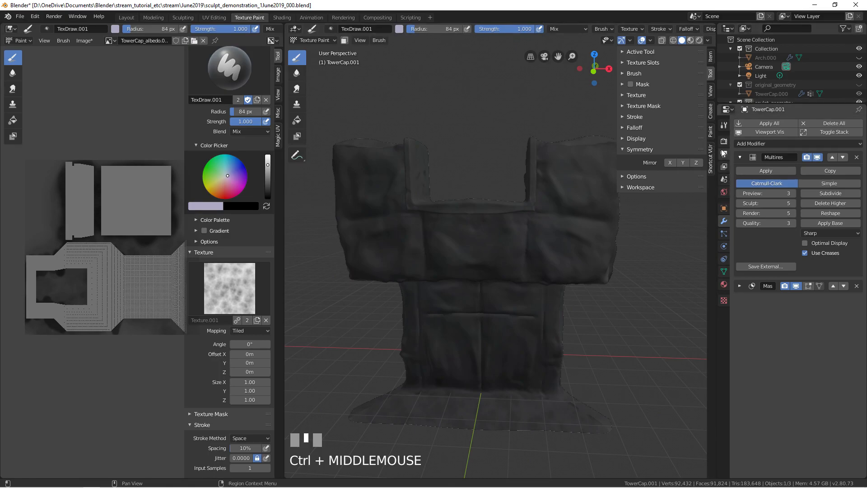
# Lighten the brush color slightly, and try a stroke across the tower's front upper wall, undoing it.
pyautogui.click(724, 125)
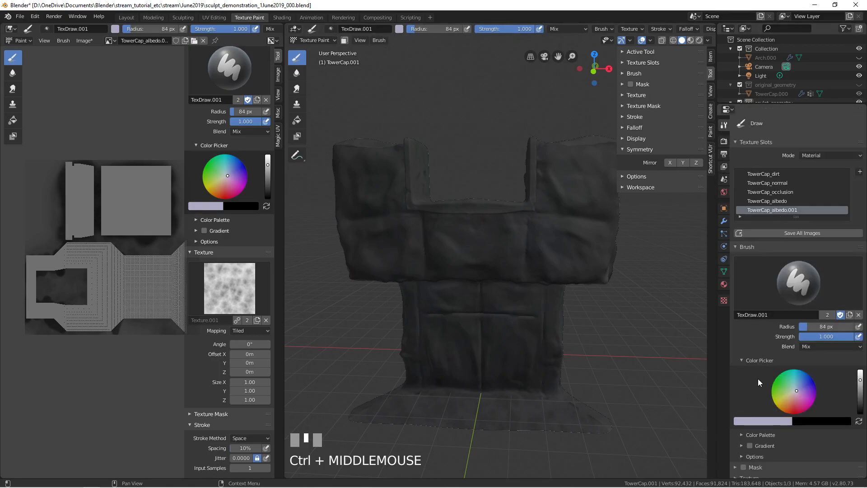
pyautogui.scroll(-3, 759, 353)
pyautogui.click(861, 324)
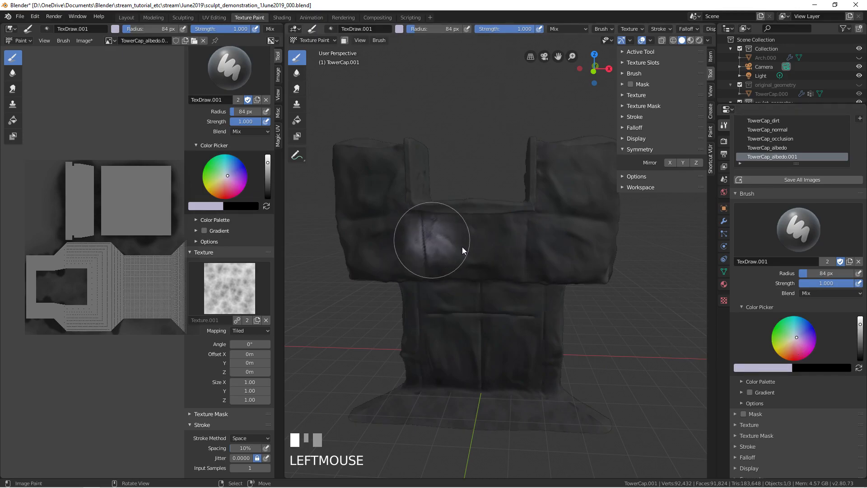
pyautogui.moveTo(456, 247); pyautogui.dragTo(499, 247)
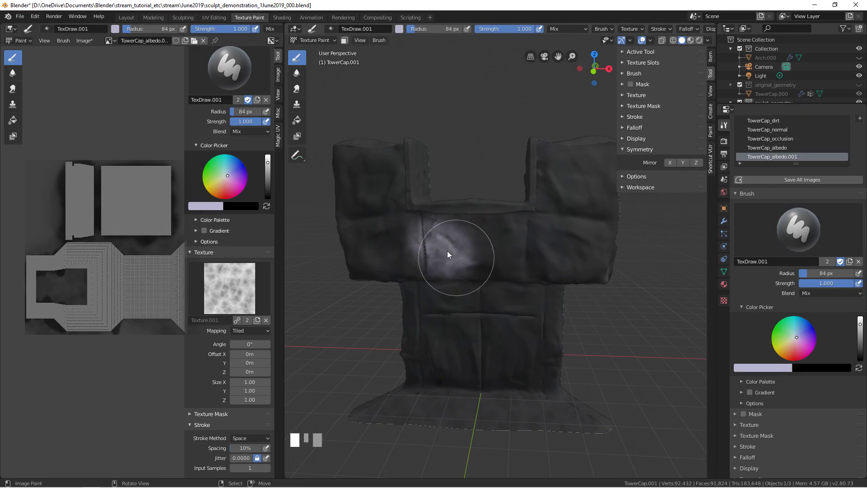
pyautogui.moveTo(445, 256); pyautogui.dragTo(483, 239, button='middle')
pyautogui.hotkey('ctrl', 'z')
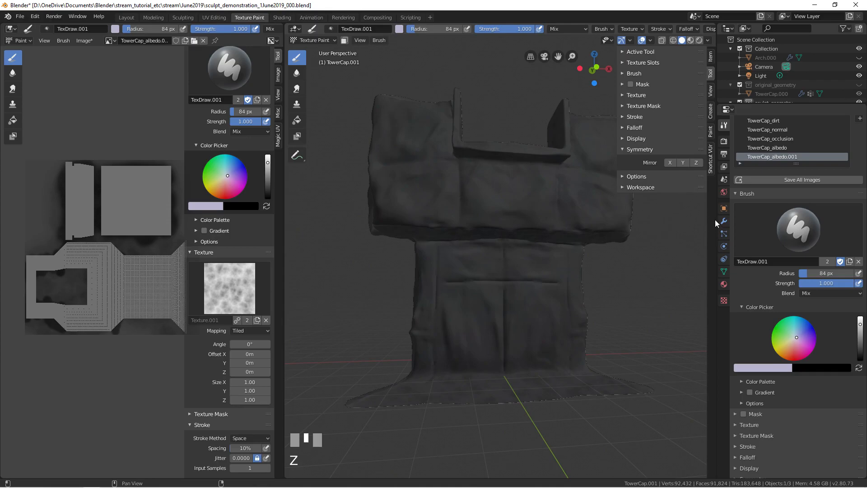
# Disable the Occlude option in the texture painting options.
pyautogui.click(724, 221)
pyautogui.keyDown('shift'); pyautogui.moveTo(587, 208); pyautogui.dragTo(694, 111, button='middle'); pyautogui.keyUp('shift')
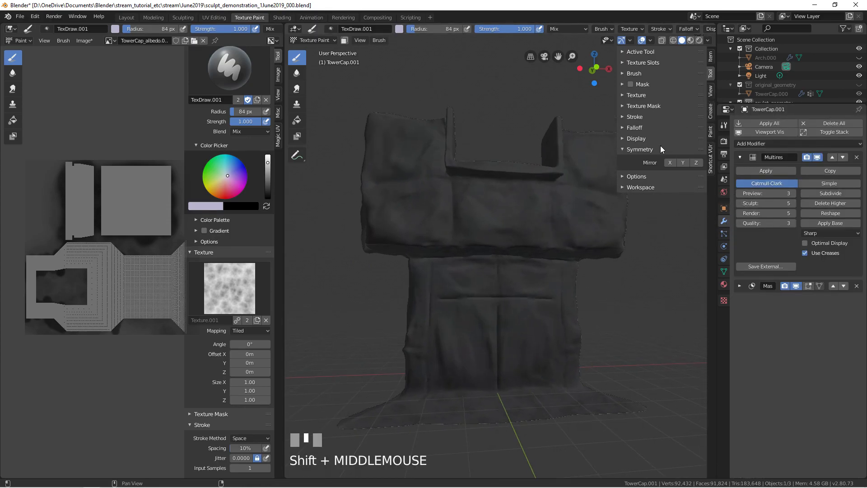
pyautogui.click(640, 150)
pyautogui.click(636, 161)
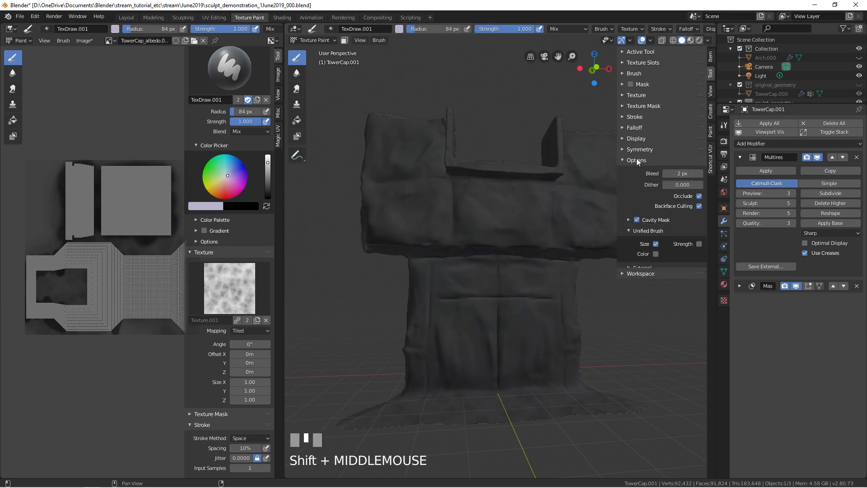
pyautogui.click(646, 231)
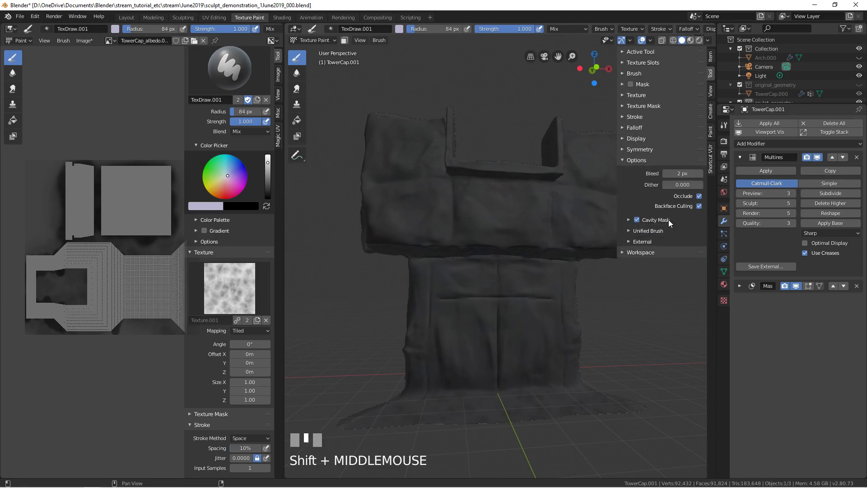
pyautogui.click(648, 231)
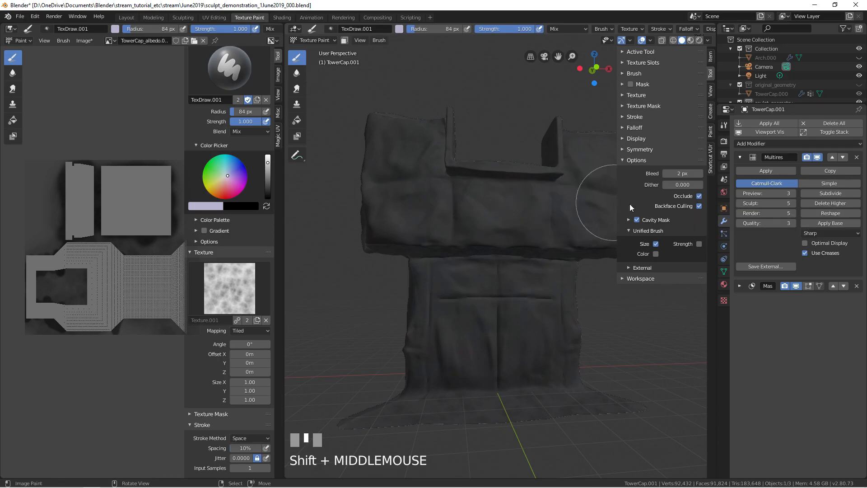
pyautogui.click(699, 196)
# Try a brush stroke across the tower's upper wall with occlusion off.
pyautogui.moveTo(554, 224)
pyautogui.mouseDown(button='middle')
pyautogui.moveTo(449, 251)
pyautogui.moveTo(543, 250)
pyautogui.moveTo(461, 240)
pyautogui.mouseUp(button='middle')
pyautogui.moveTo(462, 240)
pyautogui.mouseDown()
pyautogui.moveTo(497, 245)
pyautogui.moveTo(487, 227)
pyautogui.mouseUp()
pyautogui.moveTo(487, 227)
pyautogui.mouseDown(button='middle')
pyautogui.moveTo(524, 273)
pyautogui.moveTo(591, 269)
pyautogui.moveTo(574, 283)
pyautogui.moveTo(489, 270)
pyautogui.moveTo(483, 244)
pyautogui.moveTo(459, 240)
pyautogui.moveTo(426, 210)
pyautogui.moveTo(459, 239)
pyautogui.mouseUp(button='middle')
# Examine the tower's seam-bounded face islands in Edit Mode by selecting linked faces, and return to Texture Paint mode.
pyautogui.press('Tab')
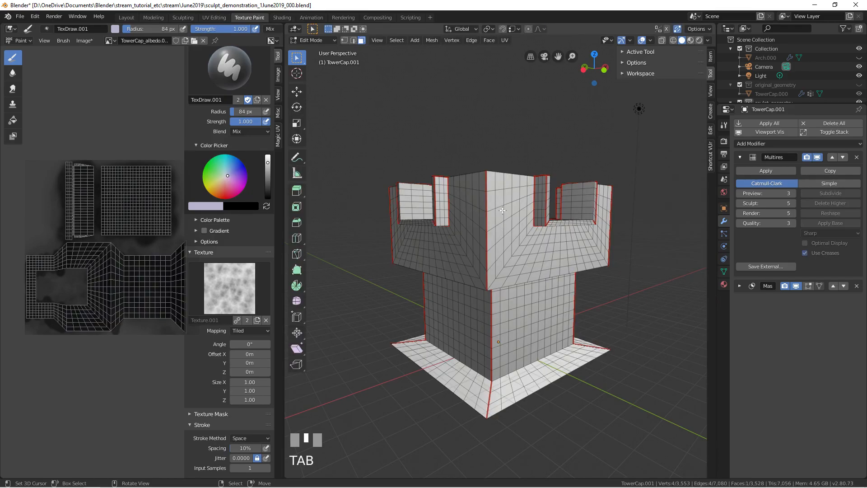
pyautogui.press('l')
pyautogui.moveTo(504, 216); pyautogui.dragTo(421, 276, button='middle')
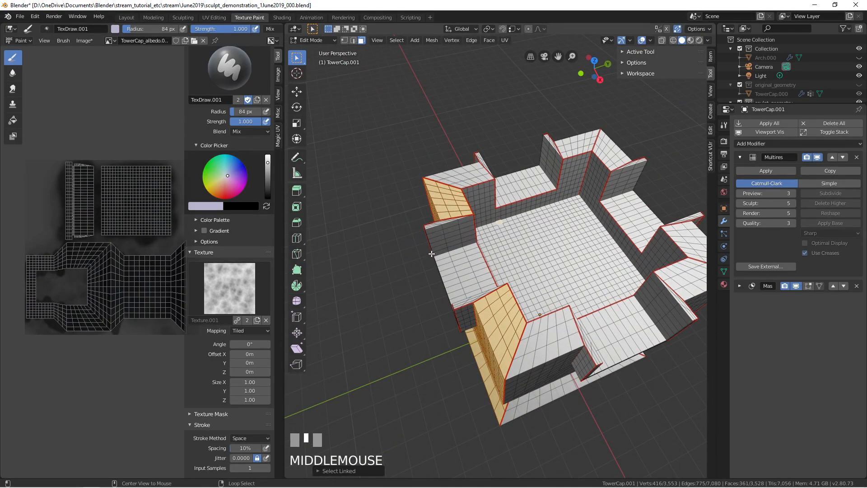
pyautogui.hotkey('alt', 'a')
pyautogui.press('l')
pyautogui.moveTo(441, 207)
pyautogui.mouseDown(button='middle')
pyautogui.moveTo(451, 217)
pyautogui.moveTo(501, 210)
pyautogui.moveTo(472, 248)
pyautogui.moveTo(498, 215)
pyautogui.moveTo(492, 258)
pyautogui.moveTo(498, 251)
pyautogui.mouseUp(button='middle')
pyautogui.press('l')
pyautogui.hotkey('ctrl', 'Tab')
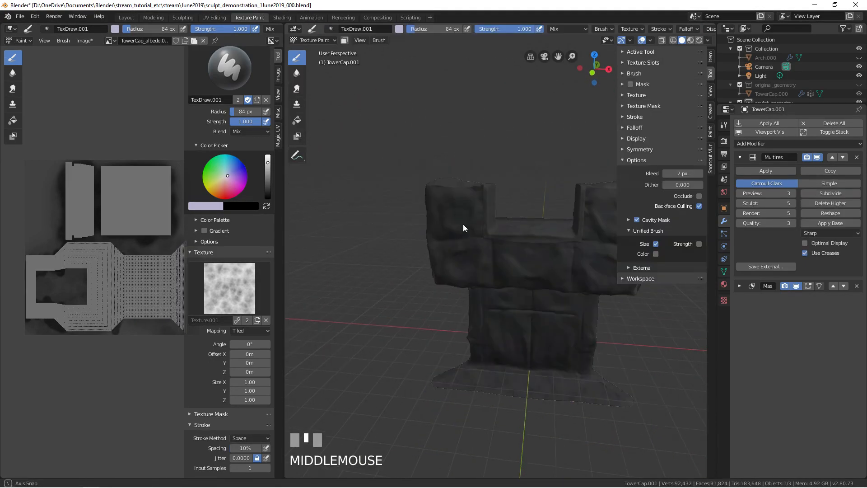
# Set the brush radius to 131 px and bend the Cavity Mask curve down through a point at X 0.66848, Y 0.30000.
pyautogui.press('f')
pyautogui.click(486, 242)
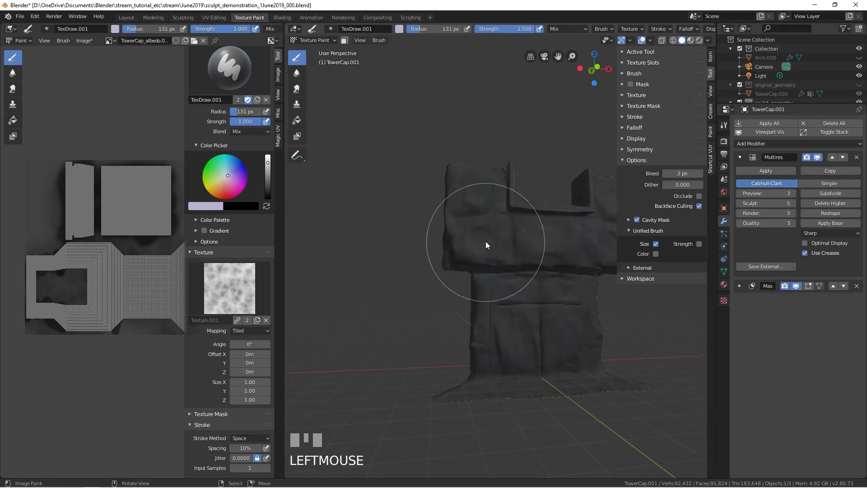
pyautogui.moveTo(505, 243); pyautogui.dragTo(490, 242, button='middle')
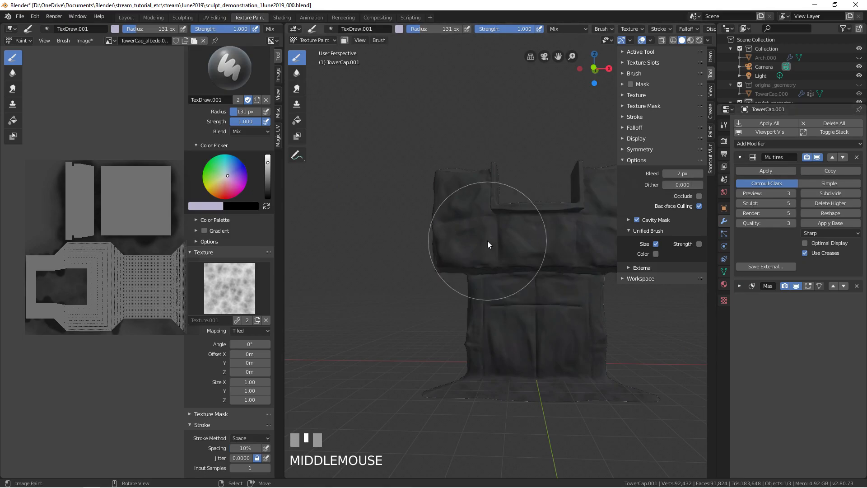
pyautogui.click(645, 219)
pyautogui.moveTo(663, 275); pyautogui.dragTo(675, 290)
# Paint light lavender cavity-masked strokes over the tower's battlements, front walls and base from several angles.
pyautogui.moveTo(475, 237)
pyautogui.mouseDown()
pyautogui.moveTo(465, 212)
pyautogui.moveTo(515, 239)
pyautogui.mouseUp()
pyautogui.keyDown('shift'); pyautogui.moveTo(521, 244); pyautogui.dragTo(441, 227, button='middle'); pyautogui.keyUp('shift')
pyautogui.moveTo(438, 227)
pyautogui.mouseDown()
pyautogui.moveTo(503, 220)
pyautogui.moveTo(533, 199)
pyautogui.moveTo(507, 167)
pyautogui.mouseUp()
pyautogui.moveTo(507, 167); pyautogui.dragTo(455, 217, button='middle')
pyautogui.moveTo(469, 177)
pyautogui.mouseDown()
pyautogui.moveTo(460, 171)
pyautogui.moveTo(466, 176)
pyautogui.mouseUp()
pyautogui.moveTo(438, 209); pyautogui.dragTo(410, 238, button='middle')
pyautogui.moveTo(411, 238)
pyautogui.mouseDown()
pyautogui.moveTo(400, 232)
pyautogui.moveTo(469, 238)
pyautogui.mouseUp()
pyautogui.moveTo(469, 237)
pyautogui.keyDown('shift'); pyautogui.mouseDown(button='middle')
pyautogui.moveTo(437, 256)
pyautogui.moveTo(438, 243)
pyautogui.mouseUp(button='middle'); pyautogui.keyUp('shift')
pyautogui.moveTo(438, 246)
pyautogui.mouseDown()
pyautogui.moveTo(410, 291)
pyautogui.moveTo(465, 248)
pyautogui.moveTo(507, 277)
pyautogui.moveTo(536, 251)
pyautogui.moveTo(513, 208)
pyautogui.mouseUp()
pyautogui.moveTo(513, 207)
pyautogui.keyDown('shift'); pyautogui.mouseDown(button='middle')
pyautogui.moveTo(469, 194)
pyautogui.moveTo(452, 243)
pyautogui.moveTo(383, 311)
pyautogui.moveTo(326, 206)
pyautogui.mouseUp(button='middle'); pyautogui.keyUp('shift')
# Enlarge the painted UV layout in the image editor and paint light strokes over the tower's square top floor.
pyautogui.click(383, 311)
pyautogui.scroll(5, 175, 151)
pyautogui.keyDown('ctrl'); pyautogui.moveTo(174, 152); pyautogui.dragTo(149, 206, button='middle'); pyautogui.keyUp('ctrl')
pyautogui.moveTo(398, 240)
pyautogui.mouseDown(button='middle')
pyautogui.moveTo(500, 226)
pyautogui.moveTo(446, 294)
pyautogui.moveTo(397, 319)
pyautogui.mouseUp(button='middle')
pyautogui.moveTo(397, 319)
pyautogui.mouseDown()
pyautogui.moveTo(457, 180)
pyautogui.moveTo(430, 174)
pyautogui.moveTo(464, 267)
pyautogui.moveTo(411, 339)
pyautogui.moveTo(370, 299)
pyautogui.moveTo(384, 276)
pyautogui.moveTo(478, 355)
pyautogui.moveTo(533, 362)
pyautogui.moveTo(568, 243)
pyautogui.moveTo(537, 226)
pyautogui.mouseUp()
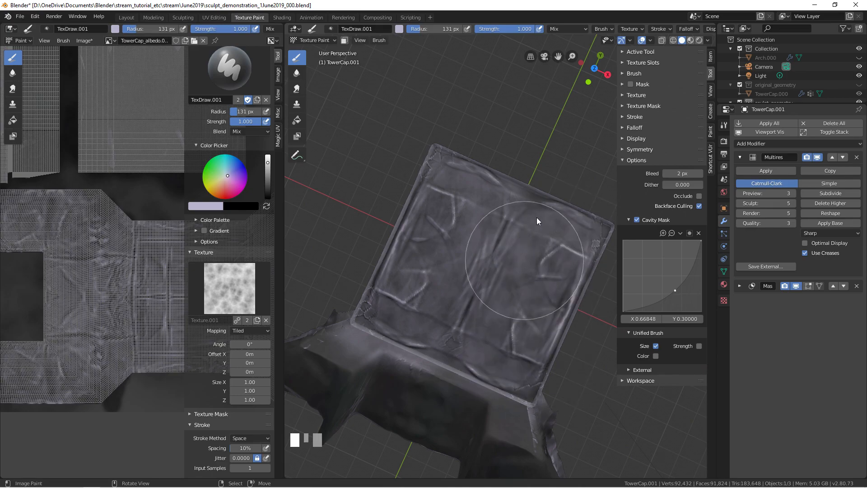
# Paint the remaining dark areas of the tower's walls and battlements with the light cavity-masked brush.
pyautogui.moveTo(437, 292); pyautogui.dragTo(399, 234, button='middle')
pyautogui.moveTo(400, 234)
pyautogui.mouseDown()
pyautogui.moveTo(430, 198)
pyautogui.moveTo(413, 200)
pyautogui.moveTo(380, 248)
pyautogui.moveTo(345, 254)
pyautogui.moveTo(323, 226)
pyautogui.mouseUp()
pyautogui.moveTo(322, 226)
pyautogui.mouseDown(button='middle')
pyautogui.moveTo(430, 267)
pyautogui.moveTo(530, 234)
pyautogui.moveTo(488, 243)
pyautogui.moveTo(507, 214)
pyautogui.mouseUp(button='middle')
pyautogui.moveTo(506, 215)
pyautogui.mouseDown()
pyautogui.moveTo(514, 202)
pyautogui.moveTo(541, 199)
pyautogui.mouseUp()
pyautogui.moveTo(541, 200); pyautogui.dragTo(539, 269, button='middle')
pyautogui.moveTo(539, 269); pyautogui.dragTo(523, 265)
pyautogui.moveTo(524, 265)
pyautogui.mouseDown(button='middle')
pyautogui.moveTo(411, 264)
pyautogui.moveTo(400, 256)
pyautogui.moveTo(441, 196)
pyautogui.mouseUp(button='middle')
pyautogui.moveTo(442, 196); pyautogui.dragTo(450, 232)
# Reduce the brush radius to 38 px and inspect the painted cavity detail on the front walls.
pyautogui.press('f')
pyautogui.moveTo(450, 233)
pyautogui.mouseDown(button='middle')
pyautogui.moveTo(446, 270)
pyautogui.moveTo(423, 261)
pyautogui.mouseUp(button='middle')
pyautogui.click(402, 262)
pyautogui.moveTo(424, 261)
pyautogui.keyDown('ctrl'); pyautogui.mouseDown(button='middle')
pyautogui.moveTo(484, 285)
pyautogui.moveTo(564, 289)
pyautogui.mouseUp(button='middle'); pyautogui.keyUp('ctrl')
pyautogui.moveTo(564, 289); pyautogui.dragTo(491, 284, button='middle')
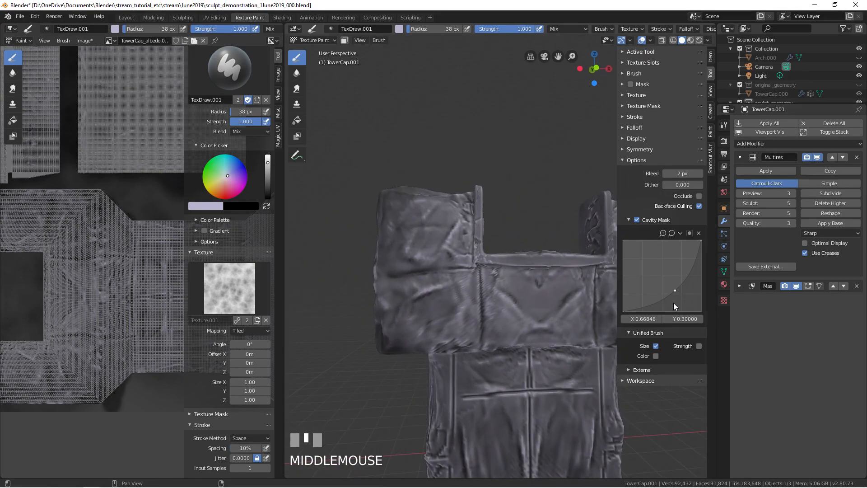
# Invert the Cavity Mask curve so it slopes from high to low, with its end point at X 0.97826, Y 0.00000.
pyautogui.click(681, 233)
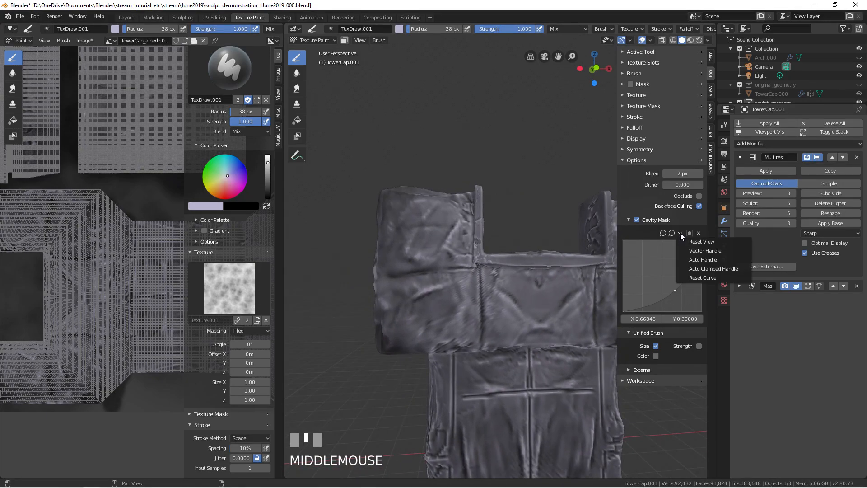
pyautogui.click(691, 244)
pyautogui.click(681, 233)
pyautogui.click(688, 243)
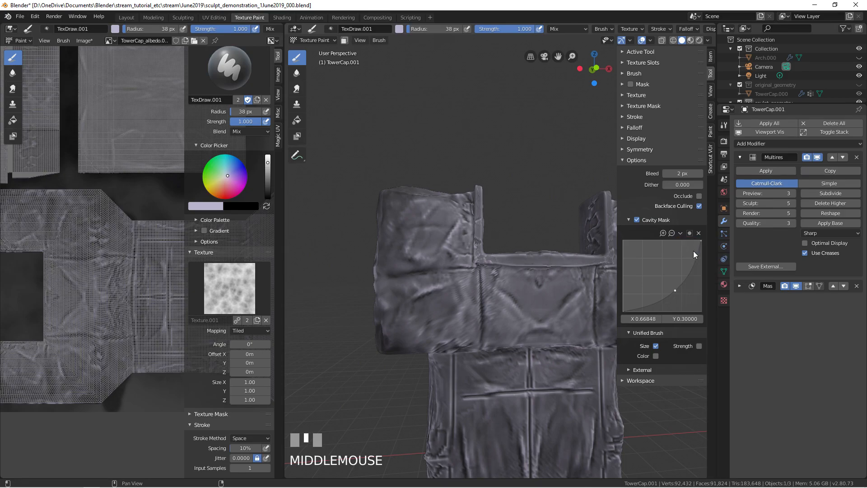
pyautogui.moveTo(700, 243); pyautogui.dragTo(698, 321)
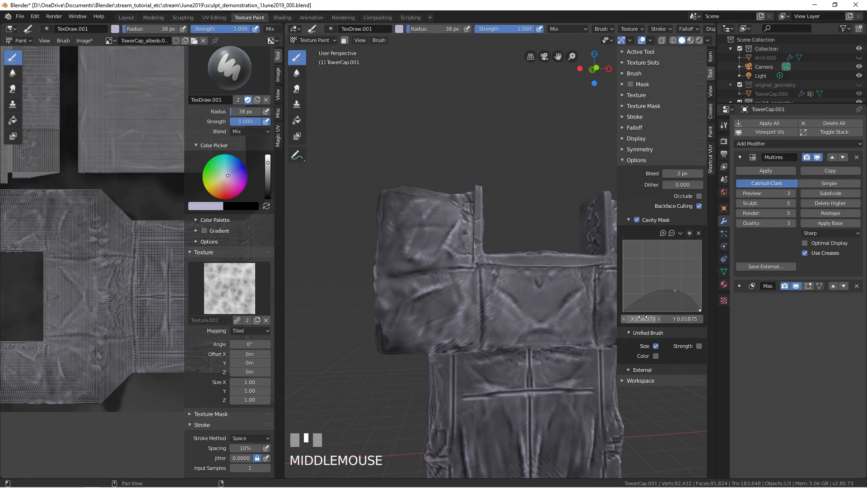
pyautogui.moveTo(623, 310); pyautogui.dragTo(619, 235)
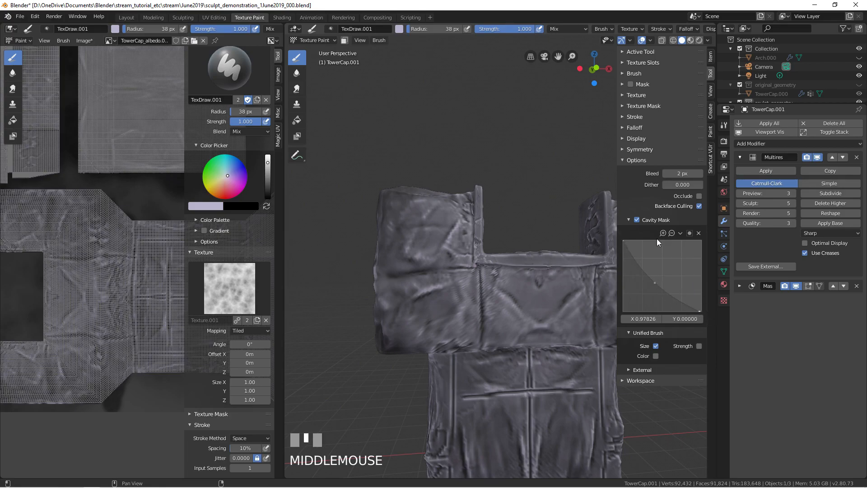
# Set the brush radius to 68 px for painting the front of the tower.
pyautogui.moveTo(530, 283)
pyautogui.mouseDown(button='middle')
pyautogui.moveTo(513, 281)
pyautogui.moveTo(489, 254)
pyautogui.mouseUp(button='middle')
pyautogui.press('f')
pyautogui.click(517, 307)
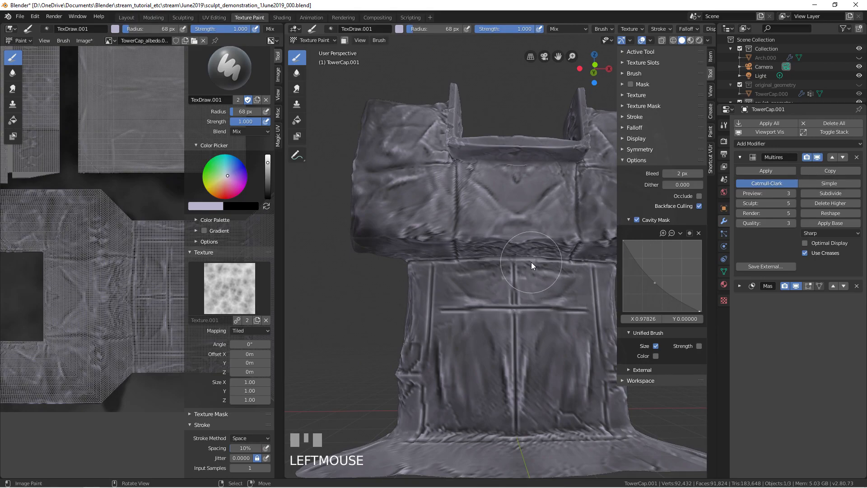
# Open the active tool settings and set the brush to a dark reddish brown with a 112 px radius.
pyautogui.moveTo(531, 262); pyautogui.dragTo(607, 266, button='middle')
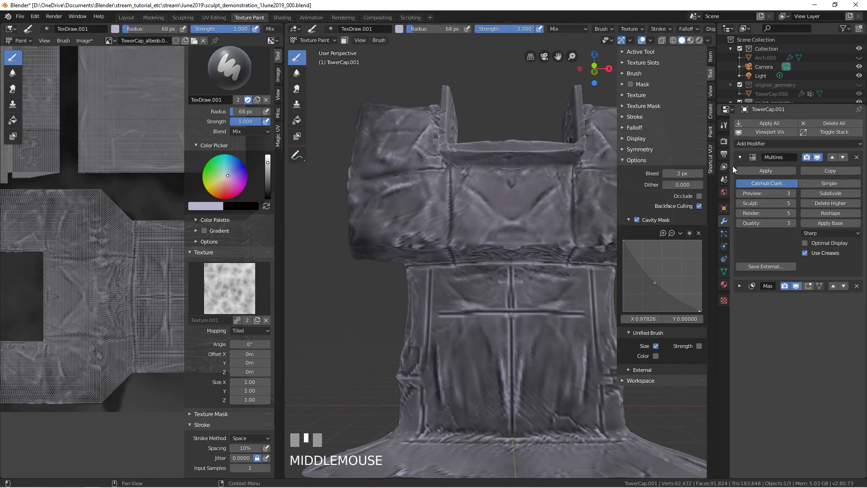
pyautogui.click(725, 143)
pyautogui.click(724, 127)
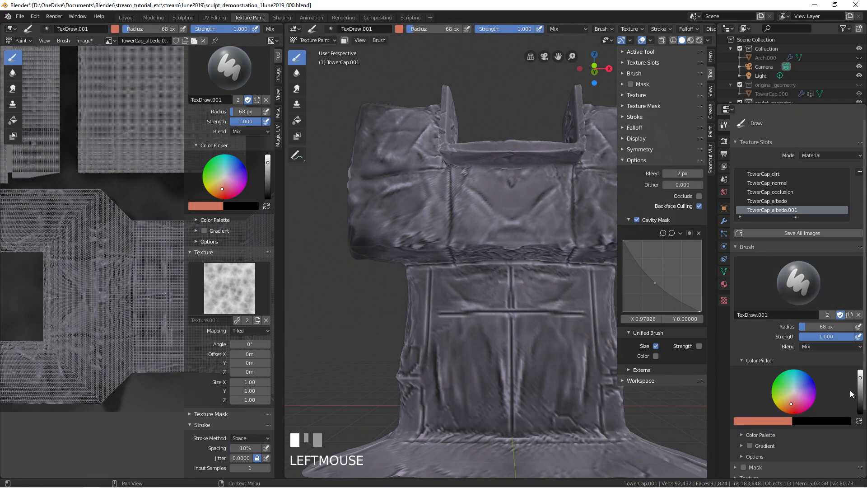
pyautogui.click(860, 400)
pyautogui.press('f')
pyautogui.click(462, 226)
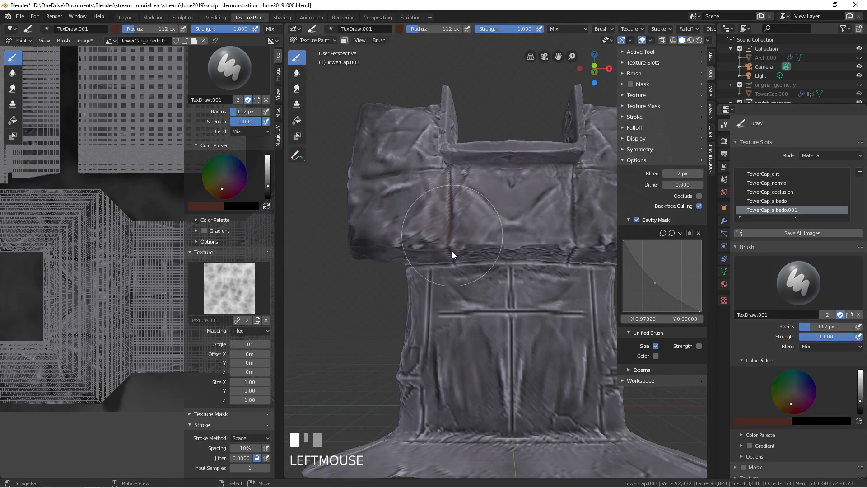
# Paint cavity-masked dark reddish brown over the front of the tower, covering the upper block and lower wall.
pyautogui.moveTo(401, 196)
pyautogui.mouseDown()
pyautogui.moveTo(404, 146)
pyautogui.moveTo(468, 201)
pyautogui.moveTo(537, 206)
pyautogui.moveTo(529, 189)
pyautogui.mouseUp()
pyautogui.moveTo(484, 276); pyautogui.dragTo(475, 253, button='middle')
pyautogui.moveTo(475, 253)
pyautogui.mouseDown()
pyautogui.moveTo(442, 242)
pyautogui.moveTo(415, 352)
pyautogui.moveTo(525, 329)
pyautogui.mouseUp()
pyautogui.moveTo(526, 329); pyautogui.dragTo(517, 365, button='middle')
pyautogui.moveTo(517, 364); pyautogui.dragTo(529, 306)
pyautogui.moveTo(529, 306)
pyautogui.keyDown('shift'); pyautogui.mouseDown(button='middle')
pyautogui.moveTo(446, 282)
pyautogui.moveTo(420, 343)
pyautogui.mouseUp(button='middle'); pyautogui.keyUp('shift')
pyautogui.moveTo(420, 343); pyautogui.dragTo(424, 245)
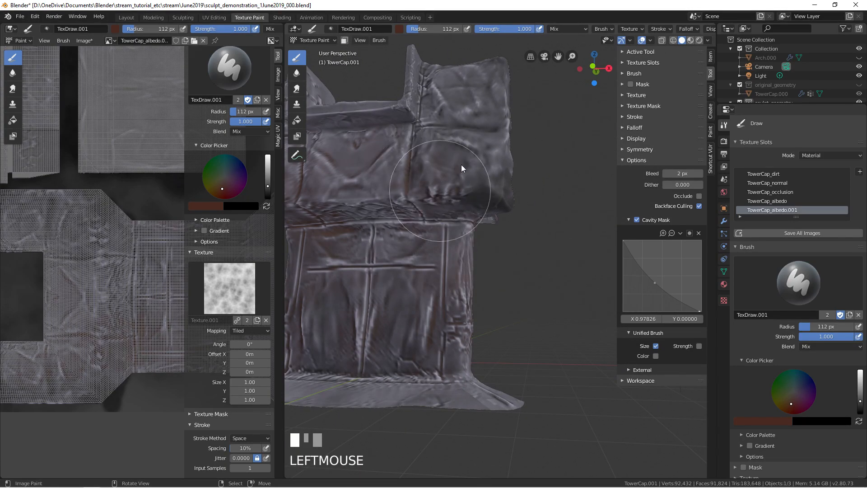
# Paint cavity-masked dark reddish brown over the battlements and the remaining walls of the tower.
pyautogui.moveTo(432, 99); pyautogui.dragTo(421, 215, button='middle')
pyautogui.click(420, 215)
pyautogui.moveTo(384, 149)
pyautogui.mouseDown()
pyautogui.moveTo(359, 135)
pyautogui.moveTo(459, 161)
pyautogui.moveTo(465, 232)
pyautogui.mouseUp()
pyautogui.moveTo(465, 232)
pyautogui.mouseDown(button='middle')
pyautogui.moveTo(435, 263)
pyautogui.moveTo(559, 221)
pyautogui.mouseUp(button='middle')
pyautogui.moveTo(560, 221); pyautogui.dragTo(538, 188)
pyautogui.moveTo(538, 188)
pyautogui.keyDown('shift'); pyautogui.mouseDown(button='middle')
pyautogui.moveTo(494, 246)
pyautogui.moveTo(513, 222)
pyautogui.mouseUp(button='middle'); pyautogui.keyUp('shift')
pyautogui.moveTo(513, 223); pyautogui.dragTo(505, 185)
pyautogui.keyDown('shift'); pyautogui.moveTo(531, 224); pyautogui.dragTo(464, 194, button='middle'); pyautogui.keyUp('shift')
pyautogui.moveTo(464, 194); pyautogui.dragTo(546, 209)
pyautogui.moveTo(546, 209)
pyautogui.mouseDown(button='middle')
pyautogui.moveTo(474, 245)
pyautogui.moveTo(462, 273)
pyautogui.moveTo(397, 226)
pyautogui.moveTo(443, 184)
pyautogui.mouseUp(button='middle')
pyautogui.moveTo(443, 184)
pyautogui.mouseDown()
pyautogui.moveTo(429, 188)
pyautogui.moveTo(435, 155)
pyautogui.mouseUp()
pyautogui.moveTo(435, 155)
pyautogui.mouseDown(button='middle')
pyautogui.moveTo(488, 242)
pyautogui.moveTo(488, 235)
pyautogui.mouseUp(button='middle')
pyautogui.moveTo(488, 234); pyautogui.dragTo(550, 180)
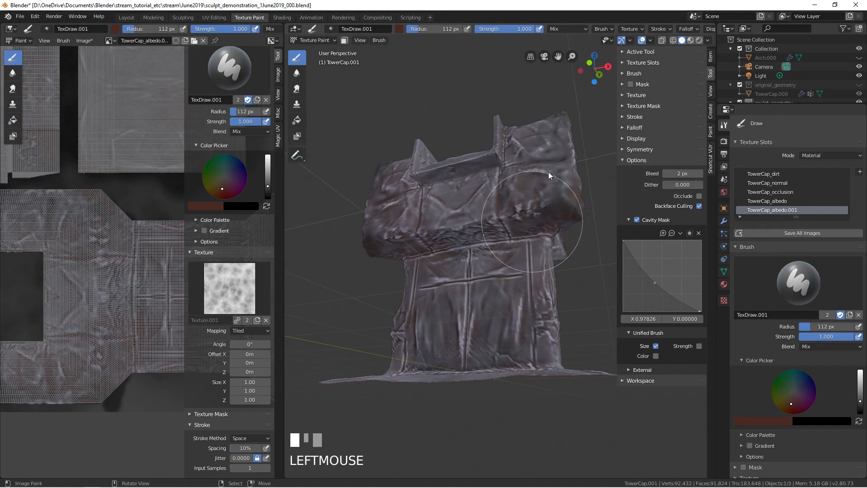
pyautogui.moveTo(501, 215); pyautogui.dragTo(435, 184)
pyautogui.moveTo(474, 271)
pyautogui.mouseDown(button='middle')
pyautogui.moveTo(499, 333)
pyautogui.moveTo(496, 277)
pyautogui.mouseUp(button='middle')
pyautogui.moveTo(496, 276); pyautogui.dragTo(500, 309, button='middle')
pyautogui.moveTo(500, 290)
pyautogui.mouseDown()
pyautogui.moveTo(420, 291)
pyautogui.moveTo(387, 304)
pyautogui.moveTo(465, 232)
pyautogui.moveTo(468, 205)
pyautogui.mouseUp()
pyautogui.moveTo(467, 205); pyautogui.dragTo(470, 184, button='middle')
pyautogui.moveTo(459, 231)
pyautogui.mouseDown()
pyautogui.moveTo(462, 198)
pyautogui.moveTo(453, 216)
pyautogui.mouseUp()
pyautogui.moveTo(453, 267); pyautogui.dragTo(457, 214, button='middle')
pyautogui.moveTo(451, 221); pyautogui.dragTo(454, 195)
pyautogui.moveTo(453, 194)
pyautogui.mouseDown(button='middle')
pyautogui.moveTo(446, 240)
pyautogui.moveTo(455, 212)
pyautogui.mouseUp(button='middle')
# Switch to a dark blue brush with a 46 px radius and paint a stroke on the upper front with the Cavity Mask off.
pyautogui.moveTo(424, 185)
pyautogui.keyDown('ctrl'); pyautogui.mouseDown(button='middle')
pyautogui.moveTo(446, 197)
pyautogui.moveTo(437, 219)
pyautogui.moveTo(462, 224)
pyautogui.mouseUp(button='middle'); pyautogui.keyUp('ctrl')
pyautogui.click(800, 389)
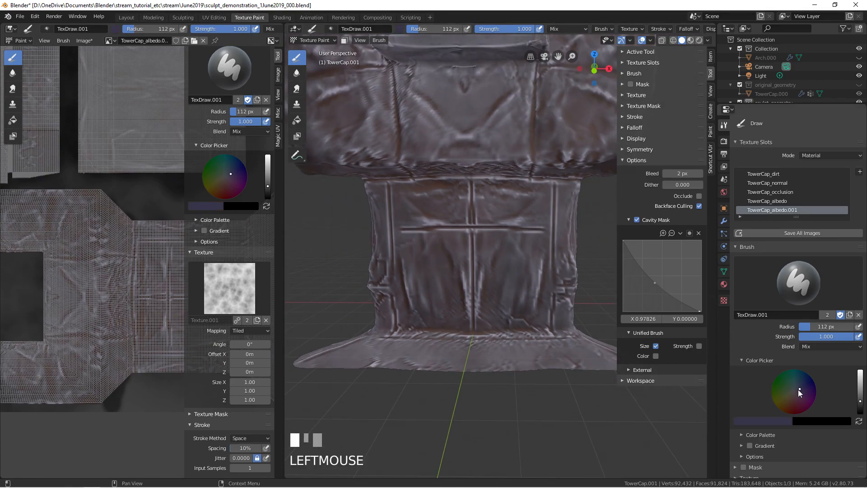
pyautogui.press('f')
pyautogui.click(481, 167)
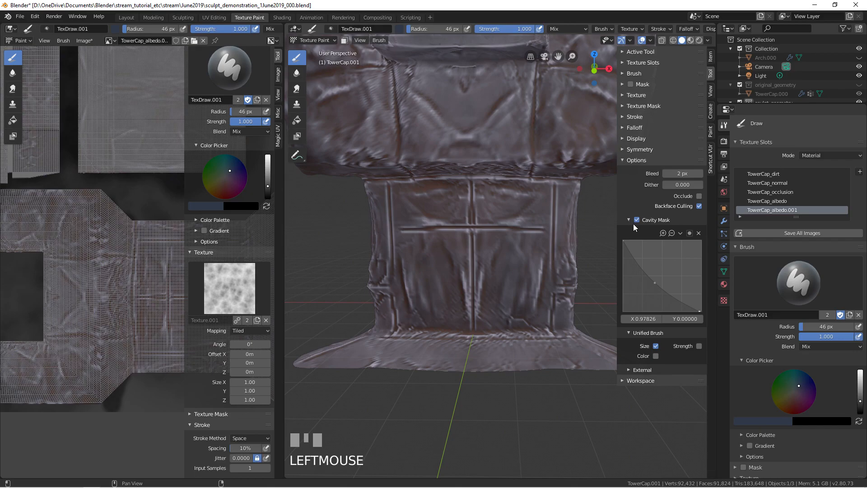
pyautogui.click(629, 220)
pyautogui.moveTo(410, 108); pyautogui.dragTo(426, 137)
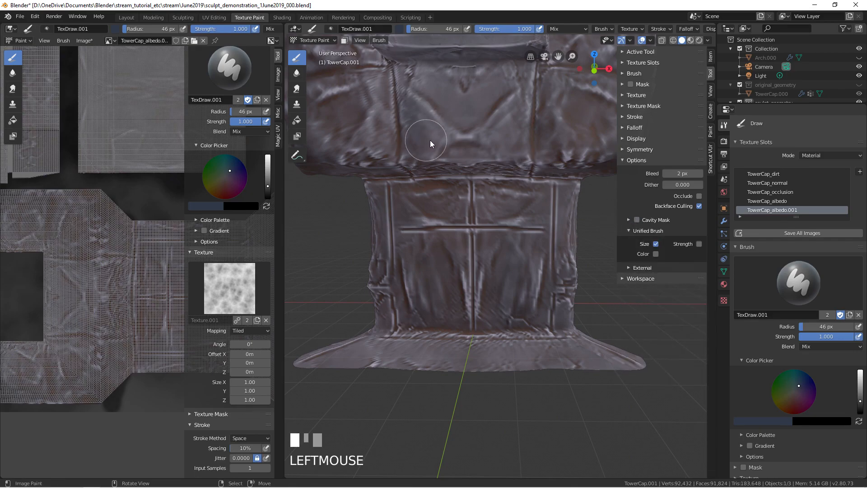
# Set the brush radius to 69 px and pair the dark blue with a light grey-blue as the other brush colour.
pyautogui.press('f')
pyautogui.click(466, 111)
pyautogui.press('x')
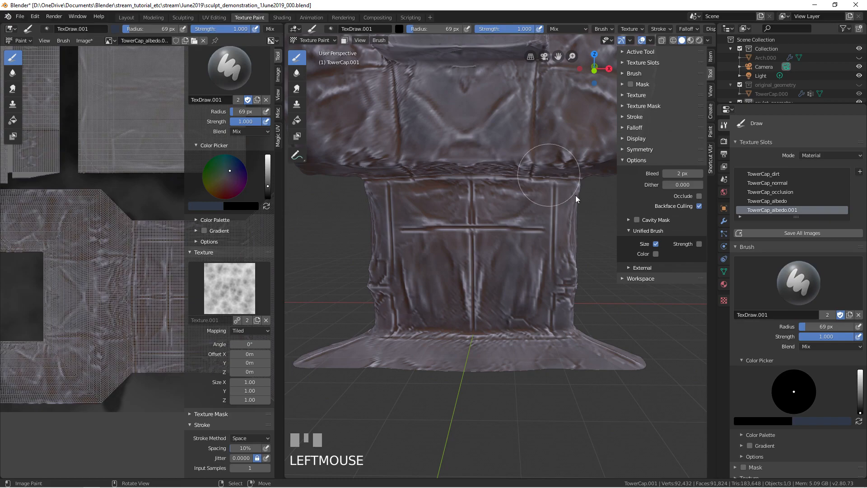
pyautogui.click(860, 387)
pyautogui.click(795, 387)
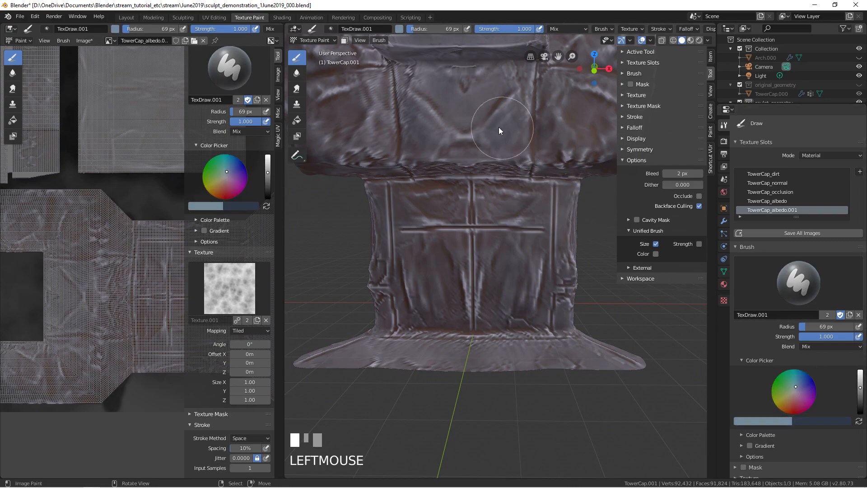
# Paint mottled patches on the left battlement, alternating between the light grey-blue and dark blue colours.
pyautogui.keyDown('shift'); pyautogui.moveTo(406, 144); pyautogui.dragTo(476, 183, button='middle'); pyautogui.keyUp('shift')
pyautogui.moveTo(447, 156); pyautogui.dragTo(402, 176)
pyautogui.press('x')
pyautogui.press('x')
pyautogui.moveTo(397, 133)
pyautogui.mouseDown()
pyautogui.moveTo(414, 130)
pyautogui.moveTo(393, 134)
pyautogui.mouseUp()
pyautogui.press('x')
pyautogui.moveTo(393, 134); pyautogui.dragTo(386, 134)
pyautogui.keyDown('shift'); pyautogui.moveTo(407, 123); pyautogui.dragTo(411, 205, button='middle'); pyautogui.keyUp('shift')
pyautogui.press('x')
pyautogui.moveTo(420, 169)
pyautogui.mouseDown()
pyautogui.moveTo(397, 131)
pyautogui.moveTo(418, 162)
pyautogui.mouseUp()
pyautogui.press('x')
pyautogui.moveTo(415, 164)
pyautogui.mouseDown()
pyautogui.moveTo(396, 145)
pyautogui.moveTo(429, 145)
pyautogui.mouseUp()
pyautogui.moveTo(400, 176); pyautogui.dragTo(415, 168, button='middle')
pyautogui.press('x')
pyautogui.moveTo(391, 158)
pyautogui.mouseDown()
pyautogui.moveTo(384, 176)
pyautogui.moveTo(392, 169)
pyautogui.mouseUp()
pyautogui.press('x')
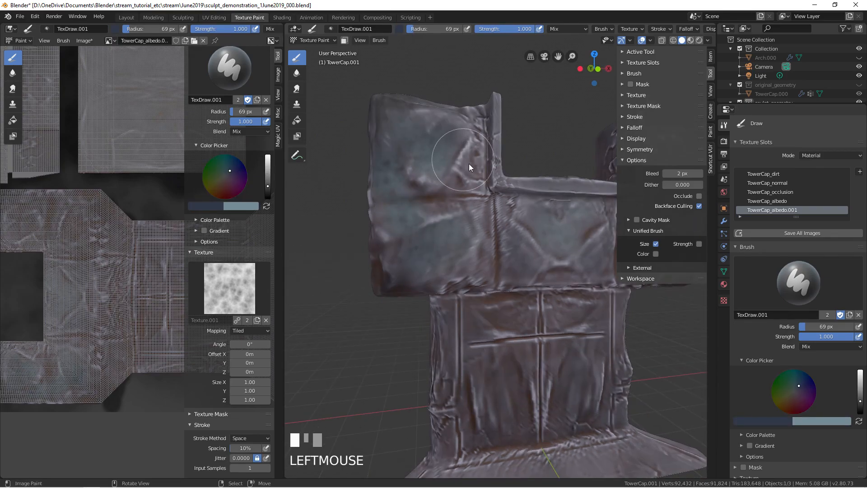
# Paint light and dark blue patches on the middle block below the battlement gap, using brush radii of 53 and 69 px.
pyautogui.moveTo(469, 253); pyautogui.dragTo(486, 222, button='middle')
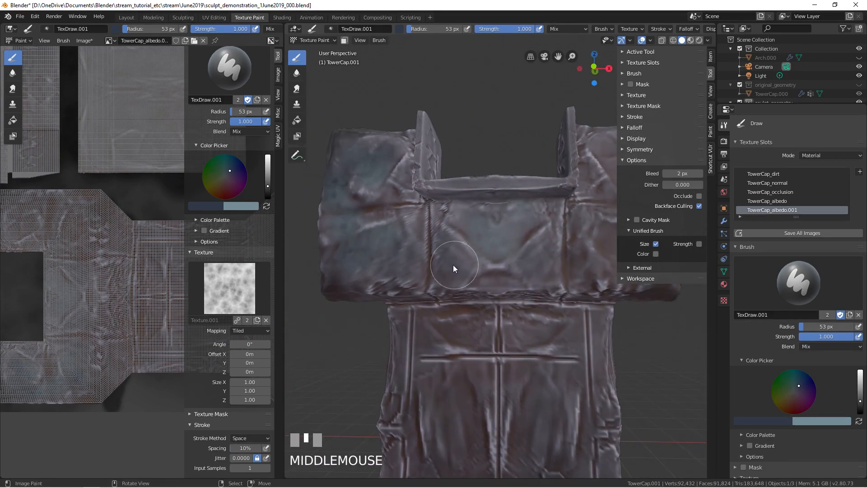
pyautogui.press('x')
pyautogui.moveTo(452, 275); pyautogui.dragTo(452, 253)
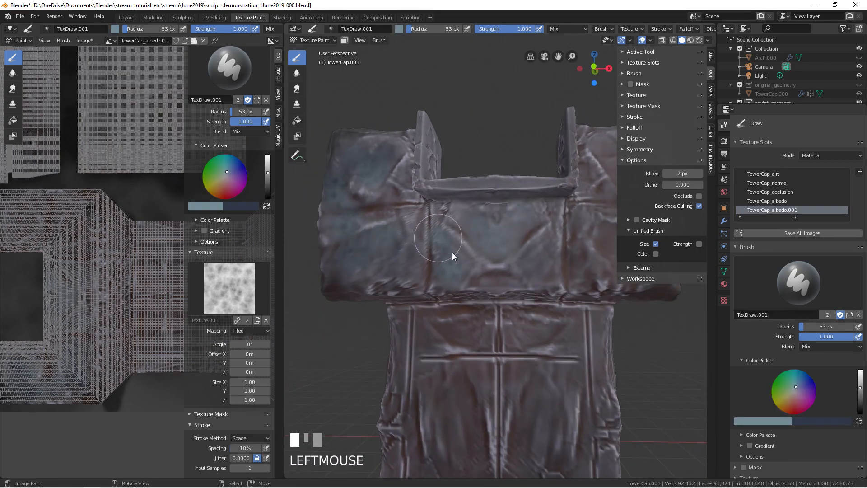
pyautogui.press('f')
pyautogui.click(473, 271)
pyautogui.press('x')
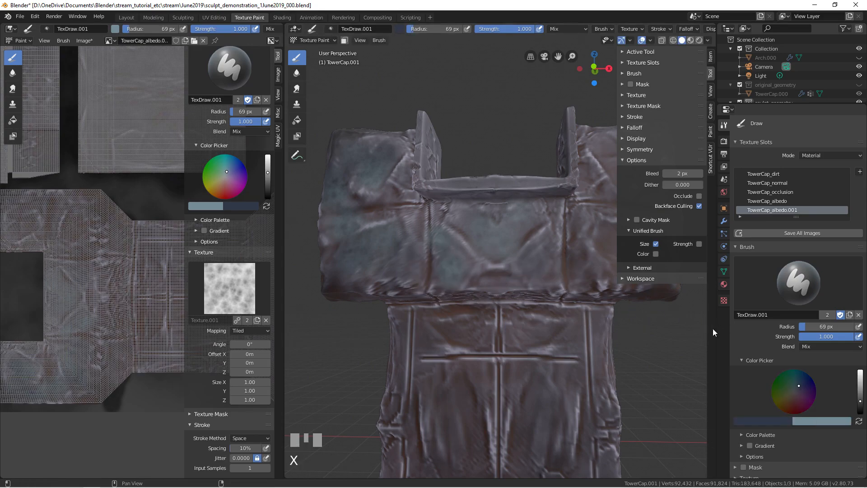
pyautogui.press('x')
pyautogui.moveTo(448, 271); pyautogui.dragTo(474, 273)
# Paint alternating light grey-blue and dark blue patches on the panels of the tower's lower front wall.
pyautogui.moveTo(474, 273)
pyautogui.mouseDown(button='middle')
pyautogui.moveTo(501, 283)
pyautogui.moveTo(481, 279)
pyautogui.mouseUp(button='middle')
pyautogui.moveTo(481, 280); pyautogui.dragTo(469, 269)
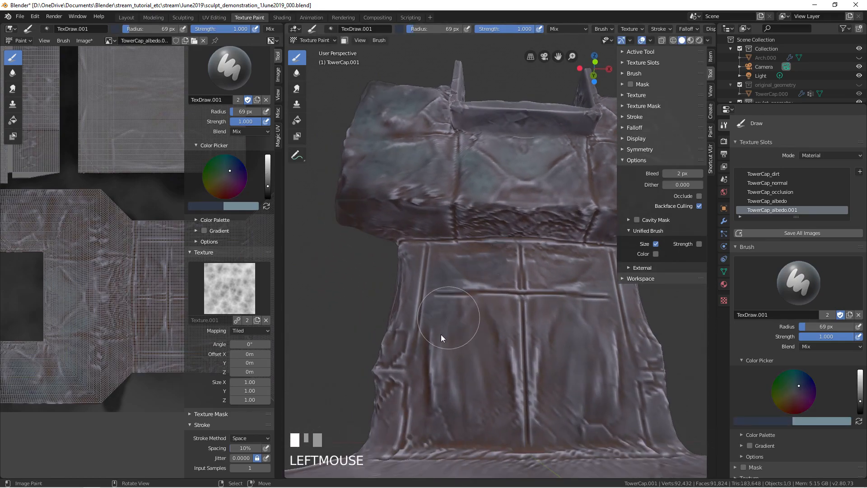
pyautogui.press('x')
pyautogui.moveTo(443, 373)
pyautogui.mouseDown()
pyautogui.moveTo(443, 319)
pyautogui.moveTo(462, 267)
pyautogui.mouseUp()
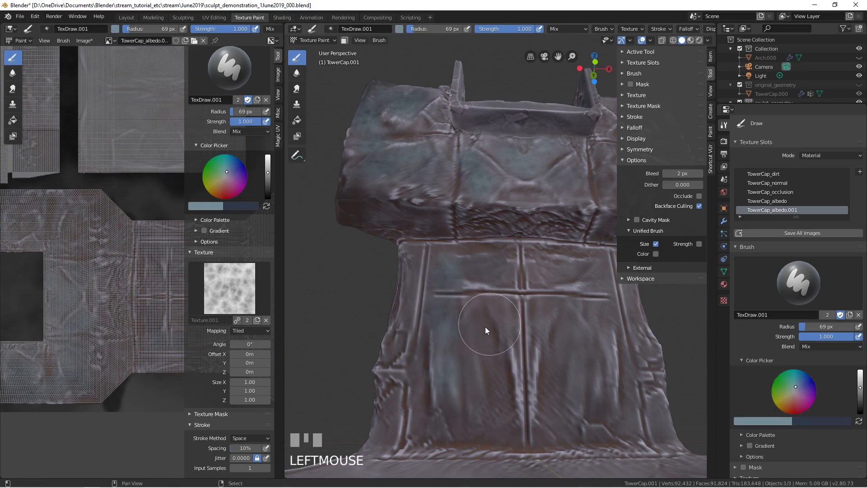
pyautogui.keyDown('shift'); pyautogui.moveTo(484, 339); pyautogui.dragTo(476, 302, button='middle'); pyautogui.keyUp('shift')
pyautogui.moveTo(476, 302)
pyautogui.mouseDown()
pyautogui.moveTo(488, 376)
pyautogui.moveTo(495, 282)
pyautogui.mouseUp()
pyautogui.press('x')
pyautogui.moveTo(559, 299)
pyautogui.mouseDown()
pyautogui.moveTo(558, 275)
pyautogui.moveTo(526, 344)
pyautogui.moveTo(540, 289)
pyautogui.moveTo(591, 277)
pyautogui.mouseUp()
pyautogui.press('x')
pyautogui.press('x')
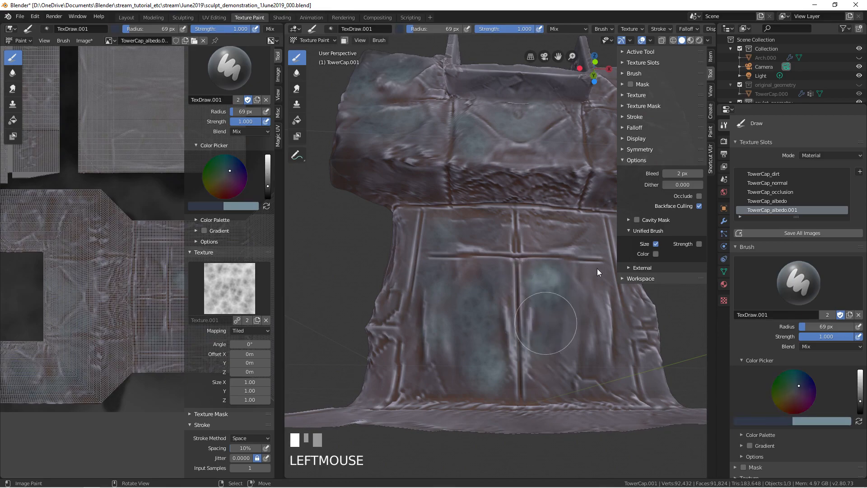
# Turn the Cavity Mask back on with its curve point at X 0.48913, Y 0.76875 and paint grey-blue on the lower wall's right panel.
pyautogui.click(649, 225)
pyautogui.moveTo(656, 283); pyautogui.dragTo(651, 275)
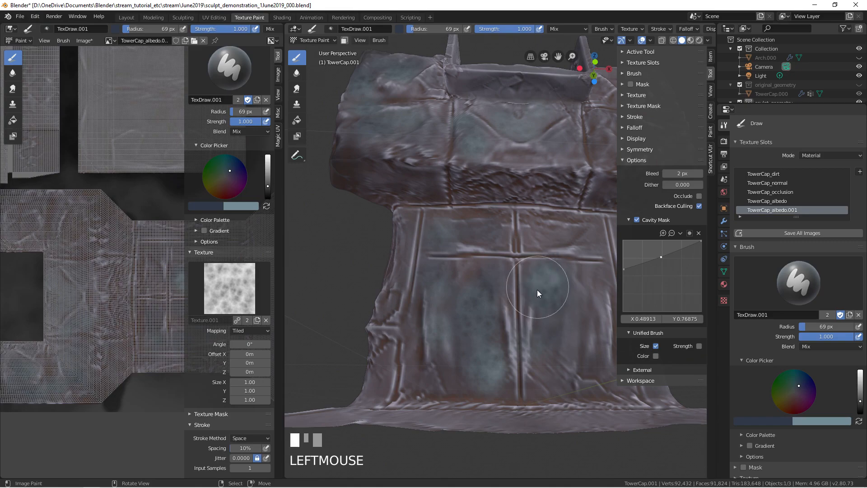
pyautogui.press('x')
pyautogui.moveTo(564, 346)
pyautogui.mouseDown()
pyautogui.moveTo(576, 288)
pyautogui.moveTo(570, 315)
pyautogui.mouseUp()
pyautogui.keyDown('shift'); pyautogui.moveTo(488, 319); pyautogui.dragTo(506, 286, button='middle'); pyautogui.keyUp('shift')
# Set the brush radius to 39 px and paint light and dark blue variation on the lower wall's edges and upper panels.
pyautogui.press('f')
pyautogui.click(492, 290)
pyautogui.moveTo(407, 276)
pyautogui.mouseDown()
pyautogui.moveTo(421, 189)
pyautogui.moveTo(421, 244)
pyautogui.mouseUp()
pyautogui.press('x')
pyautogui.moveTo(422, 253)
pyautogui.mouseDown(button='middle')
pyautogui.moveTo(445, 277)
pyautogui.moveTo(519, 280)
pyautogui.moveTo(489, 240)
pyautogui.moveTo(512, 219)
pyautogui.moveTo(459, 242)
pyautogui.mouseUp(button='middle')
pyautogui.click(459, 242)
pyautogui.moveTo(473, 252)
pyautogui.mouseDown()
pyautogui.moveTo(462, 248)
pyautogui.moveTo(535, 254)
pyautogui.moveTo(523, 260)
pyautogui.moveTo(572, 224)
pyautogui.mouseUp()
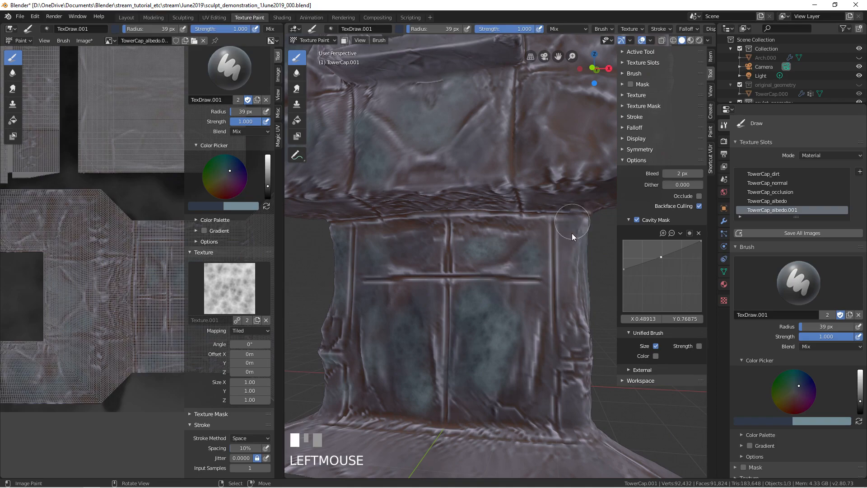
pyautogui.press('x')
pyautogui.moveTo(547, 245)
pyautogui.keyDown('ctrl'); pyautogui.mouseDown(button='middle')
pyautogui.moveTo(497, 174)
pyautogui.moveTo(448, 283)
pyautogui.moveTo(428, 272)
pyautogui.mouseUp(button='middle'); pyautogui.keyUp('ctrl')
pyautogui.moveTo(429, 271)
pyautogui.mouseDown()
pyautogui.moveTo(413, 286)
pyautogui.moveTo(402, 251)
pyautogui.moveTo(478, 275)
pyautogui.mouseUp()
# Set the brush radius to 52 px and paint light and dark blue patches on the tower's top surface.
pyautogui.moveTo(450, 248); pyautogui.dragTo(436, 239, button='middle')
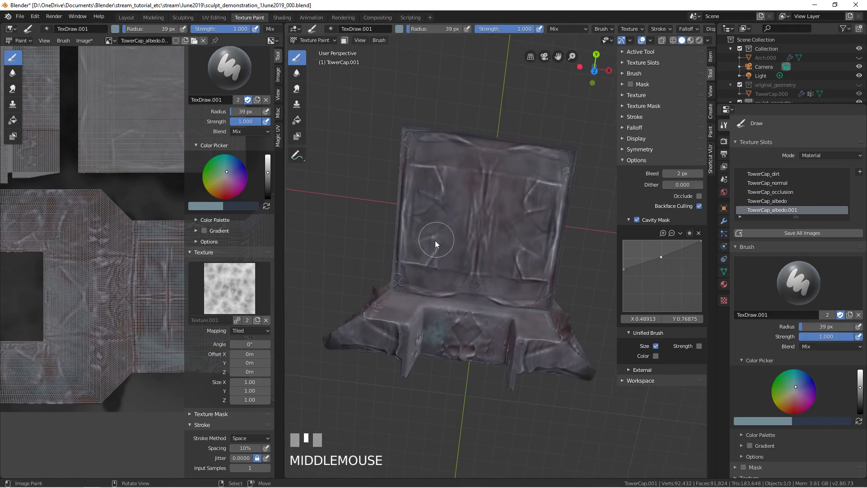
pyautogui.press('f')
pyautogui.click(413, 221)
pyautogui.moveTo(414, 222)
pyautogui.mouseDown()
pyautogui.moveTo(434, 180)
pyautogui.moveTo(453, 256)
pyautogui.moveTo(442, 220)
pyautogui.mouseUp()
pyautogui.press('x')
pyautogui.moveTo(451, 253)
pyautogui.mouseDown()
pyautogui.moveTo(424, 224)
pyautogui.moveTo(448, 200)
pyautogui.moveTo(437, 139)
pyautogui.moveTo(492, 204)
pyautogui.moveTo(508, 264)
pyautogui.moveTo(513, 224)
pyautogui.moveTo(459, 246)
pyautogui.mouseUp()
pyautogui.press('x')
pyautogui.moveTo(459, 246)
pyautogui.mouseDown(button='middle')
pyautogui.moveTo(497, 198)
pyautogui.moveTo(476, 213)
pyautogui.moveTo(541, 257)
pyautogui.mouseUp(button='middle')
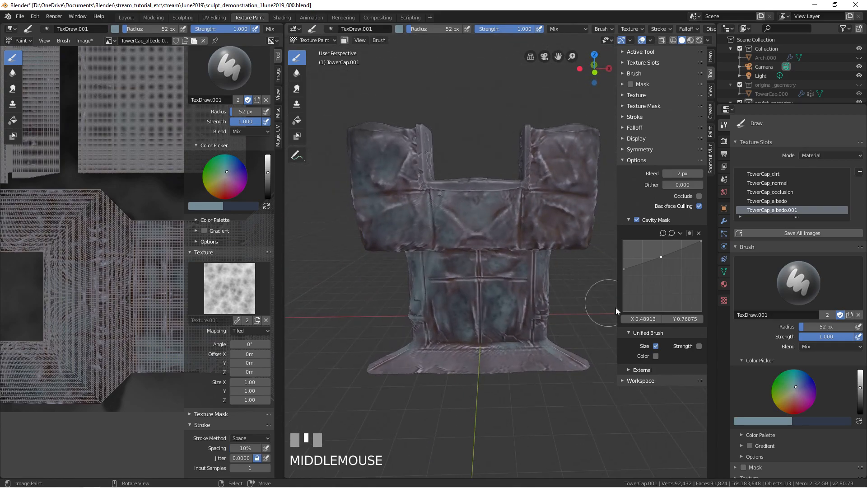
# Change the brush colour to pinkish red and set the brush radius to 17 px for the left battlement.
pyautogui.click(795, 402)
pyautogui.click(860, 381)
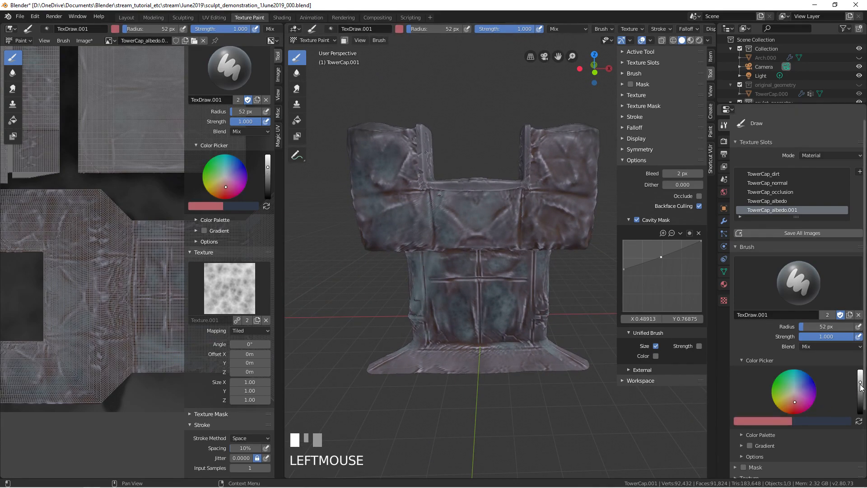
pyautogui.keyDown('shift'); pyautogui.moveTo(477, 205); pyautogui.dragTo(496, 247, button='middle'); pyautogui.keyUp('shift')
pyautogui.press('f')
pyautogui.click(448, 218)
pyautogui.moveTo(439, 215); pyautogui.dragTo(455, 200, button='middle')
pyautogui.keyDown('ctrl'); pyautogui.moveTo(443, 196); pyautogui.dragTo(424, 175, button='middle'); pyautogui.keyUp('ctrl')
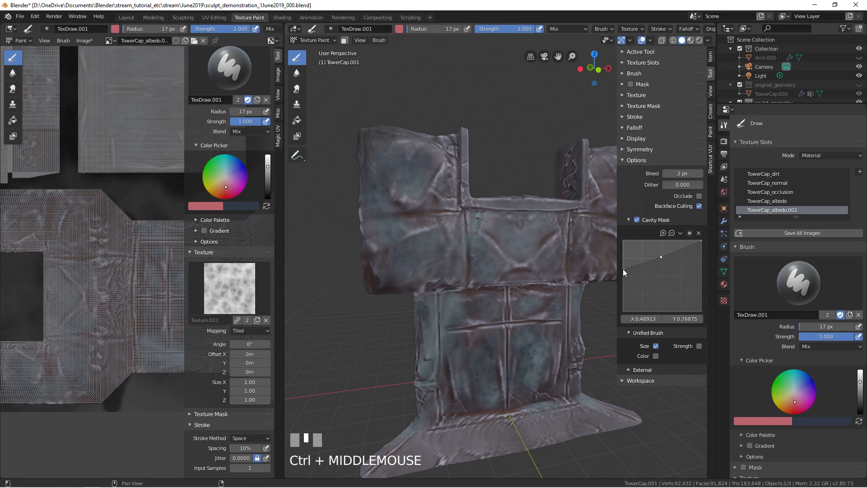
# Try a pinkish red stroke on the left battlement with the adjusted Cavity Mask curve, and undo it.
pyautogui.click(623, 269)
pyautogui.moveTo(620, 270); pyautogui.dragTo(620, 270)
pyautogui.moveTo(417, 185); pyautogui.dragTo(412, 232)
pyautogui.moveTo(412, 232)
pyautogui.keyDown('ctrl'); pyautogui.mouseDown(button='middle')
pyautogui.moveTo(425, 180)
pyautogui.moveTo(449, 199)
pyautogui.moveTo(469, 189)
pyautogui.moveTo(456, 218)
pyautogui.mouseUp(button='middle'); pyautogui.keyUp('ctrl')
pyautogui.hotkey('ctrl', 'z')
# Reshape the Cavity Mask curve to rise from zero, with its middle point at X 0.36413, Y 0.61875.
pyautogui.moveTo(626, 272); pyautogui.dragTo(621, 310)
pyautogui.moveTo(660, 259); pyautogui.dragTo(652, 267)
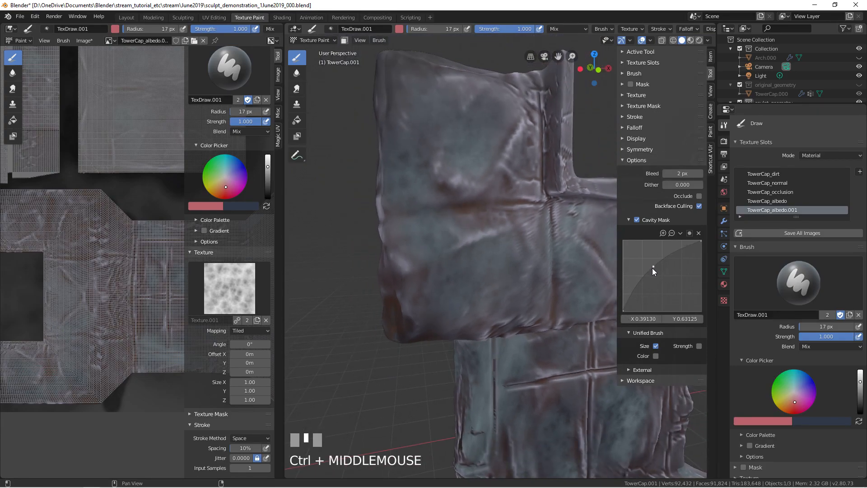
# Test the pinkish red brush on the left battlement with the new Cavity Mask curve, and undo the strokes.
pyautogui.moveTo(453, 178)
pyautogui.mouseDown()
pyautogui.moveTo(459, 167)
pyautogui.moveTo(441, 191)
pyautogui.mouseUp()
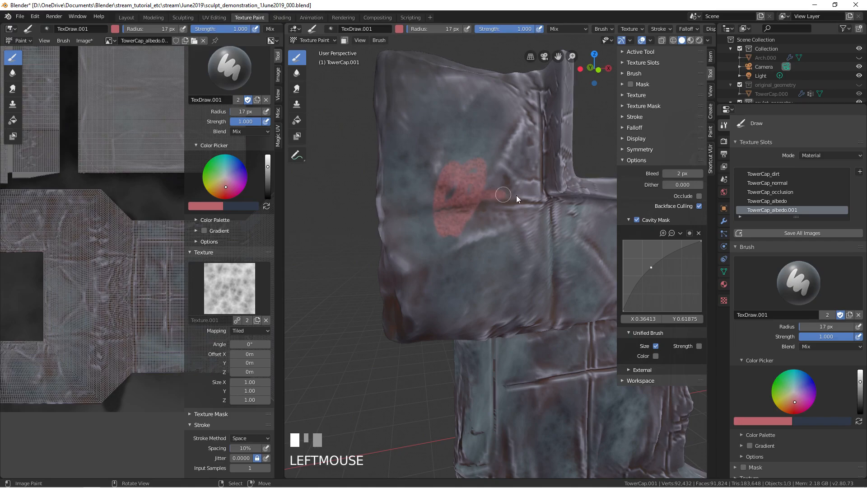
pyautogui.moveTo(456, 243)
pyautogui.mouseDown()
pyautogui.moveTo(447, 225)
pyautogui.moveTo(418, 237)
pyautogui.moveTo(451, 136)
pyautogui.moveTo(456, 161)
pyautogui.mouseUp()
pyautogui.hotkey('ctrl', 'z')
pyautogui.press('f')
pyautogui.click(489, 222)
pyautogui.moveTo(457, 161)
pyautogui.keyDown('shift'); pyautogui.mouseDown(button='middle')
pyautogui.moveTo(462, 219)
pyautogui.moveTo(441, 203)
pyautogui.moveTo(430, 239)
pyautogui.mouseUp(button='middle'); pyautogui.keyUp('shift')
pyautogui.hotkey('ctrl', 'z')
# Set the brush to a 143 px radius, 0.621 strength and a pale pinkish beige colour.
pyautogui.press('f')
pyautogui.click(400, 196)
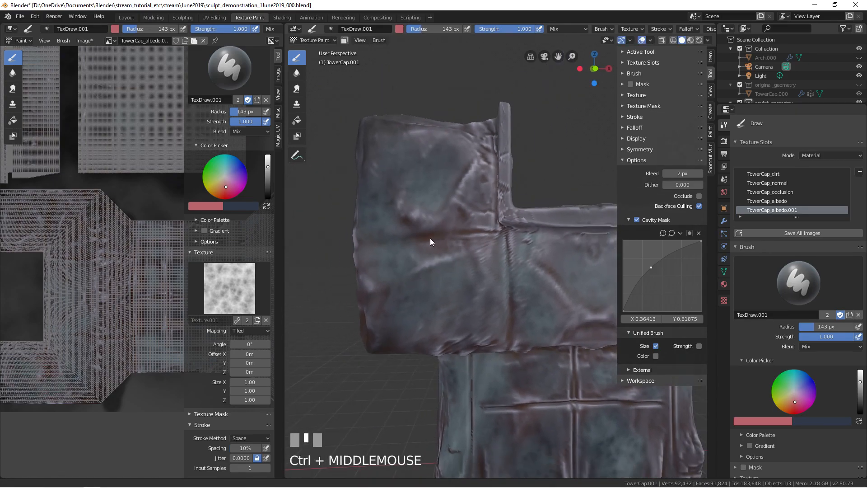
pyautogui.moveTo(834, 336); pyautogui.dragTo(806, 339)
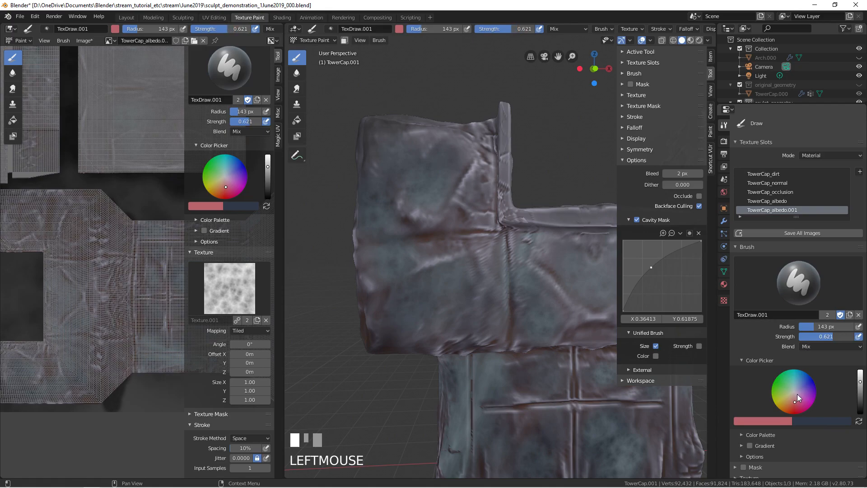
pyautogui.click(793, 395)
# Paint pale pinkish beige over the left battlement with the large brush.
pyautogui.moveTo(447, 273)
pyautogui.keyDown('ctrl'); pyautogui.mouseDown(button='middle')
pyautogui.moveTo(442, 280)
pyautogui.moveTo(429, 219)
pyautogui.mouseUp(button='middle'); pyautogui.keyUp('ctrl')
pyautogui.moveTo(430, 219)
pyautogui.mouseDown()
pyautogui.moveTo(441, 285)
pyautogui.moveTo(469, 201)
pyautogui.moveTo(481, 215)
pyautogui.mouseUp()
pyautogui.moveTo(481, 212); pyautogui.dragTo(400, 237, button='middle')
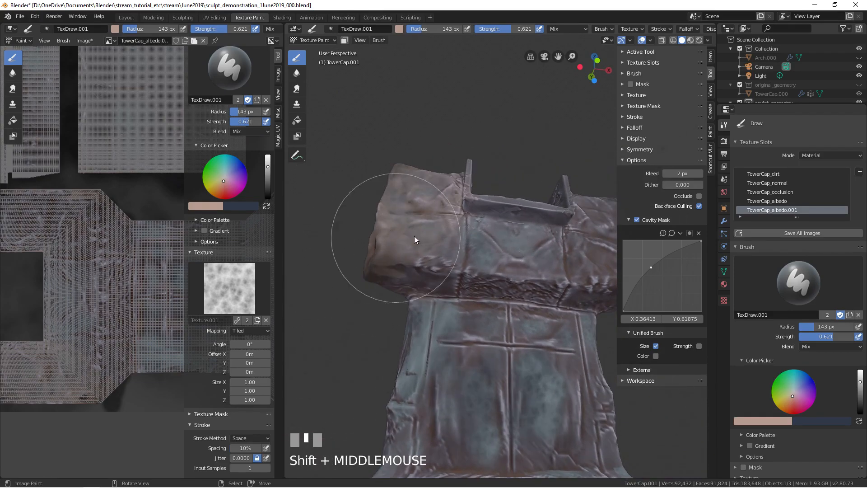
pyautogui.moveTo(469, 229)
pyautogui.mouseDown()
pyautogui.moveTo(473, 222)
pyautogui.moveTo(544, 236)
pyautogui.moveTo(429, 230)
pyautogui.mouseUp()
# Reduce the brush radius to 91 px, paint beige across the upper front towards the right battlement, and undo the last stroke.
pyautogui.press('f')
pyautogui.moveTo(429, 229)
pyautogui.mouseDown(button='middle')
pyautogui.moveTo(423, 198)
pyautogui.moveTo(406, 212)
pyautogui.mouseUp(button='middle')
pyautogui.click(400, 205)
pyautogui.moveTo(407, 212)
pyautogui.mouseDown()
pyautogui.moveTo(564, 248)
pyautogui.moveTo(549, 232)
pyautogui.mouseUp()
pyautogui.moveTo(549, 231)
pyautogui.mouseDown(button='middle')
pyautogui.moveTo(495, 234)
pyautogui.moveTo(553, 250)
pyautogui.mouseUp(button='middle')
pyautogui.moveTo(553, 249)
pyautogui.mouseDown()
pyautogui.moveTo(551, 209)
pyautogui.moveTo(580, 267)
pyautogui.mouseUp()
pyautogui.moveTo(579, 267)
pyautogui.mouseDown(button='middle')
pyautogui.moveTo(475, 270)
pyautogui.moveTo(537, 278)
pyautogui.moveTo(563, 320)
pyautogui.moveTo(505, 319)
pyautogui.mouseUp(button='middle')
pyautogui.hotkey('ctrl', 'z')
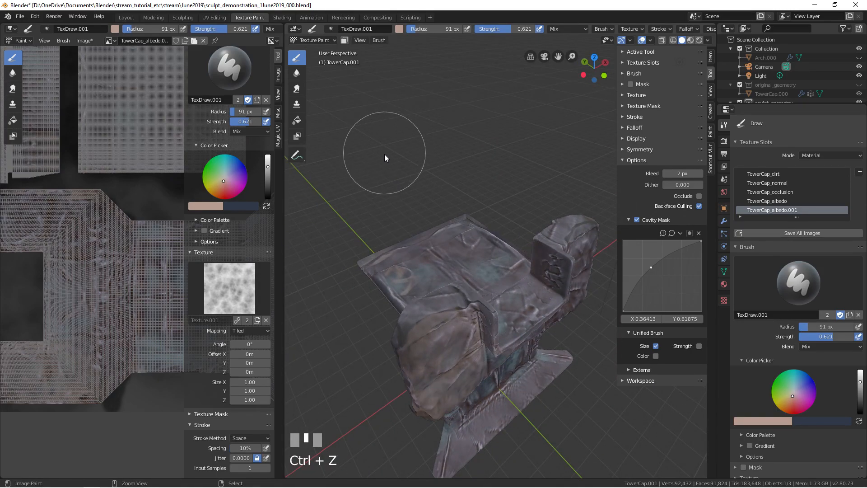
# Turn on the paint mask for face selection and switch off the viewport overlays while facing the tower's front.
pyautogui.click(344, 41)
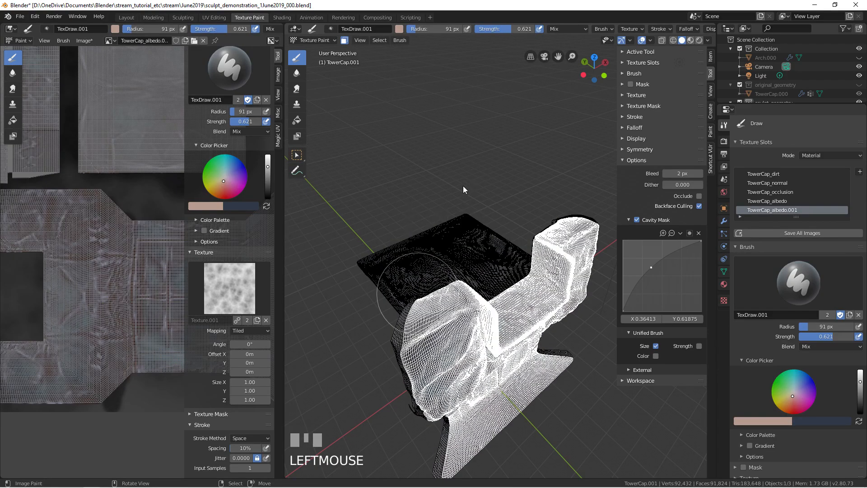
pyautogui.moveTo(453, 243); pyautogui.dragTo(439, 208, button='middle')
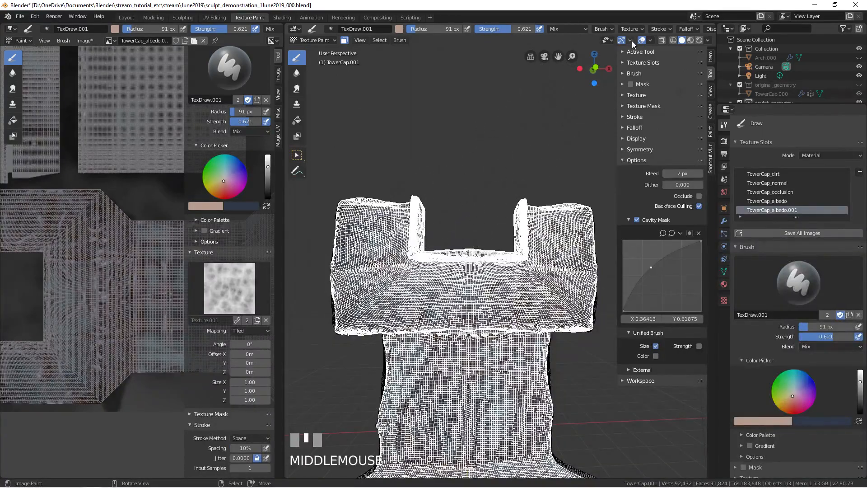
pyautogui.click(651, 41)
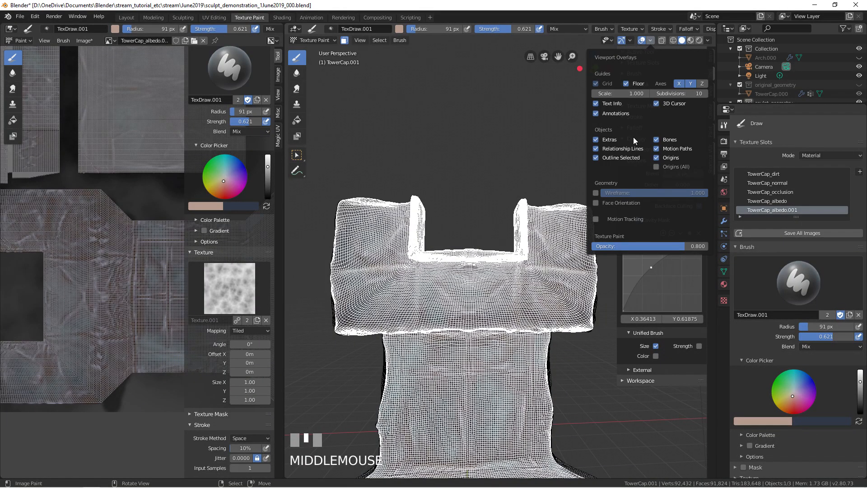
pyautogui.click(642, 40)
pyautogui.click(642, 40)
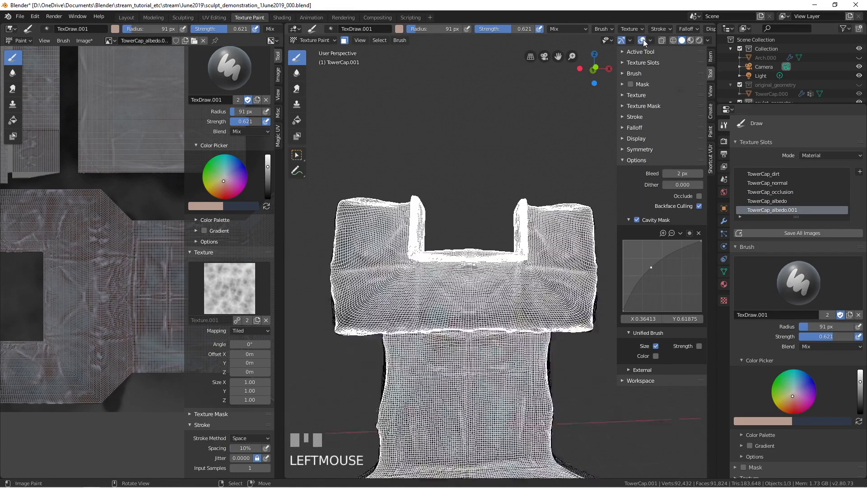
pyautogui.click(365, 41)
pyautogui.click(364, 38)
pyautogui.click(364, 39)
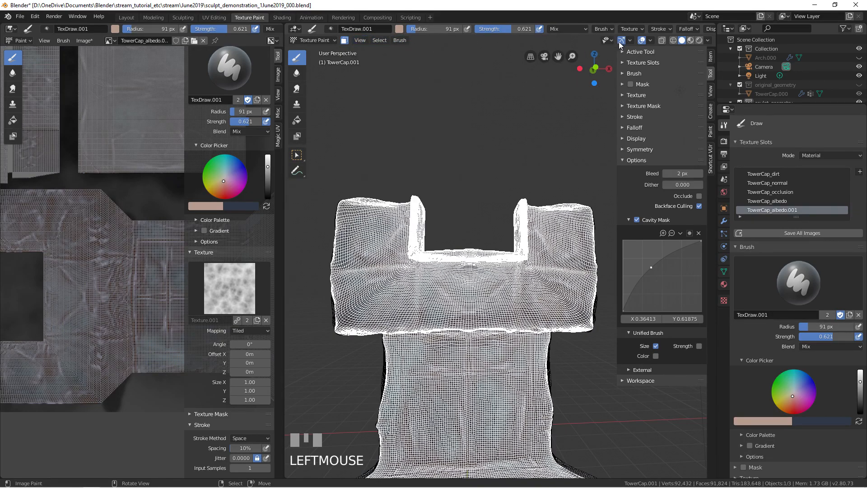
pyautogui.click(643, 40)
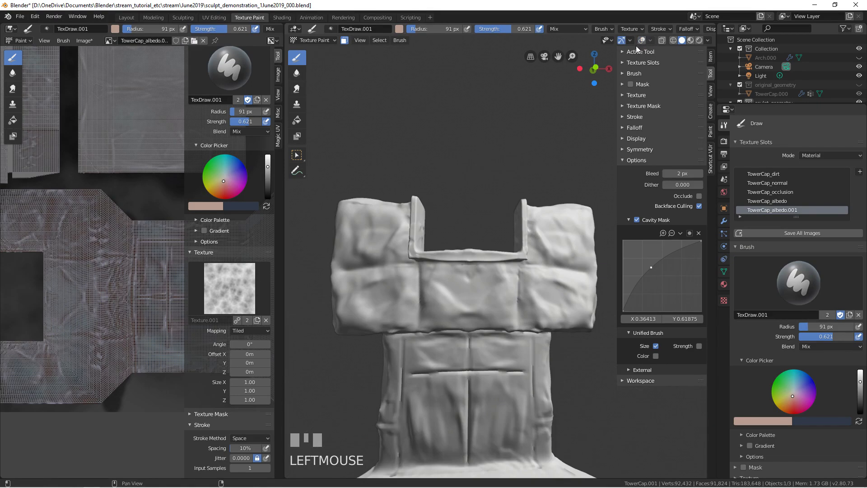
# Switch the solid viewport shading to flat lighting with the Texture colour mode.
pyautogui.click(640, 41)
pyautogui.click(643, 41)
pyautogui.click(707, 41)
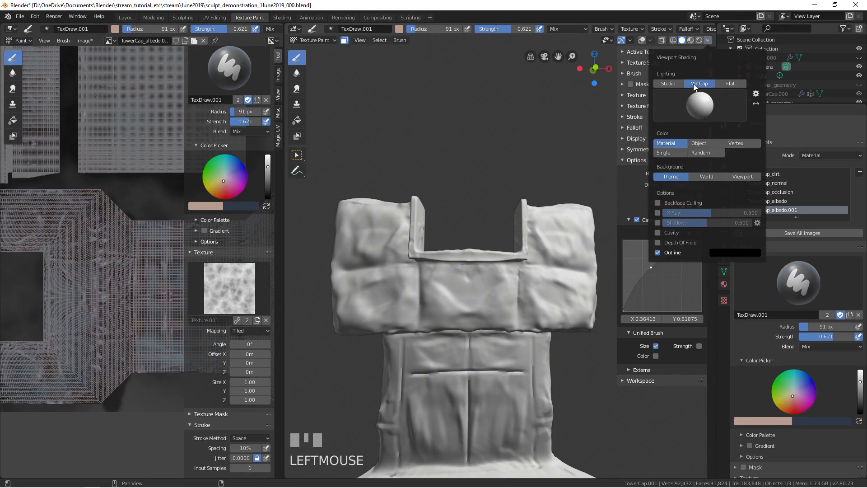
pyautogui.click(707, 144)
pyautogui.click(684, 145)
pyautogui.click(725, 83)
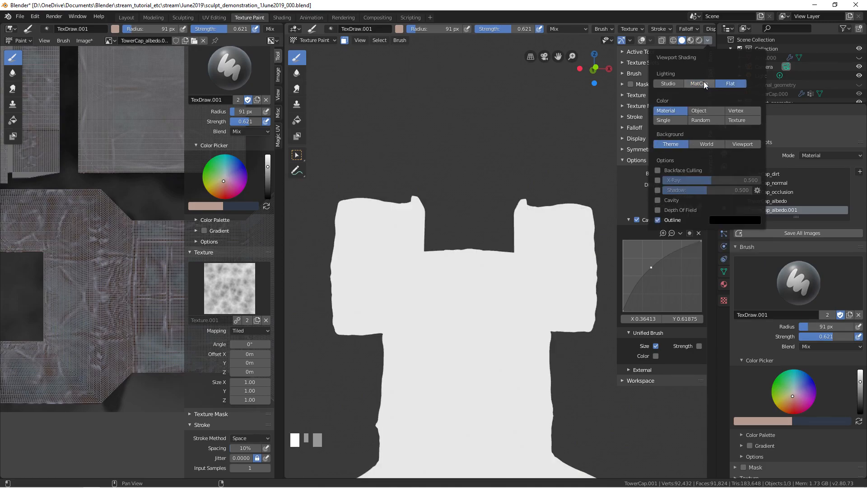
pyautogui.click(738, 121)
# Resize the brush and paint pale pinkish beige over the tower's upper front stonework.
pyautogui.moveTo(416, 275)
pyautogui.mouseDown(button='middle')
pyautogui.moveTo(448, 194)
pyautogui.moveTo(440, 202)
pyautogui.mouseUp(button='middle')
pyautogui.press('f')
pyautogui.click(384, 167)
pyautogui.moveTo(381, 223)
pyautogui.mouseDown()
pyautogui.moveTo(386, 239)
pyautogui.moveTo(407, 173)
pyautogui.moveTo(435, 203)
pyautogui.mouseUp()
pyautogui.moveTo(435, 203); pyautogui.dragTo(530, 189, button='middle')
pyautogui.moveTo(529, 189)
pyautogui.mouseDown()
pyautogui.moveTo(514, 164)
pyautogui.moveTo(541, 226)
pyautogui.moveTo(535, 243)
pyautogui.mouseUp()
# Set the brush radius to 84 px and paint beige variation over the tower's stonework from several sides.
pyautogui.press('f')
pyautogui.moveTo(534, 243)
pyautogui.mouseDown(button='middle')
pyautogui.moveTo(486, 213)
pyautogui.moveTo(452, 226)
pyautogui.mouseUp(button='middle')
pyautogui.click(468, 217)
pyautogui.moveTo(452, 227)
pyautogui.mouseDown()
pyautogui.moveTo(573, 239)
pyautogui.moveTo(578, 224)
pyautogui.moveTo(539, 174)
pyautogui.mouseUp()
pyautogui.moveTo(539, 174)
pyautogui.mouseDown(button='middle')
pyautogui.moveTo(470, 207)
pyautogui.moveTo(430, 211)
pyautogui.mouseUp(button='middle')
pyautogui.moveTo(429, 211); pyautogui.dragTo(431, 193)
pyautogui.moveTo(431, 194)
pyautogui.mouseDown(button='middle')
pyautogui.moveTo(466, 205)
pyautogui.moveTo(465, 181)
pyautogui.mouseUp(button='middle')
pyautogui.moveTo(465, 180); pyautogui.dragTo(436, 185)
pyautogui.moveTo(435, 186)
pyautogui.mouseDown(button='middle')
pyautogui.moveTo(410, 251)
pyautogui.moveTo(487, 252)
pyautogui.mouseUp(button='middle')
pyautogui.moveTo(487, 252); pyautogui.dragTo(565, 213)
pyautogui.moveTo(565, 213); pyautogui.dragTo(486, 302, button='middle')
pyautogui.moveTo(486, 302)
pyautogui.mouseDown()
pyautogui.moveTo(430, 326)
pyautogui.moveTo(459, 318)
pyautogui.moveTo(440, 316)
pyautogui.mouseUp()
pyautogui.moveTo(440, 316); pyautogui.dragTo(389, 305, button='middle')
pyautogui.moveTo(388, 305); pyautogui.dragTo(381, 295)
pyautogui.moveTo(380, 296); pyautogui.dragTo(559, 287, button='middle')
pyautogui.moveTo(559, 287)
pyautogui.mouseDown()
pyautogui.moveTo(589, 290)
pyautogui.moveTo(546, 280)
pyautogui.mouseUp()
pyautogui.moveTo(438, 283)
pyautogui.mouseDown(button='middle')
pyautogui.moveTo(446, 266)
pyautogui.moveTo(410, 309)
pyautogui.mouseUp(button='middle')
pyautogui.moveTo(410, 310); pyautogui.dragTo(435, 306)
pyautogui.moveTo(435, 305); pyautogui.dragTo(553, 181, button='middle')
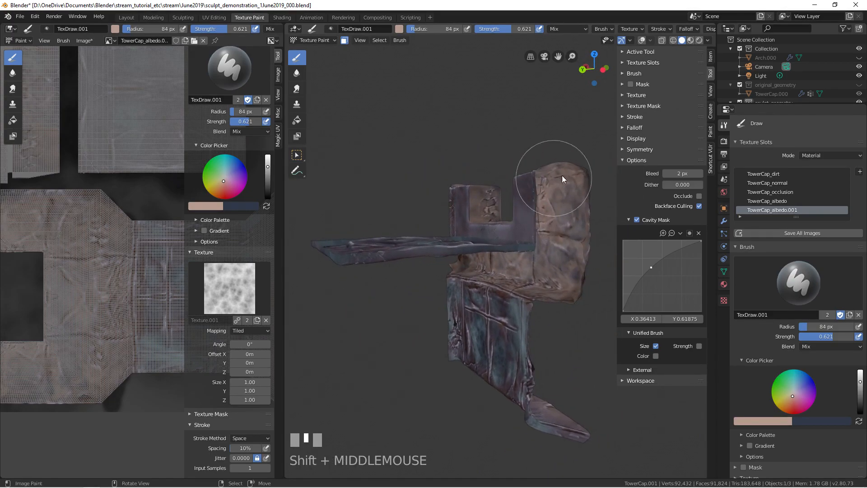
# Reduce the brush radius to 54 px and paint beige across the lower part of the tower.
pyautogui.click(633, 151)
pyautogui.click(633, 151)
pyautogui.moveTo(565, 208)
pyautogui.mouseDown(button='middle')
pyautogui.moveTo(519, 239)
pyautogui.moveTo(511, 212)
pyautogui.moveTo(414, 220)
pyautogui.moveTo(432, 255)
pyautogui.moveTo(433, 294)
pyautogui.moveTo(424, 309)
pyautogui.mouseUp(button='middle')
pyautogui.press('f')
pyautogui.click(416, 291)
pyautogui.moveTo(416, 291)
pyautogui.mouseDown()
pyautogui.moveTo(524, 310)
pyautogui.moveTo(573, 305)
pyautogui.moveTo(444, 280)
pyautogui.moveTo(466, 298)
pyautogui.moveTo(560, 303)
pyautogui.mouseUp()
pyautogui.moveTo(560, 302)
pyautogui.keyDown('shift'); pyautogui.mouseDown(button='middle')
pyautogui.moveTo(484, 307)
pyautogui.moveTo(493, 274)
pyautogui.moveTo(476, 218)
pyautogui.moveTo(456, 293)
pyautogui.moveTo(465, 254)
pyautogui.mouseUp(button='middle'); pyautogui.keyUp('shift')
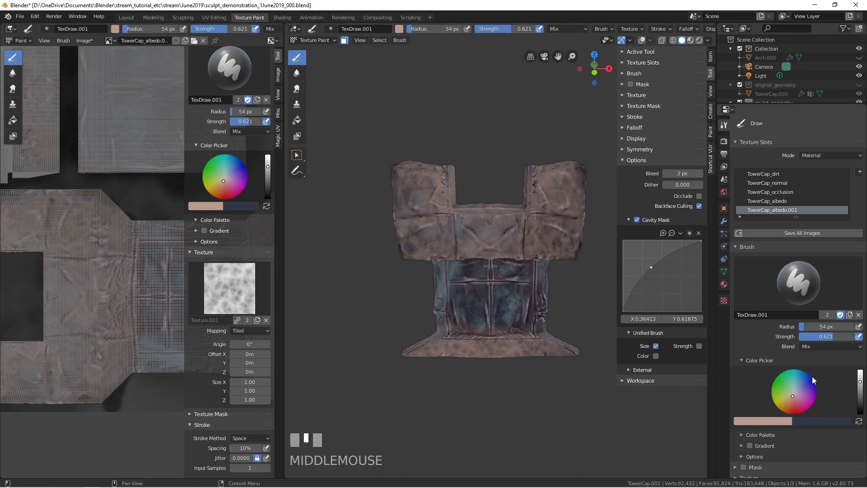
# Set the brush radius to 75 px, paint pale green over the left battlement and undo the stroke.
pyautogui.click(796, 388)
pyautogui.moveTo(796, 389); pyautogui.dragTo(792, 388)
pyautogui.moveTo(431, 221); pyautogui.dragTo(435, 208, button='middle')
pyautogui.press('f')
pyautogui.click(444, 207)
pyautogui.moveTo(416, 226); pyautogui.dragTo(427, 213)
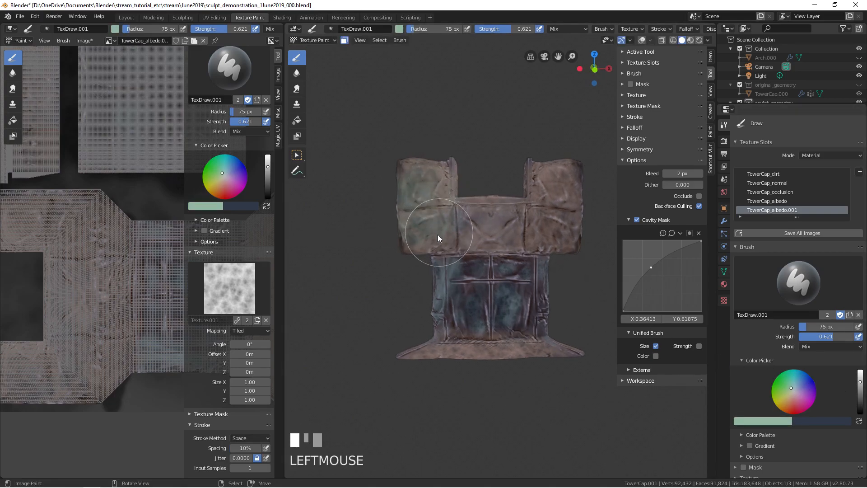
pyautogui.hotkey('ctrl', 'z')
# Choose a pale blue brush colour and paint it over the battlements, upper front and recessed lower wall.
pyautogui.click(796, 387)
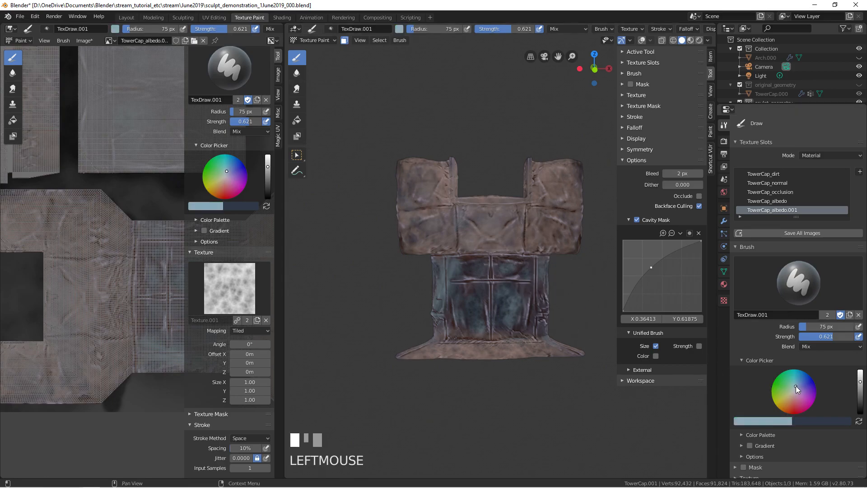
pyautogui.moveTo(456, 212)
pyautogui.mouseDown()
pyautogui.moveTo(416, 231)
pyautogui.moveTo(430, 177)
pyautogui.moveTo(435, 231)
pyautogui.moveTo(548, 228)
pyautogui.moveTo(560, 187)
pyautogui.moveTo(514, 209)
pyautogui.mouseUp()
pyautogui.moveTo(514, 210)
pyautogui.mouseDown(button='middle')
pyautogui.moveTo(453, 297)
pyautogui.moveTo(448, 284)
pyautogui.mouseUp(button='middle')
pyautogui.keyDown('shift'); pyautogui.moveTo(448, 284); pyautogui.dragTo(453, 246, button='middle'); pyautogui.keyUp('shift')
pyautogui.moveTo(452, 249)
pyautogui.mouseDown()
pyautogui.moveTo(536, 246)
pyautogui.moveTo(476, 253)
pyautogui.moveTo(448, 281)
pyautogui.moveTo(551, 294)
pyautogui.moveTo(459, 291)
pyautogui.mouseUp()
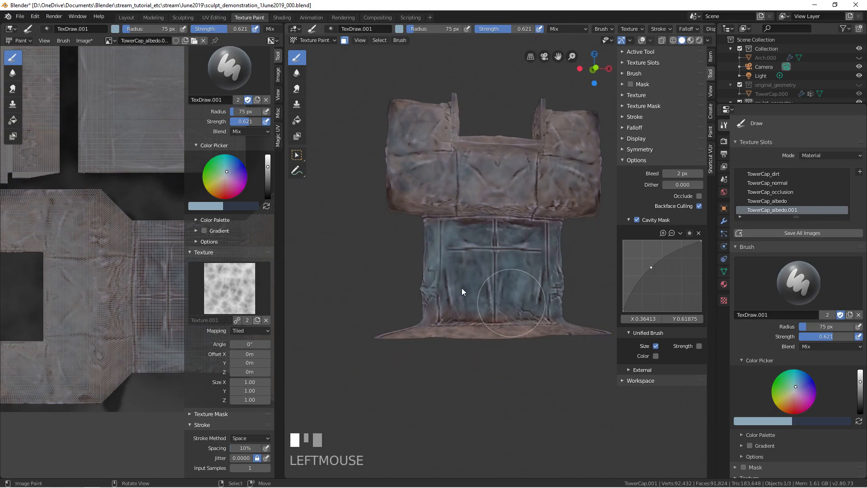
pyautogui.keyDown('shift'); pyautogui.moveTo(459, 291); pyautogui.dragTo(462, 283, button='middle'); pyautogui.keyUp('shift')
# Try a crimson stroke with a 21 px radius brush on the left battlement and undo it.
pyautogui.click(796, 409)
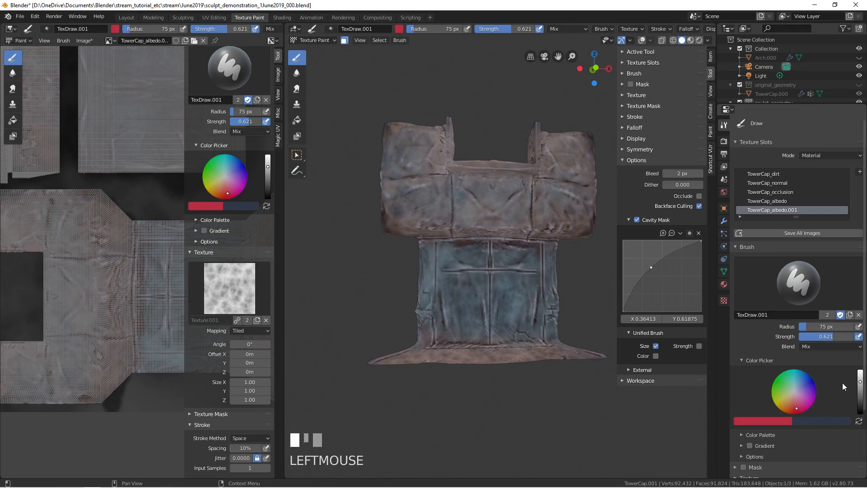
pyautogui.moveTo(429, 202)
pyautogui.keyDown('ctrl'); pyautogui.mouseDown(button='middle')
pyautogui.moveTo(388, 134)
pyautogui.moveTo(434, 176)
pyautogui.moveTo(415, 169)
pyautogui.moveTo(419, 192)
pyautogui.moveTo(401, 149)
pyautogui.mouseUp(button='middle'); pyautogui.keyUp('ctrl')
pyautogui.press('f')
pyautogui.click(413, 180)
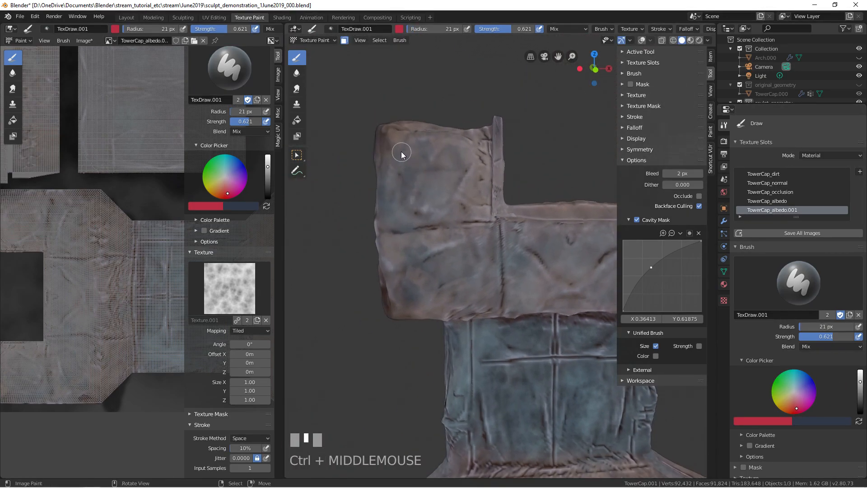
pyautogui.moveTo(401, 151); pyautogui.dragTo(457, 147)
pyautogui.hotkey('ctrl', 'z')
# Switch to the TexDraw brush, set its jitter to 0 and choose a fully bright red colour.
pyautogui.click(229, 68)
pyautogui.click(211, 117)
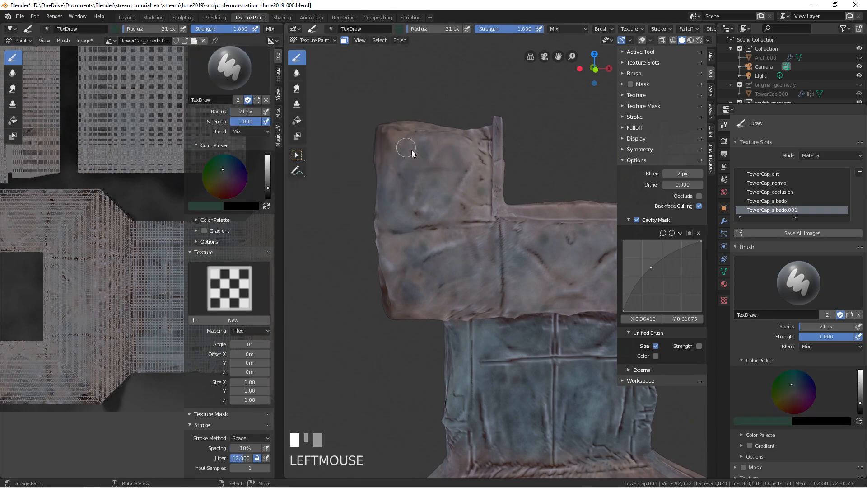
pyautogui.moveTo(241, 458); pyautogui.dragTo(190, 462)
pyautogui.click(793, 401)
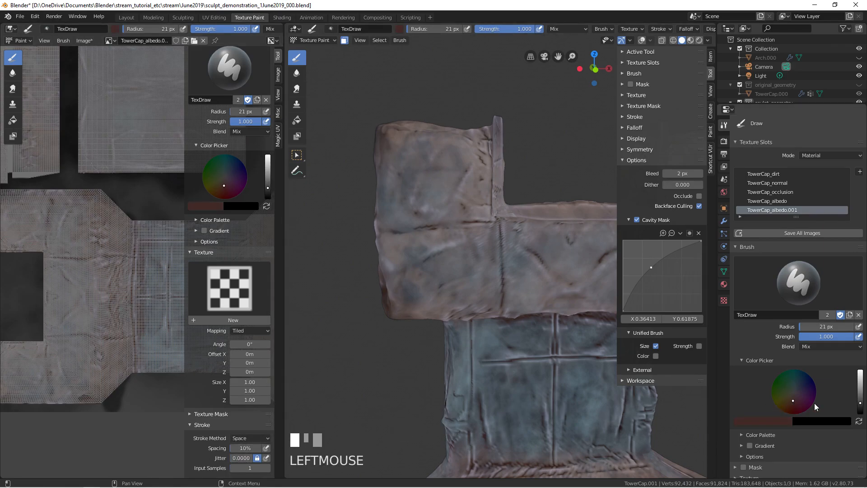
pyautogui.moveTo(861, 402); pyautogui.dragTo(861, 371)
pyautogui.moveTo(791, 403); pyautogui.dragTo(793, 417)
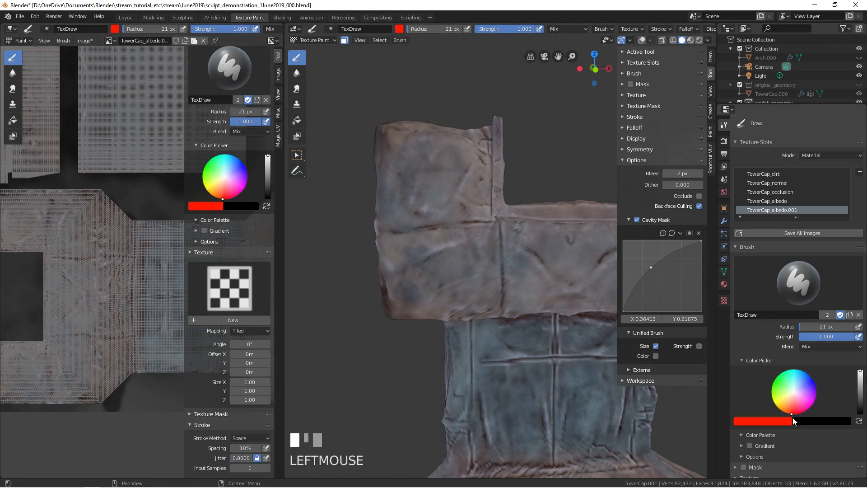
# Set the brush radius to 10 px and paint a red sun emblem on the left battlement.
pyautogui.moveTo(451, 176); pyautogui.dragTo(438, 167)
pyautogui.hotkey('ctrl', 'z')
pyautogui.press('f')
pyautogui.click(430, 163)
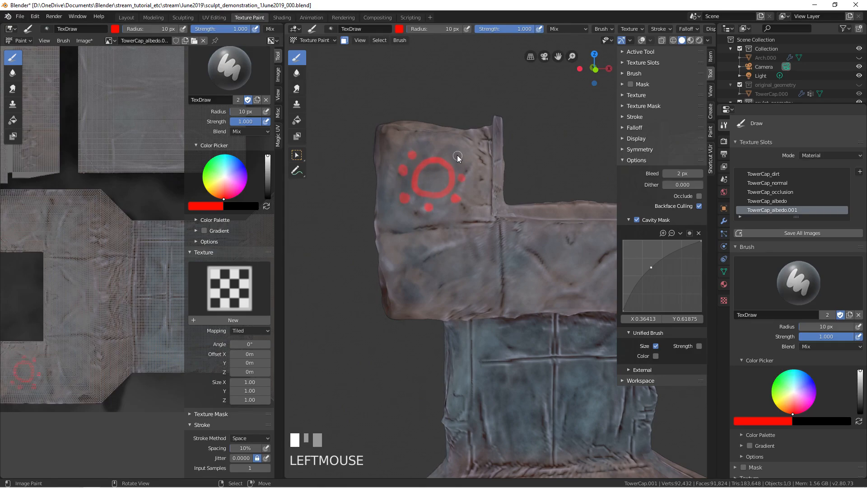
pyautogui.hotkey('ctrl', 'z')
pyautogui.click(437, 186)
# Try separate red meander motifs on the front blocks below the battlements and undo them.
pyautogui.moveTo(451, 184)
pyautogui.mouseDown(button='middle')
pyautogui.moveTo(419, 220)
pyautogui.moveTo(443, 215)
pyautogui.moveTo(462, 248)
pyautogui.moveTo(468, 208)
pyautogui.moveTo(496, 203)
pyautogui.moveTo(459, 178)
pyautogui.moveTo(457, 189)
pyautogui.mouseUp(button='middle')
pyautogui.moveTo(449, 218); pyautogui.dragTo(448, 185)
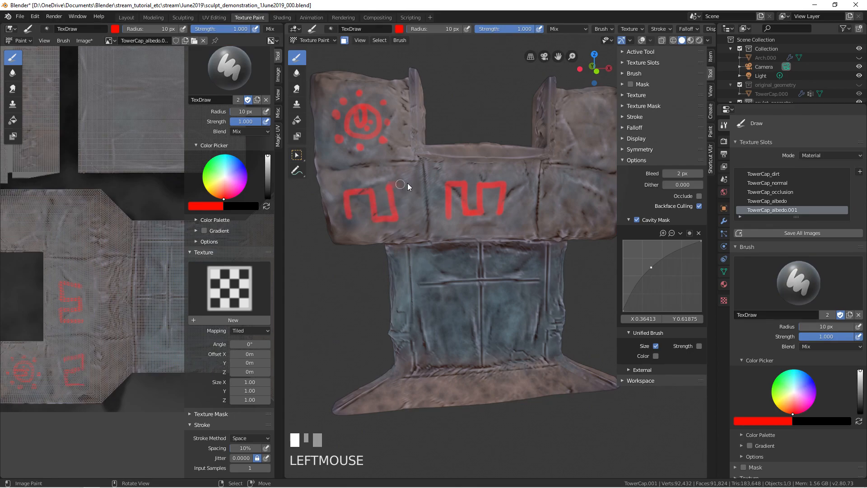
pyautogui.moveTo(401, 189)
pyautogui.mouseDown(button='middle')
pyautogui.moveTo(397, 175)
pyautogui.moveTo(441, 216)
pyautogui.moveTo(503, 193)
pyautogui.moveTo(482, 195)
pyautogui.mouseUp(button='middle')
pyautogui.moveTo(451, 181); pyautogui.dragTo(454, 220)
pyautogui.hotkey('ctrl', 'z')
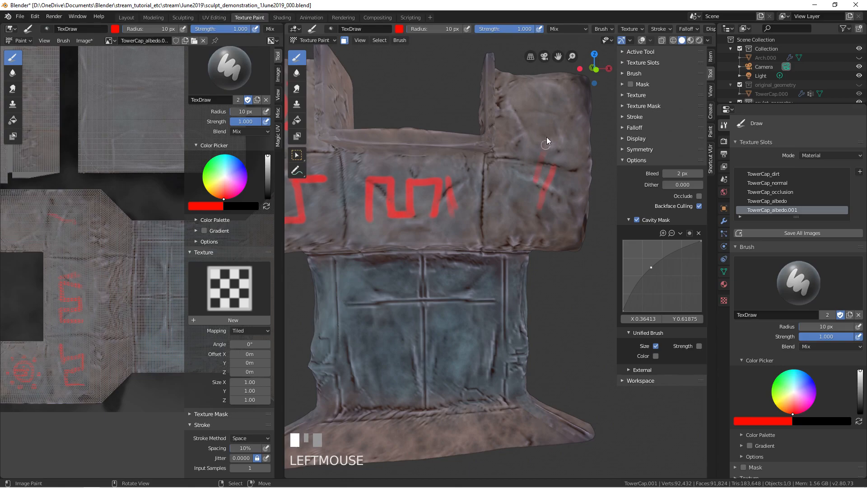
pyautogui.moveTo(487, 177)
pyautogui.keyDown('ctrl'); pyautogui.mouseDown(button='middle')
pyautogui.moveTo(463, 226)
pyautogui.moveTo(484, 215)
pyautogui.mouseUp(button='middle'); pyautogui.keyUp('ctrl')
pyautogui.hotkey('ctrl', 'z')
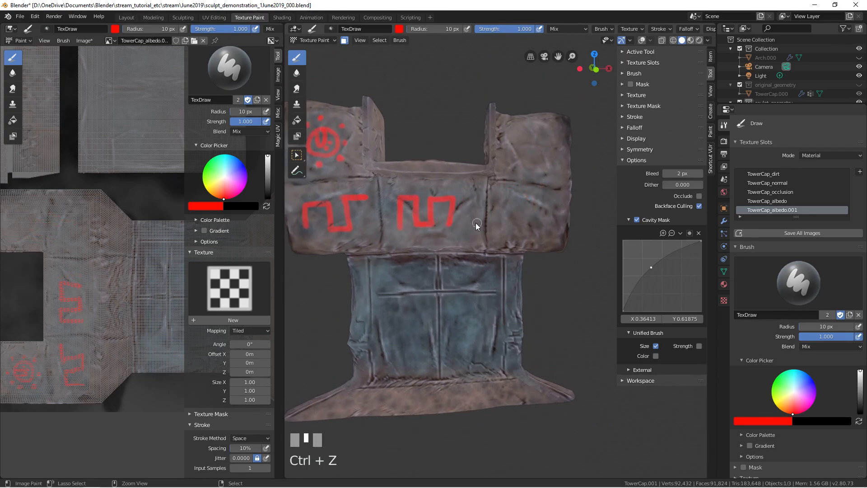
pyautogui.hotkey('ctrl', 'z')
# Paint one continuous red meander band across the upper front wall below the battlements.
pyautogui.keyDown('shift'); pyautogui.moveTo(332, 210); pyautogui.dragTo(368, 183, button='middle'); pyautogui.keyUp('shift')
pyautogui.moveTo(330, 193); pyautogui.dragTo(363, 197)
pyautogui.hotkey('ctrl', 'z')
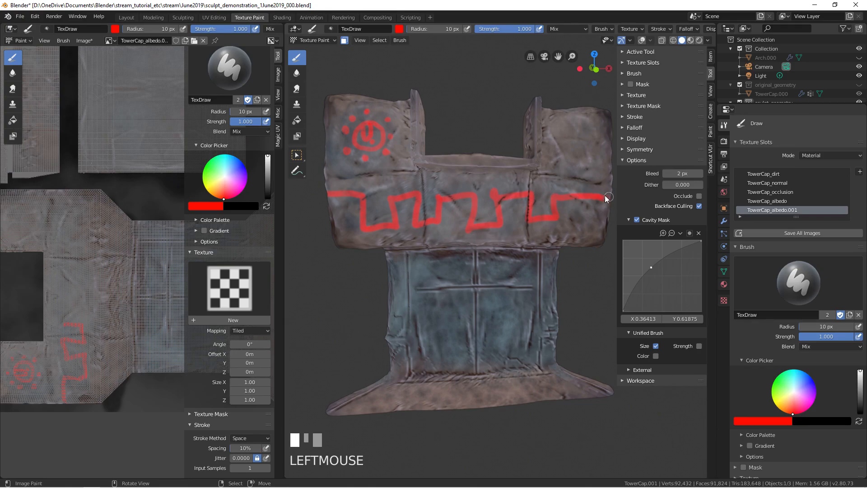
# Switch the tower to Object Mode and save the painted albedo image.
pyautogui.moveTo(500, 193); pyautogui.dragTo(515, 210, button='middle')
pyautogui.hotkey('ctrl', 'Tab')
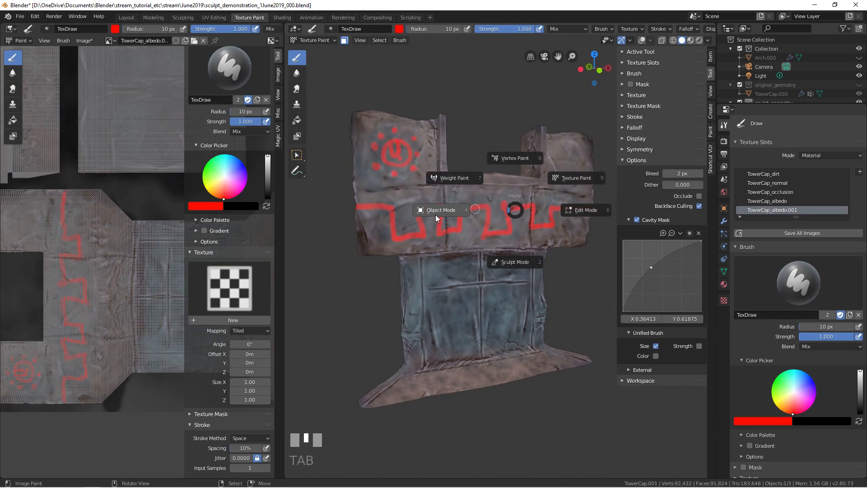
pyautogui.click(475, 208)
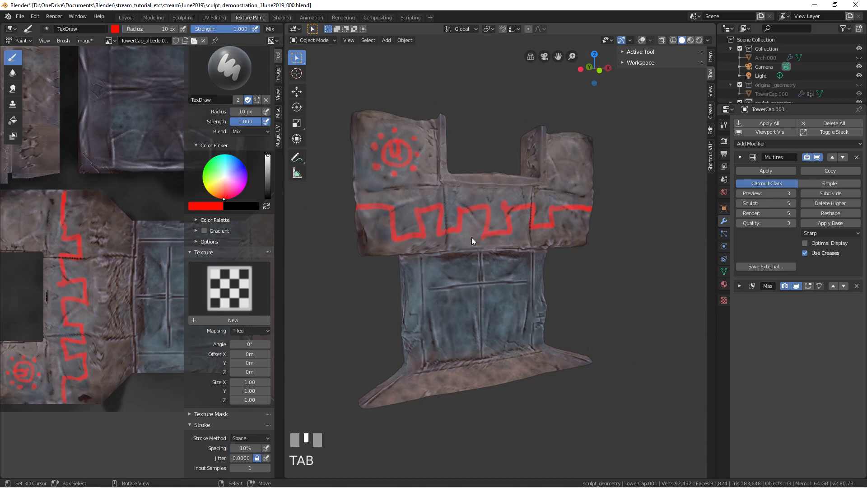
pyautogui.click(89, 41)
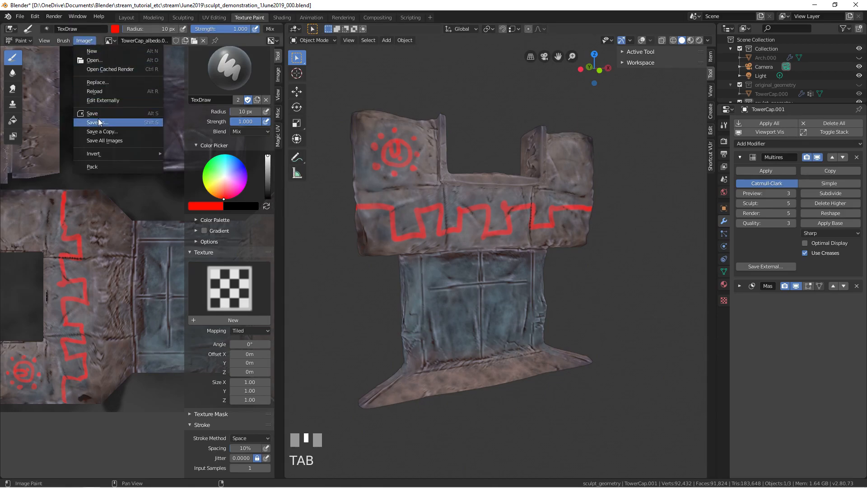
pyautogui.click(100, 114)
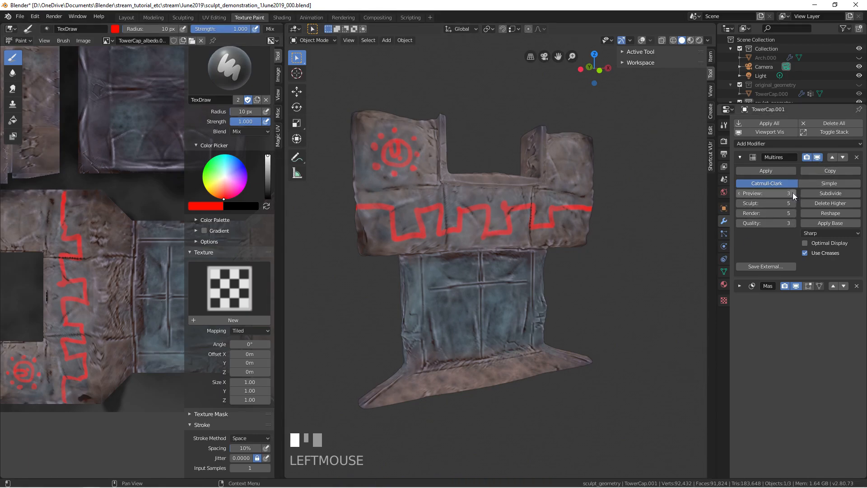
# Show original_geometry instead of sculpt_geometry, select TowerCap.000 and disable its Mask modifier in the viewport.
pyautogui.click(859, 102)
pyautogui.click(860, 85)
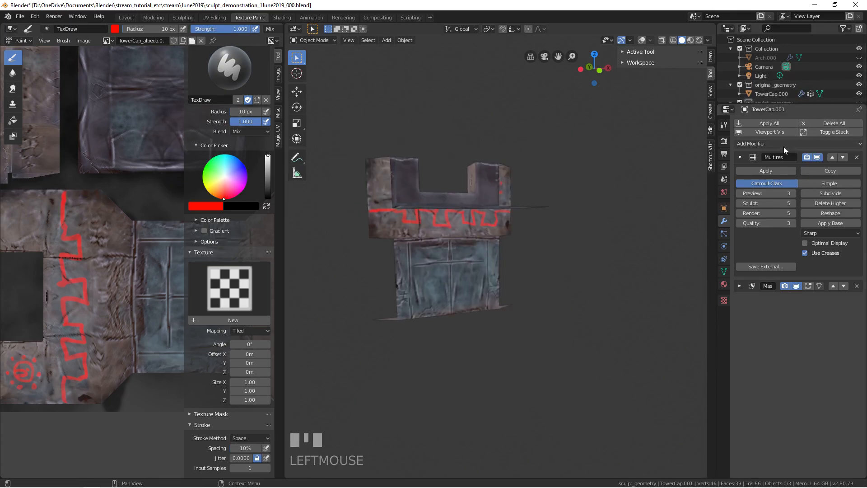
pyautogui.rightClick(468, 207)
pyautogui.click(796, 204)
# Turn on the viewport overlays and preview the tower in lit shading with a cancelled trackball rotation, returning to Solid.
pyautogui.moveTo(602, 212)
pyautogui.mouseDown(button='middle')
pyautogui.moveTo(526, 234)
pyautogui.moveTo(452, 236)
pyautogui.moveTo(469, 249)
pyautogui.moveTo(514, 243)
pyautogui.mouseUp(button='middle')
pyautogui.press('z')
pyautogui.moveTo(418, 234); pyautogui.dragTo(486, 238, button='middle')
pyautogui.press('z')
pyautogui.press('r')
pyautogui.press('r')
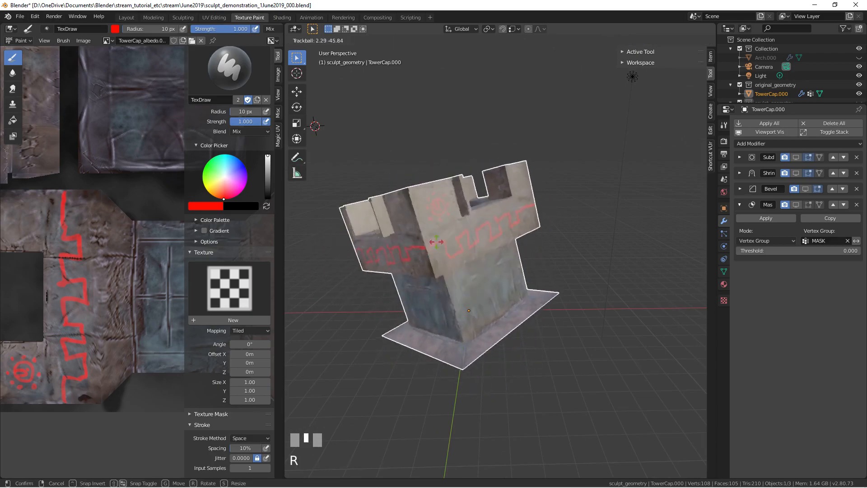
pyautogui.press('Escape')
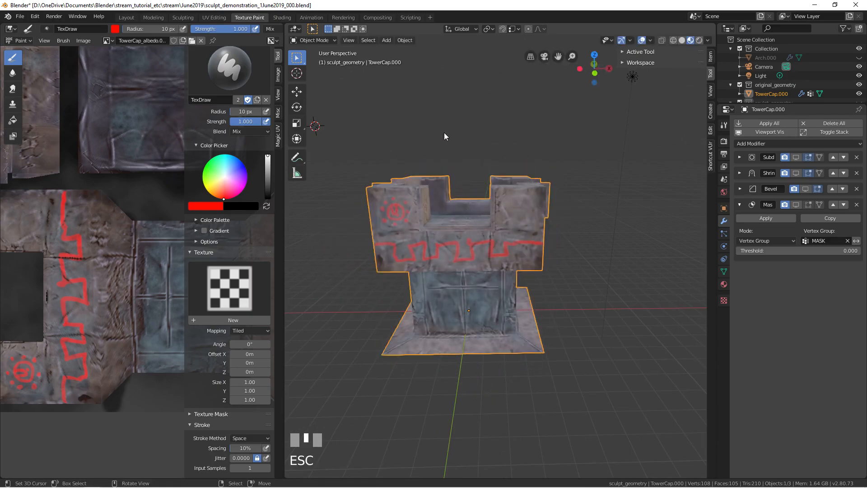
pyautogui.press('z')
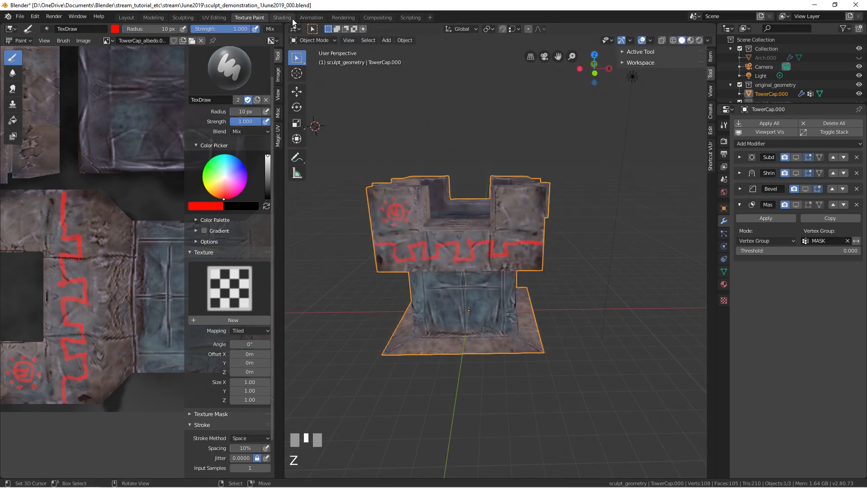
# Open the Shading workspace and switch its 3D viewport to Rendered shading.
pyautogui.click(289, 18)
pyautogui.press('z')
pyautogui.click(465, 136)
pyautogui.moveTo(431, 137)
pyautogui.keyDown('ctrl'); pyautogui.mouseDown(button='middle')
pyautogui.moveTo(387, 177)
pyautogui.moveTo(662, 160)
pyautogui.mouseUp(button='middle'); pyautogui.keyUp('ctrl')
# Change the render engine to Eevee.
pyautogui.click(724, 141)
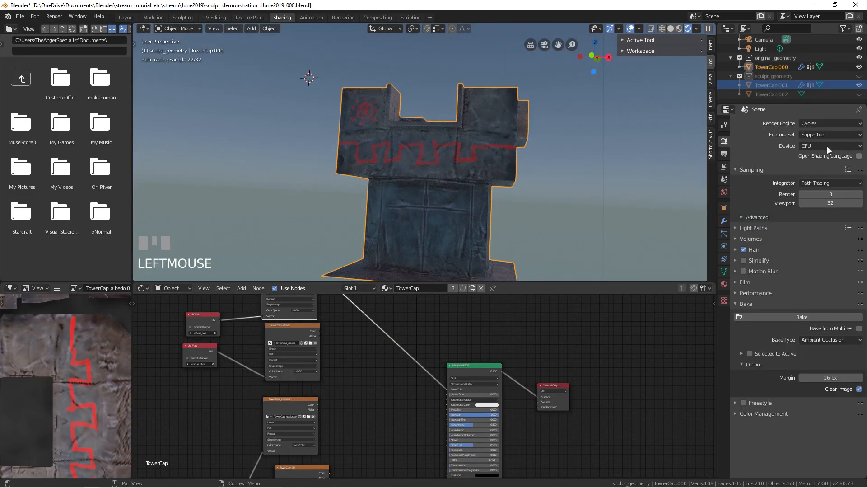
pyautogui.click(822, 123)
pyautogui.click(808, 134)
# Remove the Sky Texture from the world's background colour.
pyautogui.moveTo(587, 162); pyautogui.dragTo(446, 172, button='middle')
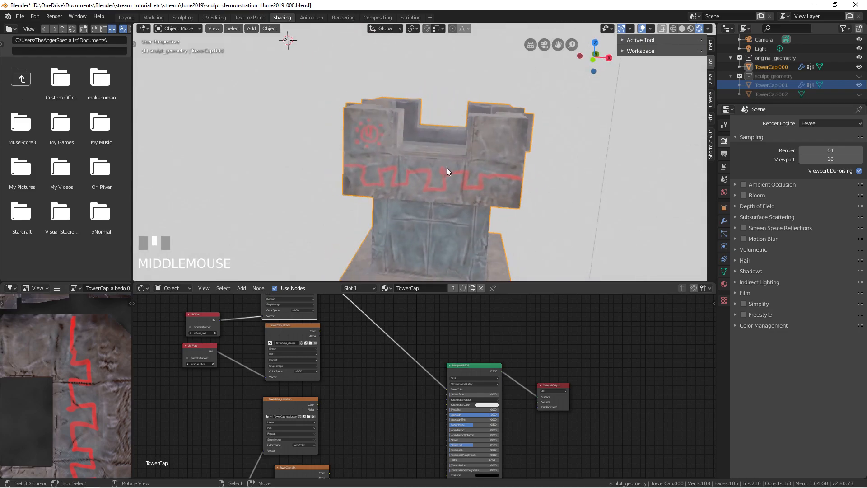
pyautogui.click(723, 191)
pyautogui.click(827, 210)
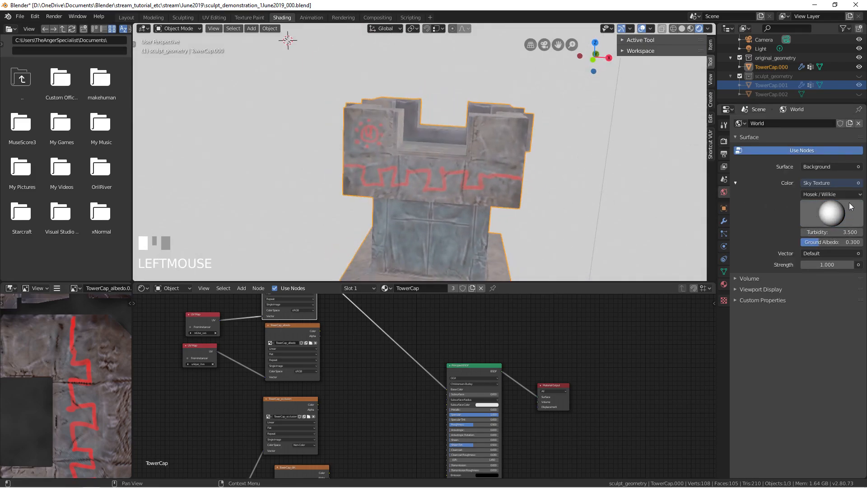
pyautogui.click(843, 183)
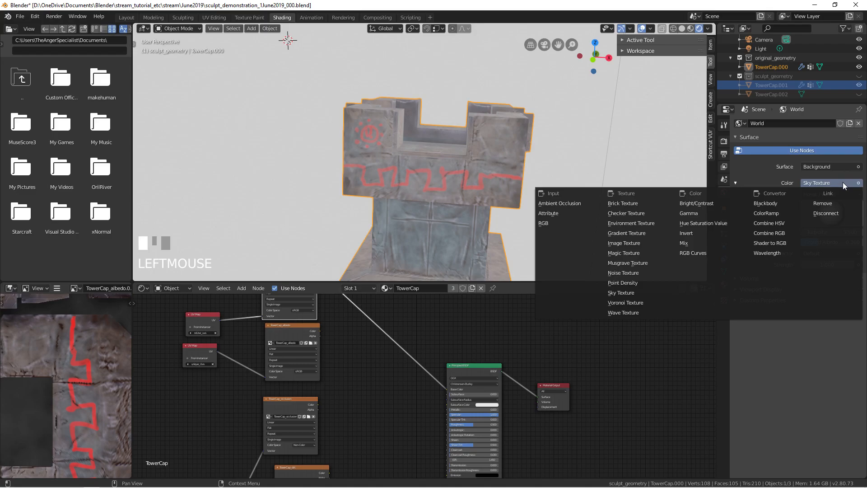
pyautogui.click(828, 204)
# Select the point light and move it about 0.13 m in X, -2.65 m in Y and 2.77 m in Z.
pyautogui.moveTo(578, 153); pyautogui.dragTo(503, 150, button='middle')
pyautogui.press('a')
pyautogui.rightClick(377, 107)
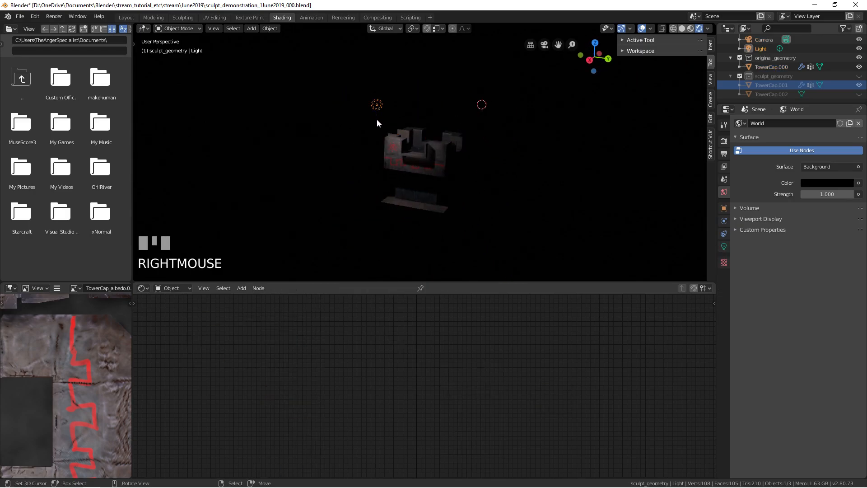
pyautogui.press('g')
pyautogui.click(402, 156)
# Edit the point light's power and reposition the light near the tower.
pyautogui.click(724, 246)
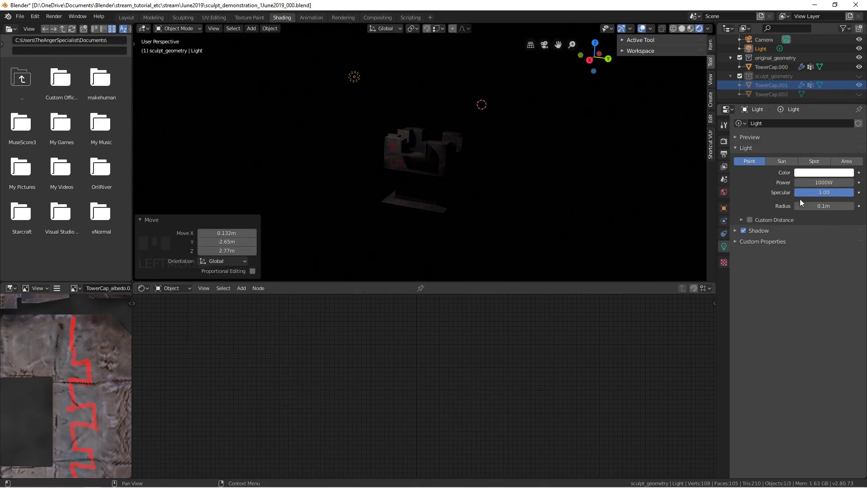
pyautogui.click(814, 183)
pyautogui.press('Return')
pyautogui.press('g')
pyautogui.click(417, 167)
# Duplicate the point light and position the copy on another side of the tower.
pyautogui.hotkey('shift', 'd')
pyautogui.click(660, 193)
pyautogui.moveTo(524, 170); pyautogui.dragTo(400, 232, button='middle')
pyautogui.press('g')
pyautogui.click(519, 206)
# Duplicate the light again and move the new copy about 3.92 m in X, 1.16 m in Y and -0.68 m in Z.
pyautogui.hotkey('shift', 'd')
pyautogui.click(294, 234)
pyautogui.press('g')
pyautogui.click(406, 209)
# Set the world background colour to a dark grey with RGB values of 0.084.
pyautogui.moveTo(406, 208); pyautogui.dragTo(539, 164, button='middle')
pyautogui.keyDown('ctrl'); pyautogui.moveTo(510, 166); pyautogui.dragTo(483, 90, button='middle'); pyautogui.keyUp('ctrl')
pyautogui.moveTo(460, 170); pyautogui.dragTo(559, 181, button='middle')
pyautogui.click(724, 192)
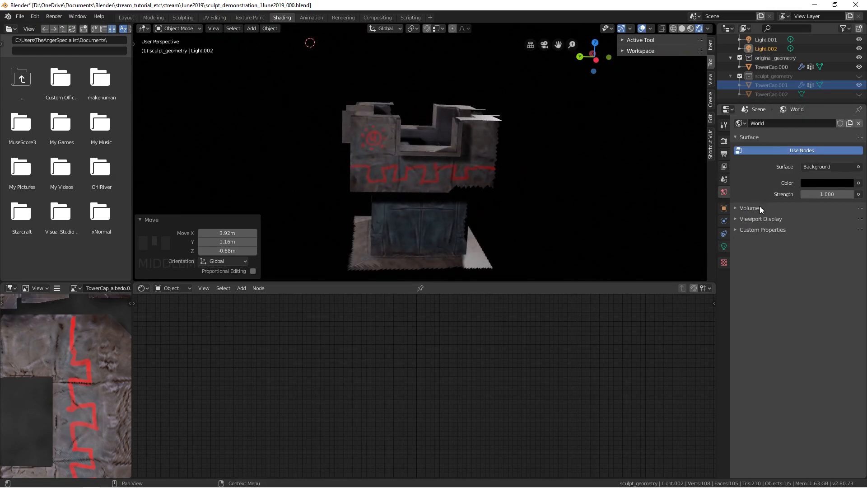
pyautogui.click(826, 182)
pyautogui.moveTo(847, 117); pyautogui.dragTo(847, 98)
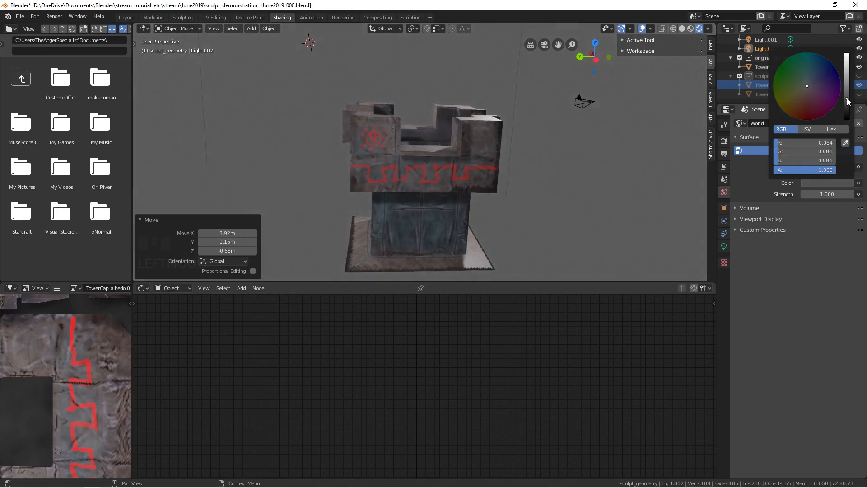
# In the Eevee render settings, set the shadow cube size to 2048px and the shadow method to VSM.
pyautogui.moveTo(507, 167); pyautogui.dragTo(552, 160, button='middle')
pyautogui.click(724, 140)
pyautogui.moveTo(475, 167); pyautogui.dragTo(549, 169, button='middle')
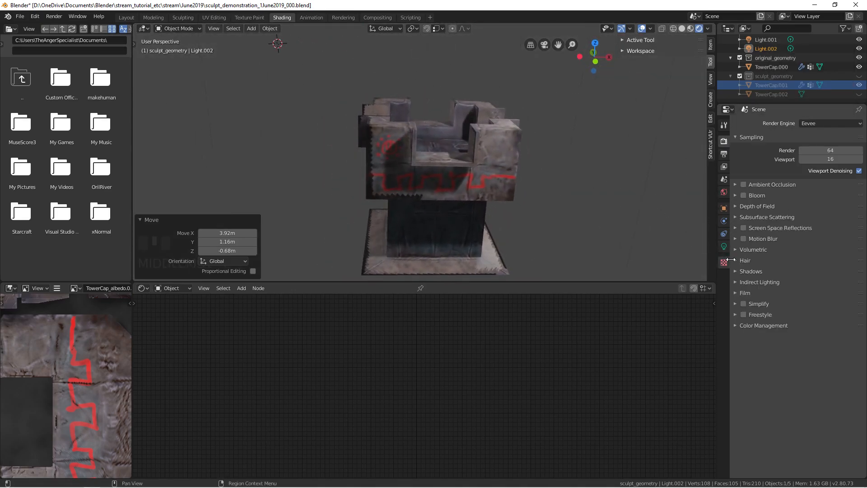
pyautogui.click(744, 292)
pyautogui.keyDown('ctrl'); pyautogui.click(759, 273); pyautogui.keyUp('ctrl')
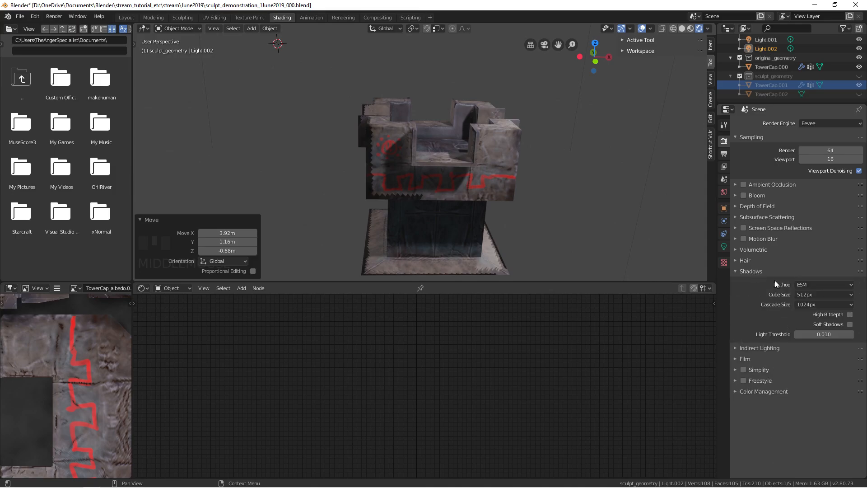
pyautogui.click(813, 294)
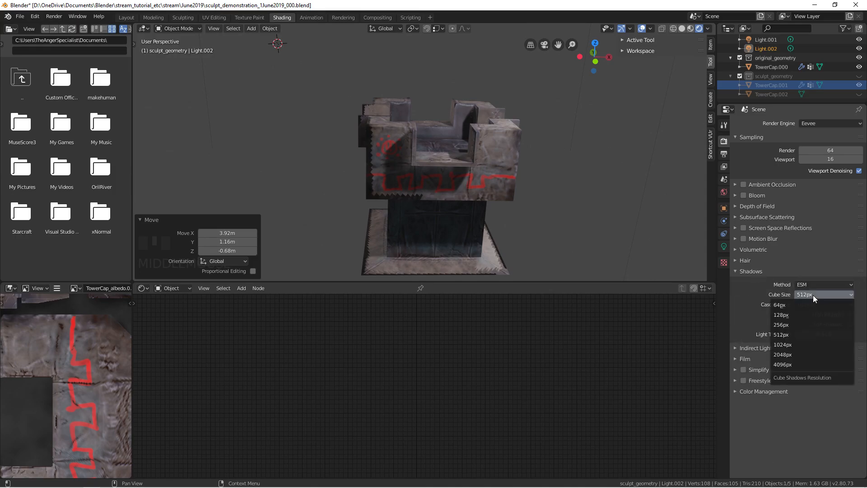
pyautogui.click(785, 355)
pyautogui.moveTo(463, 213); pyautogui.dragTo(554, 146, button='middle')
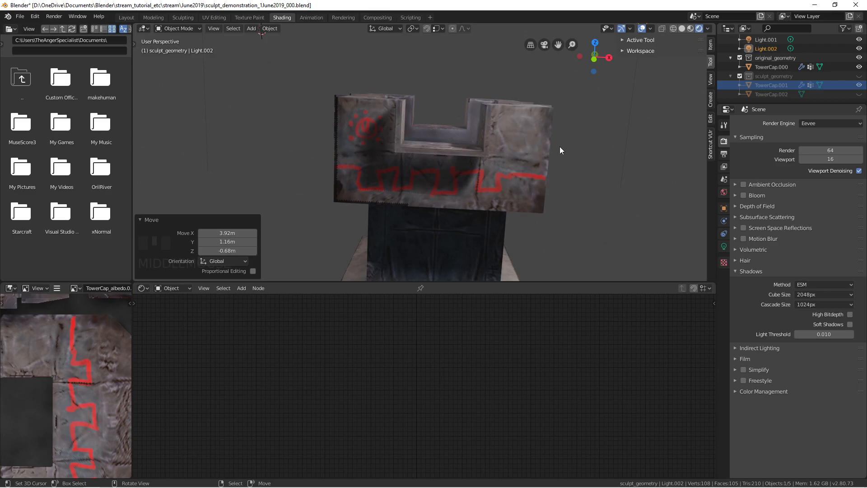
pyautogui.click(826, 286)
pyautogui.click(809, 305)
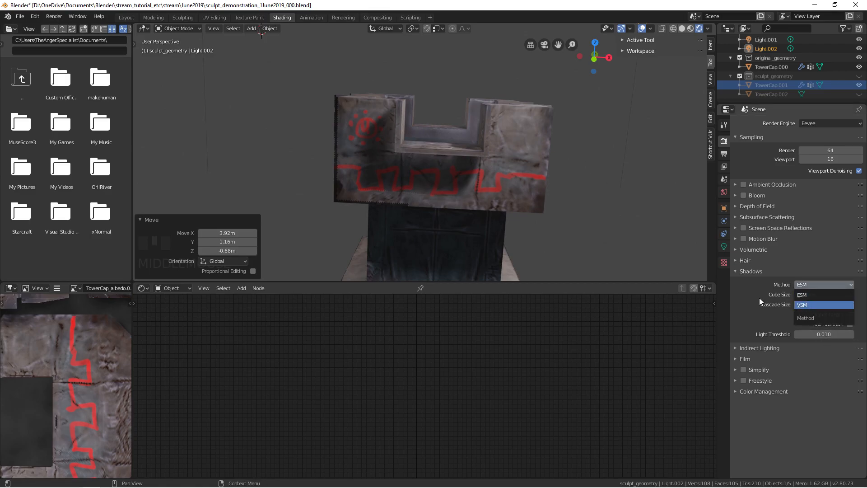
# Select the textured tower and test-rotate it freely under the lights to check its shading, restoring its orientation.
pyautogui.moveTo(405, 178); pyautogui.dragTo(436, 164, button='middle')
pyautogui.rightClick(402, 174)
pyautogui.press('r')
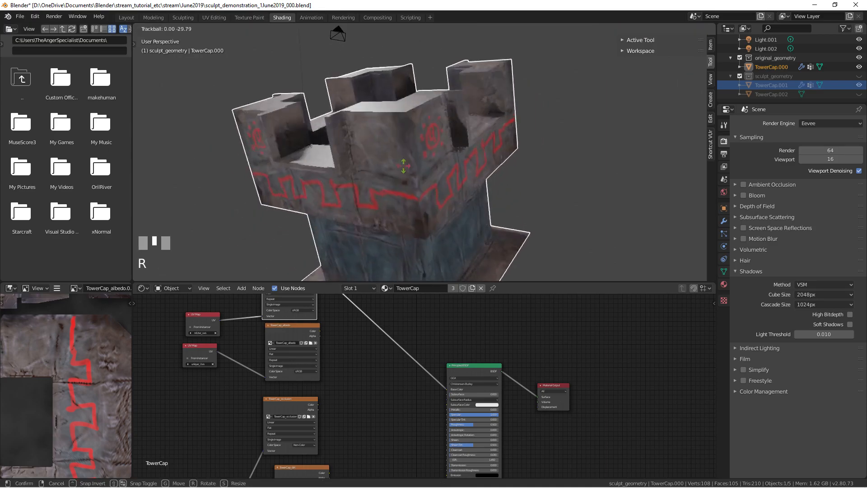
pyautogui.press('Escape')
# Connect the Normal Map node to the Principled BSDF's Normal input and the texture below TowerCap_occlusion to its Roughness input.
pyautogui.moveTo(364, 474); pyautogui.dragTo(373, 440, button='middle')
pyautogui.moveTo(404, 466); pyautogui.dragTo(388, 435, button='middle')
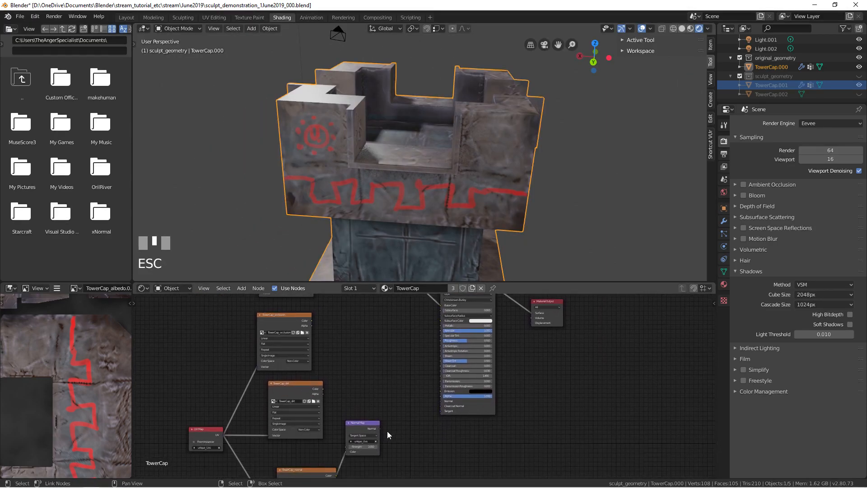
pyautogui.moveTo(379, 429); pyautogui.dragTo(440, 401)
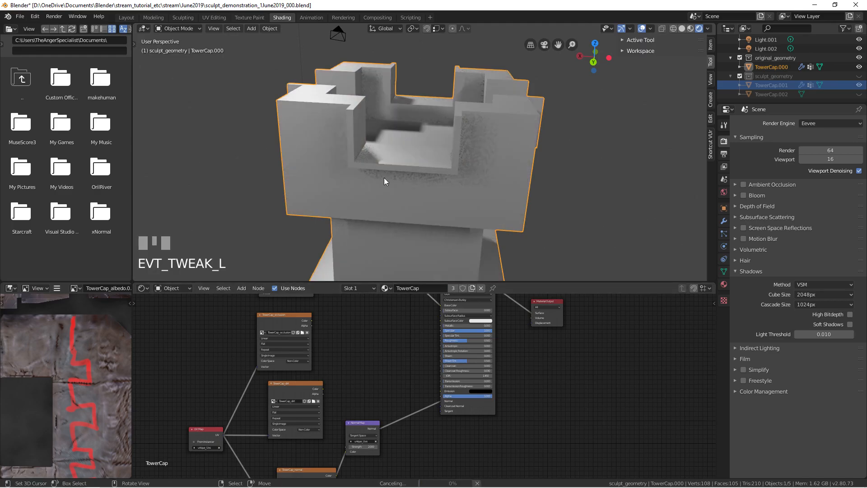
pyautogui.moveTo(383, 179); pyautogui.dragTo(371, 222, button='middle')
pyautogui.moveTo(320, 363); pyautogui.dragTo(321, 380, button='middle')
pyautogui.moveTo(324, 408); pyautogui.dragTo(441, 357)
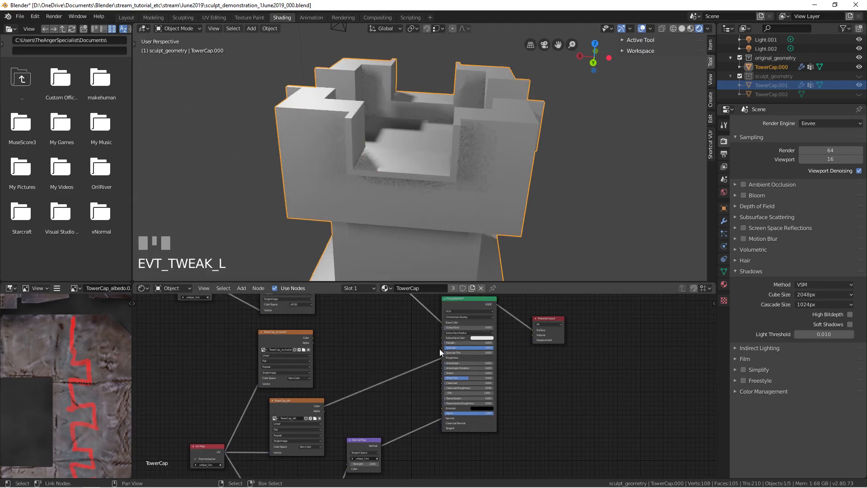
# Trackball-rotate the tower temporarily to examine its surface relief and highlights under the lights.
pyautogui.moveTo(349, 186); pyautogui.dragTo(451, 181, button='middle')
pyautogui.press('r')
pyautogui.press('r')
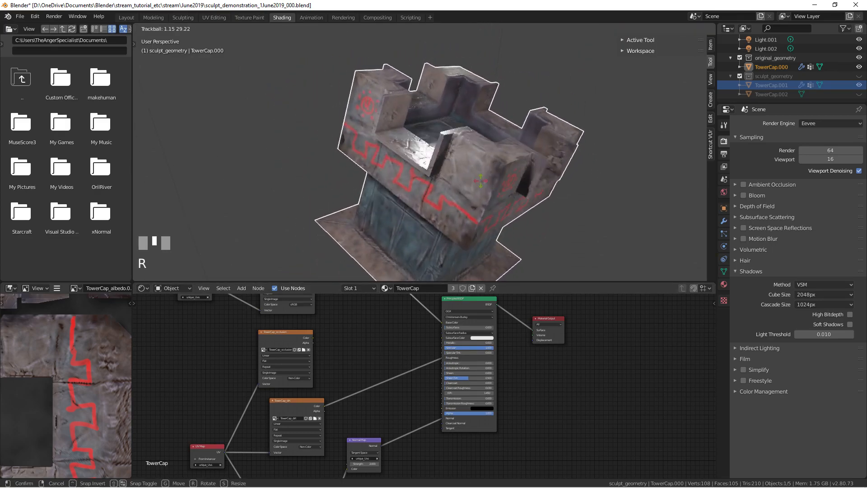
pyautogui.press('Escape')
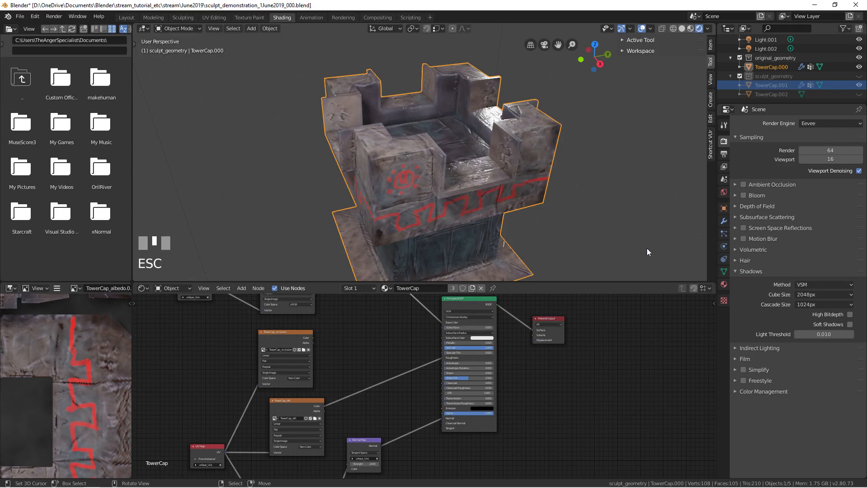
# Set the shadow cube size to 1024px and check the shadows while temporarily rotating the tower.
pyautogui.click(812, 294)
pyautogui.click(788, 344)
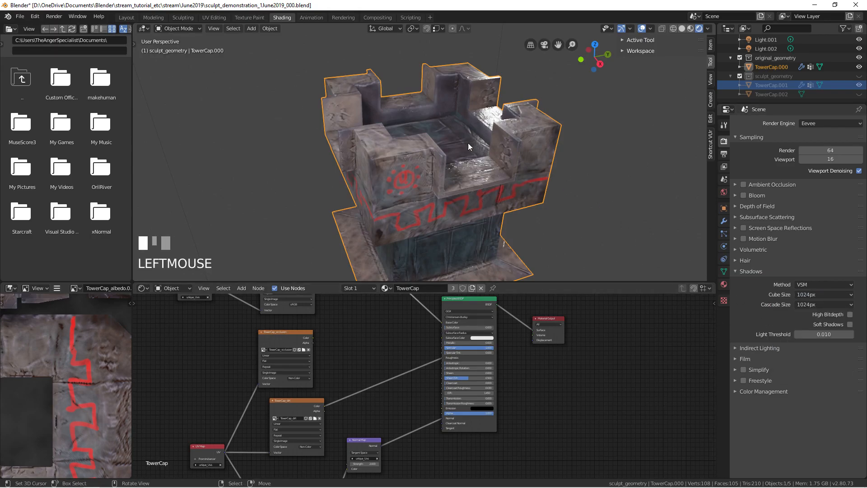
pyautogui.moveTo(468, 180); pyautogui.dragTo(455, 103, button='middle')
pyautogui.press('r')
pyautogui.press('r')
pyautogui.press('Escape')
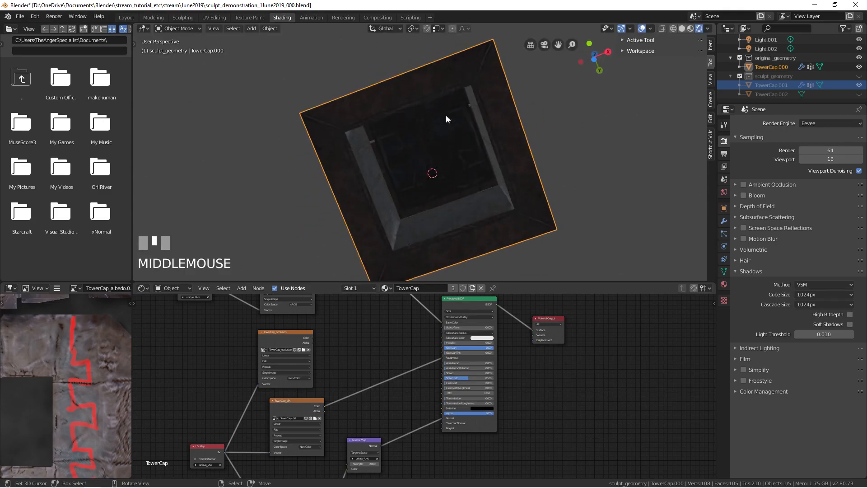
# Change the transform pivot point to 3D Cursor and test-rotate the tower around it, restoring its orientation.
pyautogui.moveTo(429, 163); pyautogui.dragTo(475, 178, button='middle')
pyautogui.press('.')
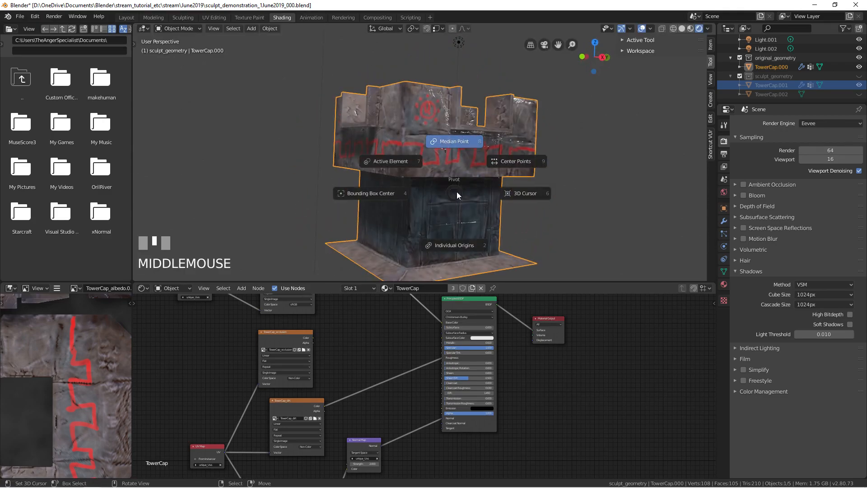
pyautogui.moveTo(515, 198); pyautogui.dragTo(506, 217, button='middle')
pyautogui.press('r')
pyautogui.press('r')
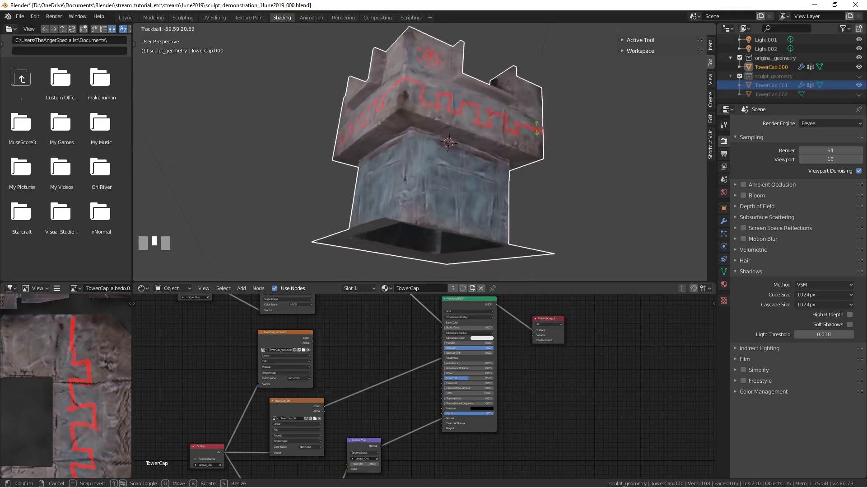
pyautogui.press('Escape')
# Make unique_Uvs the tower's active UV map.
pyautogui.keyDown('ctrl'); pyautogui.moveTo(447, 112); pyautogui.dragTo(357, 159, button='middle'); pyautogui.keyUp('ctrl')
pyautogui.moveTo(323, 317); pyautogui.dragTo(298, 368, button='middle')
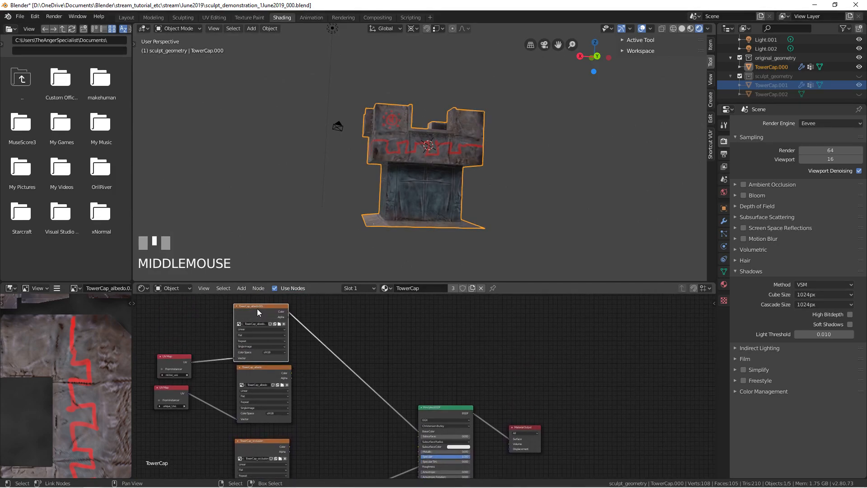
pyautogui.moveTo(379, 360); pyautogui.dragTo(393, 335, button='middle')
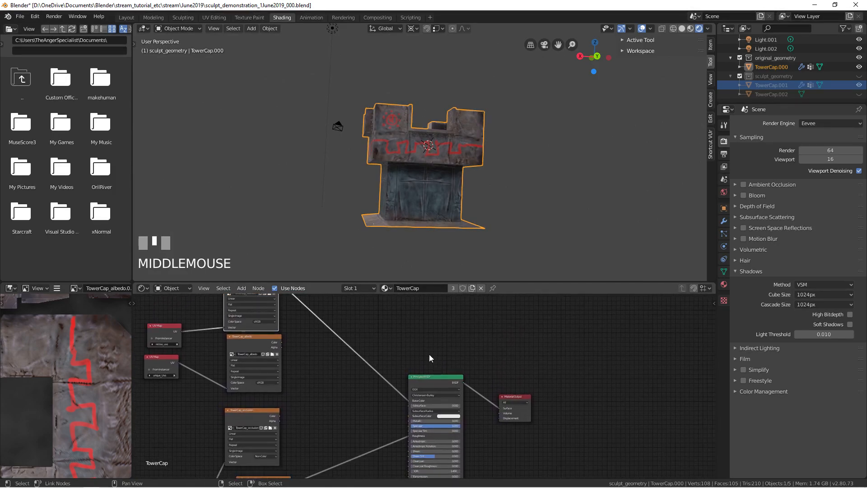
pyautogui.click(724, 271)
pyautogui.click(767, 288)
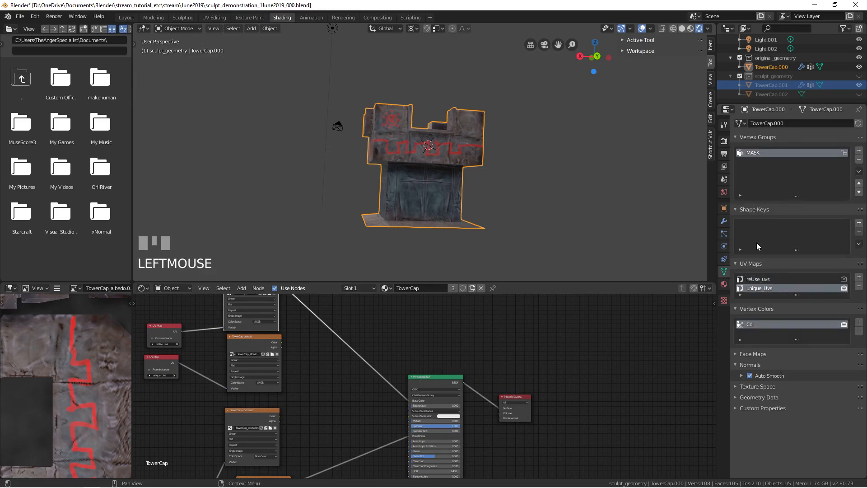
# Switch the render engine from Eevee to Cycles and set the viewport to solid shading.
pyautogui.click(723, 141)
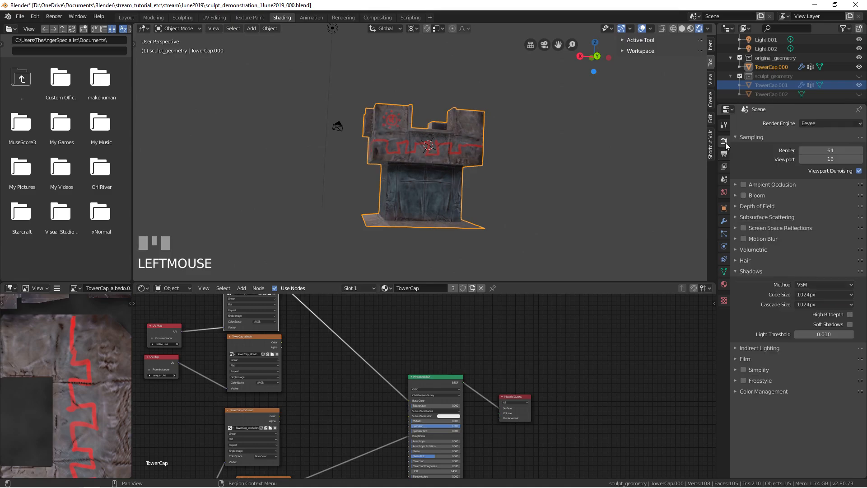
pyautogui.click(813, 124)
pyautogui.click(808, 158)
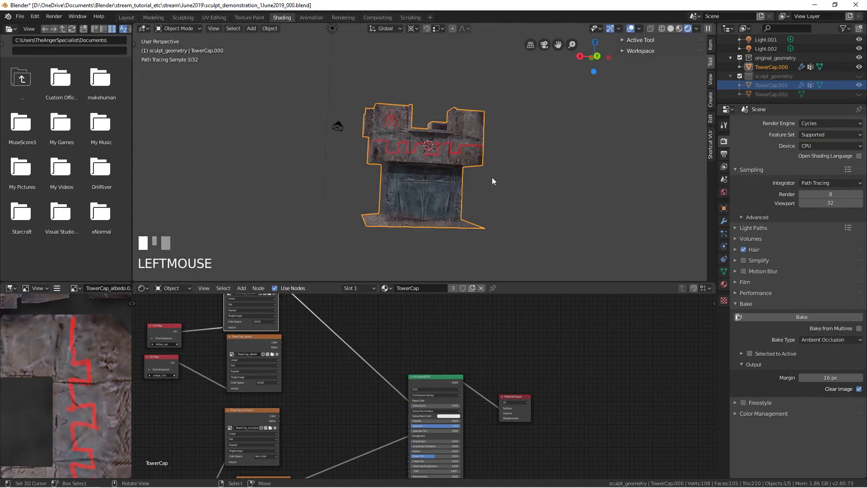
pyautogui.press('z')
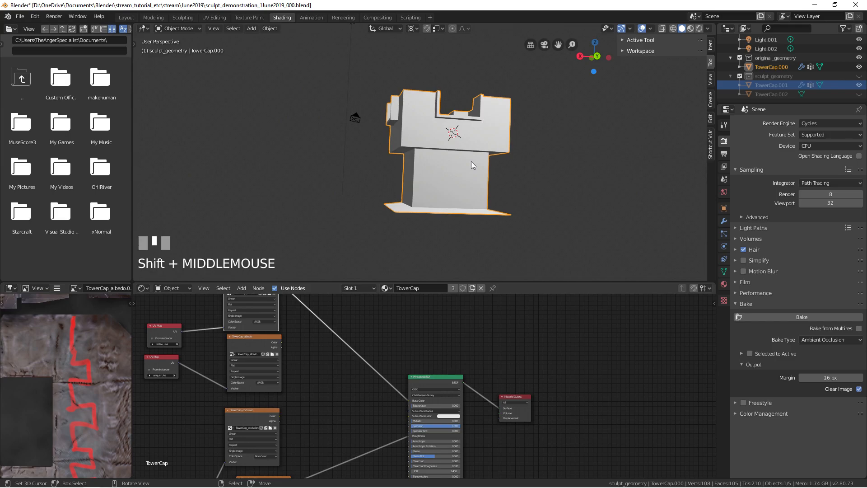
# Disconnect the texture and normal map links from the Principled BSDF's Roughness and Normal inputs.
pyautogui.moveTo(428, 315); pyautogui.dragTo(416, 308, button='middle')
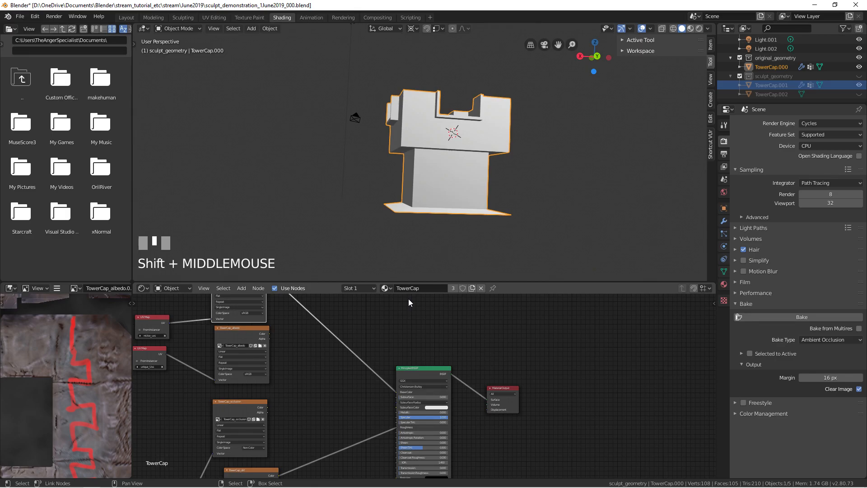
pyautogui.moveTo(330, 373); pyautogui.dragTo(372, 364, button='middle')
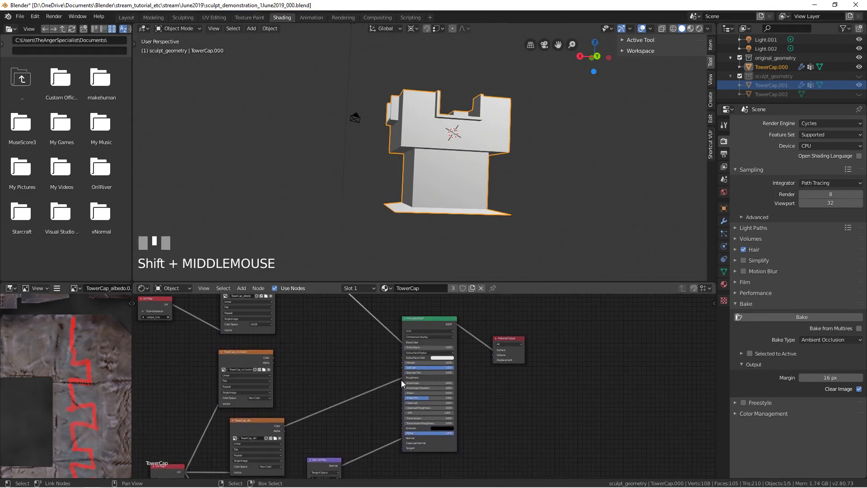
pyautogui.moveTo(403, 379); pyautogui.dragTo(390, 406)
pyautogui.moveTo(402, 439); pyautogui.dragTo(392, 435)
pyautogui.keyDown('shift'); pyautogui.moveTo(371, 361); pyautogui.dragTo(396, 446, button='middle'); pyautogui.keyUp('shift')
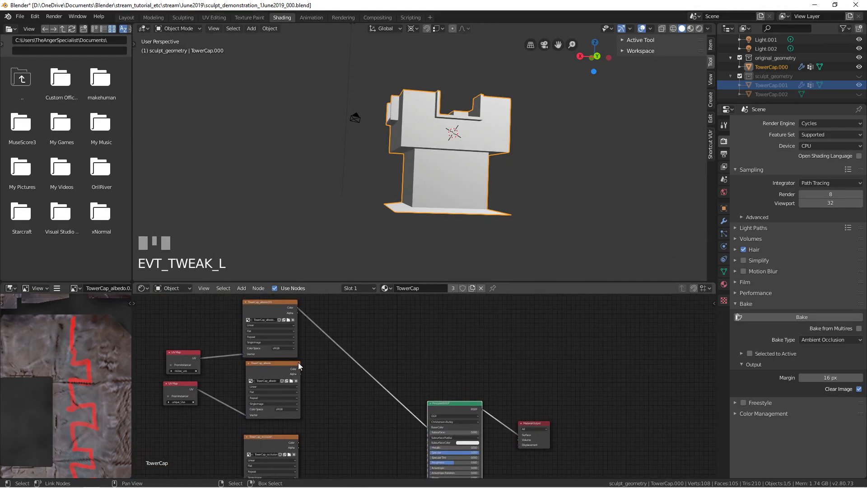
# Connect the painted TowerCap_albedo.001 texture's colour directly to the Material Output's Surface, bypassing the Principled BSDF.
pyautogui.rightClick(270, 371)
pyautogui.moveTo(332, 369); pyautogui.dragTo(336, 356, button='middle')
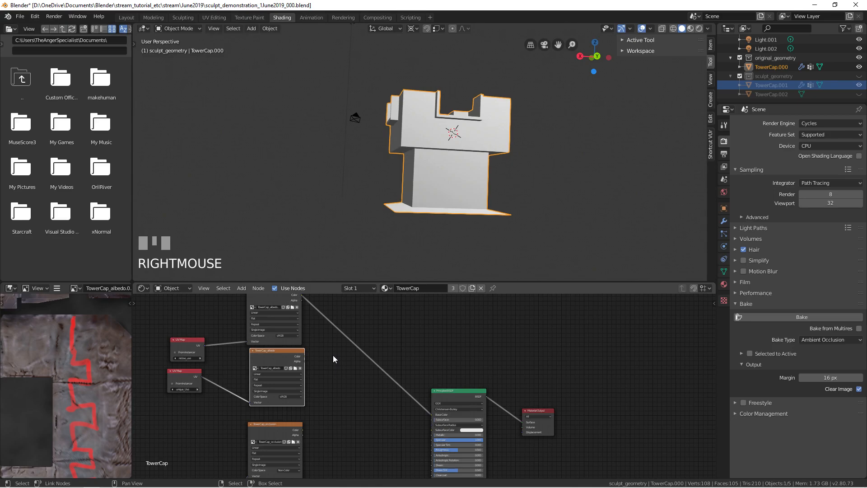
pyautogui.moveTo(332, 355); pyautogui.dragTo(329, 369, button='middle')
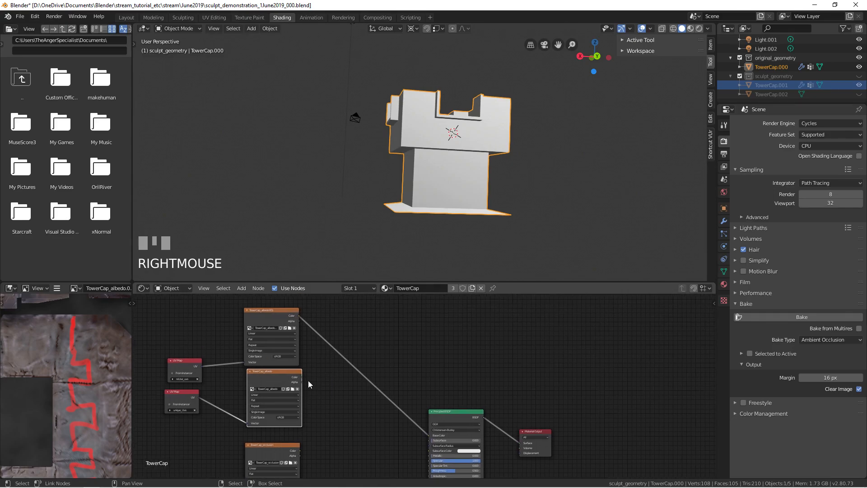
pyautogui.moveTo(482, 418); pyautogui.dragTo(489, 399, button='middle')
pyautogui.moveTo(489, 398); pyautogui.dragTo(551, 352)
# Bake the Emit pass into the TowerCap_albedo image, with its texture node as the active bake target.
pyautogui.click(818, 339)
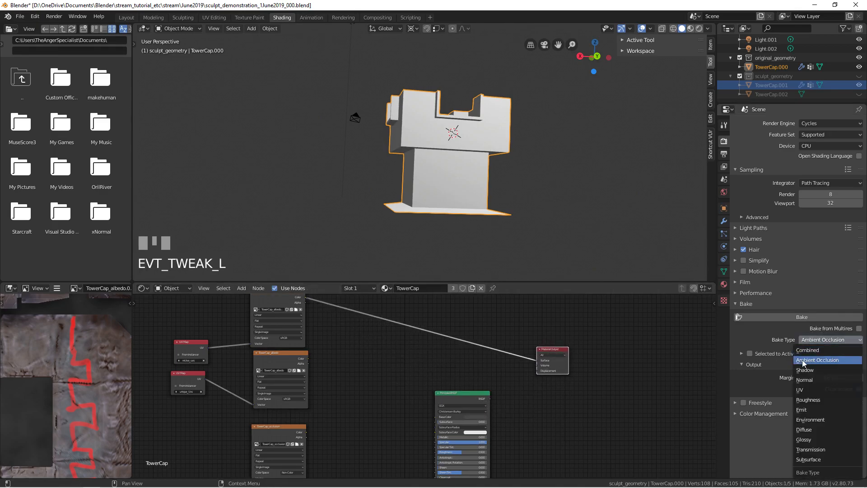
pyautogui.click(800, 409)
pyautogui.moveTo(265, 303); pyautogui.dragTo(272, 331, button='middle')
pyautogui.click(272, 331)
pyautogui.moveTo(382, 365); pyautogui.dragTo(387, 362, button='middle')
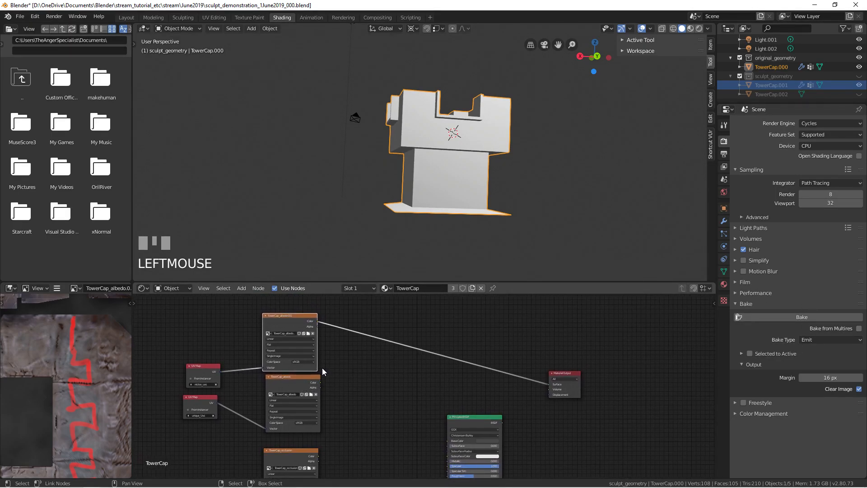
pyautogui.click(294, 386)
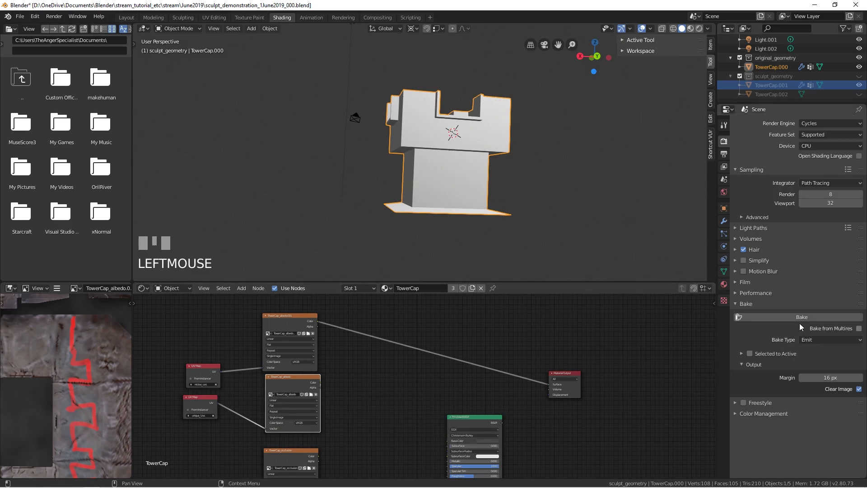
pyautogui.click(785, 318)
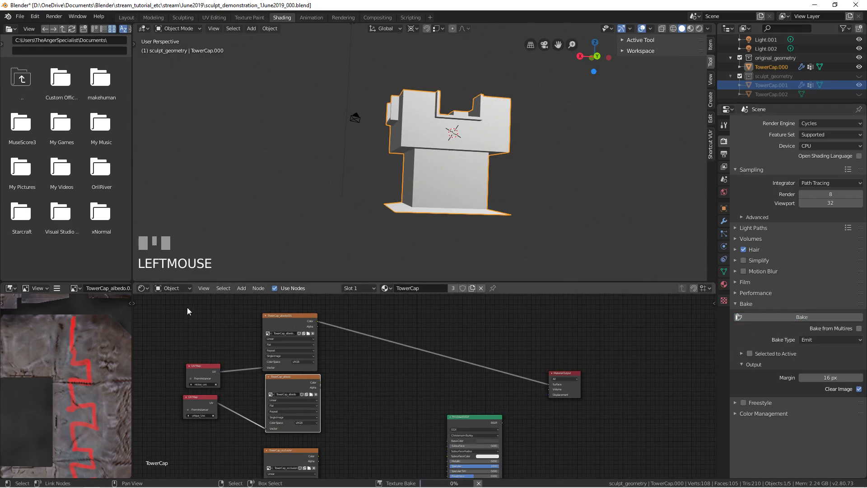
# Display the TowerCap_albedo image in the image editor and inspect the baked texture.
pyautogui.click(76, 287)
pyautogui.click(97, 311)
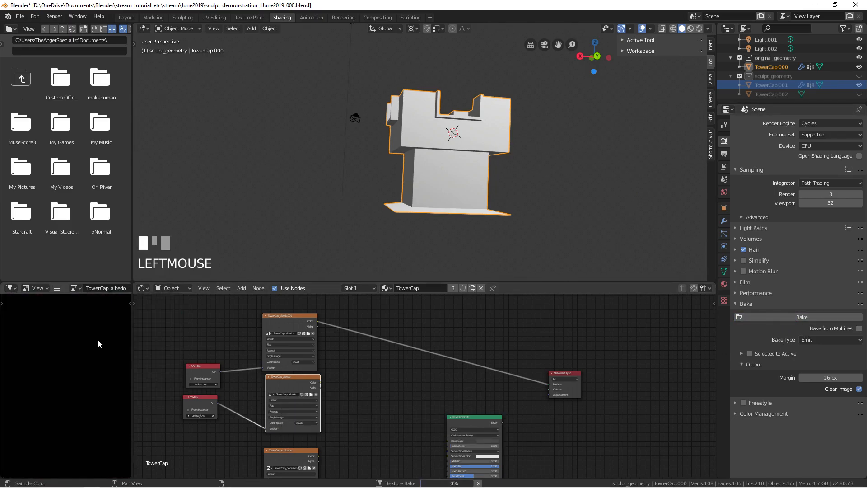
pyautogui.keyDown('ctrl'); pyautogui.moveTo(101, 328); pyautogui.dragTo(75, 379, button='middle'); pyautogui.keyUp('ctrl')
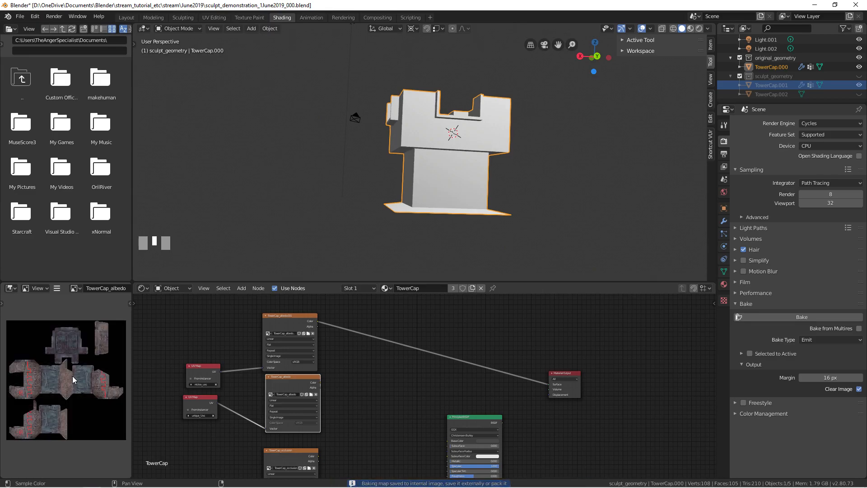
pyautogui.keyDown('ctrl'); pyautogui.moveTo(113, 356); pyautogui.dragTo(86, 338, button='middle'); pyautogui.keyUp('ctrl')
pyautogui.moveTo(242, 374); pyautogui.dragTo(254, 370, button='middle')
pyautogui.scroll(2, 253, 370)
pyautogui.scroll(-2, 253, 370)
# Check the TowerCap material properties and view the tower from another side while switching viewport shading modes.
pyautogui.click(724, 284)
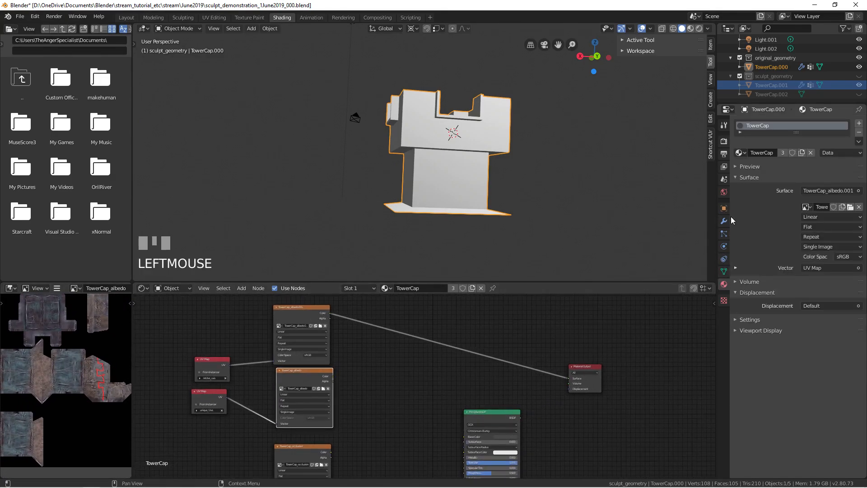
pyautogui.moveTo(519, 225); pyautogui.dragTo(500, 224, button='middle')
pyautogui.press('z')
pyautogui.click(529, 191)
pyautogui.moveTo(369, 204)
pyautogui.mouseDown(button='middle')
pyautogui.moveTo(545, 206)
pyautogui.moveTo(557, 214)
pyautogui.mouseUp(button='middle')
pyautogui.press('z')
pyautogui.click(563, 218)
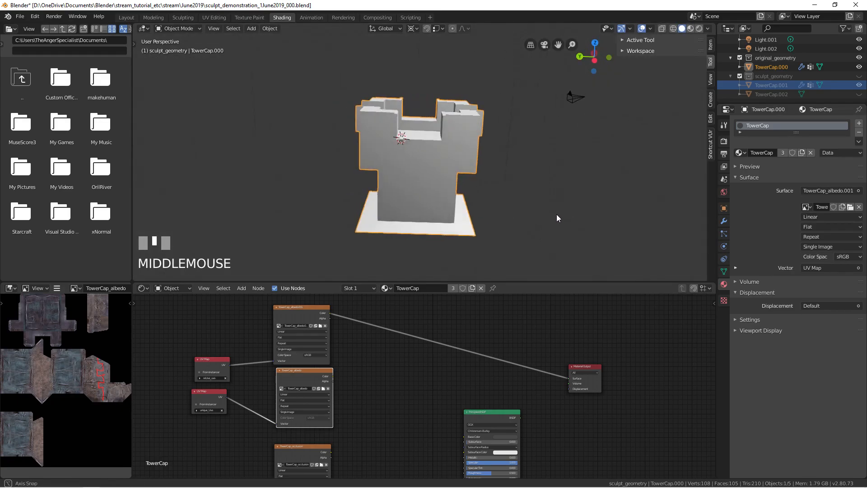
# Enter edit mode on TowerCap.000 and reveal all of its hidden faces.
pyautogui.moveTo(46, 384); pyautogui.dragTo(78, 402, button='middle')
pyautogui.press('Tab')
pyautogui.moveTo(418, 181); pyautogui.dragTo(451, 189, button='middle')
pyautogui.hotkey('alt', 'h')
# Disable render visibility for the Mask, Bevel, Shrinkwrap and Subdivision modifiers on TowerCap.000, and return to object mode.
pyautogui.click(724, 221)
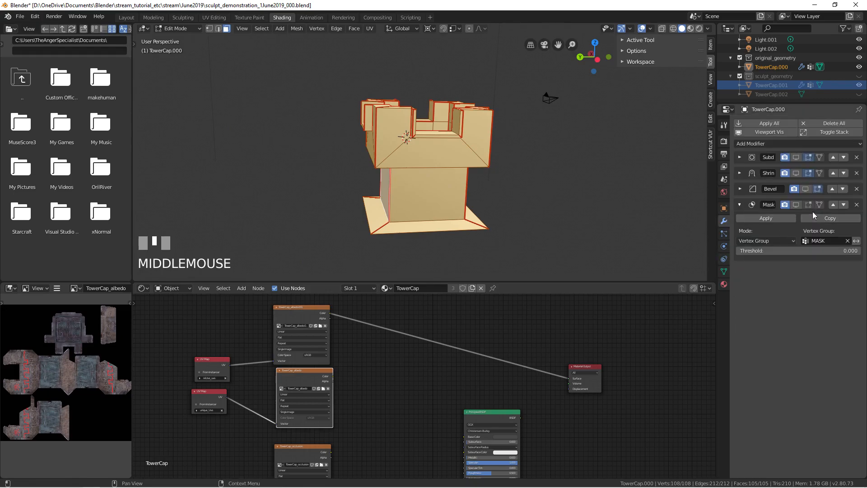
pyautogui.click(786, 206)
pyautogui.click(794, 189)
pyautogui.click(785, 173)
pyautogui.click(785, 157)
pyautogui.moveTo(575, 213); pyautogui.dragTo(537, 210, button='middle')
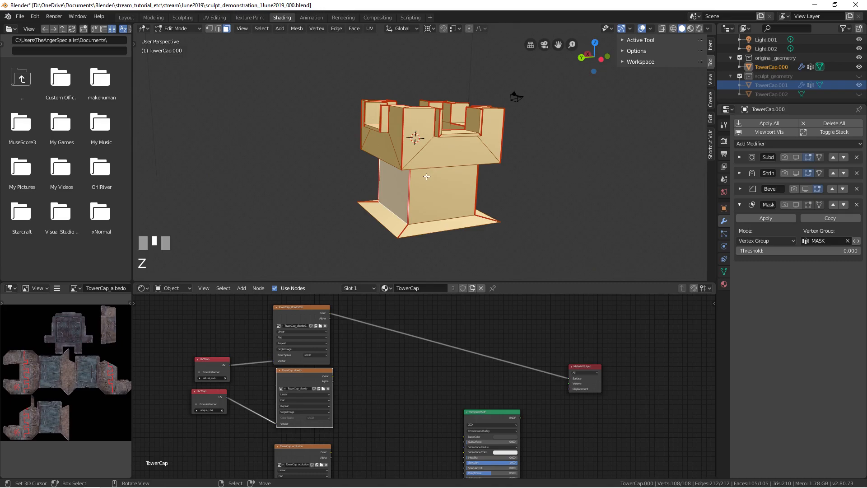
pyautogui.press('z')
pyautogui.press('Tab')
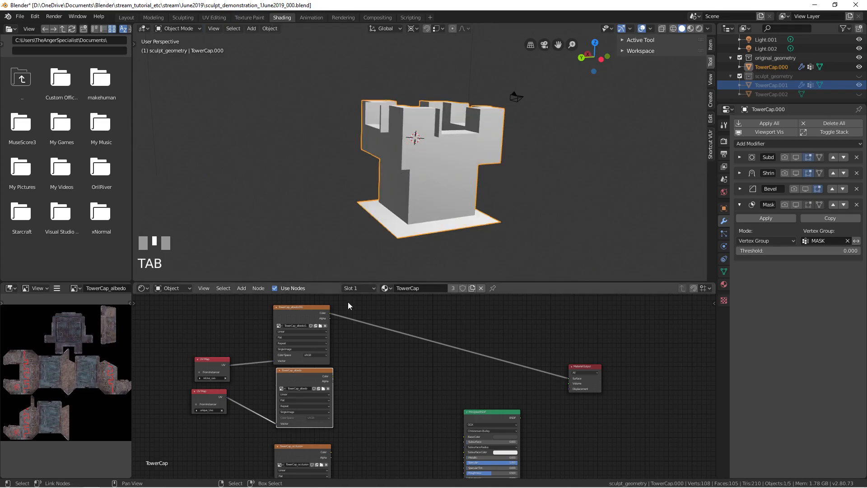
# Bake the Emit pass again into TowerCap_albedo and check the baked texture and the object's UV maps.
pyautogui.click(724, 141)
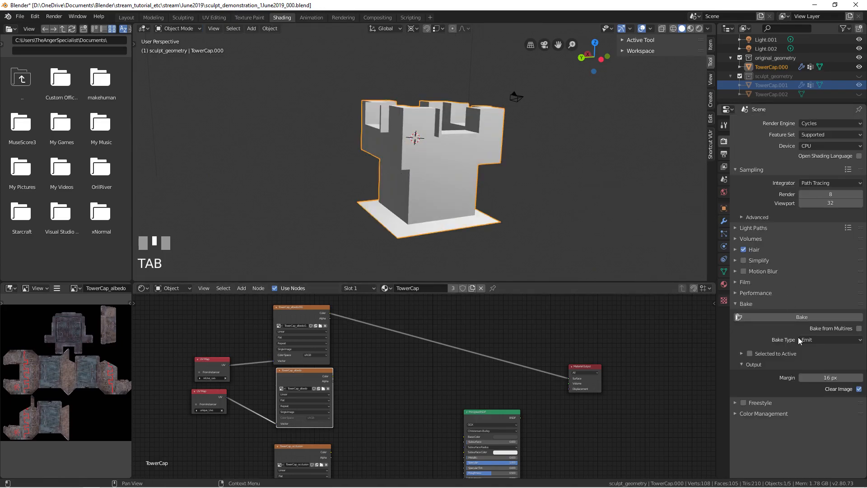
pyautogui.click(800, 319)
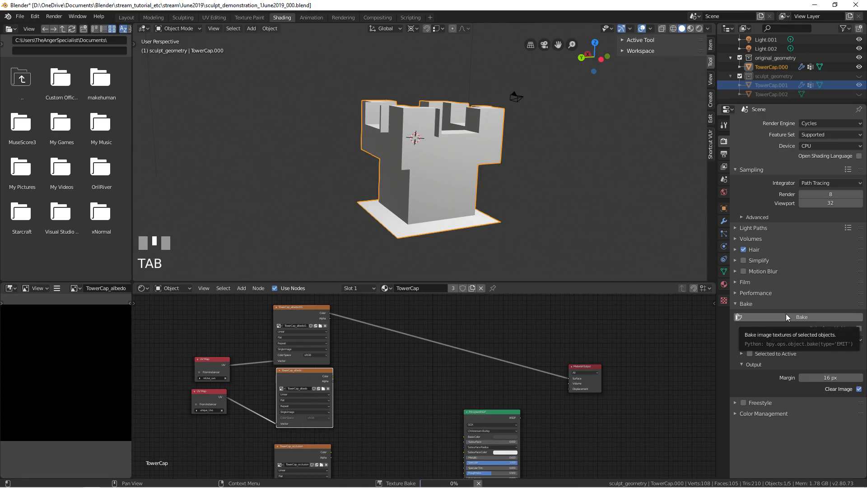
pyautogui.click(724, 272)
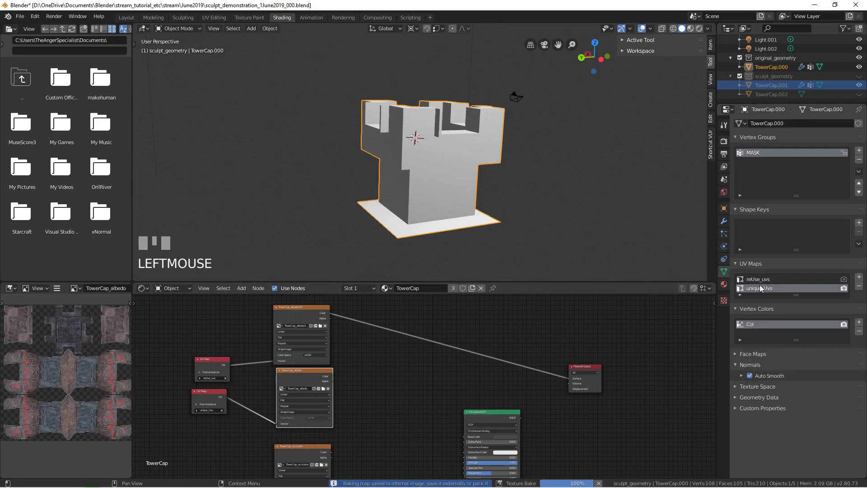
pyautogui.moveTo(115, 354); pyautogui.dragTo(92, 343, button='middle')
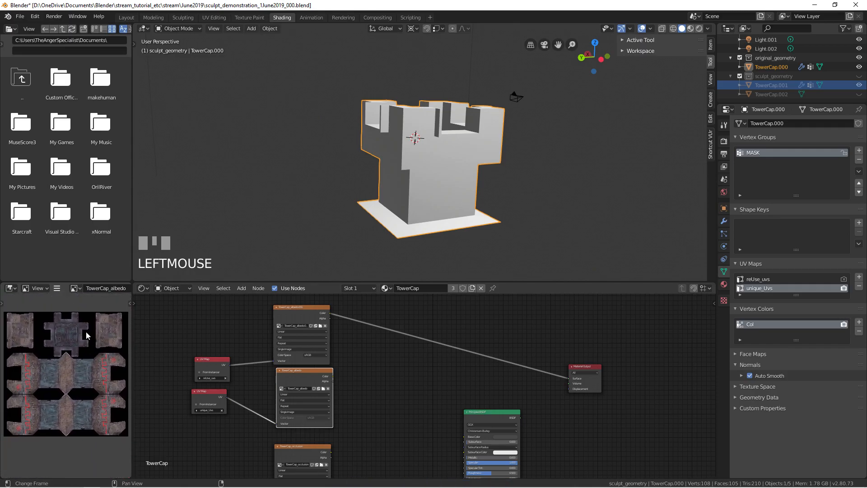
# Start saving the baked TowerCap_albedo image under a chosen name, picking the existing TowerCap_albedo.png in the June2019 folder.
pyautogui.click(57, 289)
pyautogui.moveTo(75, 308)
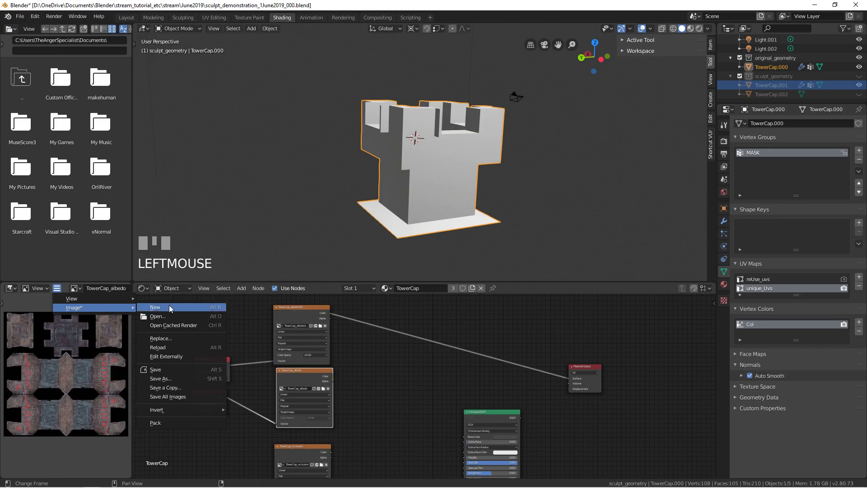
pyautogui.click(170, 378)
pyautogui.click(164, 72)
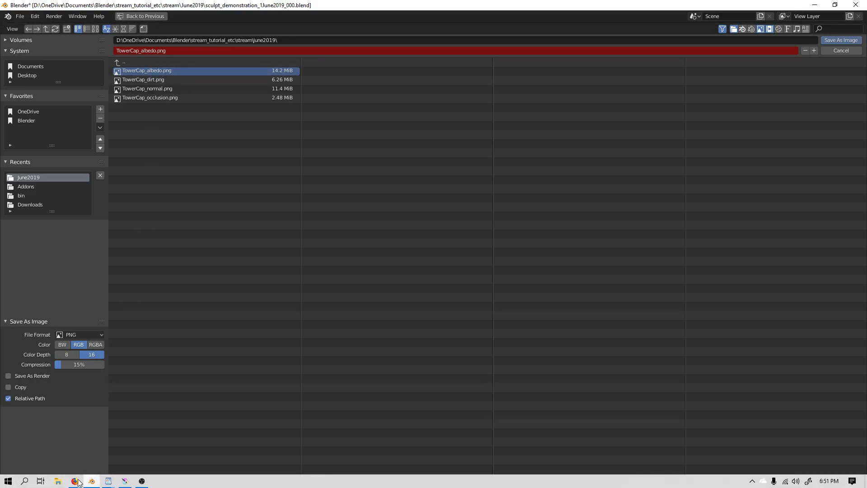
# Switch to File Explorer and open the Blender > stream_tutorial_etc > stream > June2019 folder.
pyautogui.click(63, 480)
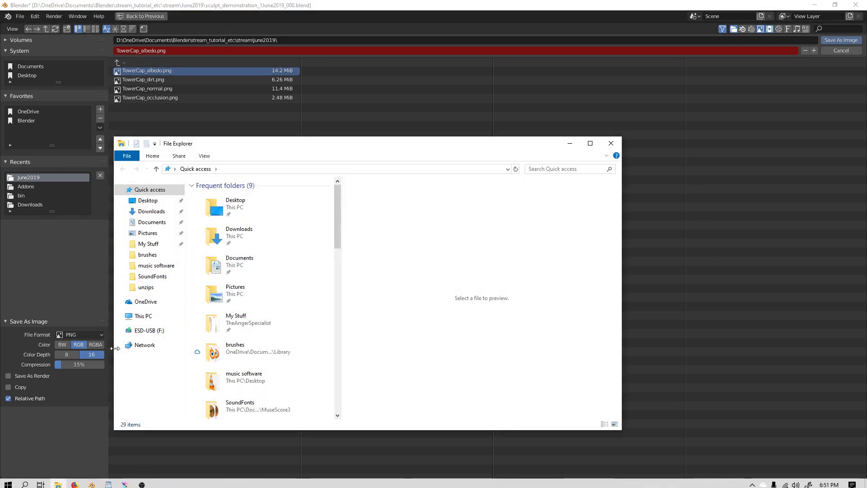
pyautogui.scroll(-3, 232, 278)
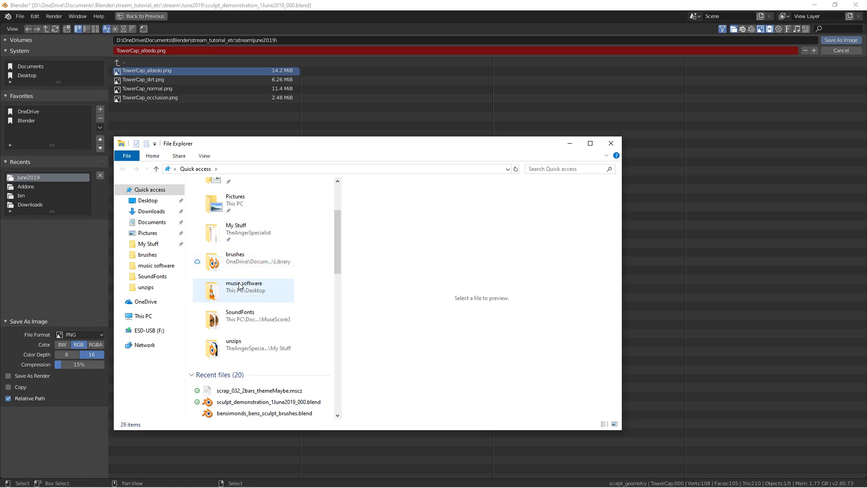
pyautogui.doubleClick(236, 259)
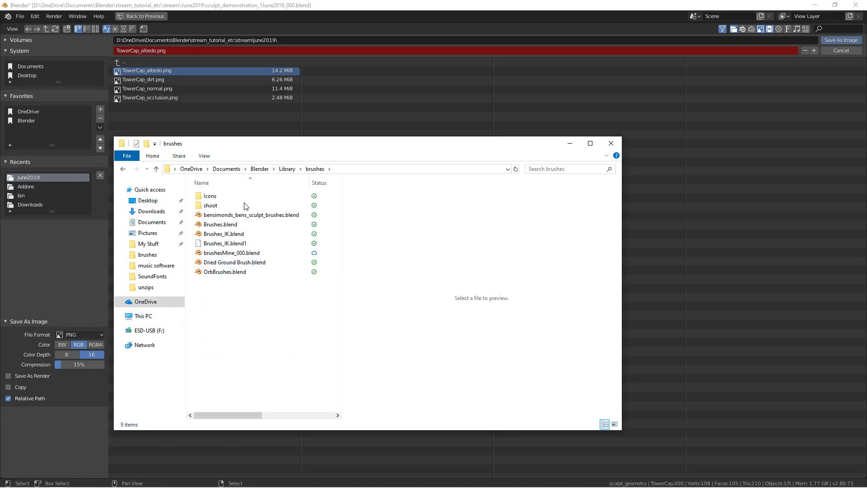
pyautogui.click(265, 170)
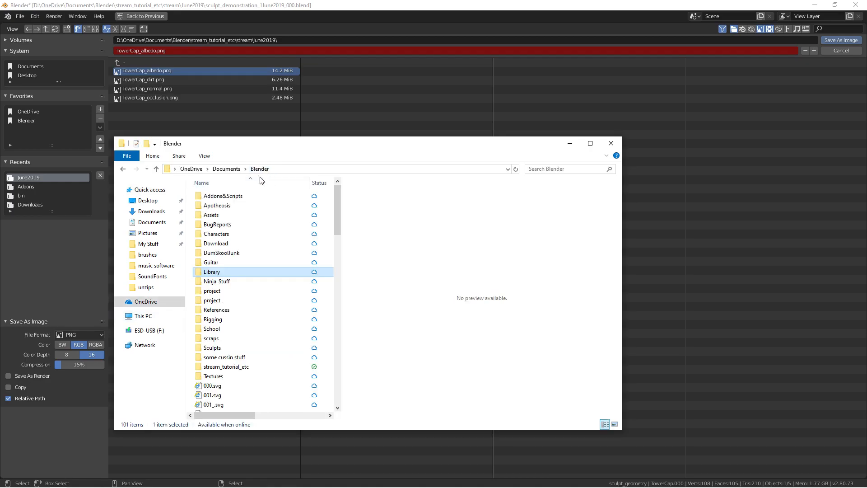
pyautogui.doubleClick(221, 367)
pyautogui.doubleClick(219, 198)
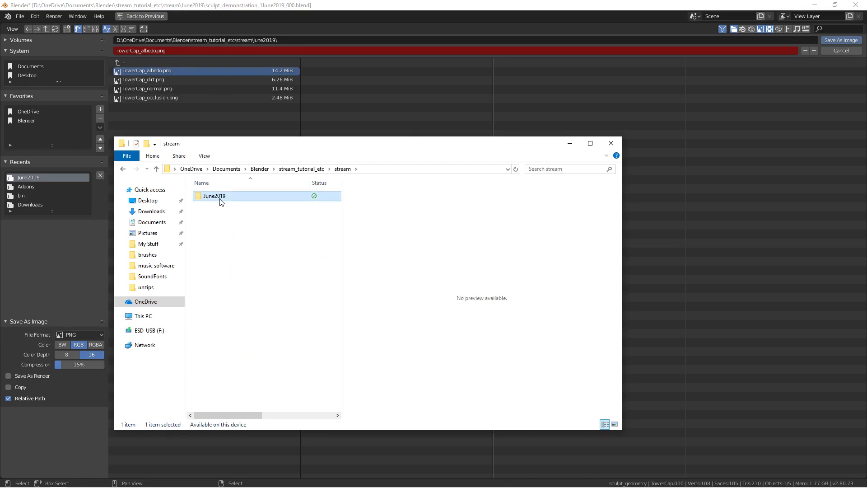
pyautogui.doubleClick(220, 197)
# Rename the existing TowerCap_albedo.png file as TowerCap_albedo_symmetrical.png.
pyautogui.click(231, 215)
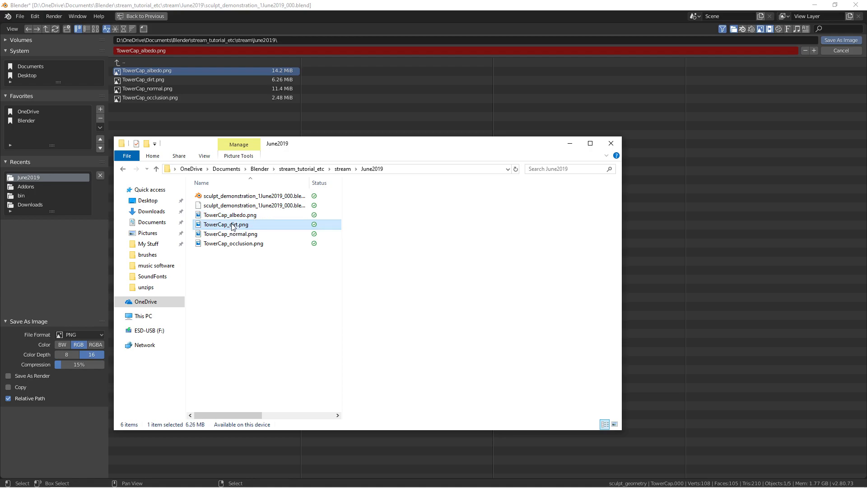
pyautogui.press('F2')
pyautogui.press('Right')
pyautogui.write('_symmetr')
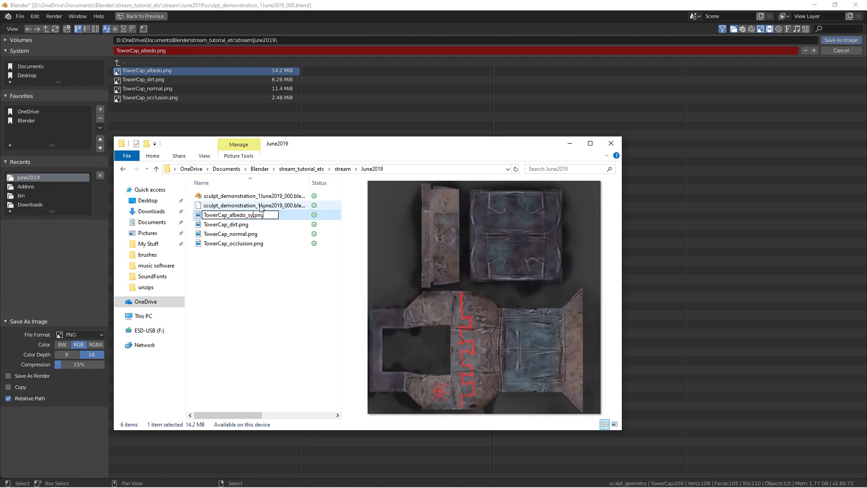
pyautogui.write('ical')
pyautogui.press('Return')
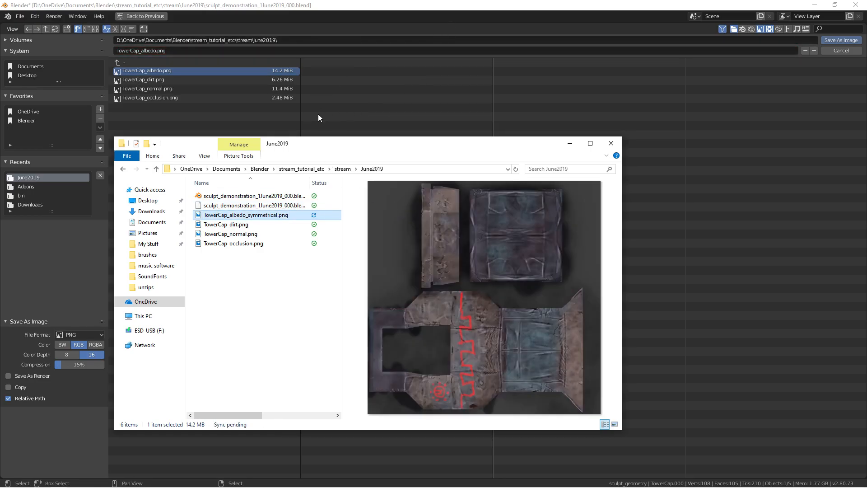
# Back in Blender, save the bake as TowerCap_albedo.png, a 16-bit RGB PNG with 100% compression, and inspect the tower and texture.
pyautogui.click(262, 129)
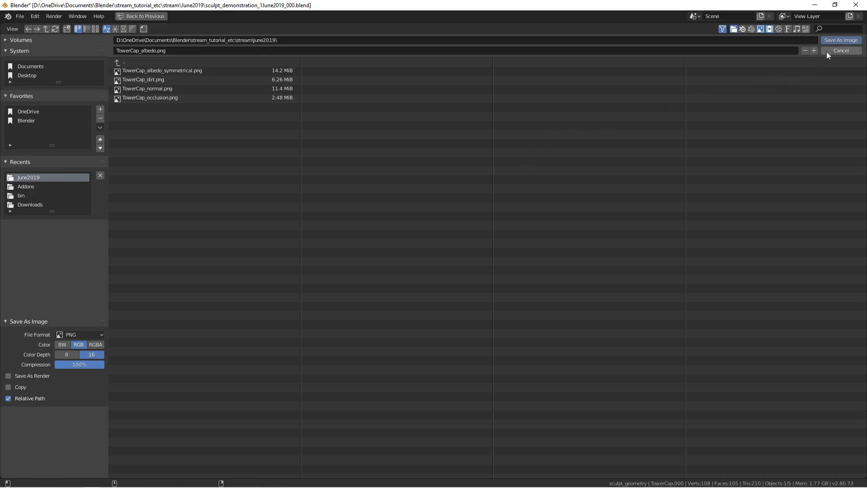
pyautogui.click(834, 39)
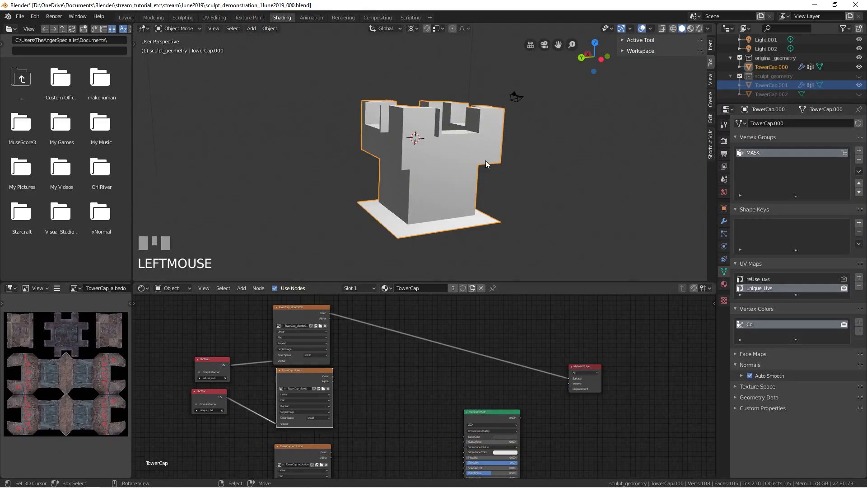
pyautogui.moveTo(486, 161)
pyautogui.mouseDown(button='middle')
pyautogui.moveTo(393, 197)
pyautogui.moveTo(389, 189)
pyautogui.mouseUp(button='middle')
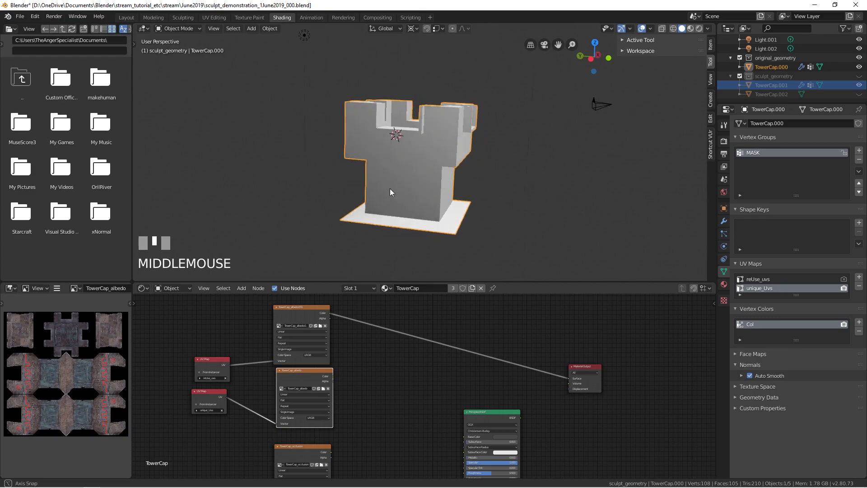
pyautogui.moveTo(47, 397); pyautogui.dragTo(69, 367, button='middle')
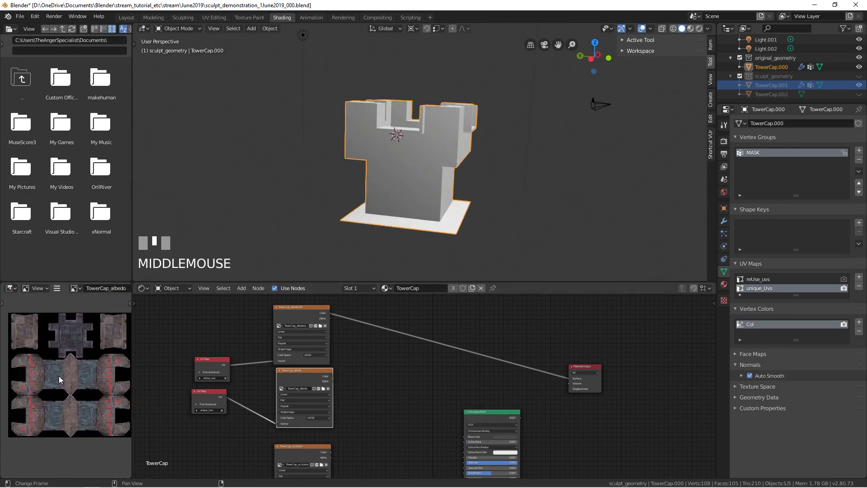
pyautogui.scroll(1, 58, 376)
pyautogui.moveTo(410, 132); pyautogui.dragTo(416, 128, button='middle')
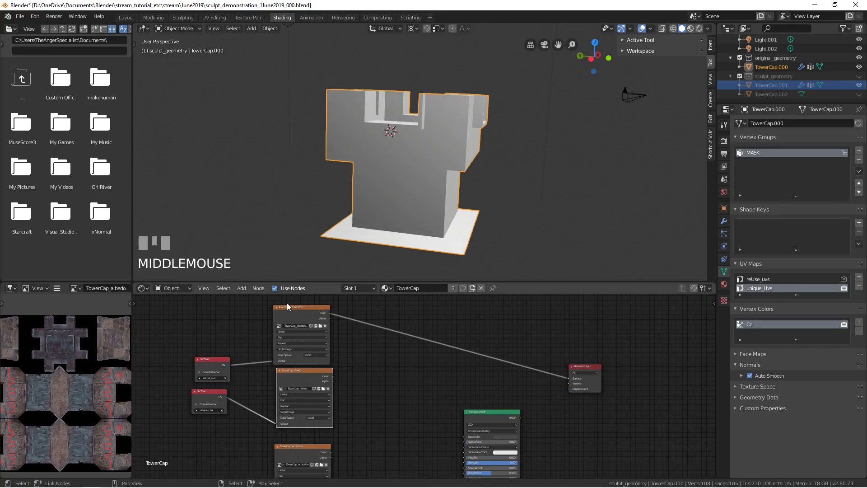
# Save the project as a new incremented file, sculpt_demonstration_1June2019_001.blend.
pyautogui.click(20, 16)
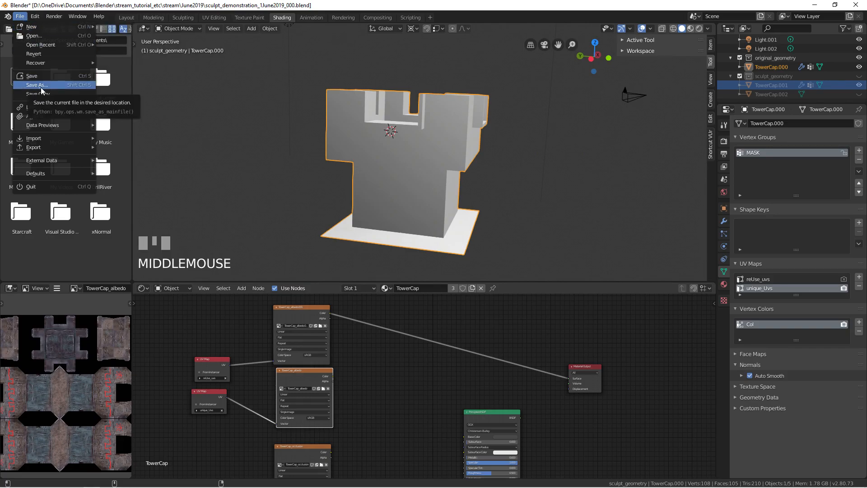
pyautogui.click(39, 85)
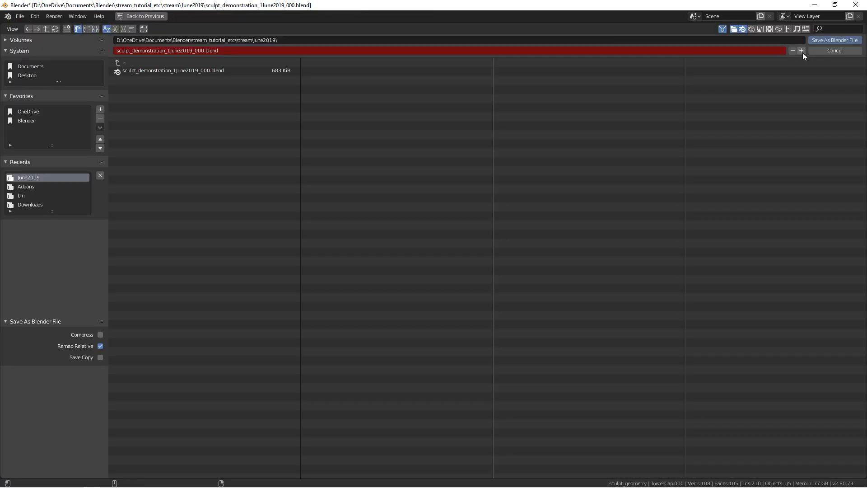
pyautogui.click(815, 41)
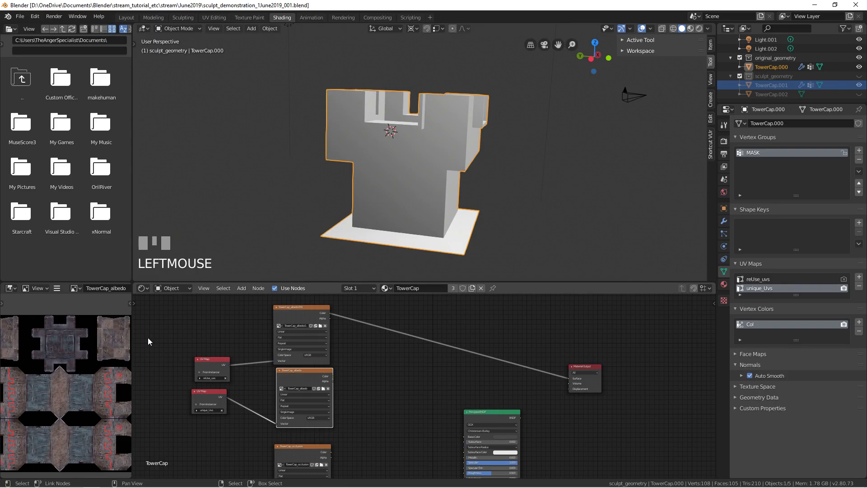
pyautogui.click(21, 17)
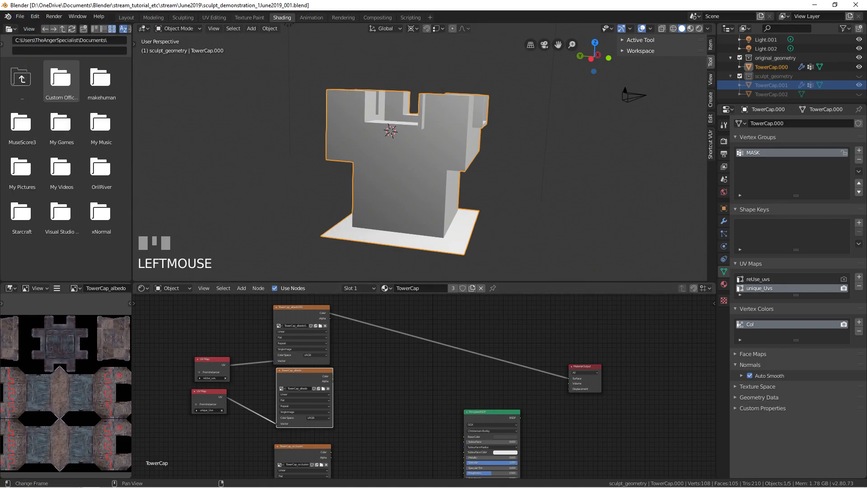
# Bring up Krita and close it, switch to the web browser and look through the Krita website's home page.
pyautogui.click(125, 483)
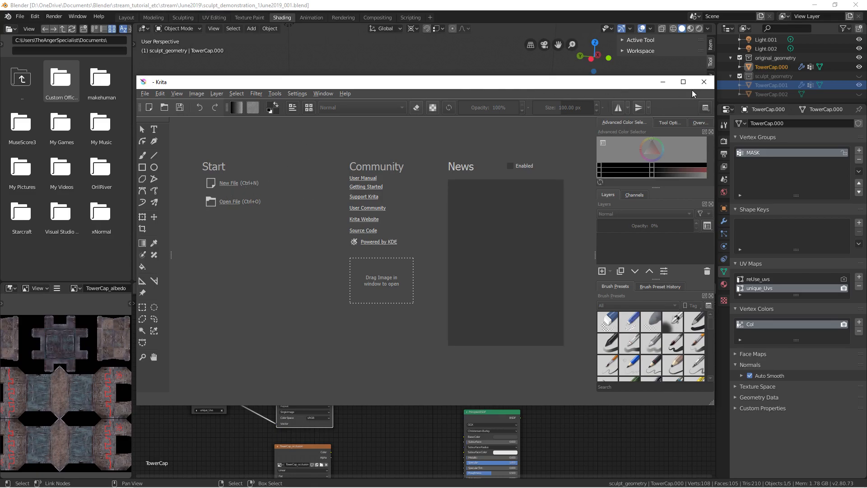
pyautogui.click(704, 82)
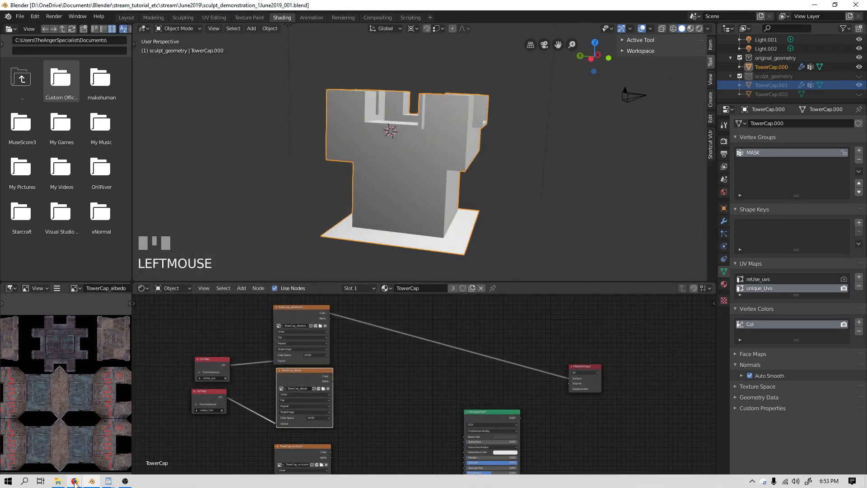
pyautogui.moveTo(74, 481)
pyautogui.click(88, 444)
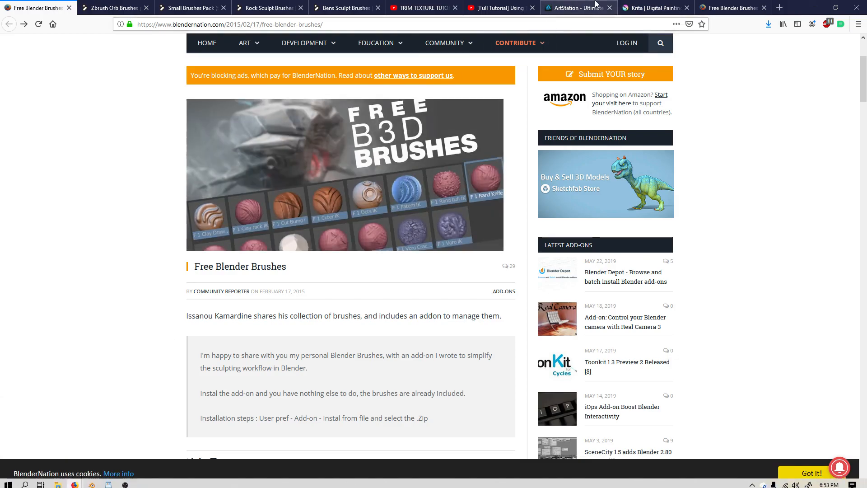
pyautogui.click(655, 8)
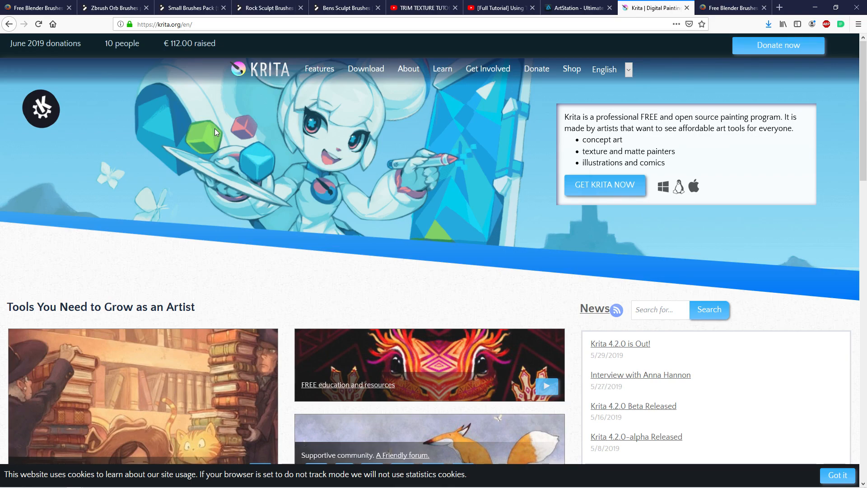
pyautogui.scroll(-4, 215, 131)
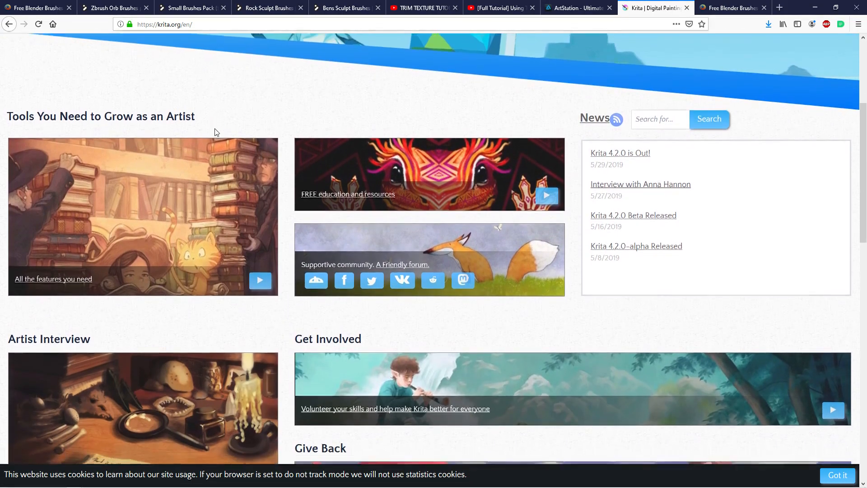
pyautogui.scroll(-12, 215, 131)
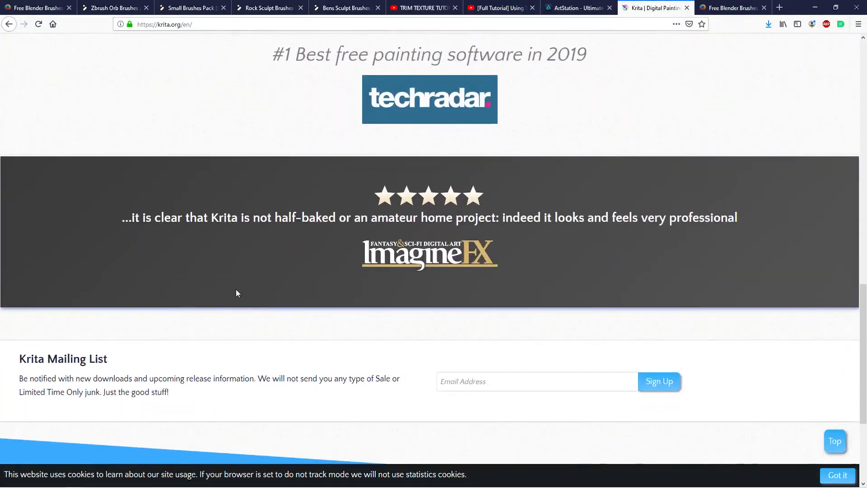
pyautogui.scroll(16, 220, 145)
# Open the Krita download page and review its installers, nightly builds, older versions and source code licence.
pyautogui.click(360, 74)
pyautogui.scroll(-2, 386, 199)
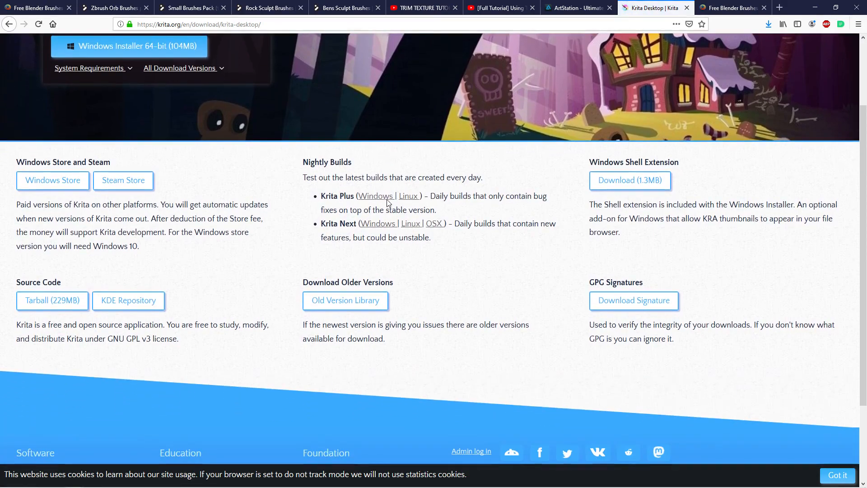
pyautogui.scroll(-1, 387, 199)
pyautogui.scroll(3, 283, 192)
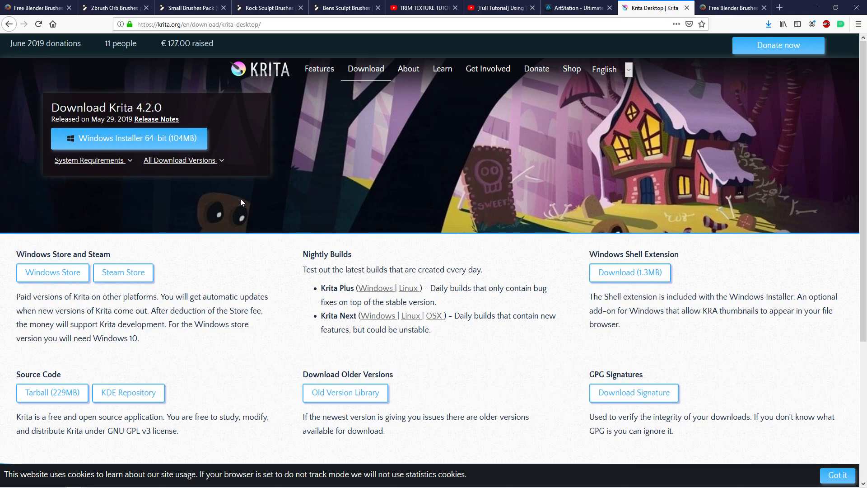
pyautogui.scroll(-3, 242, 201)
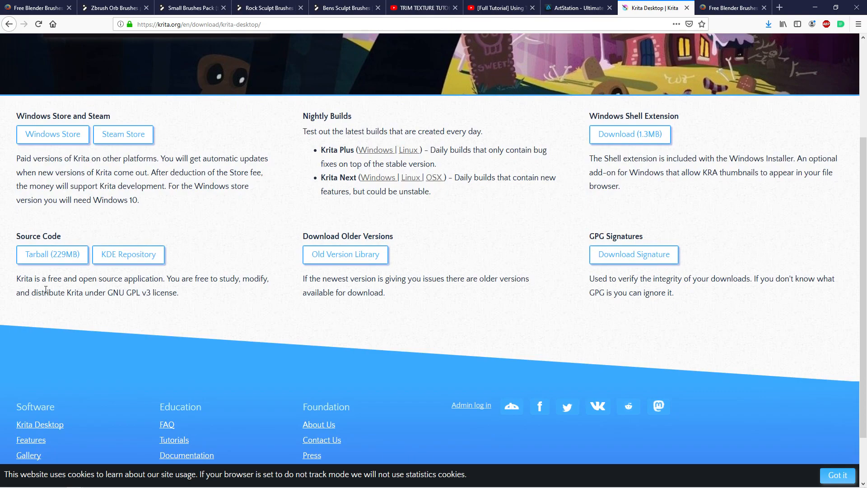
pyautogui.moveTo(50, 279); pyautogui.dragTo(164, 280)
pyautogui.click(154, 280)
pyautogui.scroll(3, 294, 261)
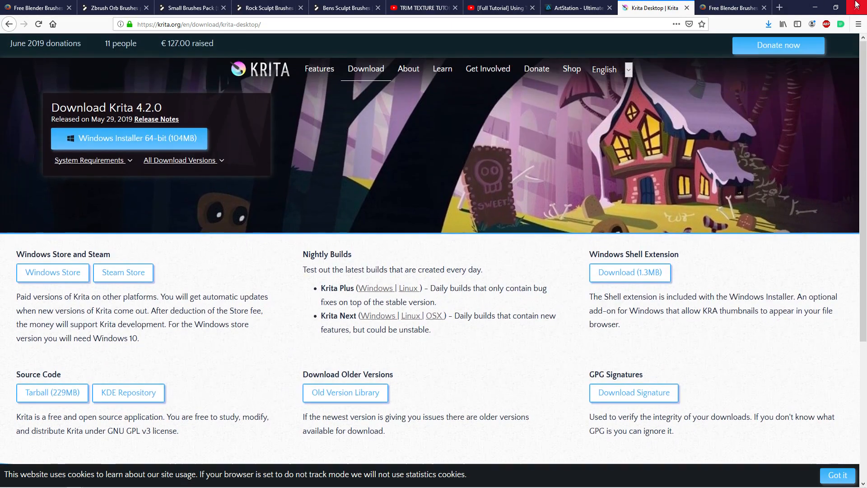
# Switch back to Blender and look over the baked TowerCap_albedo texture in the image editor.
pyautogui.click(815, 7)
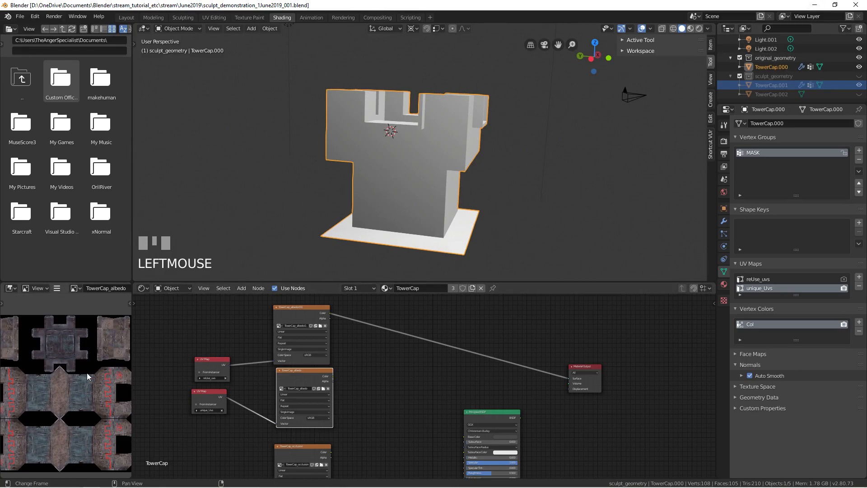
pyautogui.moveTo(58, 358); pyautogui.dragTo(64, 352, button='middle')
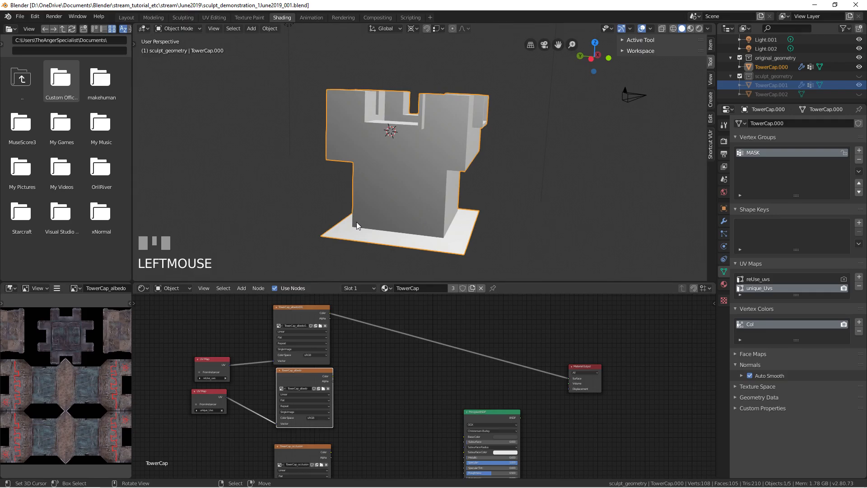
pyautogui.moveTo(357, 487)
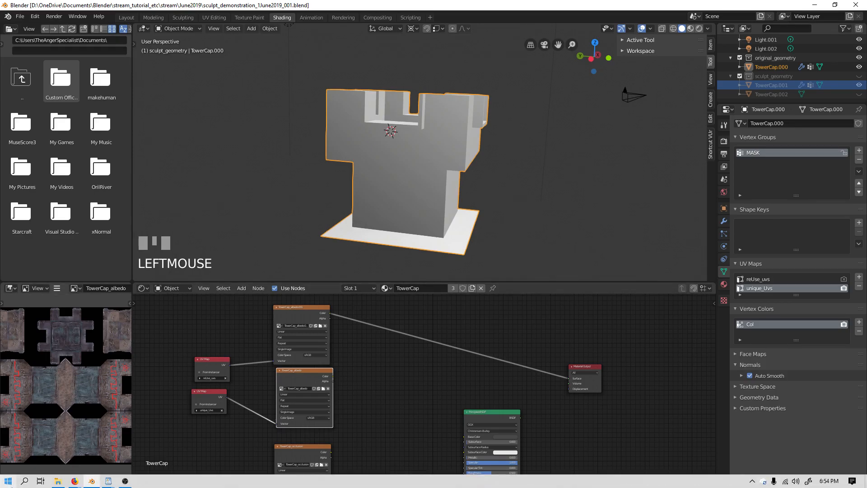
# Launch Krita from the Windows search.
pyautogui.press('super')
pyautogui.write('krita')
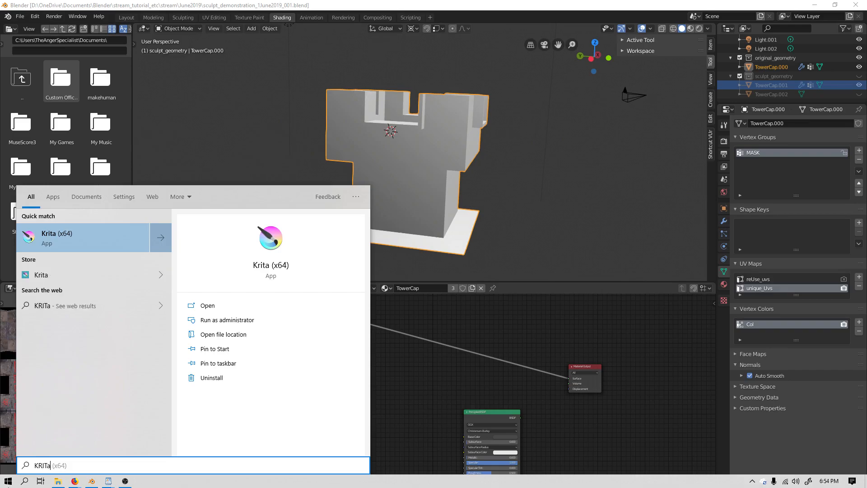
pyautogui.press('Return')
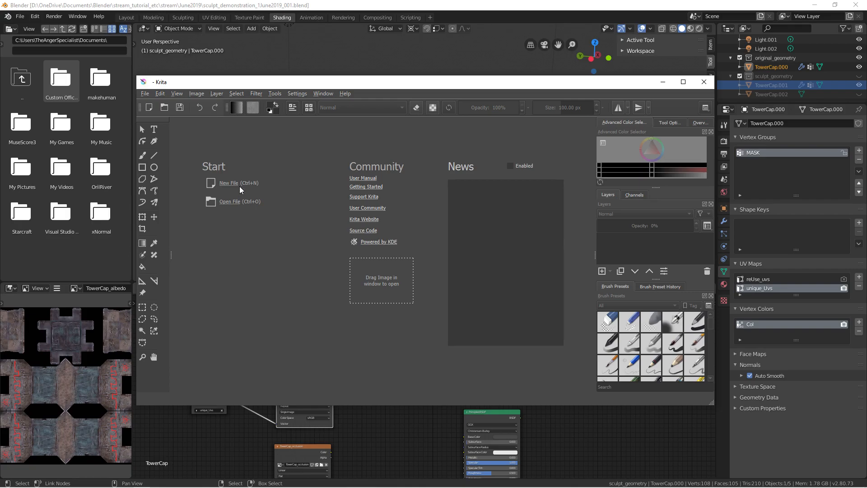
# Create a new 2048 by 2048 pixel document with the RGB/Alpha model and 8-bit integer depth.
pyautogui.click(229, 183)
pyautogui.doubleClick(391, 191)
pyautogui.write('2048')
pyautogui.press('Tab')
pyautogui.write('2048')
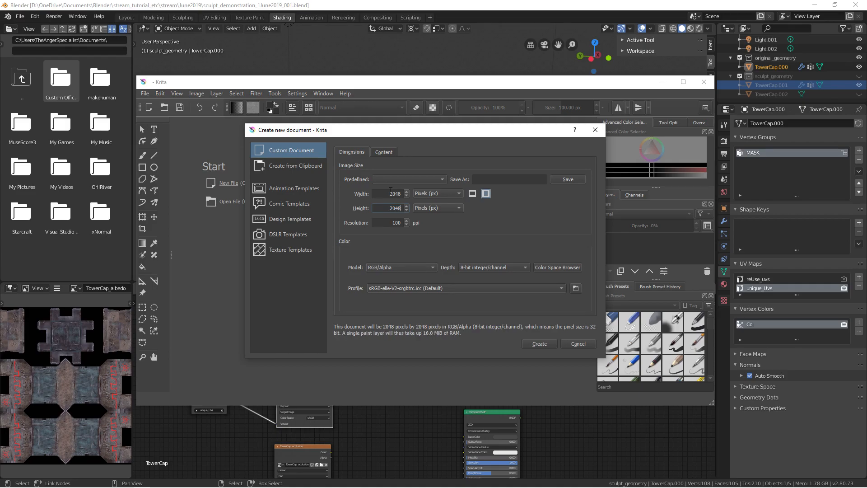
pyautogui.click(473, 267)
pyautogui.click(473, 266)
pyautogui.click(539, 343)
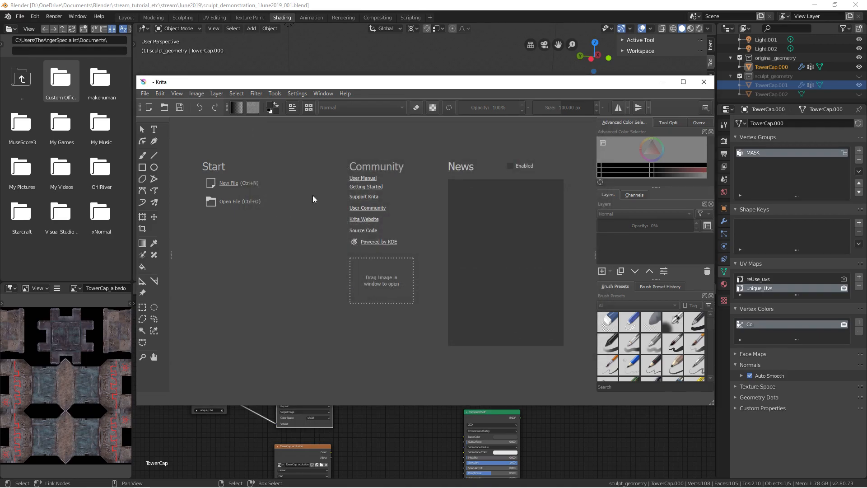
# Start importing images as paint layers and open the June2019 folder in the import dialog using the path copied from File Explorer.
pyautogui.click(223, 95)
pyautogui.moveTo(241, 151)
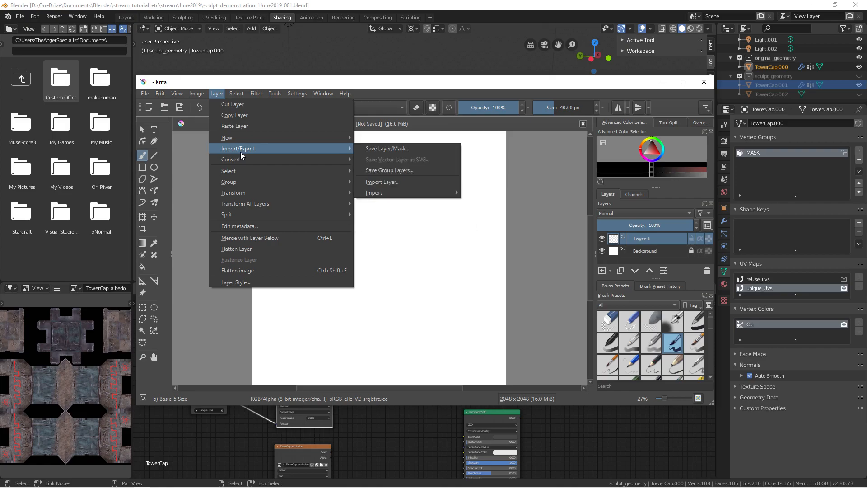
pyautogui.moveTo(393, 193)
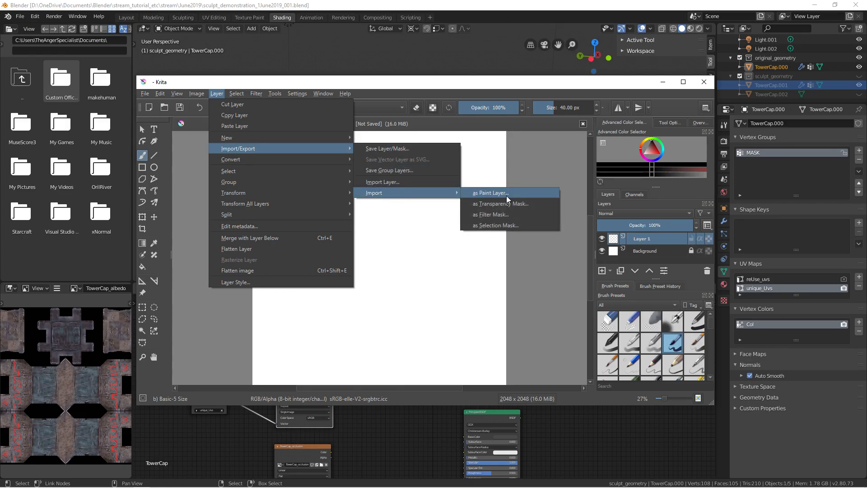
pyautogui.click(492, 192)
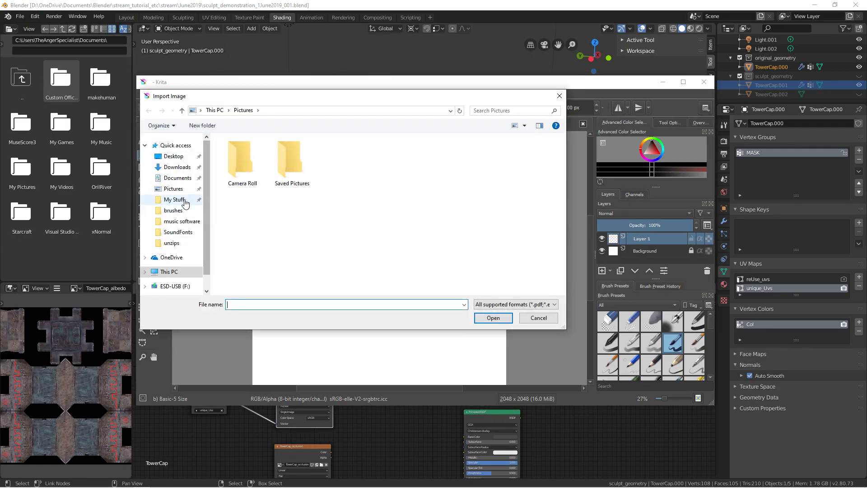
pyautogui.moveTo(174, 486)
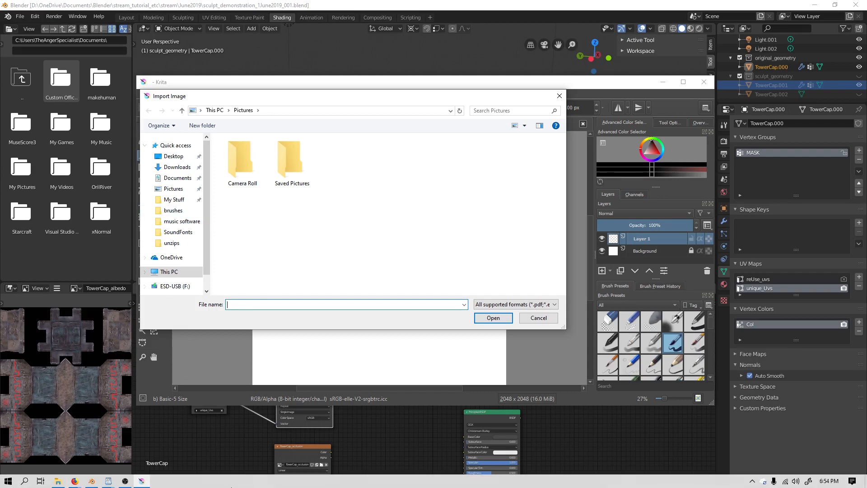
pyautogui.moveTo(58, 481)
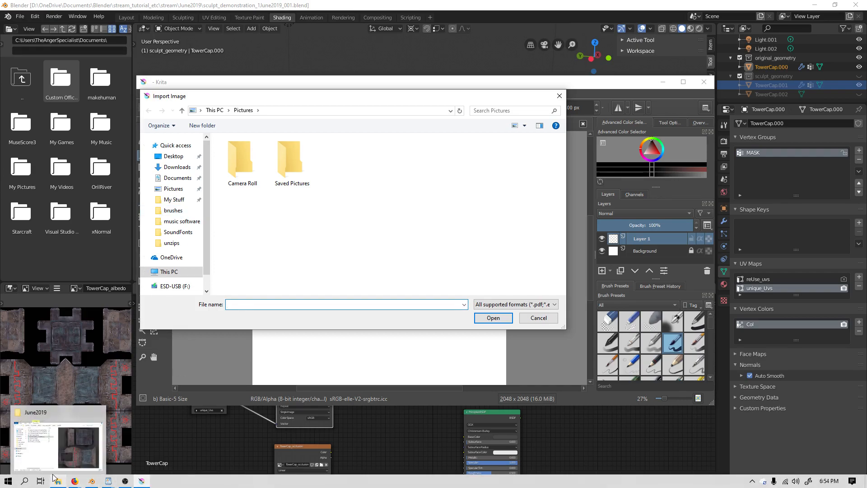
pyautogui.click(58, 436)
pyautogui.click(438, 171)
pyautogui.hotkey('ctrl', 'c')
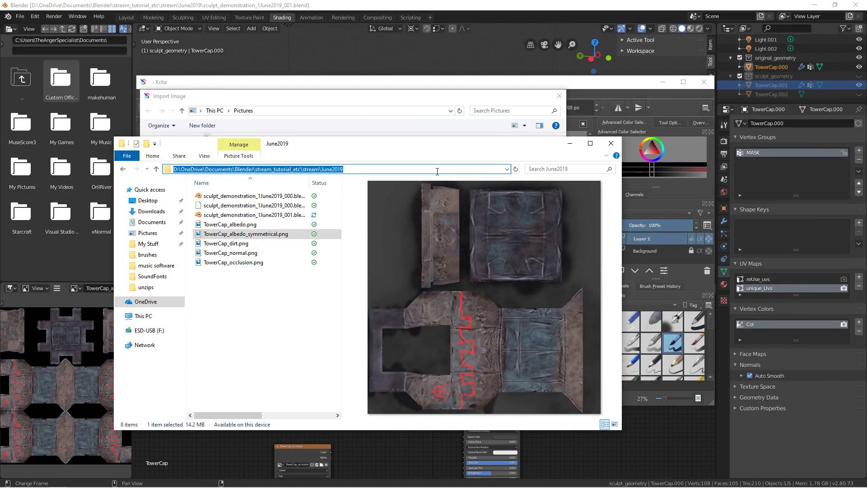
pyautogui.click(327, 96)
pyautogui.click(284, 113)
pyautogui.hotkey('ctrl', 'v')
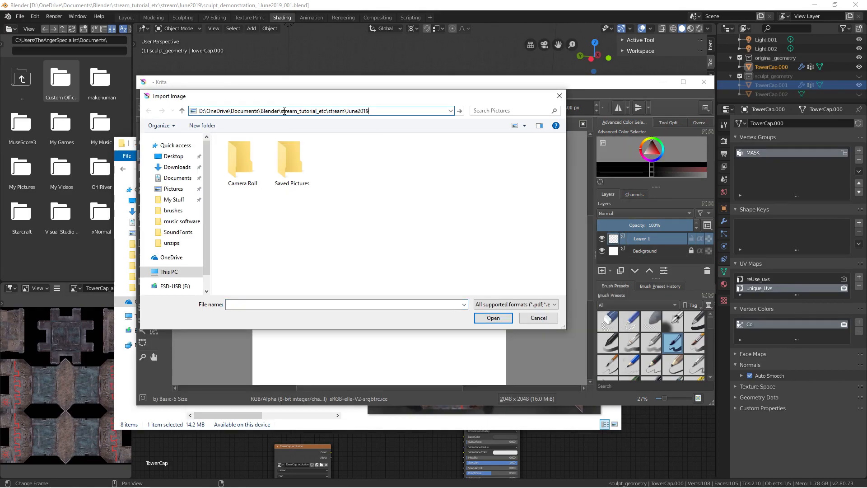
pyautogui.press('Return')
# Import TowerCap_albedo.png, TowerCap_dirt.png, TowerCap_normal.png and TowerCap_occlusion.png as paint layers, accepting the sRGB-elle-V2-g10.icc profile for each.
pyautogui.click(277, 152)
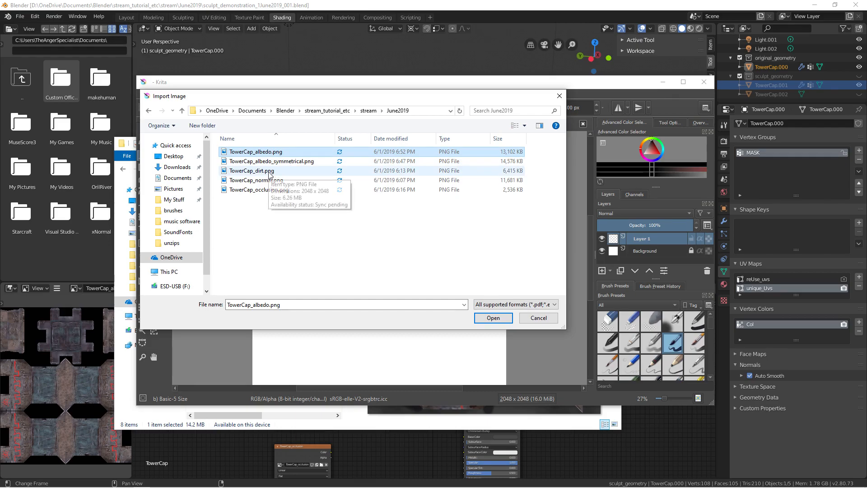
pyautogui.keyDown('ctrl'); pyautogui.click(274, 171); pyautogui.keyUp('ctrl')
pyautogui.keyDown('ctrl'); pyautogui.click(265, 189); pyautogui.keyUp('ctrl')
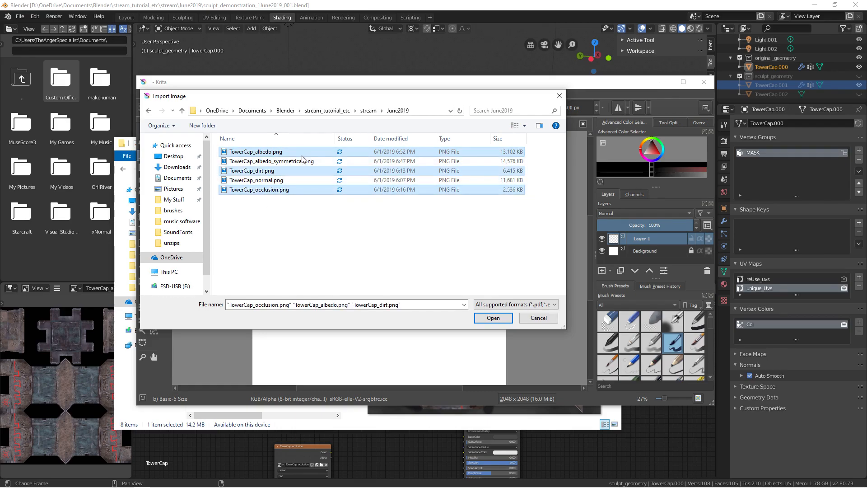
pyautogui.keyDown('ctrl'); pyautogui.click(271, 180); pyautogui.keyUp('ctrl')
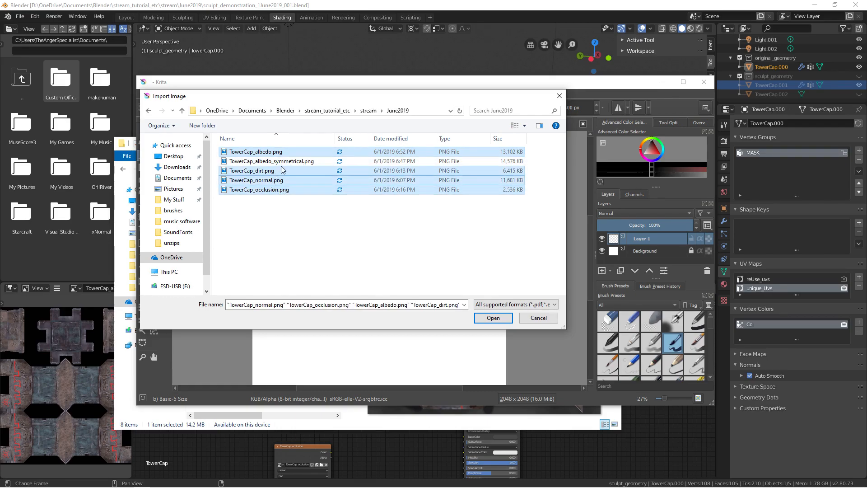
pyautogui.click(492, 318)
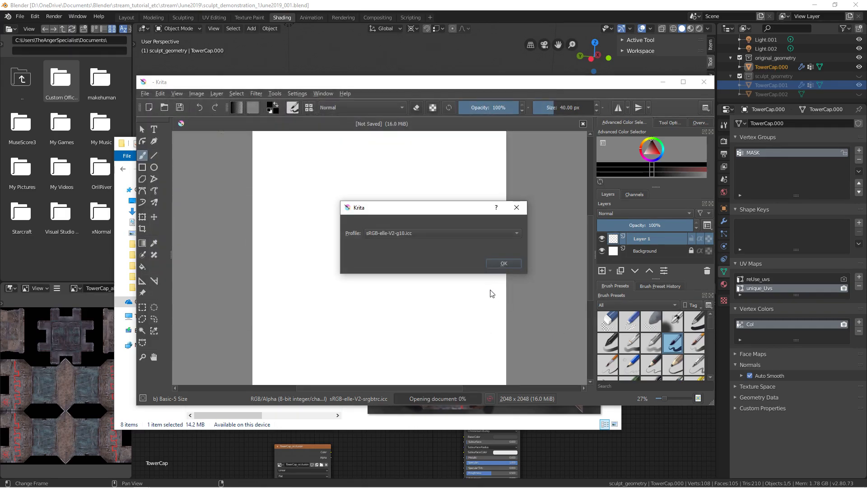
pyautogui.click(501, 265)
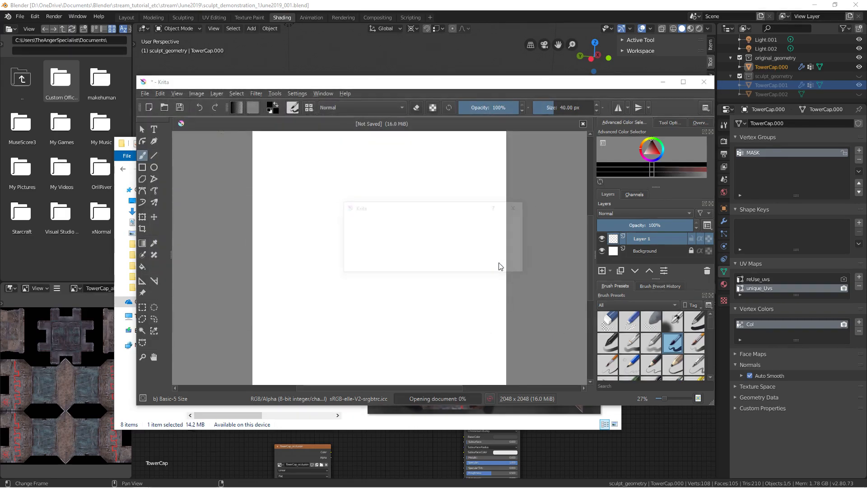
pyautogui.click(502, 264)
pyautogui.click(501, 265)
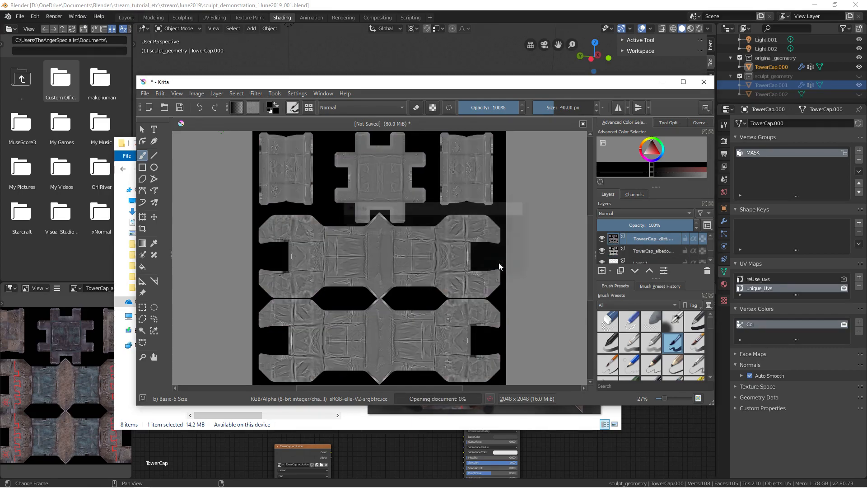
pyautogui.click(501, 265)
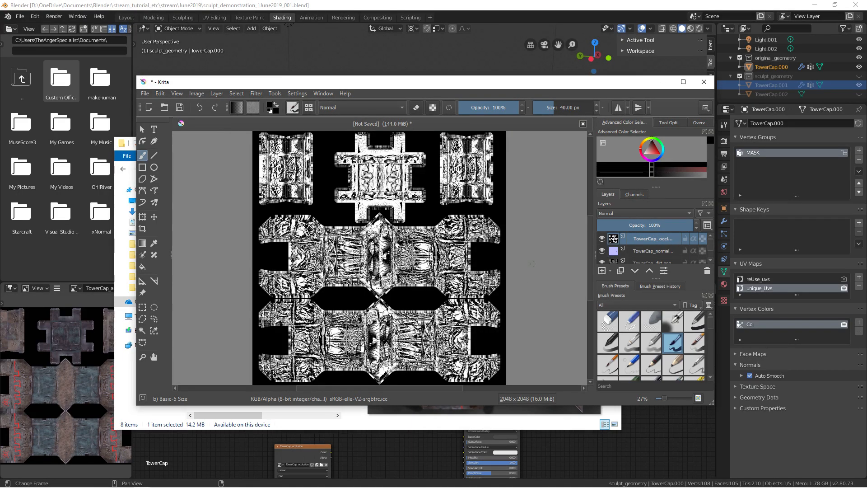
# Hide the TowerCap occlusion, normal and dirt layers, inspect the albedo texture and select its layer.
pyautogui.click(602, 239)
pyautogui.click(602, 251)
pyautogui.scroll(-2, 602, 252)
pyautogui.click(602, 246)
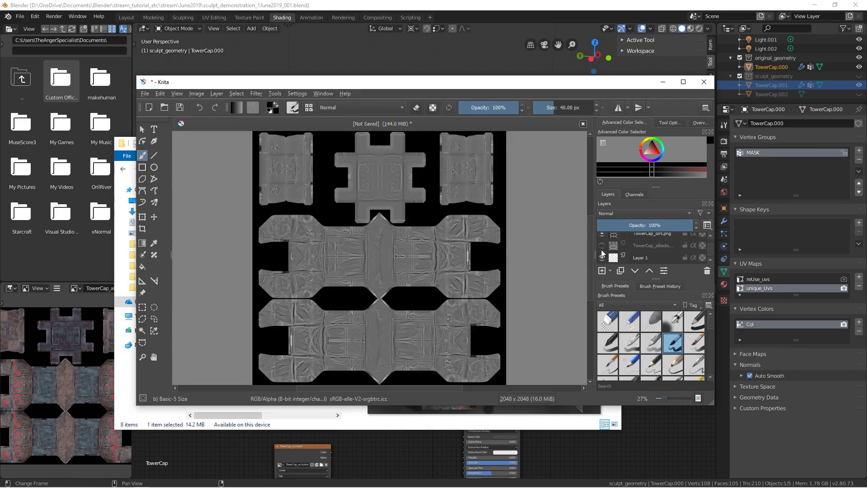
pyautogui.click(602, 245)
pyautogui.click(602, 234)
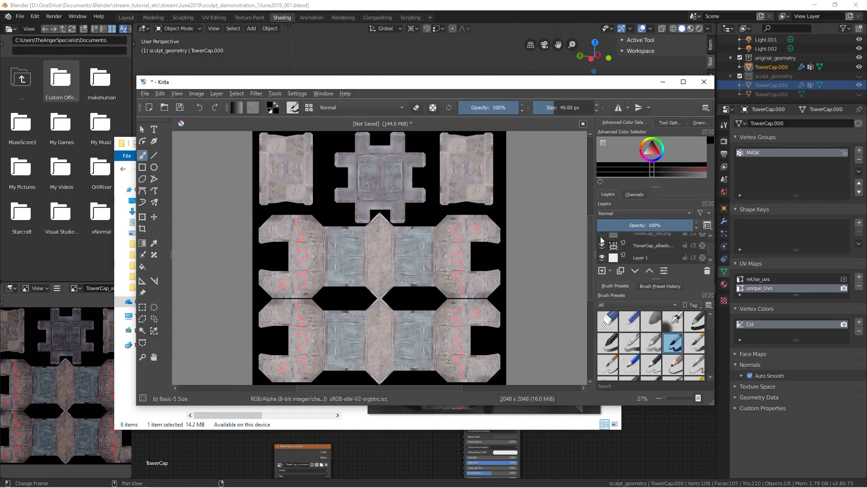
pyautogui.scroll(4, 449, 260)
pyautogui.scroll(-3, 448, 261)
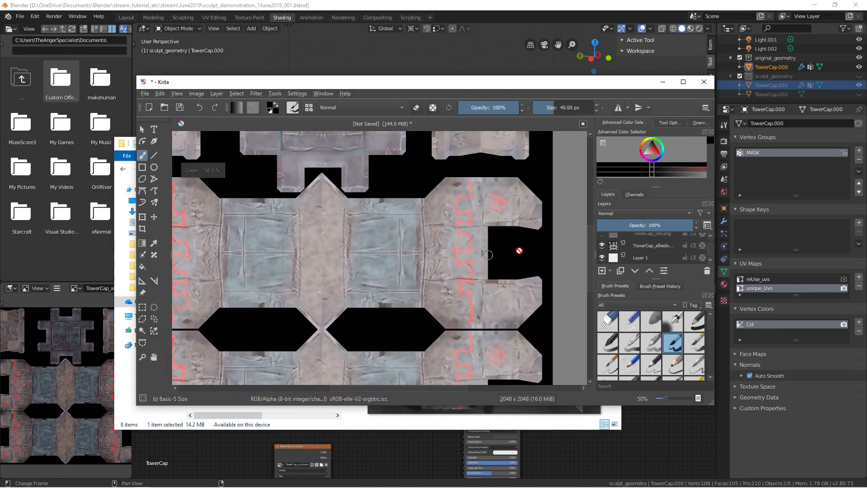
pyautogui.click(653, 245)
pyautogui.click(197, 93)
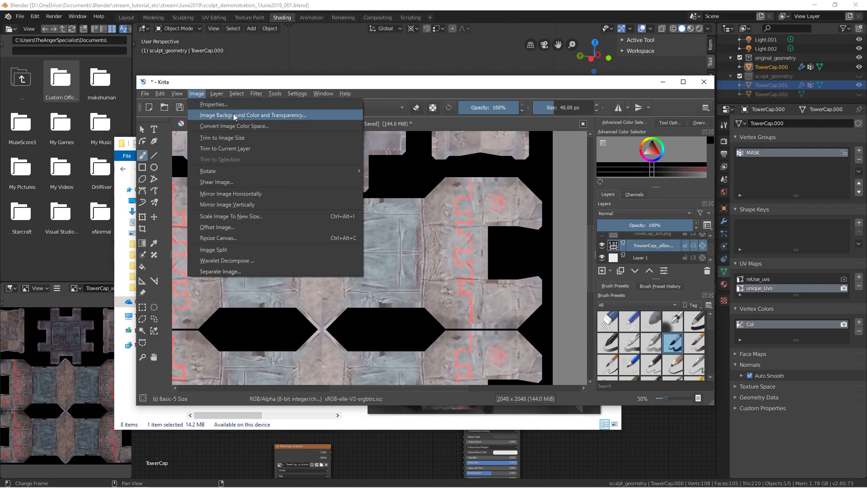
pyautogui.click(234, 126)
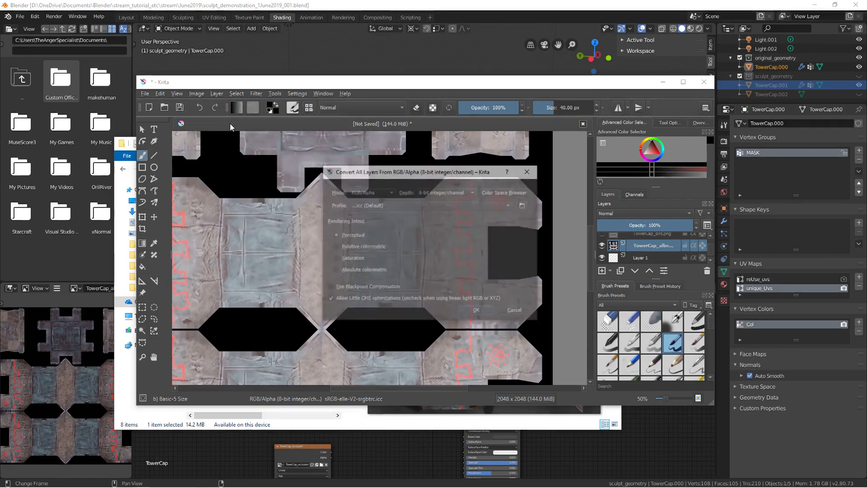
pyautogui.click(400, 206)
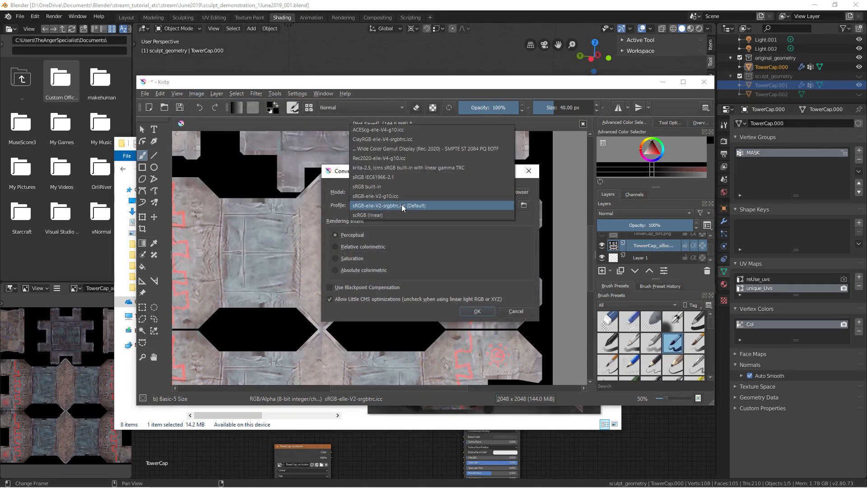
pyautogui.click(386, 187)
pyautogui.click(384, 206)
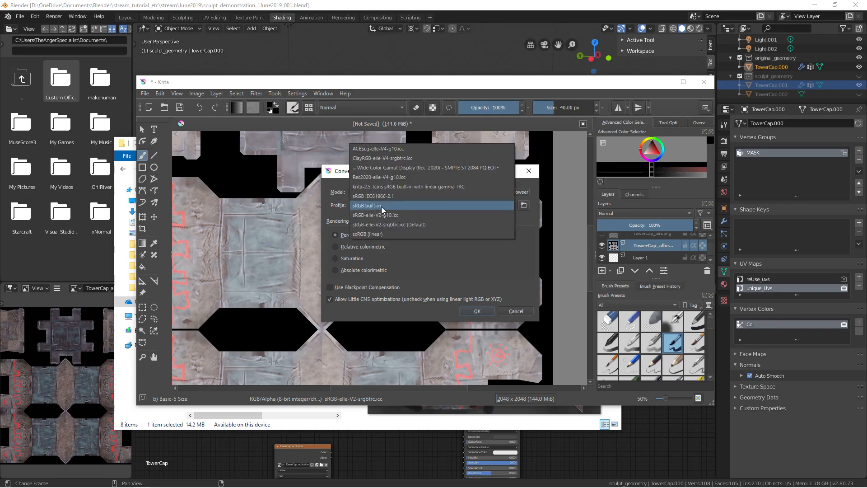
pyautogui.click(379, 234)
pyautogui.click(355, 259)
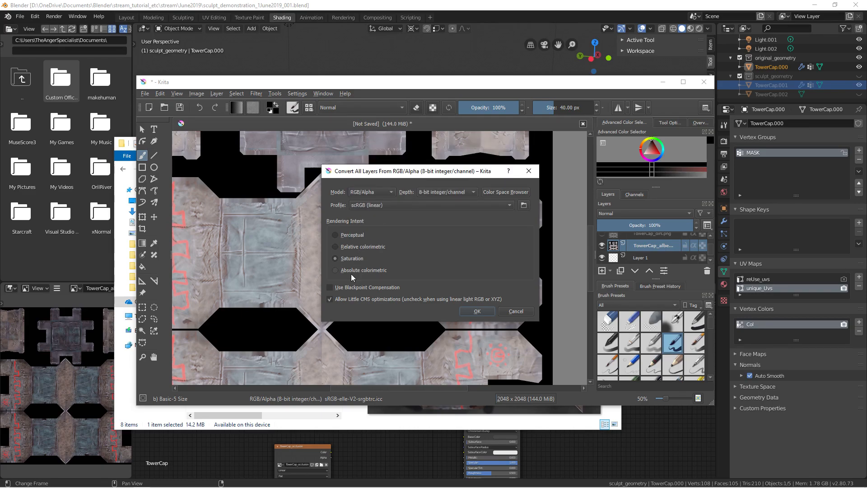
pyautogui.click(508, 311)
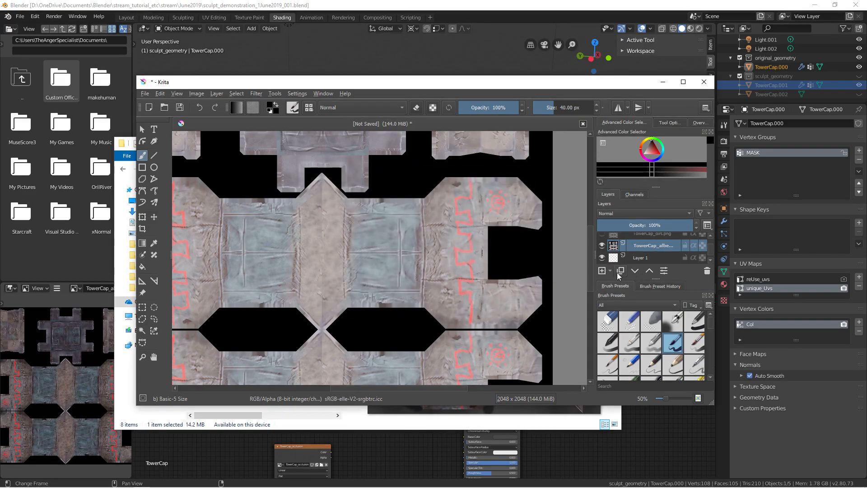
# Delete the TowerCap_albedo layer and try re-importing TowerCap_albedo.png as a paint layer with the scRGB (linear) profile.
pyautogui.click(707, 271)
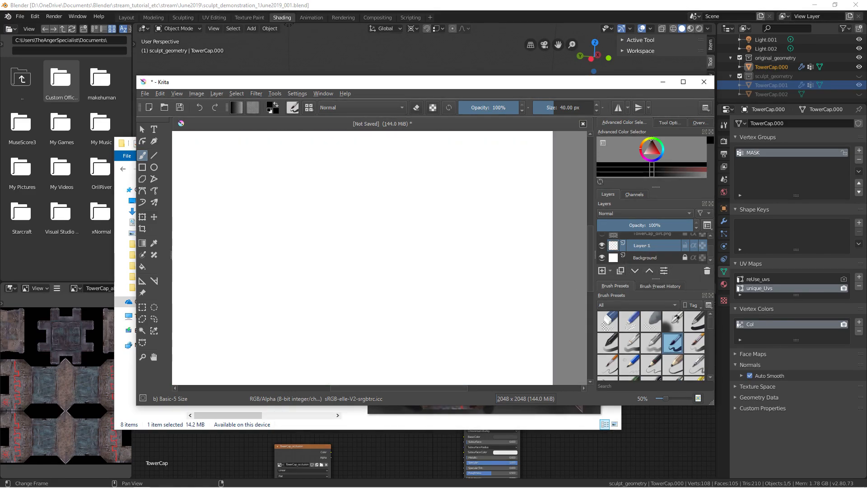
pyautogui.click(196, 94)
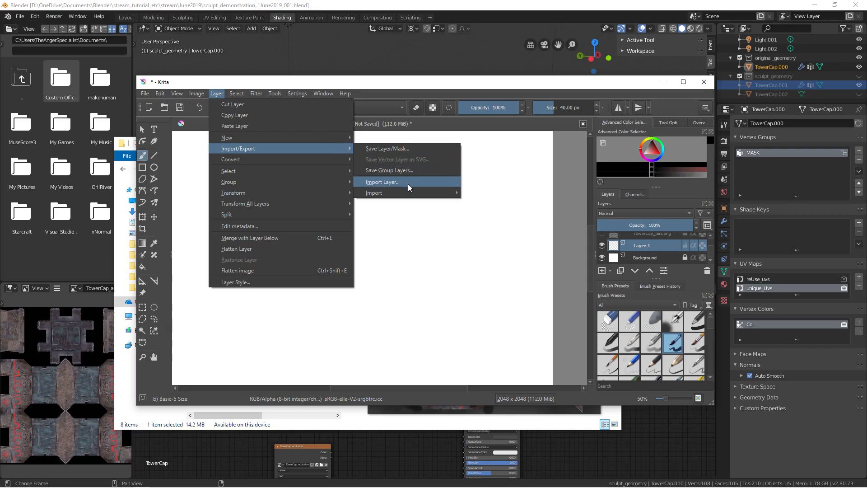
pyautogui.moveTo(420, 193)
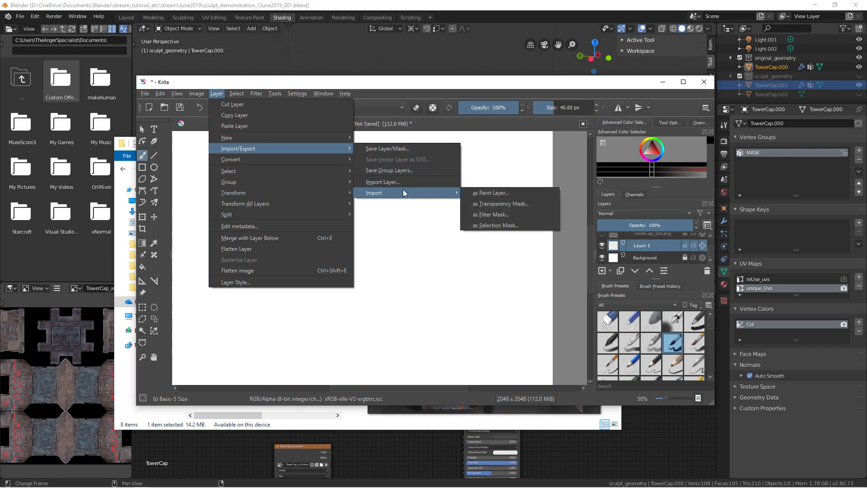
pyautogui.click(477, 193)
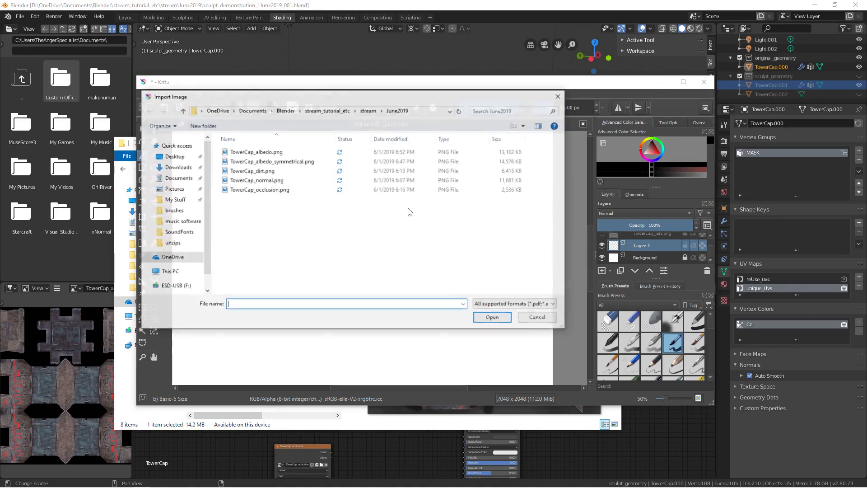
pyautogui.click(265, 153)
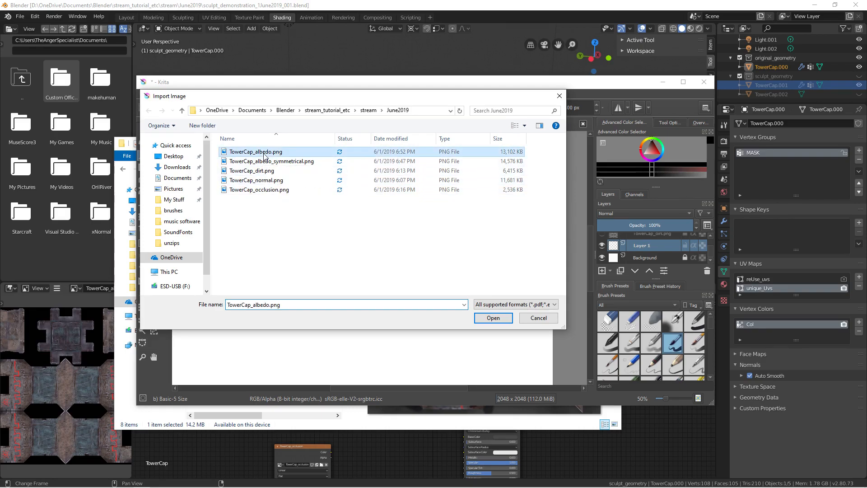
pyautogui.click(493, 317)
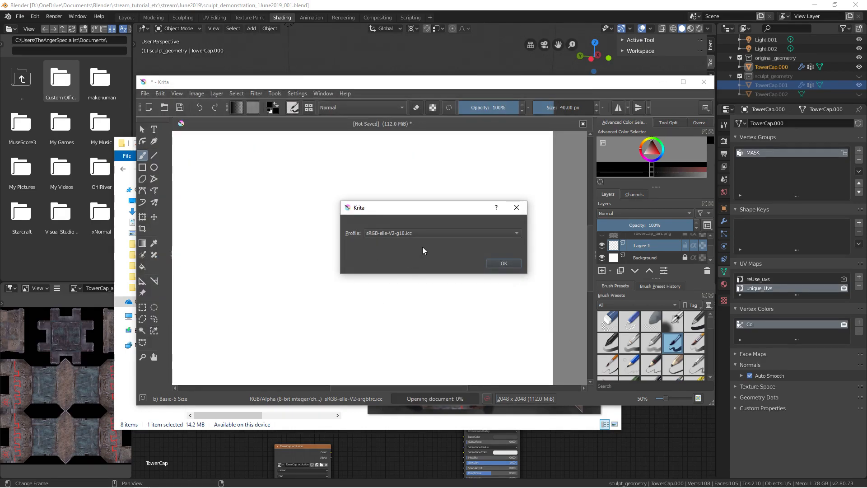
pyautogui.click(423, 235)
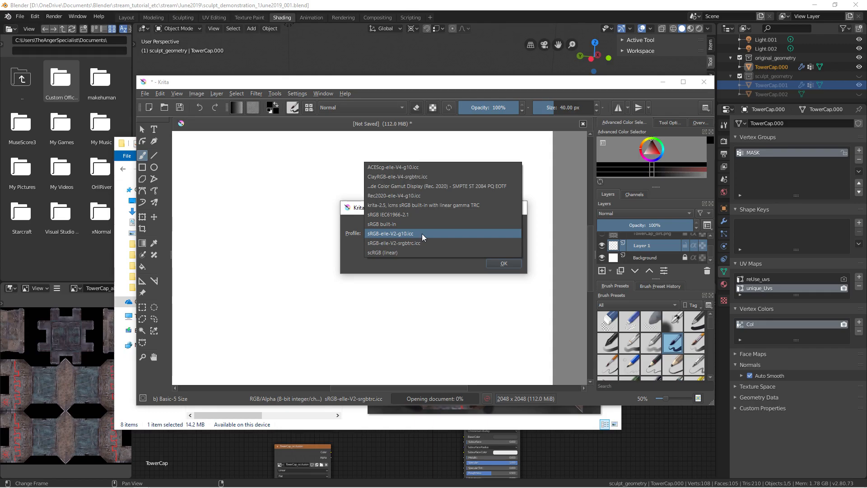
pyautogui.click(420, 235)
pyautogui.click(411, 236)
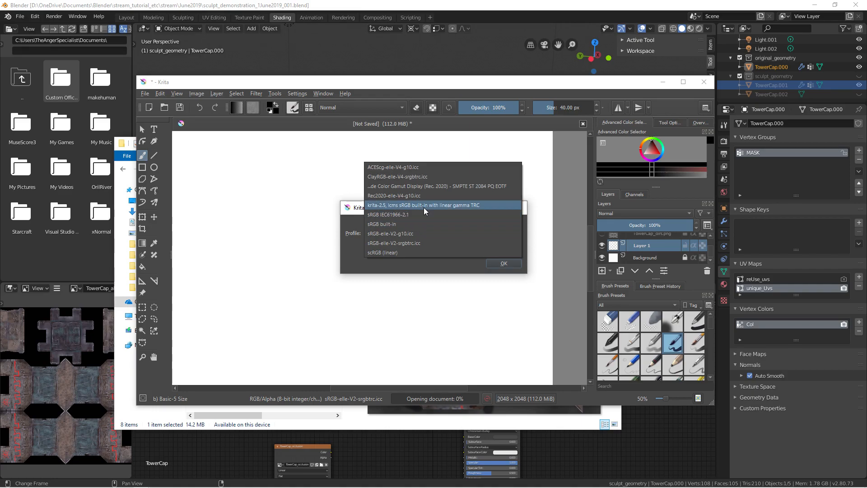
pyautogui.click(398, 253)
pyautogui.click(501, 263)
pyautogui.press('-')
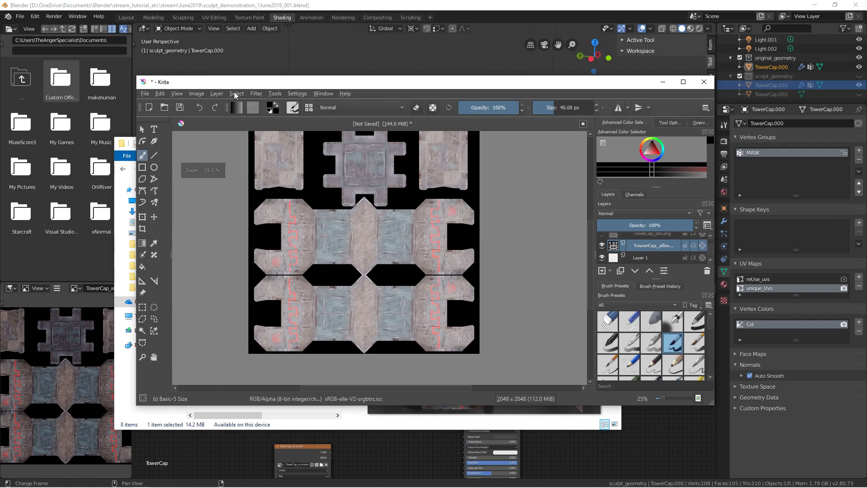
pyautogui.click(196, 93)
pyautogui.click(237, 126)
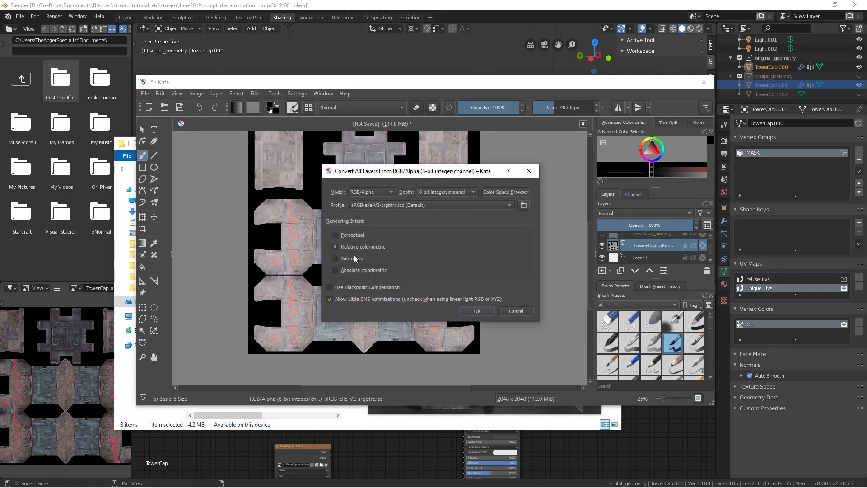
pyautogui.click(381, 206)
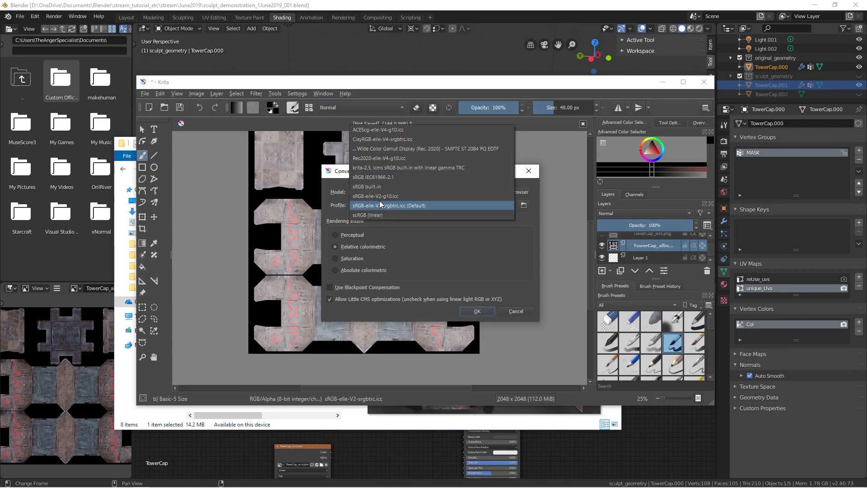
pyautogui.click(381, 187)
pyautogui.click(384, 205)
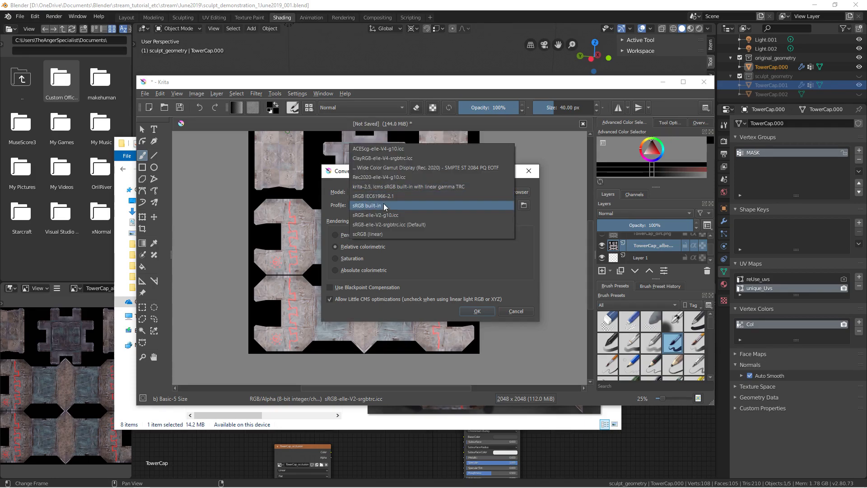
pyautogui.click(382, 215)
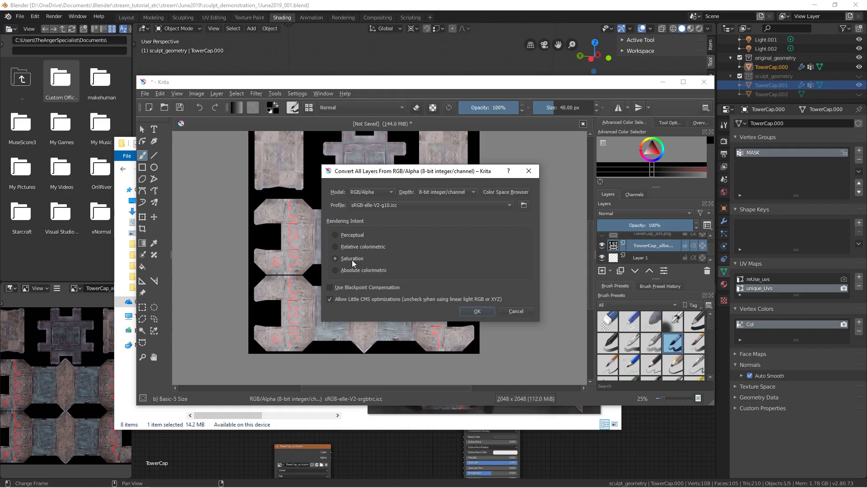
pyautogui.click(352, 236)
pyautogui.click(516, 311)
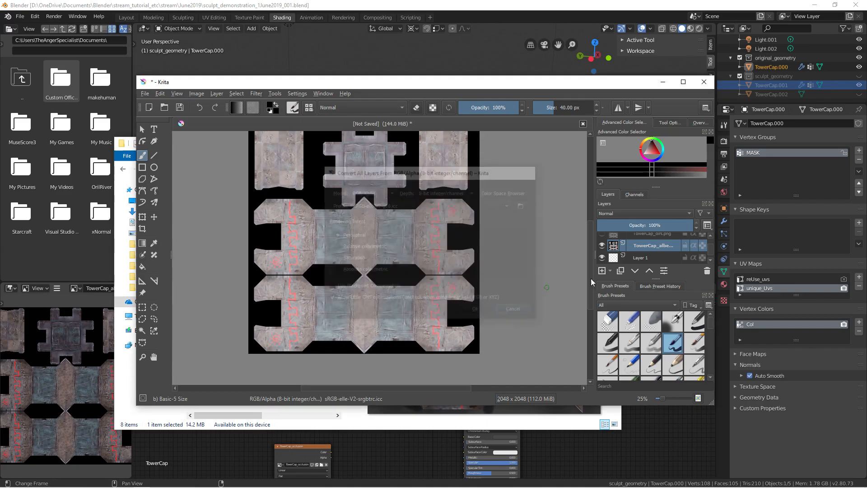
# Delete the TowerCap_albedo layer, then switch to Blender and show the TowerCap_albedo image's properties.
pyautogui.click(707, 270)
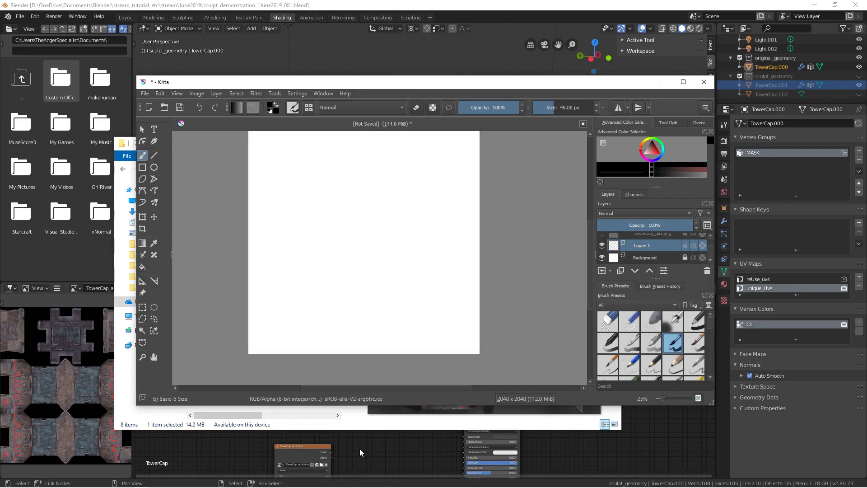
pyautogui.click(333, 453)
pyautogui.scroll(2, 266, 364)
pyautogui.moveTo(339, 336); pyautogui.dragTo(339, 363, button='middle')
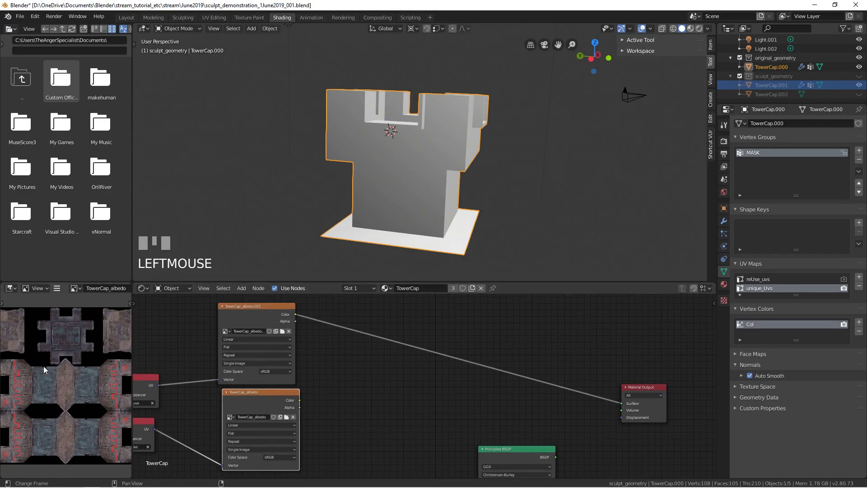
pyautogui.scroll(-3, 43, 340)
pyautogui.press('n')
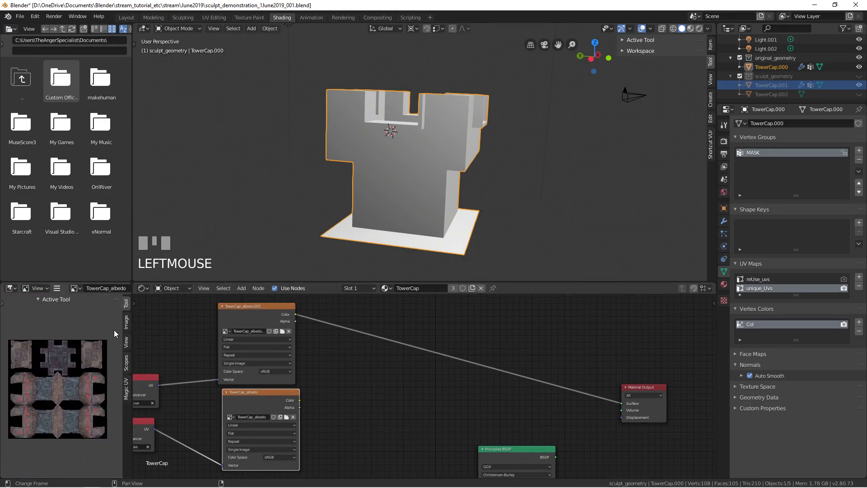
pyautogui.click(126, 321)
pyautogui.click(112, 358)
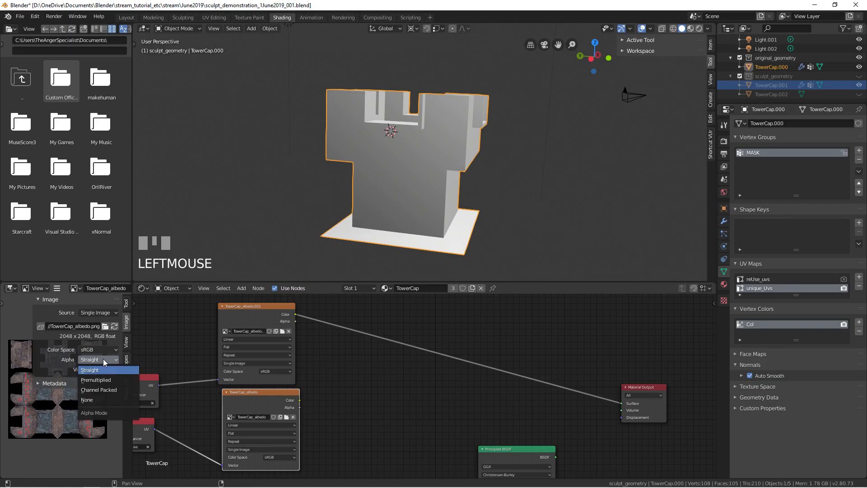
# Save the image over TowerCap_albedo.png as an RGB PNG with a colour depth of 8 and 100% compression.
pyautogui.click(57, 288)
pyautogui.moveTo(90, 308)
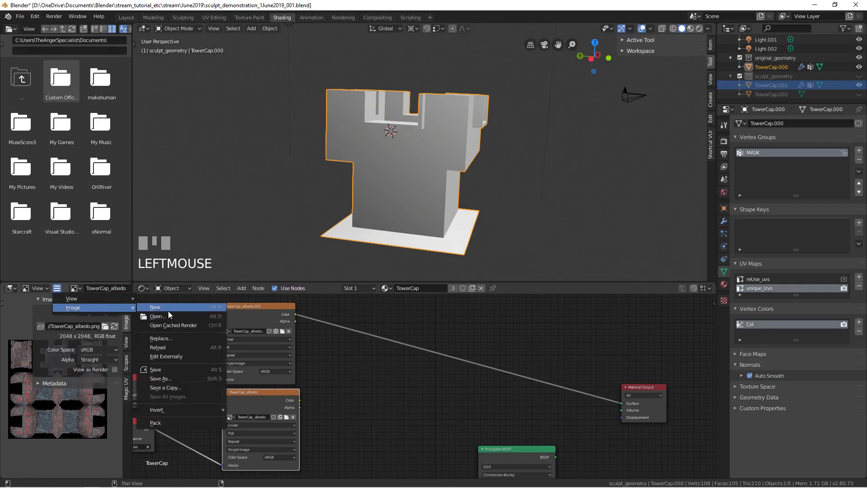
pyautogui.click(162, 378)
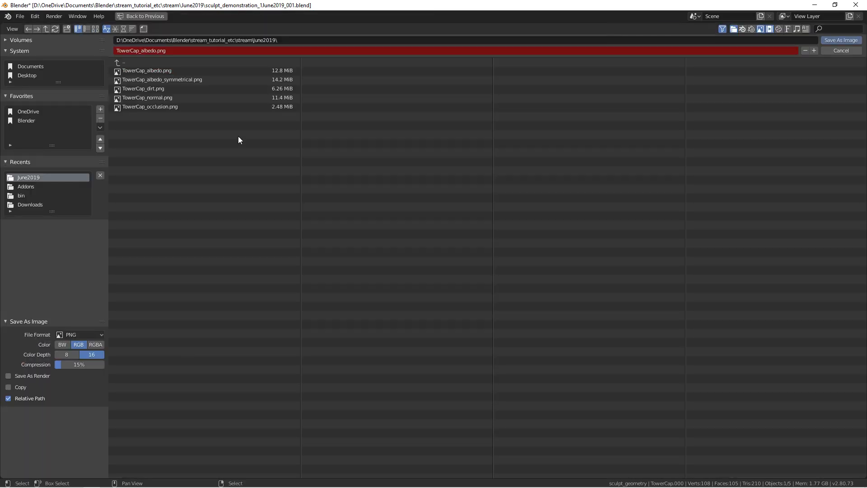
pyautogui.click(168, 71)
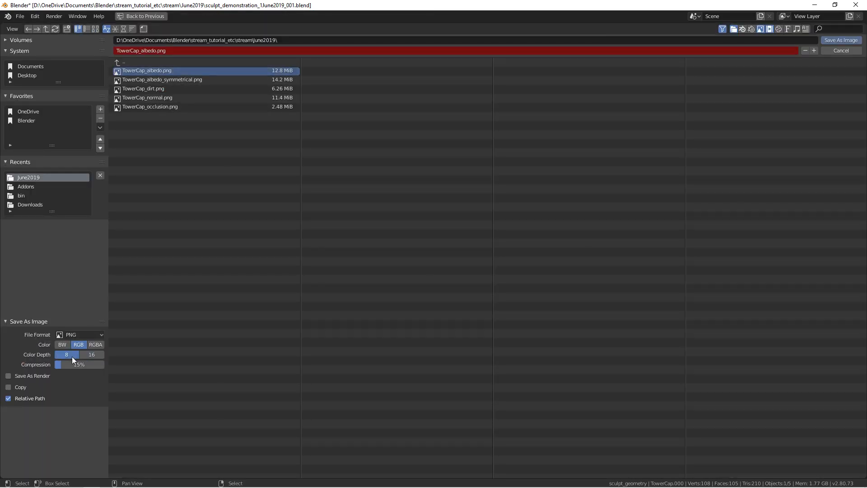
pyautogui.moveTo(78, 365); pyautogui.dragTo(109, 365)
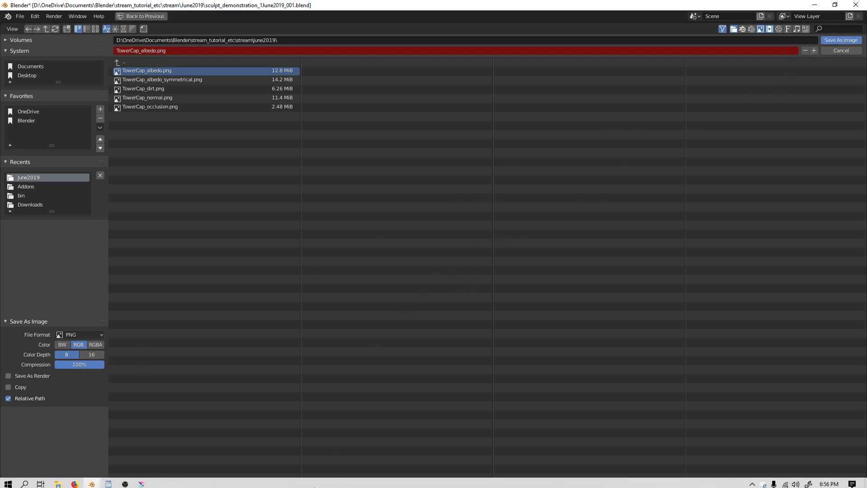
pyautogui.click(142, 481)
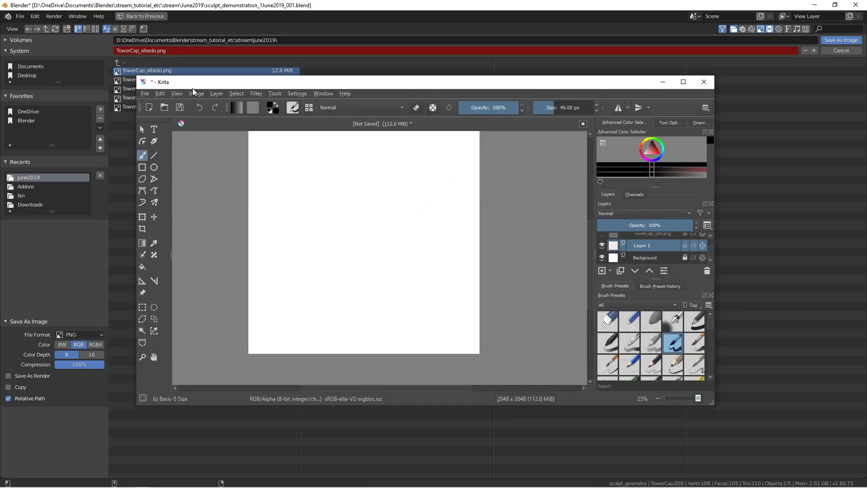
pyautogui.click(285, 23)
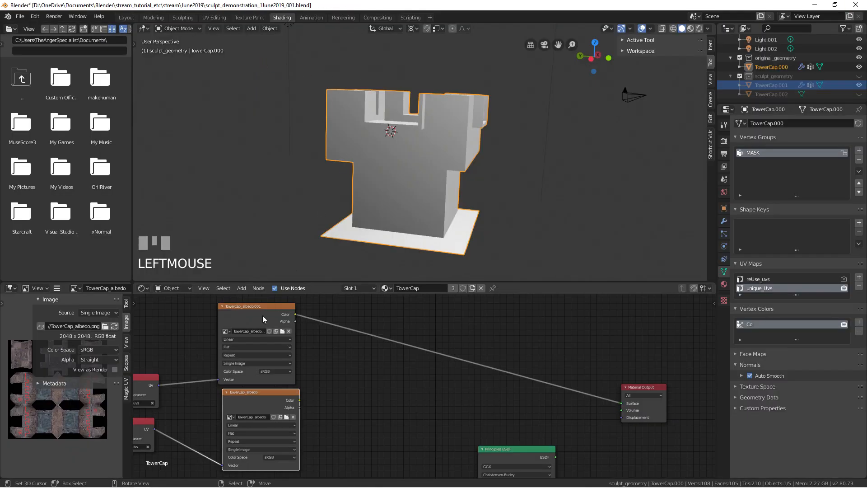
# Switch to Krita and convert all layers to RGB/Alpha, 8-bit integer/channel, with the sRGB-elle-V2-srgbtrc.icc profile.
pyautogui.click(125, 481)
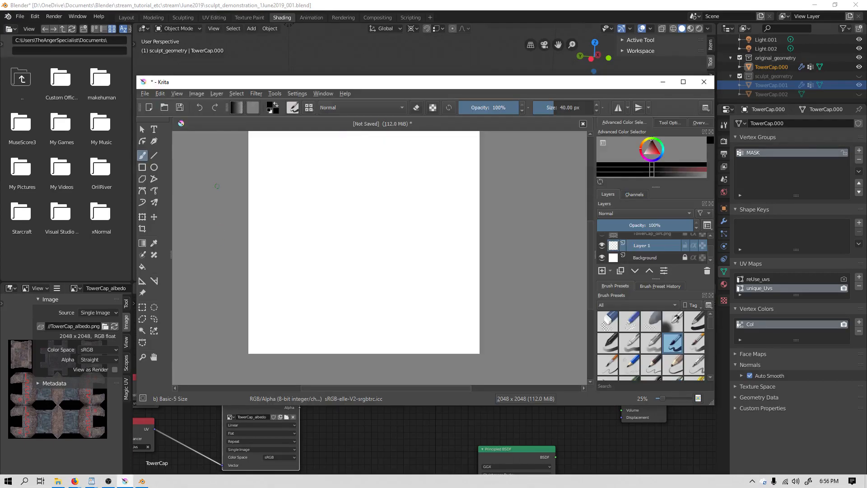
pyautogui.click(192, 95)
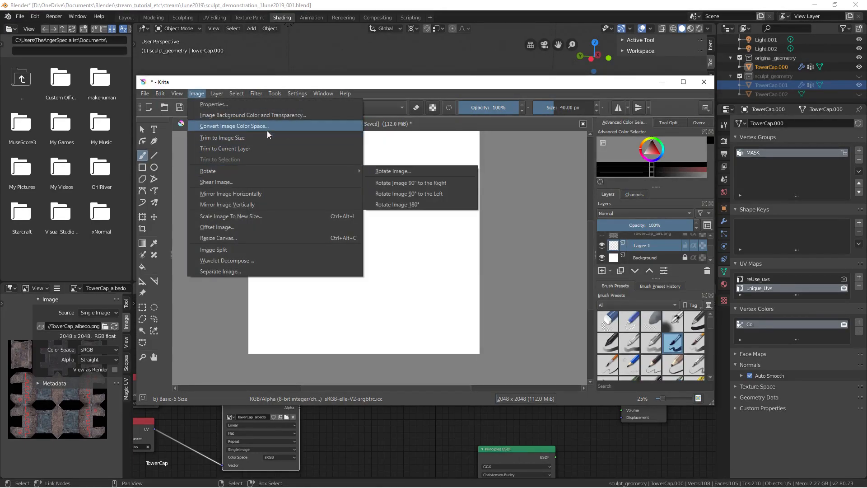
pyautogui.click(236, 127)
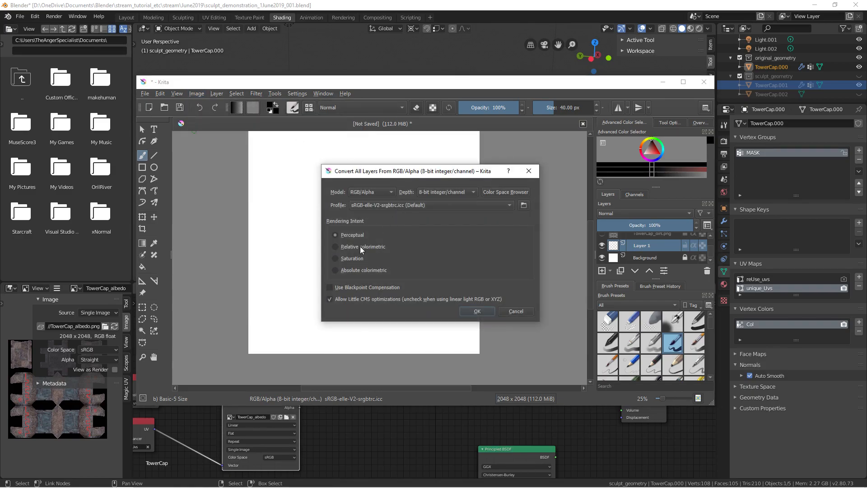
pyautogui.click(472, 310)
# Import the re-saved TowerCap_albedo.png from the June2019 folder as a paint layer.
pyautogui.click(197, 94)
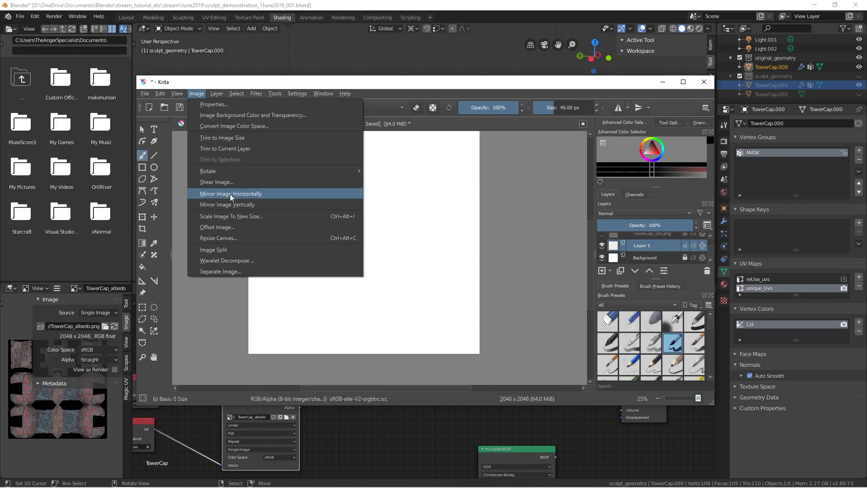
pyautogui.moveTo(218, 94)
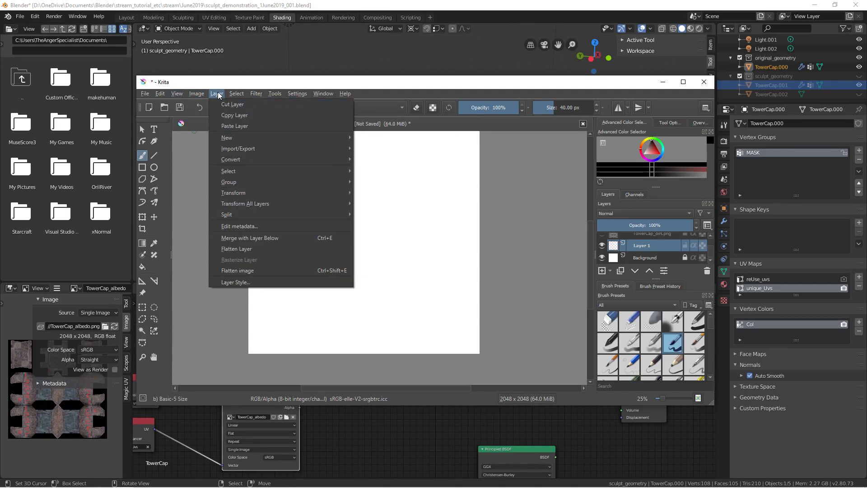
pyautogui.moveTo(162, 96)
pyautogui.moveTo(243, 149)
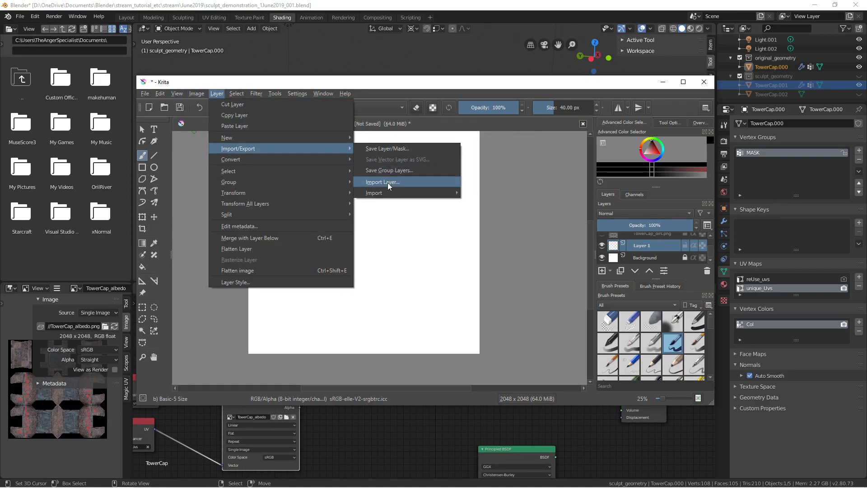
pyautogui.moveTo(387, 192)
pyautogui.click(493, 192)
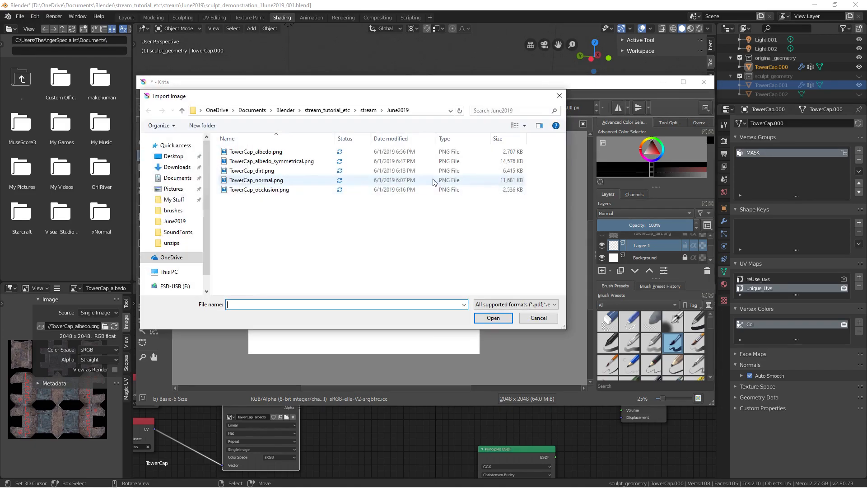
pyautogui.doubleClick(271, 152)
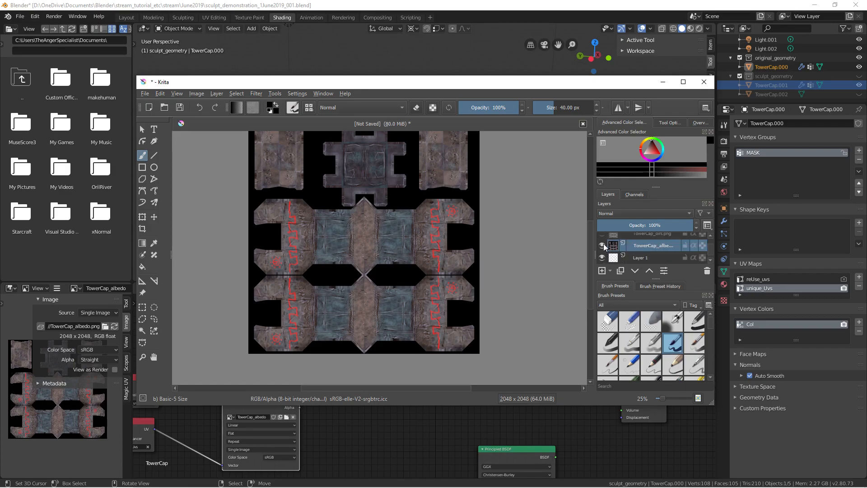
# Make the TowerCap dirt and occlusion layers visible and delete the TowerCap normal layer.
pyautogui.click(603, 236)
pyautogui.scroll(2, 604, 240)
pyautogui.click(603, 239)
pyautogui.click(638, 252)
pyautogui.click(707, 271)
# Select the TowerCap occlusion layer and examine its texture detail up close.
pyautogui.scroll(1, 647, 252)
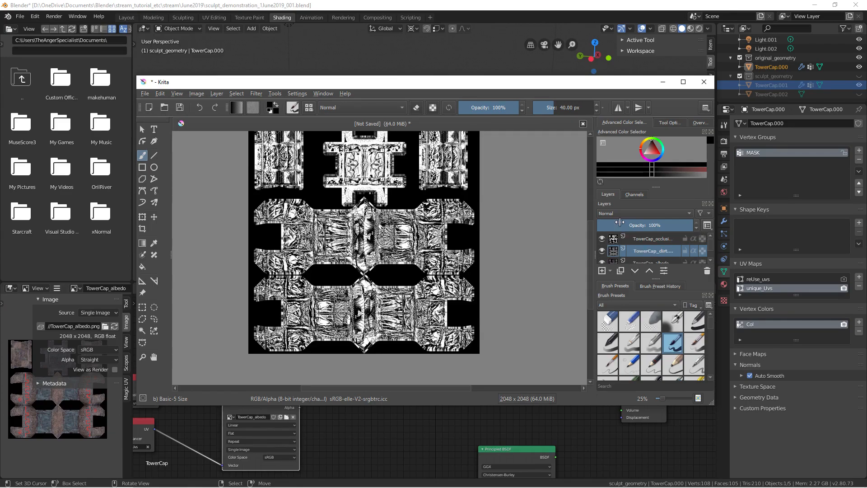
pyautogui.click(631, 239)
pyautogui.scroll(7, 373, 223)
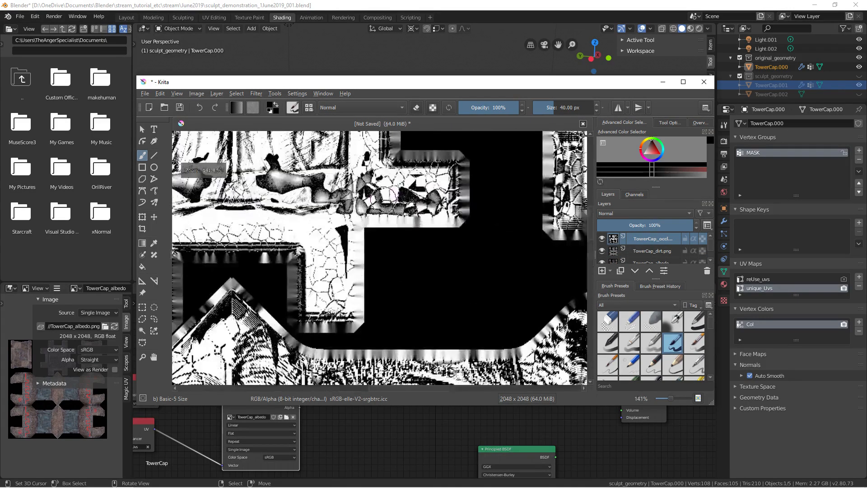
pyautogui.moveTo(372, 222); pyautogui.dragTo(372, 253, button='middle')
pyautogui.scroll(-3, 372, 251)
pyautogui.moveTo(343, 171); pyautogui.dragTo(400, 275, button='middle')
pyautogui.scroll(4, 400, 276)
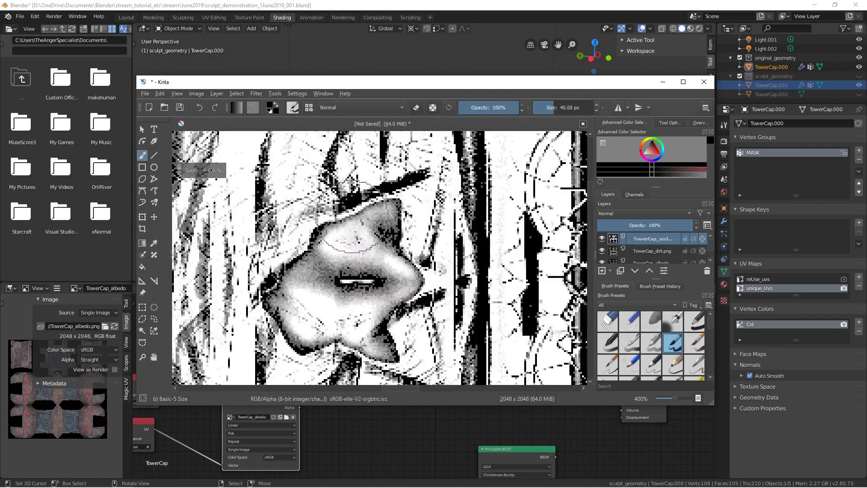
# Apply a Gaussian Blur with horizontal and vertical radii of about 0.72 px to the TowerCap occlusion layer.
pyautogui.scroll(-1, 361, 213)
pyautogui.moveTo(307, 149); pyautogui.dragTo(343, 187, button='middle')
pyautogui.click(256, 93)
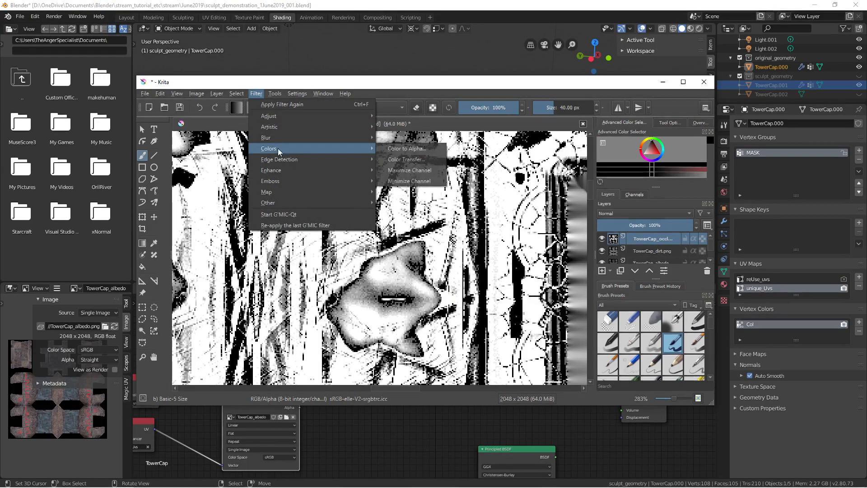
pyautogui.moveTo(282, 137)
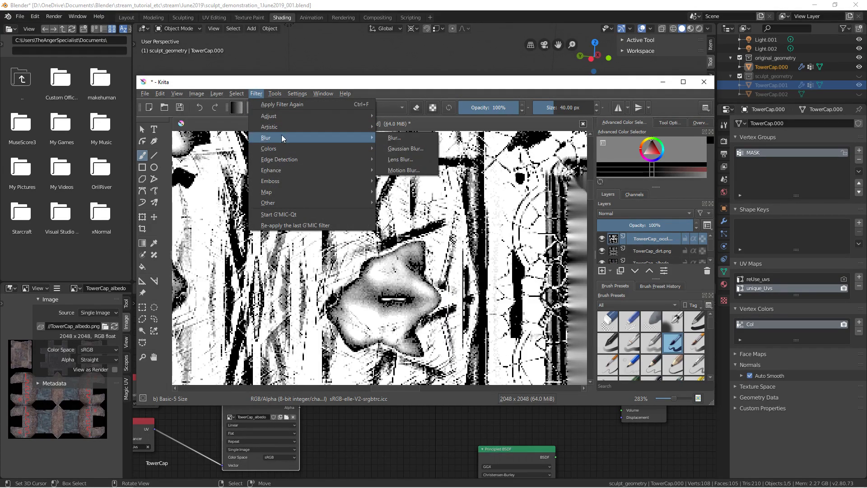
pyautogui.click(414, 143)
pyautogui.click(410, 235)
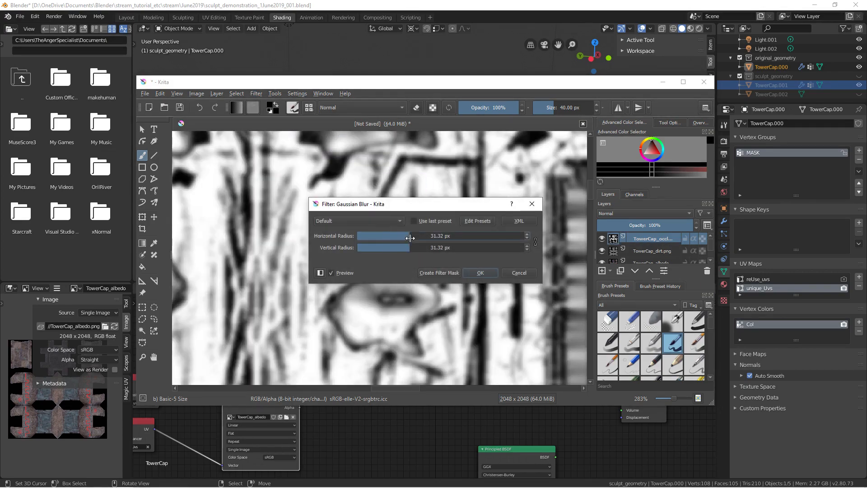
pyautogui.click(358, 237)
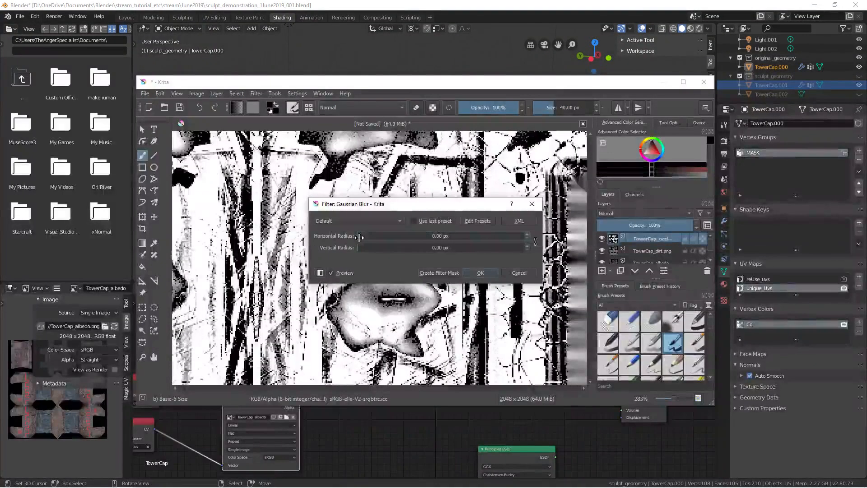
pyautogui.moveTo(359, 239); pyautogui.dragTo(373, 239)
pyautogui.click(480, 273)
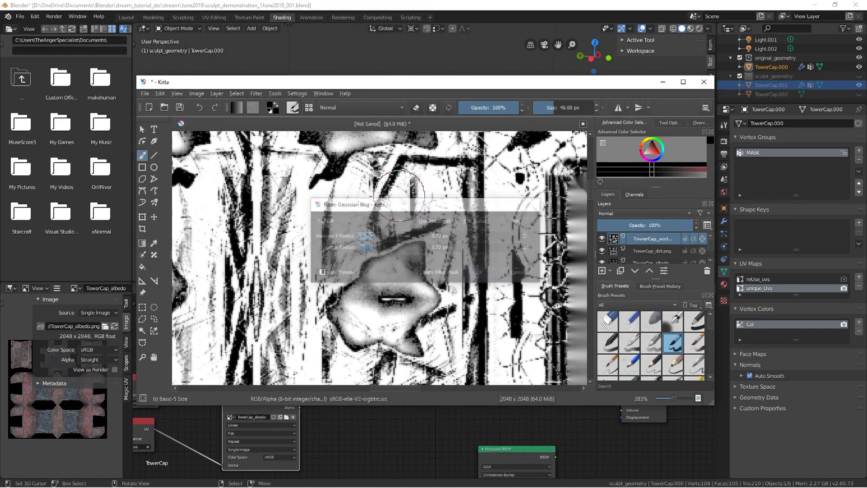
pyautogui.scroll(-2, 355, 293)
pyautogui.scroll(3, 355, 293)
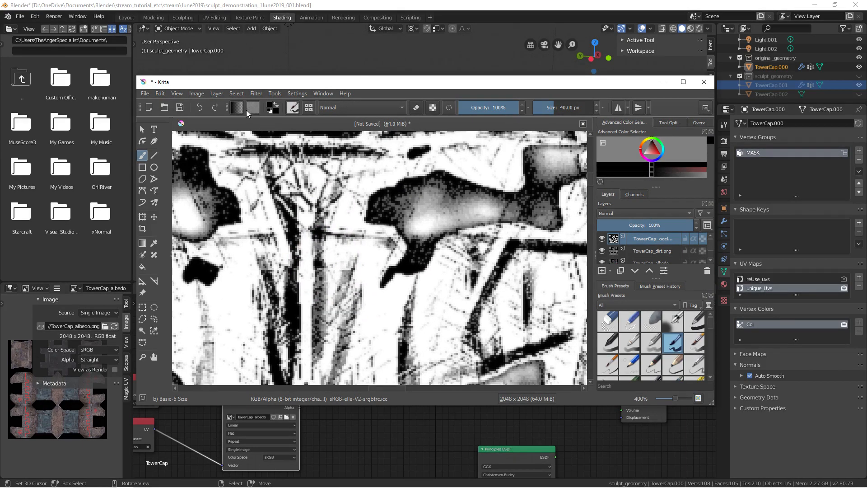
# Sharpen the occlusion layer with an Unsharp Mask of amount 2.50, keeping radius 1.00, threshold 0 and lightness only.
pyautogui.click(251, 94)
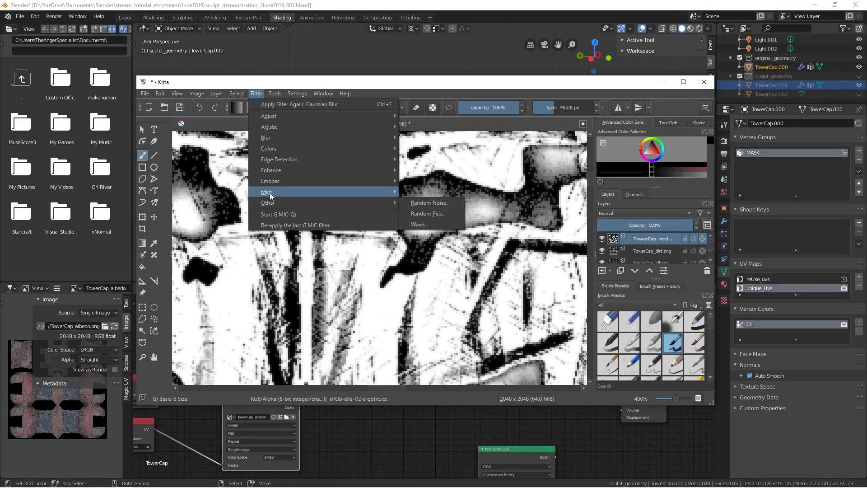
pyautogui.moveTo(267, 192)
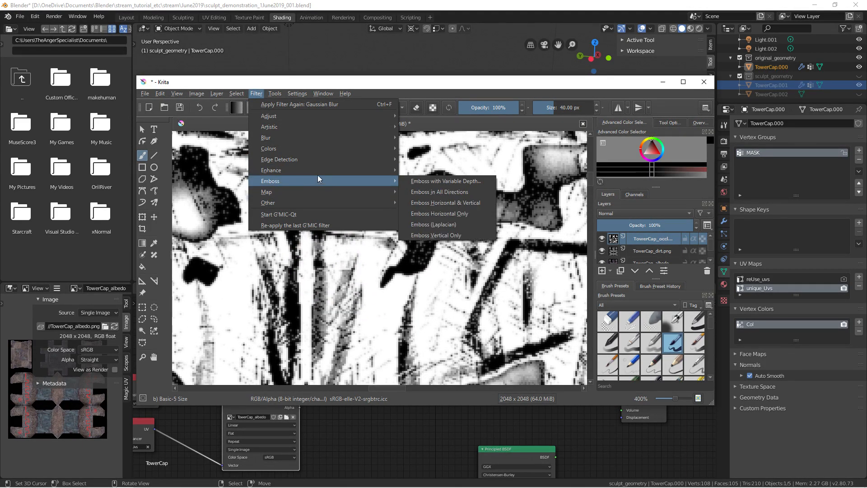
pyautogui.moveTo(328, 169)
pyautogui.click(430, 202)
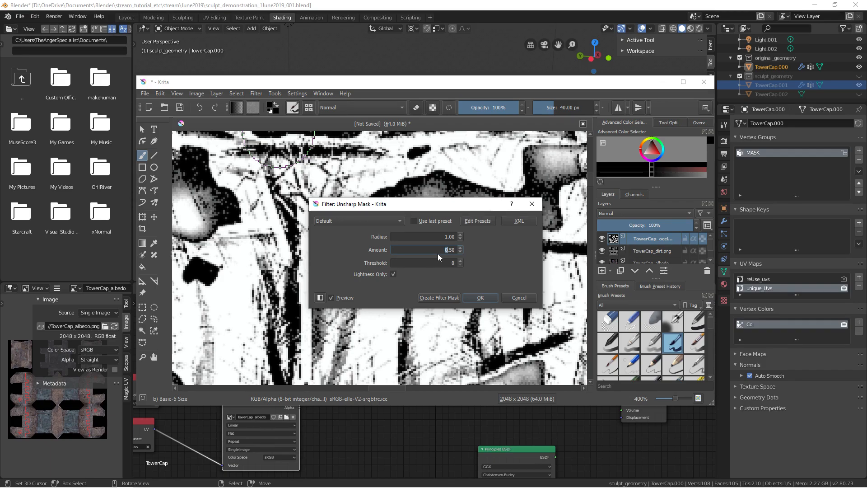
pyautogui.write('2')
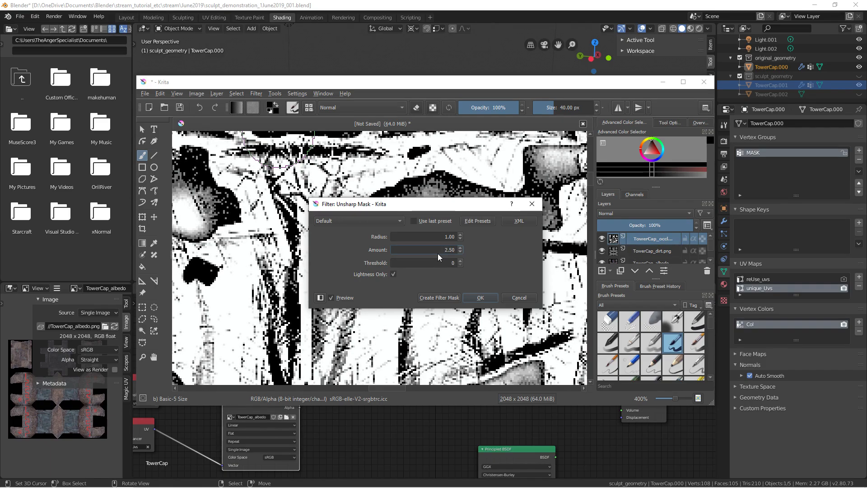
pyautogui.click(484, 299)
# Examine the sharpened occlusion texture across the map for pixelation and harsh edges.
pyautogui.scroll(-4, 424, 289)
pyautogui.scroll(5, 375, 324)
pyautogui.moveTo(377, 311); pyautogui.dragTo(329, 201, button='middle')
pyautogui.scroll(-3, 329, 201)
pyautogui.moveTo(327, 253); pyautogui.dragTo(344, 199, button='middle')
pyautogui.scroll(3, 289, 262)
pyautogui.moveTo(289, 264); pyautogui.dragTo(454, 233, button='middle')
pyautogui.scroll(-3, 420, 246)
pyautogui.moveTo(375, 279); pyautogui.dragTo(359, 212, button='middle')
pyautogui.scroll(2, 343, 248)
pyautogui.scroll(-2, 332, 316)
pyautogui.moveTo(332, 316); pyautogui.dragTo(343, 212, button='middle')
pyautogui.scroll(-3, 344, 213)
pyautogui.scroll(-2, 409, 213)
pyautogui.scroll(6, 409, 214)
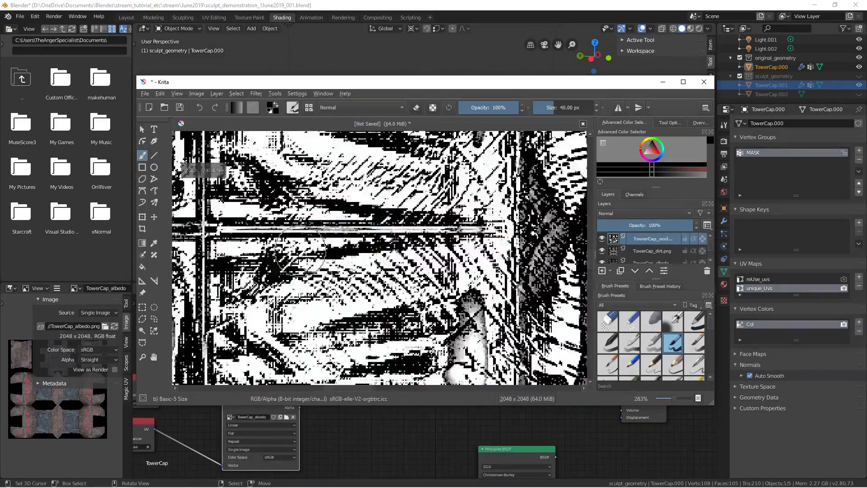
pyautogui.moveTo(380, 222); pyautogui.dragTo(326, 165, button='middle')
pyautogui.scroll(1, 325, 181)
pyautogui.moveTo(326, 206); pyautogui.dragTo(342, 213, button='middle')
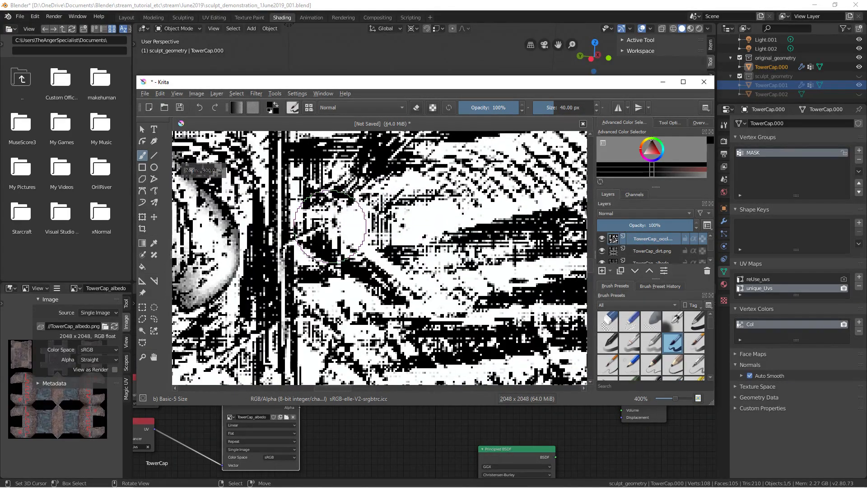
pyautogui.scroll(-1, 341, 212)
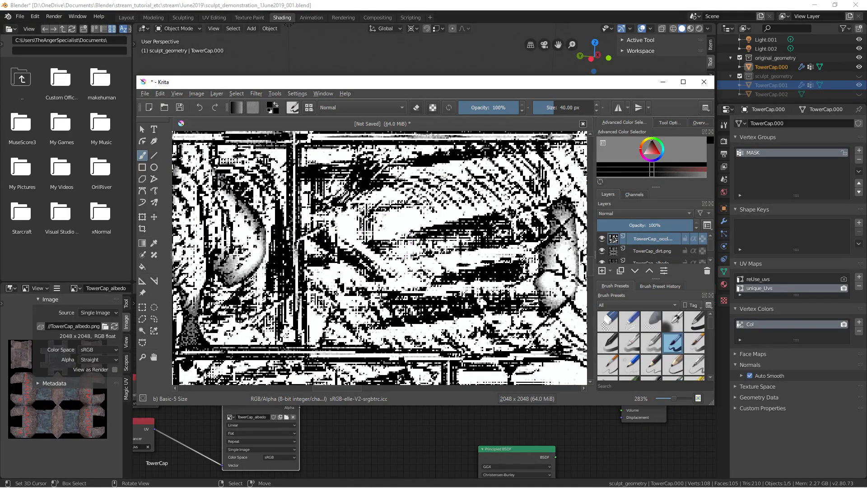
# Soften the occlusion layer with a Gaussian Blur of about 3.52 px horizontal and vertical radius.
pyautogui.click(255, 93)
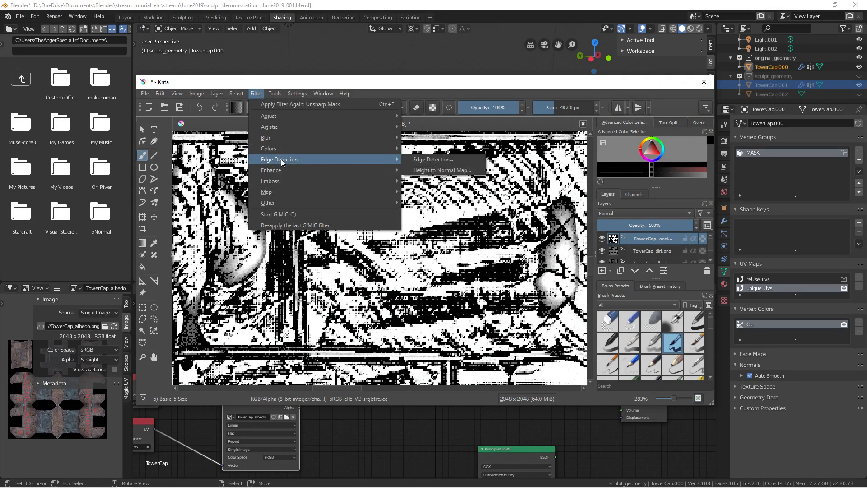
pyautogui.moveTo(304, 138)
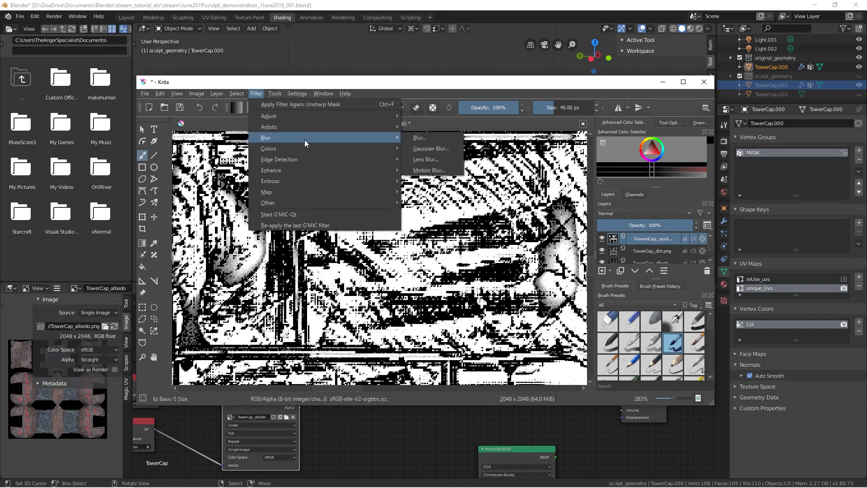
pyautogui.click(417, 148)
pyautogui.moveTo(399, 236); pyautogui.dragTo(508, 193)
pyautogui.click(468, 223)
pyautogui.moveTo(463, 223); pyautogui.dragTo(477, 220)
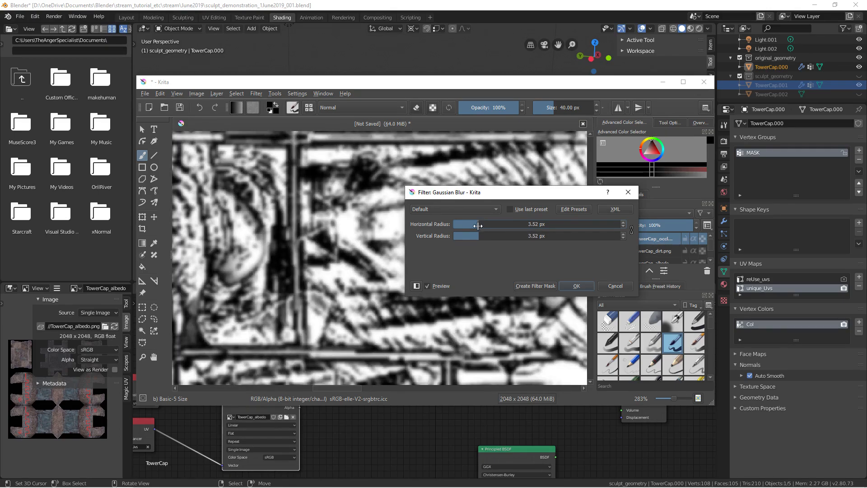
pyautogui.click(574, 286)
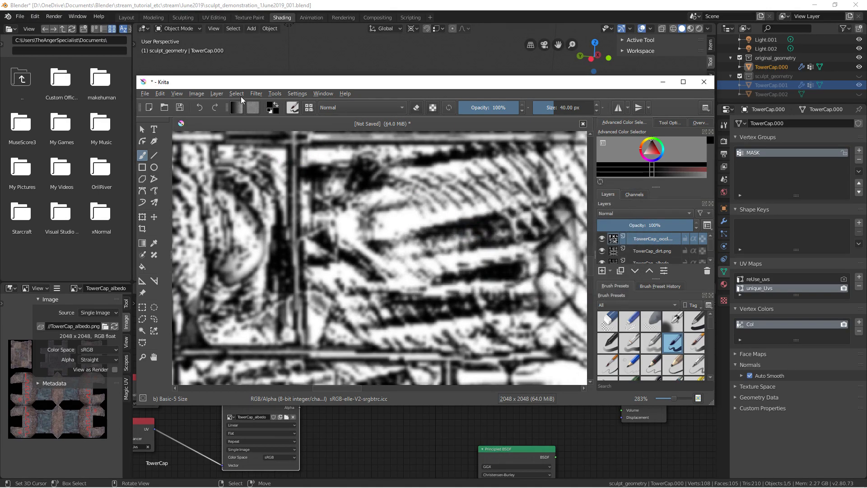
# Apply an Unsharp Mask with radius 4.00 and amount 2.50 to the blurred occlusion layer.
pyautogui.click(256, 94)
pyautogui.moveTo(301, 195)
pyautogui.moveTo(316, 174)
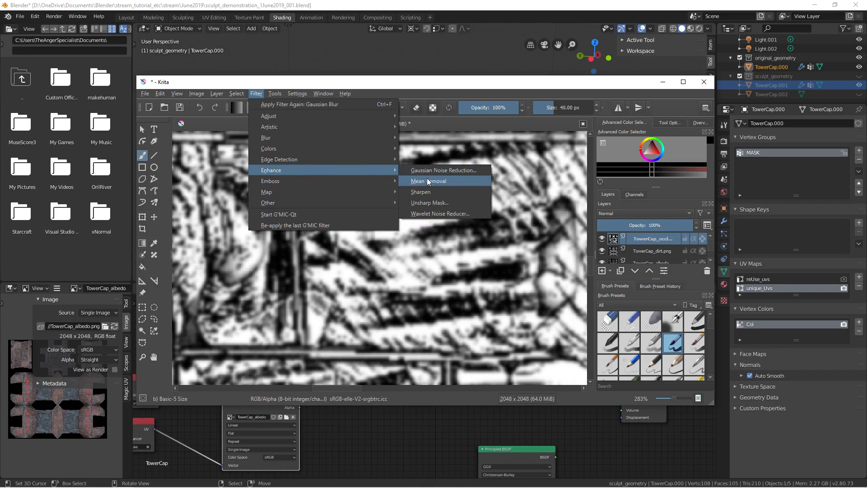
pyautogui.click(429, 202)
pyautogui.moveTo(473, 195); pyautogui.dragTo(509, 195)
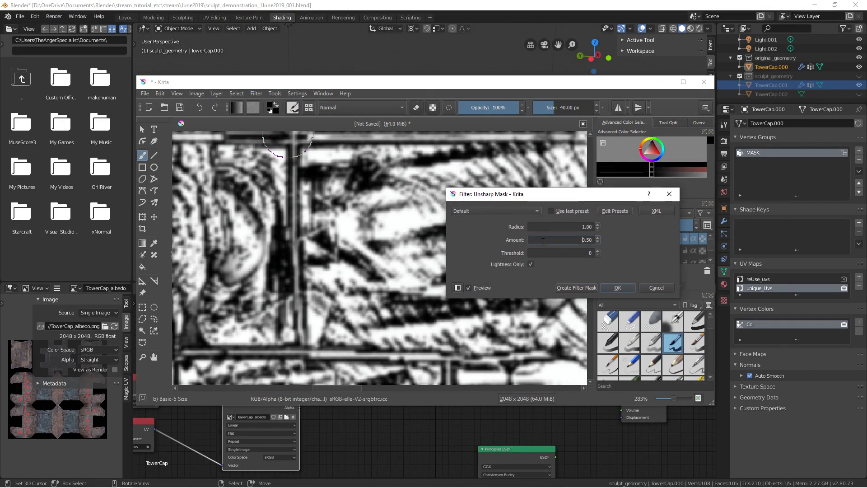
pyautogui.write('2')
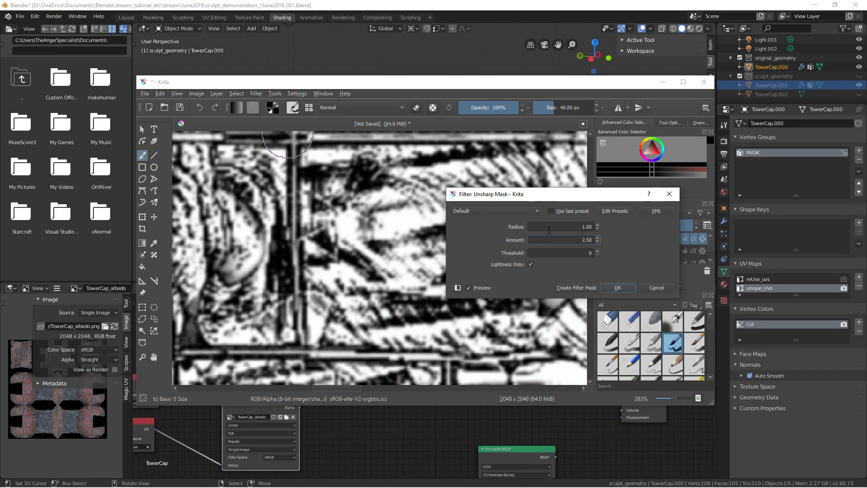
pyautogui.doubleClick(553, 227)
pyautogui.write('4')
pyautogui.click(550, 239)
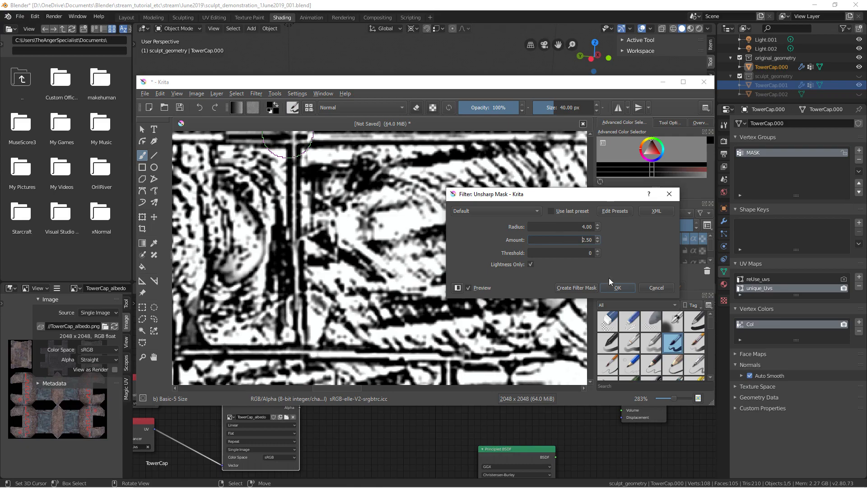
pyautogui.click(617, 288)
# Examine the refined occlusion map's detail both up close and across the whole texture.
pyautogui.scroll(-6, 432, 214)
pyautogui.scroll(6, 431, 214)
pyautogui.scroll(-7, 431, 213)
pyautogui.scroll(3, 380, 266)
pyautogui.moveTo(380, 266); pyautogui.dragTo(372, 147, button='middle')
pyautogui.moveTo(276, 339); pyautogui.dragTo(392, 225, button='middle')
pyautogui.scroll(2, 328, 272)
pyautogui.scroll(-1, 392, 226)
pyautogui.scroll(-2, 392, 225)
pyautogui.moveTo(549, 248); pyautogui.dragTo(415, 270, button='middle')
pyautogui.scroll(2, 481, 266)
pyautogui.scroll(2, 391, 255)
pyautogui.scroll(-2, 391, 255)
pyautogui.moveTo(416, 212); pyautogui.dragTo(433, 263, button='middle')
pyautogui.scroll(-1, 378, 274)
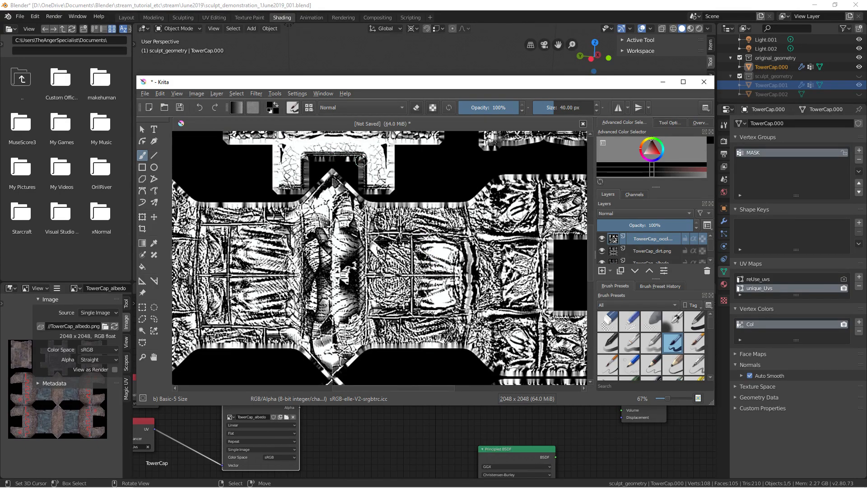
# Save the image as a PNG over the existing TowerCap_occlusion.png in the June2019 folder.
pyautogui.click(204, 96)
pyautogui.moveTo(146, 94)
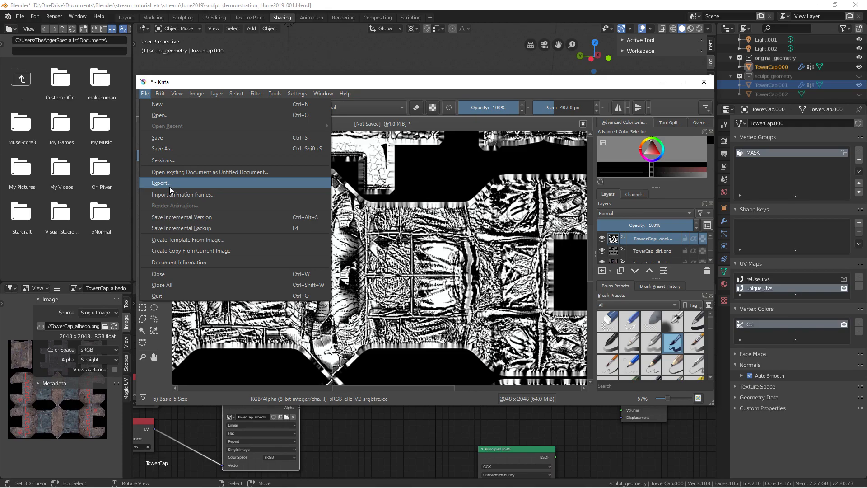
pyautogui.click(186, 148)
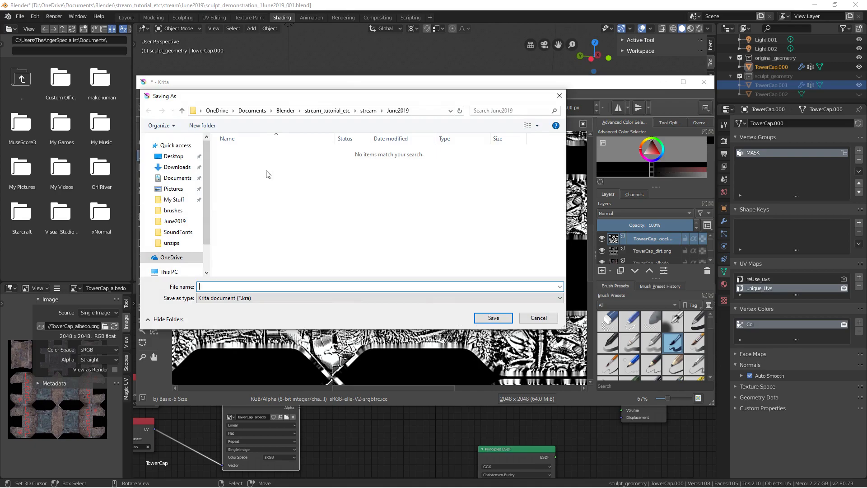
pyautogui.click(251, 299)
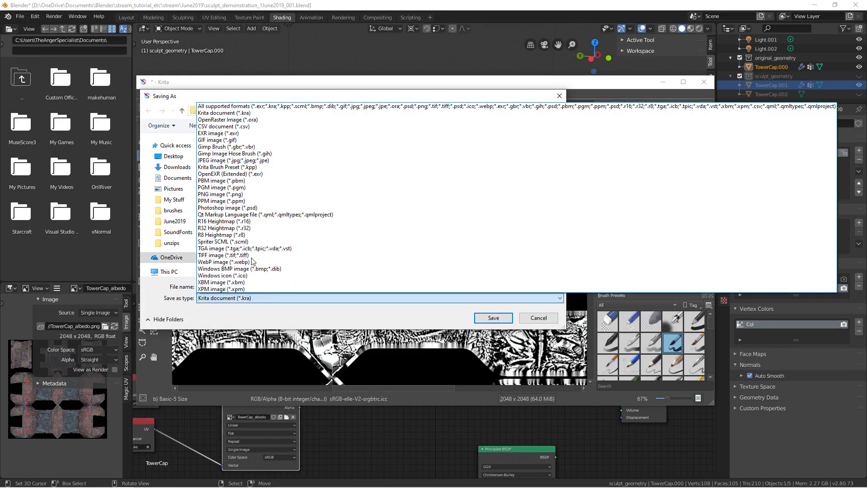
pyautogui.click(223, 194)
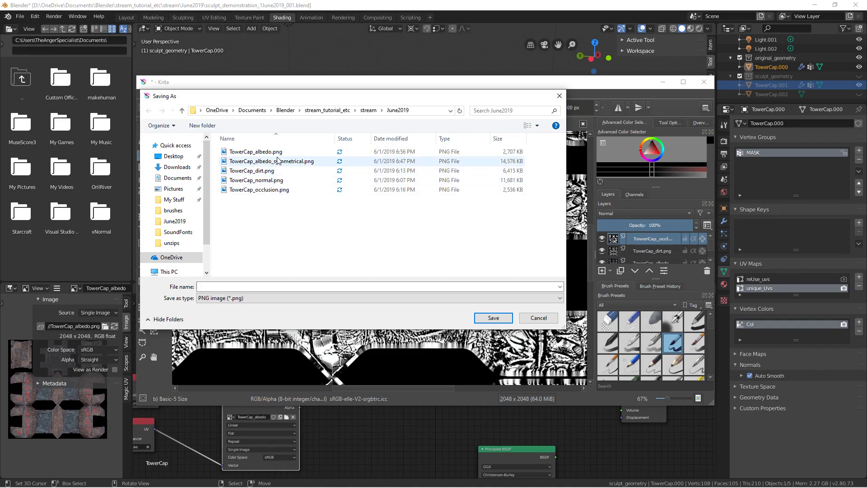
pyautogui.click(273, 192)
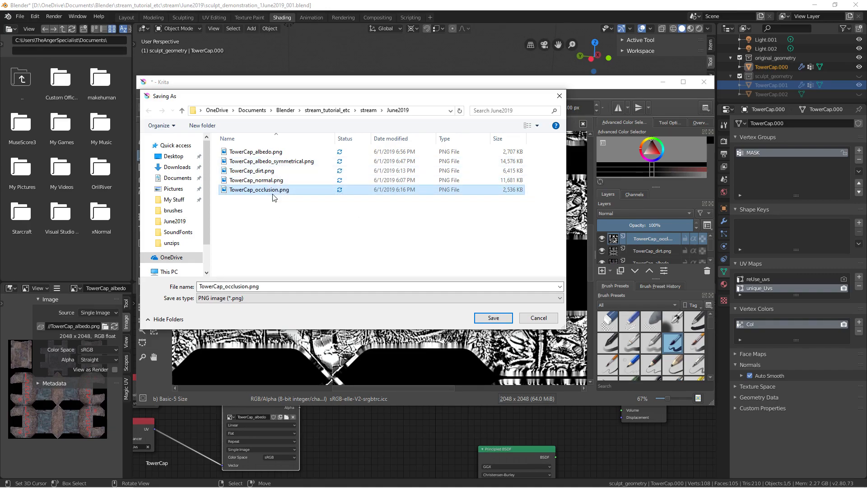
pyautogui.click(485, 319)
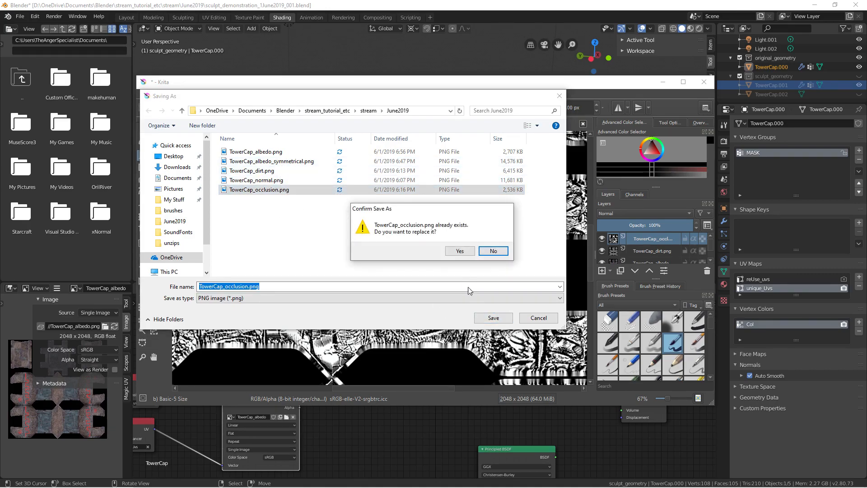
pyautogui.click(449, 252)
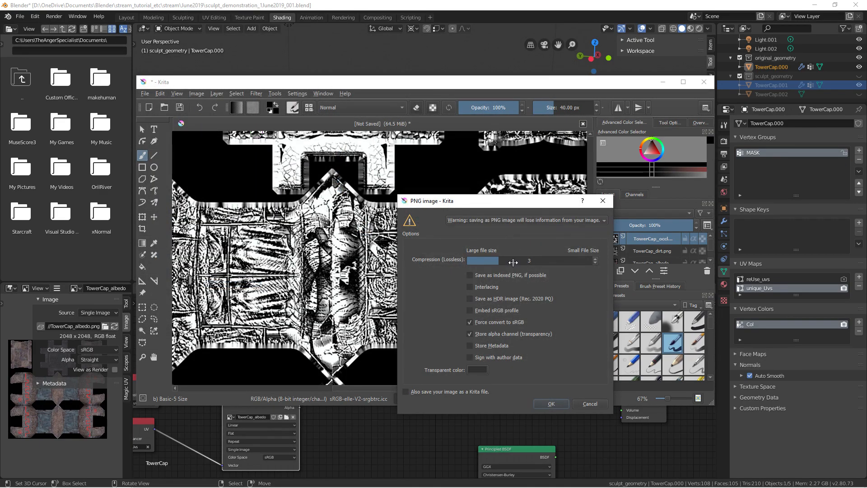
# Export the PNG with compression 9 and without storing the alpha channel.
pyautogui.moveTo(515, 262); pyautogui.dragTo(592, 263)
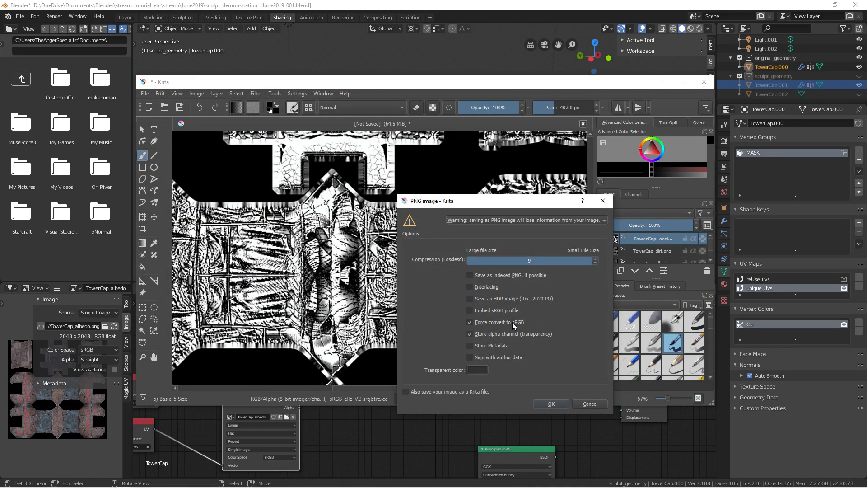
pyautogui.click(500, 333)
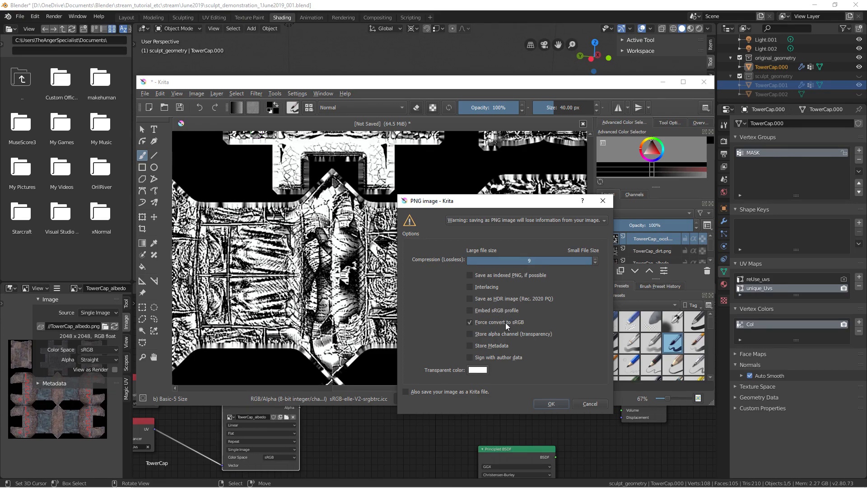
pyautogui.click(546, 403)
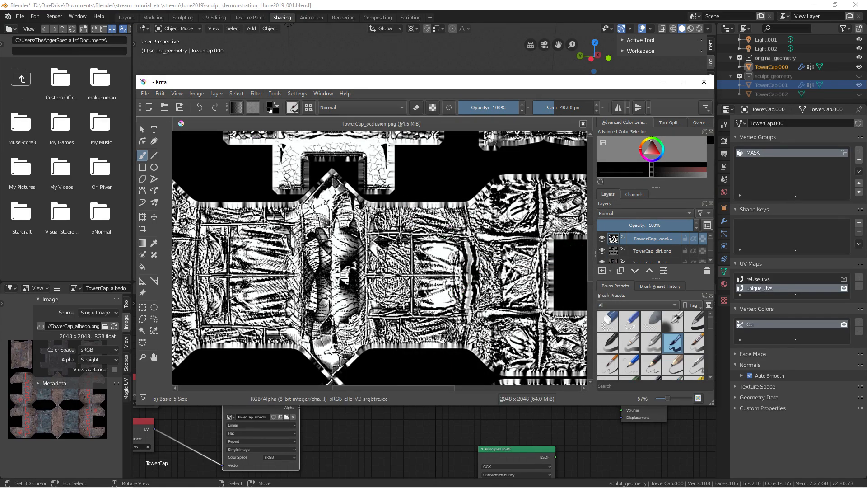
# Toggle the occlusion layer's visibility to compare it with the layers beneath.
pyautogui.scroll(3, 567, 258)
pyautogui.scroll(-3, 567, 257)
pyautogui.scroll(2, 566, 257)
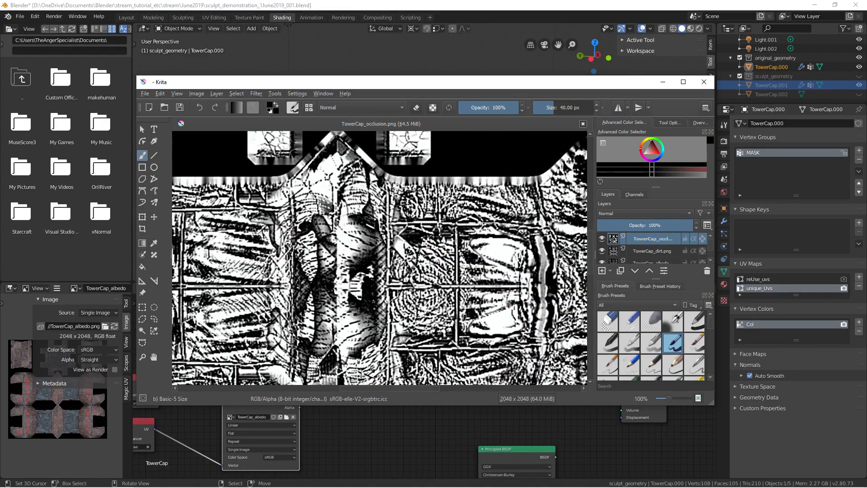
pyautogui.click(603, 241)
pyautogui.scroll(-3, 604, 253)
pyautogui.scroll(3, 604, 253)
pyautogui.click(603, 239)
pyautogui.click(602, 240)
pyautogui.click(603, 242)
# Duplicate the TowerCap albedo layer and move the copy to the top of the layer stack.
pyautogui.scroll(-3, 606, 253)
pyautogui.click(637, 234)
pyautogui.scroll(3, 631, 256)
pyautogui.click(620, 270)
pyautogui.click(649, 270)
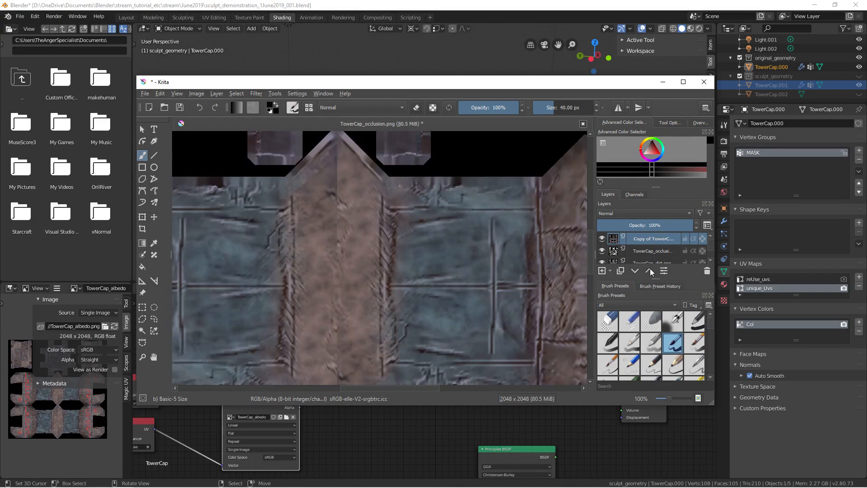
pyautogui.scroll(-2, 443, 240)
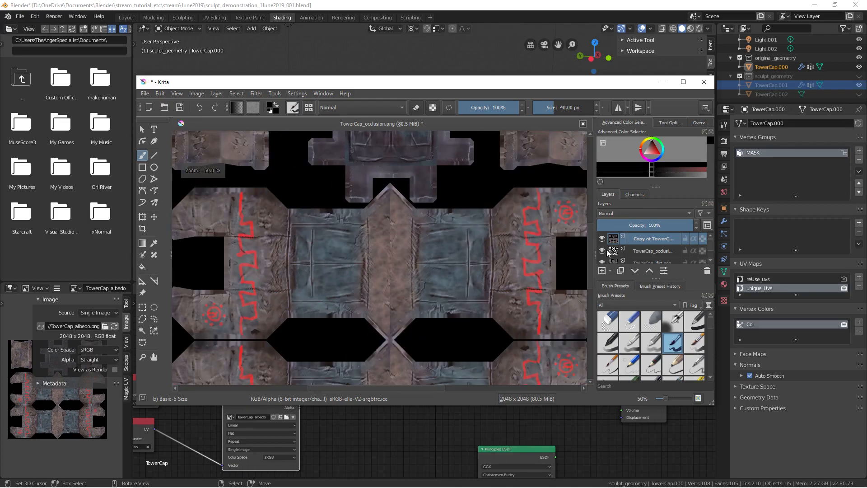
# Move the TowerCap occlusion layer to the top of the stack and try Grain Extract blending on it.
pyautogui.click(640, 253)
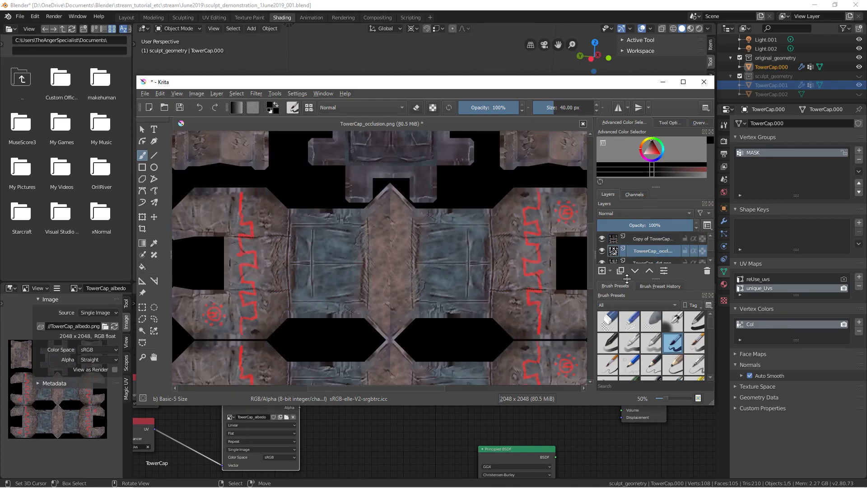
pyautogui.click(650, 270)
pyautogui.click(633, 213)
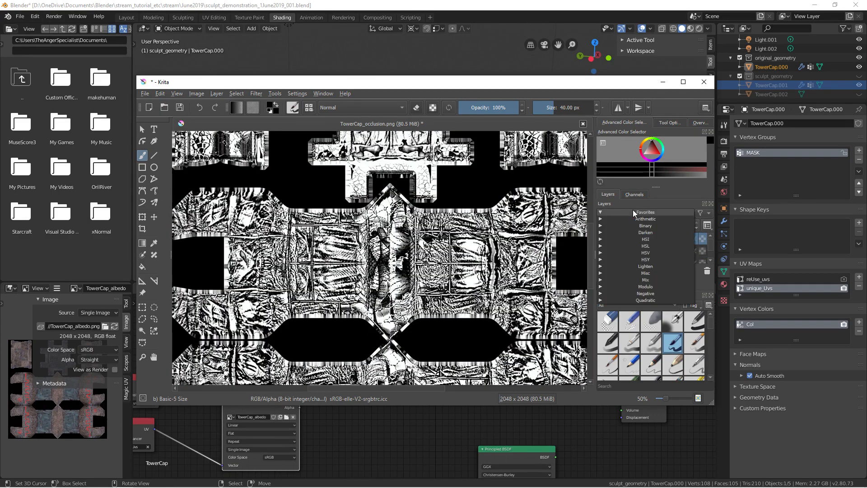
pyautogui.click(601, 279)
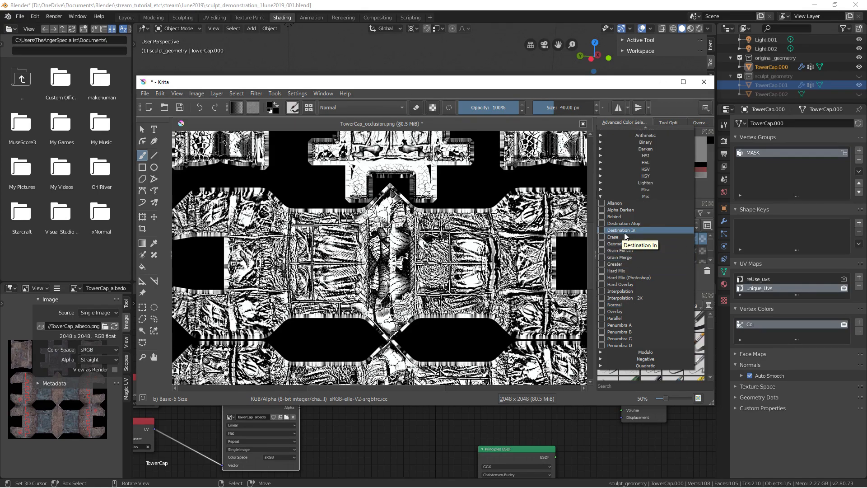
pyautogui.click(620, 250)
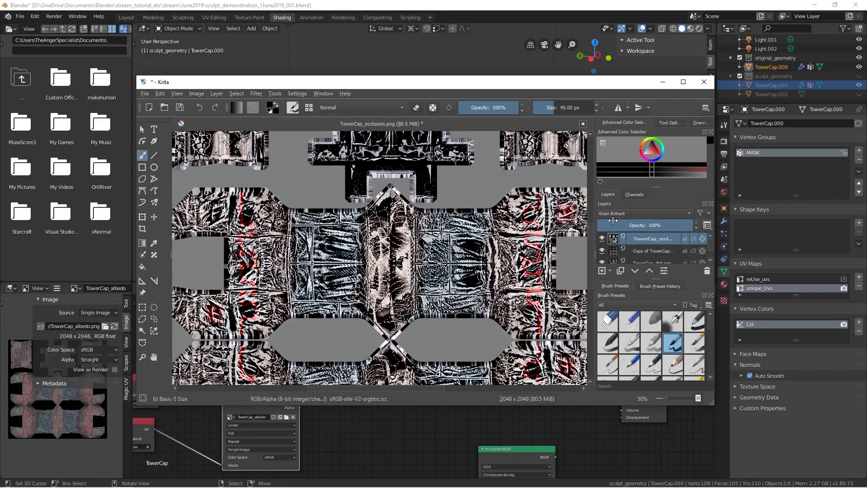
# Try Grain Merge, Erase, Alpha Darken and Allanon blending on the occlusion layer, and lower its opacity to 34%.
pyautogui.scroll(-4, 637, 213)
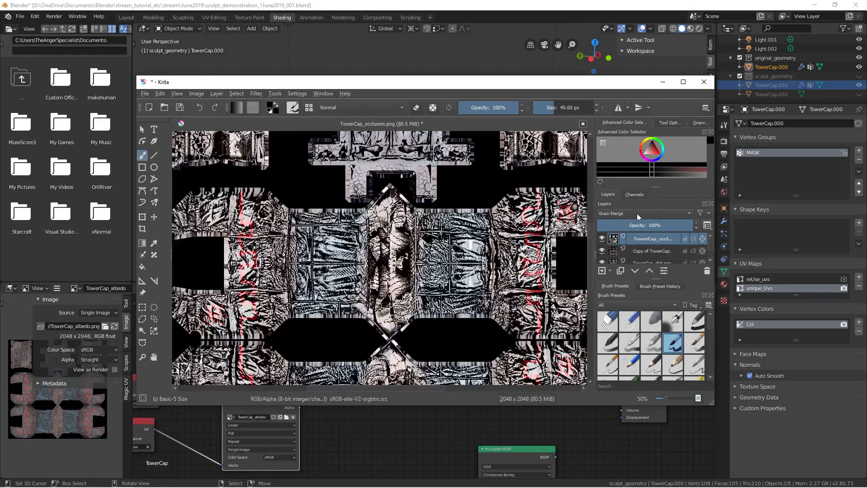
pyautogui.scroll(-4, 636, 213)
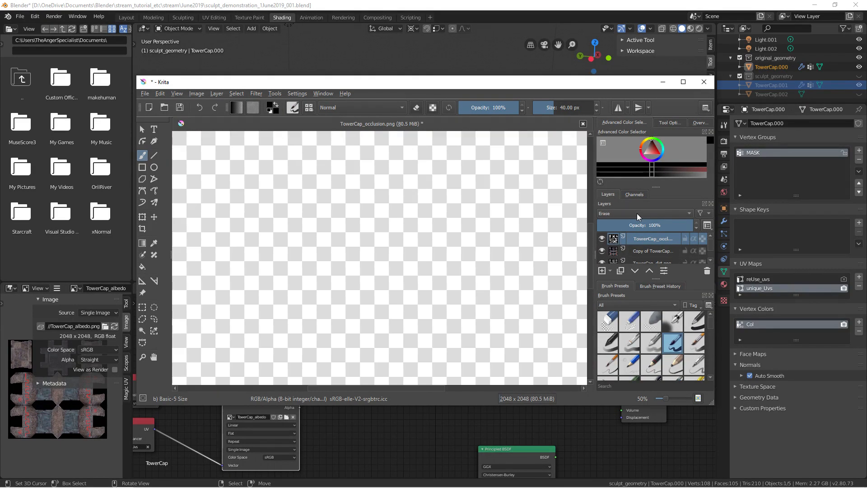
pyautogui.scroll(-3, 637, 213)
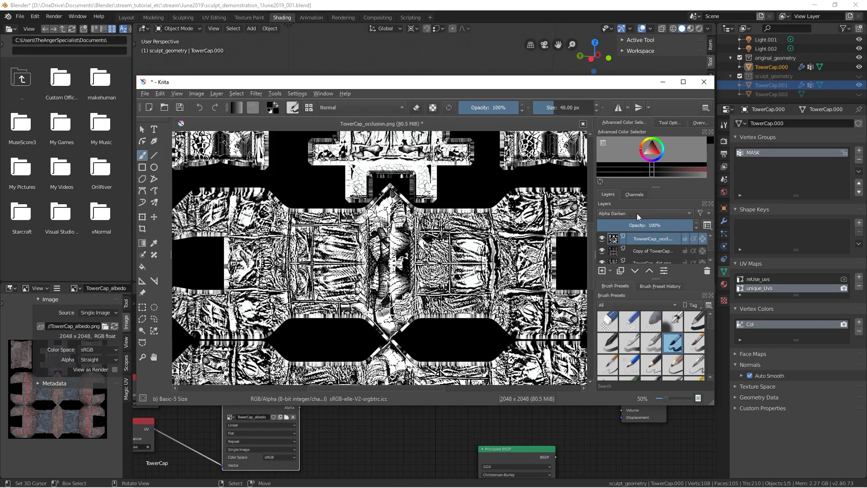
pyautogui.click(630, 225)
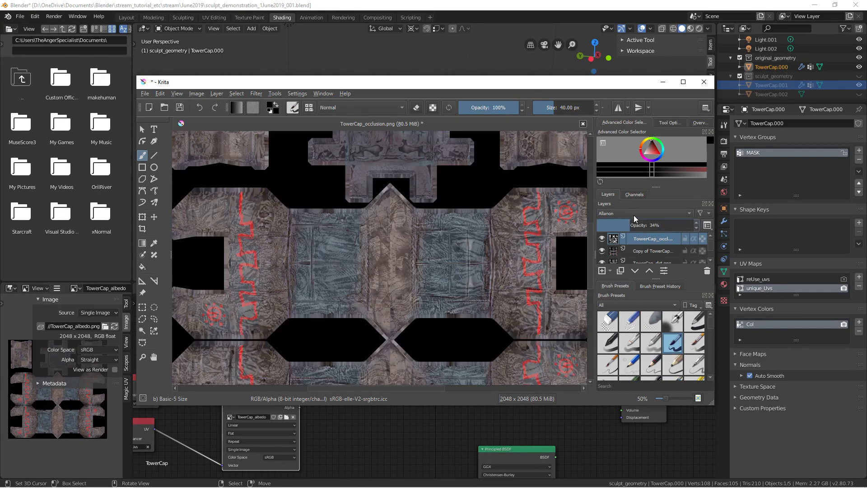
# Try Binary blending modes on the occlusion layer, including IMPLICATION and NOT IMPLICATION.
pyautogui.click(633, 213)
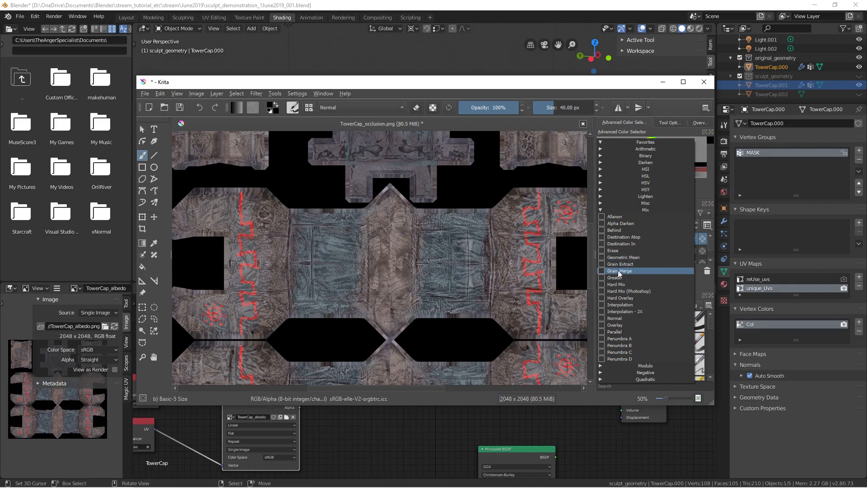
pyautogui.click(601, 210)
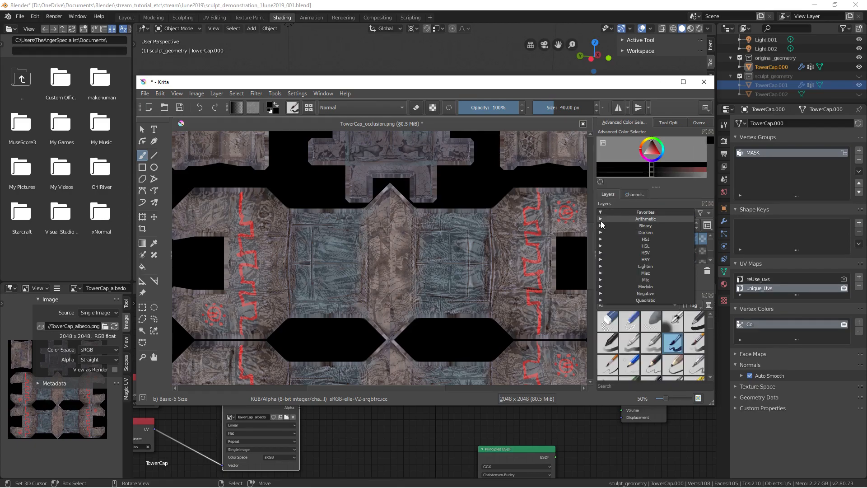
pyautogui.click(601, 219)
pyautogui.click(601, 225)
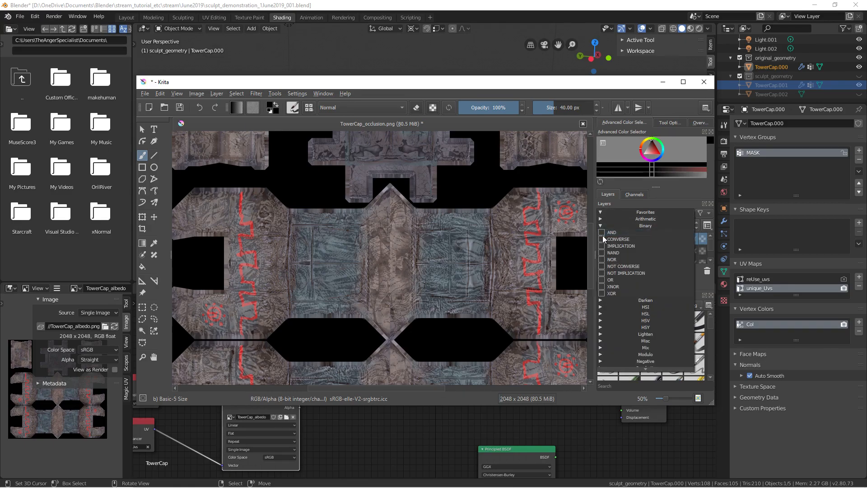
pyautogui.click(602, 232)
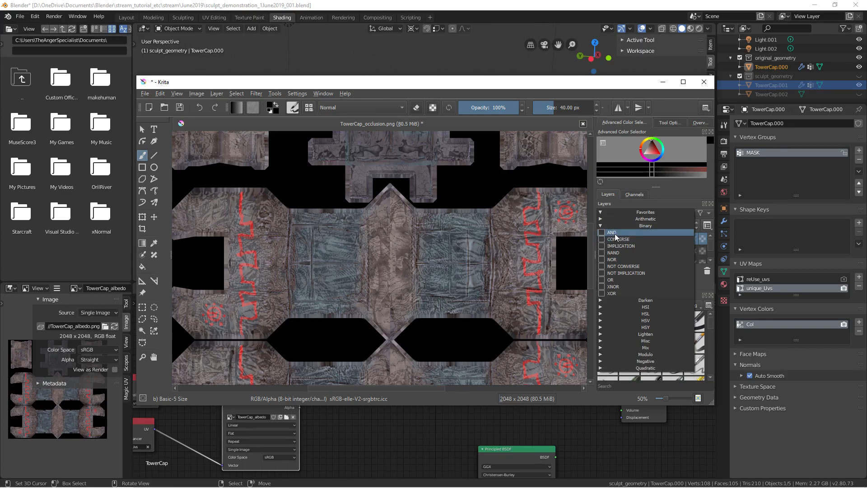
pyautogui.click(632, 219)
pyautogui.scroll(-4, 636, 213)
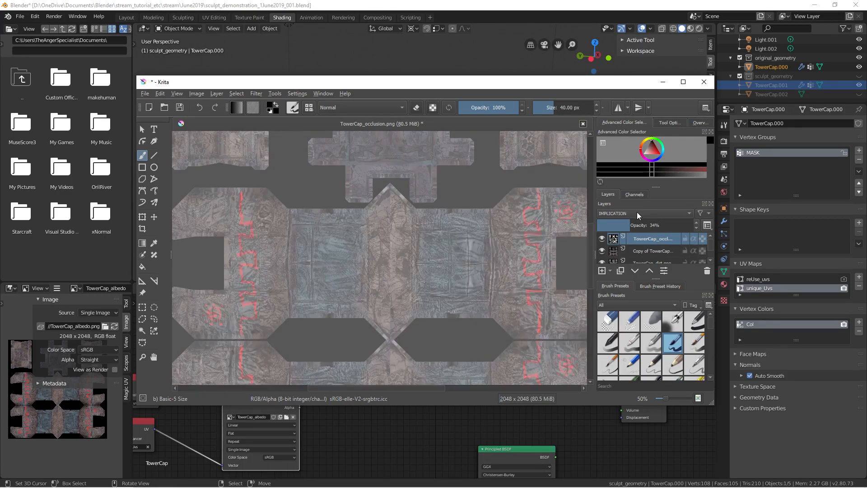
pyautogui.scroll(3, 637, 212)
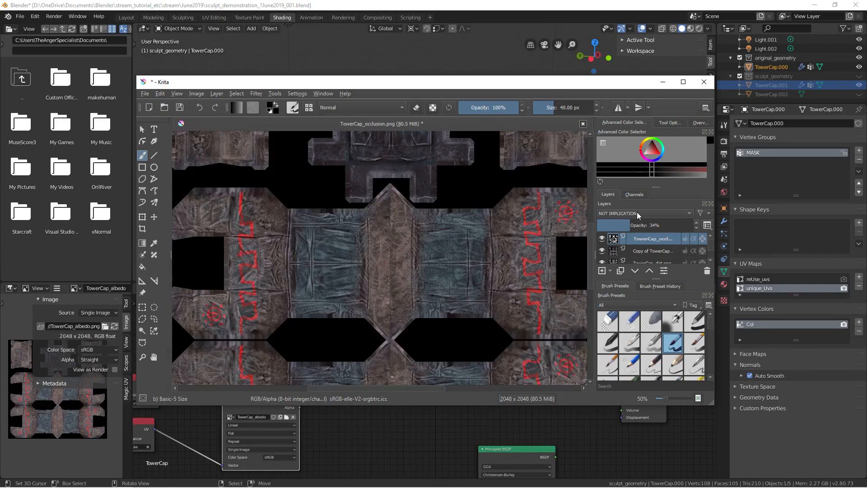
# Vary the occlusion layer's opacity with NOT IMPLICATION blending and settle it at 17%.
pyautogui.click(630, 219)
pyautogui.scroll(1, 632, 216)
pyautogui.scroll(-2, 468, 253)
pyautogui.moveTo(457, 255); pyautogui.dragTo(435, 271, button='middle')
pyautogui.scroll(2, 438, 257)
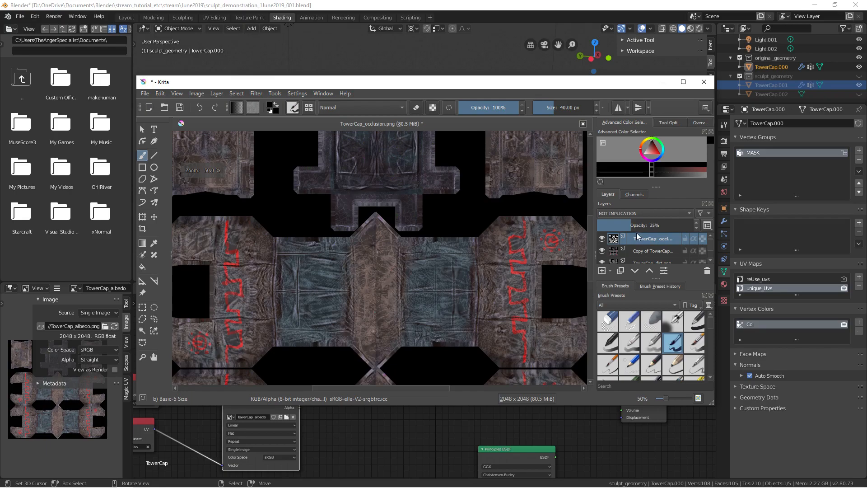
pyautogui.moveTo(668, 223); pyautogui.dragTo(682, 236)
pyautogui.click(611, 227)
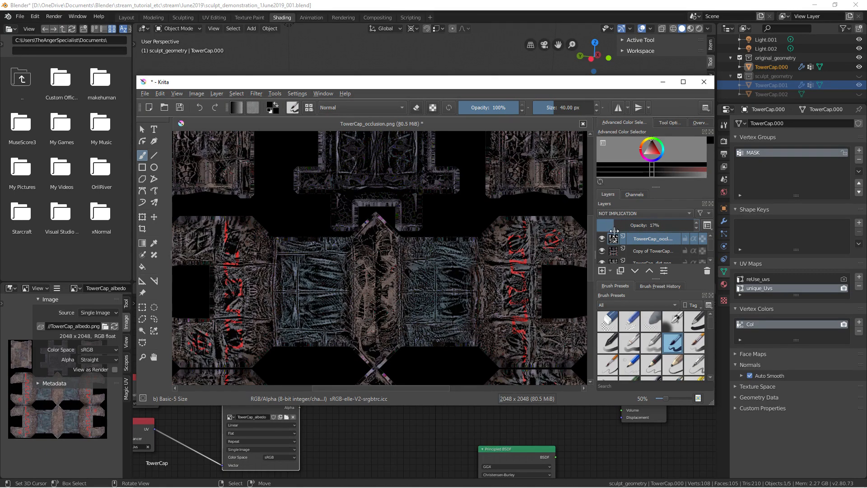
# Switch the occlusion layer to Multiply blending from the Arithmetic group and raise its opacity to 100%.
pyautogui.click(624, 216)
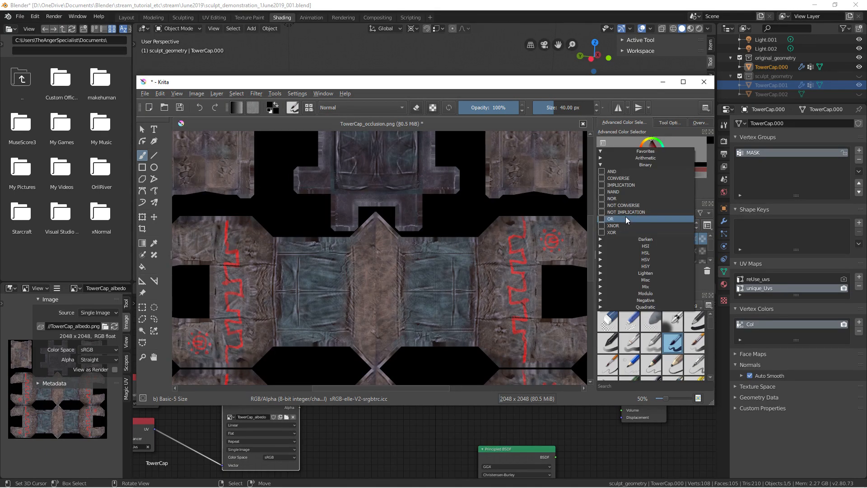
pyautogui.click(602, 165)
pyautogui.click(600, 219)
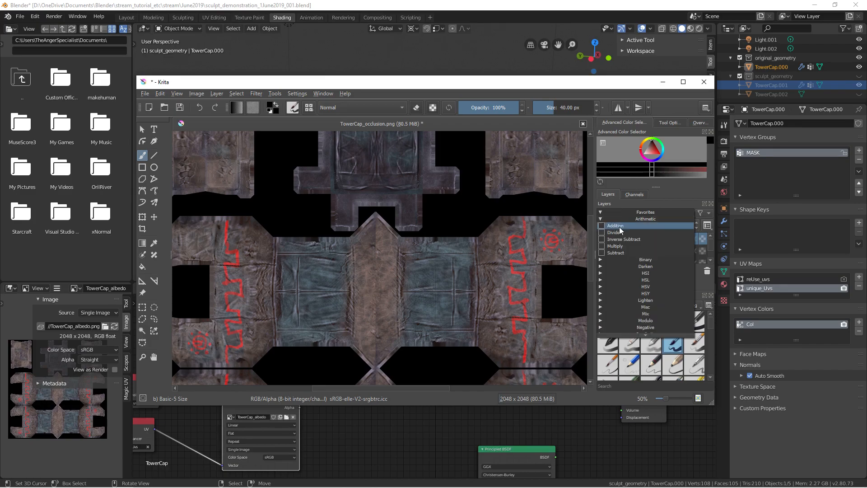
pyautogui.click(615, 246)
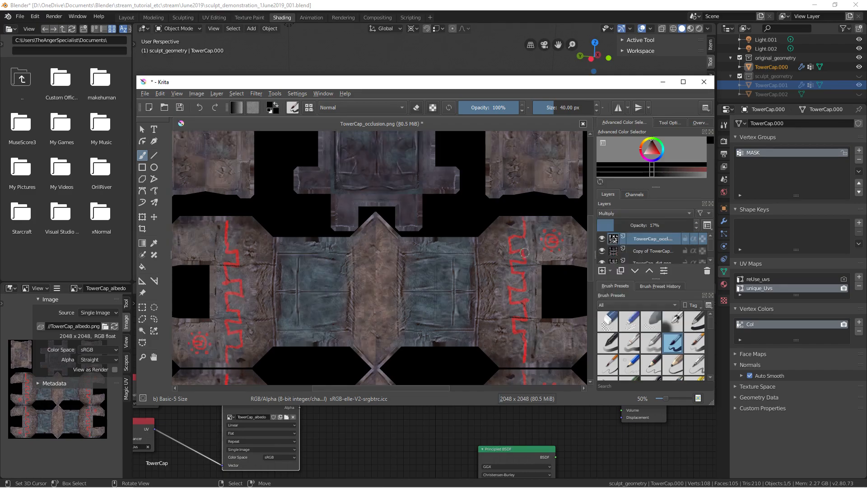
pyautogui.moveTo(617, 229); pyautogui.dragTo(696, 223)
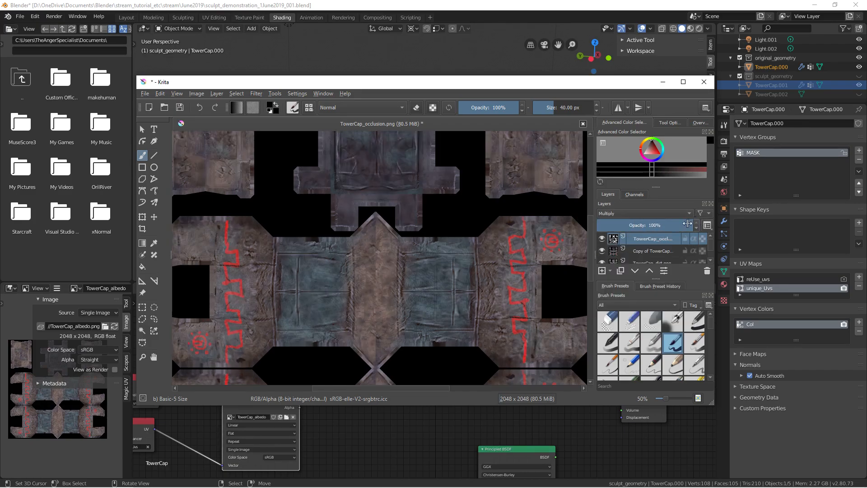
# Try Normal, Overlay and Parallel blending on the occlusion layer, and reduce its opacity to 25%.
pyautogui.scroll(-1, 634, 212)
pyautogui.scroll(-2, 634, 212)
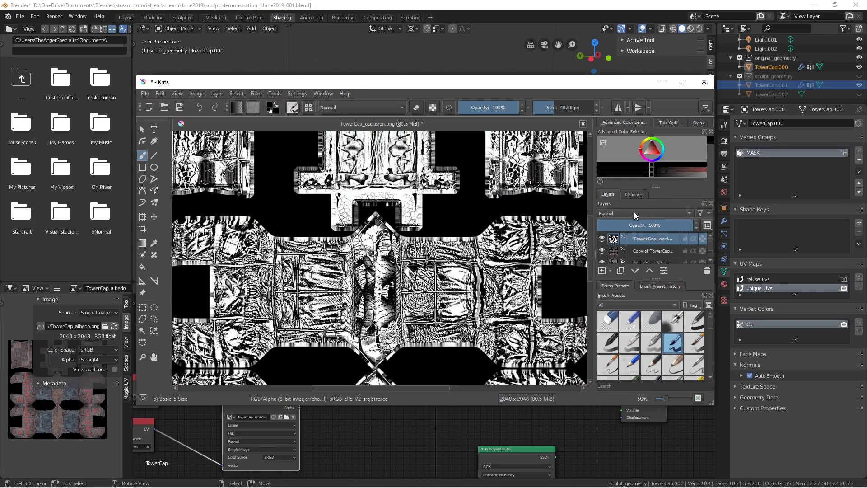
pyautogui.scroll(-4, 634, 213)
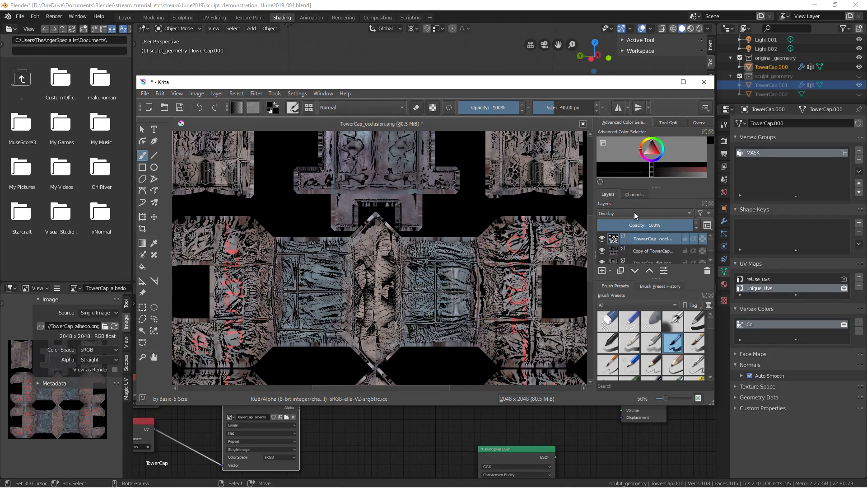
pyautogui.scroll(4, 634, 212)
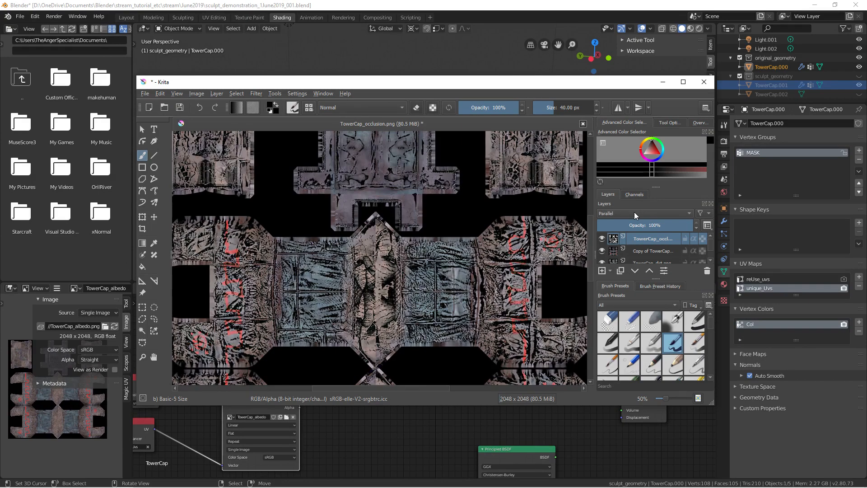
pyautogui.click(643, 226)
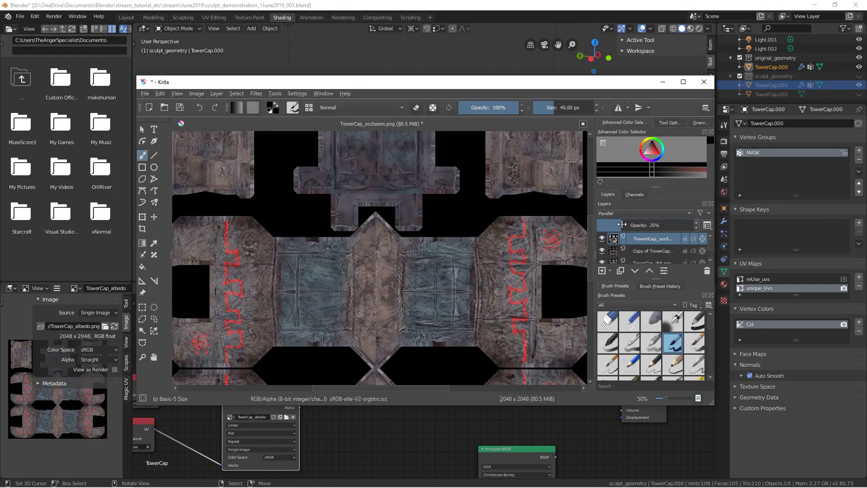
# Compare Penumbra A, Normal and Interpolation - 2X blending on the occlusion layer, ending on Interpolation - 2X.
pyautogui.scroll(-1, 617, 213)
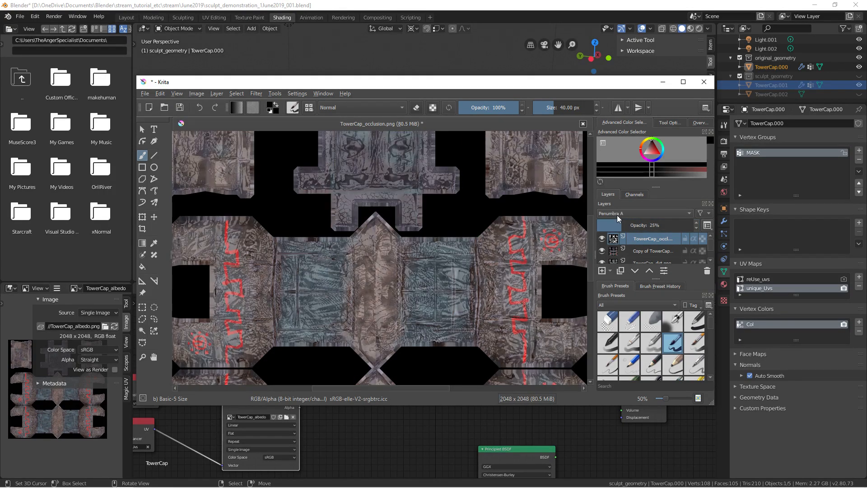
pyautogui.scroll(3, 617, 213)
pyautogui.scroll(-1, 618, 219)
pyautogui.scroll(4, 613, 217)
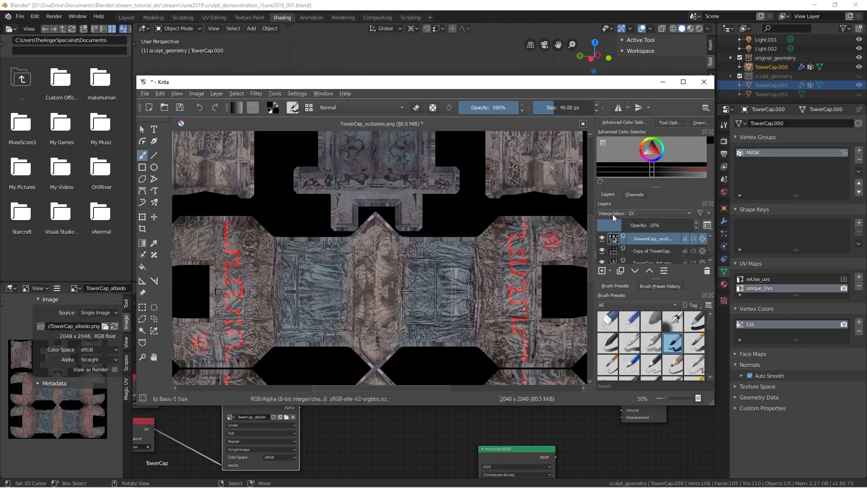
pyautogui.scroll(-2, 613, 217)
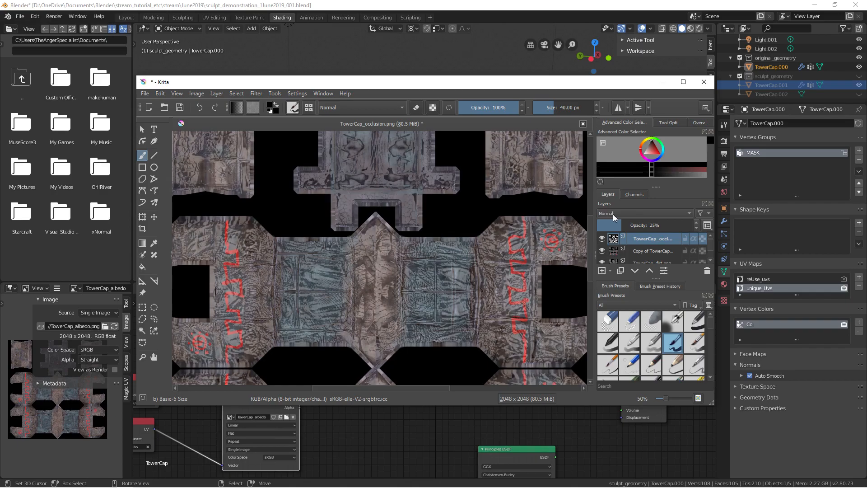
pyautogui.scroll(1, 613, 216)
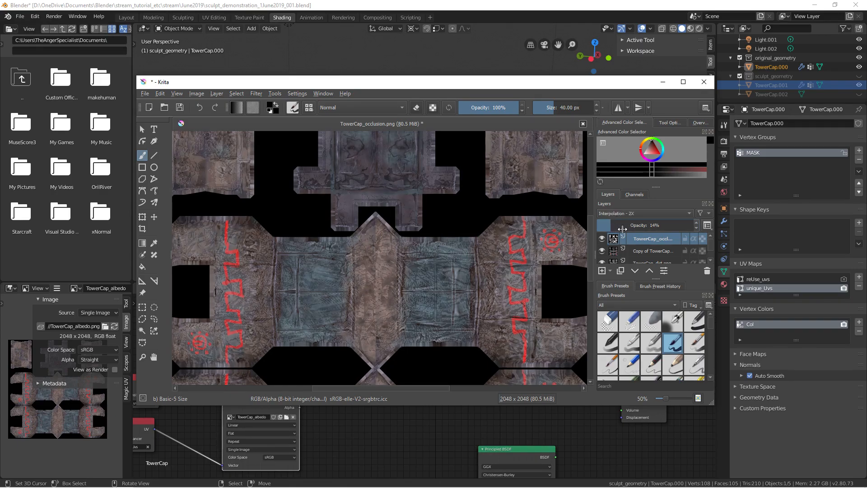
# Set the occlusion layer's opacity to 16% and inspect the blended texture closely around the blue panels.
pyautogui.moveTo(663, 222); pyautogui.dragTo(606, 230)
pyautogui.scroll(-2, 449, 262)
pyautogui.scroll(2, 435, 241)
pyautogui.moveTo(417, 297); pyautogui.dragTo(382, 187, button='middle')
pyautogui.scroll(2, 433, 269)
pyautogui.moveTo(433, 269); pyautogui.dragTo(429, 319, button='middle')
pyautogui.scroll(-2, 427, 213)
pyautogui.scroll(3, 409, 271)
pyautogui.moveTo(414, 234); pyautogui.dragTo(430, 285, button='middle')
pyautogui.scroll(-1, 429, 285)
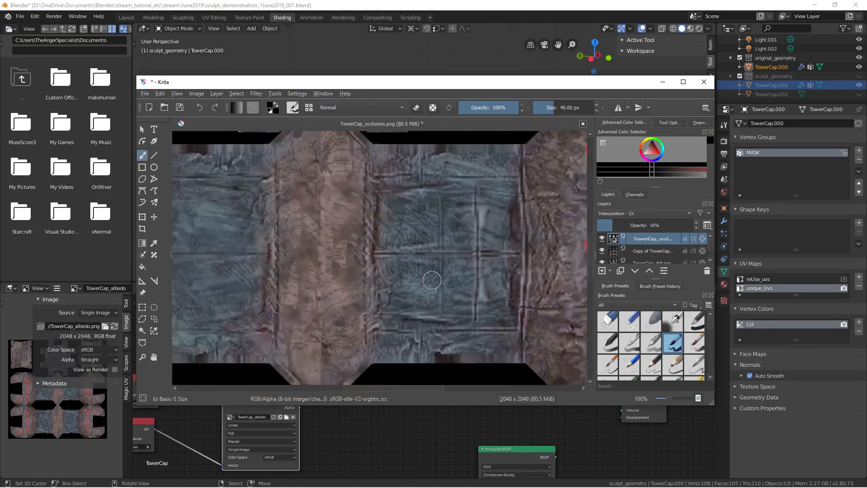
pyautogui.scroll(-2, 432, 280)
pyautogui.scroll(2, 415, 237)
# Set the occlusion layer's blending mode to Multiply and its opacity to 13%.
pyautogui.click(637, 212)
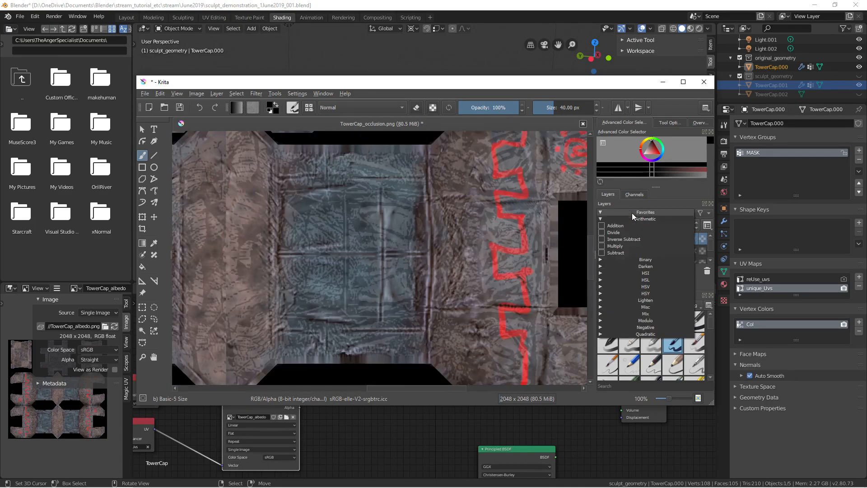
pyautogui.click(617, 252)
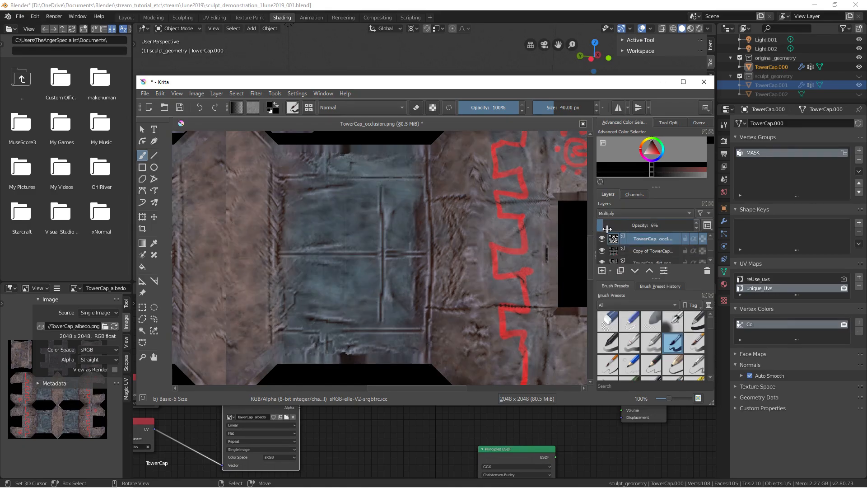
pyautogui.scroll(-2, 646, 256)
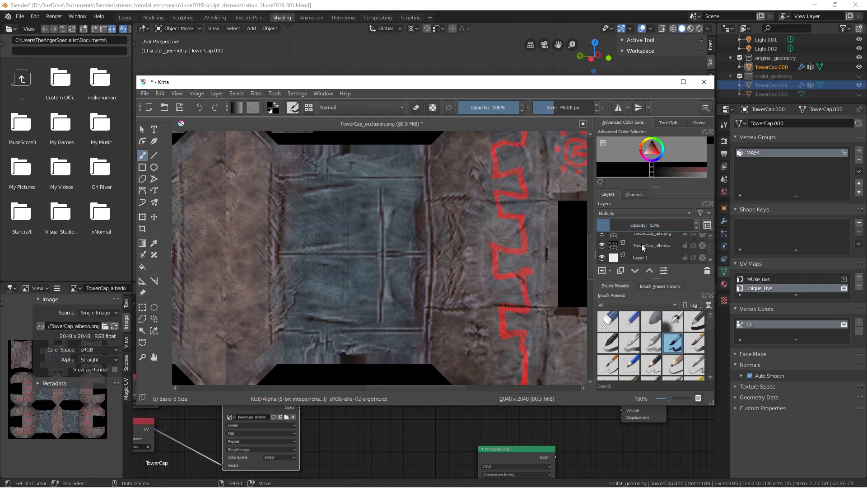
pyautogui.scroll(2, 640, 251)
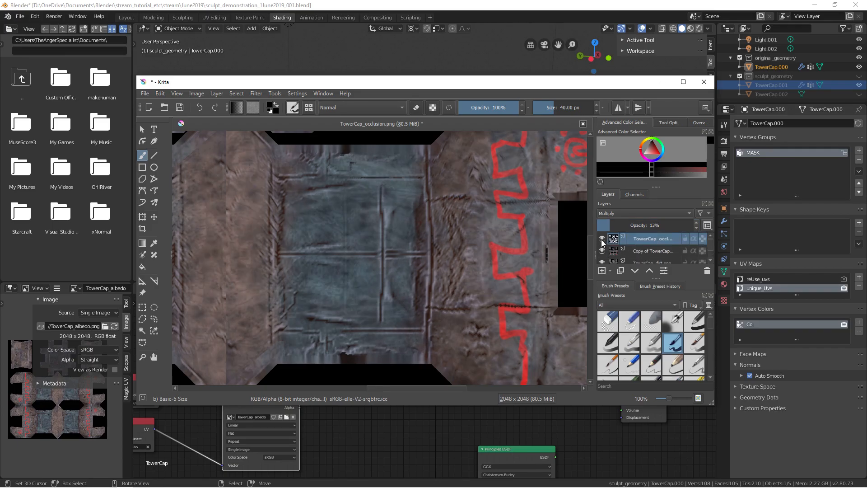
# Hide the albedo copy, dirt and original albedo layers to view the occlusion layer alone over the white background.
pyautogui.scroll(-2, 627, 251)
pyautogui.scroll(2, 635, 254)
pyautogui.click(601, 261)
pyautogui.scroll(-2, 602, 259)
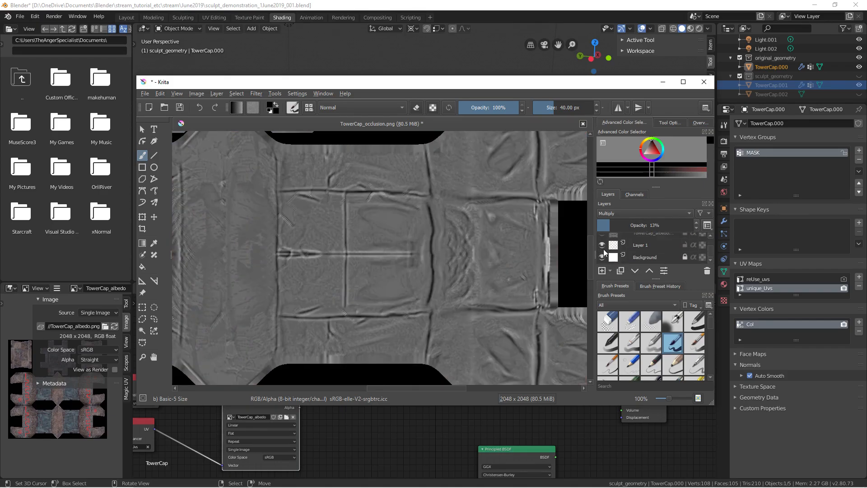
pyautogui.scroll(3, 605, 253)
pyautogui.click(602, 261)
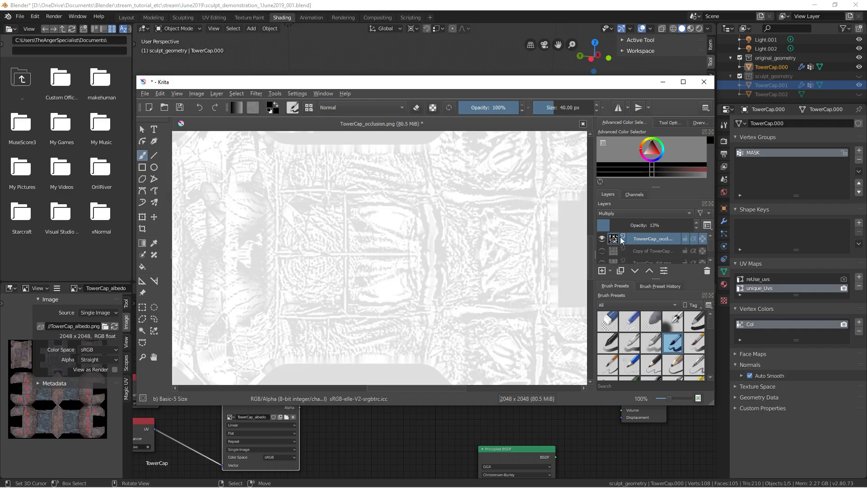
# Set the occlusion layer's opacity to 100% and apply a Gaussian Blur with a radius of 8.80 px to it.
pyautogui.moveTo(632, 225); pyautogui.dragTo(676, 230)
pyautogui.scroll(3, 490, 224)
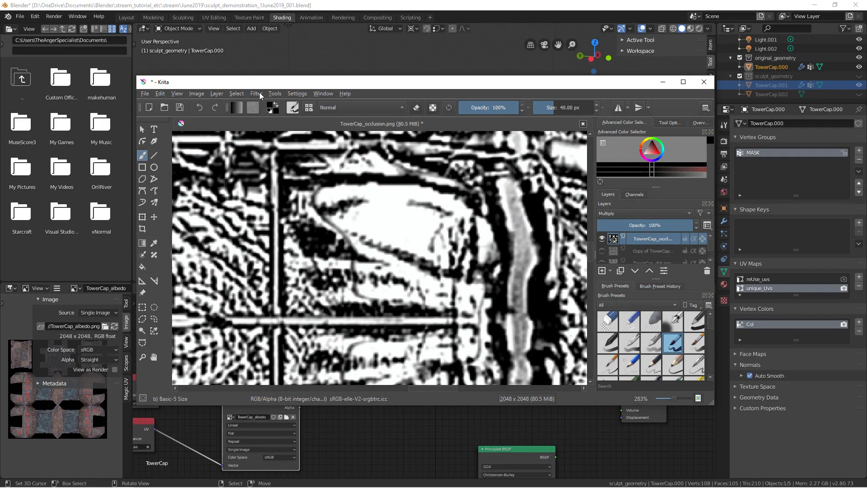
pyautogui.click(259, 93)
pyautogui.moveTo(281, 140)
pyautogui.click(408, 151)
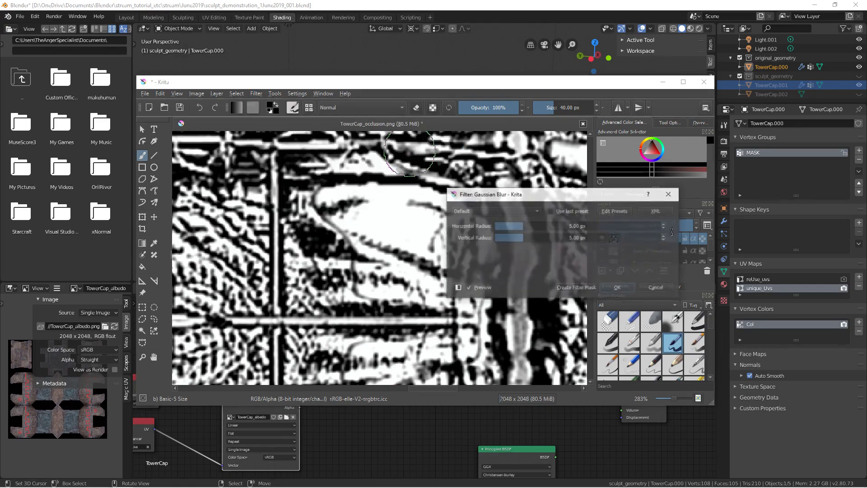
pyautogui.moveTo(515, 226); pyautogui.dragTo(529, 229)
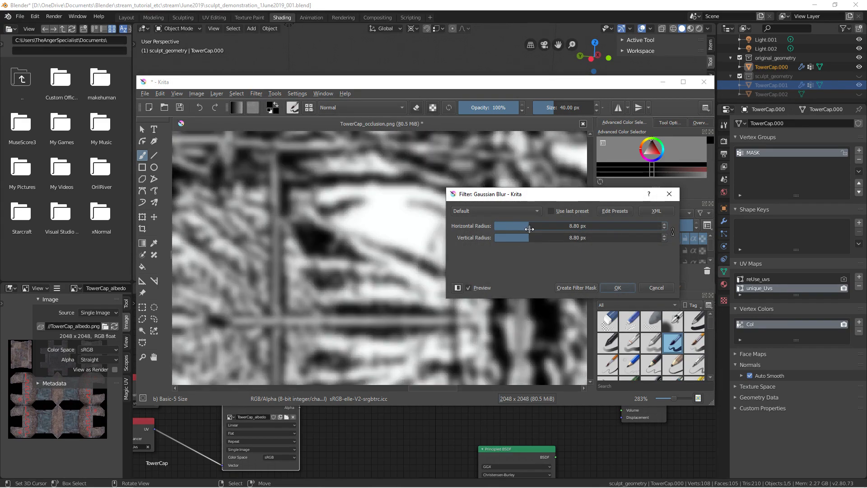
pyautogui.click(617, 287)
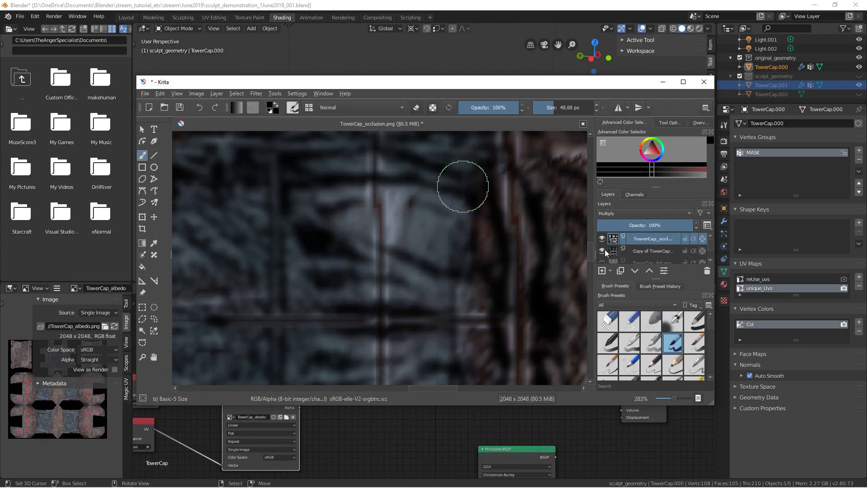
# Show the albedo copy beneath the occlusion again and set the occlusion layer's opacity to 53%.
pyautogui.click(641, 255)
pyautogui.scroll(-4, 393, 216)
pyautogui.scroll(2, 409, 247)
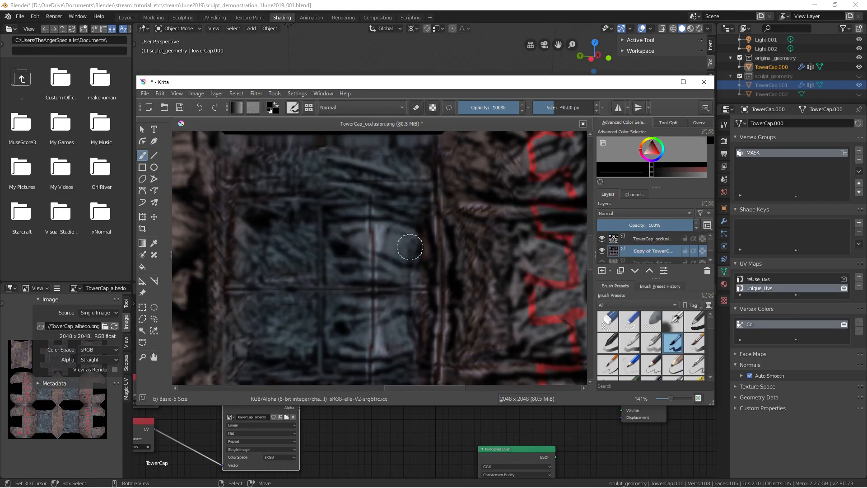
pyautogui.click(651, 237)
pyautogui.moveTo(655, 225); pyautogui.dragTo(639, 222)
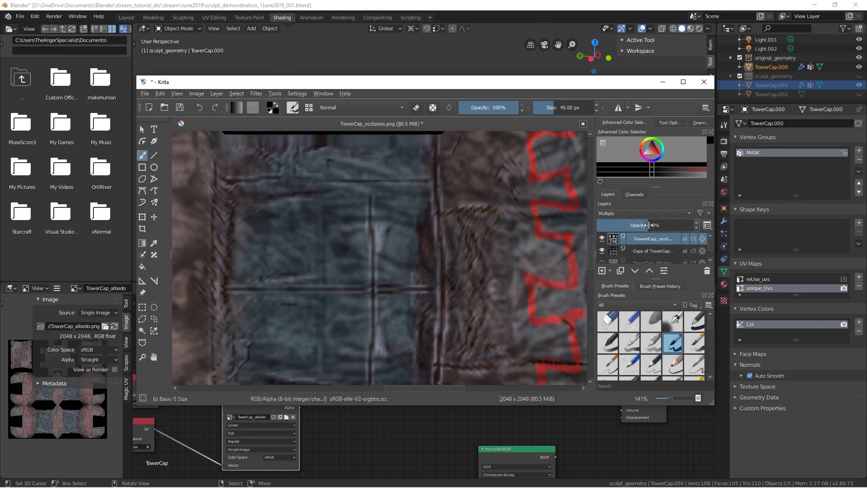
pyautogui.scroll(-3, 495, 213)
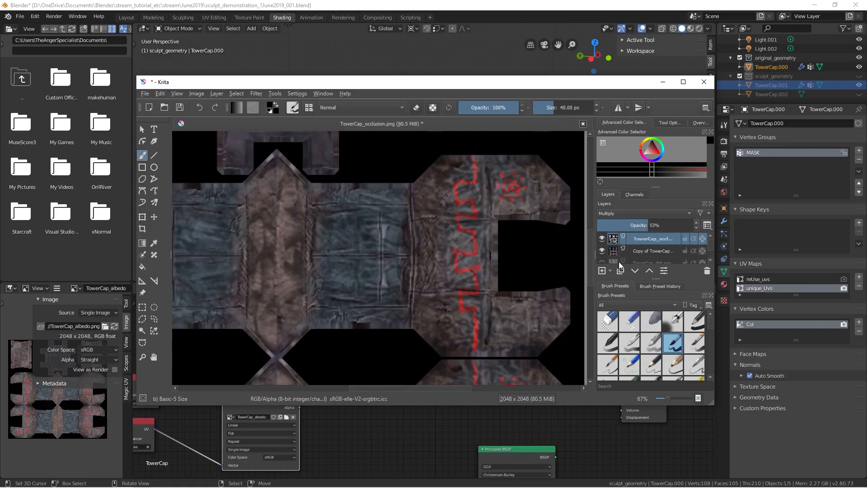
# Add a transparency mask to the occlusion layer.
pyautogui.click(611, 273)
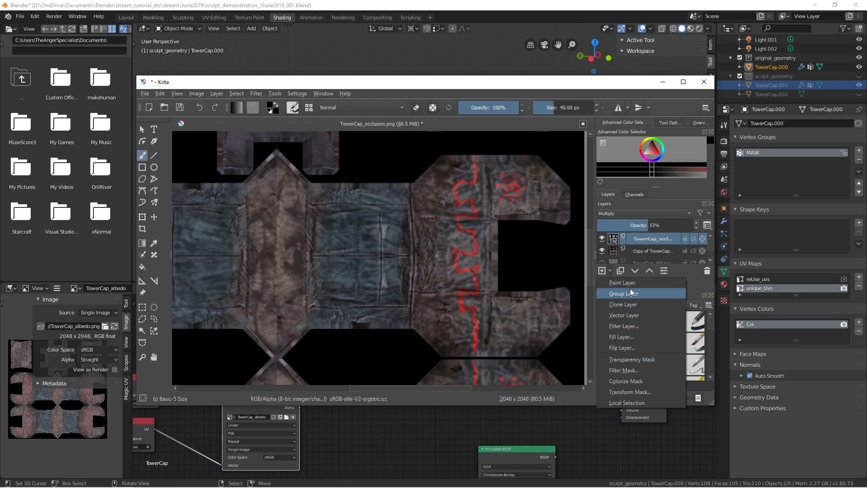
pyautogui.click(627, 360)
pyautogui.scroll(-4, 650, 340)
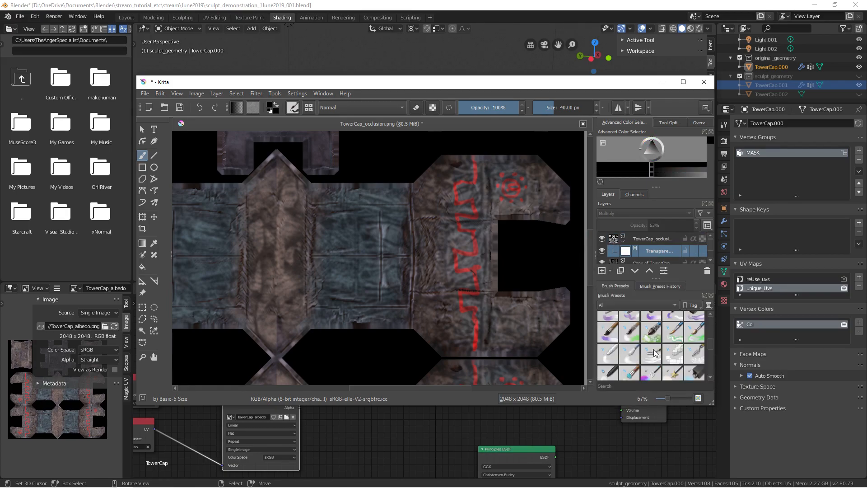
# Try painting the transparency mask across the blue panels with the Dry Textured Creases brush at about 351 px.
pyautogui.click(672, 321)
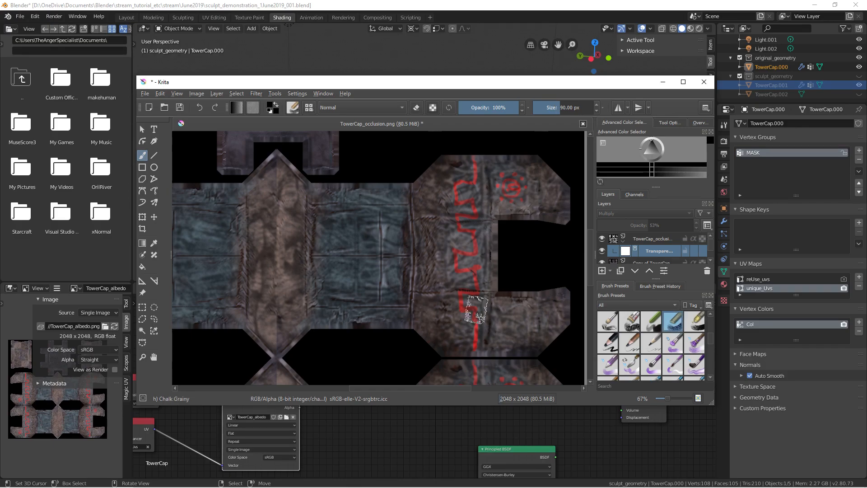
pyautogui.click(631, 322)
pyautogui.press('f')
pyautogui.click(396, 276)
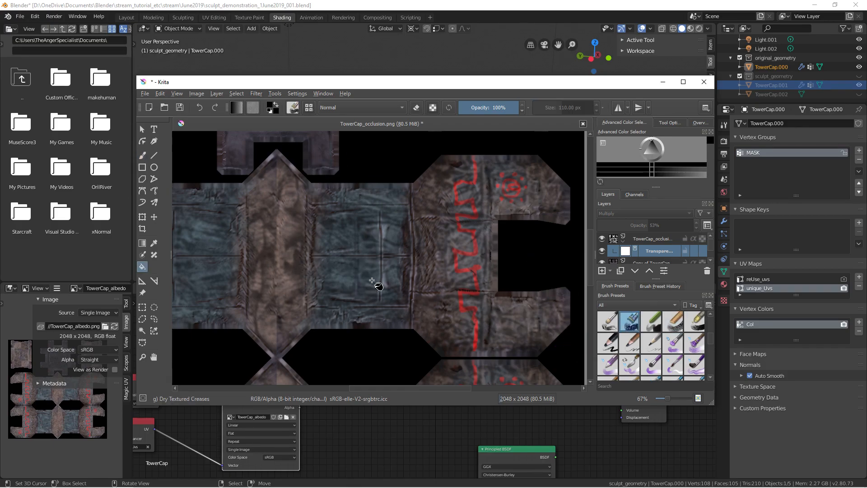
pyautogui.hotkey('ctrl', 'z')
pyautogui.press('b')
pyautogui.keyDown('shift'); pyautogui.moveTo(355, 261); pyautogui.dragTo(459, 261); pyautogui.keyUp('shift')
pyautogui.moveTo(432, 213)
pyautogui.mouseDown()
pyautogui.moveTo(436, 225)
pyautogui.moveTo(229, 348)
pyautogui.mouseUp()
pyautogui.moveTo(242, 265); pyautogui.dragTo(281, 269, button='middle')
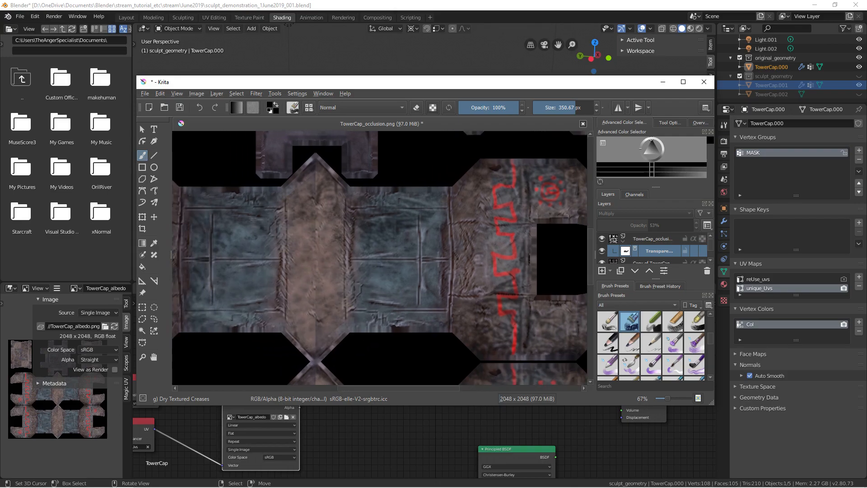
pyautogui.hotkey('ctrl', 'z')
# Choose the Dry Brushing preset, enlarge it to about 276 px and paint the mask over the upper strip's blue and brown panels.
pyautogui.click(607, 321)
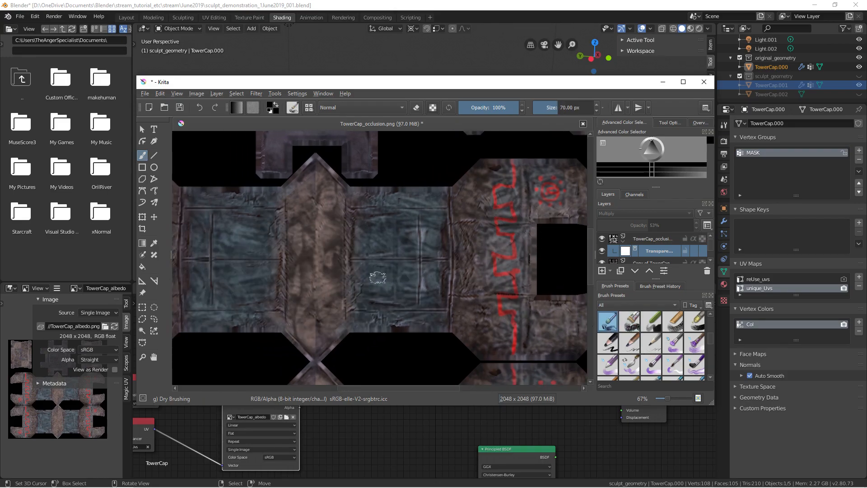
pyautogui.press('f')
pyautogui.click(420, 234)
pyautogui.hotkey('ctrl', 'z')
pyautogui.press('b')
pyautogui.press('f')
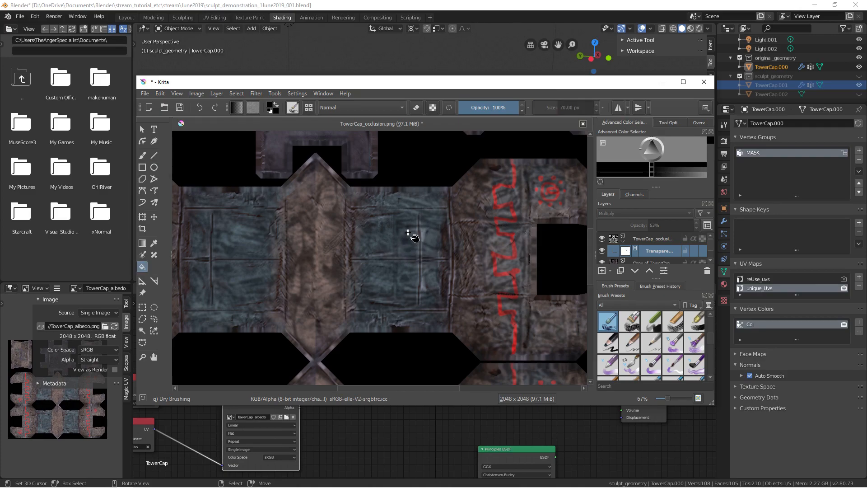
pyautogui.press('b')
pyautogui.keyDown('shift'); pyautogui.moveTo(385, 240); pyautogui.dragTo(474, 239); pyautogui.keyUp('shift')
pyautogui.moveTo(354, 236)
pyautogui.mouseDown()
pyautogui.moveTo(367, 253)
pyautogui.moveTo(232, 322)
pyautogui.mouseUp()
# Paint the occlusion's transparency mask over the left part of the texture.
pyautogui.moveTo(260, 240)
pyautogui.mouseDown(button='middle')
pyautogui.moveTo(326, 242)
pyautogui.moveTo(359, 225)
pyautogui.mouseUp(button='middle')
pyautogui.moveTo(359, 224)
pyautogui.keyDown('ctrl'); pyautogui.mouseDown(button='middle')
pyautogui.moveTo(312, 245)
pyautogui.moveTo(330, 204)
pyautogui.moveTo(340, 280)
pyautogui.moveTo(332, 195)
pyautogui.mouseUp(button='middle'); pyautogui.keyUp('ctrl')
pyautogui.moveTo(257, 241); pyautogui.dragTo(231, 250)
pyautogui.moveTo(258, 200); pyautogui.dragTo(276, 194)
pyautogui.keyDown('ctrl'); pyautogui.moveTo(280, 206); pyautogui.dragTo(280, 194, button='middle'); pyautogui.keyUp('ctrl')
pyautogui.moveTo(280, 198); pyautogui.dragTo(279, 255, button='middle')
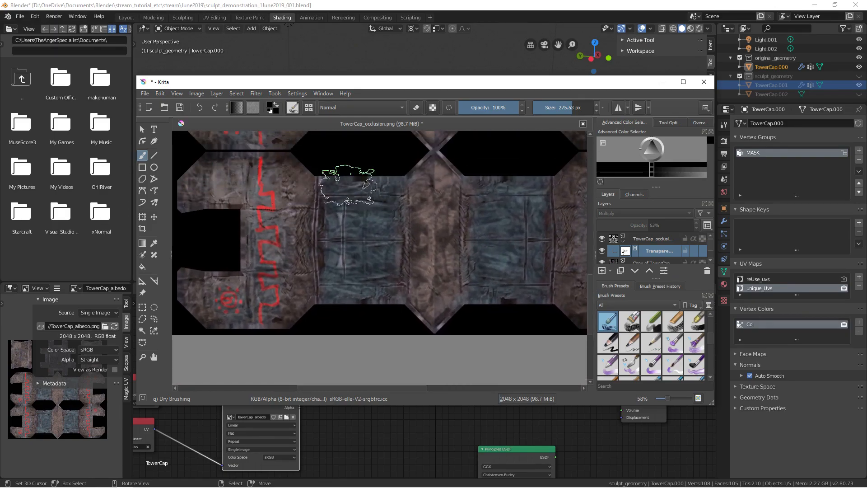
# Paint the transparency mask over the lower strip's right-hand blue panel and brown end section.
pyautogui.moveTo(454, 225); pyautogui.dragTo(366, 227, button='middle')
pyautogui.moveTo(439, 206)
pyautogui.mouseDown()
pyautogui.moveTo(436, 238)
pyautogui.moveTo(410, 301)
pyautogui.mouseUp()
pyautogui.moveTo(463, 245); pyautogui.dragTo(387, 248, button='middle')
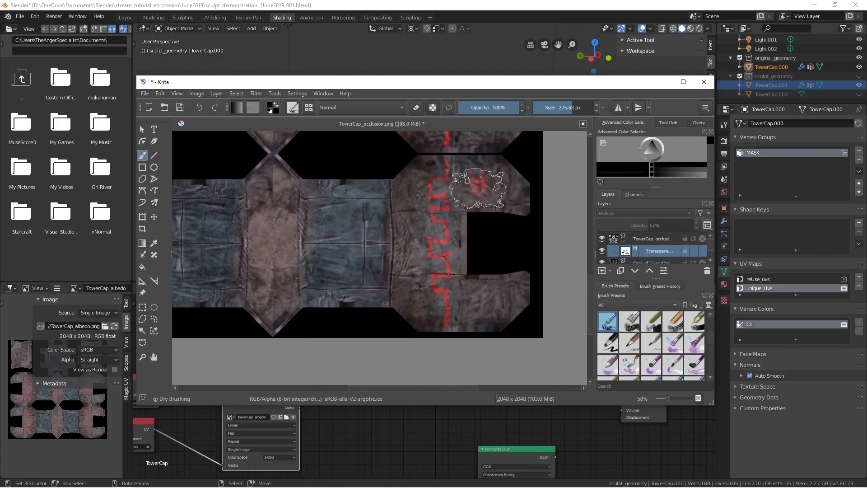
pyautogui.moveTo(432, 226); pyautogui.dragTo(430, 334, button='middle')
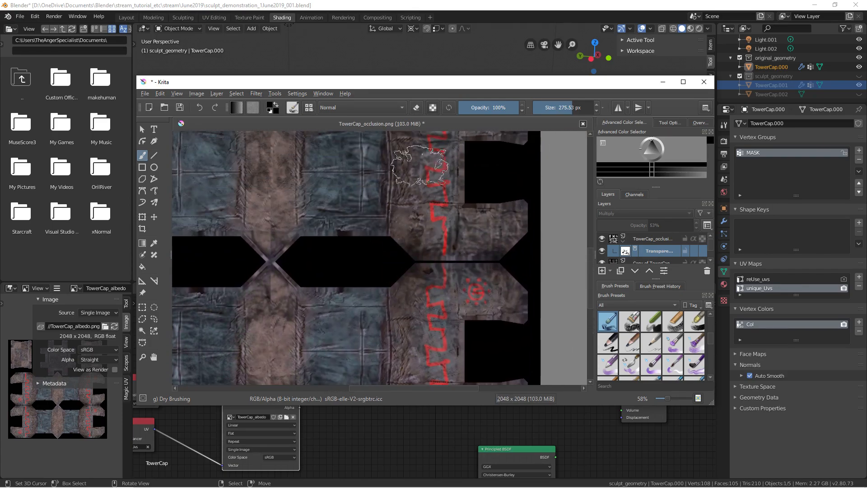
# Extend the mask painting to the cross-shaped and rectangular pieces at the top of the texture and the upper strip.
pyautogui.moveTo(339, 202); pyautogui.dragTo(361, 256, button='middle')
pyautogui.moveTo(352, 221); pyautogui.dragTo(374, 352, button='middle')
pyautogui.moveTo(285, 213); pyautogui.dragTo(302, 288, button='middle')
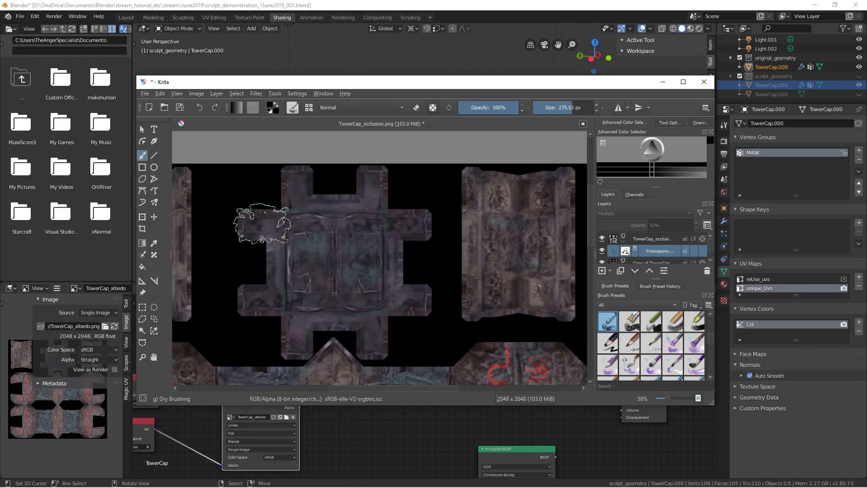
pyautogui.moveTo(236, 264)
pyautogui.mouseDown(button='middle')
pyautogui.moveTo(336, 265)
pyautogui.moveTo(182, 260)
pyautogui.mouseUp(button='middle')
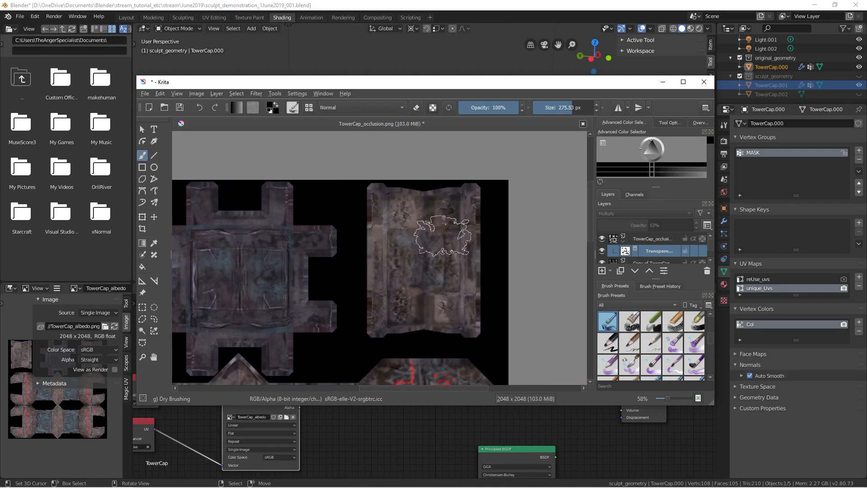
pyautogui.moveTo(370, 374); pyautogui.dragTo(380, 207, button='middle')
pyautogui.moveTo(292, 308); pyautogui.dragTo(362, 286, button='middle')
pyautogui.moveTo(278, 281); pyautogui.dragTo(393, 233, button='middle')
pyautogui.moveTo(212, 264)
pyautogui.mouseDown(button='middle')
pyautogui.moveTo(289, 284)
pyautogui.moveTo(350, 253)
pyautogui.mouseUp(button='middle')
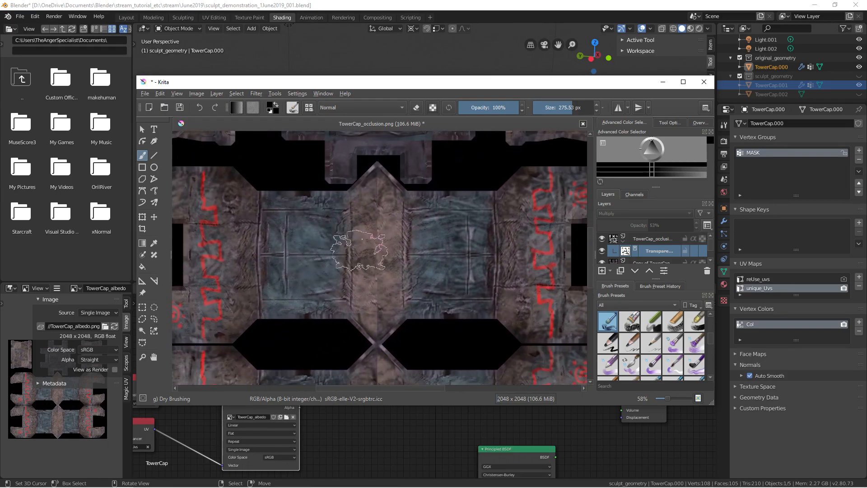
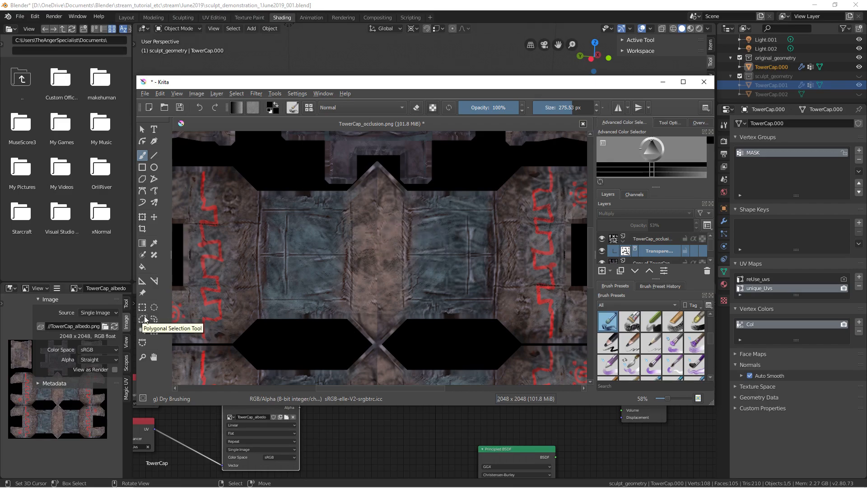
# Maximize the Krita window and reduce the Dry Brushing brush to about 138 px for closer mask work.
pyautogui.moveTo(360, 251)
pyautogui.mouseDown(button='middle')
pyautogui.moveTo(412, 208)
pyautogui.moveTo(380, 215)
pyautogui.mouseUp(button='middle')
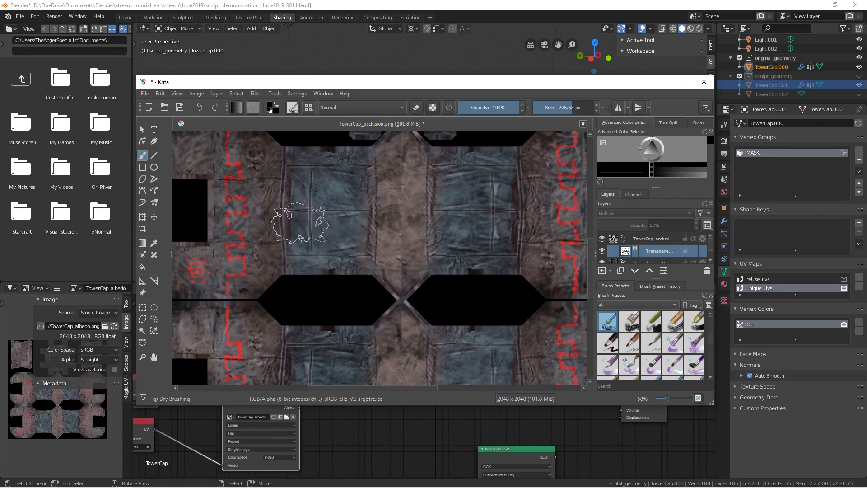
pyautogui.moveTo(388, 247); pyautogui.dragTo(373, 230, button='middle')
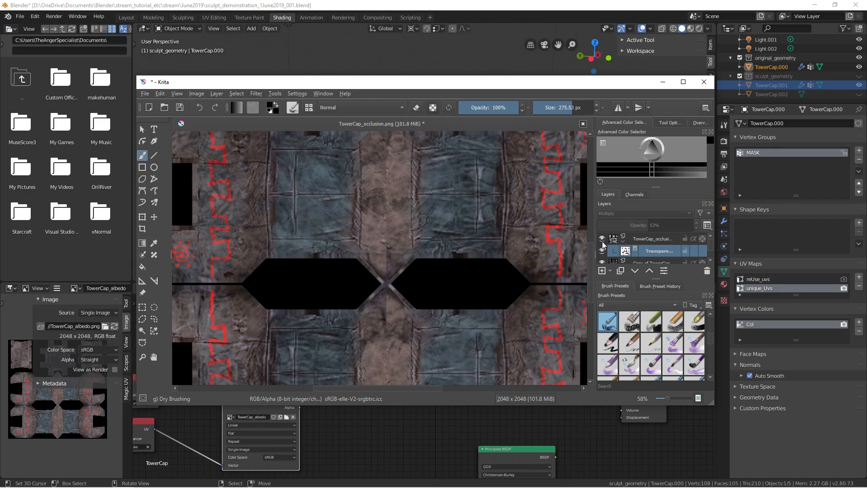
pyautogui.moveTo(474, 252); pyautogui.dragTo(468, 242, button='middle')
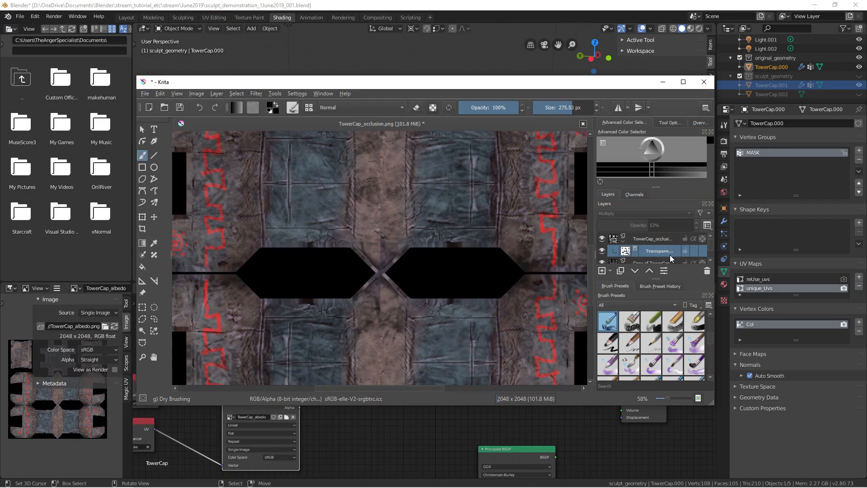
pyautogui.click(683, 82)
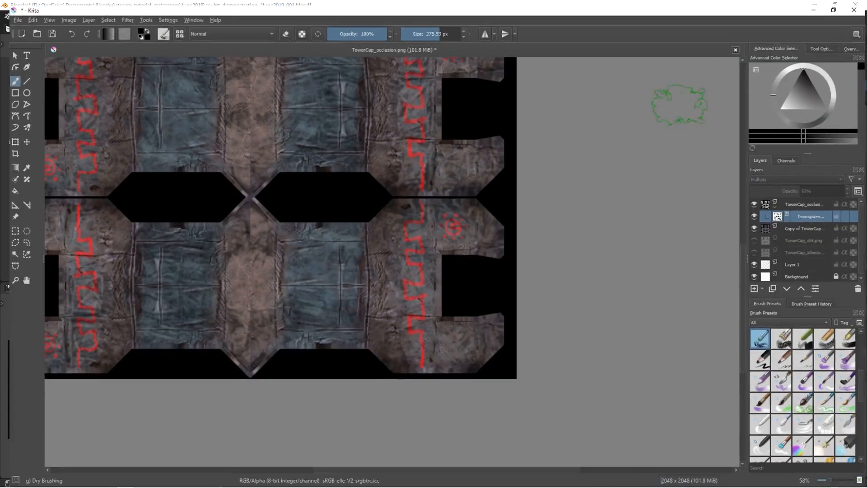
pyautogui.moveTo(387, 194); pyautogui.dragTo(445, 256, button='middle')
pyautogui.moveTo(354, 251); pyautogui.dragTo(380, 274, button='middle')
pyautogui.keyDown('ctrl'); pyautogui.moveTo(331, 258); pyautogui.dragTo(341, 218, button='middle'); pyautogui.keyUp('ctrl')
pyautogui.press('f')
pyautogui.press('b')
pyautogui.keyDown('shift'); pyautogui.moveTo(364, 222); pyautogui.dragTo(274, 222); pyautogui.keyUp('shift')
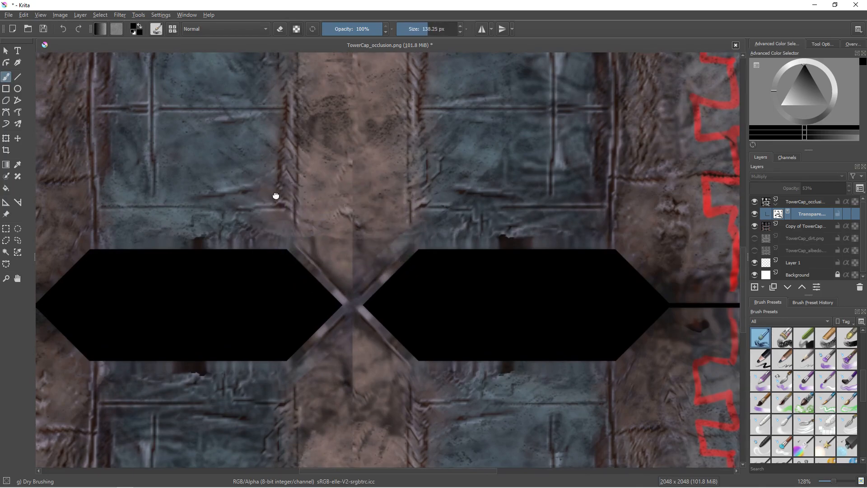
# Pick white and paint the occlusion back into the mask over the upper strip's right-hand blue panel.
pyautogui.moveTo(277, 194); pyautogui.dragTo(220, 299, button='middle')
pyautogui.keyDown('shift'); pyautogui.moveTo(472, 244); pyautogui.dragTo(483, 246); pyautogui.keyUp('shift')
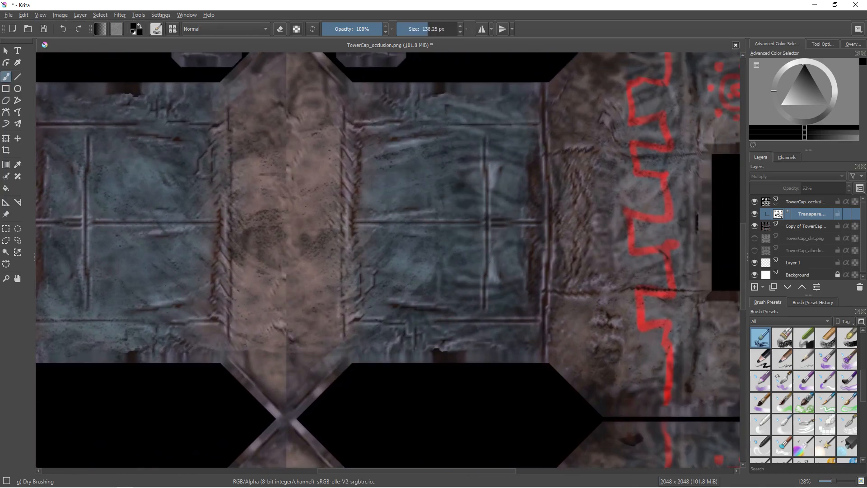
pyautogui.moveTo(486, 229); pyautogui.dragTo(455, 242, button='middle')
pyautogui.moveTo(796, 98); pyautogui.dragTo(778, 106)
pyautogui.moveTo(397, 221)
pyautogui.mouseDown()
pyautogui.moveTo(428, 170)
pyautogui.moveTo(412, 220)
pyautogui.moveTo(445, 193)
pyautogui.mouseUp()
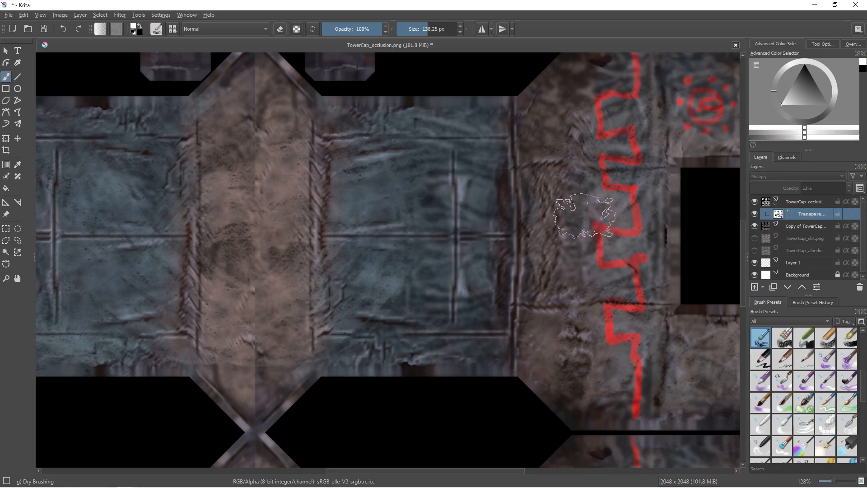
# Duplicate the dirt layer and move the copy above the occlusion layer to the top of the stack.
pyautogui.click(795, 226)
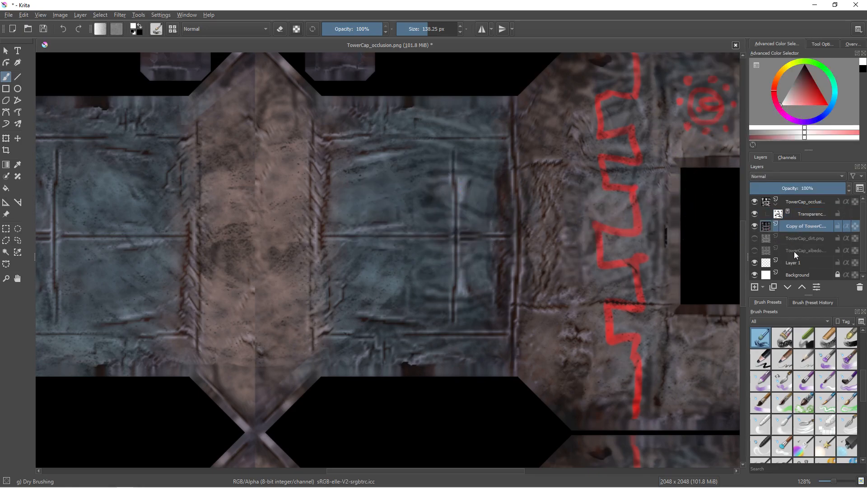
pyautogui.click(805, 240)
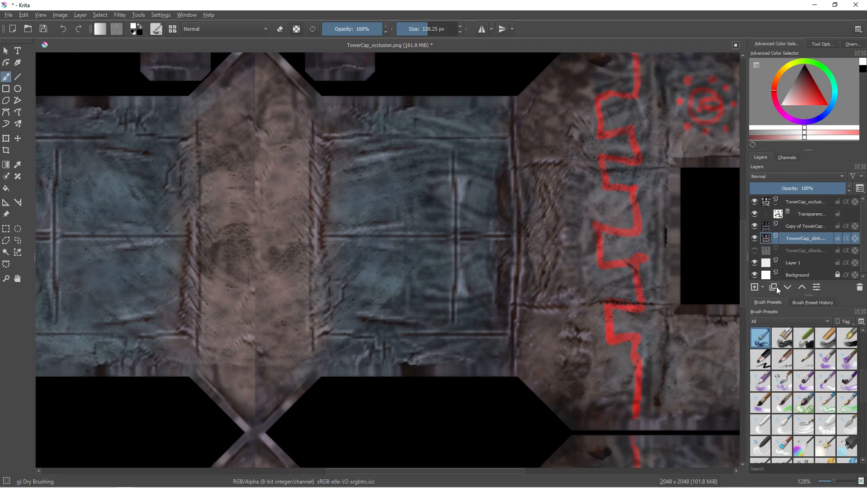
pyautogui.click(803, 286)
pyautogui.click(803, 286)
# Apply the Auto Contrast filter to the dirt layer's copy.
pyautogui.keyDown('ctrl'); pyautogui.scroll(-2, 455, 235); pyautogui.keyUp('ctrl')
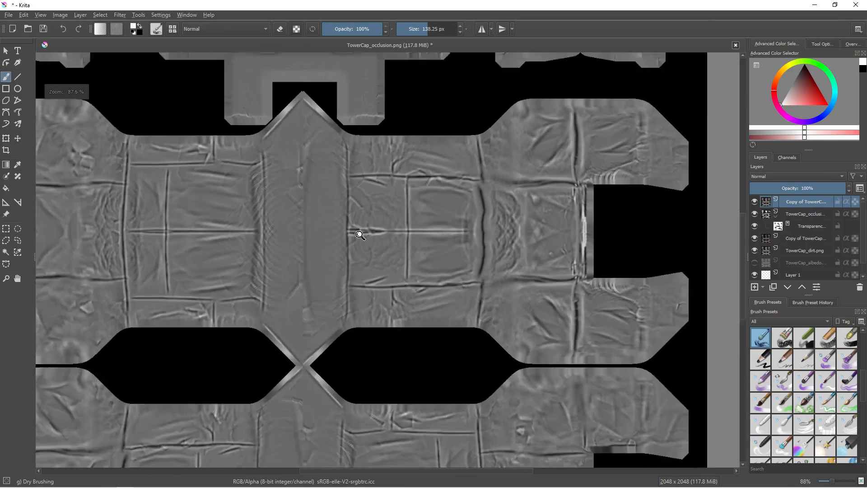
pyautogui.keyDown('ctrl'); pyautogui.scroll(-3, 358, 232); pyautogui.keyUp('ctrl')
pyautogui.keyDown('ctrl'); pyautogui.scroll(3, 389, 220); pyautogui.keyUp('ctrl')
pyautogui.moveTo(389, 219)
pyautogui.keyDown('ctrl'); pyautogui.mouseDown(button='middle')
pyautogui.moveTo(343, 221)
pyautogui.moveTo(306, 239)
pyautogui.moveTo(383, 282)
pyautogui.mouseUp(button='middle'); pyautogui.keyUp('ctrl')
pyautogui.moveTo(370, 261)
pyautogui.keyDown('ctrl'); pyautogui.mouseDown(button='middle')
pyautogui.moveTo(395, 224)
pyautogui.moveTo(356, 264)
pyautogui.mouseUp(button='middle'); pyautogui.keyUp('ctrl')
pyautogui.click(163, 16)
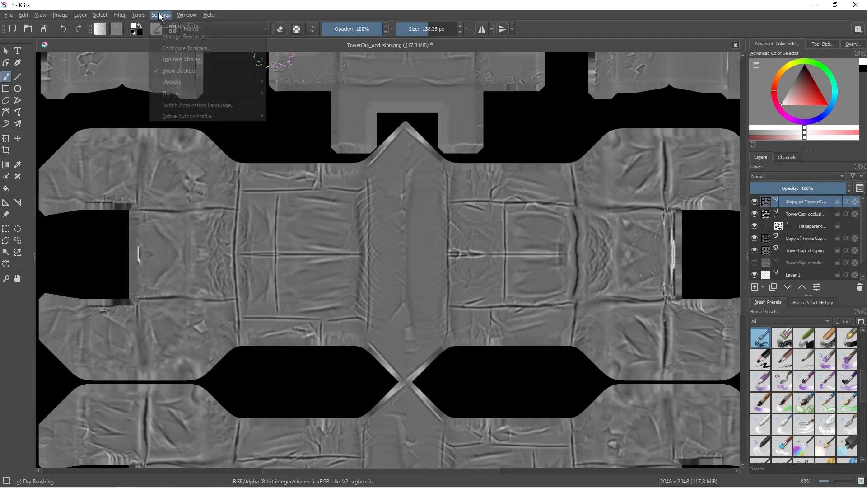
pyautogui.moveTo(120, 14)
pyautogui.moveTo(260, 49)
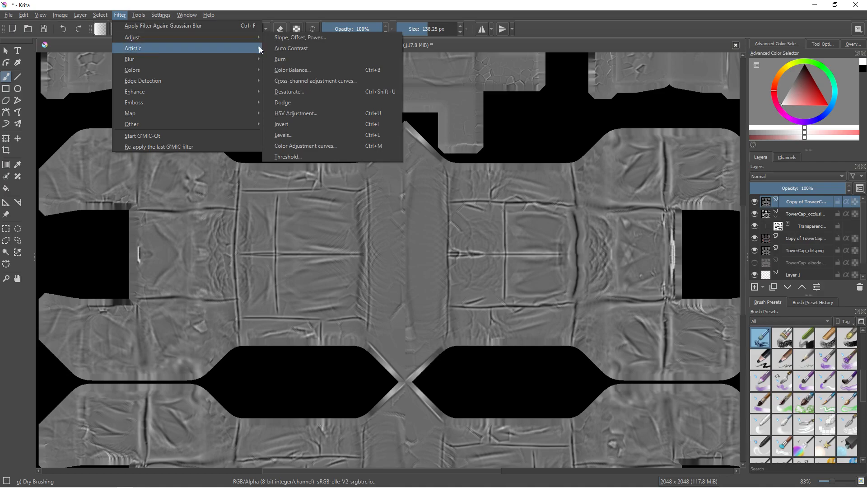
pyautogui.click(288, 50)
# Hide the occlusion layer and add the Addition, Divide and Multiply blending modes to the favorites.
pyautogui.moveTo(349, 220); pyautogui.dragTo(308, 181, button='middle')
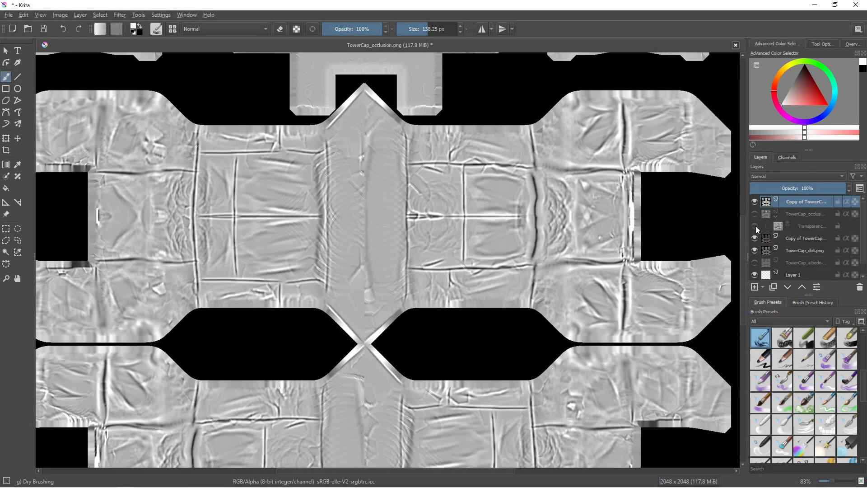
pyautogui.click(795, 176)
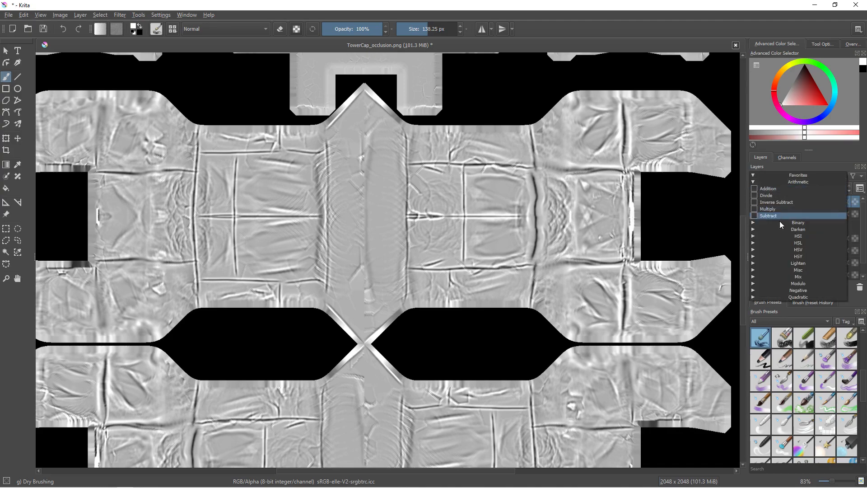
pyautogui.click(753, 175)
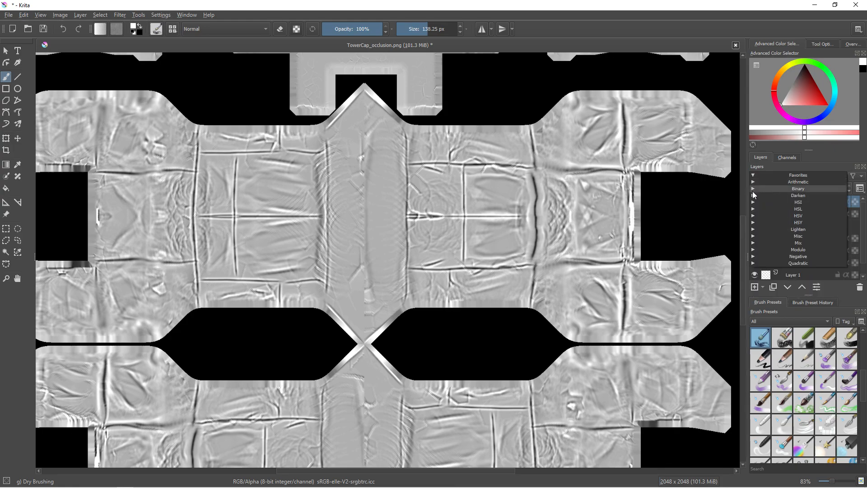
pyautogui.click(752, 182)
pyautogui.click(755, 192)
pyautogui.click(754, 202)
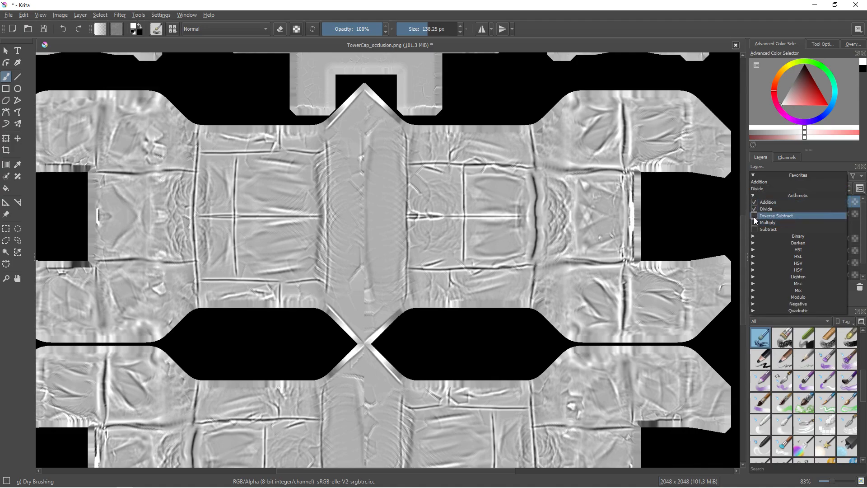
pyautogui.click(754, 222)
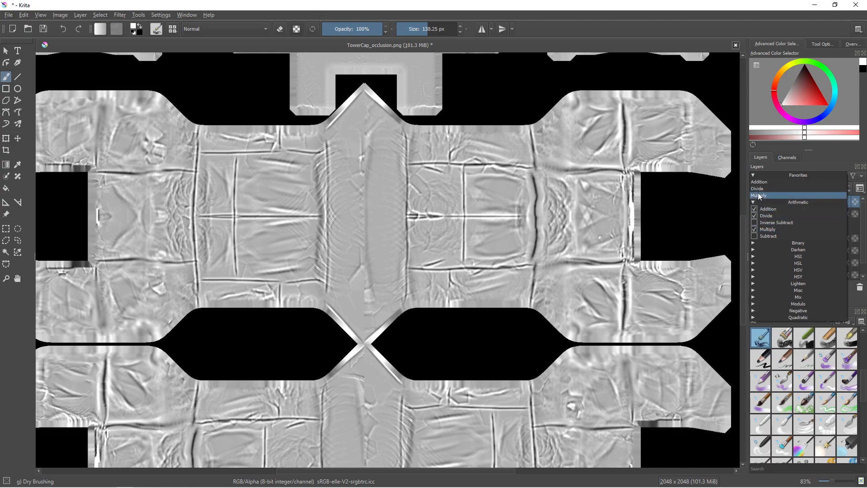
pyautogui.click(755, 202)
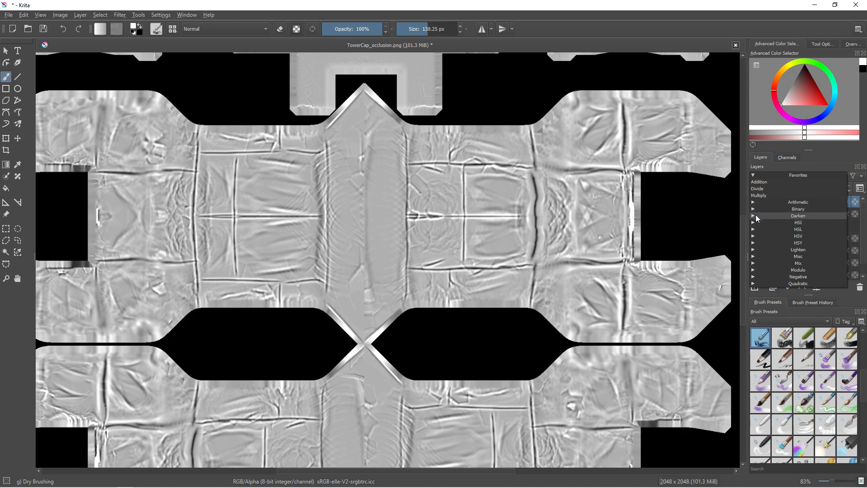
# Add Overlay from the Mix modes to the favorites and apply it as the top dirt copy's blending mode.
pyautogui.click(753, 256)
pyautogui.click(752, 256)
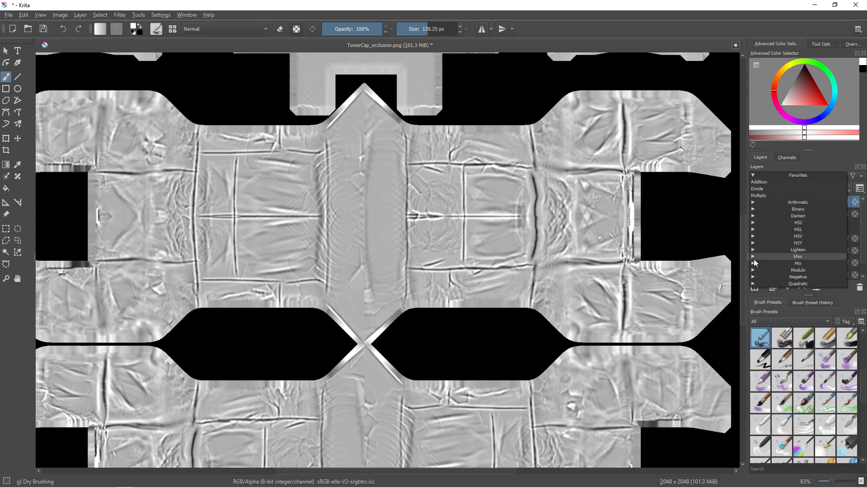
pyautogui.click(752, 217)
pyautogui.click(753, 218)
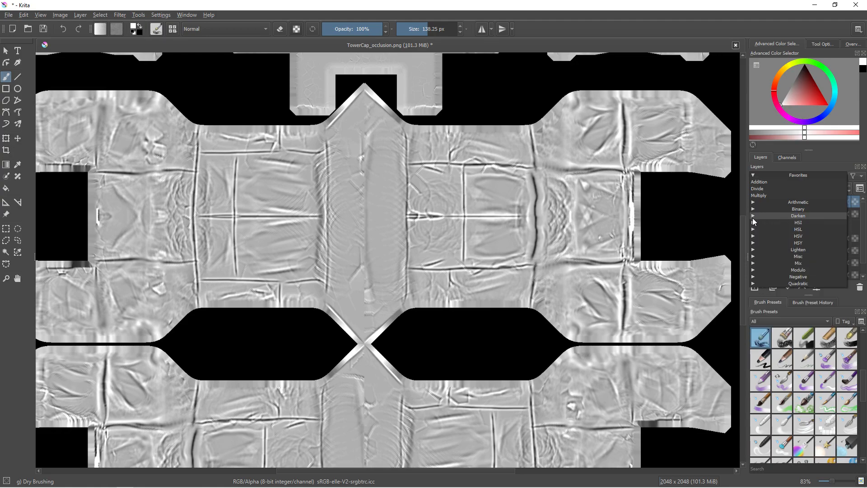
pyautogui.click(753, 222)
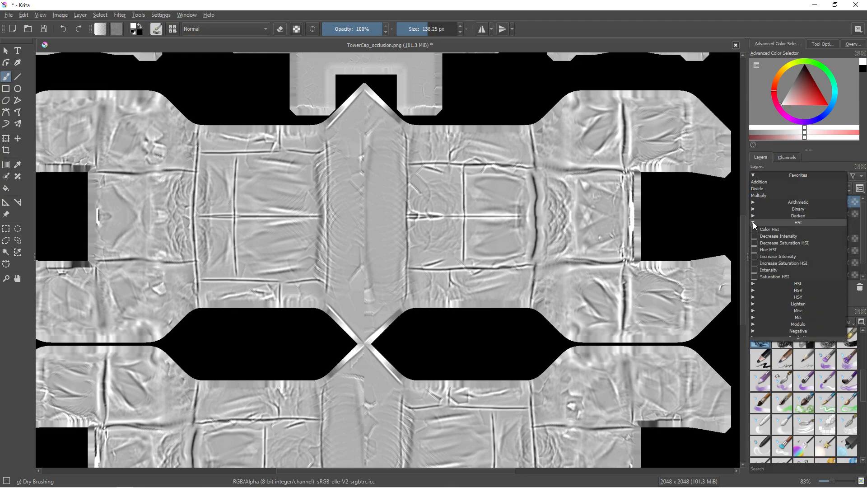
pyautogui.click(753, 221)
pyautogui.click(752, 263)
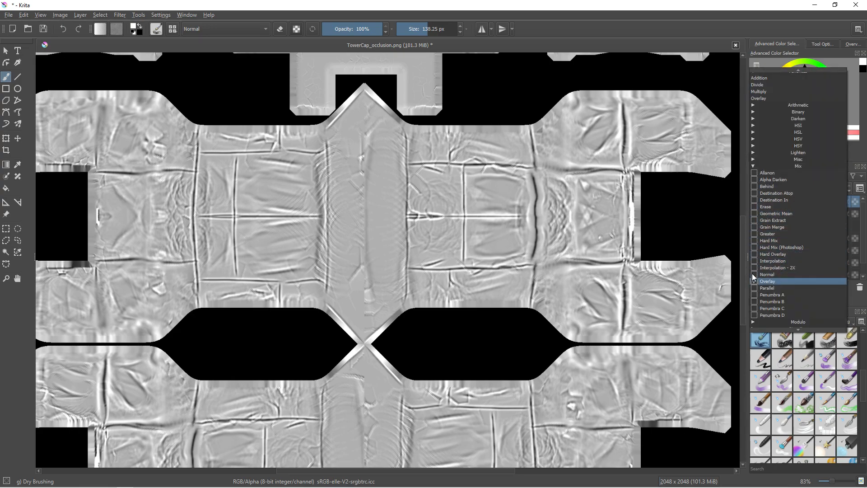
pyautogui.click(753, 274)
pyautogui.click(774, 213)
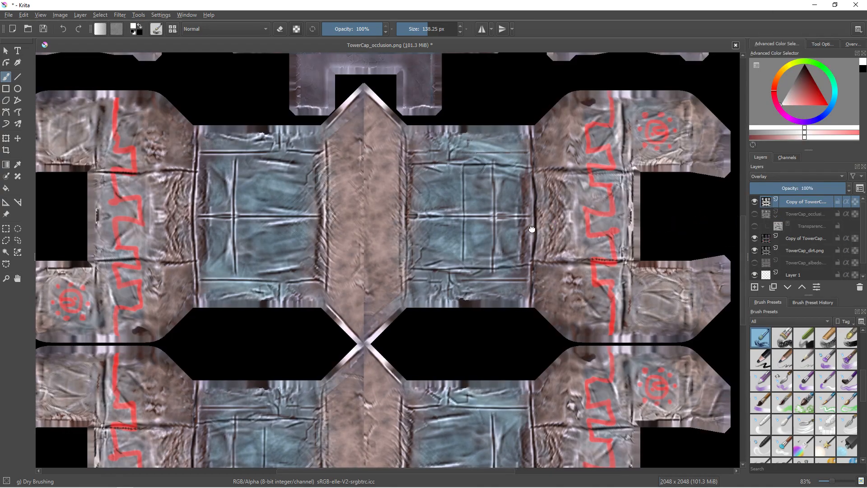
# Lower the opacity of the top dirt copy to 69%.
pyautogui.moveTo(782, 188); pyautogui.dragTo(818, 196)
pyautogui.moveTo(619, 201); pyautogui.dragTo(661, 178, button='middle')
pyautogui.moveTo(424, 166)
pyautogui.mouseDown(button='middle')
pyautogui.moveTo(466, 162)
pyautogui.moveTo(438, 199)
pyautogui.moveTo(380, 132)
pyautogui.moveTo(374, 83)
pyautogui.mouseUp(button='middle')
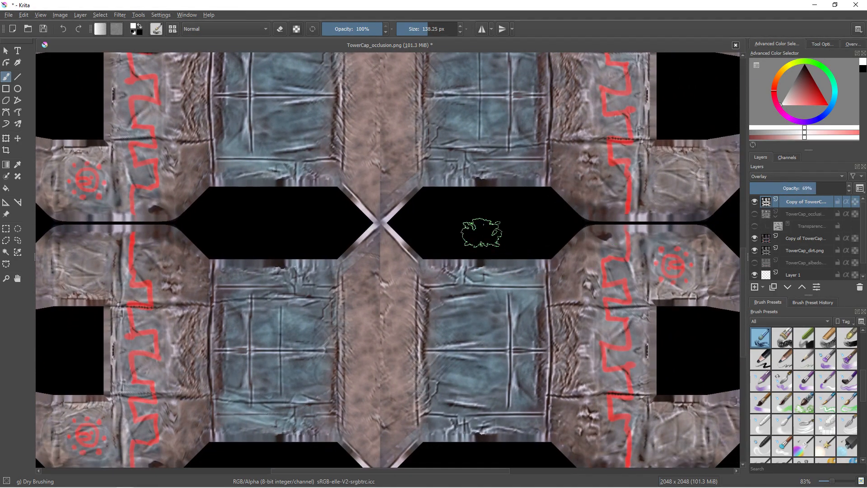
# Switch the top dirt copy off and on repeatedly to compare its effect across the texture's strips.
pyautogui.scroll(-4, 481, 236)
pyautogui.click(753, 198)
pyautogui.click(752, 199)
pyautogui.click(751, 197)
pyautogui.click(753, 197)
pyautogui.click(752, 197)
pyautogui.click(753, 200)
pyautogui.scroll(2, 427, 217)
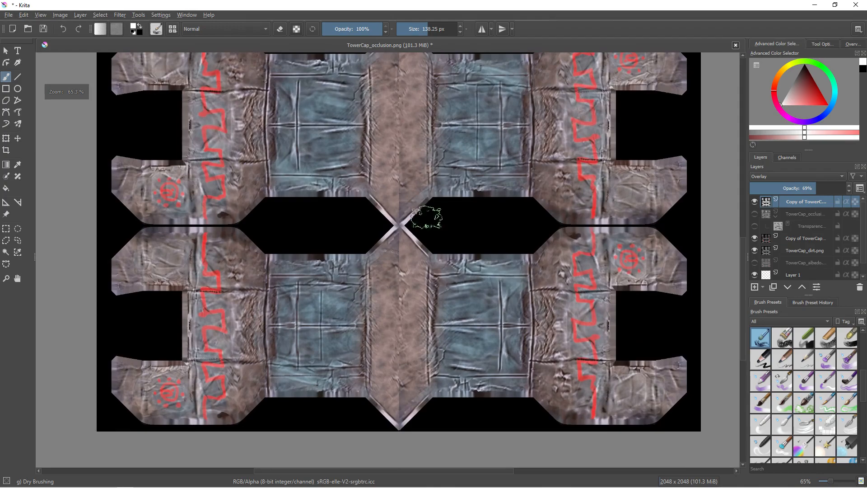
pyautogui.moveTo(426, 217); pyautogui.dragTo(434, 204, button='middle')
pyautogui.moveTo(375, 232); pyautogui.dragTo(387, 168, button='middle')
pyautogui.scroll(1, 358, 183)
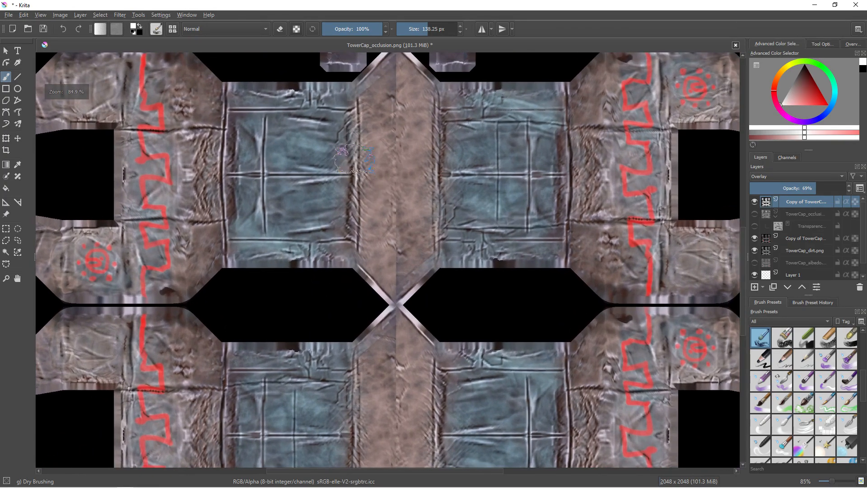
pyautogui.scroll(1, 352, 178)
# Set the brush to about 242 px, add a transparency mask to the top dirt copy and make black the painting colour.
pyautogui.press('f')
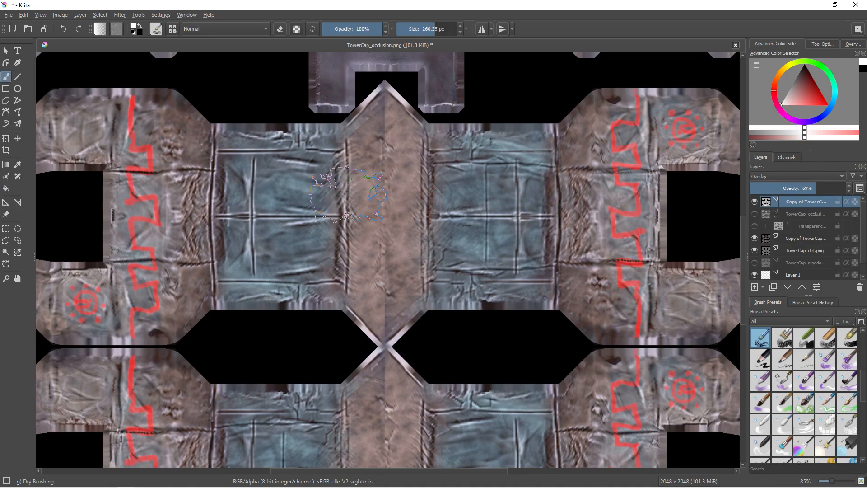
pyautogui.keyDown('shift'); pyautogui.moveTo(347, 194); pyautogui.dragTo(339, 195); pyautogui.keyUp('shift')
pyautogui.moveTo(348, 180); pyautogui.dragTo(341, 204, button='middle')
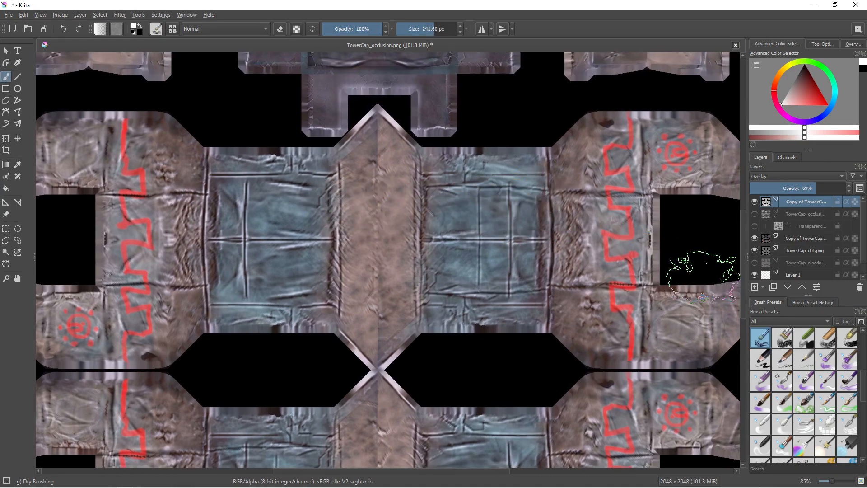
pyautogui.click(763, 288)
pyautogui.click(776, 356)
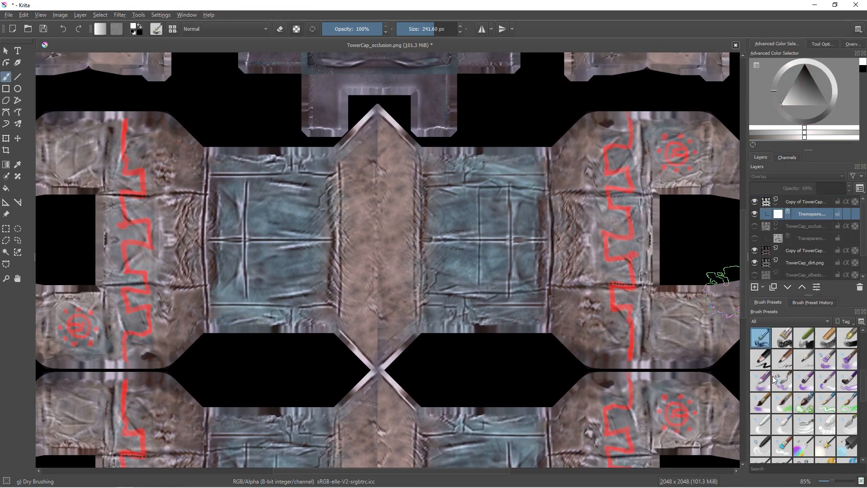
pyautogui.press('x')
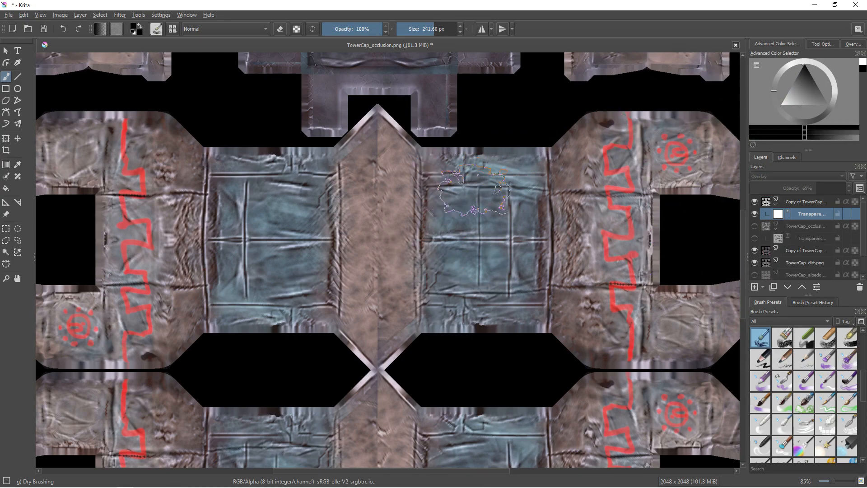
# Switch to the Texture Crackles brush preset and reduce its size to about 205 px.
pyautogui.moveTo(307, 237); pyautogui.dragTo(435, 235)
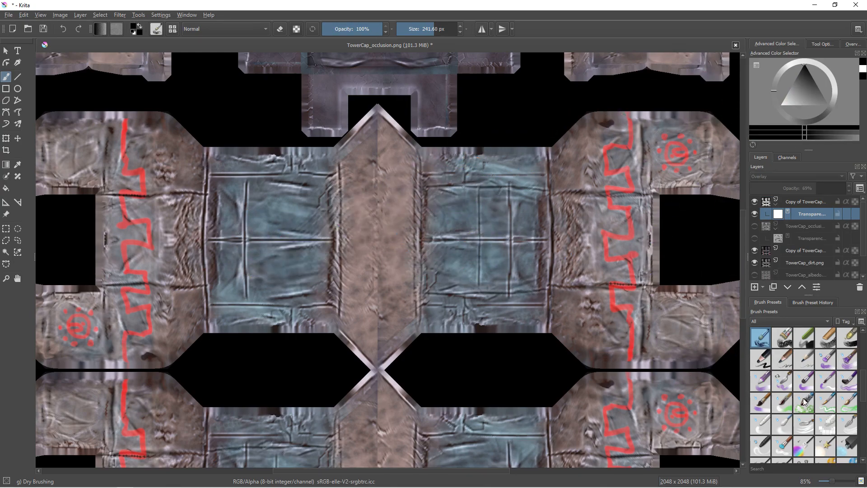
pyautogui.moveTo(862, 387); pyautogui.dragTo(858, 432)
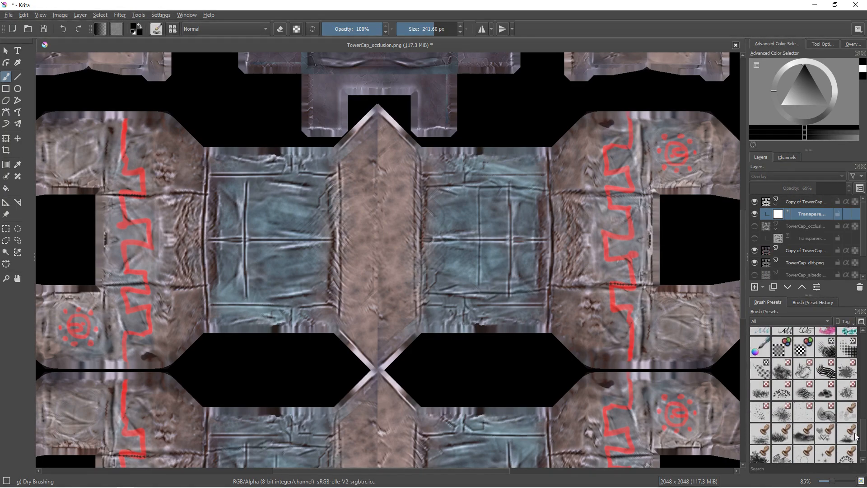
pyautogui.scroll(-2, 814, 358)
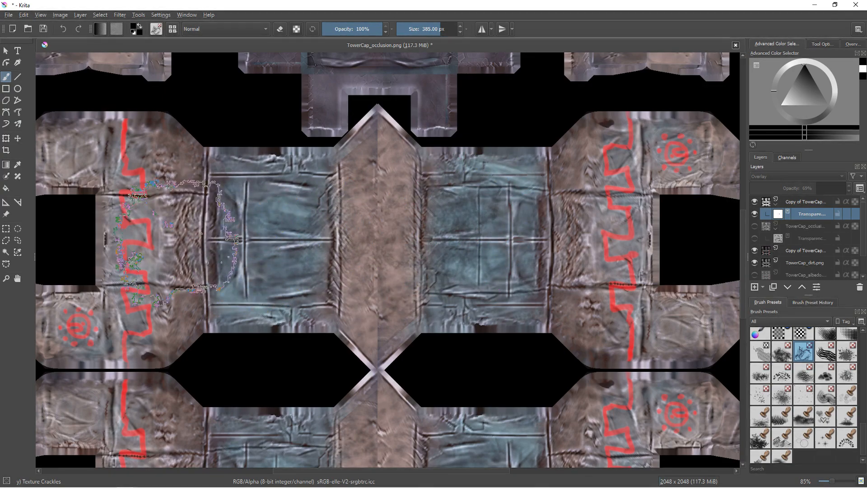
pyautogui.press('f')
pyautogui.moveTo(211, 244); pyautogui.dragTo(265, 233, button='middle')
pyautogui.press('b')
pyautogui.keyDown('shift'); pyautogui.moveTo(278, 211); pyautogui.dragTo(199, 210); pyautogui.keyUp('shift')
# Paint black crackles into the dirt copy's mask over the panels of both lower texture strips.
pyautogui.moveTo(267, 232)
pyautogui.mouseDown()
pyautogui.moveTo(326, 192)
pyautogui.moveTo(296, 285)
pyautogui.mouseUp()
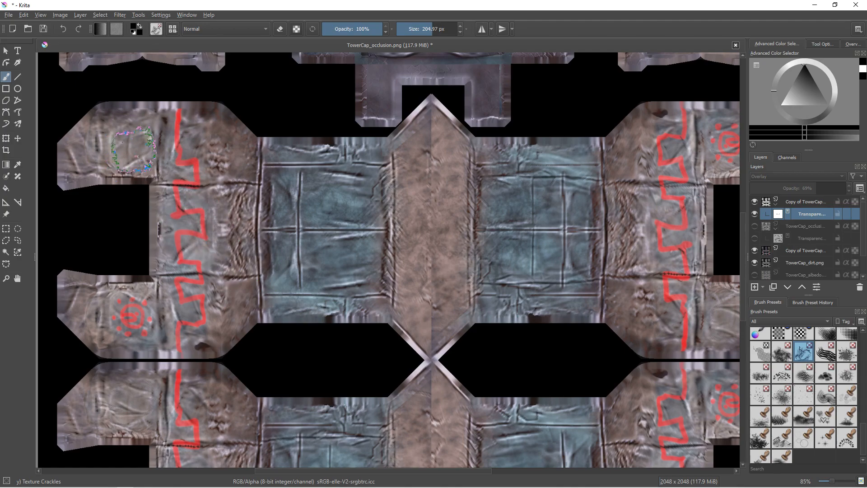
pyautogui.moveTo(199, 239); pyautogui.dragTo(232, 182, button='middle')
pyautogui.moveTo(374, 277); pyautogui.dragTo(380, 152, button='middle')
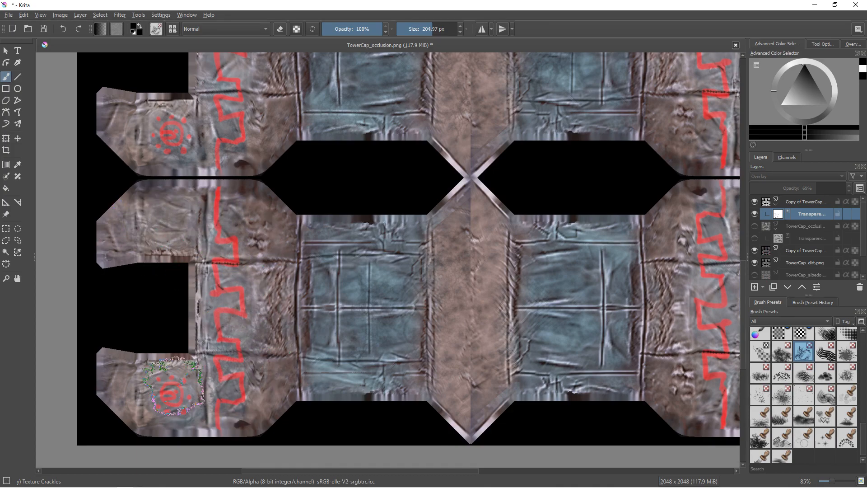
pyautogui.moveTo(386, 298); pyautogui.dragTo(253, 299, button='middle')
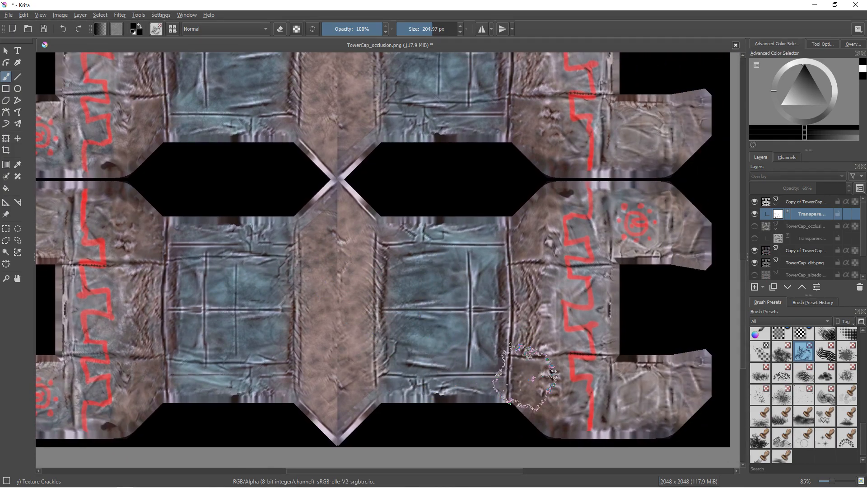
pyautogui.moveTo(540, 168); pyautogui.dragTo(541, 289, button='middle')
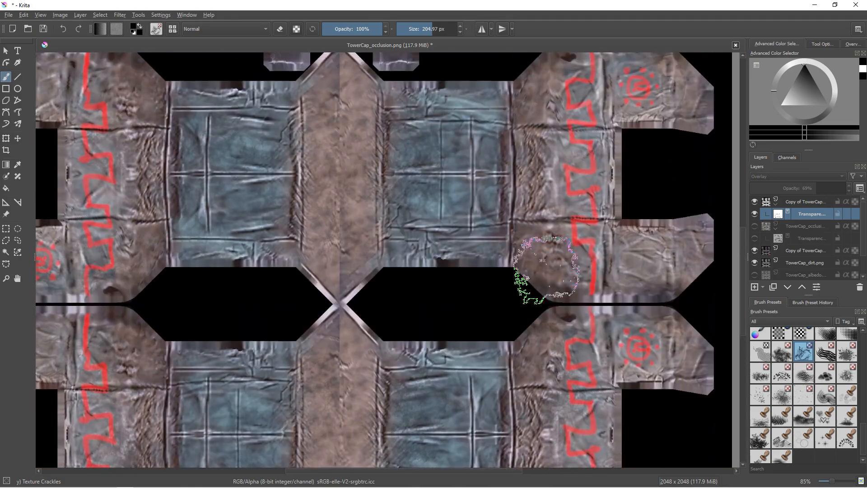
pyautogui.moveTo(489, 176); pyautogui.dragTo(487, 244, button='middle')
# Paint black crackles into the mask over the upper cross-shaped piece and the two brown pieces beside it.
pyautogui.moveTo(454, 187); pyautogui.dragTo(437, 357, button='middle')
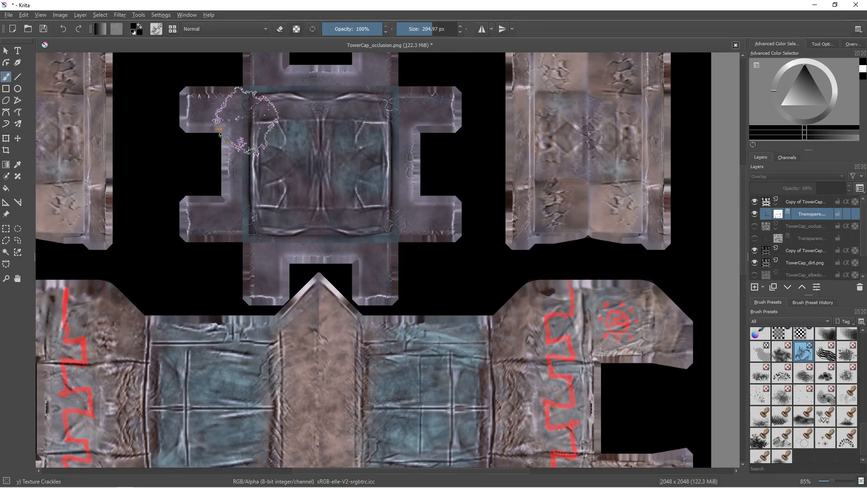
pyautogui.moveTo(287, 61); pyautogui.dragTo(319, 142, button='middle')
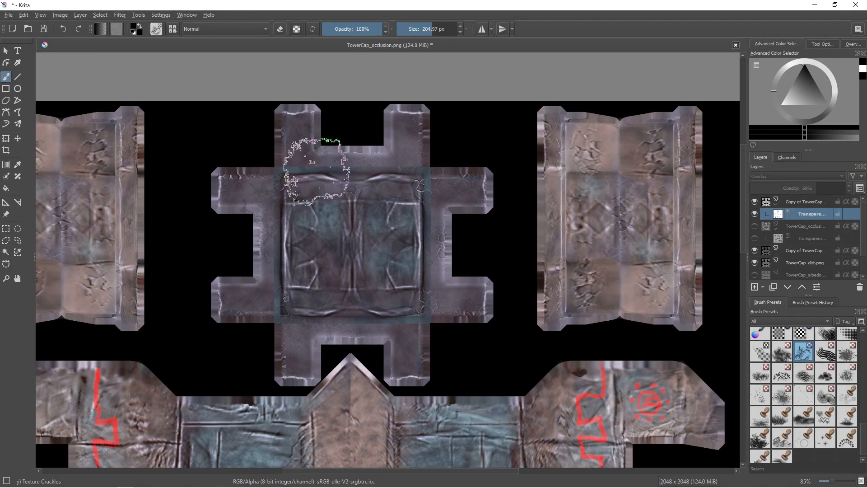
pyautogui.moveTo(201, 213); pyautogui.dragTo(331, 199, button='middle')
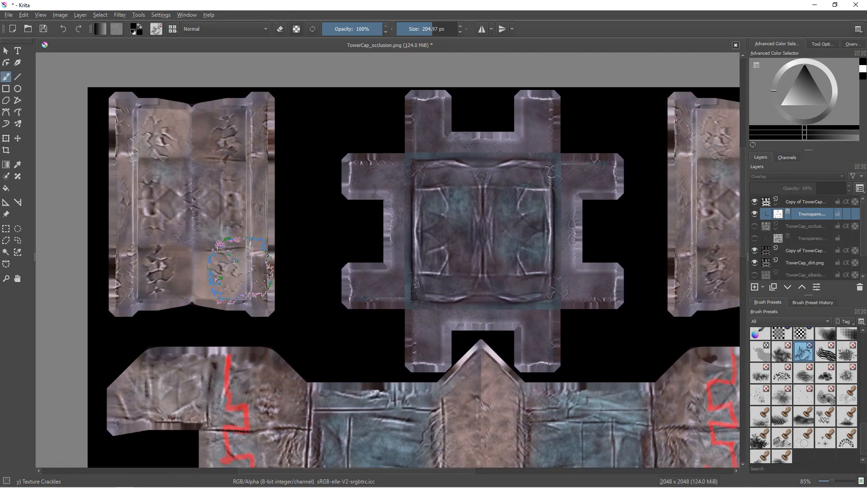
pyautogui.moveTo(584, 197); pyautogui.dragTo(397, 203, button='middle')
pyautogui.moveTo(547, 251); pyautogui.dragTo(559, 258)
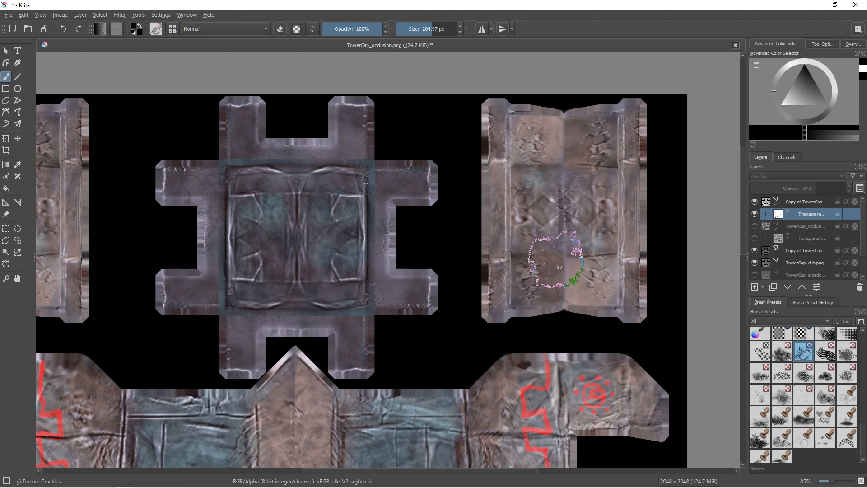
# Duplicate the top dirt copy without its mask and set the duplicate's blending mode to Multiply.
pyautogui.moveTo(399, 275); pyautogui.dragTo(476, 209, button='middle')
pyautogui.moveTo(419, 226)
pyautogui.mouseDown(button='middle')
pyautogui.moveTo(429, 211)
pyautogui.moveTo(400, 234)
pyautogui.moveTo(404, 252)
pyautogui.moveTo(421, 225)
pyautogui.mouseUp(button='middle')
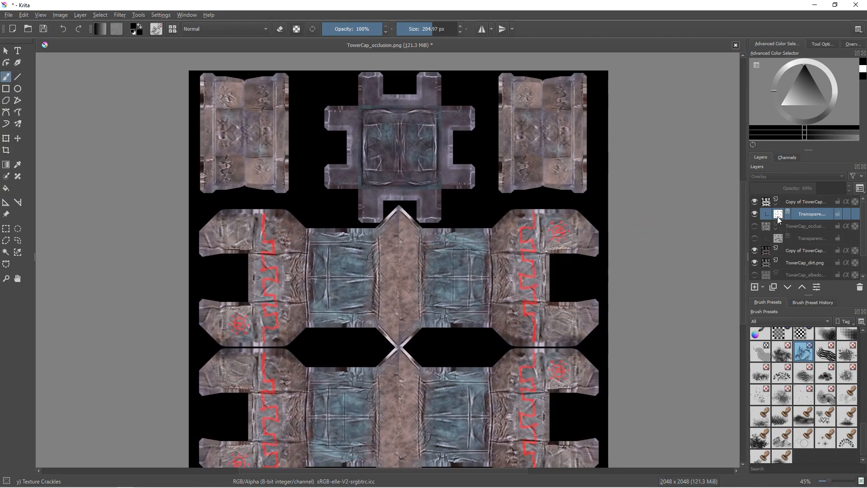
pyautogui.click(794, 204)
pyautogui.click(774, 287)
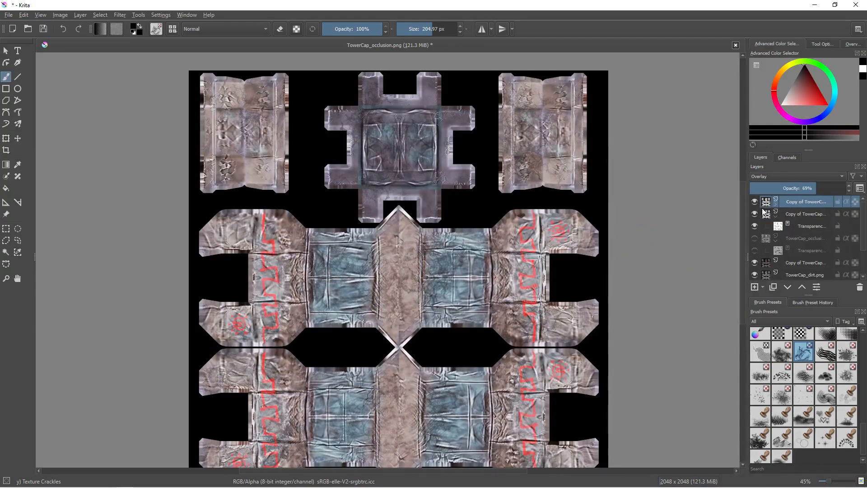
pyautogui.click(790, 176)
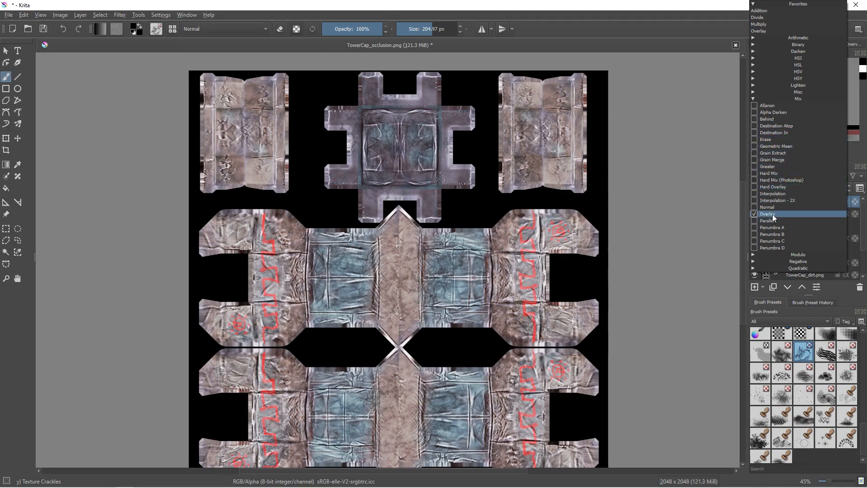
pyautogui.click(768, 24)
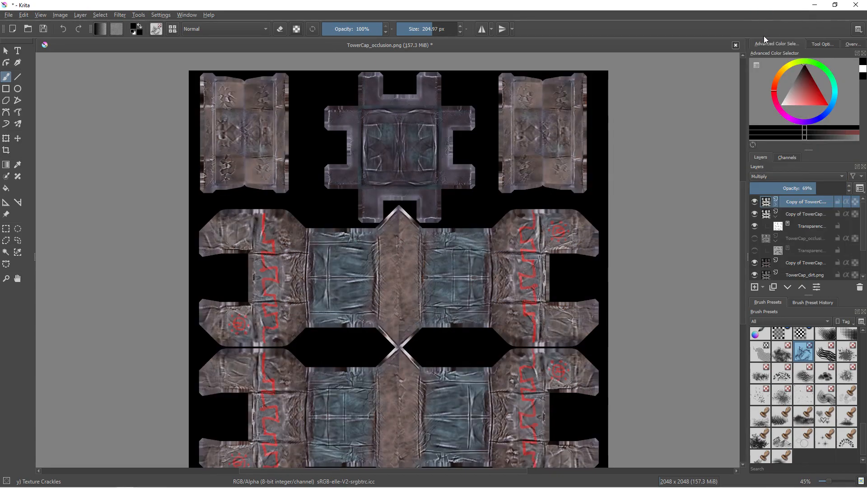
# Keep the Multiply dirt copy selected, pick white and choose the Texture Big brush preset at 435 px.
pyautogui.moveTo(481, 224); pyautogui.dragTo(488, 158, button='middle')
pyautogui.click(794, 212)
pyautogui.click(795, 199)
pyautogui.moveTo(792, 95); pyautogui.dragTo(775, 117)
pyautogui.keyDown('shift'); pyautogui.moveTo(434, 200); pyautogui.dragTo(646, 270); pyautogui.keyUp('shift')
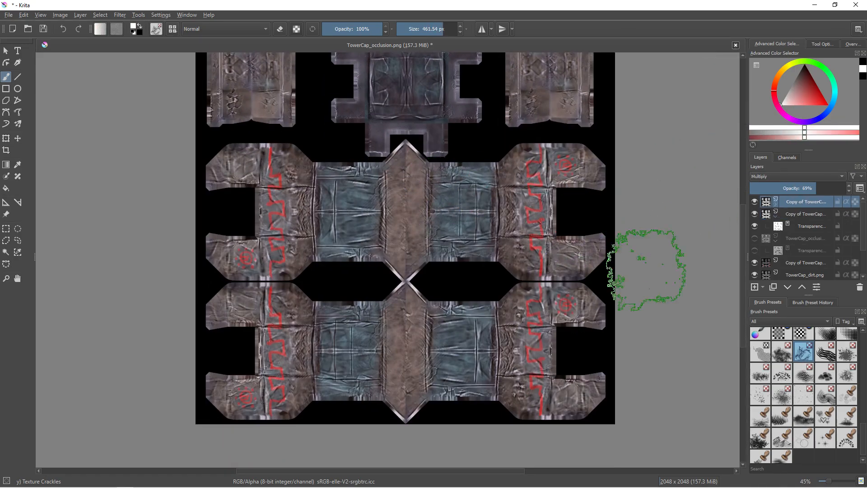
pyautogui.click(758, 440)
pyautogui.scroll(5, 445, 223)
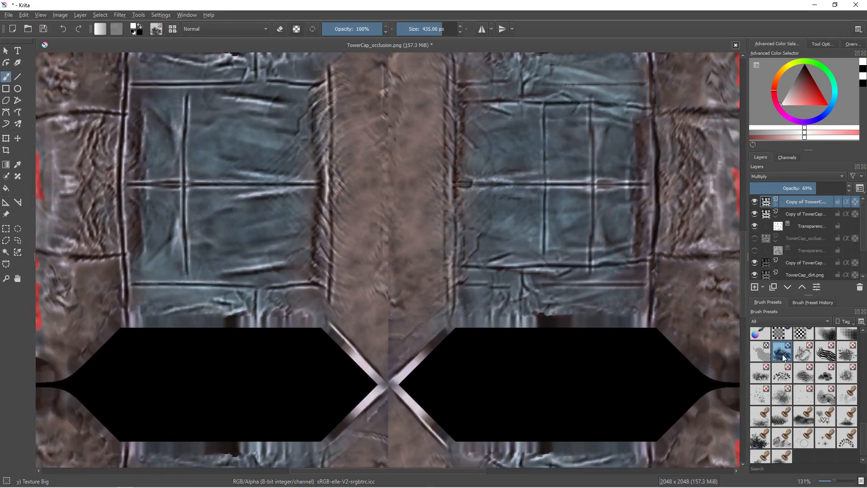
# Reduce the brush size to about 284 px and set the Multiply dirt copy's opacity to 23%.
pyautogui.keyDown('ctrl'); pyautogui.moveTo(428, 198); pyautogui.dragTo(398, 247, button='middle'); pyautogui.keyUp('ctrl')
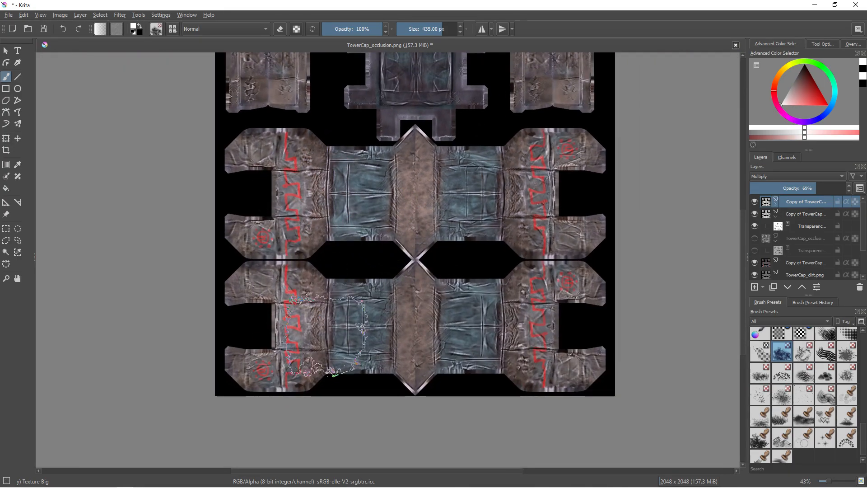
pyautogui.moveTo(427, 186); pyautogui.dragTo(407, 308, button='middle')
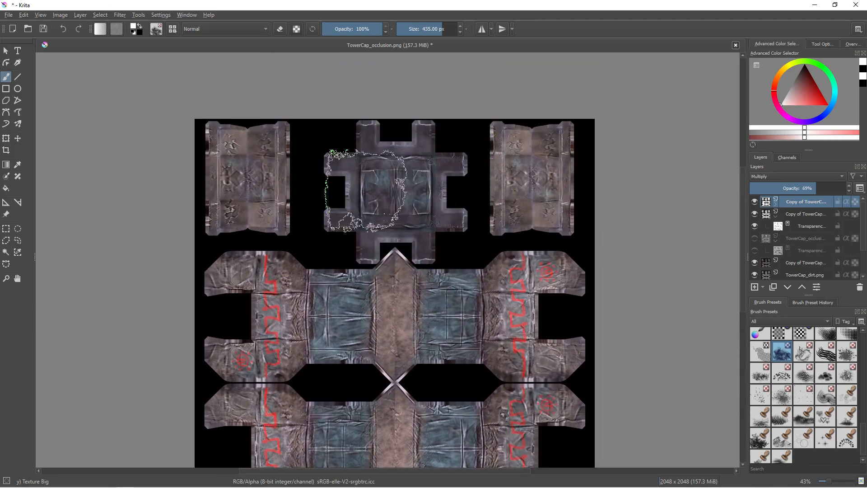
pyautogui.click(233, 181)
pyautogui.keyDown('shift'); pyautogui.moveTo(222, 181); pyautogui.dragTo(156, 181); pyautogui.keyUp('shift')
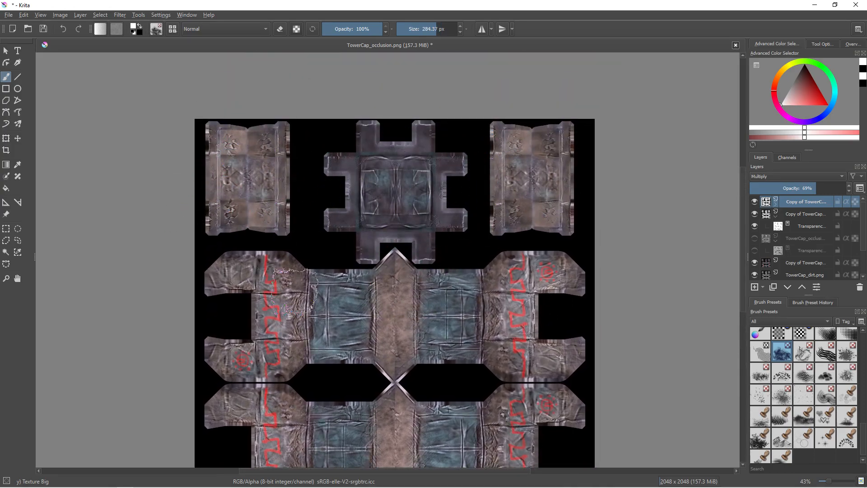
pyautogui.moveTo(391, 334); pyautogui.dragTo(384, 239, button='middle')
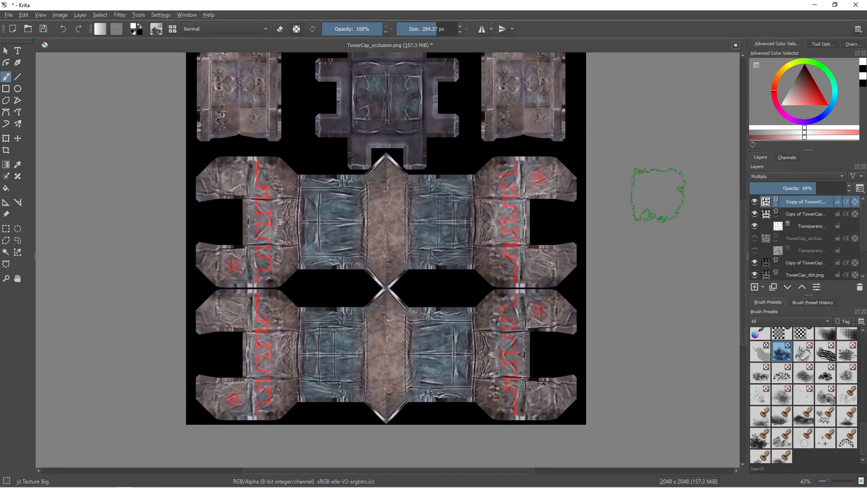
pyautogui.moveTo(798, 188); pyautogui.dragTo(771, 188)
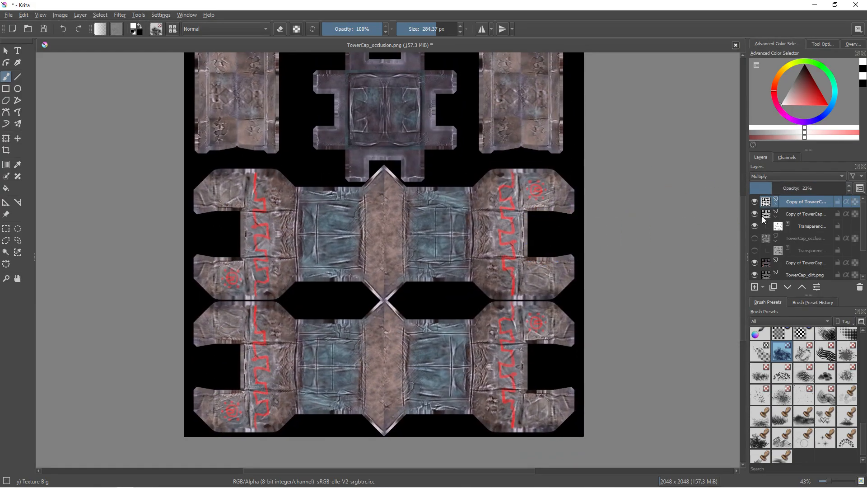
# Toggle the masked Overlay dirt copy off and on, select it and set its opacity to 46%.
pyautogui.click(753, 214)
pyautogui.click(755, 214)
pyautogui.click(791, 217)
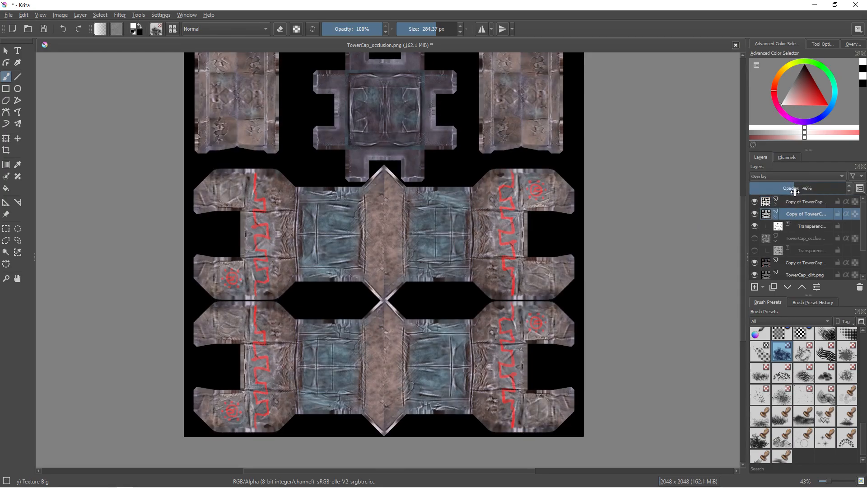
pyautogui.scroll(-2, 407, 202)
pyautogui.moveTo(397, 227); pyautogui.dragTo(408, 197, button='middle')
pyautogui.scroll(2, 420, 178)
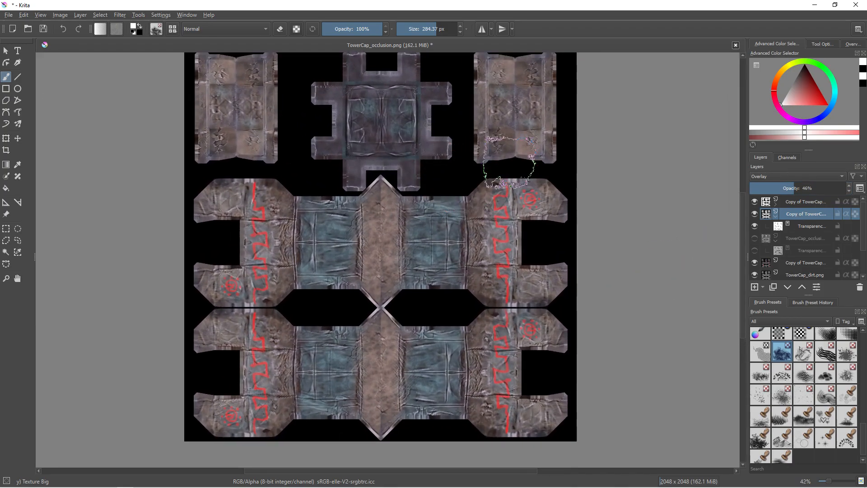
pyautogui.moveTo(514, 159); pyautogui.dragTo(497, 189, button='middle')
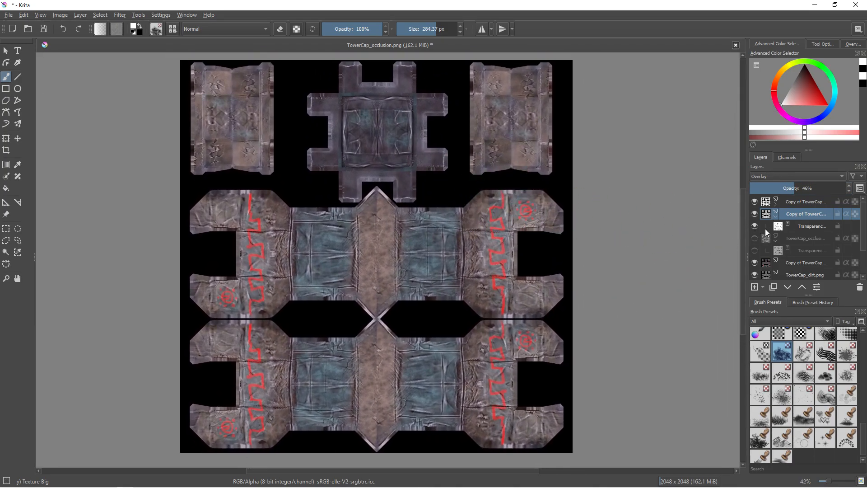
# Duplicate the copied layer directly above TowerCap_dirt.png and raise the duplicate to the top of the layer stack.
pyautogui.click(806, 262)
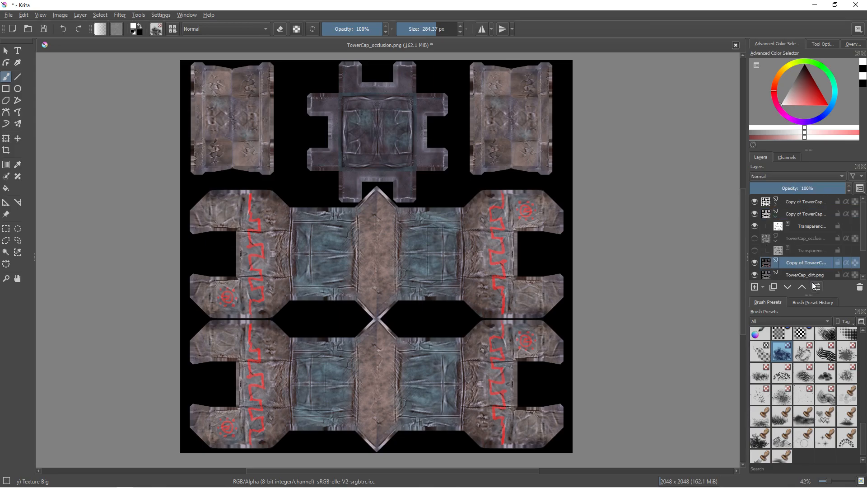
pyautogui.click(802, 288)
pyautogui.click(802, 288)
pyautogui.click(802, 287)
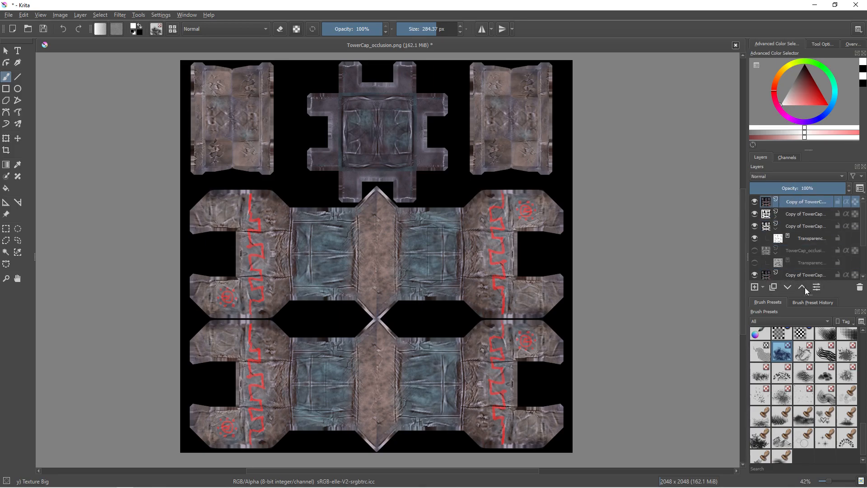
# Compare the texture with and without the raised duplicate by toggling its visibility repeatedly, and delete the duplicate.
pyautogui.click(756, 202)
pyautogui.click(755, 202)
pyautogui.click(754, 202)
pyautogui.click(755, 202)
pyautogui.click(754, 202)
pyautogui.click(754, 203)
pyautogui.click(754, 202)
pyautogui.click(754, 203)
pyautogui.click(754, 203)
pyautogui.click(753, 204)
pyautogui.click(754, 204)
pyautogui.click(753, 204)
pyautogui.click(753, 204)
pyautogui.click(860, 288)
# Add a new paint layer and move it directly beneath the hidden occlusion layer and its mask.
pyautogui.click(755, 287)
pyautogui.scroll(3, 659, 230)
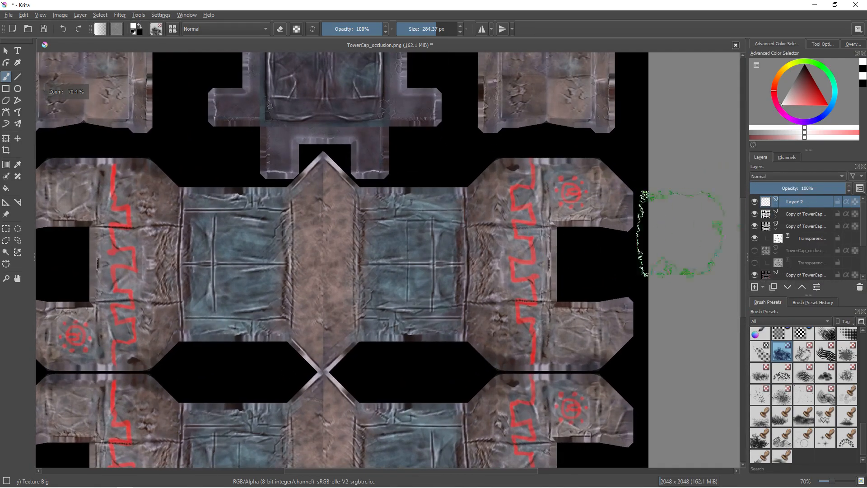
pyautogui.click(789, 288)
pyautogui.click(788, 287)
pyautogui.click(788, 288)
pyautogui.moveTo(528, 278); pyautogui.dragTo(610, 193, button='middle')
pyautogui.scroll(1, 639, 194)
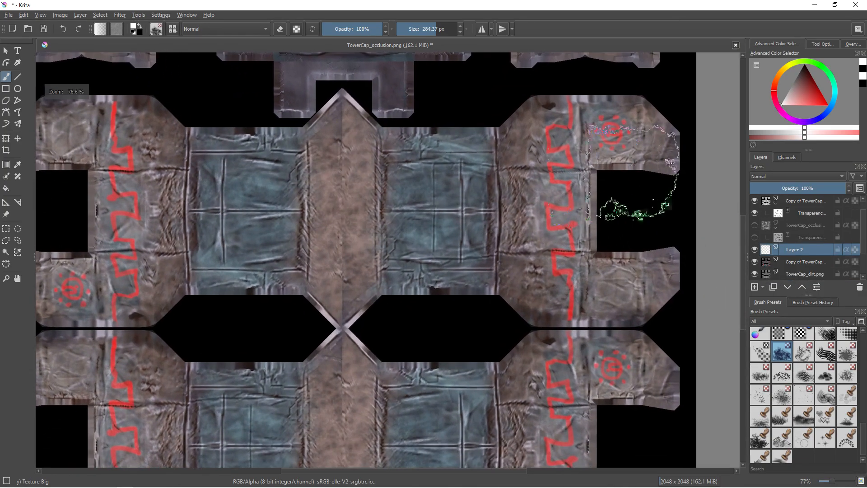
# Choose the Watercolor Texture brush at about 96 px and sample dark blue-grey from the upper strip's right teal panel.
pyautogui.click(802, 98)
pyautogui.moveTo(799, 107); pyautogui.dragTo(795, 88)
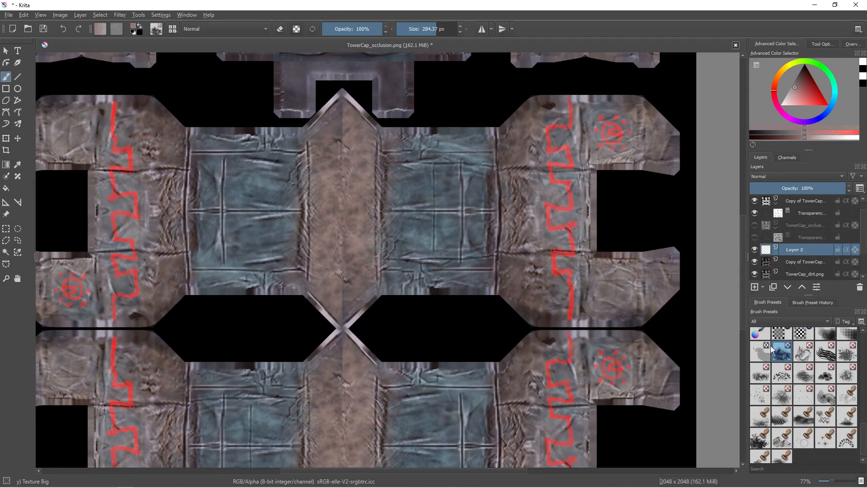
pyautogui.click(797, 357)
pyautogui.moveTo(864, 438)
pyautogui.mouseDown()
pyautogui.moveTo(852, 392)
pyautogui.moveTo(849, 400)
pyautogui.moveTo(834, 385)
pyautogui.mouseUp()
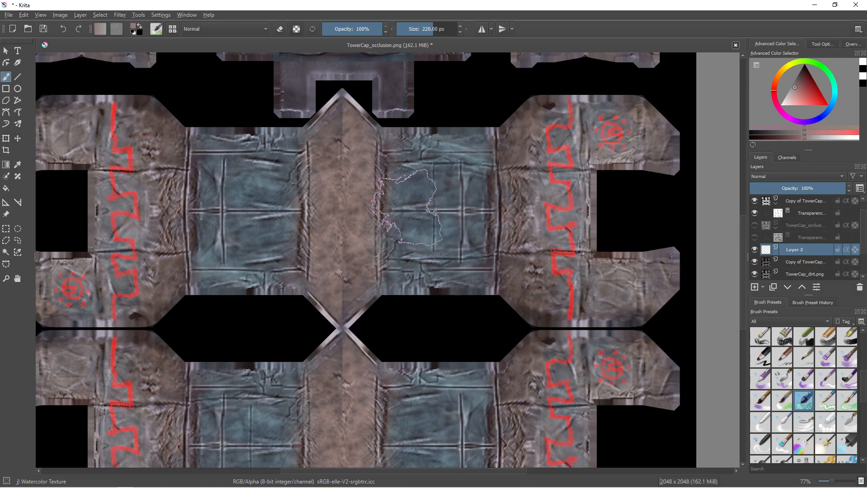
pyautogui.keyDown('shift'); pyautogui.moveTo(426, 200); pyautogui.dragTo(424, 199); pyautogui.keyUp('shift')
pyautogui.moveTo(398, 223)
pyautogui.keyDown('ctrl'); pyautogui.mouseDown(button='middle')
pyautogui.moveTo(410, 191)
pyautogui.moveTo(402, 174)
pyautogui.mouseUp(button='middle'); pyautogui.keyUp('ctrl')
pyautogui.keyDown('ctrl'); pyautogui.click(394, 192); pyautogui.keyUp('ctrl')
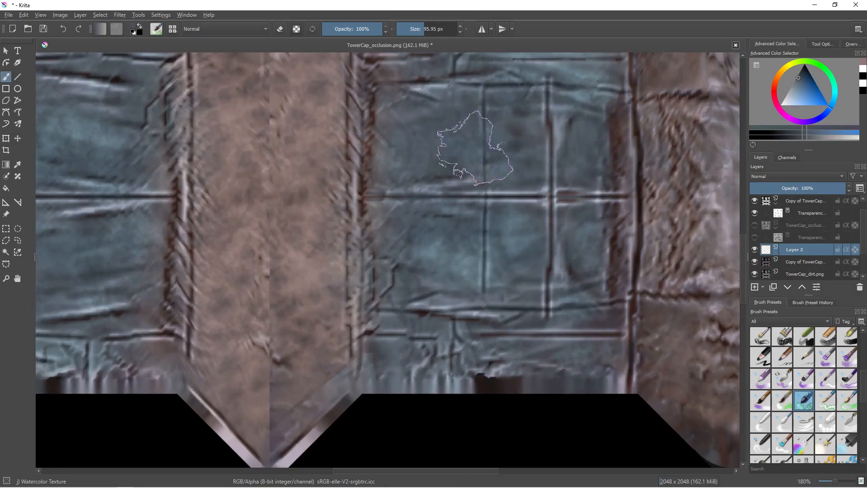
pyautogui.keyDown('ctrl'); pyautogui.moveTo(442, 221); pyautogui.dragTo(517, 226, button='middle'); pyautogui.keyUp('ctrl')
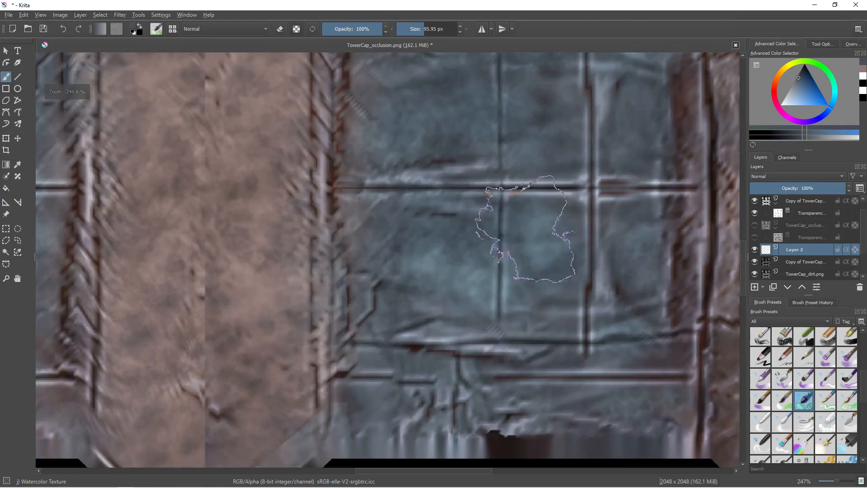
# Paint blue-grey over the upper strip's right teal panel and its border with the spine using Wet Bristles Rough at 80 px.
pyautogui.click(848, 357)
pyautogui.moveTo(397, 242)
pyautogui.mouseDown()
pyautogui.moveTo(426, 229)
pyautogui.moveTo(296, 264)
pyautogui.moveTo(244, 235)
pyautogui.moveTo(267, 121)
pyautogui.moveTo(271, 294)
pyautogui.moveTo(243, 120)
pyautogui.mouseUp()
pyautogui.scroll(-5, 242, 121)
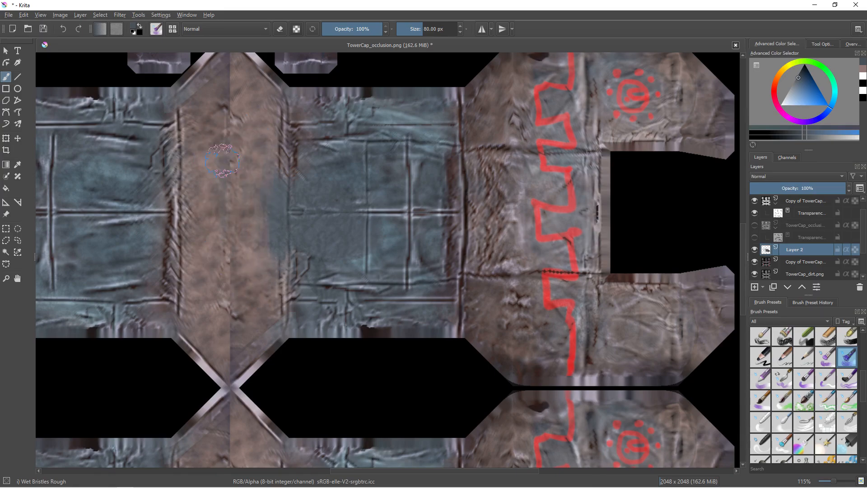
pyautogui.scroll(3, 262, 185)
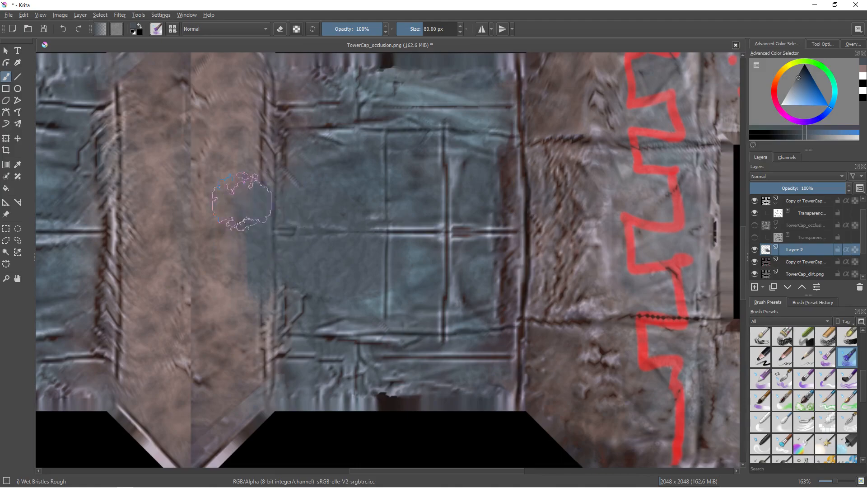
pyautogui.moveTo(245, 300); pyautogui.dragTo(251, 280)
pyautogui.moveTo(393, 231); pyautogui.dragTo(326, 284, button='middle')
pyautogui.moveTo(399, 158)
pyautogui.mouseDown()
pyautogui.moveTo(378, 255)
pyautogui.moveTo(399, 222)
pyautogui.mouseUp()
pyautogui.moveTo(346, 255); pyautogui.dragTo(355, 178, button='middle')
pyautogui.moveTo(319, 252)
pyautogui.mouseDown()
pyautogui.moveTo(278, 244)
pyautogui.moveTo(262, 306)
pyautogui.moveTo(320, 350)
pyautogui.moveTo(367, 361)
pyautogui.moveTo(403, 327)
pyautogui.mouseUp()
# Paint blue-grey strokes over the crumpled brown area between the right teal panel and the red zigzag.
pyautogui.moveTo(508, 260); pyautogui.dragTo(526, 193)
pyautogui.moveTo(519, 250)
pyautogui.mouseDown()
pyautogui.moveTo(519, 133)
pyautogui.moveTo(501, 255)
pyautogui.mouseUp()
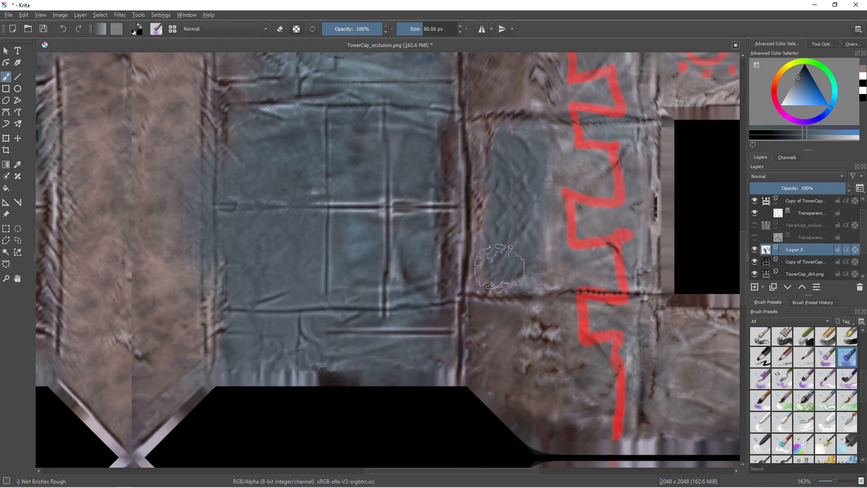
pyautogui.moveTo(496, 134); pyautogui.dragTo(547, 222)
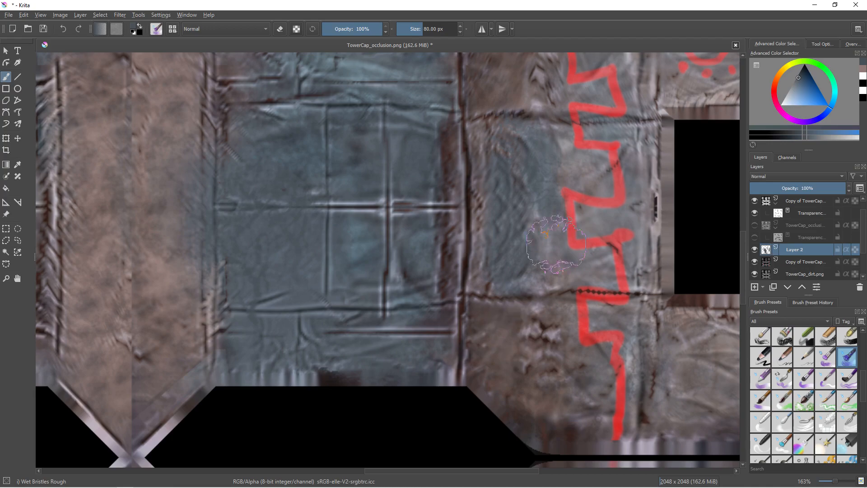
pyautogui.moveTo(490, 248)
pyautogui.mouseDown()
pyautogui.moveTo(524, 244)
pyautogui.moveTo(502, 255)
pyautogui.moveTo(512, 353)
pyautogui.moveTo(511, 307)
pyautogui.mouseUp()
# Cover the crumpled area beside the right teal panel with brown strokes reaching onto the red zigzag.
pyautogui.moveTo(511, 243); pyautogui.dragTo(501, 364, button='middle')
pyautogui.moveTo(492, 169); pyautogui.dragTo(497, 270)
pyautogui.moveTo(533, 253); pyautogui.dragTo(531, 321)
pyautogui.moveTo(531, 323); pyautogui.dragTo(510, 268, button='middle')
pyautogui.moveTo(516, 261); pyautogui.dragTo(533, 347)
pyautogui.moveTo(548, 234); pyautogui.dragTo(559, 296)
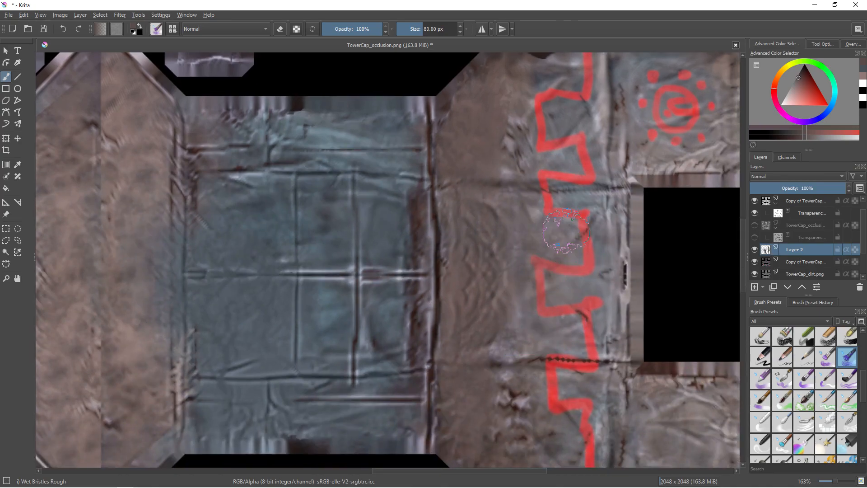
pyautogui.moveTo(492, 298)
pyautogui.mouseDown()
pyautogui.moveTo(544, 276)
pyautogui.moveTo(534, 263)
pyautogui.moveTo(492, 274)
pyautogui.moveTo(503, 244)
pyautogui.mouseUp()
pyautogui.scroll(-4, 502, 253)
pyautogui.scroll(3, 501, 217)
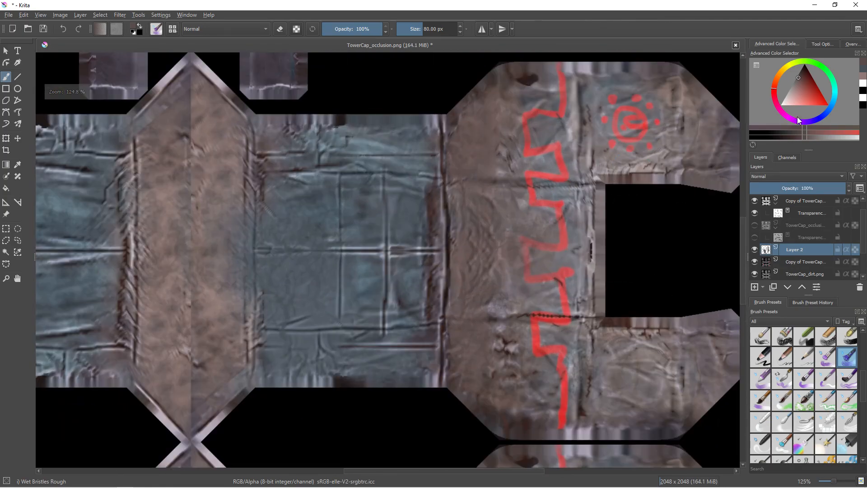
# Pick dark orange-brown and shade the right end piece's inner edge and around the red sun with a brush of about 66 px.
pyautogui.click(807, 77)
pyautogui.moveTo(807, 74); pyautogui.dragTo(778, 77)
pyautogui.click(789, 70)
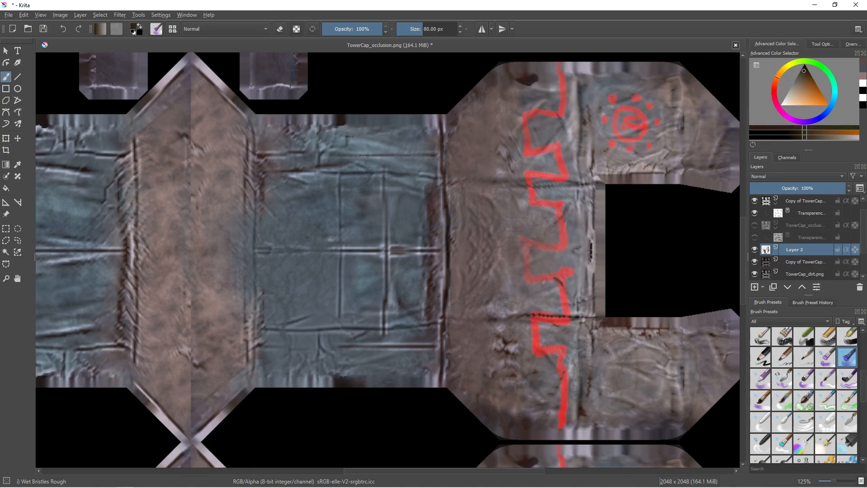
pyautogui.moveTo(467, 126)
pyautogui.keyDown('shift'); pyautogui.mouseDown()
pyautogui.moveTo(457, 127)
pyautogui.moveTo(471, 238)
pyautogui.moveTo(465, 373)
pyautogui.moveTo(462, 304)
pyautogui.moveTo(483, 199)
pyautogui.moveTo(494, 251)
pyautogui.mouseUp(); pyautogui.keyUp('shift')
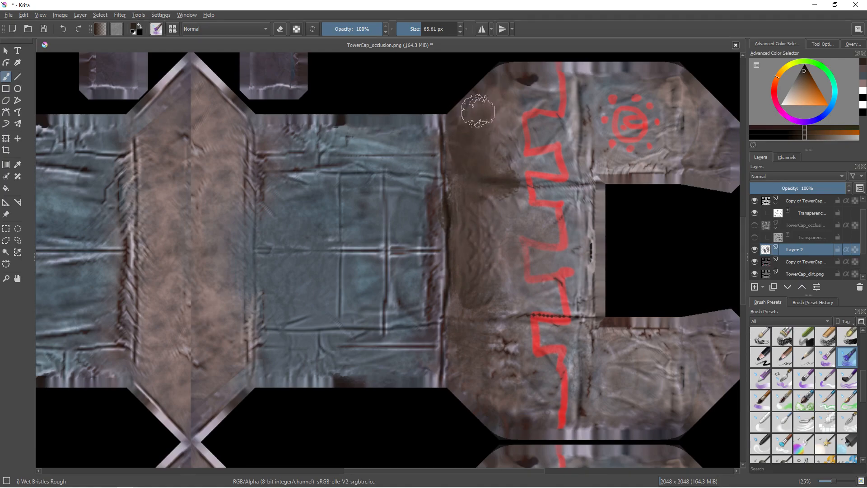
pyautogui.moveTo(590, 103)
pyautogui.mouseDown()
pyautogui.moveTo(590, 120)
pyautogui.moveTo(608, 94)
pyautogui.mouseUp()
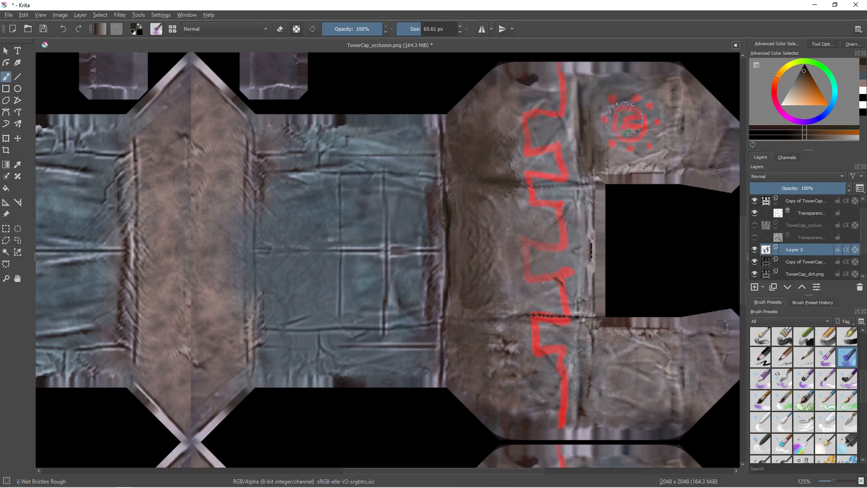
# Shade the lower square block of the upper strip's right end piece with dark brown.
pyautogui.moveTo(554, 240); pyautogui.dragTo(518, 181, button='middle')
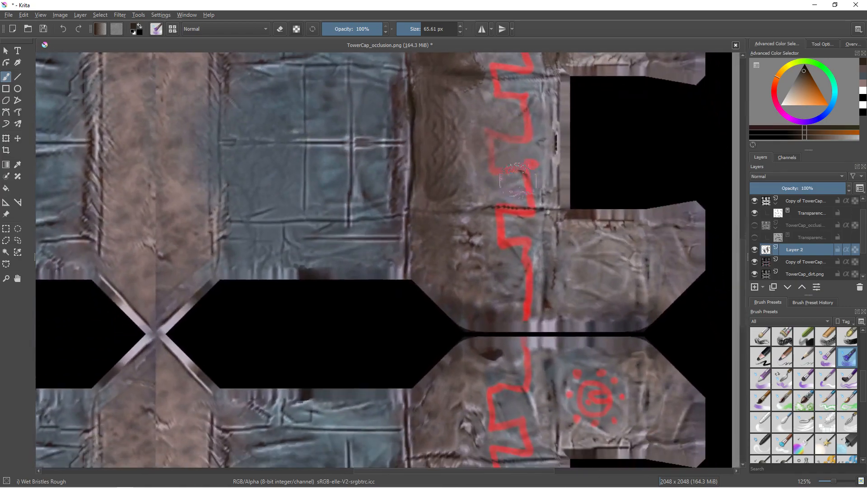
pyautogui.moveTo(563, 234)
pyautogui.mouseDown()
pyautogui.moveTo(566, 253)
pyautogui.moveTo(582, 237)
pyautogui.moveTo(585, 246)
pyautogui.moveTo(578, 295)
pyautogui.moveTo(588, 217)
pyautogui.mouseUp()
pyautogui.moveTo(662, 240)
pyautogui.mouseDown()
pyautogui.moveTo(654, 293)
pyautogui.moveTo(677, 224)
pyautogui.moveTo(671, 285)
pyautogui.mouseUp()
pyautogui.moveTo(549, 240); pyautogui.dragTo(521, 249, button='middle')
pyautogui.moveTo(608, 290)
pyautogui.mouseDown()
pyautogui.moveTo(610, 254)
pyautogui.moveTo(597, 298)
pyautogui.moveTo(592, 278)
pyautogui.moveTo(562, 303)
pyautogui.moveTo(590, 315)
pyautogui.moveTo(561, 306)
pyautogui.moveTo(551, 262)
pyautogui.mouseUp()
# Paint dark brown into the right end piece's lower corner and beside the middle of the red zigzag.
pyautogui.moveTo(468, 222); pyautogui.dragTo(469, 241, button='middle')
pyautogui.moveTo(410, 273)
pyautogui.mouseDown()
pyautogui.moveTo(432, 312)
pyautogui.moveTo(440, 259)
pyautogui.moveTo(437, 320)
pyautogui.mouseUp()
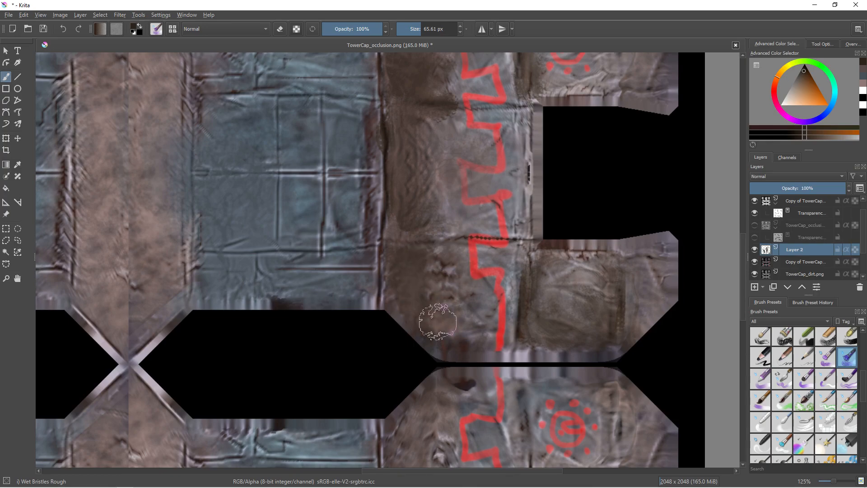
pyautogui.scroll(3, 434, 280)
pyautogui.moveTo(442, 214)
pyautogui.mouseDown()
pyautogui.moveTo(426, 194)
pyautogui.moveTo(437, 189)
pyautogui.moveTo(435, 216)
pyautogui.moveTo(452, 195)
pyautogui.moveTo(528, 200)
pyautogui.moveTo(510, 237)
pyautogui.moveTo(500, 232)
pyautogui.mouseUp()
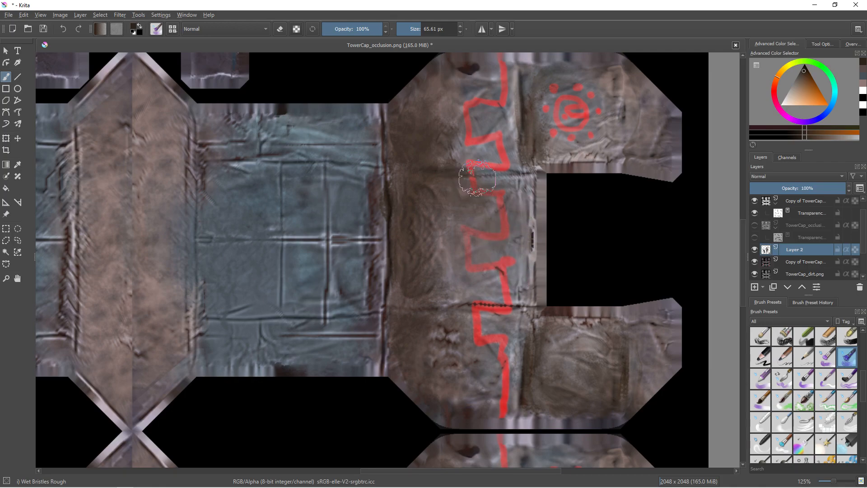
# Paint dark brown down the right border of the upper strip's central spine and along its diagonal edges.
pyautogui.scroll(3, 474, 172)
pyautogui.moveTo(226, 220)
pyautogui.mouseDown()
pyautogui.moveTo(219, 248)
pyautogui.moveTo(260, 232)
pyautogui.moveTo(248, 266)
pyautogui.moveTo(228, 268)
pyautogui.moveTo(222, 355)
pyautogui.moveTo(185, 299)
pyautogui.moveTo(199, 239)
pyautogui.moveTo(203, 407)
pyautogui.moveTo(197, 328)
pyautogui.moveTo(193, 416)
pyautogui.moveTo(178, 304)
pyautogui.mouseUp()
pyautogui.scroll(-4, 190, 347)
pyautogui.moveTo(191, 372); pyautogui.dragTo(155, 393)
pyautogui.moveTo(152, 213); pyautogui.dragTo(172, 329, button='middle')
pyautogui.moveTo(173, 165)
pyautogui.mouseDown()
pyautogui.moveTo(191, 166)
pyautogui.moveTo(161, 168)
pyautogui.moveTo(118, 193)
pyautogui.moveTo(100, 218)
pyautogui.mouseUp()
# Cover the light diagonal edges of the X where the two central spines meet with dark brown.
pyautogui.moveTo(135, 393); pyautogui.dragTo(146, 177, button='middle')
pyautogui.moveTo(128, 268)
pyautogui.mouseDown()
pyautogui.moveTo(164, 318)
pyautogui.moveTo(145, 333)
pyautogui.moveTo(194, 310)
pyautogui.moveTo(187, 370)
pyautogui.mouseUp()
pyautogui.moveTo(187, 370); pyautogui.dragTo(168, 265, button='middle')
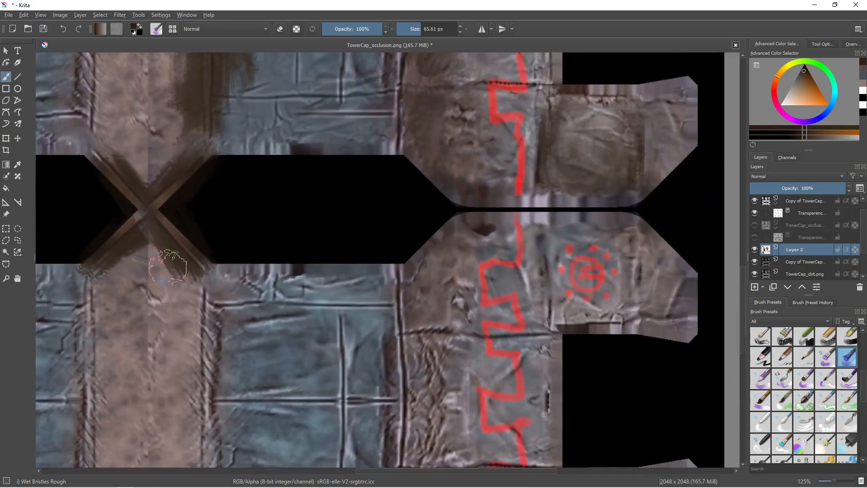
pyautogui.moveTo(132, 201)
pyautogui.mouseDown()
pyautogui.moveTo(131, 225)
pyautogui.moveTo(150, 217)
pyautogui.moveTo(185, 268)
pyautogui.mouseUp()
# Paint dark brown over the diagonal tips of the lower strip's central spine.
pyautogui.moveTo(164, 347); pyautogui.dragTo(188, 97, button='middle')
pyautogui.moveTo(134, 312)
pyautogui.mouseDown()
pyautogui.moveTo(167, 356)
pyautogui.moveTo(225, 300)
pyautogui.moveTo(188, 343)
pyautogui.mouseUp()
pyautogui.moveTo(188, 343); pyautogui.dragTo(172, 275, button='middle')
pyautogui.moveTo(186, 280)
pyautogui.mouseDown()
pyautogui.moveTo(191, 260)
pyautogui.moveTo(163, 267)
pyautogui.mouseUp()
pyautogui.moveTo(188, 223); pyautogui.dragTo(199, 301, button='middle')
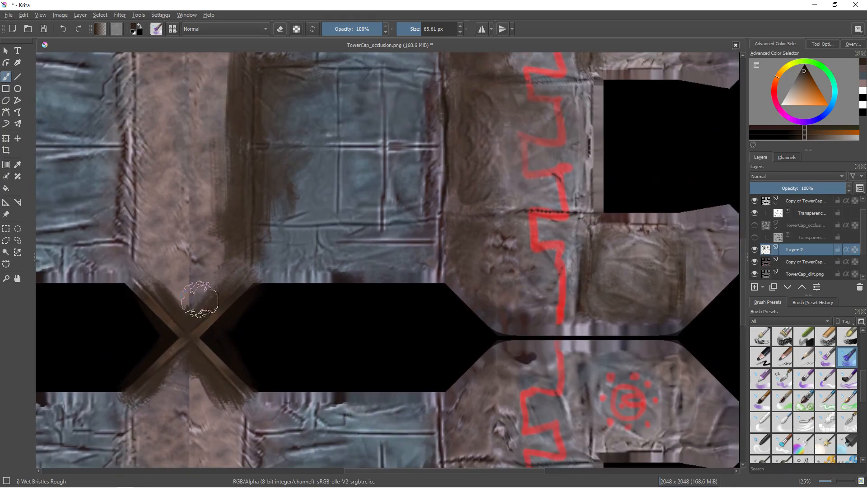
# Fill the whole upper central spine with dark brown strokes.
pyautogui.moveTo(152, 194); pyautogui.dragTo(165, 256, button='middle')
pyautogui.moveTo(193, 241)
pyautogui.mouseDown()
pyautogui.moveTo(197, 364)
pyautogui.moveTo(194, 67)
pyautogui.moveTo(196, 250)
pyautogui.mouseUp()
pyautogui.moveTo(196, 288)
pyautogui.mouseDown(button='middle')
pyautogui.moveTo(207, 234)
pyautogui.moveTo(196, 207)
pyautogui.moveTo(198, 248)
pyautogui.mouseUp(button='middle')
pyautogui.moveTo(155, 290)
pyautogui.mouseDown()
pyautogui.moveTo(155, 211)
pyautogui.moveTo(153, 316)
pyautogui.moveTo(149, 212)
pyautogui.mouseUp()
pyautogui.moveTo(149, 212); pyautogui.dragTo(155, 305, button='middle')
pyautogui.moveTo(155, 304)
pyautogui.mouseDown()
pyautogui.moveTo(151, 184)
pyautogui.moveTo(161, 304)
pyautogui.moveTo(188, 131)
pyautogui.moveTo(189, 386)
pyautogui.moveTo(213, 276)
pyautogui.moveTo(240, 400)
pyautogui.moveTo(212, 167)
pyautogui.moveTo(243, 237)
pyautogui.moveTo(242, 360)
pyautogui.moveTo(236, 280)
pyautogui.moveTo(261, 196)
pyautogui.mouseUp()
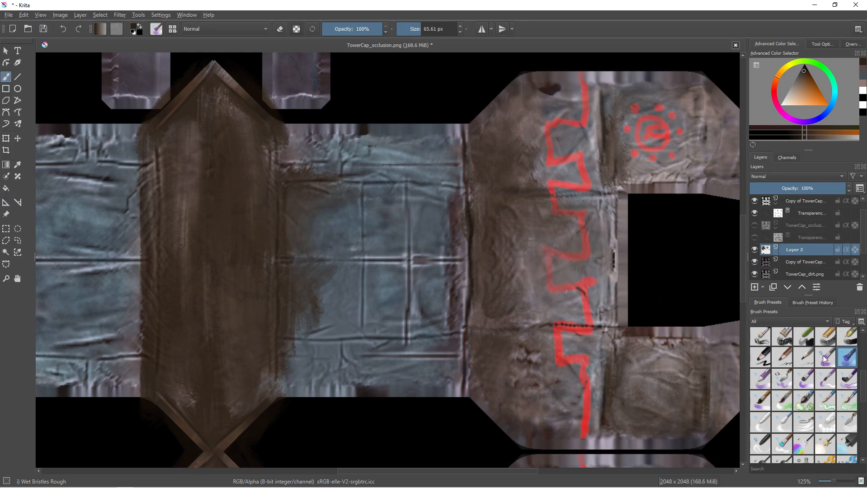
# Turn on eraser mode, enlarge the brush and erase the dark brown down the middle of the upper spine.
pyautogui.click(822, 304)
pyautogui.click(775, 305)
pyautogui.moveTo(864, 370)
pyautogui.mouseDown()
pyautogui.moveTo(861, 413)
pyautogui.moveTo(864, 347)
pyautogui.moveTo(862, 362)
pyautogui.mouseUp()
pyautogui.press('e')
pyautogui.keyDown('shift'); pyautogui.moveTo(221, 200); pyautogui.dragTo(251, 200); pyautogui.keyUp('shift')
pyautogui.moveTo(216, 229)
pyautogui.mouseDown()
pyautogui.moveTo(213, 144)
pyautogui.moveTo(206, 150)
pyautogui.moveTo(222, 242)
pyautogui.moveTo(194, 348)
pyautogui.moveTo(194, 193)
pyautogui.moveTo(229, 301)
pyautogui.moveTo(211, 131)
pyautogui.moveTo(194, 312)
pyautogui.moveTo(189, 293)
pyautogui.moveTo(208, 409)
pyautogui.moveTo(199, 149)
pyautogui.moveTo(210, 115)
pyautogui.moveTo(231, 356)
pyautogui.moveTo(205, 227)
pyautogui.moveTo(215, 169)
pyautogui.mouseUp()
# Paint dark brown over the lower strip's central spine with the brush reduced to about 59 px.
pyautogui.moveTo(215, 311); pyautogui.dragTo(262, 54, button='middle')
pyautogui.moveTo(245, 263); pyautogui.dragTo(246, 206, button='middle')
pyautogui.press('e')
pyautogui.keyDown('shift'); pyautogui.moveTo(231, 197); pyautogui.dragTo(201, 197); pyautogui.keyUp('shift')
pyautogui.moveTo(202, 165)
pyautogui.mouseDown()
pyautogui.moveTo(212, 370)
pyautogui.moveTo(248, 397)
pyautogui.moveTo(248, 93)
pyautogui.moveTo(249, 420)
pyautogui.moveTo(299, 285)
pyautogui.moveTo(312, 163)
pyautogui.moveTo(306, 273)
pyautogui.moveTo(270, 223)
pyautogui.moveTo(289, 136)
pyautogui.moveTo(276, 353)
pyautogui.moveTo(236, 181)
pyautogui.moveTo(226, 309)
pyautogui.moveTo(210, 184)
pyautogui.moveTo(209, 257)
pyautogui.moveTo(217, 220)
pyautogui.moveTo(230, 336)
pyautogui.moveTo(242, 362)
pyautogui.moveTo(250, 140)
pyautogui.mouseUp()
# Erase lengthwise streaks from the dark brown on the lower central spine to bring back its lighter texture.
pyautogui.press('e')
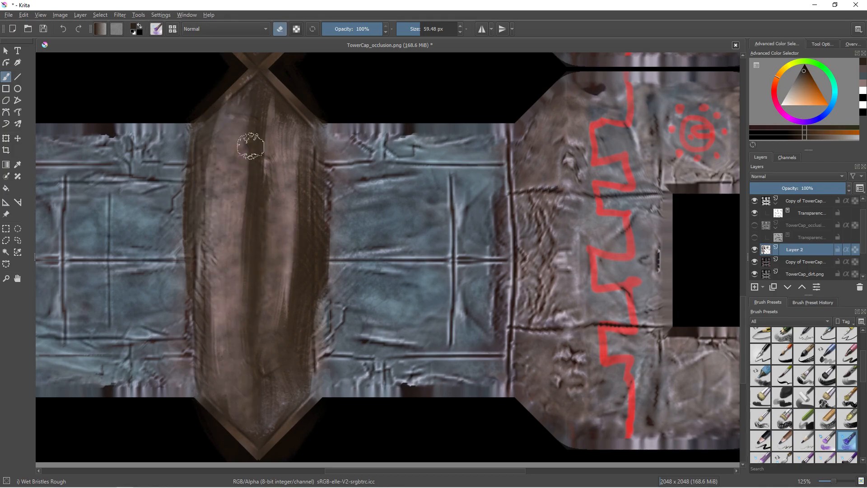
pyautogui.moveTo(260, 89)
pyautogui.mouseDown()
pyautogui.moveTo(286, 128)
pyautogui.moveTo(292, 338)
pyautogui.moveTo(296, 169)
pyautogui.moveTo(299, 200)
pyautogui.mouseUp()
pyautogui.moveTo(286, 382)
pyautogui.mouseDown()
pyautogui.moveTo(265, 393)
pyautogui.moveTo(277, 278)
pyautogui.moveTo(283, 352)
pyautogui.moveTo(280, 310)
pyautogui.mouseUp()
pyautogui.moveTo(256, 275); pyautogui.dragTo(244, 260)
# Turn off eraser mode and paint dark brown along the lower strip's left blue panel where it meets the central spine.
pyautogui.moveTo(214, 293)
pyautogui.mouseDown(button='middle')
pyautogui.moveTo(232, 262)
pyautogui.moveTo(306, 236)
pyautogui.mouseUp(button='middle')
pyautogui.press('e')
pyautogui.moveTo(289, 183)
pyautogui.mouseDown()
pyautogui.moveTo(285, 239)
pyautogui.moveTo(246, 239)
pyautogui.moveTo(308, 166)
pyautogui.moveTo(304, 131)
pyautogui.moveTo(291, 264)
pyautogui.moveTo(297, 321)
pyautogui.moveTo(282, 272)
pyautogui.mouseUp()
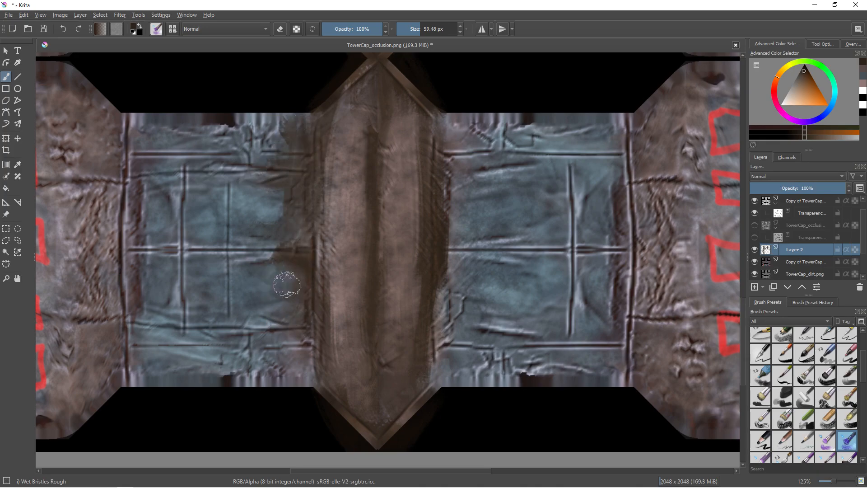
# Reduce the brush to about 32 px and paint dark brown along the vertical seams and lower border of the same blue panel.
pyautogui.moveTo(220, 309)
pyautogui.mouseDown()
pyautogui.moveTo(218, 252)
pyautogui.moveTo(208, 298)
pyautogui.mouseUp()
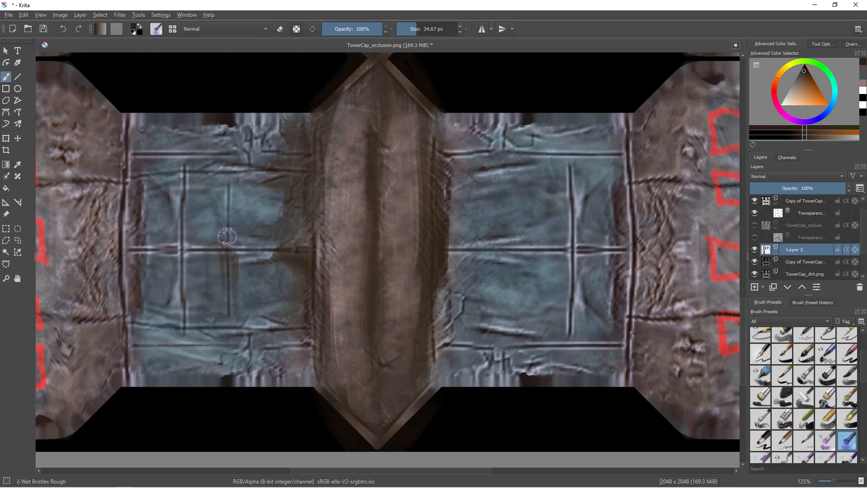
pyautogui.moveTo(219, 212); pyautogui.dragTo(221, 183)
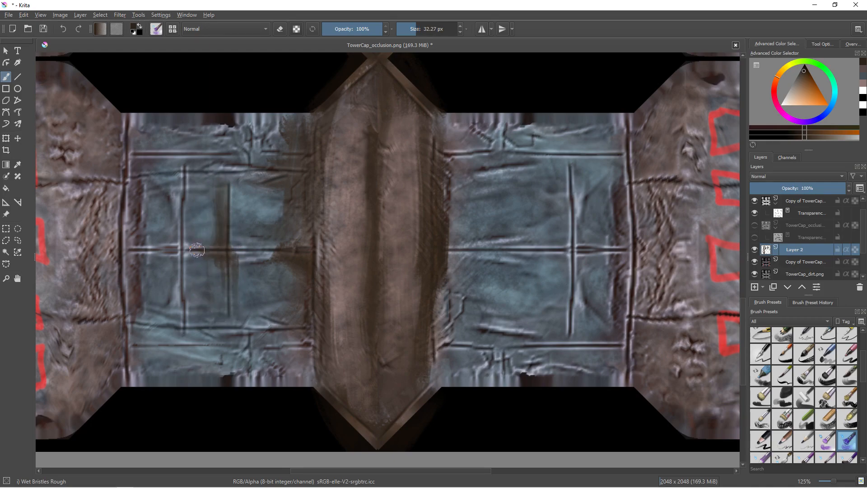
pyautogui.moveTo(192, 325); pyautogui.dragTo(198, 321)
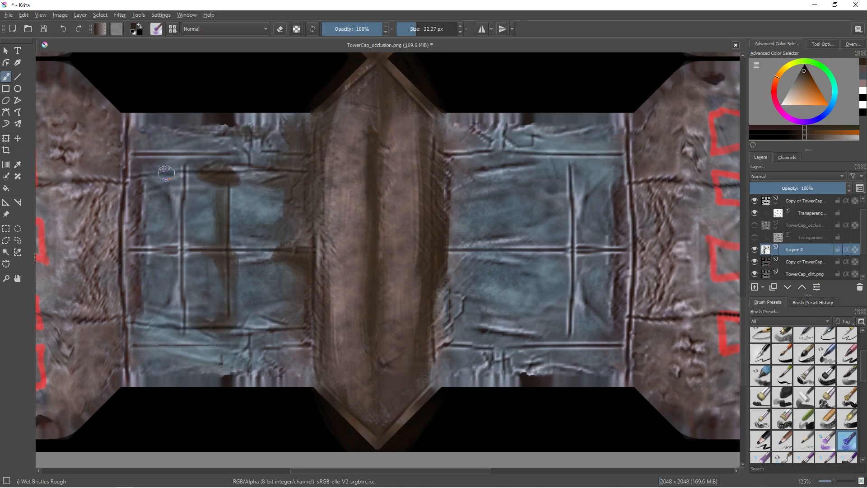
pyautogui.moveTo(178, 189); pyautogui.dragTo(142, 161)
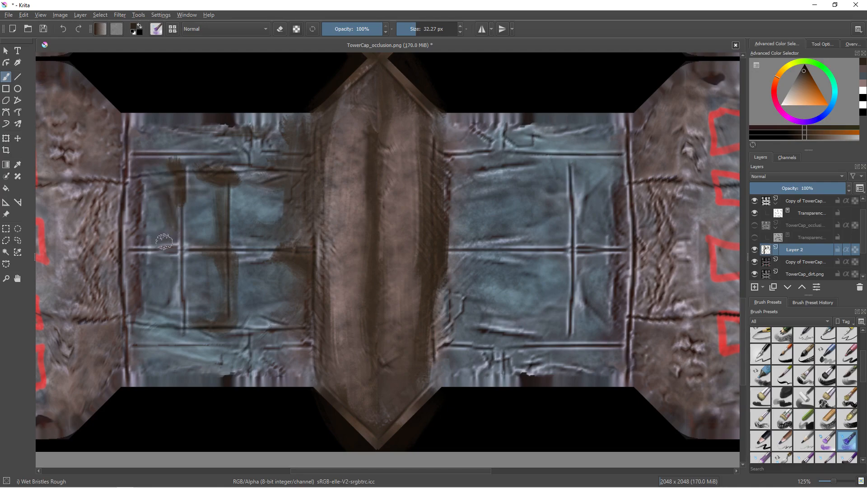
pyautogui.moveTo(173, 260); pyautogui.dragTo(178, 232, button='middle')
pyautogui.moveTo(176, 229); pyautogui.dragTo(179, 278)
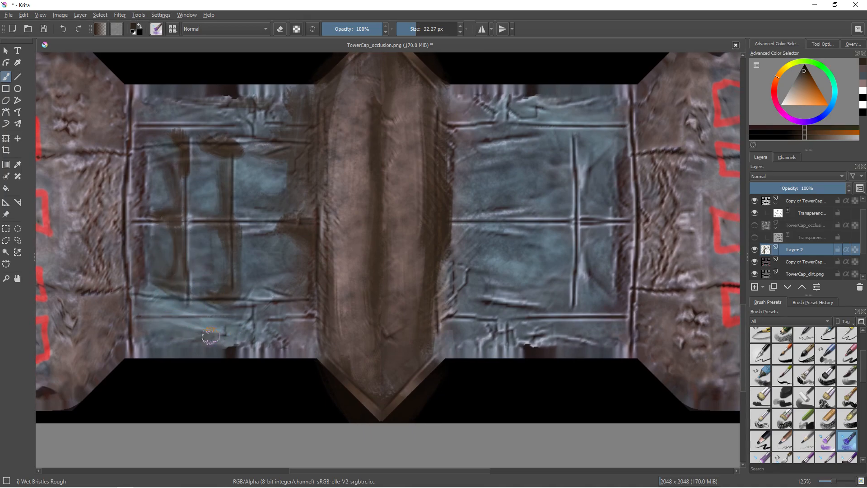
pyautogui.moveTo(200, 336); pyautogui.dragTo(226, 331)
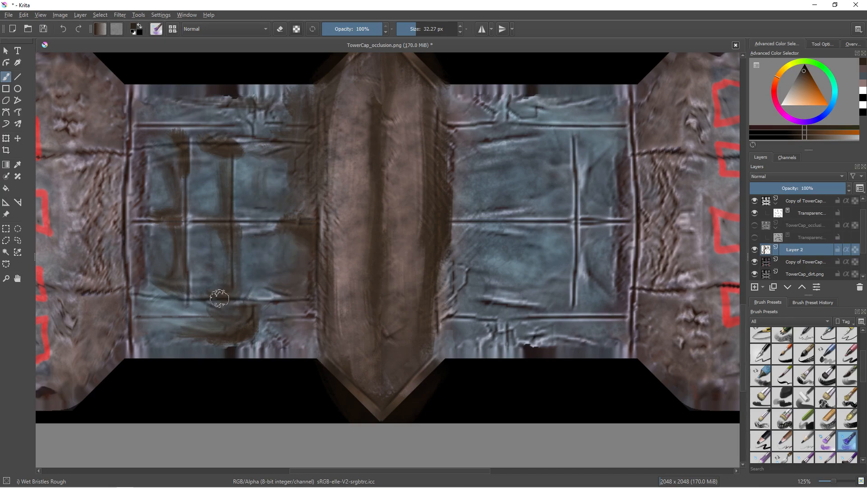
# Paint dark brown over the lower strip's left stone section, between the red zigzag and the blue panel's border.
pyautogui.moveTo(218, 300); pyautogui.dragTo(270, 259, button='middle')
pyautogui.moveTo(173, 224); pyautogui.dragTo(217, 264, button='middle')
pyautogui.moveTo(206, 182)
pyautogui.mouseDown()
pyautogui.moveTo(211, 283)
pyautogui.moveTo(209, 234)
pyautogui.mouseUp()
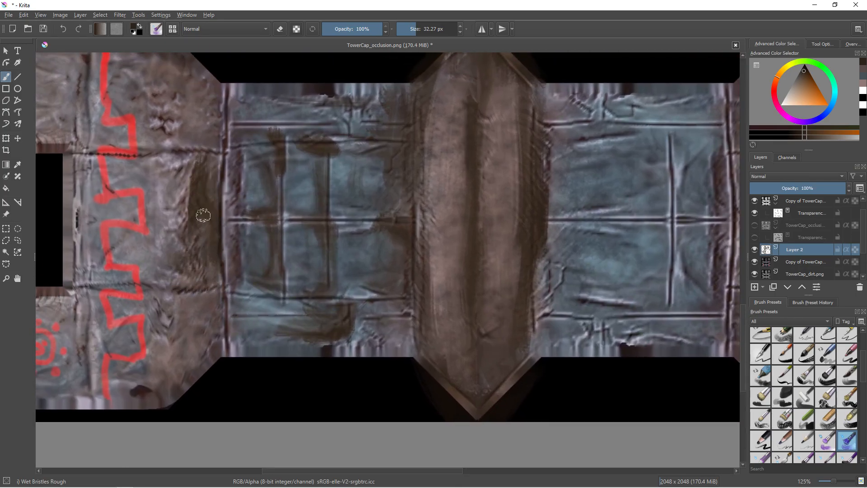
pyautogui.moveTo(199, 124); pyautogui.dragTo(215, 193, button='middle')
pyautogui.moveTo(194, 131); pyautogui.dragTo(203, 150)
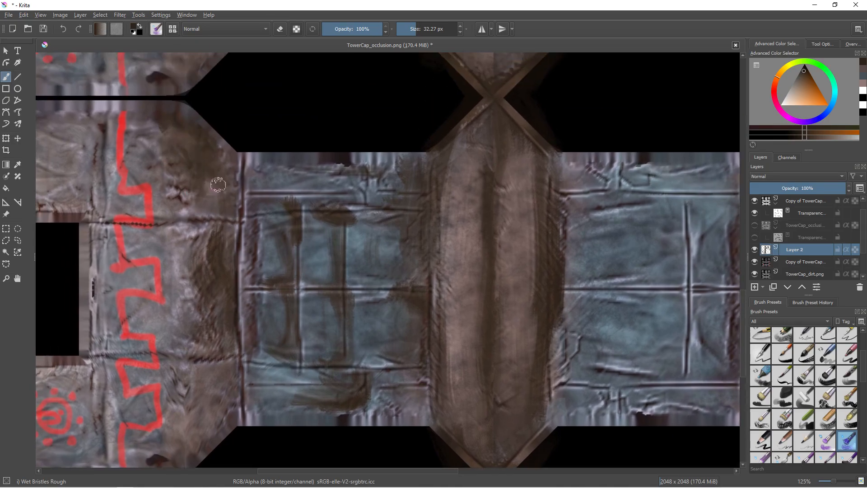
pyautogui.moveTo(169, 215)
pyautogui.mouseDown()
pyautogui.moveTo(190, 213)
pyautogui.moveTo(170, 215)
pyautogui.mouseUp()
pyautogui.moveTo(198, 221); pyautogui.dragTo(219, 165, button='middle')
pyautogui.moveTo(218, 245); pyautogui.dragTo(226, 368)
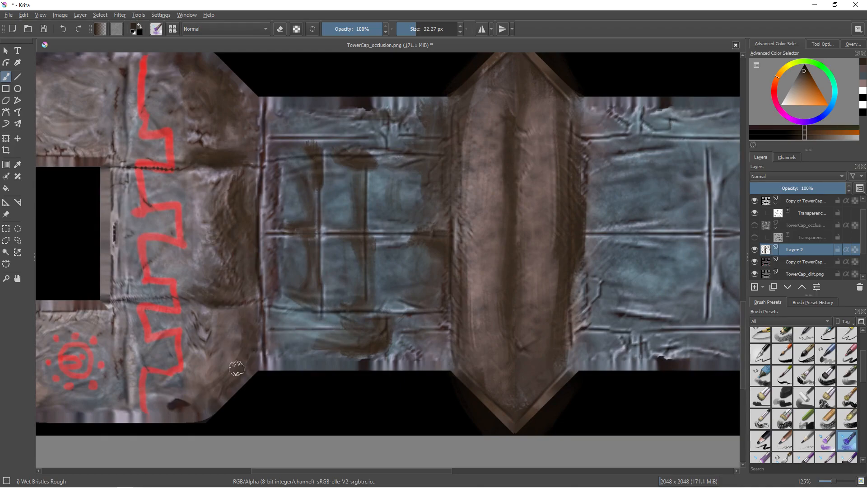
pyautogui.moveTo(203, 398); pyautogui.dragTo(184, 385)
# Frame the lower strip's left red sun emblem with dark brown strokes and shade the outer stone edge beside it.
pyautogui.moveTo(131, 378); pyautogui.dragTo(183, 357, button='middle')
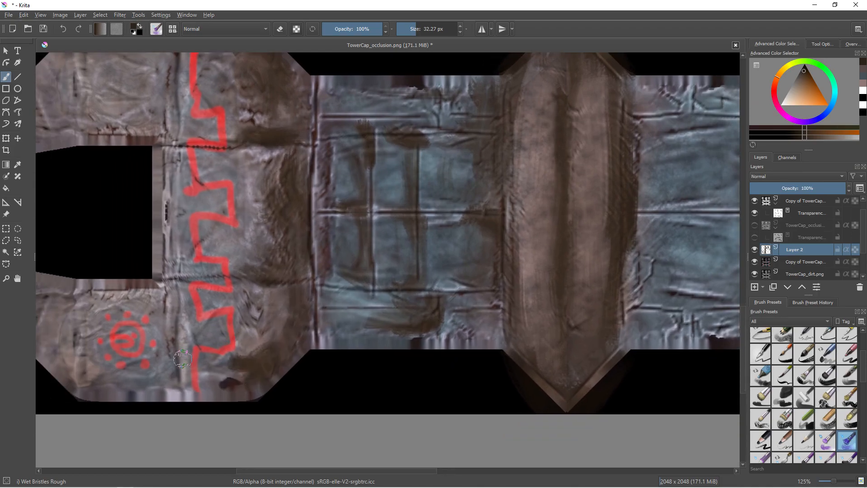
pyautogui.moveTo(175, 284)
pyautogui.mouseDown()
pyautogui.moveTo(168, 370)
pyautogui.moveTo(165, 353)
pyautogui.mouseUp()
pyautogui.moveTo(155, 379); pyautogui.dragTo(208, 347, button='middle')
pyautogui.moveTo(140, 273)
pyautogui.mouseDown()
pyautogui.moveTo(140, 349)
pyautogui.moveTo(137, 274)
pyautogui.moveTo(152, 338)
pyautogui.mouseUp()
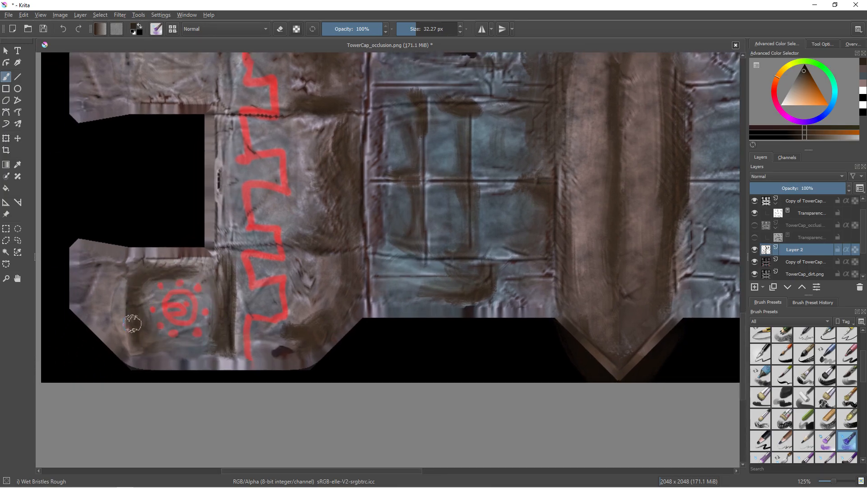
pyautogui.moveTo(93, 272)
pyautogui.mouseDown()
pyautogui.moveTo(86, 266)
pyautogui.moveTo(210, 253)
pyautogui.mouseUp()
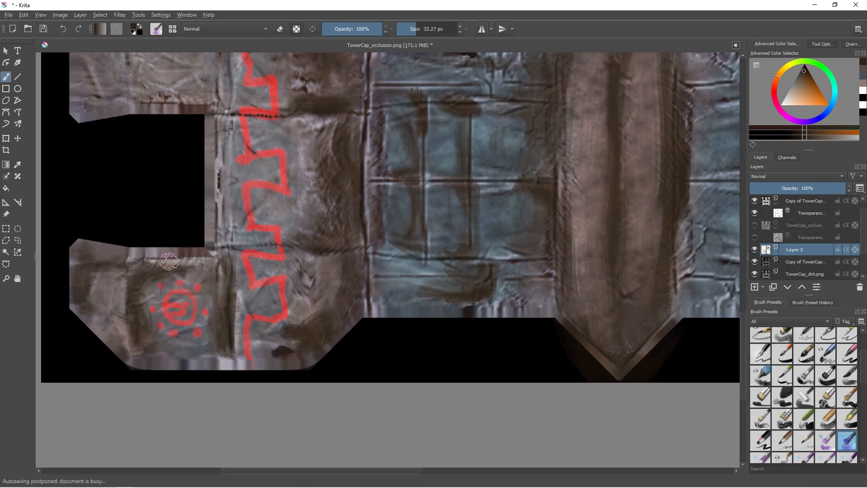
# Shade dark brown around the square stone block above the lower strip's left notch, extending across the red zigzag to the stone seam.
pyautogui.scroll(-5, 169, 276)
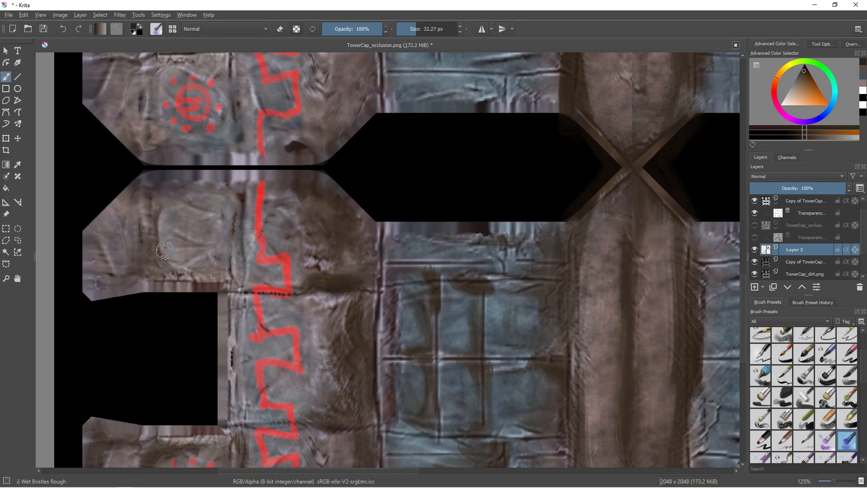
pyautogui.moveTo(142, 192); pyautogui.dragTo(157, 273)
pyautogui.moveTo(144, 219); pyautogui.dragTo(175, 275)
pyautogui.moveTo(242, 229)
pyautogui.mouseDown()
pyautogui.moveTo(245, 241)
pyautogui.moveTo(233, 194)
pyautogui.moveTo(226, 268)
pyautogui.moveTo(221, 203)
pyautogui.moveTo(230, 245)
pyautogui.mouseUp()
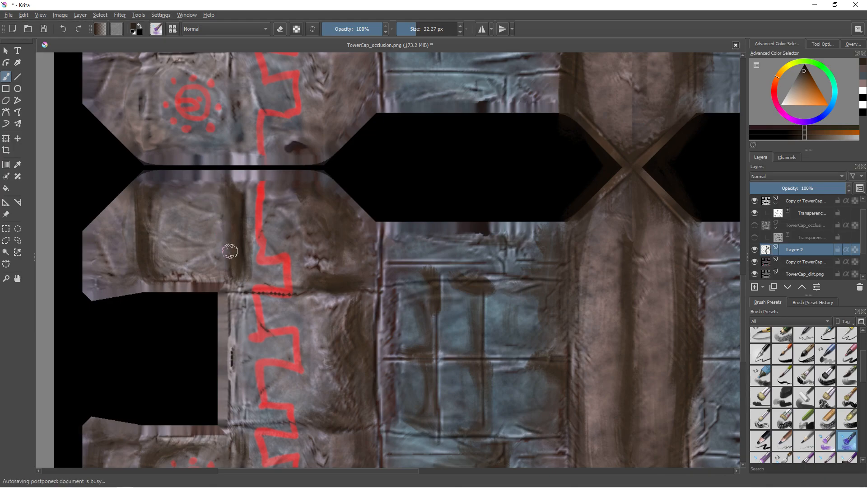
pyautogui.moveTo(217, 277)
pyautogui.mouseDown()
pyautogui.moveTo(221, 261)
pyautogui.moveTo(216, 271)
pyautogui.mouseUp()
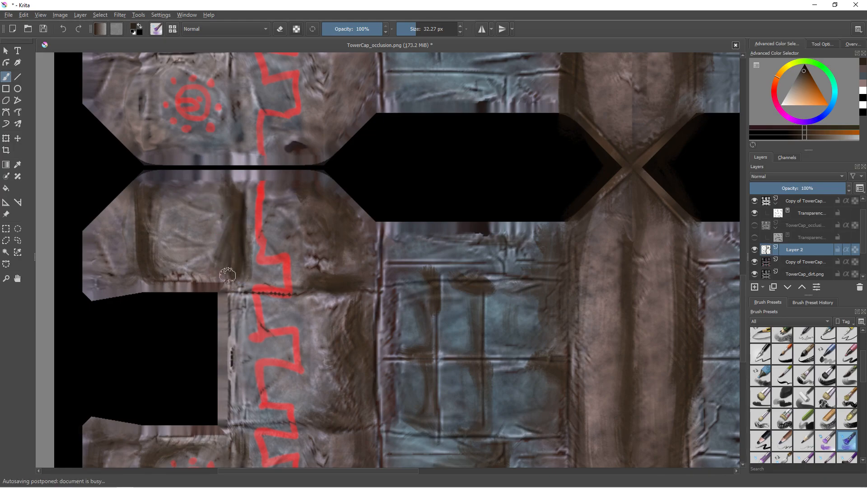
pyautogui.moveTo(250, 231); pyautogui.dragTo(250, 261)
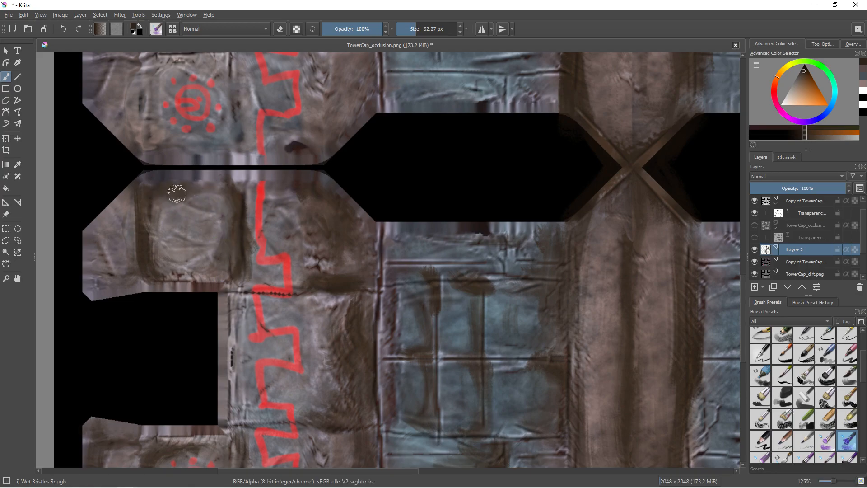
pyautogui.moveTo(267, 266)
pyautogui.mouseDown()
pyautogui.moveTo(264, 276)
pyautogui.moveTo(245, 272)
pyautogui.mouseUp()
pyautogui.moveTo(328, 310)
pyautogui.mouseDown()
pyautogui.moveTo(291, 306)
pyautogui.moveTo(356, 304)
pyautogui.mouseUp()
# Paint a short dark brown stroke on the upper border of the lower strip's left blue panel.
pyautogui.moveTo(317, 327)
pyautogui.mouseDown(button='middle')
pyautogui.moveTo(296, 236)
pyautogui.moveTo(309, 213)
pyautogui.mouseUp(button='middle')
pyautogui.moveTo(329, 128); pyautogui.dragTo(282, 240, button='middle')
pyautogui.moveTo(352, 252); pyautogui.dragTo(320, 230, button='middle')
pyautogui.moveTo(393, 210); pyautogui.dragTo(393, 236)
pyautogui.moveTo(371, 291); pyautogui.dragTo(364, 247, button='middle')
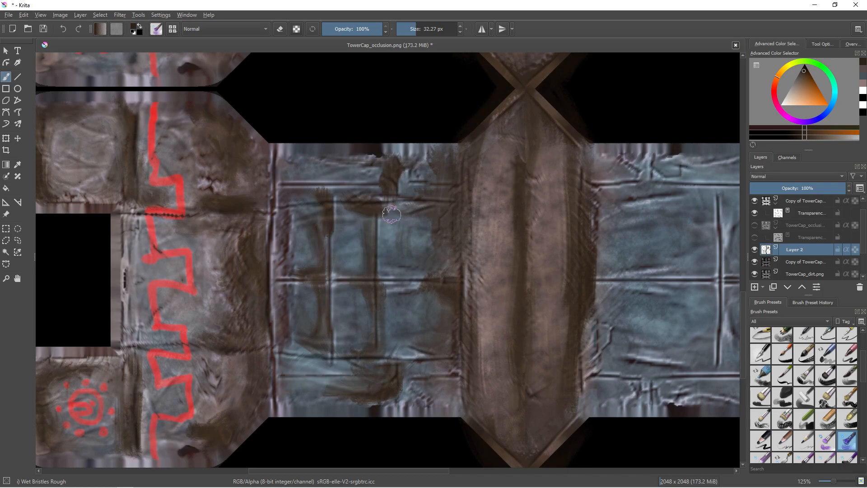
# Paint dark brown down the upper strip's left stone section along the side facing the blue panel.
pyautogui.moveTo(410, 226); pyautogui.dragTo(488, 377, button='middle')
pyautogui.moveTo(344, 179); pyautogui.dragTo(356, 269, button='middle')
pyautogui.moveTo(309, 161)
pyautogui.mouseDown()
pyautogui.moveTo(348, 86)
pyautogui.moveTo(350, 198)
pyautogui.moveTo(337, 217)
pyautogui.moveTo(334, 121)
pyautogui.moveTo(349, 124)
pyautogui.moveTo(324, 190)
pyautogui.moveTo(345, 257)
pyautogui.moveTo(331, 271)
pyautogui.moveTo(333, 253)
pyautogui.mouseUp()
pyautogui.moveTo(315, 203); pyautogui.dragTo(302, 398, button='middle')
pyautogui.moveTo(304, 168)
pyautogui.mouseDown()
pyautogui.moveTo(334, 250)
pyautogui.moveTo(310, 184)
pyautogui.moveTo(329, 266)
pyautogui.mouseUp()
# Paint dark brown on the upper strip's left blue panel along its vertical seam, its borders and the side touching the spine.
pyautogui.moveTo(389, 275)
pyautogui.mouseDown()
pyautogui.moveTo(402, 317)
pyautogui.moveTo(398, 343)
pyautogui.moveTo(389, 334)
pyautogui.moveTo(396, 253)
pyautogui.moveTo(456, 223)
pyautogui.moveTo(452, 203)
pyautogui.moveTo(465, 235)
pyautogui.moveTo(454, 216)
pyautogui.mouseUp()
pyautogui.moveTo(518, 299); pyautogui.dragTo(505, 256, button='middle')
pyautogui.moveTo(506, 256)
pyautogui.mouseDown()
pyautogui.moveTo(508, 212)
pyautogui.moveTo(460, 198)
pyautogui.moveTo(505, 174)
pyautogui.moveTo(513, 333)
pyautogui.moveTo(513, 310)
pyautogui.moveTo(502, 378)
pyautogui.mouseUp()
pyautogui.moveTo(502, 378); pyautogui.dragTo(492, 325, button='middle')
pyautogui.moveTo(504, 349); pyautogui.dragTo(430, 339)
pyautogui.moveTo(380, 291)
pyautogui.mouseDown()
pyautogui.moveTo(362, 316)
pyautogui.moveTo(389, 234)
pyautogui.moveTo(375, 255)
pyautogui.mouseUp()
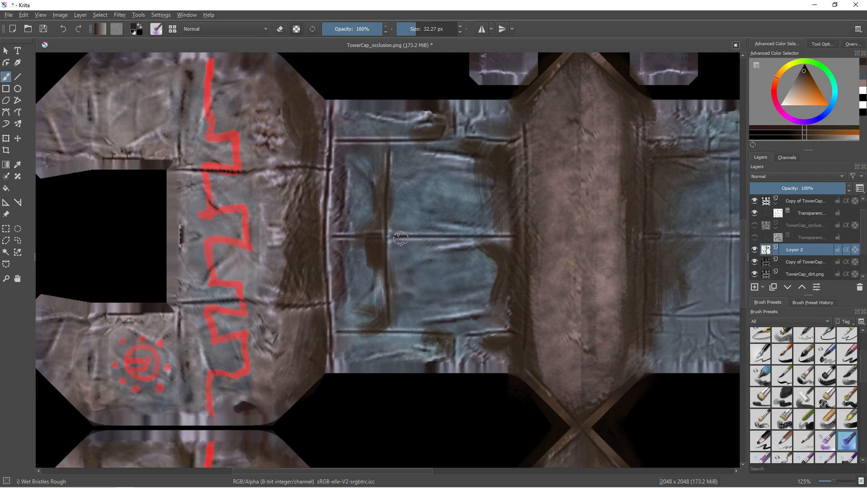
pyautogui.moveTo(447, 317)
pyautogui.mouseDown()
pyautogui.moveTo(486, 258)
pyautogui.moveTo(462, 335)
pyautogui.mouseUp()
# Frame the upper strip's left sun emblem in dark brown and shade the outer ends of the stone blocks above and below the strip gap.
pyautogui.moveTo(236, 356)
pyautogui.mouseDown(button='middle')
pyautogui.moveTo(267, 291)
pyautogui.moveTo(316, 240)
pyautogui.mouseUp(button='middle')
pyautogui.moveTo(317, 220)
pyautogui.mouseDown()
pyautogui.moveTo(271, 280)
pyautogui.moveTo(251, 248)
pyautogui.moveTo(247, 216)
pyautogui.mouseUp()
pyautogui.moveTo(165, 203)
pyautogui.mouseDown()
pyautogui.moveTo(188, 291)
pyautogui.moveTo(206, 217)
pyautogui.moveTo(186, 281)
pyautogui.moveTo(247, 217)
pyautogui.moveTo(230, 219)
pyautogui.mouseUp()
pyautogui.moveTo(249, 295); pyautogui.dragTo(239, 198, button='middle')
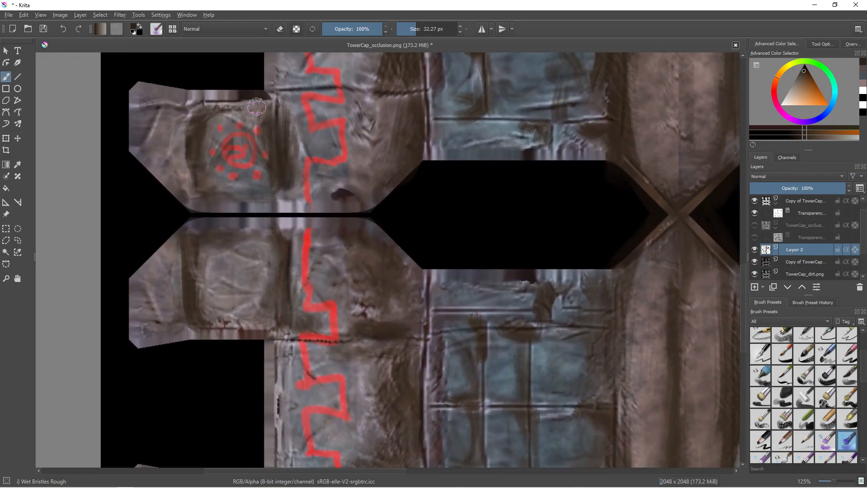
pyautogui.moveTo(160, 99)
pyautogui.mouseDown()
pyautogui.moveTo(178, 111)
pyautogui.moveTo(186, 160)
pyautogui.moveTo(168, 194)
pyautogui.moveTo(177, 185)
pyautogui.mouseUp()
pyautogui.moveTo(161, 257)
pyautogui.mouseDown()
pyautogui.moveTo(178, 259)
pyautogui.moveTo(176, 283)
pyautogui.moveTo(154, 326)
pyautogui.mouseUp()
# Paint dark brown along the lower strip's left stone column between the notch and the red zigzag.
pyautogui.moveTo(328, 279)
pyautogui.mouseDown(button='middle')
pyautogui.moveTo(309, 231)
pyautogui.moveTo(325, 188)
pyautogui.mouseUp(button='middle')
pyautogui.moveTo(308, 264)
pyautogui.mouseDown()
pyautogui.moveTo(277, 352)
pyautogui.moveTo(288, 321)
pyautogui.moveTo(286, 375)
pyautogui.mouseUp()
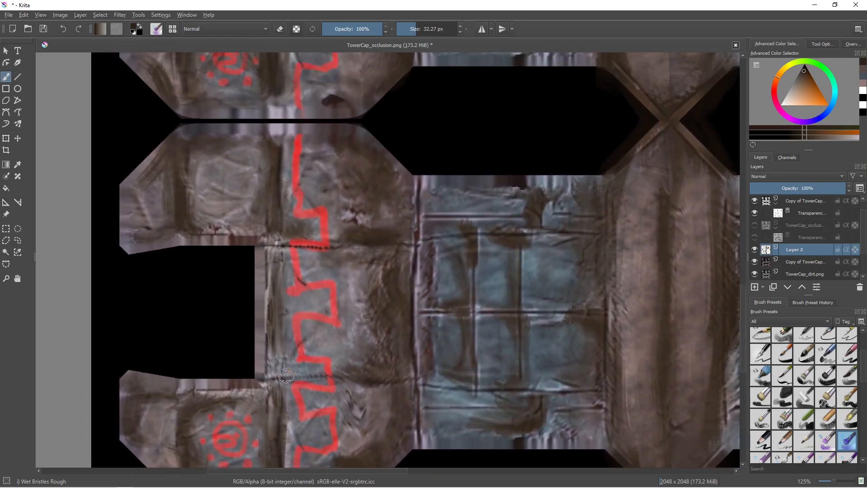
pyautogui.moveTo(273, 226)
pyautogui.mouseDown()
pyautogui.moveTo(297, 334)
pyautogui.moveTo(311, 280)
pyautogui.moveTo(299, 343)
pyautogui.moveTo(307, 368)
pyautogui.moveTo(319, 246)
pyautogui.mouseUp()
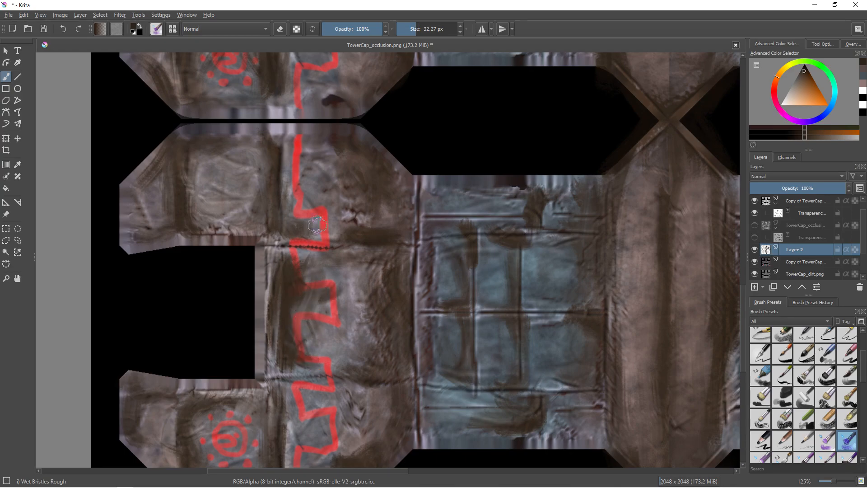
# Paint dark brown down the upper strip's left stone column between the notch and the red zigzag.
pyautogui.moveTo(280, 100); pyautogui.dragTo(285, 233, button='middle')
pyautogui.moveTo(294, 132); pyautogui.dragTo(283, 249, button='middle')
pyautogui.moveTo(273, 225)
pyautogui.mouseDown()
pyautogui.moveTo(271, 138)
pyautogui.moveTo(272, 199)
pyautogui.mouseUp()
pyautogui.moveTo(290, 170)
pyautogui.mouseDown()
pyautogui.moveTo(304, 135)
pyautogui.moveTo(292, 235)
pyautogui.moveTo(277, 257)
pyautogui.mouseUp()
pyautogui.moveTo(273, 219); pyautogui.dragTo(276, 148)
# Shade dark brown around the square stone block above the upper strip's left notch.
pyautogui.moveTo(275, 147); pyautogui.dragTo(277, 223, button='middle')
pyautogui.moveTo(274, 187)
pyautogui.mouseDown()
pyautogui.moveTo(280, 122)
pyautogui.moveTo(259, 174)
pyautogui.moveTo(249, 77)
pyautogui.moveTo(243, 147)
pyautogui.mouseUp()
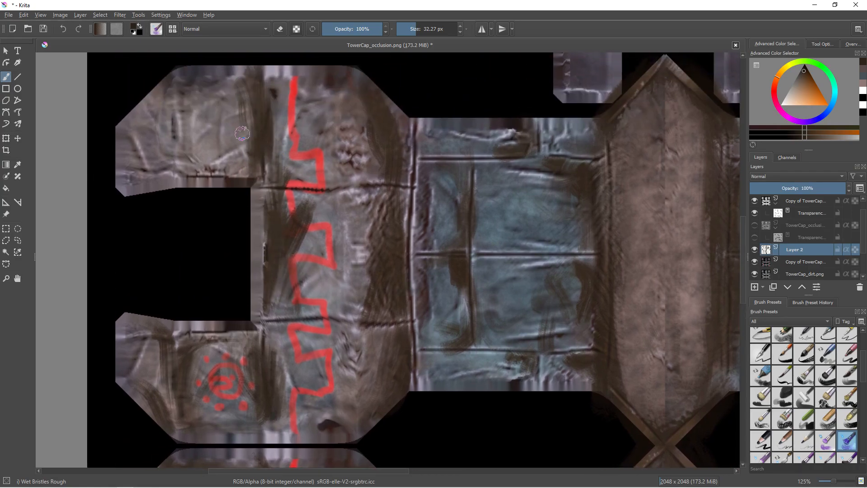
pyautogui.moveTo(199, 102)
pyautogui.mouseDown()
pyautogui.moveTo(186, 168)
pyautogui.moveTo(180, 126)
pyautogui.moveTo(193, 167)
pyautogui.moveTo(179, 106)
pyautogui.moveTo(246, 85)
pyautogui.moveTo(156, 175)
pyautogui.mouseUp()
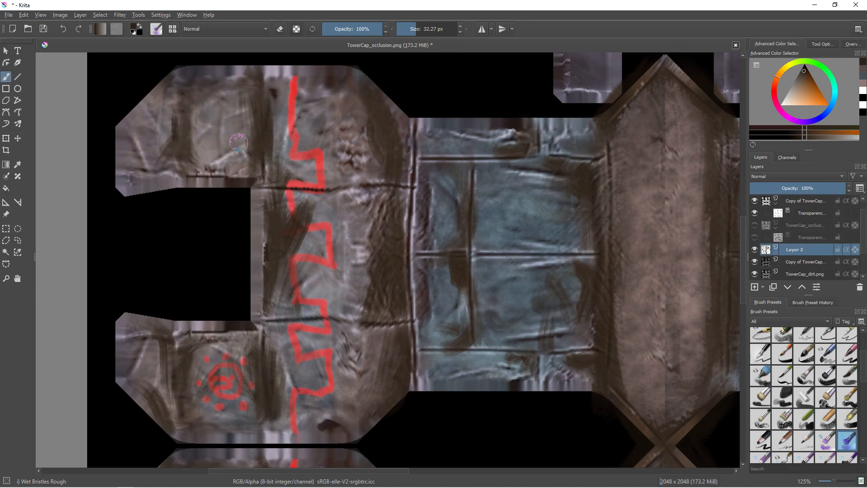
pyautogui.moveTo(286, 158)
pyautogui.mouseDown()
pyautogui.moveTo(297, 79)
pyautogui.moveTo(286, 154)
pyautogui.mouseUp()
# Add dark brown strokes beside the red zigzag on the left stone sections of both the upper and lower strips.
pyautogui.moveTo(331, 272); pyautogui.dragTo(352, 161, button='middle')
pyautogui.moveTo(296, 226); pyautogui.dragTo(299, 308)
pyautogui.moveTo(346, 274); pyautogui.dragTo(358, 211, button='middle')
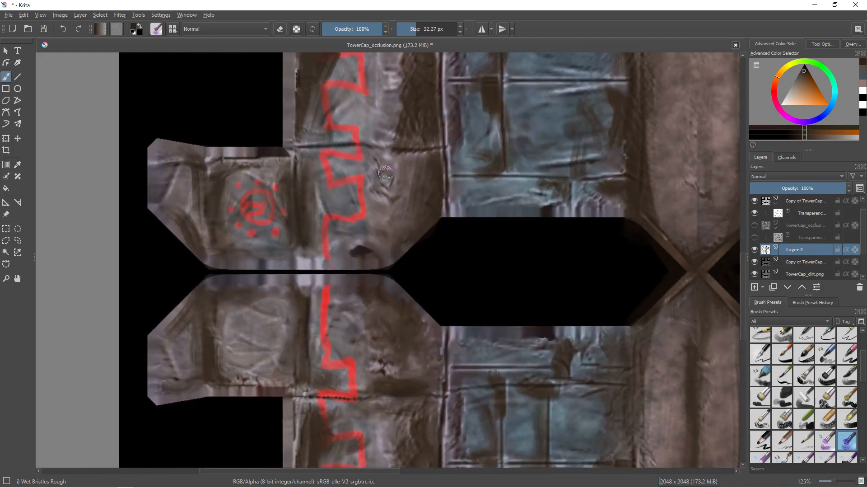
pyautogui.moveTo(386, 196); pyautogui.dragTo(380, 237)
pyautogui.moveTo(377, 174); pyautogui.dragTo(375, 235)
pyautogui.moveTo(377, 329); pyautogui.dragTo(367, 227, button='middle')
pyautogui.moveTo(367, 305); pyautogui.dragTo(361, 250)
pyautogui.moveTo(368, 406); pyautogui.dragTo(369, 271)
pyautogui.moveTo(364, 419); pyautogui.dragTo(339, 279, button='middle')
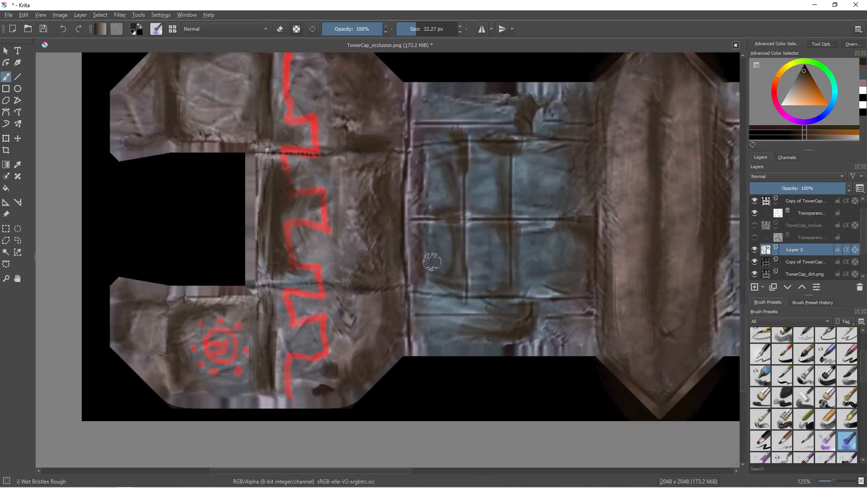
# Paint dark brown on the lower strip's right blue panel along the spine side, the vertical seam and the upper and lower borders.
pyautogui.moveTo(427, 277); pyautogui.dragTo(397, 320, button='middle')
pyautogui.moveTo(563, 301)
pyautogui.mouseDown(button='middle')
pyautogui.moveTo(419, 271)
pyautogui.moveTo(294, 302)
pyautogui.mouseUp(button='middle')
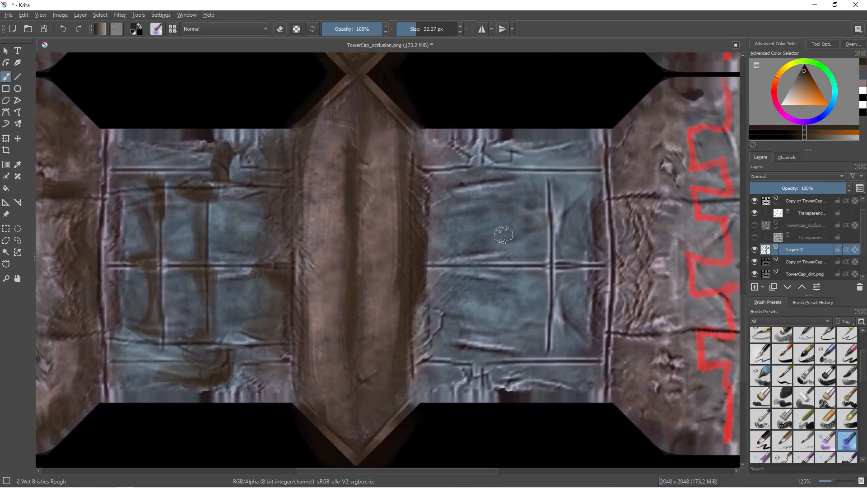
pyautogui.moveTo(514, 245); pyautogui.dragTo(440, 243, button='middle')
pyautogui.moveTo(389, 175)
pyautogui.mouseDown()
pyautogui.moveTo(374, 248)
pyautogui.moveTo(363, 244)
pyautogui.moveTo(375, 253)
pyautogui.moveTo(365, 328)
pyautogui.moveTo(389, 354)
pyautogui.moveTo(355, 377)
pyautogui.mouseUp()
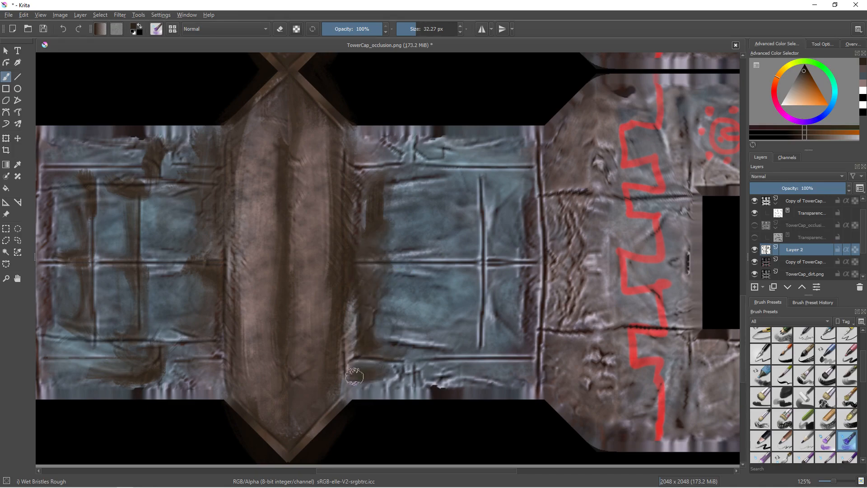
pyautogui.moveTo(377, 156)
pyautogui.mouseDown()
pyautogui.moveTo(367, 194)
pyautogui.moveTo(406, 179)
pyautogui.moveTo(433, 254)
pyautogui.moveTo(485, 187)
pyautogui.moveTo(494, 252)
pyautogui.moveTo(499, 193)
pyautogui.mouseUp()
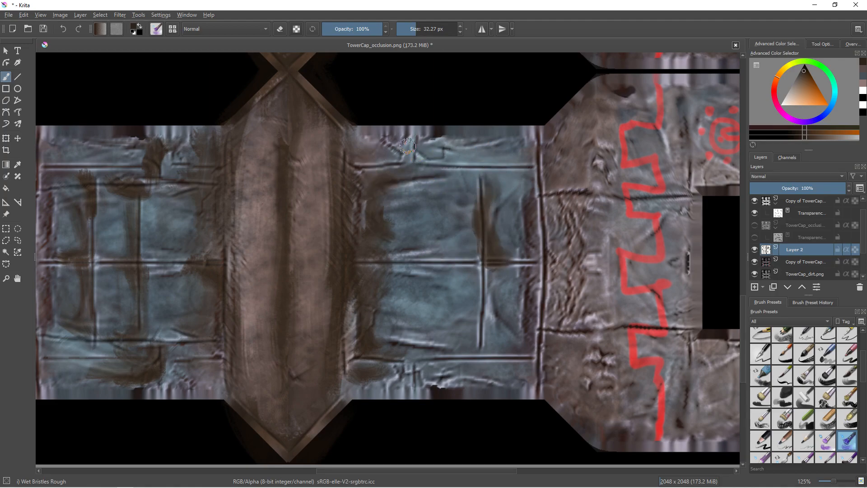
pyautogui.moveTo(422, 153); pyautogui.dragTo(439, 155)
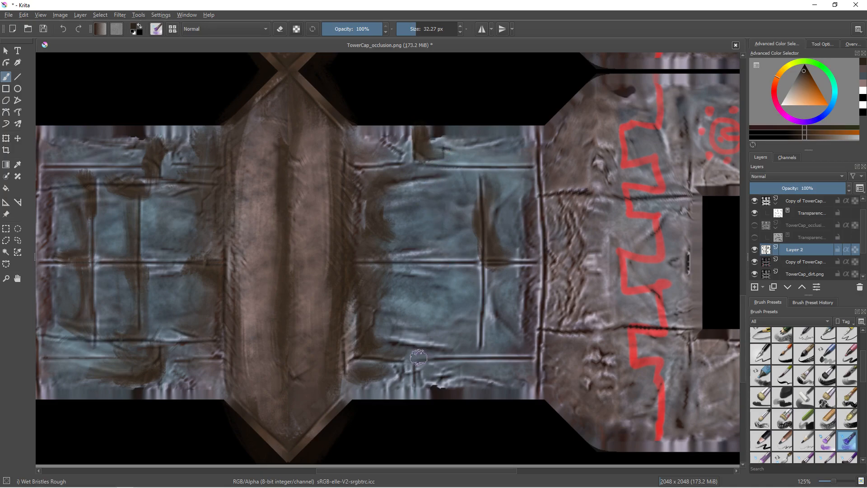
pyautogui.moveTo(428, 373)
pyautogui.mouseDown()
pyautogui.moveTo(425, 382)
pyautogui.moveTo(473, 356)
pyautogui.mouseUp()
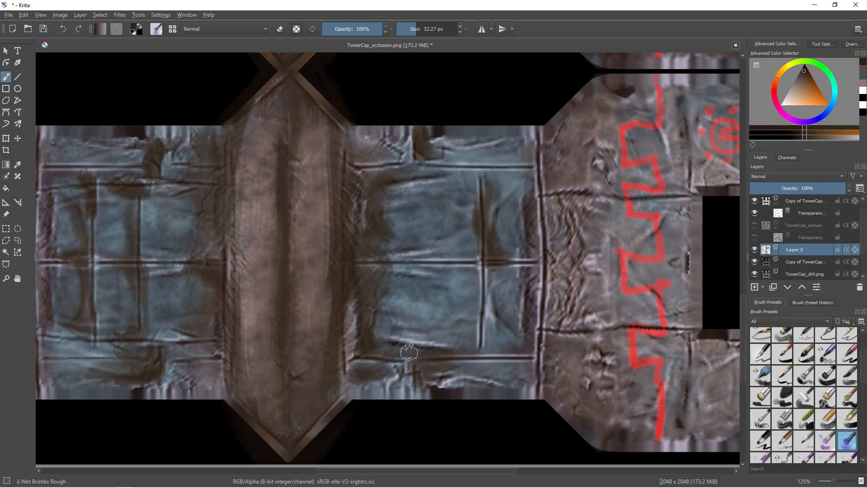
# Brush dark brown patches into the right blue panel's interior, reaching in from the spine side and beyond the vertical seam.
pyautogui.moveTo(388, 287)
pyautogui.mouseDown()
pyautogui.moveTo(420, 283)
pyautogui.moveTo(380, 289)
pyautogui.moveTo(420, 290)
pyautogui.mouseUp()
pyautogui.moveTo(388, 184)
pyautogui.mouseDown()
pyautogui.moveTo(376, 205)
pyautogui.moveTo(407, 233)
pyautogui.moveTo(397, 251)
pyautogui.mouseUp()
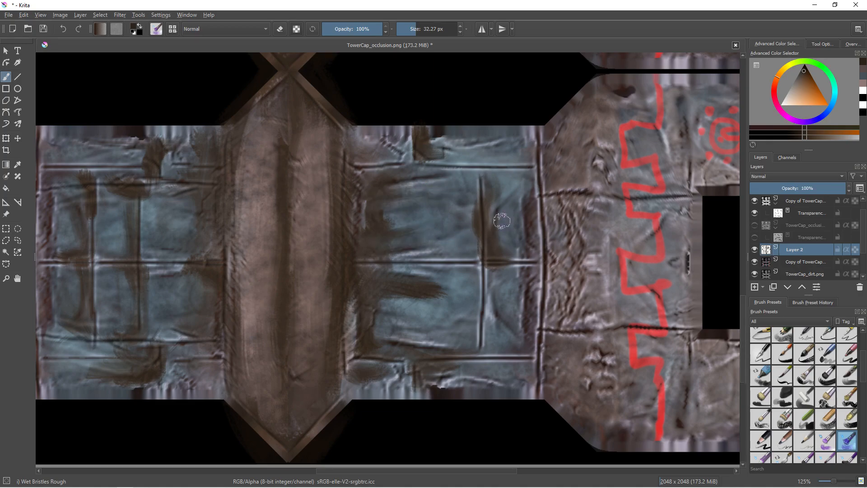
pyautogui.moveTo(511, 309)
pyautogui.mouseDown()
pyautogui.moveTo(509, 273)
pyautogui.moveTo(506, 318)
pyautogui.moveTo(522, 271)
pyautogui.mouseUp()
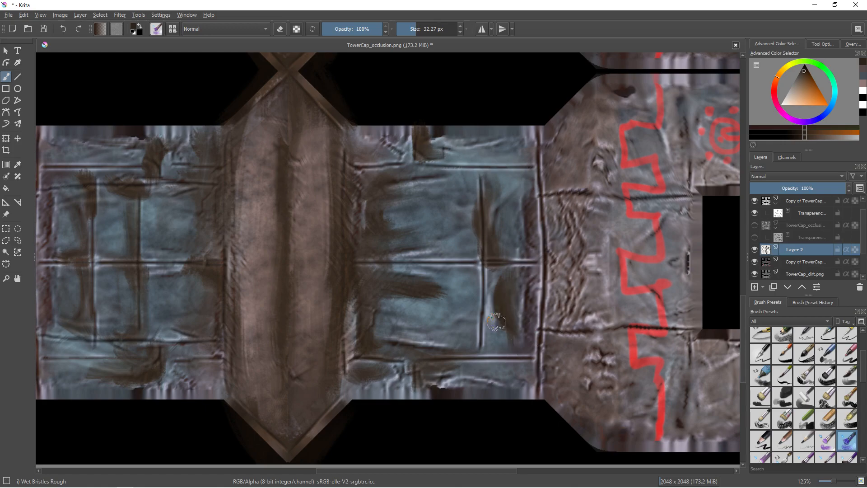
pyautogui.moveTo(501, 300)
pyautogui.mouseDown()
pyautogui.moveTo(496, 289)
pyautogui.moveTo(524, 332)
pyautogui.mouseUp()
# Paint dark brown on the lower strip's right stone section, along the blue panel's border and beside the notch.
pyautogui.moveTo(518, 268)
pyautogui.mouseDown(button='middle')
pyautogui.moveTo(432, 282)
pyautogui.moveTo(396, 279)
pyautogui.mouseUp(button='middle')
pyautogui.moveTo(447, 206)
pyautogui.mouseDown()
pyautogui.moveTo(435, 307)
pyautogui.moveTo(441, 203)
pyautogui.moveTo(445, 325)
pyautogui.moveTo(444, 218)
pyautogui.moveTo(470, 213)
pyautogui.moveTo(450, 158)
pyautogui.moveTo(429, 190)
pyautogui.moveTo(462, 183)
pyautogui.moveTo(477, 109)
pyautogui.mouseUp()
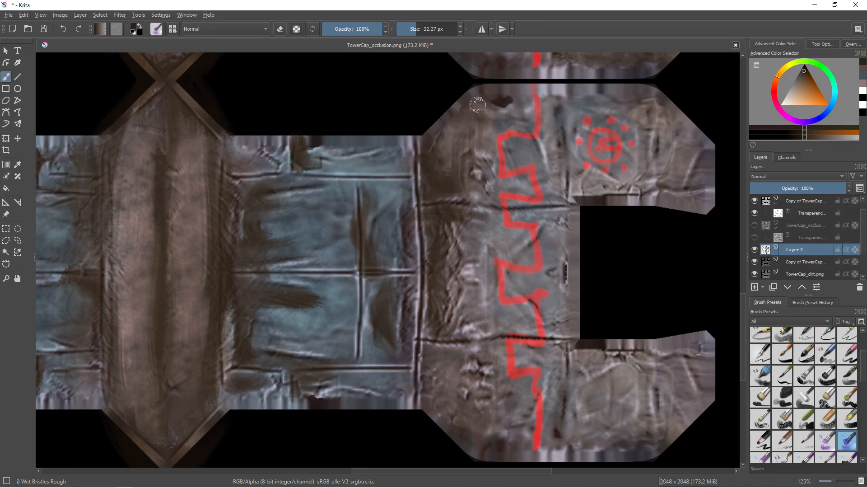
pyautogui.moveTo(552, 217)
pyautogui.mouseDown()
pyautogui.moveTo(558, 332)
pyautogui.moveTo(557, 215)
pyautogui.moveTo(544, 213)
pyautogui.moveTo(553, 334)
pyautogui.moveTo(544, 278)
pyautogui.moveTo(532, 260)
pyautogui.mouseUp()
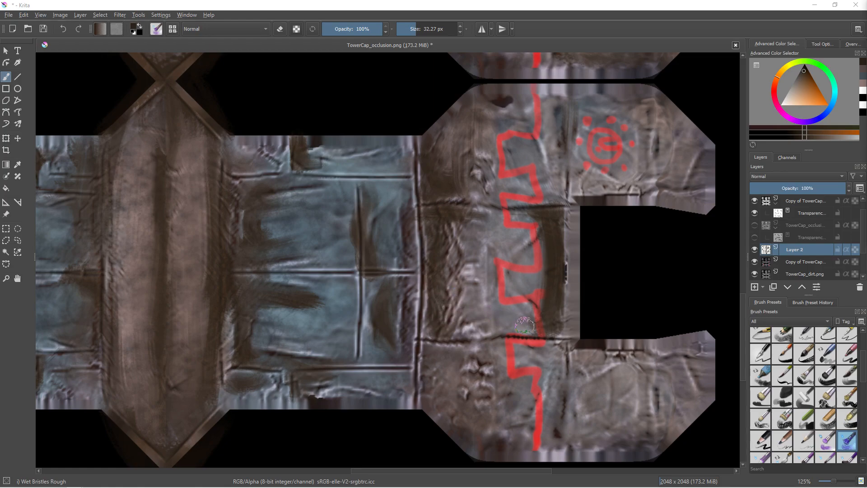
# Brush dark brown shading along both sides of the red zigzag and around the sun emblem on the lower strip's right stone section.
pyautogui.moveTo(531, 336); pyautogui.dragTo(553, 330)
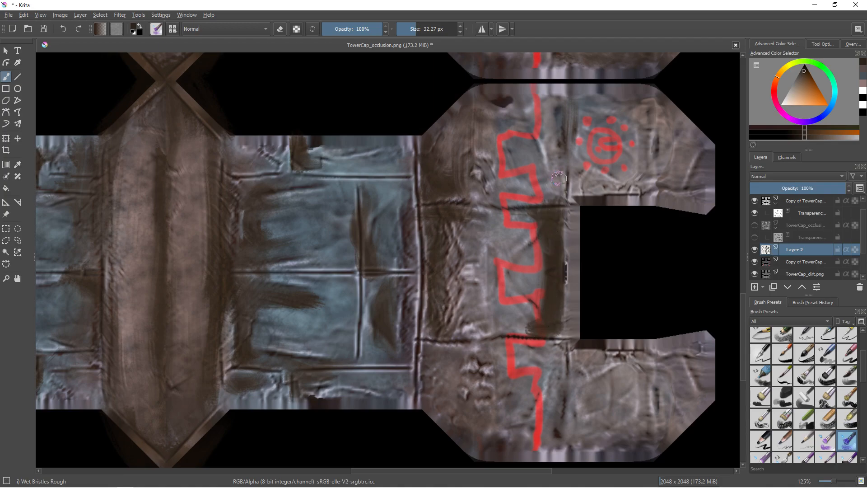
pyautogui.moveTo(561, 89)
pyautogui.mouseDown()
pyautogui.moveTo(560, 207)
pyautogui.moveTo(553, 86)
pyautogui.moveTo(569, 192)
pyautogui.mouseUp()
pyautogui.moveTo(641, 145)
pyautogui.mouseDown()
pyautogui.moveTo(645, 199)
pyautogui.moveTo(639, 91)
pyautogui.moveTo(644, 151)
pyautogui.moveTo(635, 199)
pyautogui.moveTo(593, 199)
pyautogui.moveTo(584, 116)
pyautogui.moveTo(575, 182)
pyautogui.mouseUp()
pyautogui.moveTo(552, 321); pyautogui.dragTo(539, 234, button='middle')
pyautogui.moveTo(532, 269)
pyautogui.mouseDown()
pyautogui.moveTo(539, 351)
pyautogui.moveTo(532, 276)
pyautogui.moveTo(526, 361)
pyautogui.moveTo(485, 364)
pyautogui.moveTo(472, 271)
pyautogui.moveTo(474, 334)
pyautogui.moveTo(472, 149)
pyautogui.moveTo(474, 262)
pyautogui.mouseUp()
pyautogui.moveTo(420, 308)
pyautogui.mouseDown()
pyautogui.moveTo(451, 348)
pyautogui.moveTo(437, 333)
pyautogui.moveTo(443, 338)
pyautogui.moveTo(442, 263)
pyautogui.mouseUp()
pyautogui.moveTo(424, 157); pyautogui.dragTo(412, 230, button='middle')
pyautogui.moveTo(464, 201)
pyautogui.mouseDown()
pyautogui.moveTo(468, 280)
pyautogui.moveTo(452, 312)
pyautogui.moveTo(451, 267)
pyautogui.mouseUp()
pyautogui.moveTo(450, 158)
pyautogui.mouseDown()
pyautogui.moveTo(447, 97)
pyautogui.moveTo(452, 178)
pyautogui.mouseUp()
# Paint dark brown around the lower strip's bottom-right stone lobe, outlining its inner panel and shading the outer edge near the notch.
pyautogui.moveTo(586, 403); pyautogui.dragTo(516, 286, button='middle')
pyautogui.moveTo(556, 230)
pyautogui.mouseDown()
pyautogui.moveTo(557, 287)
pyautogui.moveTo(514, 324)
pyautogui.moveTo(494, 224)
pyautogui.moveTo(479, 290)
pyautogui.moveTo(496, 230)
pyautogui.mouseUp()
pyautogui.moveTo(550, 240)
pyautogui.mouseDown()
pyautogui.moveTo(541, 300)
pyautogui.moveTo(535, 224)
pyautogui.moveTo(562, 293)
pyautogui.mouseUp()
pyautogui.moveTo(536, 254); pyautogui.dragTo(528, 243)
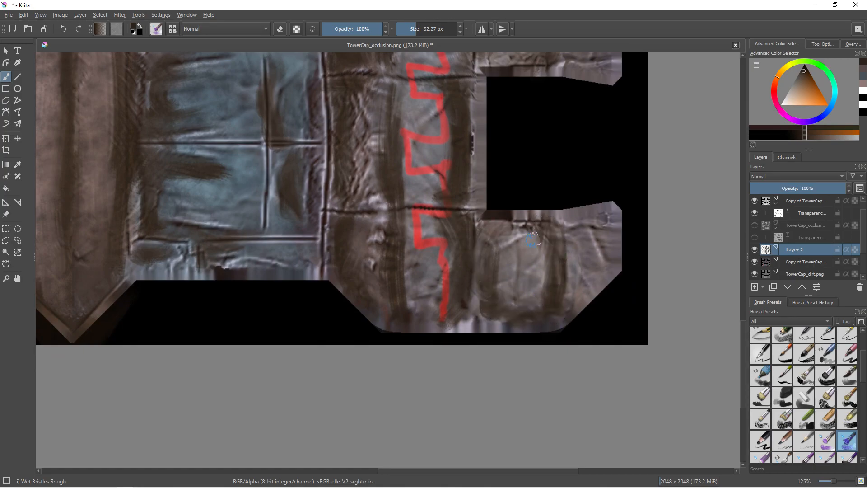
pyautogui.moveTo(564, 280); pyautogui.dragTo(558, 280, button='middle')
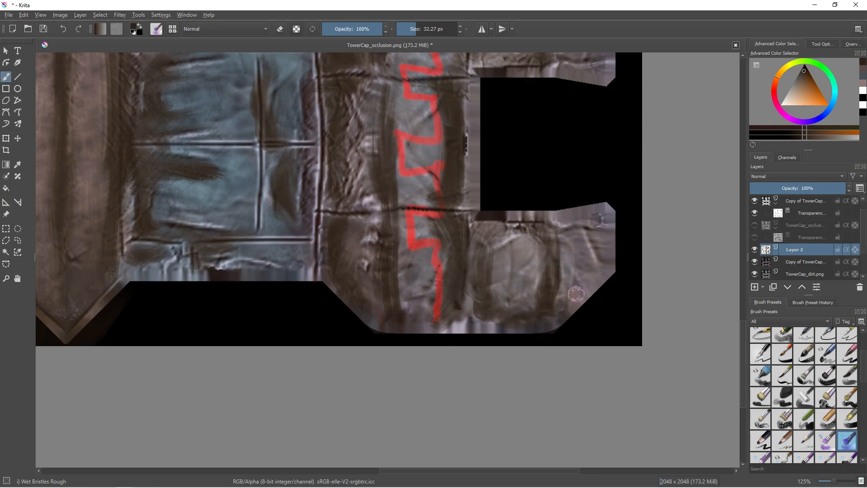
pyautogui.moveTo(581, 287); pyautogui.dragTo(606, 210)
# Brush dark brown vertical strokes on the upper strip's right blue panel and over the red zigzag on its right stone section.
pyautogui.moveTo(427, 166); pyautogui.dragTo(431, 276, button='middle')
pyautogui.moveTo(438, 213); pyautogui.dragTo(511, 200, button='middle')
pyautogui.keyDown('ctrl'); pyautogui.moveTo(321, 159); pyautogui.dragTo(310, 223, button='middle'); pyautogui.keyUp('ctrl')
pyautogui.moveTo(327, 121); pyautogui.dragTo(356, 197, button='middle')
pyautogui.keyDown('ctrl'); pyautogui.moveTo(341, 162); pyautogui.dragTo(343, 104, button='middle'); pyautogui.keyUp('ctrl')
pyautogui.moveTo(363, 90); pyautogui.dragTo(366, 166)
pyautogui.moveTo(552, 117)
pyautogui.mouseDown()
pyautogui.moveTo(559, 192)
pyautogui.moveTo(554, 184)
pyautogui.mouseUp()
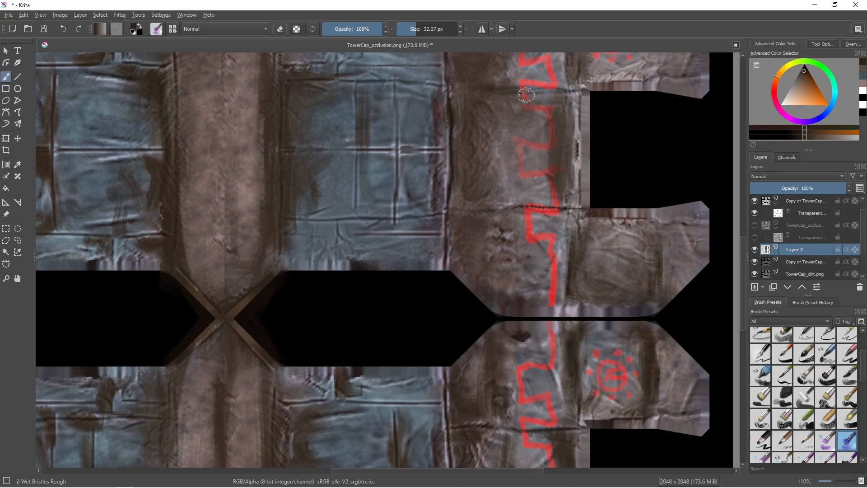
pyautogui.moveTo(526, 97); pyautogui.dragTo(508, 168, button='middle')
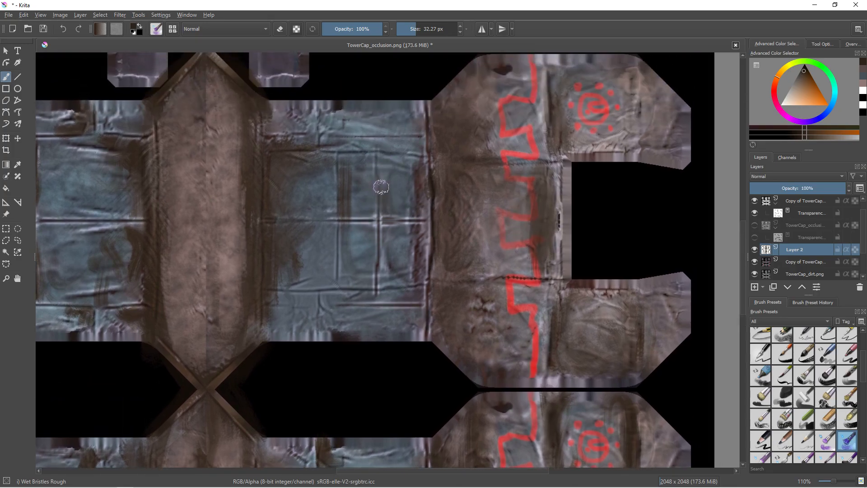
pyautogui.scroll(-5, 325, 220)
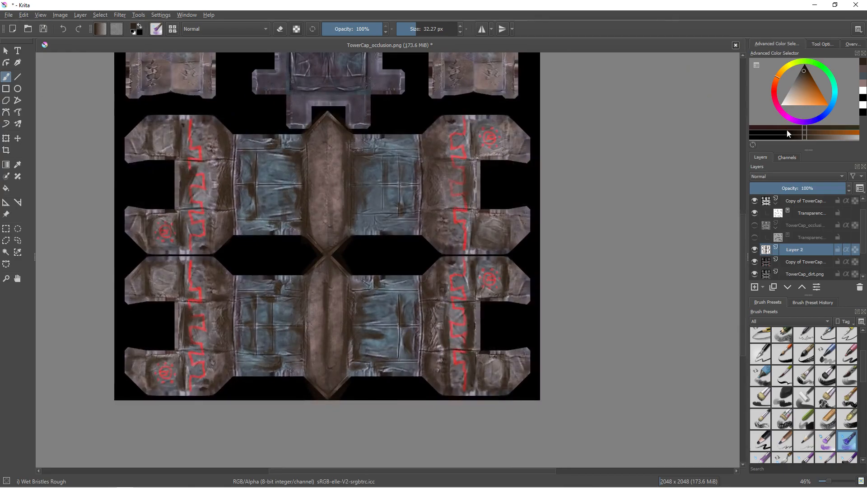
# Choose a pale blue painting colour, try a fill on the upper-left stone lobe, and undo the fill.
pyautogui.click(790, 102)
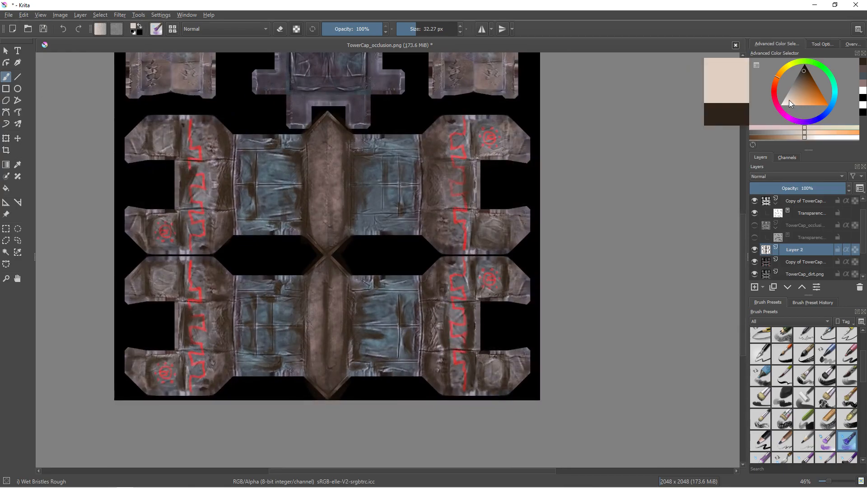
pyautogui.click(835, 103)
pyautogui.press('f')
pyautogui.scroll(6, 199, 180)
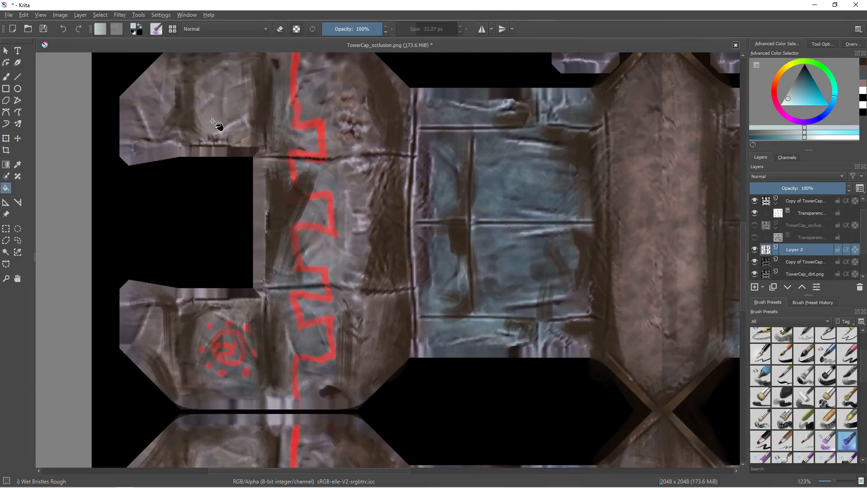
pyautogui.click(212, 121)
pyautogui.hotkey('ctrl', 'z')
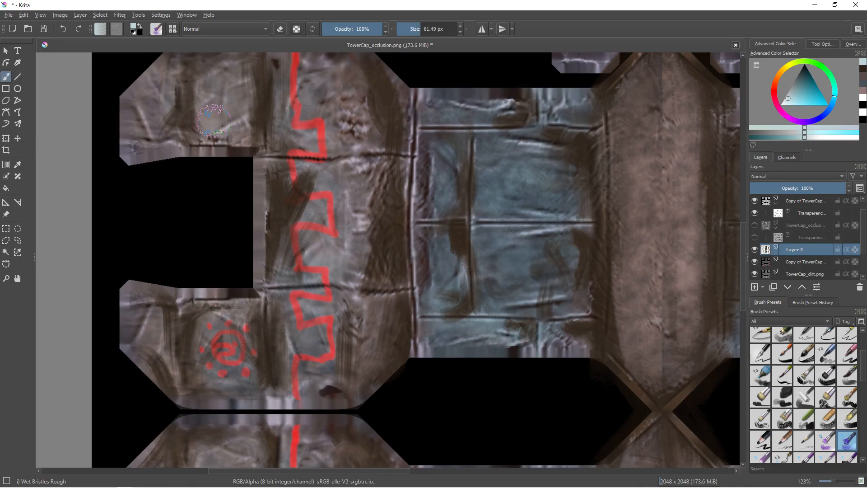
# Try pale blue highlight patches on the left stone sections of both strips, directly on Layer 2.
pyautogui.moveTo(207, 117)
pyautogui.mouseDown()
pyautogui.moveTo(219, 97)
pyautogui.moveTo(213, 112)
pyautogui.moveTo(228, 100)
pyautogui.moveTo(208, 89)
pyautogui.mouseUp()
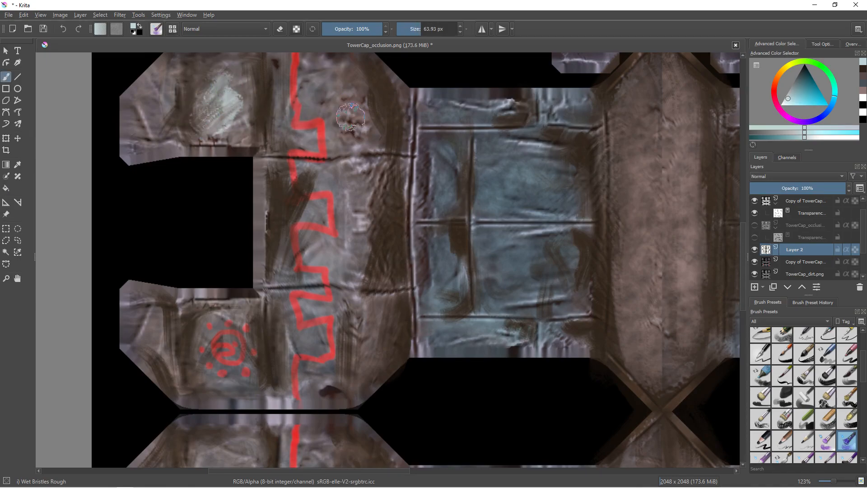
pyautogui.moveTo(318, 72); pyautogui.dragTo(347, 113)
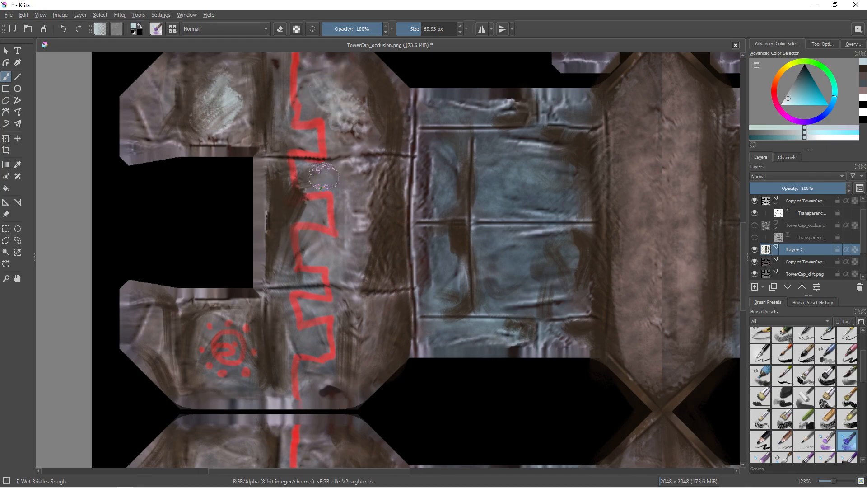
pyautogui.moveTo(320, 177); pyautogui.dragTo(323, 204)
pyautogui.moveTo(330, 211); pyautogui.dragTo(368, 131, button='middle')
pyautogui.moveTo(253, 237)
pyautogui.mouseDown()
pyautogui.moveTo(238, 255)
pyautogui.moveTo(273, 273)
pyautogui.mouseUp()
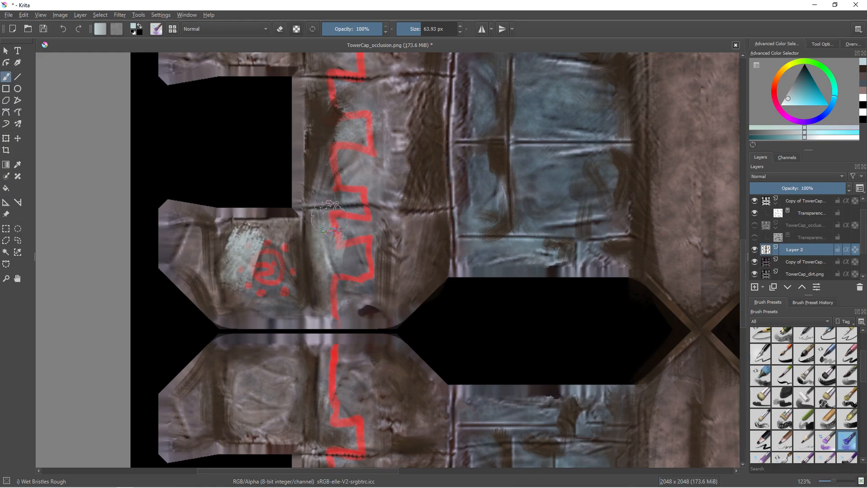
pyautogui.moveTo(297, 278); pyautogui.dragTo(312, 149, button='middle')
pyautogui.moveTo(264, 235)
pyautogui.mouseDown()
pyautogui.moveTo(282, 246)
pyautogui.moveTo(300, 282)
pyautogui.moveTo(289, 293)
pyautogui.mouseUp()
pyautogui.moveTo(361, 269); pyautogui.dragTo(384, 151, button='middle')
pyautogui.moveTo(392, 295)
pyautogui.mouseDown()
pyautogui.moveTo(410, 309)
pyautogui.moveTo(416, 298)
pyautogui.mouseUp()
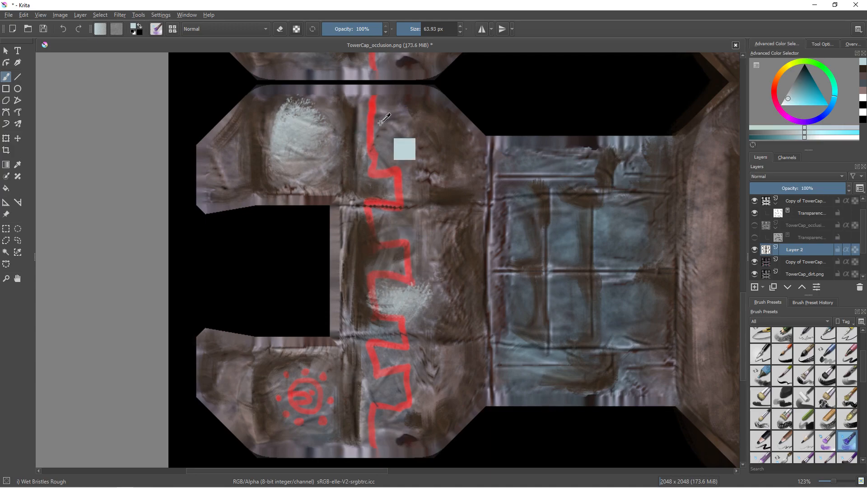
pyautogui.keyDown('ctrl'); pyautogui.scroll(-5, 382, 119); pyautogui.keyUp('ctrl')
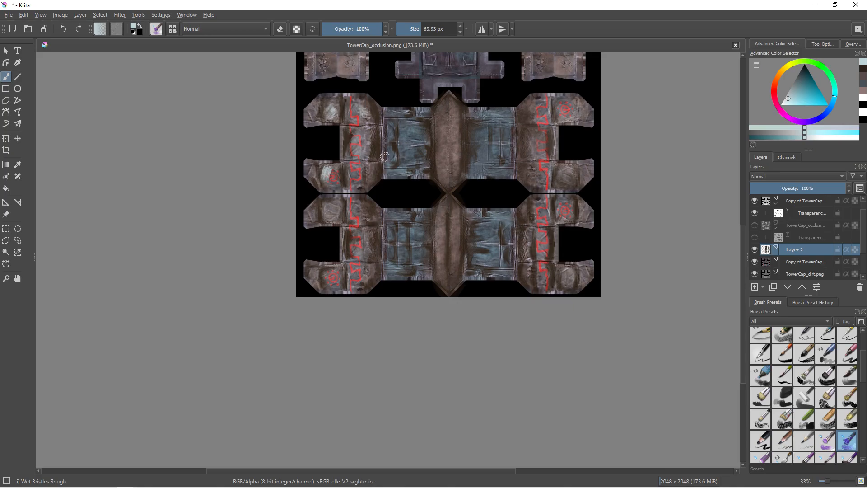
pyautogui.keyDown('ctrl'); pyautogui.scroll(3, 380, 162); pyautogui.keyUp('ctrl')
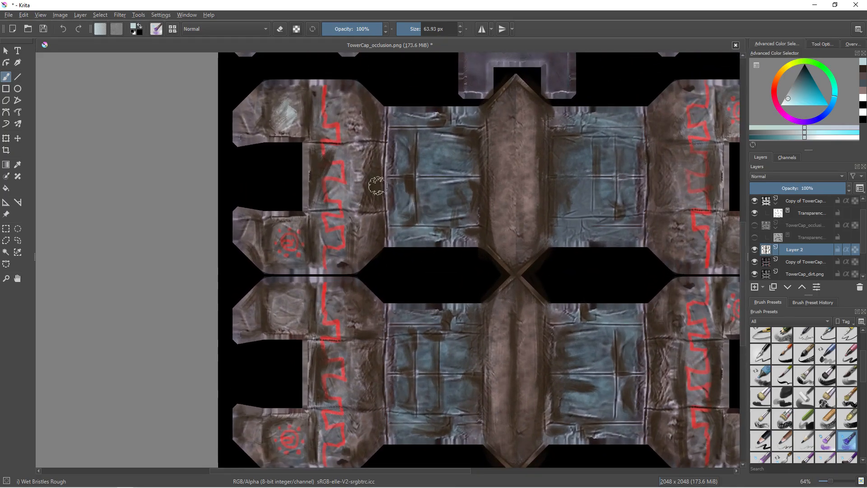
# Group Layer 2 with the copied TowerCap layer directly beneath it, and delete the group's extra duplicate.
pyautogui.keyDown('shift'); pyautogui.click(790, 265); pyautogui.keyUp('shift')
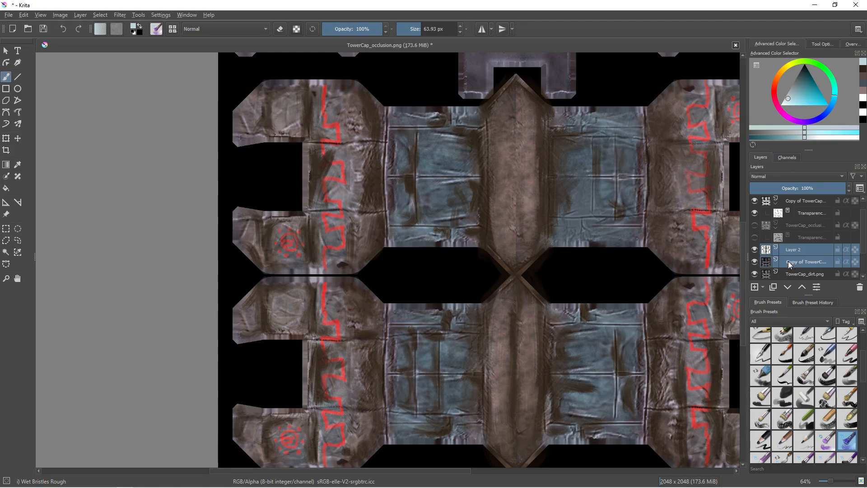
pyautogui.hotkey('ctrl', 'g')
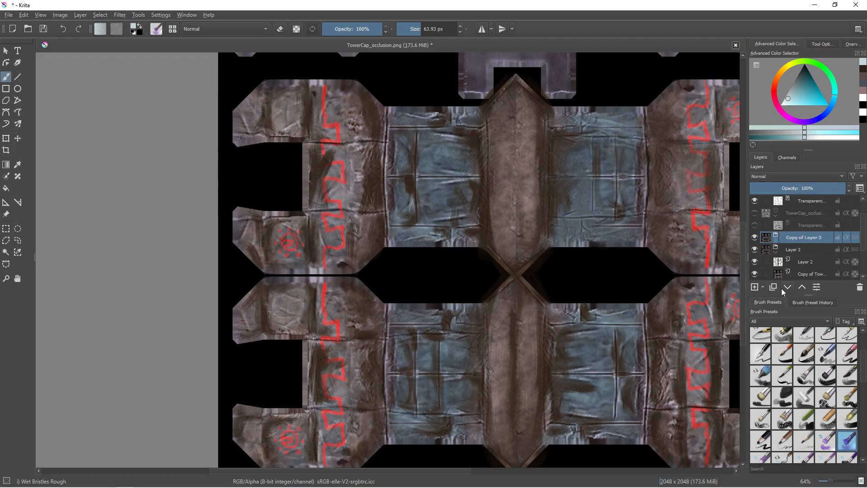
pyautogui.click(860, 287)
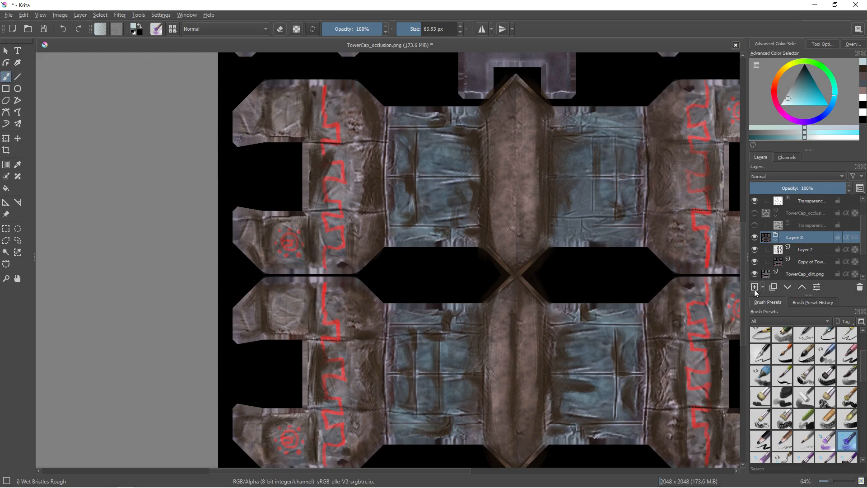
# Add a new paint layer above the group and set its blending mode to Soft Light (SVG).
pyautogui.click(754, 287)
pyautogui.click(802, 287)
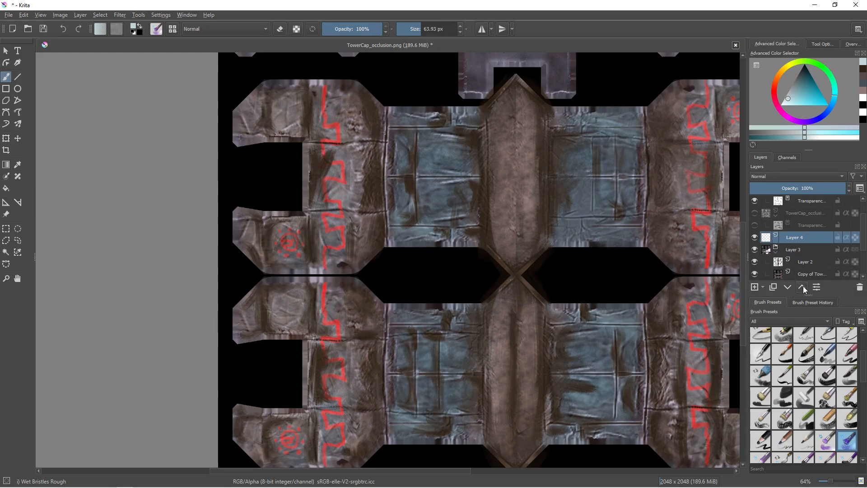
pyautogui.click(793, 177)
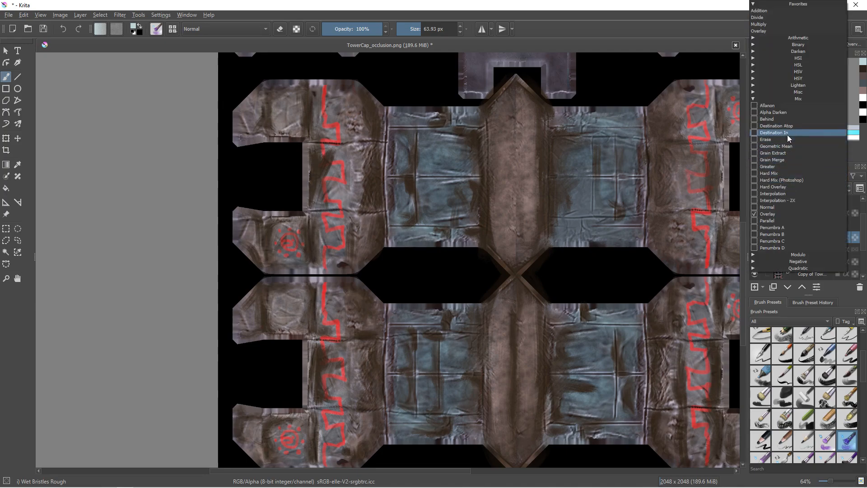
pyautogui.click(777, 99)
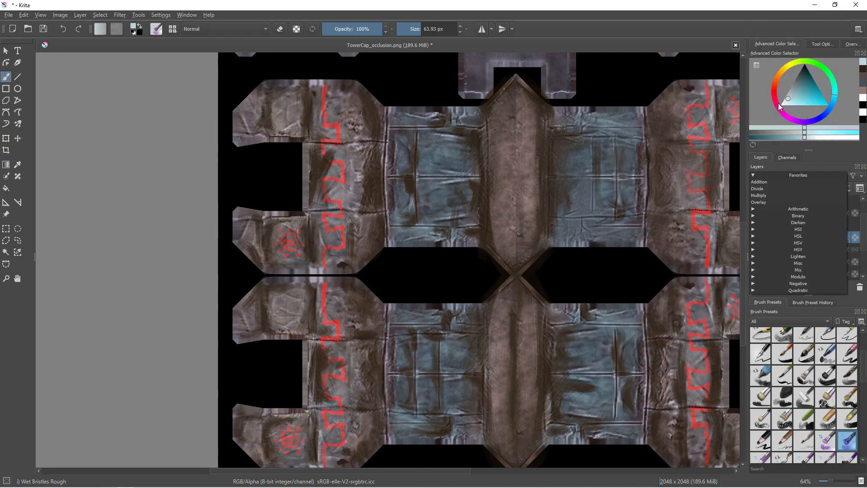
pyautogui.click(773, 256)
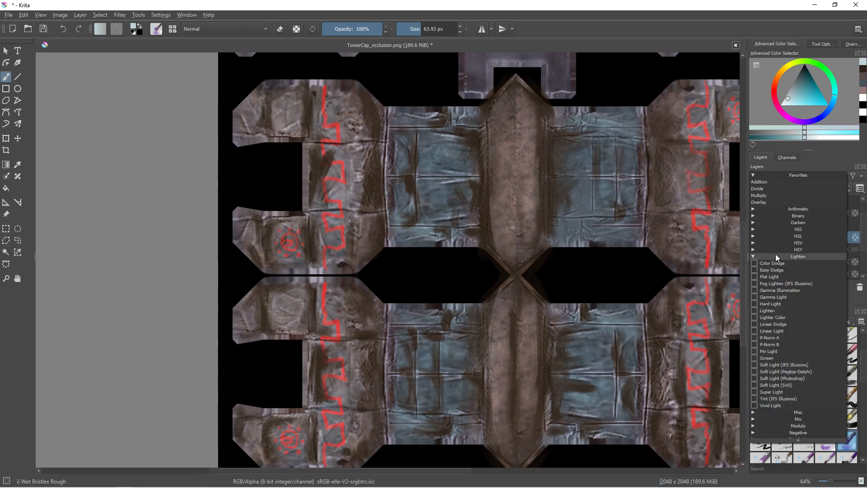
pyautogui.click(768, 385)
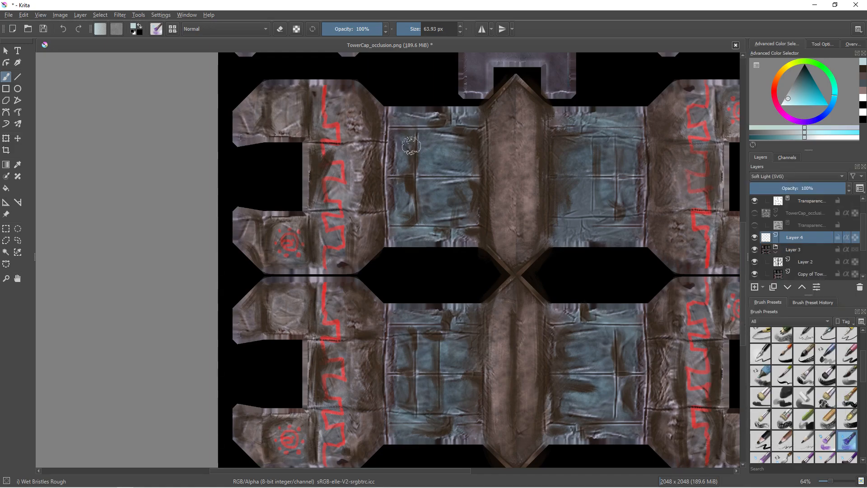
# Brush a pale blue patch on the upper strip's top-left stone panel and set the new layer's blending mode to Pin Light.
pyautogui.keyDown('ctrl'); pyautogui.scroll(3, 303, 139); pyautogui.keyUp('ctrl')
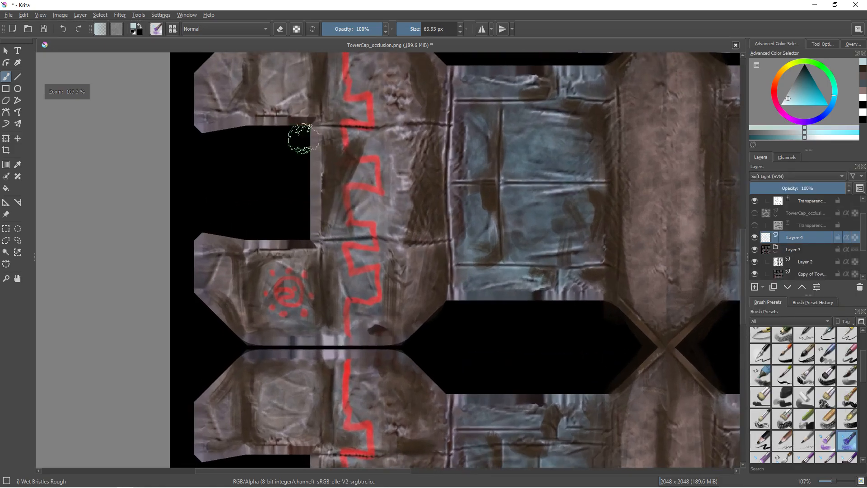
pyautogui.keyDown('ctrl'); pyautogui.scroll(2, 302, 139); pyautogui.keyUp('ctrl')
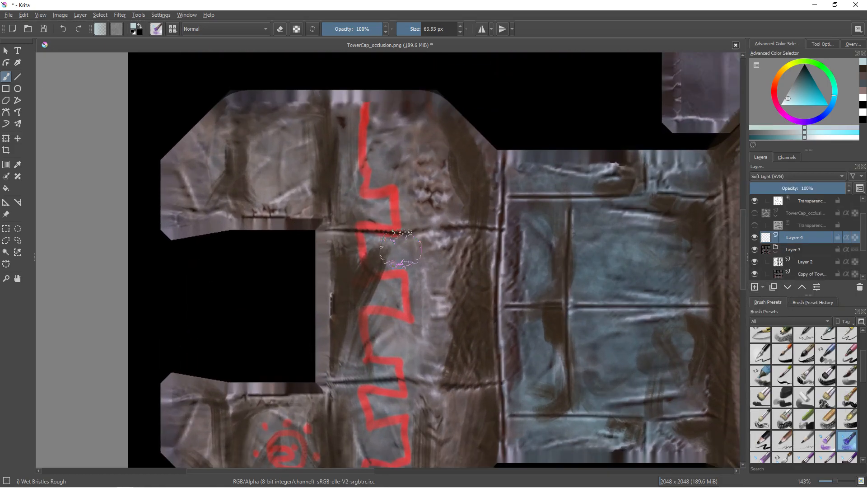
pyautogui.keyDown('ctrl'); pyautogui.scroll(1, 296, 226); pyautogui.keyUp('ctrl')
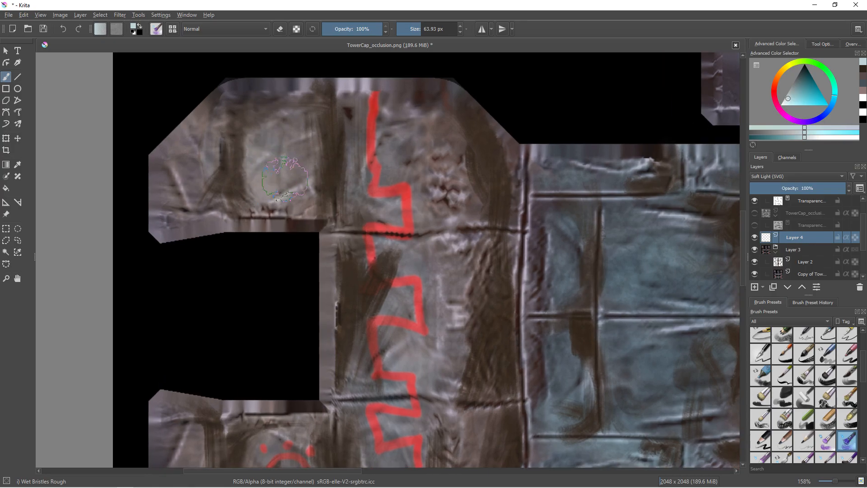
pyautogui.click(786, 175)
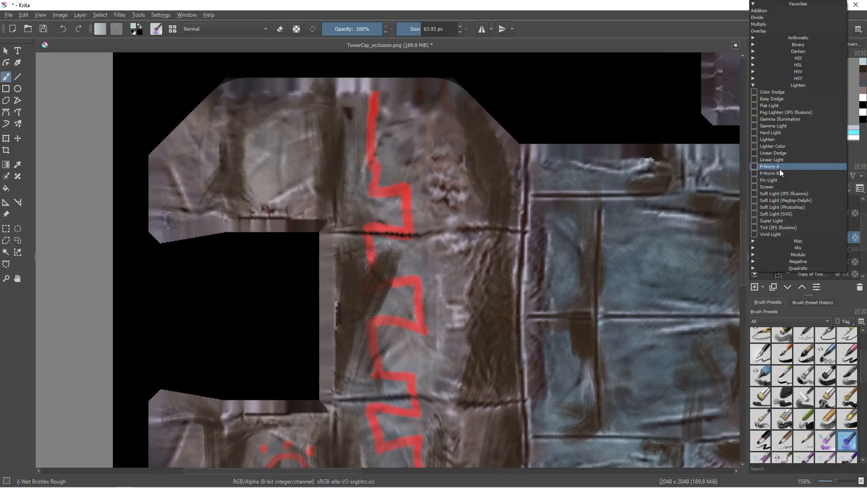
pyautogui.click(783, 178)
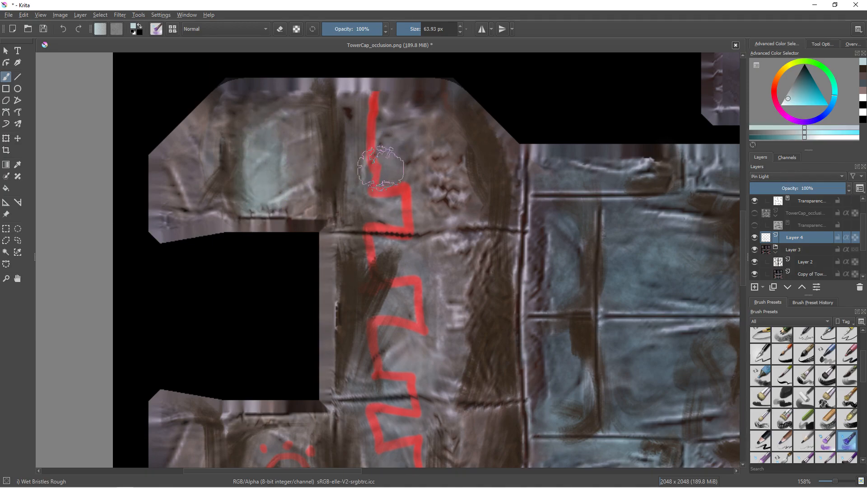
# Try the new layer in Screen mode with a test stroke, undo it, and return to Pin Light, undoing a further stroke.
pyautogui.click(782, 174)
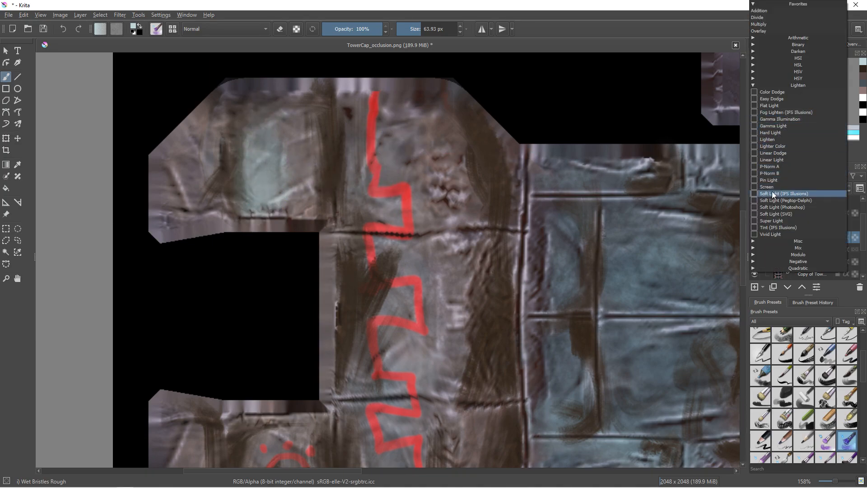
pyautogui.click(774, 185)
pyautogui.moveTo(253, 169); pyautogui.dragTo(252, 193)
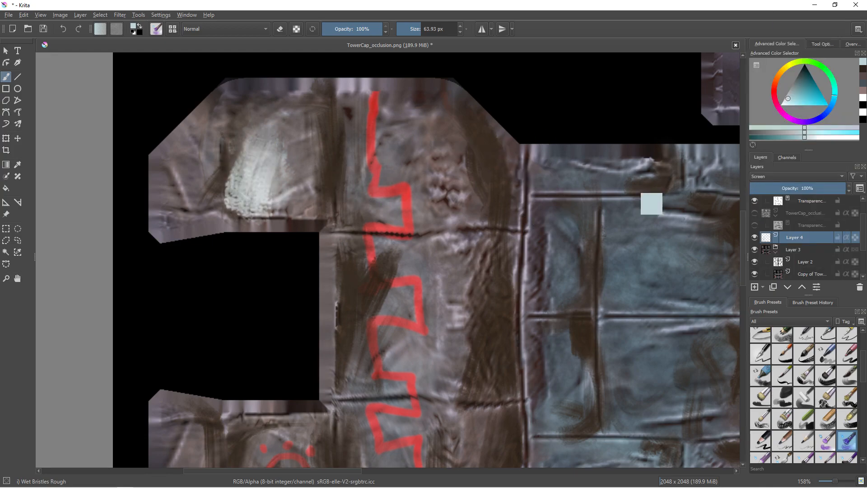
pyautogui.hotkey('ctrl', 'z')
pyautogui.click(797, 179)
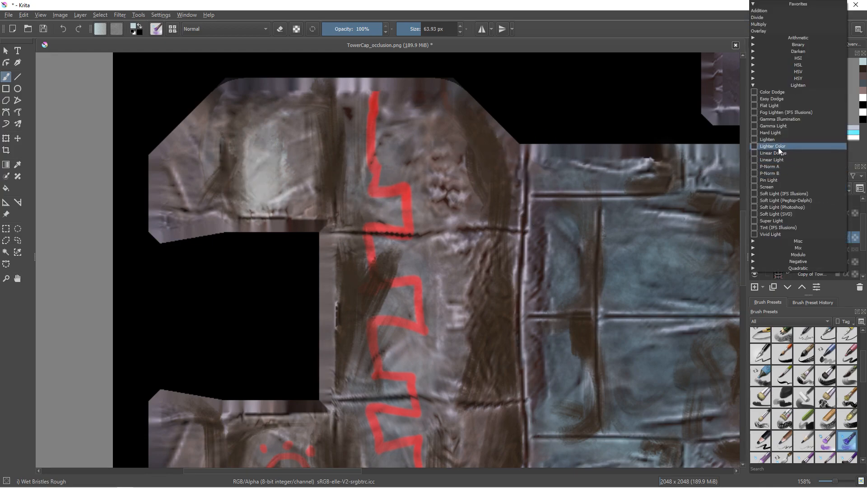
pyautogui.click(778, 180)
pyautogui.moveTo(253, 184); pyautogui.dragTo(256, 113)
pyautogui.hotkey('ctrl', 'z')
pyautogui.press('f')
pyautogui.press('b')
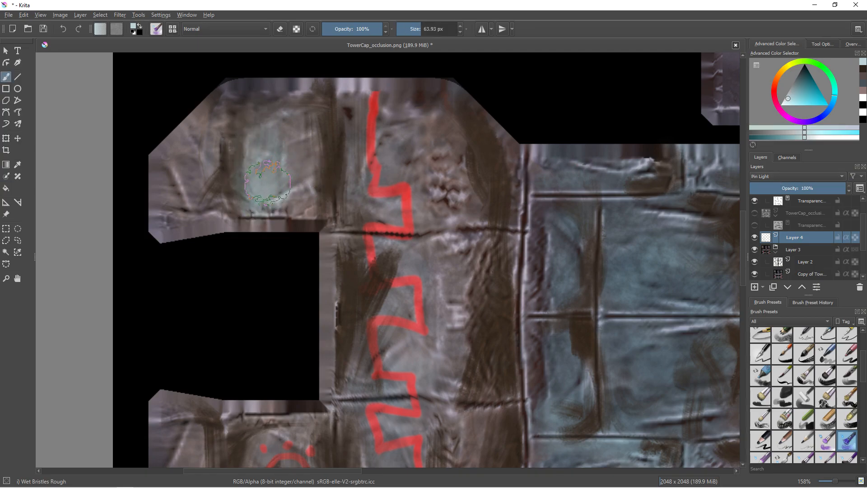
# Brush pale blue highlights along the upper strip's left red zigzag and onto its red sun panel, using a brush of about 49 px.
pyautogui.moveTo(395, 174)
pyautogui.mouseDown()
pyautogui.moveTo(379, 149)
pyautogui.moveTo(361, 203)
pyautogui.moveTo(401, 140)
pyautogui.mouseUp()
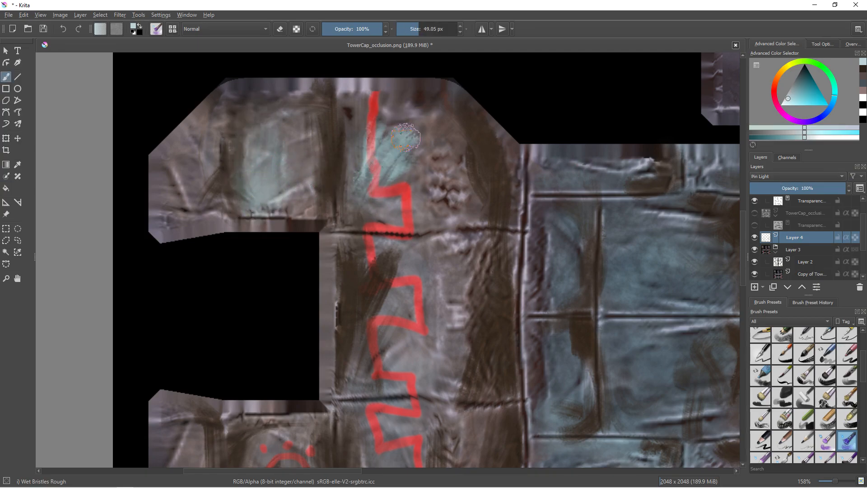
pyautogui.moveTo(393, 327); pyautogui.dragTo(417, 220, button='middle')
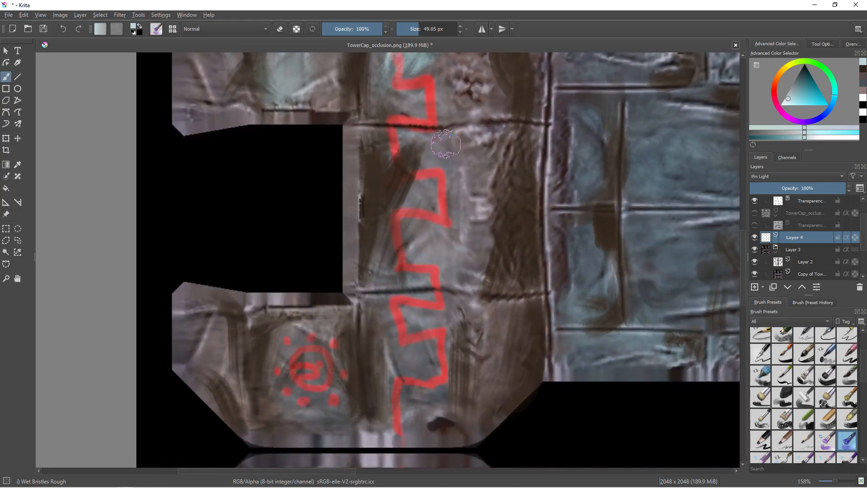
pyautogui.moveTo(453, 220); pyautogui.dragTo(451, 262)
pyautogui.moveTo(351, 295); pyautogui.dragTo(363, 205, button='middle')
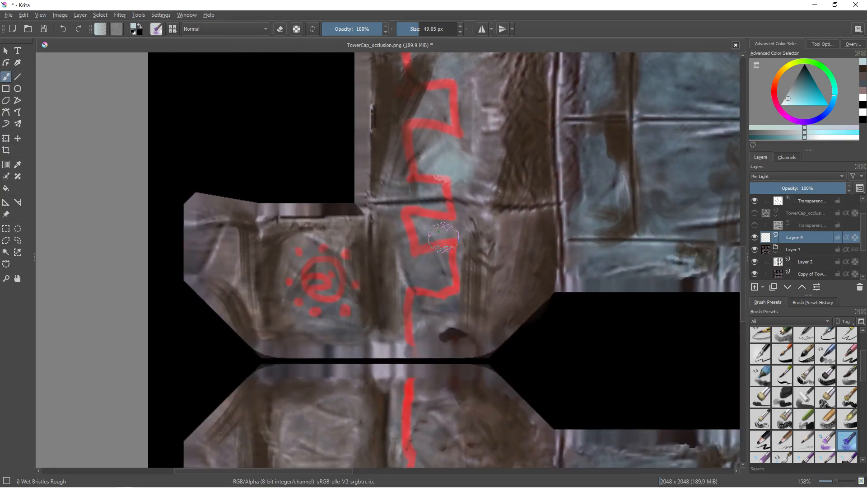
pyautogui.moveTo(455, 273); pyautogui.dragTo(436, 239)
pyautogui.moveTo(369, 290); pyautogui.dragTo(402, 189, button='middle')
pyautogui.moveTo(327, 199); pyautogui.dragTo(345, 136)
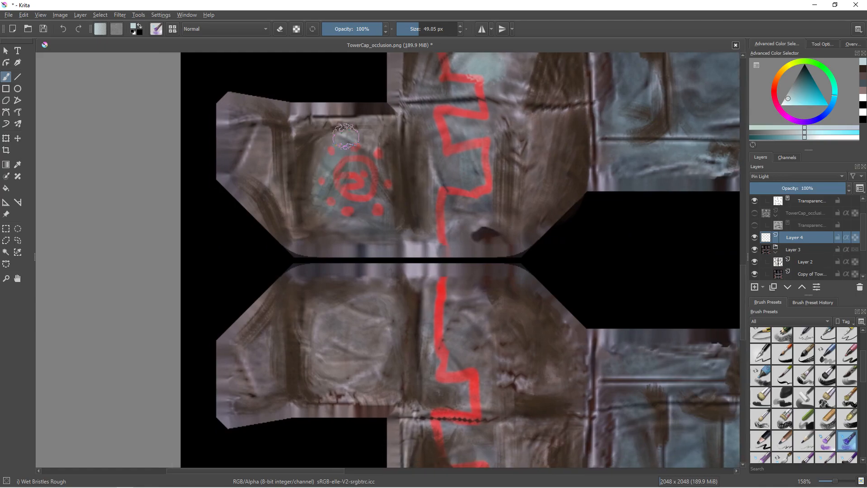
# Brush pale blue patches onto the upper-left stone panel and the lower-left end panel of the lower strip.
pyautogui.moveTo(323, 227); pyautogui.dragTo(334, 157, button='middle')
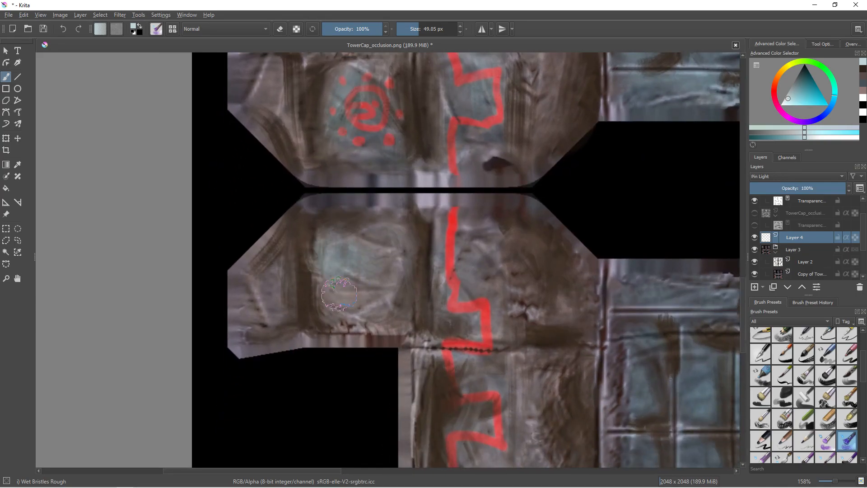
pyautogui.moveTo(348, 246); pyautogui.dragTo(316, 170, button='middle')
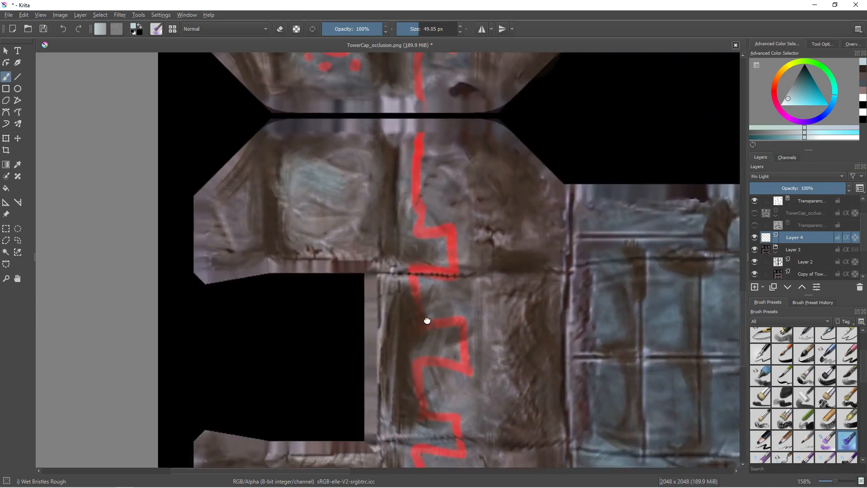
pyautogui.moveTo(421, 325); pyautogui.dragTo(472, 182, button='middle')
pyautogui.moveTo(305, 302)
pyautogui.mouseDown()
pyautogui.moveTo(298, 352)
pyautogui.moveTo(328, 294)
pyautogui.mouseUp()
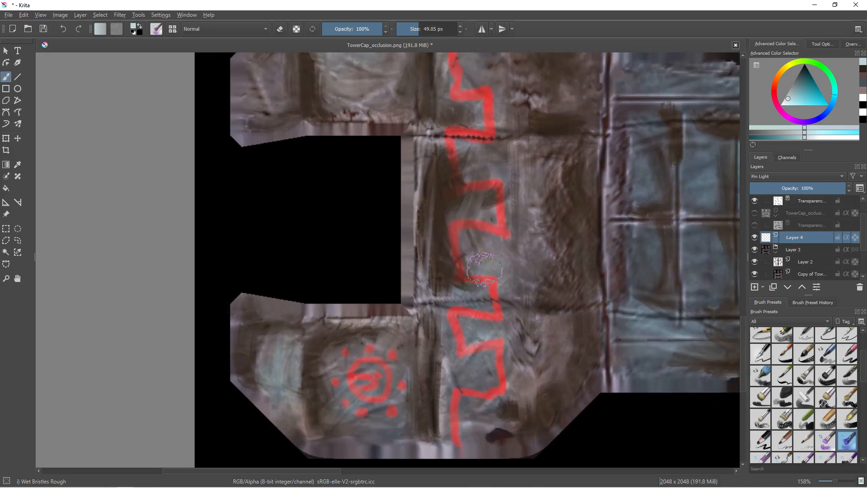
# Highlight the lower strip's left zigzag column and the neighbouring blue panels with pale blue strokes.
pyautogui.moveTo(510, 234); pyautogui.dragTo(485, 284, button='middle')
pyautogui.moveTo(560, 192); pyautogui.dragTo(473, 246, button='middle')
pyautogui.moveTo(459, 166); pyautogui.dragTo(468, 253, button='middle')
pyautogui.moveTo(548, 265); pyautogui.dragTo(436, 193, button='middle')
pyautogui.moveTo(458, 241)
pyautogui.mouseDown()
pyautogui.moveTo(533, 226)
pyautogui.moveTo(575, 229)
pyautogui.moveTo(585, 253)
pyautogui.mouseUp()
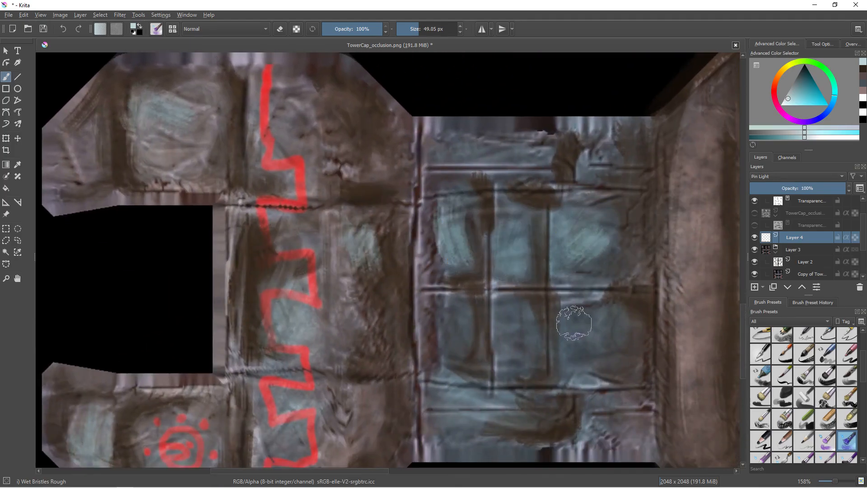
pyautogui.moveTo(577, 311); pyautogui.dragTo(591, 338)
# Paint two long vertical pale blue streaks down the lower strip's central pointed column.
pyautogui.moveTo(500, 334); pyautogui.dragTo(332, 337, button='middle')
pyautogui.moveTo(515, 364); pyautogui.dragTo(513, 226)
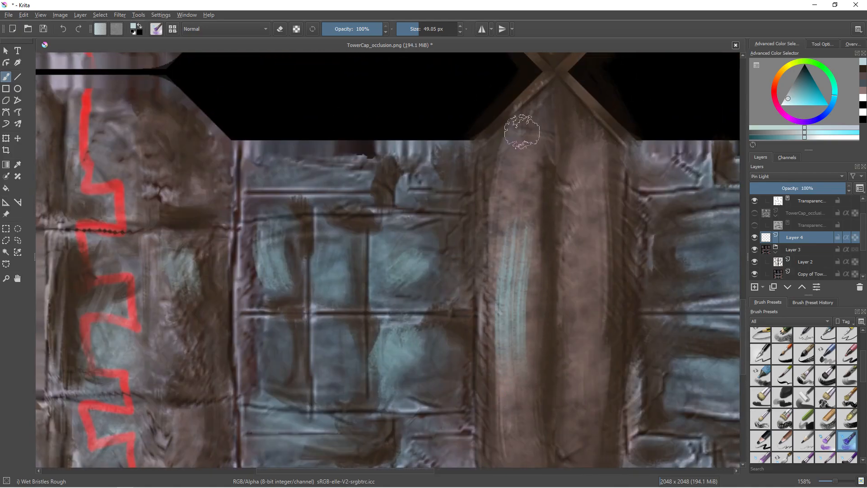
pyautogui.moveTo(588, 251); pyautogui.dragTo(579, 350)
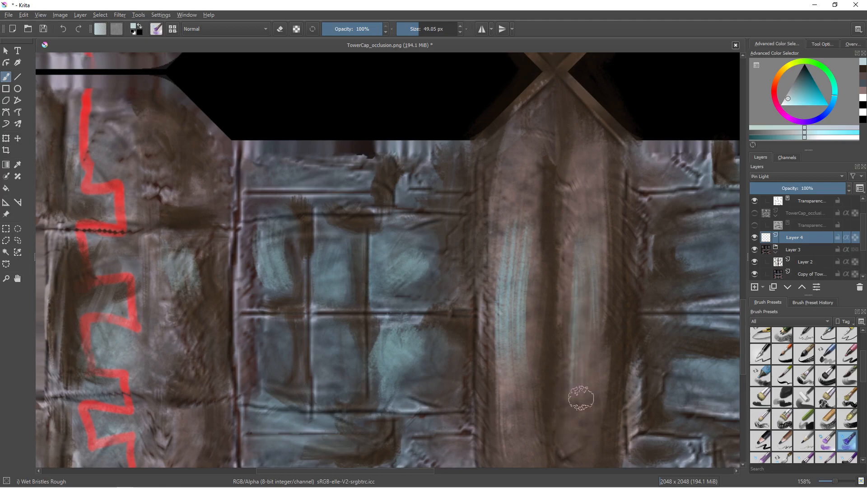
# Brush long vertical pale blue highlights down both halves of the upper strip's central pointed column.
pyautogui.scroll(8, 441, 385)
pyautogui.moveTo(483, 301)
pyautogui.mouseDown()
pyautogui.moveTo(476, 154)
pyautogui.moveTo(483, 307)
pyautogui.mouseUp()
pyautogui.moveTo(486, 318); pyautogui.dragTo(486, 331, button='middle')
pyautogui.moveTo(486, 331); pyautogui.dragTo(483, 352)
pyautogui.moveTo(475, 294)
pyautogui.mouseDown()
pyautogui.moveTo(479, 105)
pyautogui.moveTo(472, 235)
pyautogui.mouseUp()
pyautogui.moveTo(471, 213); pyautogui.dragTo(476, 275, button='middle')
pyautogui.moveTo(473, 283)
pyautogui.mouseDown()
pyautogui.moveTo(484, 147)
pyautogui.moveTo(497, 249)
pyautogui.mouseUp()
pyautogui.moveTo(497, 249)
pyautogui.mouseDown()
pyautogui.moveTo(491, 143)
pyautogui.moveTo(465, 310)
pyautogui.moveTo(474, 299)
pyautogui.mouseUp()
pyautogui.moveTo(548, 314)
pyautogui.mouseDown()
pyautogui.moveTo(546, 343)
pyautogui.moveTo(552, 121)
pyautogui.moveTo(537, 317)
pyautogui.moveTo(565, 168)
pyautogui.moveTo(551, 113)
pyautogui.moveTo(526, 325)
pyautogui.moveTo(530, 387)
pyautogui.moveTo(561, 253)
pyautogui.mouseUp()
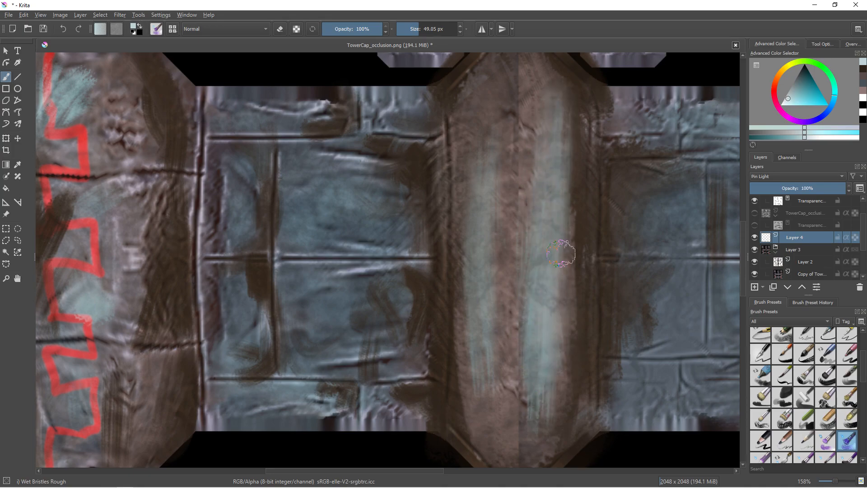
# Brush pale blue highlights across the blue panels in the right half of the lower strip.
pyautogui.moveTo(535, 144); pyautogui.dragTo(533, 400, button='middle')
pyautogui.moveTo(431, 303); pyautogui.dragTo(497, 64, button='middle')
pyautogui.moveTo(445, 395); pyautogui.dragTo(389, 75, button='middle')
pyautogui.moveTo(463, 310); pyautogui.dragTo(368, 132, button='middle')
pyautogui.moveTo(496, 163)
pyautogui.mouseDown(button='middle')
pyautogui.moveTo(364, 180)
pyautogui.moveTo(299, 202)
pyautogui.mouseUp(button='middle')
pyautogui.moveTo(382, 217)
pyautogui.mouseDown()
pyautogui.moveTo(383, 234)
pyautogui.moveTo(455, 255)
pyautogui.moveTo(459, 230)
pyautogui.moveTo(510, 197)
pyautogui.mouseUp()
pyautogui.moveTo(507, 251); pyautogui.dragTo(504, 259)
pyautogui.moveTo(458, 317)
pyautogui.mouseDown()
pyautogui.moveTo(453, 377)
pyautogui.moveTo(497, 403)
pyautogui.mouseUp()
pyautogui.moveTo(481, 337)
pyautogui.mouseDown()
pyautogui.moveTo(480, 271)
pyautogui.moveTo(467, 362)
pyautogui.mouseUp()
pyautogui.moveTo(467, 361); pyautogui.dragTo(449, 287, button='middle')
pyautogui.moveTo(435, 278); pyautogui.dragTo(443, 320)
pyautogui.moveTo(497, 382); pyautogui.dragTo(473, 354)
# Highlight the lower strip's right zigzag column and its lower-right stone panels in pale blue.
pyautogui.moveTo(545, 241); pyautogui.dragTo(380, 265, button='middle')
pyautogui.moveTo(481, 231)
pyautogui.mouseDown()
pyautogui.moveTo(481, 191)
pyautogui.moveTo(499, 196)
pyautogui.moveTo(495, 269)
pyautogui.moveTo(465, 271)
pyautogui.moveTo(499, 304)
pyautogui.mouseUp()
pyautogui.moveTo(468, 385); pyautogui.dragTo(497, 418)
pyautogui.moveTo(578, 342); pyautogui.dragTo(542, 299, button='middle')
pyautogui.moveTo(585, 347); pyautogui.dragTo(566, 379)
pyautogui.moveTo(547, 342)
pyautogui.mouseDown()
pyautogui.moveTo(565, 361)
pyautogui.moveTo(596, 348)
pyautogui.mouseUp()
pyautogui.moveTo(662, 329)
pyautogui.mouseDown()
pyautogui.moveTo(680, 296)
pyautogui.moveTo(659, 354)
pyautogui.moveTo(660, 389)
pyautogui.mouseUp()
# Brush pale blue onto the lower strip's right sun and end panels and the upper strip's lower-right stone panels.
pyautogui.moveTo(620, 209); pyautogui.dragTo(538, 425, button='middle')
pyautogui.moveTo(590, 237); pyautogui.dragTo(570, 240)
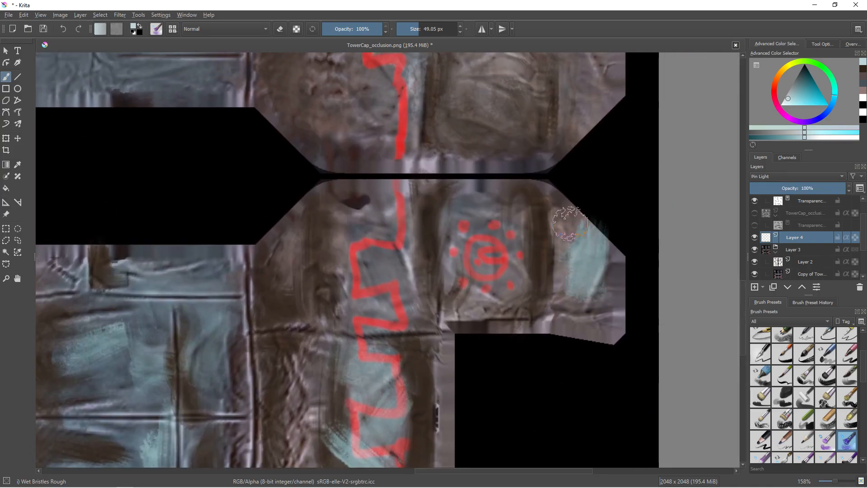
pyautogui.moveTo(474, 219)
pyautogui.mouseDown()
pyautogui.moveTo(464, 252)
pyautogui.moveTo(502, 240)
pyautogui.moveTo(478, 276)
pyautogui.mouseUp()
pyautogui.moveTo(475, 168); pyautogui.dragTo(462, 330, button='middle')
pyautogui.moveTo(465, 249); pyautogui.dragTo(498, 295)
pyautogui.moveTo(479, 220)
pyautogui.mouseDown()
pyautogui.moveTo(522, 223)
pyautogui.moveTo(569, 277)
pyautogui.mouseUp()
pyautogui.moveTo(566, 220); pyautogui.dragTo(582, 254)
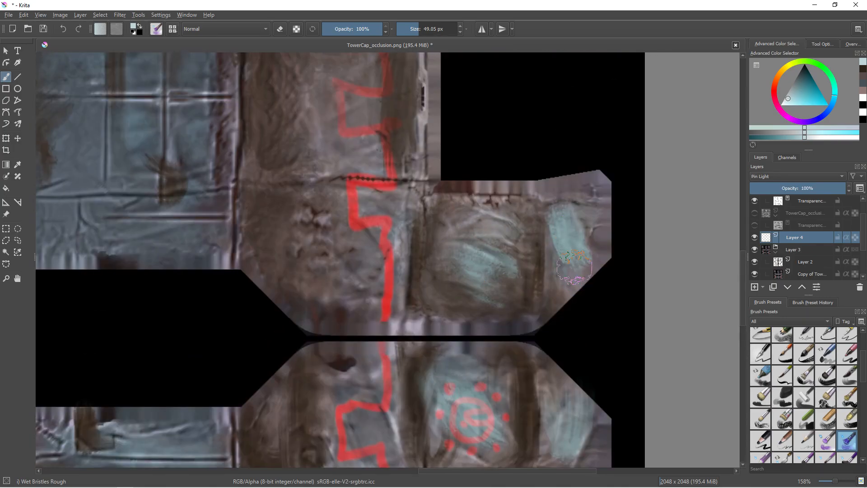
# Add pale blue strokes around the upper strip's right red zigzag and over its right sun panel.
pyautogui.moveTo(436, 195); pyautogui.dragTo(461, 246, button='middle')
pyautogui.moveTo(389, 200)
pyautogui.mouseDown()
pyautogui.moveTo(350, 206)
pyautogui.moveTo(349, 191)
pyautogui.moveTo(400, 159)
pyautogui.moveTo(364, 189)
pyautogui.mouseUp()
pyautogui.moveTo(366, 274)
pyautogui.mouseDown()
pyautogui.moveTo(378, 298)
pyautogui.moveTo(322, 285)
pyautogui.moveTo(373, 335)
pyautogui.mouseUp()
pyautogui.scroll(-5, 357, 302)
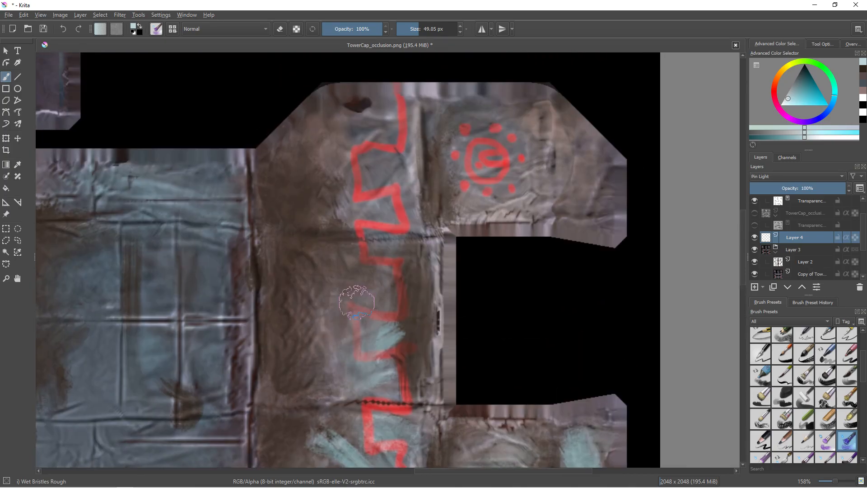
pyautogui.moveTo(360, 185); pyautogui.dragTo(359, 187)
pyautogui.moveTo(482, 184)
pyautogui.mouseDown()
pyautogui.moveTo(531, 192)
pyautogui.moveTo(501, 145)
pyautogui.moveTo(519, 124)
pyautogui.moveTo(583, 217)
pyautogui.moveTo(576, 130)
pyautogui.mouseUp()
# Brush pale blue highlights onto the blue panels to the right of the upper strip's central column.
pyautogui.moveTo(503, 240)
pyautogui.mouseDown(button='middle')
pyautogui.moveTo(503, 138)
pyautogui.moveTo(518, 123)
pyautogui.mouseUp(button='middle')
pyautogui.moveTo(436, 174)
pyautogui.mouseDown(button='middle')
pyautogui.moveTo(494, 219)
pyautogui.moveTo(610, 238)
pyautogui.mouseUp(button='middle')
pyautogui.moveTo(331, 241)
pyautogui.mouseDown()
pyautogui.moveTo(350, 239)
pyautogui.moveTo(350, 208)
pyautogui.moveTo(402, 206)
pyautogui.mouseUp()
pyautogui.moveTo(298, 159); pyautogui.dragTo(377, 185, button='middle')
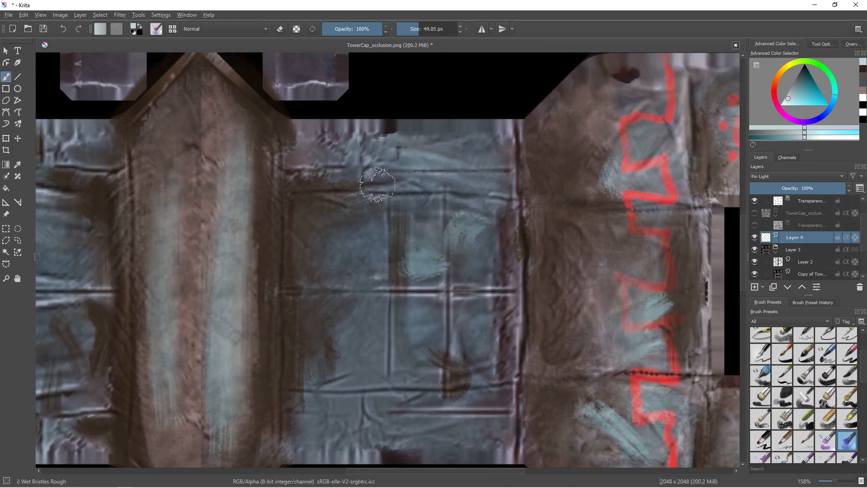
# Enlarge the brush to 97.77 px and paint pale blue across the central square of the cross-shaped piece.
pyautogui.moveTo(300, 160)
pyautogui.mouseDown(button='middle')
pyautogui.moveTo(300, 232)
pyautogui.moveTo(403, 246)
pyautogui.mouseUp(button='middle')
pyautogui.moveTo(256, 166); pyautogui.dragTo(269, 236, button='middle')
pyautogui.moveTo(260, 163); pyautogui.dragTo(296, 171)
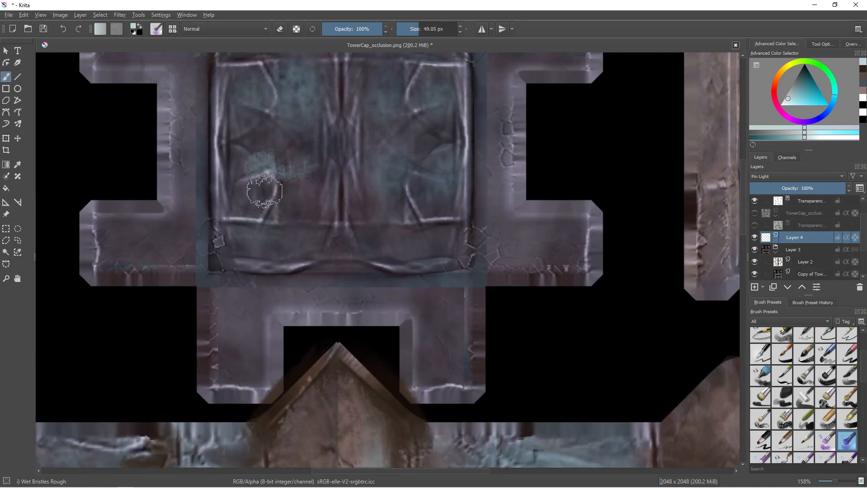
pyautogui.keyDown('shift'); pyautogui.moveTo(317, 141); pyautogui.dragTo(352, 141); pyautogui.keyUp('shift')
pyautogui.moveTo(286, 110)
pyautogui.mouseDown()
pyautogui.moveTo(304, 149)
pyautogui.moveTo(322, 131)
pyautogui.mouseUp()
pyautogui.moveTo(302, 143); pyautogui.dragTo(304, 219, button='middle')
pyautogui.moveTo(280, 200)
pyautogui.mouseDown()
pyautogui.moveTo(309, 215)
pyautogui.moveTo(357, 190)
pyautogui.moveTo(316, 253)
pyautogui.moveTo(316, 316)
pyautogui.moveTo(344, 242)
pyautogui.moveTo(346, 155)
pyautogui.moveTo(340, 288)
pyautogui.moveTo(312, 117)
pyautogui.moveTo(449, 154)
pyautogui.moveTo(387, 300)
pyautogui.moveTo(483, 310)
pyautogui.moveTo(475, 126)
pyautogui.moveTo(397, 159)
pyautogui.moveTo(361, 141)
pyautogui.mouseUp()
# Paint broad pale blue strokes down the middle of the two rectangular pieces beside the cross-shaped piece.
pyautogui.moveTo(392, 216)
pyautogui.keyDown('ctrl'); pyautogui.mouseDown(button='middle')
pyautogui.moveTo(386, 277)
pyautogui.moveTo(387, 203)
pyautogui.moveTo(302, 191)
pyautogui.mouseUp(button='middle'); pyautogui.keyUp('ctrl')
pyautogui.moveTo(302, 191); pyautogui.dragTo(384, 298, button='middle')
pyautogui.moveTo(205, 145)
pyautogui.mouseDown()
pyautogui.moveTo(219, 282)
pyautogui.moveTo(194, 155)
pyautogui.moveTo(153, 240)
pyautogui.moveTo(203, 145)
pyautogui.moveTo(153, 225)
pyautogui.moveTo(181, 270)
pyautogui.moveTo(176, 158)
pyautogui.mouseUp()
pyautogui.moveTo(559, 263); pyautogui.dragTo(413, 260, button='middle')
pyautogui.moveTo(558, 248)
pyautogui.mouseDown()
pyautogui.moveTo(574, 156)
pyautogui.moveTo(565, 266)
pyautogui.mouseUp()
# Soften the pale blue paint on both rectangular side pieces using the brush in eraser mode.
pyautogui.moveTo(125, 255); pyautogui.dragTo(238, 223, button='middle')
pyautogui.moveTo(149, 223)
pyautogui.mouseDown()
pyautogui.moveTo(162, 252)
pyautogui.moveTo(173, 245)
pyautogui.moveTo(177, 189)
pyautogui.moveTo(135, 244)
pyautogui.moveTo(176, 217)
pyautogui.moveTo(165, 213)
pyautogui.mouseUp()
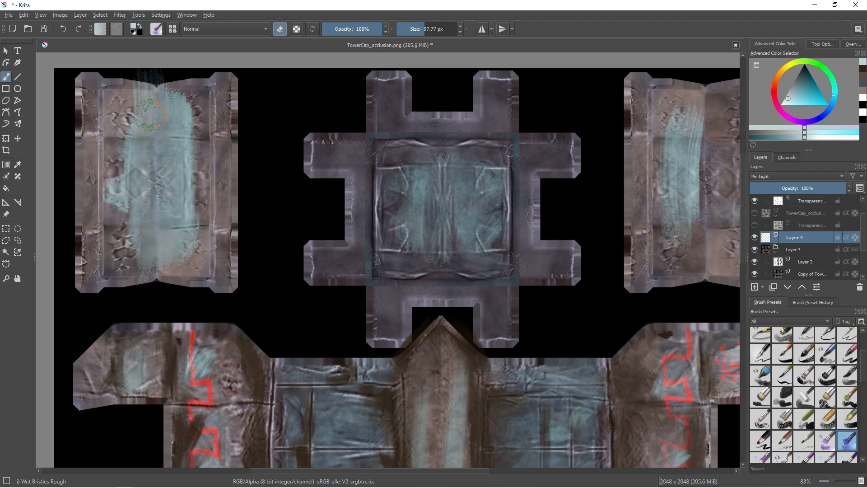
pyautogui.moveTo(159, 153)
pyautogui.mouseDown()
pyautogui.moveTo(184, 245)
pyautogui.moveTo(177, 102)
pyautogui.moveTo(168, 286)
pyautogui.mouseUp()
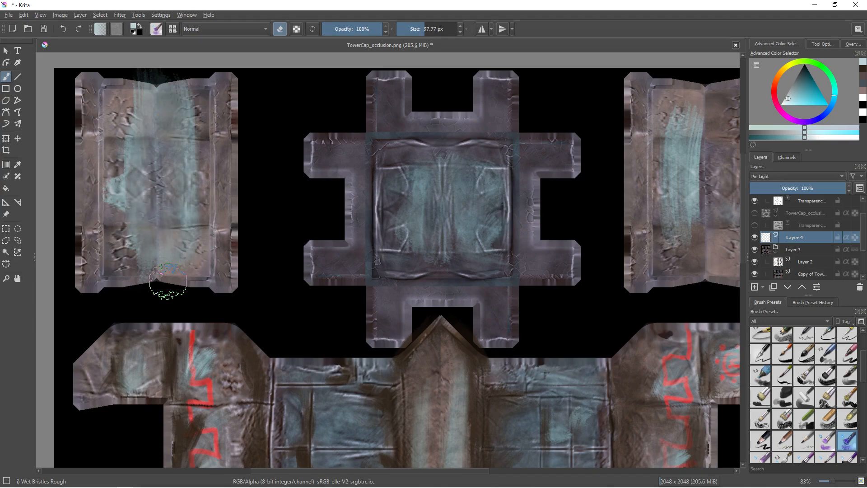
pyautogui.moveTo(466, 197); pyautogui.dragTo(299, 208, button='middle')
pyautogui.moveTo(498, 240)
pyautogui.mouseDown()
pyautogui.moveTo(513, 246)
pyautogui.moveTo(497, 241)
pyautogui.mouseUp()
# Duplicate Layer 2 inside the Layer 3 group and set the copy to Multiply at 46% opacity.
pyautogui.scroll(-2, 364, 236)
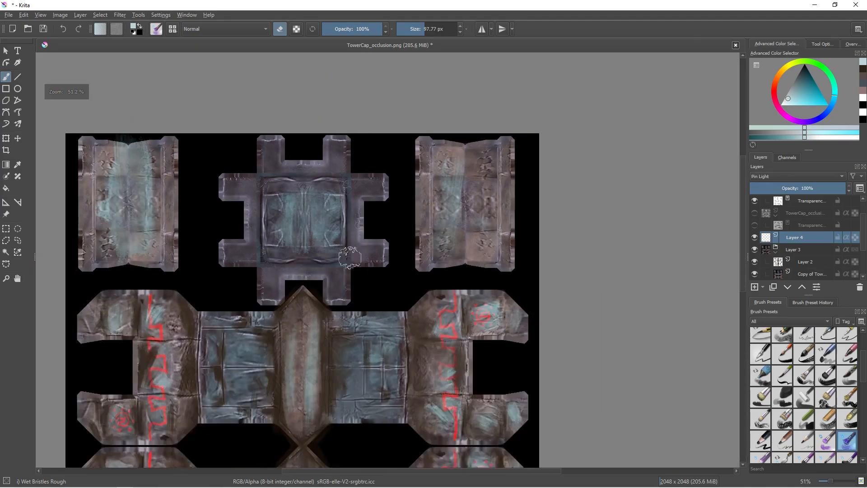
pyautogui.moveTo(349, 253); pyautogui.dragTo(360, 194, button='middle')
pyautogui.scroll(-1, 360, 197)
pyautogui.moveTo(366, 234); pyautogui.dragTo(366, 208, button='middle')
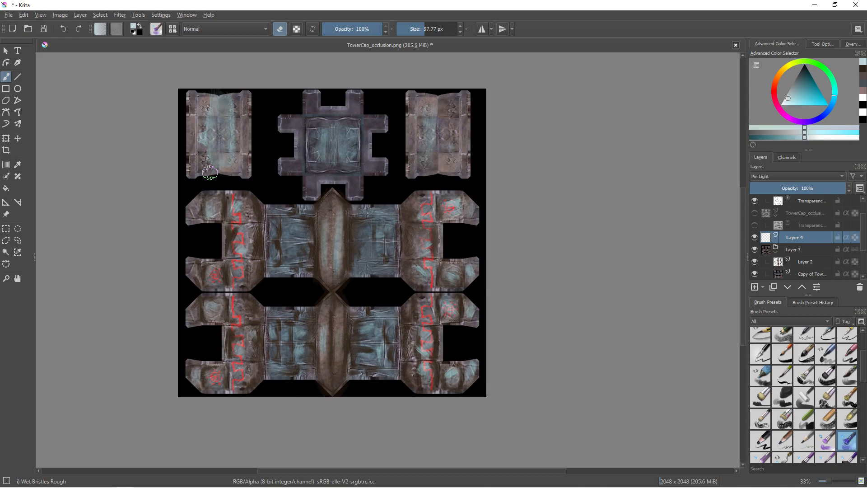
pyautogui.click(773, 252)
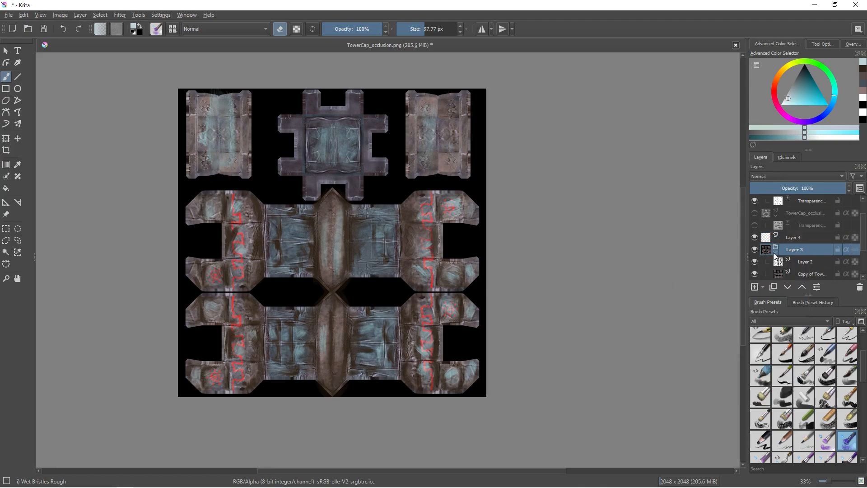
pyautogui.click(795, 262)
pyautogui.click(804, 185)
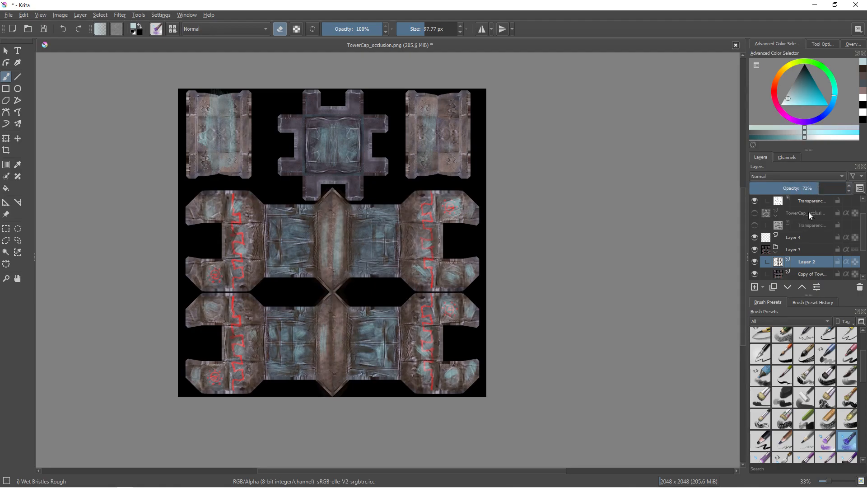
pyautogui.click(773, 288)
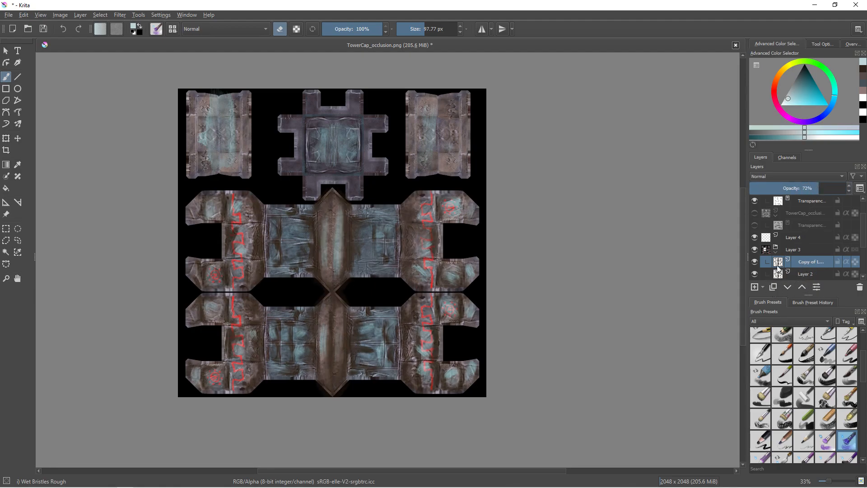
pyautogui.click(802, 177)
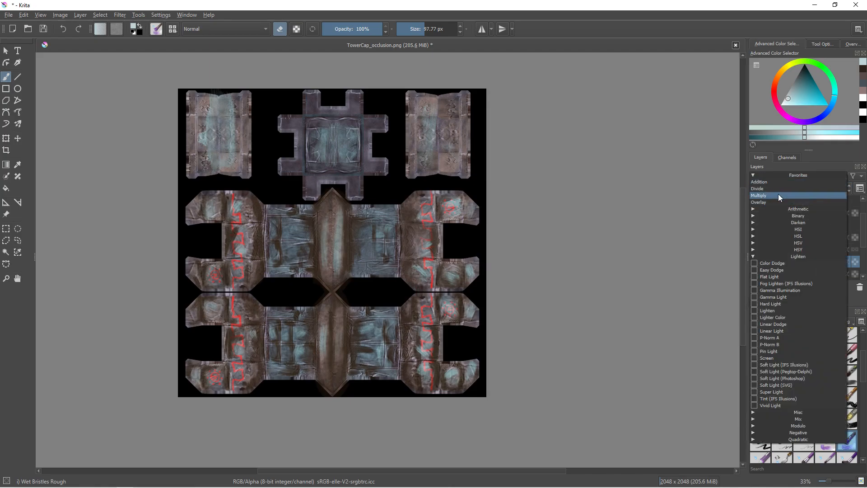
pyautogui.click(799, 201)
pyautogui.moveTo(801, 189); pyautogui.dragTo(795, 189)
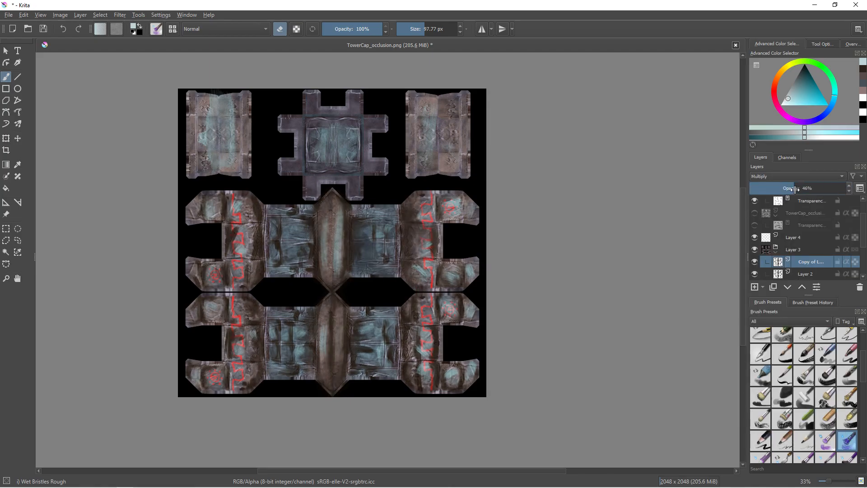
# Lower the opacity of the Layer 2 copy further and readjust the opacity of Layer 2 itself.
pyautogui.click(807, 274)
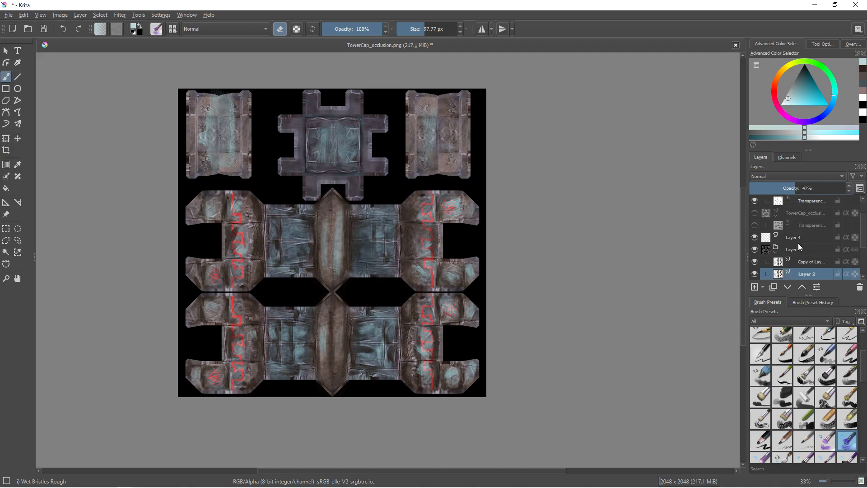
pyautogui.click(805, 262)
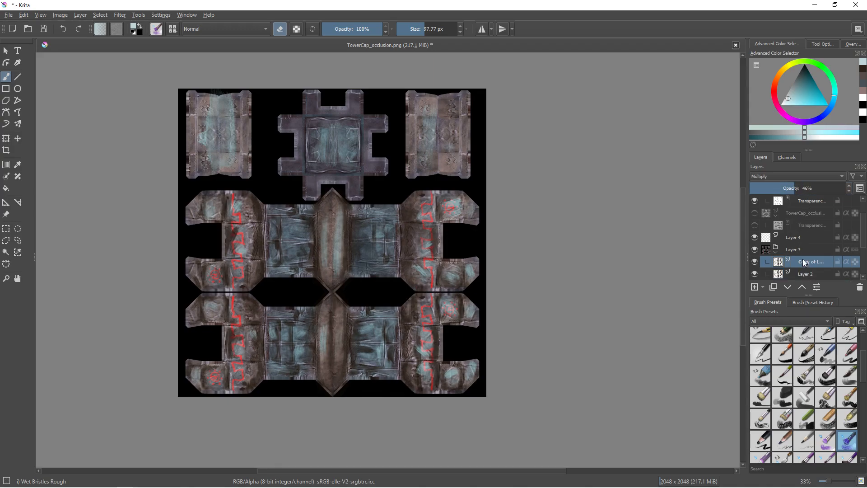
pyautogui.keyDown('ctrl'); pyautogui.scroll(4, 423, 273); pyautogui.keyUp('ctrl')
pyautogui.click(778, 187)
pyautogui.click(807, 273)
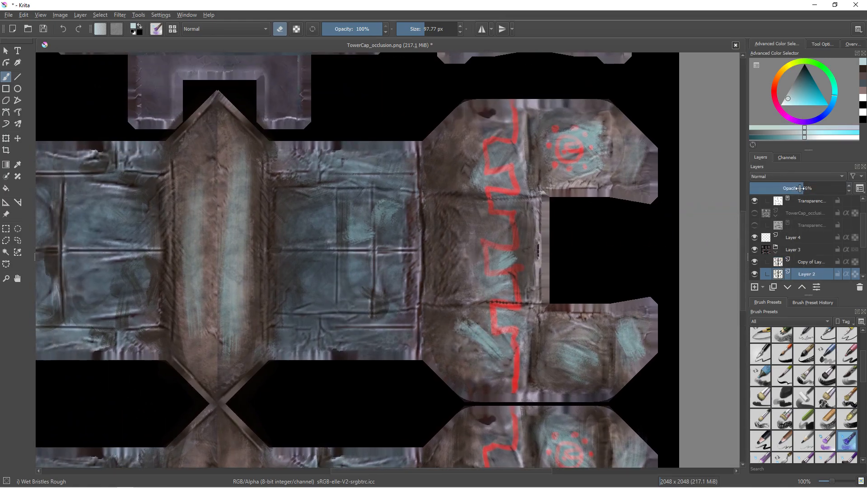
# Duplicate the highlight layer, Layer 4, and reduce the original's opacity to about 49%.
pyautogui.click(791, 238)
pyautogui.click(774, 287)
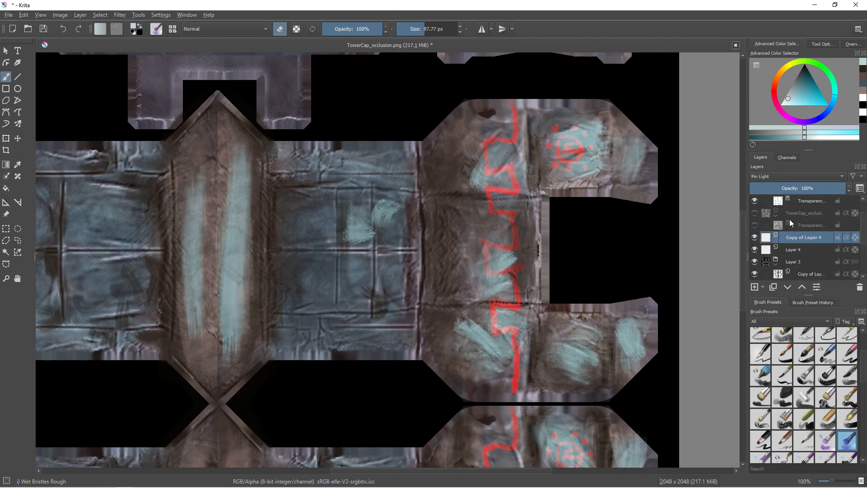
pyautogui.click(790, 250)
pyautogui.click(797, 188)
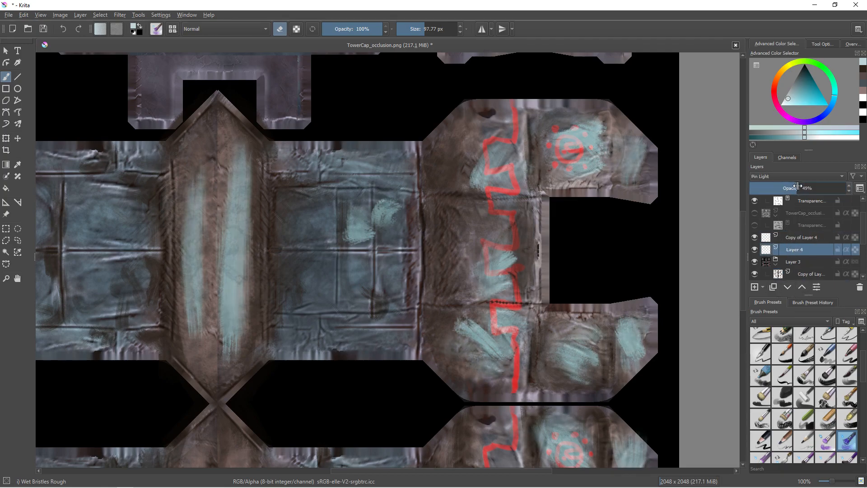
# Set the copy of Layer 4 to Screen blending and lower its opacity to about 39%.
pyautogui.click(794, 241)
pyautogui.click(798, 177)
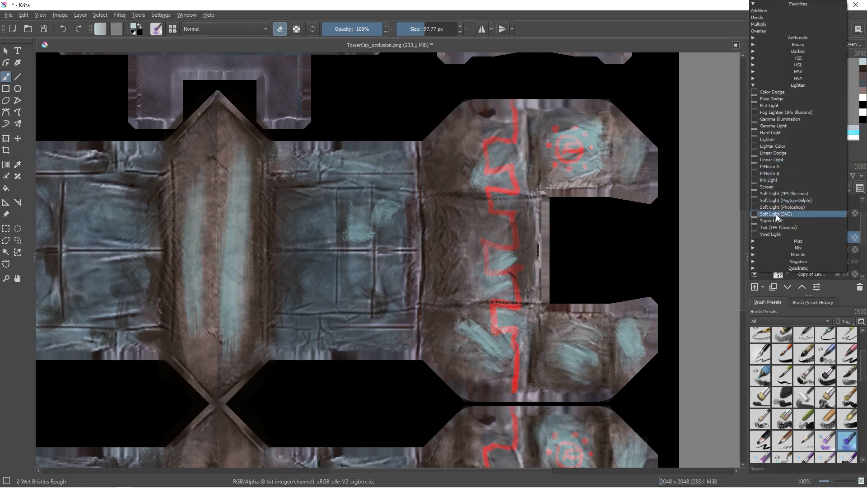
pyautogui.click(773, 186)
pyautogui.click(789, 188)
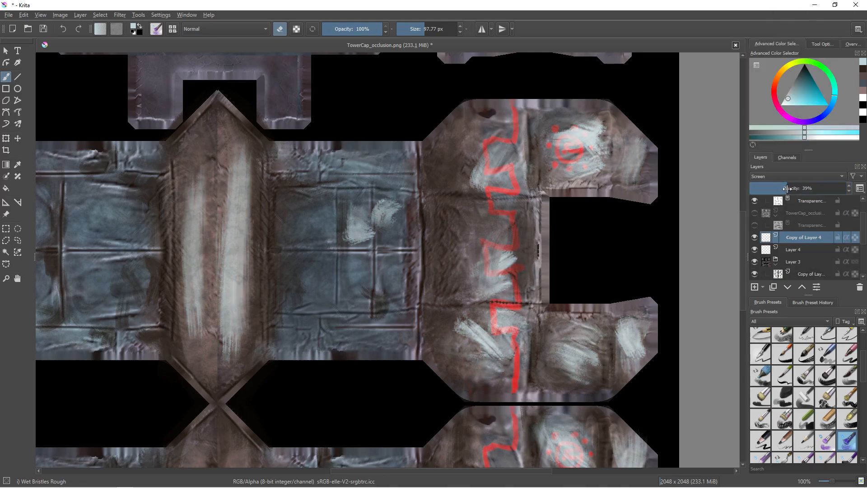
# Lower the original Layer 4's opacity to 22% and check the overall blend across the whole texture.
pyautogui.click(793, 250)
pyautogui.moveTo(781, 188); pyautogui.dragTo(772, 189)
pyautogui.scroll(-2, 493, 199)
pyautogui.moveTo(492, 195); pyautogui.dragTo(505, 235, button='middle')
pyautogui.scroll(-2, 425, 212)
pyautogui.moveTo(427, 193); pyautogui.dragTo(402, 252, button='middle')
pyautogui.scroll(3, 433, 253)
pyautogui.scroll(-2, 411, 277)
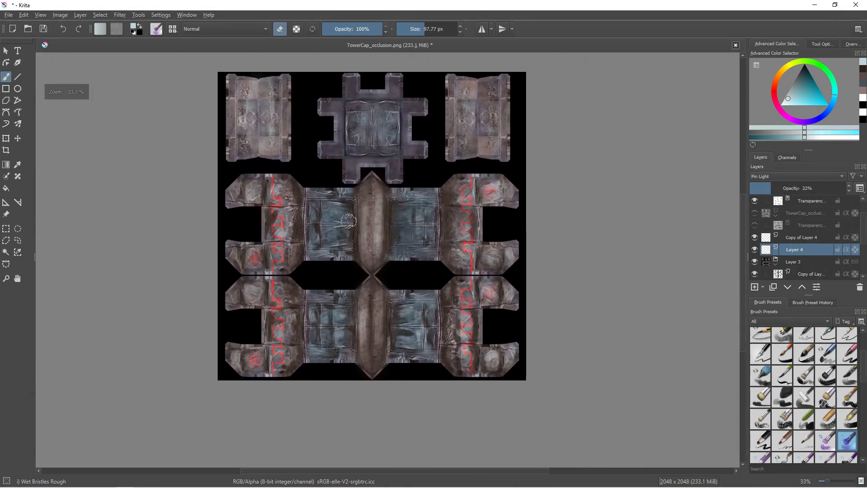
# Save the layered painting as a Krita document named TowerCap_albedo.kra in the June2019 folder.
pyautogui.click(65, 16)
pyautogui.moveTo(10, 17)
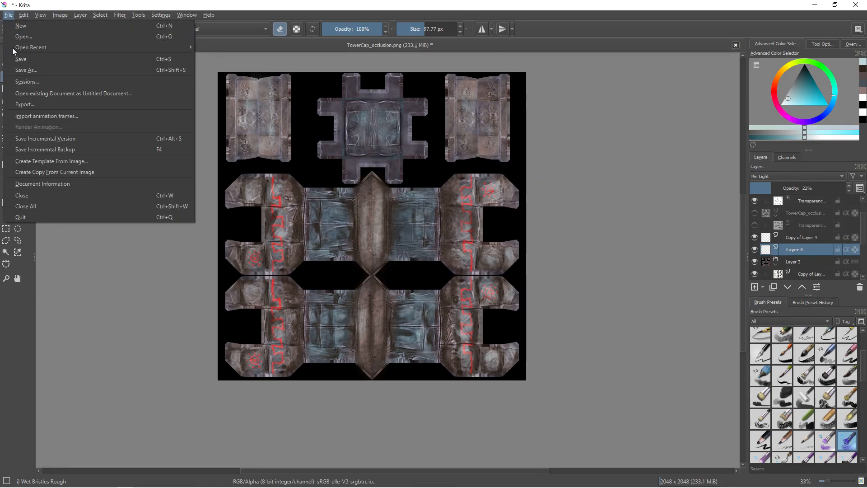
pyautogui.click(26, 72)
pyautogui.click(154, 208)
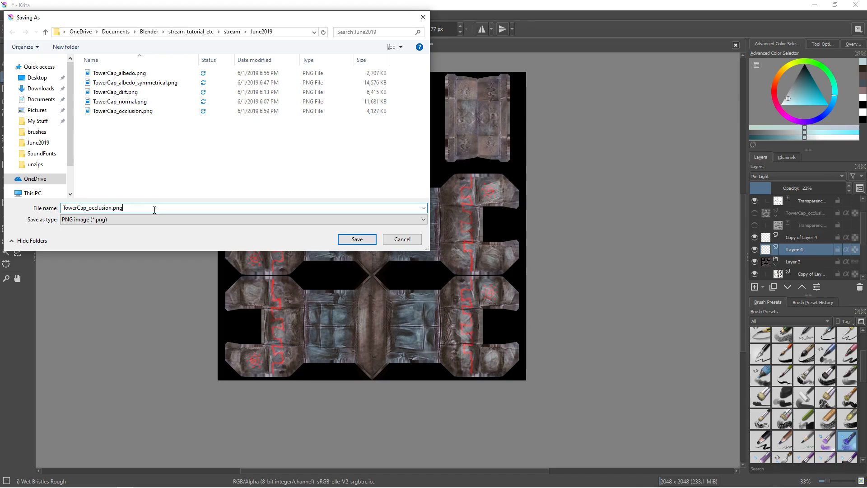
pyautogui.press('BackSpace')
pyautogui.press('BackSpace')
pyautogui.press('BackSpace')
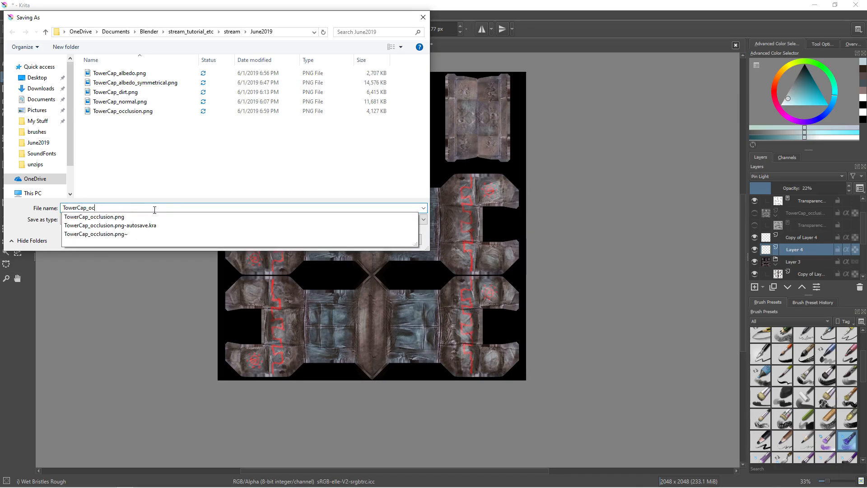
pyautogui.press('BackSpace')
pyautogui.press('BackSpace')
pyautogui.write('albedo')
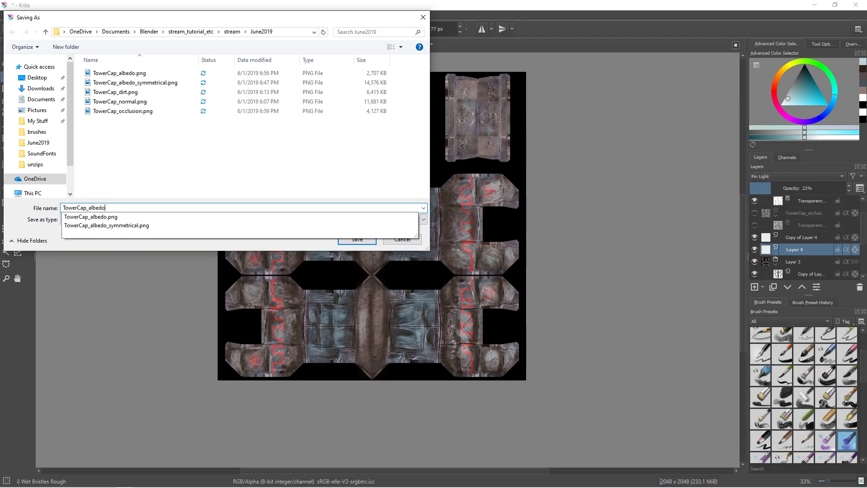
pyautogui.write('.kra')
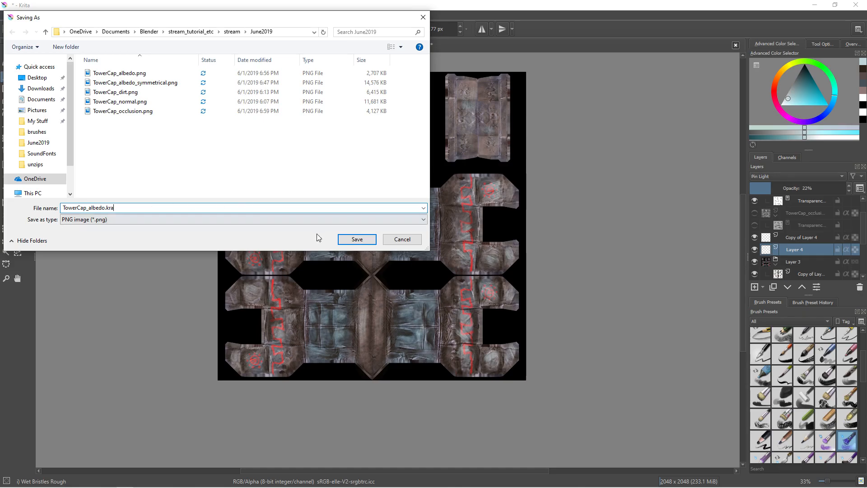
pyautogui.click(341, 240)
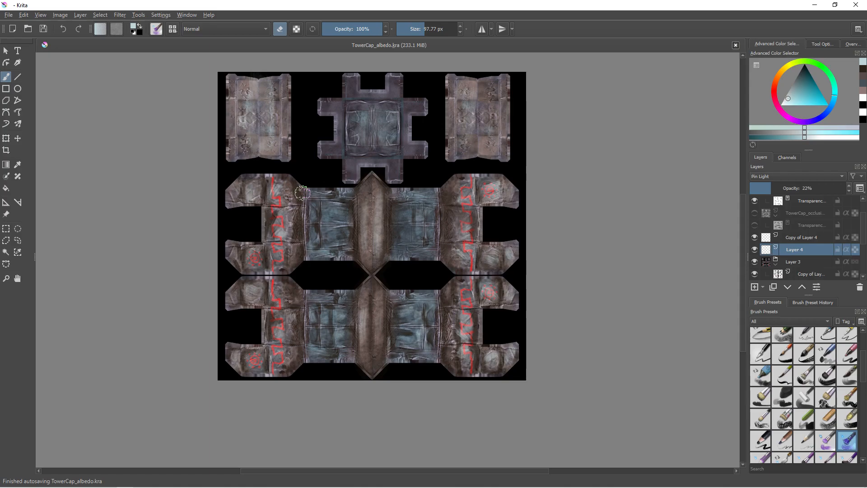
# Save the painting as the PNG image TowerCap_albedo.png, replacing the existing file and keeping the default PNG options.
pyautogui.click(9, 15)
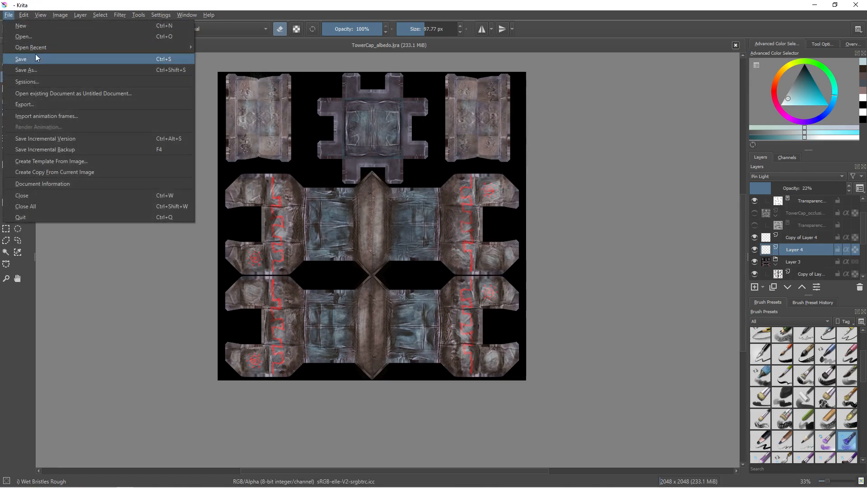
pyautogui.click(32, 70)
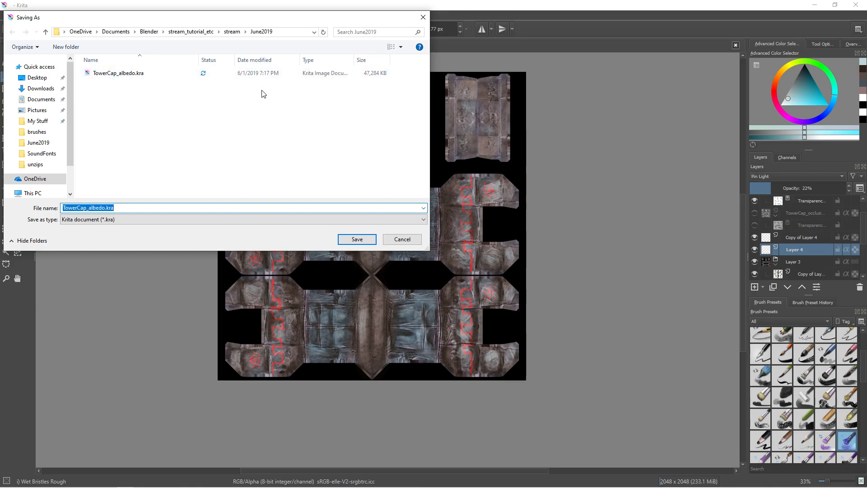
pyautogui.press('BackSpace')
pyautogui.press('BackSpace')
pyautogui.press('BackSpace')
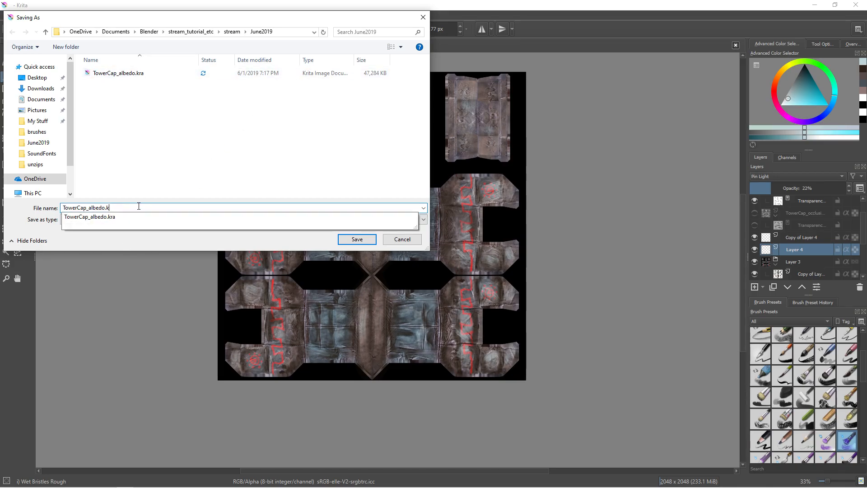
pyautogui.write('png')
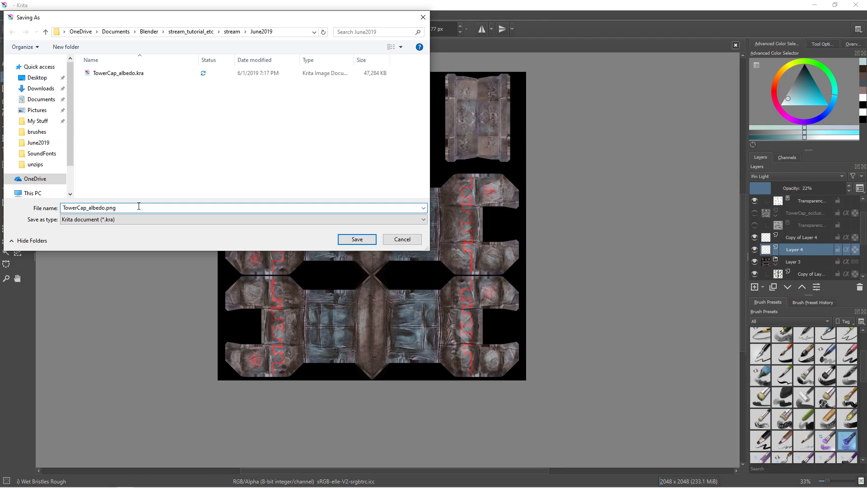
pyautogui.click(128, 219)
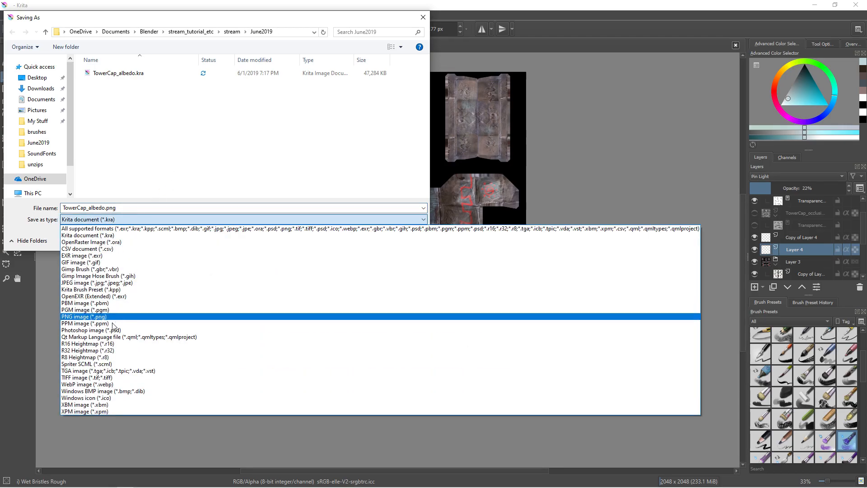
pyautogui.click(112, 316)
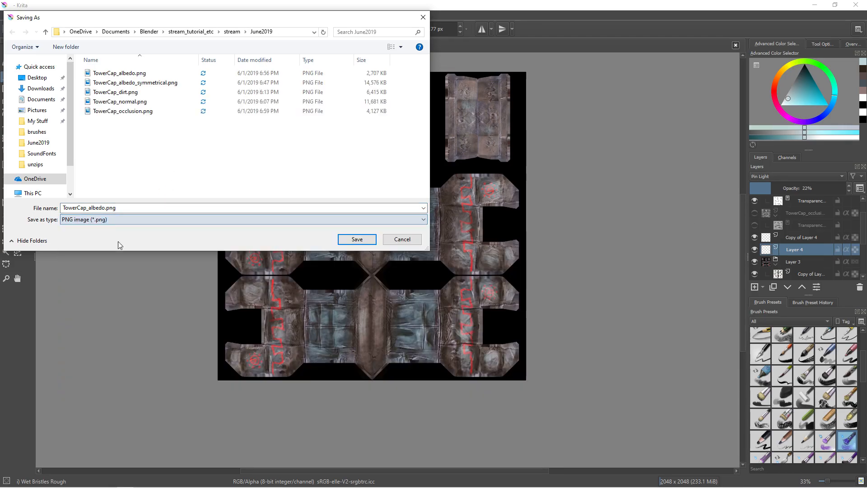
pyautogui.press('Return')
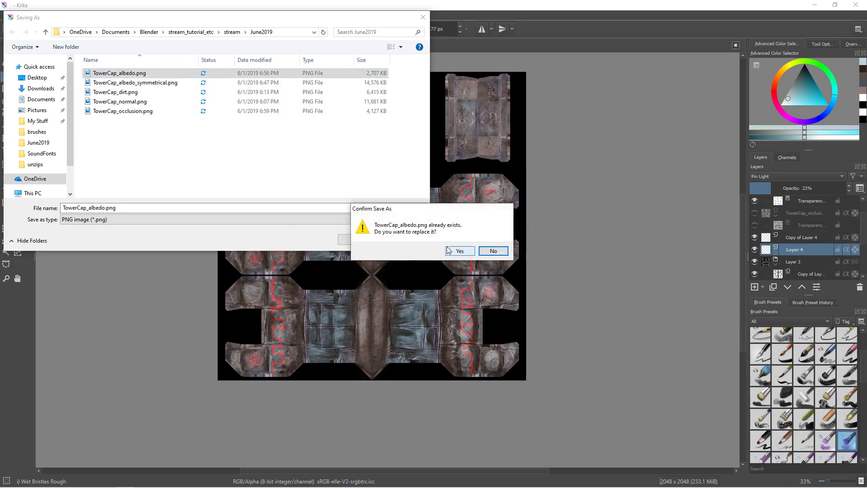
pyautogui.click(457, 251)
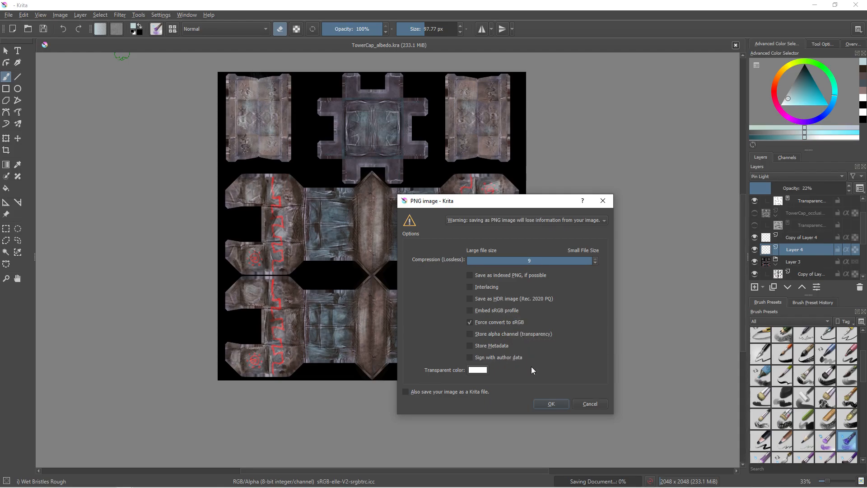
pyautogui.click(548, 404)
# Switch to Blender and reload the TowerCap_albedo image from disk to bring in the newly painted texture.
pyautogui.click(811, 6)
pyautogui.moveTo(429, 181); pyautogui.dragTo(370, 198, button='middle')
pyautogui.moveTo(309, 388); pyautogui.dragTo(86, 374, button='middle')
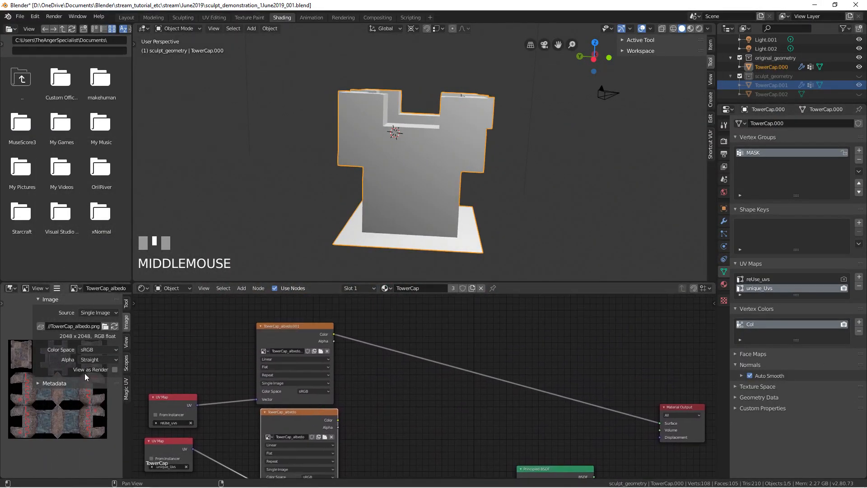
pyautogui.press('n')
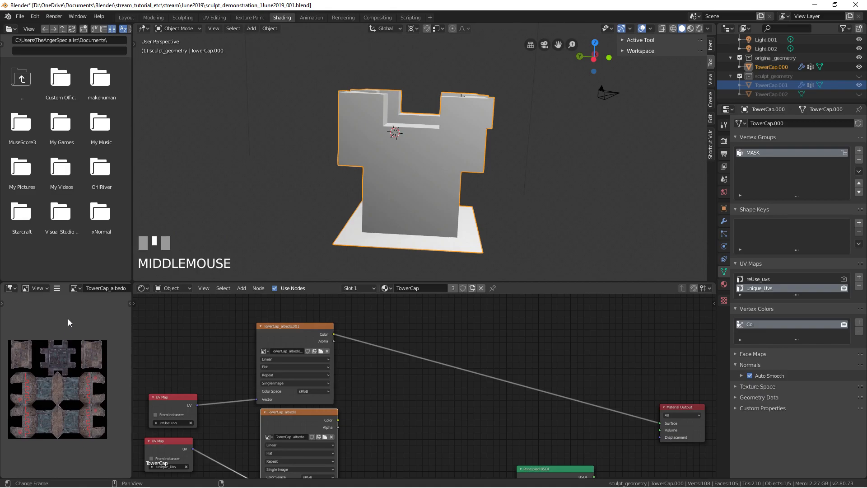
pyautogui.hotkey('alt', 'r')
pyautogui.moveTo(78, 357); pyautogui.dragTo(85, 342, button='middle')
pyautogui.scroll(3, 85, 343)
pyautogui.scroll(-1, 195, 316)
# Use rendered shading and link the TowerCap_albedo colour to the Principled BSDF's Base Color, with the shader feeding the Material Output's Surface.
pyautogui.press('z')
pyautogui.moveTo(413, 143); pyautogui.dragTo(312, 149, button='middle')
pyautogui.moveTo(303, 362); pyautogui.dragTo(326, 333, button='middle')
pyautogui.moveTo(367, 389); pyautogui.dragTo(542, 465)
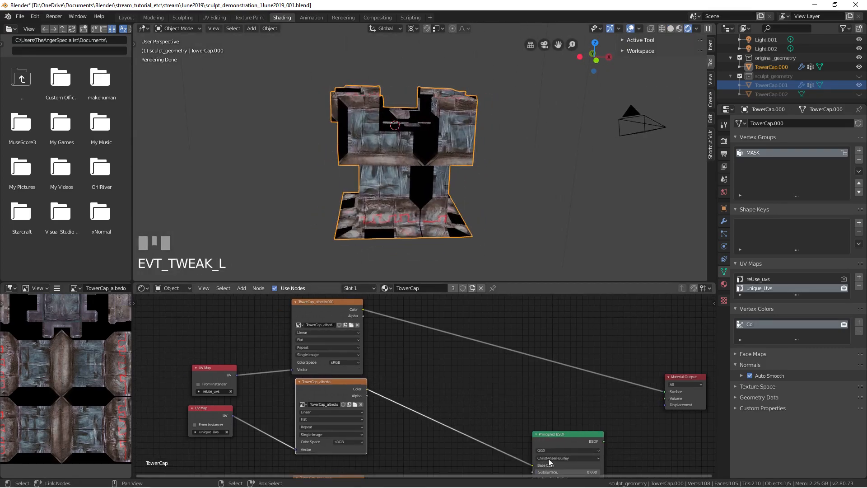
pyautogui.moveTo(603, 441); pyautogui.dragTo(665, 392)
pyautogui.press('g')
pyautogui.click(580, 383)
# Connect the Normal Map node's output to the Normal input of the Principled BSDF.
pyautogui.moveTo(496, 416); pyautogui.dragTo(449, 396, button='middle')
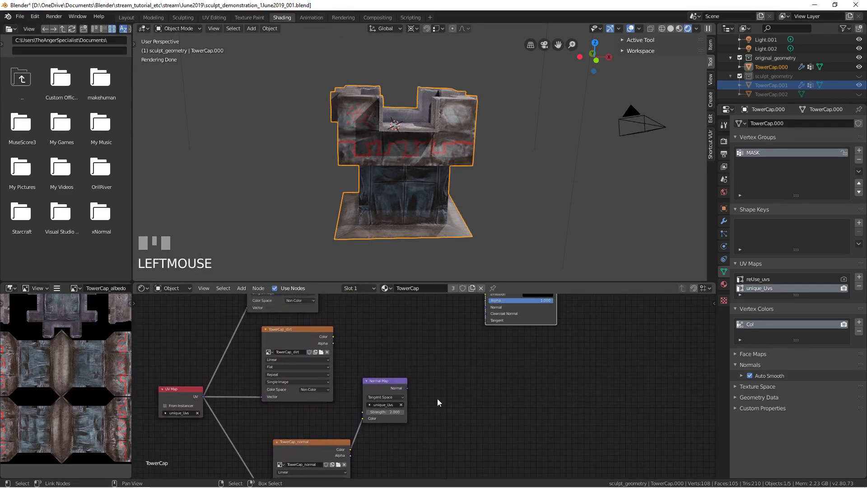
pyautogui.moveTo(409, 389); pyautogui.dragTo(486, 307)
pyautogui.moveTo(413, 331); pyautogui.dragTo(398, 403, button='middle')
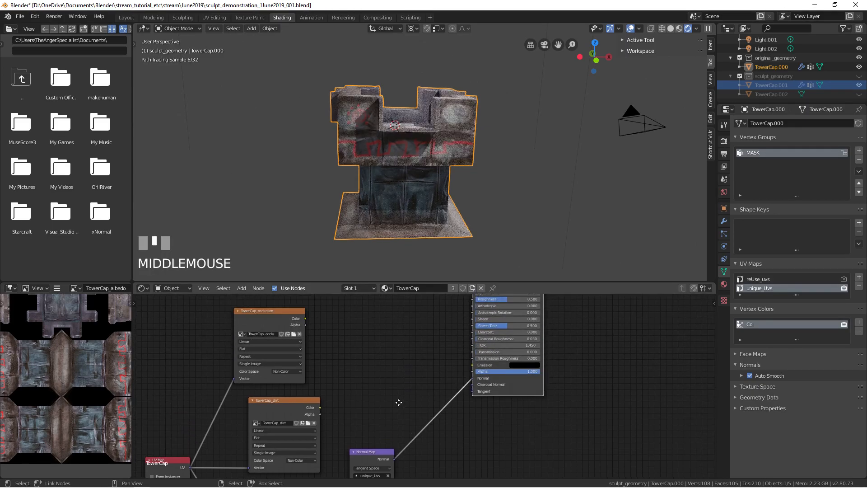
# Link the TowerCap_dirt texture's colour to the shader's Roughness and lower Specular to about 0.445.
pyautogui.moveTo(320, 407); pyautogui.dragTo(364, 394)
pyautogui.moveTo(466, 318); pyautogui.dragTo(472, 300)
pyautogui.moveTo(472, 299); pyautogui.dragTo(447, 357, button='middle')
pyautogui.moveTo(486, 345); pyautogui.dragTo(479, 345)
# Change the scene's render engine to Eevee.
pyautogui.scroll(-1, 438, 159)
pyautogui.moveTo(308, 133); pyautogui.dragTo(443, 145, button='middle')
pyautogui.scroll(2, 437, 154)
pyautogui.click(723, 141)
pyautogui.click(820, 121)
pyautogui.click(816, 132)
# Inspect the textured tower cap from several angles, temporarily rotating it freely to check how the surface catches the light.
pyautogui.moveTo(427, 132); pyautogui.dragTo(527, 169, button='middle')
pyautogui.scroll(3, 464, 163)
pyautogui.moveTo(463, 163); pyautogui.dragTo(392, 176, button='middle')
pyautogui.rightClick(370, 163)
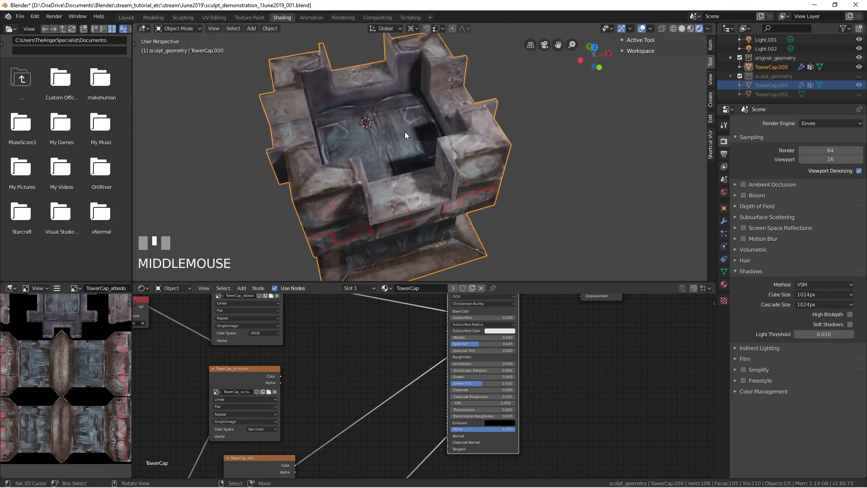
pyautogui.scroll(-2, 393, 176)
pyautogui.press('r')
pyautogui.press('r')
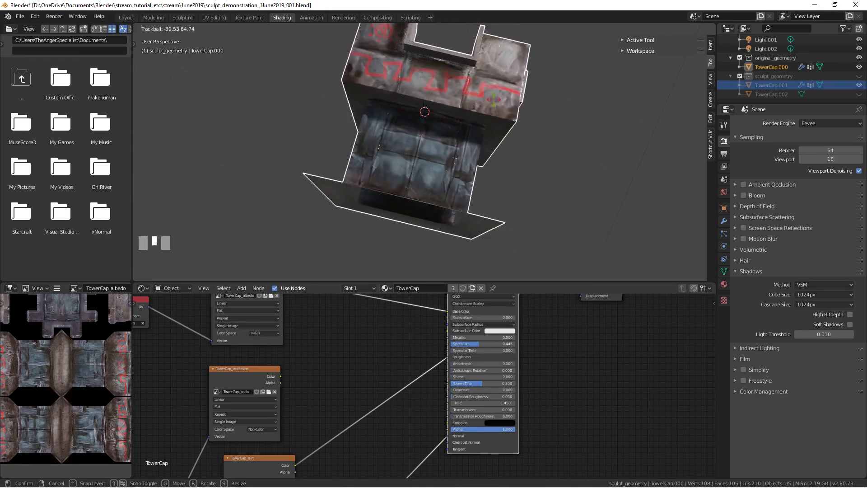
pyautogui.rightClick(402, 148)
pyautogui.moveTo(402, 148); pyautogui.dragTo(458, 126, button='middle')
pyautogui.press('r')
pyautogui.press('r')
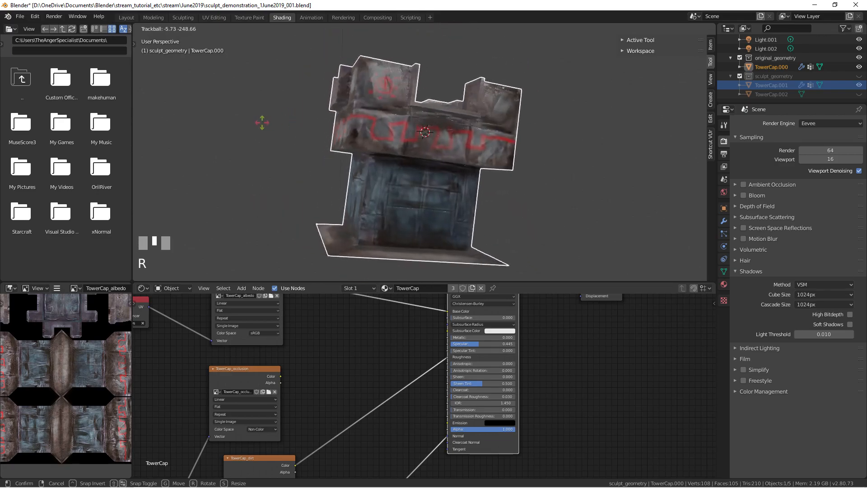
pyautogui.rightClick(388, 131)
pyautogui.moveTo(389, 131); pyautogui.dragTo(456, 181, button='middle')
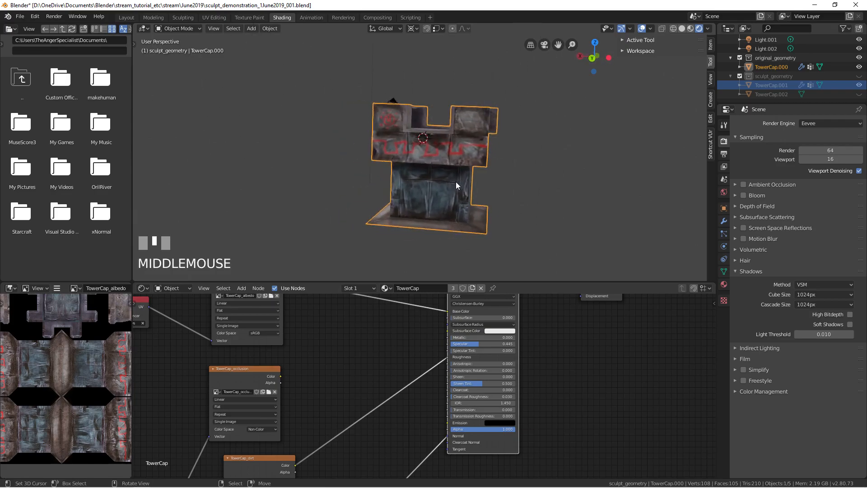
pyautogui.scroll(3, 332, 245)
pyautogui.moveTo(409, 244); pyautogui.dragTo(474, 176, button='middle')
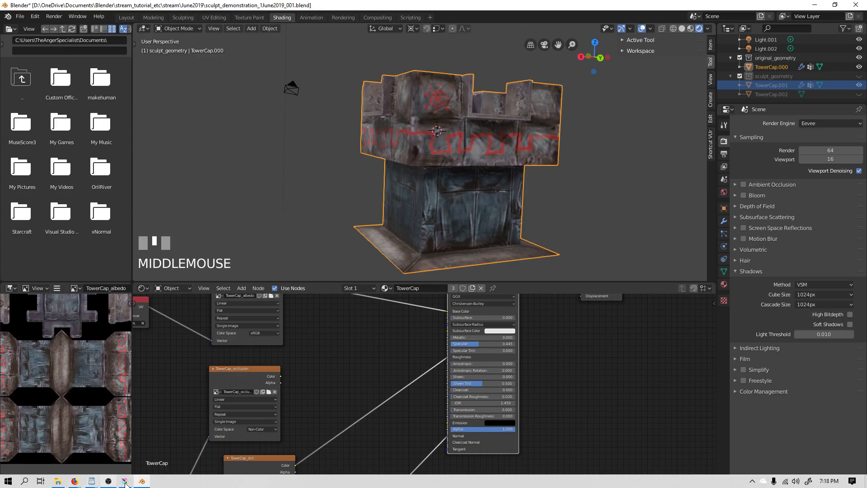
# Switch to Krita and lower the opacity of the Layer 2 copy to about 8% and of Layer 2 to about 30%.
pyautogui.click(125, 482)
pyautogui.scroll(3, 385, 252)
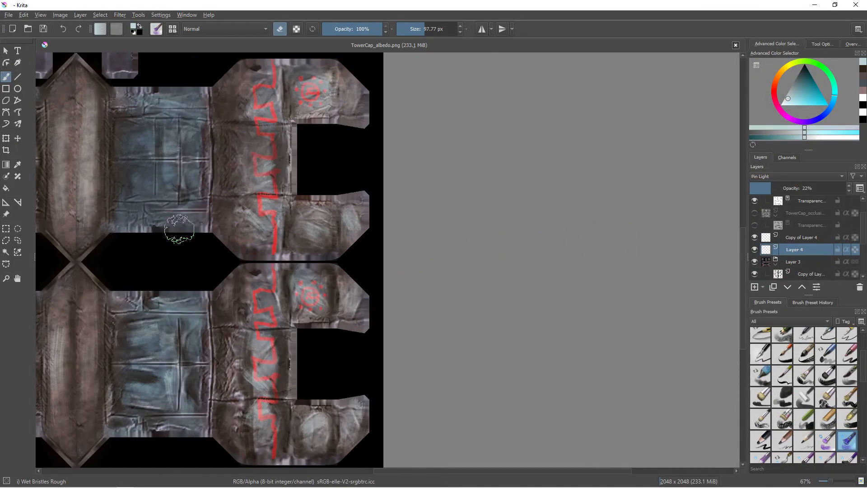
pyautogui.moveTo(180, 229); pyautogui.dragTo(337, 238, button='middle')
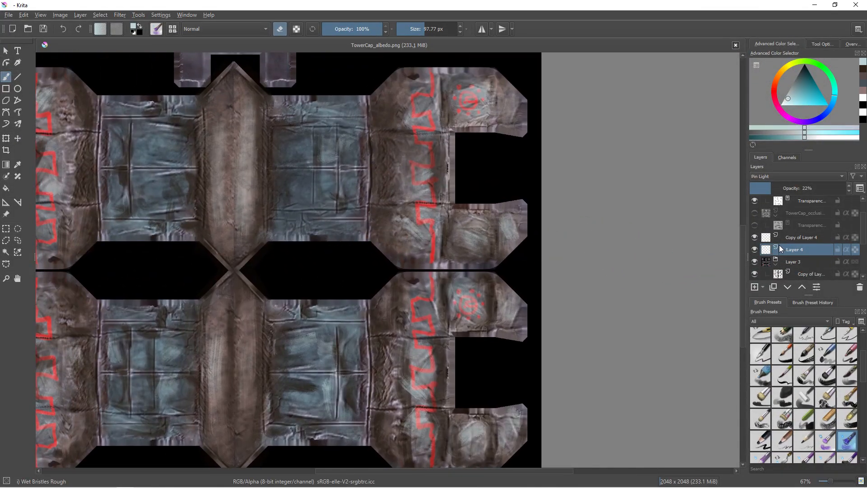
pyautogui.click(797, 261)
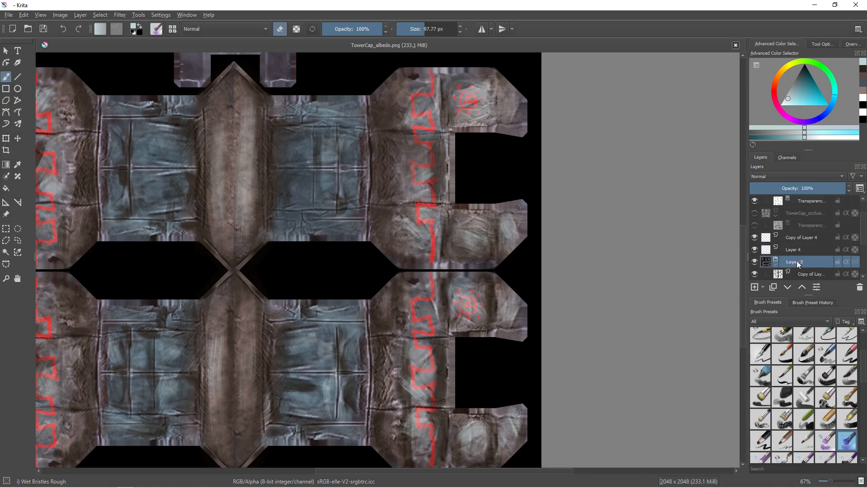
pyautogui.click(799, 275)
pyautogui.click(757, 188)
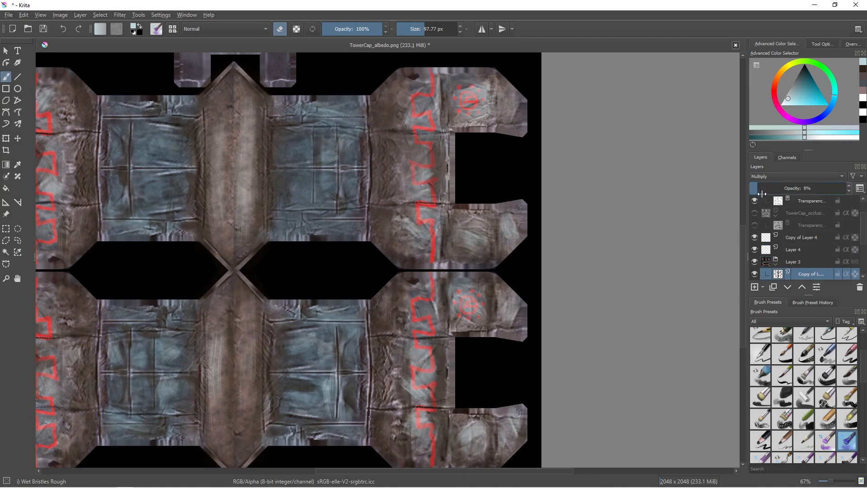
pyautogui.scroll(-1, 806, 256)
pyautogui.click(801, 254)
pyautogui.moveTo(791, 191); pyautogui.dragTo(778, 190)
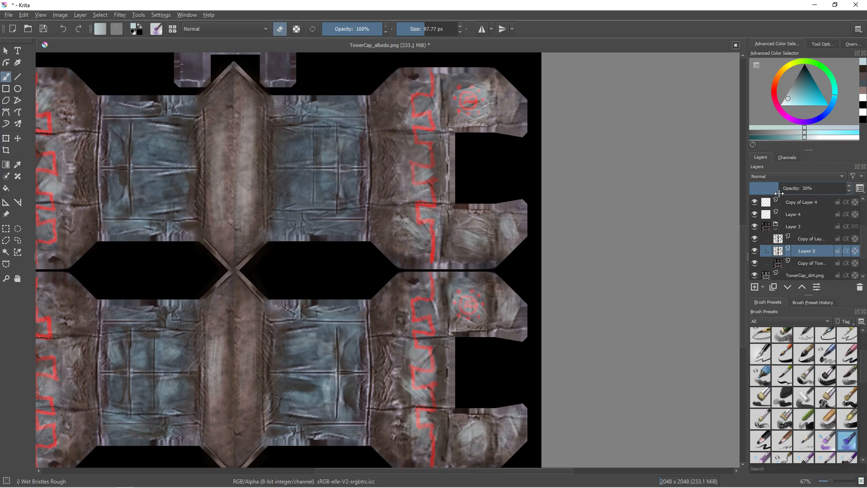
# Reduce Layer 4's opacity to about 14% and the Copy of Layer 4's opacity to about 21%.
pyautogui.click(792, 214)
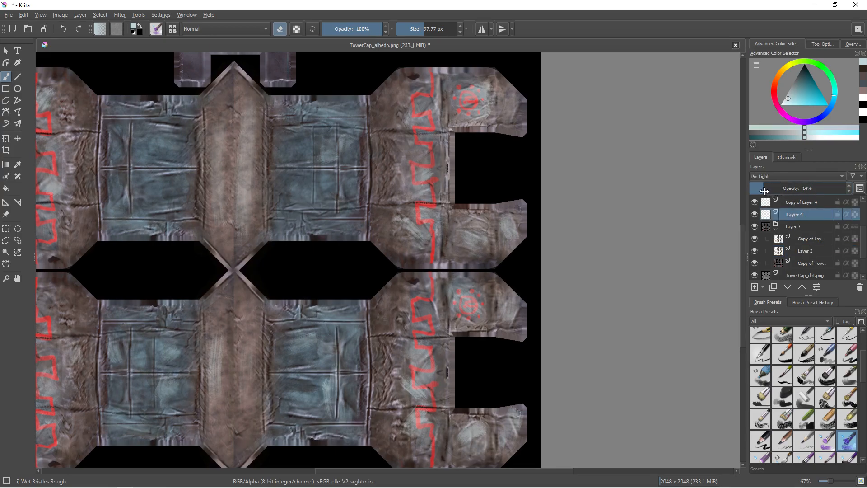
pyautogui.click(790, 202)
pyautogui.moveTo(765, 186); pyautogui.dragTo(769, 186)
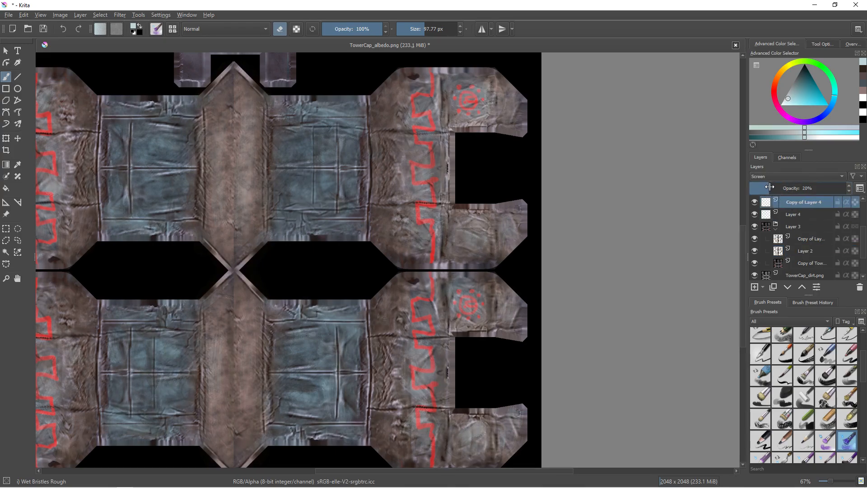
# Export the adjusted painting over TowerCap_albedo.png with the default PNG options.
pyautogui.click(10, 18)
pyautogui.click(43, 100)
pyautogui.doubleClick(145, 75)
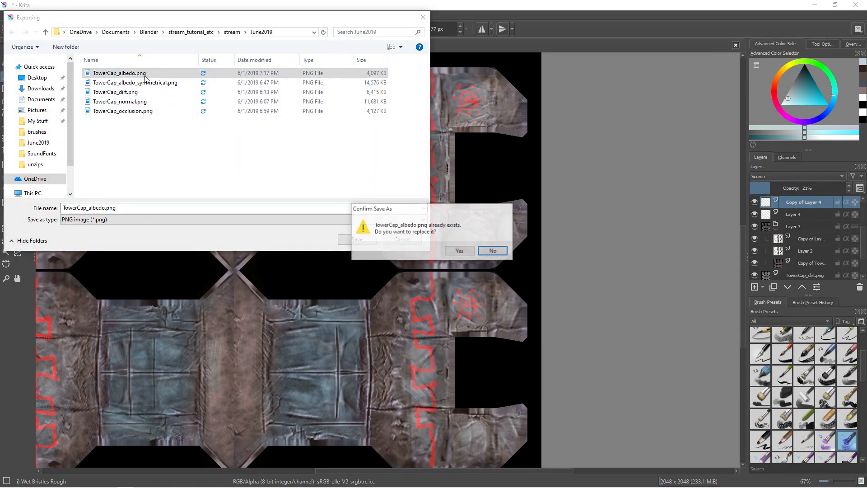
pyautogui.click(458, 251)
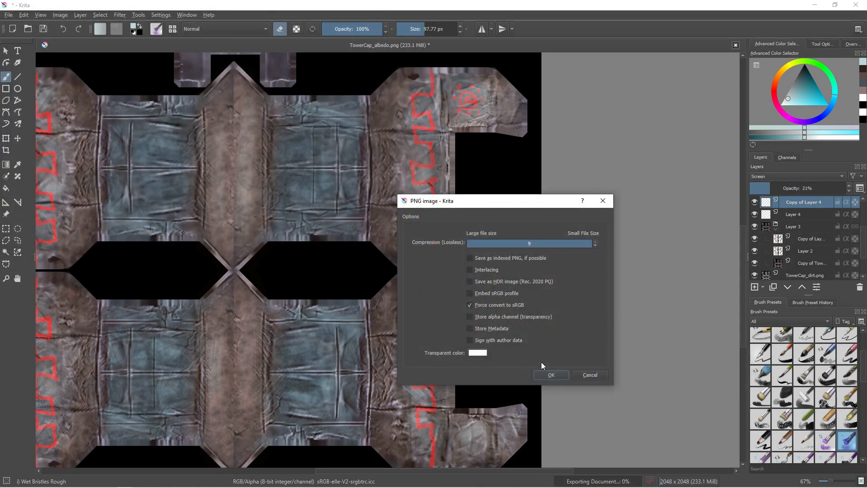
pyautogui.click(544, 373)
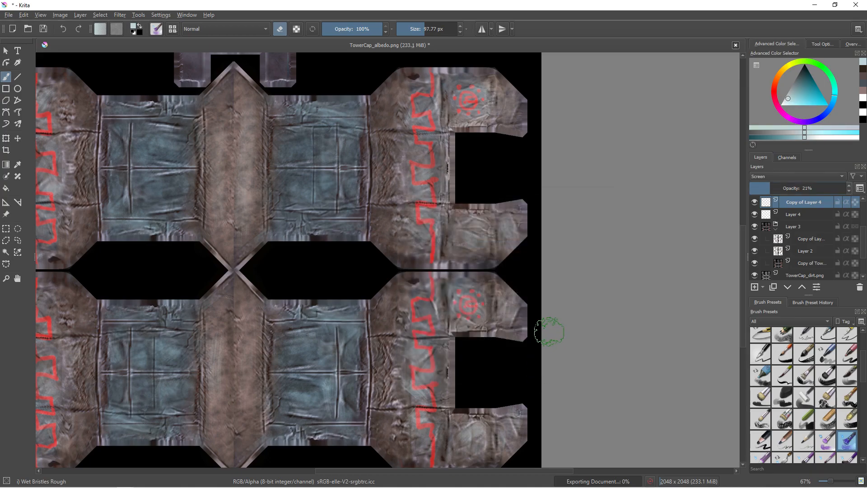
# Switch back to Blender and reload the TowerCap_albedo image so the tower shows the newly exported texture.
pyautogui.click(814, 5)
pyautogui.moveTo(304, 320); pyautogui.dragTo(299, 341, button='middle')
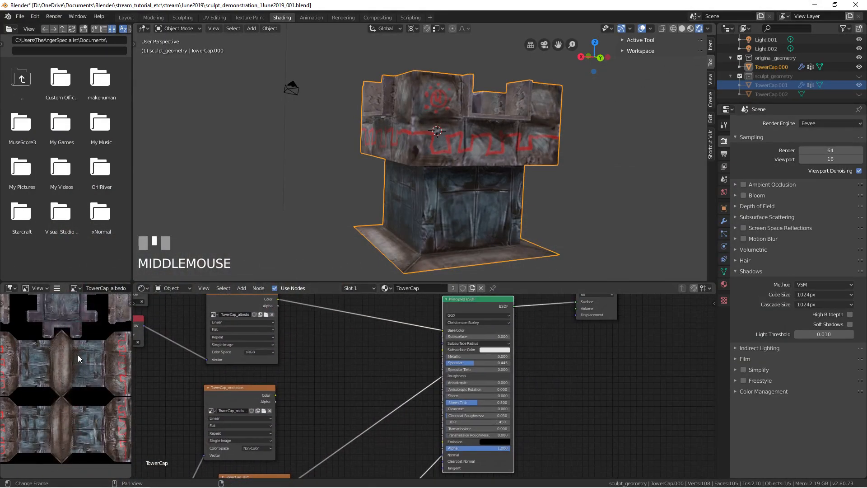
pyautogui.hotkey('alt', 'r')
# Inspect the updated texture around the whole tower cap, temporarily rotating the model freely to compare its sides under the light.
pyautogui.moveTo(389, 140); pyautogui.dragTo(466, 144, button='middle')
pyautogui.press('r')
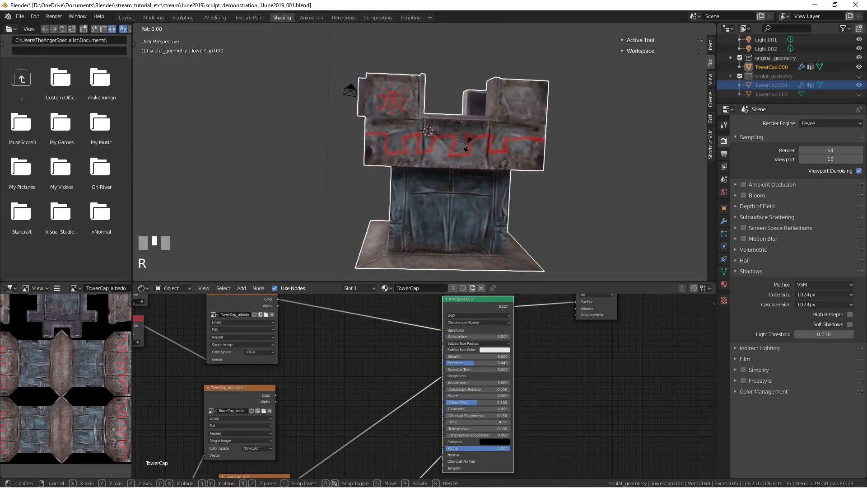
pyautogui.press('r')
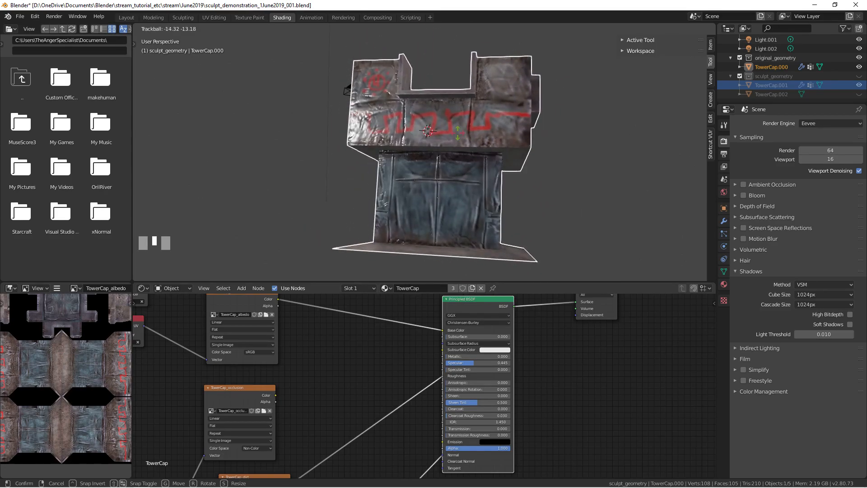
pyautogui.rightClick(458, 133)
pyautogui.moveTo(422, 137); pyautogui.dragTo(484, 137, button='middle')
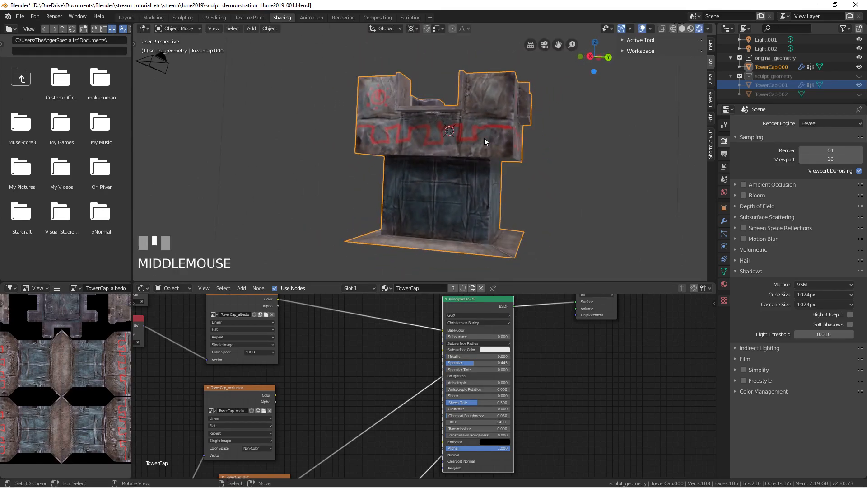
pyautogui.press('r')
pyautogui.press('r')
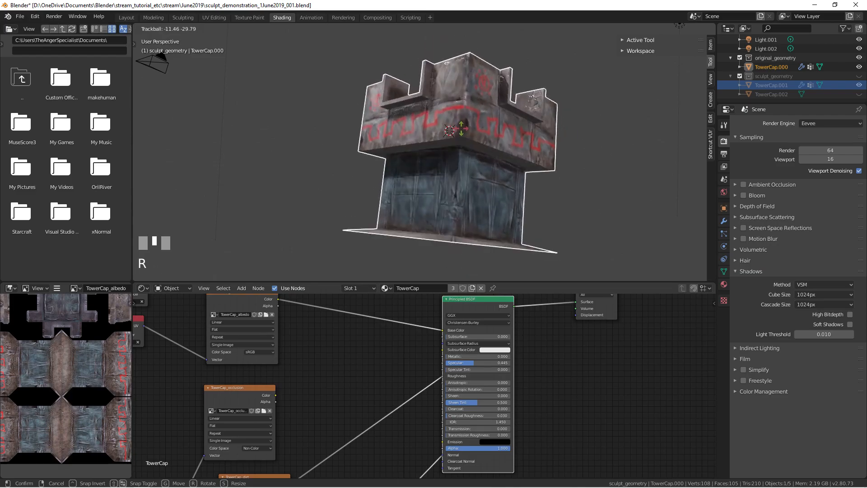
pyautogui.rightClick(484, 123)
pyautogui.scroll(-6, 484, 124)
pyautogui.moveTo(484, 124)
pyautogui.mouseDown(button='middle')
pyautogui.moveTo(551, 157)
pyautogui.moveTo(471, 147)
pyautogui.moveTo(489, 133)
pyautogui.moveTo(465, 126)
pyautogui.moveTo(481, 124)
pyautogui.mouseUp(button='middle')
pyautogui.scroll(4, 470, 147)
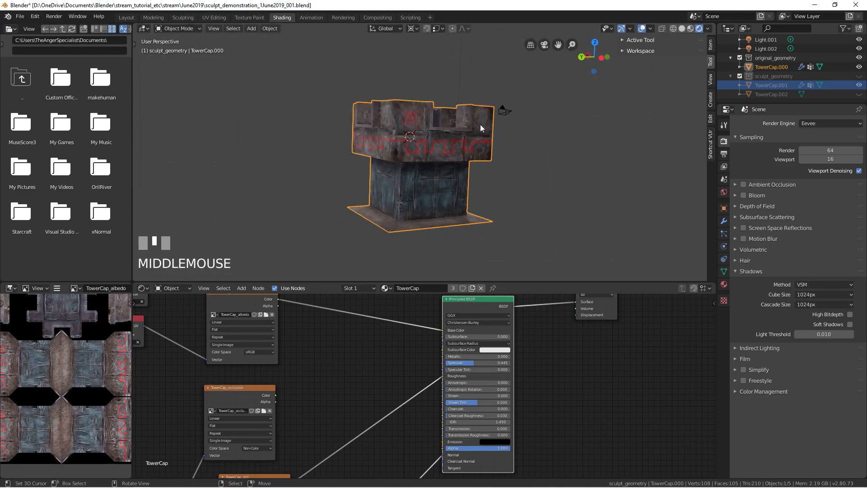
# Examine the battlements and red markings up close, temporarily tilting the tower to check the highlights on its surface.
pyautogui.scroll(2, 469, 121)
pyautogui.keyDown('shift'); pyautogui.moveTo(411, 114); pyautogui.dragTo(449, 135, button='middle'); pyautogui.keyUp('shift')
pyautogui.press('r')
pyautogui.press('r')
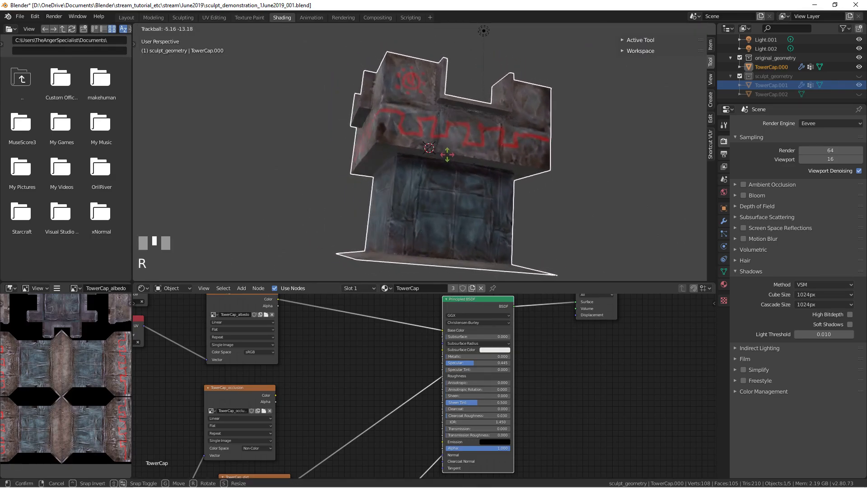
pyautogui.rightClick(454, 159)
pyautogui.moveTo(454, 159); pyautogui.dragTo(448, 140, button='middle')
pyautogui.click(431, 112)
pyautogui.press('r')
pyautogui.press('r')
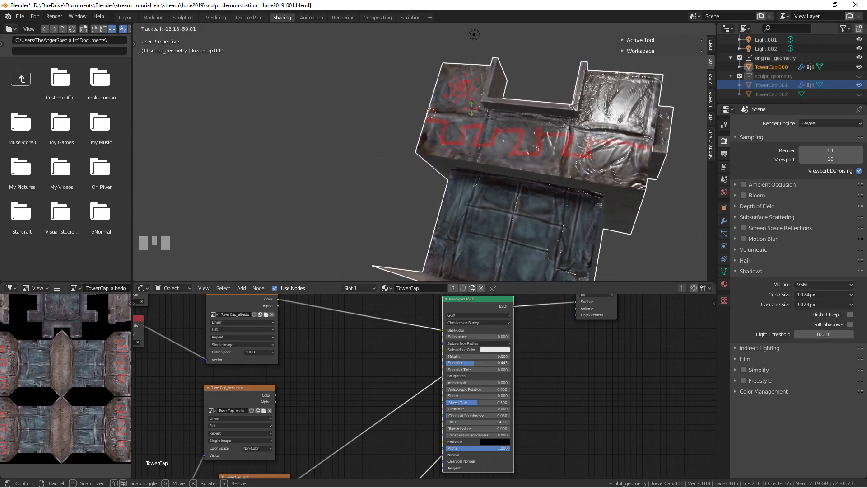
pyautogui.rightClick(417, 258)
pyautogui.scroll(-2, 367, 357)
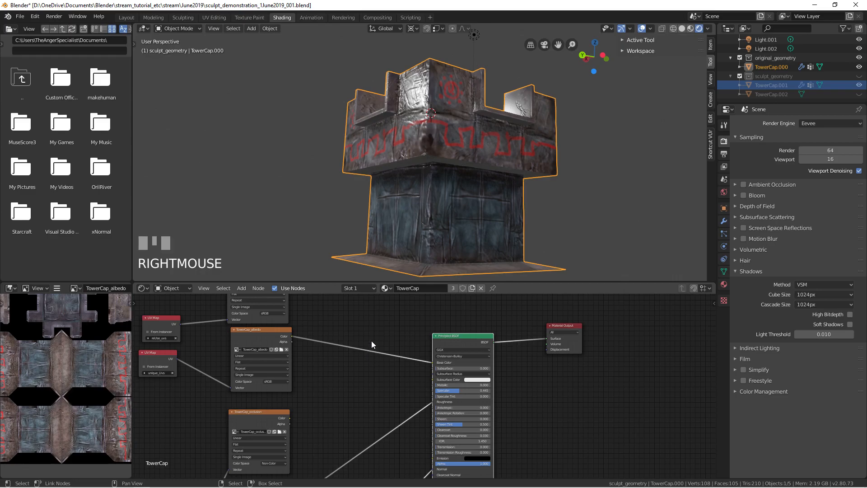
# Switch to Krita and create a new 2048 x 2048 pixel document in RGB/Alpha, 8-bit integer/channel.
pyautogui.moveTo(351, 487)
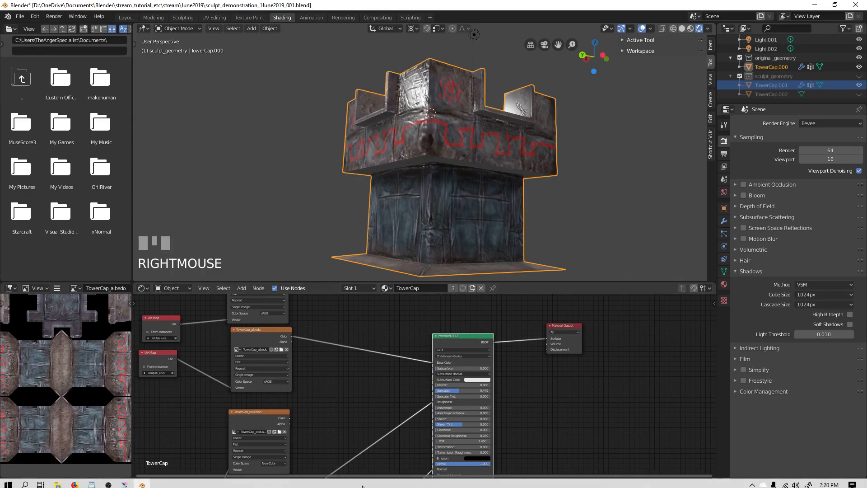
pyautogui.click(140, 481)
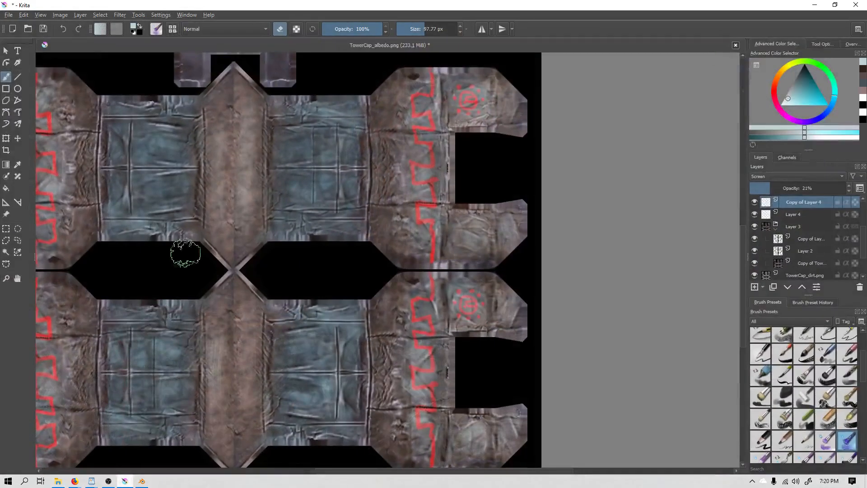
pyautogui.click(9, 15)
pyautogui.click(18, 20)
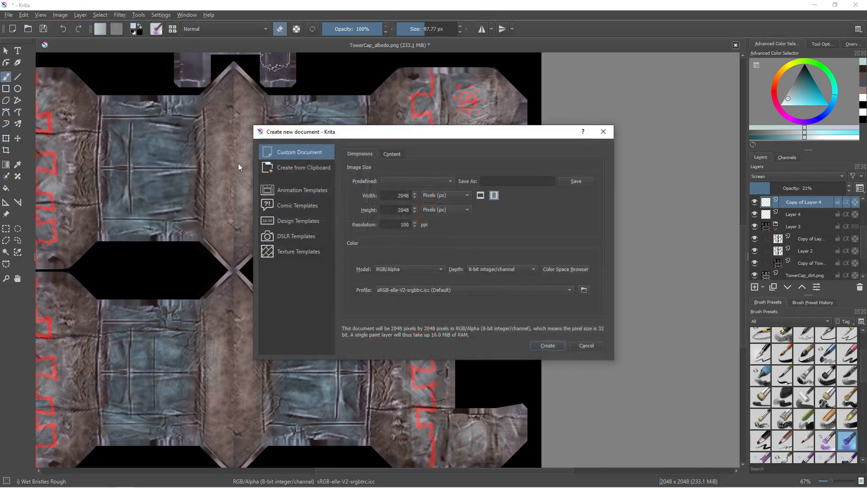
pyautogui.click(549, 345)
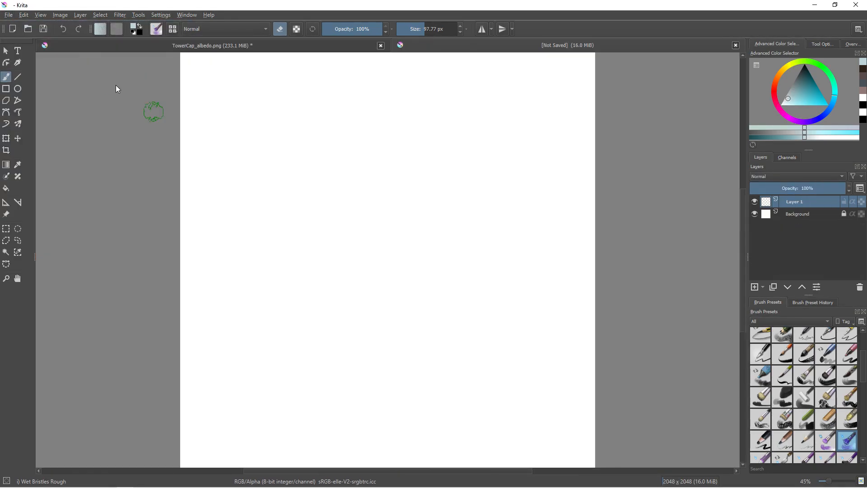
# Start importing an image file as a layer into the new document.
pyautogui.click(54, 15)
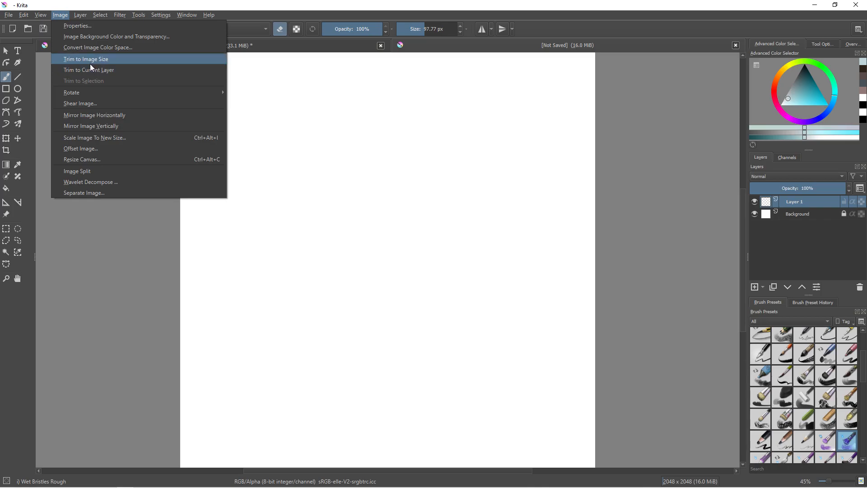
pyautogui.press('Escape')
pyautogui.click(81, 15)
pyautogui.moveTo(97, 63)
pyautogui.moveTo(253, 114)
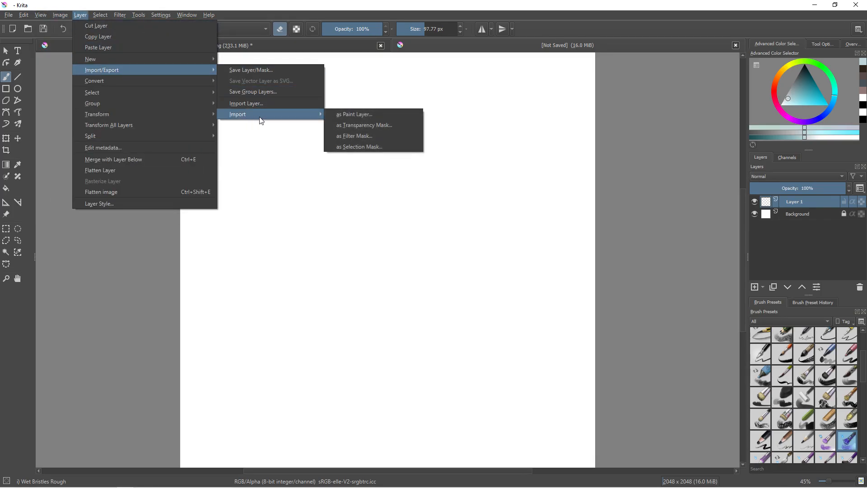
# Cancel importing an image as a paint layer and close the unsaved blank document.
pyautogui.click(375, 115)
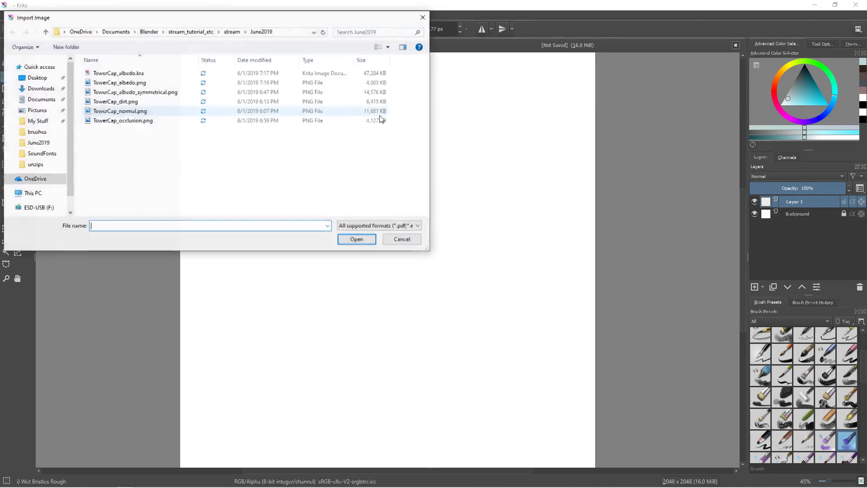
pyautogui.click(383, 242)
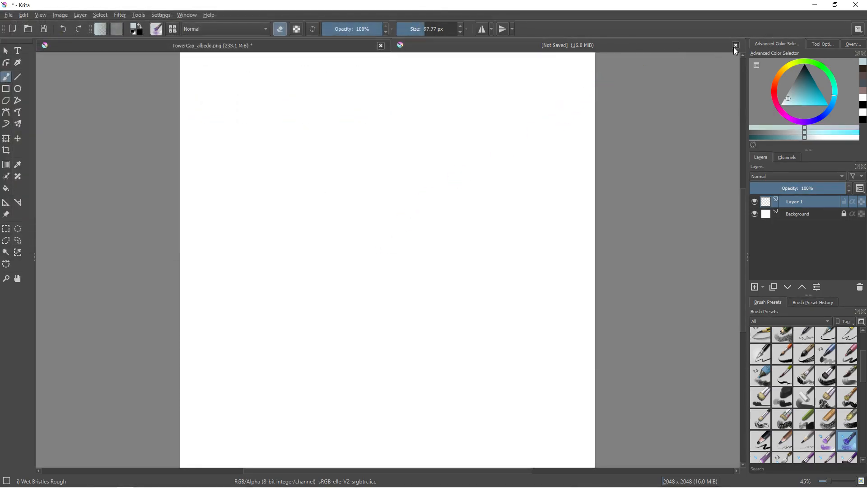
pyautogui.click(736, 45)
# Open TowerCap_normal.png with the scRGB (linear) color profile.
pyautogui.click(59, 15)
pyautogui.moveTo(9, 15)
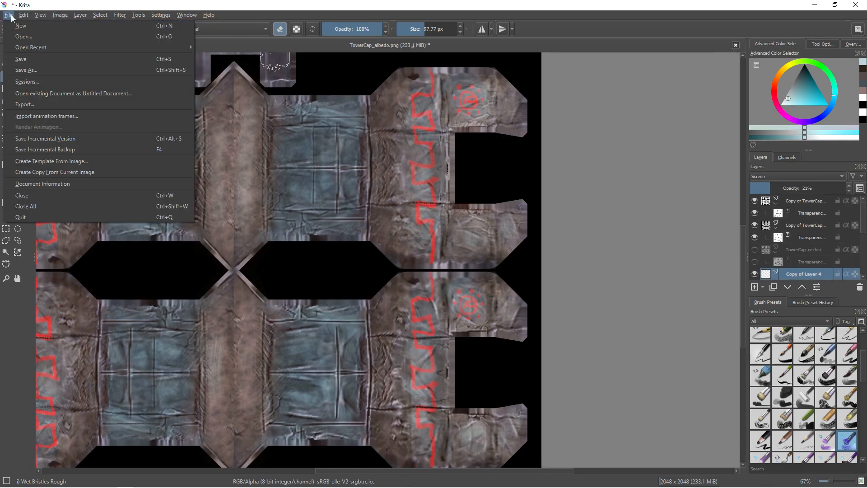
pyautogui.click(26, 37)
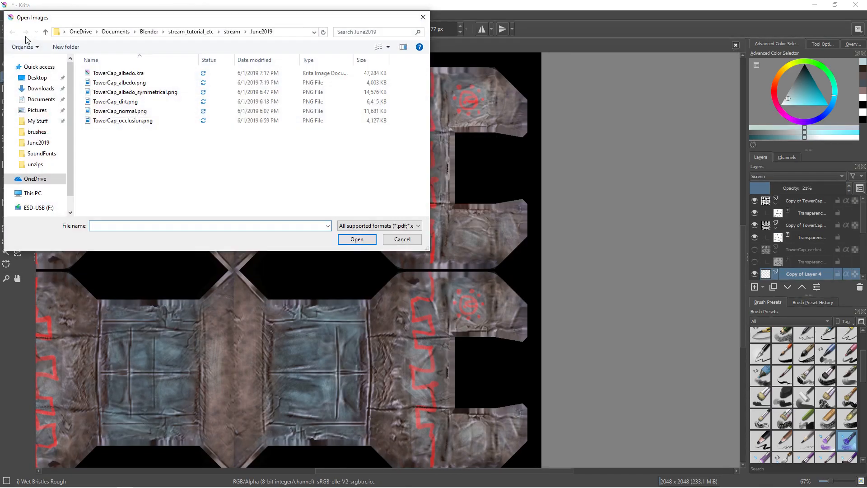
pyautogui.doubleClick(131, 110)
pyautogui.click(456, 231)
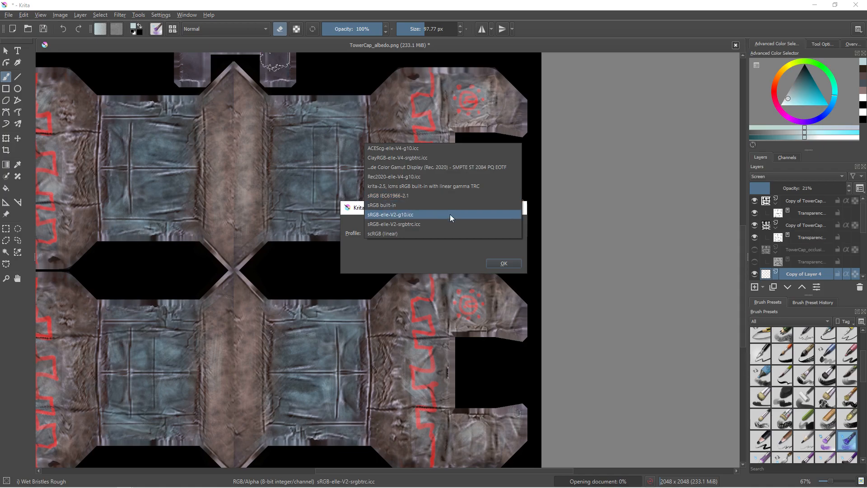
pyautogui.click(450, 234)
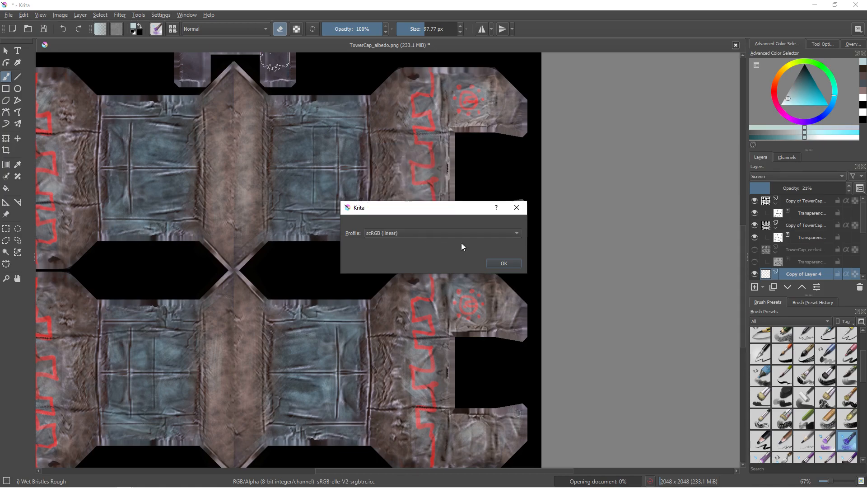
pyautogui.click(495, 265)
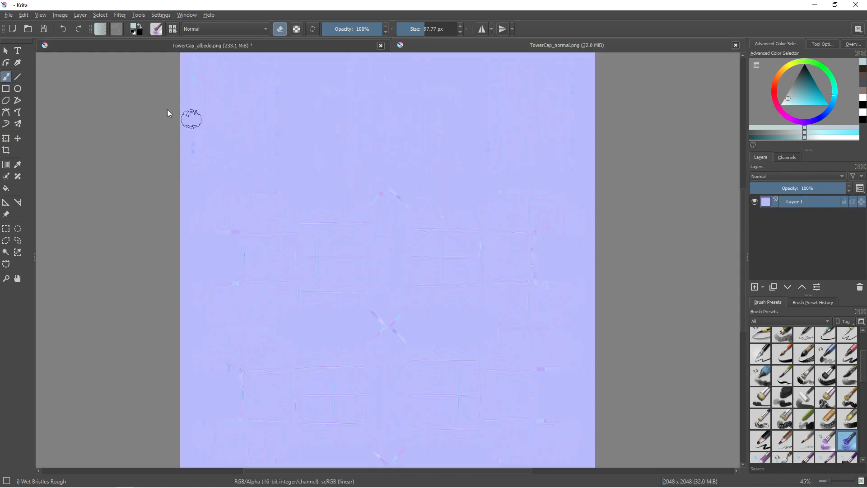
# Import TowerCap_albedo.png as a paint layer into the normal map document.
pyautogui.click(9, 18)
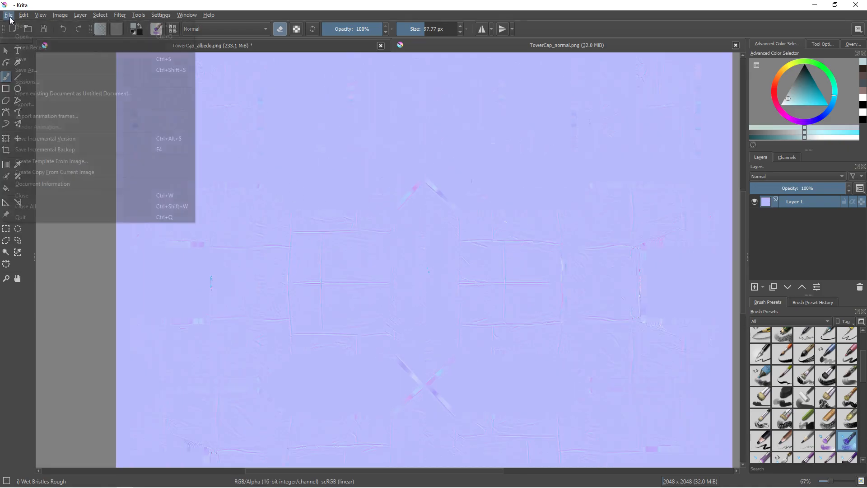
pyautogui.moveTo(80, 15)
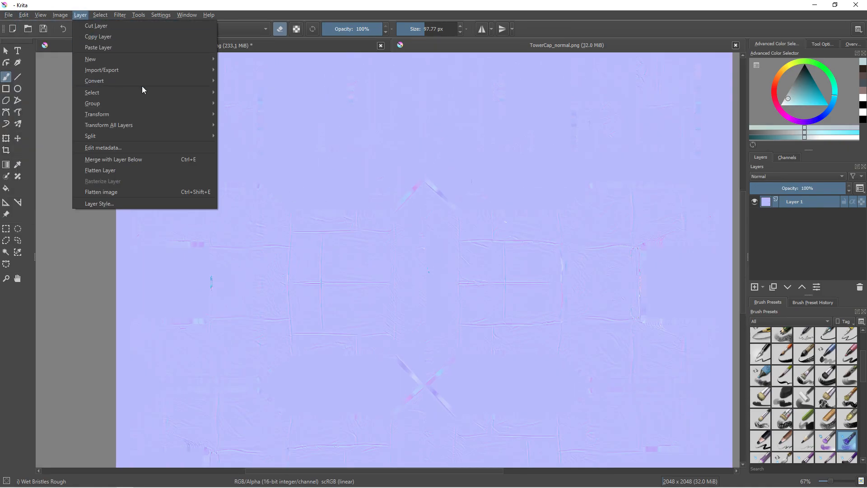
pyautogui.moveTo(132, 70)
pyautogui.moveTo(261, 114)
pyautogui.click(360, 115)
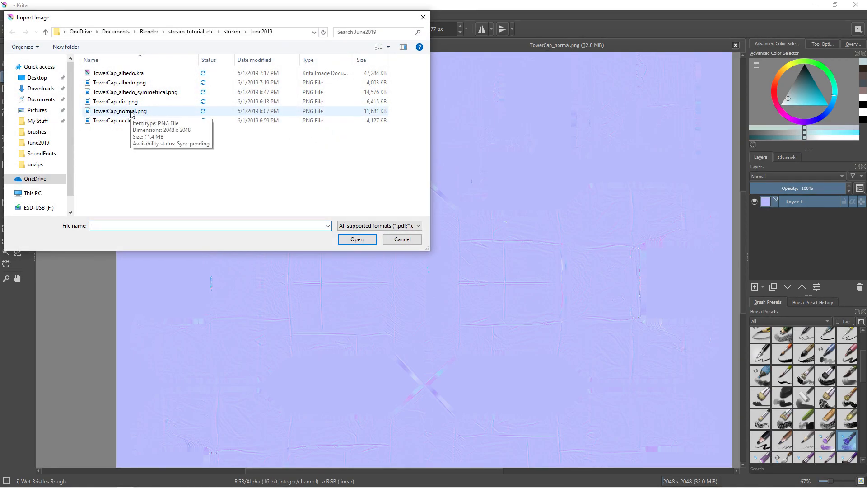
pyautogui.click(135, 83)
pyautogui.click(357, 240)
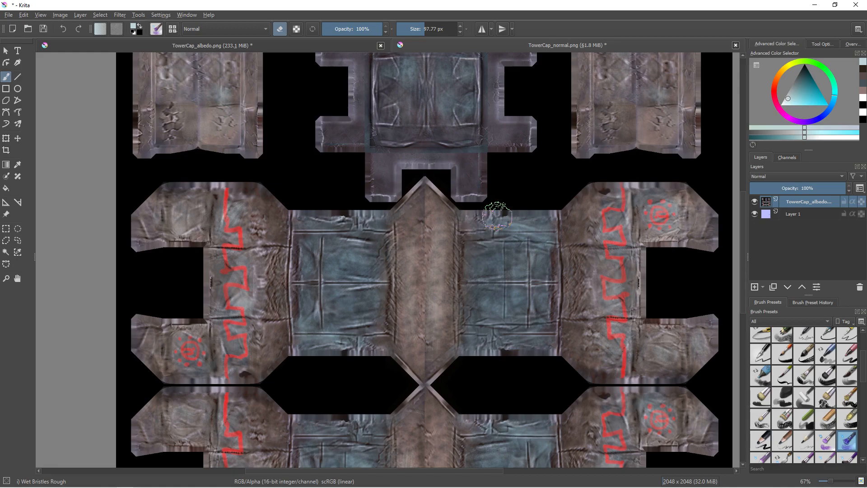
# Duplicate the TowerCap_albedo.png layer and hide the original beneath the copy.
pyautogui.moveTo(486, 221); pyautogui.dragTo(443, 212, button='middle')
pyautogui.scroll(-2, 444, 208)
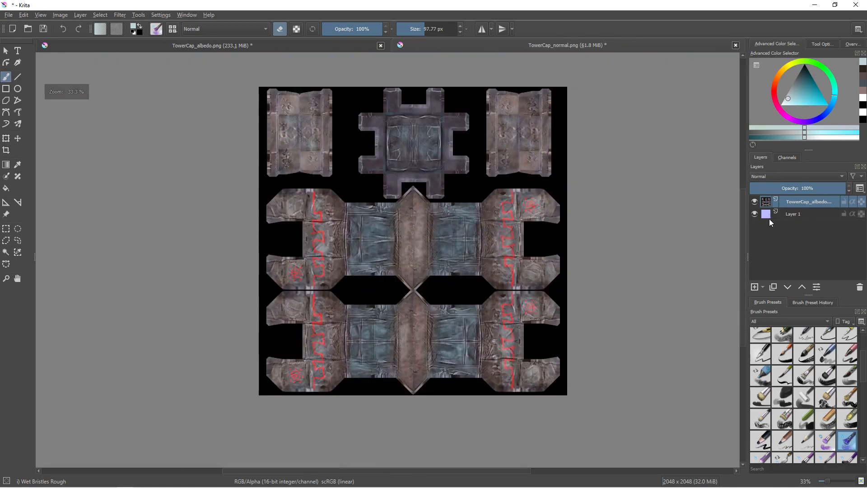
pyautogui.click(774, 287)
pyautogui.scroll(1, 663, 260)
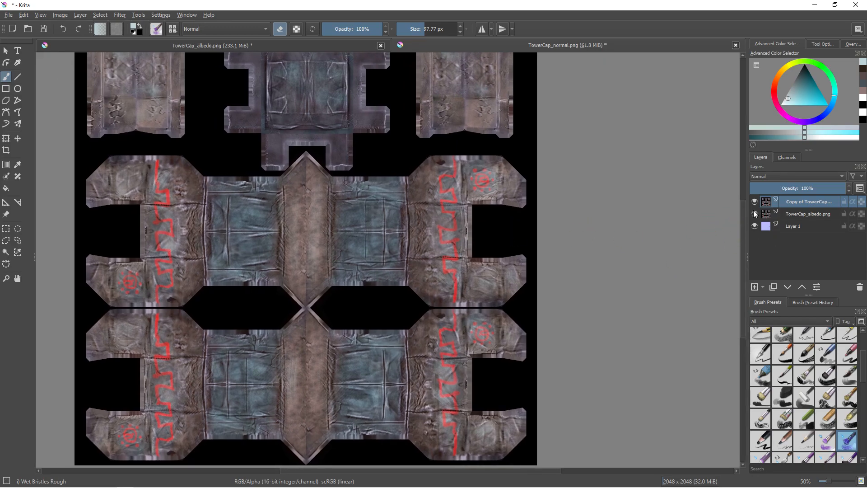
pyautogui.click(754, 214)
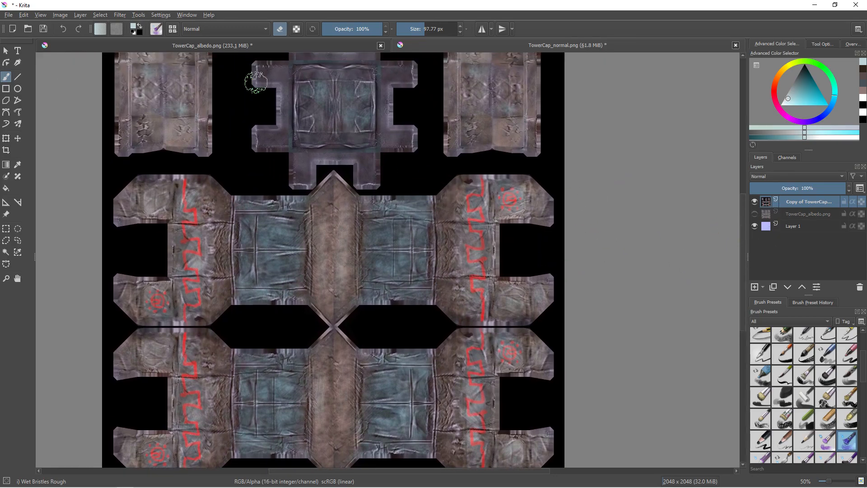
# Open the Desaturate filter for the duplicated albedo layer.
pyautogui.click(157, 17)
pyautogui.moveTo(120, 15)
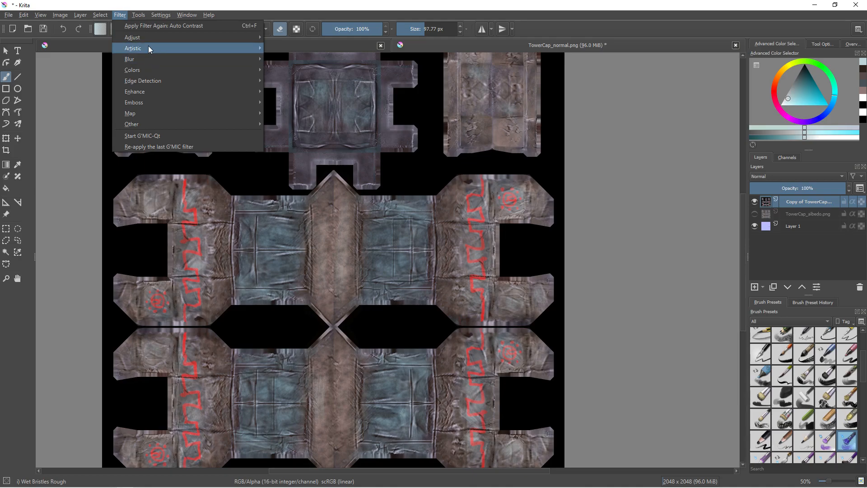
pyautogui.moveTo(149, 49)
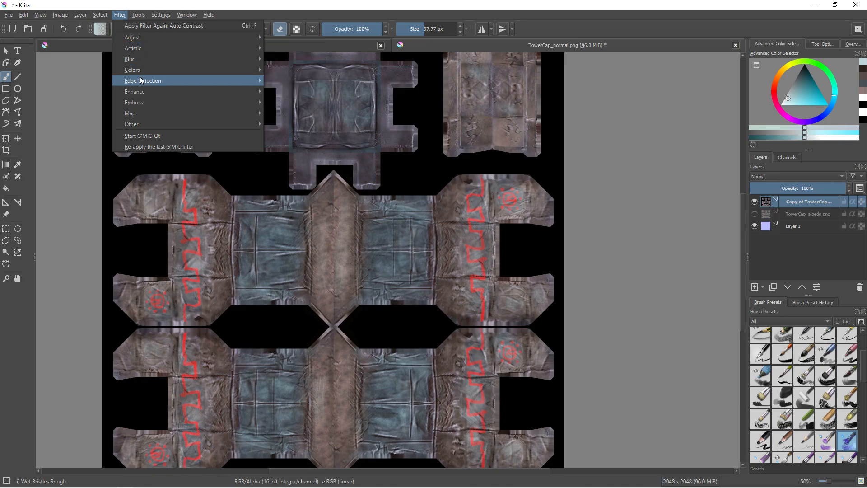
pyautogui.click(291, 92)
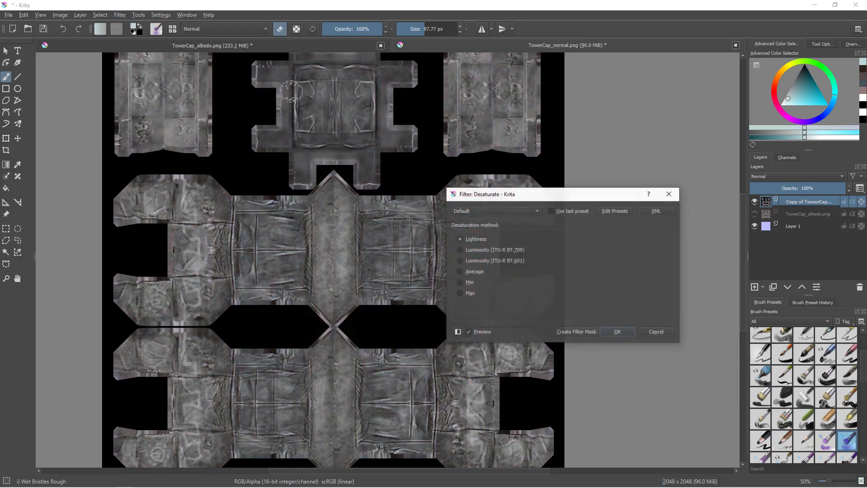
# Compare the Lightness, Luminosity, Average, Min and Max desaturation methods in the live preview.
pyautogui.click(475, 261)
pyautogui.click(472, 272)
pyautogui.click(470, 283)
pyautogui.click(470, 294)
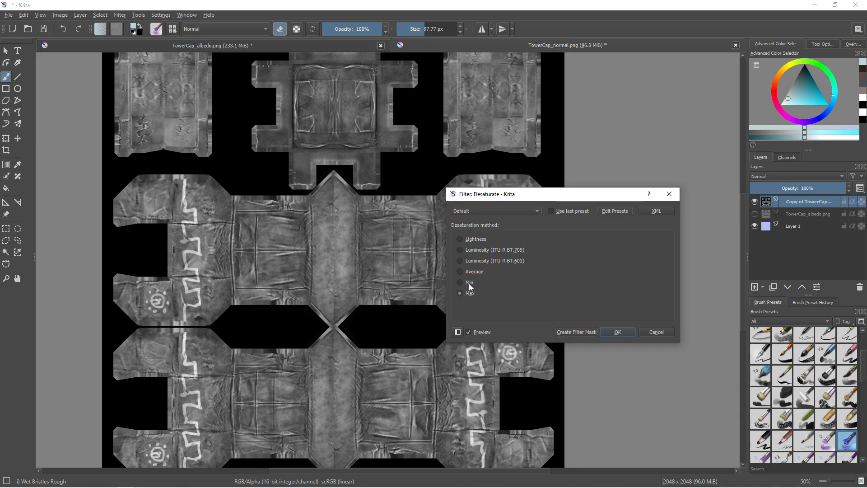
pyautogui.click(468, 273)
pyautogui.click(475, 262)
pyautogui.click(477, 256)
pyautogui.click(474, 240)
pyautogui.click(481, 261)
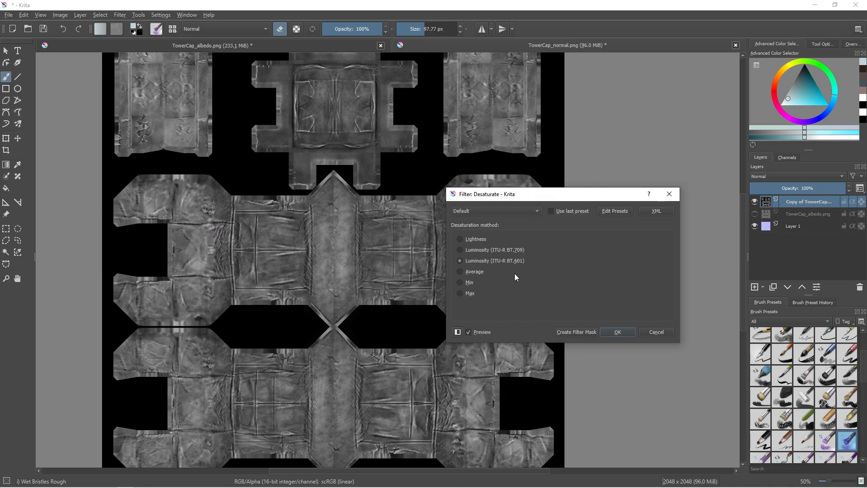
pyautogui.click(470, 282)
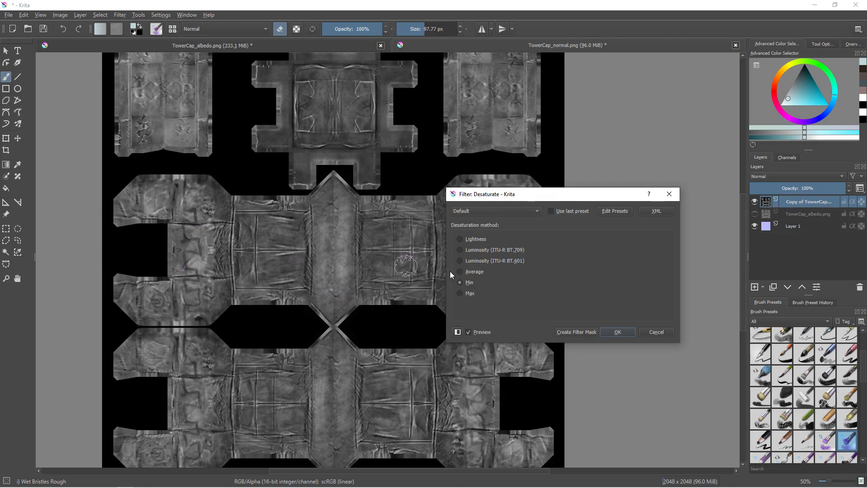
# Desaturate the albedo copy using the Luminosity (ITU-R BT.709) method.
pyautogui.click(492, 253)
pyautogui.scroll(2, 280, 247)
pyautogui.moveTo(372, 242); pyautogui.dragTo(302, 215, button='middle')
pyautogui.scroll(-1, 299, 239)
pyautogui.scroll(-1, 287, 248)
pyautogui.moveTo(287, 247); pyautogui.dragTo(300, 309, button='middle')
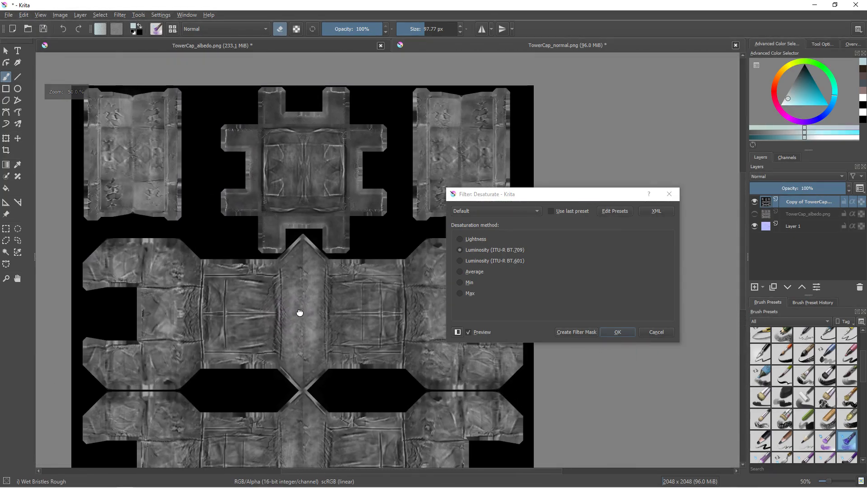
pyautogui.click(616, 333)
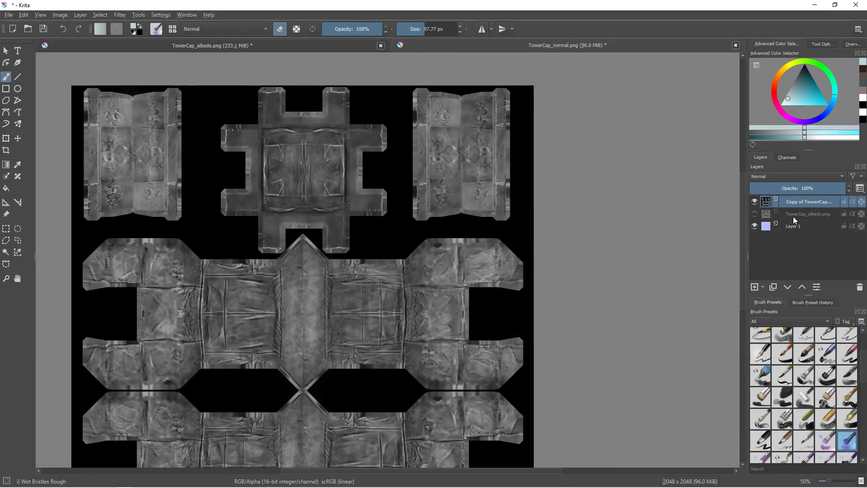
# Delete the hidden original albedo layer and duplicate the desaturated layer four times.
pyautogui.click(808, 214)
pyautogui.click(859, 288)
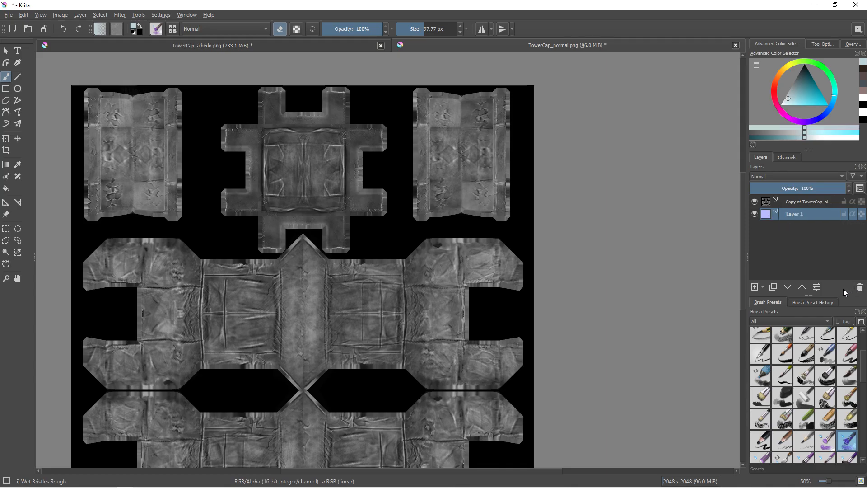
pyautogui.click(805, 202)
pyautogui.click(774, 288)
pyautogui.click(774, 288)
pyautogui.click(773, 288)
pyautogui.click(773, 287)
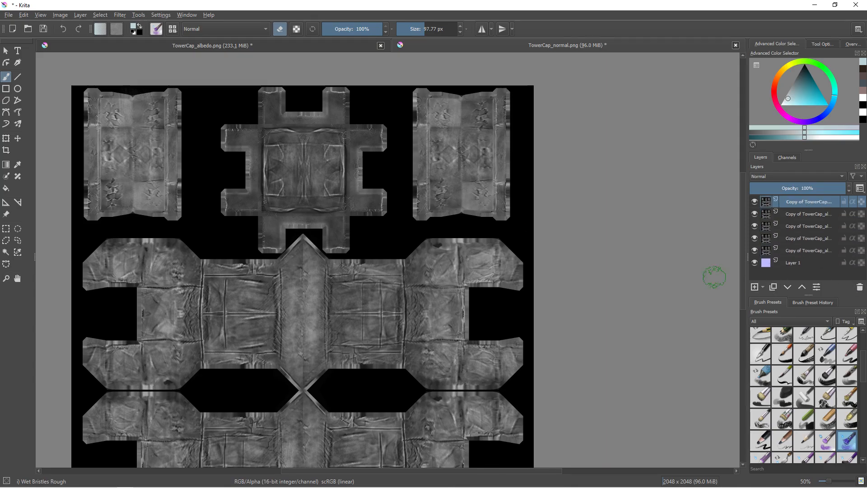
# Apply a Gaussian Blur to the topmost desaturated copy, strong enough to leave only its broad shapes.
pyautogui.scroll(-1, 489, 199)
pyautogui.keyDown('ctrl'); pyautogui.scroll(1, 491, 195); pyautogui.keyUp('ctrl')
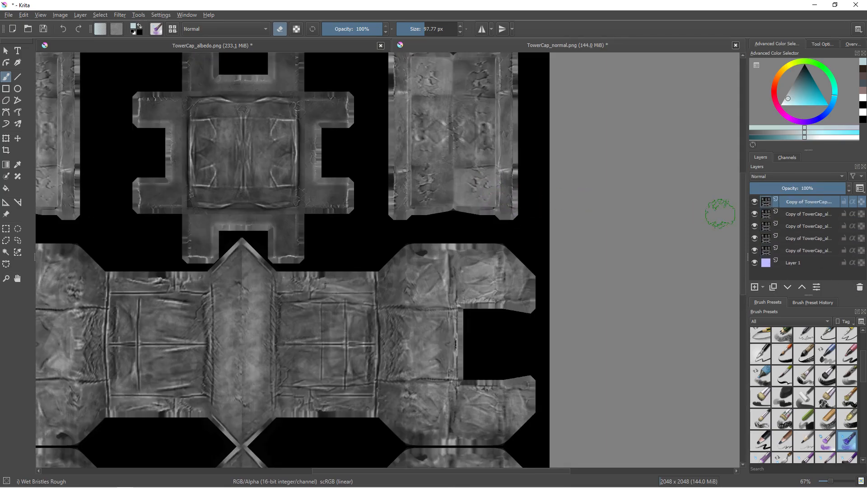
pyautogui.moveTo(282, 190); pyautogui.dragTo(392, 151, button='middle')
pyautogui.scroll(-1, 356, 206)
pyautogui.moveTo(356, 207); pyautogui.dragTo(379, 171, button='middle')
pyautogui.moveTo(396, 266); pyautogui.dragTo(383, 240, button='middle')
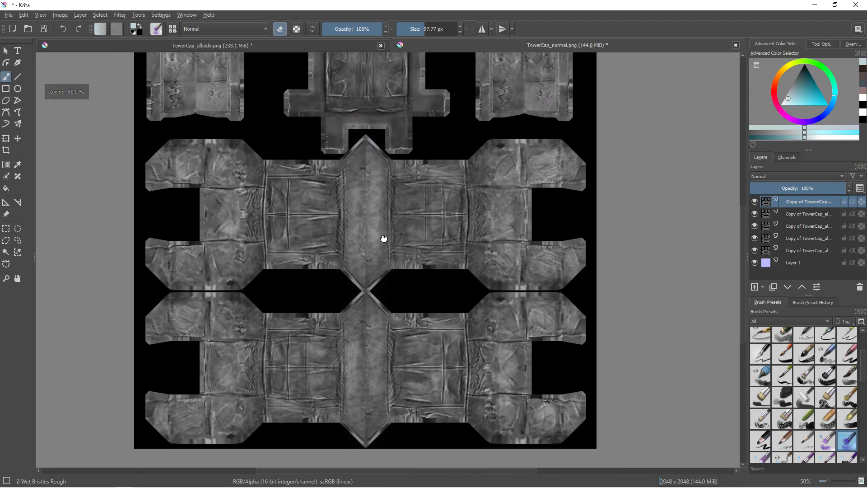
pyautogui.keyDown('ctrl'); pyautogui.scroll(2, 383, 241); pyautogui.keyUp('ctrl')
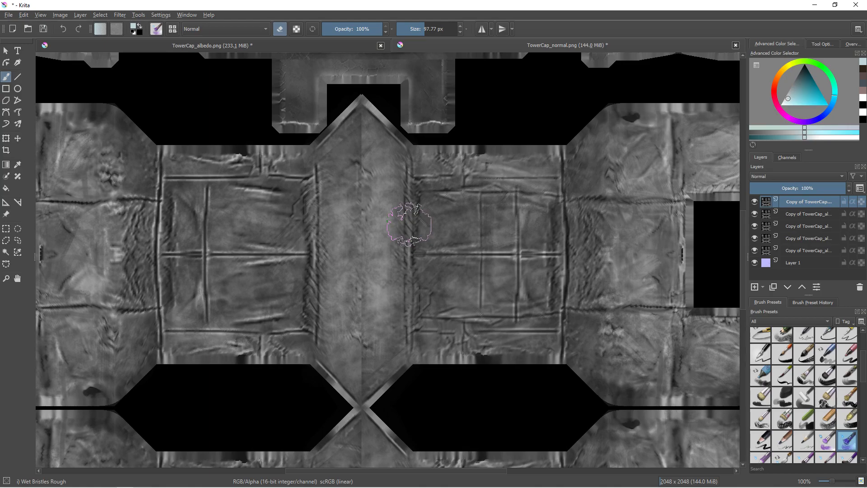
pyautogui.click(118, 15)
pyautogui.moveTo(149, 58)
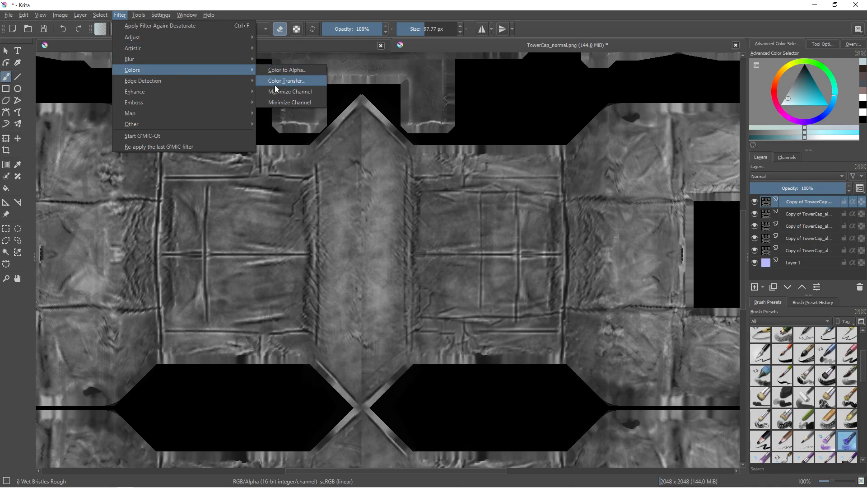
pyautogui.click(275, 68)
pyautogui.moveTo(517, 226); pyautogui.dragTo(552, 229)
pyautogui.click(607, 332)
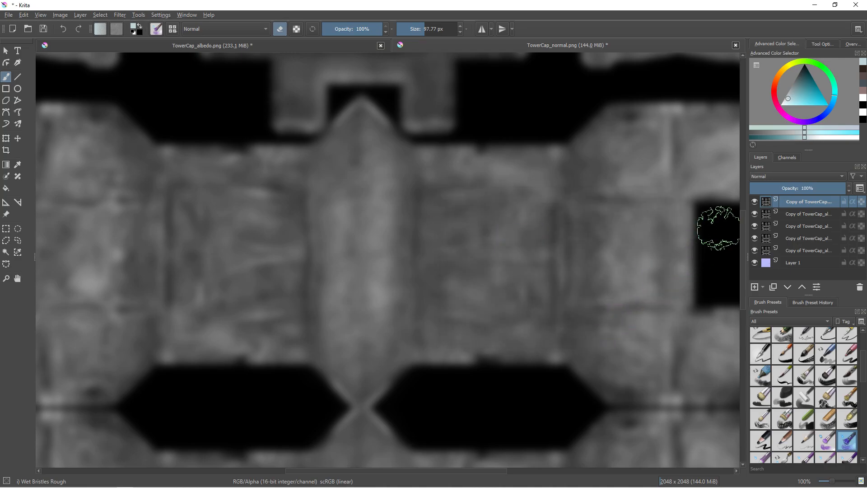
# Convert the blurred top layer with Height to Normal Map, using the Simple method and horizontal and vertical radii of 57.87.
pyautogui.click(120, 17)
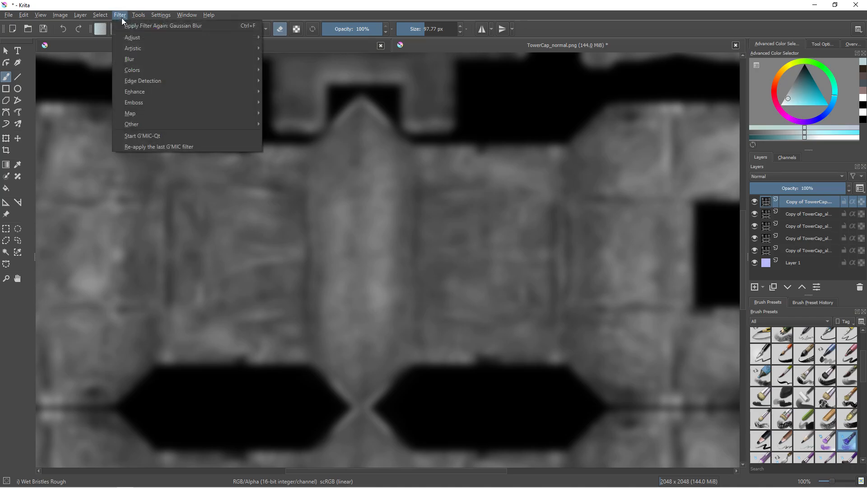
pyautogui.moveTo(155, 81)
pyautogui.click(293, 90)
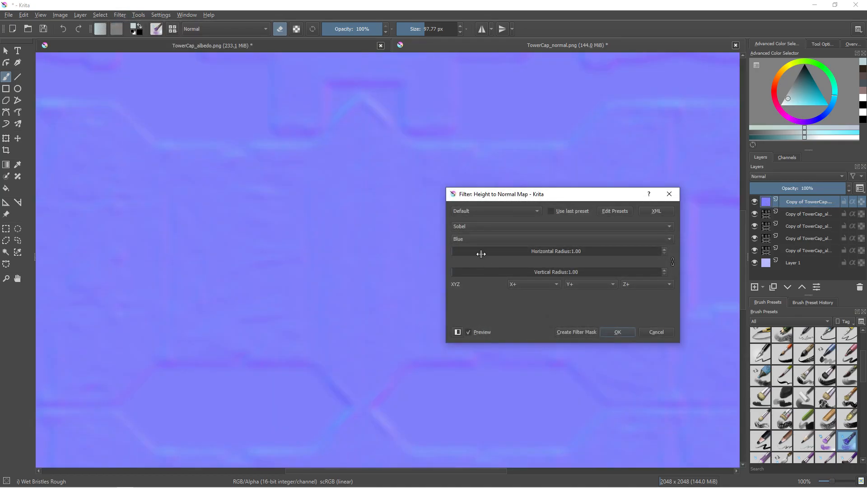
pyautogui.click(481, 253)
pyautogui.scroll(2, 481, 226)
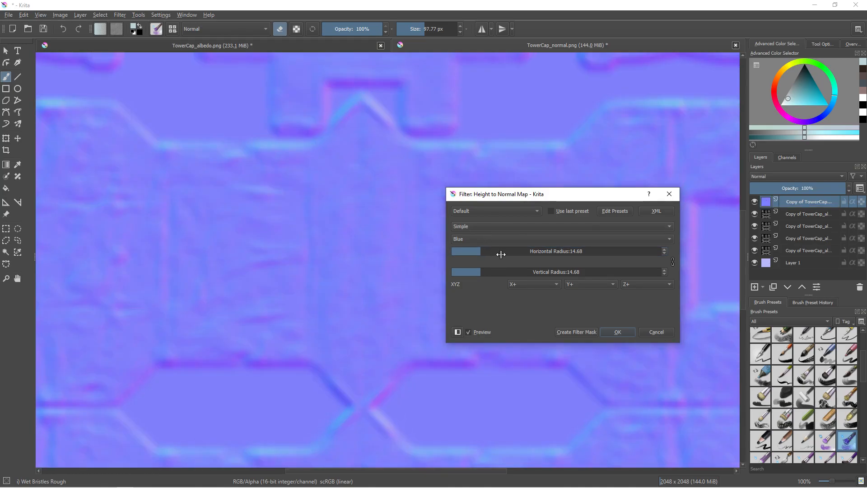
pyautogui.click(525, 254)
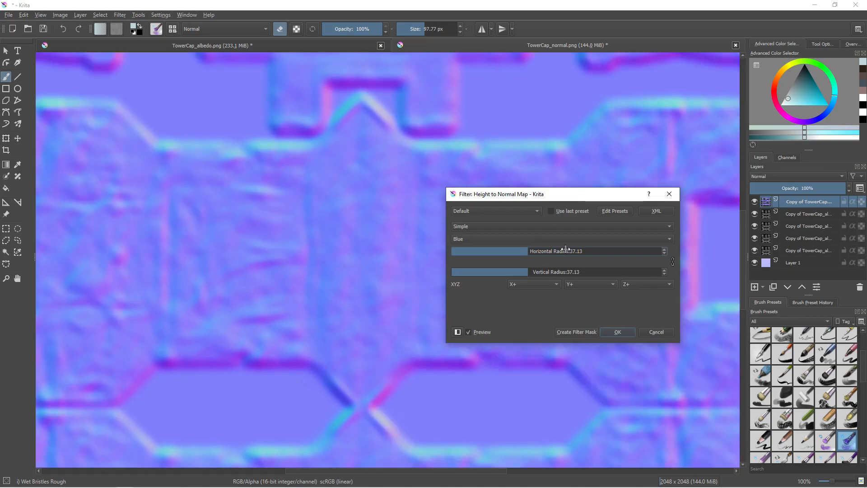
pyautogui.click(571, 252)
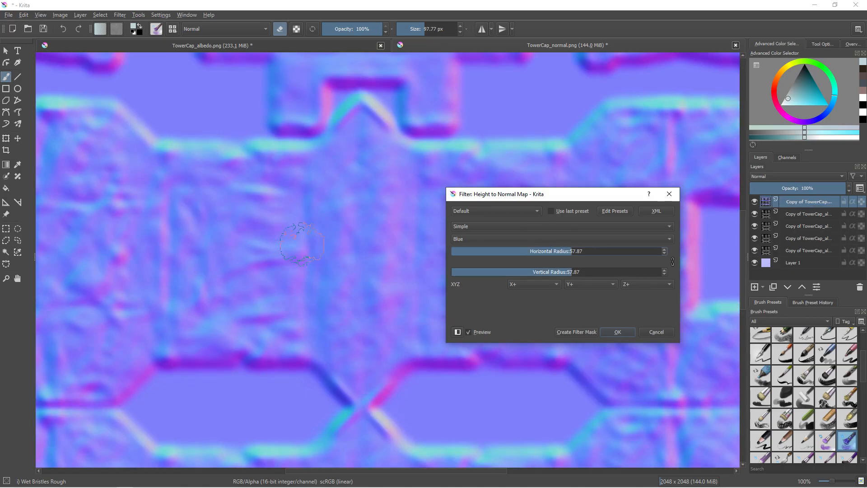
pyautogui.scroll(-2, 343, 252)
pyautogui.click(617, 332)
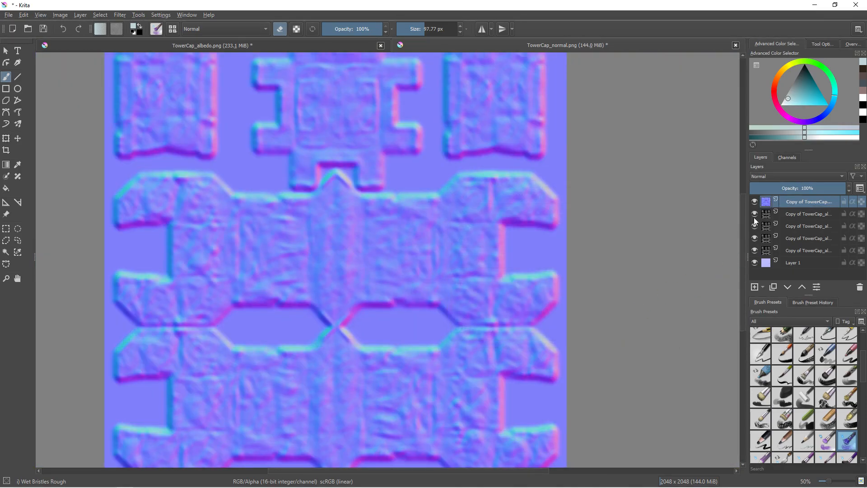
# Undo the normal map conversion and the Gaussian Blur on the top layer, keeping its four desaturated duplicates.
pyautogui.click(801, 215)
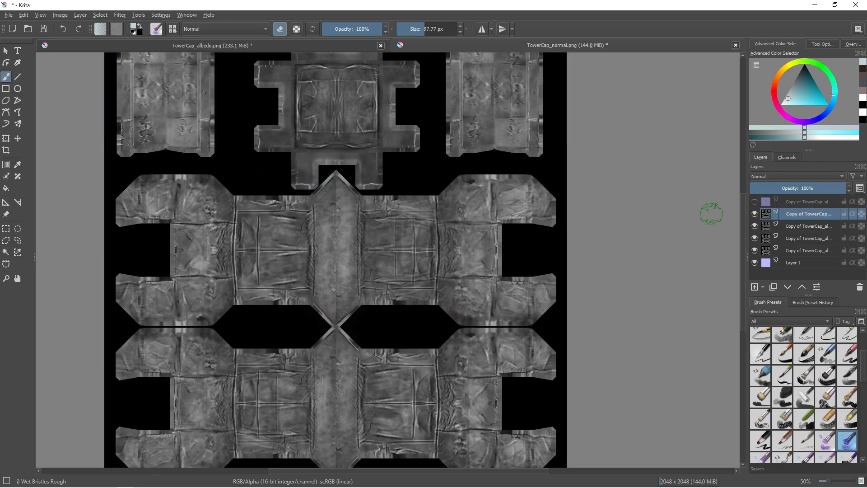
pyautogui.click(754, 201)
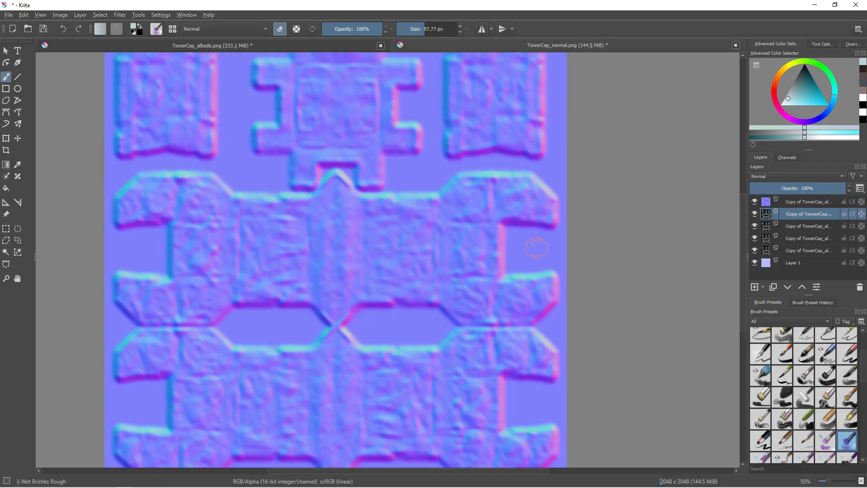
pyautogui.hotkey('ctrl', 'z')
pyautogui.hotkey('ctrl', 'z')
pyautogui.hotkey('ctrl', 'z')
pyautogui.hotkey('ctrl', 'z')
pyautogui.hotkey('ctrl', 'z')
pyautogui.hotkey('ctrl', 'z')
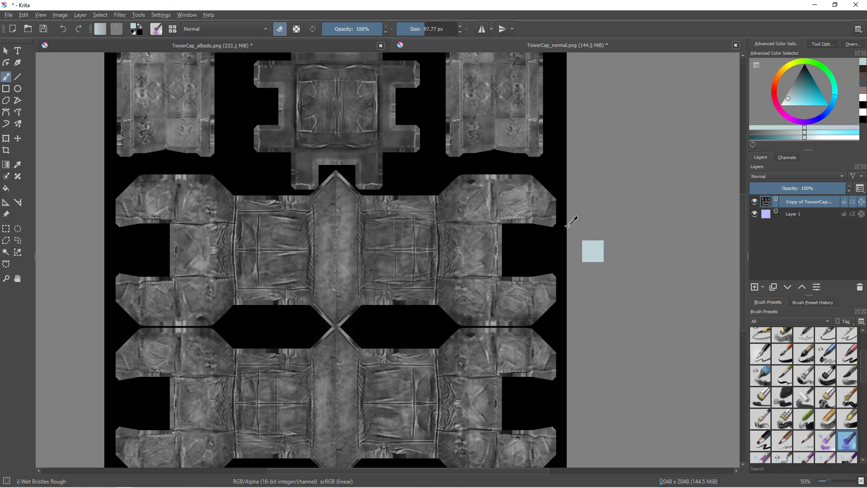
pyautogui.hotkey('ctrl', 'shift', 'z')
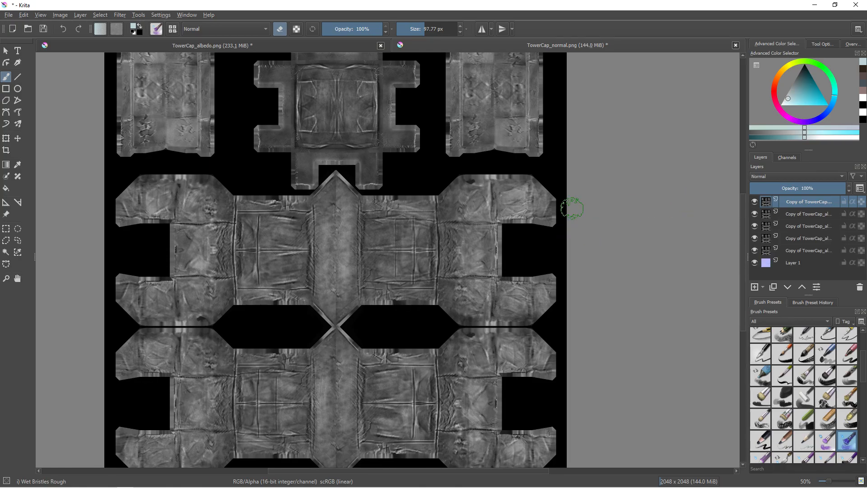
# Activate the Fill tool and pick a neutral mid-grey as the foreground colour.
pyautogui.scroll(2, 573, 208)
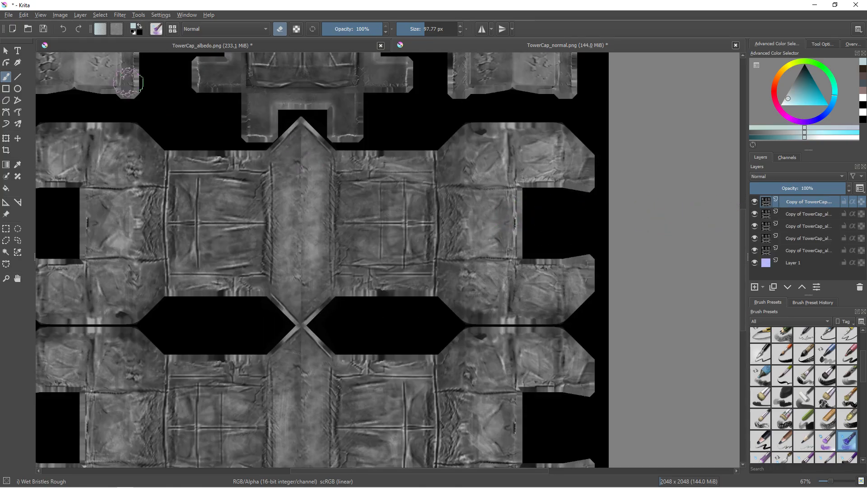
pyautogui.click(7, 188)
pyautogui.click(795, 86)
pyautogui.moveTo(795, 86); pyautogui.dragTo(777, 83)
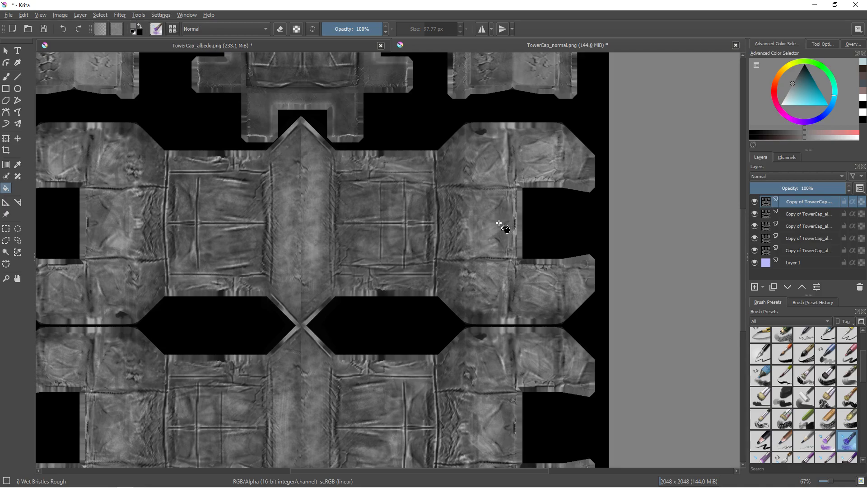
# Try to fill the black background of the top desaturated layer with the mid-grey, and undo the fill.
pyautogui.scroll(-2, 476, 235)
pyautogui.scroll(2, 353, 202)
pyautogui.click(301, 145)
pyautogui.moveTo(301, 186); pyautogui.dragTo(293, 234, button='middle')
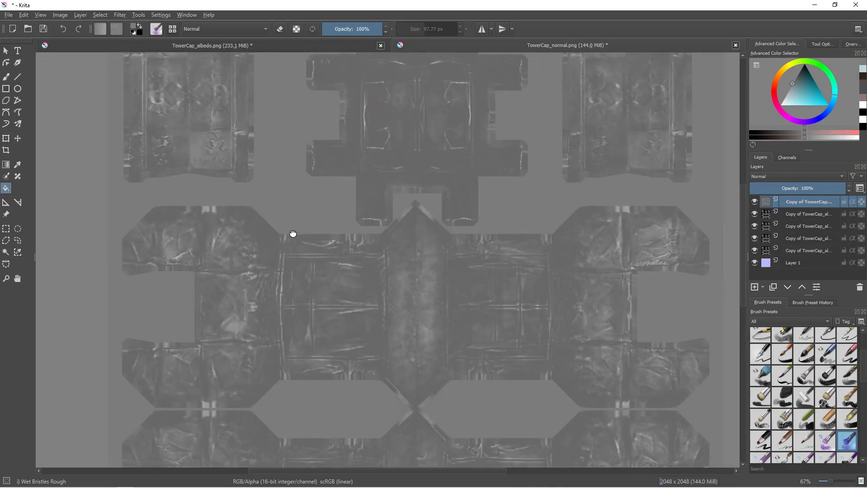
pyautogui.scroll(-1, 324, 227)
pyautogui.hotkey('ctrl', 'z')
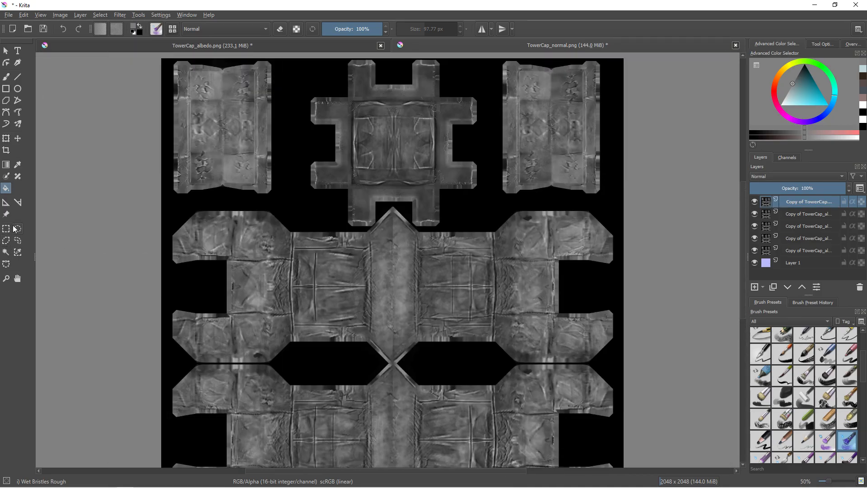
# Try to fill the top layer's black background with mid-grey at a fill threshold of 1, and undo the fill.
pyautogui.click(822, 43)
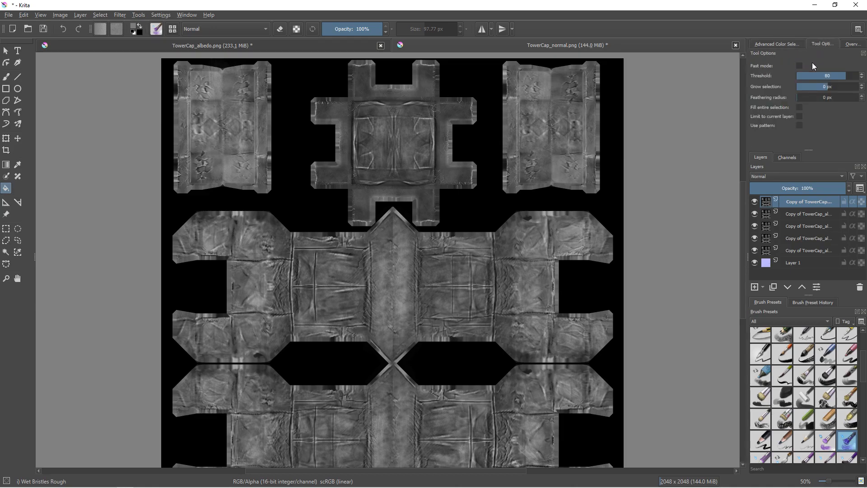
pyautogui.moveTo(820, 76); pyautogui.dragTo(796, 76)
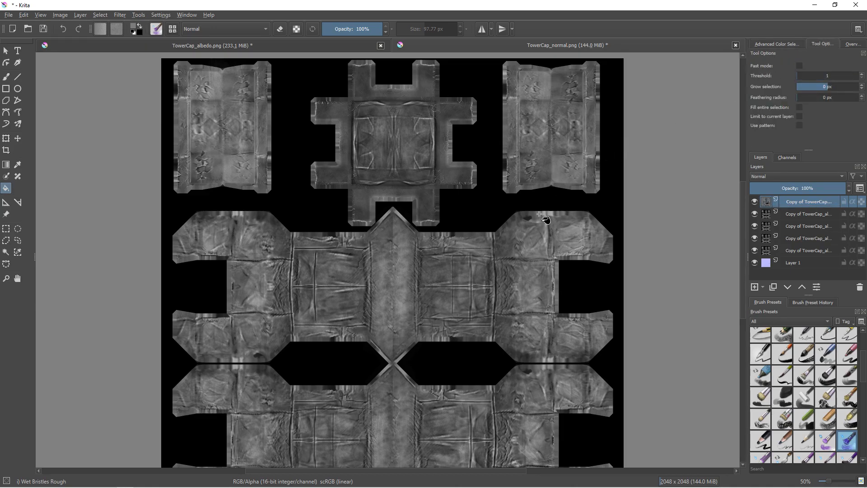
pyautogui.click(391, 304)
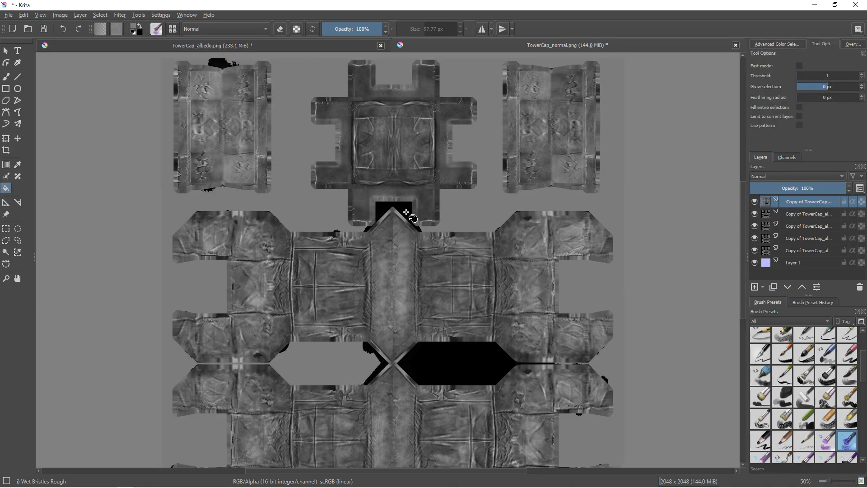
pyautogui.keyDown('ctrl'); pyautogui.scroll(3, 393, 231); pyautogui.keyUp('ctrl')
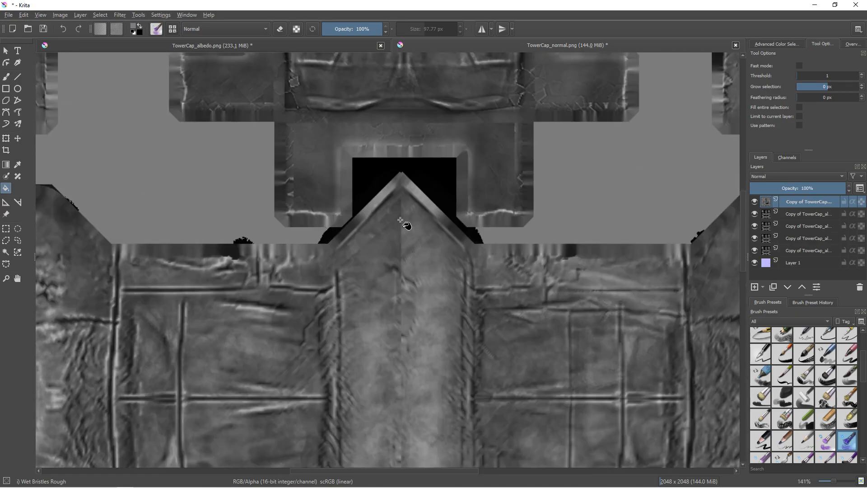
pyautogui.hotkey('ctrl', 'z')
# Fill the top layer's black background with mid-grey using a fill threshold of 5.
pyautogui.click(441, 181)
pyautogui.keyDown('ctrl'); pyautogui.scroll(-4, 441, 180); pyautogui.keyUp('ctrl')
pyautogui.keyDown('ctrl'); pyautogui.scroll(1, 399, 244); pyautogui.keyUp('ctrl')
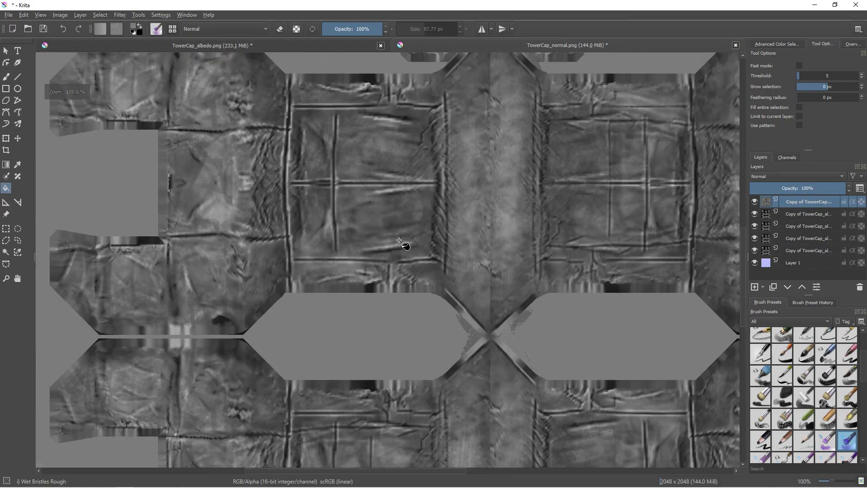
pyautogui.scroll(-2, 383, 340)
pyautogui.moveTo(400, 278); pyautogui.dragTo(350, 190, button='middle')
pyautogui.scroll(1, 354, 235)
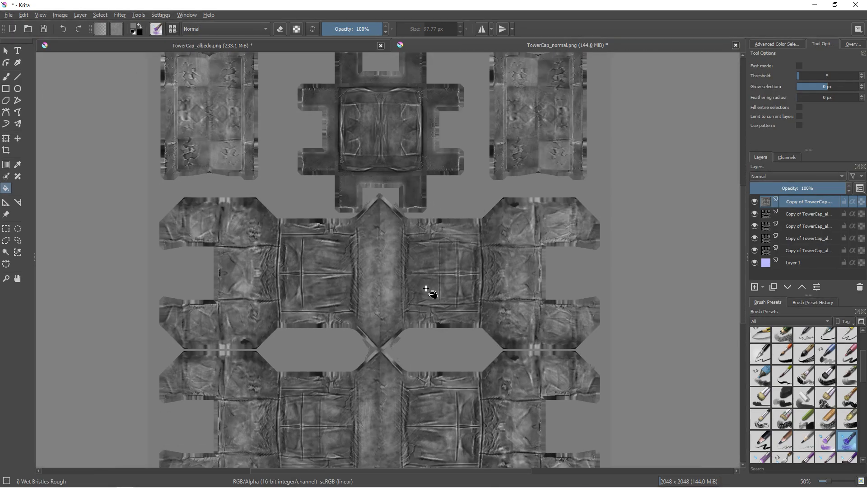
pyautogui.moveTo(426, 289); pyautogui.dragTo(431, 264, button='middle')
# Fill the black background of the second and third desaturated copies with the mid-grey, hiding the layers above each.
pyautogui.click(754, 201)
pyautogui.click(792, 212)
pyautogui.click(598, 168)
pyautogui.click(790, 227)
pyautogui.click(754, 214)
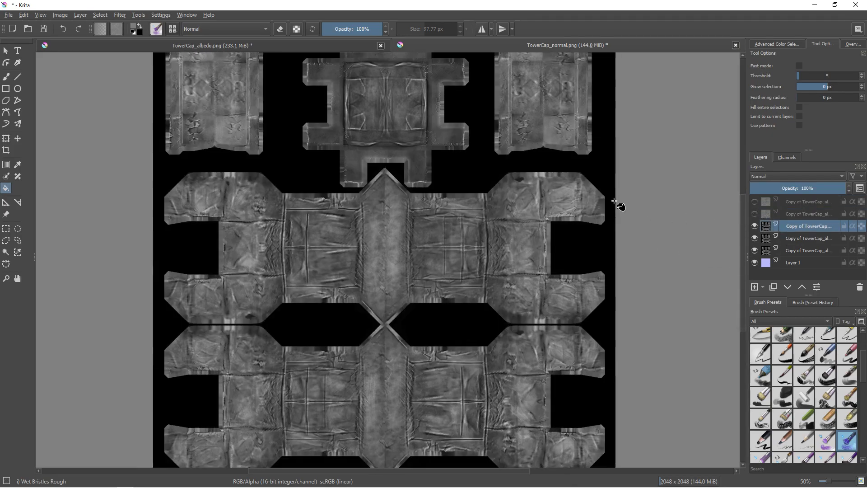
pyautogui.click(591, 178)
# Fill the black background of the fourth and fifth desaturated copies with the mid-grey, hiding the layers above each.
pyautogui.click(754, 226)
pyautogui.click(795, 238)
pyautogui.click(610, 178)
pyautogui.click(754, 238)
pyautogui.click(794, 250)
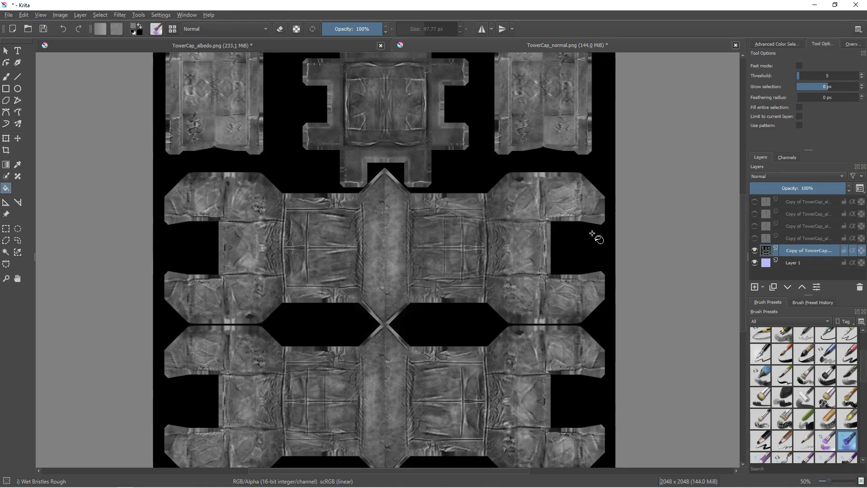
pyautogui.click(585, 234)
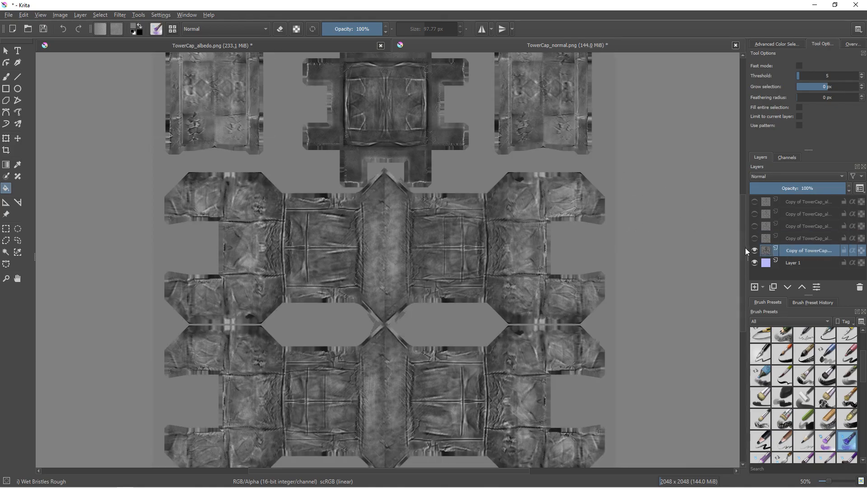
# Show all the desaturated copies again and apply a Gaussian Blur of 32.96 px in both directions to the topmost one.
pyautogui.click(794, 202)
pyautogui.click(119, 15)
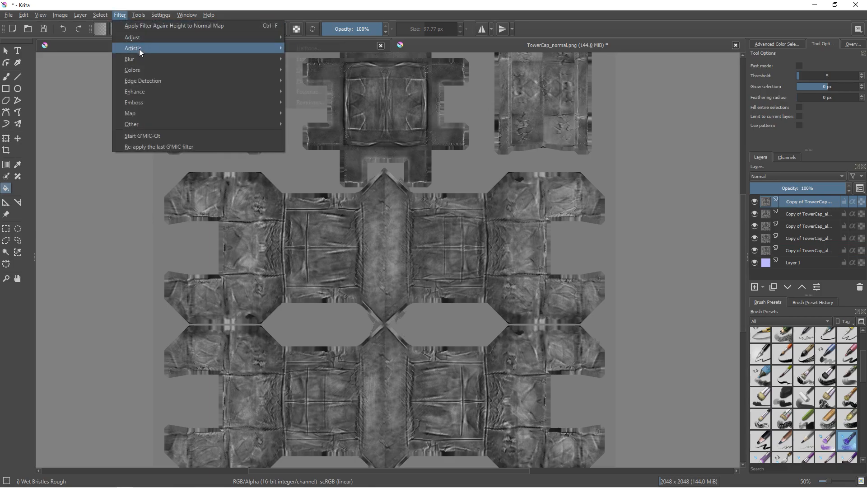
pyautogui.click(309, 70)
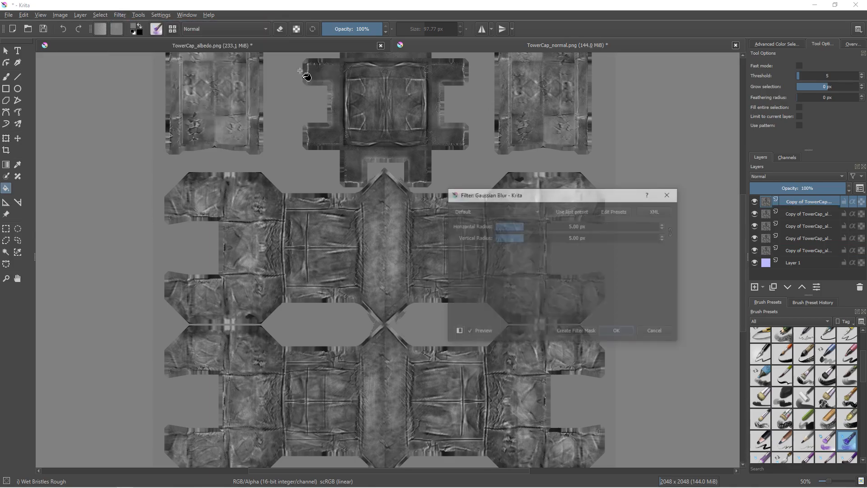
pyautogui.scroll(3, 399, 167)
pyautogui.moveTo(537, 228); pyautogui.dragTo(548, 227)
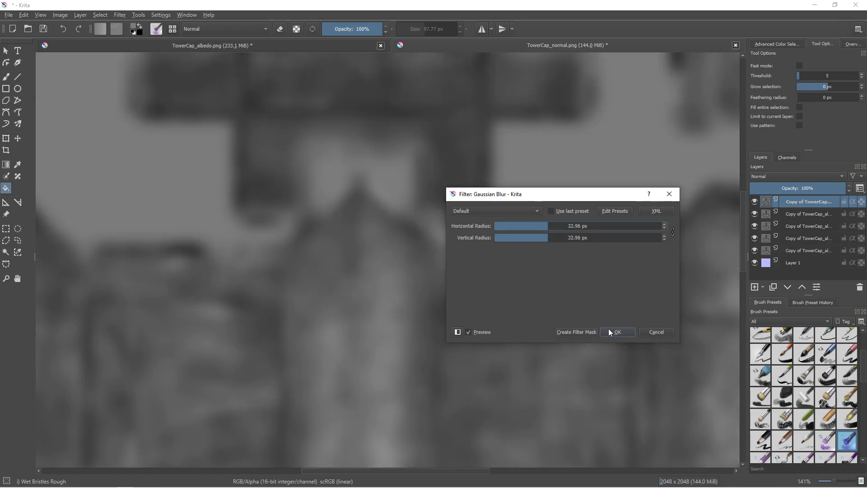
pyautogui.click(609, 328)
pyautogui.scroll(-3, 311, 164)
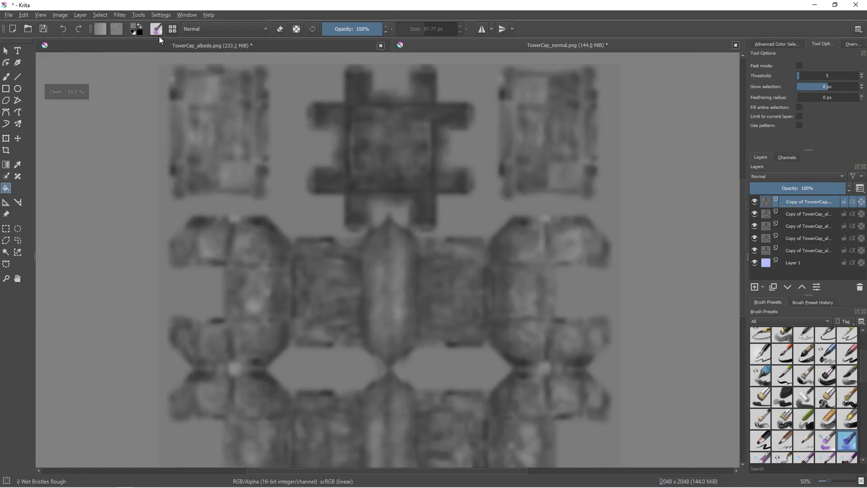
# Try Auto Contrast on the blurred top layer and undo it.
pyautogui.click(119, 15)
pyautogui.moveTo(153, 80)
pyautogui.moveTo(151, 37)
pyautogui.click(308, 46)
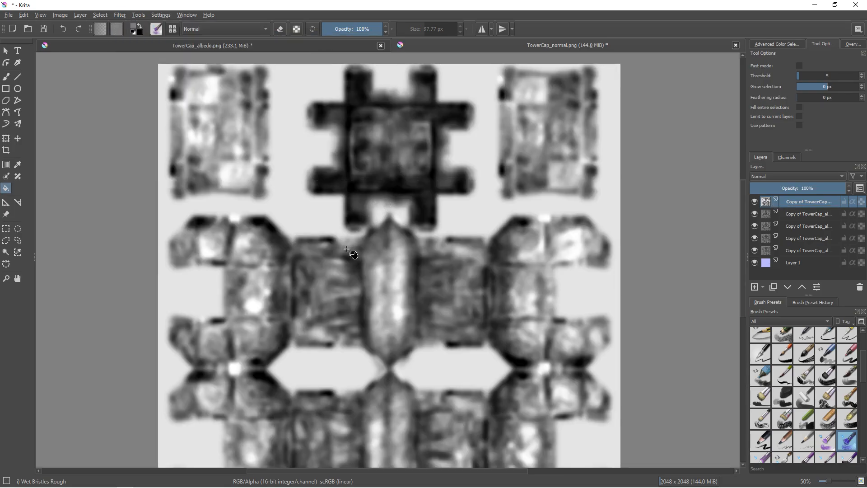
pyautogui.moveTo(336, 258); pyautogui.dragTo(318, 221, button='middle')
pyautogui.scroll(1, 318, 221)
pyautogui.scroll(-1, 318, 221)
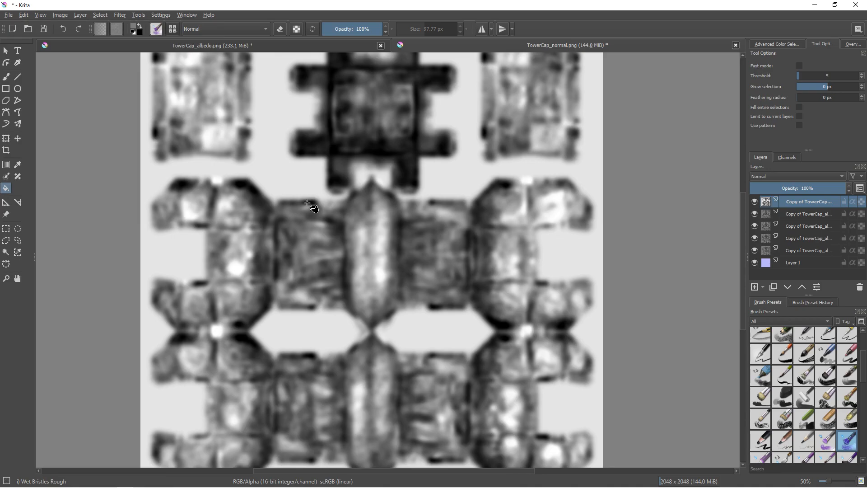
pyautogui.hotkey('ctrl', 'z')
# Duplicate the blurred top layer and apply Auto Contrast to the duplicate.
pyautogui.click(120, 15)
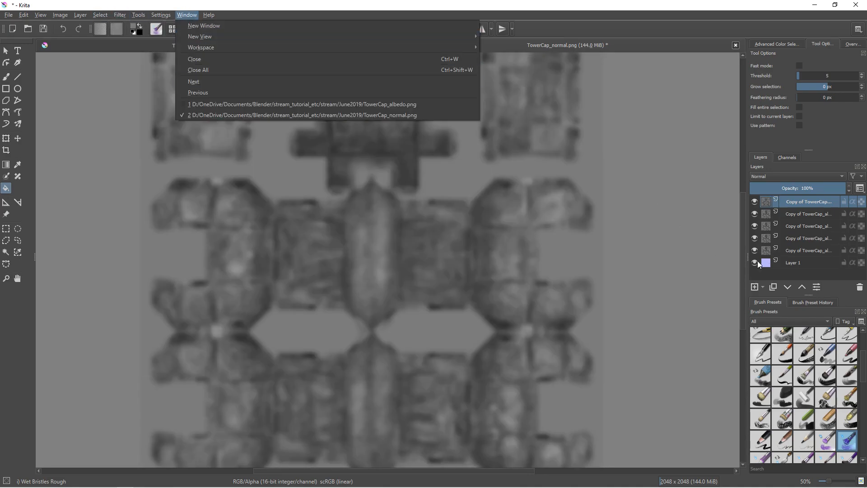
pyautogui.click(773, 286)
pyautogui.click(123, 18)
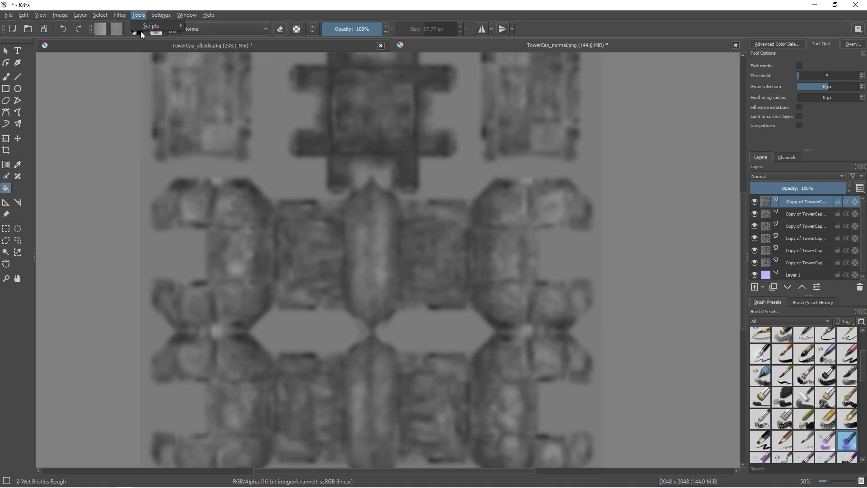
pyautogui.moveTo(123, 16)
pyautogui.moveTo(130, 37)
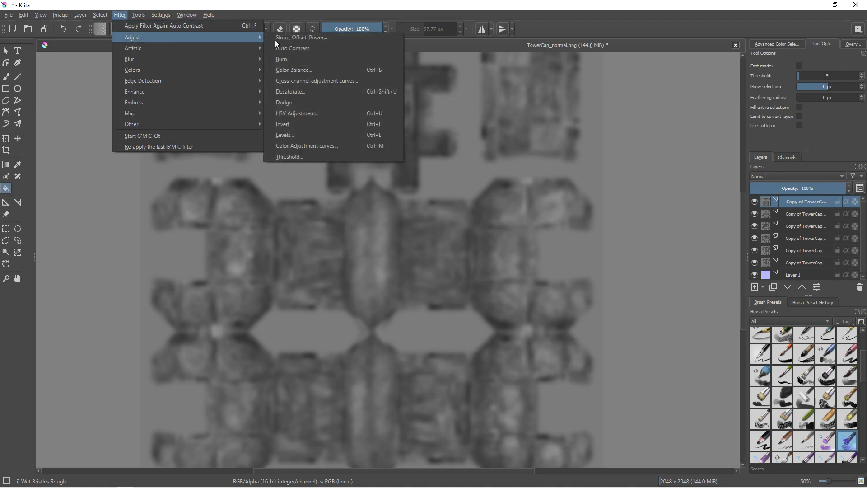
pyautogui.click(308, 46)
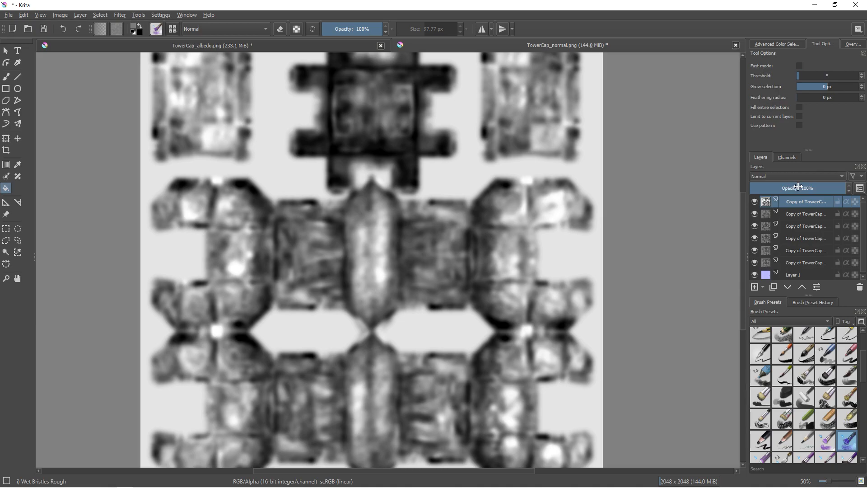
# Lower the auto-contrast duplicate's opacity to 22% and merge it down into the blurred layer beneath.
pyautogui.click(798, 186)
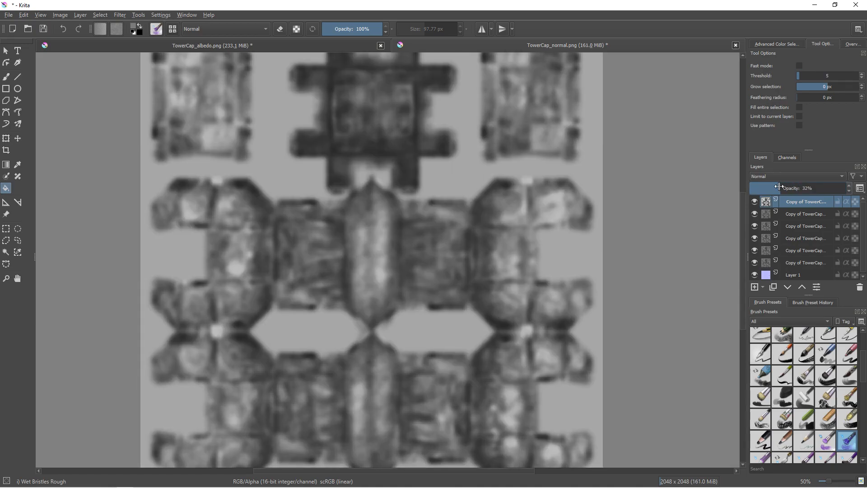
pyautogui.rightClick(800, 202)
pyautogui.click(668, 203)
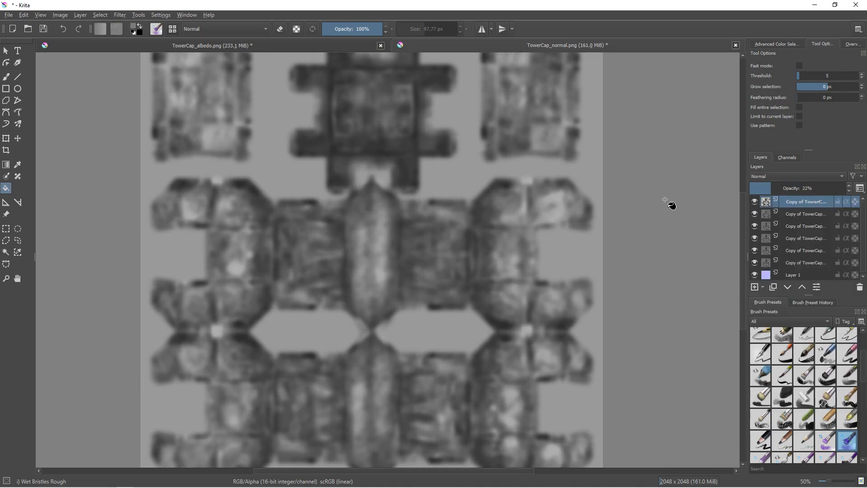
pyautogui.click(755, 201)
pyautogui.click(755, 201)
pyautogui.moveTo(199, 108); pyautogui.dragTo(192, 77, button='middle')
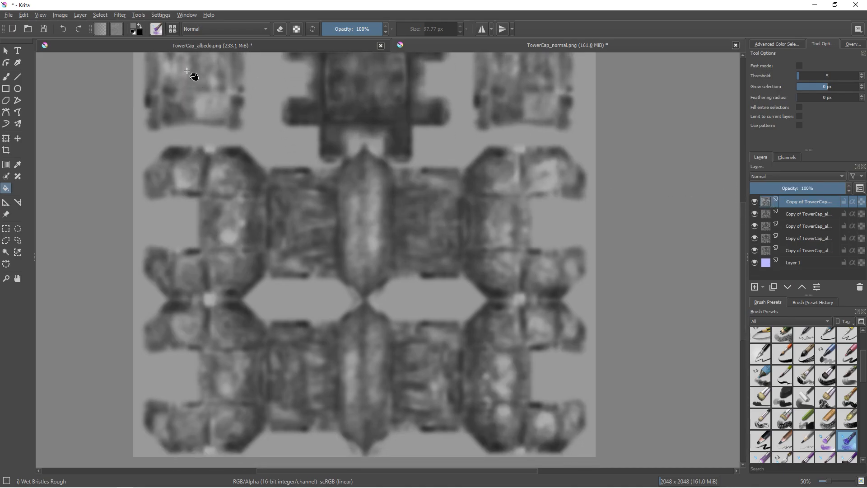
# Try Height to Normal Map on the blurred top layer with a radius of 58.30, comparing the Simple, Sobel and Prewitt formulas.
pyautogui.click(120, 15)
pyautogui.moveTo(170, 77)
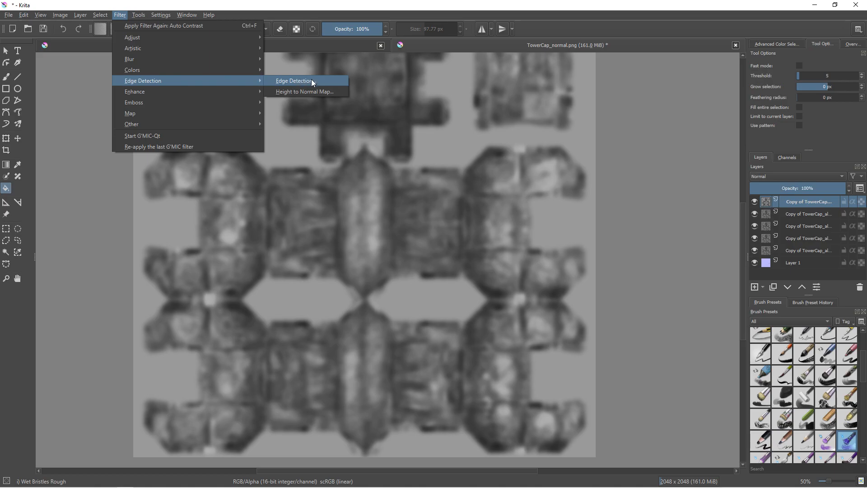
pyautogui.click(311, 80)
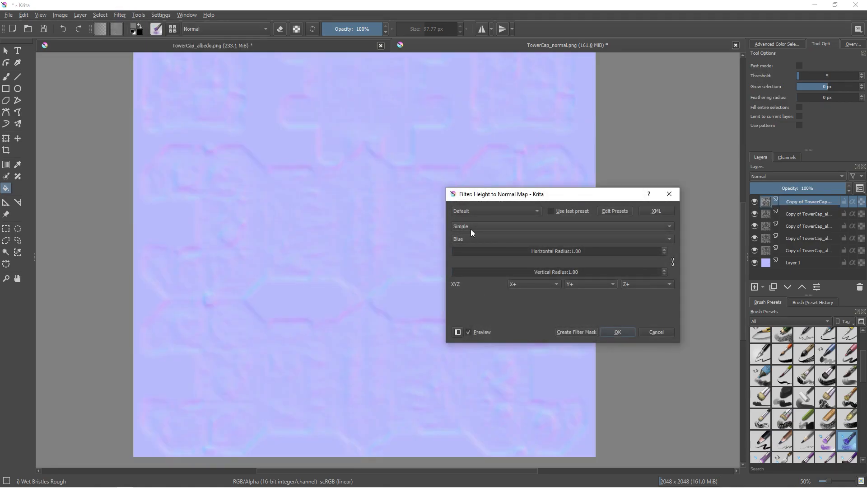
pyautogui.click(504, 249)
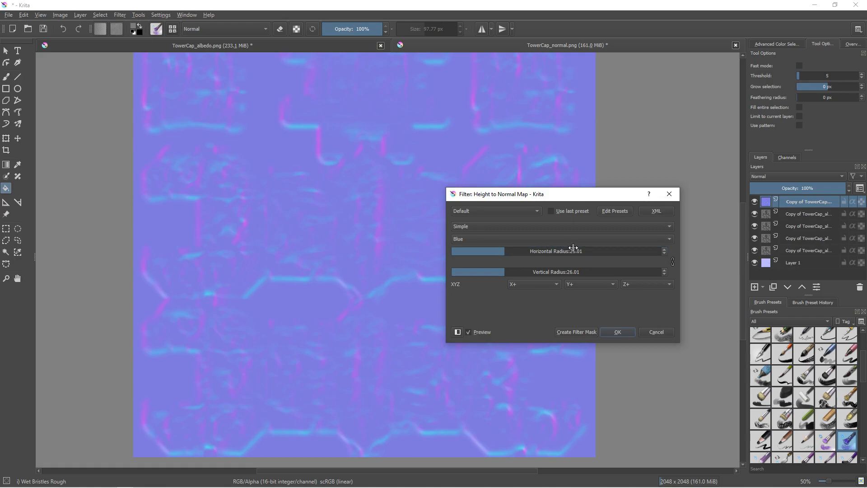
pyautogui.click(573, 248)
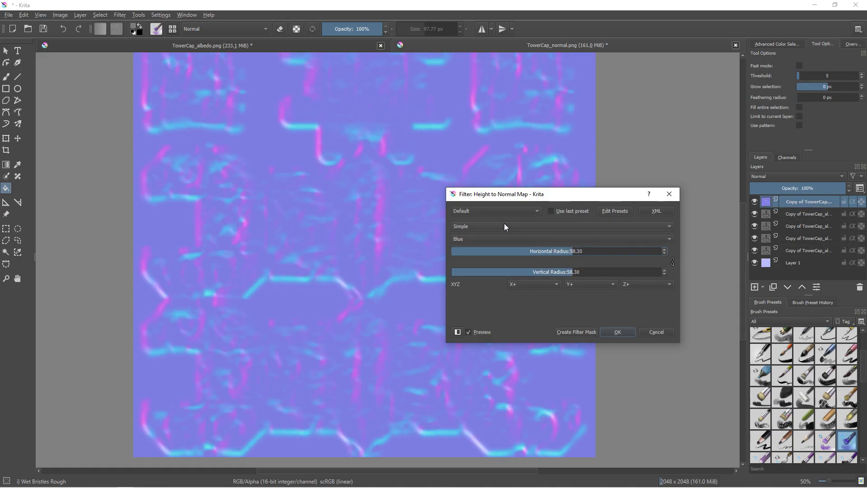
pyautogui.scroll(1, 504, 226)
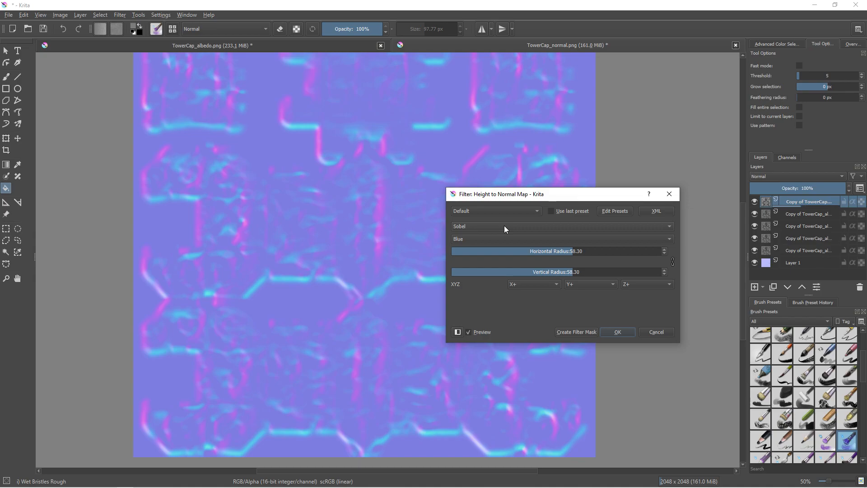
pyautogui.scroll(1, 504, 225)
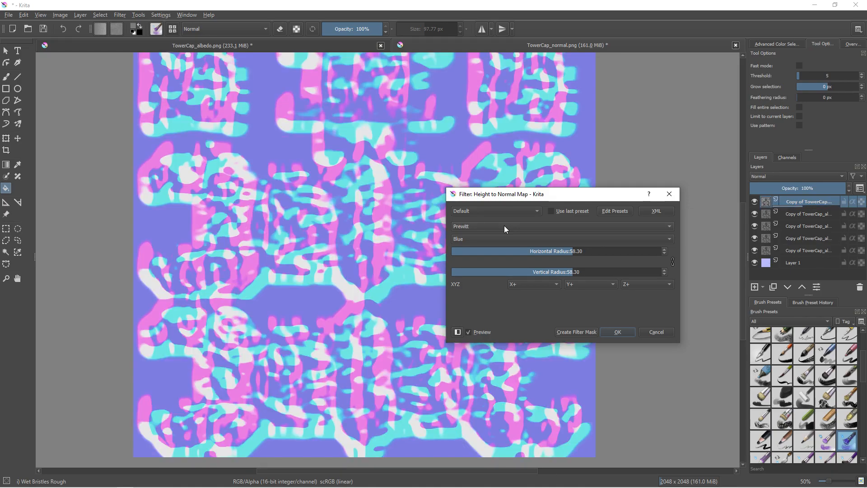
pyautogui.scroll(-2, 504, 226)
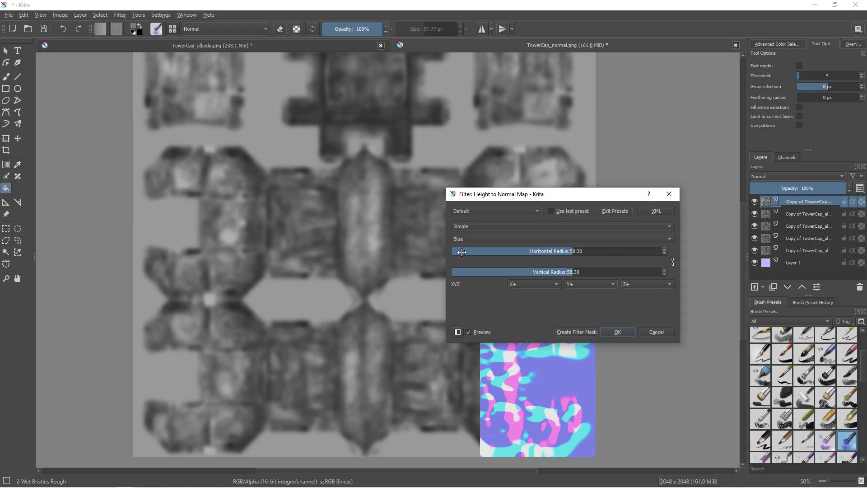
# Try smaller Height to Normal Map radii between 3.13 and 11.26 with the Simple formula, ending on 3.13.
pyautogui.click(461, 251)
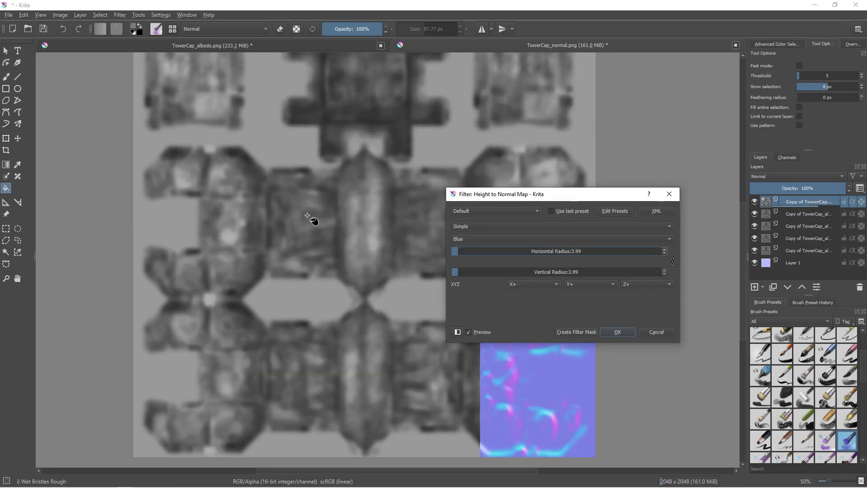
pyautogui.keyDown('ctrl'); pyautogui.scroll(2, 366, 226); pyautogui.keyUp('ctrl')
pyautogui.click(474, 254)
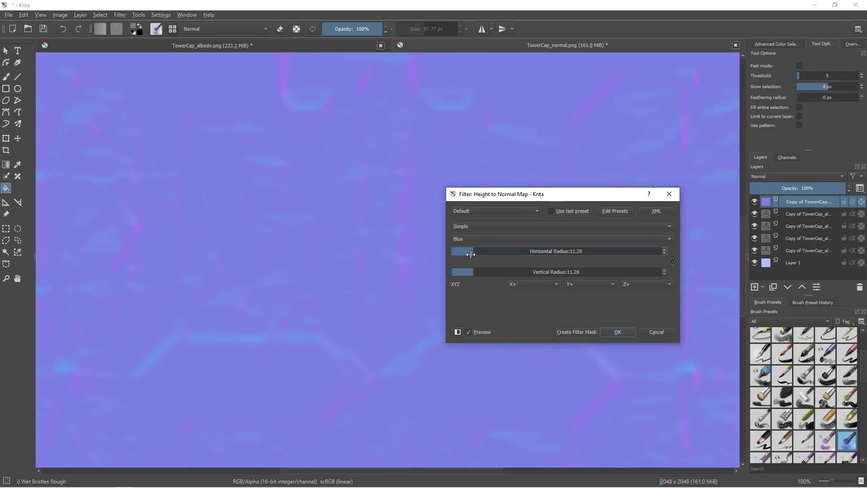
pyautogui.click(464, 253)
pyautogui.click(459, 251)
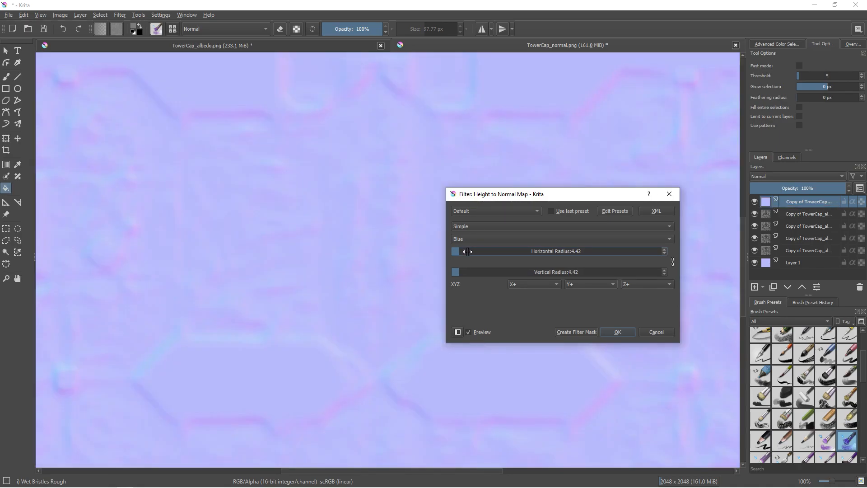
pyautogui.click(467, 252)
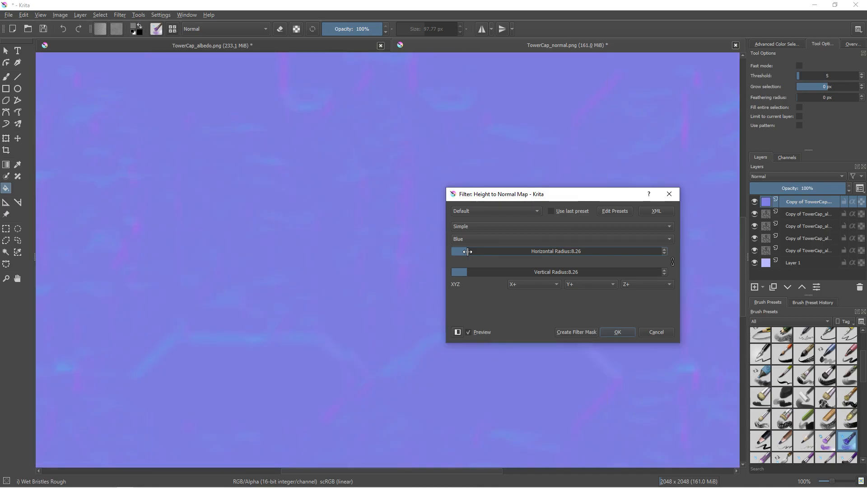
pyautogui.click(461, 251)
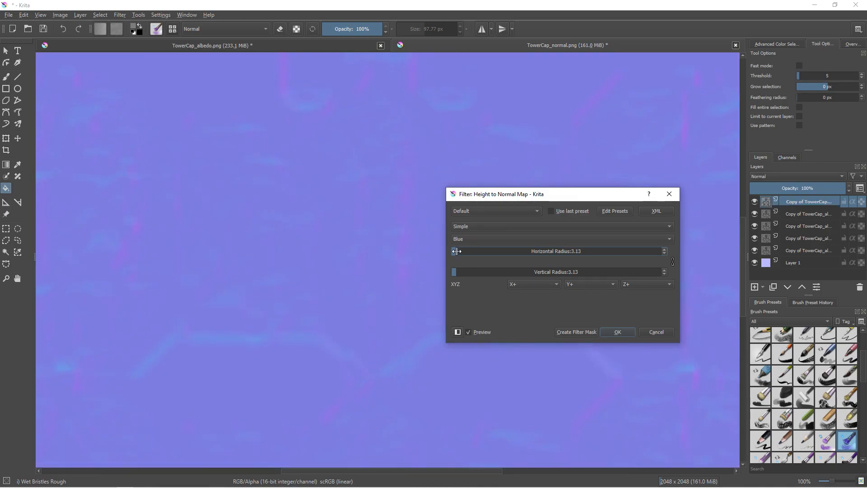
pyautogui.click(464, 236)
pyautogui.click(464, 240)
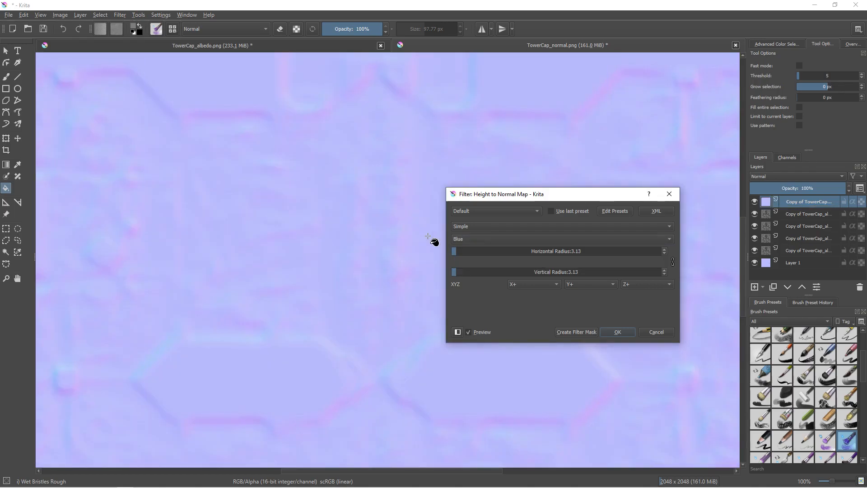
# Inspect the normal map preview across the texture and cancel the Height to Normal Map filter.
pyautogui.scroll(-3, 384, 225)
pyautogui.scroll(2, 388, 225)
pyautogui.moveTo(338, 234); pyautogui.dragTo(327, 153, button='middle')
pyautogui.scroll(2, 280, 212)
pyautogui.scroll(-3, 329, 153)
pyautogui.moveTo(314, 200); pyautogui.dragTo(302, 266, button='middle')
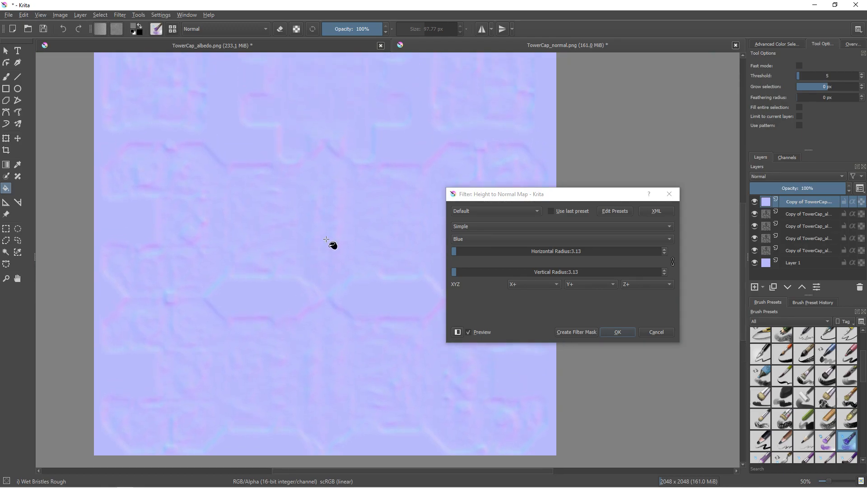
pyautogui.click(645, 333)
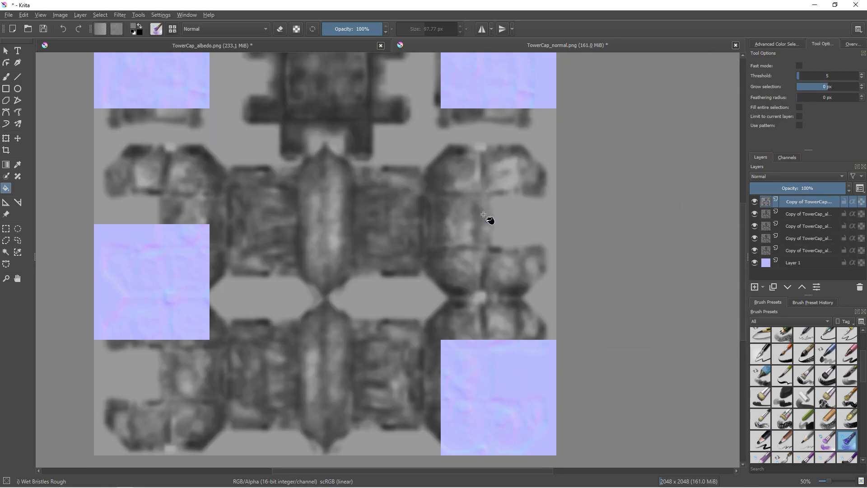
# Undo the contrast, blur, grey fill and duplication edits back to a single desaturated albedo copy above Layer 1.
pyautogui.hotkey('ctrl', 'z')
pyautogui.hotkey('ctrl', 'z')
pyautogui.hotkey('ctrl', 'z')
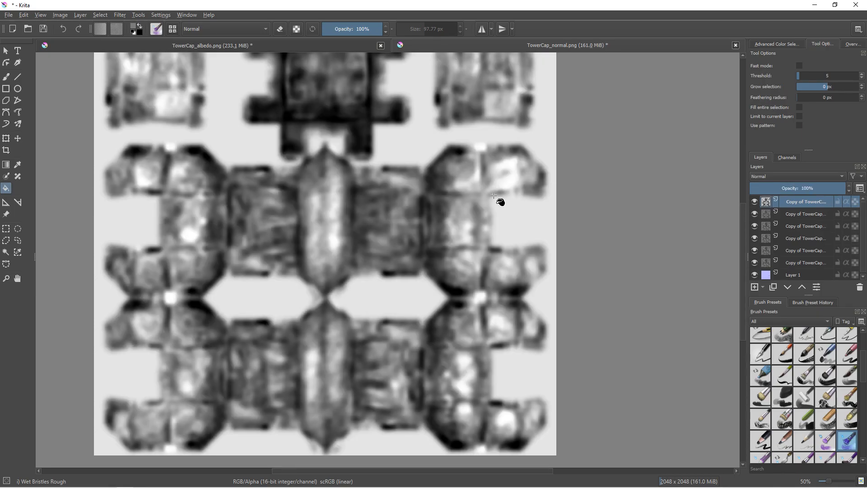
pyautogui.hotkey('ctrl', 'z')
pyautogui.hotkey('ctrl', 'z')
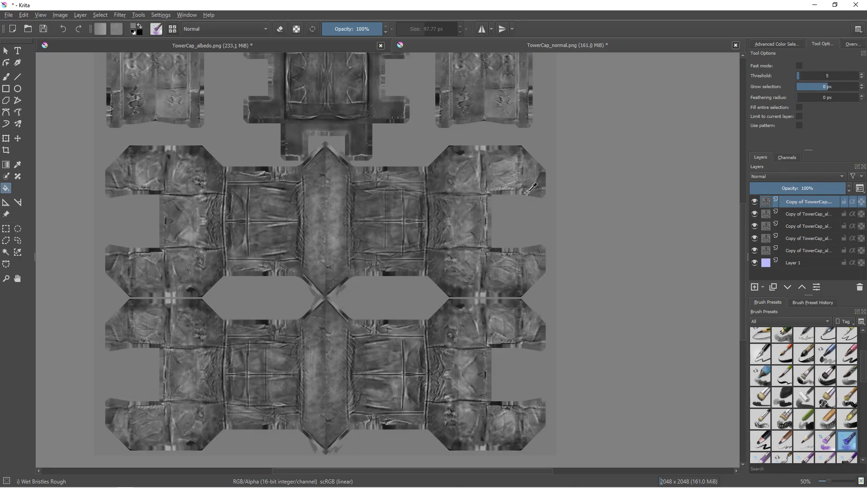
pyautogui.hotkey('ctrl', 'z')
pyautogui.hotkey('ctrl', 'z')
pyautogui.hotkey('ctrl', 'z')
pyautogui.hotkey('ctrl', 'z')
pyautogui.hotkey('ctrl', 'z')
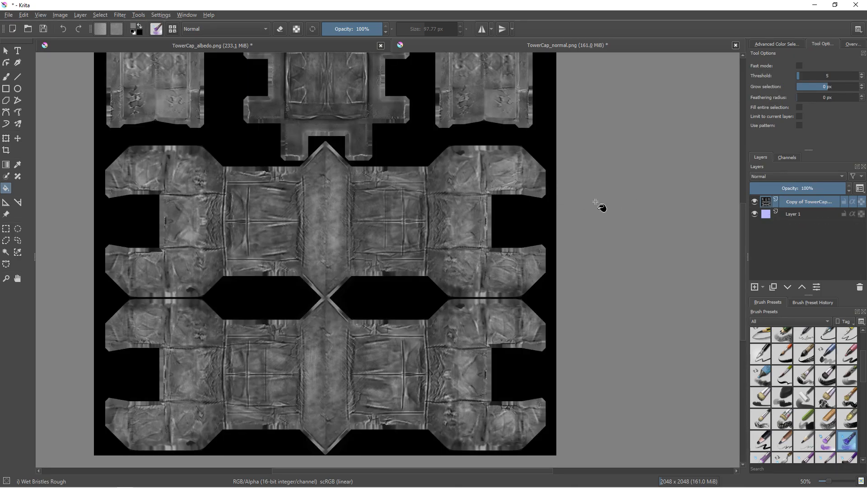
# Redo the layer duplications to restore five desaturated albedo copies with black backgrounds.
pyautogui.hotkey('ctrl', 'shift', 'z')
pyautogui.hotkey('ctrl', 'shift', 'z')
pyautogui.hotkey('ctrl', 'shift', 'z')
pyautogui.hotkey('ctrl', 'shift', 'z')
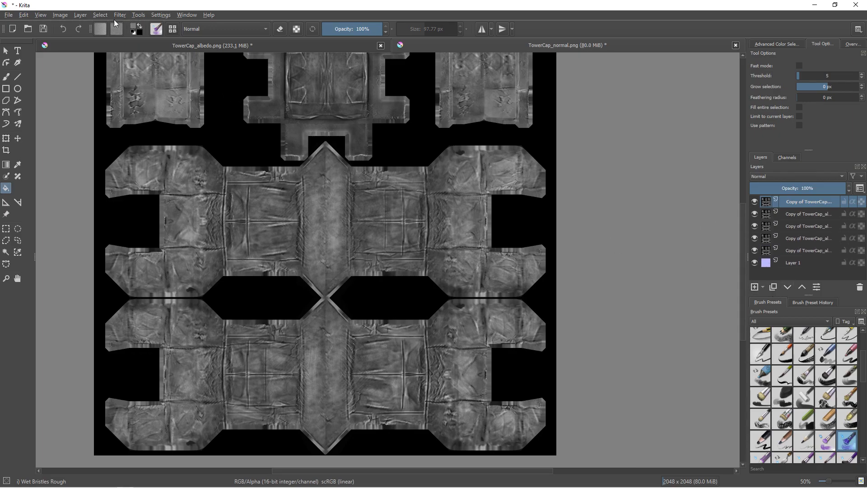
# Apply a Gaussian Blur of 55.06 px in both directions to the topmost desaturated copy.
pyautogui.click(120, 14)
pyautogui.moveTo(137, 59)
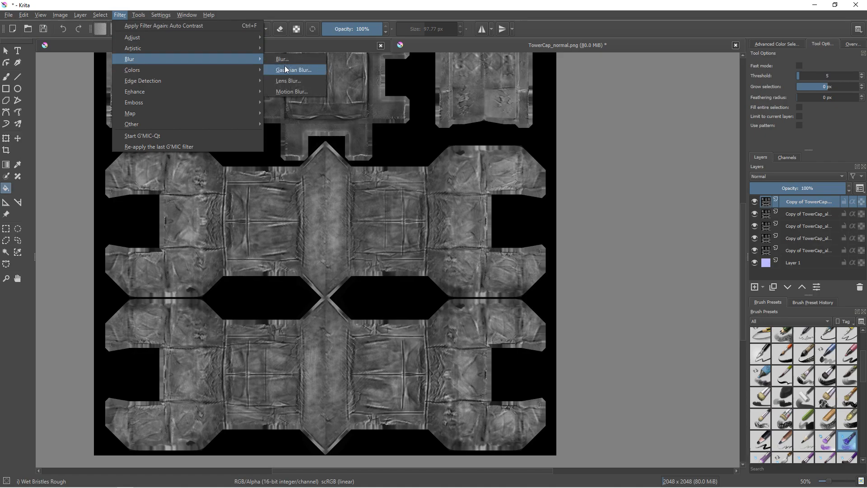
pyautogui.click(286, 70)
pyautogui.moveTo(538, 224); pyautogui.dragTo(561, 226)
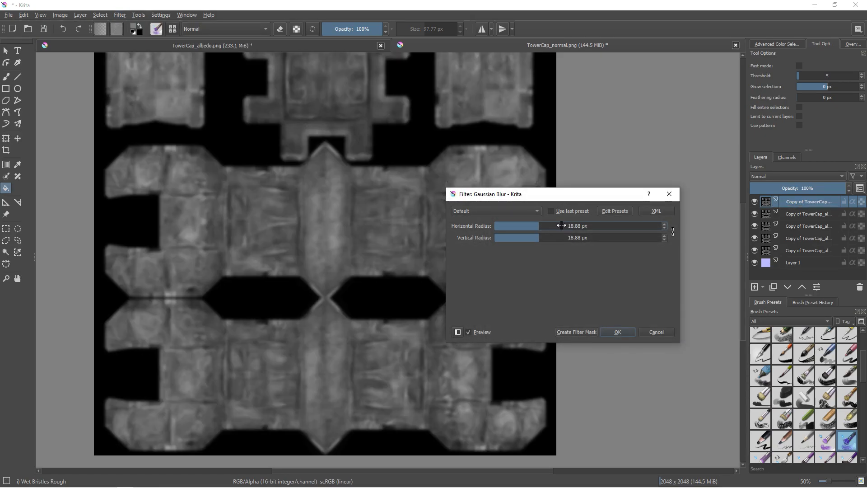
pyautogui.click(558, 225)
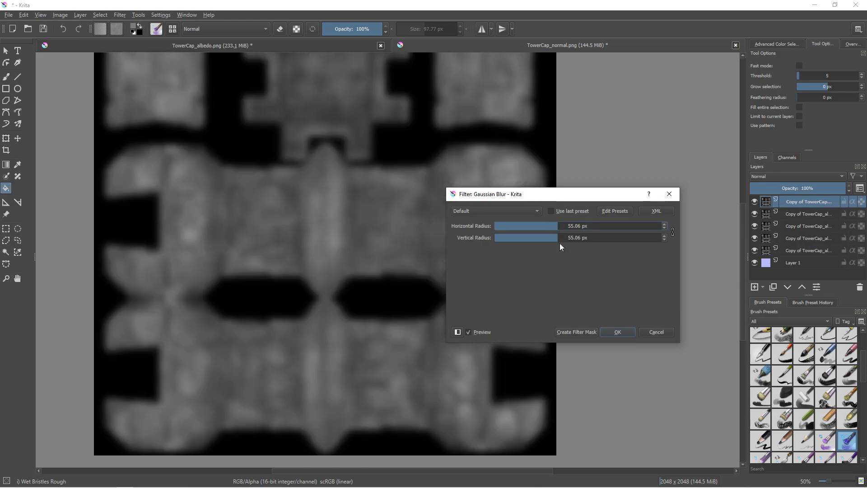
pyautogui.click(617, 332)
# Duplicate the blurred top layer and apply Auto Contrast to the duplicate.
pyautogui.click(773, 287)
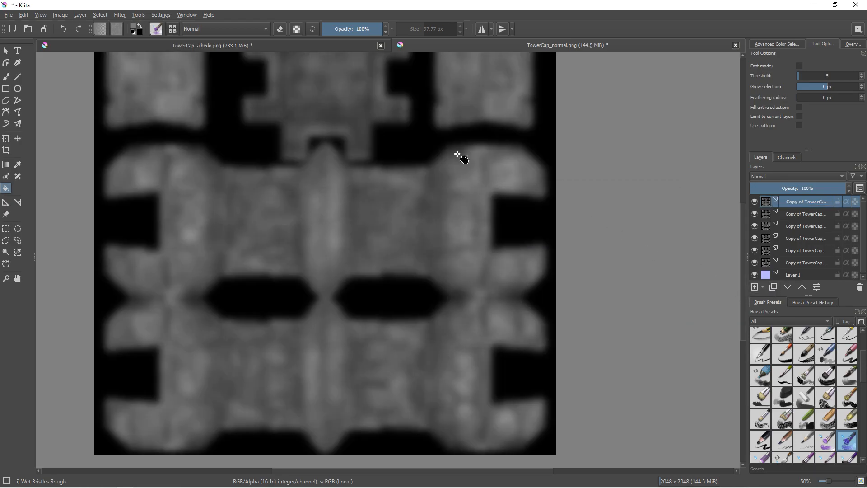
pyautogui.click(119, 16)
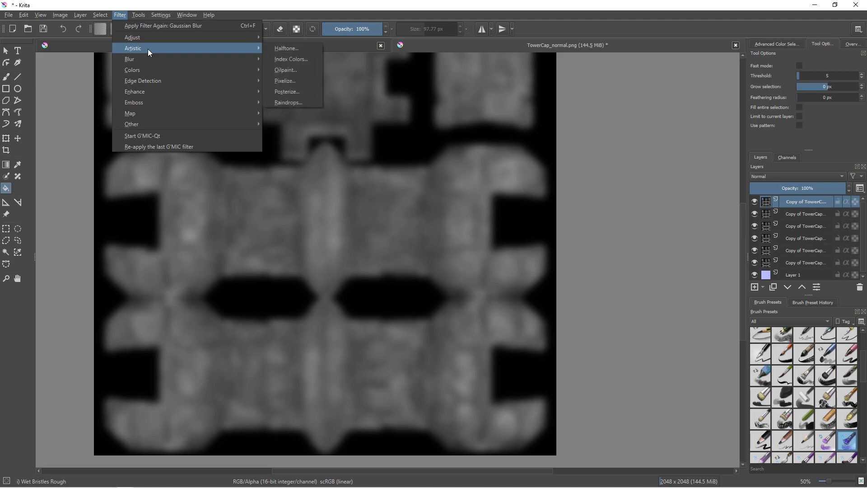
pyautogui.moveTo(152, 38)
pyautogui.click(276, 47)
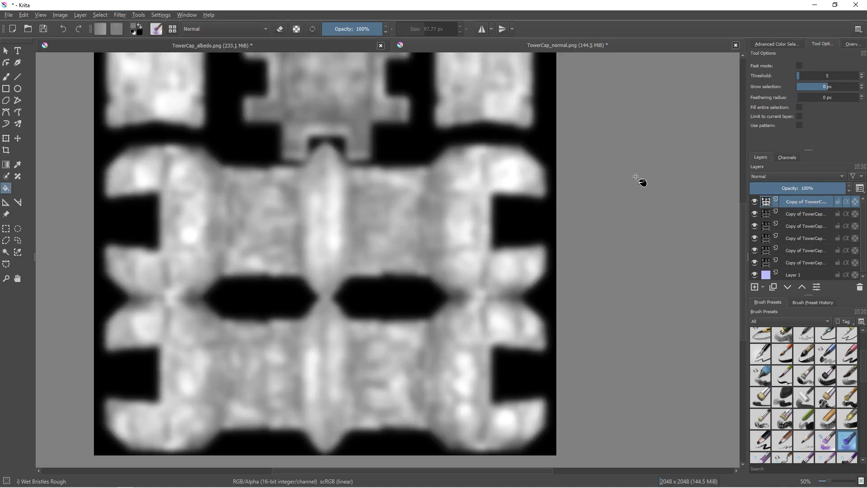
# Set the auto-contrast duplicate to Multiply at 21% opacity and merge it down into the blurred layer beneath.
pyautogui.moveTo(789, 188); pyautogui.dragTo(757, 189)
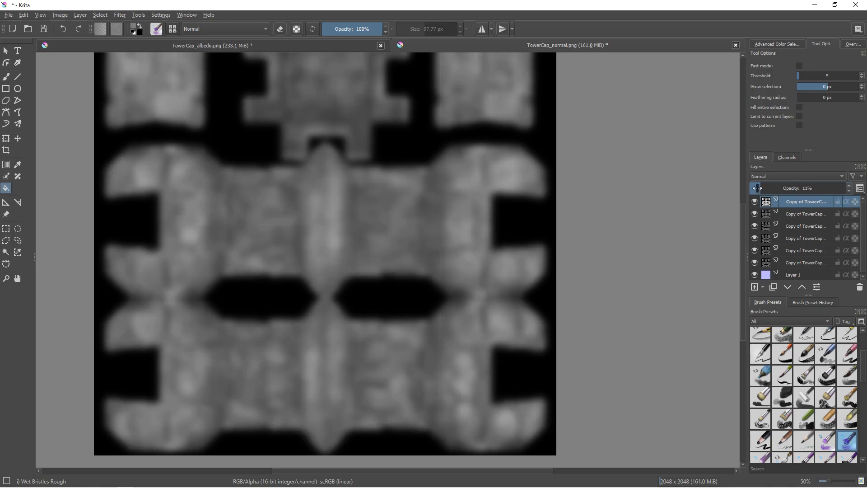
pyautogui.click(775, 177)
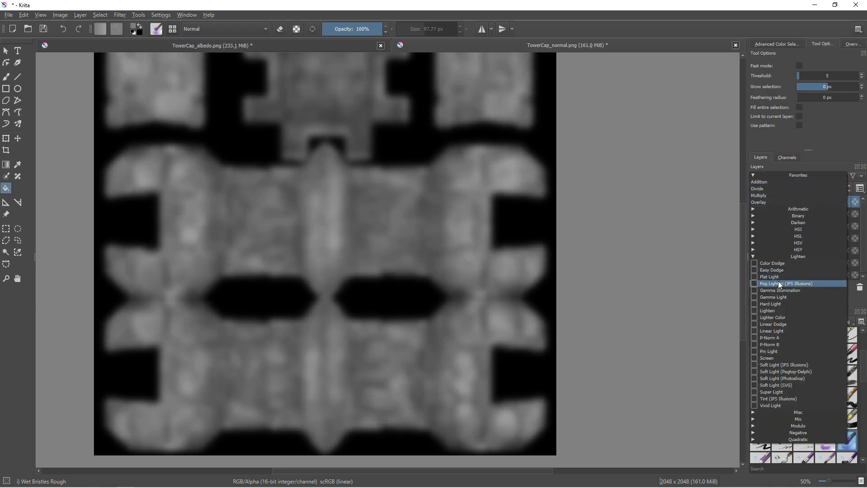
pyautogui.click(761, 195)
pyautogui.moveTo(771, 184); pyautogui.dragTo(780, 188)
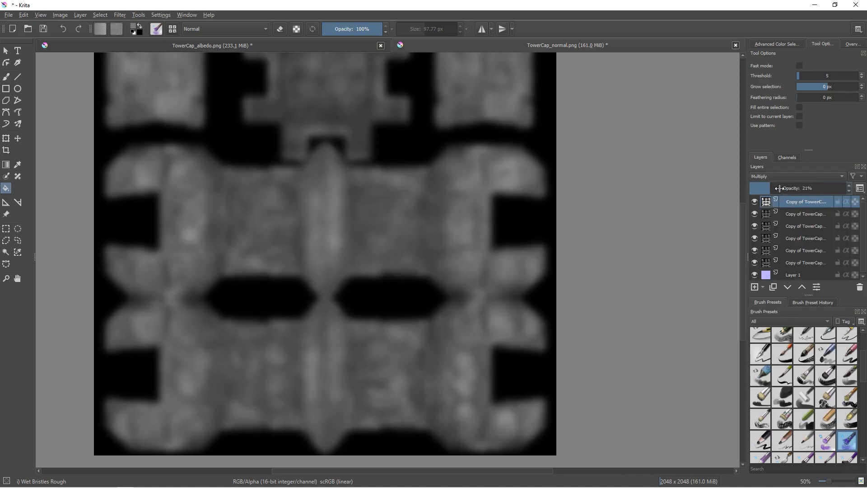
pyautogui.click(755, 202)
pyautogui.hotkey('ctrl', 'e')
# Preview a Height to Normal Map conversion of the topmost blurred layer with the Simple formula and a 23.23 radius.
pyautogui.click(159, 15)
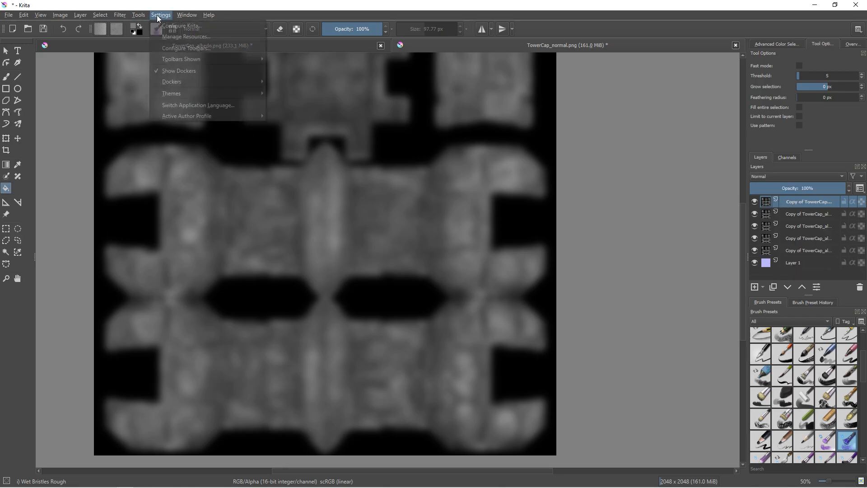
pyautogui.moveTo(118, 16)
pyautogui.moveTo(147, 81)
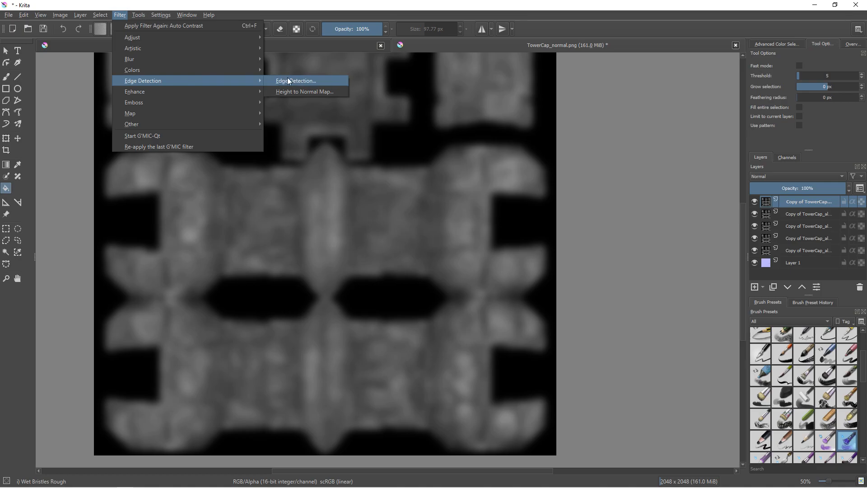
pyautogui.click(299, 91)
pyautogui.click(499, 251)
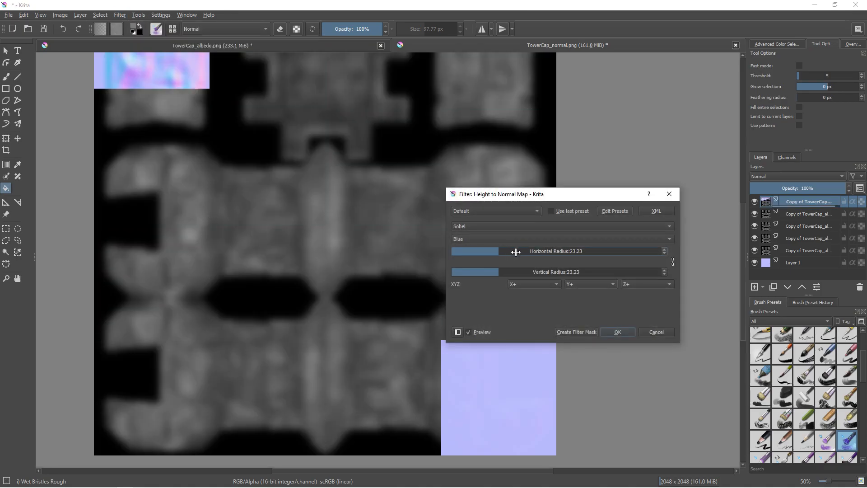
pyautogui.scroll(-1, 471, 227)
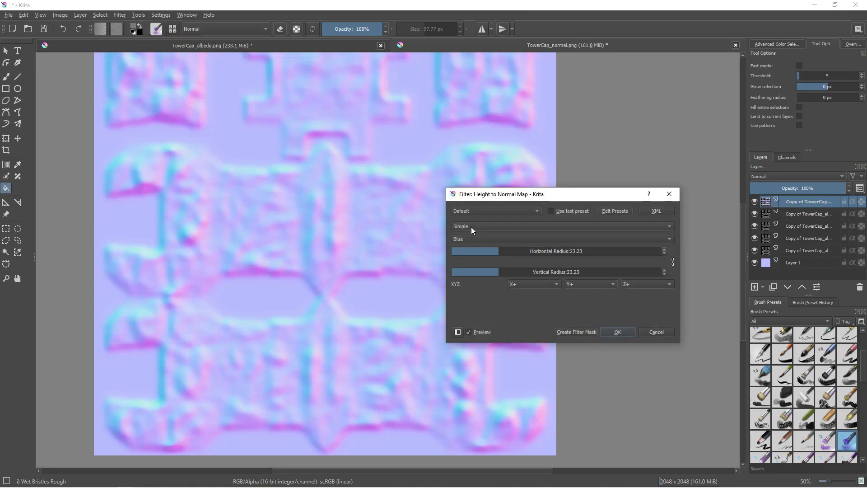
# Raise the horizontal and vertical radius to 77.33 and apply the normal map conversion to the topmost layer.
pyautogui.click(548, 251)
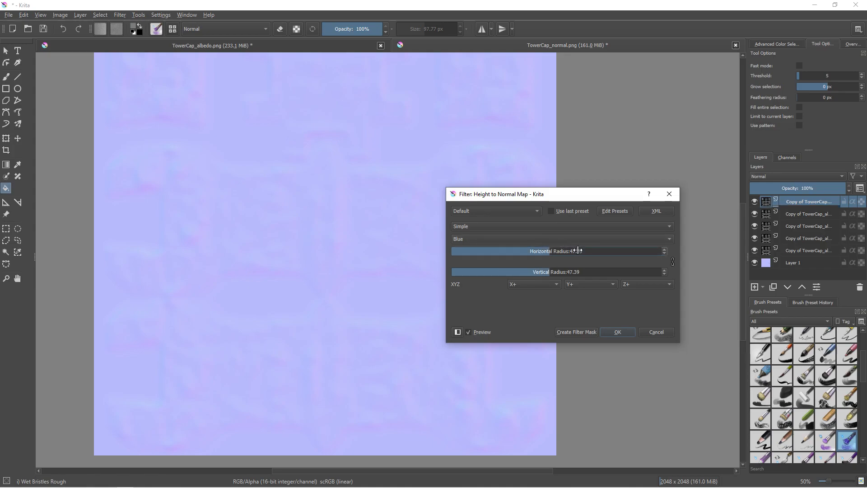
pyautogui.click(590, 251)
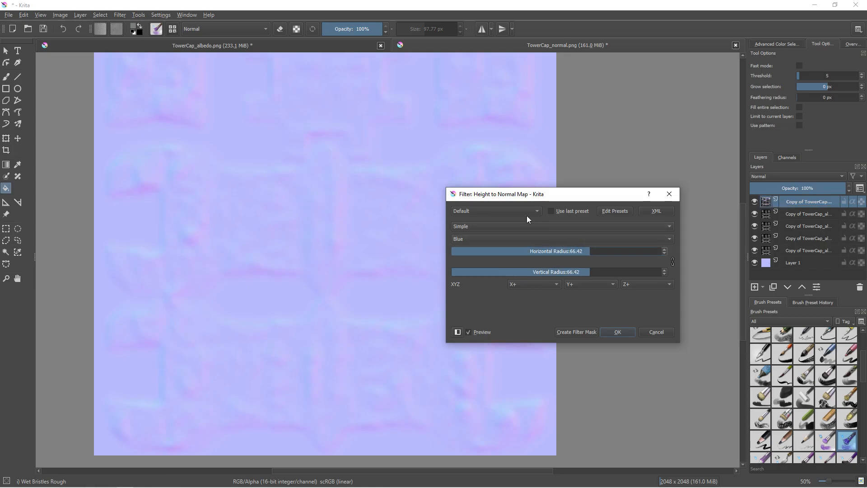
pyautogui.scroll(1, 359, 191)
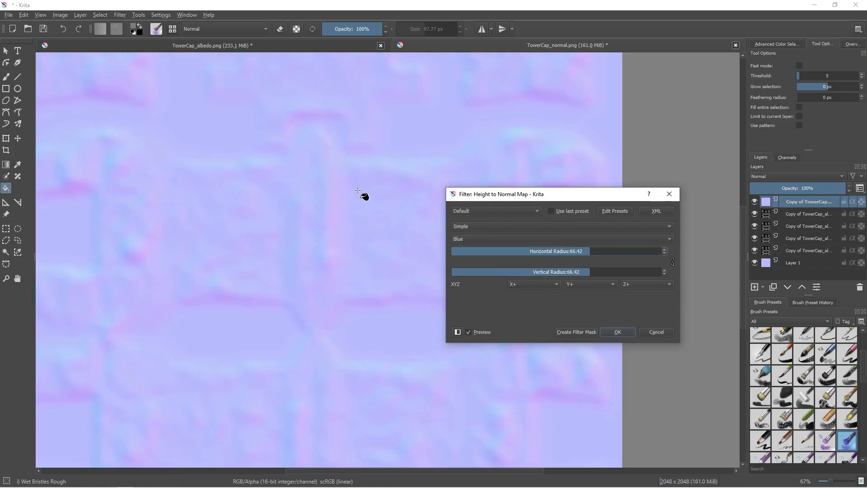
pyautogui.click(613, 251)
pyautogui.scroll(-1, 369, 199)
pyautogui.scroll(1, 346, 199)
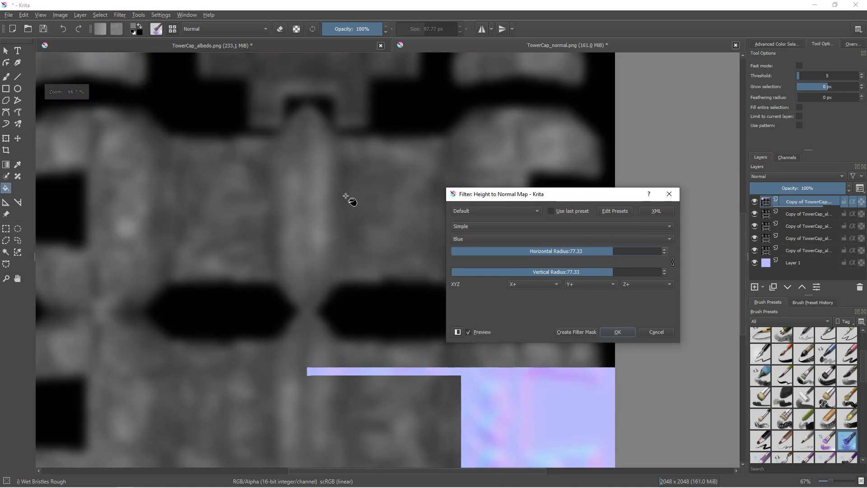
pyautogui.scroll(-2, 340, 201)
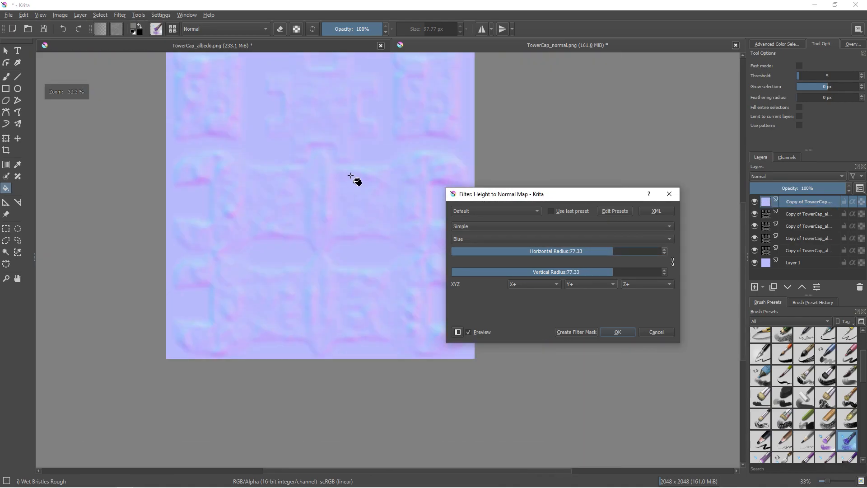
pyautogui.scroll(1, 338, 202)
pyautogui.scroll(1, 338, 202)
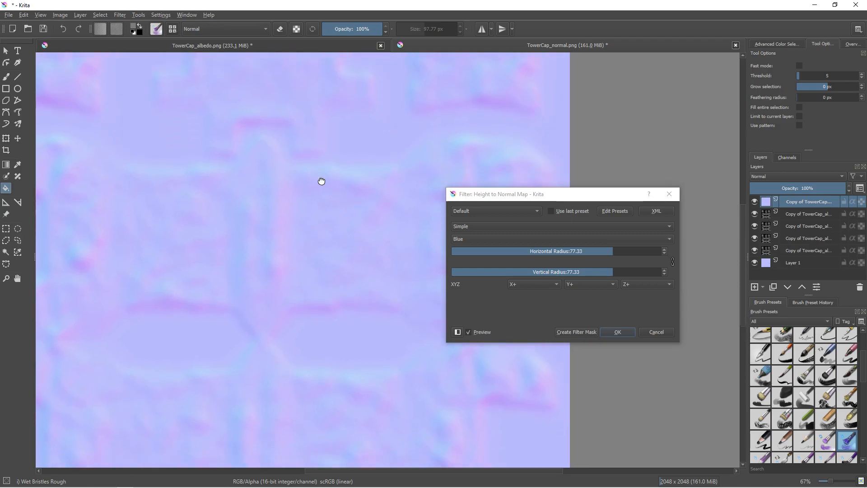
pyautogui.scroll(-2, 334, 212)
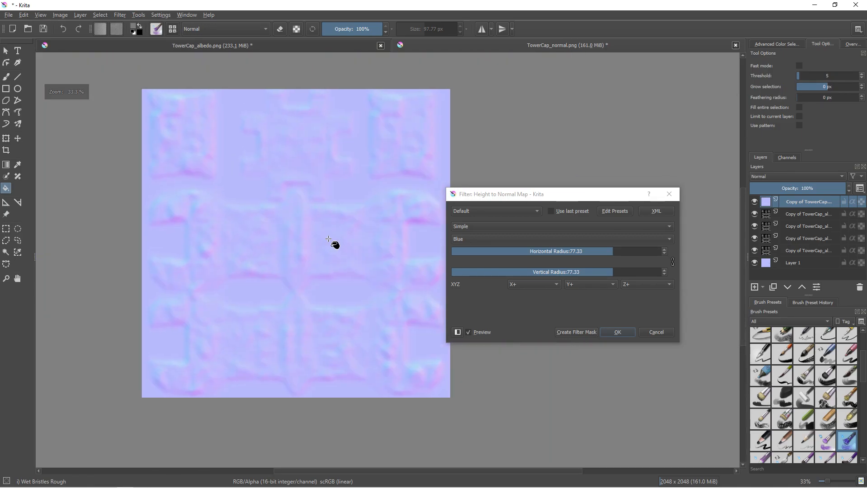
pyautogui.scroll(2, 261, 221)
pyautogui.scroll(-2, 372, 237)
pyautogui.click(617, 332)
# Hide the converted top layer and apply a 5.00 px Gaussian Blur to the grayscale copy directly beneath it.
pyautogui.click(754, 201)
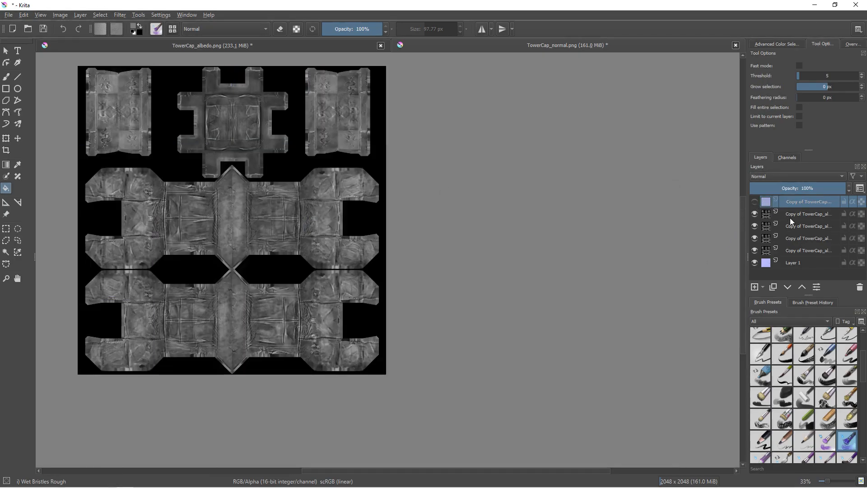
pyautogui.click(789, 214)
pyautogui.scroll(1, 339, 227)
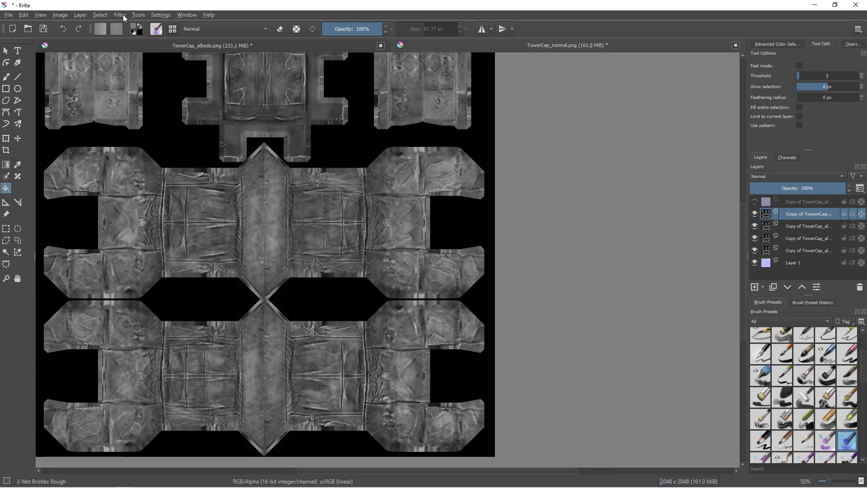
pyautogui.click(120, 15)
pyautogui.moveTo(137, 72)
pyautogui.moveTo(151, 58)
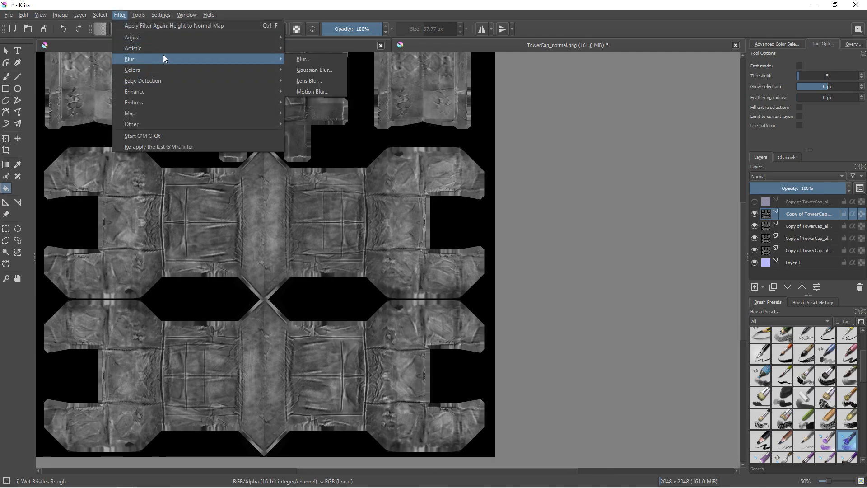
pyautogui.click(318, 69)
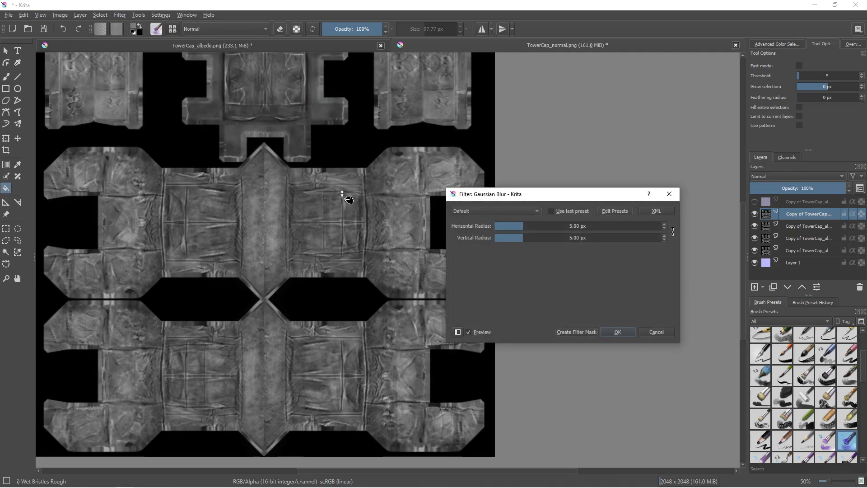
pyautogui.scroll(3, 347, 194)
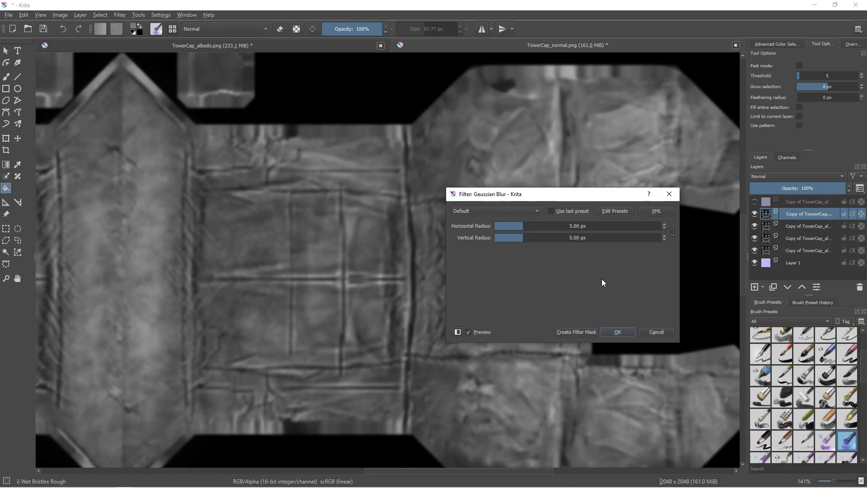
pyautogui.click(619, 332)
pyautogui.click(120, 15)
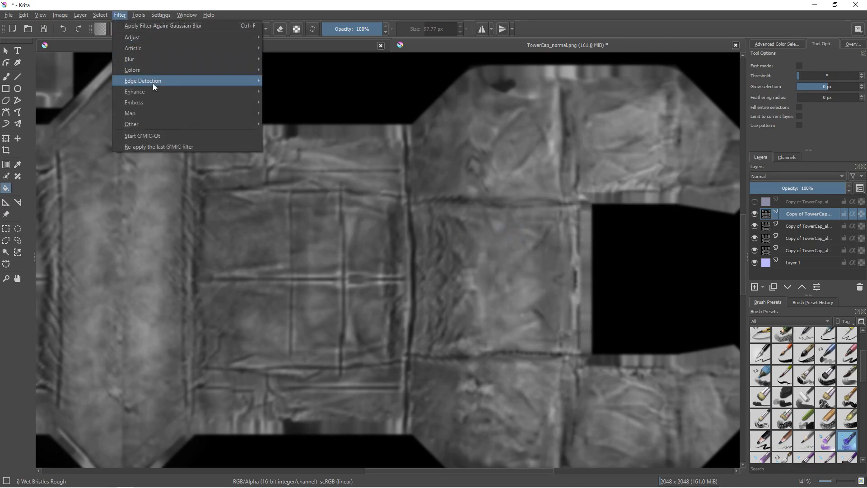
pyautogui.moveTo(154, 80)
pyautogui.click(305, 90)
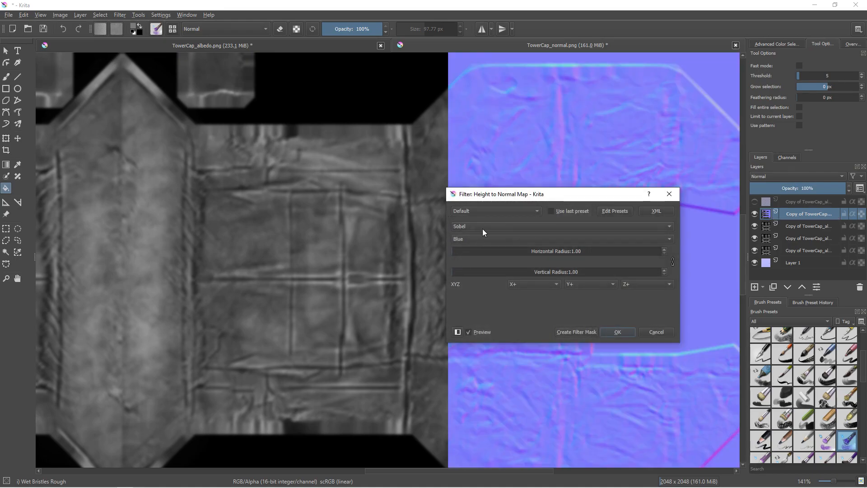
pyautogui.scroll(-1, 481, 225)
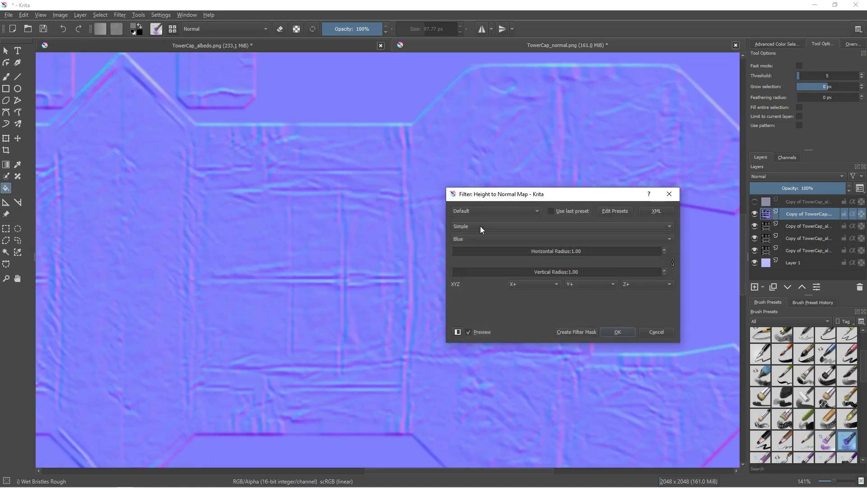
pyautogui.click(469, 250)
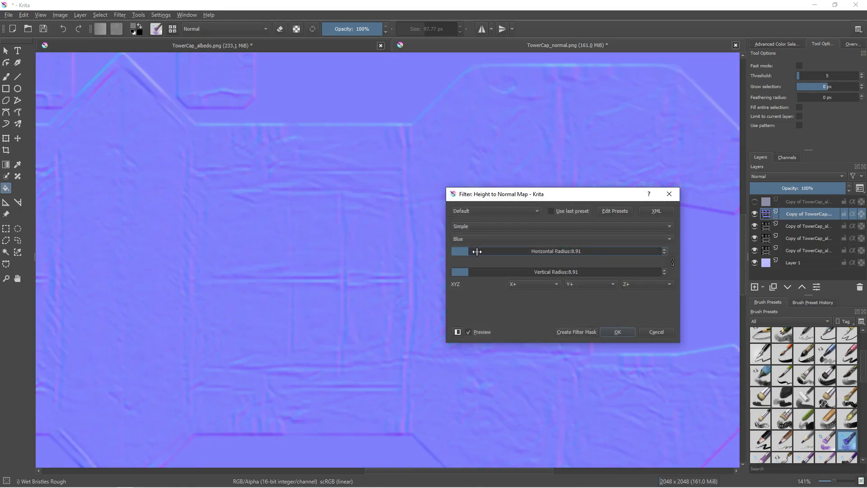
pyautogui.scroll(-3, 300, 197)
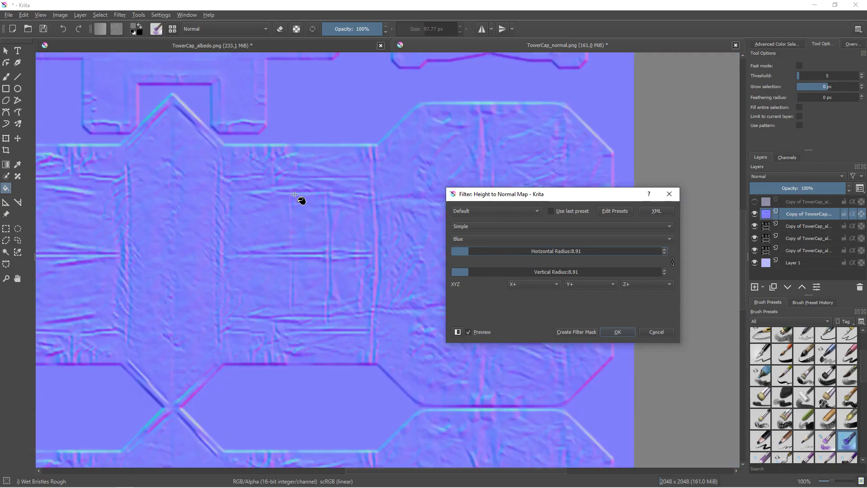
pyautogui.scroll(1, 369, 230)
pyautogui.moveTo(476, 247); pyautogui.dragTo(486, 251)
pyautogui.click(497, 252)
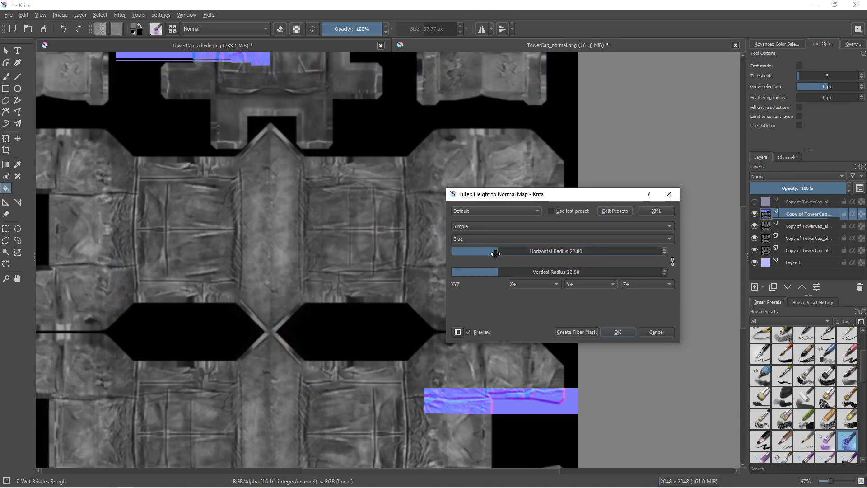
pyautogui.moveTo(239, 210); pyautogui.dragTo(255, 188, button='middle')
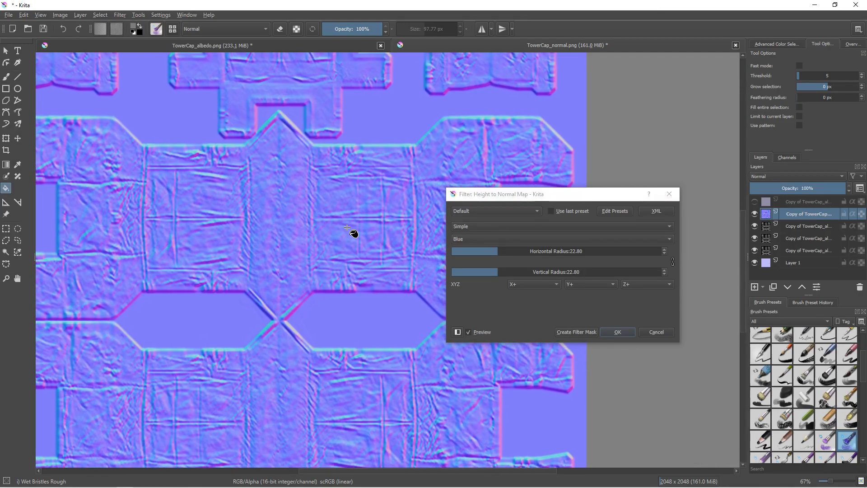
pyautogui.click(657, 332)
# Apply a further Gaussian Blur of 7.80 px in both directions to the second layer.
pyautogui.click(120, 15)
pyautogui.moveTo(149, 60)
pyautogui.click(280, 78)
pyautogui.moveTo(522, 221)
pyautogui.mouseDown()
pyautogui.moveTo(542, 226)
pyautogui.moveTo(520, 225)
pyautogui.mouseUp()
pyautogui.keyDown('ctrl'); pyautogui.scroll(4, 393, 204); pyautogui.keyUp('ctrl')
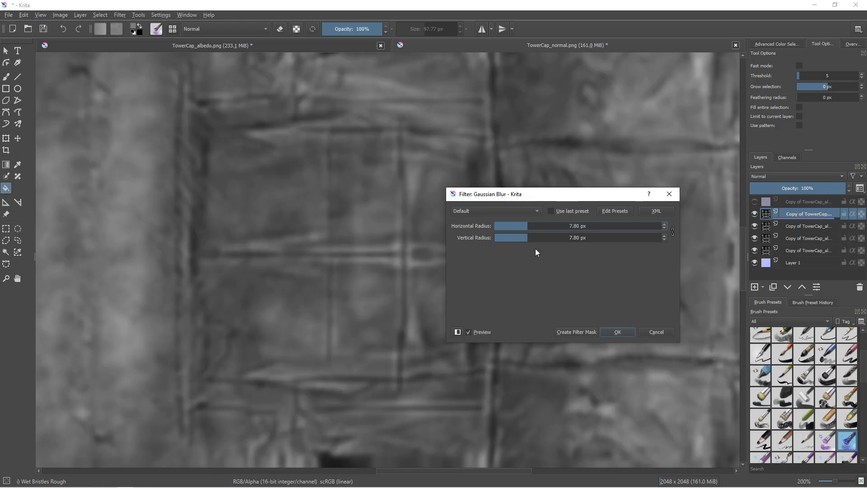
pyautogui.click(610, 332)
# Convert the second layer with Height to Normal Map using the Simple formula and a radius of 14.04 in both directions.
pyautogui.keyDown('ctrl'); pyautogui.scroll(-3, 265, 137); pyautogui.keyUp('ctrl')
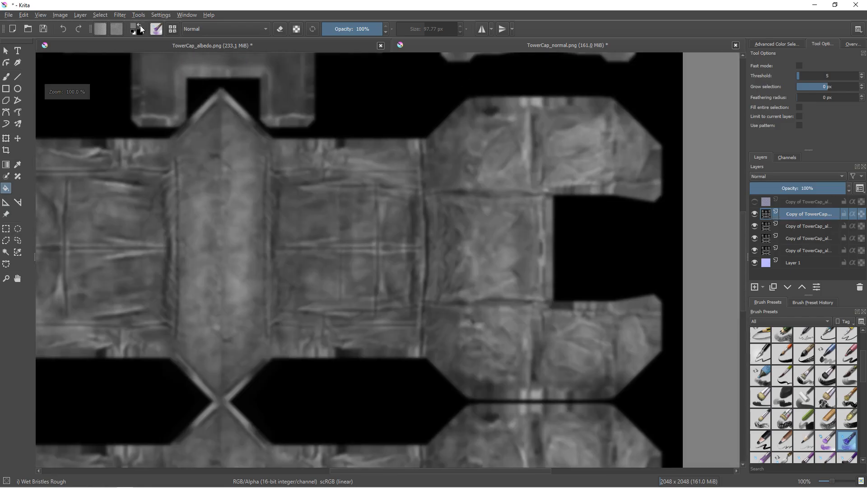
pyautogui.click(119, 15)
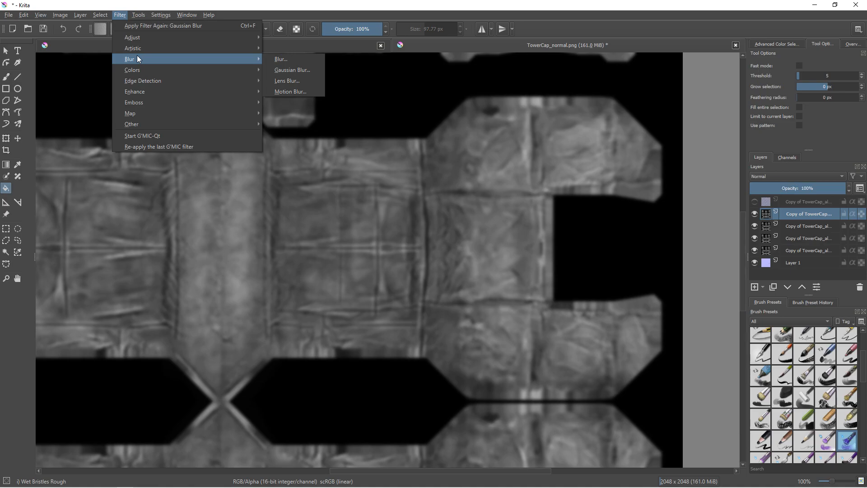
pyautogui.moveTo(248, 81)
pyautogui.click(278, 92)
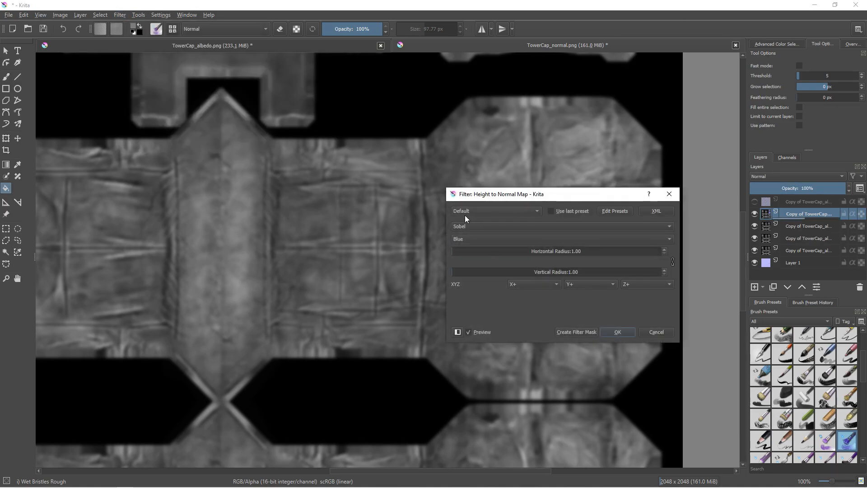
pyautogui.moveTo(477, 250); pyautogui.dragTo(483, 250)
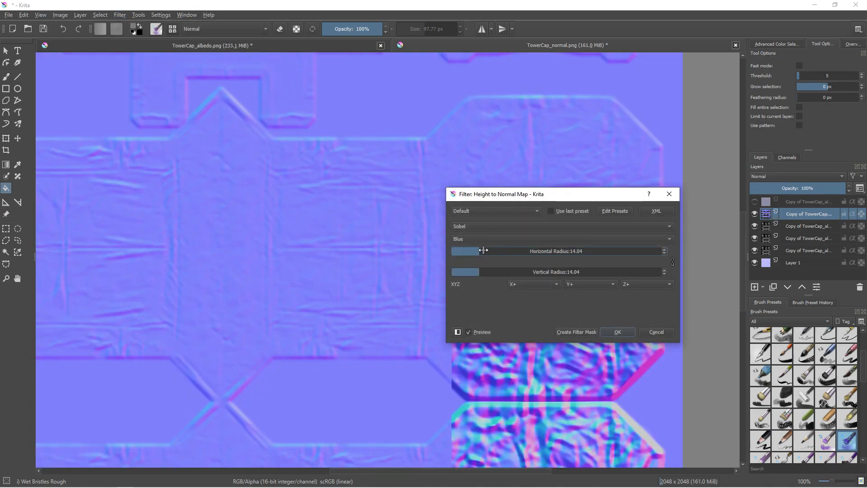
pyautogui.scroll(-1, 465, 228)
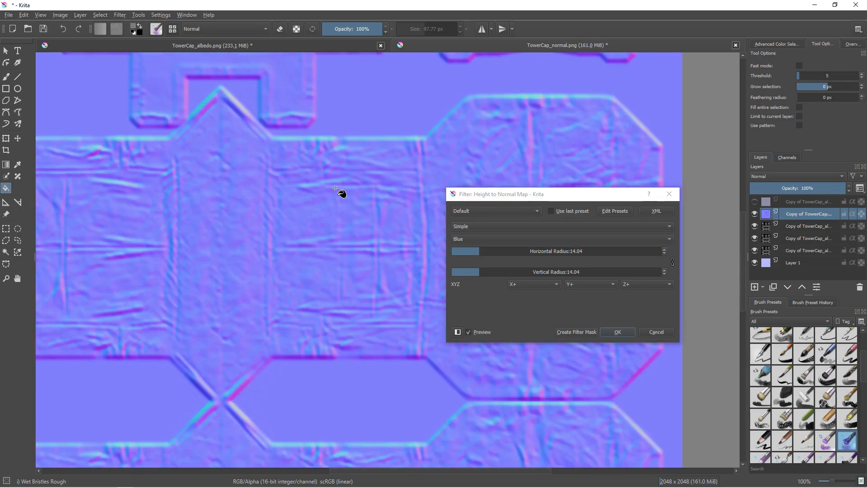
pyautogui.keyDown('ctrl'); pyautogui.scroll(-1, 405, 214); pyautogui.keyUp('ctrl')
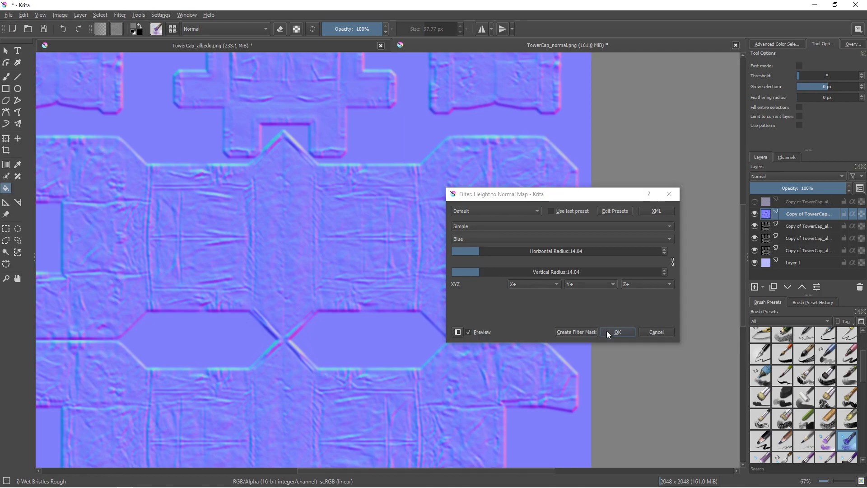
pyautogui.click(614, 336)
# Hide the three unconverted grayscale copies and compare the two converted layers, leaving only the second one visible above Layer 1.
pyautogui.click(754, 202)
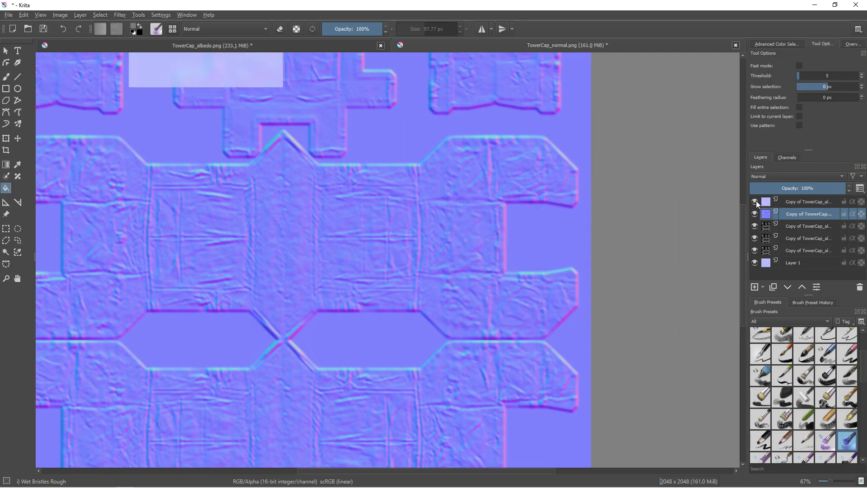
pyautogui.click(755, 201)
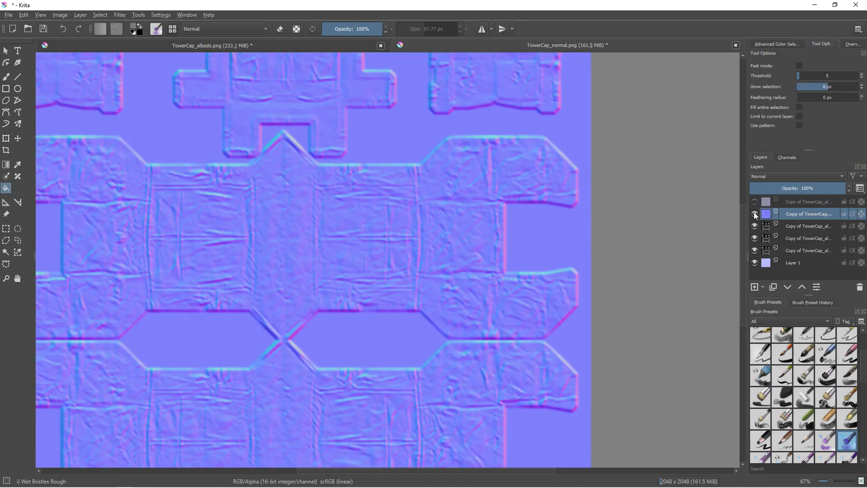
pyautogui.click(754, 214)
pyautogui.click(755, 250)
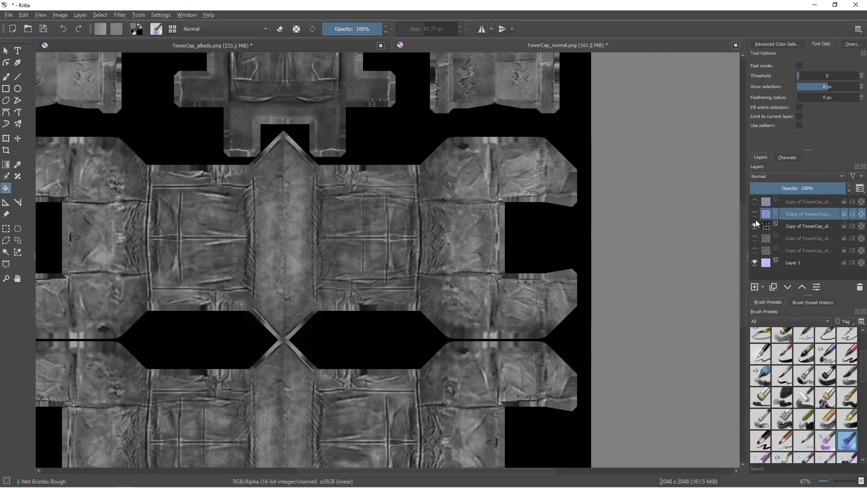
pyautogui.click(755, 226)
pyautogui.click(755, 213)
pyautogui.click(755, 213)
pyautogui.click(754, 201)
pyautogui.click(754, 202)
pyautogui.click(754, 214)
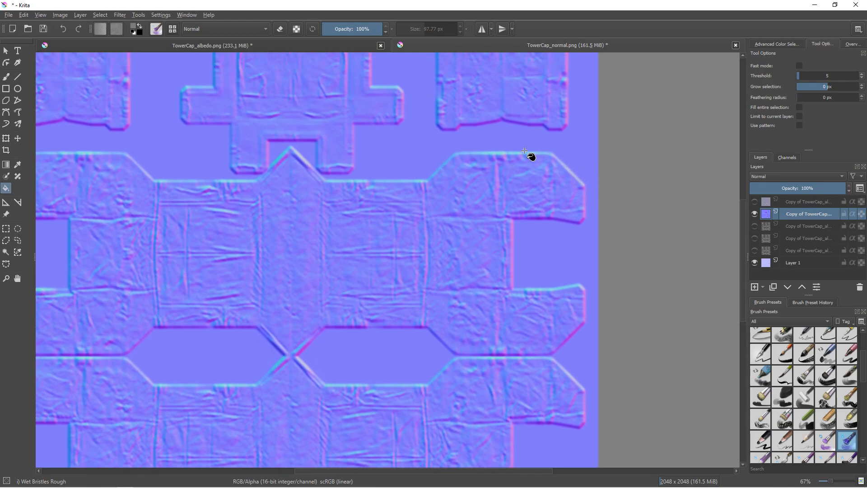
pyautogui.scroll(-1, 261, 109)
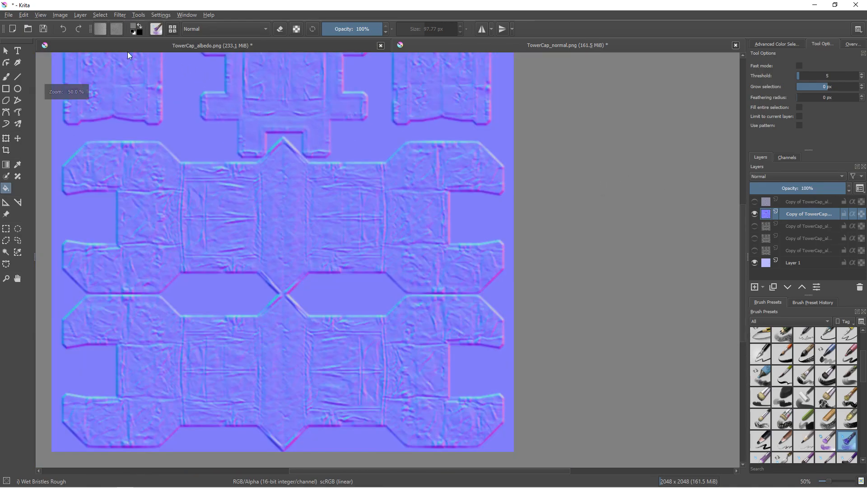
pyautogui.click(119, 15)
pyautogui.moveTo(140, 39)
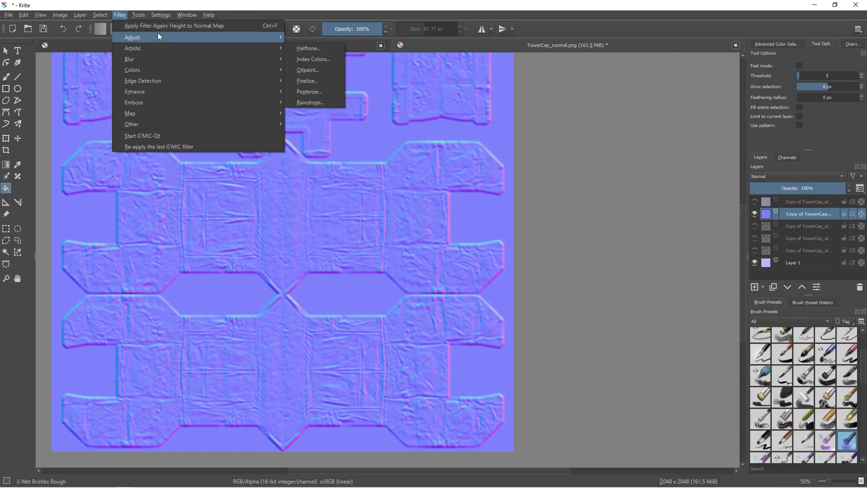
pyautogui.click(365, 145)
pyautogui.click(496, 228)
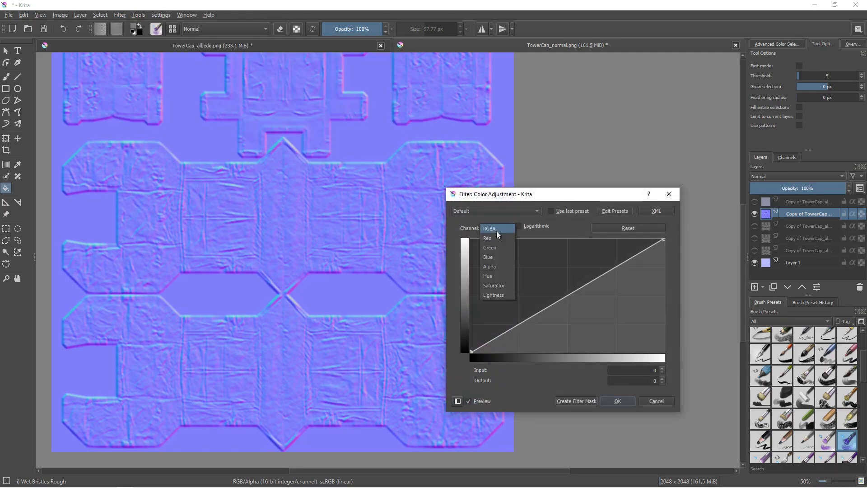
pyautogui.click(492, 257)
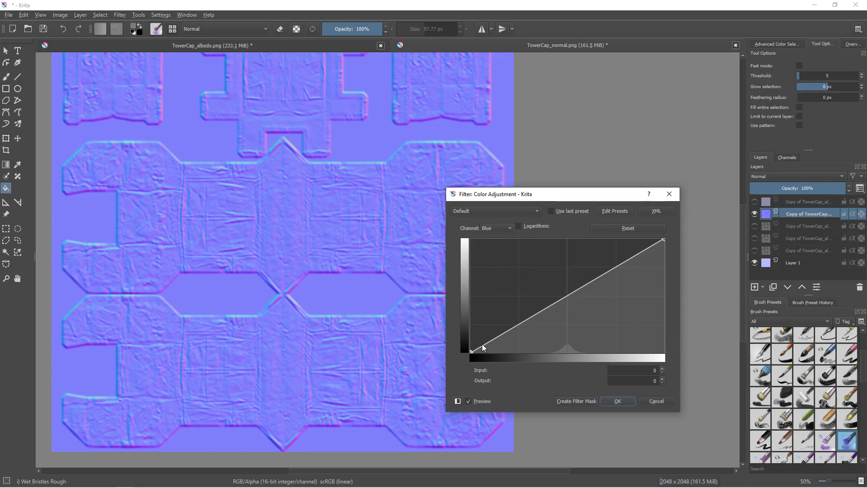
pyautogui.moveTo(473, 351); pyautogui.dragTo(560, 273)
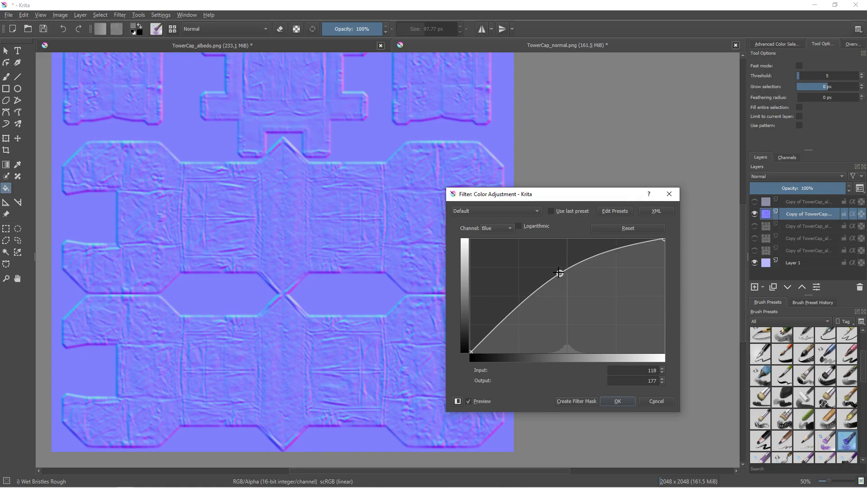
pyautogui.press('Delete')
pyautogui.moveTo(472, 353); pyautogui.dragTo(468, 301)
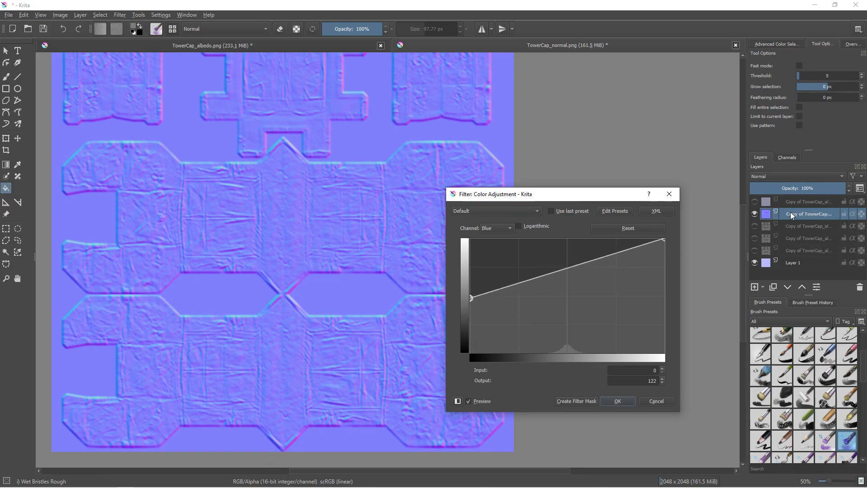
pyautogui.moveTo(559, 271); pyautogui.dragTo(496, 255)
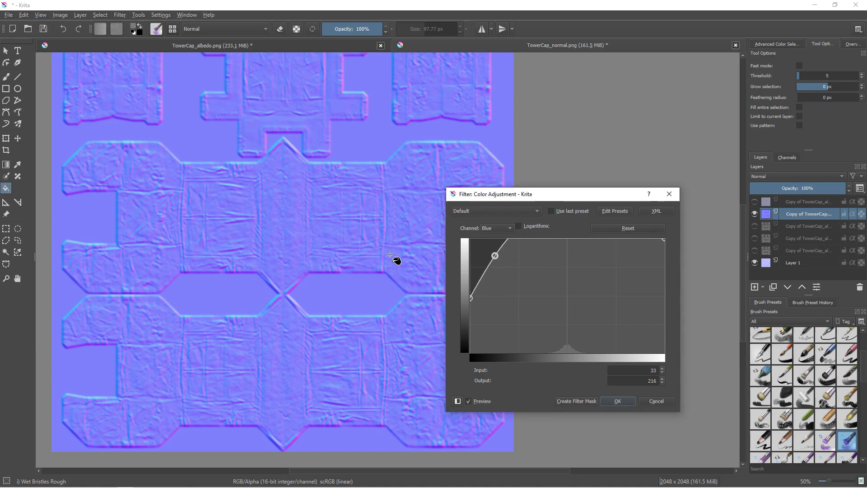
pyautogui.scroll(1, 398, 253)
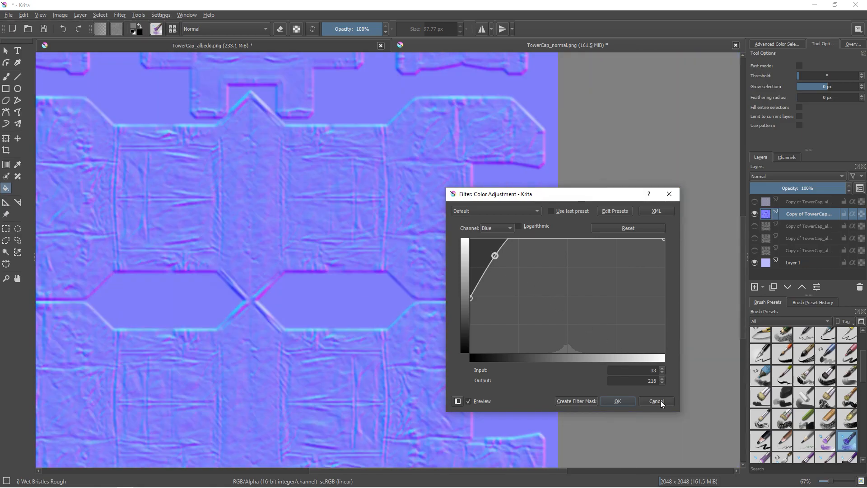
pyautogui.click(659, 401)
# Lighten the second converted layer with Color Adjustment curves, raising the RGBA curve's start point to output 124 at input 0 on a straight line.
pyautogui.moveTo(309, 220); pyautogui.dragTo(394, 248, button='middle')
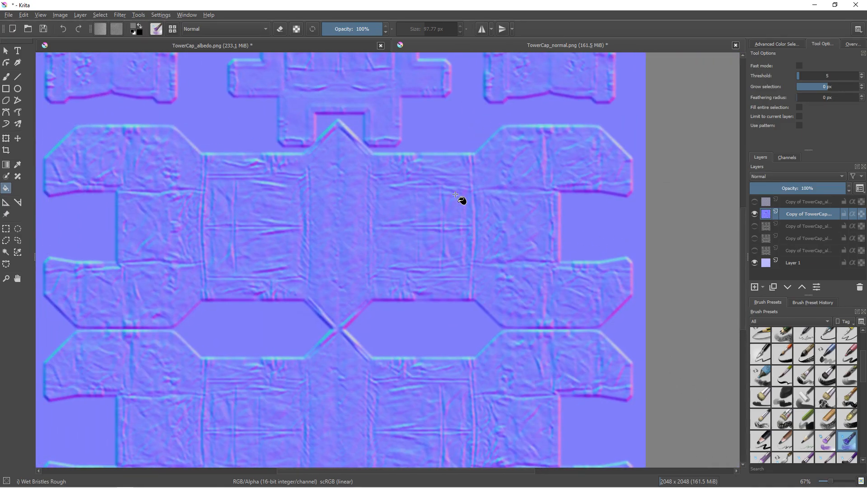
pyautogui.click(119, 16)
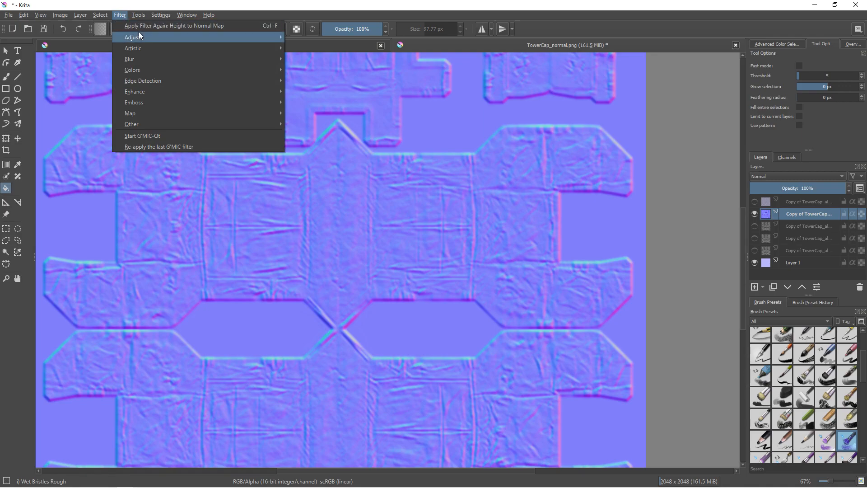
pyautogui.moveTo(140, 36)
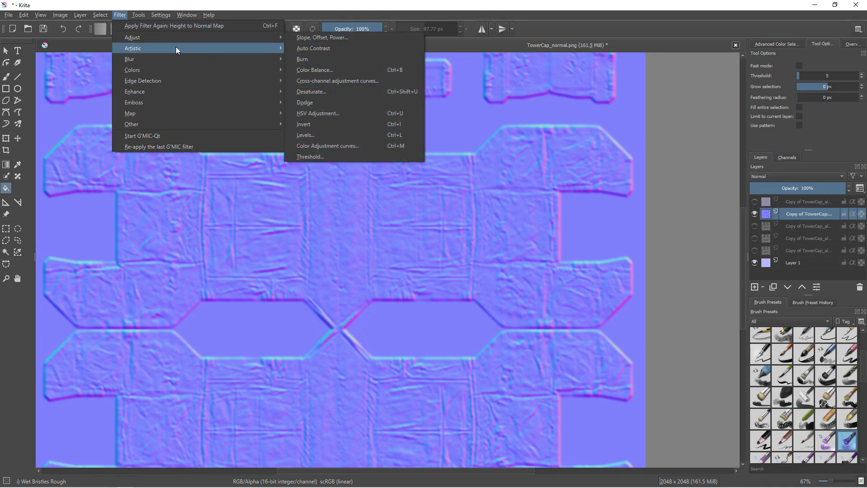
pyautogui.click(344, 146)
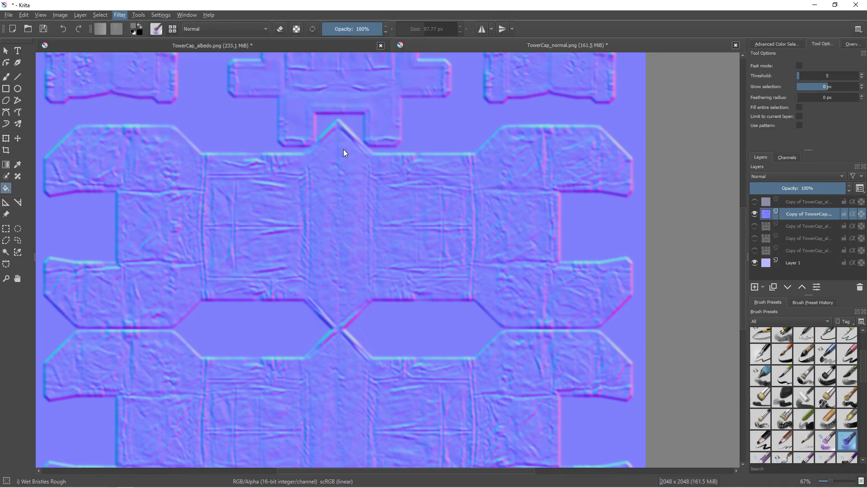
pyautogui.moveTo(540, 311); pyautogui.dragTo(536, 288)
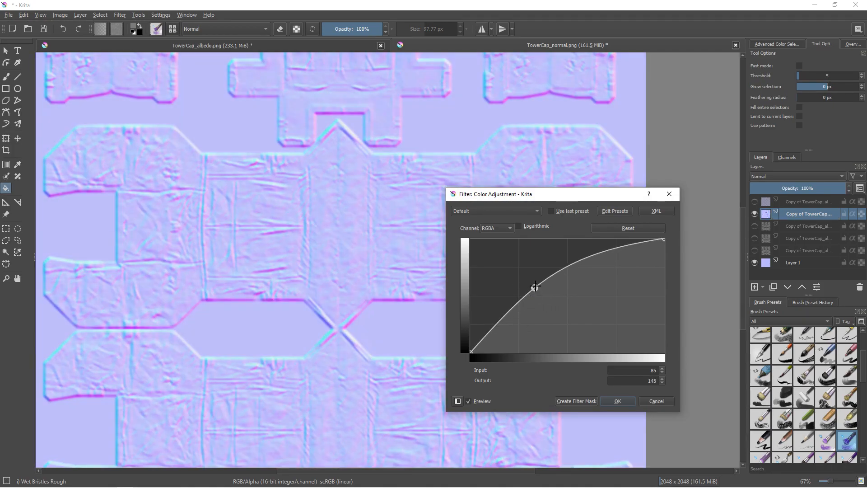
pyautogui.moveTo(536, 283); pyautogui.dragTo(493, 238)
pyautogui.click(492, 230)
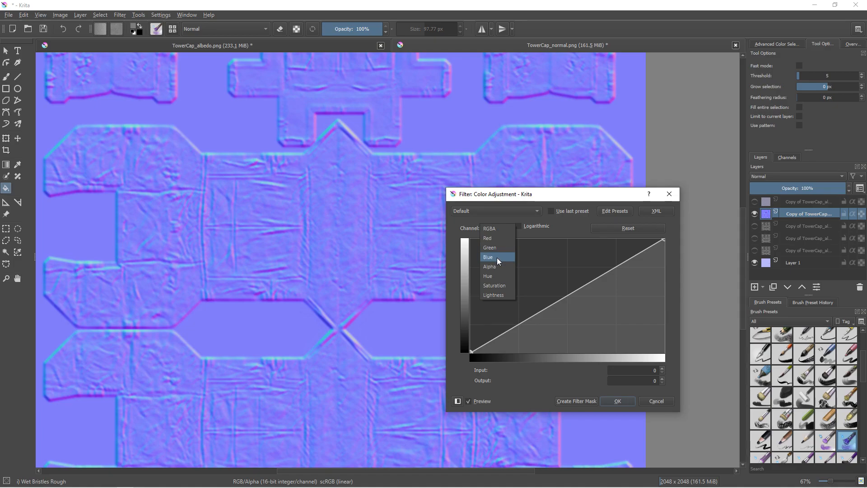
pyautogui.click(473, 342)
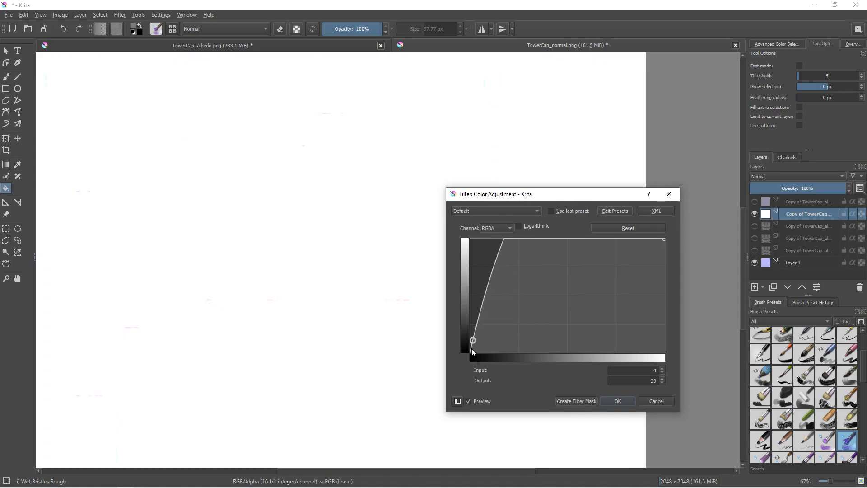
pyautogui.press('Delete')
pyautogui.moveTo(472, 349); pyautogui.dragTo(464, 295)
pyautogui.press('Delete')
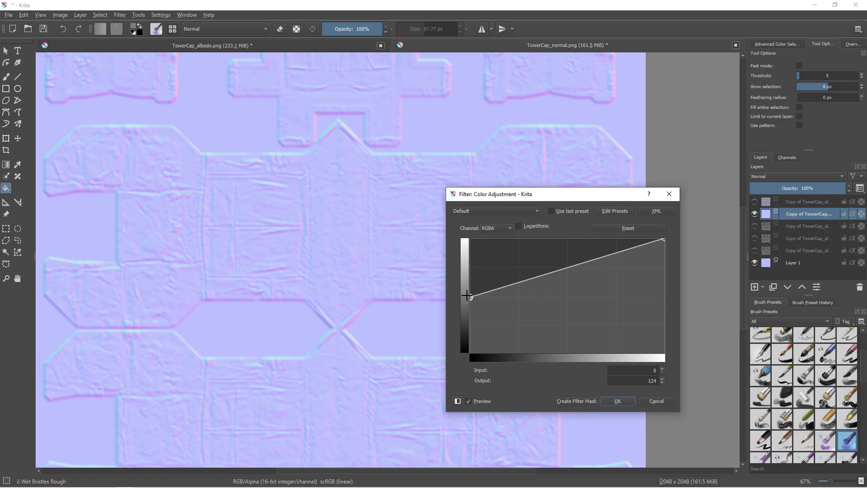
pyautogui.scroll(-2, 230, 219)
pyautogui.moveTo(268, 225); pyautogui.dragTo(259, 243, button='middle')
pyautogui.scroll(2, 348, 254)
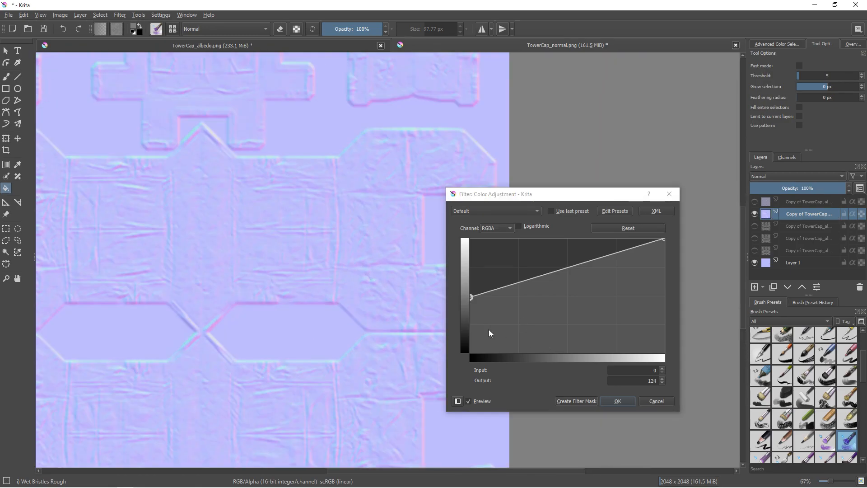
pyautogui.click(616, 400)
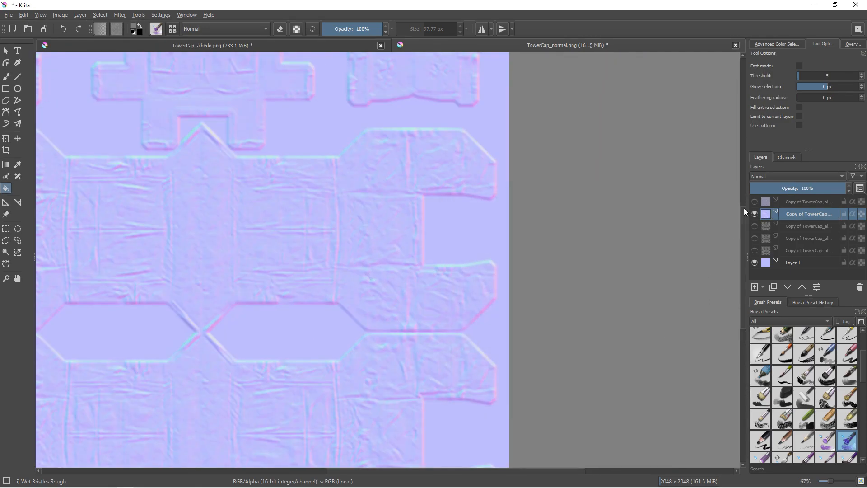
# Compare the two converted layers with each other and with Layer 1 by toggling their visibility, leaving only Layer 1 shown.
pyautogui.click(754, 213)
pyautogui.click(754, 202)
pyautogui.click(752, 213)
pyautogui.click(757, 214)
pyautogui.click(755, 202)
pyautogui.click(755, 203)
pyautogui.click(752, 207)
pyautogui.click(755, 210)
pyautogui.click(754, 212)
pyautogui.click(753, 201)
pyautogui.click(753, 200)
pyautogui.click(752, 212)
pyautogui.click(752, 213)
pyautogui.click(753, 214)
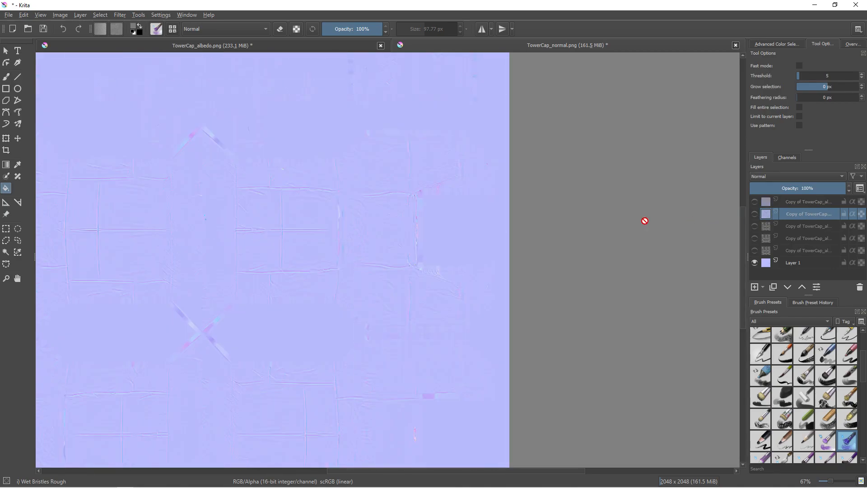
pyautogui.hscroll(-3, 292, 176)
pyautogui.keyDown('ctrl'); pyautogui.scroll(1, 317, 164); pyautogui.keyUp('ctrl')
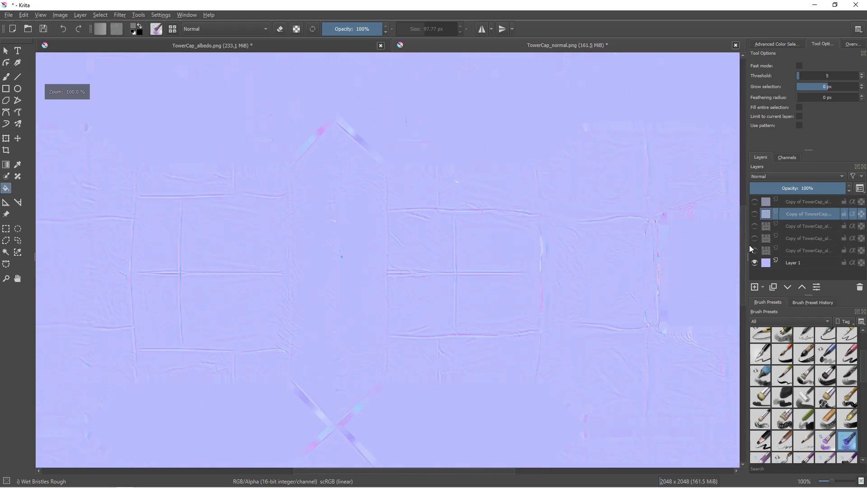
pyautogui.click(753, 202)
pyautogui.click(753, 203)
pyautogui.click(757, 215)
pyautogui.click(757, 215)
# Show the third copy and convert it with Height to Normal Map using the Simple formula, Blue channel and a radius of 3.13 in both directions.
pyautogui.click(757, 225)
pyautogui.click(760, 227)
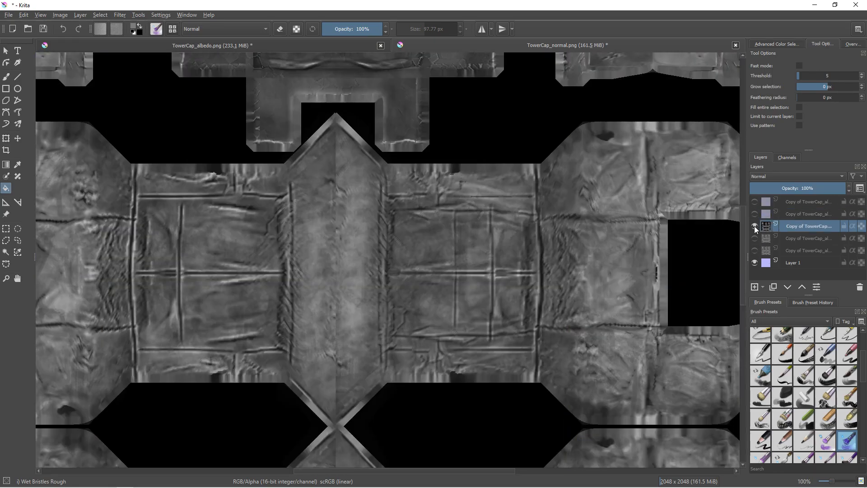
pyautogui.keyDown('ctrl'); pyautogui.scroll(-1, 393, 217); pyautogui.keyUp('ctrl')
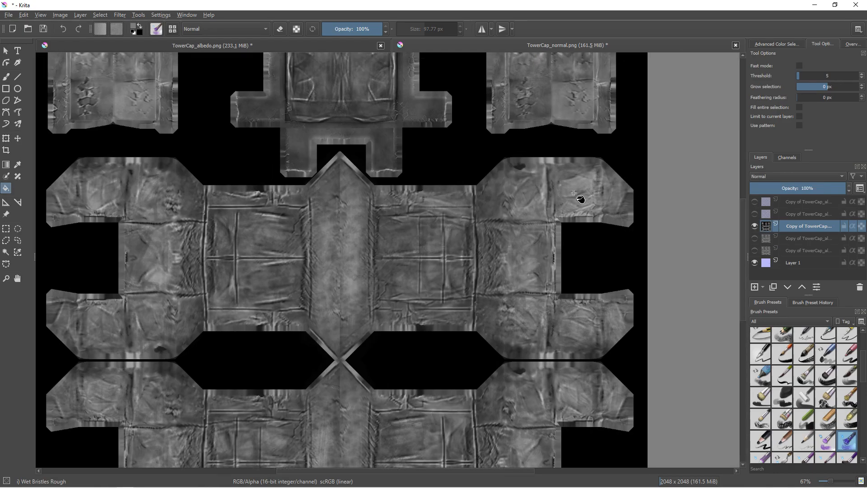
pyautogui.click(118, 15)
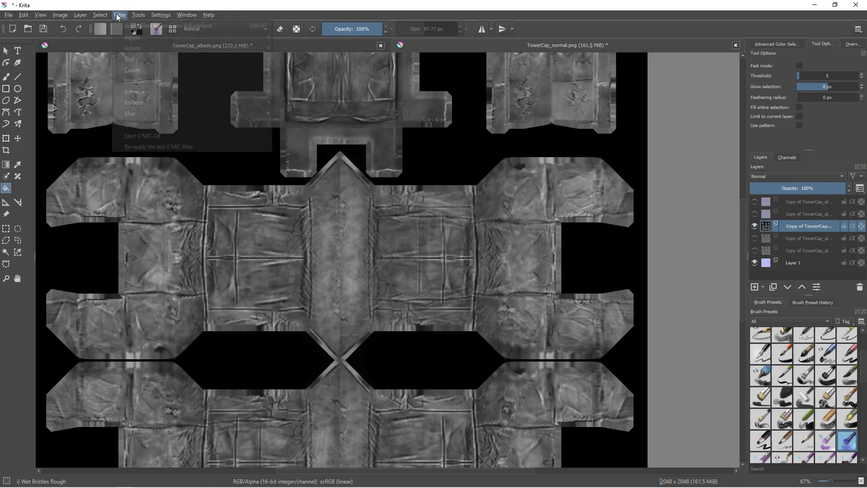
pyautogui.moveTo(221, 81)
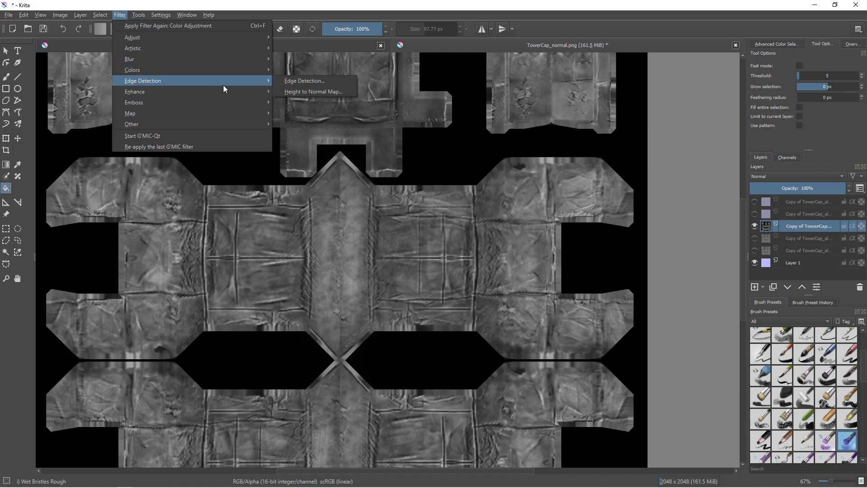
pyautogui.click(291, 91)
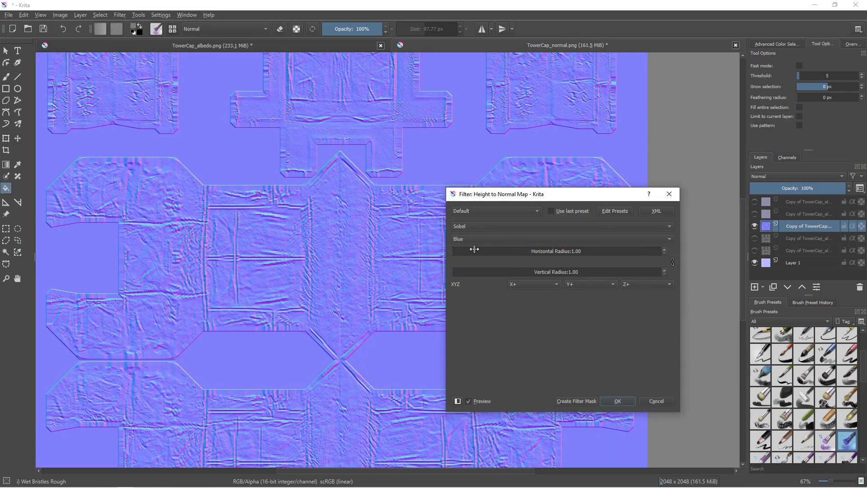
pyautogui.click(465, 249)
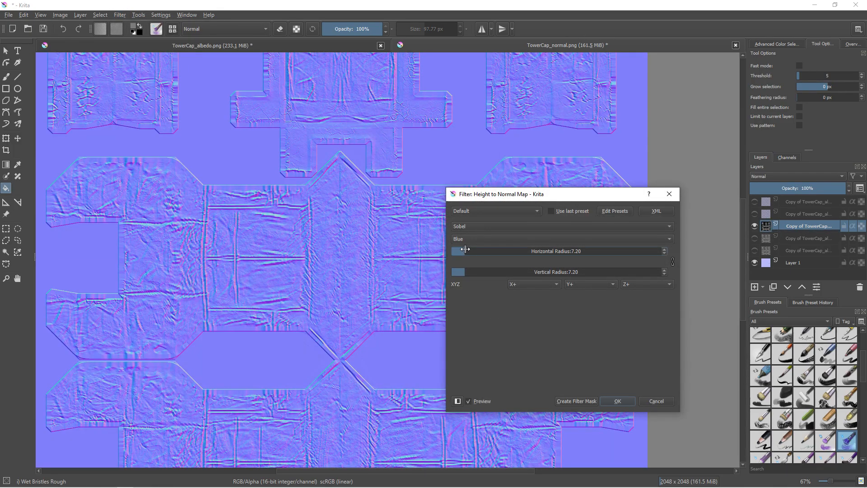
pyautogui.scroll(2, 352, 243)
pyautogui.scroll(-1, 472, 229)
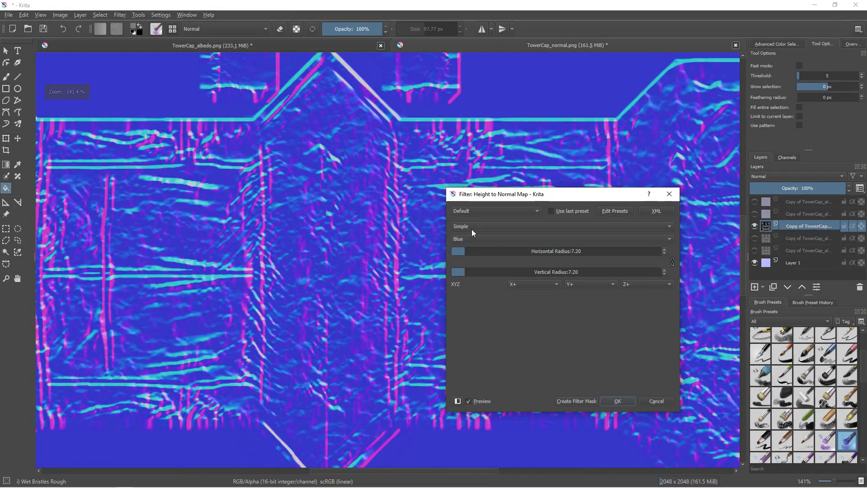
pyautogui.click(458, 252)
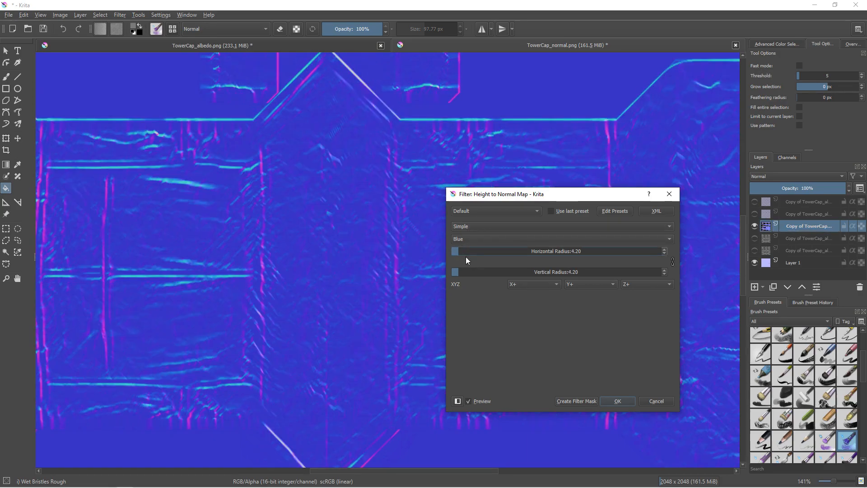
pyautogui.scroll(-2, 345, 245)
pyautogui.scroll(1, 335, 243)
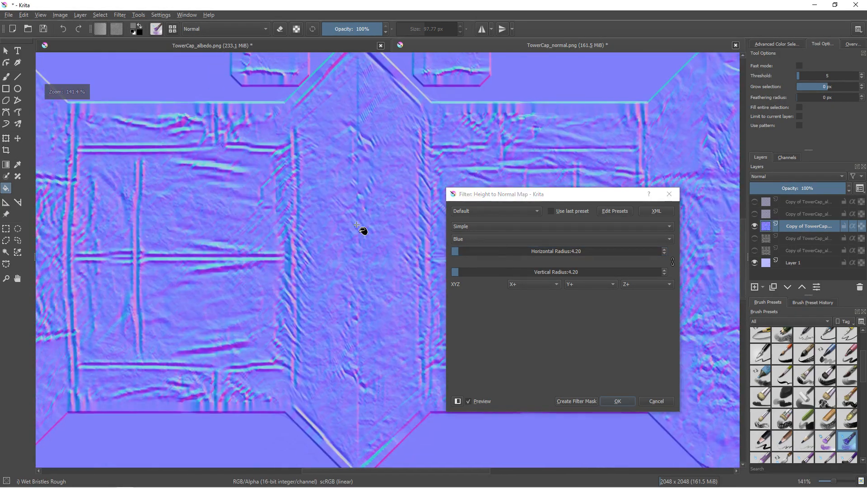
pyautogui.moveTo(457, 251); pyautogui.dragTo(387, 269)
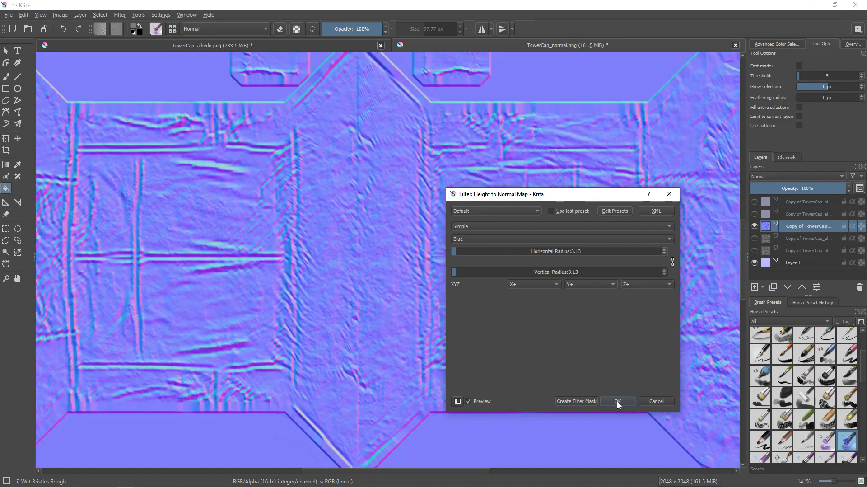
pyautogui.click(617, 401)
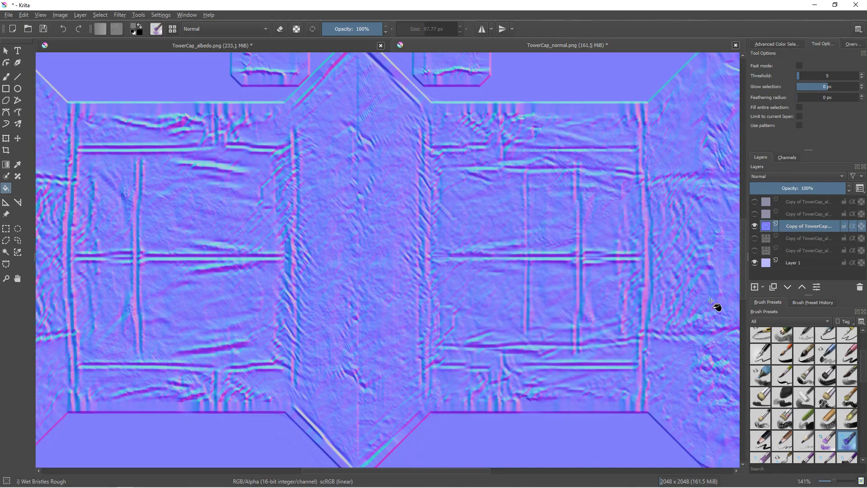
# Hide the third copy, show the fourth and convert it with Height to Normal Map using Sobel, the Blue channel and a radius of 1.85.
pyautogui.click(754, 226)
pyautogui.click(754, 238)
pyautogui.click(794, 238)
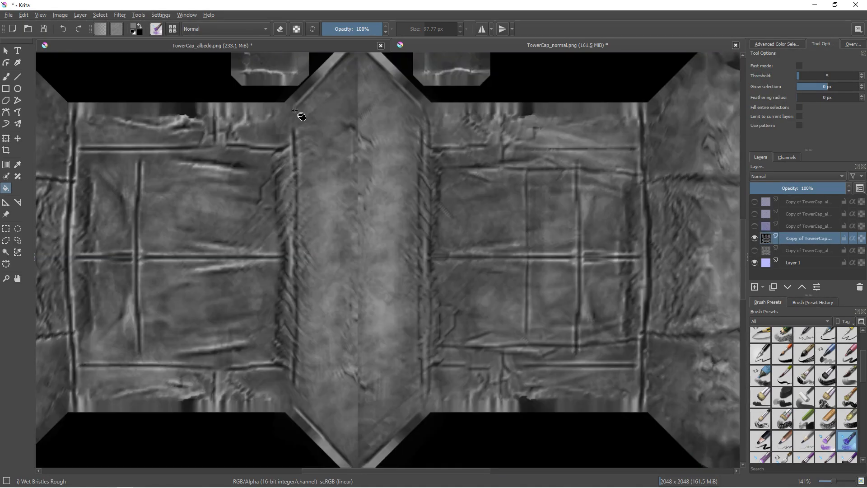
pyautogui.click(120, 15)
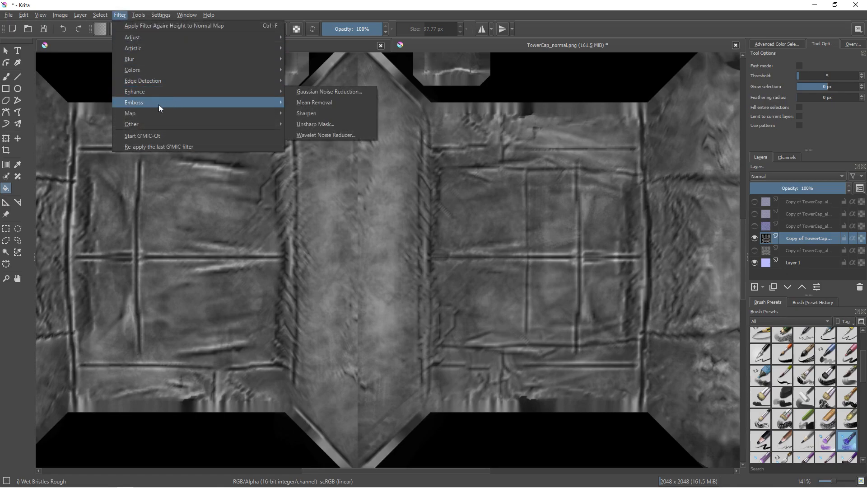
pyautogui.moveTo(157, 103)
pyautogui.click(312, 92)
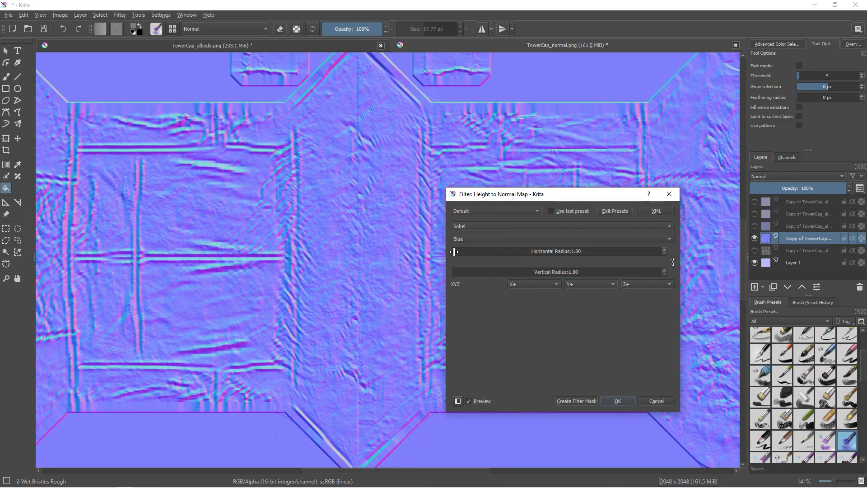
pyautogui.click(454, 252)
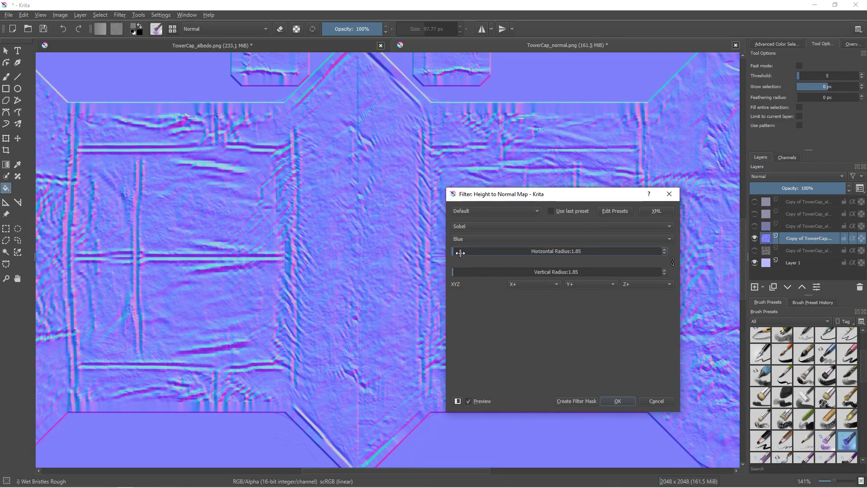
pyautogui.click(456, 251)
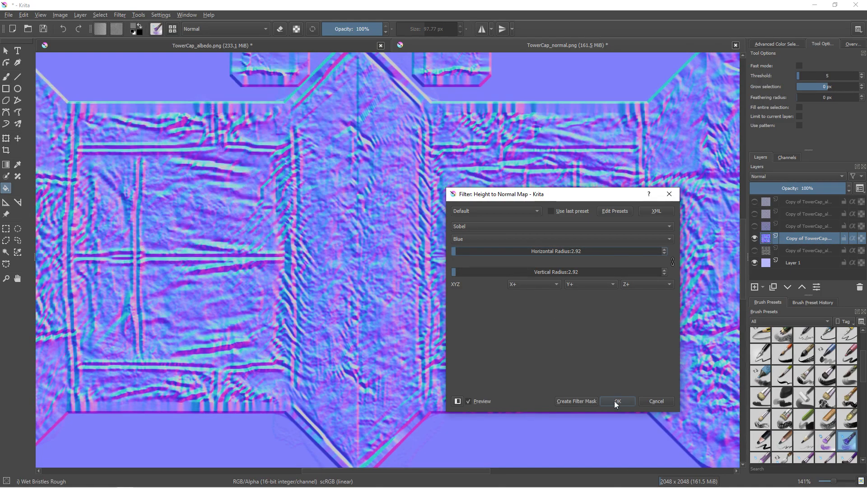
pyautogui.scroll(-5, 467, 252)
pyautogui.scroll(-3, 461, 240)
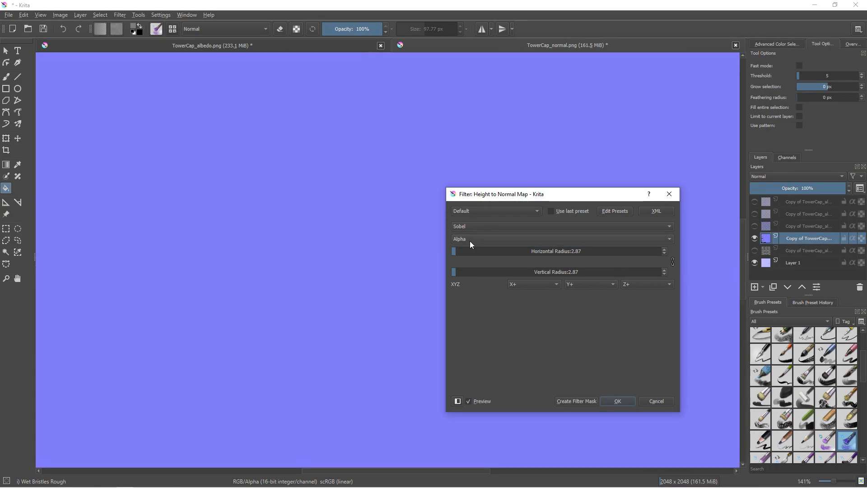
pyautogui.click(470, 240)
pyautogui.click(460, 231)
pyautogui.moveTo(456, 247); pyautogui.dragTo(454, 252)
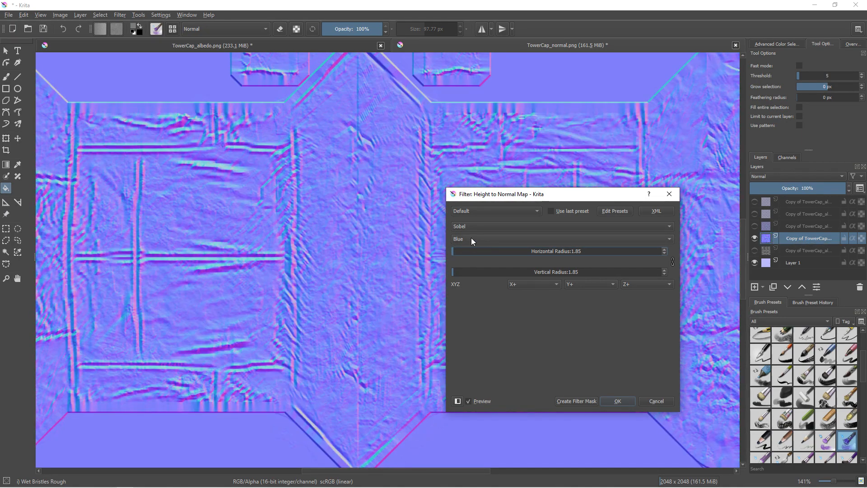
pyautogui.click(617, 401)
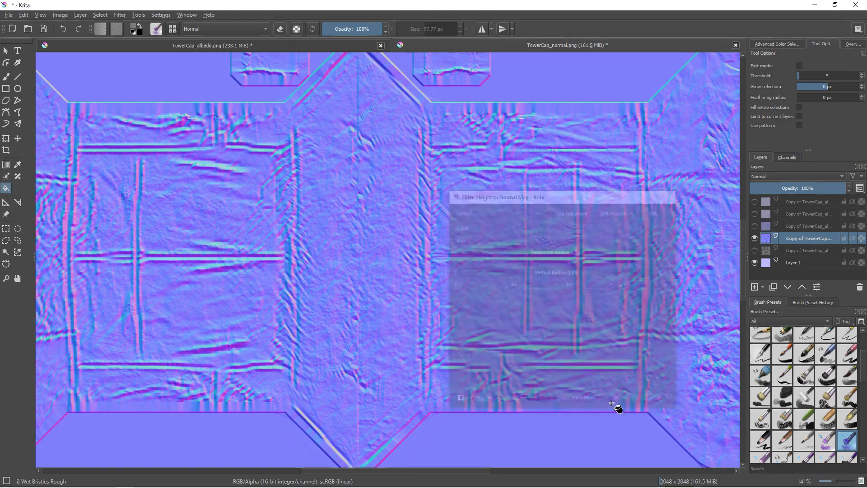
# Hide the fourth copy, show the fifth and convert it with Height to Normal Map using Prewitt, the Blue channel and a radius of 1.00.
pyautogui.click(754, 238)
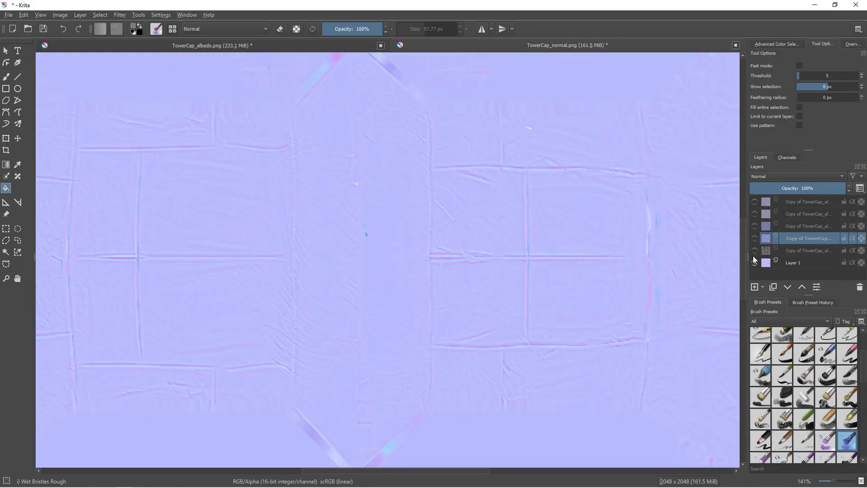
pyautogui.click(754, 250)
pyautogui.click(796, 250)
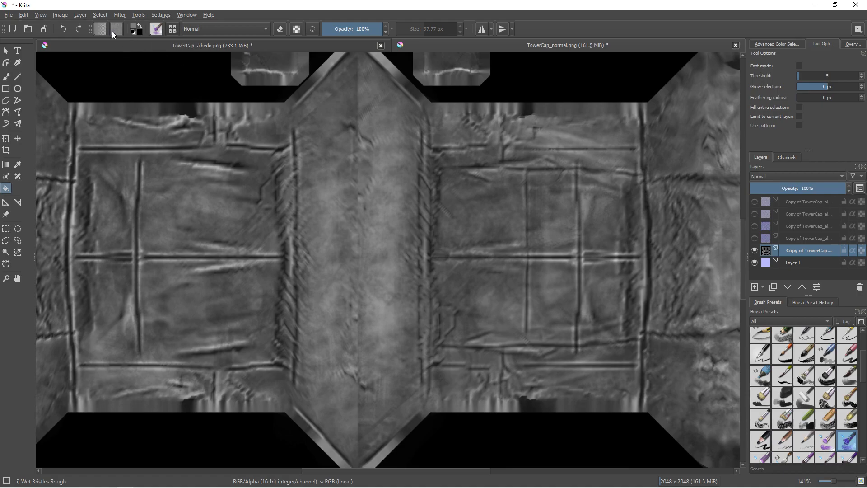
pyautogui.click(120, 15)
pyautogui.moveTo(149, 83)
pyautogui.click(307, 91)
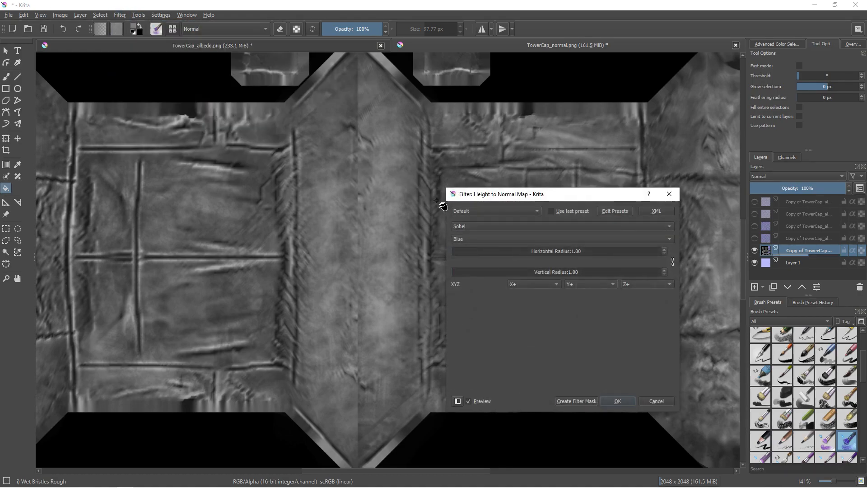
pyautogui.scroll(1, 479, 224)
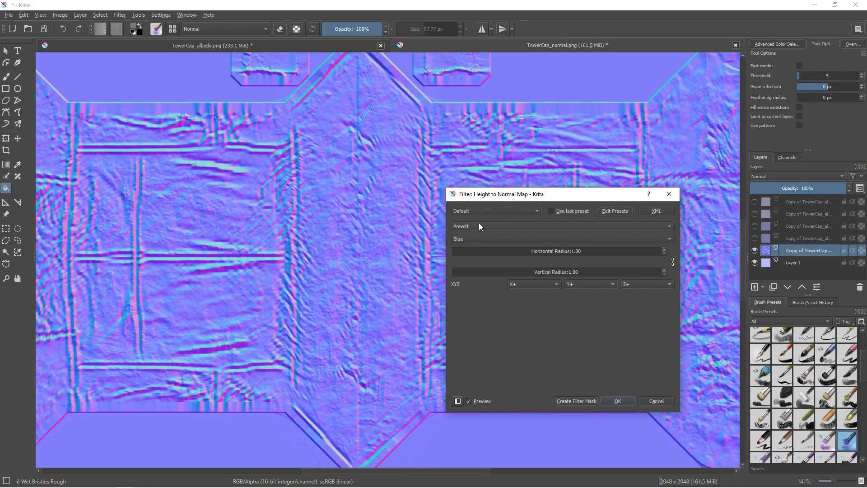
pyautogui.scroll(1, 320, 209)
pyautogui.moveTo(242, 159); pyautogui.dragTo(304, 158, button='middle')
pyautogui.scroll(-2, 305, 158)
pyautogui.scroll(1, 259, 183)
pyautogui.moveTo(251, 186); pyautogui.dragTo(326, 193, button='middle')
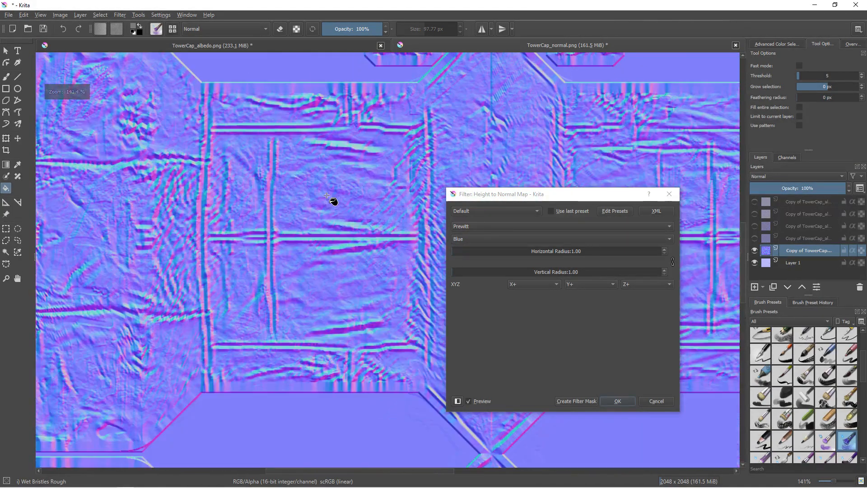
pyautogui.click(618, 402)
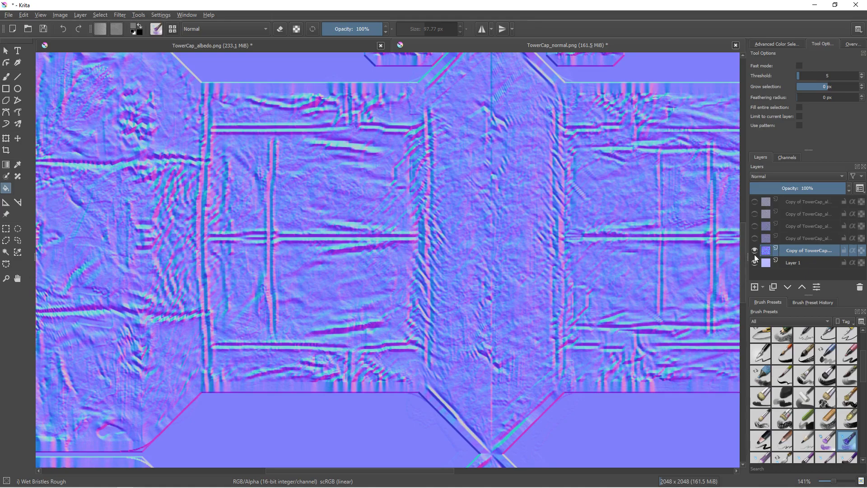
# Compare the converted layers by showing all the hidden copies one after another, then hide the two topmost ones again.
pyautogui.click(754, 238)
pyautogui.click(755, 226)
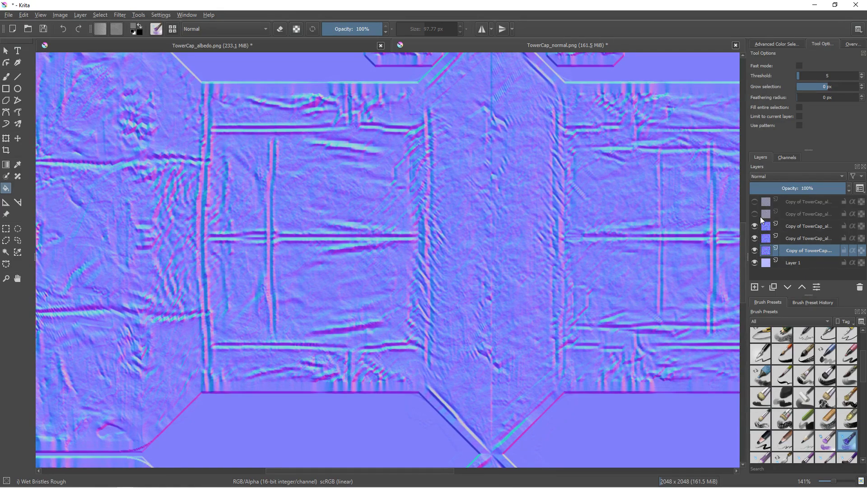
pyautogui.click(754, 214)
pyautogui.click(755, 202)
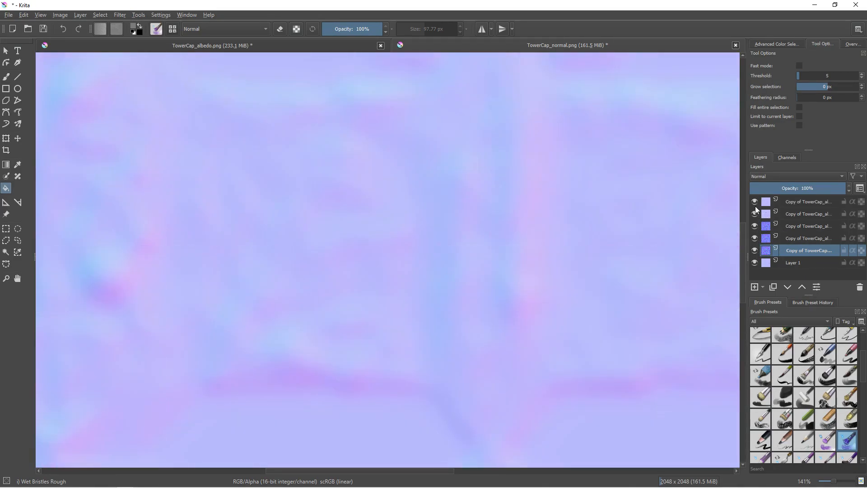
pyautogui.click(755, 201)
pyautogui.click(755, 212)
# Lighten the third converted layer with Color Adjustment curves, raising the RGBA curve's start point to output 91 at input 0 on a straight line.
pyautogui.click(795, 226)
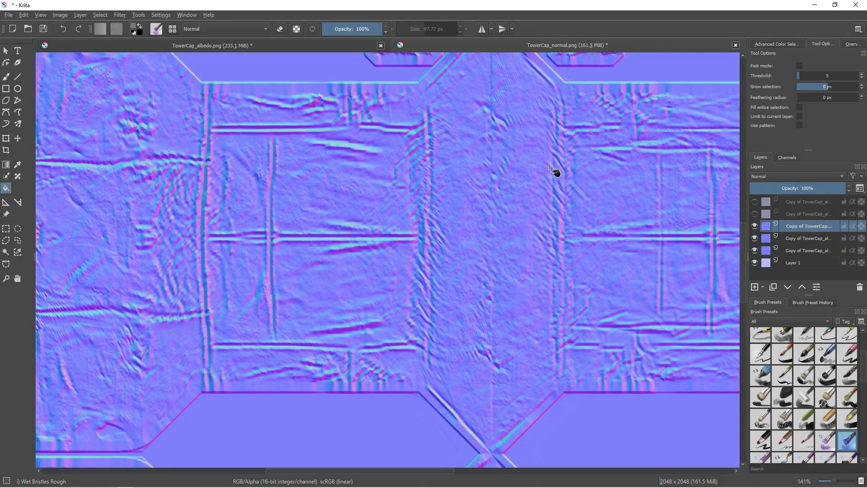
pyautogui.moveTo(119, 14)
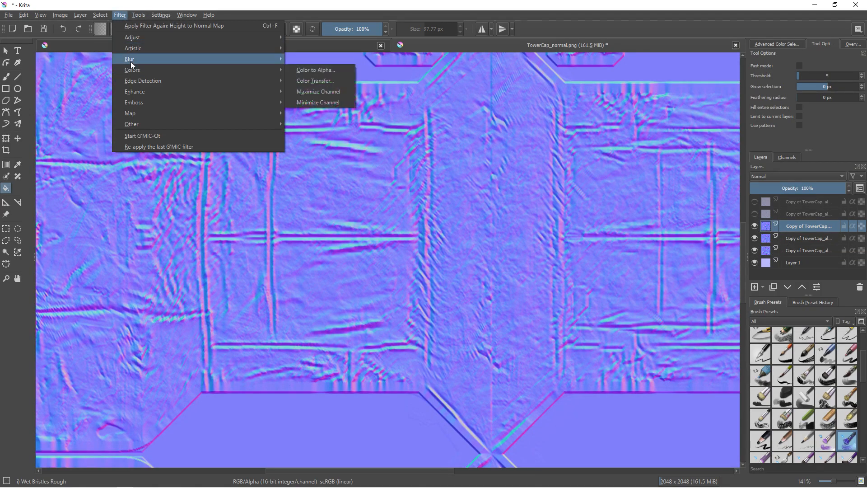
pyautogui.moveTo(134, 48)
pyautogui.moveTo(194, 35)
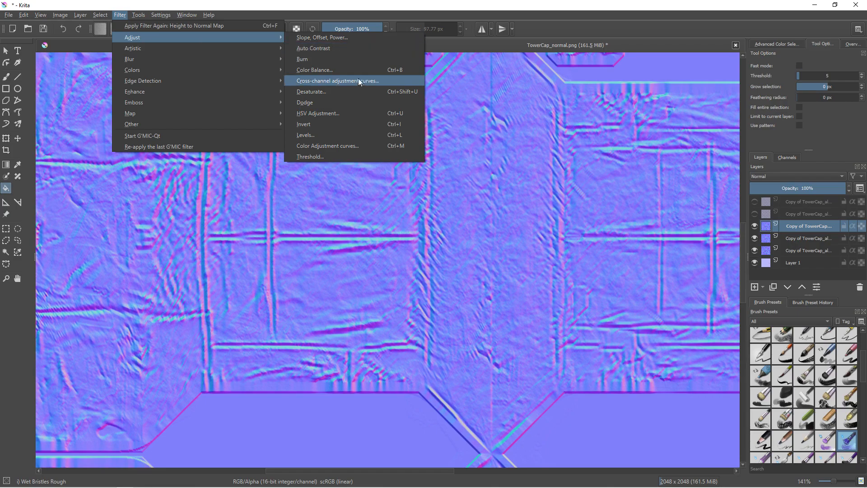
pyautogui.click(330, 142)
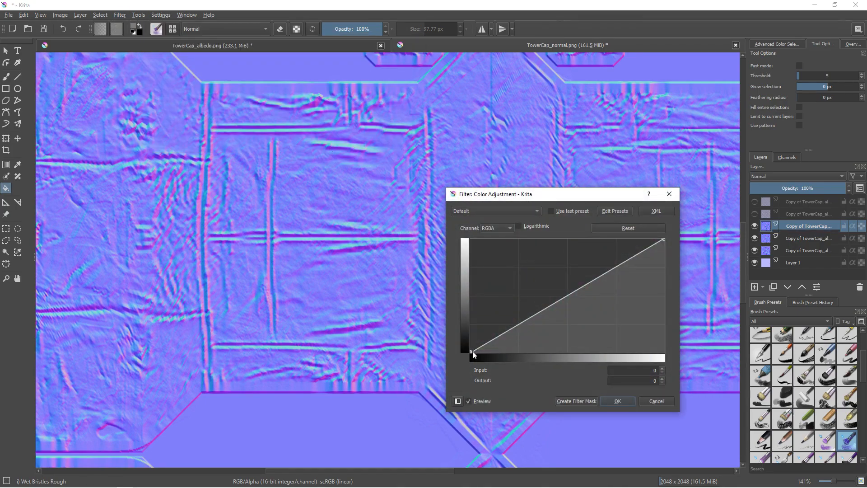
pyautogui.moveTo(504, 332); pyautogui.dragTo(507, 315)
pyautogui.press('Delete')
pyautogui.moveTo(472, 350); pyautogui.dragTo(468, 314)
pyautogui.press('Delete')
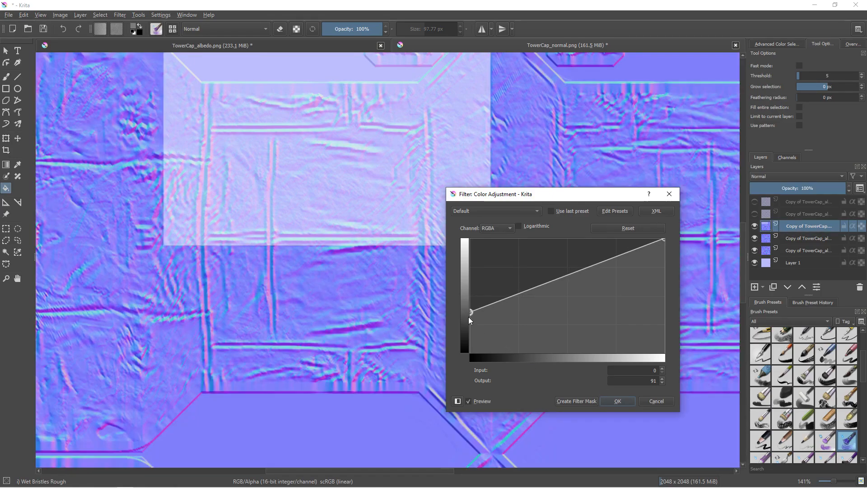
pyautogui.click(618, 401)
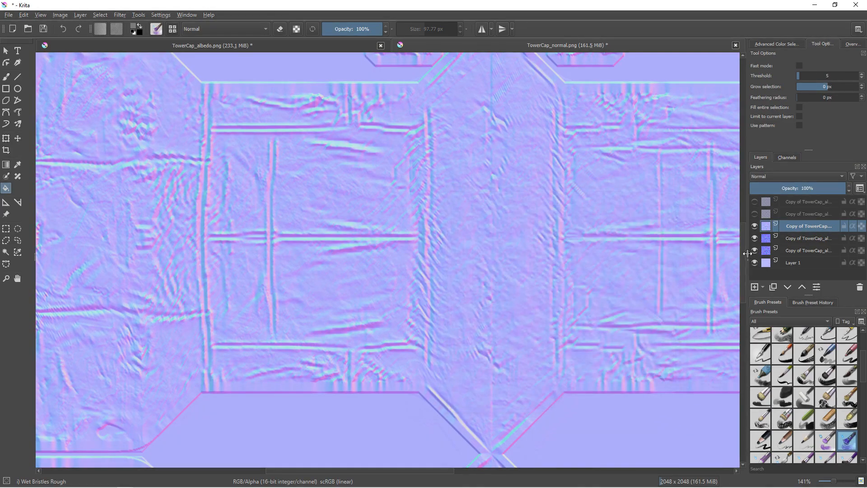
# Compare the second and third layers, hide both, and lighten the fourth with Color Adjustment curves, raising the RGBA start point to output 123 at input 0.
pyautogui.click(754, 215)
pyautogui.click(755, 216)
pyautogui.click(754, 225)
pyautogui.click(784, 240)
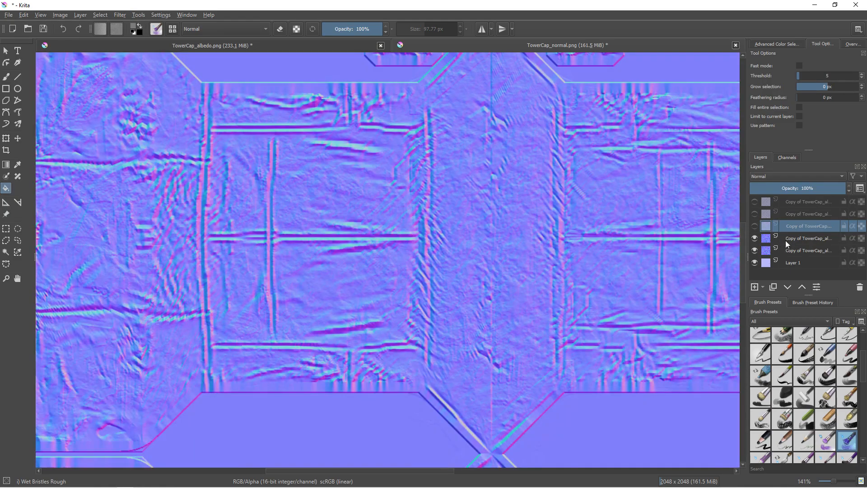
pyautogui.click(120, 15)
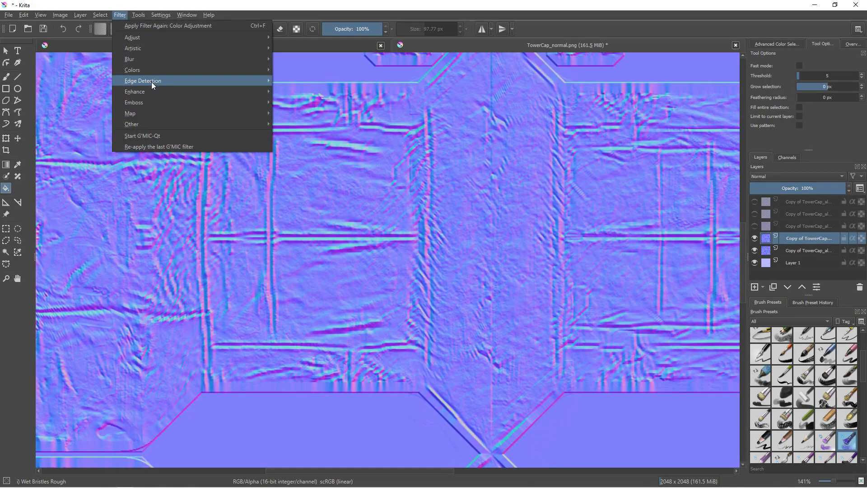
pyautogui.moveTo(145, 40)
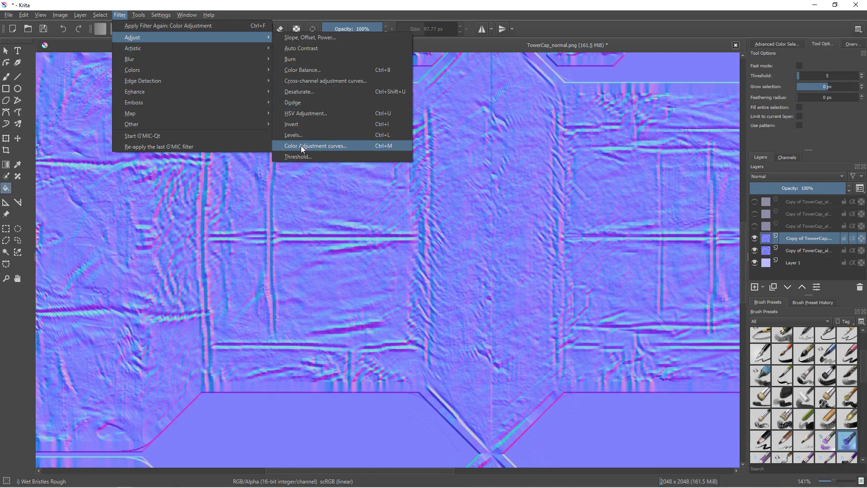
pyautogui.click(323, 146)
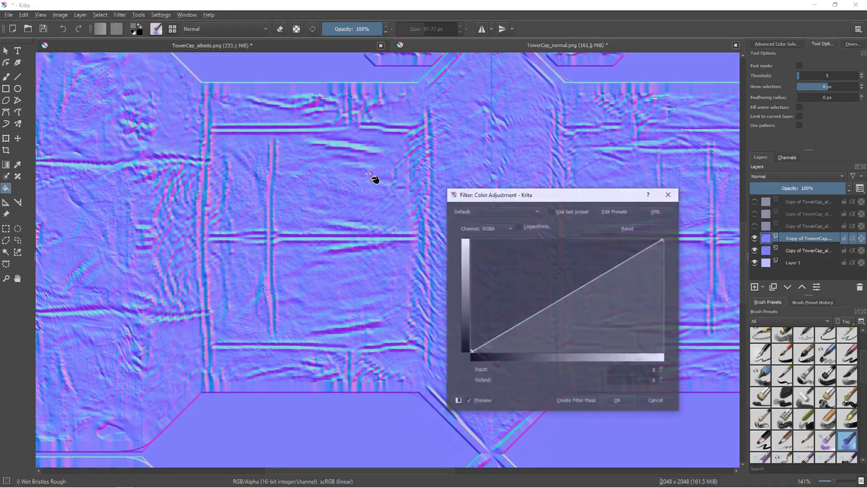
pyautogui.moveTo(471, 352); pyautogui.dragTo(462, 295)
pyautogui.press('Delete')
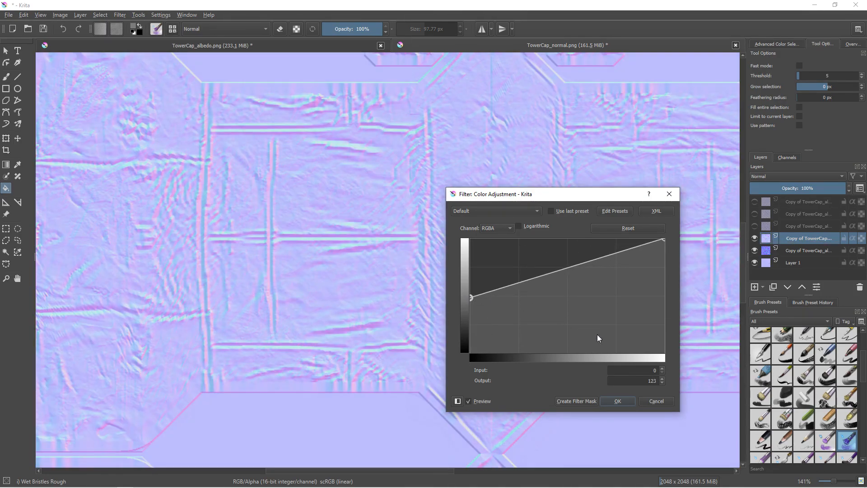
pyautogui.click(621, 400)
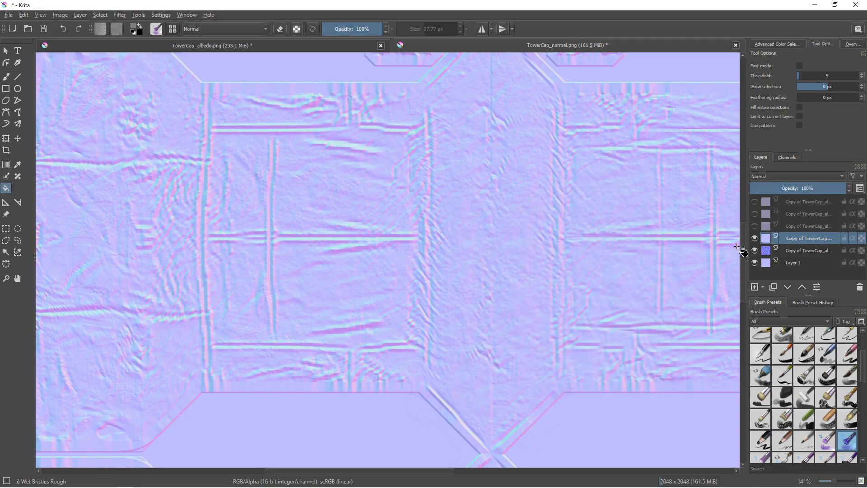
# Hide the fourth layer, lighten the fifth with the RGBA curve's start point at output 124 and input 0, and show all converted copies.
pyautogui.click(754, 238)
pyautogui.click(770, 250)
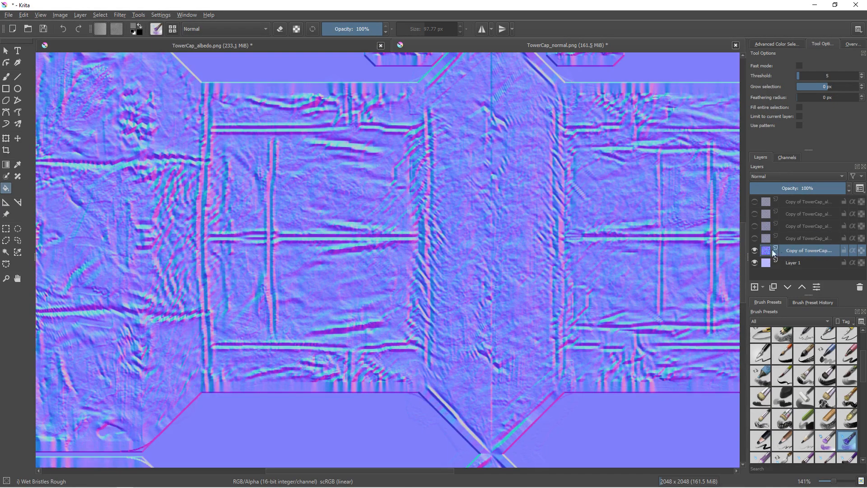
pyautogui.click(120, 15)
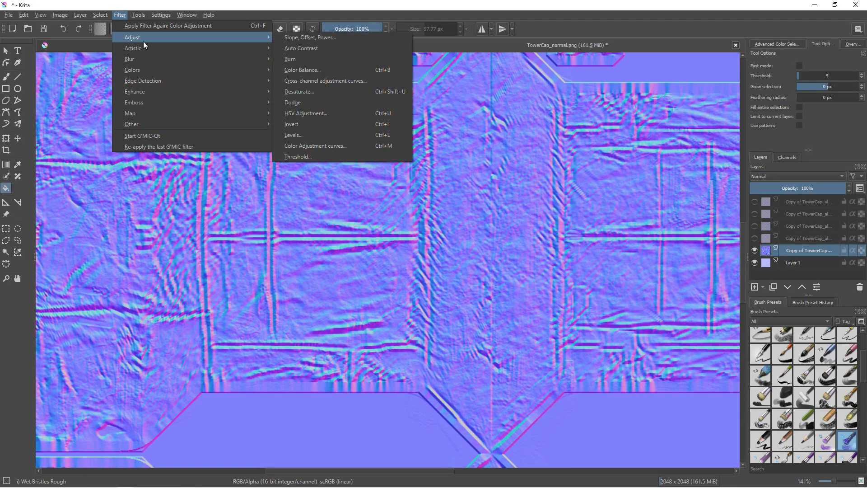
pyautogui.moveTo(245, 37)
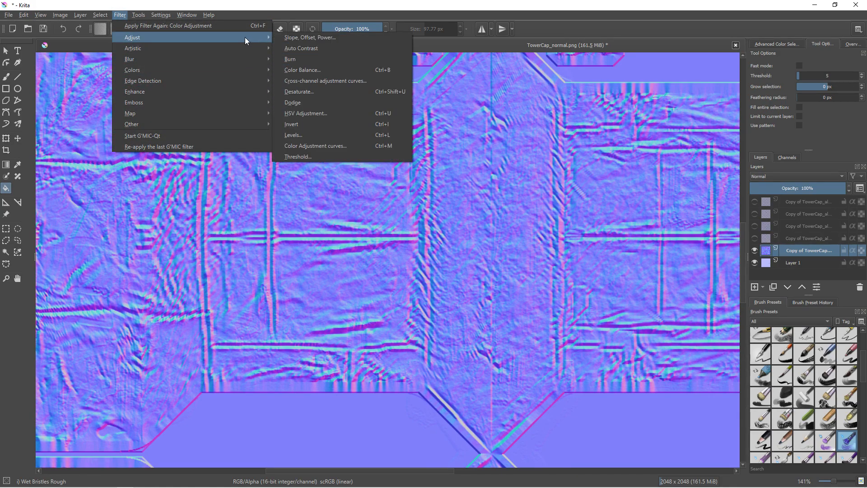
pyautogui.click(310, 146)
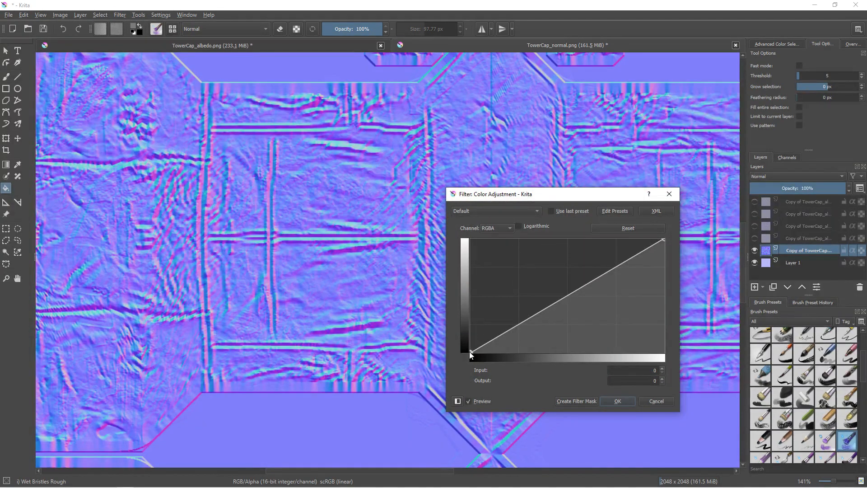
pyautogui.moveTo(470, 352); pyautogui.dragTo(463, 306)
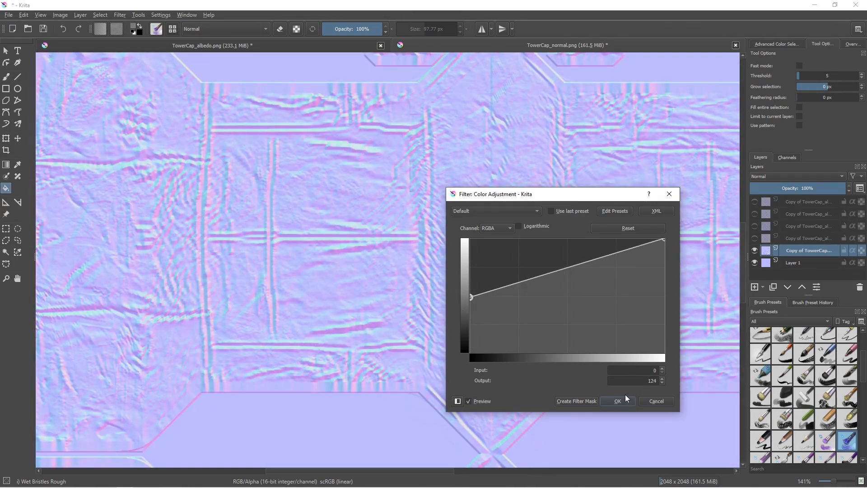
pyautogui.click(617, 401)
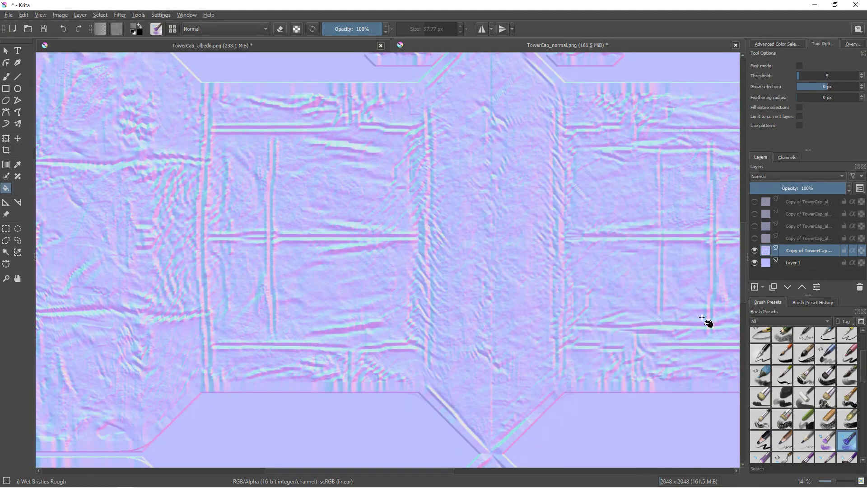
pyautogui.moveTo(753, 239); pyautogui.dragTo(753, 201)
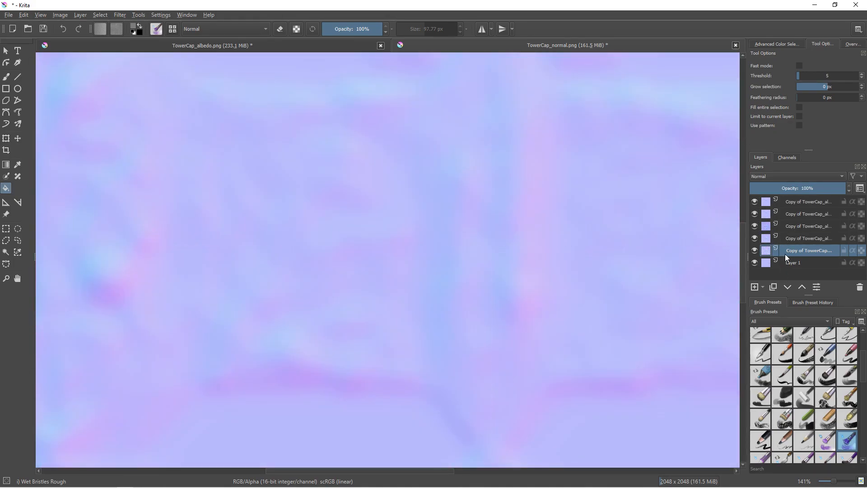
# Hide all five converted copies and examine the original Layer 1 normal map alone.
pyautogui.click(755, 202)
pyautogui.click(754, 212)
pyautogui.click(753, 212)
pyautogui.moveTo(754, 250); pyautogui.dragTo(754, 216)
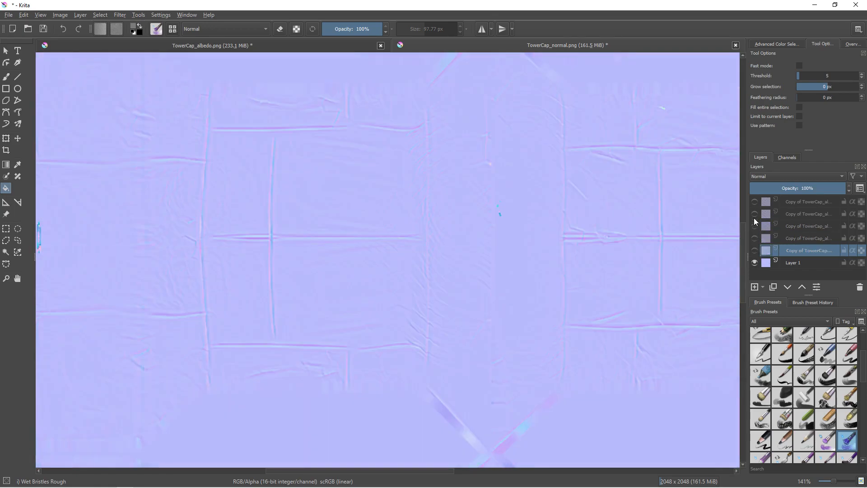
pyautogui.click(755, 262)
pyautogui.click(755, 262)
pyautogui.scroll(-2, 432, 188)
pyautogui.scroll(2, 431, 187)
pyautogui.scroll(-4, 378, 184)
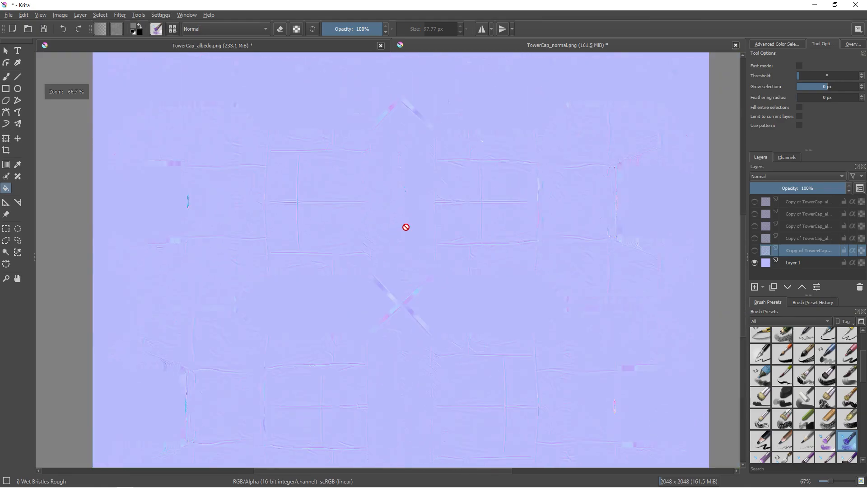
pyautogui.scroll(4, 452, 217)
# Compare the lower converted copies with Layer 1 one at a time, and show all five copies again.
pyautogui.click(755, 251)
pyautogui.click(754, 251)
pyautogui.click(755, 239)
pyautogui.click(755, 239)
pyautogui.click(754, 227)
pyautogui.click(755, 225)
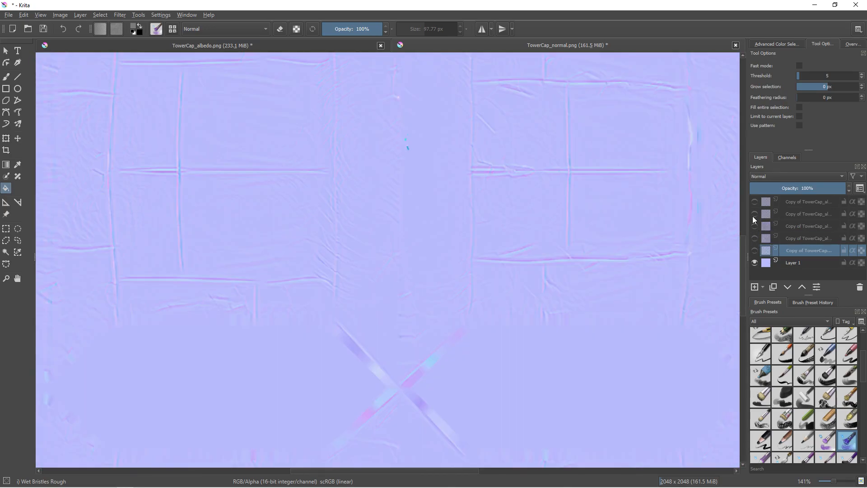
pyautogui.click(754, 215)
pyautogui.click(755, 202)
pyautogui.click(755, 226)
pyautogui.click(754, 238)
pyautogui.click(755, 250)
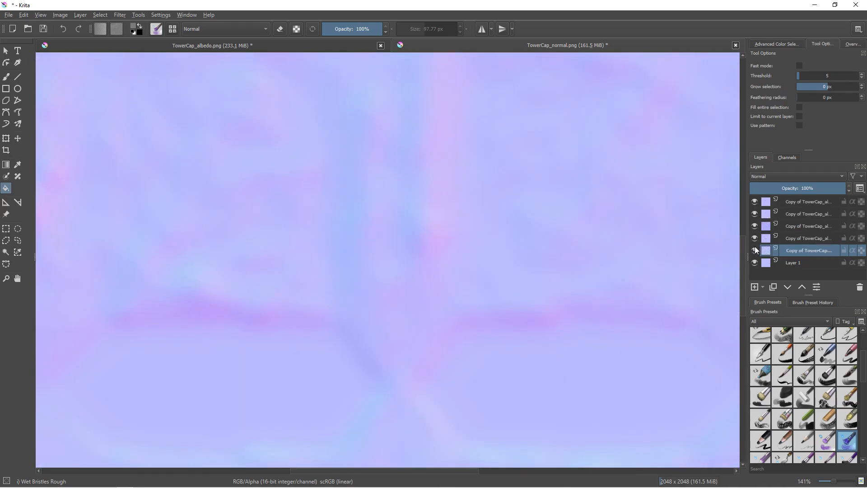
# Add Combine Normal Map from the Misc category to the favorite layer blending modes.
pyautogui.click(795, 203)
pyautogui.click(780, 180)
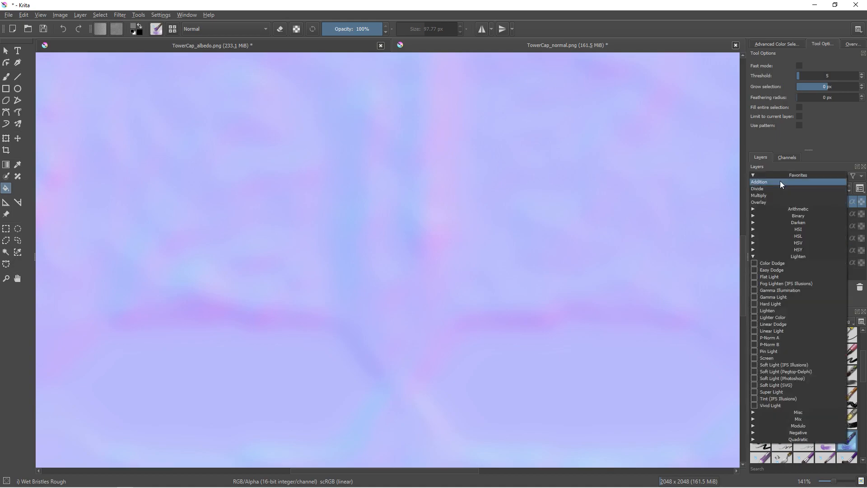
pyautogui.click(754, 256)
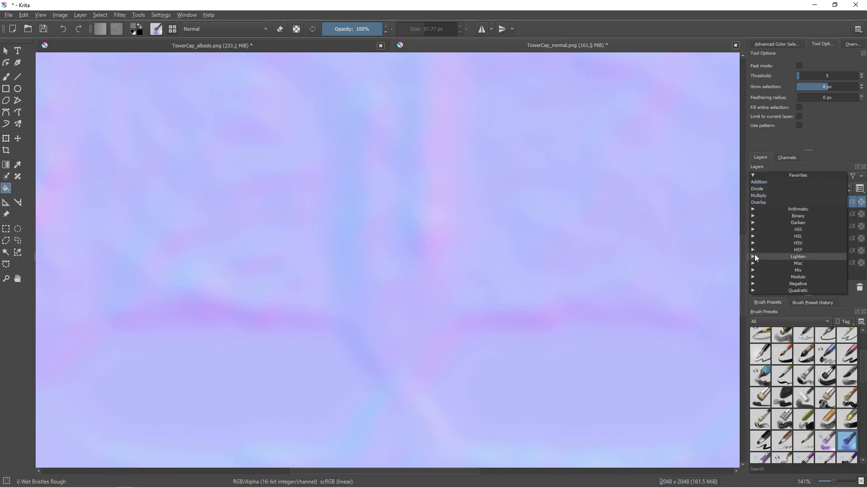
pyautogui.click(755, 270)
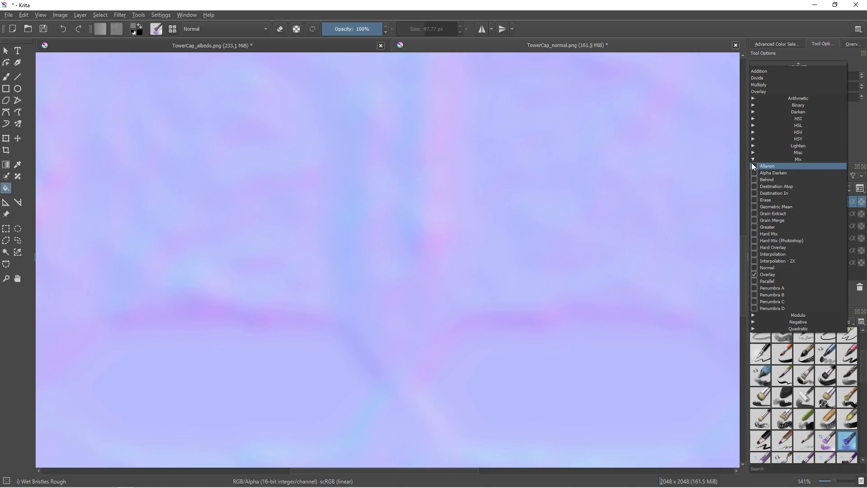
pyautogui.click(765, 174)
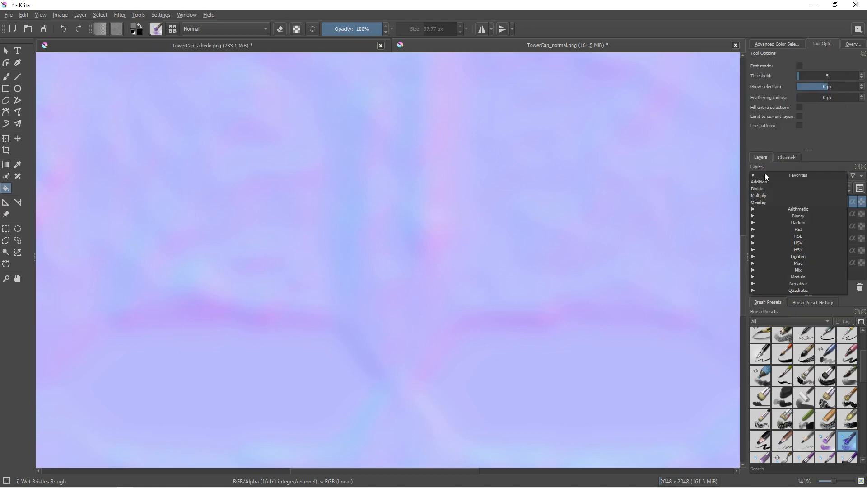
pyautogui.click(754, 263)
pyautogui.click(754, 276)
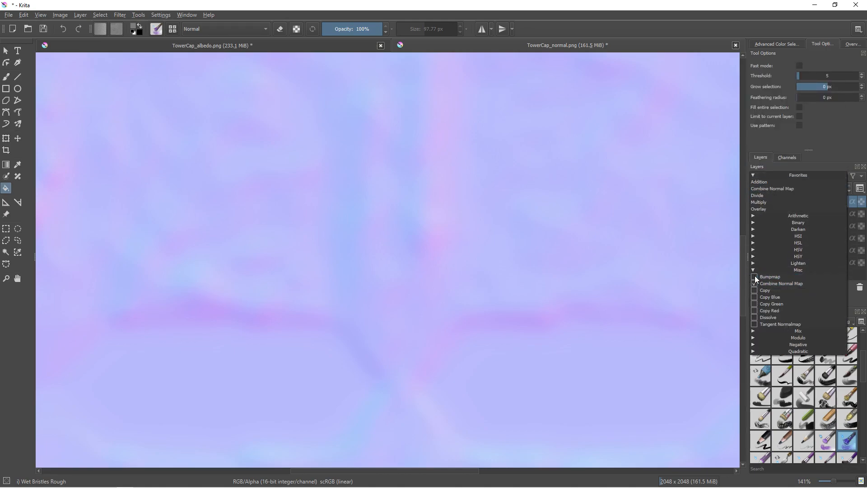
pyautogui.click(818, 143)
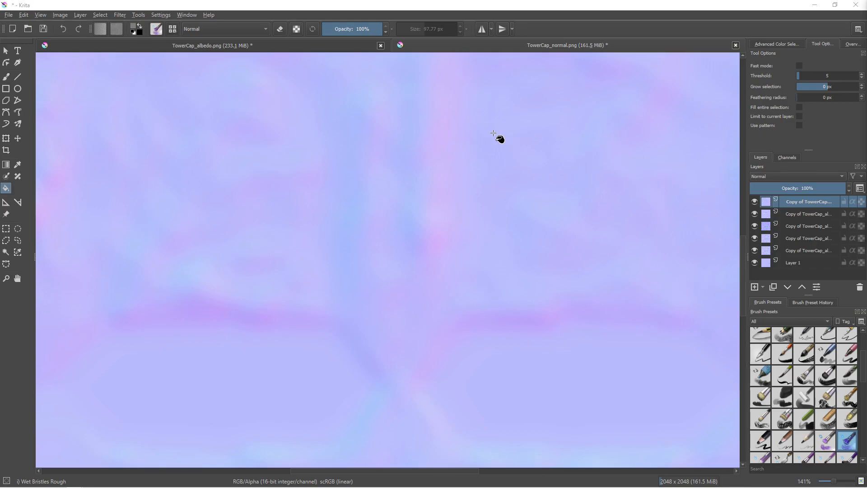
# Raise the second copy to the top of the stack, blend it as Combine Normal Map, and compare it with and without the effect.
pyautogui.scroll(-4, 441, 189)
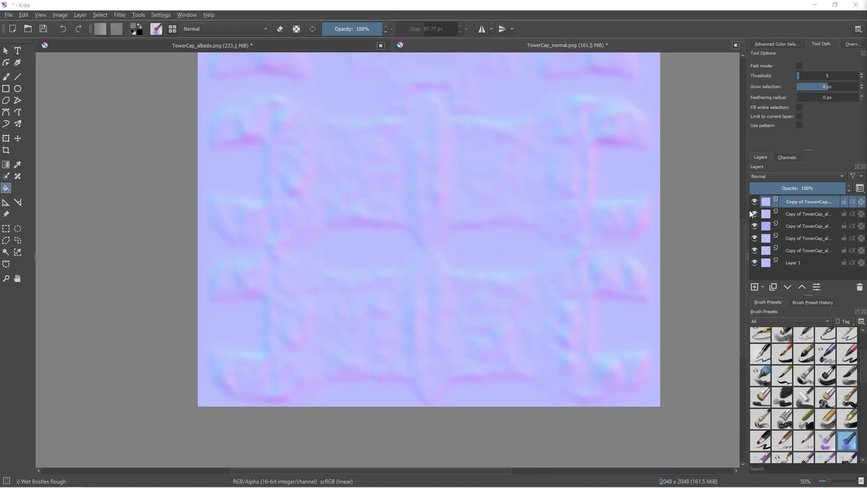
pyautogui.click(785, 214)
pyautogui.click(802, 289)
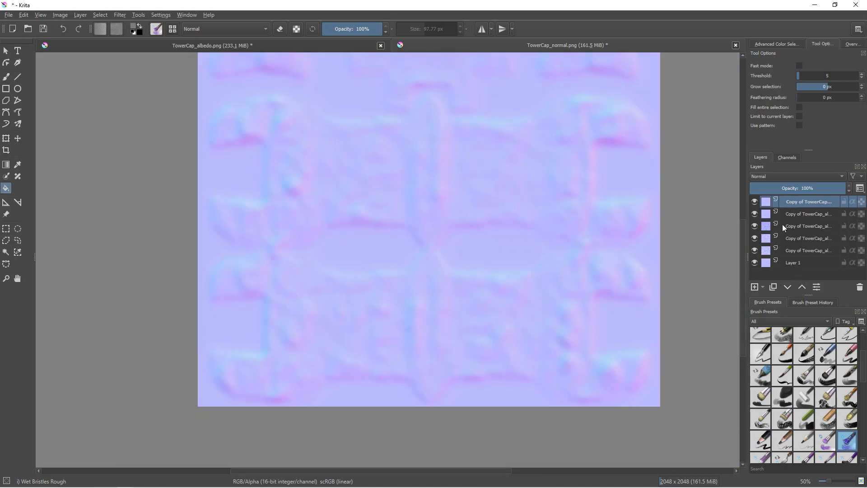
pyautogui.click(787, 176)
pyautogui.click(787, 188)
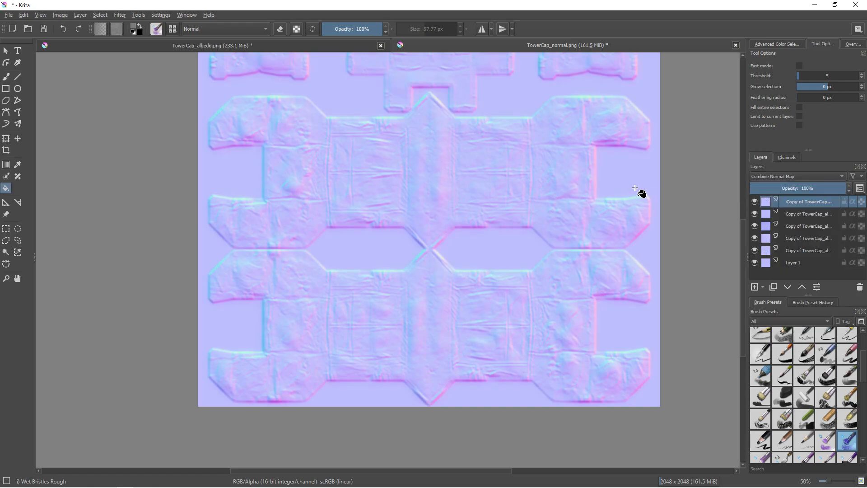
pyautogui.click(754, 202)
pyautogui.click(755, 202)
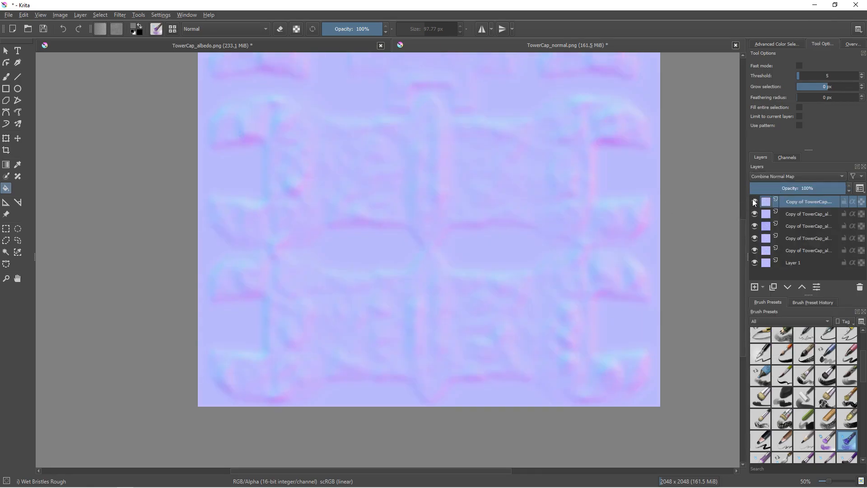
pyautogui.scroll(2, 542, 203)
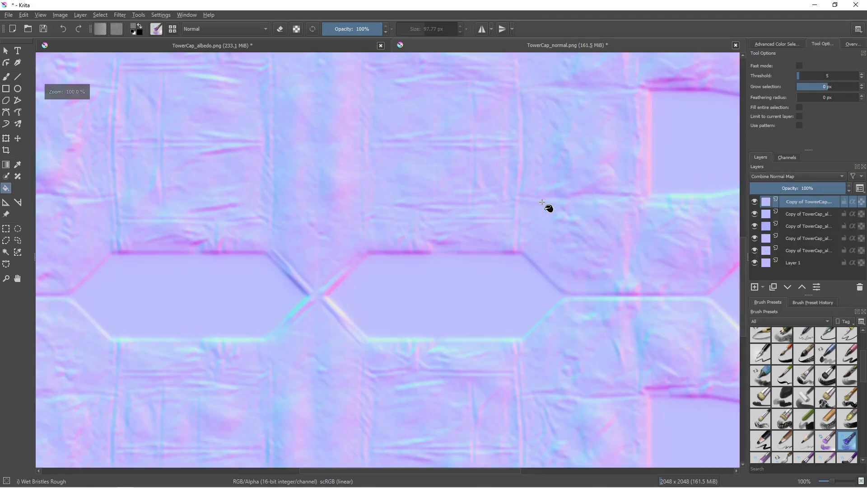
# Reverse the order of the remaining copies by raising the third, fourth and fifth ones to the top of the stack in turn.
pyautogui.click(786, 226)
pyautogui.click(799, 286)
pyautogui.click(799, 286)
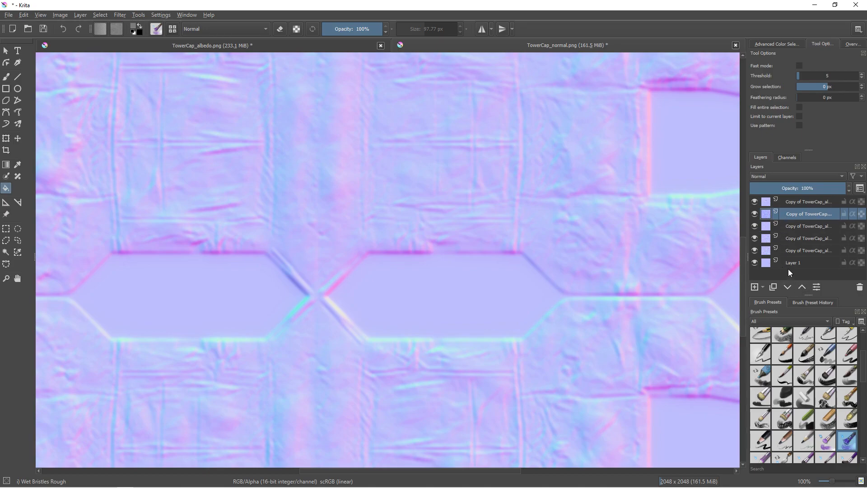
pyautogui.click(793, 240)
pyautogui.click(802, 289)
pyautogui.click(802, 289)
pyautogui.click(800, 286)
pyautogui.click(791, 252)
pyautogui.click(801, 287)
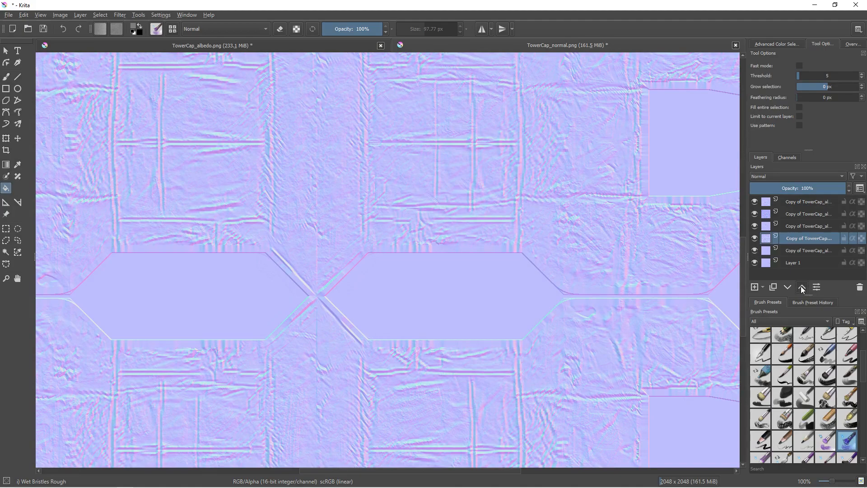
pyautogui.click(801, 287)
pyautogui.click(802, 288)
pyautogui.click(802, 287)
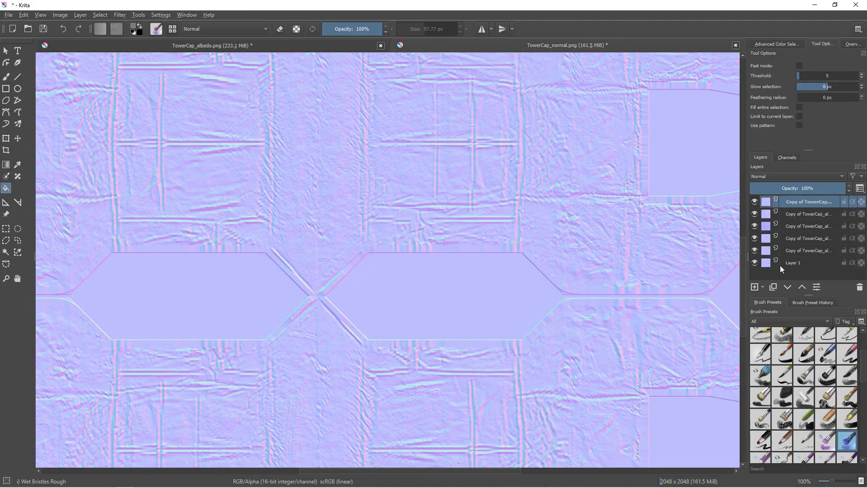
# Hide the three topmost copies and check the Combine Normal Map copy over the copy beneath it.
pyautogui.click(755, 201)
pyautogui.click(755, 214)
pyautogui.click(755, 225)
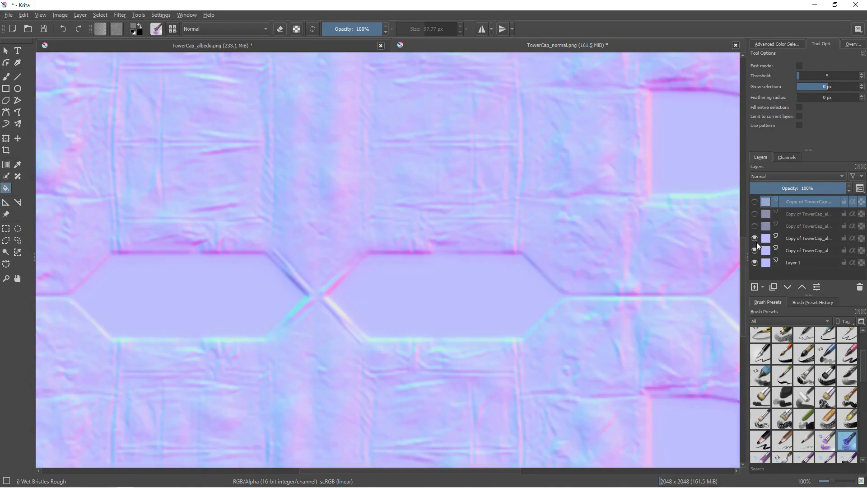
pyautogui.click(757, 242)
pyautogui.click(757, 242)
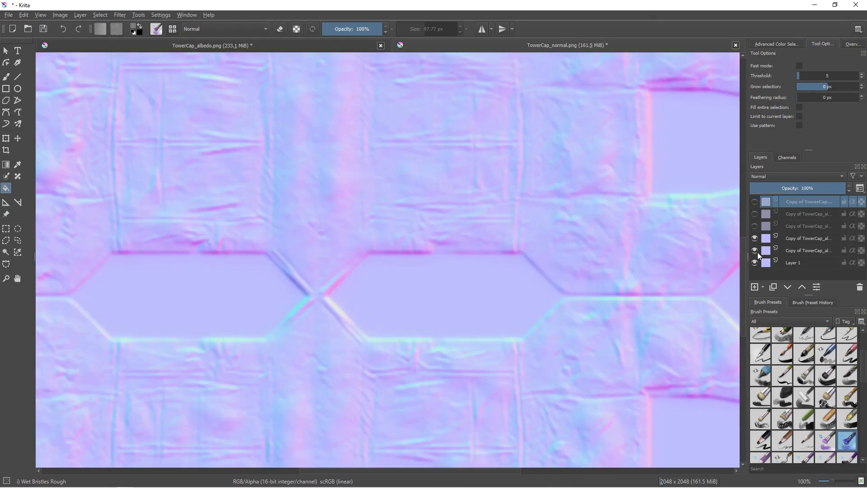
# Lower the Combine Normal Map copy's opacity to 27% and group it with the copy directly beneath it.
pyautogui.click(784, 240)
pyautogui.scroll(-1, 472, 205)
pyautogui.moveTo(787, 188); pyautogui.dragTo(802, 191)
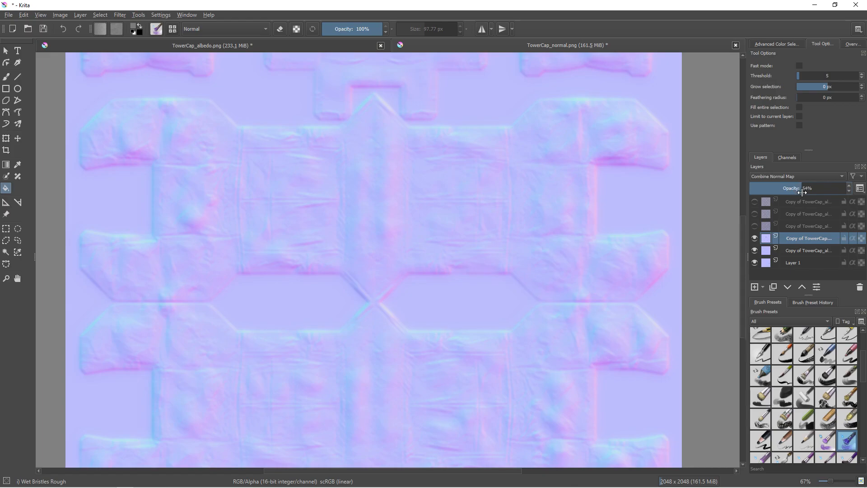
pyautogui.click(768, 186)
pyautogui.click(776, 188)
pyautogui.scroll(3, 527, 205)
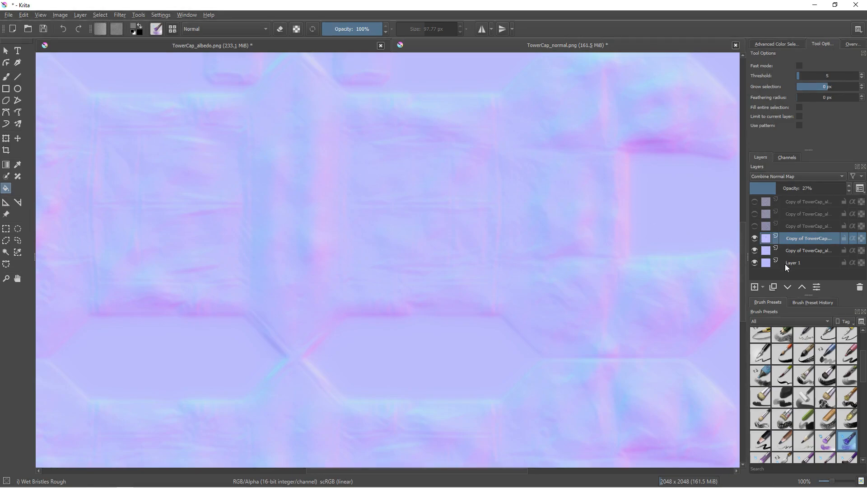
pyautogui.keyDown('ctrl'); pyautogui.click(793, 251); pyautogui.keyUp('ctrl')
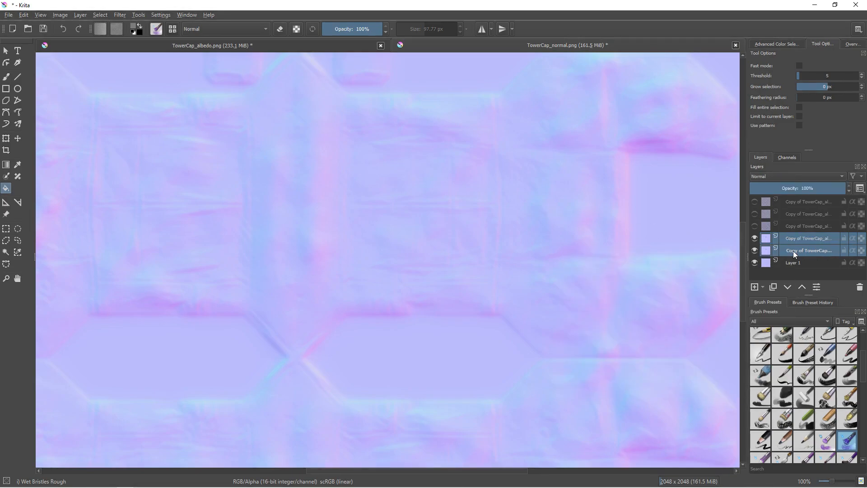
pyautogui.hotkey('ctrl', 'g')
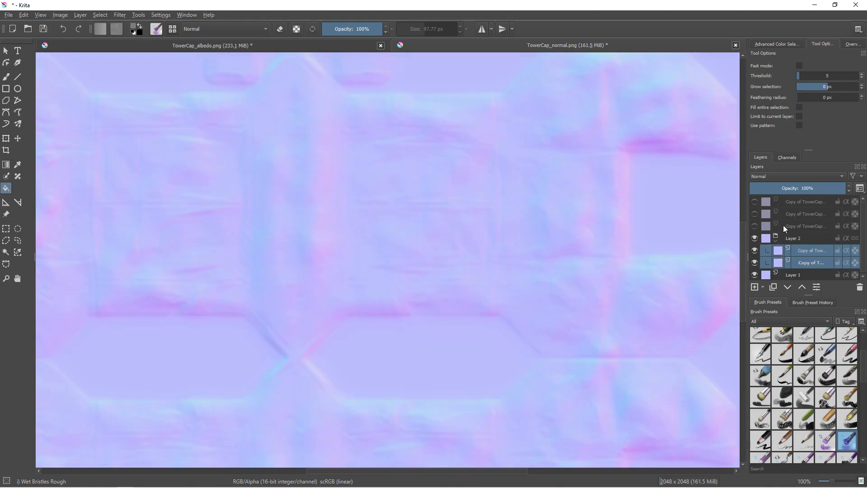
# Show the copy directly above the group and blend it as Combine Normal Map at 41% opacity.
pyautogui.click(783, 226)
pyautogui.click(755, 226)
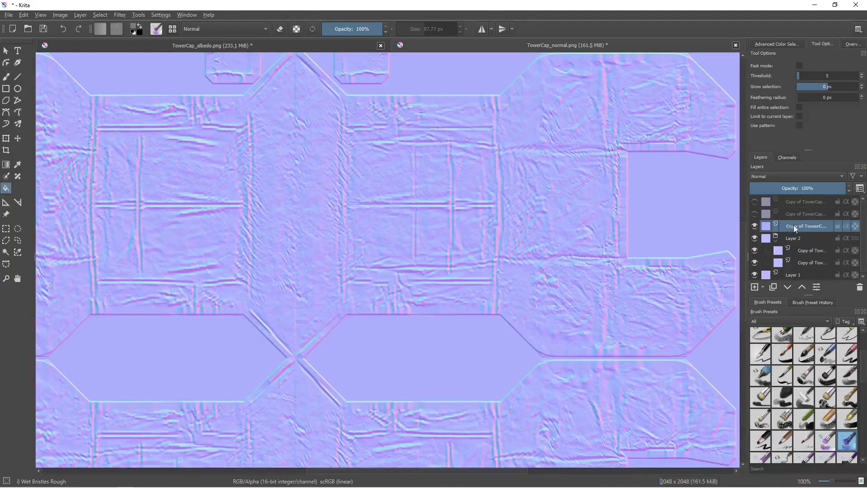
pyautogui.click(786, 179)
pyautogui.click(786, 189)
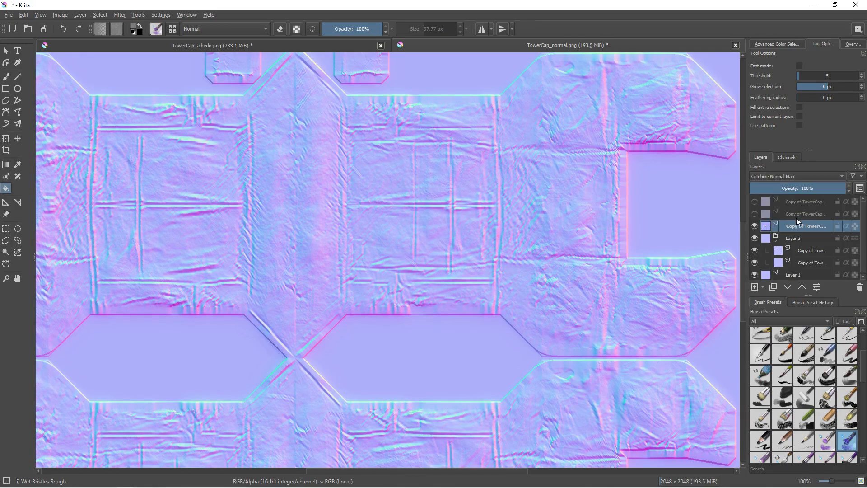
pyautogui.click(789, 189)
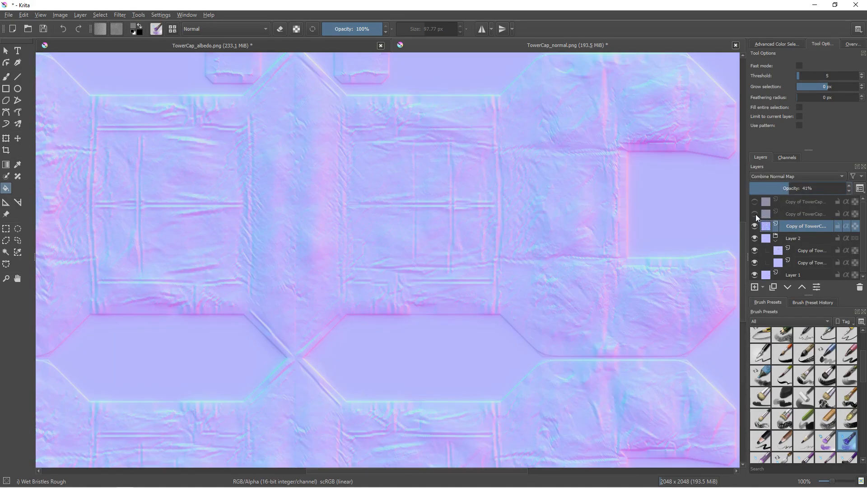
# Compare the two hidden copies at the top of the stack and delete the lower of the two.
pyautogui.click(754, 214)
pyautogui.click(755, 213)
pyautogui.click(755, 202)
pyautogui.click(755, 202)
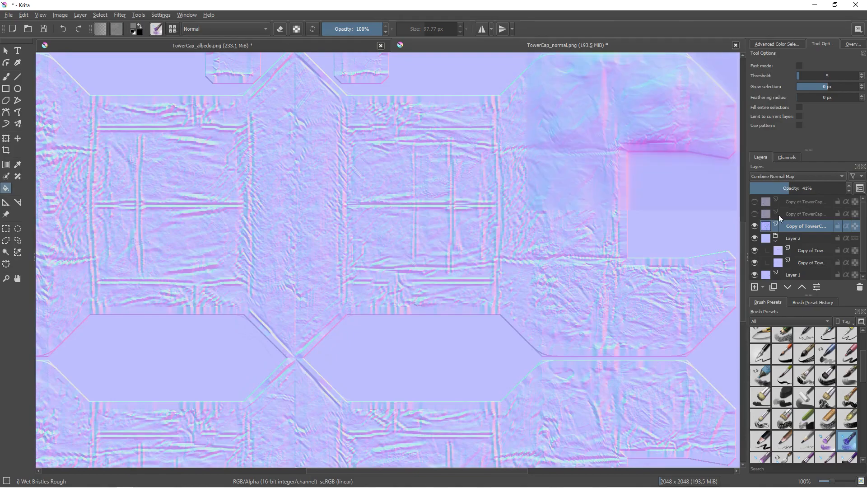
pyautogui.click(776, 214)
pyautogui.click(858, 287)
# Move Layer 1 to the top of the layer stack and hide it.
pyautogui.click(808, 261)
pyautogui.click(801, 288)
pyautogui.click(801, 288)
pyautogui.click(801, 287)
pyautogui.click(802, 287)
pyautogui.click(802, 288)
pyautogui.click(802, 287)
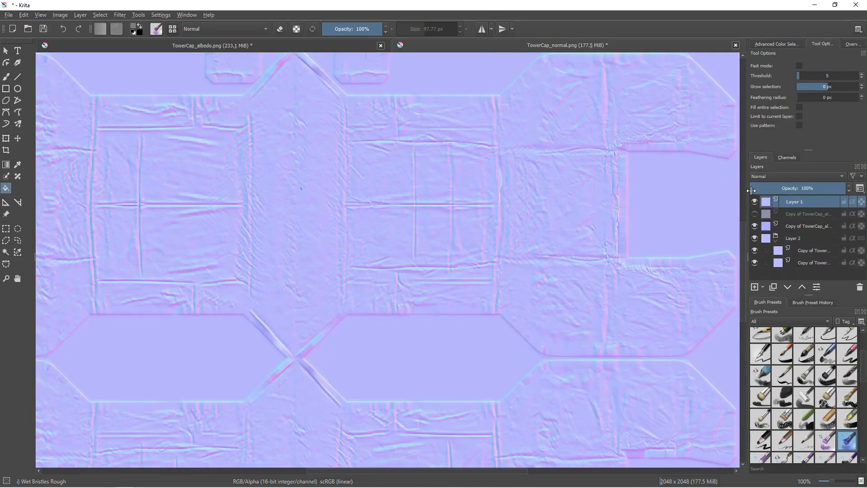
pyautogui.click(755, 202)
# Show the copy directly beneath Layer 1 and blend it as Combine Normal Map at 38% opacity.
pyautogui.click(789, 226)
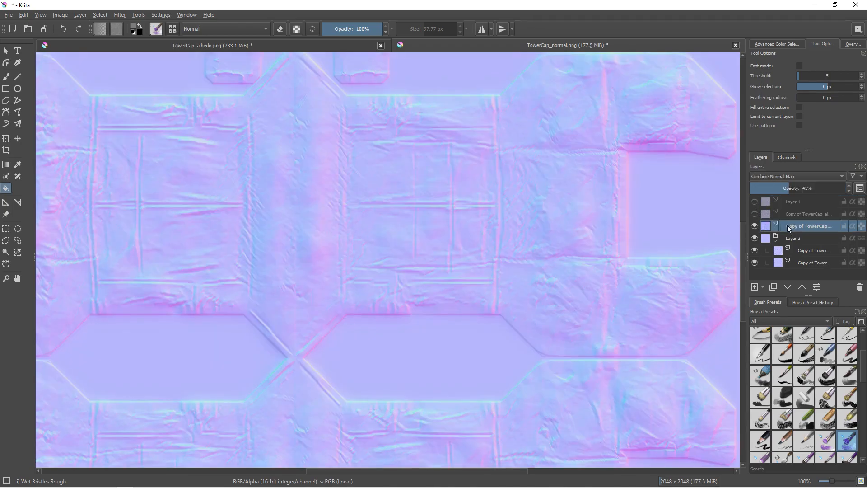
pyautogui.click(796, 213)
pyautogui.click(755, 214)
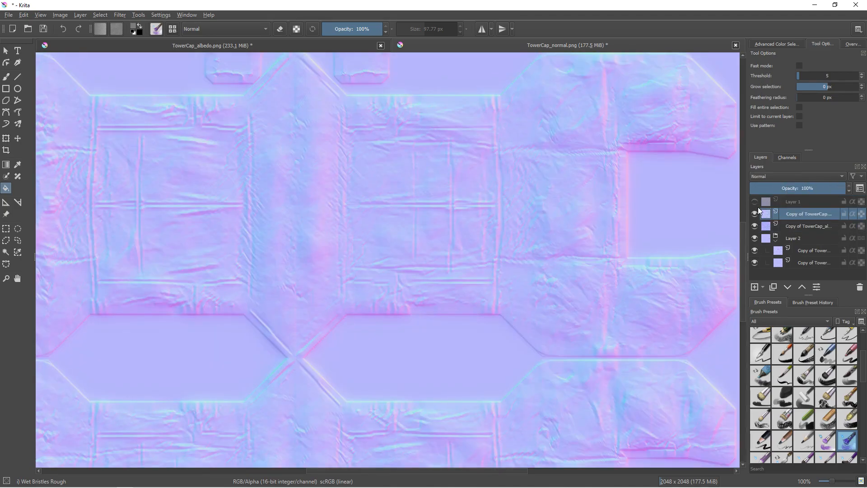
pyautogui.click(761, 177)
pyautogui.click(777, 187)
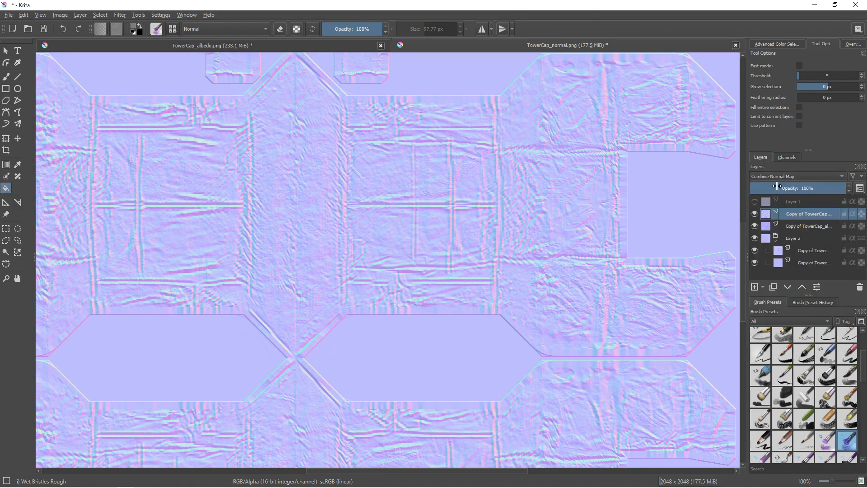
pyautogui.click(772, 189)
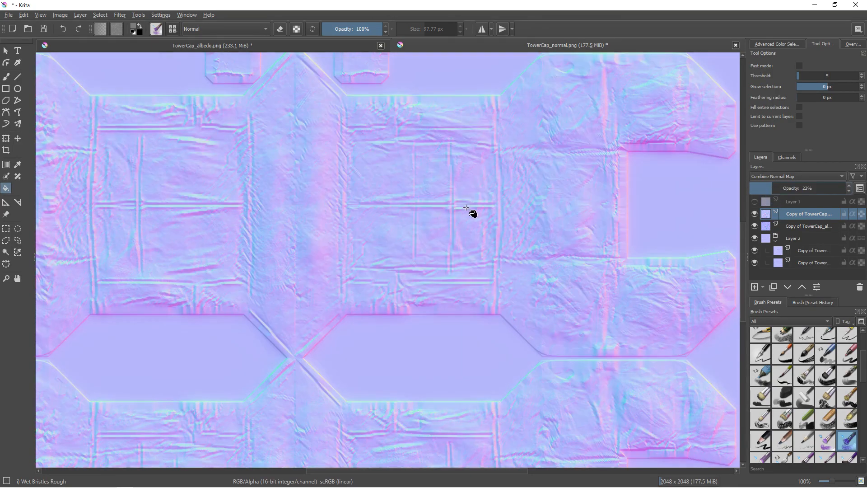
pyautogui.scroll(3, 381, 188)
pyautogui.moveTo(441, 222); pyautogui.dragTo(493, 249, button='middle')
pyautogui.click(786, 188)
pyautogui.moveTo(501, 183); pyautogui.dragTo(450, 213, button='middle')
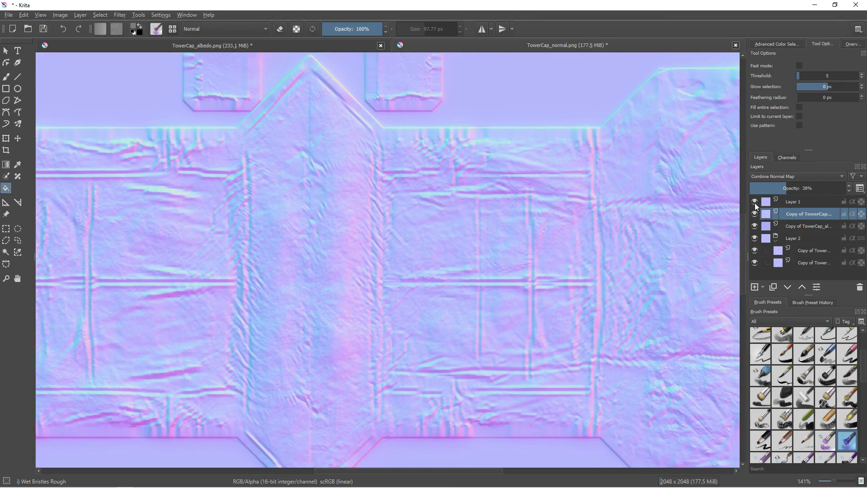
# Show Layer 1 and blend it as Combine Normal Map at 67% opacity.
pyautogui.click(755, 202)
pyautogui.click(792, 203)
pyautogui.click(790, 178)
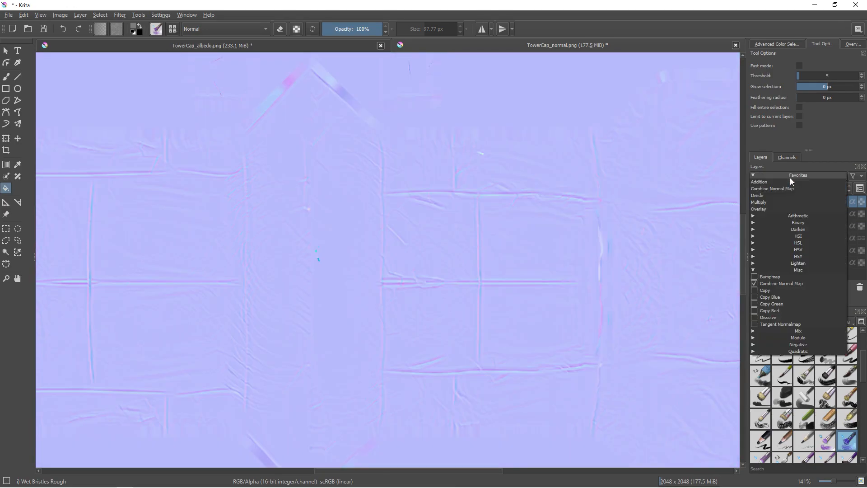
pyautogui.click(784, 188)
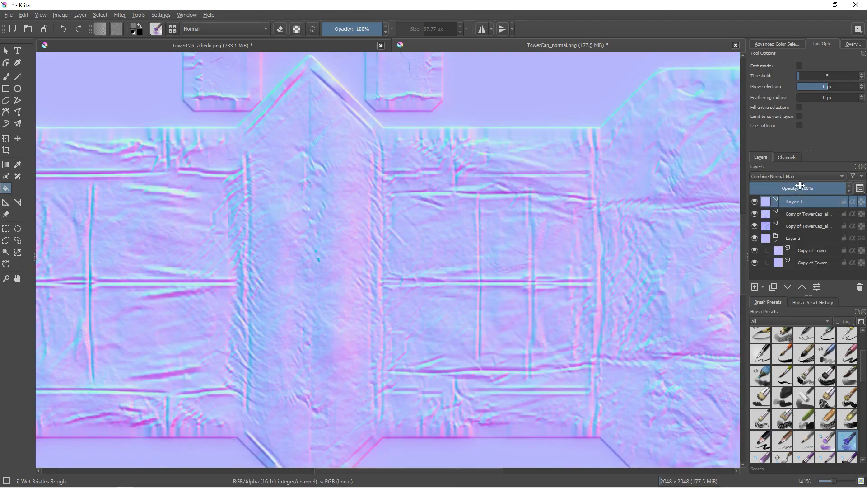
pyautogui.scroll(-2, 539, 207)
pyautogui.moveTo(808, 188); pyautogui.dragTo(814, 188)
# Examine the combined normal map across the whole texture, both close up and zoomed out.
pyautogui.moveTo(529, 212); pyautogui.dragTo(500, 229, button='middle')
pyautogui.scroll(-1, 411, 211)
pyautogui.scroll(2, 258, 197)
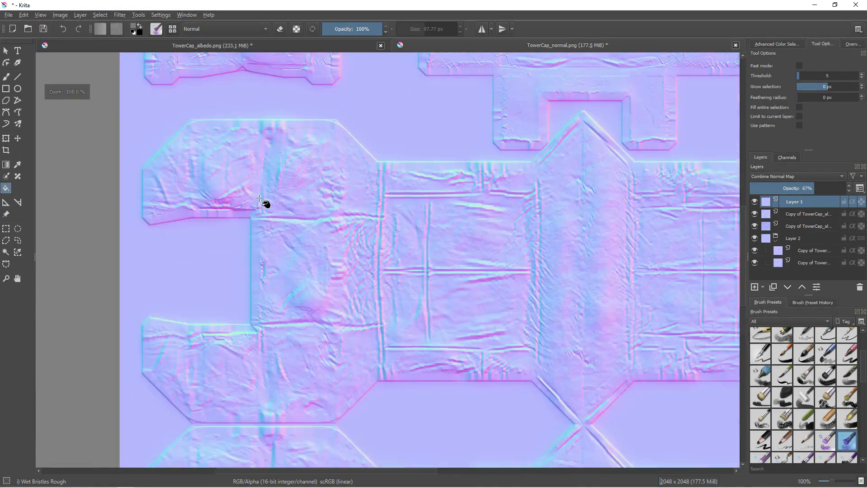
pyautogui.scroll(-1, 257, 197)
pyautogui.moveTo(257, 197); pyautogui.dragTo(374, 212, button='middle')
pyautogui.moveTo(415, 145); pyautogui.dragTo(393, 280, button='middle')
pyautogui.moveTo(447, 206); pyautogui.dragTo(351, 242, button='middle')
pyautogui.scroll(1, 351, 241)
pyautogui.moveTo(468, 320); pyautogui.dragTo(359, 256, button='middle')
pyautogui.scroll(1, 424, 286)
pyautogui.moveTo(424, 287); pyautogui.dragTo(435, 174, button='middle')
pyautogui.scroll(-2, 389, 321)
pyautogui.moveTo(389, 321); pyautogui.dragTo(363, 180, button='middle')
pyautogui.moveTo(394, 288); pyautogui.dragTo(334, 232, button='middle')
pyautogui.scroll(2, 391, 217)
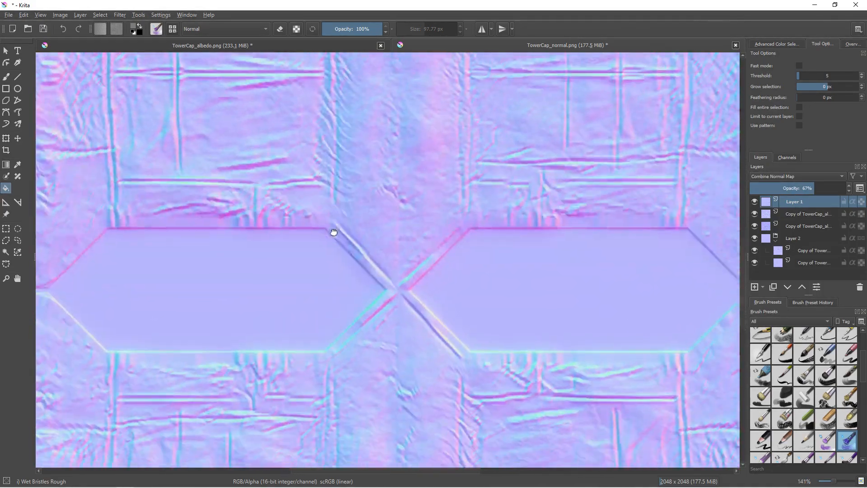
pyautogui.scroll(-2, 383, 232)
pyautogui.scroll(-1, 420, 277)
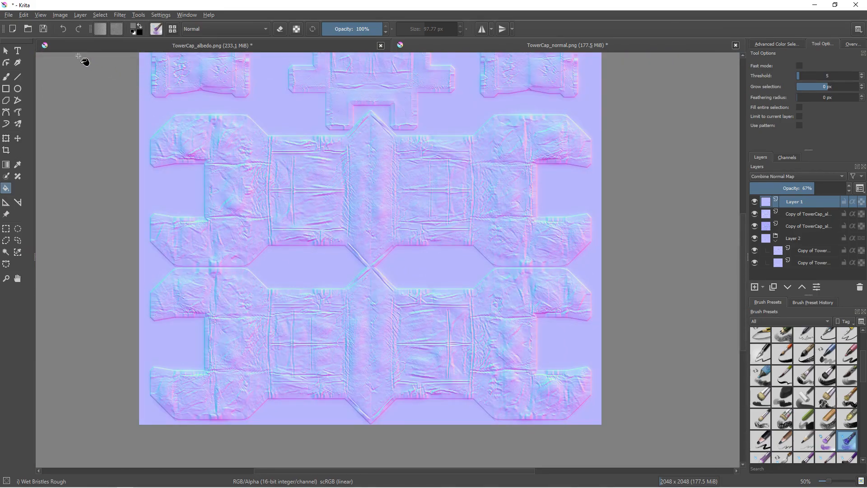
pyautogui.click(66, 15)
pyautogui.moveTo(37, 18)
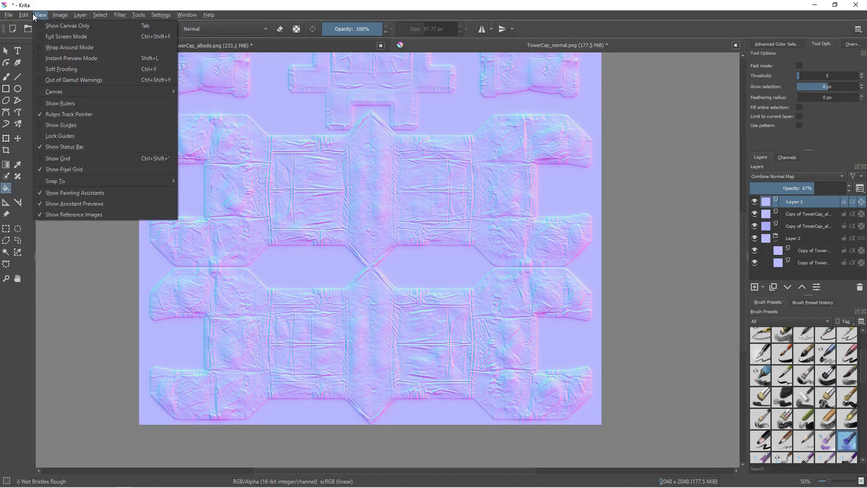
pyautogui.moveTo(127, 481)
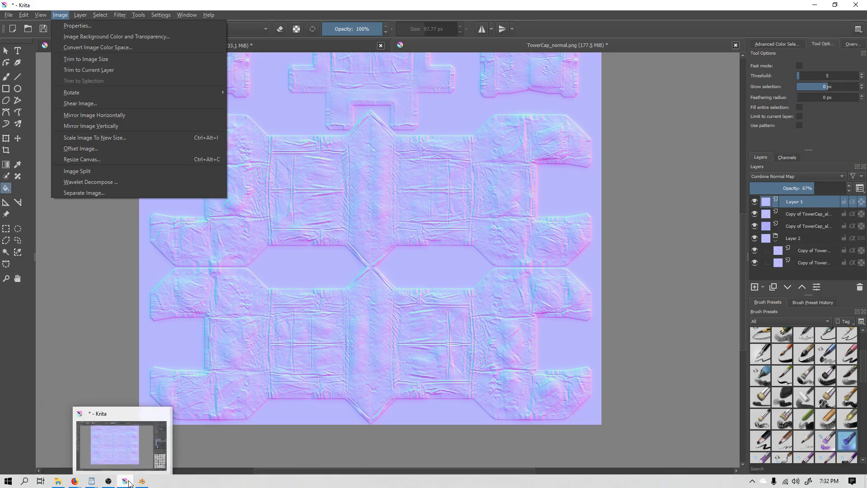
pyautogui.moveTo(8, 15)
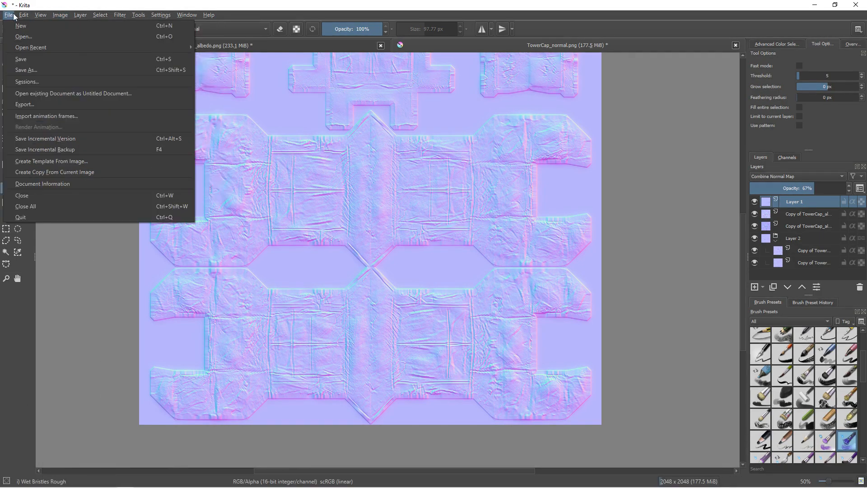
pyautogui.click(30, 69)
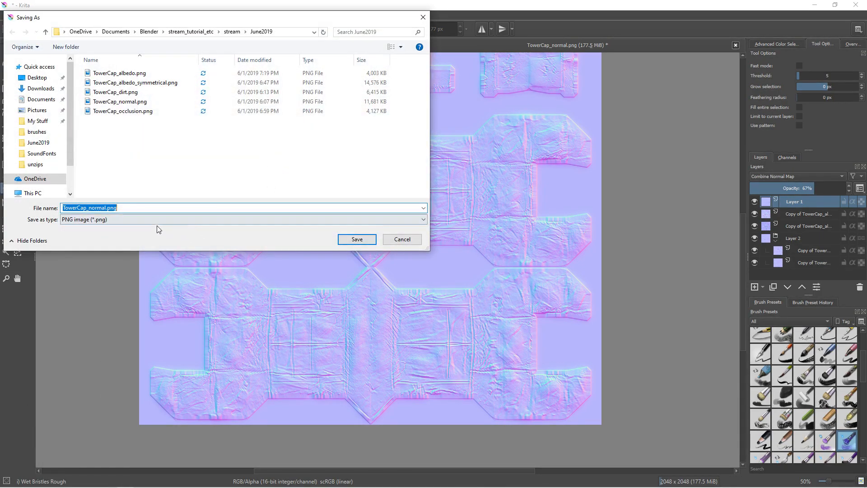
pyautogui.click(151, 209)
pyautogui.press('BackSpace')
pyautogui.press('BackSpace')
pyautogui.press('BackSpace')
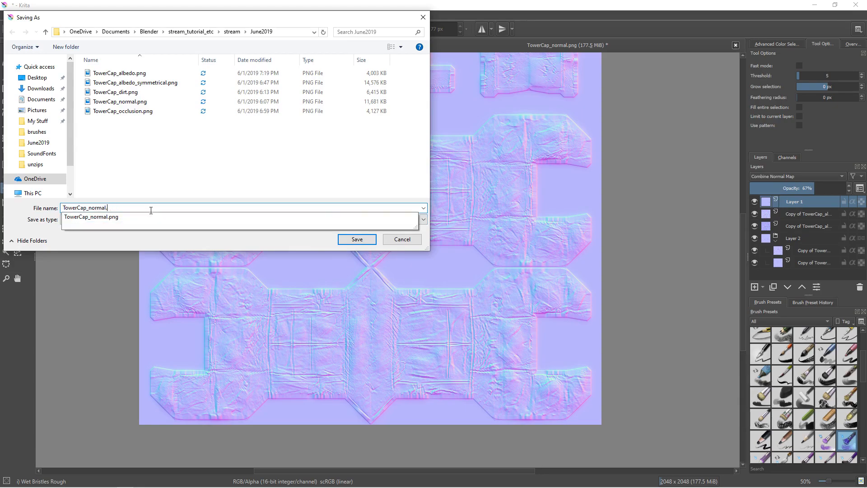
pyautogui.write('kra')
pyautogui.press('Return')
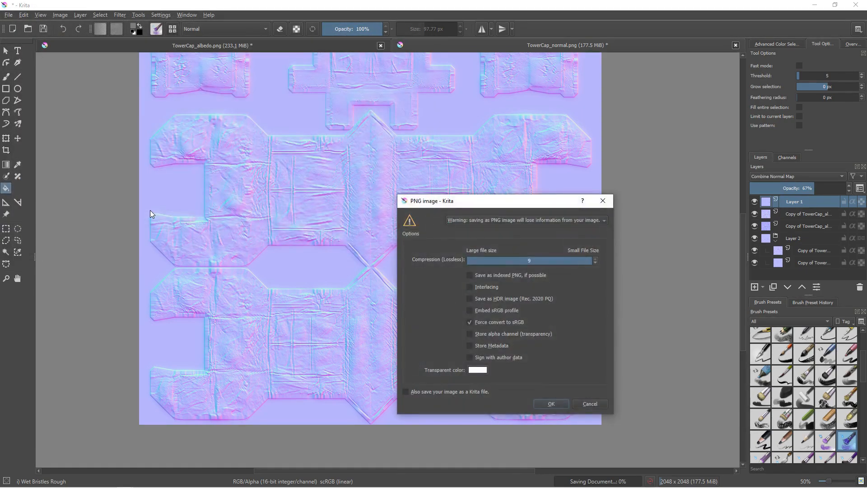
pyautogui.click(583, 403)
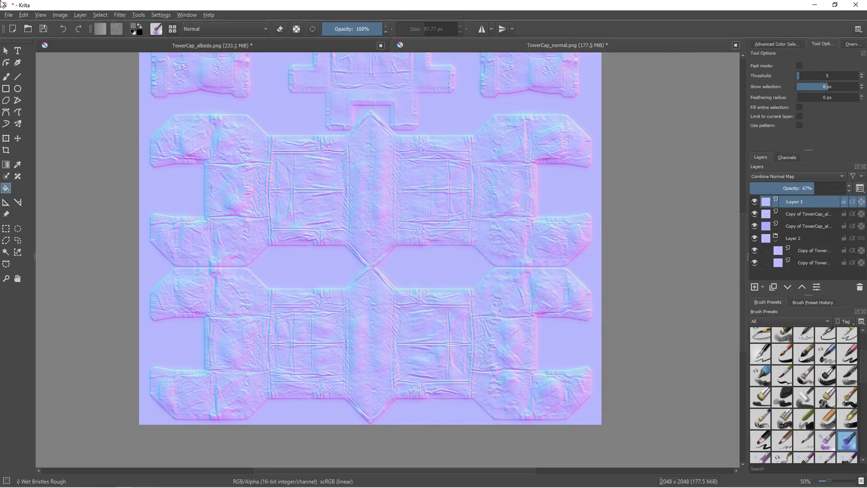
# Save the layered normal map as the Krita document TowerCap_normal.kra in the June2019 folder.
pyautogui.click(8, 16)
pyautogui.click(36, 70)
pyautogui.click(157, 210)
pyautogui.press('BackSpace')
pyautogui.press('BackSpace')
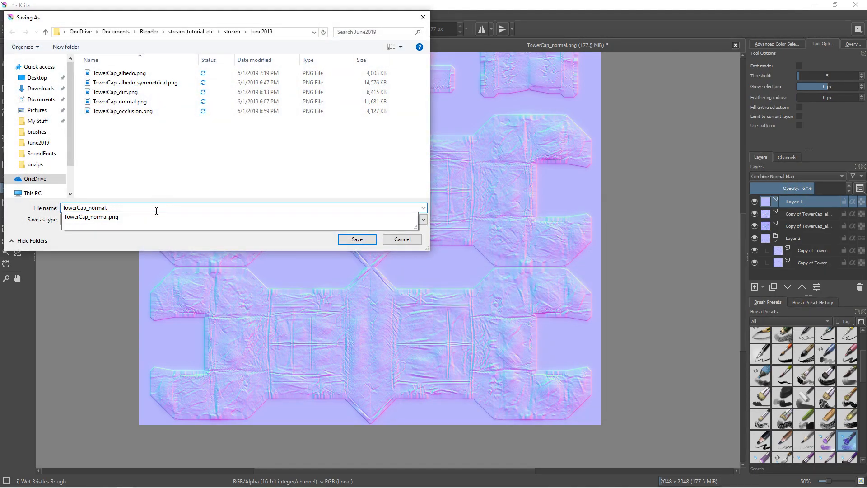
pyautogui.write('kra')
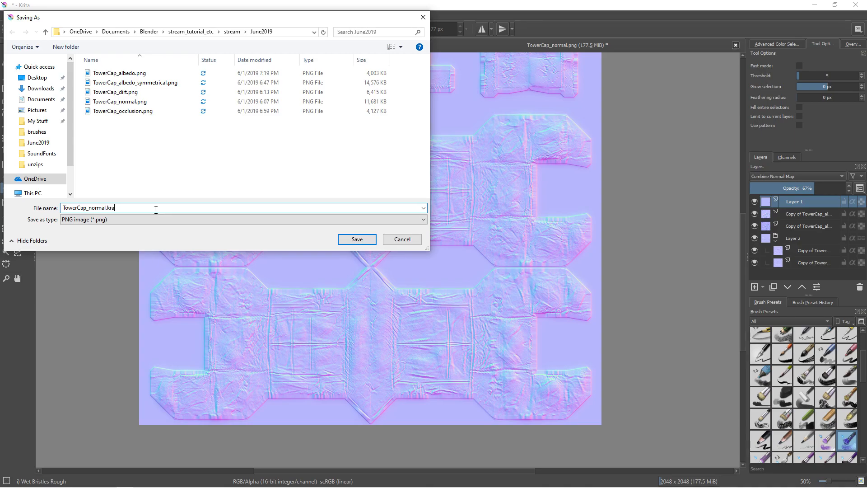
pyautogui.click(156, 219)
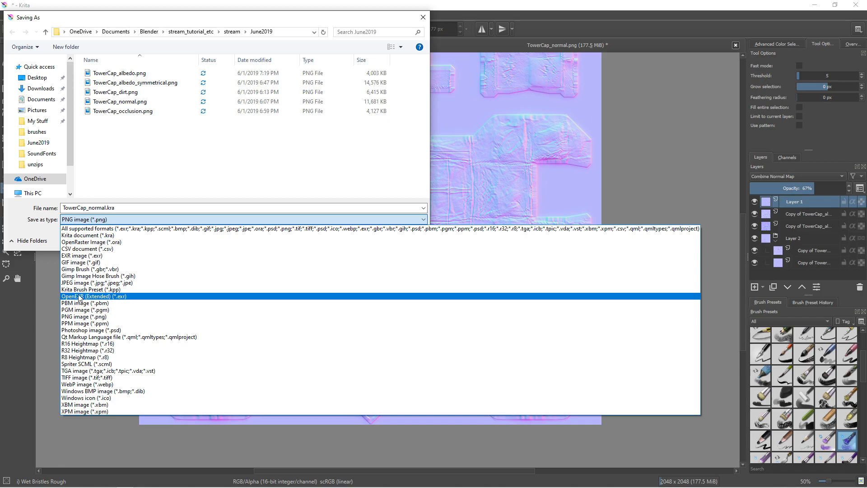
pyautogui.click(82, 235)
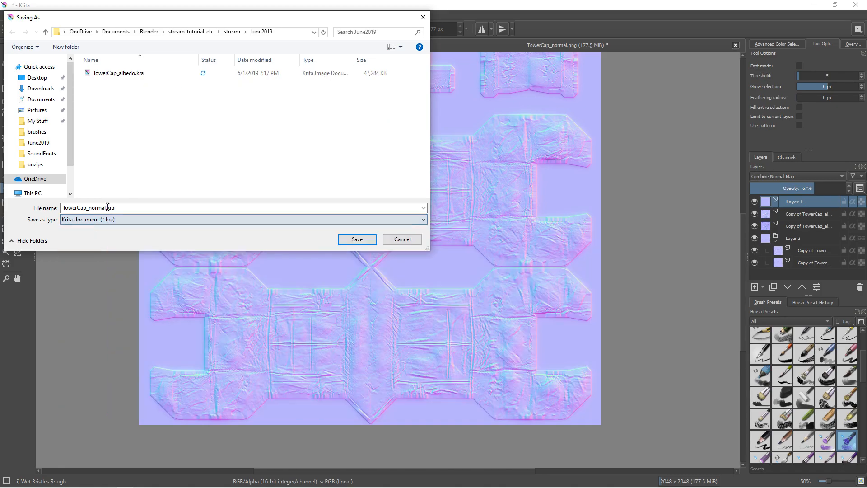
pyautogui.click(357, 240)
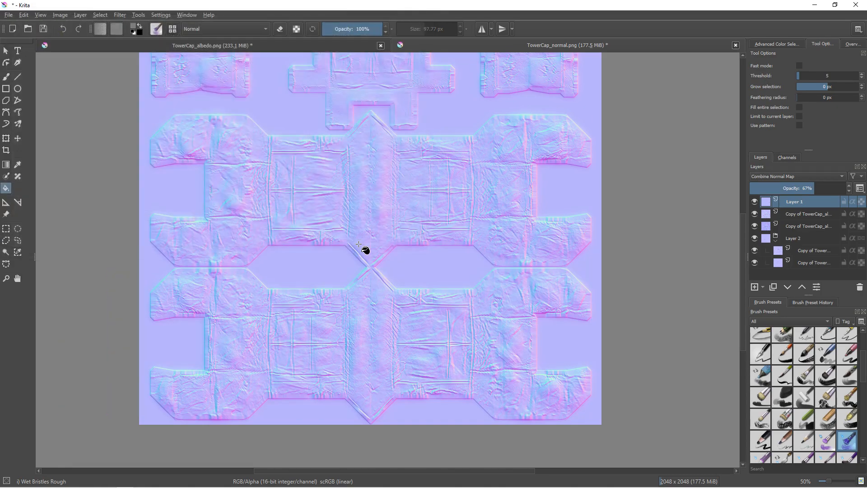
# Save the normal map as a PNG image over the existing TowerCap_normal.png, keeping the default export options.
pyautogui.click(17, 17)
pyautogui.click(25, 64)
pyautogui.click(131, 220)
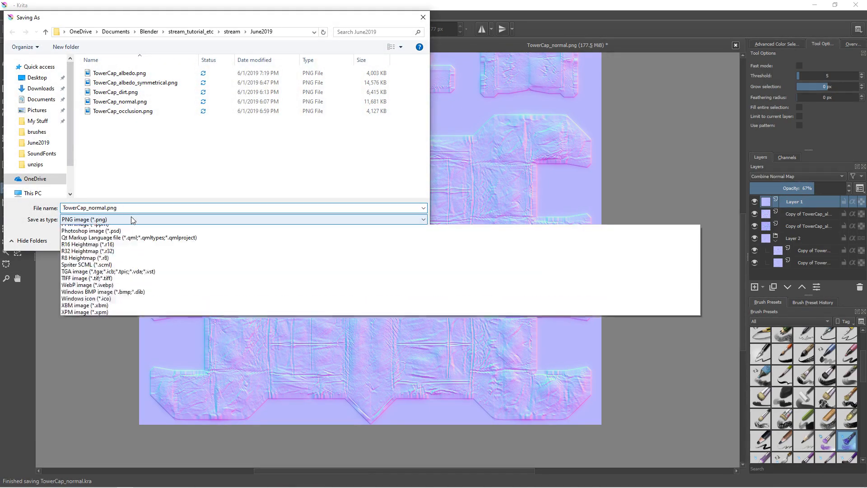
pyautogui.click(131, 219)
pyautogui.click(119, 101)
pyautogui.click(355, 239)
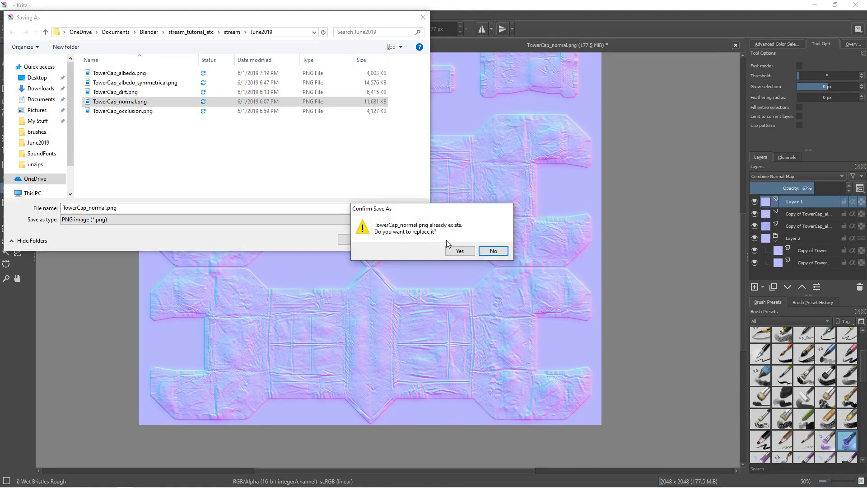
pyautogui.click(460, 250)
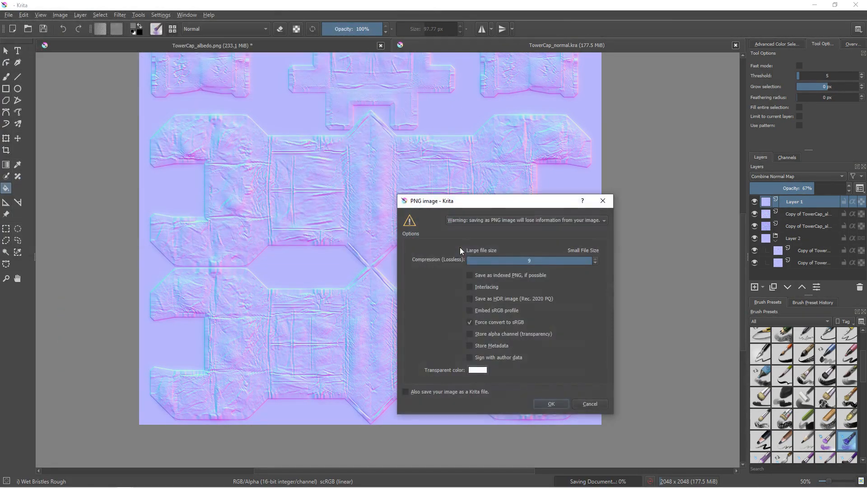
pyautogui.click(545, 405)
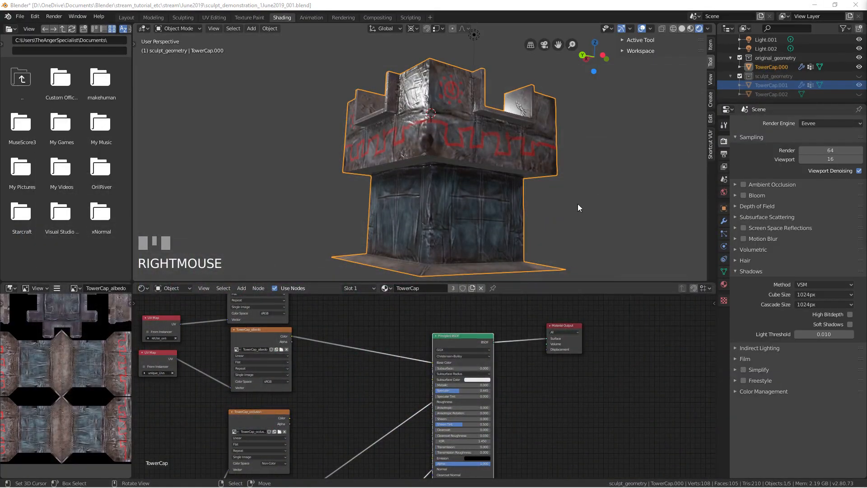
# Switch to Blender, display the TowerCap_normal image in the image editor and reload it from disk.
pyautogui.scroll(-3, 289, 381)
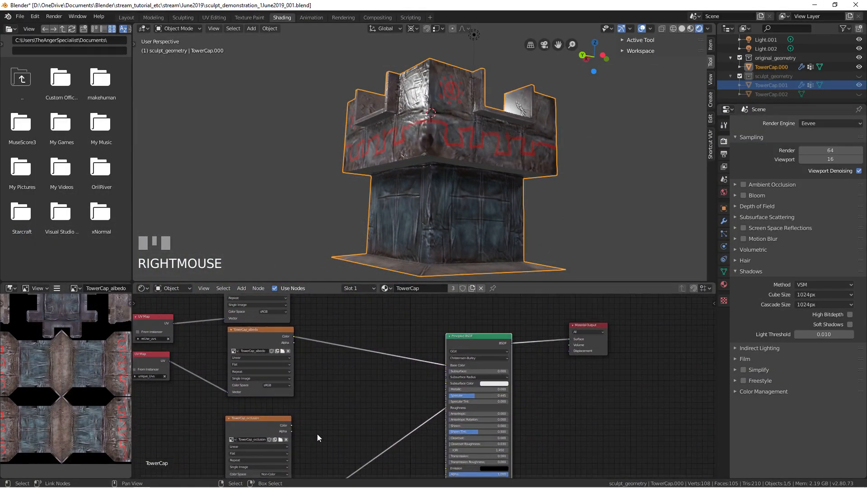
pyautogui.click(86, 296)
pyautogui.click(75, 289)
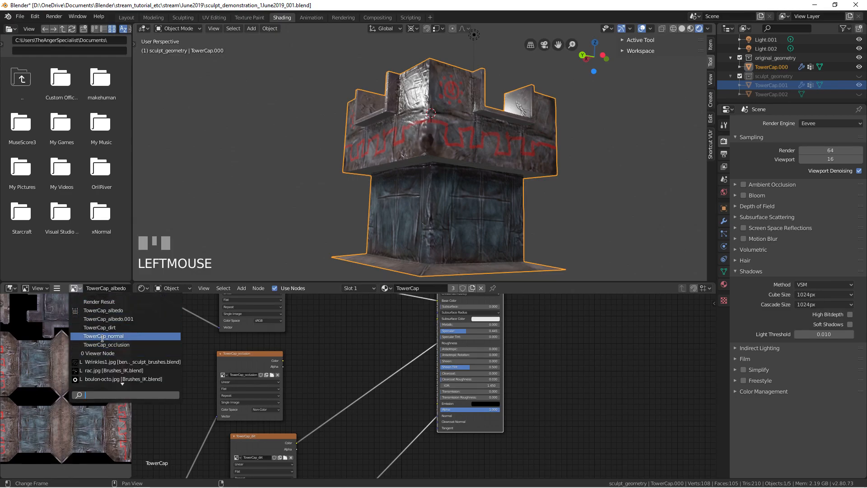
pyautogui.click(83, 352)
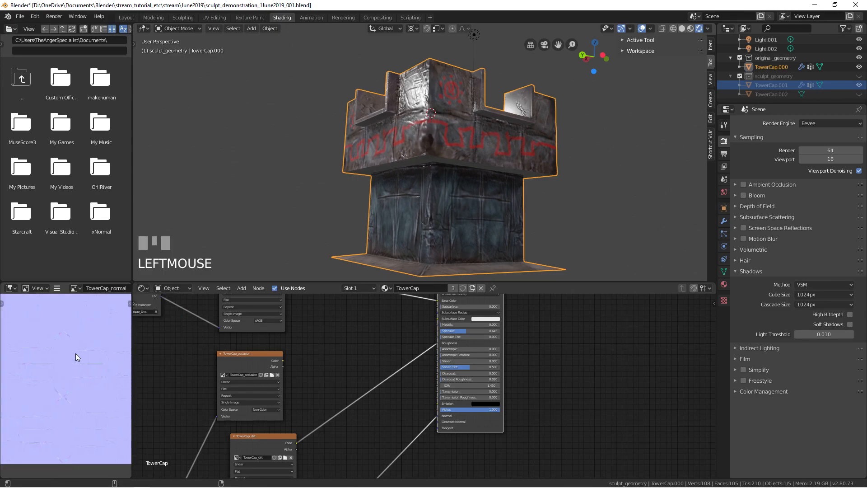
pyautogui.hotkey('alt', 'r')
# Examine the tower's surface detail from several angles, trial-rotating TowerCap.000 freely under the lights and cancelling each rotation.
pyautogui.moveTo(376, 129); pyautogui.dragTo(434, 189, button='middle')
pyautogui.moveTo(346, 395); pyautogui.dragTo(342, 297, button='middle')
pyautogui.moveTo(336, 415); pyautogui.dragTo(314, 414)
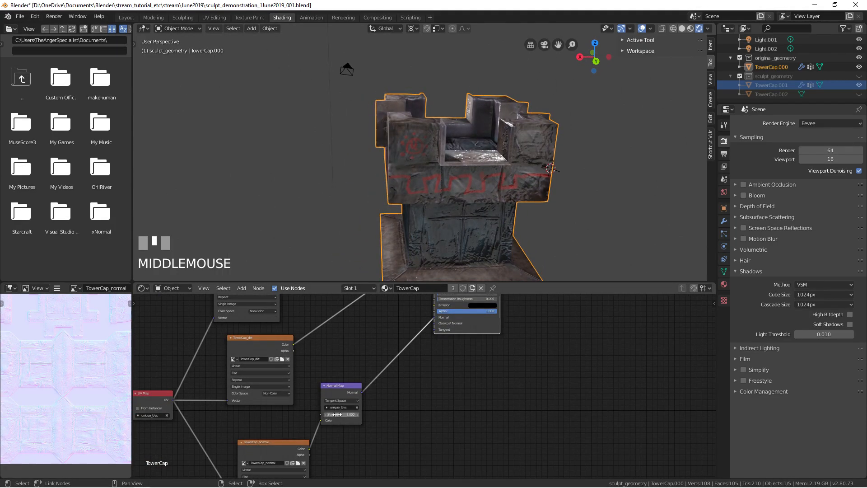
pyautogui.moveTo(350, 174)
pyautogui.mouseDown(button='middle')
pyautogui.moveTo(426, 144)
pyautogui.moveTo(478, 158)
pyautogui.moveTo(442, 149)
pyautogui.mouseUp(button='middle')
pyautogui.press('r')
pyautogui.press('r')
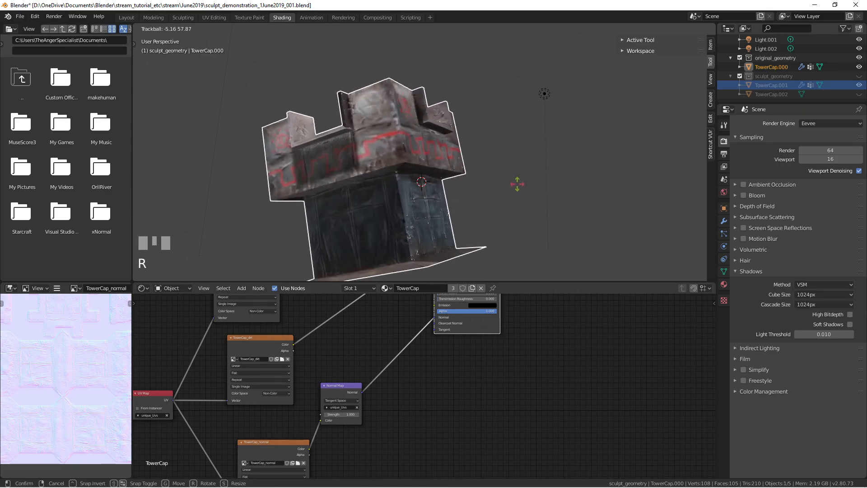
pyautogui.rightClick(492, 172)
pyautogui.moveTo(371, 152); pyautogui.dragTo(364, 152, button='middle')
pyautogui.moveTo(457, 207); pyautogui.dragTo(489, 183, button='middle')
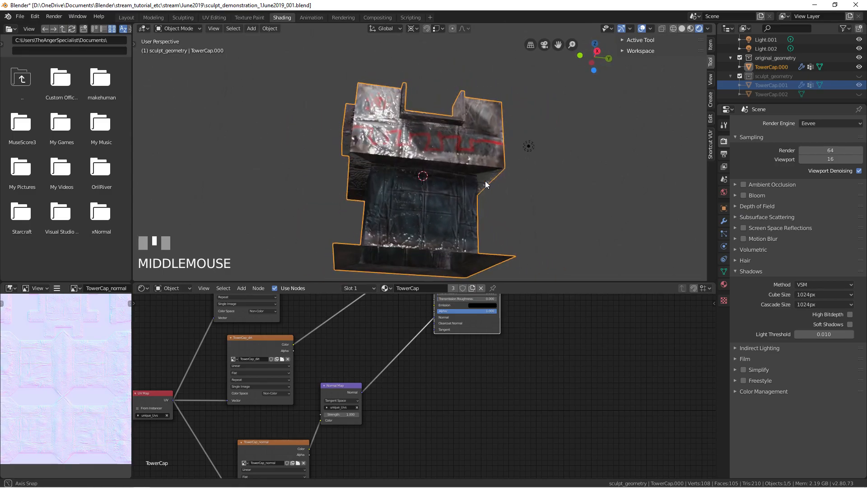
pyautogui.press('r')
pyautogui.press('r')
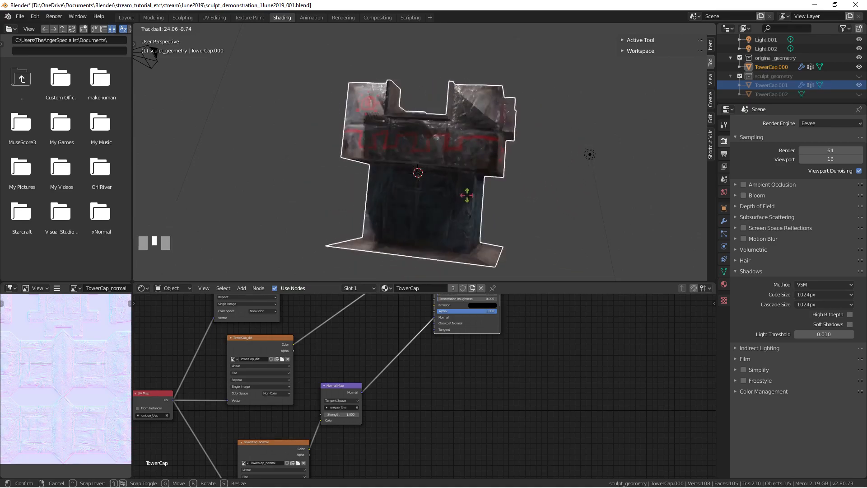
pyautogui.rightClick(376, 189)
pyautogui.moveTo(377, 189); pyautogui.dragTo(441, 172, button='middle')
pyautogui.click(421, 139)
pyautogui.press('r')
pyautogui.press('r')
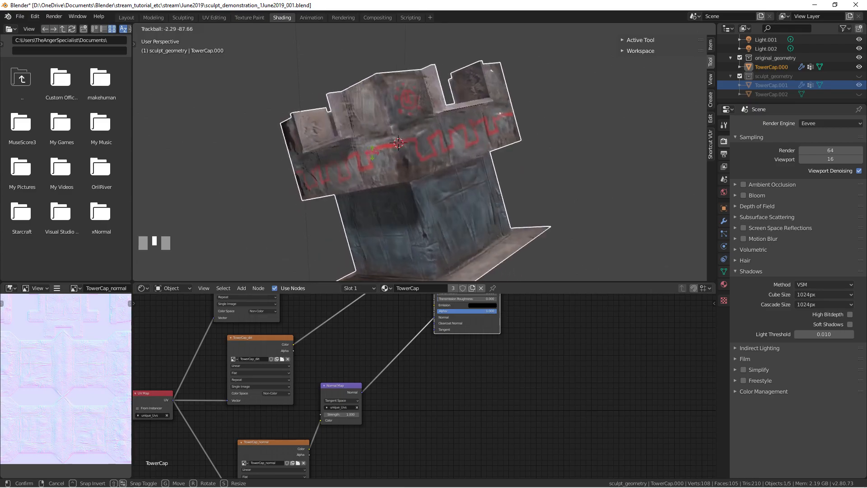
pyautogui.rightClick(448, 154)
pyautogui.moveTo(447, 153); pyautogui.dragTo(694, 72, button='middle')
pyautogui.scroll(-2, 447, 163)
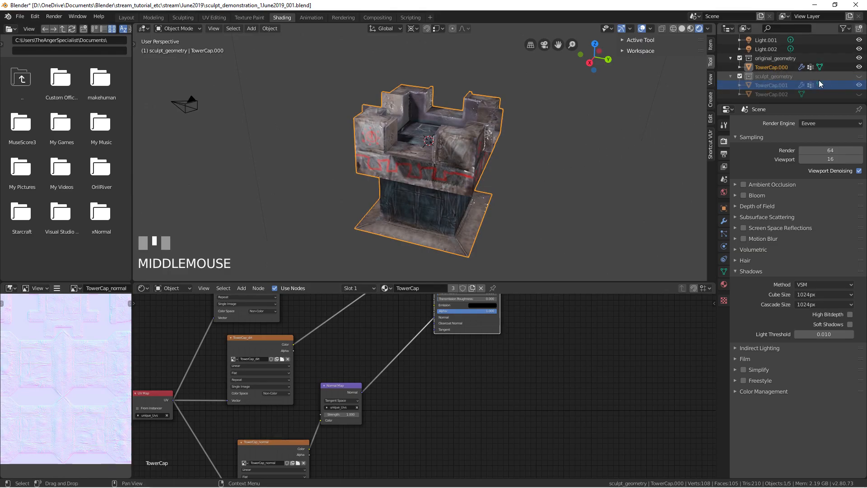
# Show the sculpt_geometry collection instead of original_geometry and open the modifier settings of TowerCap.001.
pyautogui.click(856, 83)
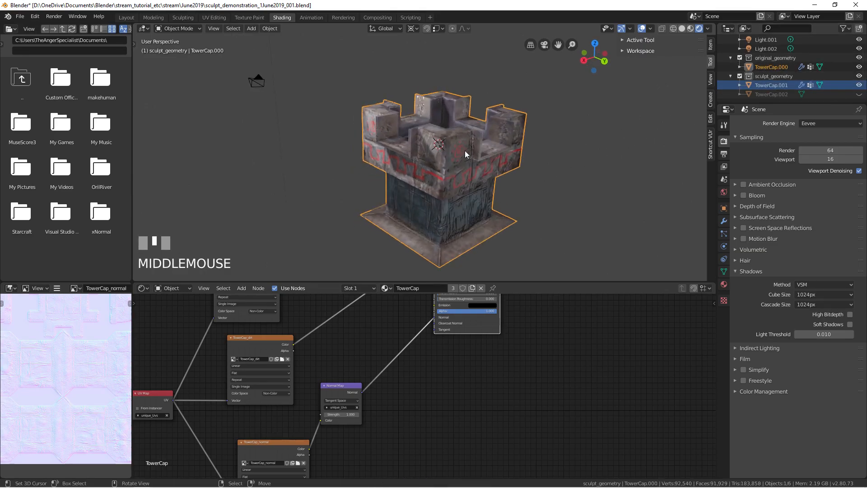
pyautogui.click(859, 58)
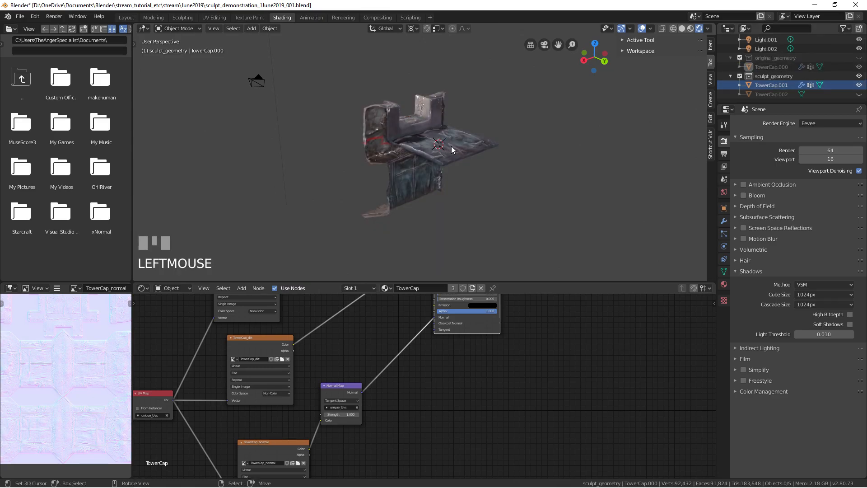
pyautogui.moveTo(449, 145); pyautogui.dragTo(392, 146, button='middle')
pyautogui.rightClick(392, 146)
pyautogui.click(723, 220)
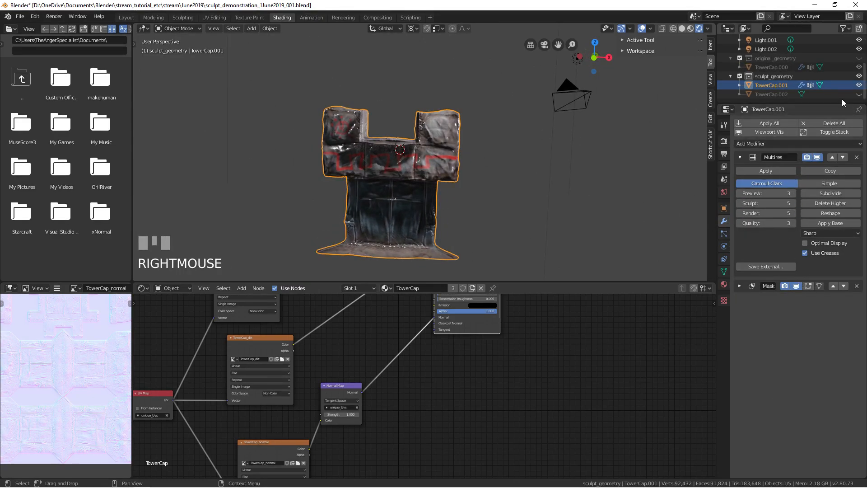
# Hide TowerCap.001, then show and select TowerCap.002 in its place.
pyautogui.click(859, 85)
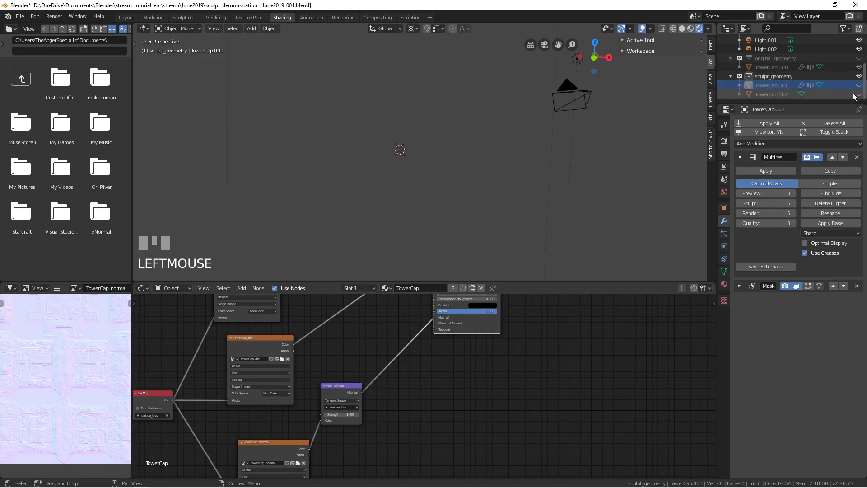
pyautogui.click(779, 93)
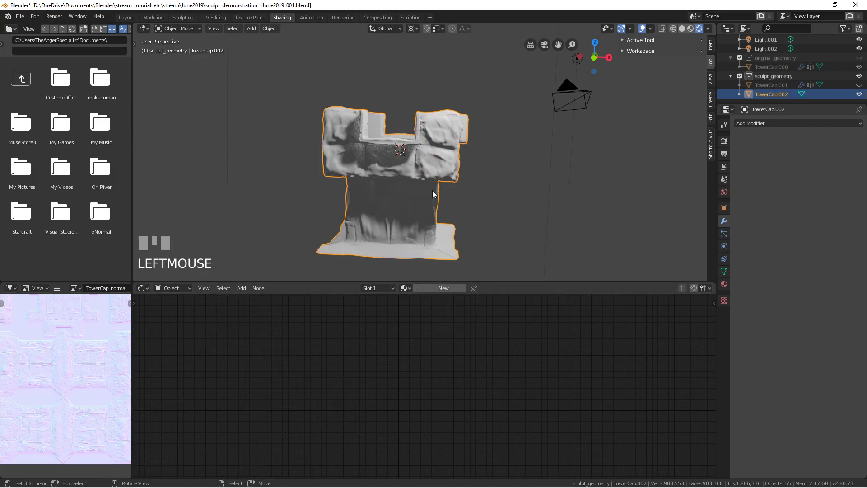
# Show the original_geometry collection alongside the sculpt and switch the viewport to wireframe shading.
pyautogui.moveTo(408, 193); pyautogui.dragTo(573, 154, button='middle')
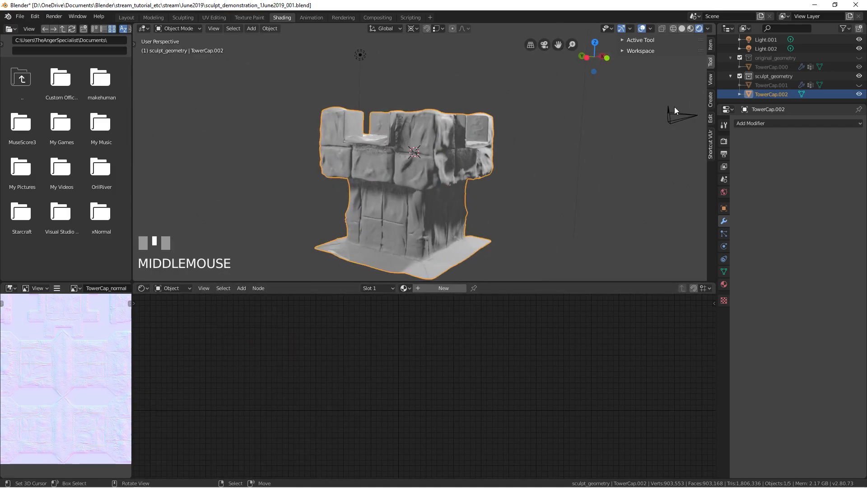
pyautogui.click(859, 58)
pyautogui.press('z')
pyautogui.click(412, 170)
pyautogui.scroll(2, 410, 170)
pyautogui.scroll(2, 188, 194)
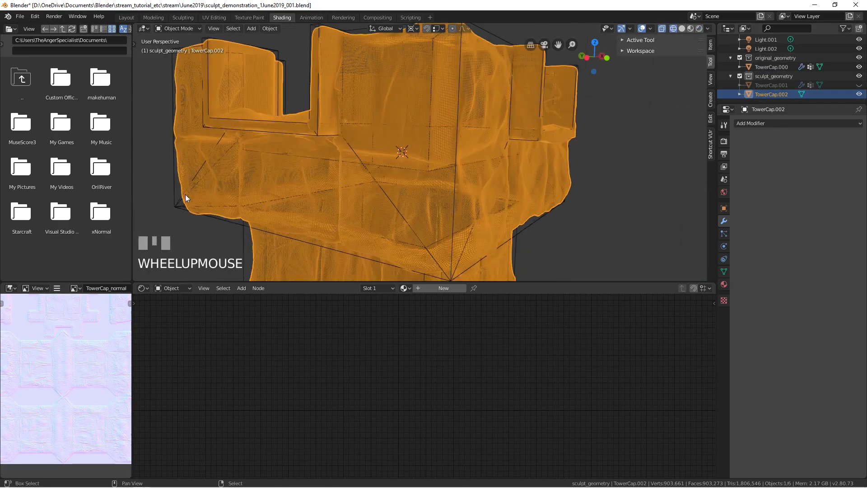
# Add TowerCap.000 to the selection so it is the active object alongside TowerCap.002.
pyautogui.keyDown('shift'); pyautogui.rightClick(173, 193); pyautogui.keyUp('shift')
pyautogui.keyDown('shift'); pyautogui.moveTo(205, 135); pyautogui.dragTo(314, 83, button='middle'); pyautogui.keyUp('shift')
pyautogui.moveTo(348, 90); pyautogui.dragTo(378, 94, button='middle')
pyautogui.scroll(-3, 375, 97)
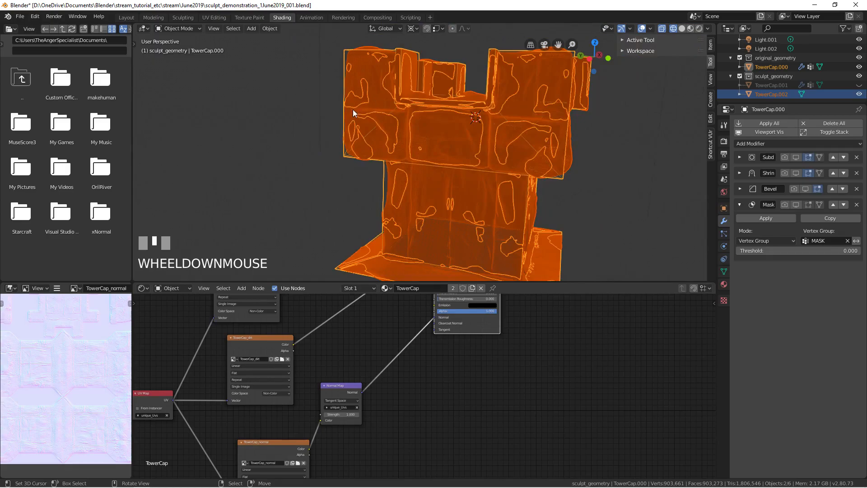
pyautogui.rightClick(353, 110)
pyautogui.scroll(3, 353, 112)
pyautogui.keyDown('shift'); pyautogui.moveTo(254, 142); pyautogui.dragTo(697, 224, button='middle'); pyautogui.keyUp('shift')
pyautogui.keyDown('shift'); pyautogui.rightClick(267, 156); pyautogui.keyUp('shift')
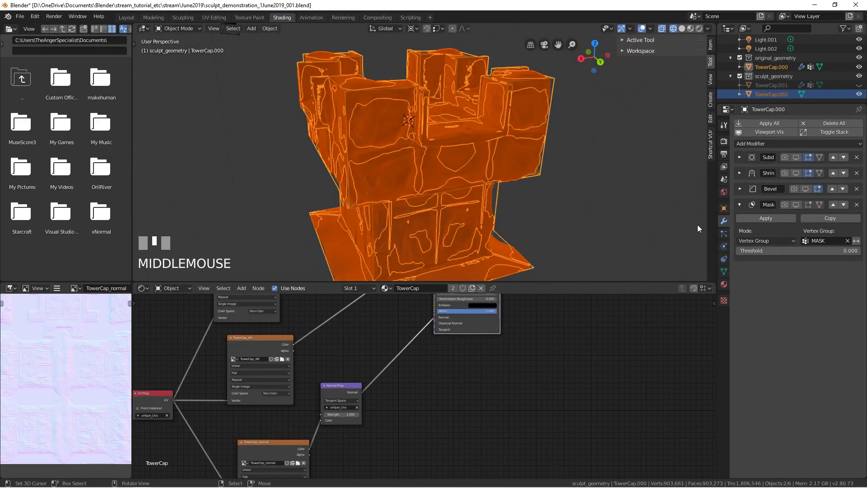
# Duplicate the TowerCap_normal image texture node into empty space and give the duplicate its own single-user copy of the image.
pyautogui.moveTo(315, 448); pyautogui.dragTo(348, 355, button='middle')
pyautogui.scroll(2, 286, 347)
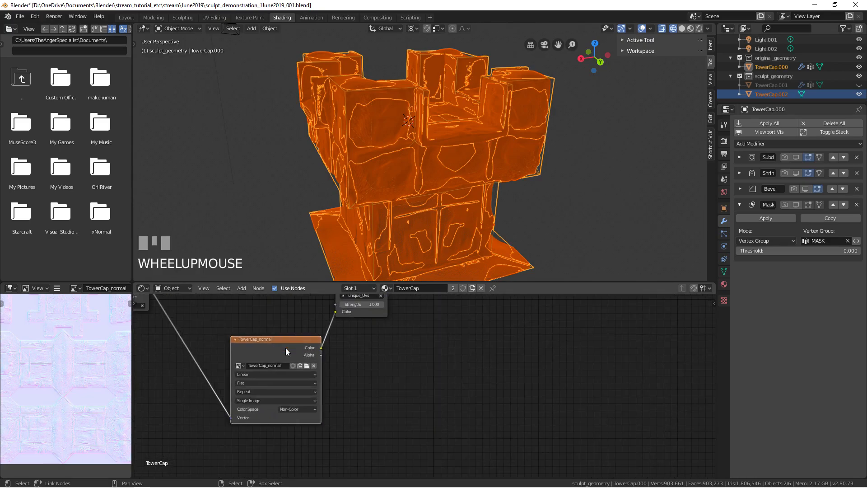
pyautogui.hotkey('shift', 'd')
pyautogui.click(491, 397)
pyautogui.click(490, 398)
pyautogui.moveTo(469, 386); pyautogui.dragTo(444, 387, button='middle')
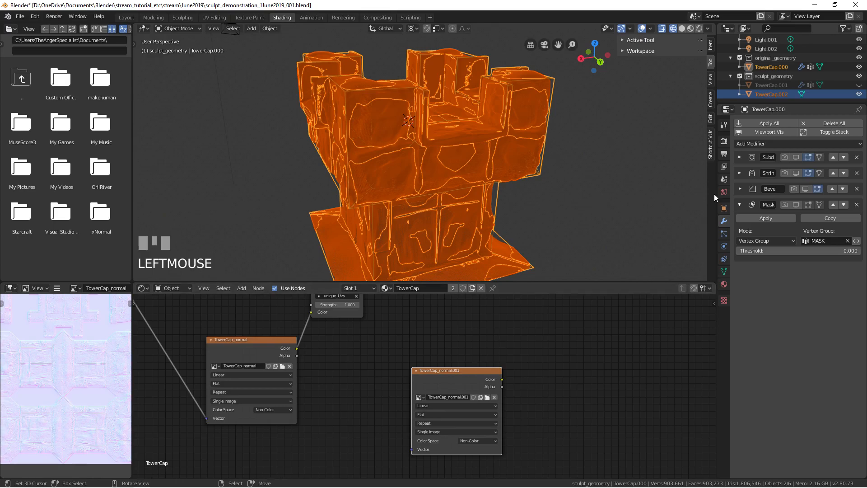
# Set the scene's render engine to Cycles in the render properties.
pyautogui.click(724, 125)
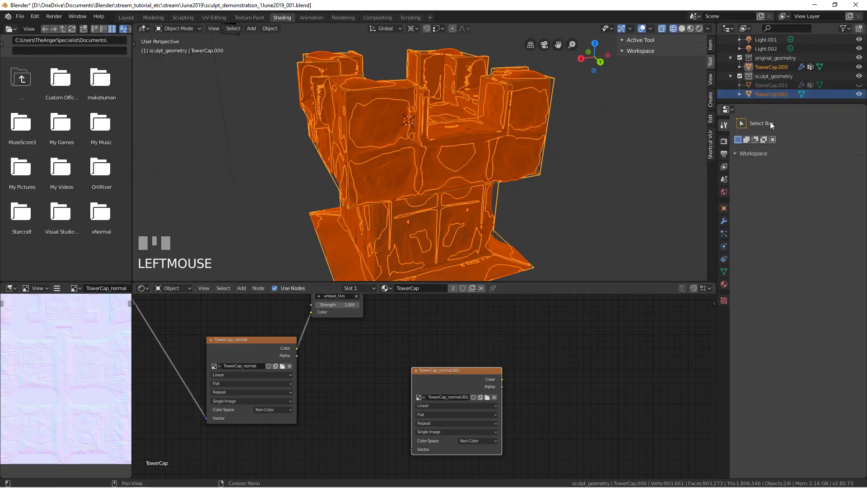
pyautogui.click(724, 148)
pyautogui.click(724, 141)
pyautogui.click(831, 123)
pyautogui.click(817, 150)
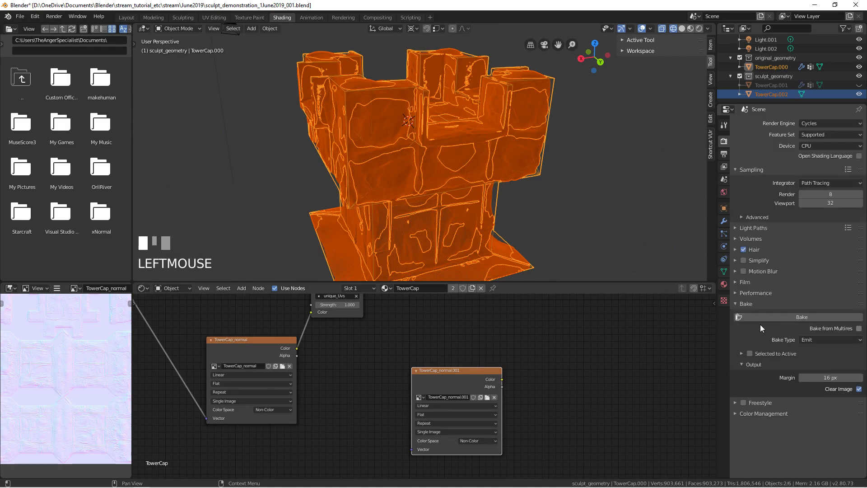
# Set the bake type to Normal and check the axis options for the green channel, keeping +Y.
pyautogui.moveTo(452, 194); pyautogui.dragTo(467, 174, button='middle')
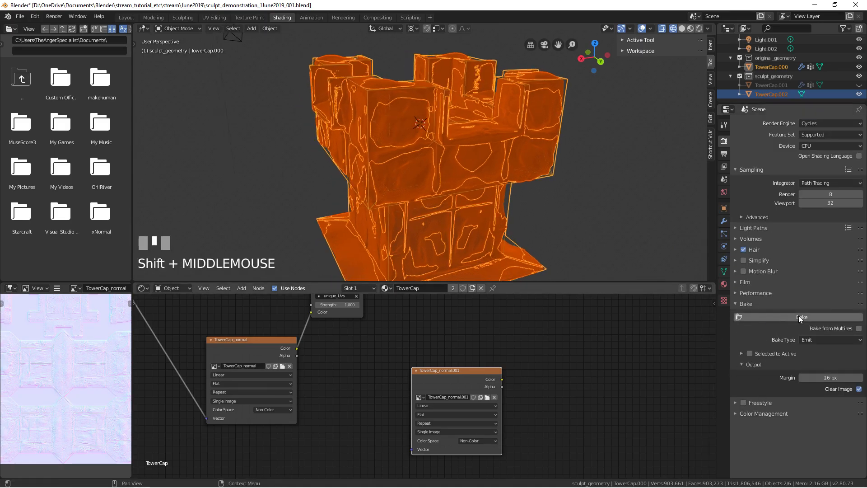
pyautogui.click(827, 340)
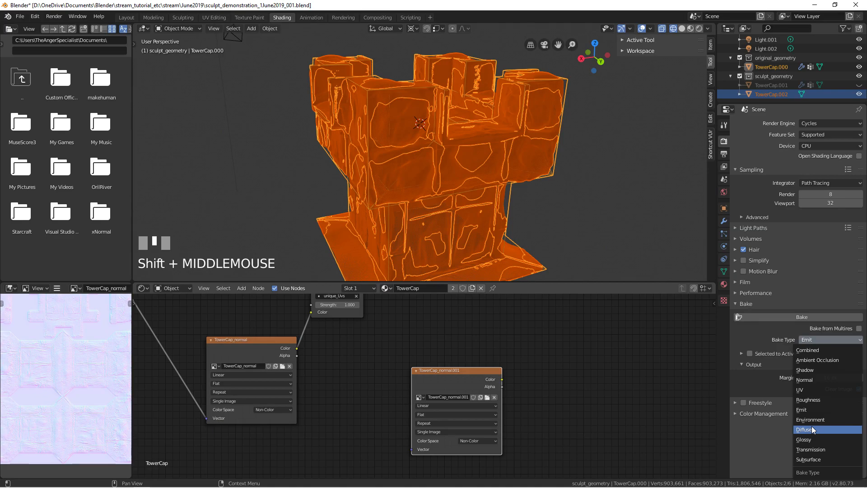
pyautogui.click(809, 383)
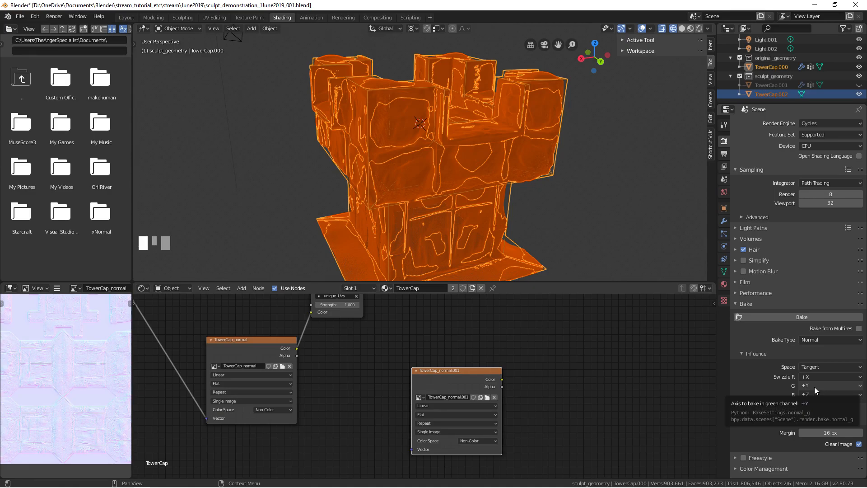
pyautogui.click(815, 386)
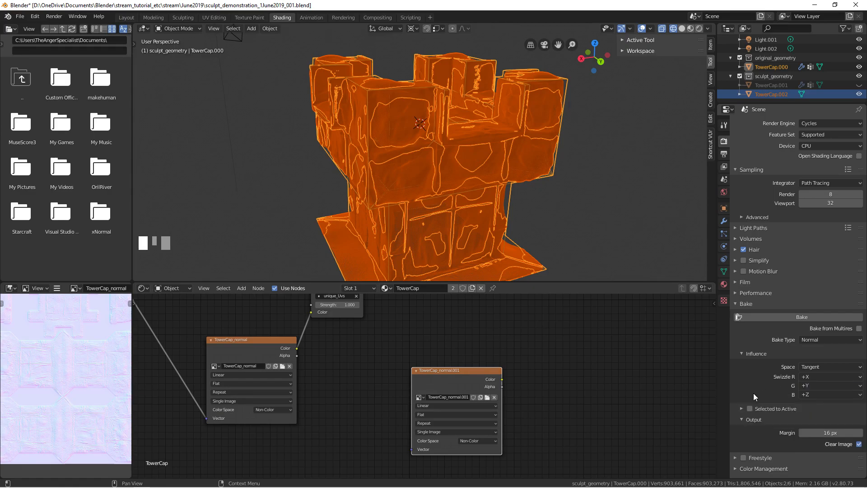
# Select the TowerCap_normal node, then switch to Krita and flatten TowerCap_normal.png into a single layer.
pyautogui.moveTo(533, 364); pyautogui.dragTo(564, 384, button='middle')
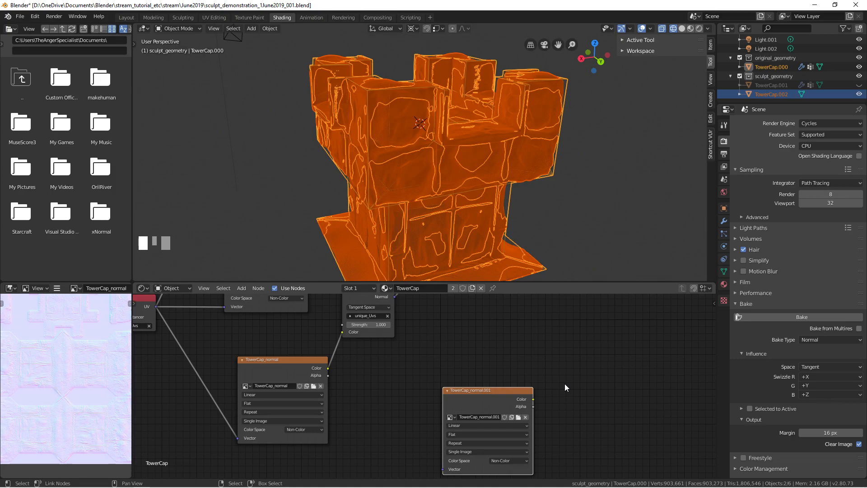
pyautogui.click(298, 367)
pyautogui.moveTo(243, 487)
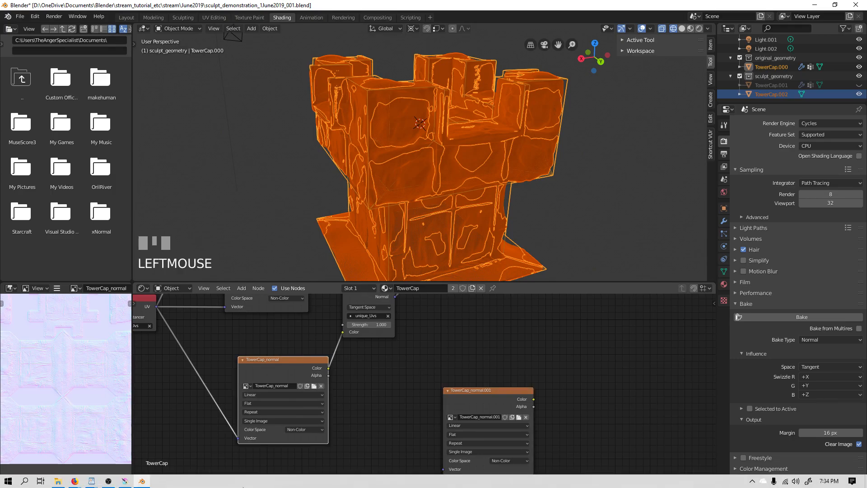
pyautogui.click(125, 483)
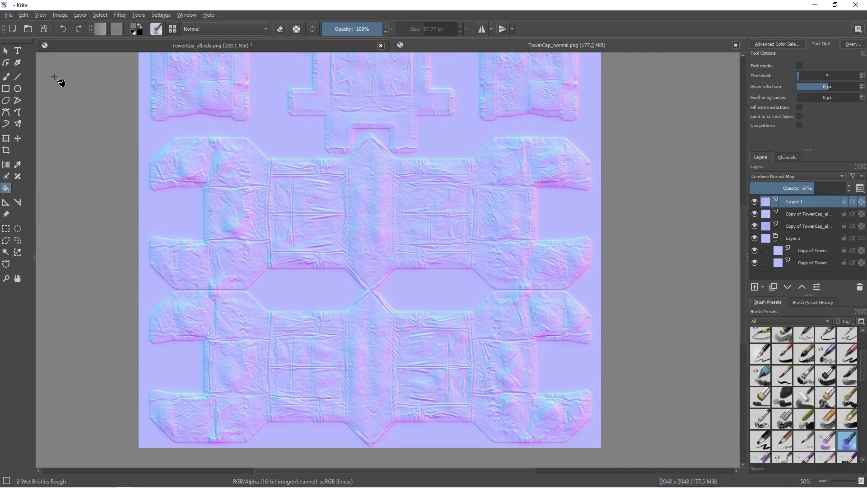
pyautogui.click(80, 15)
pyautogui.click(113, 191)
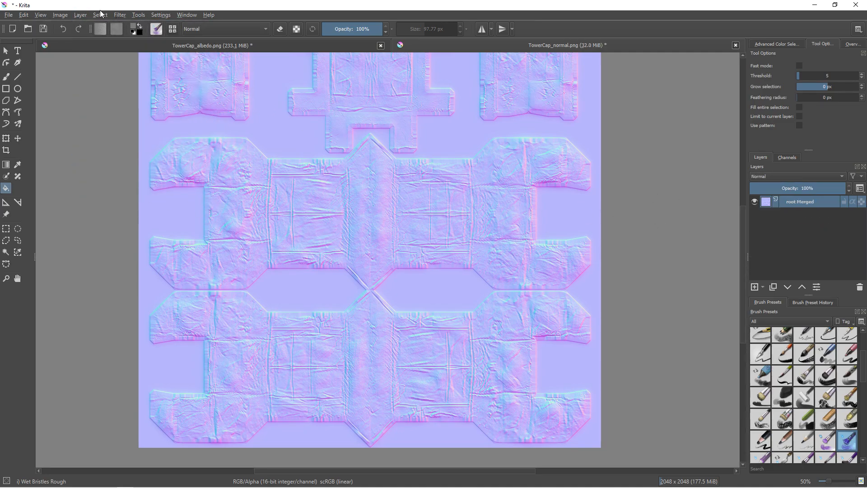
# Try inverting the green channel of the flattened normal map with the colour adjustment curves, then cancel the filter.
pyautogui.click(119, 15)
pyautogui.moveTo(137, 36)
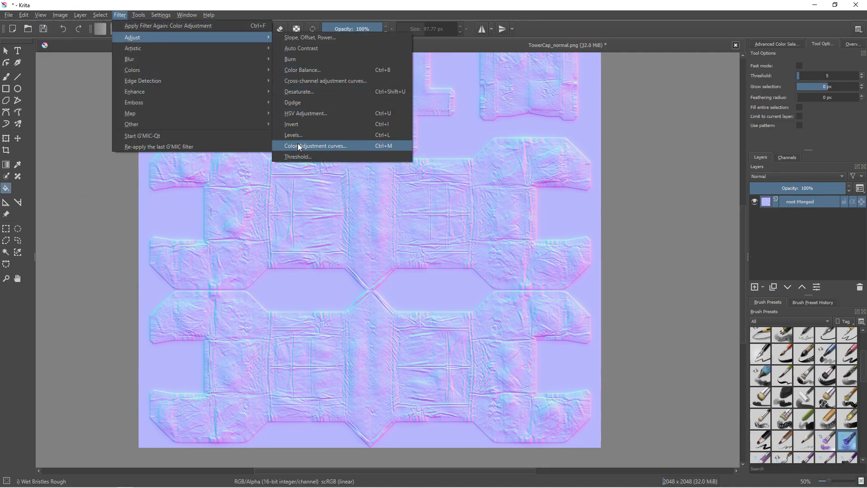
pyautogui.click(298, 145)
pyautogui.click(492, 228)
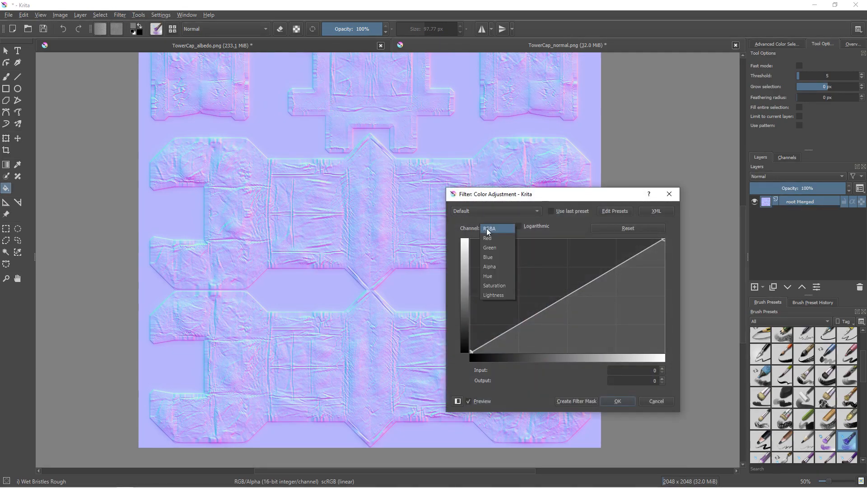
pyautogui.click(490, 248)
pyautogui.moveTo(663, 240); pyautogui.dragTo(691, 383)
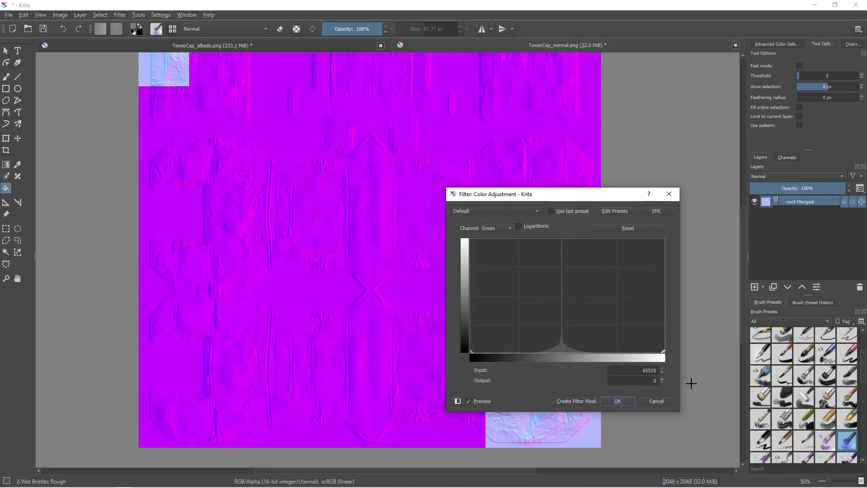
pyautogui.moveTo(471, 351); pyautogui.dragTo(438, 216)
pyautogui.moveTo(323, 221); pyautogui.dragTo(294, 211, button='middle')
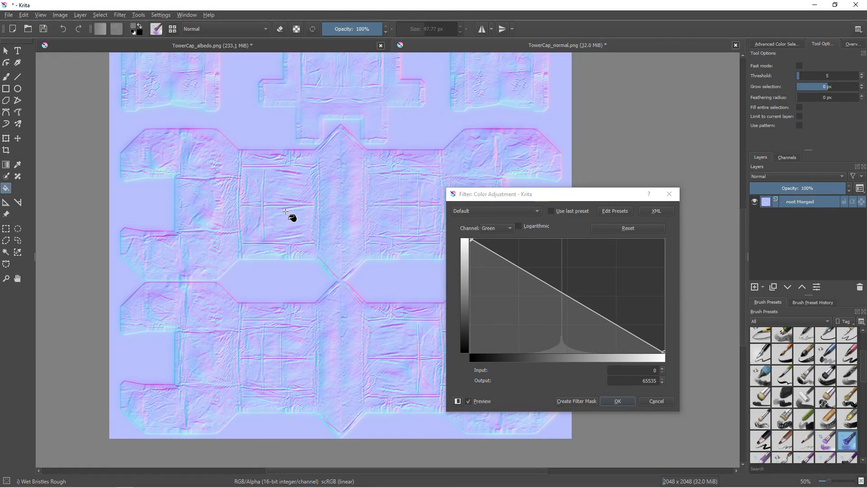
pyautogui.click(656, 402)
# Return to Blender, shift the TowerCap_normal node slightly aside and enable Selected to Active in the bake settings.
pyautogui.click(814, 5)
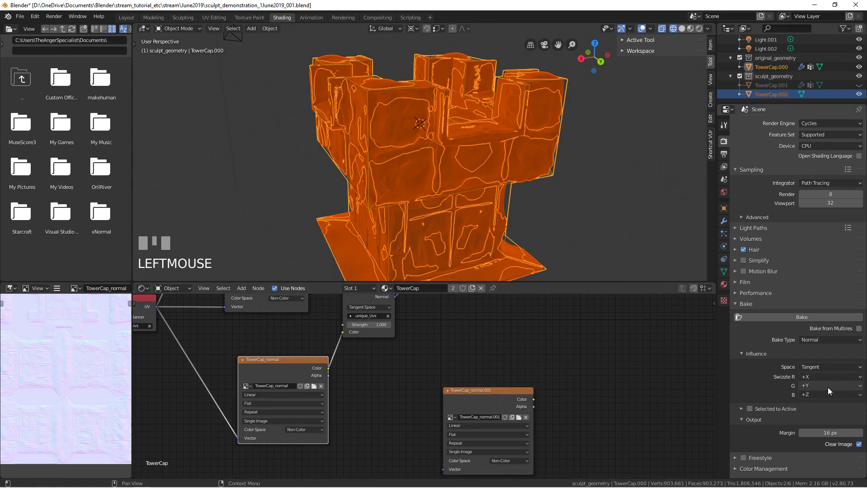
pyautogui.moveTo(288, 364); pyautogui.dragTo(272, 362, button='middle')
pyautogui.moveTo(270, 361); pyautogui.dragTo(240, 365)
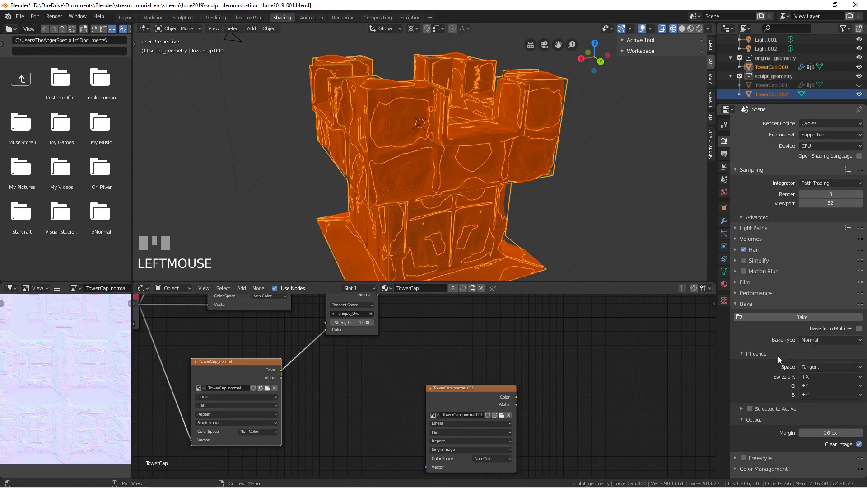
pyautogui.click(754, 406)
pyautogui.click(773, 410)
pyautogui.scroll(-1, 773, 410)
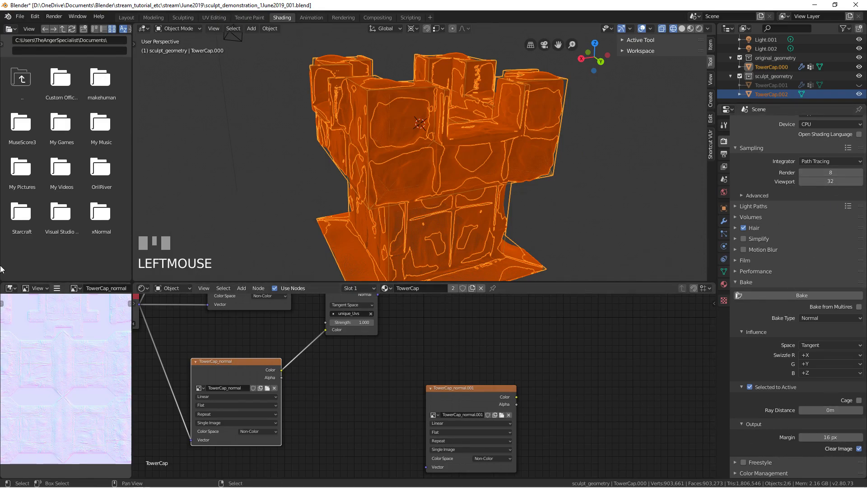
# Display the TowerCap_normal.001 image in the image editor.
pyautogui.click(58, 288)
pyautogui.click(75, 288)
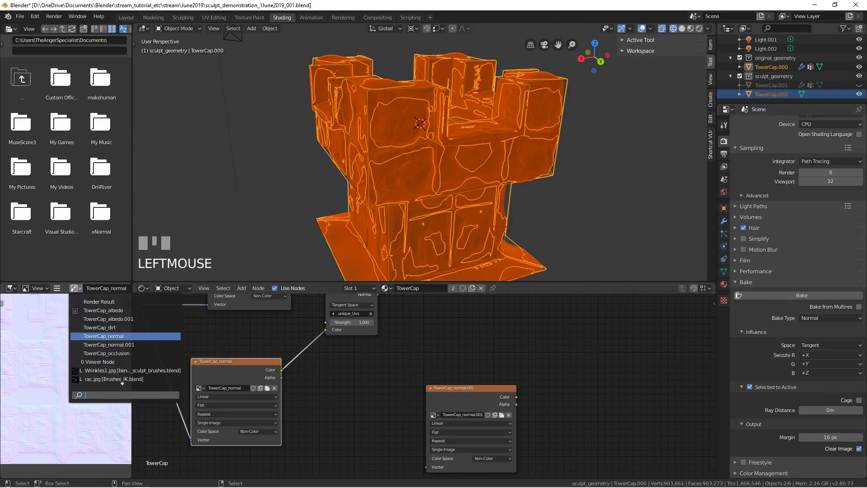
pyautogui.click(112, 345)
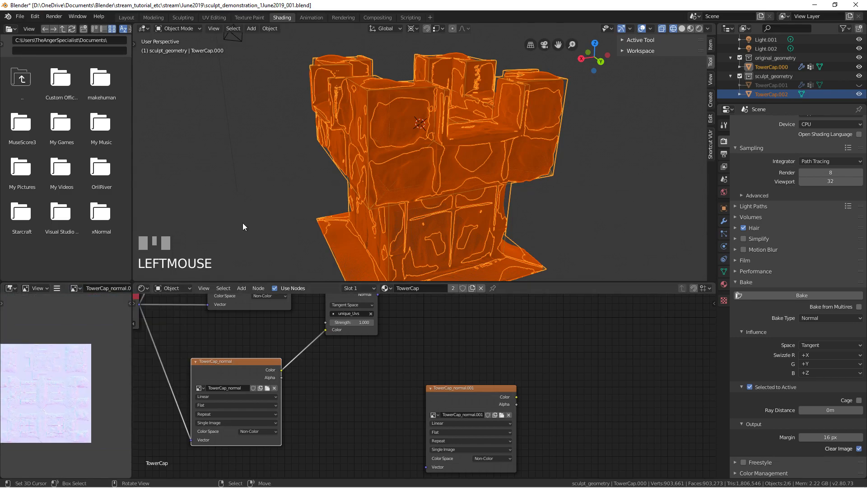
# Try baking the normals from TowerCap.002 onto TowerCap.000 with the TowerCap_normal node selected, then cancel the bake.
pyautogui.click(781, 296)
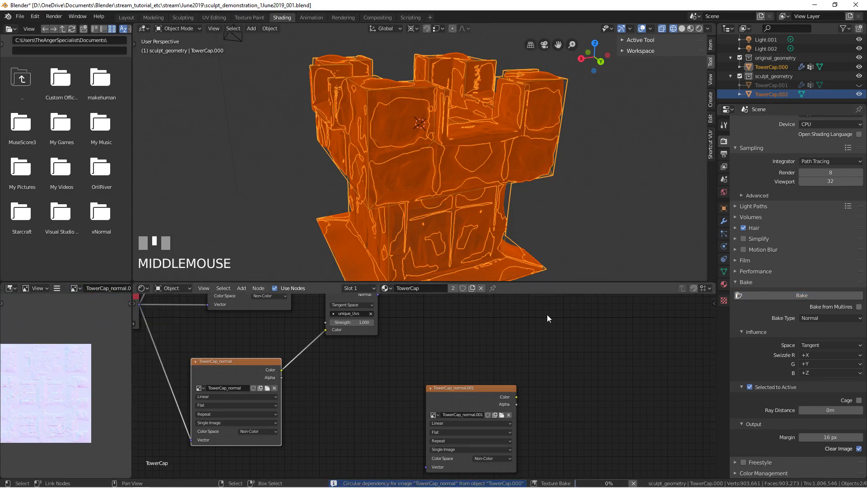
pyautogui.moveTo(424, 338); pyautogui.dragTo(441, 395, button='middle')
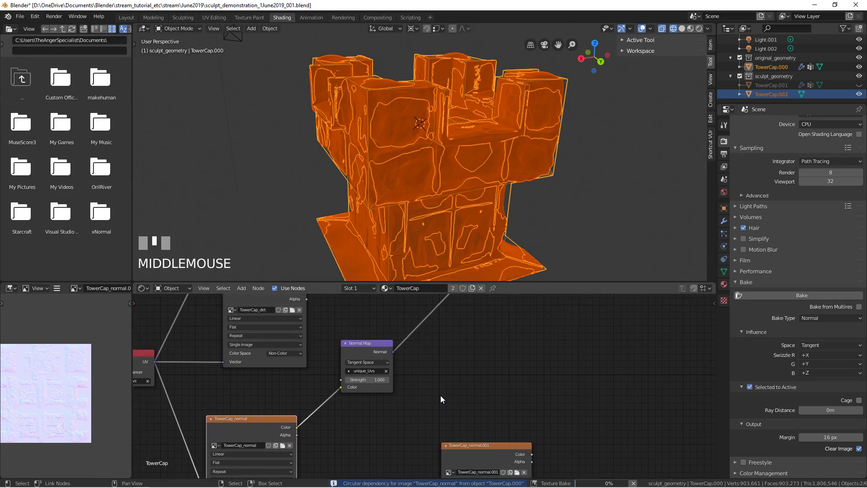
pyautogui.scroll(-3, 432, 384)
pyautogui.moveTo(406, 346)
pyautogui.mouseDown(button='middle')
pyautogui.moveTo(388, 411)
pyautogui.moveTo(397, 356)
pyautogui.mouseUp(button='middle')
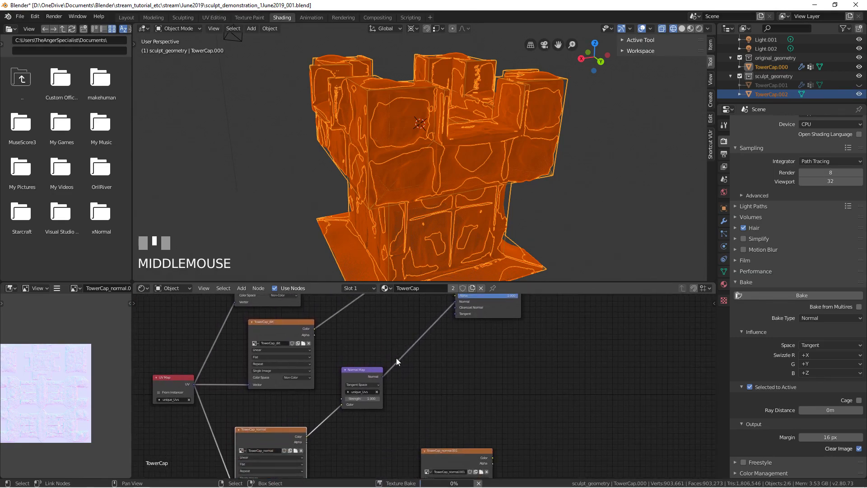
pyautogui.click(477, 483)
# Disconnect the Normal Map node from the shader and bake the normals with the TowerCap_normal.001 node as target.
pyautogui.moveTo(456, 301); pyautogui.dragTo(440, 318)
pyautogui.moveTo(401, 405); pyautogui.dragTo(343, 371, button='middle')
pyautogui.rightClick(286, 415)
pyautogui.rightClick(427, 399)
pyautogui.moveTo(442, 366); pyautogui.dragTo(369, 385, button='middle')
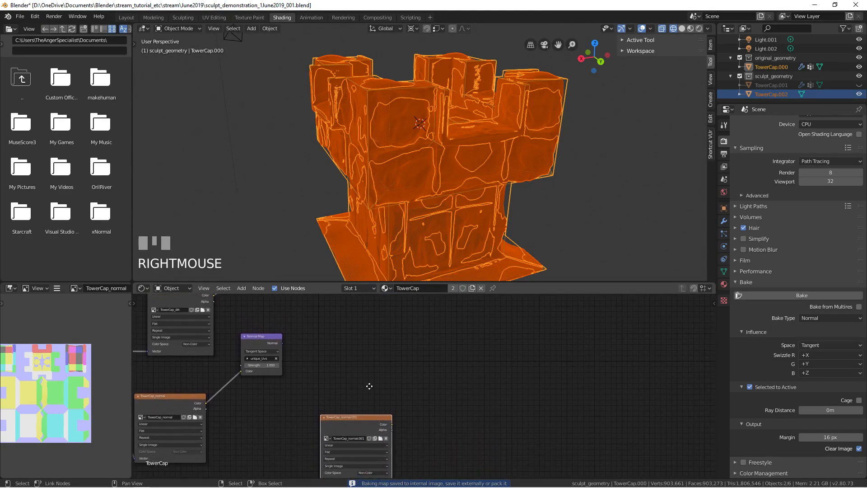
pyautogui.click(789, 295)
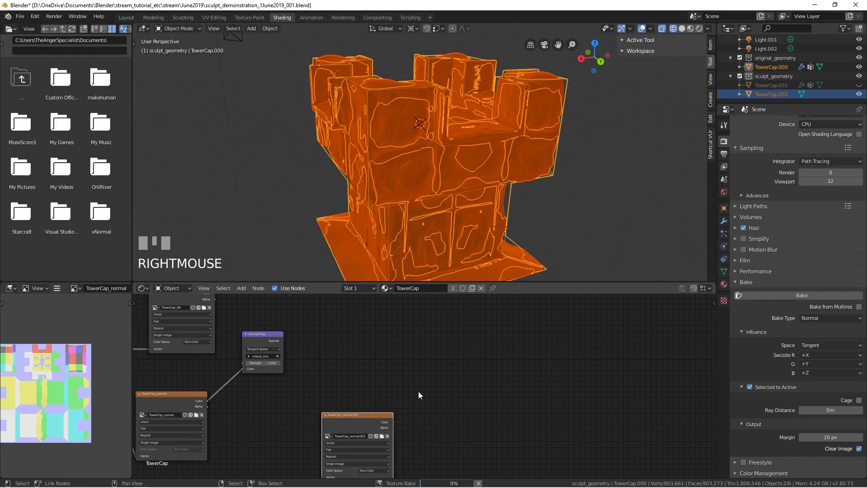
# Examine the newly baked TowerCap_normal.001 map closely across its UV islands in the image editor.
pyautogui.moveTo(80, 394); pyautogui.dragTo(91, 384, button='middle')
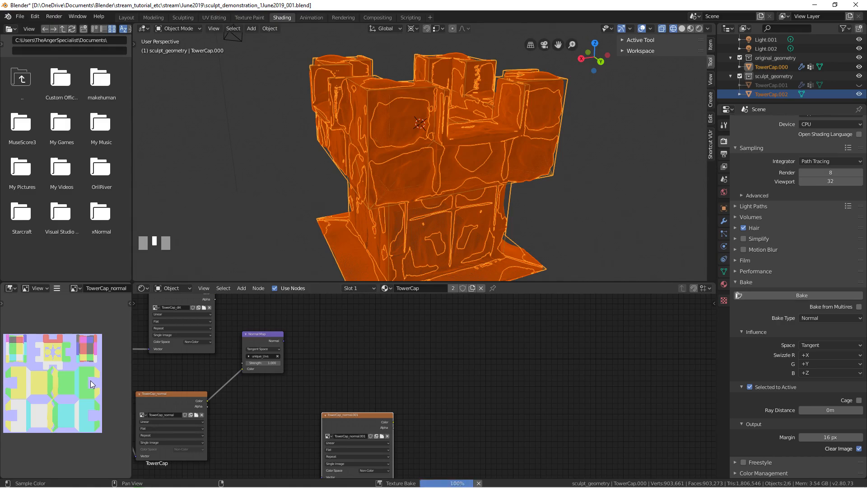
pyautogui.scroll(6, 90, 380)
pyautogui.moveTo(90, 380); pyautogui.dragTo(71, 380, button='middle')
pyautogui.scroll(3, 50, 368)
pyautogui.scroll(-5, 52, 378)
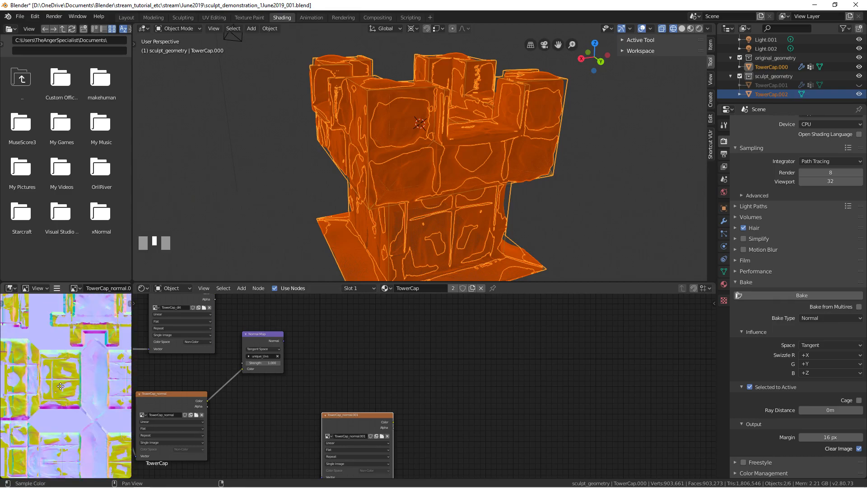
pyautogui.moveTo(41, 411); pyautogui.dragTo(36, 370, button='middle')
pyautogui.moveTo(63, 420); pyautogui.dragTo(57, 356, button='middle')
pyautogui.scroll(3, 66, 407)
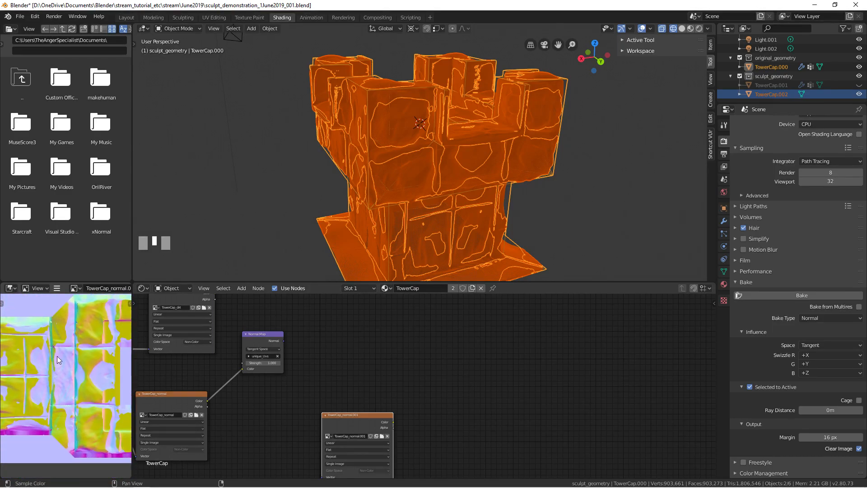
# Set the bake's ray distance to 0.4 m with the cage off and bake the normals onto TowerCap.000 again.
pyautogui.click(858, 400)
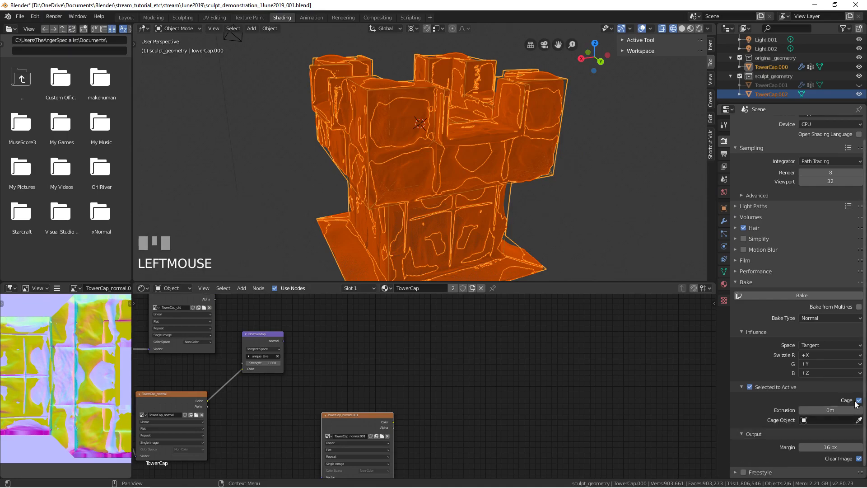
pyautogui.click(859, 400)
pyautogui.click(842, 411)
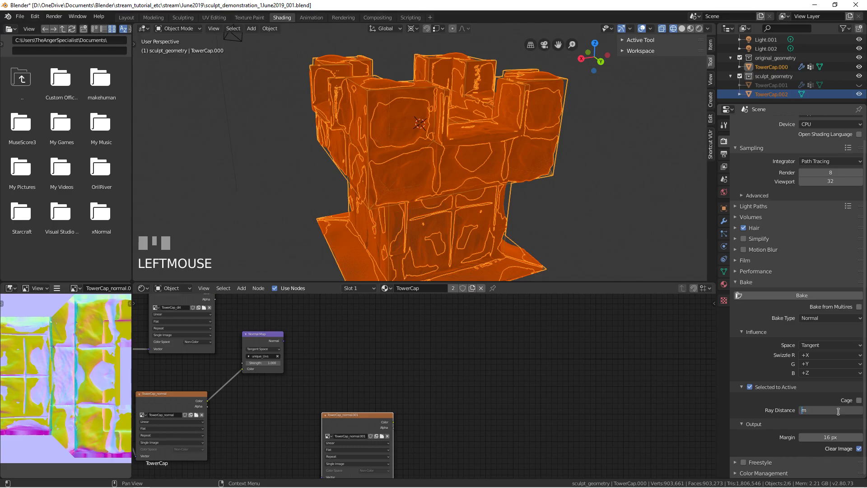
pyautogui.write('4')
pyautogui.press('Return')
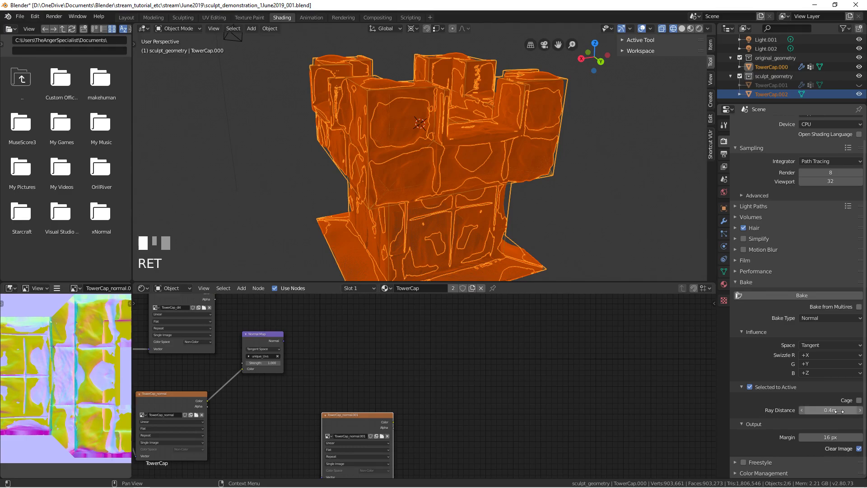
pyautogui.click(799, 294)
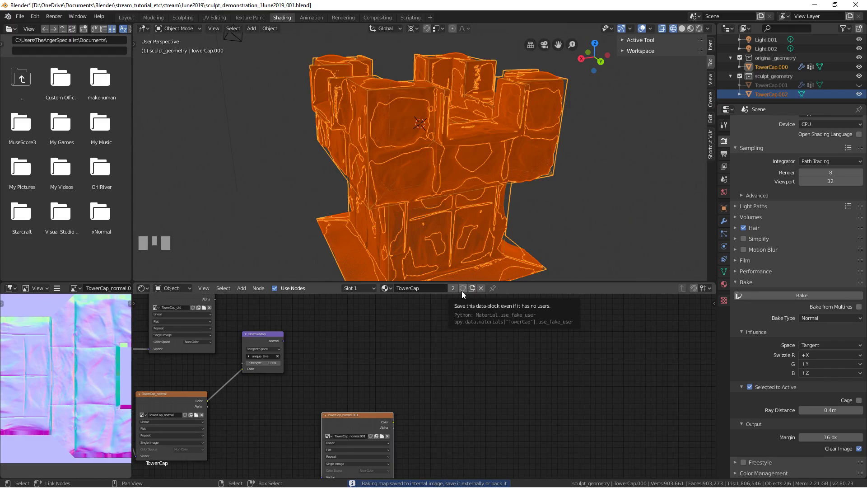
# Examine the rebaked TowerCap_normal.001 map across its UV islands for projection errors and captured sculpt detail.
pyautogui.scroll(-3, 73, 350)
pyautogui.scroll(5, 54, 392)
pyautogui.moveTo(54, 353); pyautogui.dragTo(128, 373, button='middle')
pyautogui.scroll(3, 60, 372)
pyautogui.moveTo(68, 371); pyautogui.dragTo(12, 376, button='middle')
pyautogui.scroll(3, 23, 343)
pyautogui.moveTo(24, 343); pyautogui.dragTo(50, 310, button='middle')
pyautogui.scroll(-6, 42, 374)
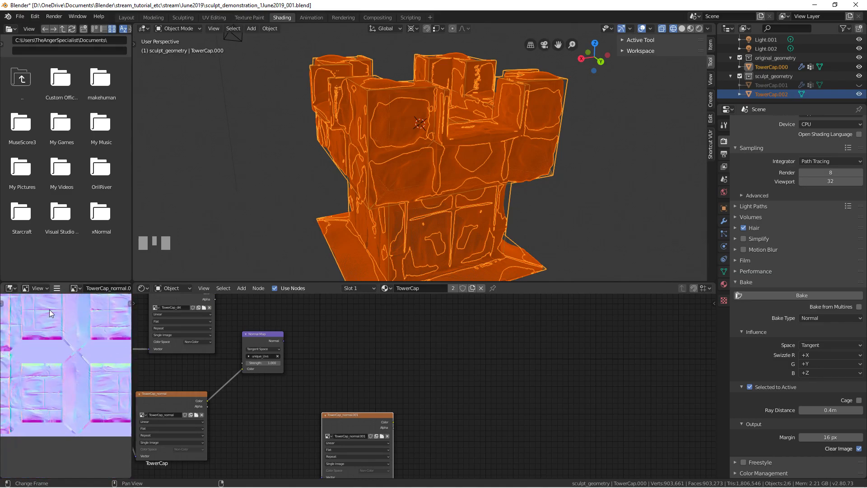
pyautogui.scroll(2, 75, 369)
pyautogui.moveTo(55, 384); pyautogui.dragTo(25, 389, button='middle')
pyautogui.scroll(2, 77, 395)
pyautogui.scroll(-2, 100, 393)
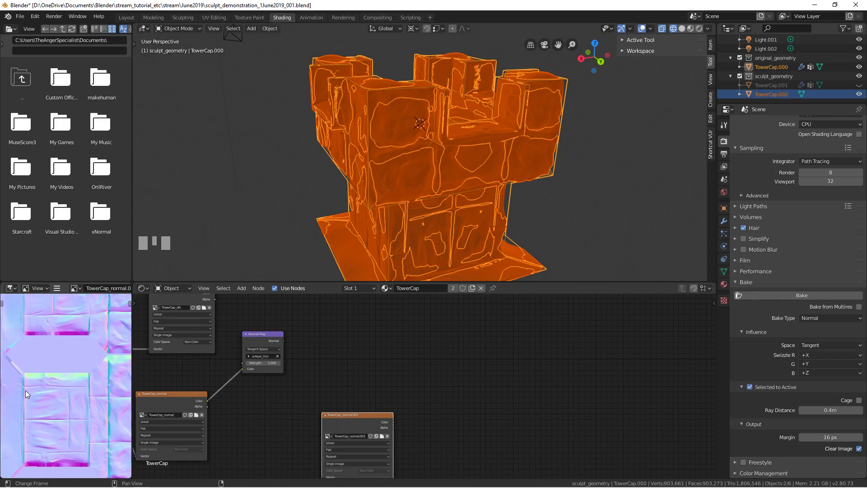
pyautogui.scroll(-2, 81, 359)
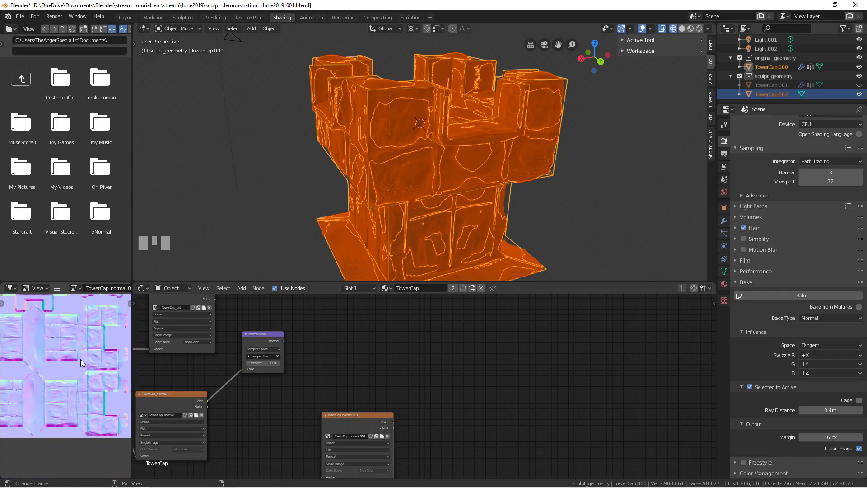
pyautogui.scroll(1, 80, 359)
pyautogui.scroll(2, 81, 358)
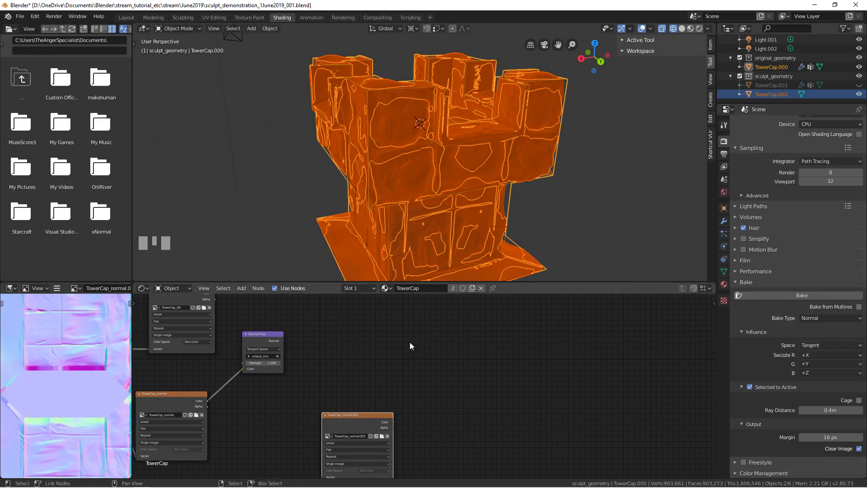
pyautogui.moveTo(43, 321); pyautogui.dragTo(34, 382, button='middle')
pyautogui.scroll(3, 83, 353)
pyautogui.scroll(-7, 41, 391)
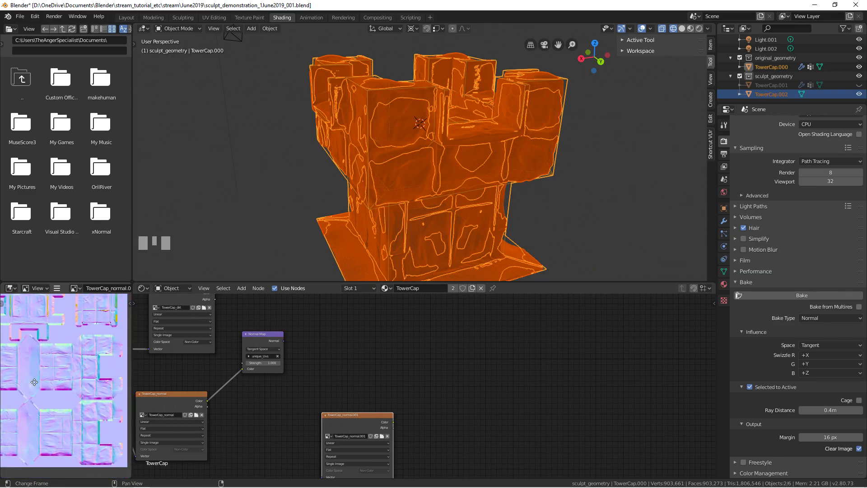
pyautogui.scroll(5, 34, 382)
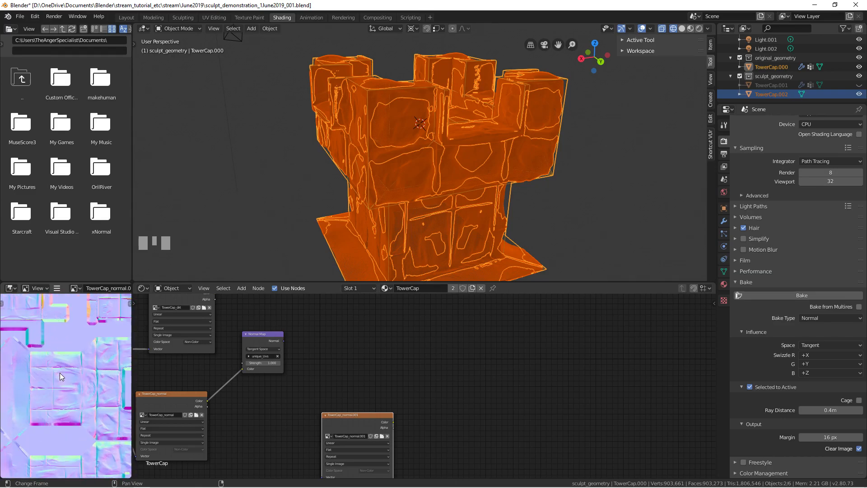
pyautogui.moveTo(68, 350); pyautogui.dragTo(51, 328, button='middle')
pyautogui.scroll(1, 85, 382)
pyautogui.moveTo(85, 381)
pyautogui.mouseDown(button='middle')
pyautogui.moveTo(63, 375)
pyautogui.moveTo(116, 349)
pyautogui.moveTo(85, 381)
pyautogui.mouseUp(button='middle')
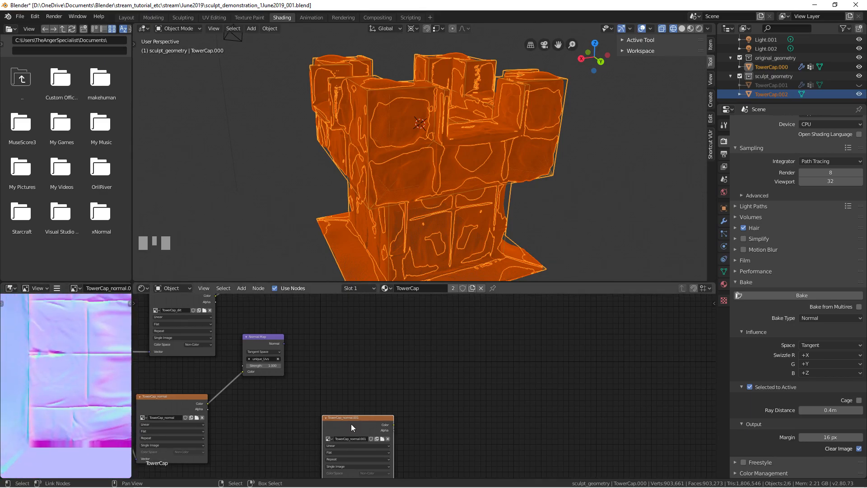
# Connect the TowerCap_normal.001 colour to the Normal Map node and link that node to the shader's Normal input.
pyautogui.moveTo(245, 373); pyautogui.dragTo(245, 373)
pyautogui.moveTo(246, 373); pyautogui.dragTo(217, 459, button='middle')
pyautogui.moveTo(256, 429); pyautogui.dragTo(330, 357)
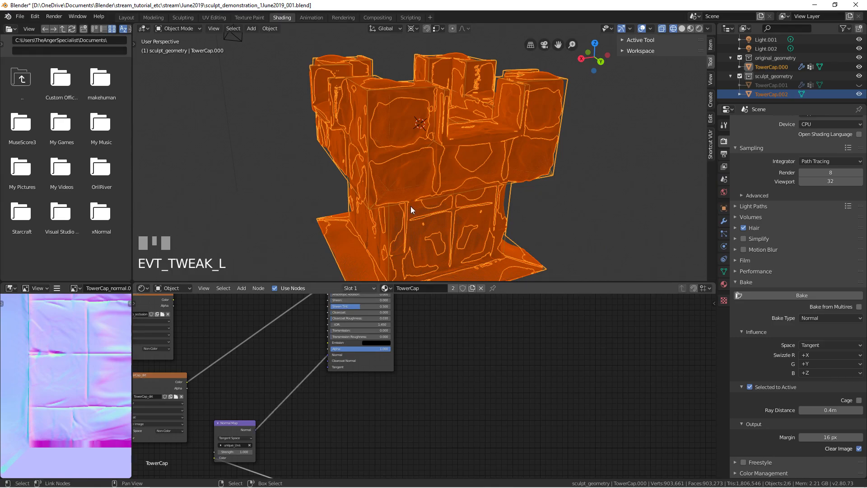
# Display the low-poly tower in rendered shading with the sculpt_geometry collection hidden.
pyautogui.moveTo(386, 255); pyautogui.dragTo(432, 111, button='middle')
pyautogui.press('z')
pyautogui.moveTo(367, 180)
pyautogui.mouseDown(button='middle')
pyautogui.moveTo(395, 167)
pyautogui.moveTo(402, 180)
pyautogui.moveTo(349, 227)
pyautogui.moveTo(436, 217)
pyautogui.moveTo(383, 163)
pyautogui.mouseUp(button='middle')
pyautogui.click(859, 84)
pyautogui.scroll(-2, 384, 162)
# Rotate the tower freely under the lights to examine the baked normals, then cancel the rotation.
pyautogui.press('r')
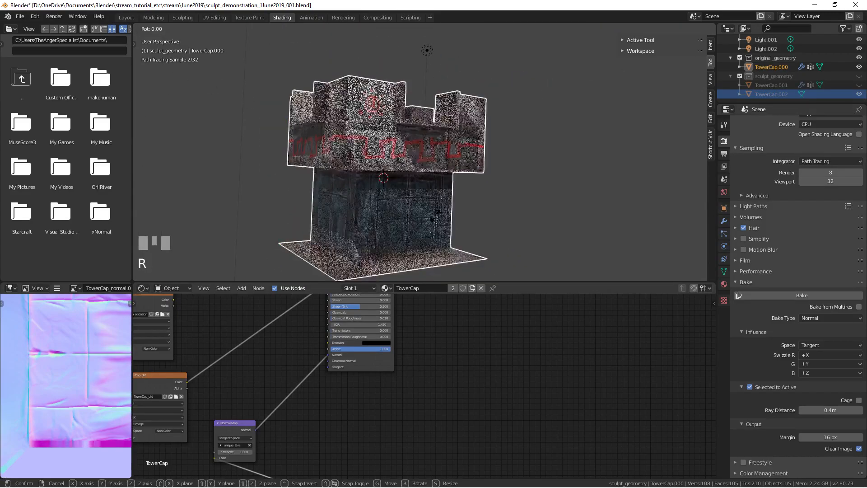
pyautogui.press('r')
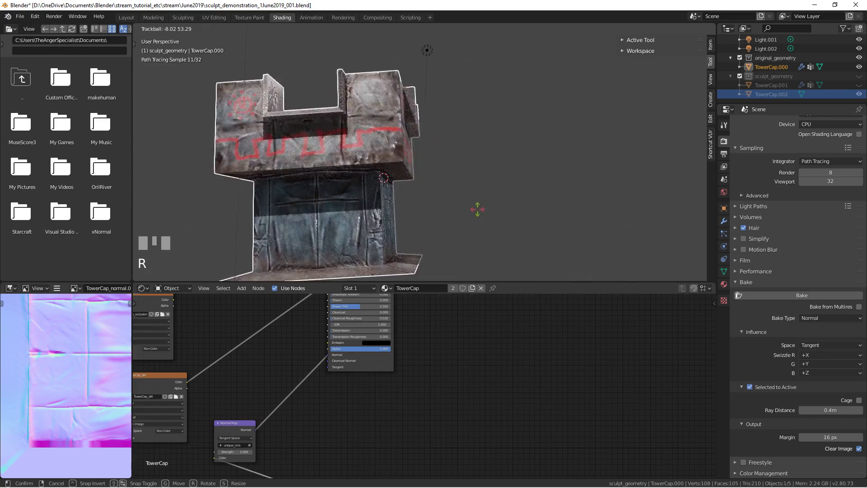
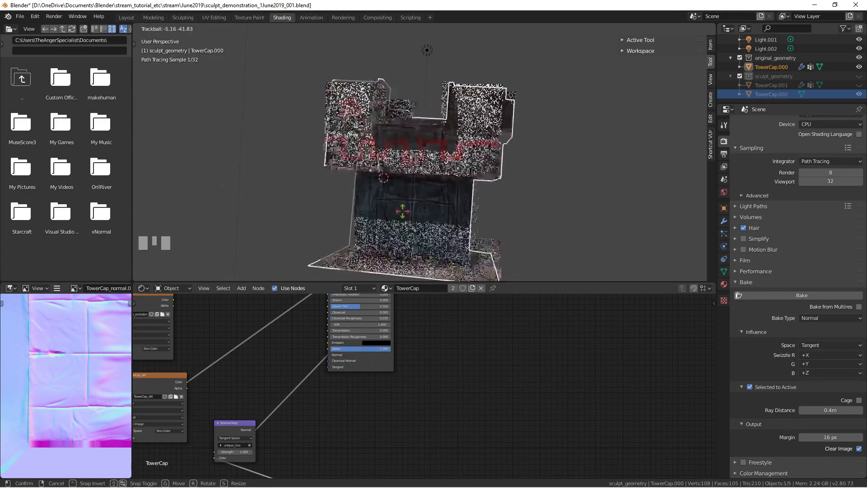
pyautogui.rightClick(320, 414)
# Reconnect the TowerCap_normal texture colour to the Normal Map node and view the tower's front in the render.
pyautogui.moveTo(199, 487)
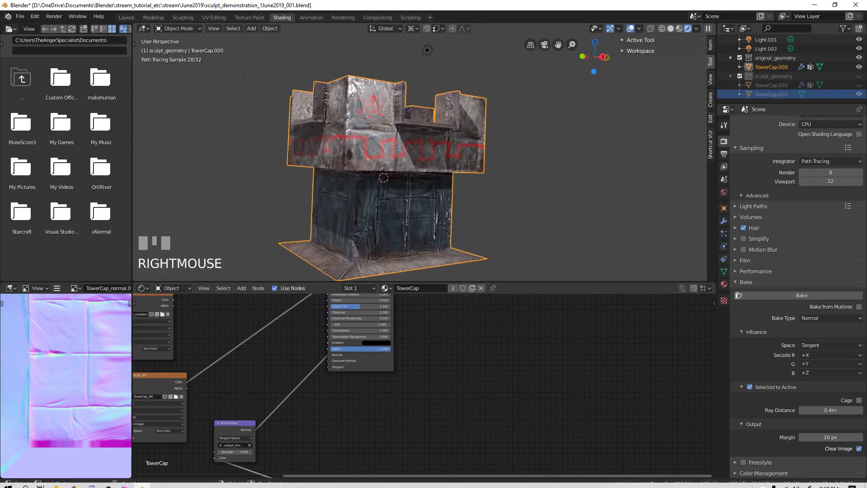
pyautogui.moveTo(186, 409); pyautogui.dragTo(237, 378, button='middle')
pyautogui.click(227, 382)
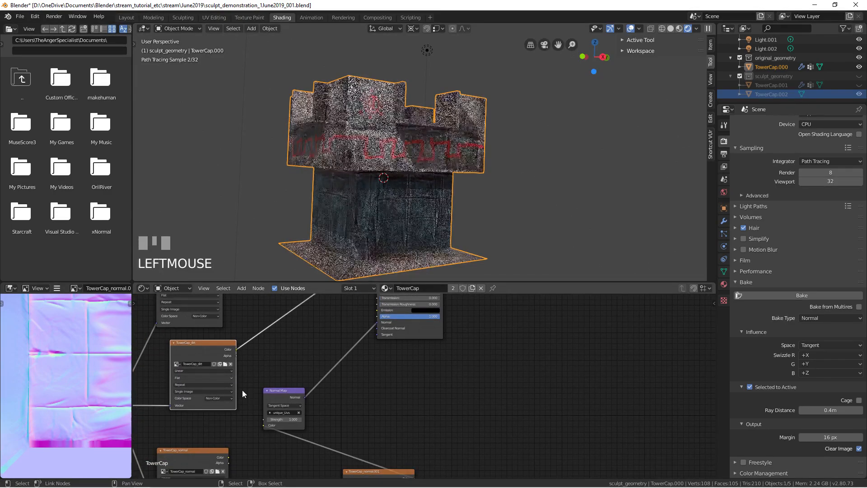
pyautogui.moveTo(246, 425); pyautogui.dragTo(273, 391, button='middle')
pyautogui.moveTo(253, 422); pyautogui.dragTo(257, 419, button='middle')
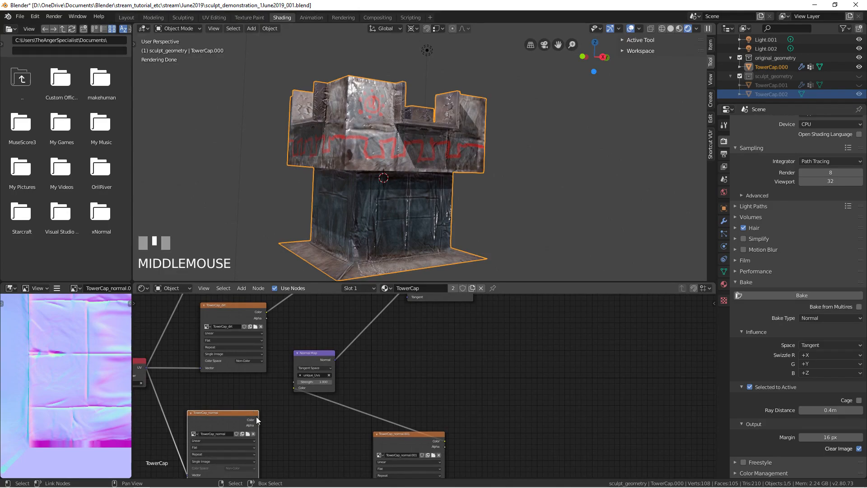
pyautogui.moveTo(299, 396); pyautogui.dragTo(295, 389)
pyautogui.moveTo(361, 199); pyautogui.dragTo(405, 179, button='middle')
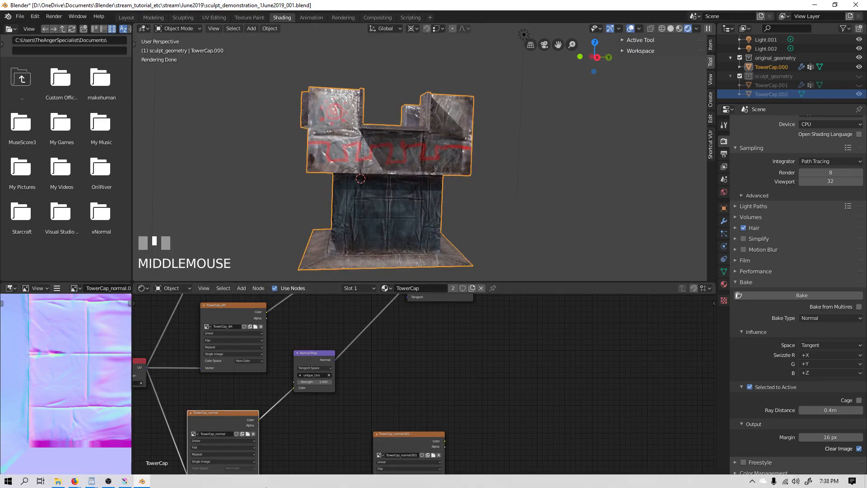
pyautogui.click(124, 481)
pyautogui.click(60, 16)
pyautogui.click(60, 17)
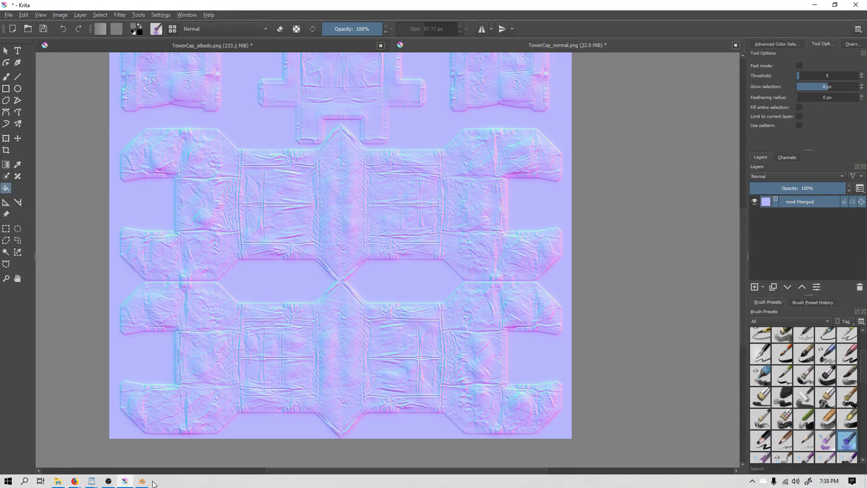
pyautogui.click(142, 482)
# Select the TowerCap_normal.001 texture node and save its baked image to TowerCap_normal.png.
pyautogui.moveTo(346, 438); pyautogui.dragTo(386, 380, button='middle')
pyautogui.click(402, 397)
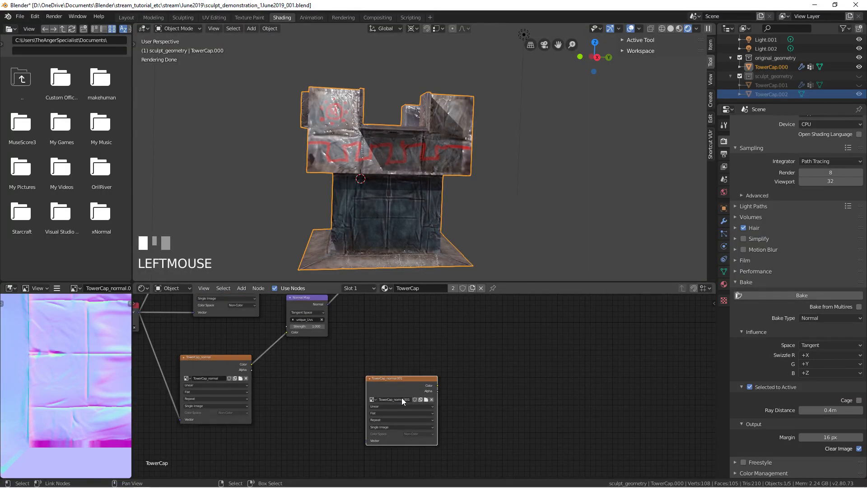
pyautogui.moveTo(62, 341); pyautogui.dragTo(63, 341, button='middle')
pyautogui.hotkey('alt', 's')
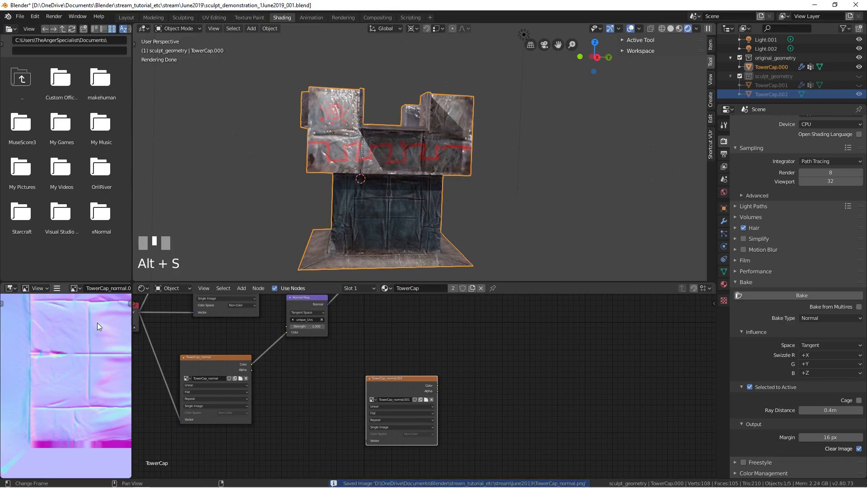
# Switch to Krita, import TowerCap_normal.png as a paint layer without using the autosave, and compare it with the root Merged layer.
pyautogui.moveTo(277, 484)
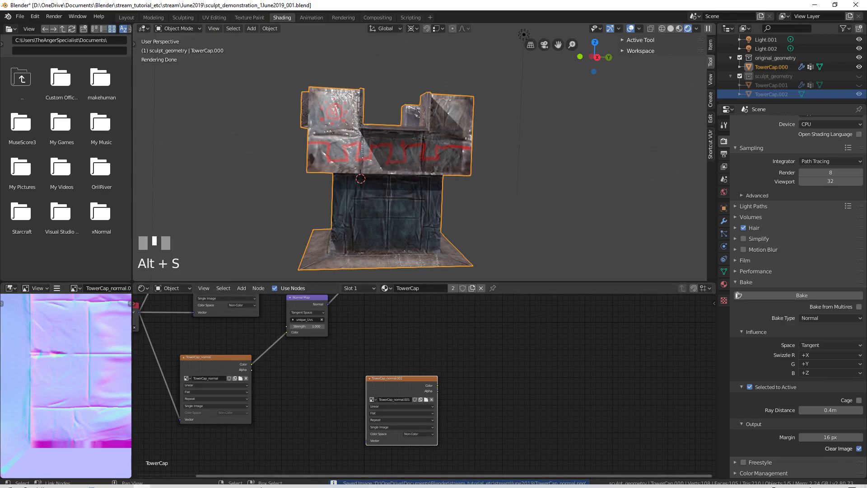
pyautogui.click(125, 482)
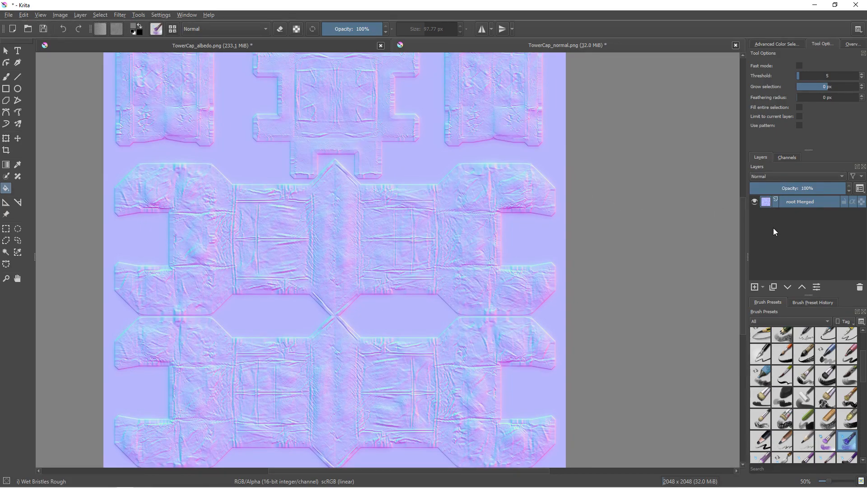
pyautogui.click(80, 15)
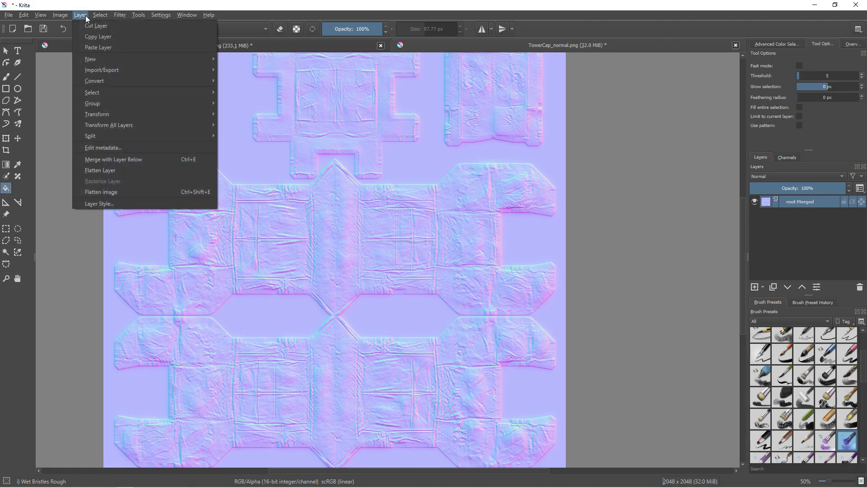
pyautogui.moveTo(113, 70)
pyautogui.moveTo(272, 113)
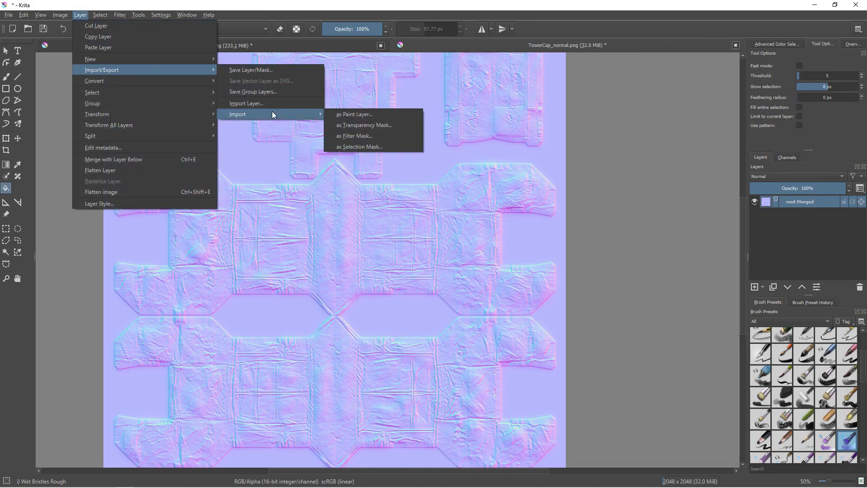
pyautogui.click(354, 114)
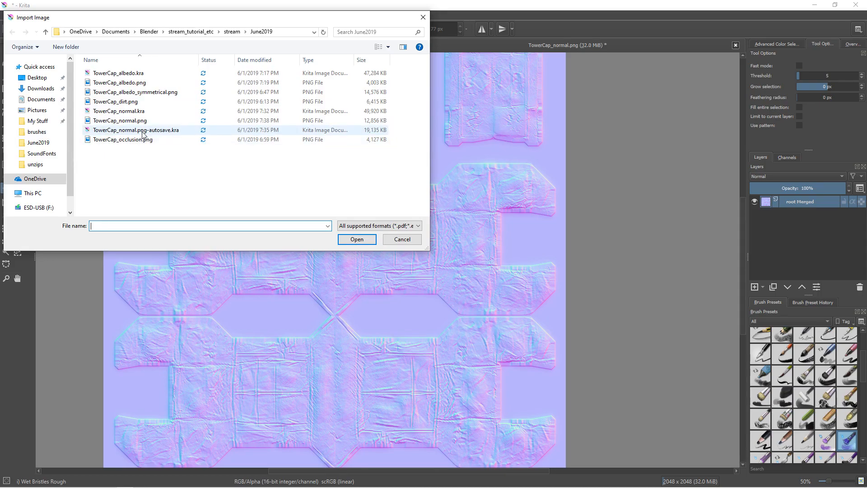
pyautogui.doubleClick(131, 120)
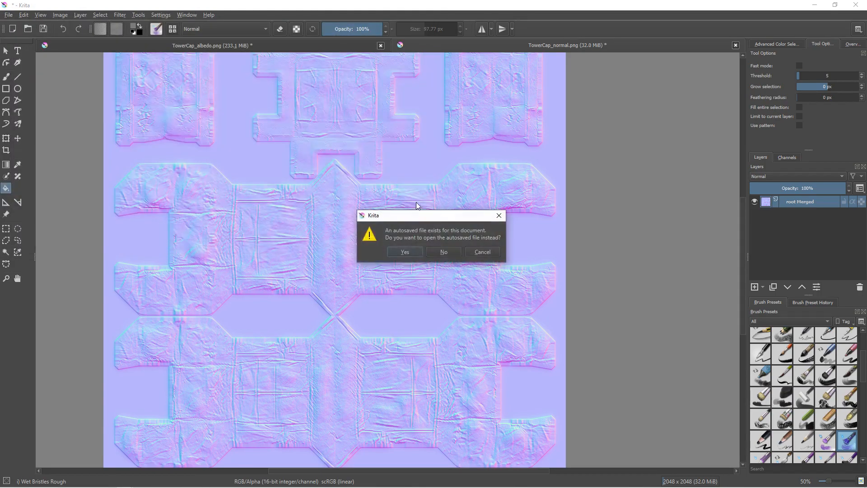
pyautogui.click(437, 254)
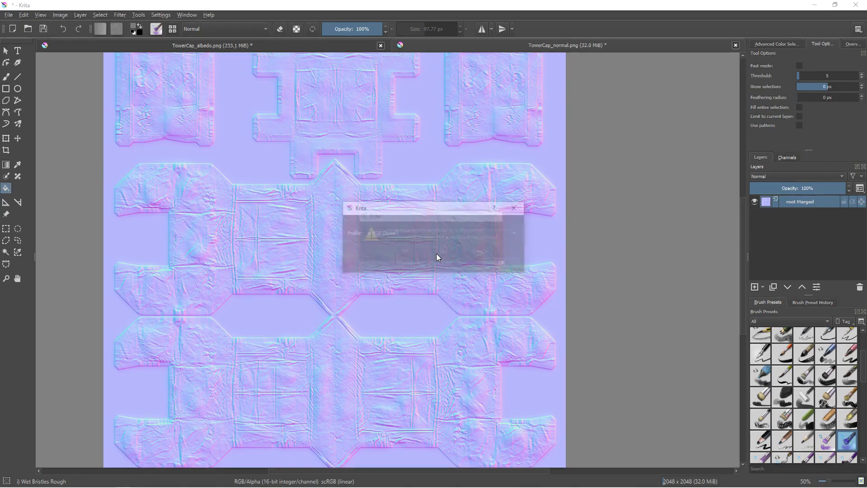
pyautogui.click(503, 263)
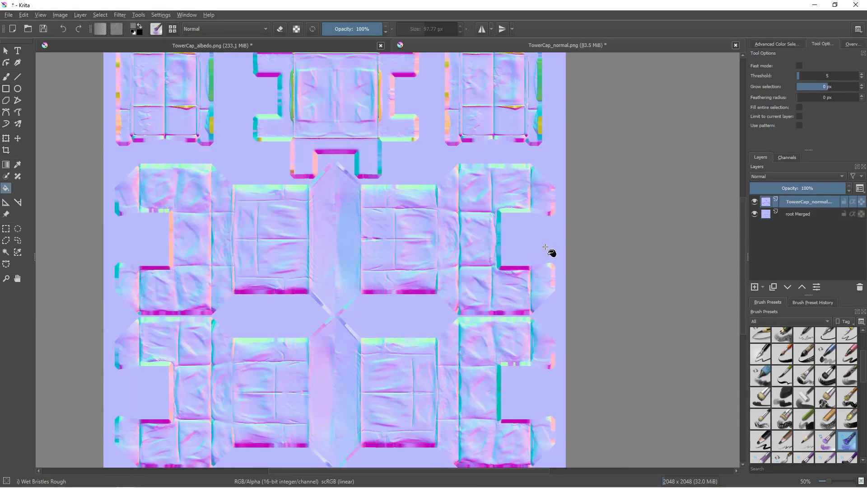
pyautogui.click(755, 203)
pyautogui.click(755, 204)
pyautogui.click(755, 203)
pyautogui.click(754, 203)
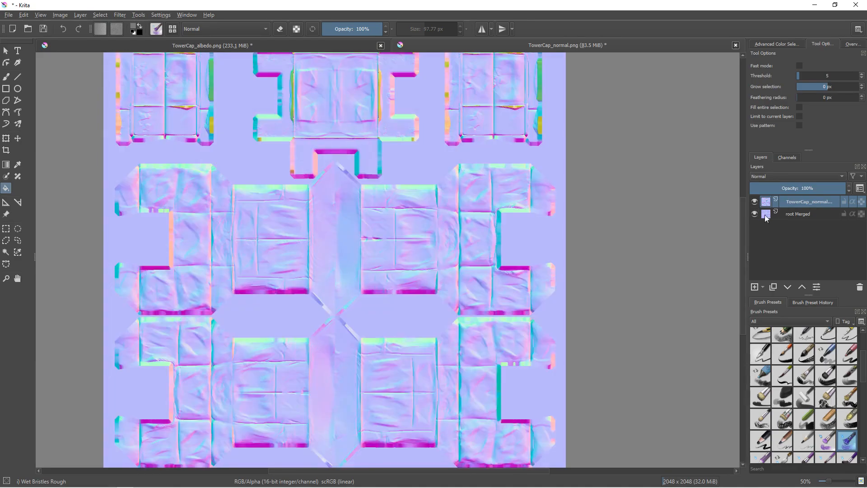
# Move the root Merged layer above the imported TowerCap_normal.png layer and set its blending mode to Combine Normal Map.
pyautogui.click(811, 215)
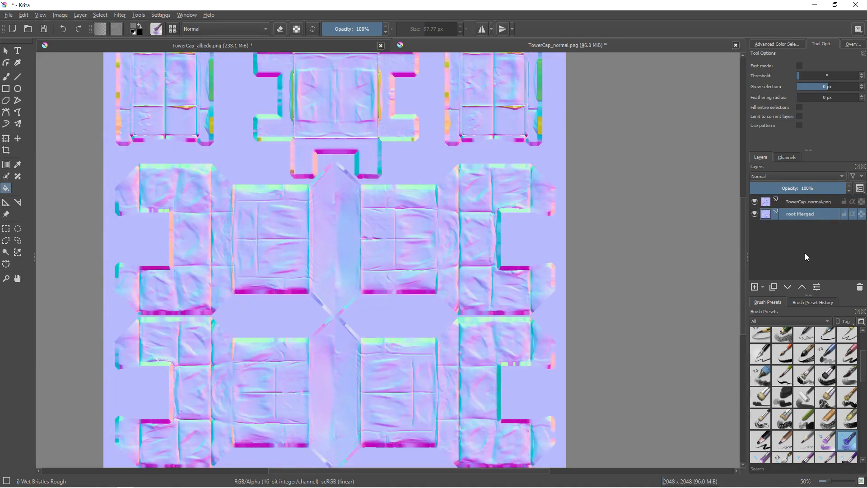
pyautogui.click(803, 286)
pyautogui.click(795, 177)
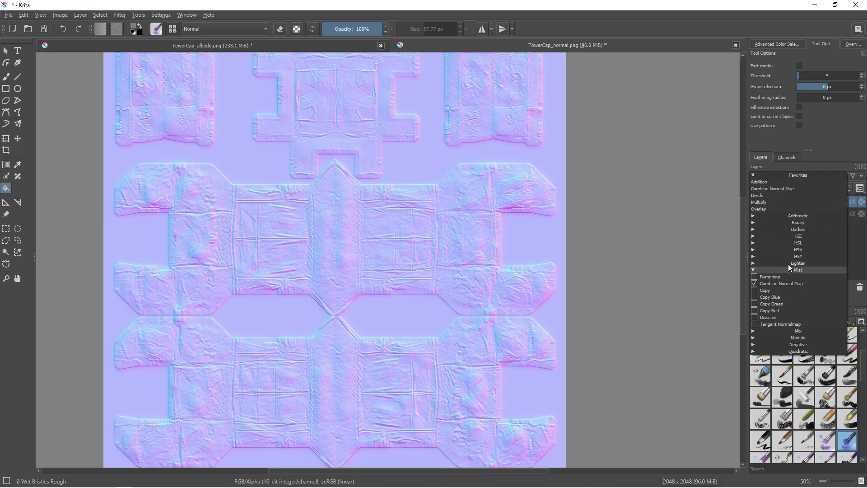
pyautogui.click(801, 285)
pyautogui.keyDown('ctrl'); pyautogui.scroll(2, 425, 199); pyautogui.keyUp('ctrl')
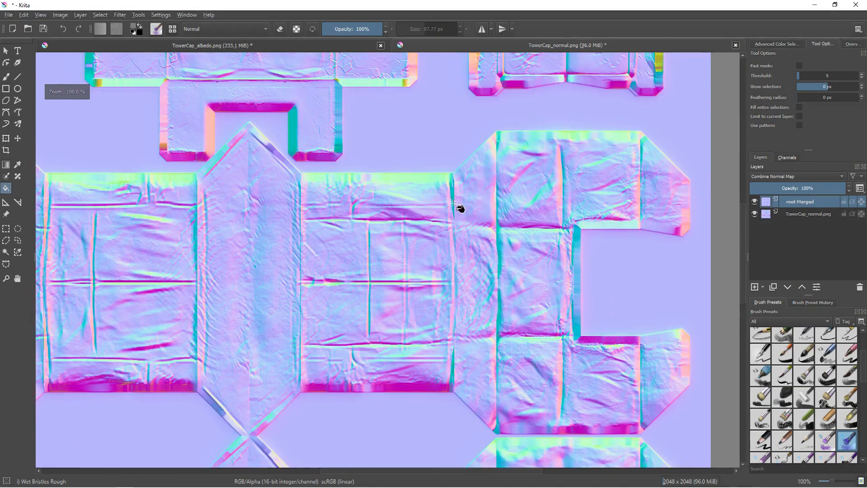
pyautogui.click(755, 202)
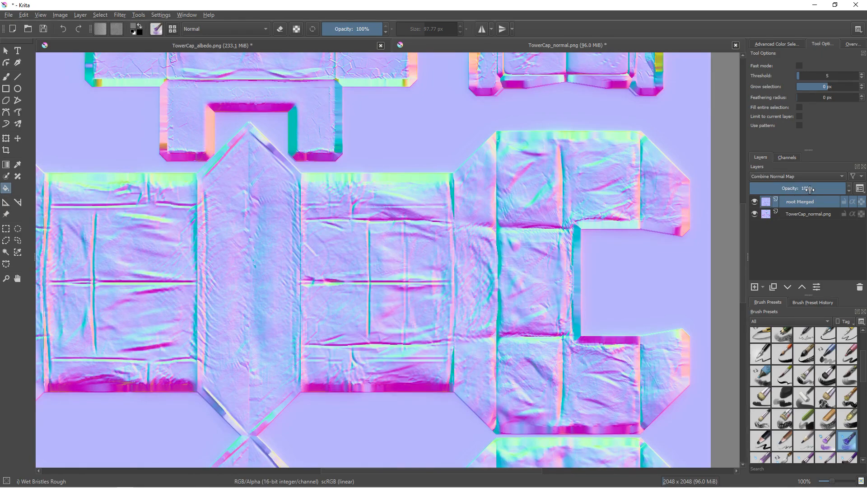
# Export the combined normal map as a PNG over the existing TowerCap_normal.png in the June2019 folder.
pyautogui.moveTo(809, 188); pyautogui.dragTo(808, 187)
pyautogui.moveTo(501, 203); pyautogui.dragTo(535, 153, button='middle')
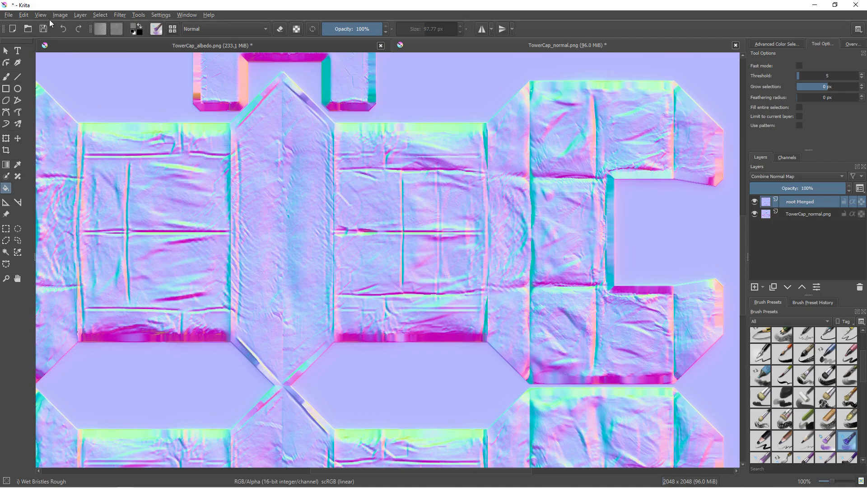
pyautogui.click(8, 14)
pyautogui.click(34, 107)
pyautogui.doubleClick(120, 101)
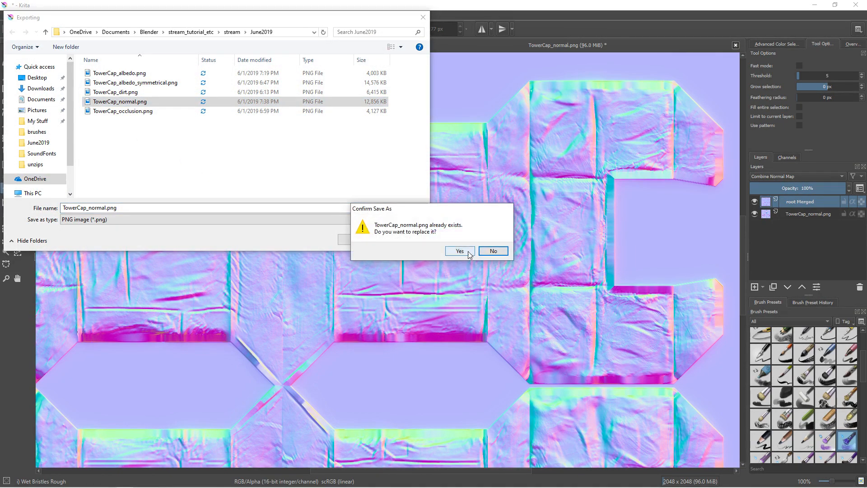
pyautogui.click(460, 251)
pyautogui.click(562, 375)
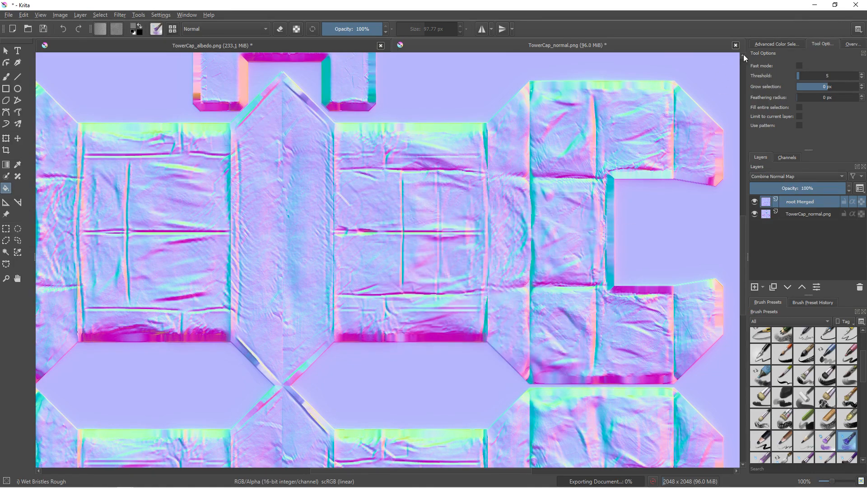
# Minimize Krita to return to Blender, show TowerCap_normal in the image editor and reload it from disk.
pyautogui.click(813, 7)
pyautogui.moveTo(445, 192); pyautogui.dragTo(343, 190, button='middle')
pyautogui.moveTo(280, 353); pyautogui.dragTo(328, 382, button='middle')
pyautogui.click(295, 325)
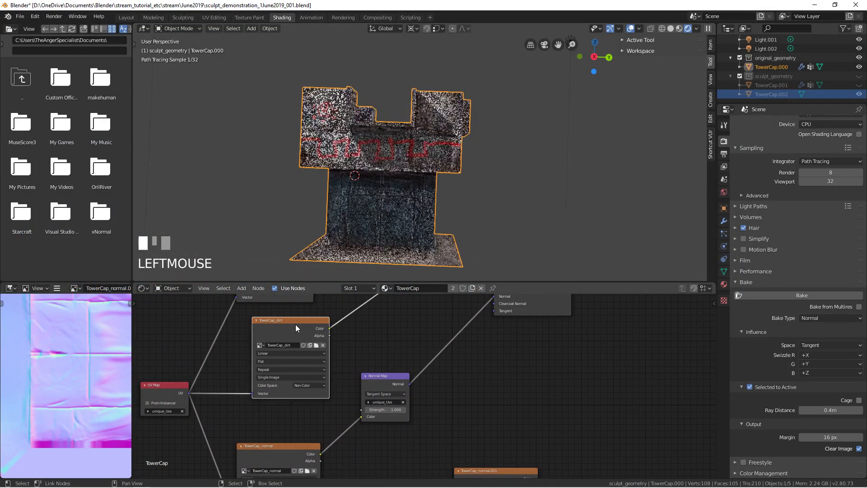
pyautogui.click(75, 288)
pyautogui.click(95, 334)
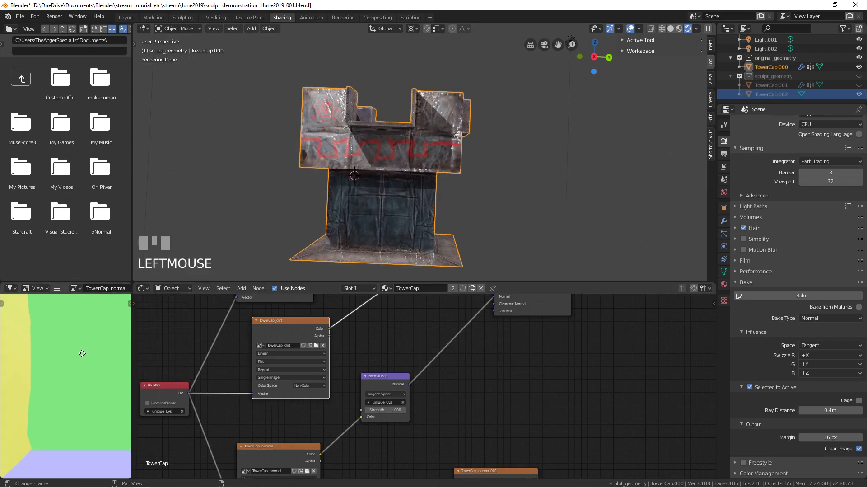
pyautogui.hotkey('alt', 'r')
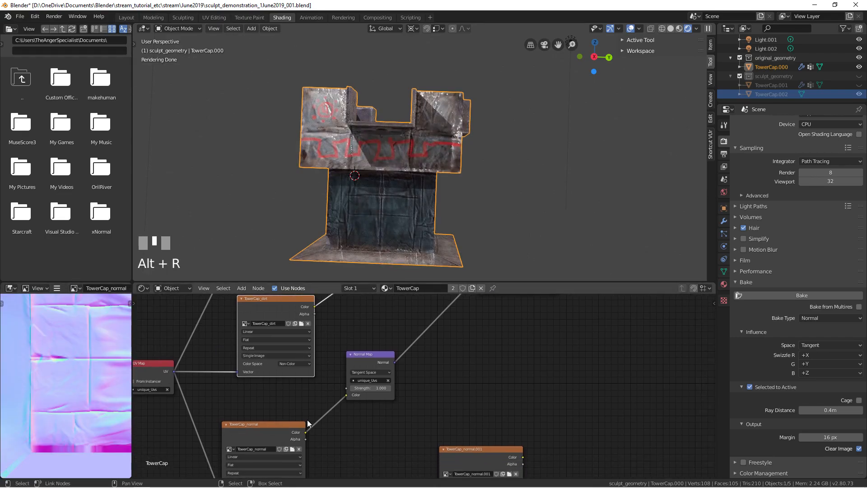
# Examine how the updated normal map catches the light on TowerCap.000, using trial trackball rotations that are cancelled.
pyautogui.moveTo(383, 264); pyautogui.dragTo(392, 144, button='middle')
pyautogui.scroll(2, 409, 147)
pyautogui.click(391, 139)
pyautogui.press('r')
pyautogui.press('r')
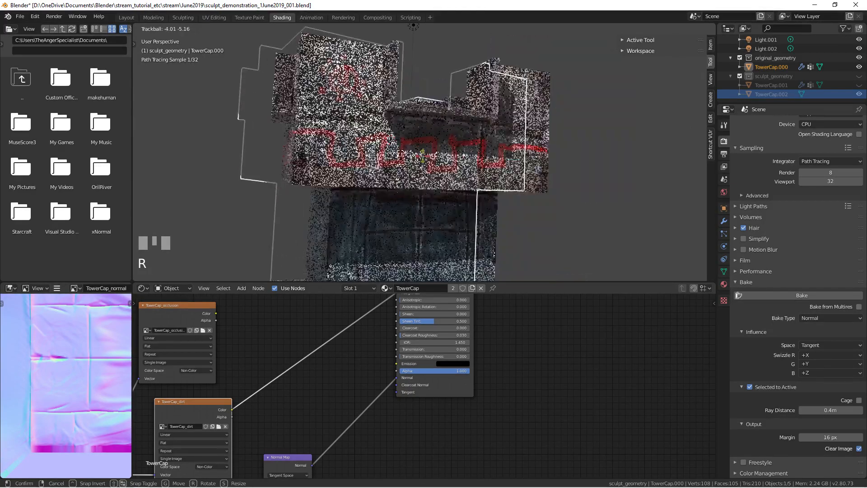
pyautogui.rightClick(409, 203)
pyautogui.scroll(-3, 408, 203)
pyautogui.moveTo(409, 203); pyautogui.dragTo(392, 175, button='middle')
pyautogui.press('r')
pyautogui.press('r')
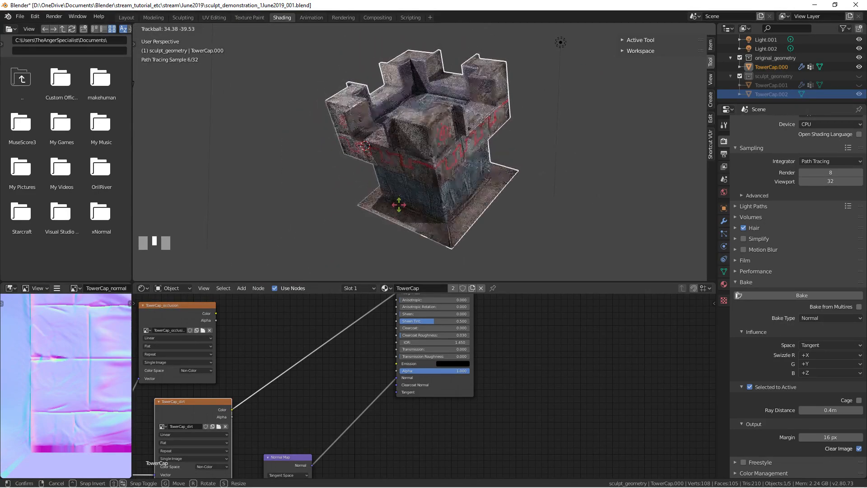
pyautogui.rightClick(399, 206)
pyautogui.scroll(-3, 398, 203)
pyautogui.moveTo(395, 202); pyautogui.dragTo(377, 189, button='middle')
pyautogui.scroll(2, 369, 166)
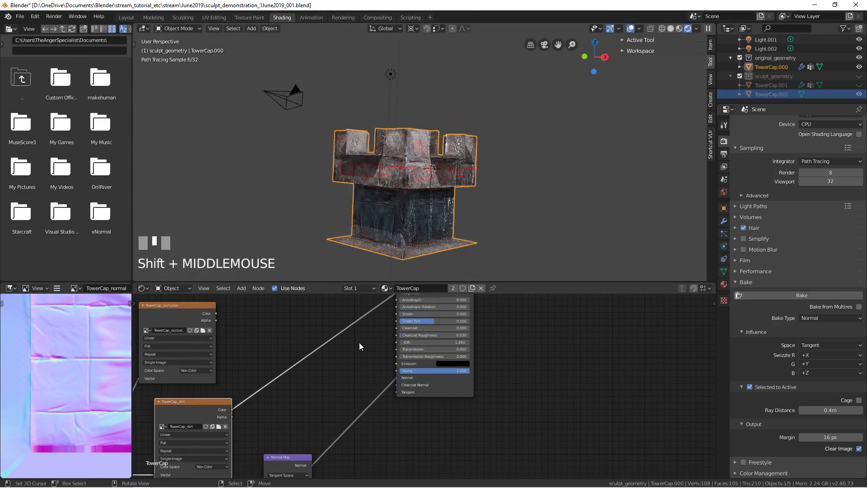
# Switch back to Krita and close the TowerCap_normal.png document, dismissing the save error dialog.
pyautogui.moveTo(351, 483)
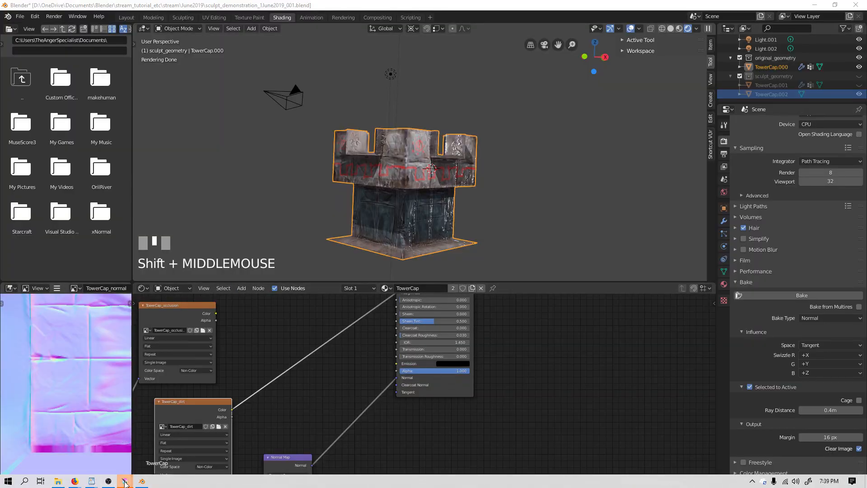
pyautogui.moveTo(125, 482)
pyautogui.click(149, 448)
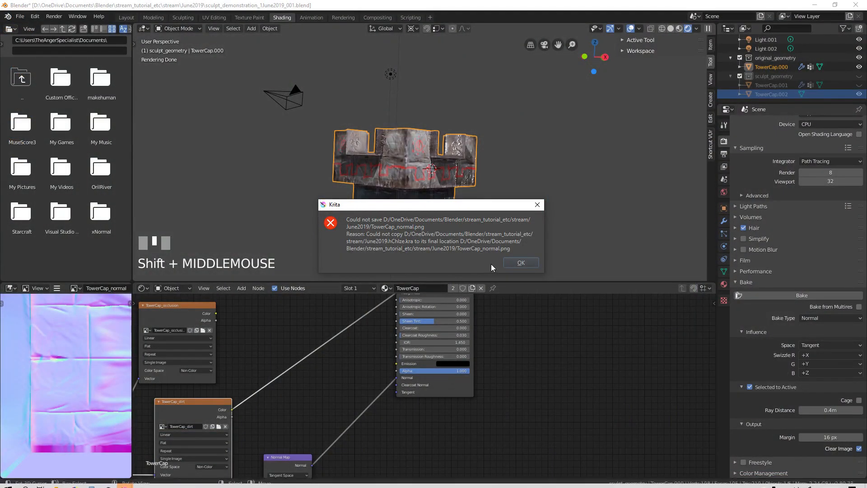
pyautogui.click(518, 263)
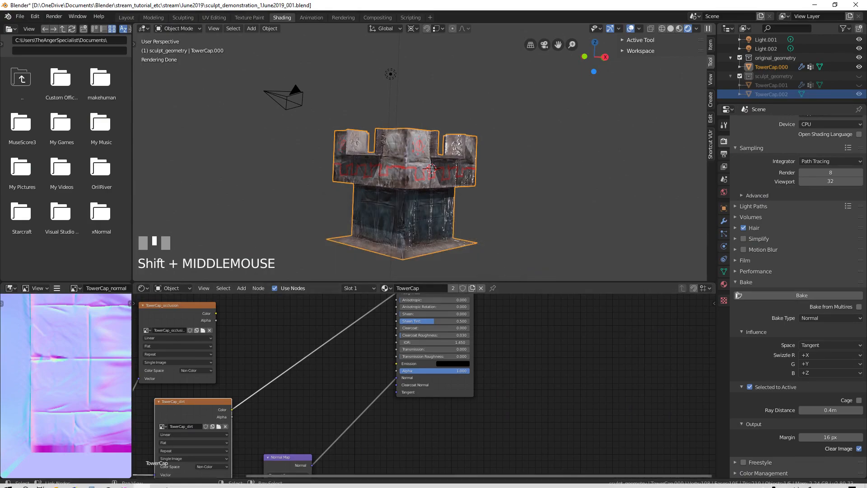
pyautogui.click(125, 482)
pyautogui.scroll(-3, 226, 235)
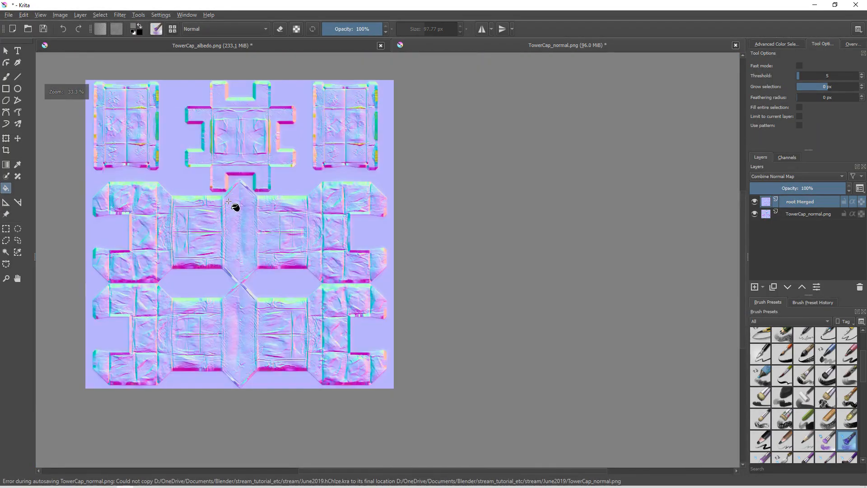
pyautogui.click(735, 46)
pyautogui.click(457, 260)
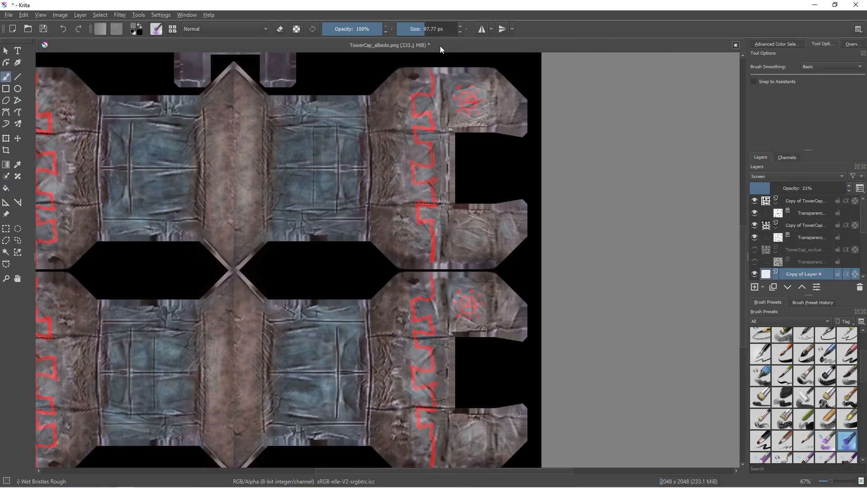
# Flatten the TowerCap_albedo.png image, accepting the loss of its hidden layers.
pyautogui.click(80, 15)
pyautogui.click(116, 194)
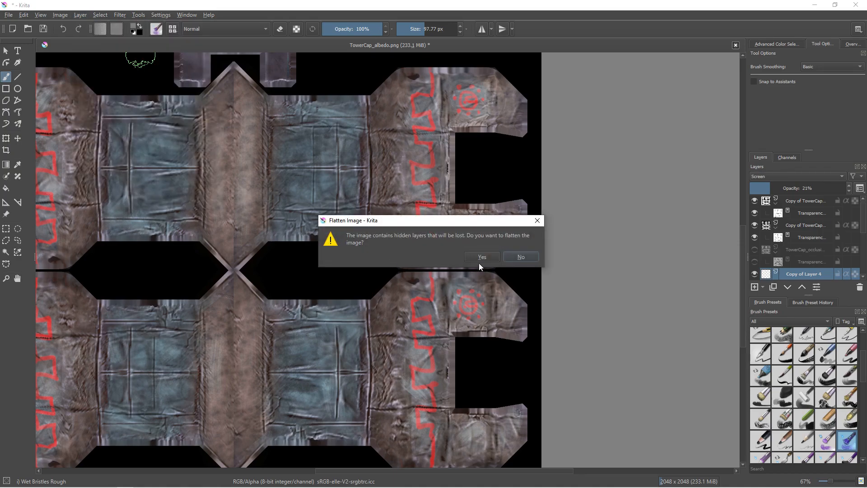
pyautogui.click(492, 254)
pyautogui.scroll(-2, 337, 222)
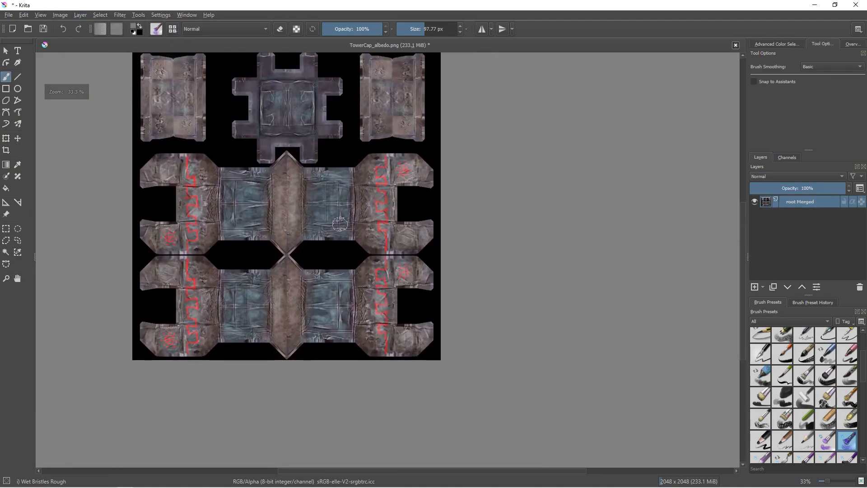
# Duplicate the root Merged layer twice and hide the two lower layers.
pyautogui.doubleClick(773, 287)
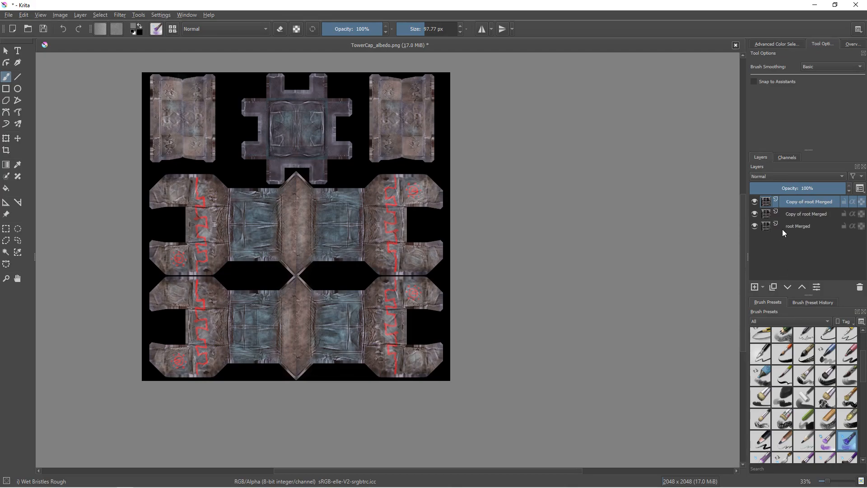
pyautogui.moveTo(754, 214); pyautogui.dragTo(755, 226)
# Start Color Adjustment curves on the uppermost copy and shape the RGBA curve into a contrast S-curve, with its upper point at input 145, output 187.
pyautogui.click(116, 15)
pyautogui.click(117, 15)
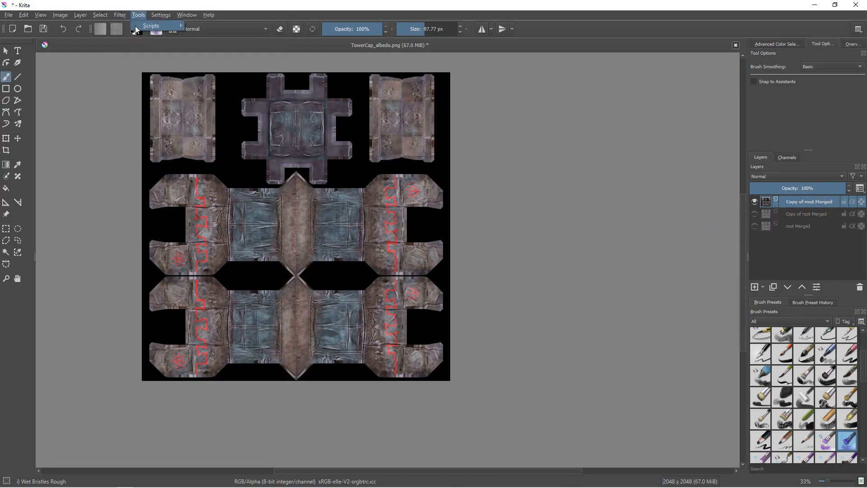
pyautogui.click(118, 16)
pyautogui.moveTo(130, 40)
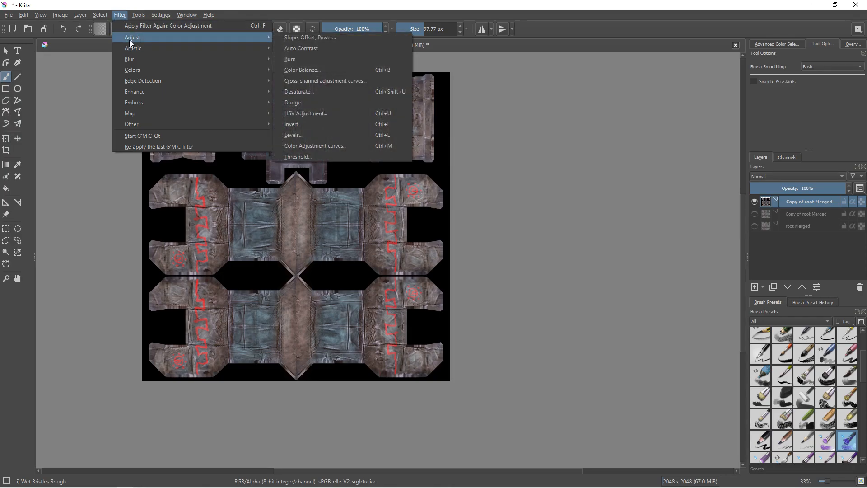
pyautogui.moveTo(237, 58)
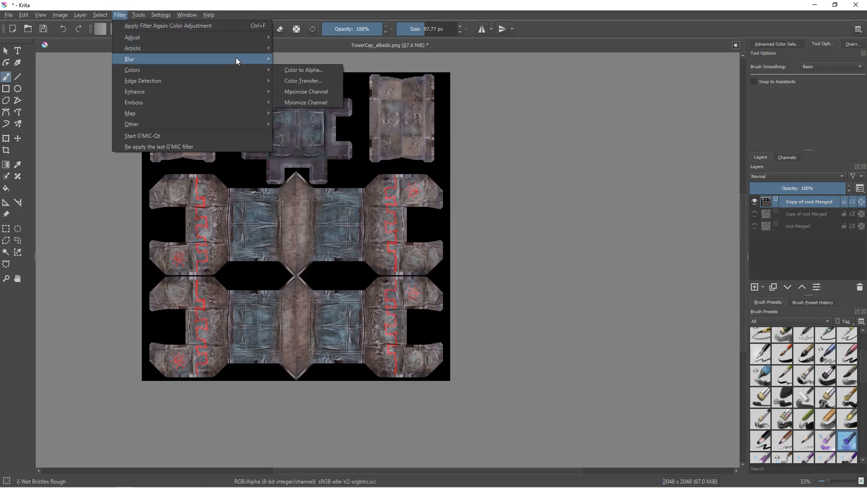
pyautogui.moveTo(210, 41)
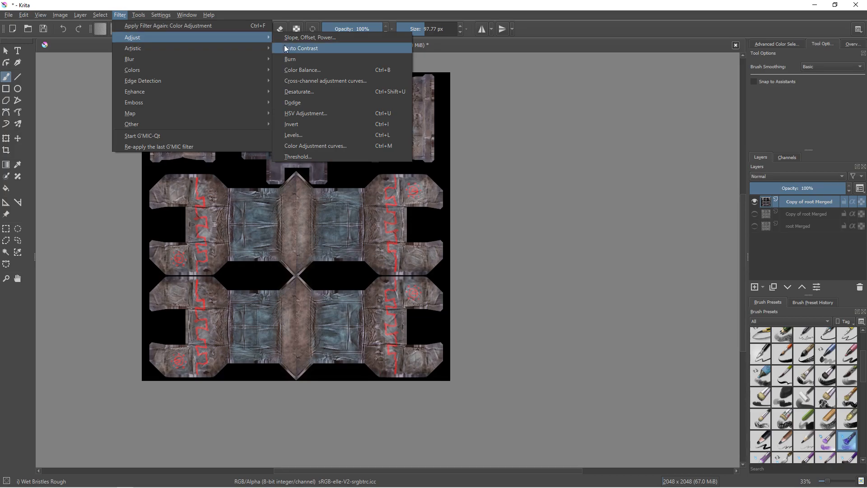
pyautogui.click(329, 146)
pyautogui.scroll(1, 390, 270)
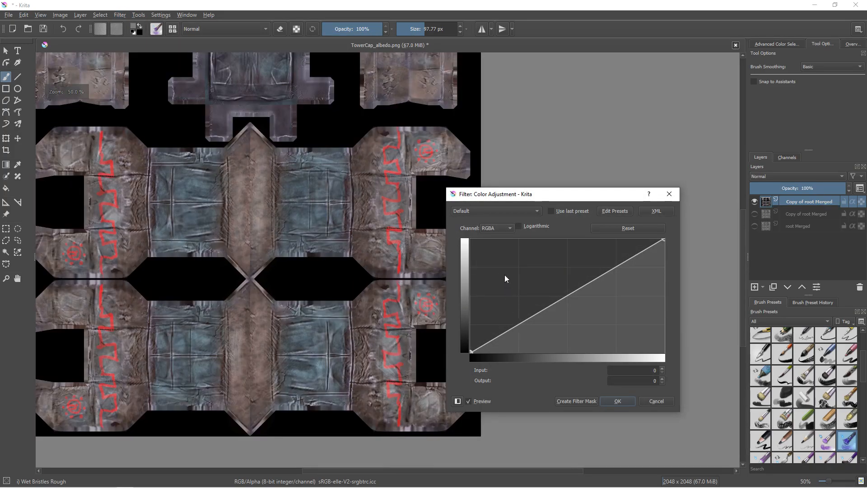
pyautogui.moveTo(537, 313); pyautogui.dragTo(543, 352)
pyautogui.moveTo(598, 314); pyautogui.dragTo(577, 277)
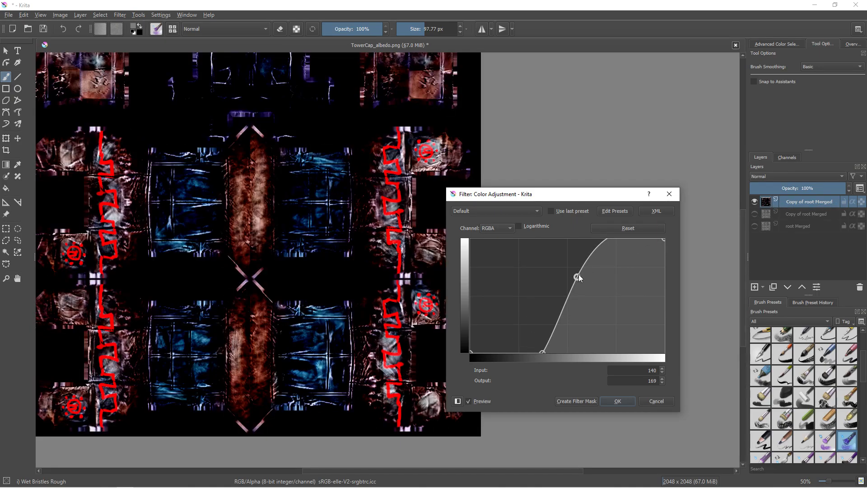
pyautogui.moveTo(543, 351); pyautogui.dragTo(524, 335)
pyautogui.moveTo(572, 281); pyautogui.dragTo(581, 269)
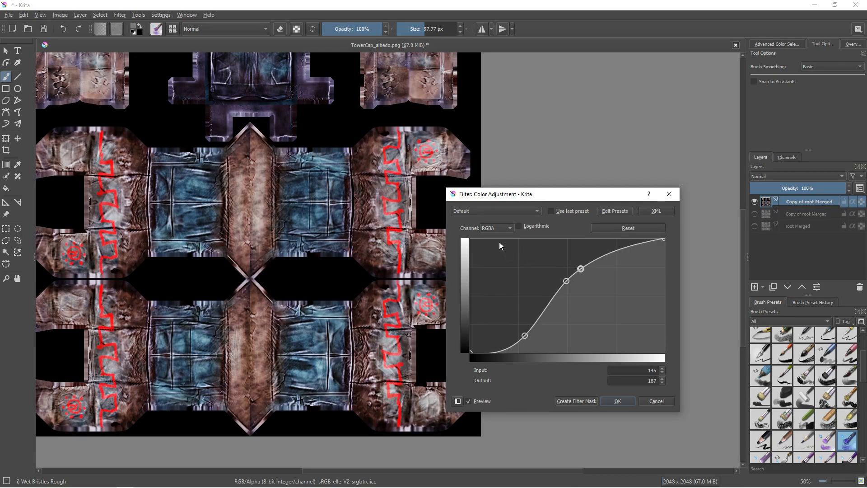
# Shape the Blue channel curve into a gentle S-curve, with its lower point at input 66, output 57.
pyautogui.click(505, 230)
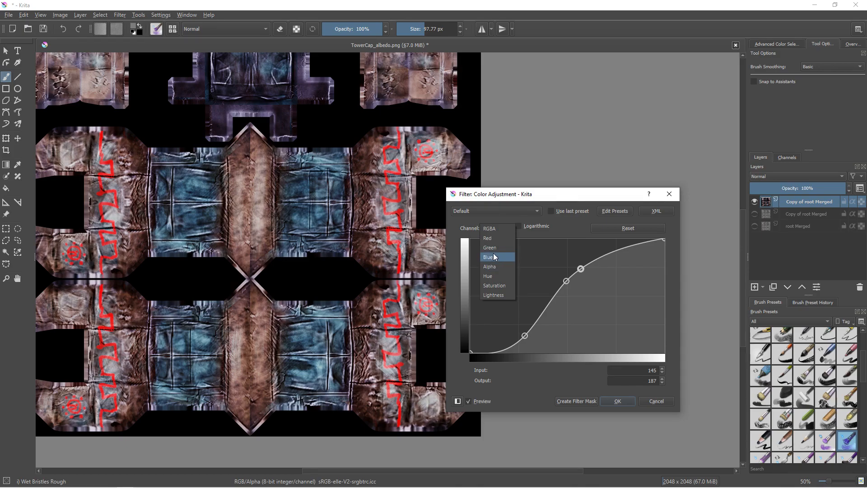
pyautogui.click(493, 260)
pyautogui.click(470, 351)
pyautogui.moveTo(471, 352); pyautogui.dragTo(549, 298)
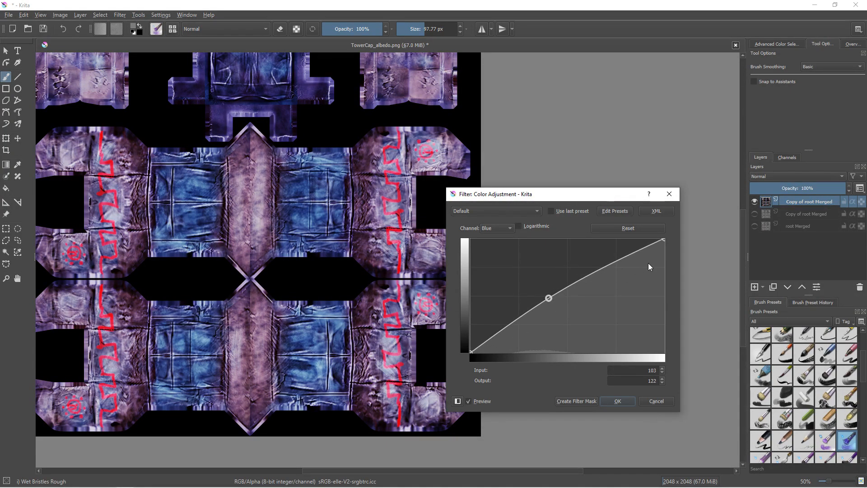
pyautogui.moveTo(506, 335); pyautogui.dragTo(519, 329)
pyautogui.moveTo(547, 299); pyautogui.dragTo(572, 279)
pyautogui.moveTo(519, 329)
pyautogui.mouseDown()
pyautogui.moveTo(526, 334)
pyautogui.moveTo(519, 327)
pyautogui.mouseUp()
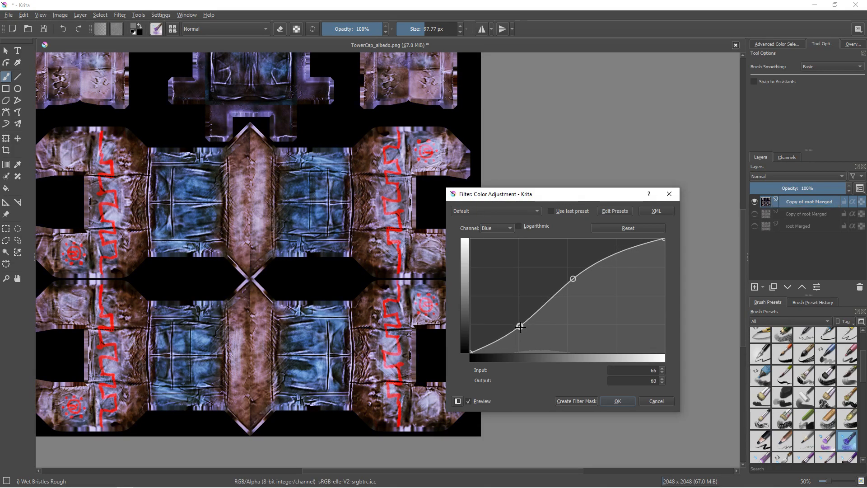
# Shape the Red channel curve into a steeper S-curve with raised midtones and apply the color adjustment.
pyautogui.click(498, 230)
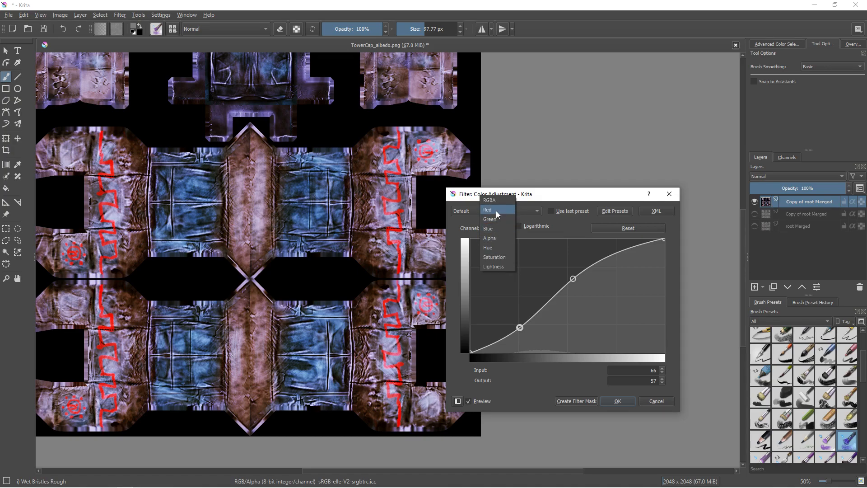
pyautogui.click(496, 228)
pyautogui.click(496, 228)
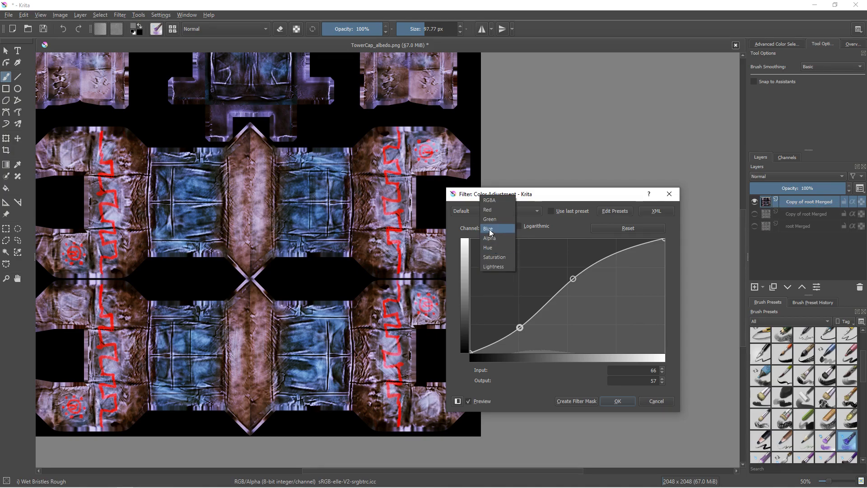
pyautogui.click(493, 200)
pyautogui.moveTo(587, 289)
pyautogui.mouseDown()
pyautogui.moveTo(563, 295)
pyautogui.moveTo(569, 306)
pyautogui.moveTo(594, 292)
pyautogui.moveTo(576, 275)
pyautogui.moveTo(575, 283)
pyautogui.mouseUp()
pyautogui.moveTo(514, 334); pyautogui.dragTo(517, 339)
pyautogui.moveTo(575, 283); pyautogui.dragTo(562, 280)
pyautogui.moveTo(517, 340); pyautogui.dragTo(513, 340)
pyautogui.moveTo(562, 281)
pyautogui.mouseDown()
pyautogui.moveTo(536, 293)
pyautogui.moveTo(547, 291)
pyautogui.mouseUp()
pyautogui.moveTo(512, 341); pyautogui.dragTo(519, 334)
pyautogui.click(620, 404)
pyautogui.scroll(-1, 449, 236)
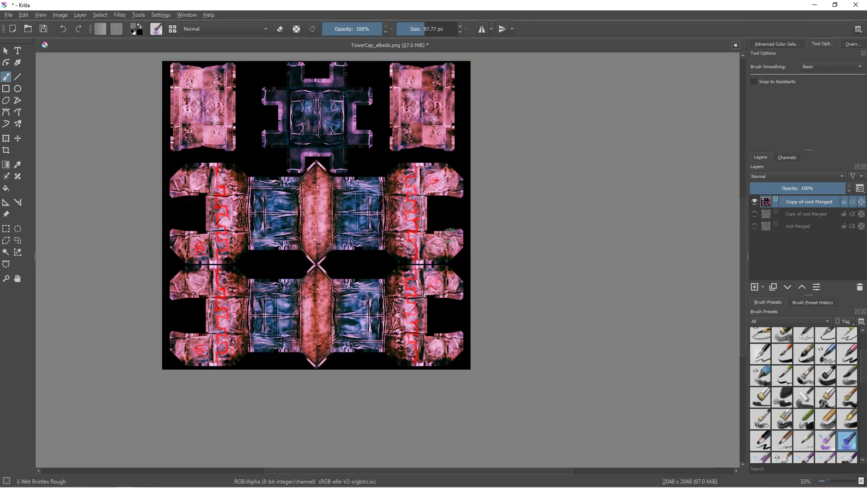
pyautogui.click(125, 16)
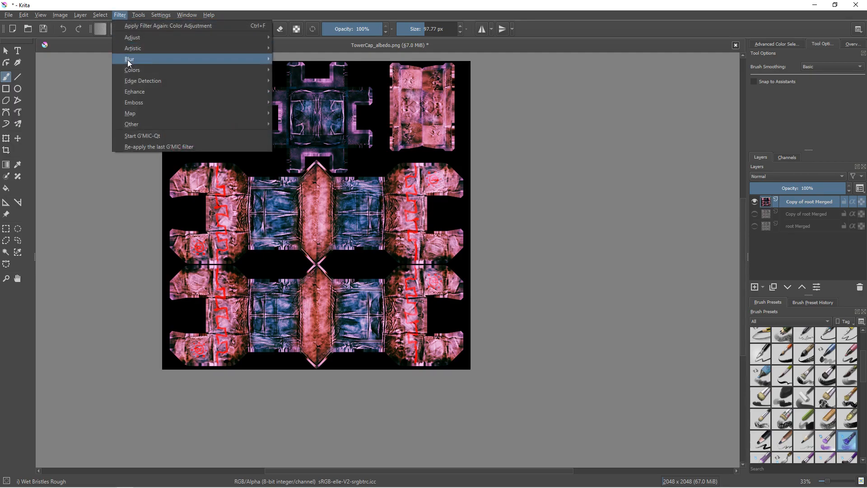
pyautogui.moveTo(137, 39)
pyautogui.click(310, 94)
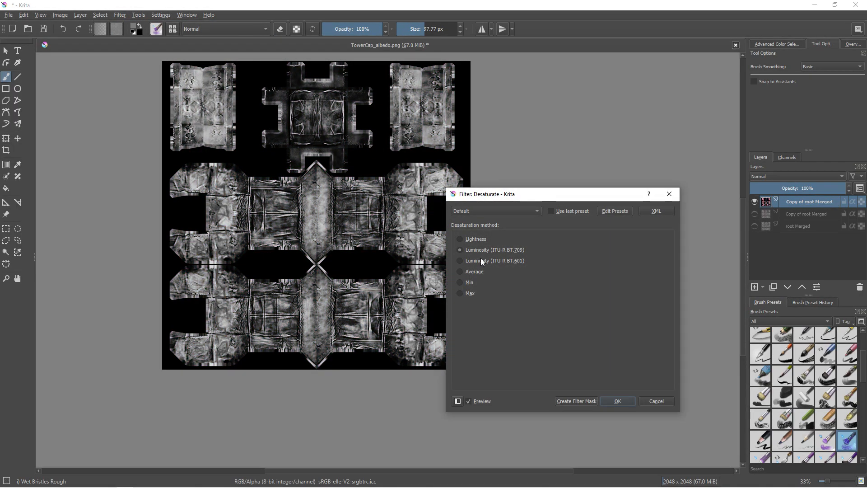
pyautogui.click(473, 270)
pyautogui.click(473, 281)
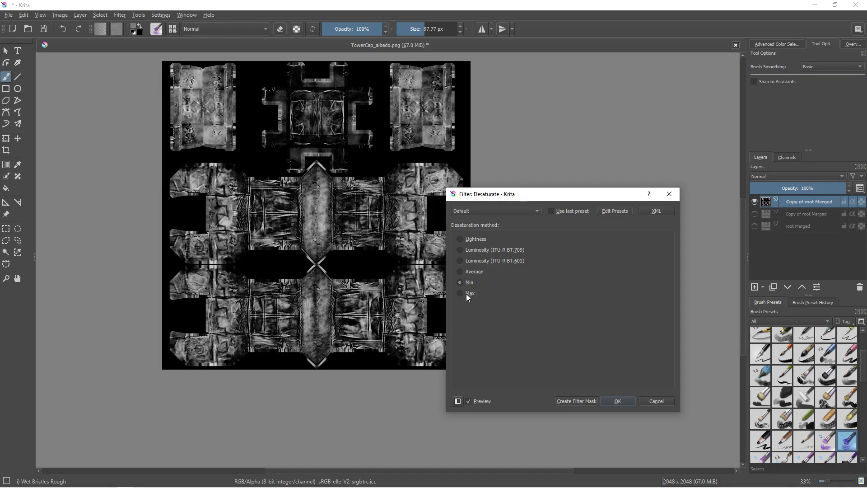
pyautogui.click(466, 293)
pyautogui.click(464, 283)
pyautogui.click(470, 293)
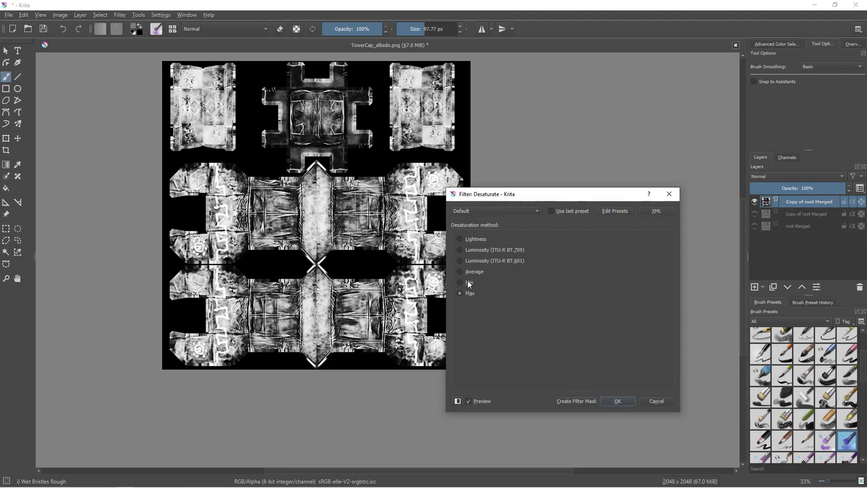
pyautogui.click(649, 401)
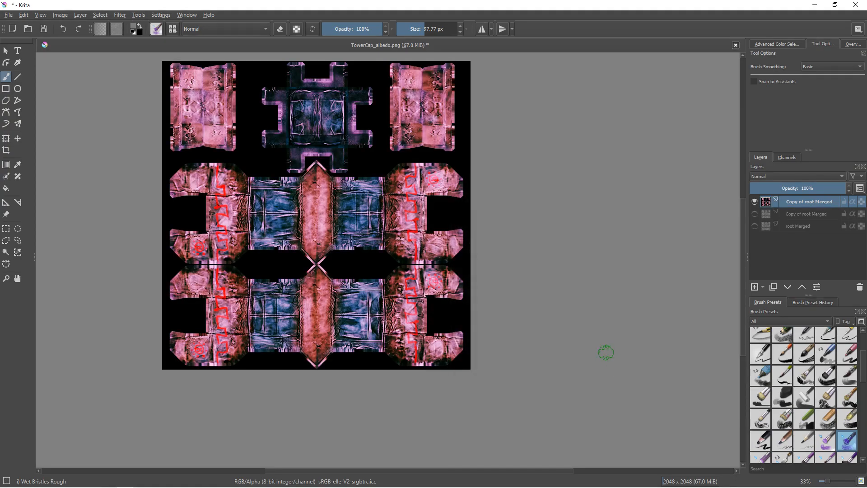
pyautogui.keyDown('ctrl'); pyautogui.scroll(1, 416, 255); pyautogui.keyUp('ctrl')
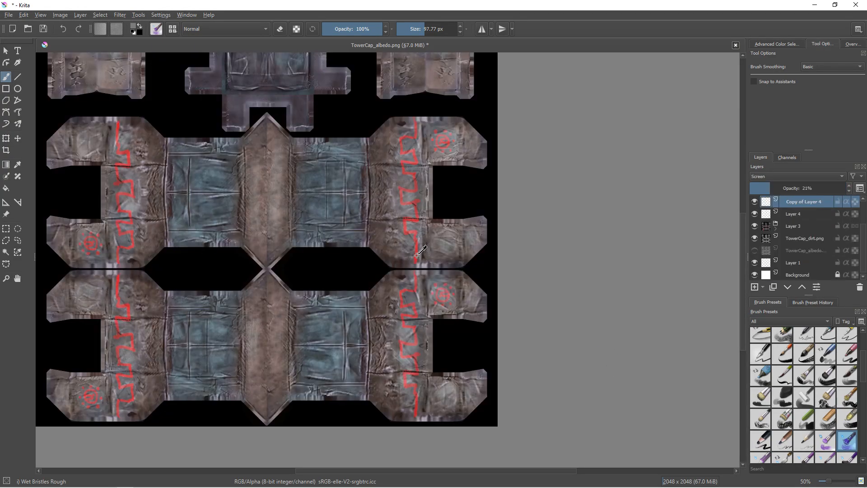
pyautogui.click(136, 15)
pyautogui.moveTo(119, 15)
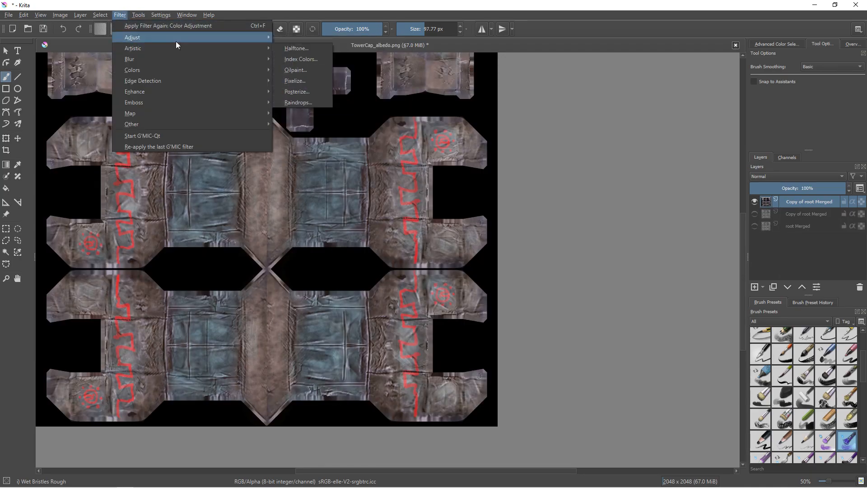
pyautogui.moveTo(168, 49)
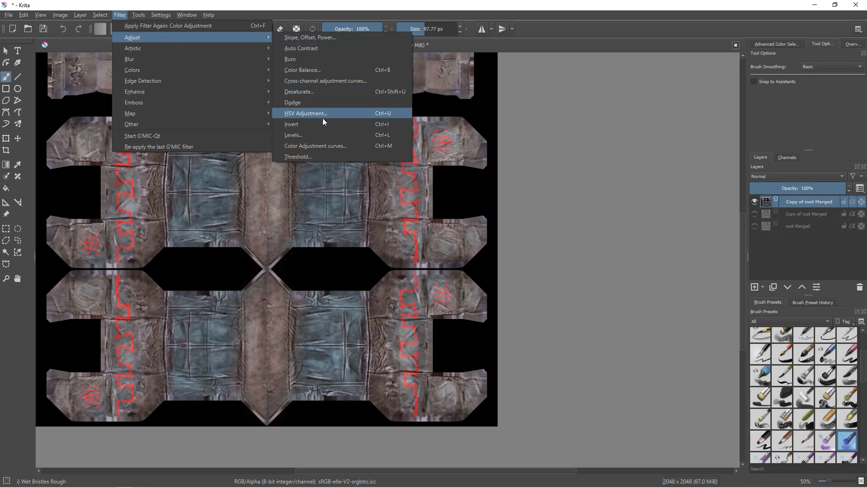
pyautogui.click(322, 118)
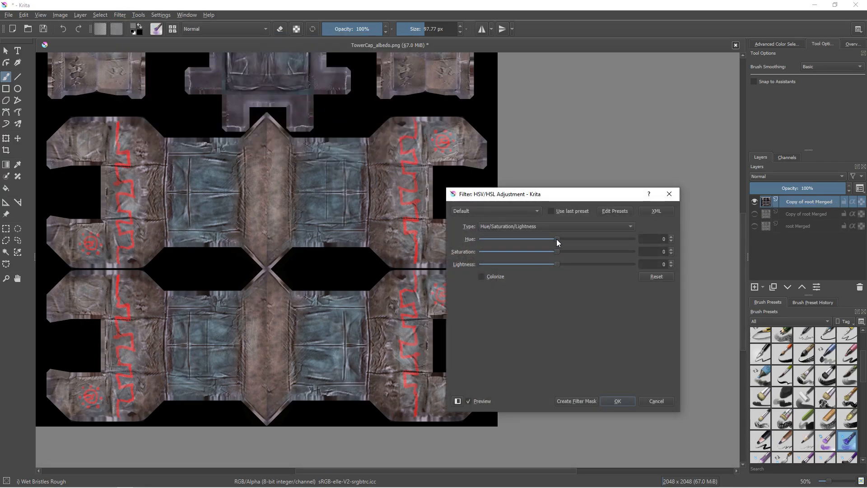
pyautogui.click(651, 401)
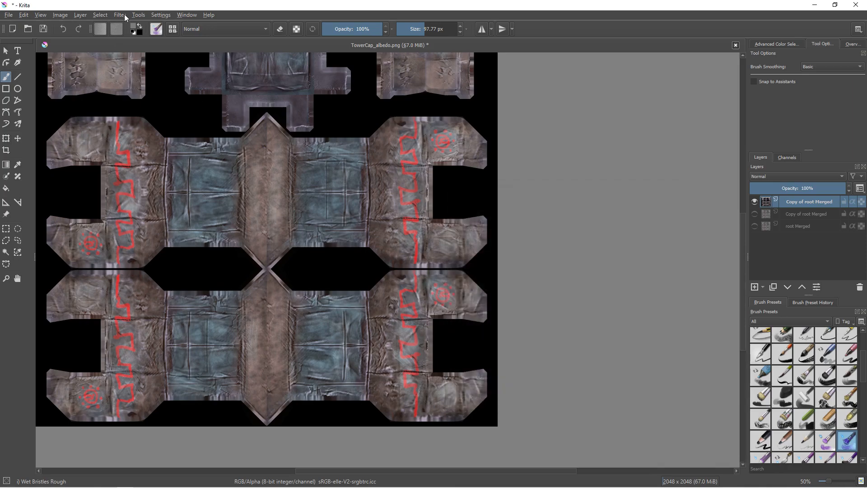
# Try a Color Balance pushed strongly toward red, with shadows at 90, midtones at 100 and raised highlights, and discard it.
pyautogui.click(124, 14)
pyautogui.moveTo(135, 40)
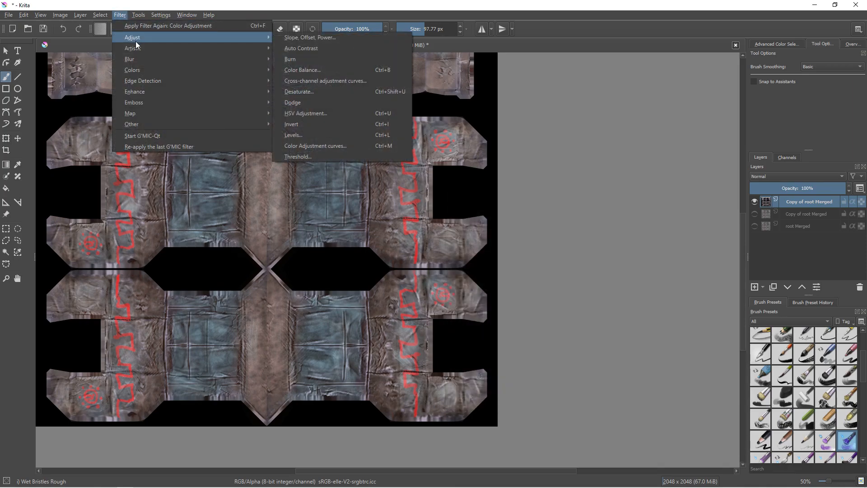
pyautogui.click(307, 71)
pyautogui.moveTo(552, 238); pyautogui.dragTo(622, 238)
pyautogui.moveTo(557, 293); pyautogui.dragTo(630, 294)
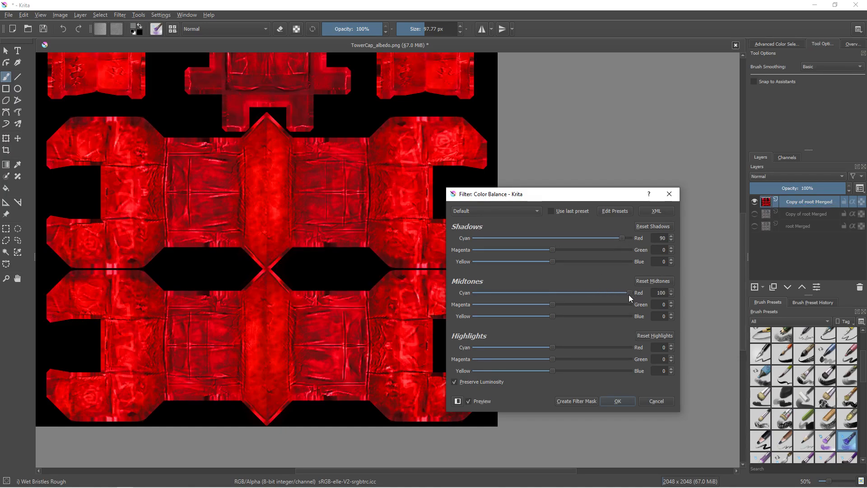
pyautogui.moveTo(553, 347); pyautogui.dragTo(649, 343)
pyautogui.click(656, 401)
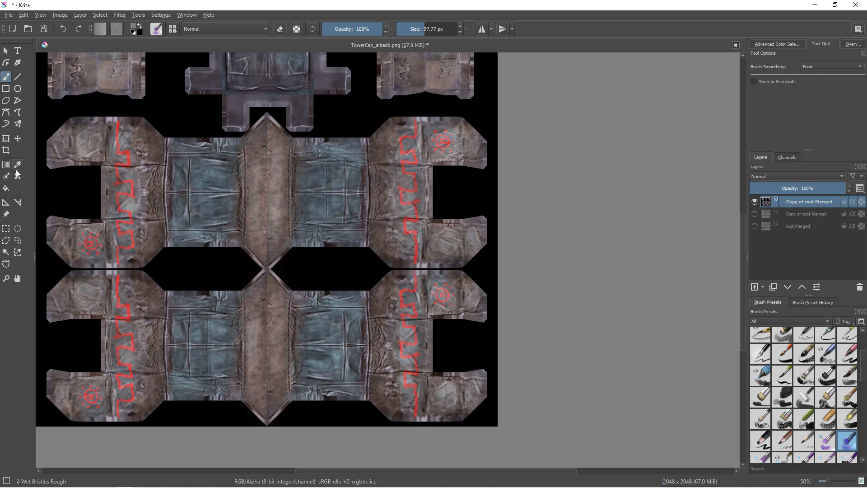
# Try a similar color selection sampled from a blue panel of the texture, inspect its coverage, and clear the selection.
pyautogui.click(18, 252)
pyautogui.scroll(2, 170, 216)
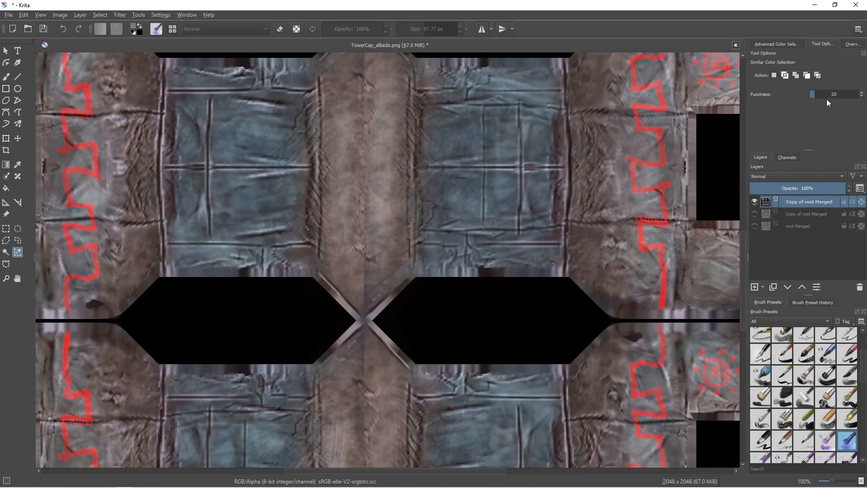
pyautogui.click(248, 146)
pyautogui.scroll(-2, 249, 149)
pyautogui.scroll(2, 256, 167)
pyautogui.scroll(1, 236, 182)
pyautogui.moveTo(236, 182); pyautogui.dragTo(325, 222, button='middle')
pyautogui.scroll(-2, 321, 178)
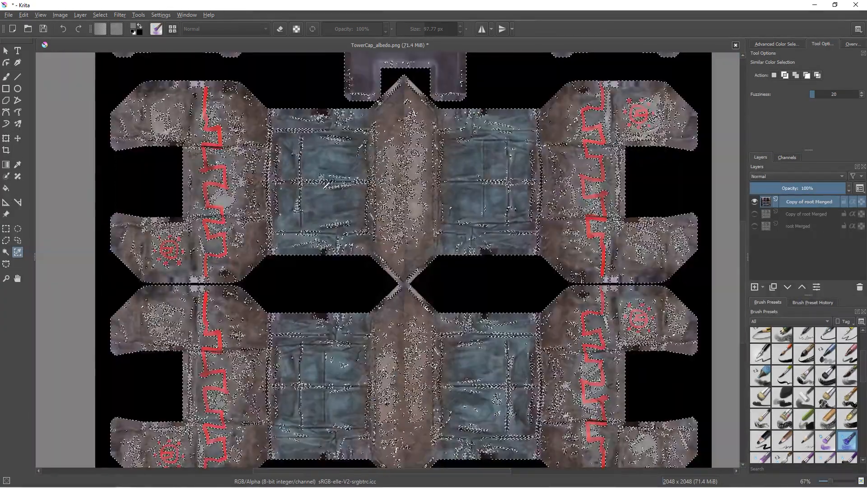
pyautogui.scroll(1, 334, 183)
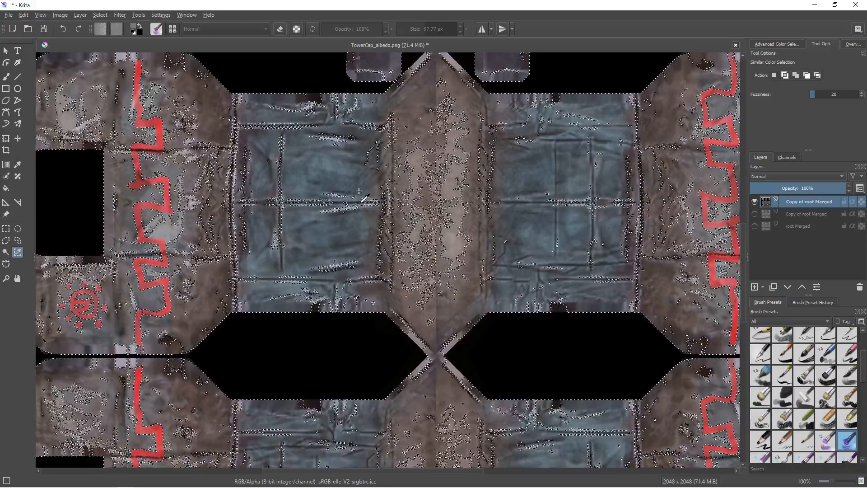
pyautogui.scroll(-2, 359, 193)
pyautogui.hotkey('ctrl', 'shift', 'a')
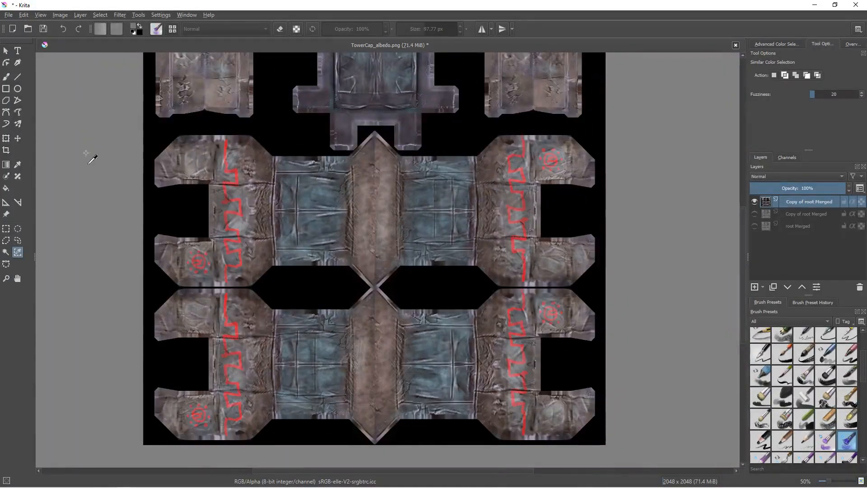
# Select both columns of blue panels flanking the central brown strip with rectangular selections, the first about 330 x 1182 px.
pyautogui.click(5, 229)
pyautogui.moveTo(273, 153); pyautogui.dragTo(348, 420)
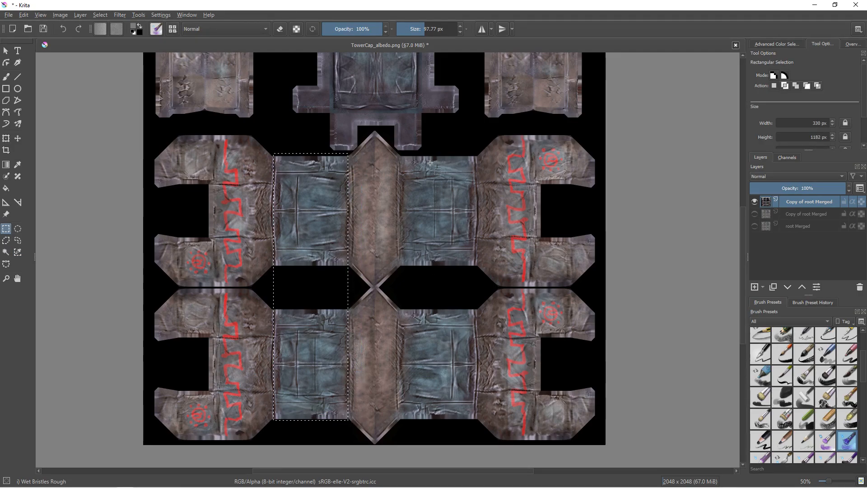
pyautogui.moveTo(401, 153); pyautogui.dragTo(472, 425)
pyautogui.moveTo(442, 154); pyautogui.dragTo(472, 426)
# Add the cross-shaped battlement piece in the texture's upper middle to the selection with a rectangle about 818 x 664 px.
pyautogui.scroll(5, 376, 131)
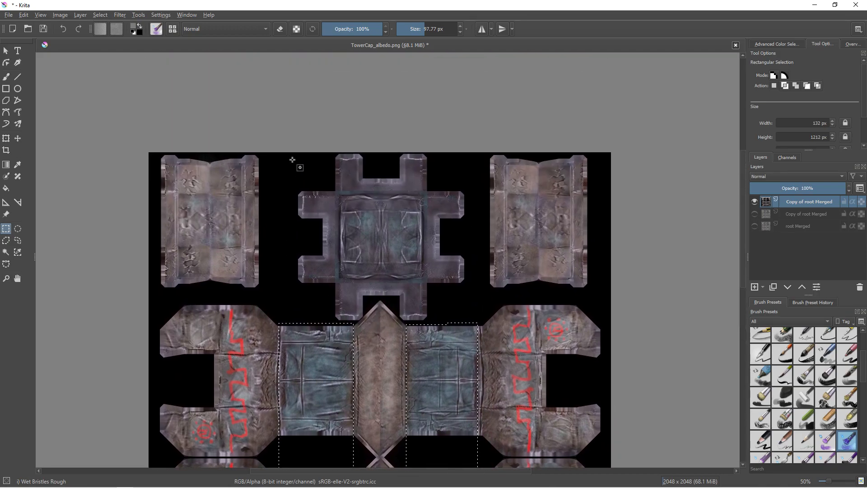
pyautogui.moveTo(284, 146); pyautogui.dragTo(468, 296)
pyautogui.scroll(3, 326, 259)
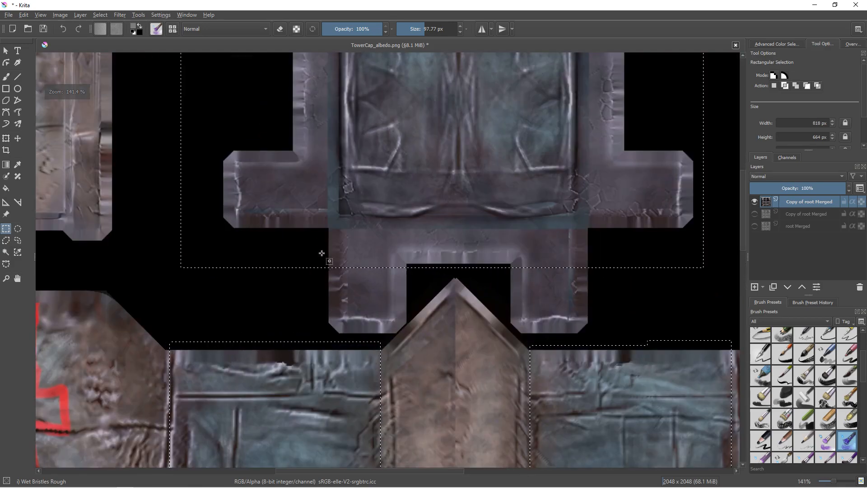
# Complete the rectangular selection around the cross-shaped piece's lower arms and fill the entire selection with white at 27% opacity.
pyautogui.moveTo(378, 316); pyautogui.dragTo(403, 329)
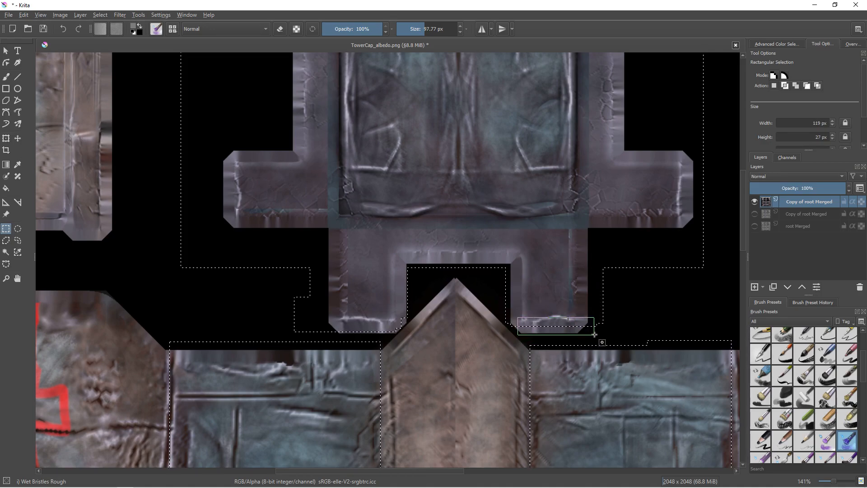
pyautogui.scroll(-3, 543, 298)
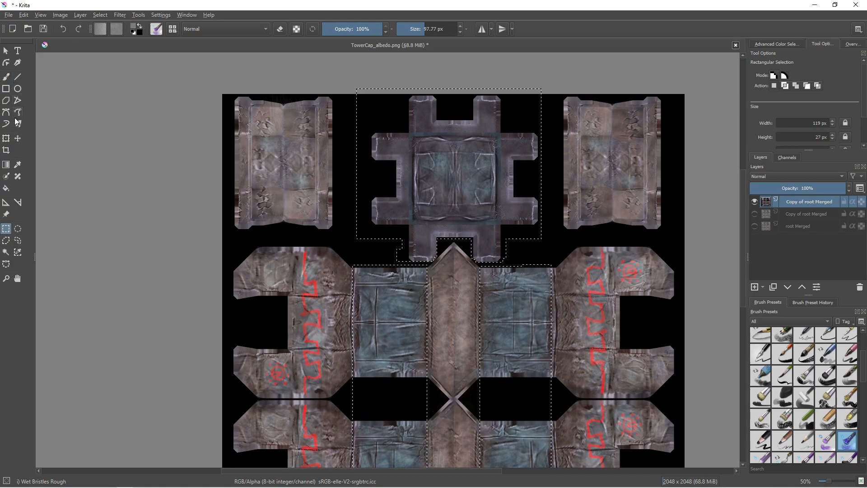
pyautogui.click(6, 188)
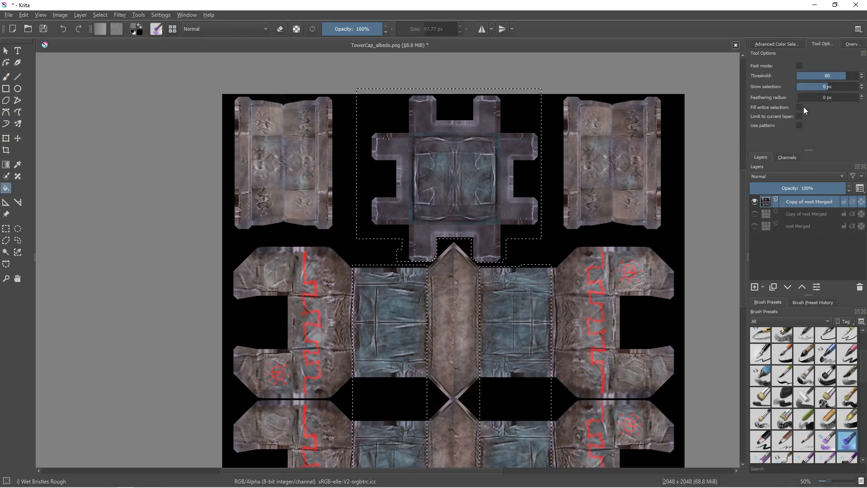
pyautogui.click(782, 42)
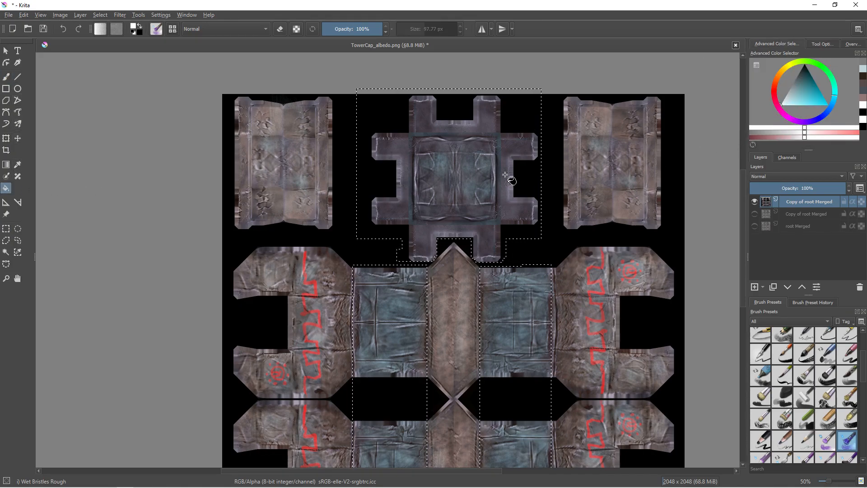
pyautogui.moveTo(353, 26); pyautogui.dragTo(338, 27)
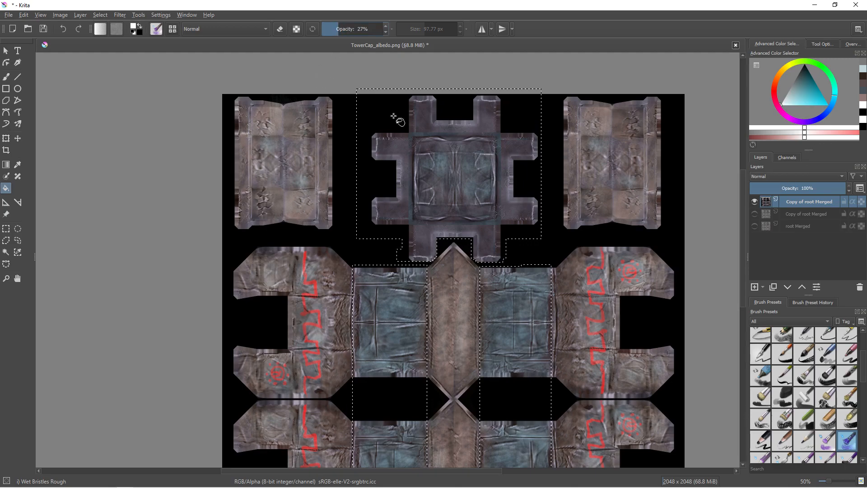
pyautogui.click(423, 186)
pyautogui.moveTo(391, 267); pyautogui.dragTo(375, 211, button='middle')
pyautogui.click(379, 247)
pyautogui.click(387, 258)
pyautogui.hotkey('ctrl', 'shift', 'a')
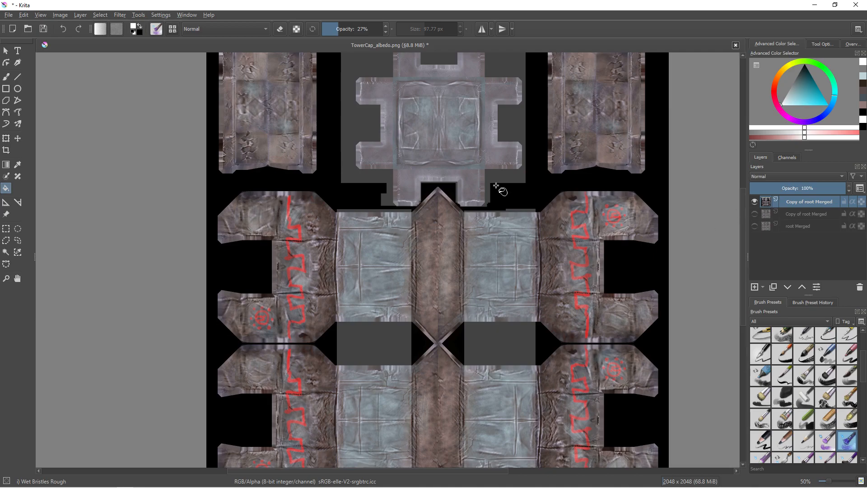
# Desaturate the lightened texture copy using the Luminosity (ITU-R BT.601) method.
pyautogui.click(123, 14)
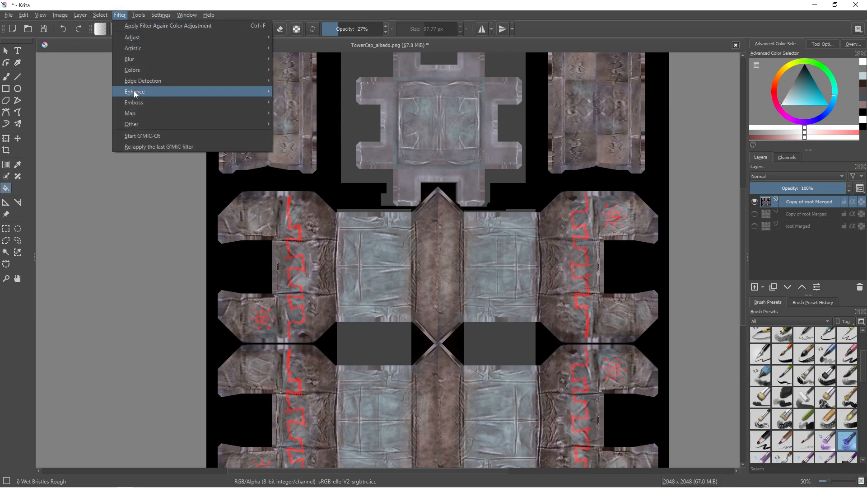
pyautogui.moveTo(138, 98)
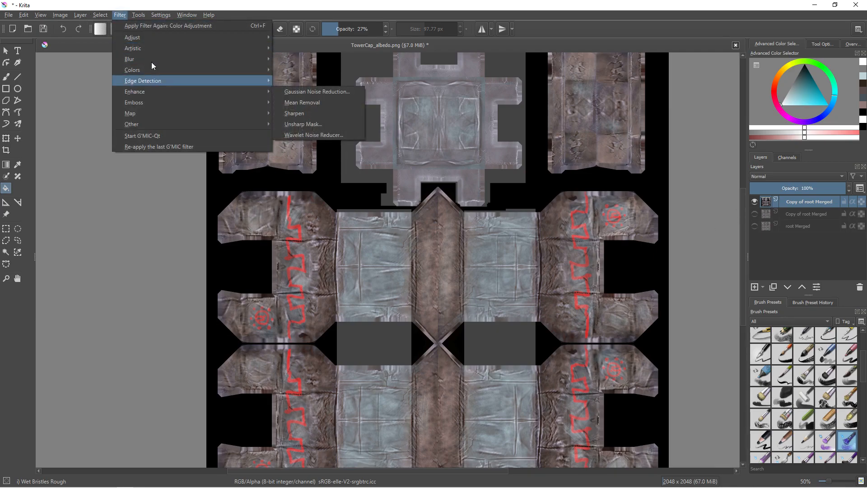
pyautogui.moveTo(156, 40)
pyautogui.click(299, 92)
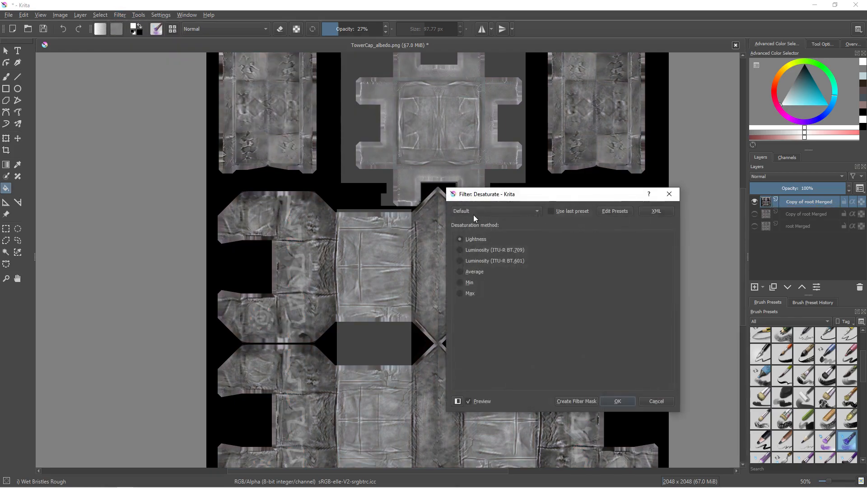
pyautogui.click(476, 250)
pyautogui.click(476, 261)
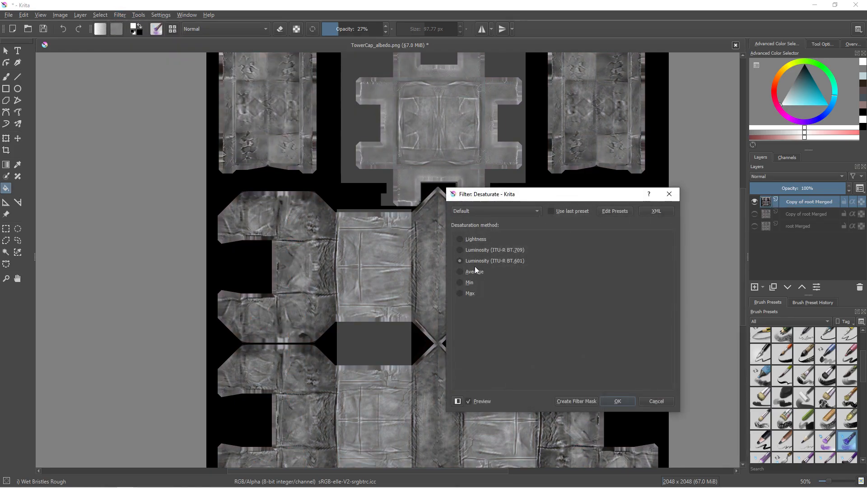
pyautogui.moveTo(390, 256); pyautogui.dragTo(288, 202, button='middle')
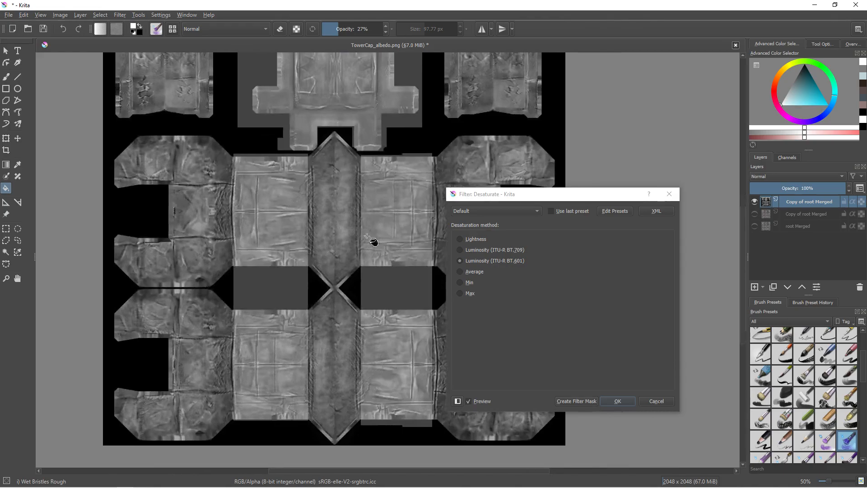
pyautogui.click(617, 401)
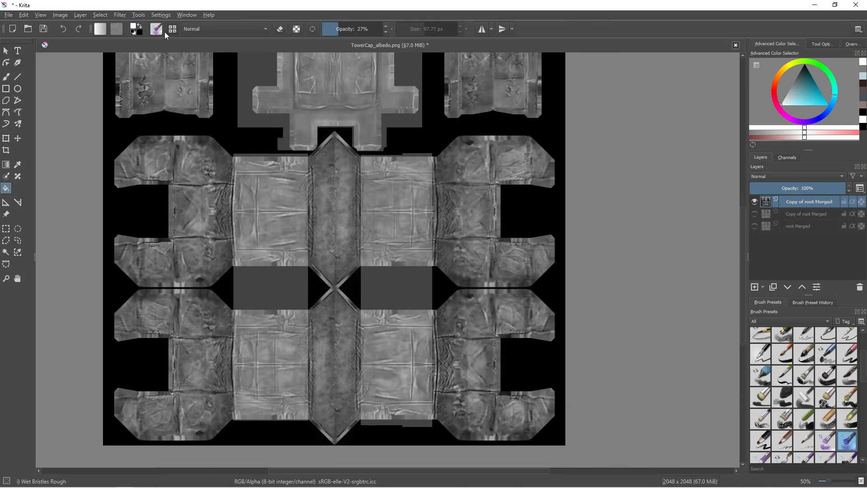
# Hide the desaturated copy and show the colored copy of the texture beneath it.
pyautogui.click(144, 17)
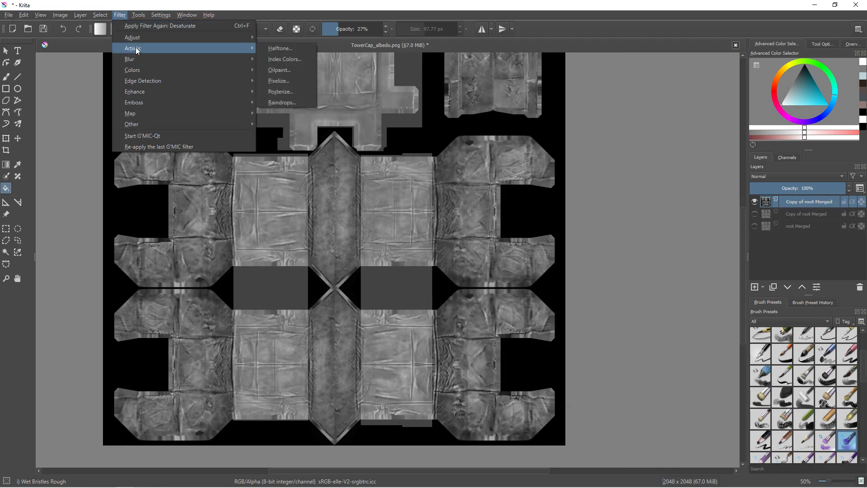
pyautogui.moveTo(141, 40)
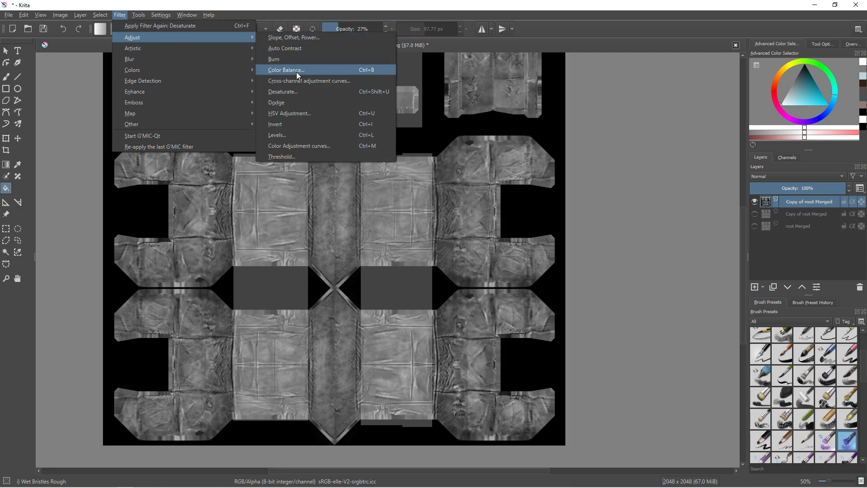
pyautogui.click(754, 201)
pyautogui.click(755, 214)
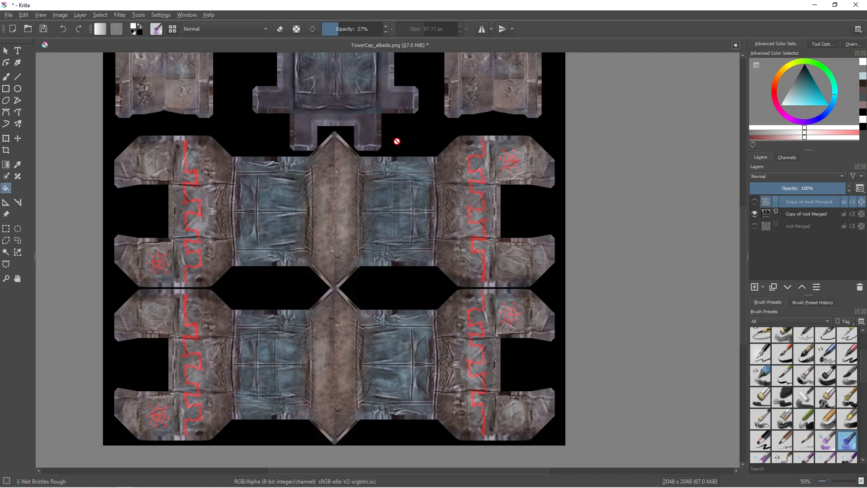
# Make the colored copy active and select its black background with the contiguous selection at a fuzziness of 3.
pyautogui.click(7, 252)
pyautogui.moveTo(239, 112); pyautogui.dragTo(236, 167, button='middle')
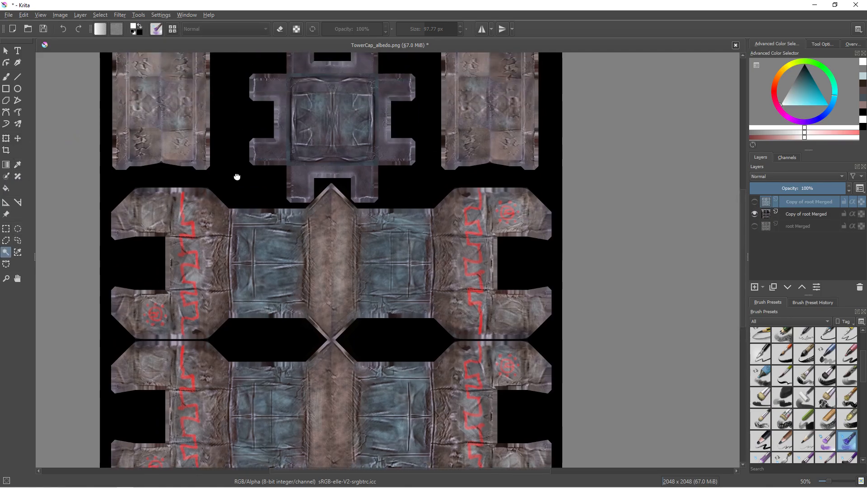
pyautogui.scroll(-2, 237, 167)
pyautogui.scroll(2, 247, 152)
pyautogui.scroll(-1, 289, 201)
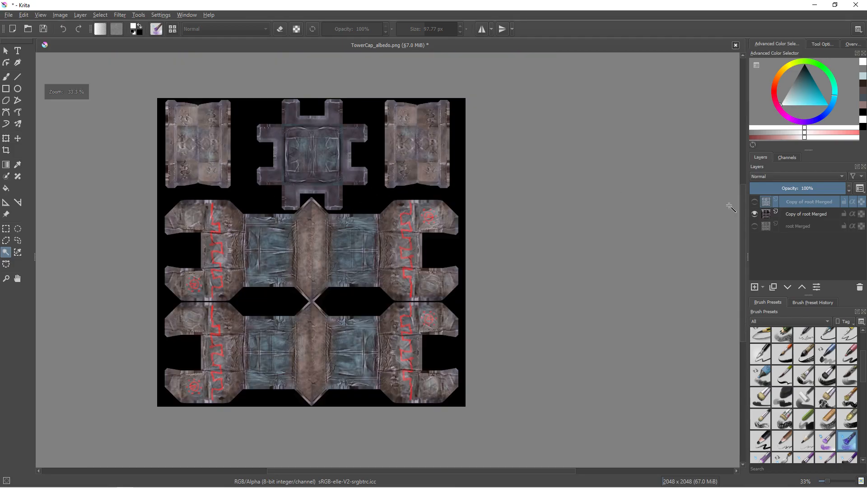
pyautogui.scroll(2, 355, 169)
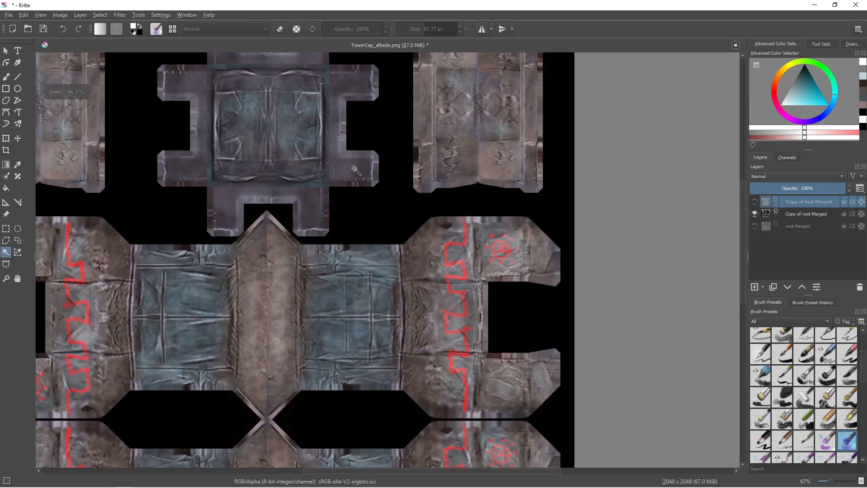
pyautogui.click(796, 216)
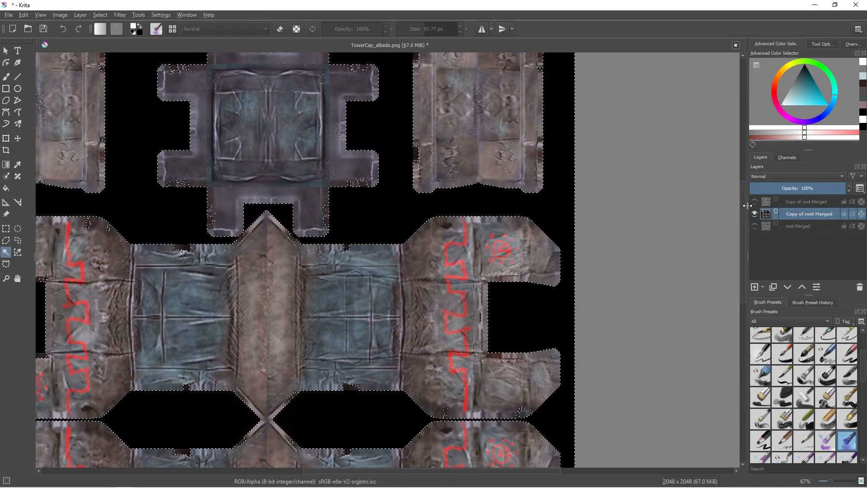
pyautogui.click(373, 212)
pyautogui.click(821, 44)
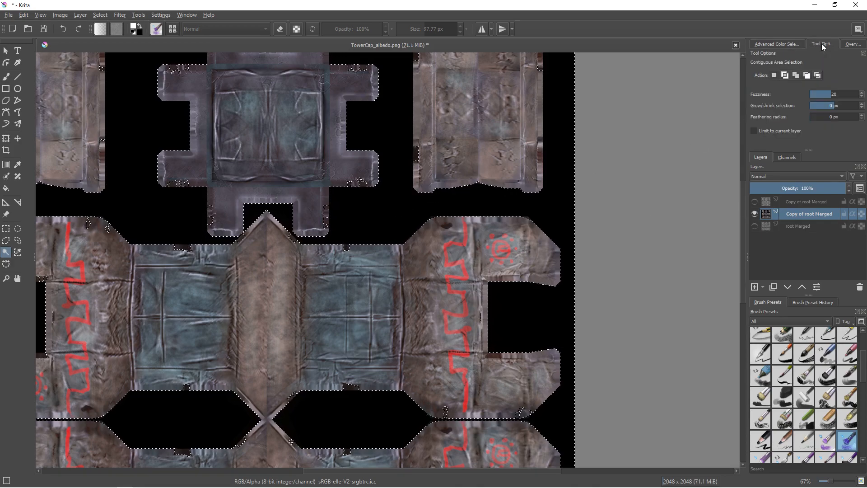
pyautogui.moveTo(818, 97); pyautogui.dragTo(811, 97)
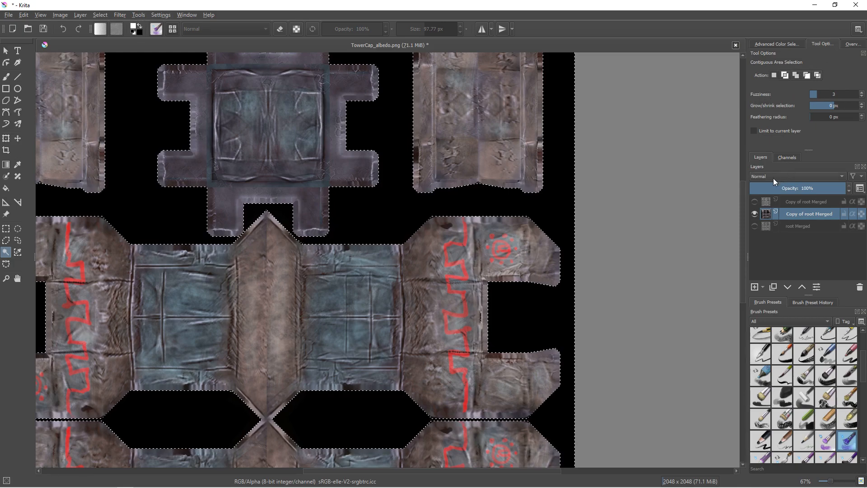
# Hide the colored copy, then show the desaturated copy and make it the active layer.
pyautogui.click(754, 214)
pyautogui.click(763, 202)
pyautogui.click(755, 202)
pyautogui.scroll(-2, 446, 197)
pyautogui.scroll(2, 427, 213)
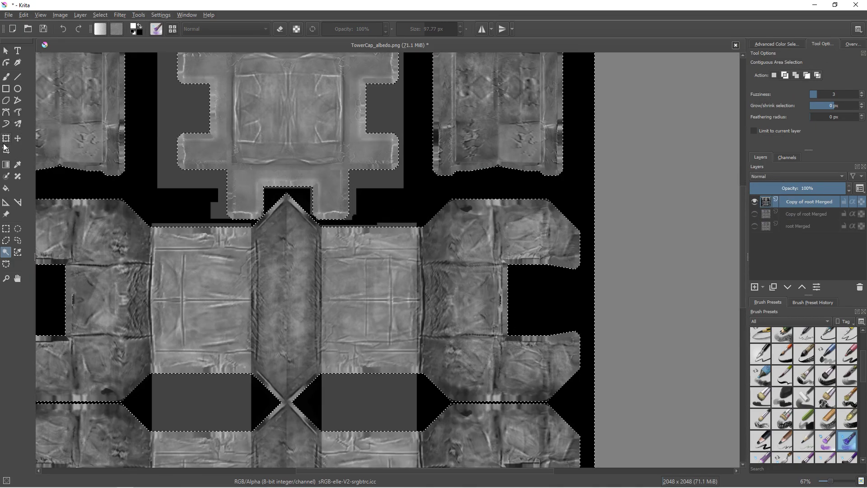
# Fill the selected background around the pieces with black at 100% opacity and clear the selection.
pyautogui.click(5, 188)
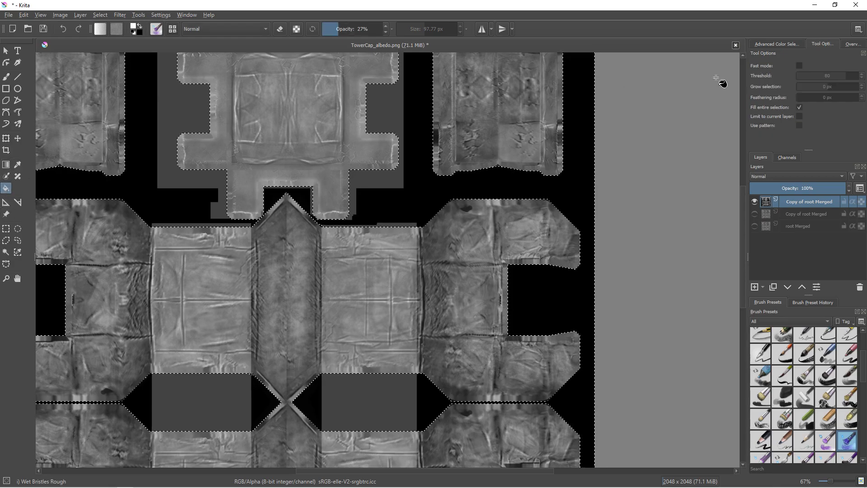
pyautogui.click(775, 44)
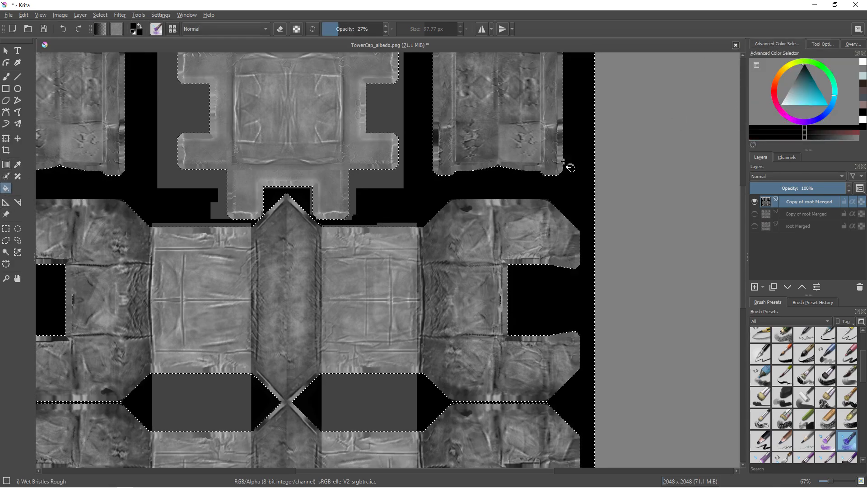
pyautogui.click(380, 29)
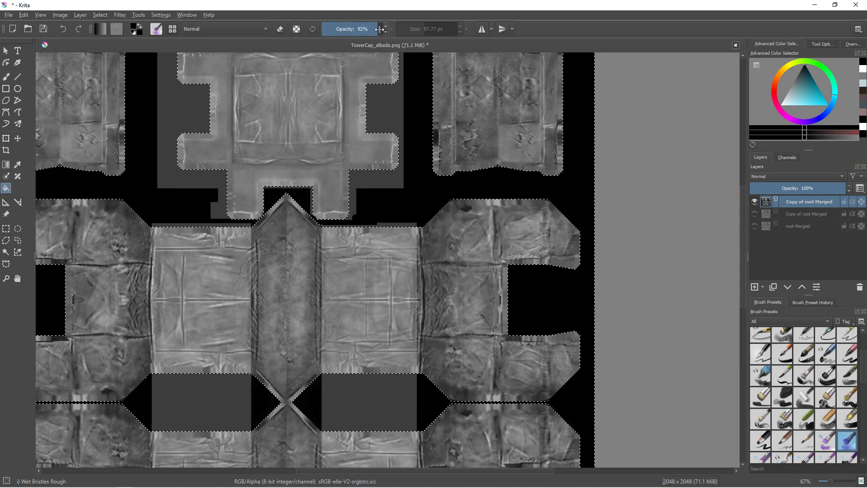
pyautogui.click(409, 164)
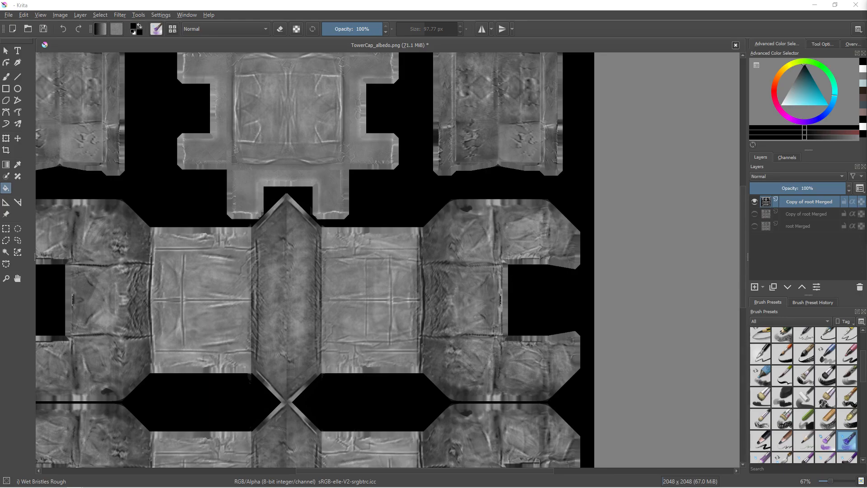
# Try Auto Contrast on the desaturated texture and undo it.
pyautogui.scroll(-3, 335, 162)
pyautogui.scroll(3, 377, 189)
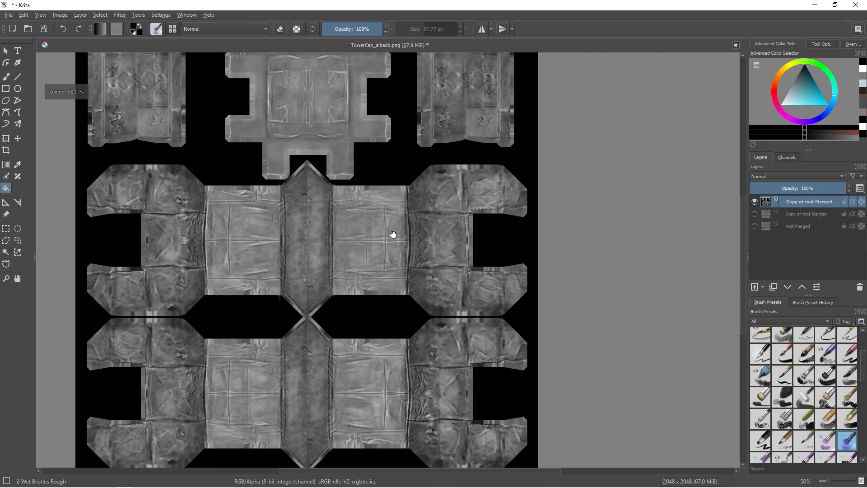
pyautogui.scroll(-2, 386, 224)
pyautogui.scroll(2, 386, 233)
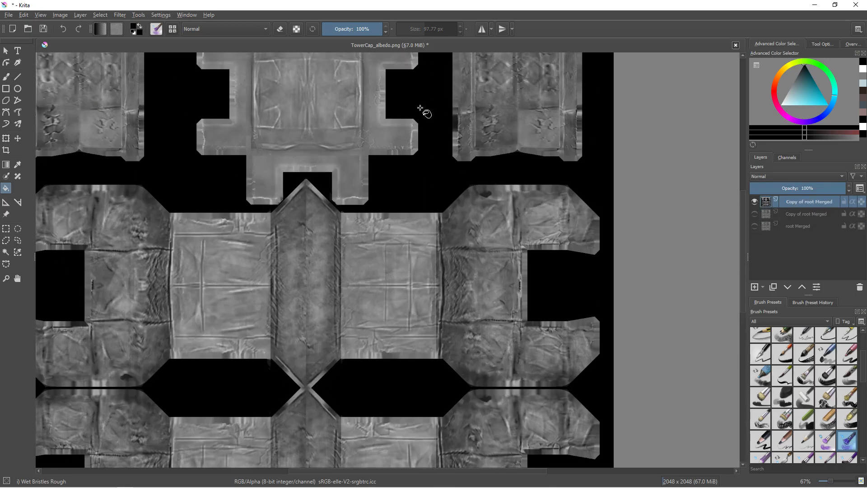
pyautogui.click(119, 15)
pyautogui.moveTo(137, 38)
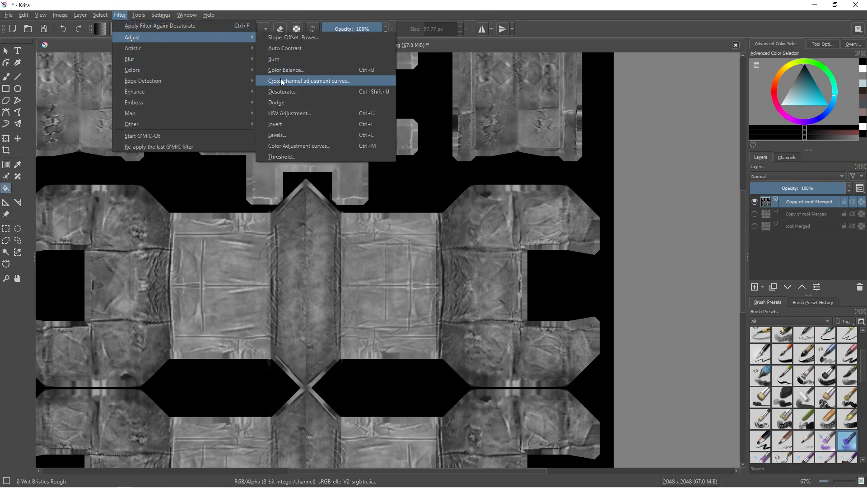
pyautogui.click(287, 48)
pyautogui.keyDown('ctrl'); pyautogui.scroll(-2, 296, 201); pyautogui.keyUp('ctrl')
pyautogui.hotkey('ctrl', 'z')
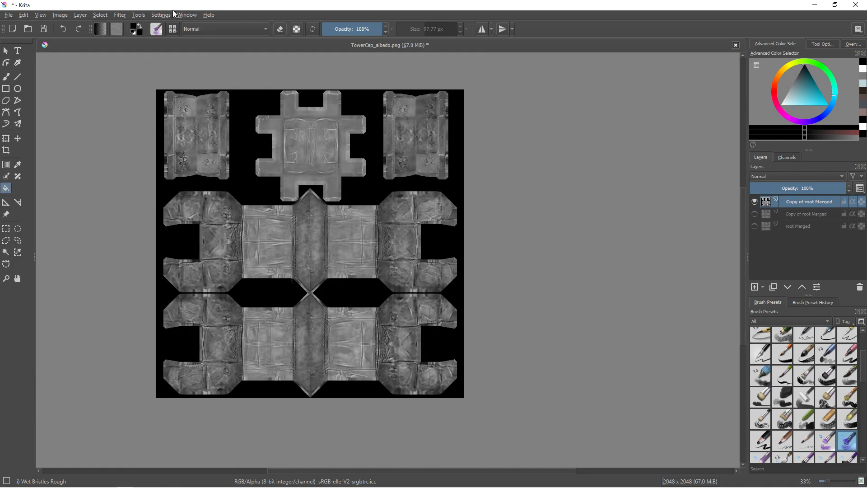
# Raise the grayscale texture's contrast with an S-shaped color adjustment curve, placing the lower point at input 101 and output about 56.
pyautogui.click(119, 15)
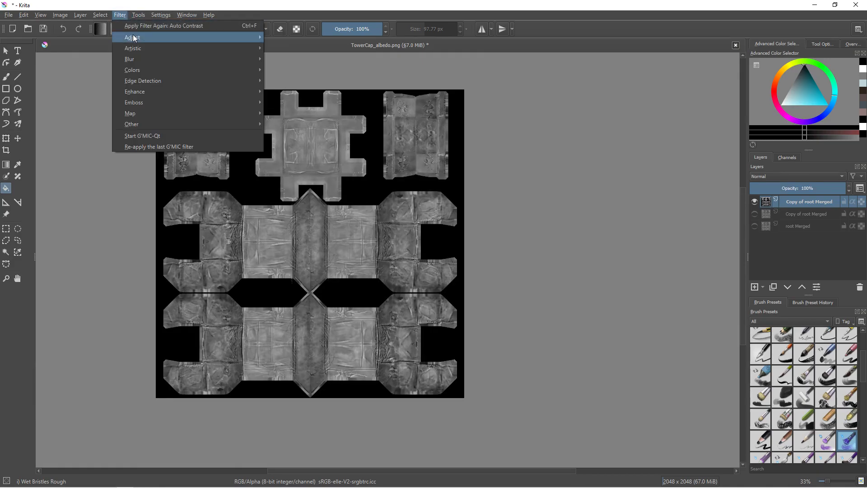
pyautogui.moveTo(137, 38)
pyautogui.click(298, 146)
pyautogui.moveTo(506, 332); pyautogui.dragTo(507, 348)
pyautogui.moveTo(566, 323); pyautogui.dragTo(560, 294)
pyautogui.moveTo(509, 347); pyautogui.dragTo(535, 330)
pyautogui.moveTo(559, 295); pyautogui.dragTo(601, 256)
pyautogui.moveTo(535, 330); pyautogui.dragTo(547, 328)
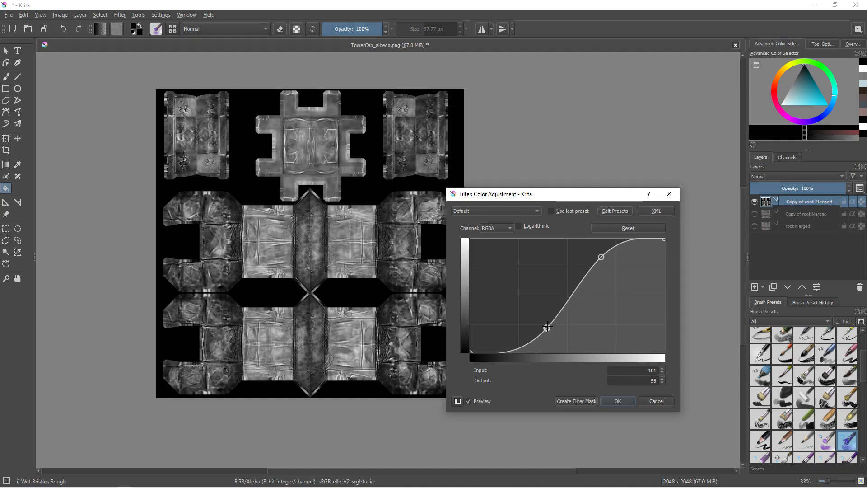
pyautogui.click(618, 401)
# Apply a Gaussian blur with a radius of 32.96 px horizontally and vertically to the grayscale texture.
pyautogui.click(120, 15)
pyautogui.moveTo(136, 60)
pyautogui.click(294, 72)
pyautogui.click(545, 225)
pyautogui.scroll(2, 371, 240)
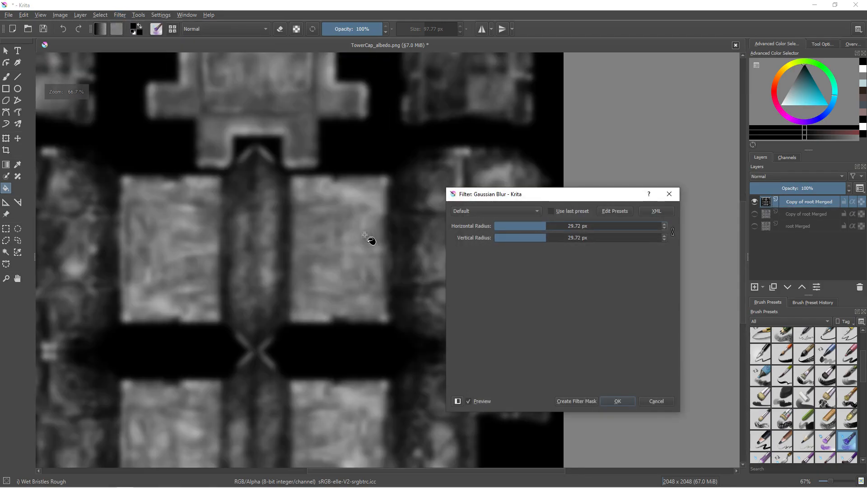
pyautogui.scroll(-2, 313, 199)
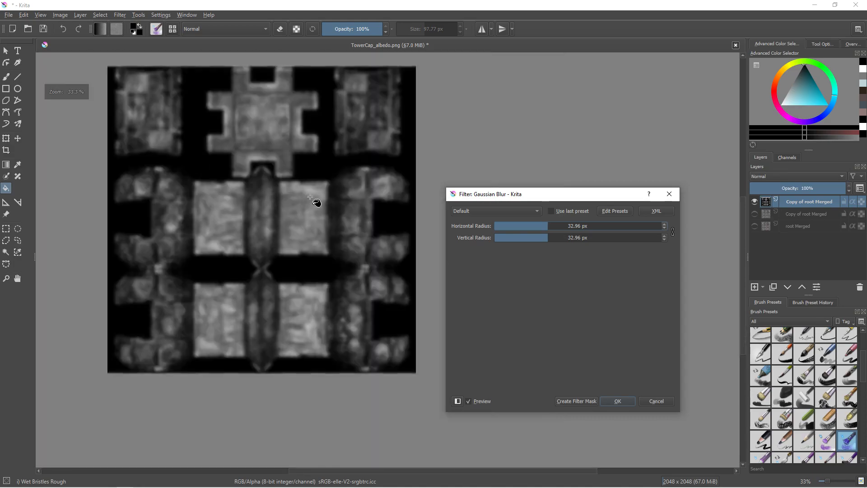
pyautogui.click(607, 401)
# Show the colored copy, hide the blurred grayscale copy and make the colored one active.
pyautogui.click(754, 213)
pyautogui.click(755, 202)
pyautogui.click(792, 215)
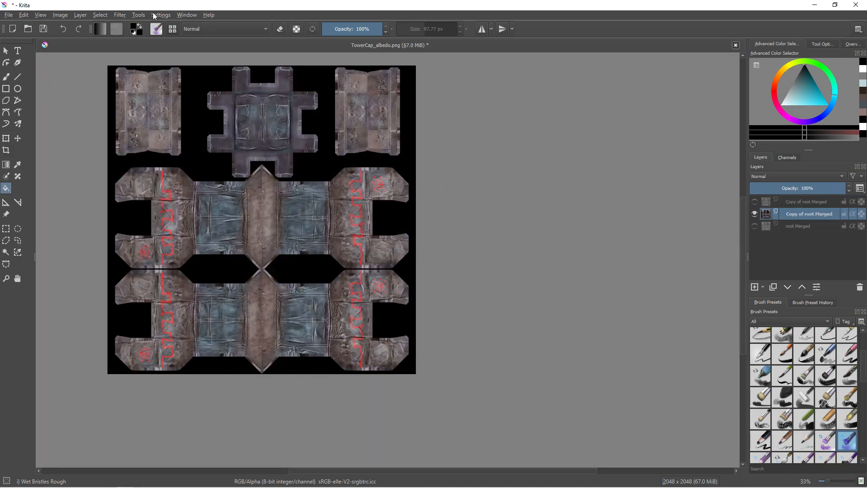
# Desaturate the colored copy using the Luminosity (ITU-R BT.709) method.
pyautogui.click(126, 16)
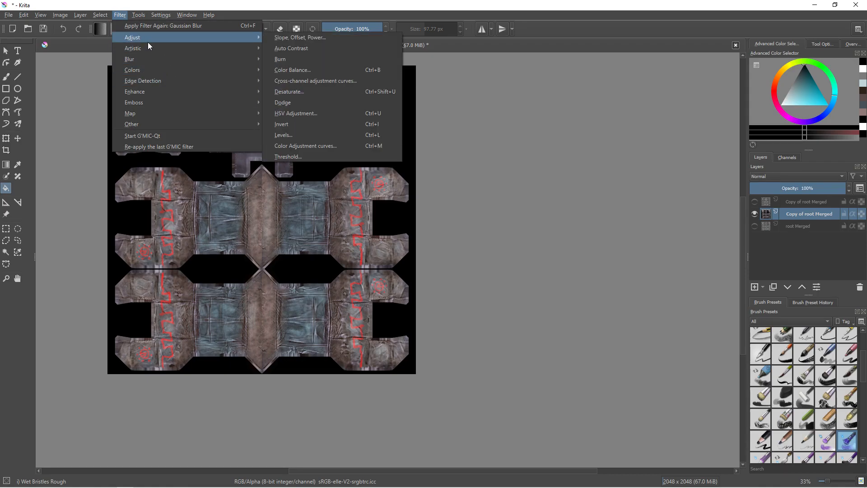
pyautogui.click(290, 92)
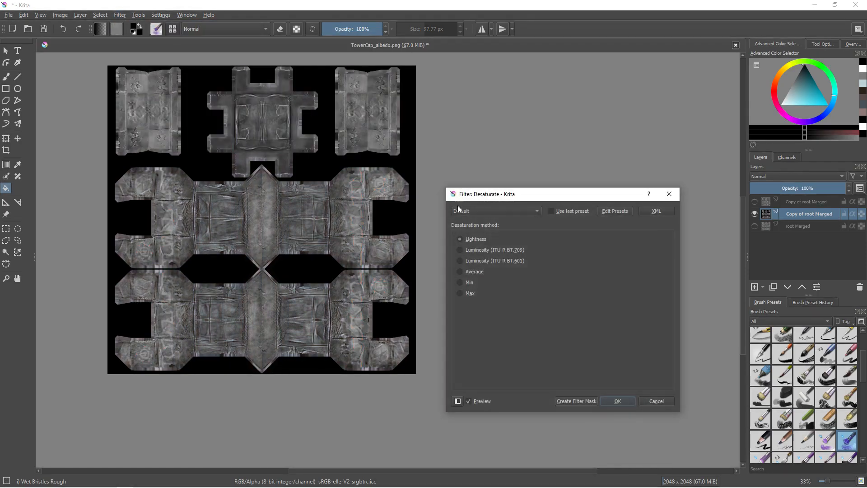
pyautogui.click(479, 260)
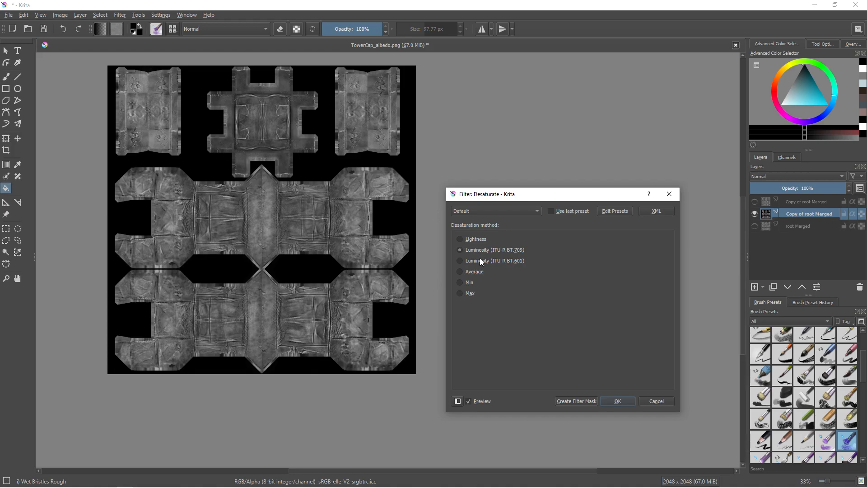
pyautogui.click(474, 253)
pyautogui.click(615, 400)
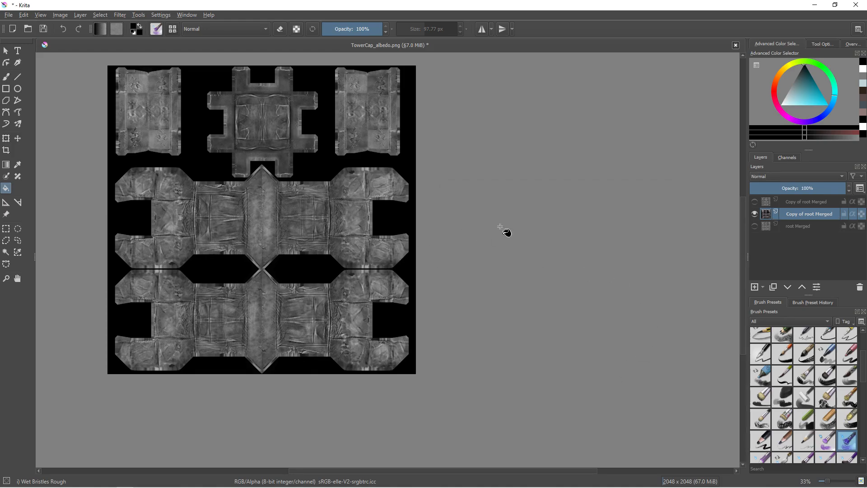
# Show the blurred grayscale copy and set its blending mode to Overlay over the sharp grayscale copy.
pyautogui.press('+')
pyautogui.click(755, 202)
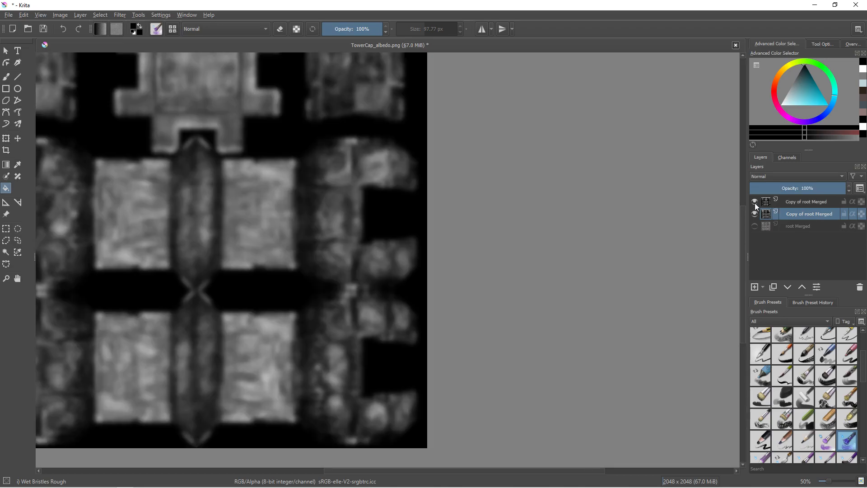
pyautogui.click(809, 203)
pyautogui.click(784, 177)
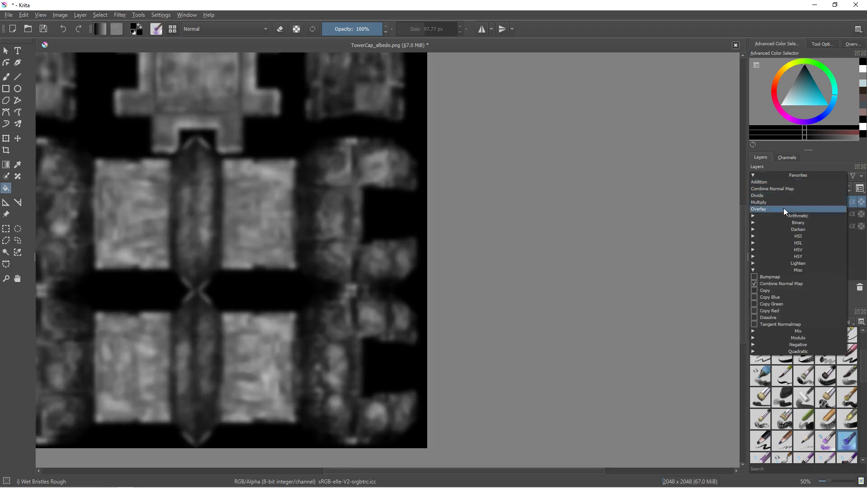
pyautogui.click(766, 209)
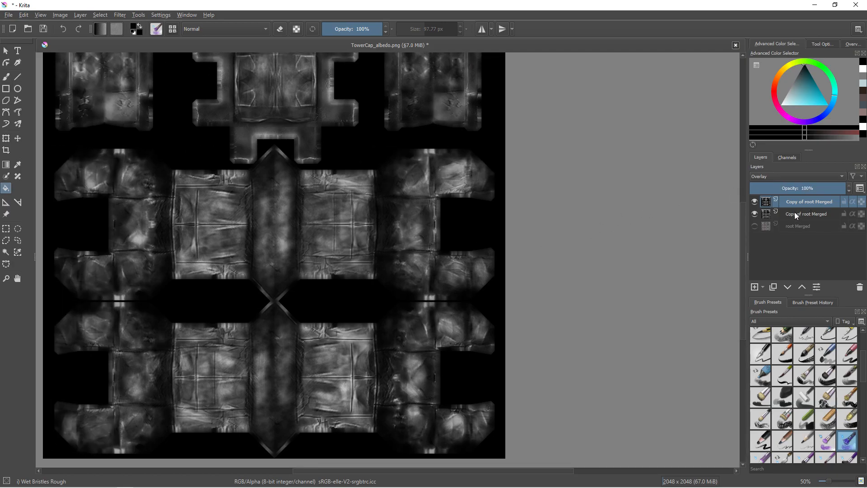
# Duplicate the blurred Overlay layer and set the duplicate to Multiply at 43% opacity.
pyautogui.click(772, 288)
pyautogui.click(778, 177)
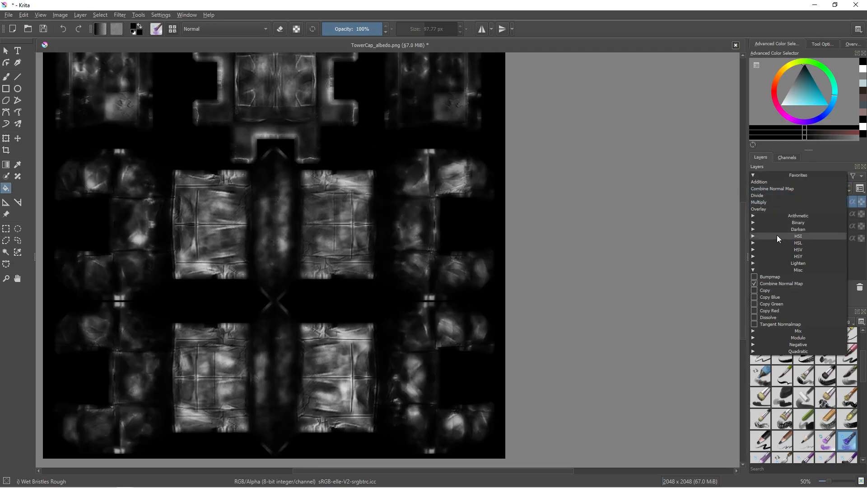
pyautogui.click(769, 205)
pyautogui.moveTo(807, 182); pyautogui.dragTo(792, 189)
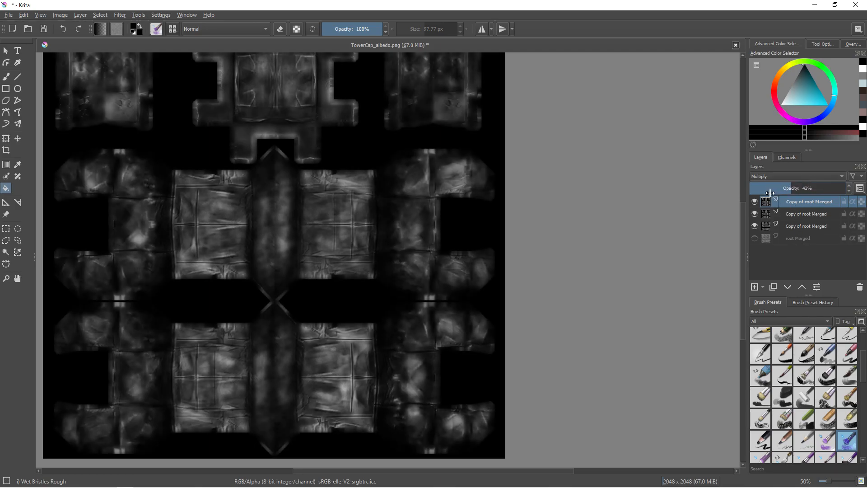
# Change the blurred duplicate's blending mode to Interpolation and its opacity to 55%.
pyautogui.click(770, 177)
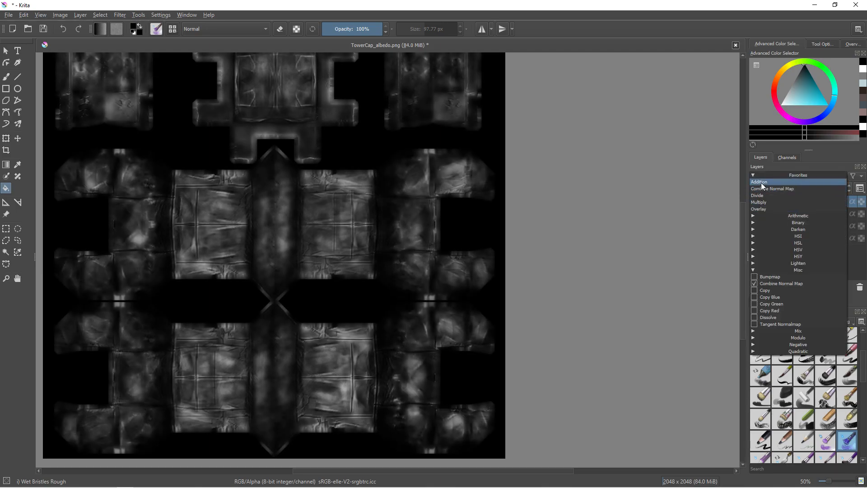
pyautogui.click(768, 331)
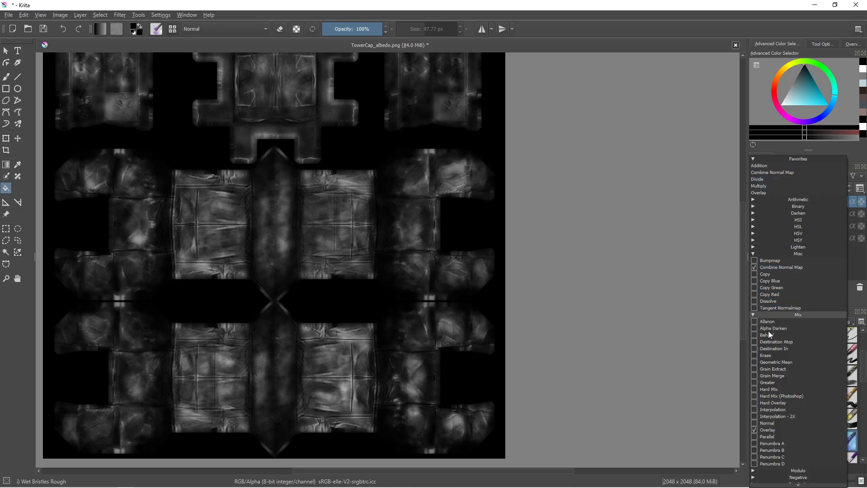
pyautogui.click(770, 424)
pyautogui.click(770, 424)
pyautogui.scroll(-1, 787, 175)
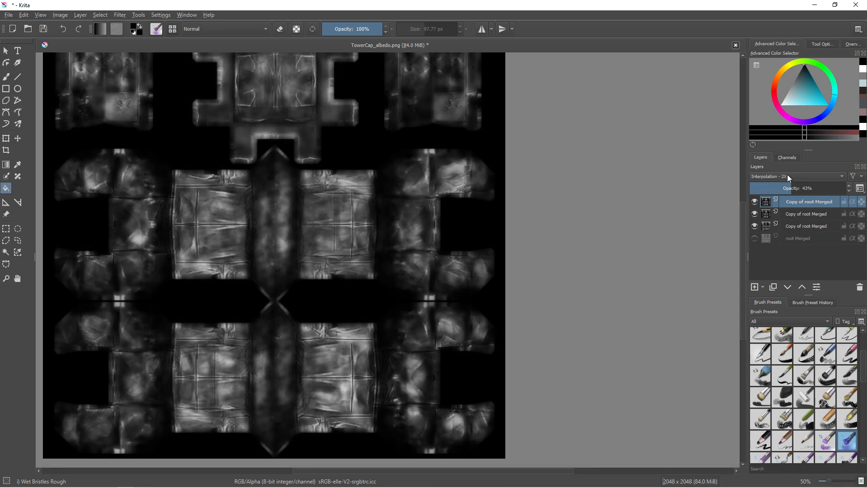
pyautogui.scroll(1, 787, 174)
pyautogui.moveTo(795, 188)
pyautogui.mouseDown()
pyautogui.moveTo(827, 189)
pyautogui.moveTo(765, 203)
pyautogui.moveTo(806, 194)
pyautogui.mouseUp()
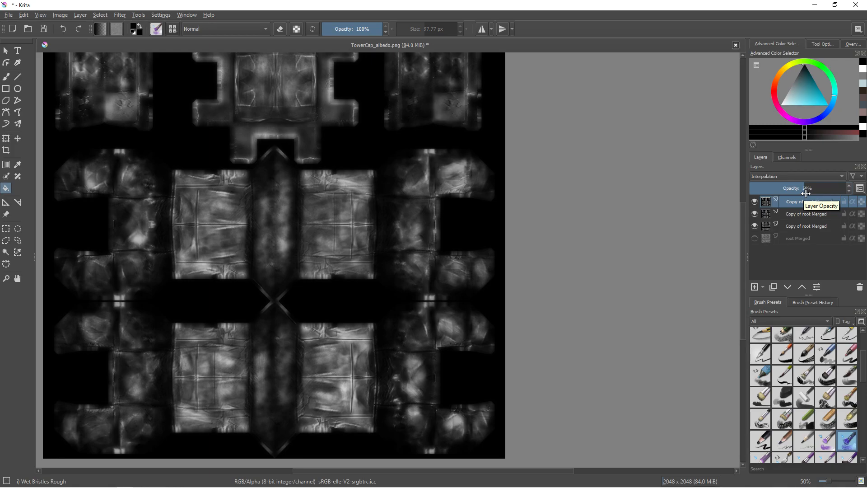
pyautogui.moveTo(806, 193)
pyautogui.mouseDown()
pyautogui.moveTo(844, 191)
pyautogui.moveTo(780, 192)
pyautogui.moveTo(803, 191)
pyautogui.mouseUp()
pyautogui.scroll(-1, 807, 177)
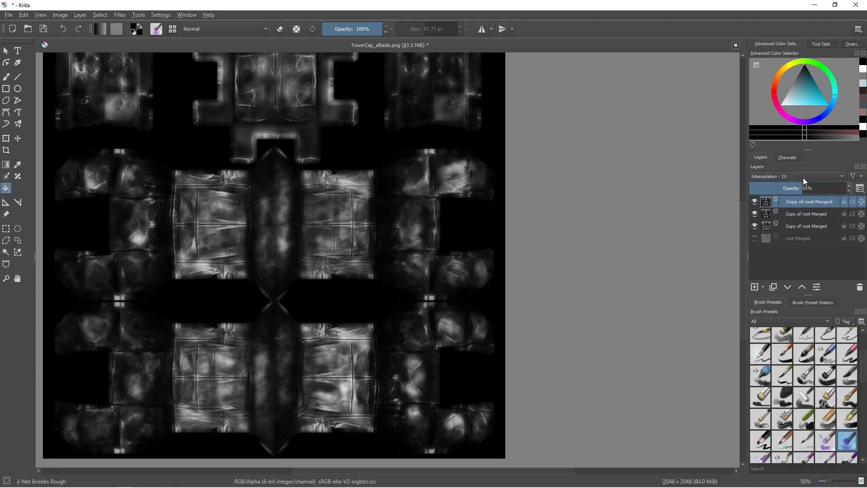
pyautogui.scroll(1, 803, 177)
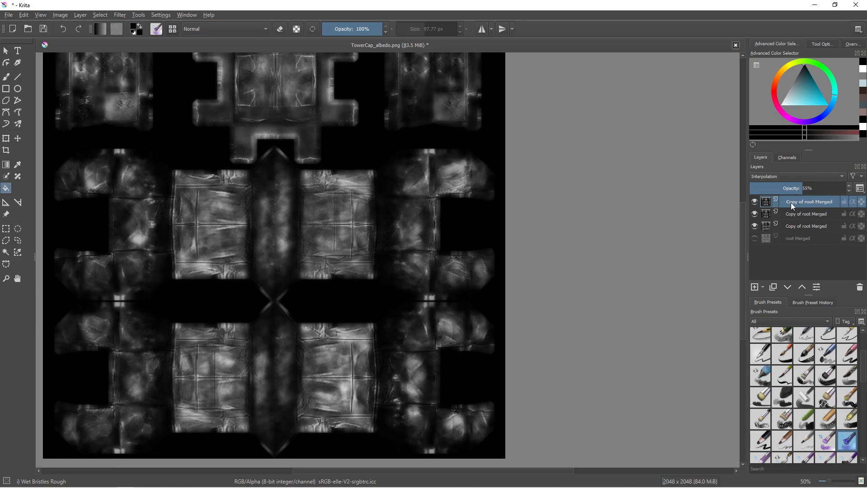
pyautogui.scroll(-2, 420, 196)
pyautogui.moveTo(420, 196); pyautogui.dragTo(431, 206, button='middle')
pyautogui.scroll(2, 423, 212)
pyautogui.moveTo(361, 189); pyautogui.dragTo(369, 194, button='middle')
pyautogui.scroll(-2, 406, 188)
pyautogui.scroll(2, 406, 189)
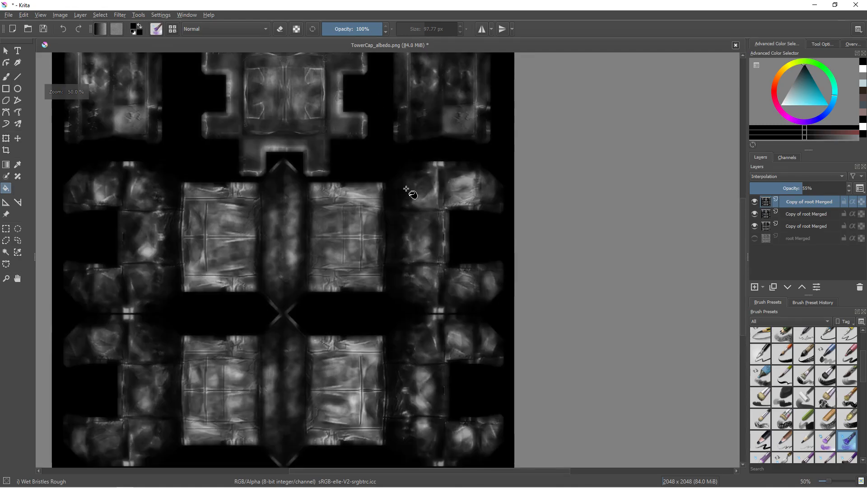
pyautogui.click(789, 225)
pyautogui.click(799, 287)
pyautogui.click(798, 287)
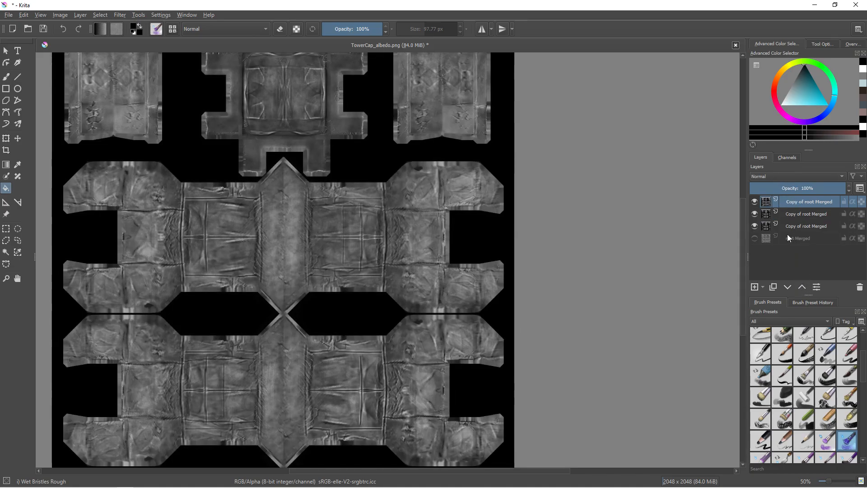
pyautogui.click(756, 200)
pyautogui.click(755, 200)
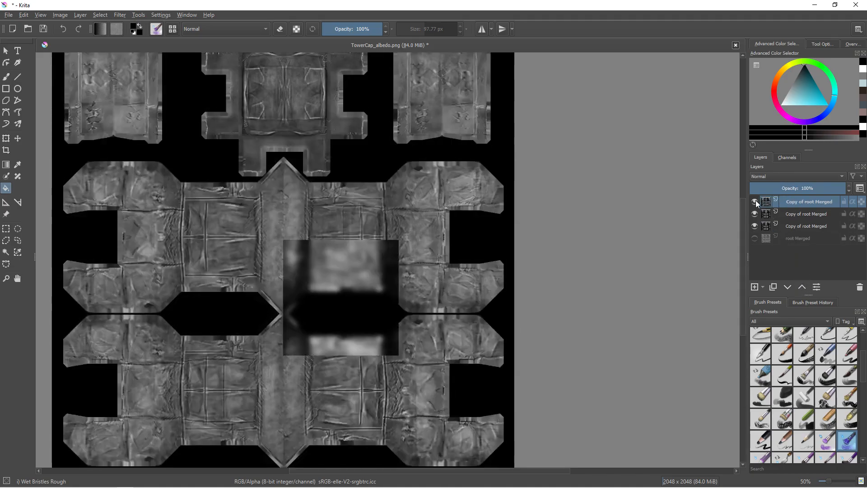
pyautogui.click(790, 179)
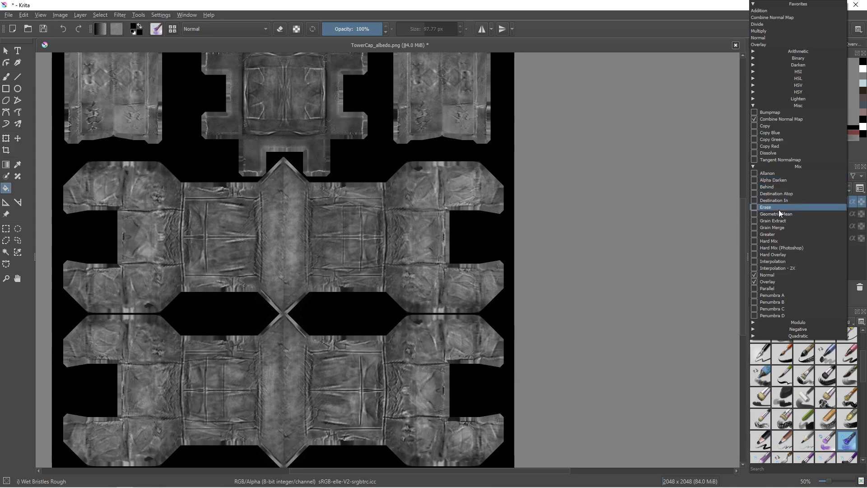
pyautogui.click(697, 207)
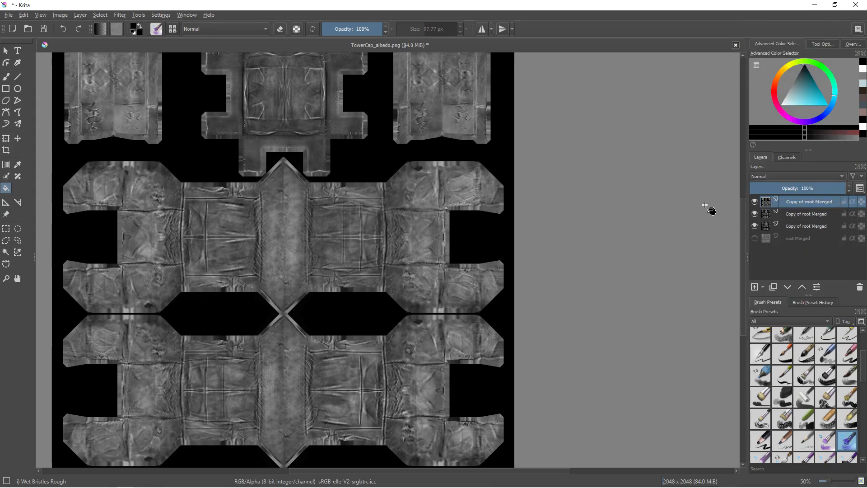
pyautogui.click(789, 288)
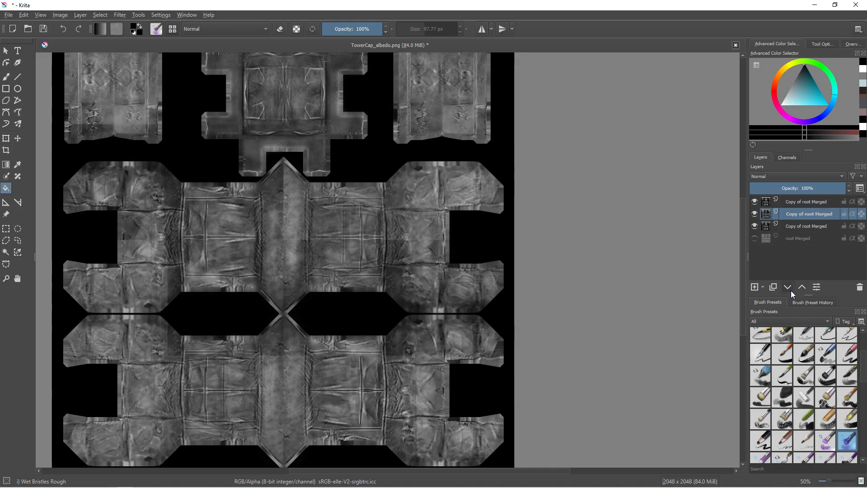
pyautogui.click(789, 288)
# Show the hidden root Merged layer and move it to the top of the layer stack.
pyautogui.click(755, 238)
pyautogui.click(784, 237)
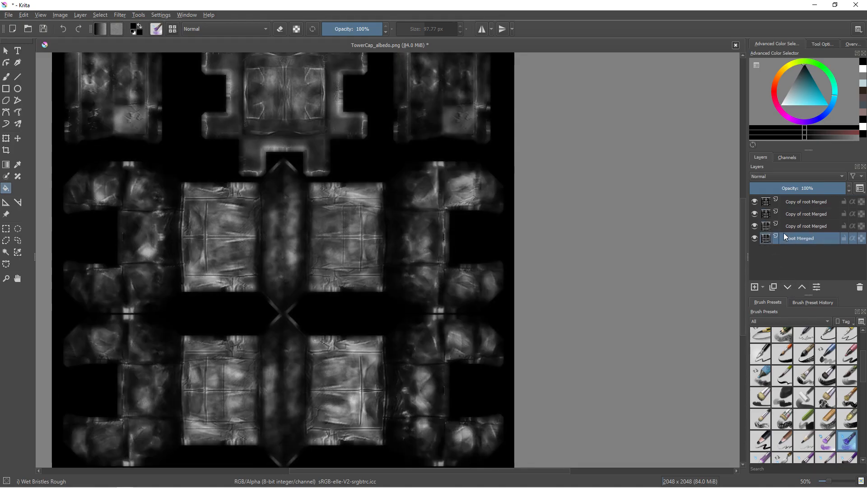
pyautogui.click(802, 288)
pyautogui.click(803, 287)
pyautogui.click(803, 287)
# Desaturate the root Merged layer using the Max method.
pyautogui.click(121, 15)
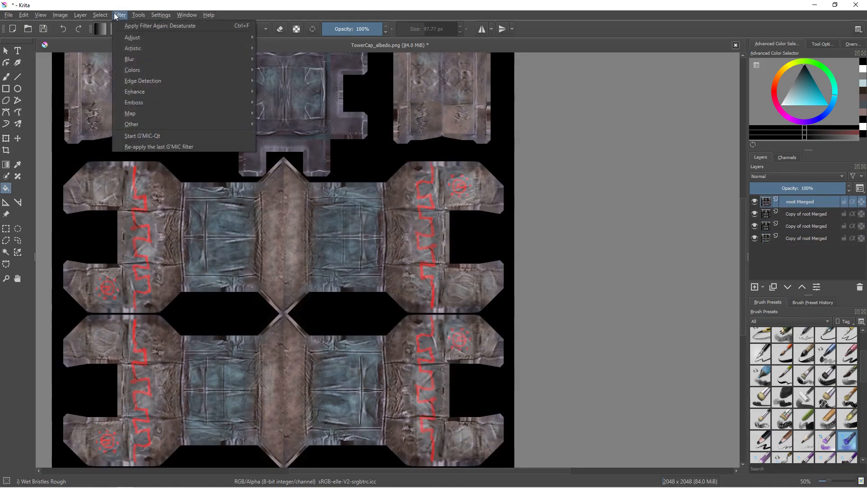
pyautogui.moveTo(155, 39)
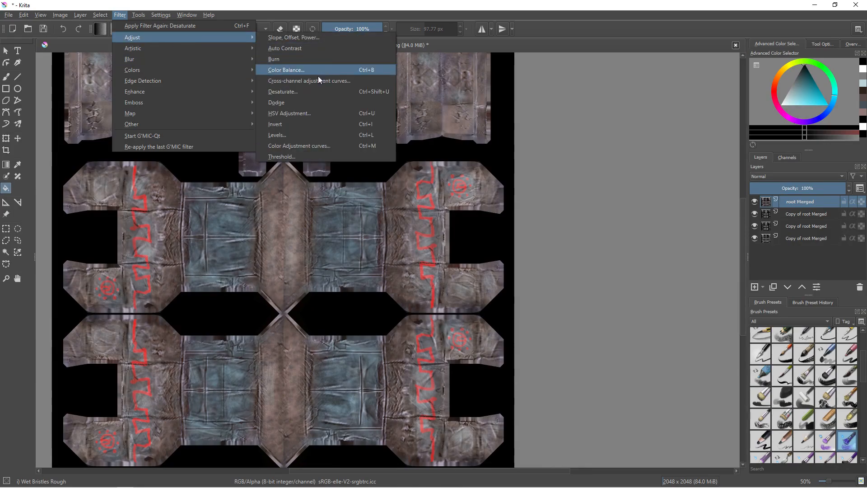
pyautogui.click(307, 91)
pyautogui.click(472, 293)
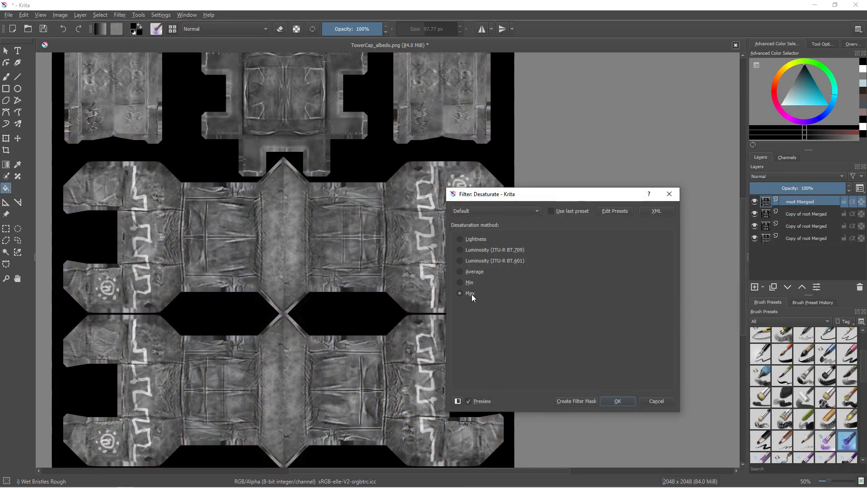
pyautogui.click(612, 403)
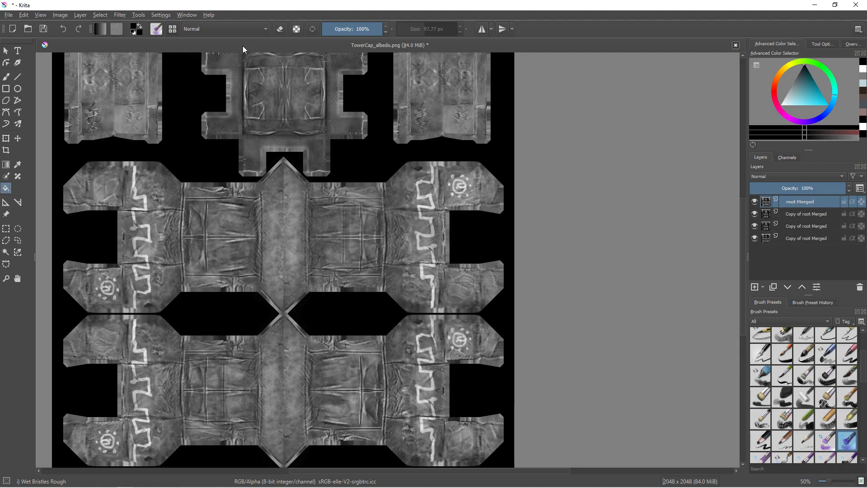
# Try Grain Merge on the root Merged layer, settling on the Allanon blending mode at 37% opacity.
pyautogui.click(163, 16)
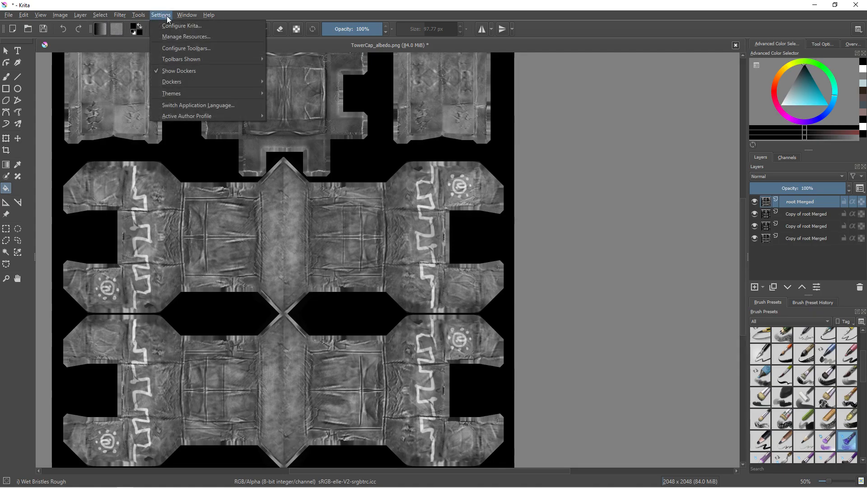
pyautogui.click(790, 176)
pyautogui.click(776, 221)
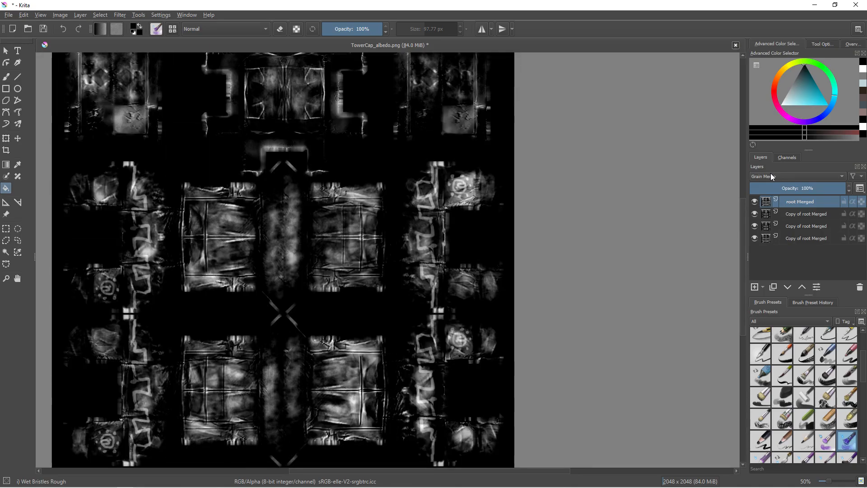
pyautogui.click(770, 175)
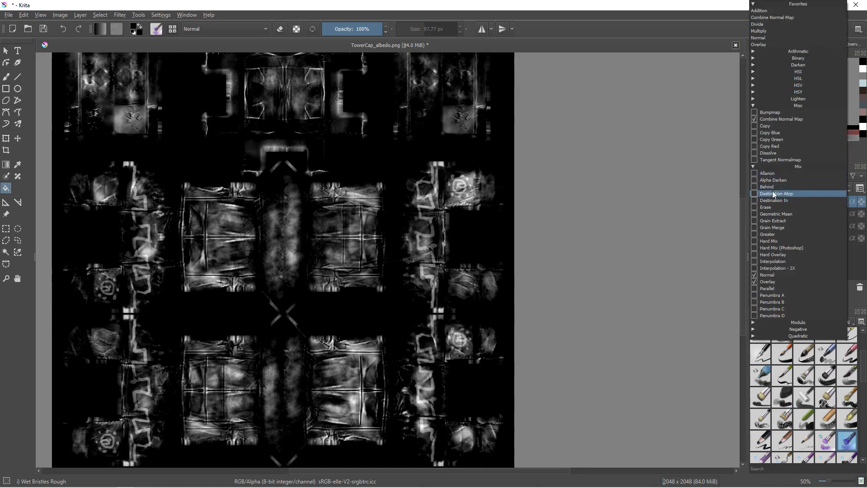
pyautogui.click(766, 175)
pyautogui.click(758, 200)
pyautogui.click(758, 200)
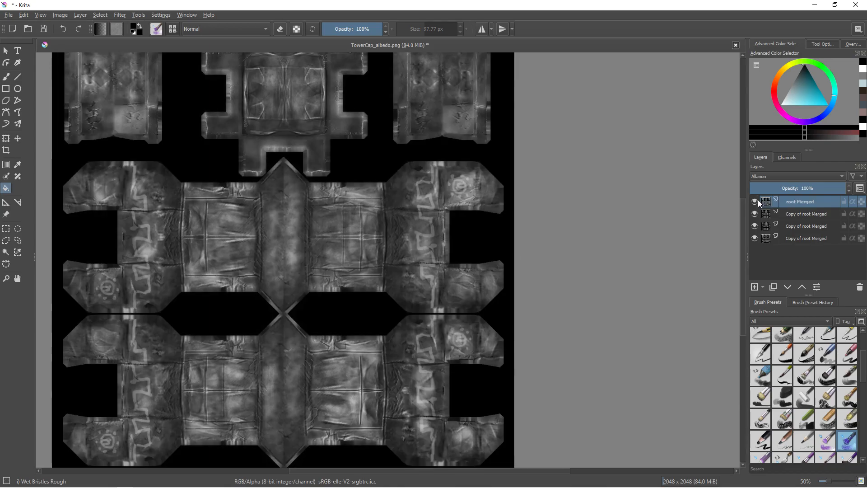
pyautogui.click(788, 188)
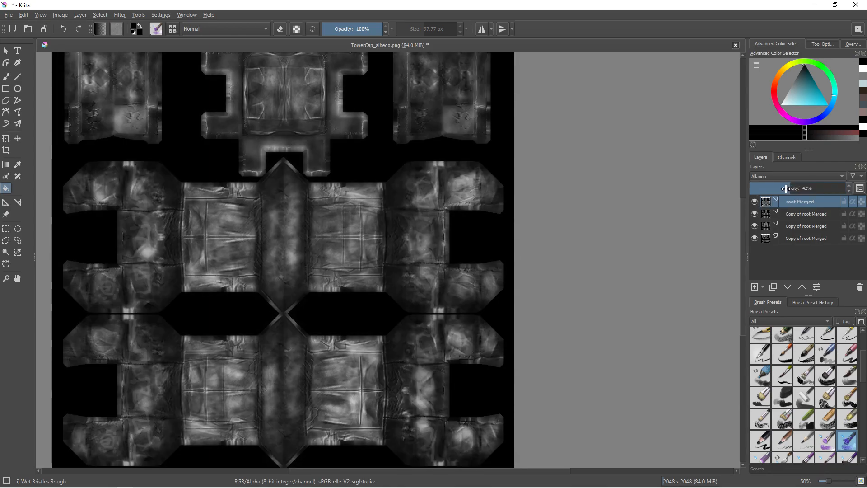
# Duplicate the root Merged layer and set the duplicate's blending mode to Grain Merge.
pyautogui.click(773, 287)
pyautogui.scroll(4, 777, 177)
pyautogui.scroll(-2, 776, 177)
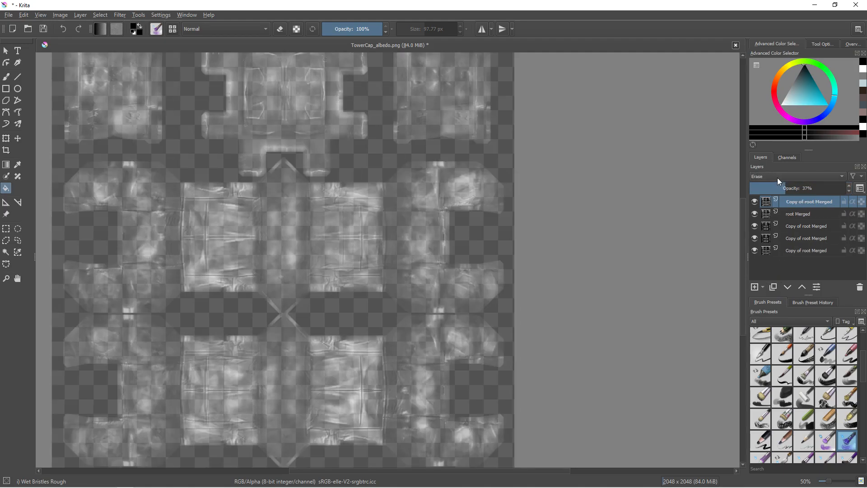
pyautogui.scroll(-2, 777, 178)
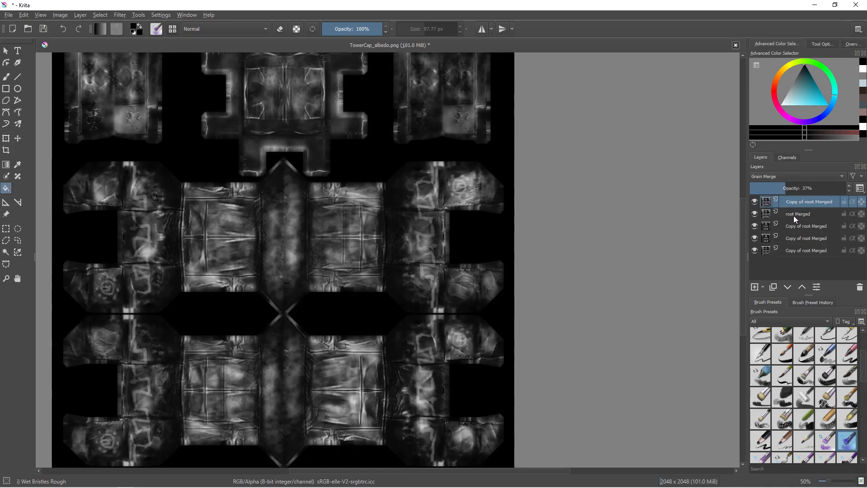
pyautogui.moveTo(498, 203); pyautogui.dragTo(507, 237, button='middle')
pyautogui.scroll(-1, 381, 202)
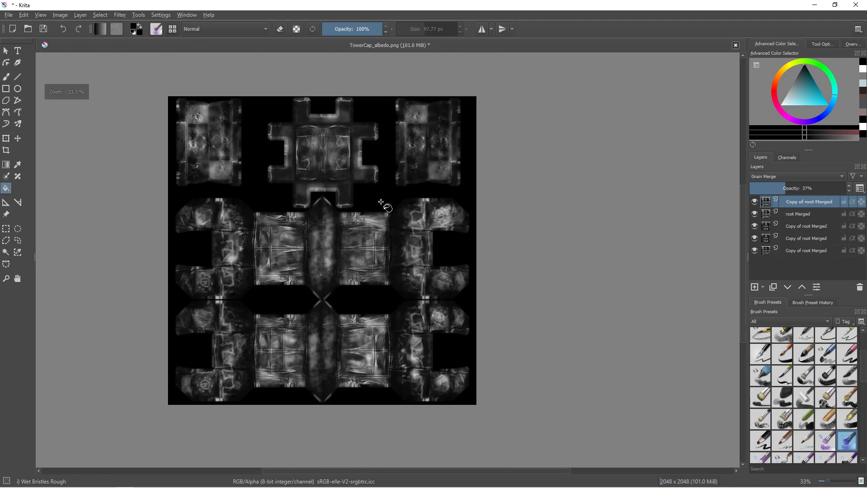
pyautogui.scroll(1, 393, 176)
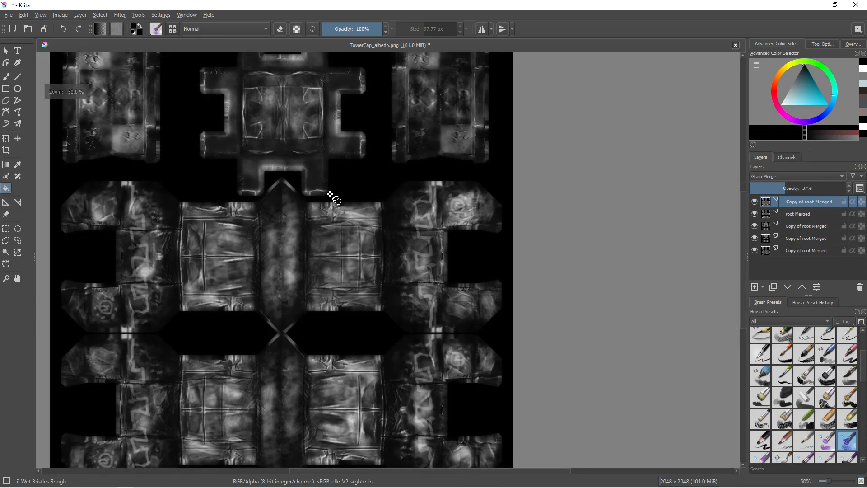
# Export the blended grayscale map as a PNG image named TowerCap_specular.png, keeping the offered PNG options.
pyautogui.scroll(-1, 325, 190)
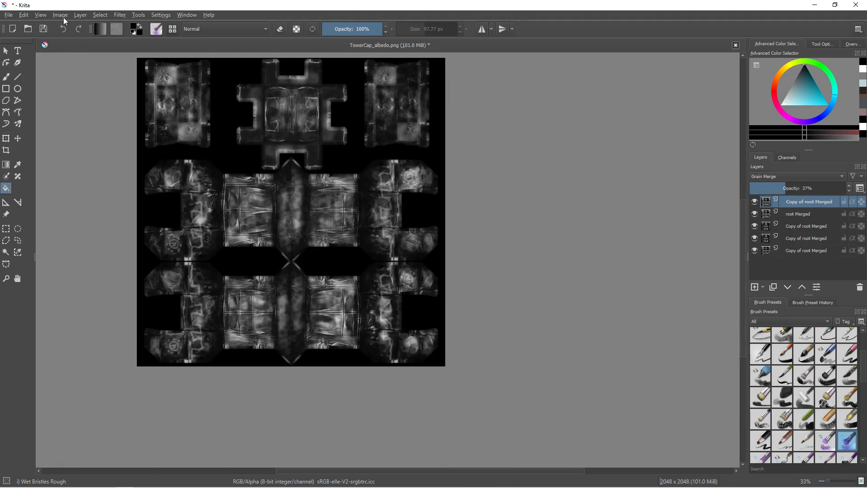
pyautogui.moveTo(189, 193); pyautogui.dragTo(179, 200, button='middle')
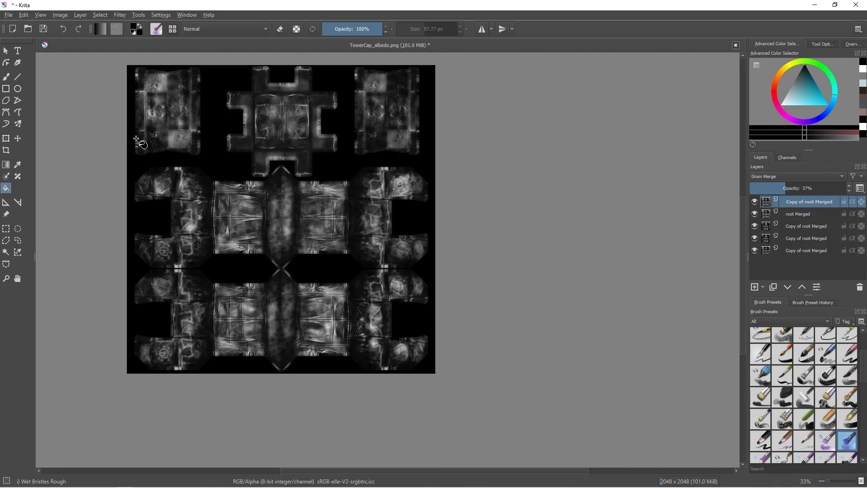
pyautogui.scroll(1, 137, 140)
pyautogui.moveTo(245, 205); pyautogui.dragTo(151, 150, button='middle')
pyautogui.scroll(-1, 169, 165)
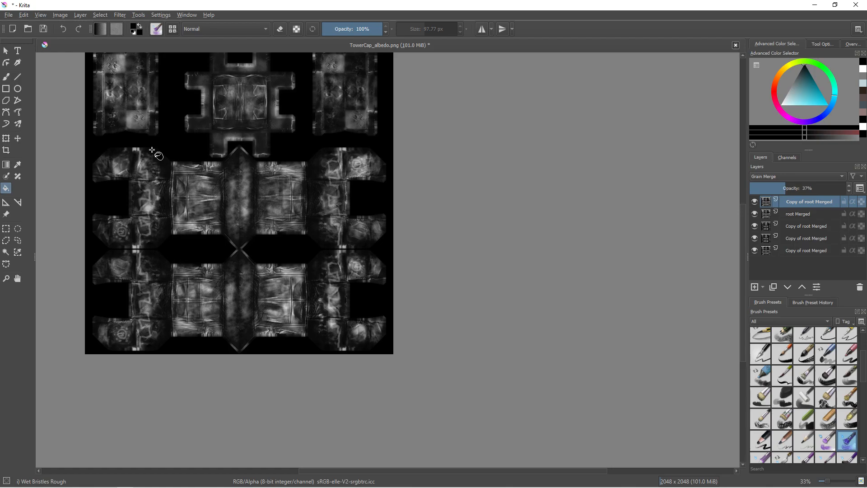
pyautogui.click(63, 15)
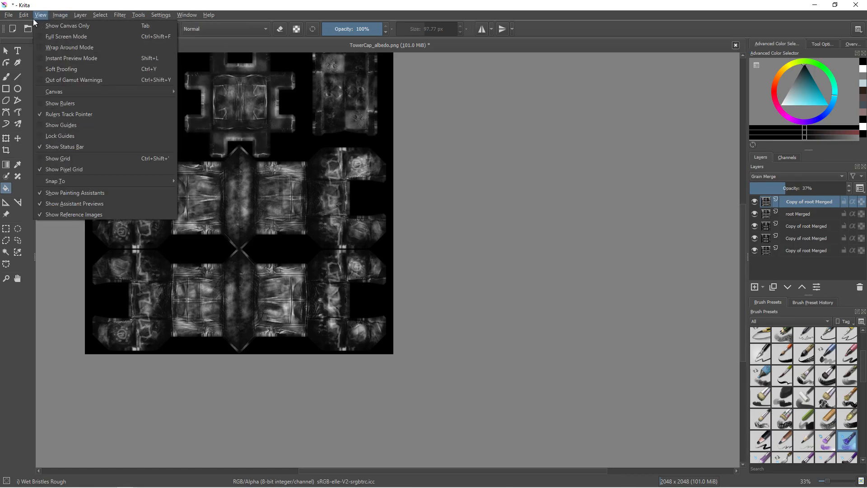
pyautogui.moveTo(24, 20)
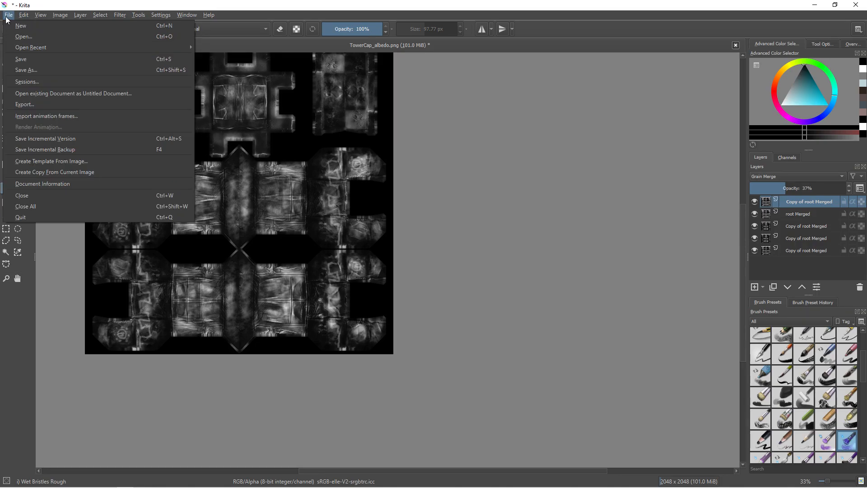
pyautogui.click(27, 104)
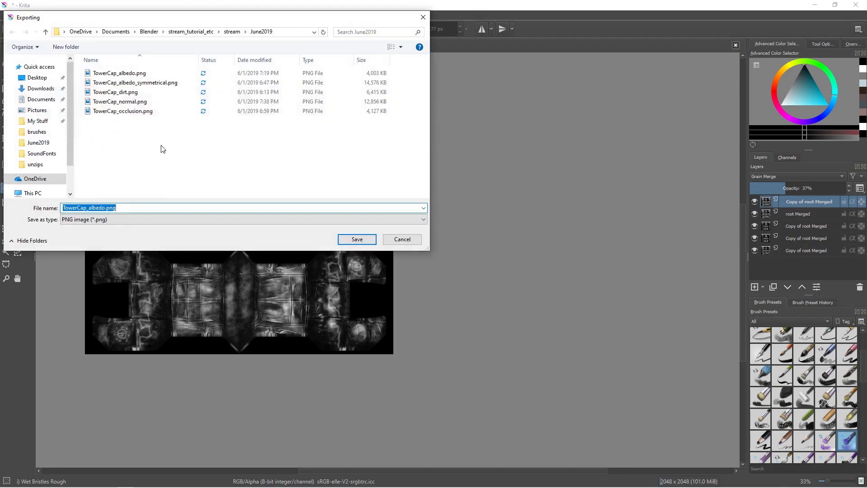
pyautogui.click(122, 207)
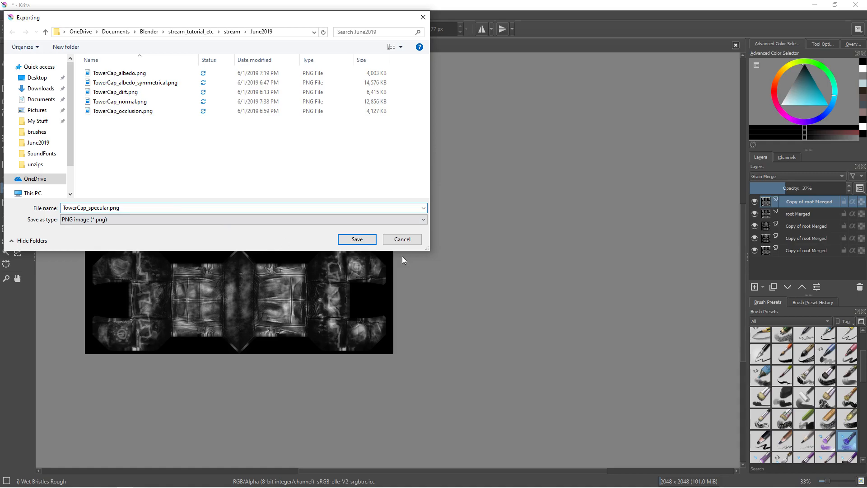
pyautogui.click(371, 243)
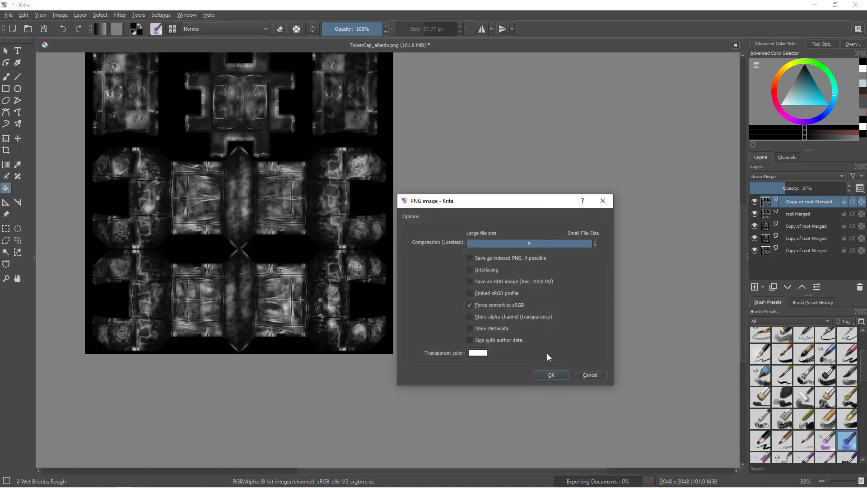
pyautogui.click(550, 375)
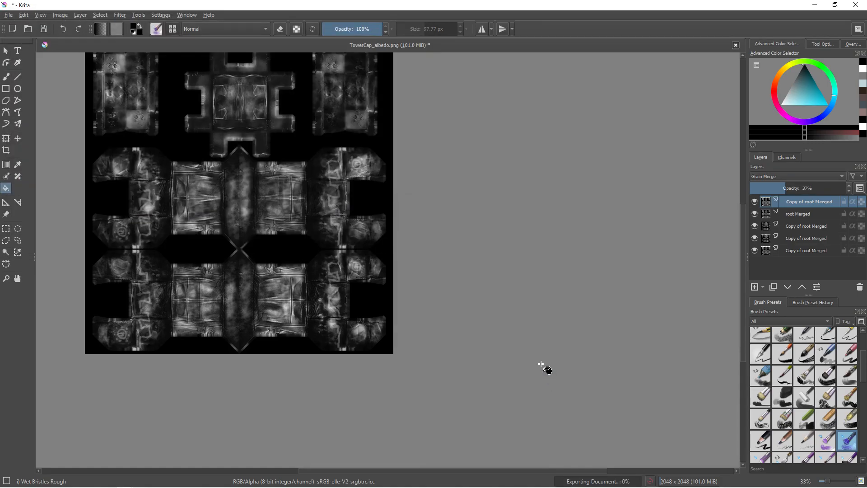
# Hide the topmost copy and the two copies directly below root Merged, and duplicate the root Merged layer.
pyautogui.click(754, 226)
pyautogui.click(754, 238)
pyautogui.click(753, 204)
pyautogui.click(754, 203)
pyautogui.click(754, 203)
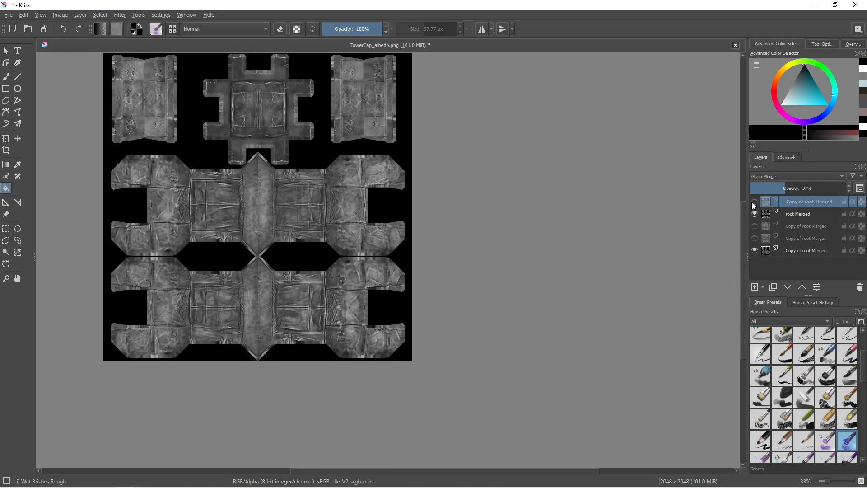
pyautogui.click(795, 218)
pyautogui.click(774, 288)
# Apply an Unsharp Mask with radius 4, amount 2 and threshold 0 to the new copy of root Merged.
pyautogui.scroll(4, 428, 232)
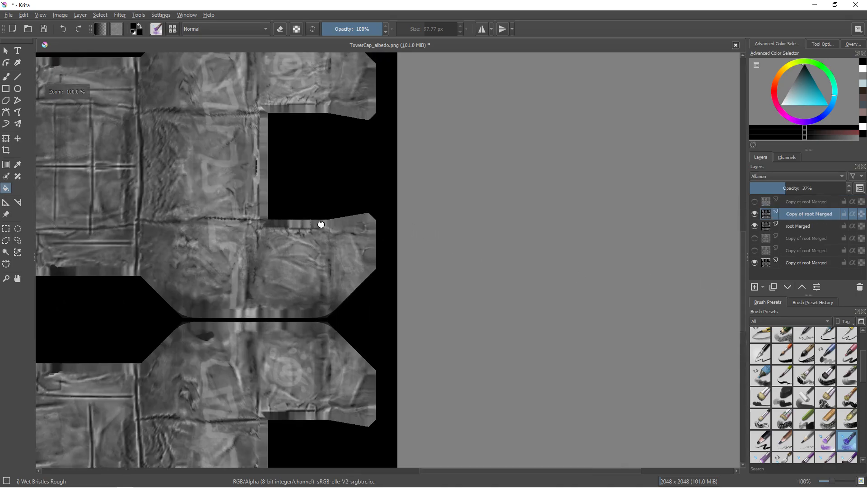
pyautogui.scroll(-3, 412, 242)
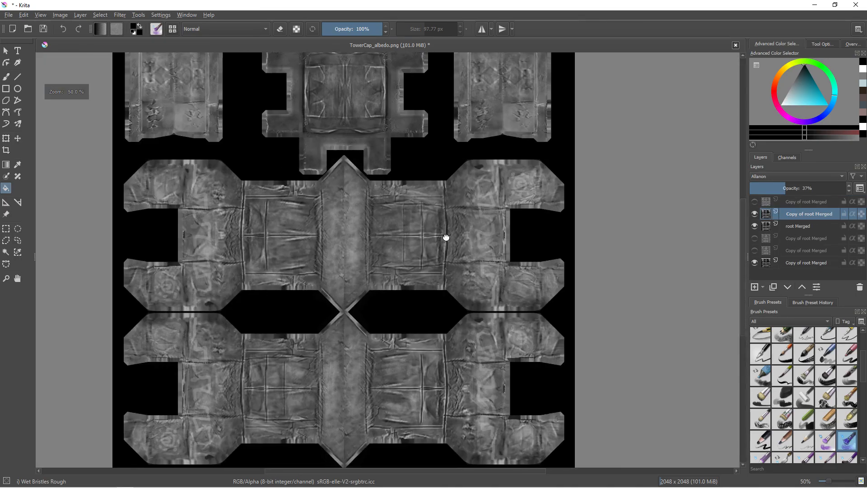
pyautogui.scroll(1, 447, 236)
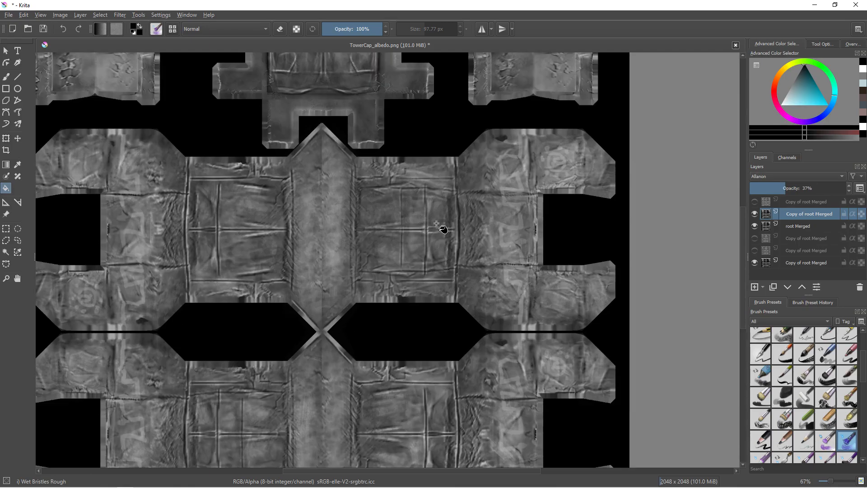
pyautogui.click(116, 16)
pyautogui.moveTo(153, 117)
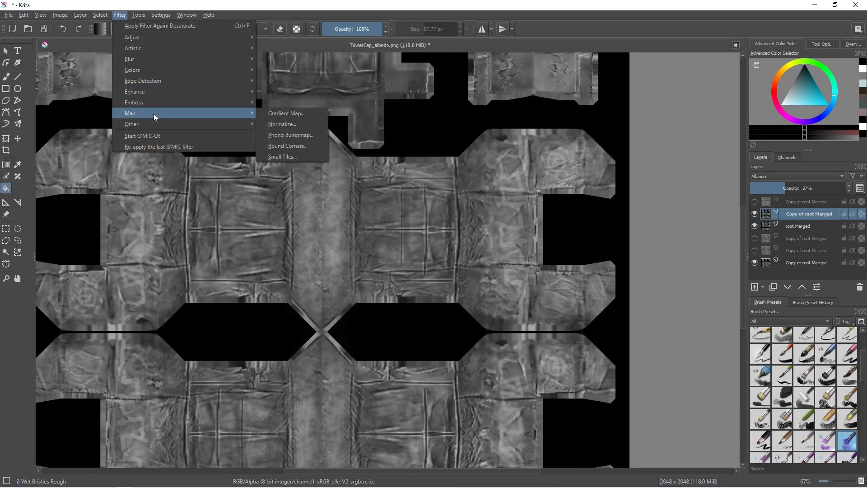
pyautogui.moveTo(220, 93)
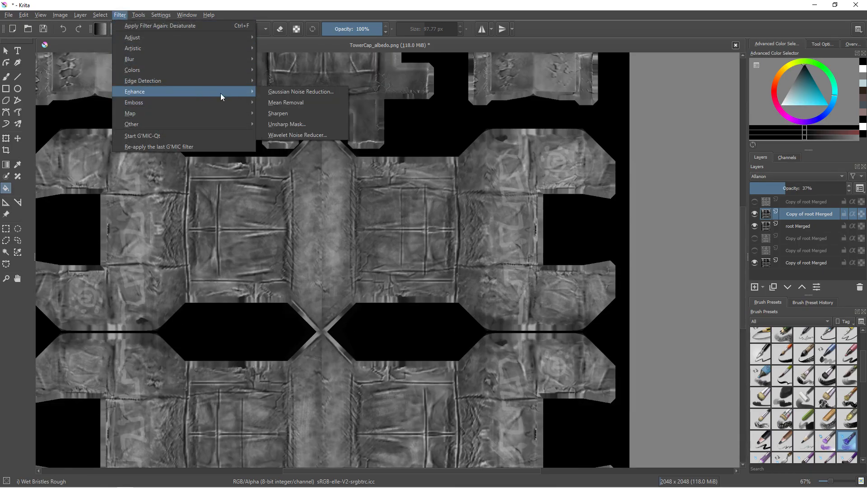
pyautogui.click(289, 123)
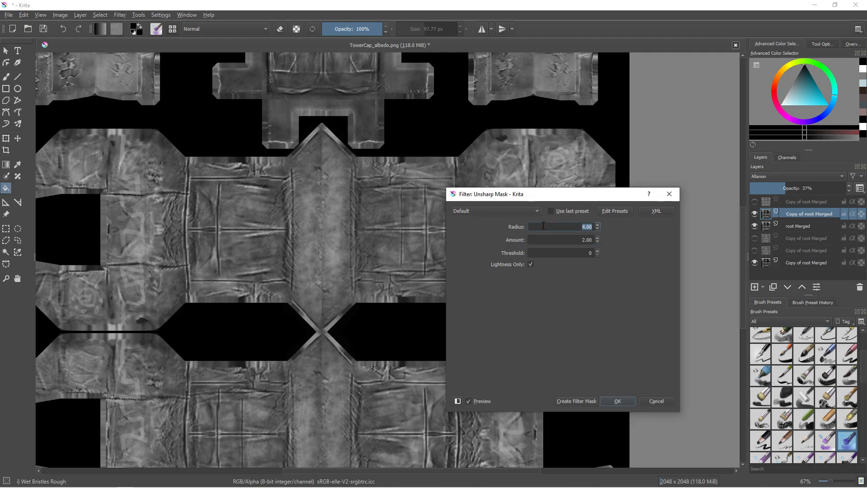
pyautogui.keyDown('ctrl'); pyautogui.scroll(6, 383, 209); pyautogui.keyUp('ctrl')
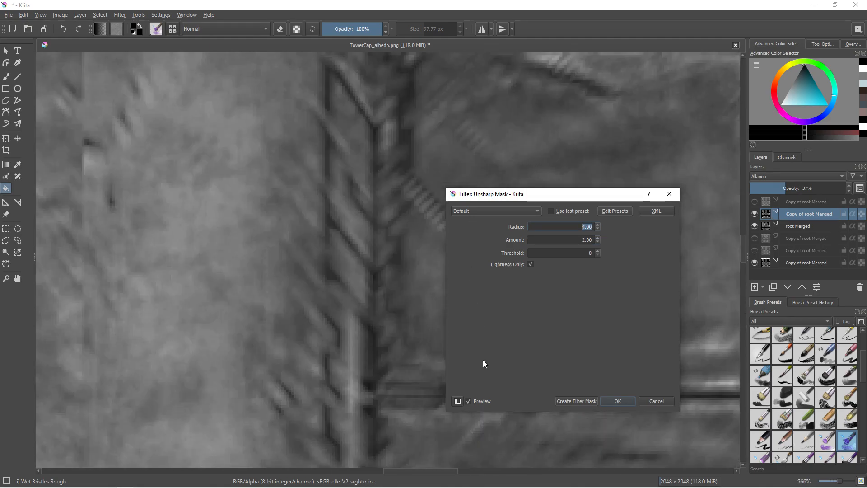
pyautogui.click(468, 401)
pyautogui.keyDown('ctrl'); pyautogui.scroll(-2, 389, 334); pyautogui.keyUp('ctrl')
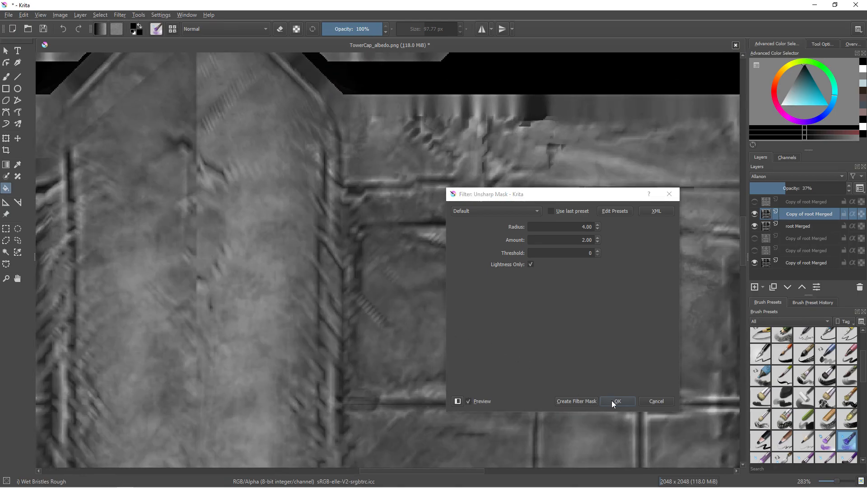
pyautogui.click(618, 401)
pyautogui.keyDown('ctrl'); pyautogui.scroll(-5, 418, 297); pyautogui.keyUp('ctrl')
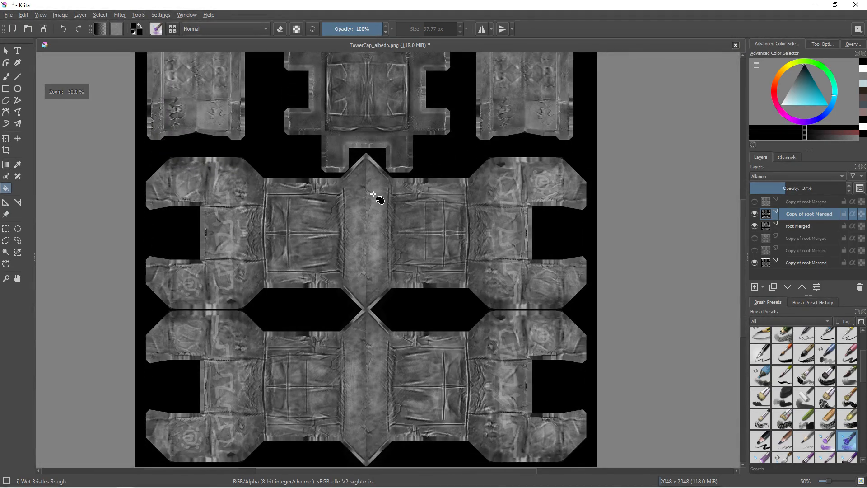
# Import TowerCap_dirt.png and TowerCap_occlusion.png from the June2019 folder as new layers.
pyautogui.click(80, 15)
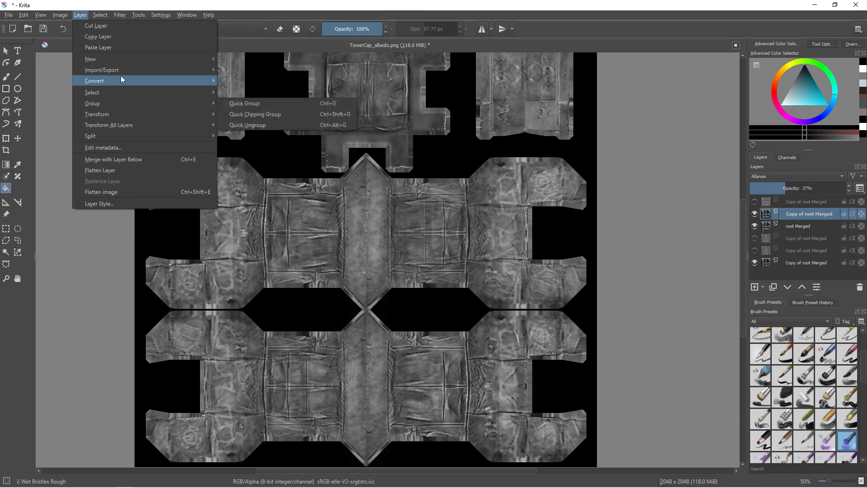
pyautogui.moveTo(169, 69)
pyautogui.click(249, 103)
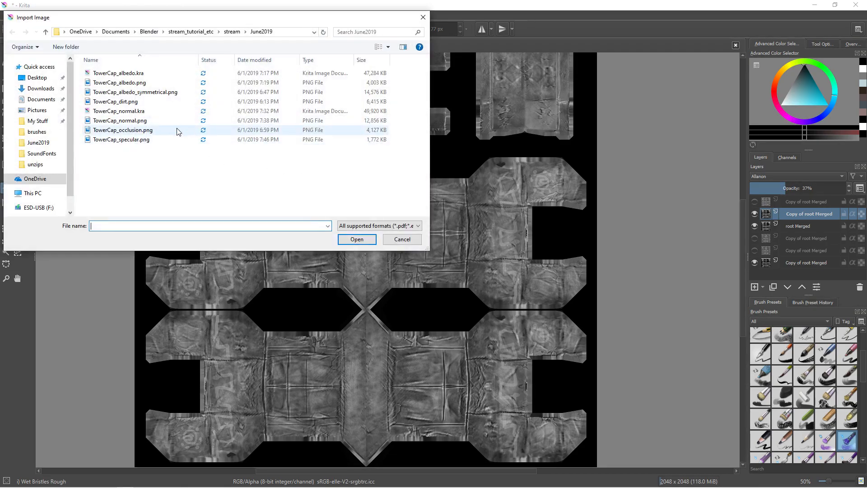
pyautogui.click(135, 102)
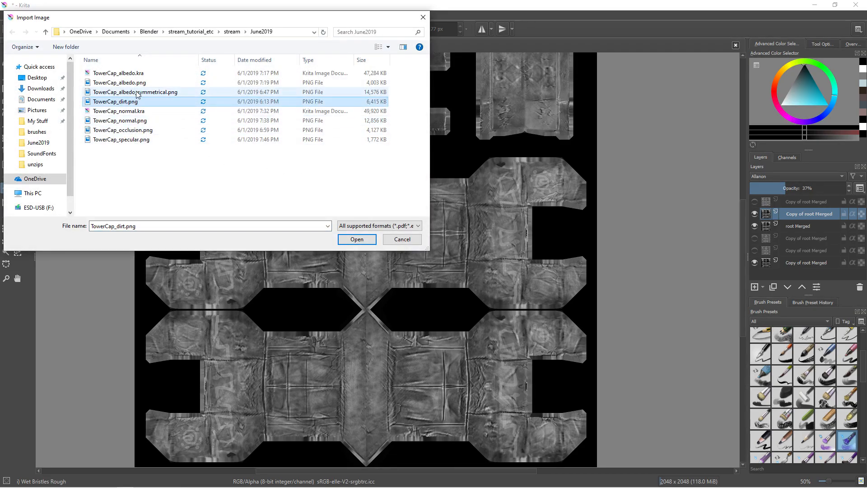
pyautogui.keyDown('ctrl'); pyautogui.click(136, 130); pyautogui.keyUp('ctrl')
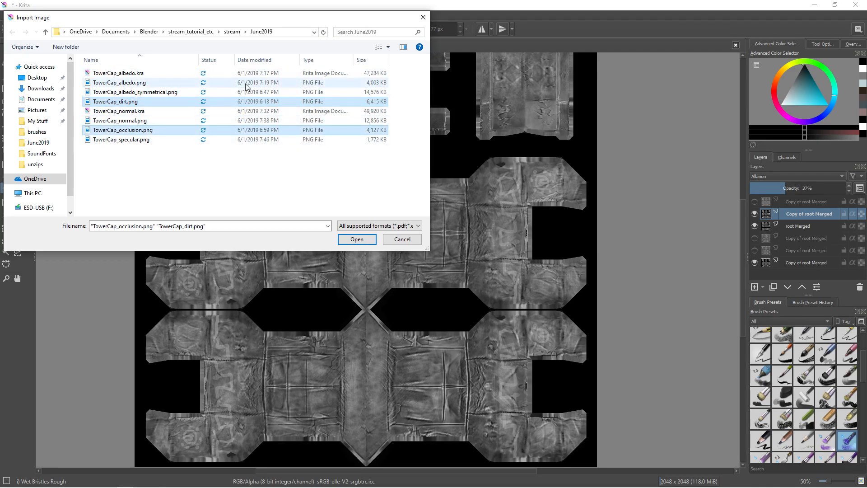
pyautogui.click(359, 240)
pyautogui.click(500, 261)
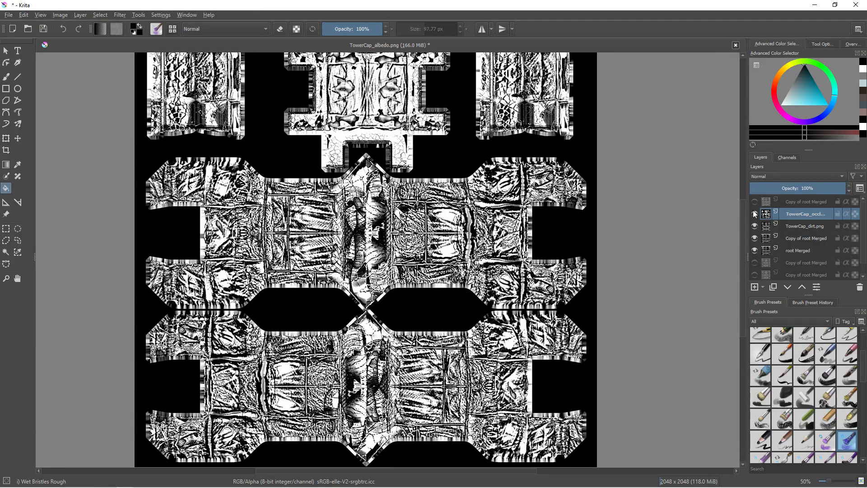
# Hide the imported TowerCap_occlusion and TowerCap_dirt layers.
pyautogui.click(755, 214)
pyautogui.click(754, 226)
pyautogui.click(755, 238)
pyautogui.click(754, 238)
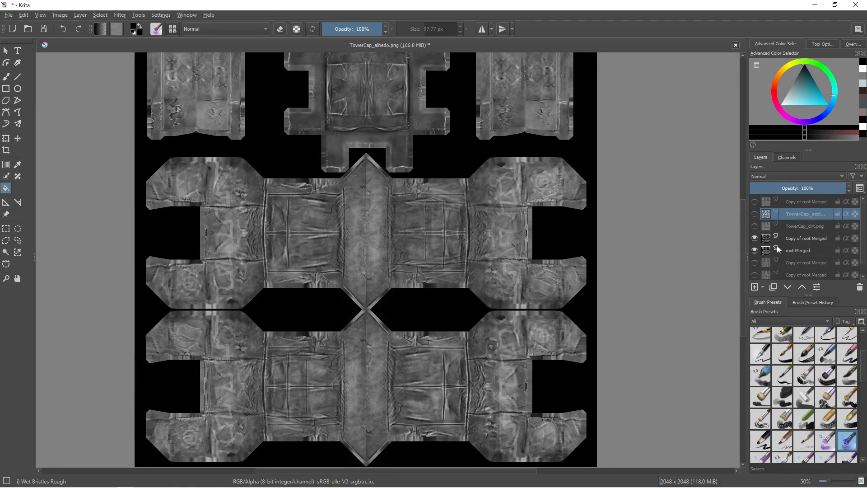
# Raise the sharpened root Merged copy to 100% opacity and hide it, showing the imported dirt and occlusion layers instead.
pyautogui.click(789, 239)
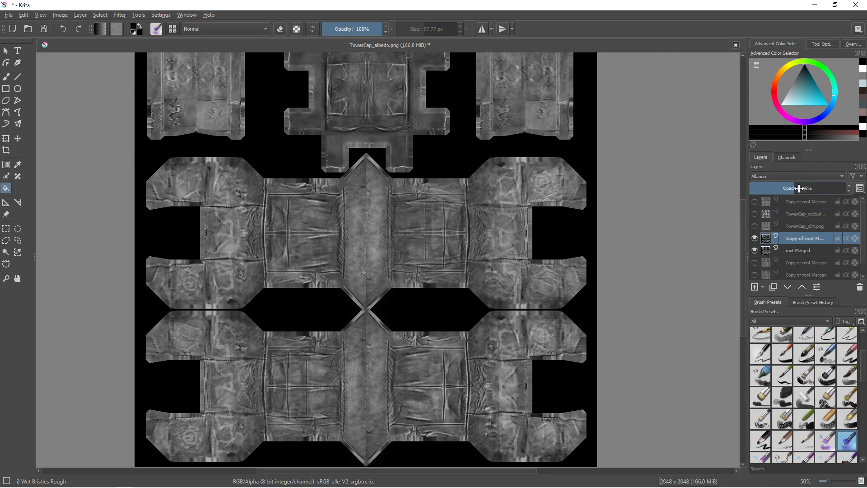
pyautogui.click(754, 240)
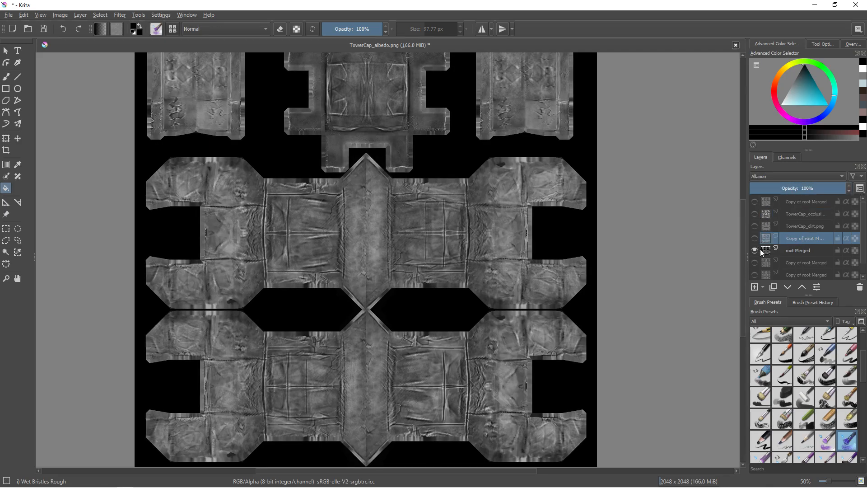
pyautogui.click(757, 224)
pyautogui.click(754, 214)
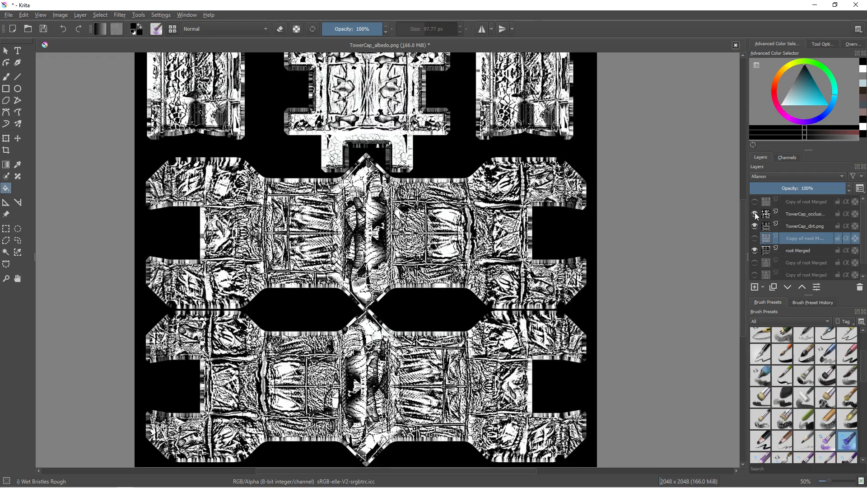
# Apply a Gaussian Blur with a 35.54 px horizontal and vertical radius to the TowerCap_occlusion layer.
pyautogui.click(804, 214)
pyautogui.click(797, 176)
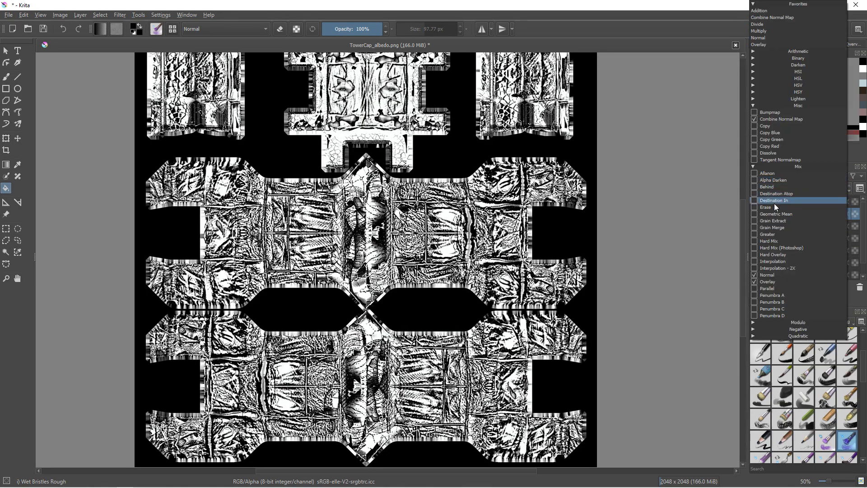
pyautogui.click(120, 15)
pyautogui.moveTo(148, 57)
pyautogui.click(281, 72)
pyautogui.moveTo(538, 226); pyautogui.dragTo(550, 226)
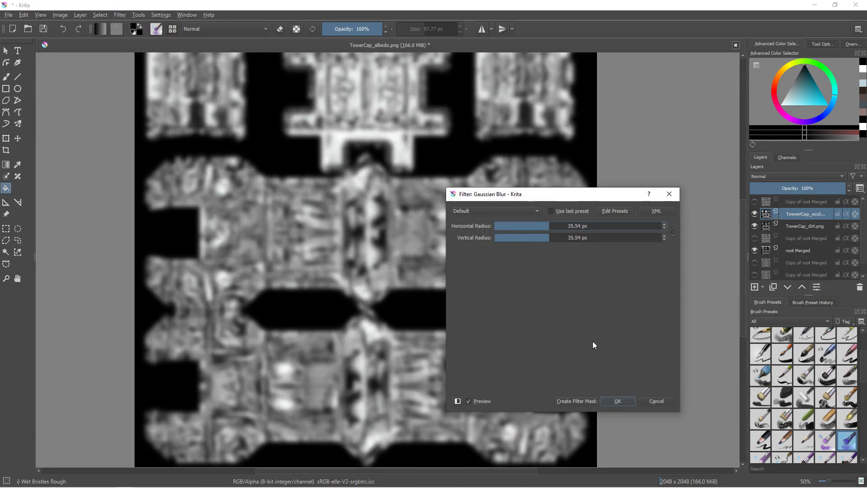
pyautogui.click(616, 401)
# Hide the blurred TowerCap_occlusion layer and duplicate the TowerCap_dirt layer.
pyautogui.click(754, 214)
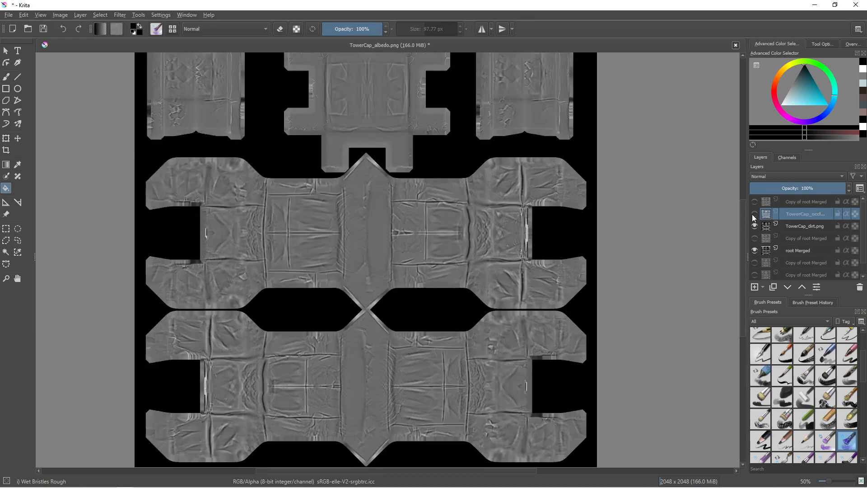
pyautogui.click(787, 228)
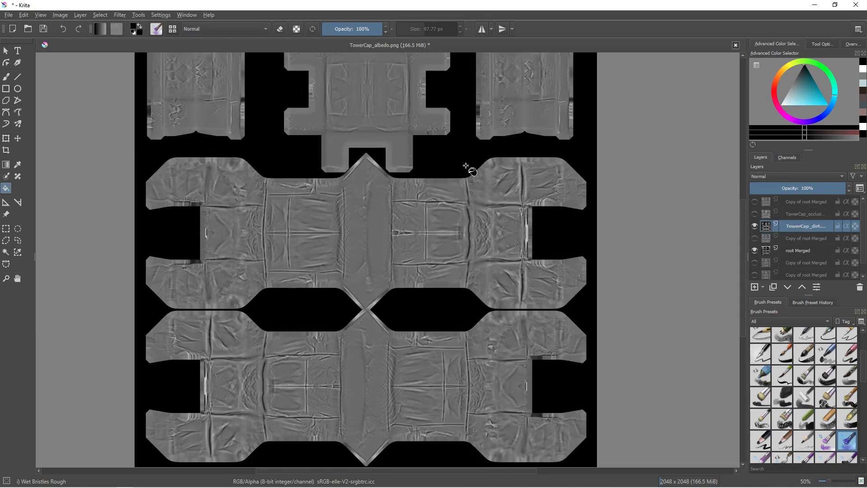
pyautogui.click(121, 15)
pyautogui.moveTo(134, 40)
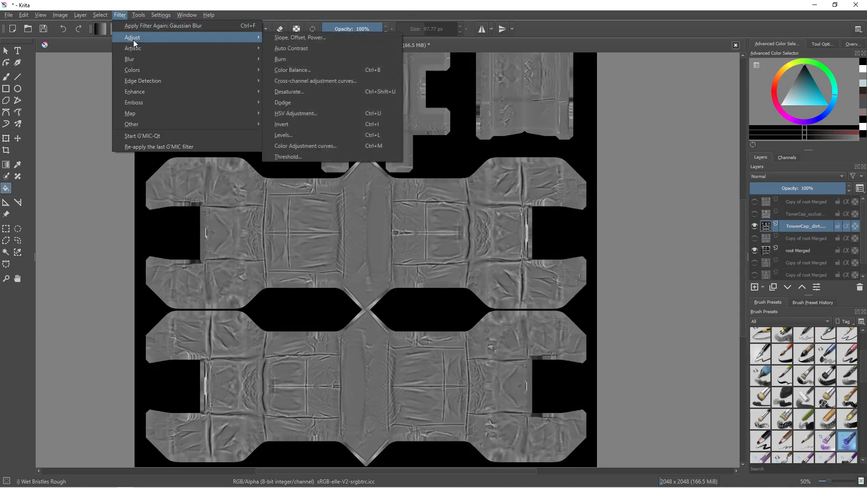
pyautogui.click(773, 287)
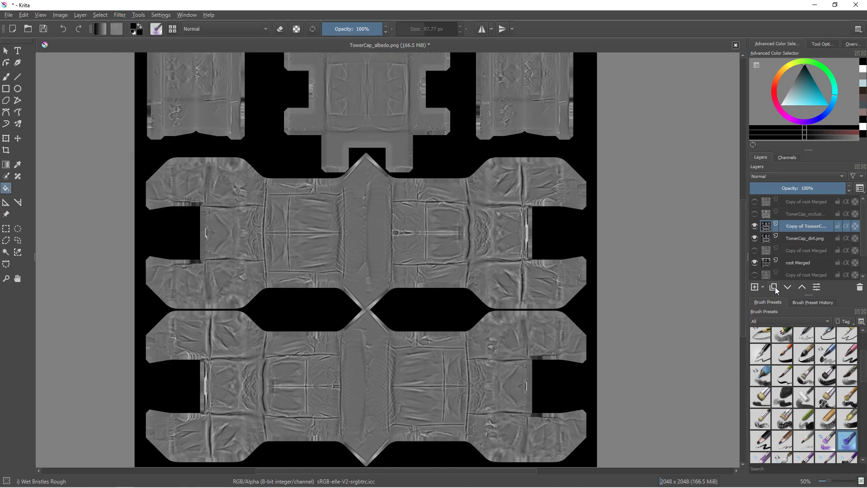
# Apply Auto Contrast to the duplicated TowerCap_dirt layer, lower it to 34% opacity and merge it into the original dirt layer.
pyautogui.click(120, 15)
pyautogui.moveTo(153, 38)
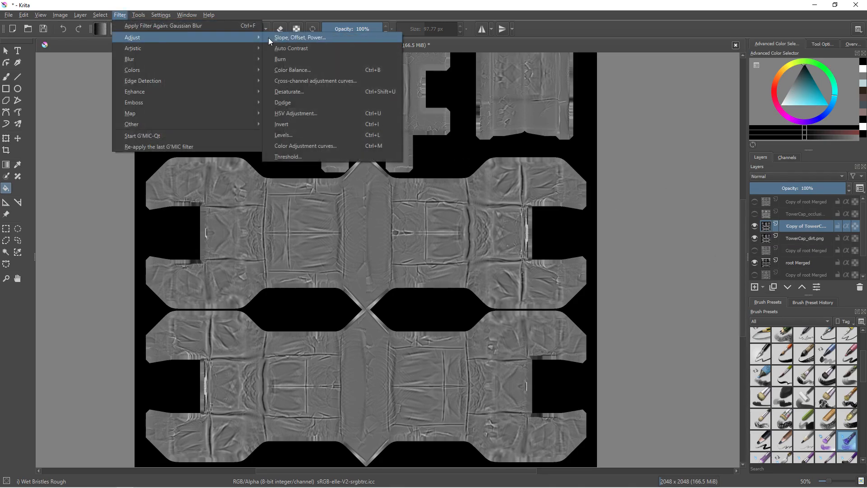
pyautogui.click(285, 48)
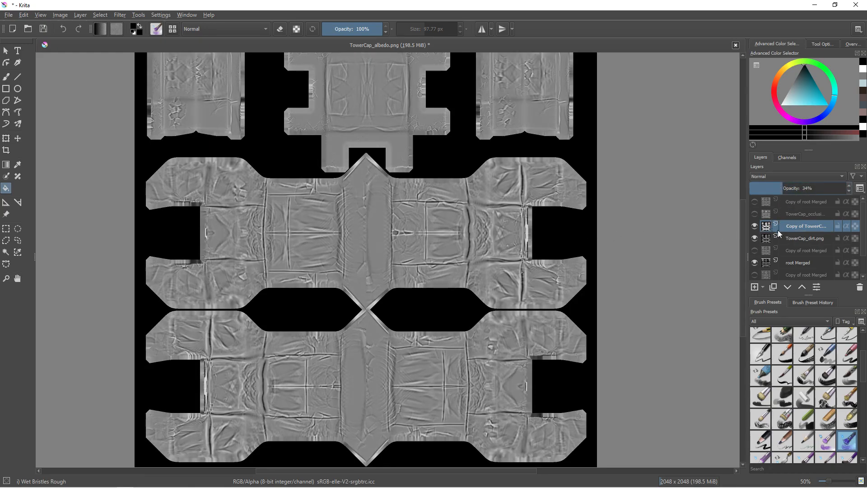
pyautogui.hotkey('ctrl', 'e')
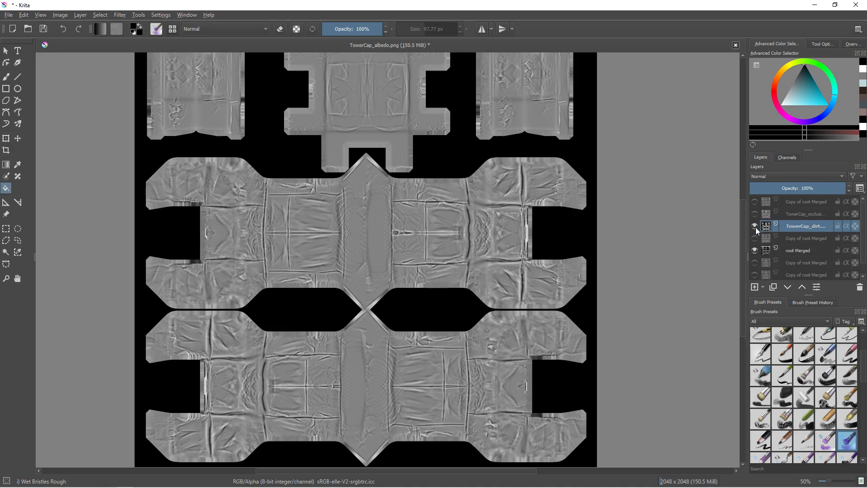
pyautogui.click(755, 250)
pyautogui.keyDown('ctrl'); pyautogui.scroll(2, 437, 236); pyautogui.keyUp('ctrl')
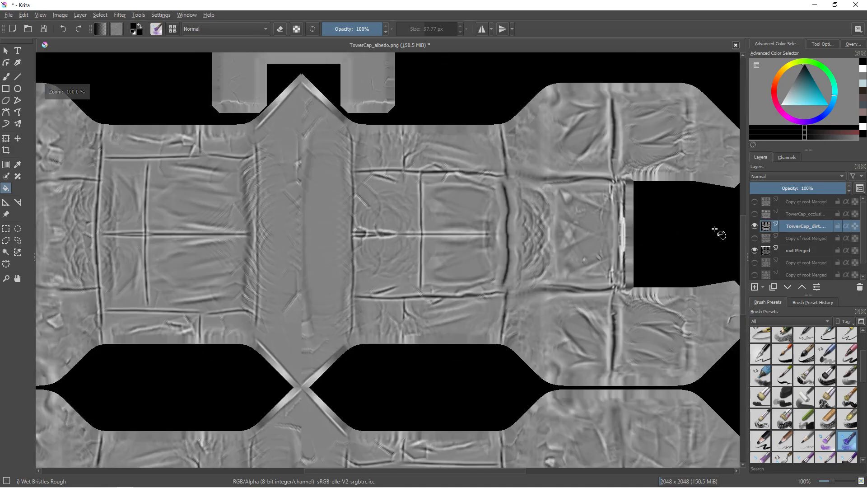
# Show the blurred TowerCap_occlusion layer and set its blending mode to Overlay.
pyautogui.click(754, 217)
pyautogui.click(797, 214)
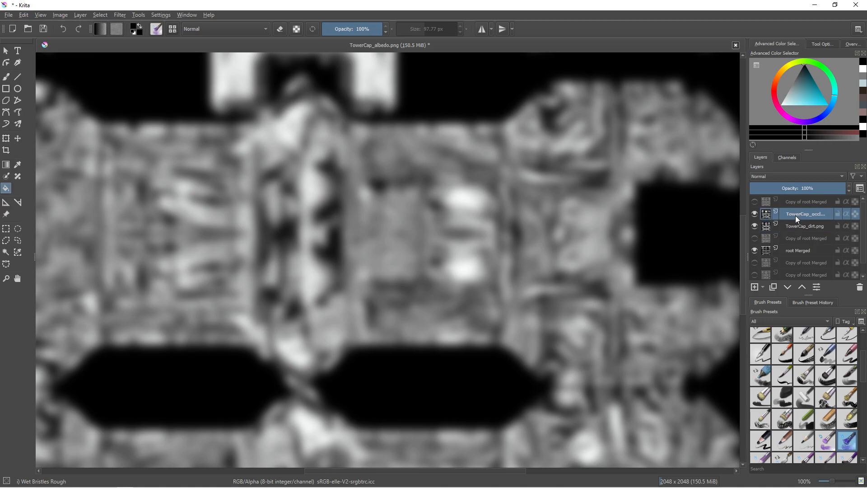
pyautogui.click(779, 178)
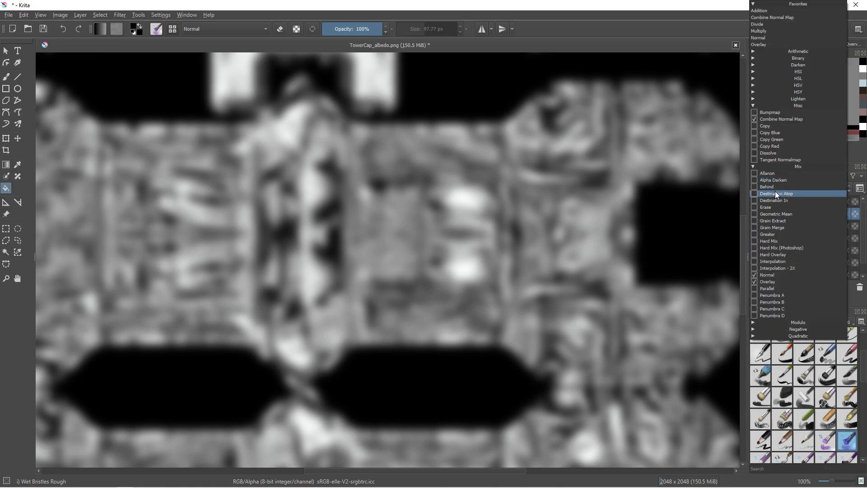
pyautogui.click(769, 43)
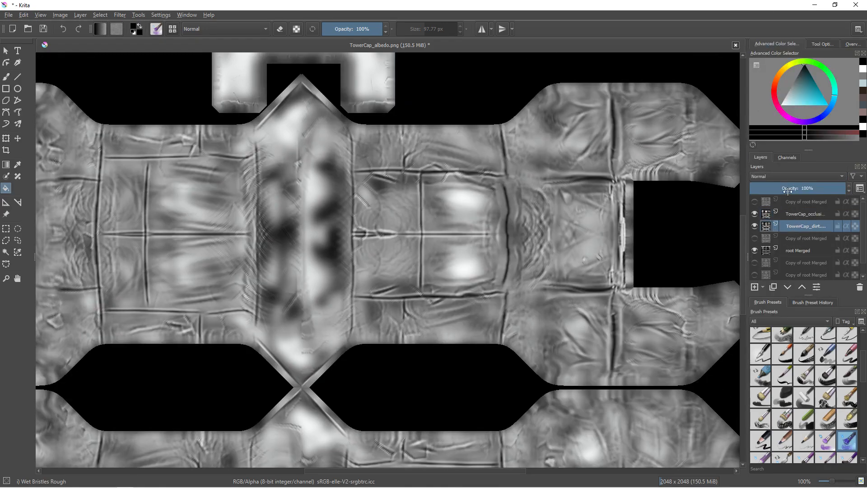
# Set the blending mode of the merged TowerCap_dirt layer to Overlay.
pyautogui.click(787, 176)
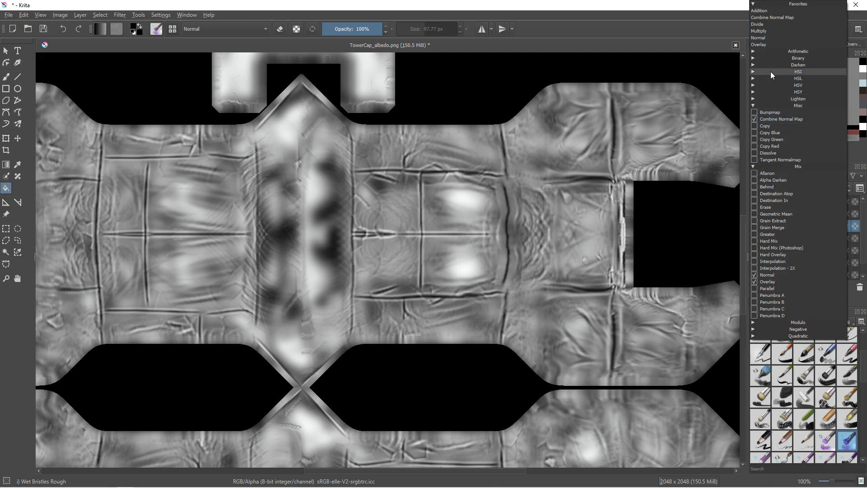
pyautogui.click(763, 45)
pyautogui.scroll(-1, 557, 245)
pyautogui.moveTo(489, 242); pyautogui.dragTo(519, 235, button='middle')
pyautogui.scroll(1, 519, 235)
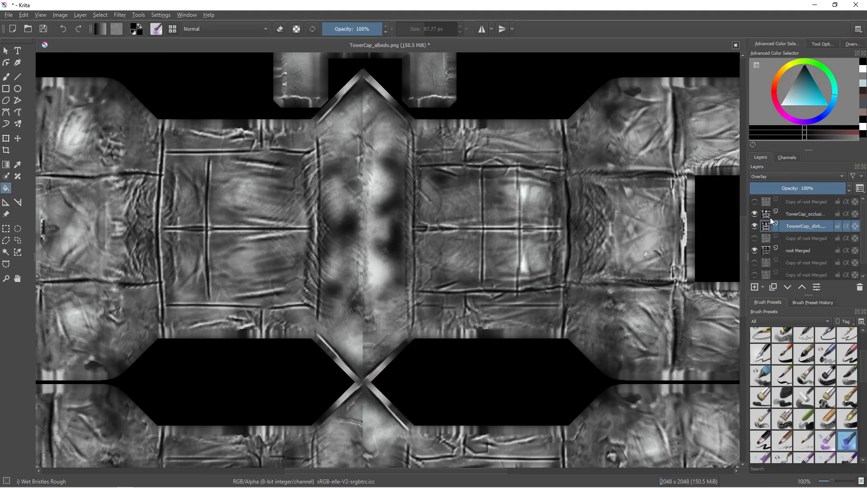
# Change the TowerCap_occlusion layer to Multiply blending and lower its opacity to 41%.
pyautogui.click(790, 215)
pyautogui.click(777, 181)
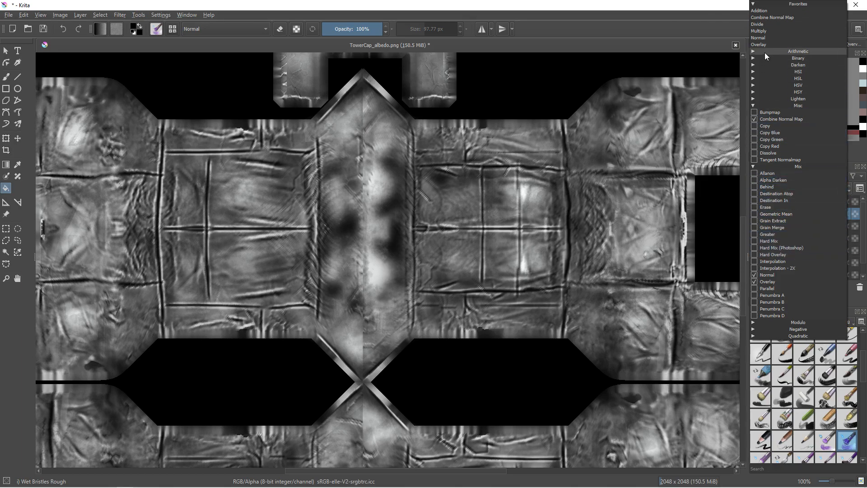
pyautogui.click(763, 31)
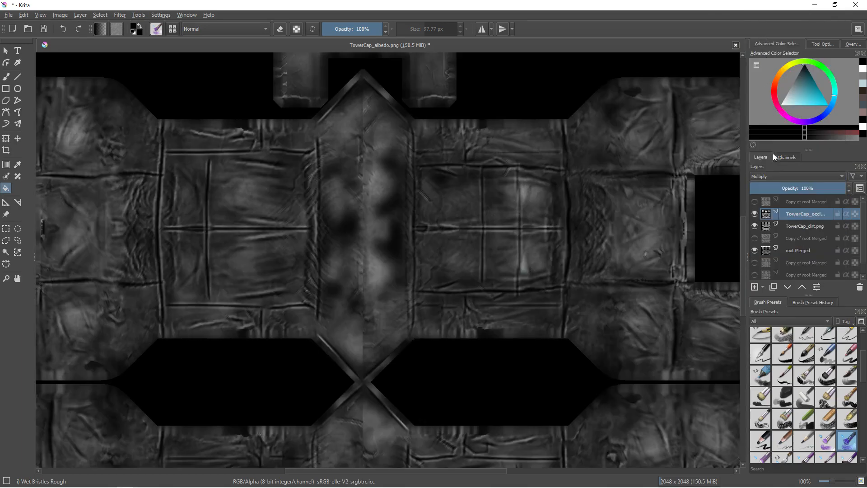
pyautogui.click(778, 188)
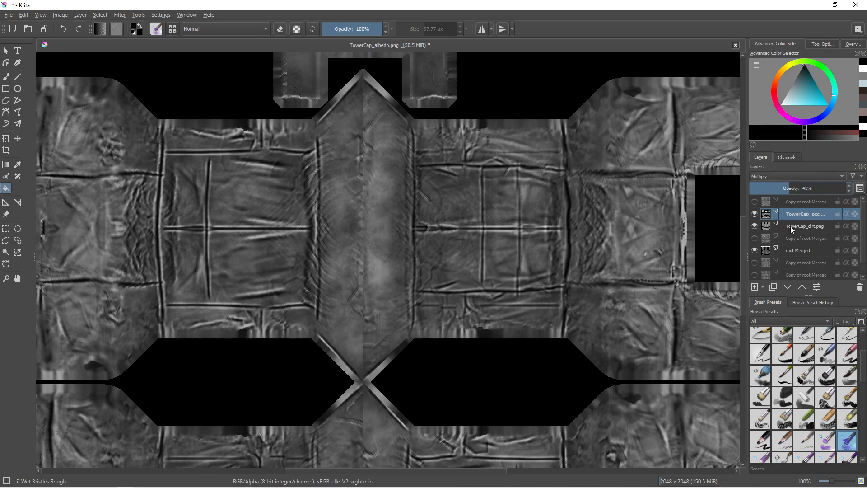
# Set the opacity of the TowerCap_dirt layer to 90%, checking the effect across the texture.
pyautogui.click(792, 225)
pyautogui.click(794, 188)
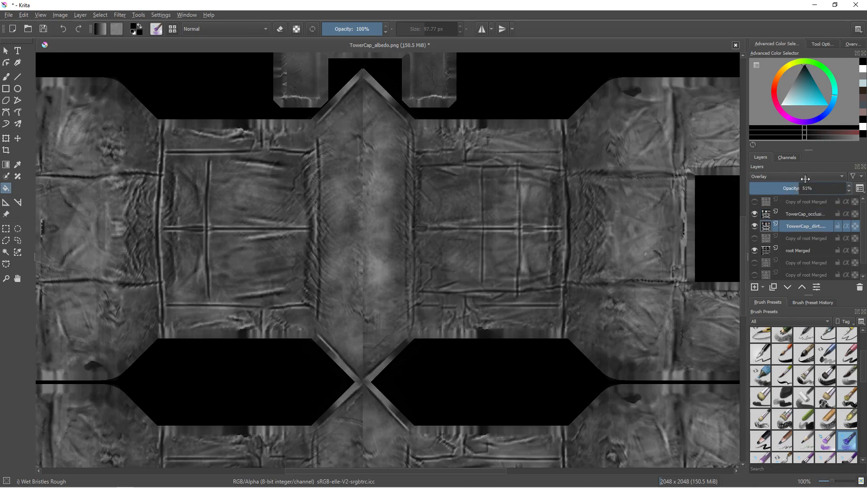
pyautogui.scroll(-1, 558, 232)
pyautogui.scroll(1, 507, 270)
pyautogui.moveTo(404, 238); pyautogui.dragTo(424, 239, button='middle')
pyautogui.scroll(-1, 466, 225)
pyautogui.moveTo(499, 238); pyautogui.dragTo(479, 230, button='middle')
pyautogui.scroll(1, 558, 250)
pyautogui.scroll(-1, 560, 250)
pyautogui.moveTo(560, 250); pyautogui.dragTo(535, 271, button='middle')
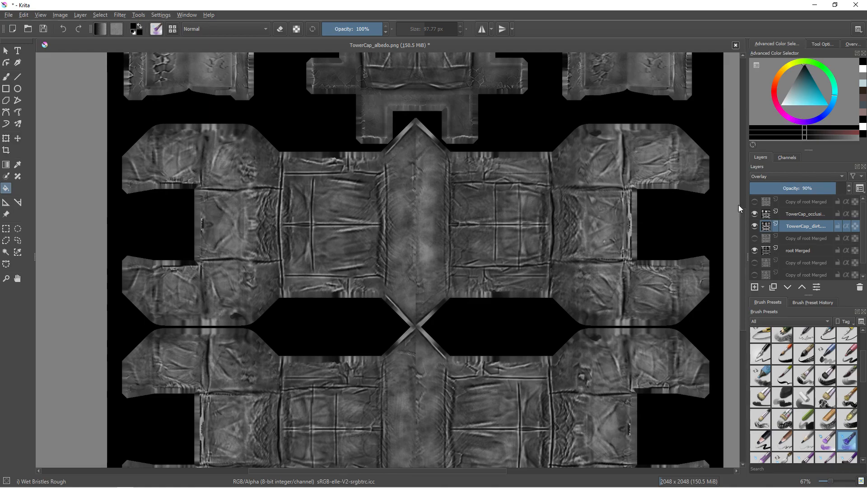
# Add a paint layer above TowerCap_occlusion with Overlay blending at 53% opacity, and make white the painting colour.
pyautogui.press('b')
pyautogui.click(754, 287)
pyautogui.click(802, 286)
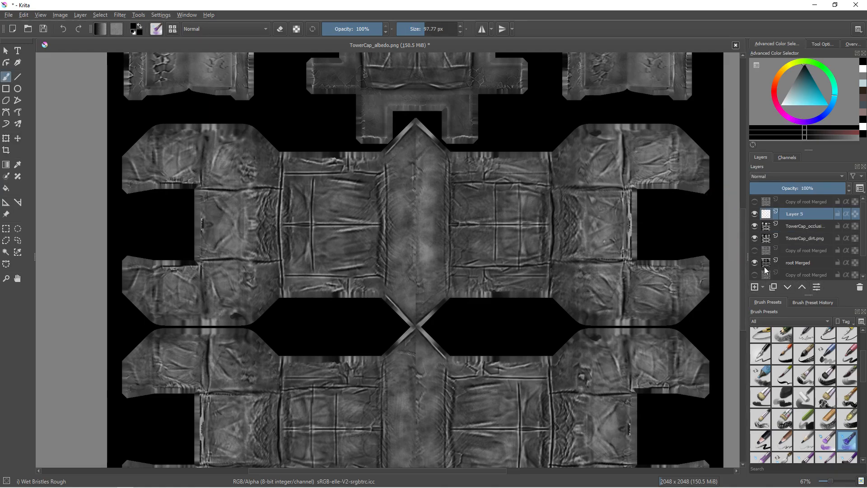
pyautogui.click(789, 177)
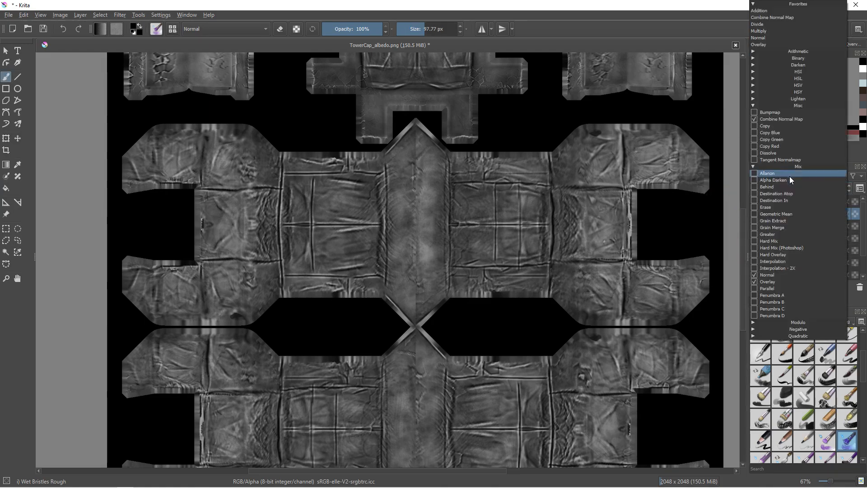
pyautogui.click(795, 44)
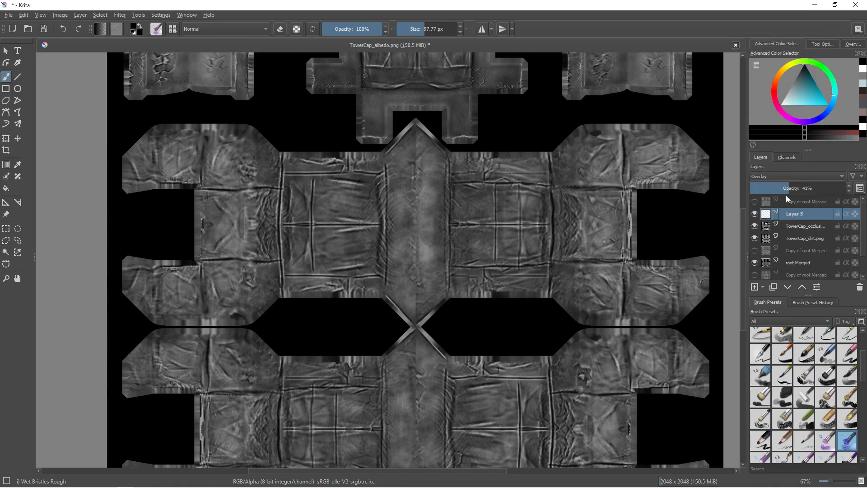
pyautogui.moveTo(802, 91); pyautogui.dragTo(781, 105)
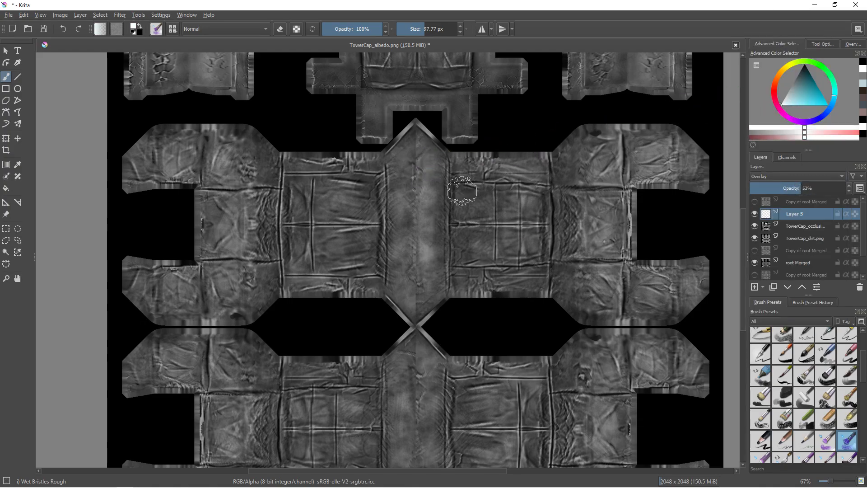
pyautogui.click(806, 382)
pyautogui.moveTo(373, 188)
pyautogui.keyDown('shift'); pyautogui.mouseDown(button='middle')
pyautogui.moveTo(411, 190)
pyautogui.moveTo(370, 196)
pyautogui.mouseUp(button='middle'); pyautogui.keyUp('shift')
pyautogui.keyDown('ctrl'); pyautogui.moveTo(428, 199); pyautogui.dragTo(430, 209, button='middle'); pyautogui.keyUp('ctrl')
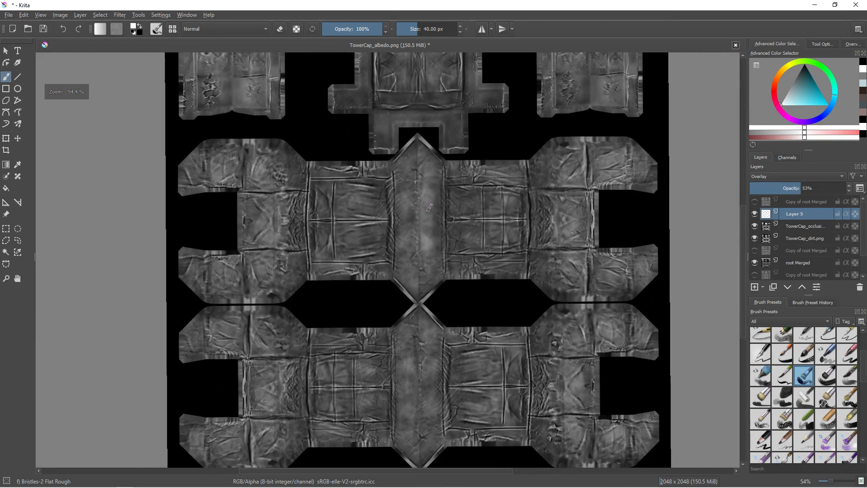
pyautogui.keyDown('shift'); pyautogui.moveTo(506, 230); pyautogui.dragTo(526, 230); pyautogui.keyUp('shift')
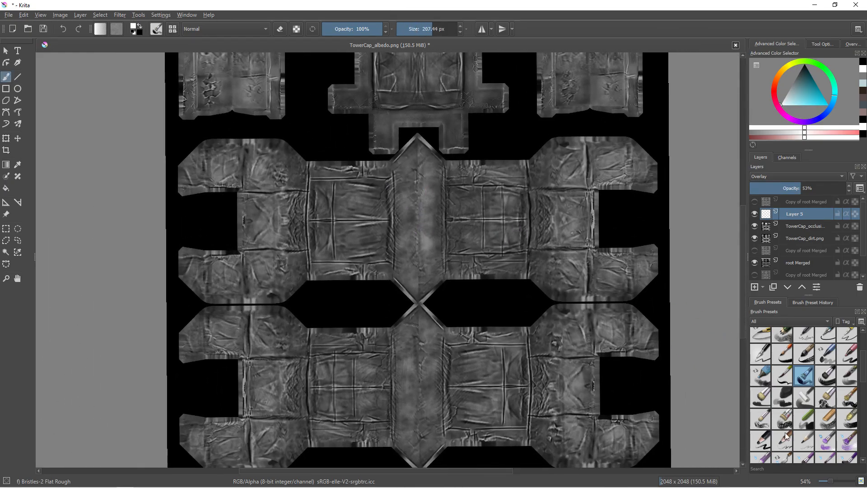
# Paint white over the left panels of the upper strip using the Wet Bristles Rough brush at about 330 px.
pyautogui.scroll(-2, 799, 418)
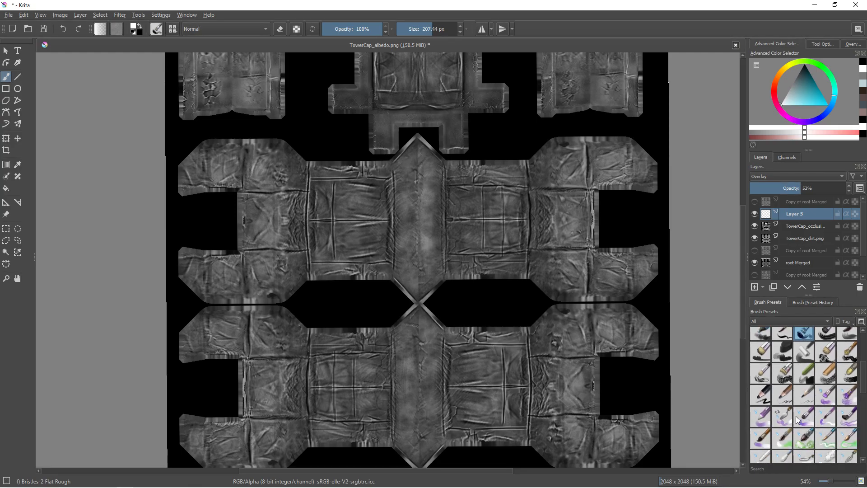
pyautogui.click(845, 398)
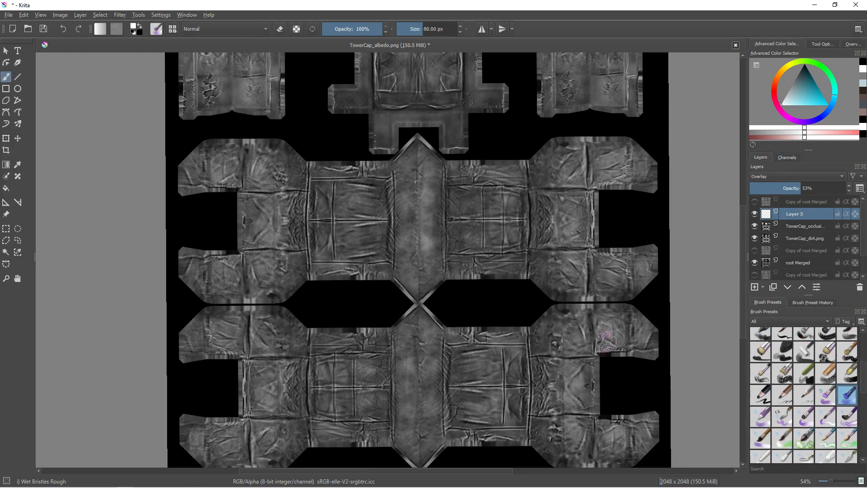
pyautogui.keyDown('shift'); pyautogui.moveTo(401, 234); pyautogui.dragTo(508, 234); pyautogui.keyUp('shift')
pyautogui.moveTo(326, 268)
pyautogui.mouseDown()
pyautogui.moveTo(347, 272)
pyautogui.moveTo(284, 179)
pyautogui.moveTo(270, 239)
pyautogui.mouseUp()
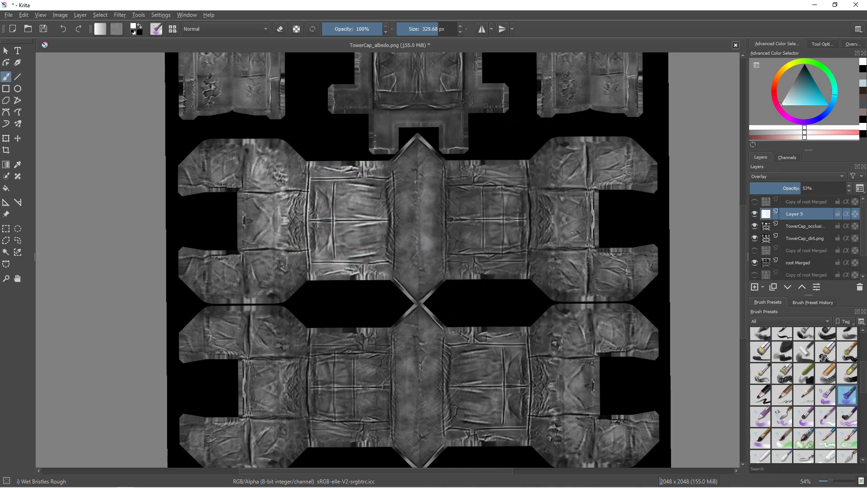
pyautogui.scroll(2, 499, 232)
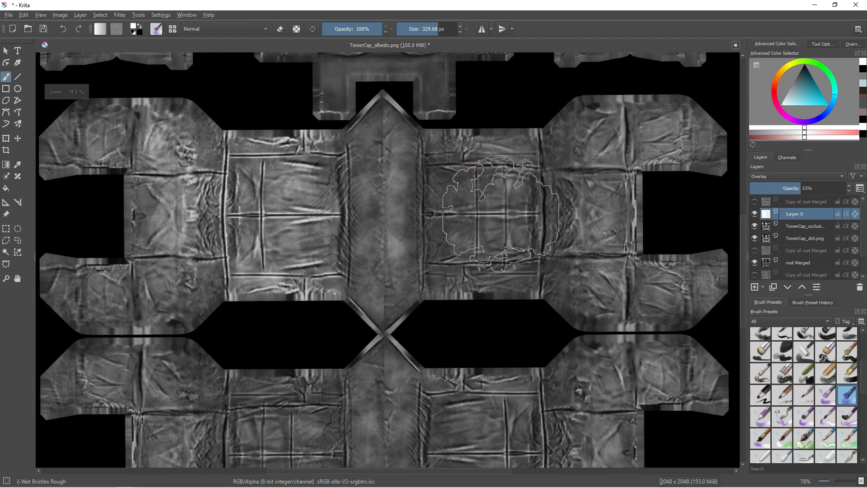
pyautogui.click(795, 177)
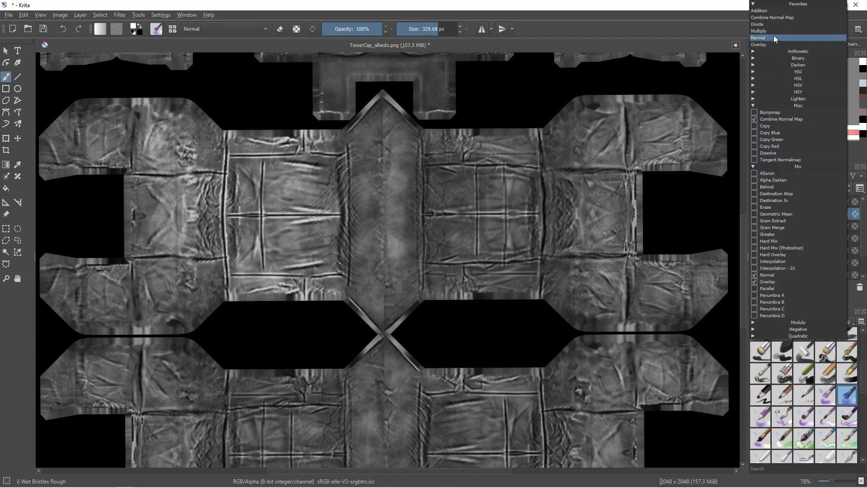
pyautogui.click(774, 36)
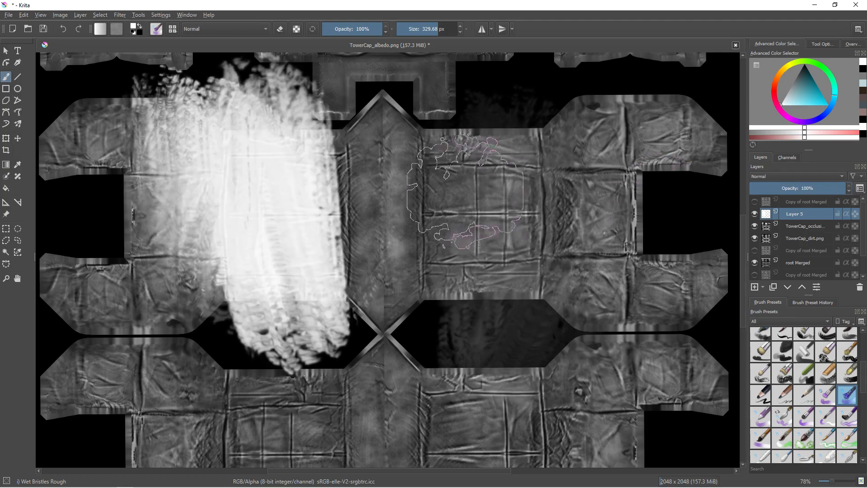
pyautogui.scroll(-1, 445, 207)
pyautogui.keyDown('shift'); pyautogui.moveTo(446, 204); pyautogui.dragTo(399, 206); pyautogui.keyUp('shift')
pyautogui.hotkey('ctrl', 'z')
pyautogui.hotkey('ctrl', 'z')
pyautogui.hotkey('ctrl', 'z')
pyautogui.hotkey('ctrl', 'z')
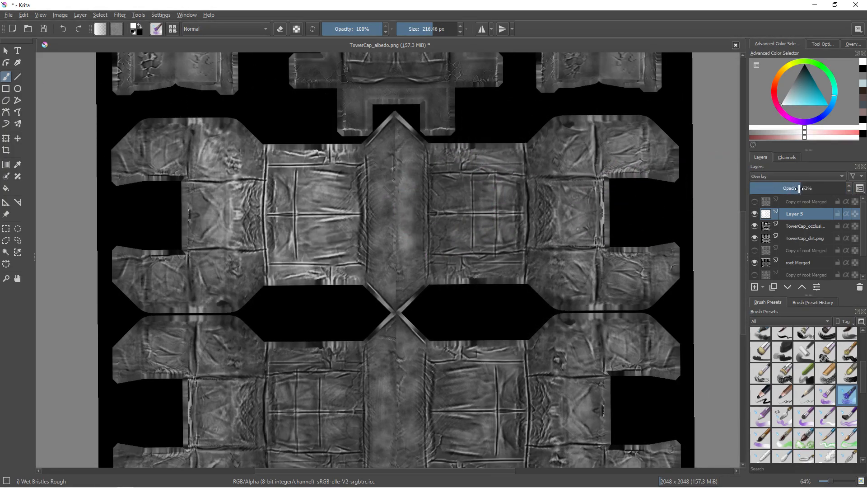
# Set the painted layer to Normal blending at 100% opacity and partly erase the white strokes over the left panels.
pyautogui.click(791, 177)
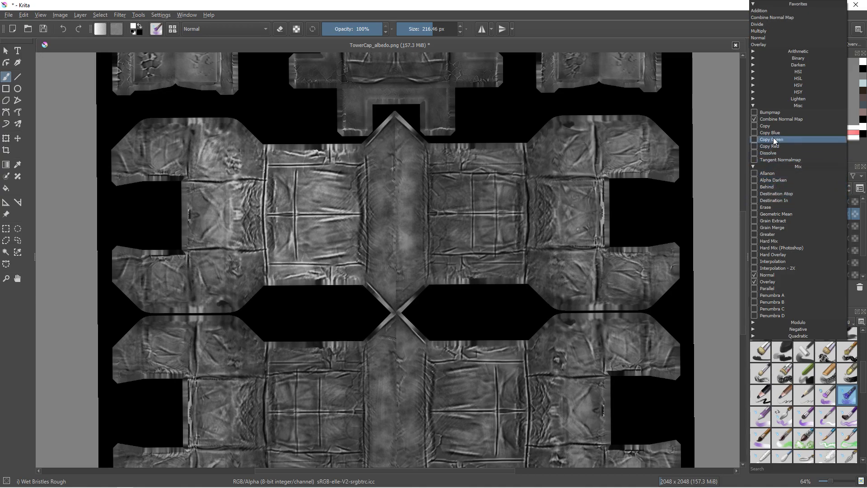
pyautogui.click(764, 38)
pyautogui.moveTo(771, 185); pyautogui.dragTo(854, 194)
pyautogui.press('e')
pyautogui.moveTo(299, 253)
pyautogui.mouseDown()
pyautogui.moveTo(298, 185)
pyautogui.moveTo(262, 135)
pyautogui.moveTo(212, 118)
pyautogui.moveTo(316, 312)
pyautogui.moveTo(355, 171)
pyautogui.moveTo(331, 136)
pyautogui.moveTo(301, 115)
pyautogui.moveTo(283, 203)
pyautogui.mouseUp()
# Paint speckled white texture across all the TowerCap UV pieces using the Dry Bristles Eroded brush at about 204 px.
pyautogui.click(846, 355)
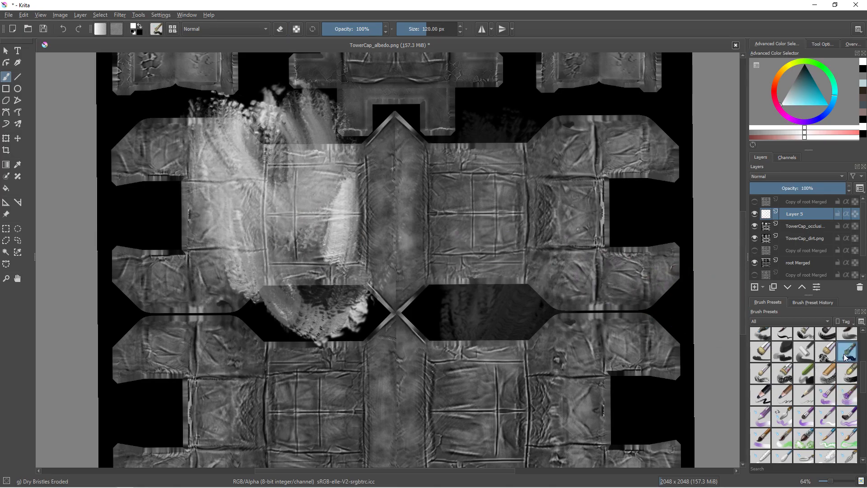
pyautogui.moveTo(493, 226)
pyautogui.mouseDown()
pyautogui.moveTo(478, 212)
pyautogui.moveTo(533, 194)
pyautogui.moveTo(461, 190)
pyautogui.moveTo(367, 221)
pyautogui.moveTo(379, 253)
pyautogui.moveTo(425, 220)
pyautogui.moveTo(406, 262)
pyautogui.moveTo(343, 253)
pyautogui.moveTo(312, 189)
pyautogui.moveTo(298, 242)
pyautogui.moveTo(190, 289)
pyautogui.moveTo(190, 180)
pyautogui.moveTo(171, 217)
pyautogui.moveTo(208, 339)
pyautogui.moveTo(217, 345)
pyautogui.mouseUp()
pyautogui.keyDown('ctrl'); pyautogui.moveTo(286, 265); pyautogui.dragTo(282, 316, button='middle'); pyautogui.keyUp('ctrl')
pyautogui.moveTo(282, 317)
pyautogui.mouseDown(button='middle')
pyautogui.moveTo(292, 267)
pyautogui.moveTo(279, 256)
pyautogui.mouseUp(button='middle')
pyautogui.moveTo(257, 308)
pyautogui.mouseDown()
pyautogui.moveTo(249, 312)
pyautogui.moveTo(245, 251)
pyautogui.moveTo(198, 298)
pyautogui.moveTo(239, 361)
pyautogui.moveTo(190, 366)
pyautogui.moveTo(243, 333)
pyautogui.moveTo(298, 316)
pyautogui.moveTo(335, 311)
pyautogui.moveTo(352, 325)
pyautogui.moveTo(379, 317)
pyautogui.moveTo(424, 325)
pyautogui.moveTo(487, 307)
pyautogui.moveTo(442, 275)
pyautogui.moveTo(409, 345)
pyautogui.moveTo(506, 344)
pyautogui.moveTo(555, 370)
pyautogui.moveTo(510, 299)
pyautogui.moveTo(541, 270)
pyautogui.moveTo(558, 223)
pyautogui.moveTo(499, 137)
pyautogui.moveTo(527, 126)
pyautogui.mouseUp()
pyautogui.moveTo(414, 126); pyautogui.dragTo(410, 238, button='middle')
pyautogui.moveTo(410, 239)
pyautogui.mouseDown()
pyautogui.moveTo(370, 149)
pyautogui.moveTo(334, 190)
pyautogui.moveTo(332, 136)
pyautogui.moveTo(365, 88)
pyautogui.moveTo(424, 126)
pyautogui.moveTo(429, 190)
pyautogui.moveTo(397, 226)
pyautogui.moveTo(262, 145)
pyautogui.moveTo(213, 199)
pyautogui.moveTo(244, 144)
pyautogui.moveTo(194, 137)
pyautogui.moveTo(173, 94)
pyautogui.moveTo(253, 104)
pyautogui.moveTo(190, 190)
pyautogui.moveTo(217, 149)
pyautogui.moveTo(212, 171)
pyautogui.mouseUp()
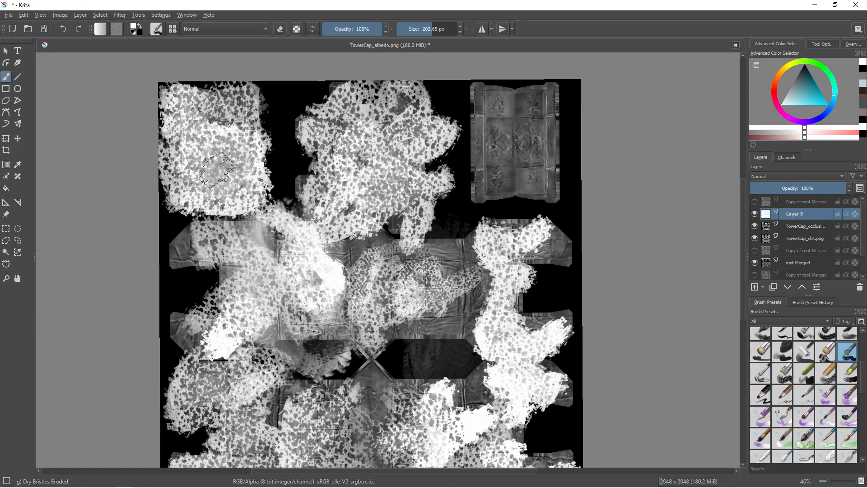
pyautogui.moveTo(495, 161); pyautogui.dragTo(452, 166, button='middle')
pyautogui.moveTo(470, 182)
pyautogui.mouseDown()
pyautogui.moveTo(457, 170)
pyautogui.moveTo(453, 91)
pyautogui.moveTo(496, 136)
pyautogui.moveTo(506, 203)
pyautogui.moveTo(452, 171)
pyautogui.moveTo(466, 205)
pyautogui.mouseUp()
pyautogui.moveTo(499, 231)
pyautogui.mouseDown()
pyautogui.moveTo(521, 227)
pyautogui.moveTo(515, 240)
pyautogui.mouseUp()
pyautogui.moveTo(393, 258); pyautogui.dragTo(438, 188, button='middle')
pyautogui.moveTo(444, 226)
pyautogui.mouseDown()
pyautogui.moveTo(456, 258)
pyautogui.moveTo(431, 239)
pyautogui.mouseUp()
pyautogui.moveTo(438, 280)
pyautogui.mouseDown()
pyautogui.moveTo(368, 359)
pyautogui.moveTo(368, 411)
pyautogui.mouseUp()
pyautogui.moveTo(496, 270)
pyautogui.mouseDown()
pyautogui.moveTo(266, 170)
pyautogui.moveTo(293, 266)
pyautogui.moveTo(434, 171)
pyautogui.moveTo(380, 179)
pyautogui.mouseUp()
pyautogui.moveTo(381, 180); pyautogui.dragTo(375, 175, button='middle')
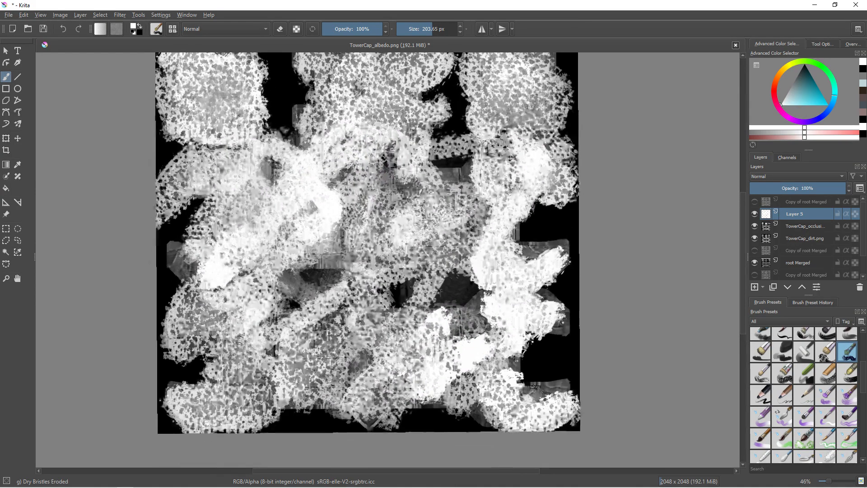
# Paint black mottling over the white speckles across the map with the Dry Bristles Eroded brush at about 705 px.
pyautogui.press('x')
pyautogui.keyDown('shift'); pyautogui.moveTo(341, 198); pyautogui.dragTo(510, 198); pyautogui.keyUp('shift')
pyautogui.moveTo(361, 176)
pyautogui.mouseDown()
pyautogui.moveTo(325, 181)
pyautogui.moveTo(233, 262)
pyautogui.moveTo(245, 216)
pyautogui.moveTo(225, 117)
pyautogui.moveTo(244, 312)
pyautogui.moveTo(307, 343)
pyautogui.moveTo(483, 341)
pyautogui.mouseUp()
pyautogui.moveTo(514, 294)
pyautogui.mouseDown()
pyautogui.moveTo(407, 232)
pyautogui.moveTo(488, 144)
pyautogui.moveTo(311, 119)
pyautogui.mouseUp()
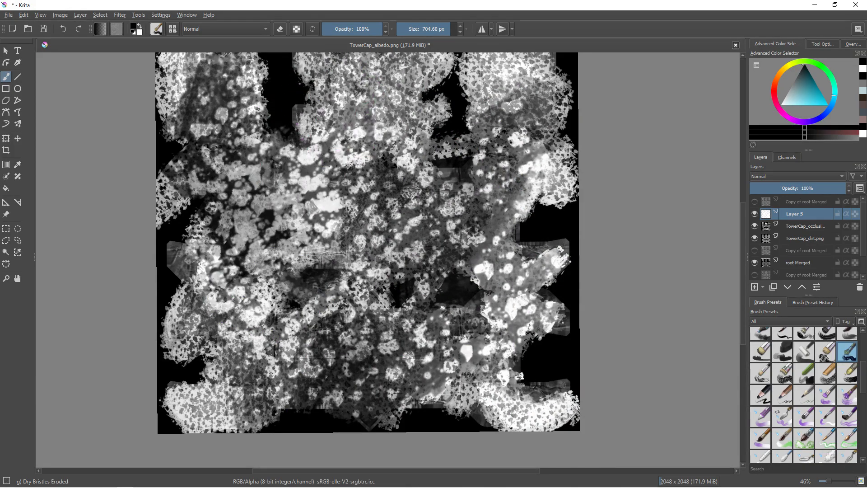
pyautogui.scroll(1, 305, 161)
pyautogui.keyDown('shift'); pyautogui.moveTo(320, 180); pyautogui.dragTo(132, 180); pyautogui.keyUp('shift')
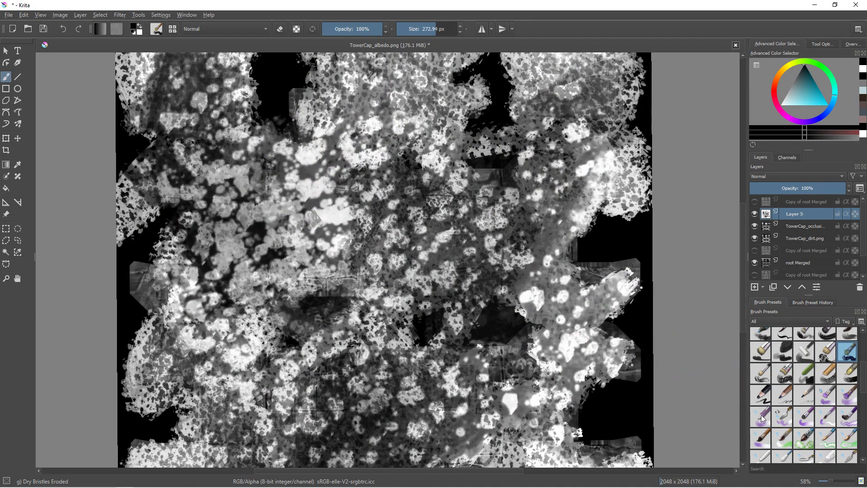
pyautogui.click(761, 437)
pyautogui.keyDown('shift'); pyautogui.moveTo(359, 249); pyautogui.dragTo(521, 248); pyautogui.keyUp('shift')
pyautogui.moveTo(289, 171)
pyautogui.mouseDown()
pyautogui.moveTo(265, 253)
pyautogui.moveTo(232, 131)
pyautogui.mouseUp()
pyautogui.hotkey('ctrl', 'z')
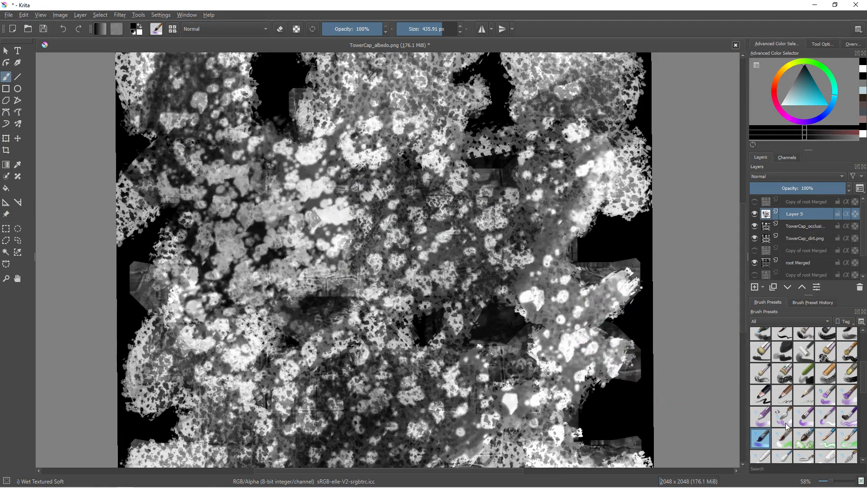
# Smear the mottled texture over the upper-left UV pieces with the Wet Bristles Rough brush at about 248 px, undoing unwanted strokes.
pyautogui.click(847, 394)
pyautogui.moveTo(299, 235)
pyautogui.mouseDown()
pyautogui.moveTo(252, 199)
pyautogui.moveTo(262, 277)
pyautogui.moveTo(231, 231)
pyautogui.moveTo(117, 232)
pyautogui.moveTo(147, 231)
pyautogui.mouseUp()
pyautogui.hotkey('ctrl', 'z')
pyautogui.moveTo(174, 305)
pyautogui.mouseDown()
pyautogui.moveTo(218, 256)
pyautogui.moveTo(190, 149)
pyautogui.moveTo(244, 130)
pyautogui.moveTo(316, 212)
pyautogui.moveTo(370, 235)
pyautogui.moveTo(255, 298)
pyautogui.mouseUp()
pyautogui.hotkey('ctrl', 'z')
pyautogui.hotkey('ctrl', 'z')
pyautogui.hotkey('ctrl', 'z')
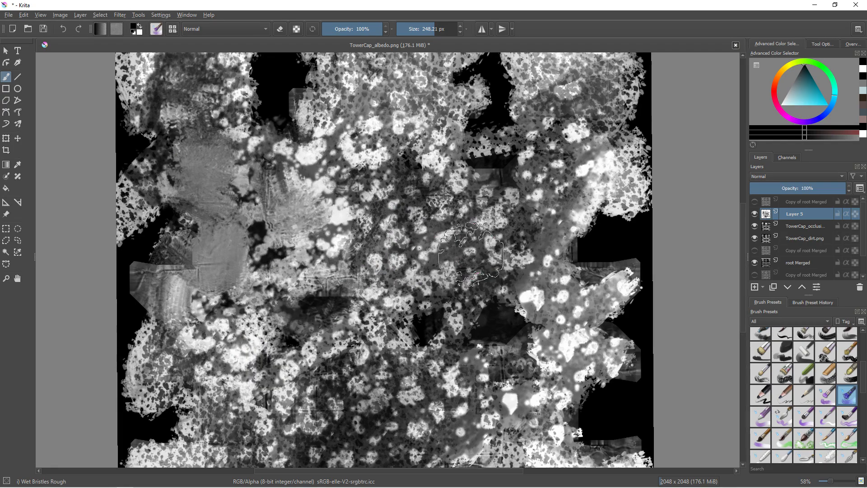
# Undo the recent Wet Bristles Rough smearing strokes on the upper-left UV pieces.
pyautogui.hotkey('ctrl', 'z')
pyautogui.hotkey('ctrl', 'z')
pyautogui.hotkey('ctrl', 'z')
pyautogui.hotkey('ctrl', 'z')
pyautogui.hotkey('ctrl', 'z')
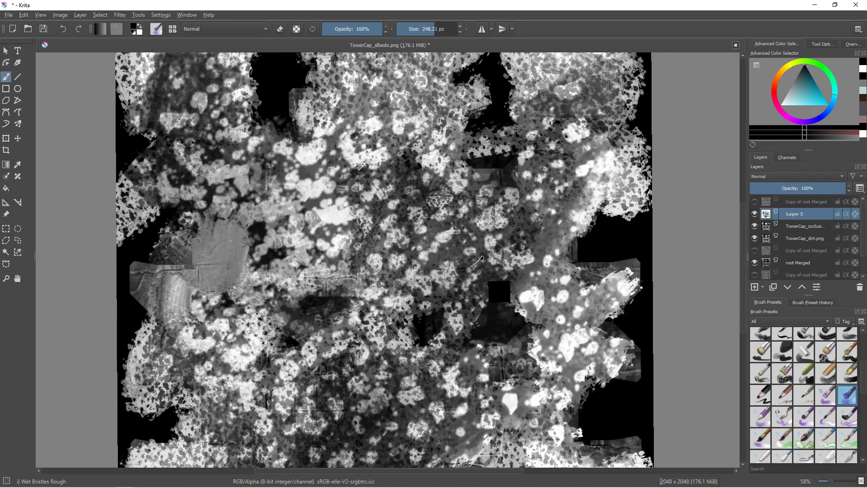
pyautogui.hotkey('ctrl', 'z')
# Paint black crack patterns across the TowerCap map with the Texture Crackles brush at about 141 px.
pyautogui.moveTo(863, 381); pyautogui.dragTo(864, 434)
pyautogui.click(804, 397)
pyautogui.moveTo(398, 270)
pyautogui.mouseDown()
pyautogui.moveTo(361, 190)
pyautogui.moveTo(235, 289)
pyautogui.moveTo(190, 167)
pyautogui.moveTo(287, 99)
pyautogui.moveTo(407, 190)
pyautogui.moveTo(515, 174)
pyautogui.moveTo(556, 320)
pyautogui.moveTo(504, 381)
pyautogui.mouseUp()
pyautogui.moveTo(504, 382); pyautogui.dragTo(518, 286, button='middle')
pyautogui.moveTo(429, 343)
pyautogui.mouseDown()
pyautogui.moveTo(433, 318)
pyautogui.moveTo(368, 259)
pyautogui.moveTo(348, 260)
pyautogui.moveTo(309, 226)
pyautogui.moveTo(313, 186)
pyautogui.moveTo(336, 138)
pyautogui.moveTo(369, 281)
pyautogui.mouseUp()
pyautogui.moveTo(312, 226); pyautogui.dragTo(235, 285)
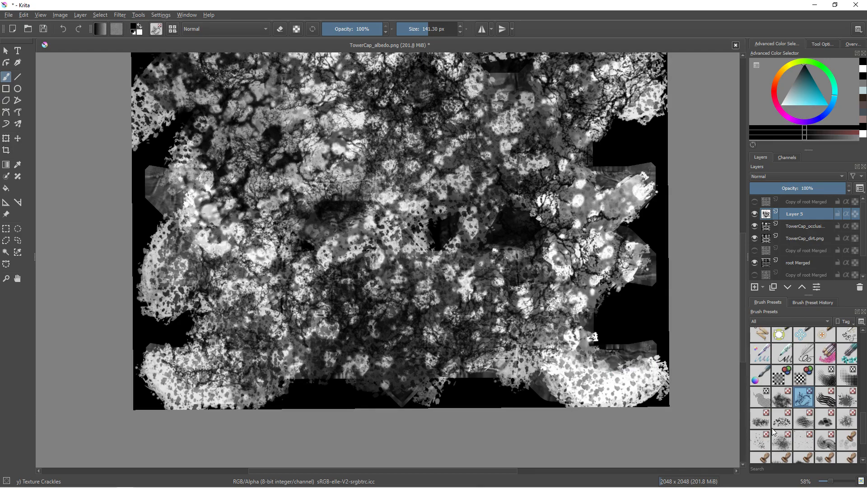
# Scatter black specks over the map with the Texture Splat brush at about 172 px.
pyautogui.click(761, 440)
pyautogui.moveTo(165, 246); pyautogui.dragTo(424, 168)
pyautogui.moveTo(329, 119); pyautogui.dragTo(306, 205, button='middle')
pyautogui.moveTo(306, 205); pyautogui.dragTo(301, 205)
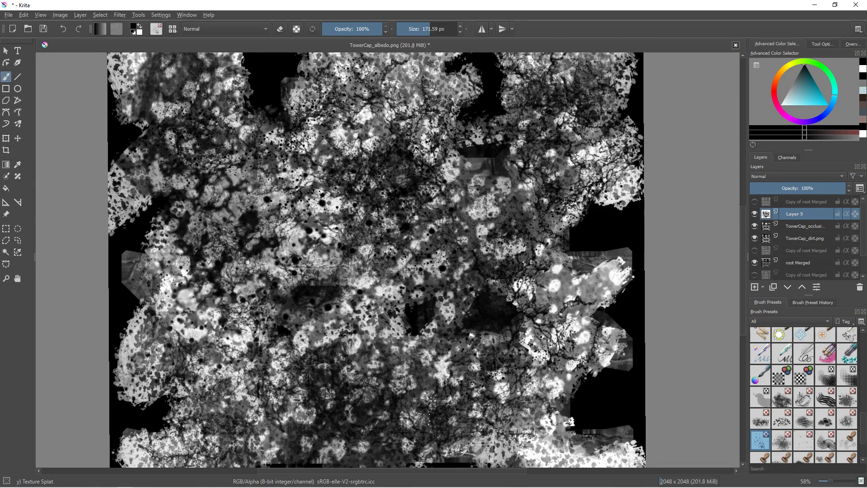
# Set Layer 5 to Overlay blending at 28% opacity.
pyautogui.click(793, 176)
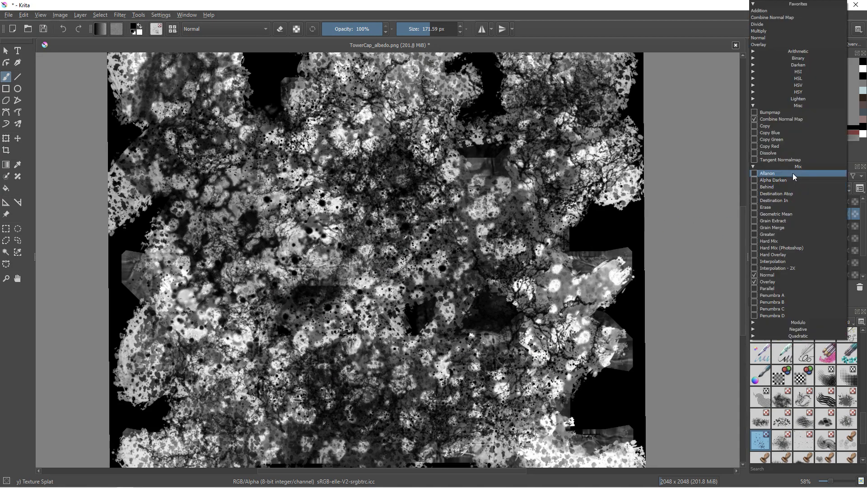
pyautogui.click(766, 45)
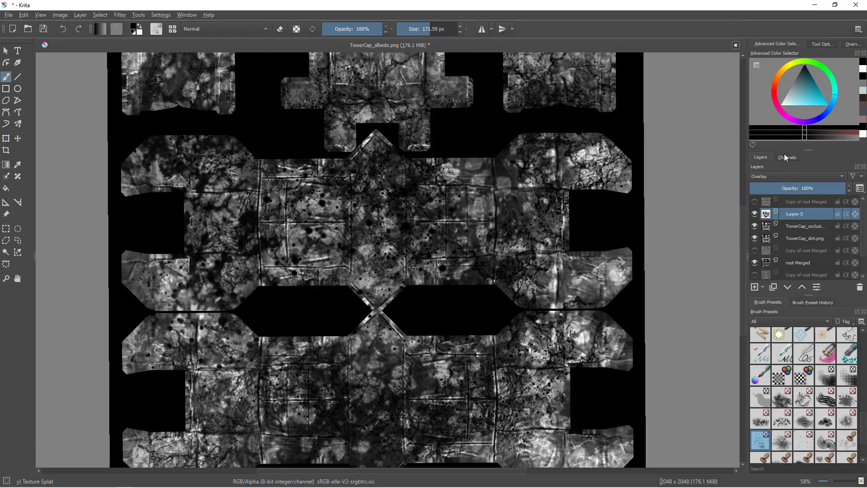
pyautogui.moveTo(764, 188); pyautogui.dragTo(775, 194)
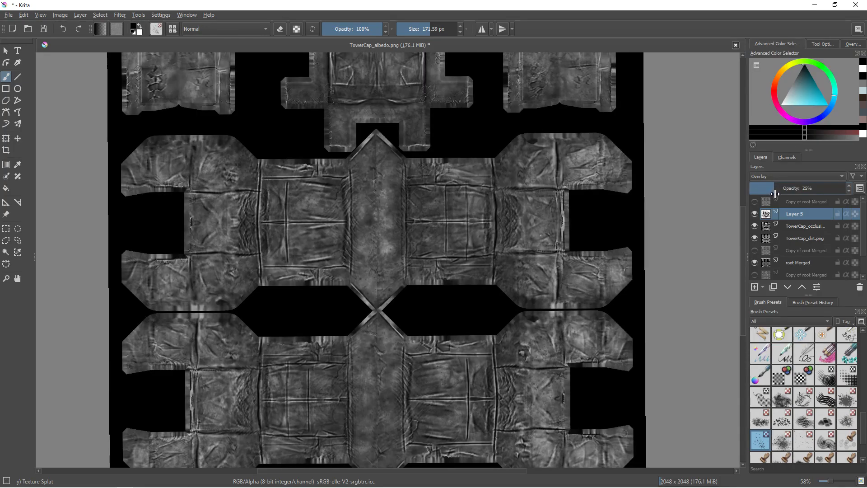
pyautogui.scroll(-2, 465, 193)
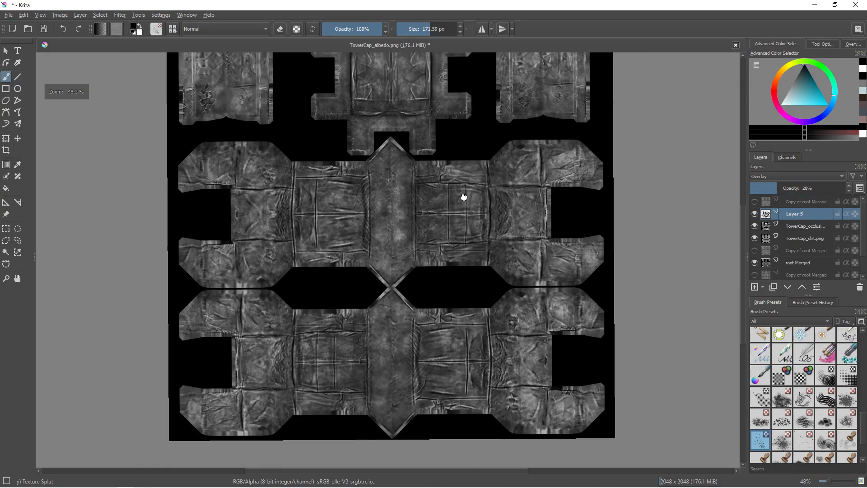
# Save the image as TowerCap_roughness.png in the June2019 folder with the default PNG options.
pyautogui.click(9, 15)
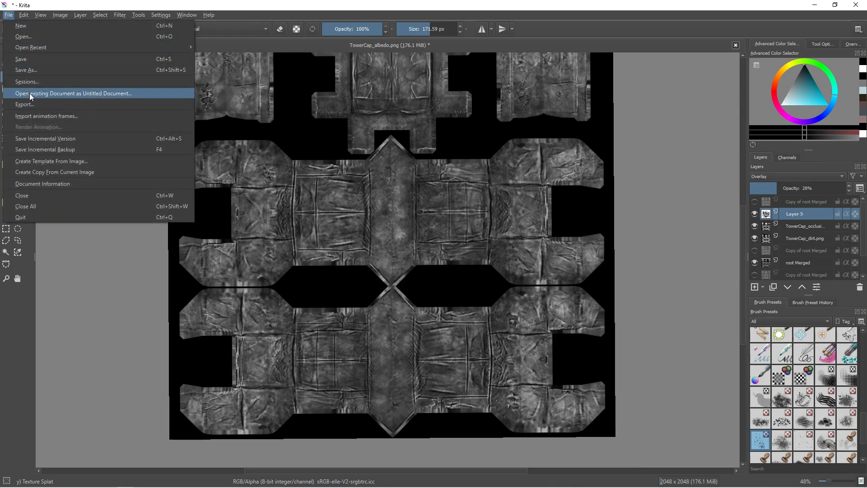
pyautogui.click(32, 70)
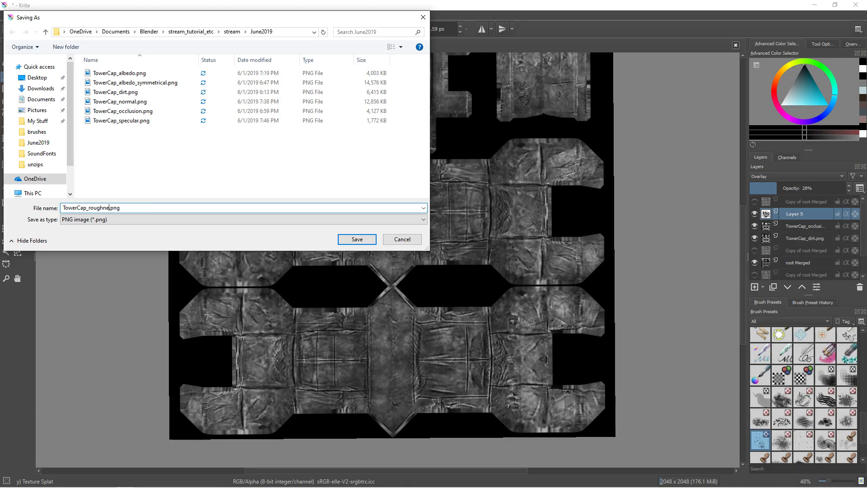
pyautogui.press('Return')
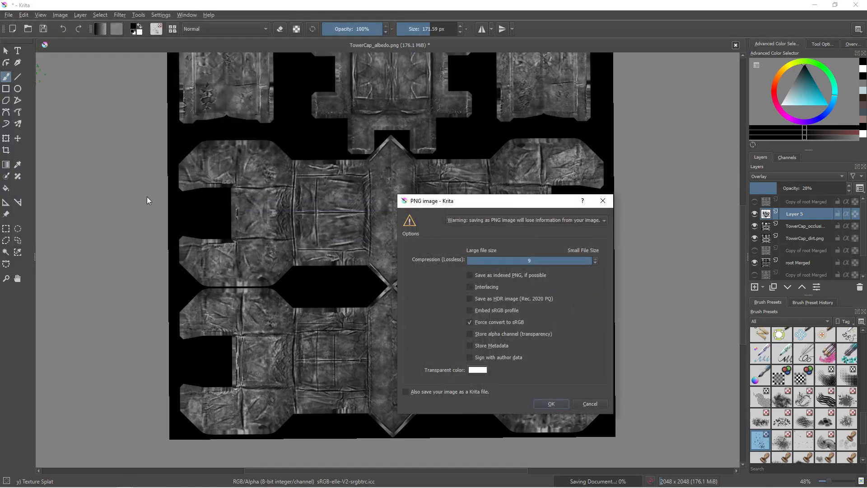
pyautogui.click(552, 404)
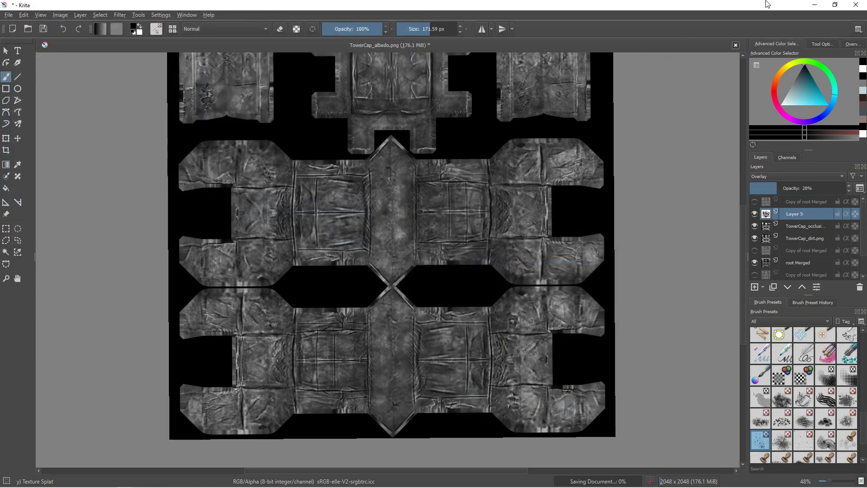
# Switch to Blender and load TowerCap_specular.png into the TowerCap_occlusion image texture node.
pyautogui.click(811, 8)
pyautogui.moveTo(424, 232); pyautogui.dragTo(388, 255, button='middle')
pyautogui.moveTo(244, 411); pyautogui.dragTo(350, 422, button='middle')
pyautogui.click(307, 341)
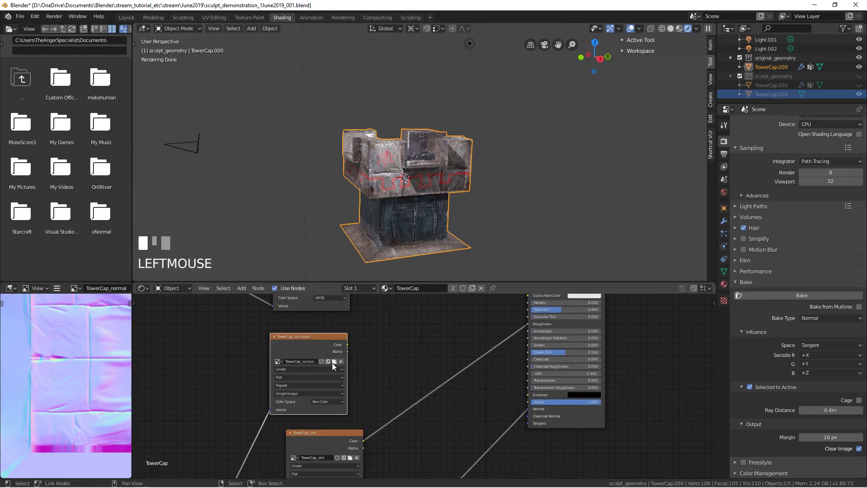
pyautogui.click(333, 361)
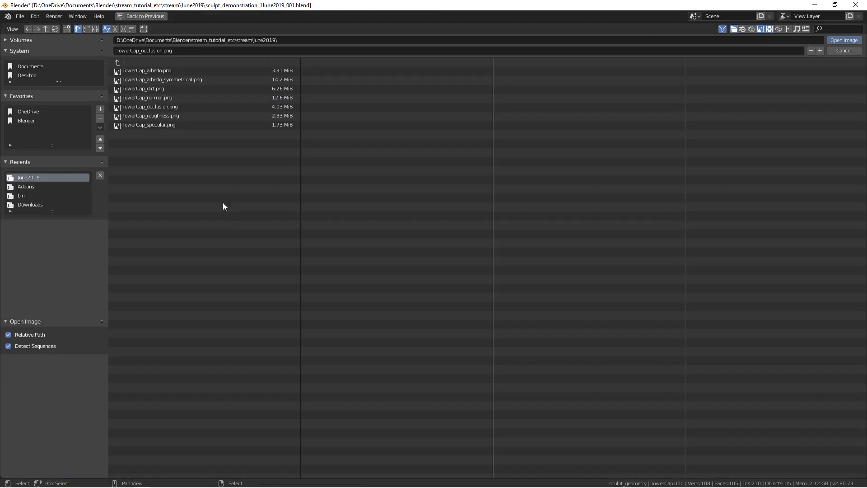
pyautogui.click(160, 124)
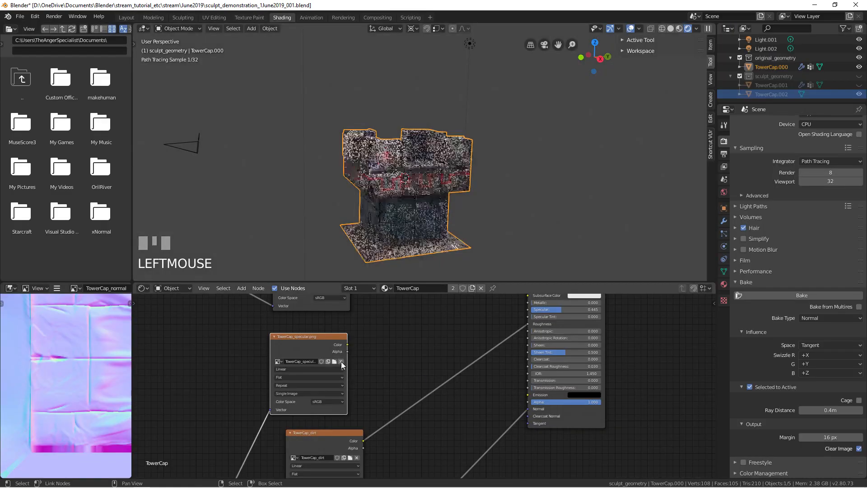
# Load TowerCap_roughness.png into the uppermost image texture node, above the TowerCap_albedo node.
pyautogui.moveTo(308, 339)
pyautogui.mouseDown(button='middle')
pyautogui.moveTo(313, 396)
pyautogui.moveTo(295, 373)
pyautogui.moveTo(306, 441)
pyautogui.moveTo(317, 390)
pyautogui.mouseUp(button='middle')
pyautogui.scroll(-2, 330, 407)
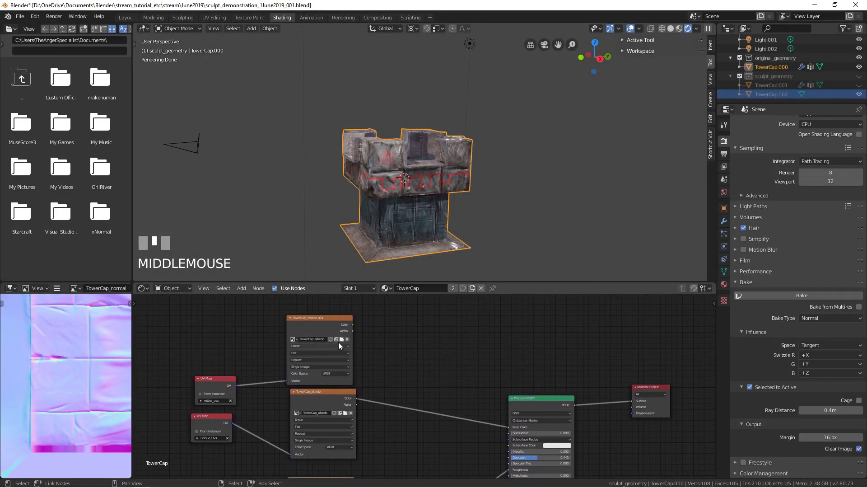
pyautogui.click(342, 338)
pyautogui.doubleClick(151, 110)
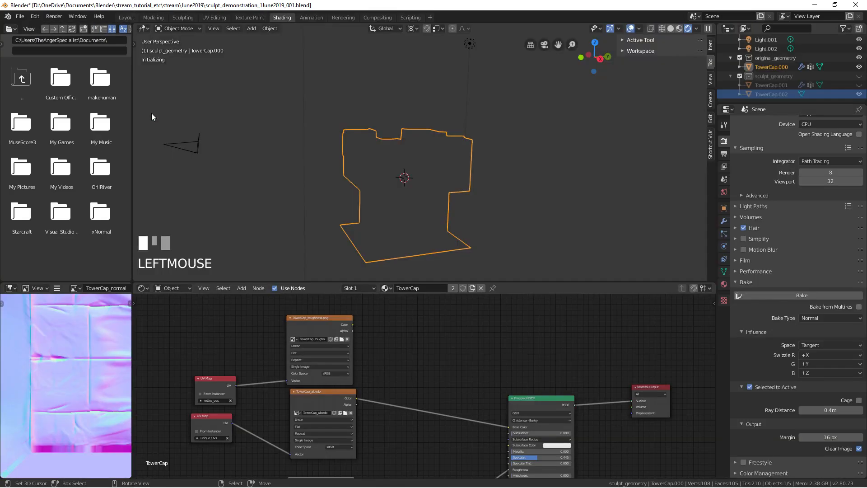
# Delete the UV Map node feeding the roughness texture and move the roughness texture node down beside the other textures.
pyautogui.rightClick(221, 378)
pyautogui.press('x')
pyautogui.rightClick(311, 323)
pyautogui.moveTo(303, 378); pyautogui.dragTo(261, 331, button='middle')
pyautogui.scroll(-2, 304, 354)
pyautogui.press('g')
pyautogui.click(222, 447)
pyautogui.keyDown('shift'); pyautogui.rightClick(295, 379); pyautogui.keyUp('shift')
pyautogui.press('g')
pyautogui.click(303, 286)
# Tidy the TowerCap node layout by repositioning the texture and UV Map nodes and deleting a leftover node.
pyautogui.moveTo(228, 390); pyautogui.dragTo(306, 330, button='right')
pyautogui.moveTo(229, 387); pyautogui.dragTo(289, 281, button='middle')
pyautogui.scroll(2, 281, 362)
pyautogui.scroll(1, 335, 374)
pyautogui.scroll(1, 300, 408)
pyautogui.scroll(-2, 299, 406)
pyautogui.rightClick(270, 451)
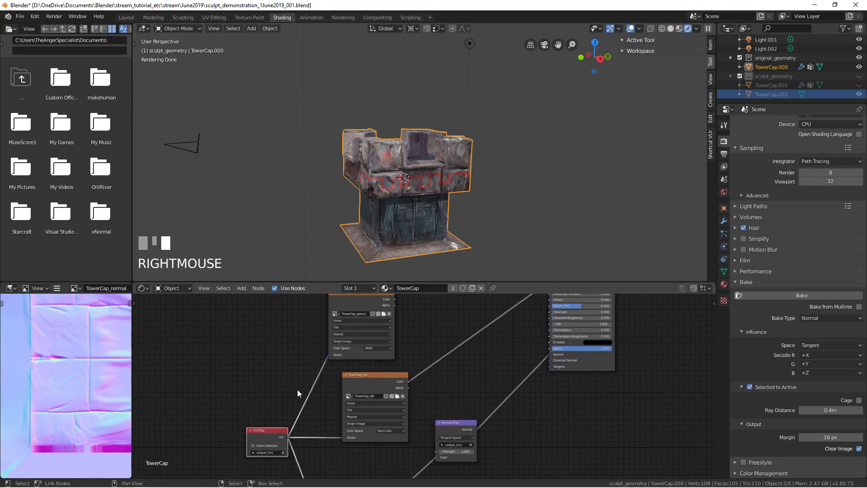
pyautogui.moveTo(297, 389); pyautogui.dragTo(309, 477, button='middle')
pyautogui.moveTo(280, 301); pyautogui.dragTo(300, 357, button='middle')
pyautogui.rightClick(294, 326)
pyautogui.rightClick(312, 315)
pyautogui.press('x')
# Connect the TowerCap_roughness texture's Color output to the Principled BSDF's Roughness input and check the tower.
pyautogui.scroll(3, 300, 357)
pyautogui.moveTo(361, 389); pyautogui.dragTo(326, 377, button='middle')
pyautogui.scroll(2, 326, 377)
pyautogui.moveTo(425, 417); pyautogui.dragTo(399, 417, button='middle')
pyautogui.moveTo(392, 336); pyautogui.dragTo(554, 412)
pyautogui.moveTo(628, 432); pyautogui.dragTo(625, 427)
pyautogui.moveTo(362, 195); pyautogui.dragTo(459, 202, button='middle')
pyautogui.scroll(2, 459, 202)
# Reroute the roughness texture's Color link to the Material Output's Surface input and inspect the map on the tower.
pyautogui.moveTo(582, 409); pyautogui.dragTo(492, 432, button='middle')
pyautogui.scroll(-2, 493, 433)
pyautogui.moveTo(472, 440); pyautogui.dragTo(619, 360)
pyautogui.moveTo(429, 226); pyautogui.dragTo(424, 192, button='middle')
pyautogui.scroll(2, 295, 188)
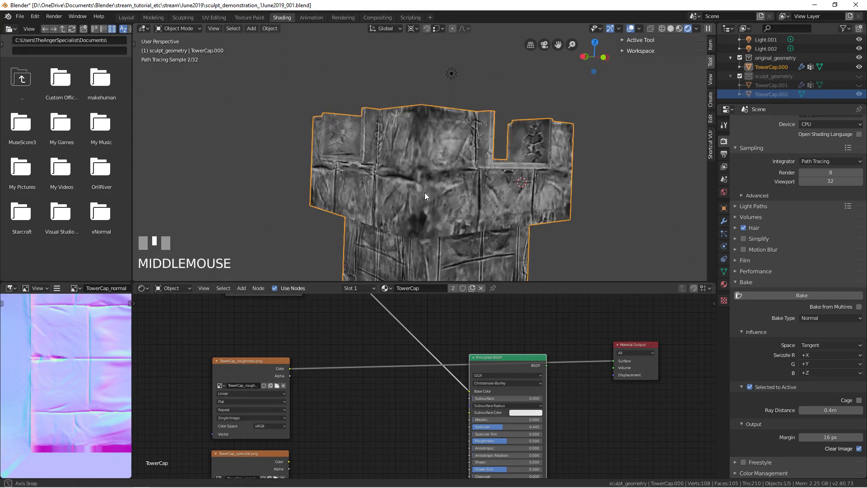
pyautogui.moveTo(368, 207); pyautogui.dragTo(451, 158, button='middle')
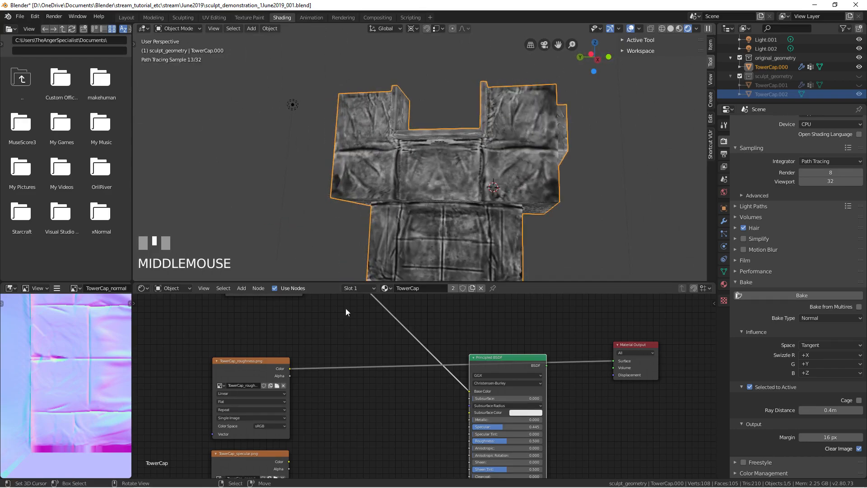
# Add a Math node set to Subtract with first value 1, and feed the roughness Color into its second value.
pyautogui.moveTo(308, 418); pyautogui.dragTo(336, 402, button='middle')
pyautogui.scroll(3, 354, 384)
pyautogui.hotkey('shift', 'a')
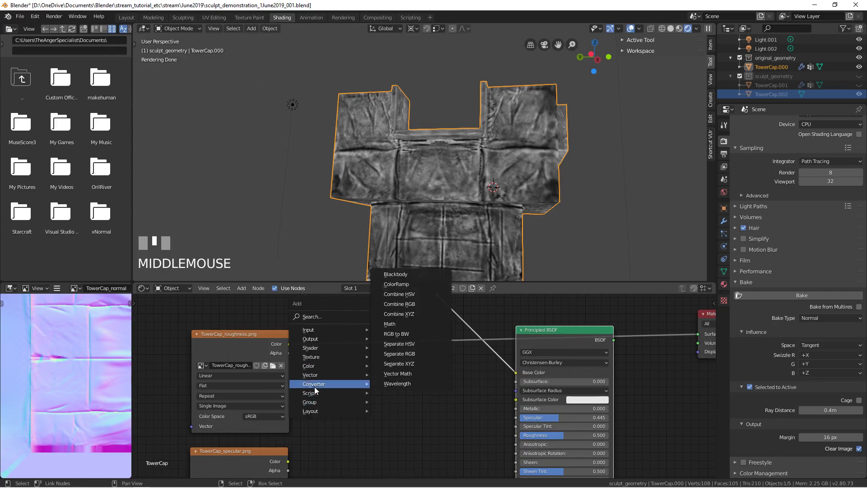
pyautogui.click(398, 324)
pyautogui.write('1')
pyautogui.press('Return')
pyautogui.click(397, 419)
pyautogui.click(401, 404)
pyautogui.moveTo(288, 343); pyautogui.dragTo(382, 450)
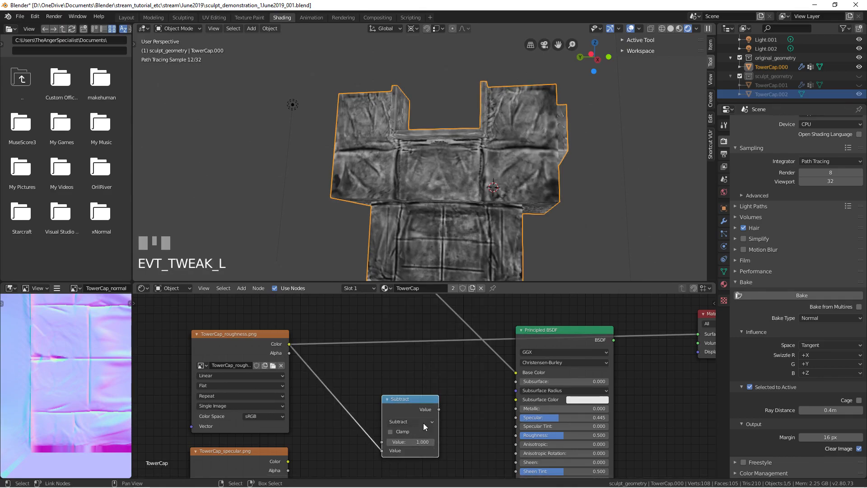
# Connect the Subtract node to the Material Output's Surface, line it up beside the roughness texture, and view the inverted map.
pyautogui.moveTo(438, 411); pyautogui.dragTo(703, 334)
pyautogui.press('h')
pyautogui.moveTo(405, 402); pyautogui.dragTo(351, 337)
pyautogui.moveTo(357, 176); pyautogui.dragTo(434, 226, button='middle')
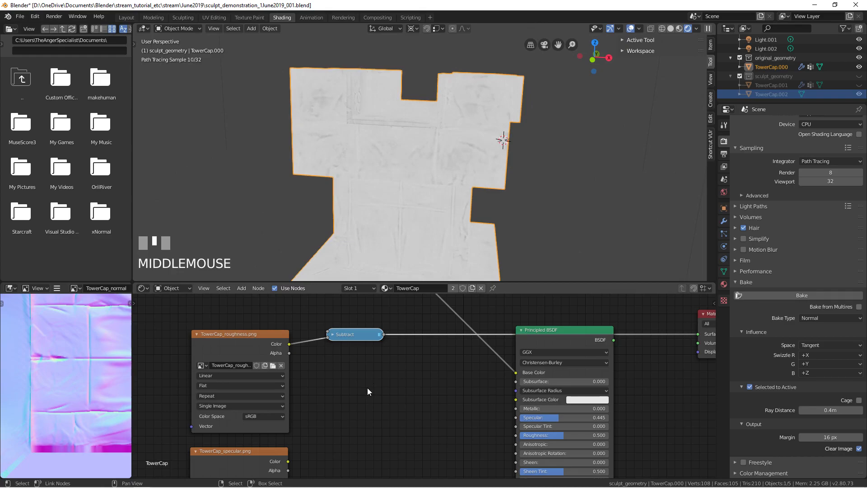
# Expand the Subtract node, enable Clamp, and lower its first value to 0.500.
pyautogui.scroll(1, 367, 388)
pyautogui.press('h')
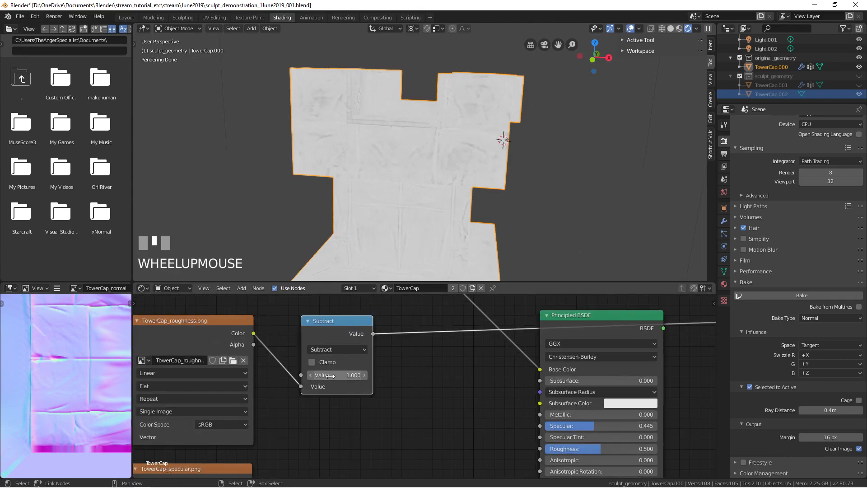
pyautogui.click(336, 389)
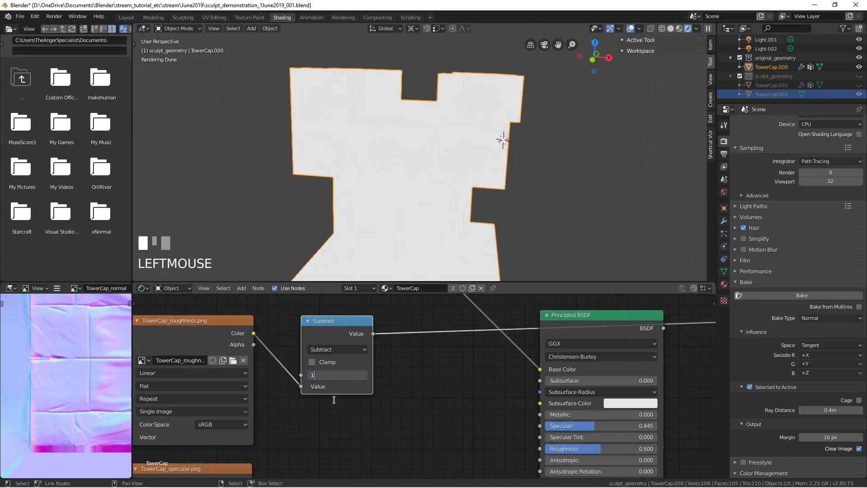
pyautogui.click(335, 393)
pyautogui.click(311, 375)
pyautogui.click(310, 376)
pyautogui.click(311, 376)
pyautogui.click(313, 364)
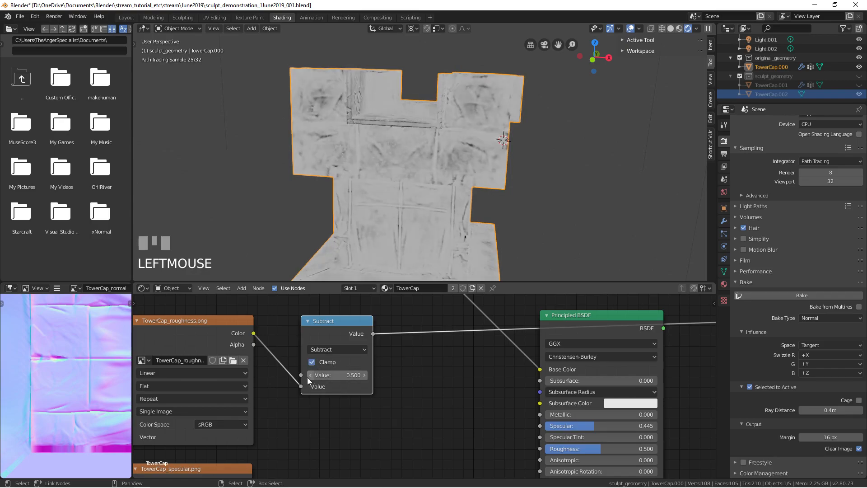
# Try Subtract values between 0 and 0.400, turn Clamp off, and return the value to 1.000.
pyautogui.click(308, 377)
pyautogui.click(307, 378)
pyautogui.click(307, 377)
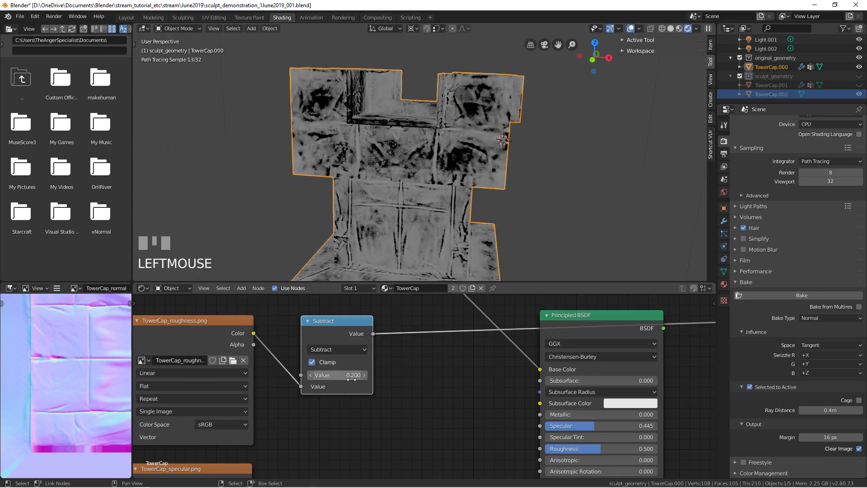
pyautogui.click(312, 374)
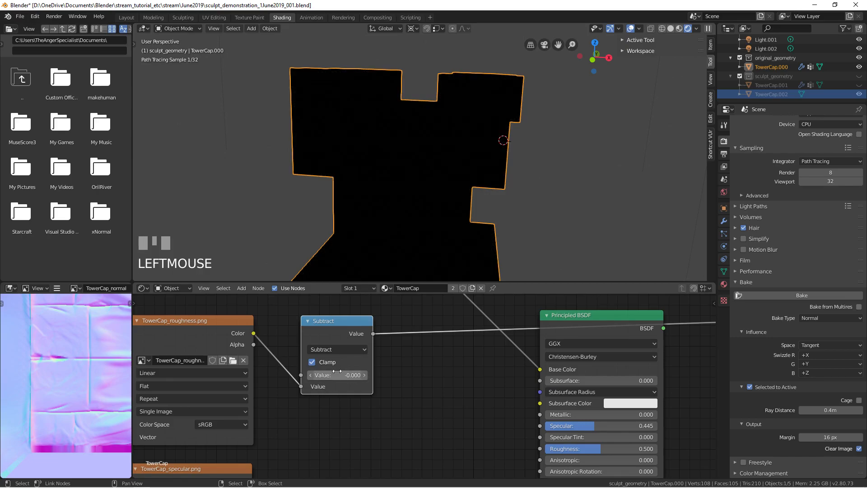
pyautogui.click(364, 375)
pyautogui.click(364, 375)
pyautogui.click(364, 375)
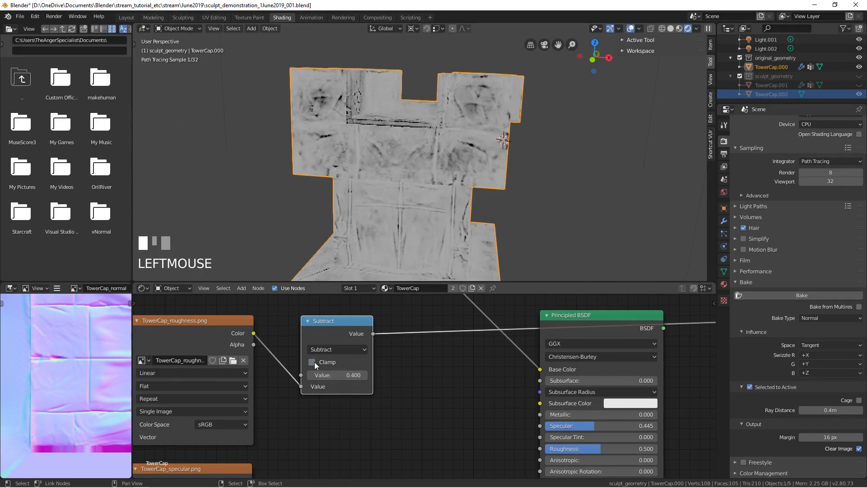
pyautogui.moveTo(336, 375); pyautogui.dragTo(362, 375)
# Try the Linear color space on the TowerCap_roughness texture, and switch it back to sRGB.
pyautogui.scroll(-3, 281, 430)
pyautogui.moveTo(274, 425); pyautogui.dragTo(342, 410, button='middle')
pyautogui.click(286, 337)
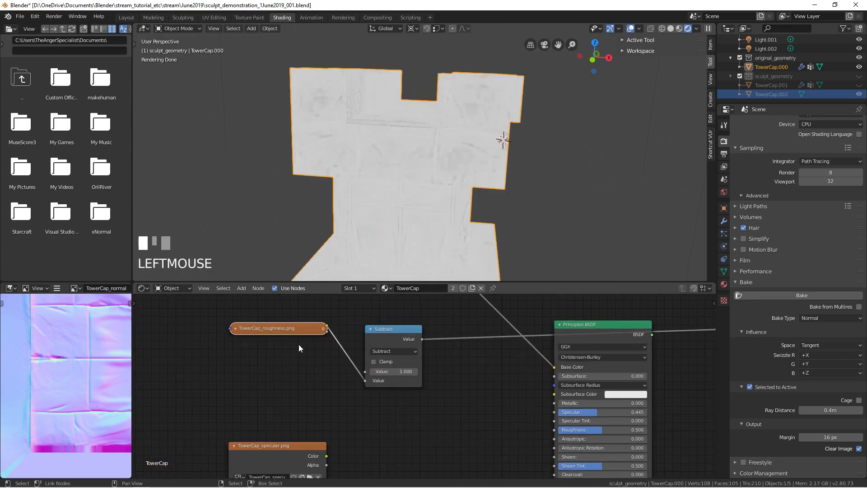
pyautogui.click(291, 411)
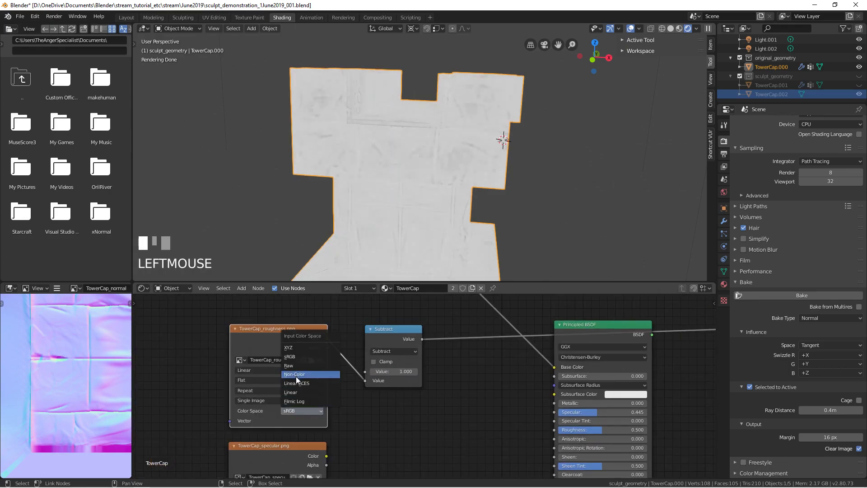
pyautogui.click(298, 390)
pyautogui.click(300, 410)
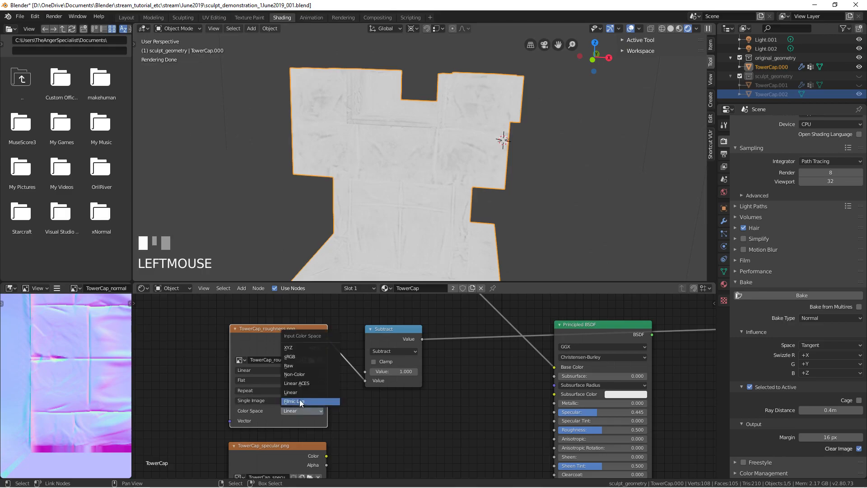
pyautogui.click(304, 357)
# Collapse the roughness texture node, move it aside, and remove the Subtract node while keeping the link to the output.
pyautogui.press('h')
pyautogui.press('g')
pyautogui.click(277, 373)
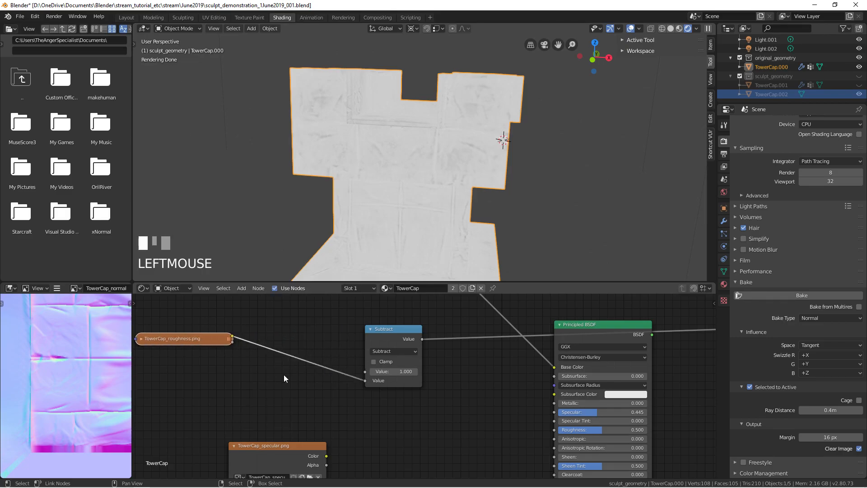
pyautogui.rightClick(391, 335)
pyautogui.press('h')
pyautogui.moveTo(383, 332); pyautogui.dragTo(412, 414, button='right')
# Insert a ColorRamp node between the roughness texture and the Material Output, and flip its gradient.
pyautogui.hotkey('shift', 'a')
pyautogui.moveTo(348, 392)
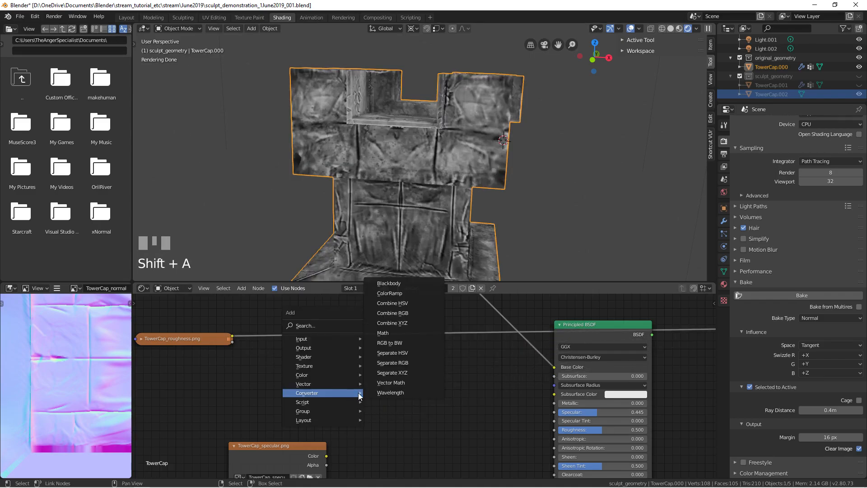
pyautogui.click(394, 289)
pyautogui.click(343, 375)
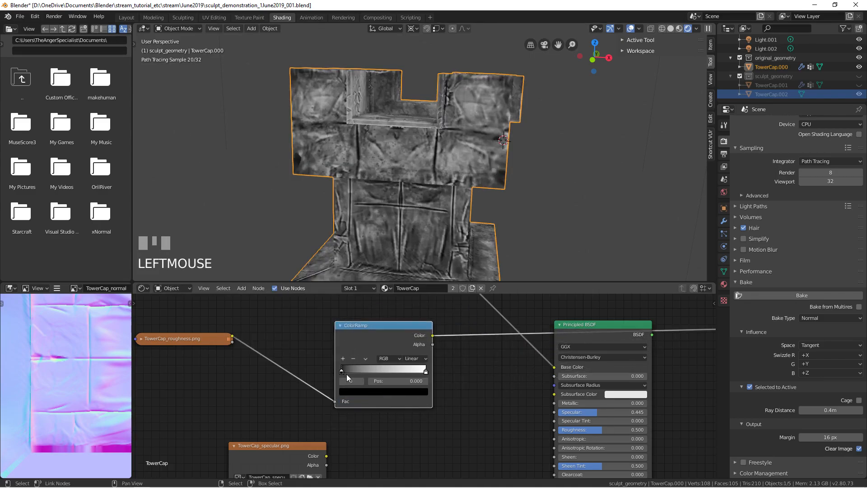
pyautogui.click(364, 358)
pyautogui.click(376, 367)
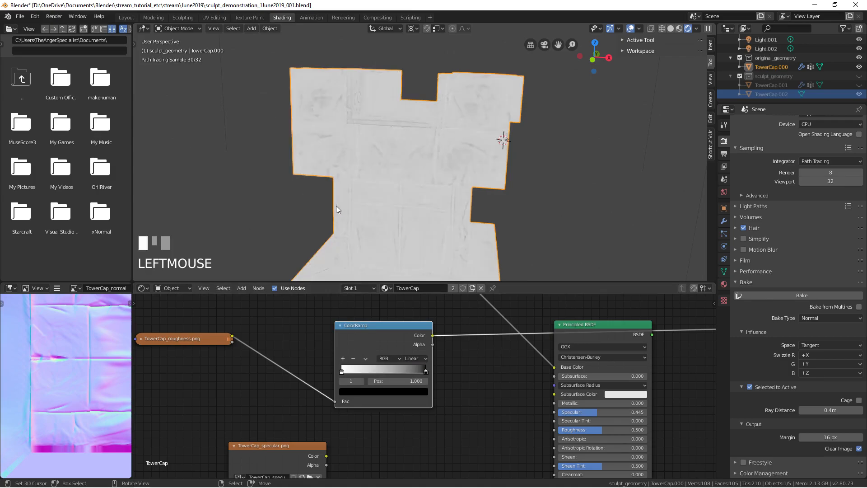
# Switch the roughness ColorRamp to B-Spline interpolation, add a middle stop, and move its black stop to 0.282.
pyautogui.moveTo(332, 205); pyautogui.dragTo(402, 189, button='middle')
pyautogui.click(425, 371)
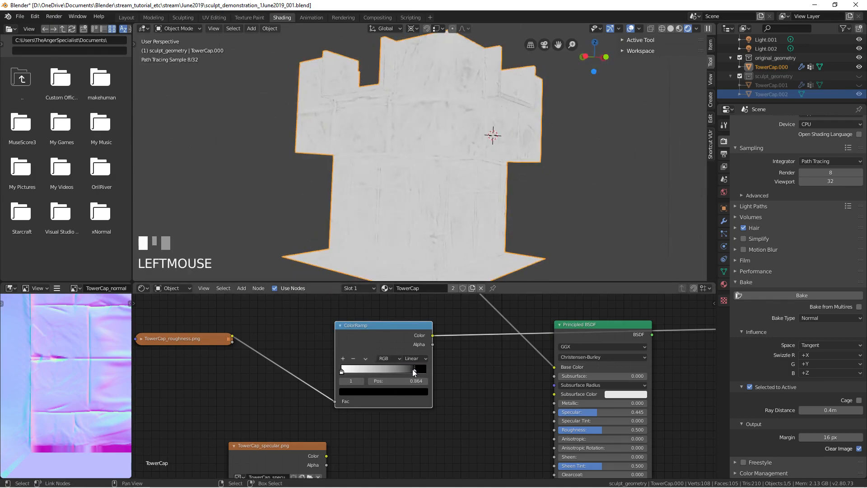
pyautogui.moveTo(361, 373); pyautogui.dragTo(340, 373)
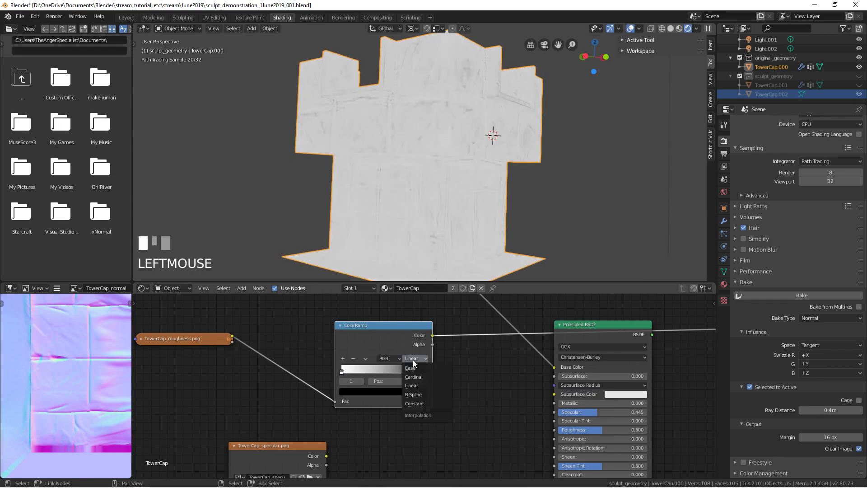
pyautogui.click(412, 394)
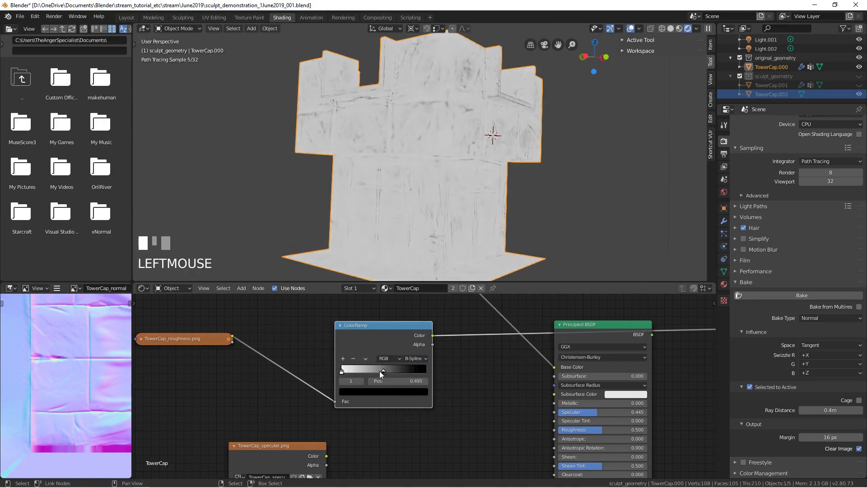
pyautogui.moveTo(362, 372)
pyautogui.mouseDown()
pyautogui.moveTo(346, 372)
pyautogui.moveTo(376, 370)
pyautogui.moveTo(362, 367)
pyautogui.mouseUp()
# Set the bake type to Emit and turn off Selected to Active.
pyautogui.moveTo(334, 210); pyautogui.dragTo(303, 465, button='middle')
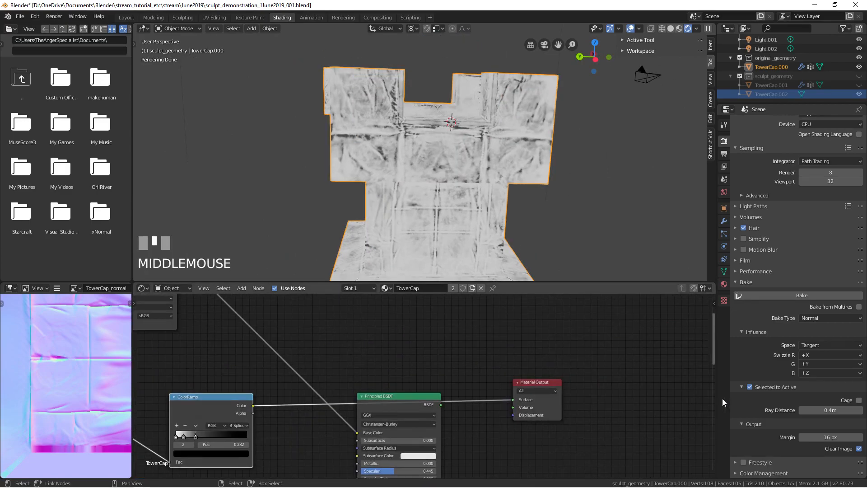
pyautogui.click(808, 318)
pyautogui.click(805, 388)
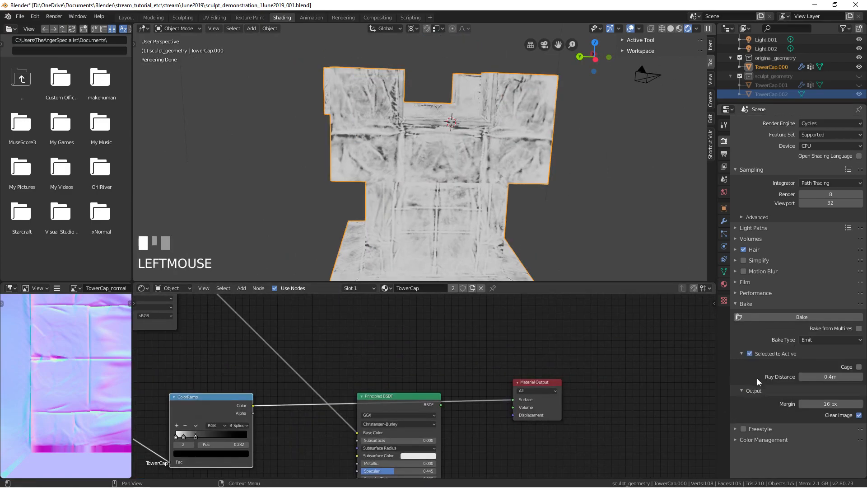
pyautogui.click(751, 352)
pyautogui.moveTo(366, 242); pyautogui.dragTo(446, 254, button='middle')
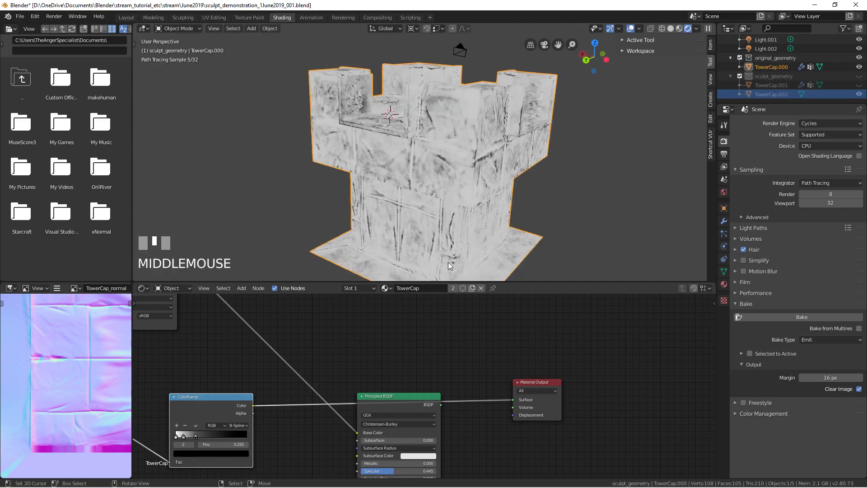
# Link the roughness ColorRamp to the Principled BSDF's Roughness, and the TowerCap_specular texture's color to the Material Output's Surface.
pyautogui.scroll(-1, 347, 371)
pyautogui.moveTo(326, 380); pyautogui.dragTo(424, 358, button='middle')
pyautogui.scroll(-1, 305, 371)
pyautogui.moveTo(374, 213); pyautogui.dragTo(331, 202, button='middle')
pyautogui.scroll(-1, 407, 354)
pyautogui.moveTo(407, 354); pyautogui.dragTo(326, 360, button='middle')
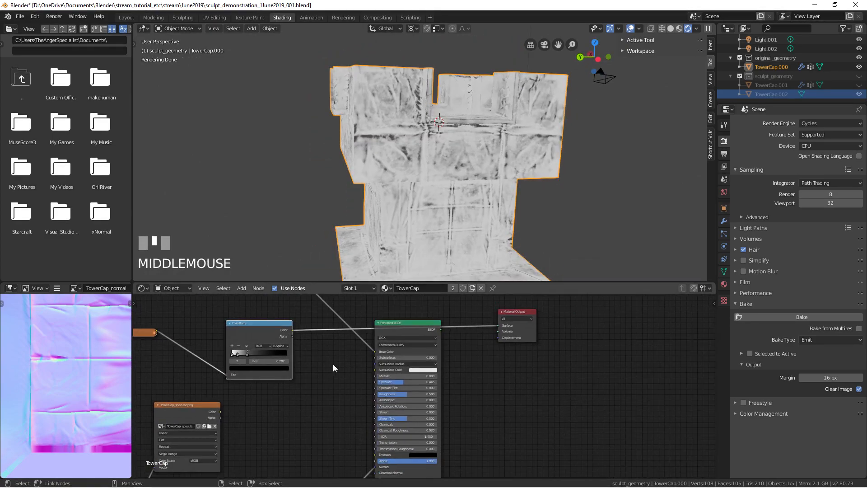
pyautogui.moveTo(498, 323); pyautogui.dragTo(374, 395)
pyautogui.moveTo(366, 402); pyautogui.dragTo(337, 386, button='middle')
pyautogui.moveTo(327, 386); pyautogui.dragTo(346, 383)
pyautogui.moveTo(438, 372); pyautogui.dragTo(573, 326)
# Duplicate the roughness ColorRamp and insert the copy between the specular texture and the Material Output.
pyautogui.moveTo(380, 194); pyautogui.dragTo(521, 188, button='middle')
pyautogui.moveTo(305, 413); pyautogui.dragTo(407, 361, button='middle')
pyautogui.moveTo(396, 359); pyautogui.dragTo(297, 359)
pyautogui.moveTo(375, 317); pyautogui.dragTo(370, 375, button='middle')
pyautogui.rightClick(416, 335)
pyautogui.hotkey('shift', 'd')
pyautogui.click(371, 408)
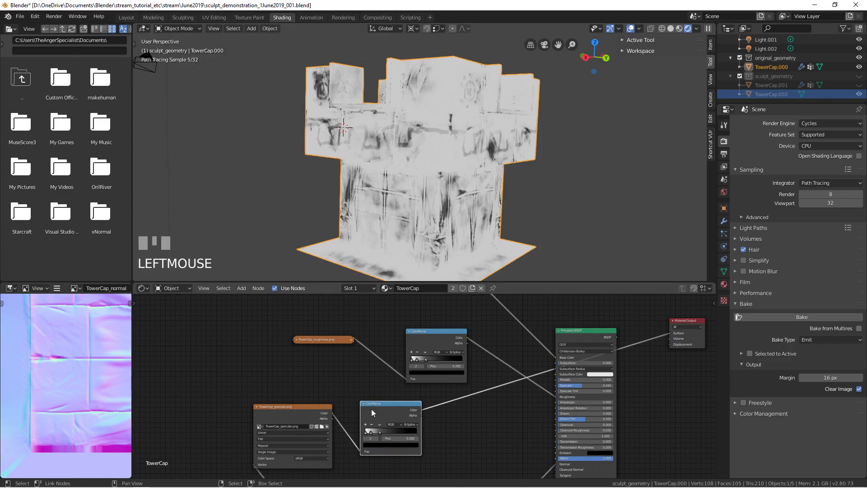
# Flip the gradient of the specular texture's ColorRamp.
pyautogui.click(395, 429)
pyautogui.click(380, 425)
pyautogui.click(390, 432)
pyautogui.moveTo(454, 433); pyautogui.dragTo(414, 384, button='middle')
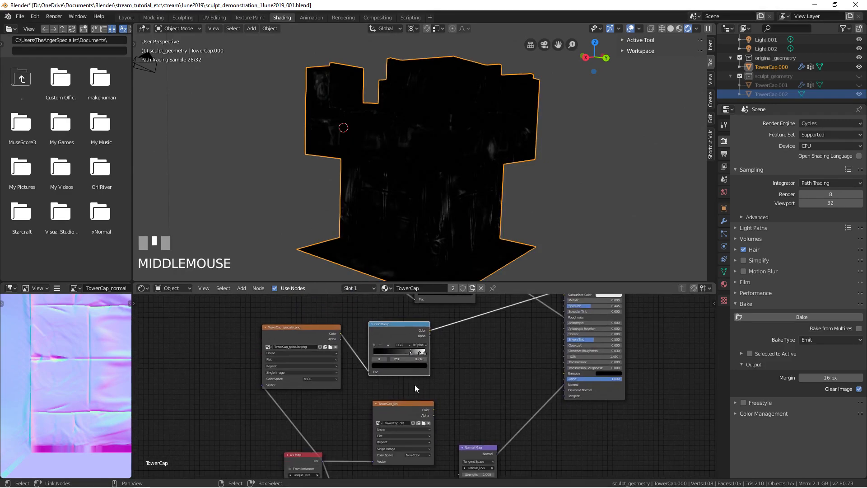
pyautogui.scroll(3, 415, 379)
# Shift the specular ColorRamp's stops toward its black end, placing the light grey stop at 0.225.
pyautogui.moveTo(418, 372); pyautogui.dragTo(384, 376)
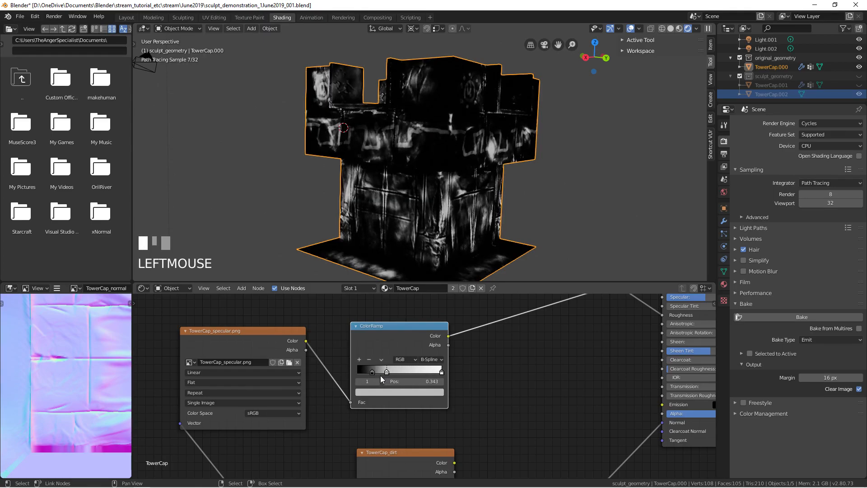
pyautogui.moveTo(439, 373)
pyautogui.mouseDown()
pyautogui.moveTo(413, 373)
pyautogui.moveTo(441, 374)
pyautogui.mouseUp()
pyautogui.moveTo(372, 372)
pyautogui.mouseDown()
pyautogui.moveTo(365, 373)
pyautogui.moveTo(413, 375)
pyautogui.moveTo(379, 380)
pyautogui.mouseUp()
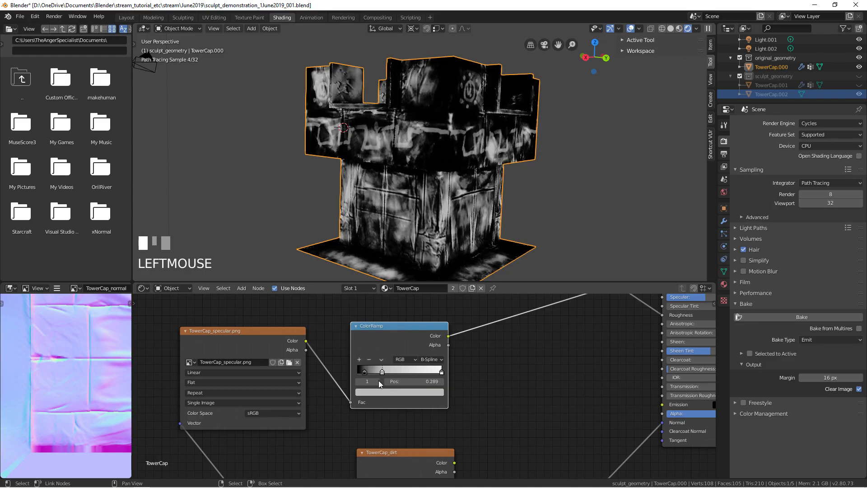
pyautogui.scroll(-1, 406, 382)
pyautogui.moveTo(439, 371); pyautogui.dragTo(379, 372)
pyautogui.scroll(-3, 422, 347)
pyautogui.moveTo(423, 345); pyautogui.dragTo(410, 379, button='middle')
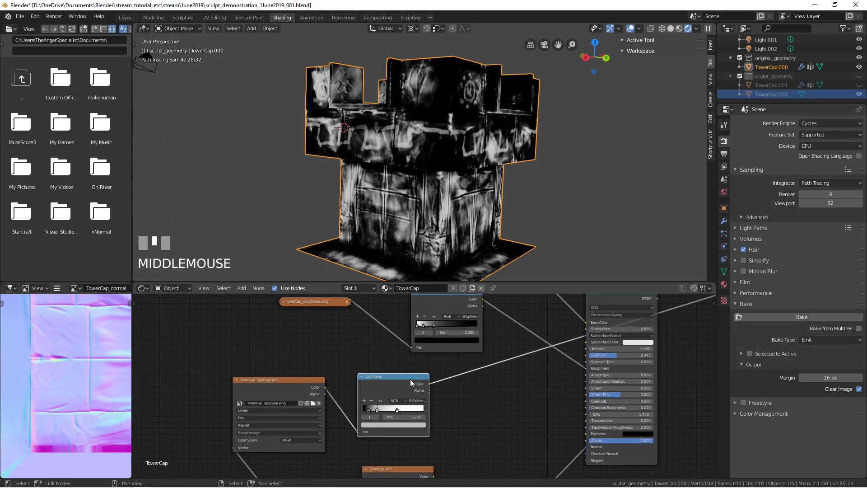
pyautogui.scroll(-1, 411, 381)
pyautogui.press('h')
pyautogui.moveTo(540, 353); pyautogui.dragTo(467, 402, button='middle')
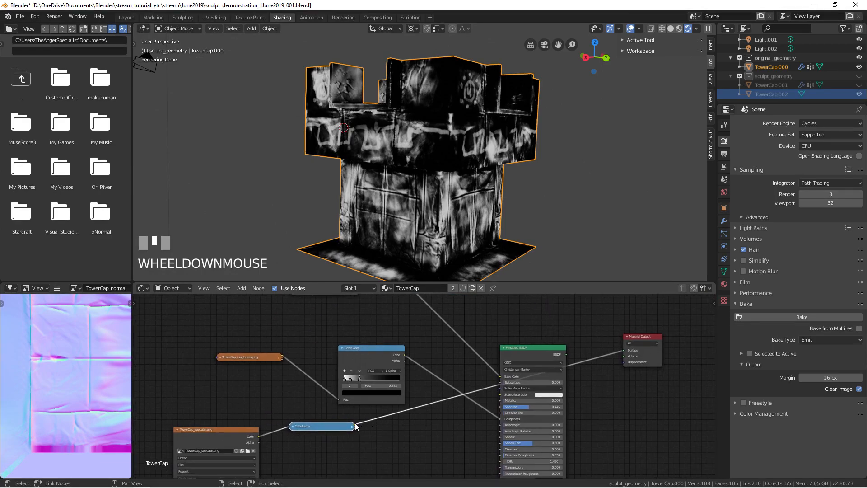
pyautogui.press('h')
pyautogui.moveTo(352, 429); pyautogui.dragTo(381, 374, button='middle')
# Move the specular ColorRamp's black stop to 0.005, add a stop at 0.115, and darken the new stop's grey.
pyautogui.scroll(5, 379, 375)
pyautogui.moveTo(282, 411); pyautogui.dragTo(273, 411)
pyautogui.keyDown('shift'); pyautogui.moveTo(260, 407); pyautogui.dragTo(285, 371, button='middle'); pyautogui.keyUp('shift')
pyautogui.scroll(3, 289, 382)
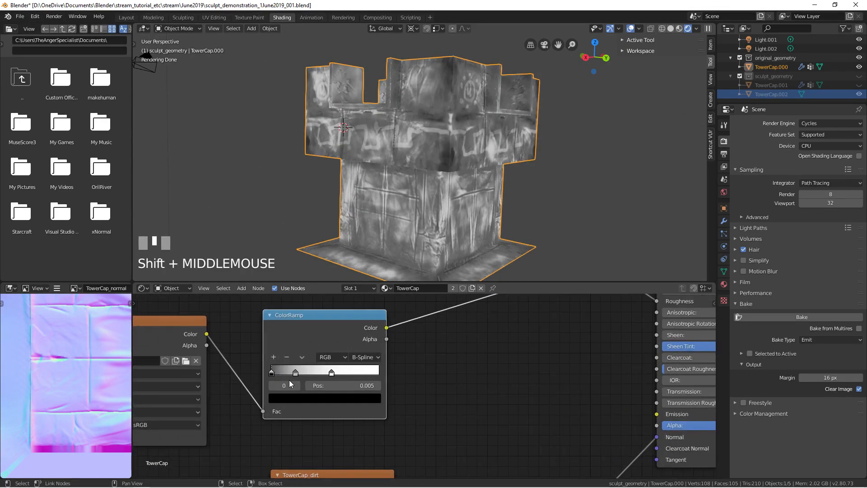
pyautogui.keyDown('ctrl'); pyautogui.click(282, 373); pyautogui.keyUp('ctrl')
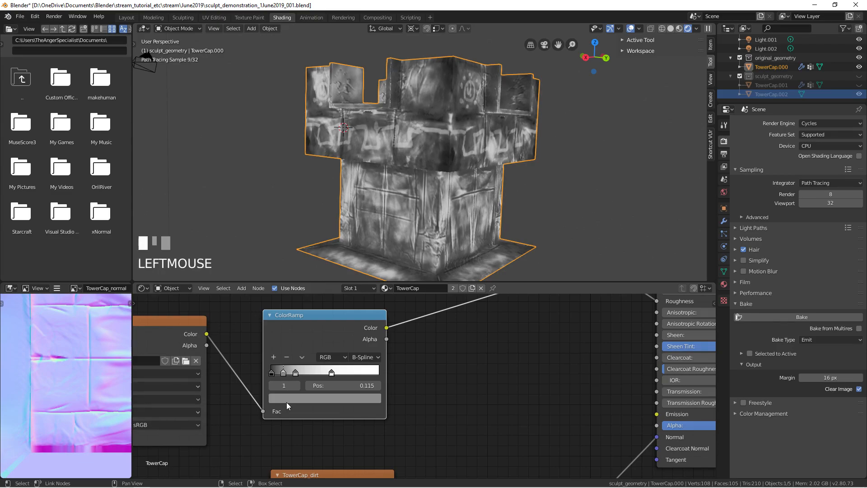
pyautogui.click(286, 402)
pyautogui.click(360, 335)
# Adjust the grey color and the positions of the specular ColorRamp's middle stops, placing the light grey one at 0.170.
pyautogui.moveTo(295, 373)
pyautogui.mouseDown()
pyautogui.moveTo(313, 374)
pyautogui.moveTo(291, 373)
pyautogui.mouseUp()
pyautogui.click(294, 401)
pyautogui.moveTo(353, 323)
pyautogui.mouseDown()
pyautogui.moveTo(355, 306)
pyautogui.moveTo(357, 316)
pyautogui.mouseUp()
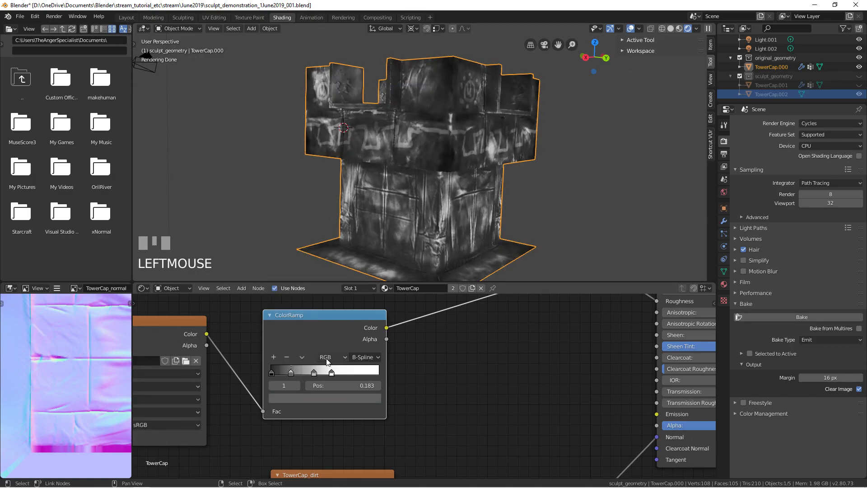
pyautogui.moveTo(314, 372); pyautogui.dragTo(286, 374)
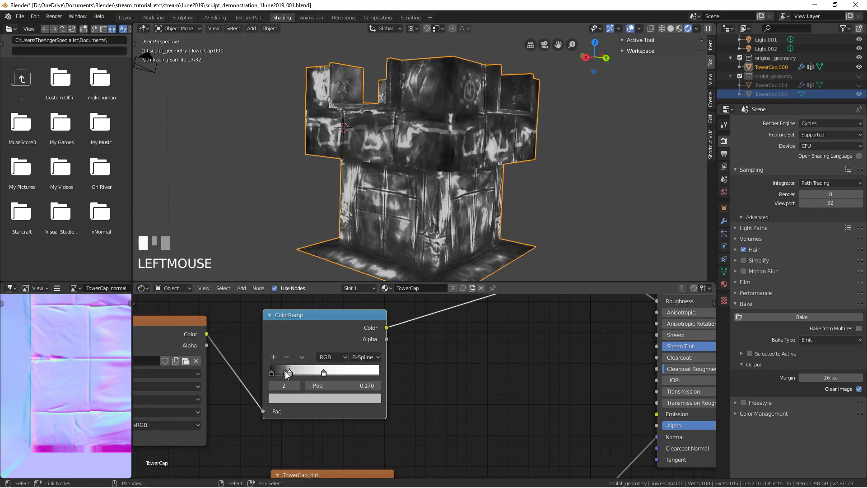
# Link the collapsed specular ColorRamp to the Principled BSDF's Specular input, and reconnect the BSDF output to the Material Output's Surface.
pyautogui.scroll(-5, 347, 349)
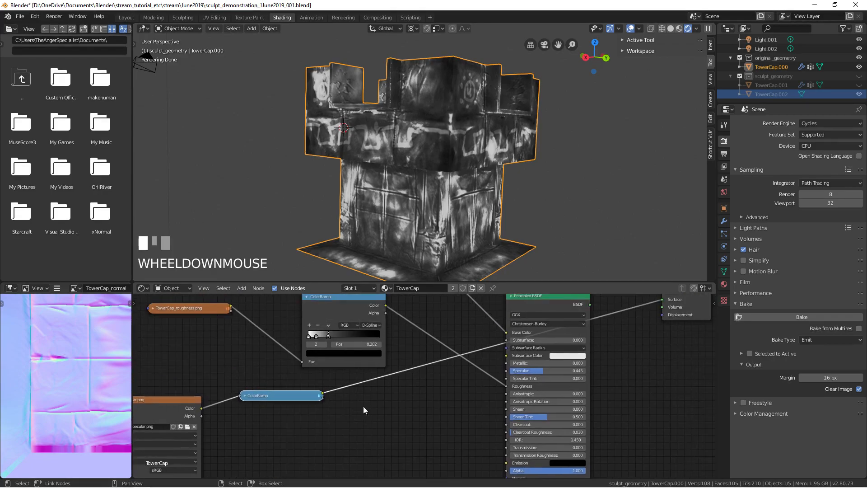
pyautogui.moveTo(341, 392); pyautogui.dragTo(493, 373)
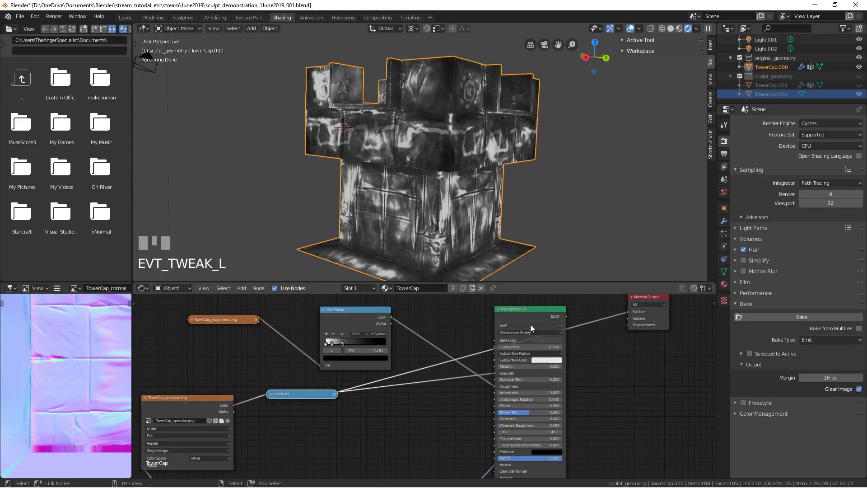
pyautogui.moveTo(564, 321); pyautogui.dragTo(629, 311)
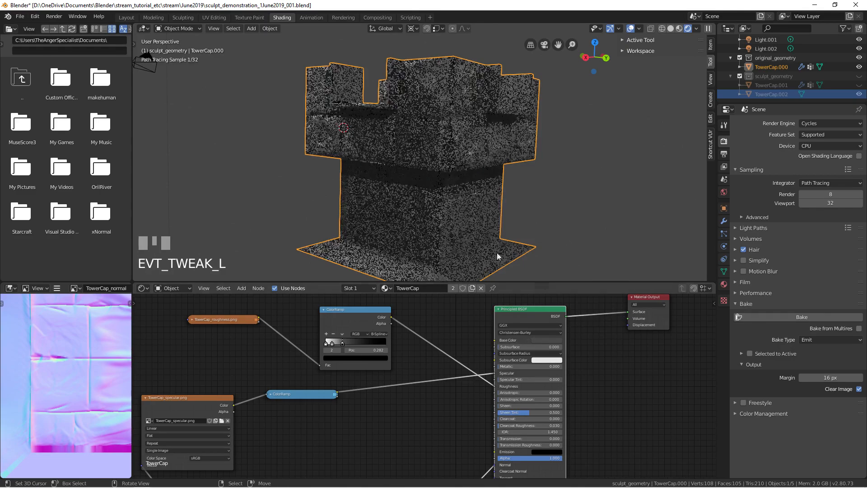
# Examine the tower's specular and roughness shading from several angles, using a temporary trackball rotation that is cancelled.
pyautogui.moveTo(334, 180); pyautogui.dragTo(416, 182, button='middle')
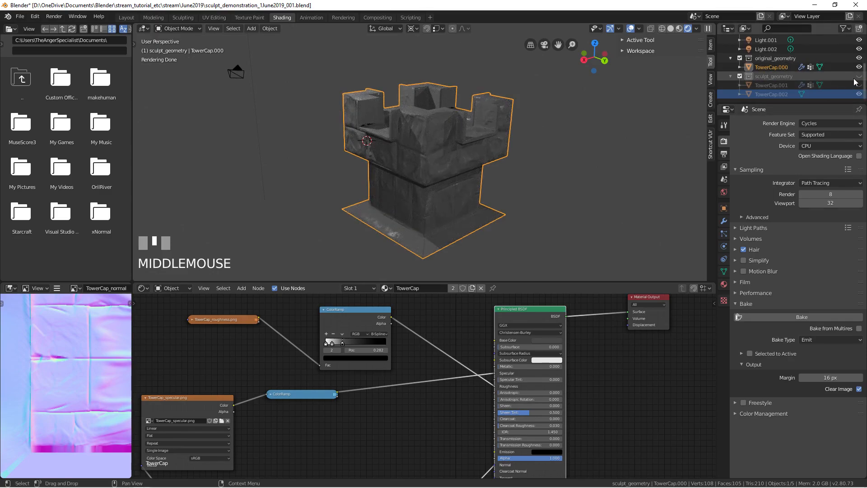
pyautogui.moveTo(359, 115); pyautogui.dragTo(434, 181, button='middle')
pyautogui.scroll(2, 475, 142)
pyautogui.scroll(-2, 454, 189)
pyautogui.press('r')
pyautogui.press('r')
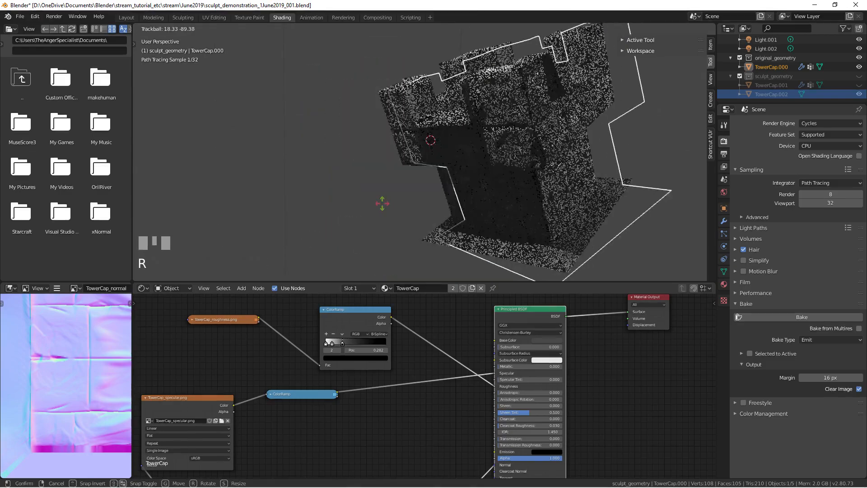
pyautogui.rightClick(440, 169)
pyautogui.scroll(-1, 429, 153)
pyautogui.moveTo(465, 113); pyautogui.dragTo(393, 123, button='middle')
pyautogui.click(424, 140)
# Set the Normal Map node's strength to 0.5.
pyautogui.moveTo(358, 435); pyautogui.dragTo(330, 306, button='middle')
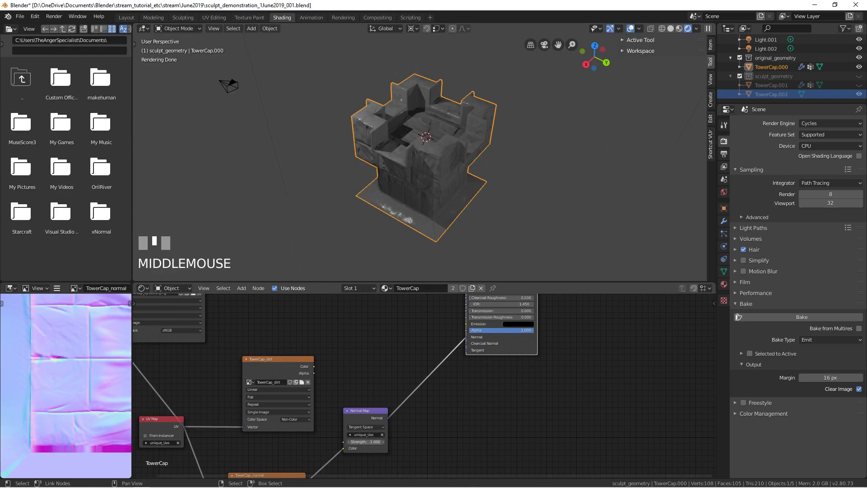
pyautogui.write('.5')
pyautogui.press('Return')
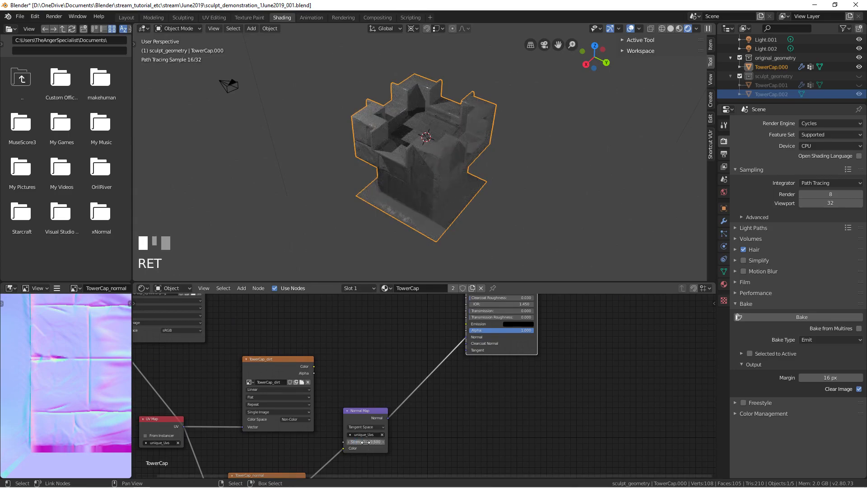
# Examine the highlights on the tower with the weaker normal map by temporarily trackball-rotating it, then cancel the rotation.
pyautogui.moveTo(369, 220); pyautogui.dragTo(424, 172, button='middle')
pyautogui.scroll(3, 469, 126)
pyautogui.moveTo(469, 127); pyautogui.dragTo(453, 135, button='middle')
pyautogui.press('r')
pyautogui.press('r')
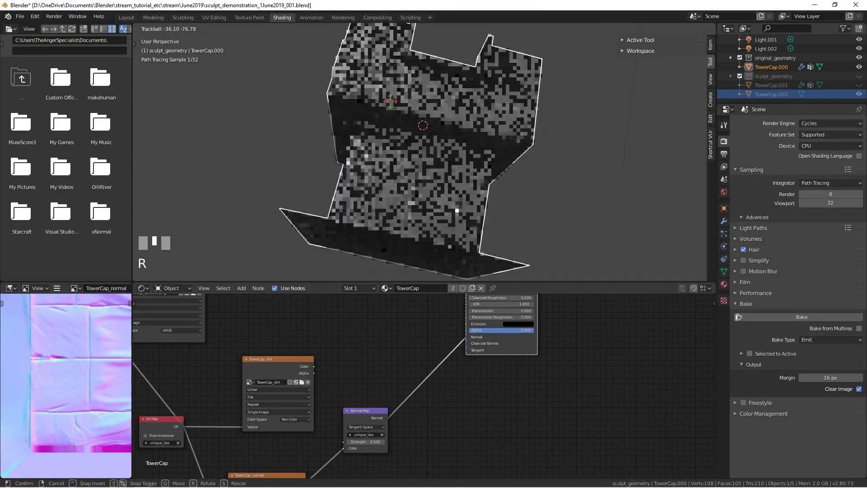
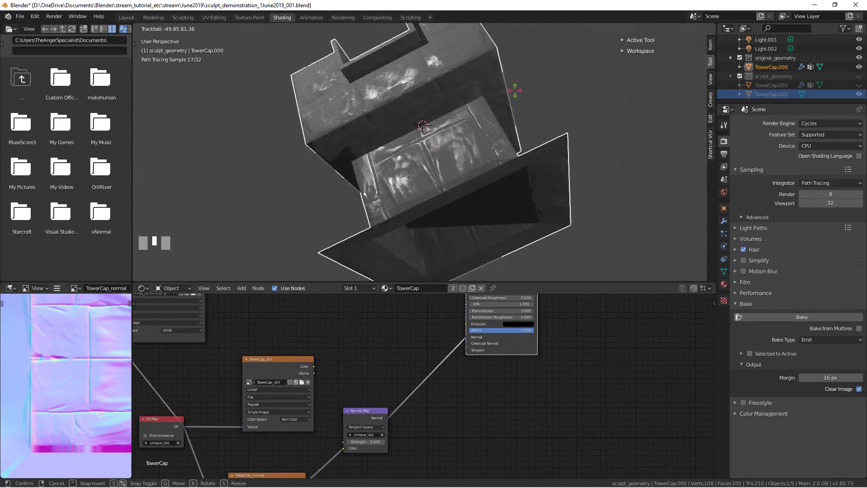
pyautogui.rightClick(515, 90)
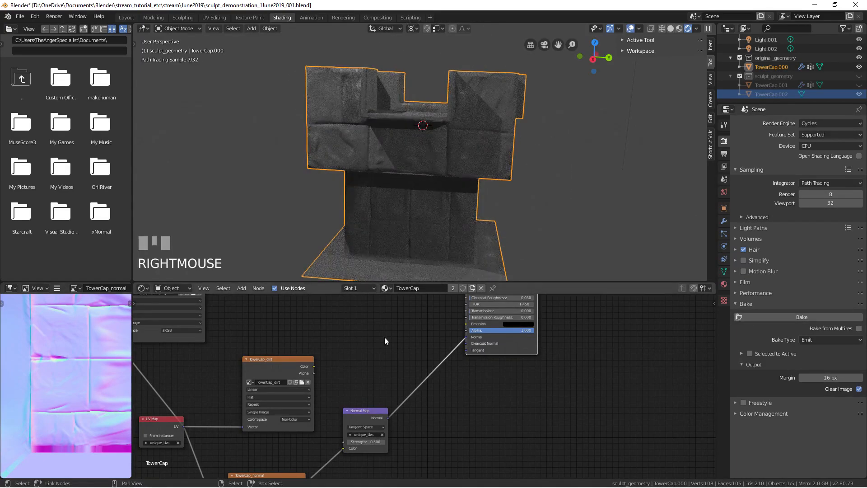
# Lighten the roughness ColorRamp's black stop at 0.282 to grey.
pyautogui.moveTo(385, 337); pyautogui.dragTo(401, 430, button='middle')
pyautogui.scroll(2, 373, 368)
pyautogui.scroll(2, 372, 368)
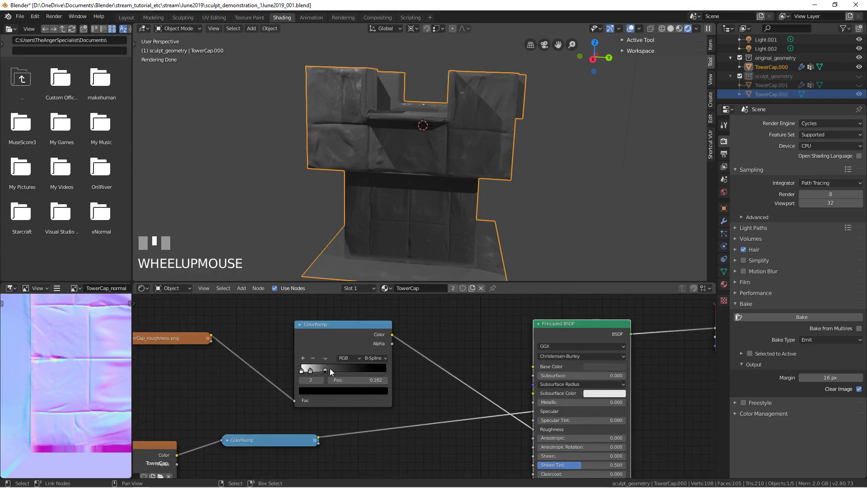
pyautogui.click(337, 386)
pyautogui.click(337, 390)
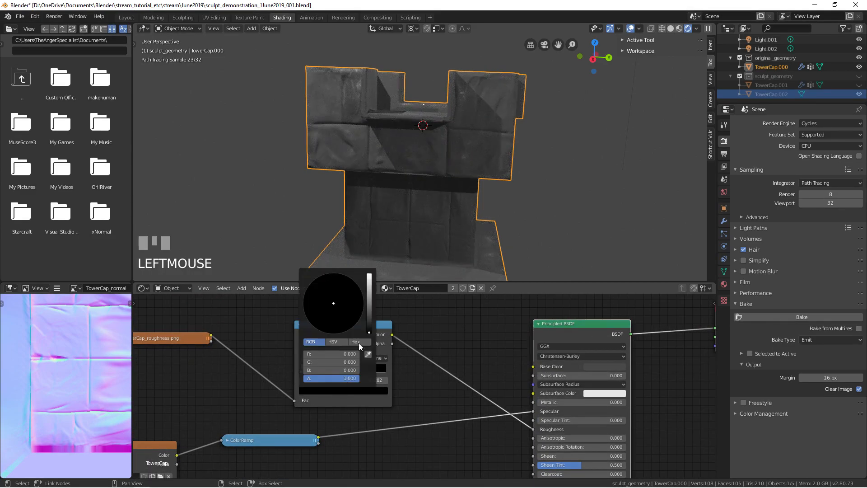
pyautogui.click(369, 307)
# Darken the roughness ColorRamp's white stop at position 0.000 to a light grey.
pyautogui.moveTo(366, 312); pyautogui.dragTo(339, 332, button='middle')
pyautogui.scroll(1, 339, 332)
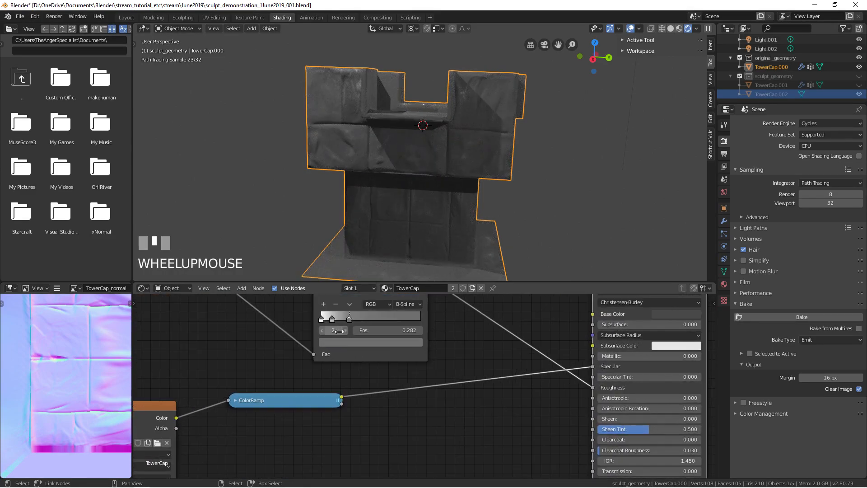
pyautogui.click(322, 319)
pyautogui.click(342, 341)
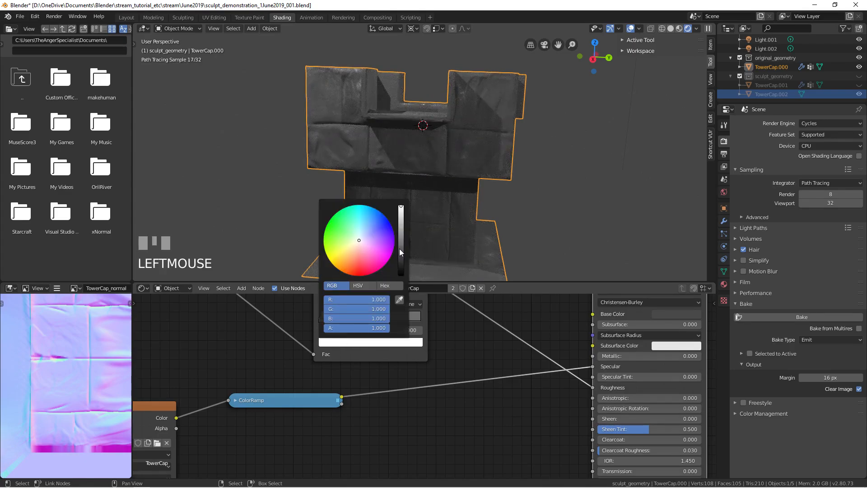
pyautogui.click(399, 227)
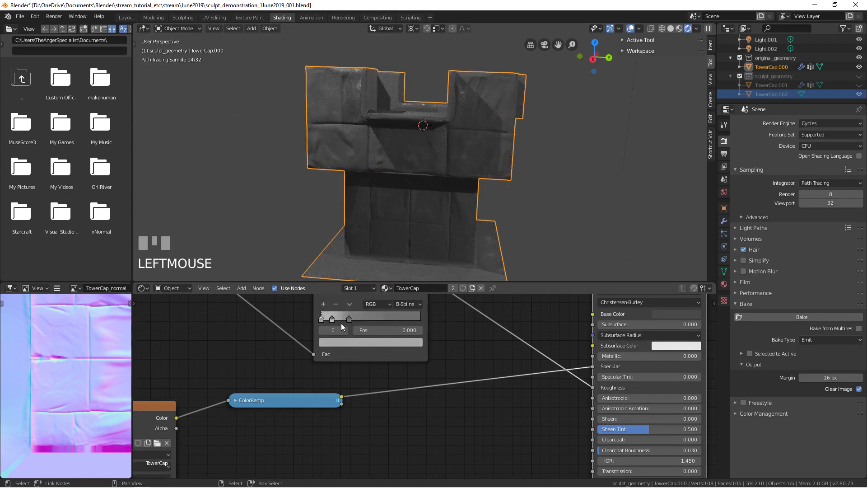
# Darken the roughness ColorRamp's last stop at 0.282 to a very dark grey.
pyautogui.click(349, 319)
pyautogui.click(367, 342)
pyautogui.click(400, 245)
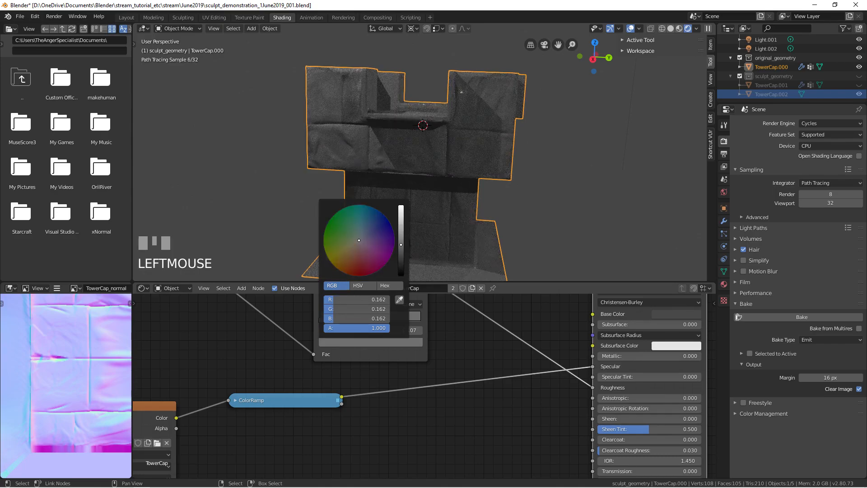
pyautogui.click(349, 319)
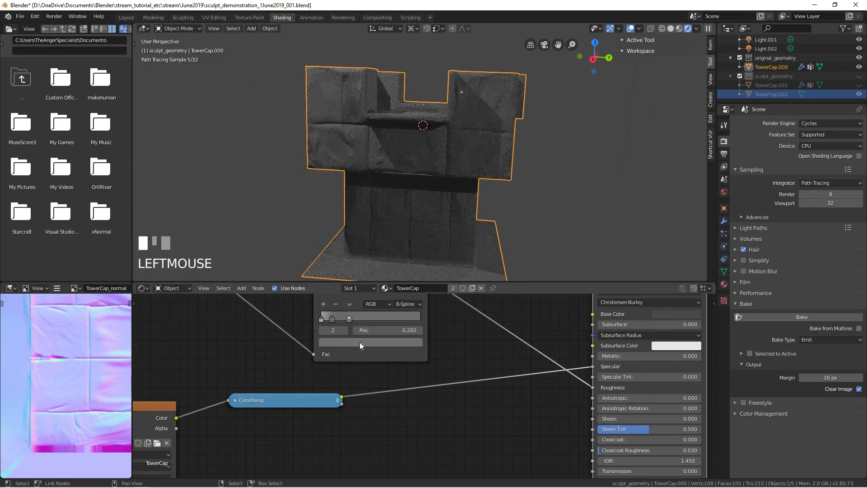
pyautogui.click(367, 342)
pyautogui.click(401, 268)
pyautogui.moveTo(413, 181); pyautogui.dragTo(442, 155, button='middle')
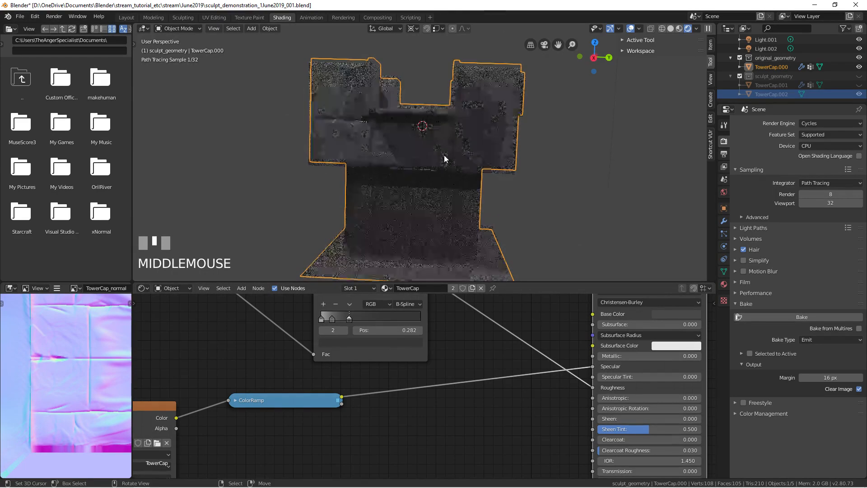
# Check how the darkened roughness ramp catches light by temporarily trackball-rotating the tower, then cancel the rotation.
pyautogui.press('r')
pyautogui.press('r')
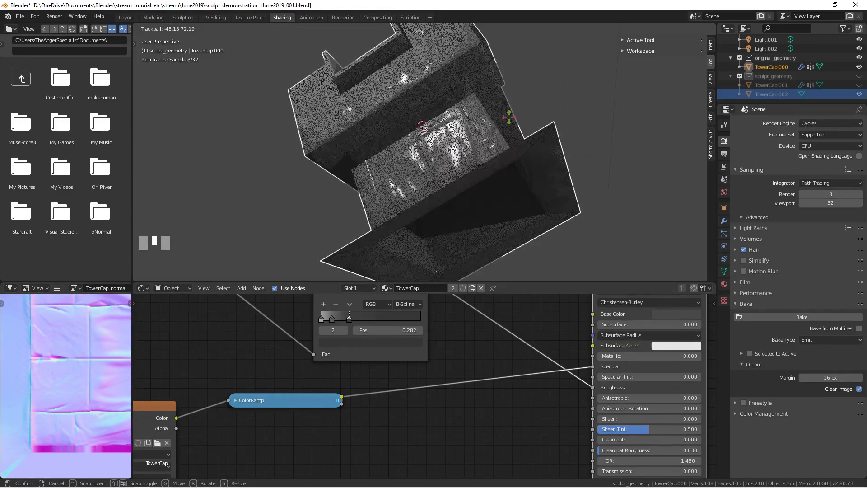
pyautogui.rightClick(510, 117)
# Switch to Krita and add a new paint layer above Layer 5 in TowerCap_roughness.png.
pyautogui.scroll(-3, 350, 381)
pyautogui.moveTo(350, 381); pyautogui.dragTo(351, 425, button='middle')
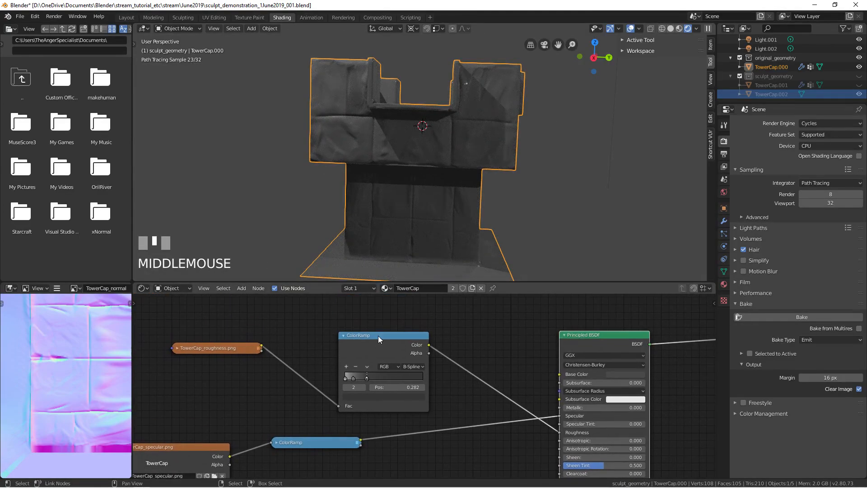
pyautogui.click(378, 336)
pyautogui.moveTo(188, 487)
pyautogui.click(126, 481)
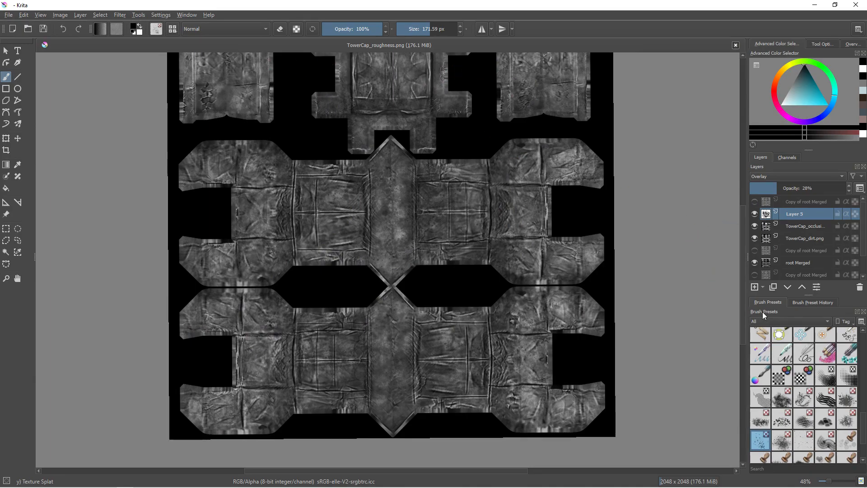
pyautogui.click(755, 289)
pyautogui.scroll(2, 493, 261)
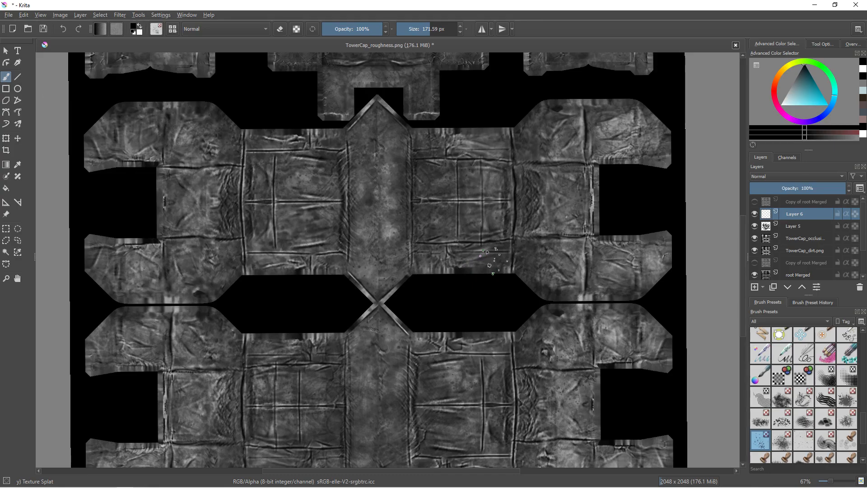
# Open G'MIC-Qt and look through the Rendering filters for a noise generator.
pyautogui.click(120, 15)
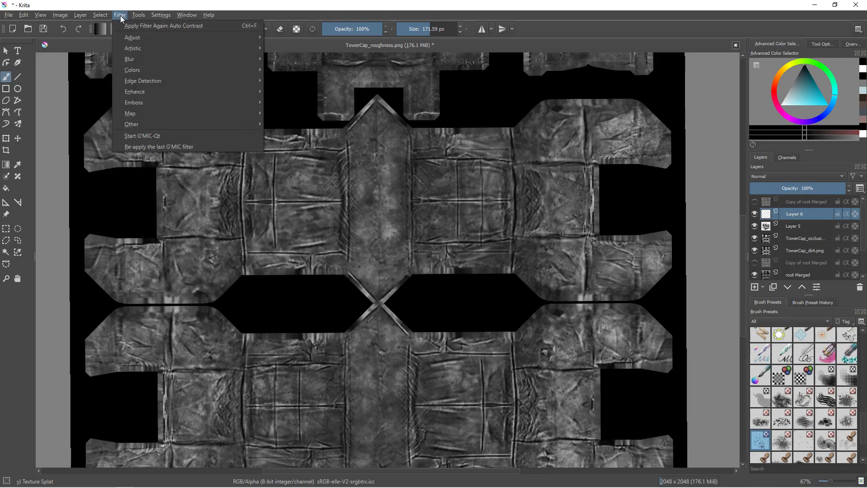
pyautogui.moveTo(139, 113)
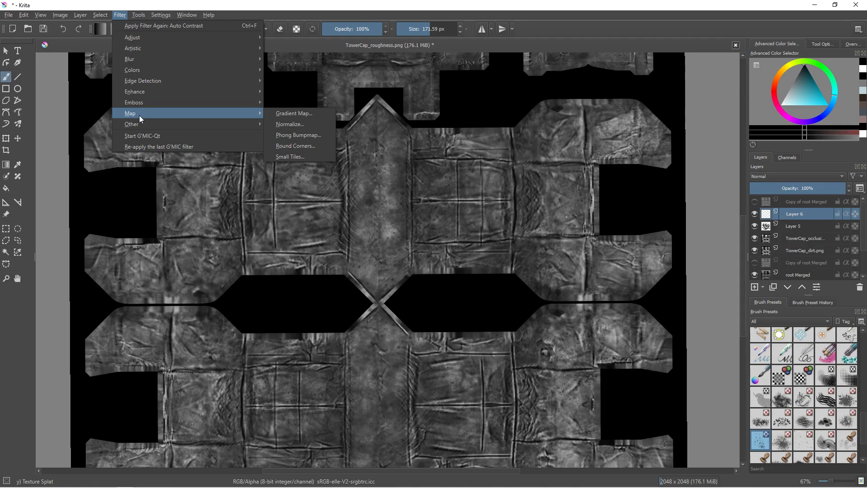
pyautogui.click(142, 136)
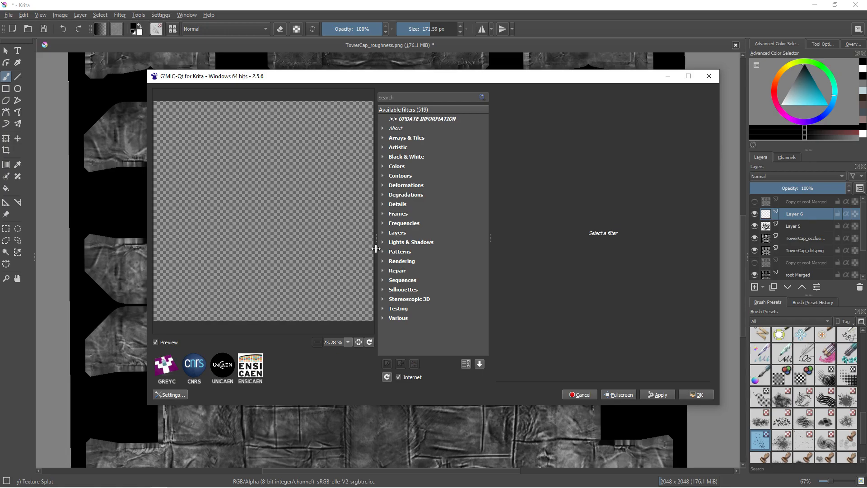
pyautogui.click(382, 261)
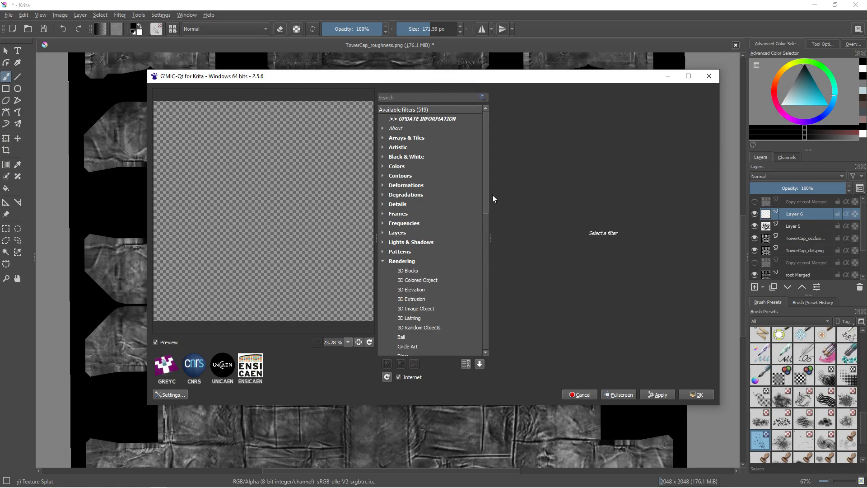
pyautogui.scroll(-5, 478, 242)
pyautogui.scroll(-3, 474, 266)
pyautogui.scroll(-2, 467, 306)
pyautogui.scroll(5, 462, 317)
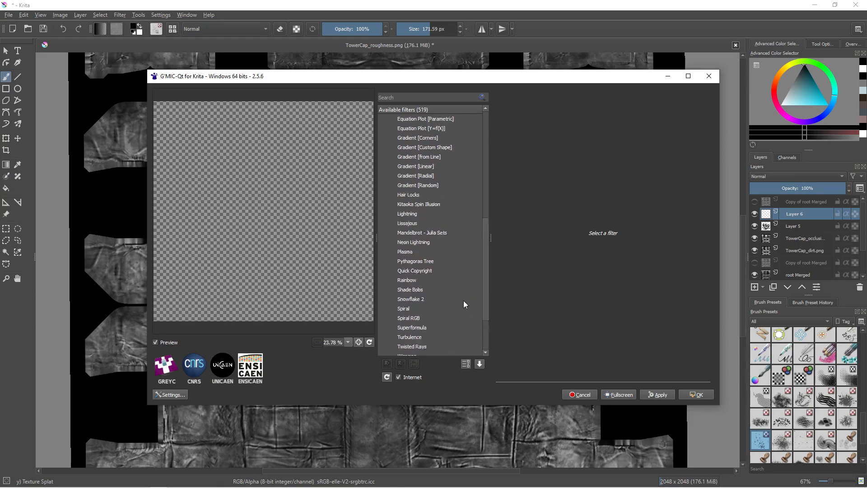
pyautogui.scroll(1, 468, 258)
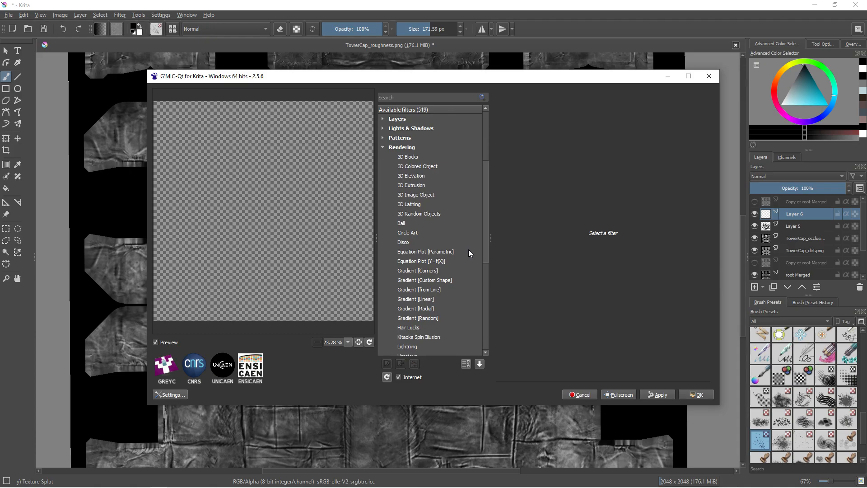
pyautogui.scroll(4, 473, 212)
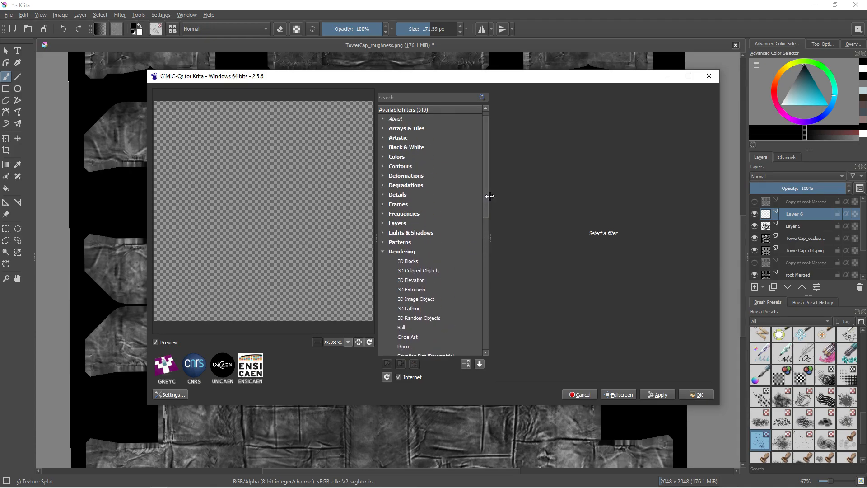
# Look through G'MIC-Qt's Patterns filters, close the filter dialog and switch back to Blender.
pyautogui.click(383, 251)
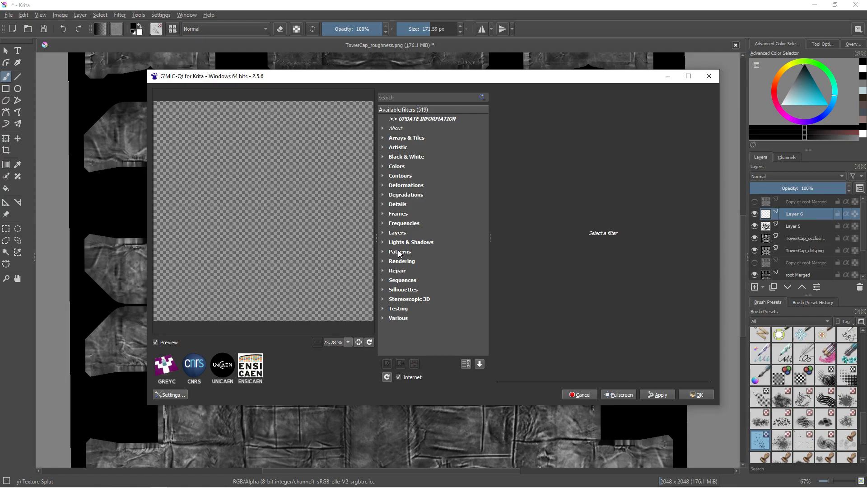
pyautogui.click(383, 251)
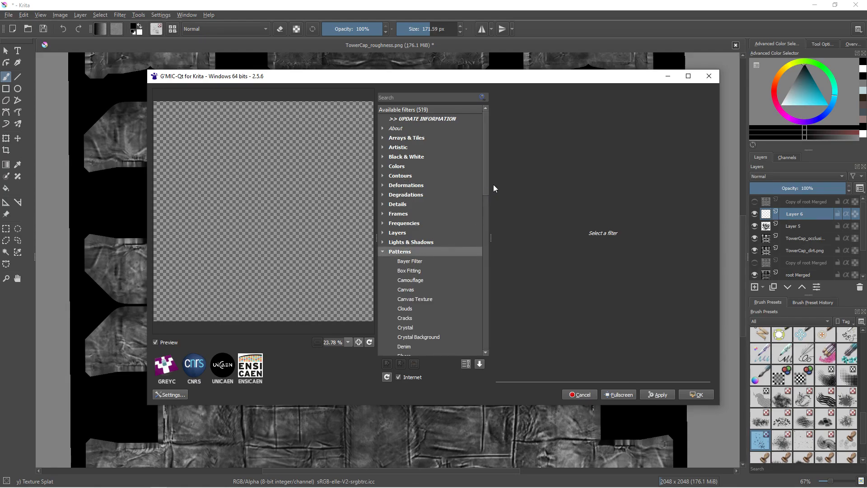
pyautogui.moveTo(491, 210); pyautogui.dragTo(485, 318)
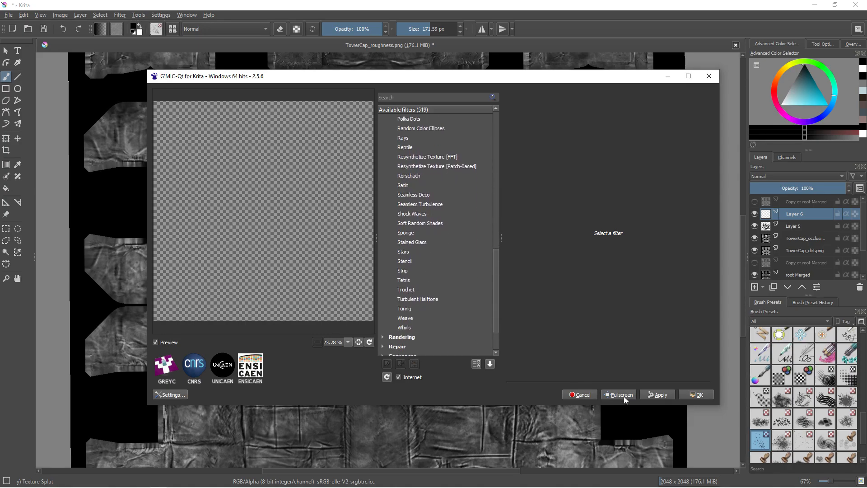
pyautogui.click(698, 395)
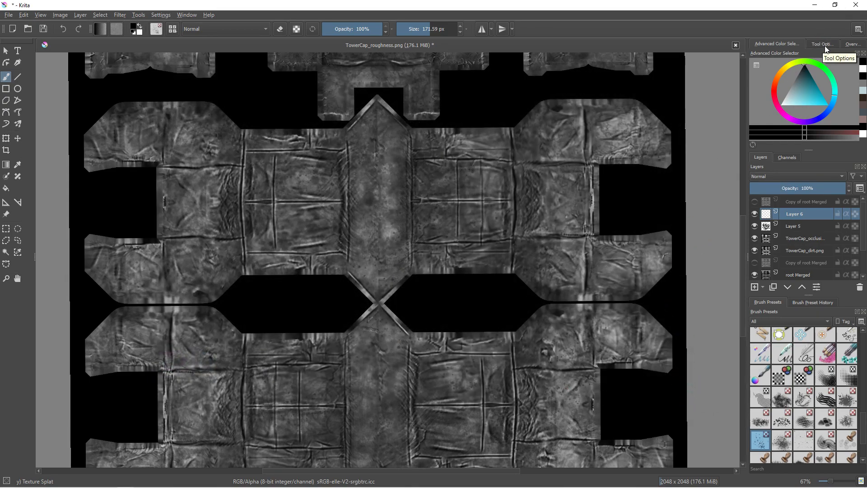
pyautogui.click(815, 5)
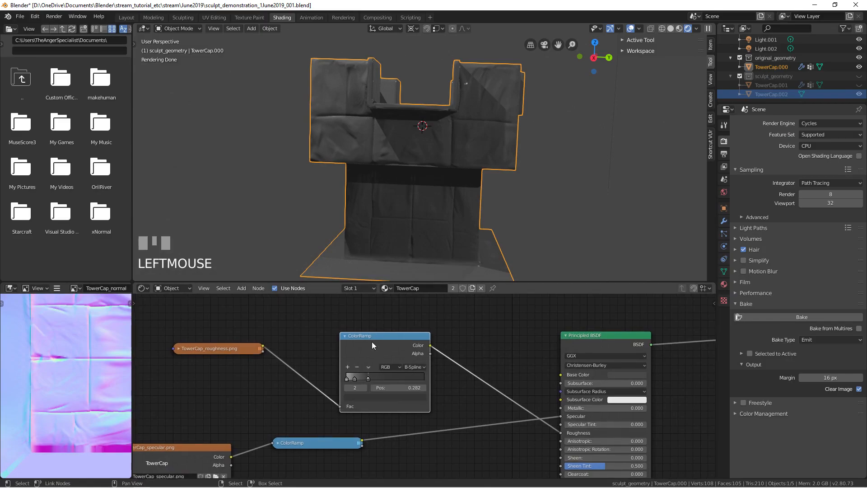
# Collapse the roughness ColorRamp and arrange it side by side with the TowerCap_roughness.png node.
pyautogui.press('h')
pyautogui.press('g')
pyautogui.click(303, 346)
pyautogui.click(207, 347)
pyautogui.moveTo(212, 350); pyautogui.dragTo(290, 374, button='middle')
pyautogui.press('g')
pyautogui.click(288, 372)
# Add a Noise Texture node near the TowerCap_roughness.png node.
pyautogui.hotkey('shift', 'a')
pyautogui.moveTo(291, 349)
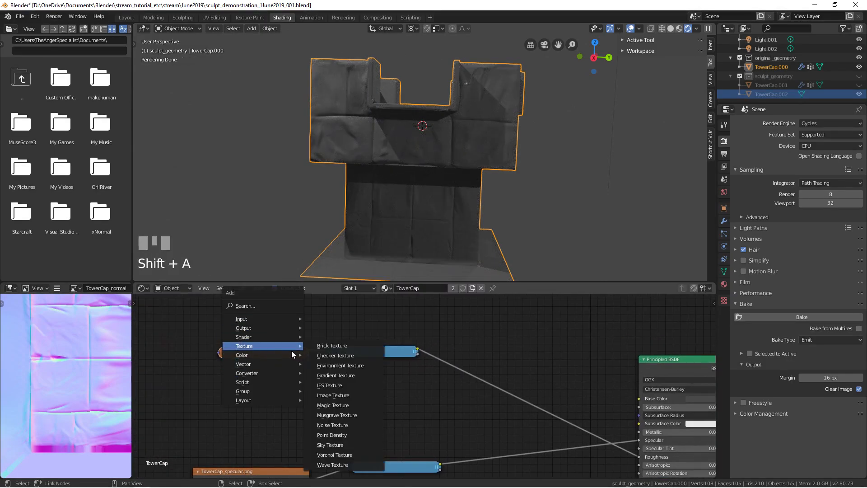
pyautogui.click(335, 424)
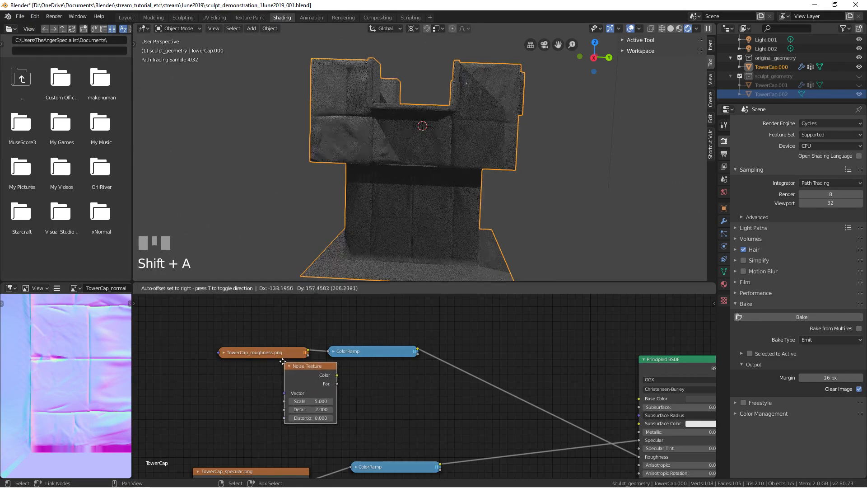
pyautogui.click(232, 289)
# Insert a MixRGB node into the link between the roughness ColorRamp and the Principled BSDF's Roughness.
pyautogui.hotkey('shift', 'a')
pyautogui.moveTo(384, 391)
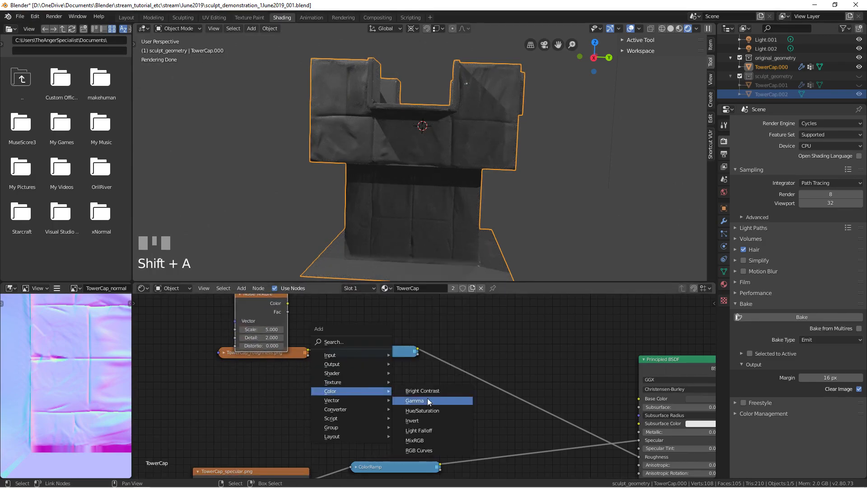
pyautogui.click(426, 441)
pyautogui.click(452, 362)
# Place the Noise Texture below the roughness image node and connect its Color output to the mix node's Color2.
pyautogui.rightClick(267, 318)
pyautogui.press('g')
pyautogui.click(306, 403)
pyautogui.moveTo(299, 398); pyautogui.dragTo(469, 400)
# Set the mix node's blend type to Overlay and feed Color2 from the Noise Texture's Fac output instead.
pyautogui.click(495, 364)
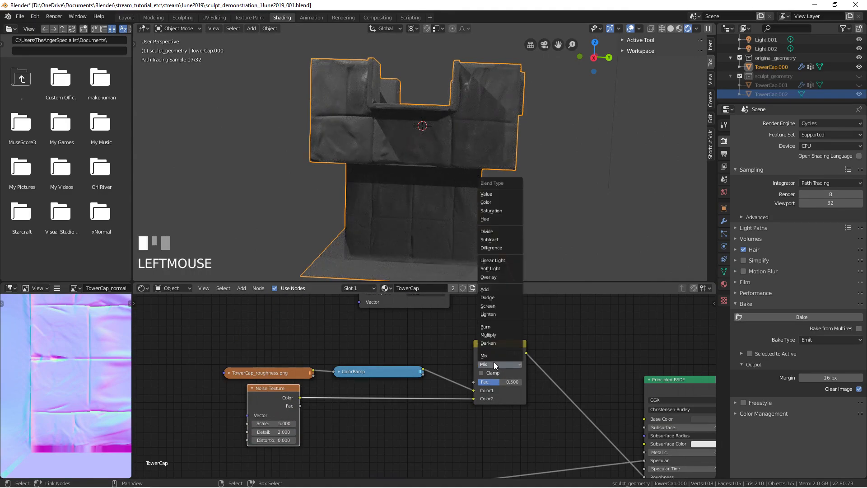
pyautogui.click(494, 278)
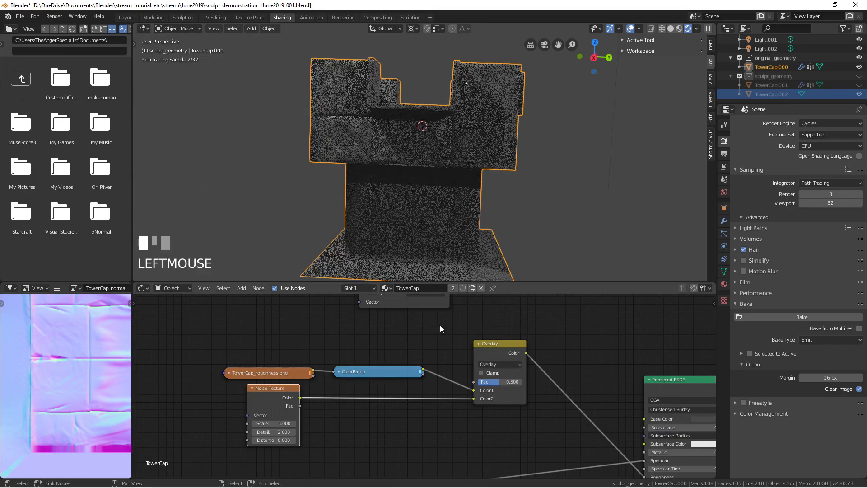
pyautogui.moveTo(475, 397); pyautogui.dragTo(474, 399)
pyautogui.moveTo(420, 212); pyautogui.dragTo(392, 247, button='middle')
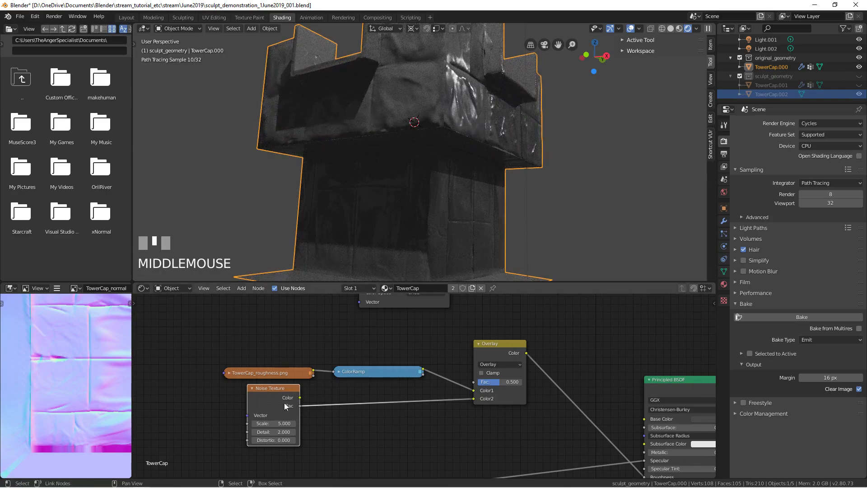
# Set the Noise Texture's scale to 128 and inspect the upper tower walls up close.
pyautogui.moveTo(270, 423); pyautogui.dragTo(307, 423)
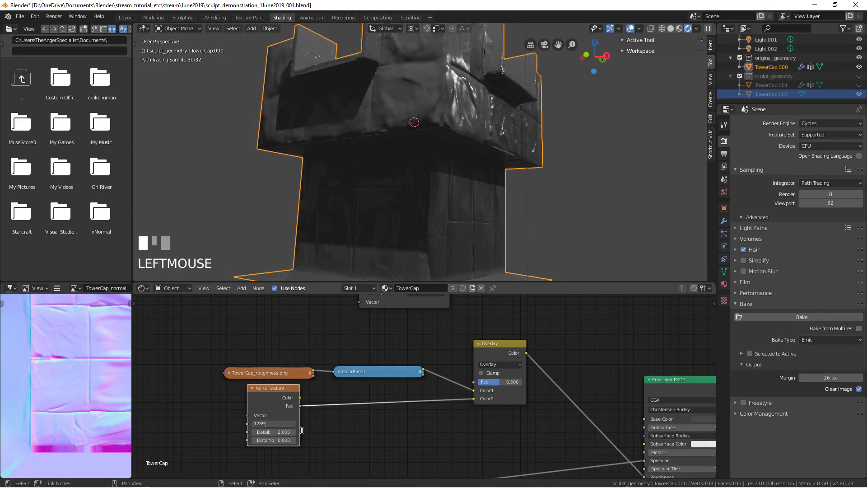
pyautogui.click(336, 435)
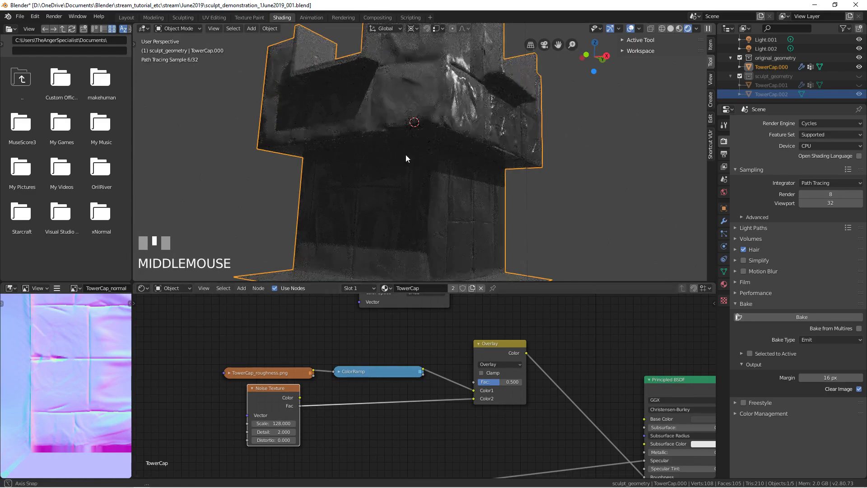
pyautogui.scroll(3, 374, 151)
pyautogui.keyDown('shift'); pyautogui.moveTo(374, 151); pyautogui.dragTo(483, 139, button='middle'); pyautogui.keyUp('shift')
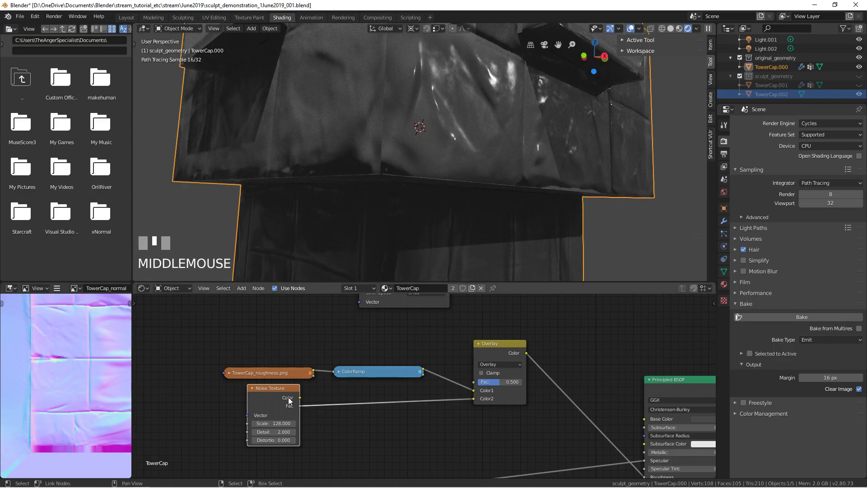
# Raise the Noise Texture's scale to 195.9 and switch the render engine to Eevee.
pyautogui.moveTo(275, 423); pyautogui.dragTo(320, 423)
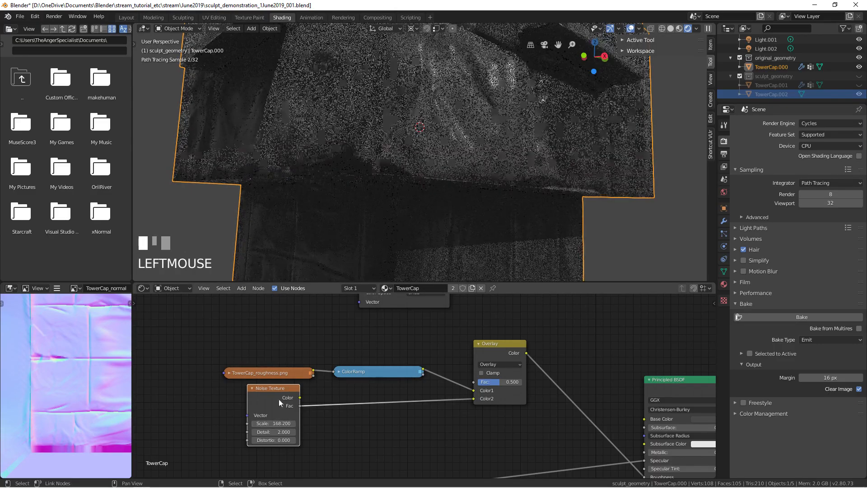
pyautogui.click(809, 134)
pyautogui.moveTo(484, 177); pyautogui.dragTo(465, 170, button='middle')
pyautogui.scroll(-2, 469, 167)
pyautogui.scroll(2, 490, 155)
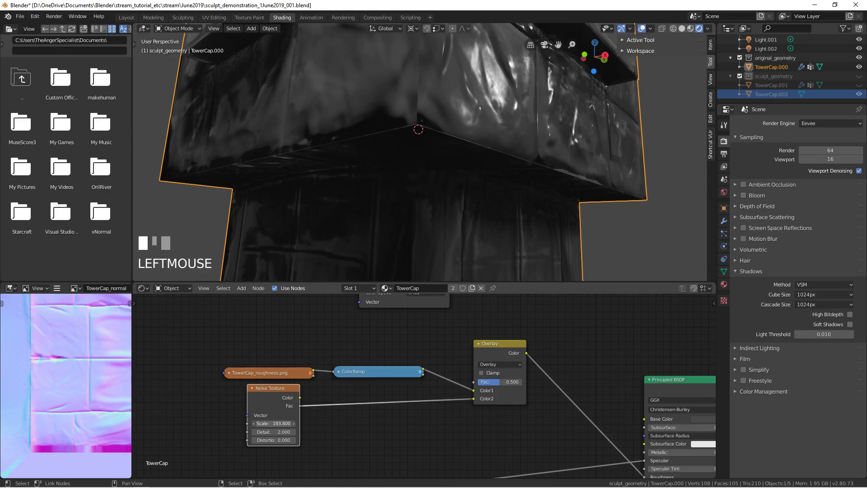
pyautogui.scroll(2, 479, 137)
pyautogui.keyDown('shift'); pyautogui.moveTo(503, 56); pyautogui.dragTo(463, 112, button='middle'); pyautogui.keyUp('shift')
pyautogui.scroll(-3, 497, 226)
pyautogui.moveTo(497, 222); pyautogui.dragTo(411, 153, button='middle')
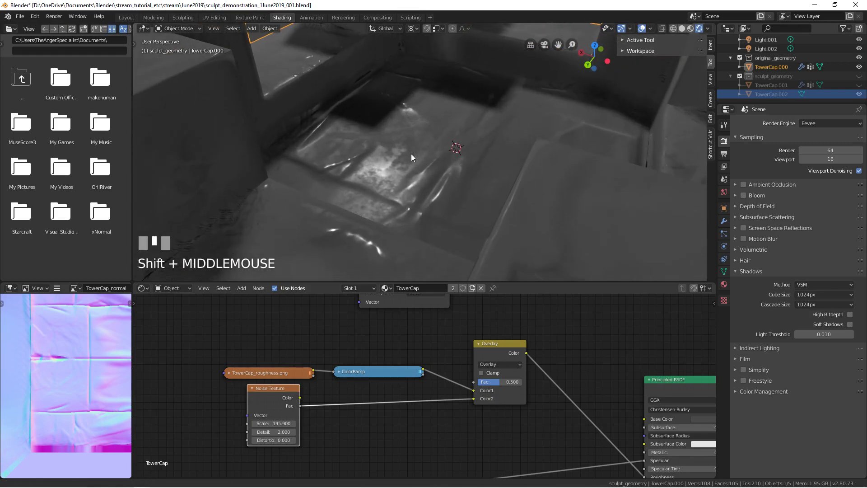
# Collapse the Noise Texture node and lower the Overlay node's factor to 0.175.
pyautogui.scroll(1, 322, 381)
pyautogui.rightClick(341, 370)
pyautogui.rightClick(273, 369)
pyautogui.moveTo(309, 379); pyautogui.dragTo(339, 319, button='middle')
pyautogui.rightClick(283, 345)
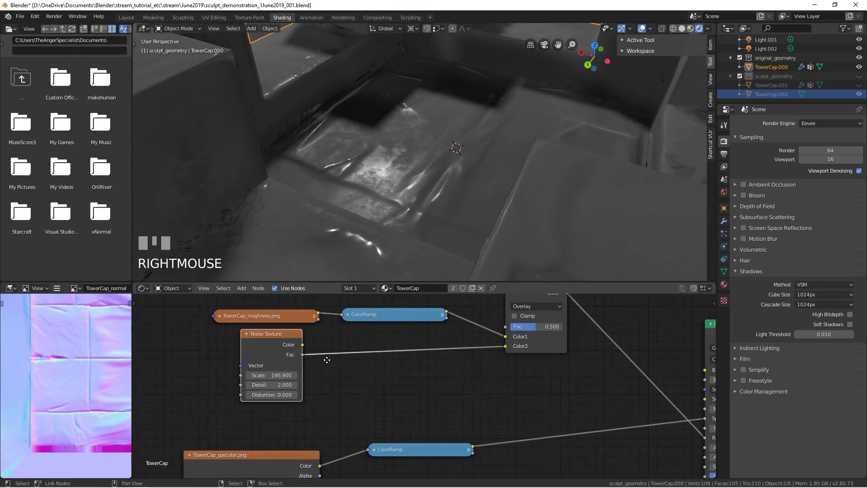
pyautogui.moveTo(325, 356); pyautogui.dragTo(305, 385, button='middle')
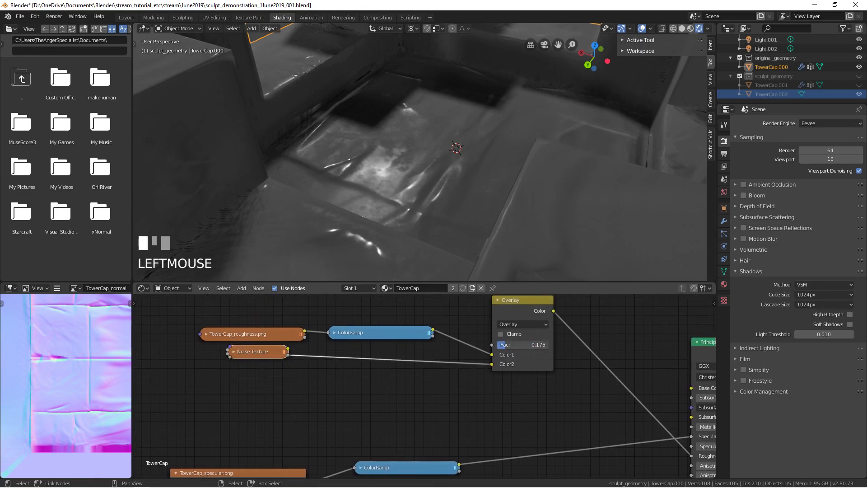
# Set the Overlay factor to 0.825 and check the highlights by temporarily trackball-rotating the tower, then cancel the rotation.
pyautogui.scroll(-3, 377, 160)
pyautogui.moveTo(378, 160); pyautogui.dragTo(487, 170, button='middle')
pyautogui.scroll(-2, 416, 172)
pyautogui.moveTo(417, 176); pyautogui.dragTo(474, 171, button='middle')
pyautogui.press('r')
pyautogui.press('r')
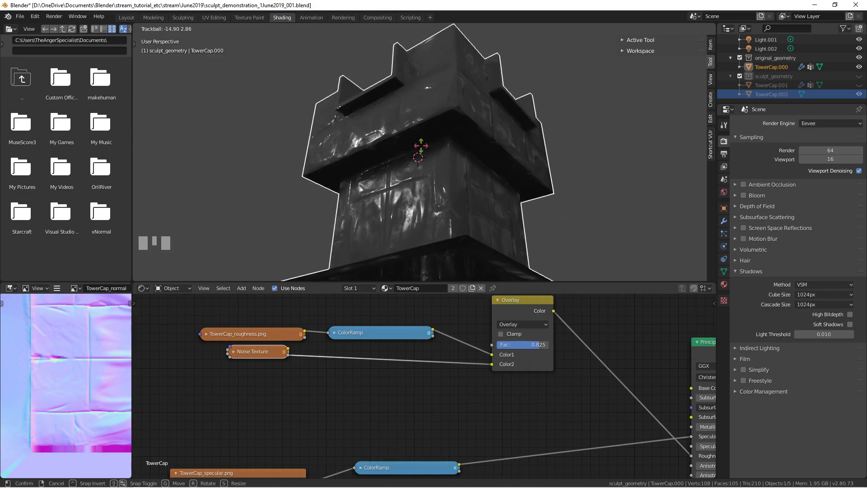
pyautogui.rightClick(421, 145)
# Examine the tower from its other sides and review the node tree up to the Principled BSDF.
pyautogui.moveTo(422, 155); pyautogui.dragTo(483, 244, button='middle')
pyautogui.scroll(-1, 473, 418)
pyautogui.moveTo(473, 419); pyautogui.dragTo(410, 332, button='middle')
pyautogui.moveTo(309, 378); pyautogui.dragTo(329, 354, button='middle')
pyautogui.moveTo(392, 364); pyautogui.dragTo(403, 337, button='middle')
pyautogui.moveTo(362, 211); pyautogui.dragTo(535, 169, button='middle')
pyautogui.scroll(1, 470, 191)
pyautogui.moveTo(491, 357); pyautogui.dragTo(413, 410, button='middle')
pyautogui.scroll(1, 425, 406)
pyautogui.moveTo(436, 401); pyautogui.dragTo(357, 443, button='middle')
pyautogui.scroll(1, 381, 364)
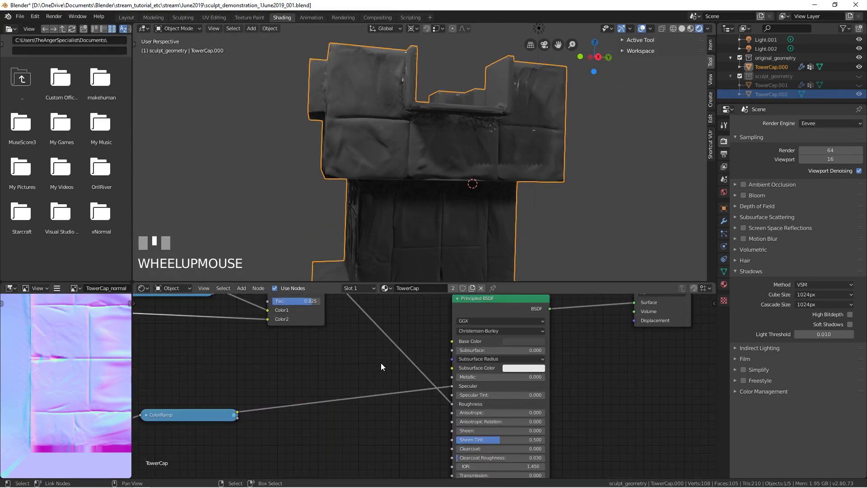
# Brighten the Principled BSDF's Base Color to white and view the tower from another side.
pyautogui.moveTo(384, 362); pyautogui.dragTo(341, 347, button='middle')
pyautogui.moveTo(546, 253); pyautogui.dragTo(546, 209)
pyautogui.moveTo(286, 171); pyautogui.dragTo(370, 178, button='middle')
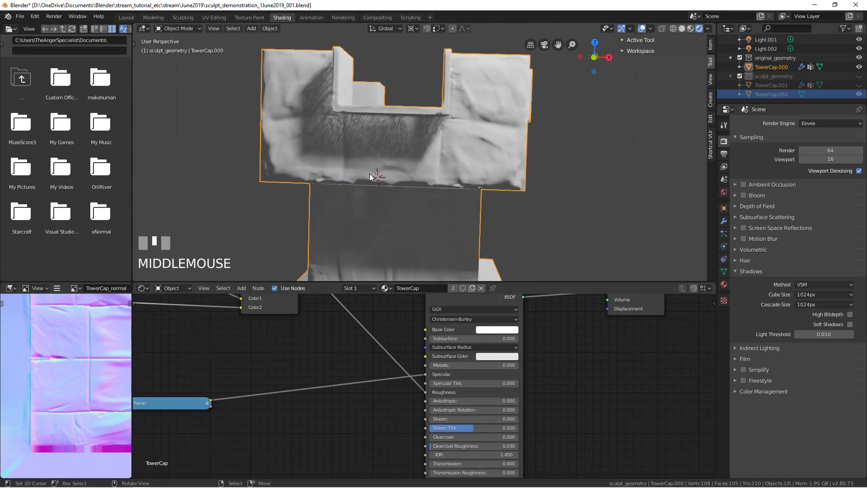
# Darken the Principled BSDF's Base Color to a dark grey and set Metallic to 0.000.
pyautogui.click(509, 329)
pyautogui.moveTo(545, 251); pyautogui.dragTo(546, 258)
pyautogui.moveTo(413, 209); pyautogui.dragTo(338, 157, button='middle')
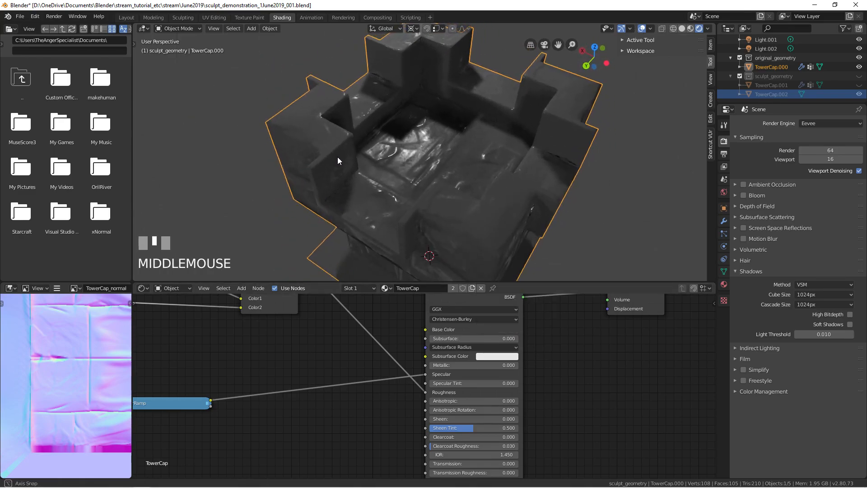
pyautogui.moveTo(450, 366)
pyautogui.mouseDown()
pyautogui.moveTo(523, 365)
pyautogui.moveTo(439, 365)
pyautogui.mouseUp()
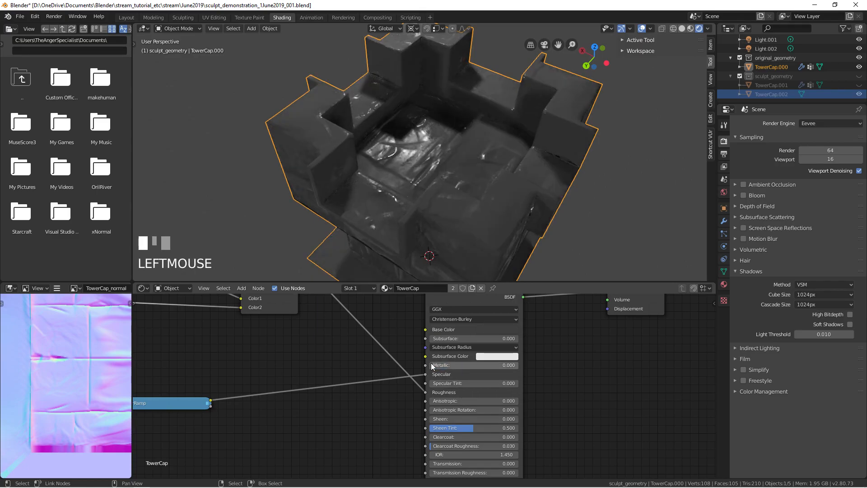
# Set the Principled BSDF's Metallic to 0.100 and link the TowerCap_albedo texture's Color to its Base Color.
pyautogui.moveTo(378, 403); pyautogui.dragTo(383, 376, button='middle')
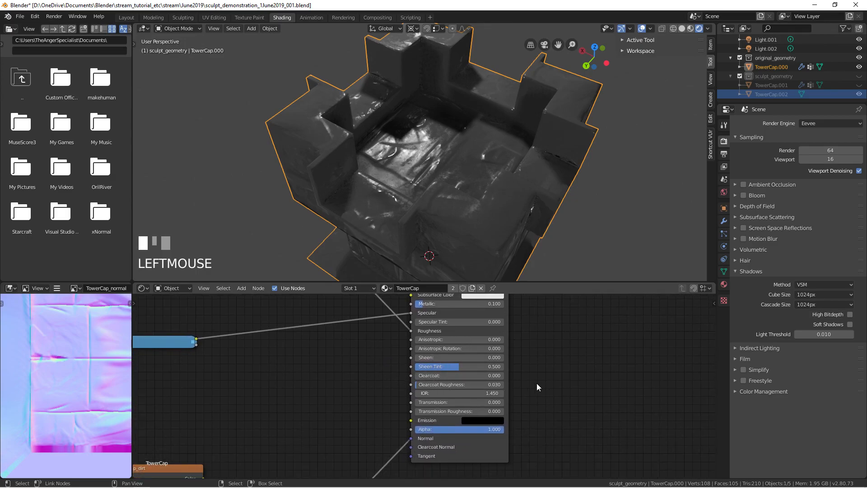
pyautogui.moveTo(537, 383); pyautogui.dragTo(535, 422, button='middle')
pyautogui.moveTo(526, 370); pyautogui.dragTo(523, 417, button='middle')
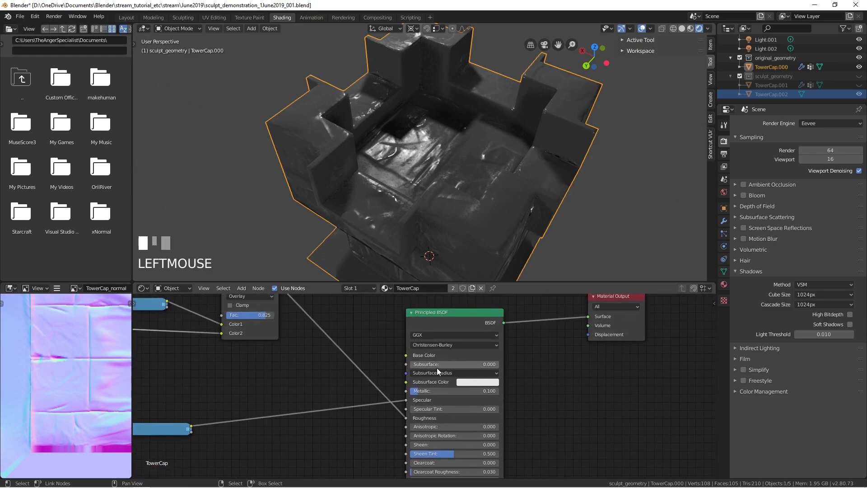
pyautogui.scroll(-2, 316, 338)
pyautogui.moveTo(311, 335); pyautogui.dragTo(400, 429, button='middle')
pyautogui.scroll(-2, 343, 334)
pyautogui.scroll(-2, 332, 312)
pyautogui.moveTo(325, 322); pyautogui.dragTo(343, 368, button='middle')
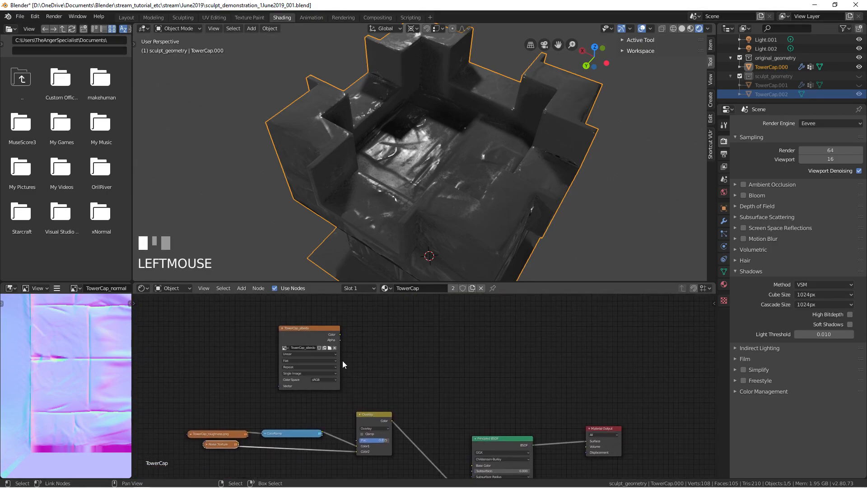
pyautogui.moveTo(340, 335); pyautogui.dragTo(473, 466)
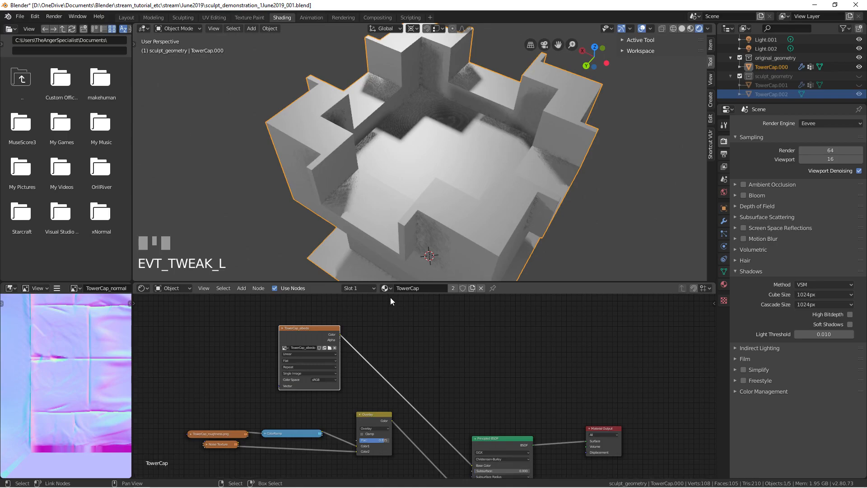
# Set the Normal Map node's Strength to 0.800 and view the textured tower from another side.
pyautogui.moveTo(368, 166); pyautogui.dragTo(544, 195, button='middle')
pyautogui.moveTo(413, 466); pyautogui.dragTo(401, 333, button='middle')
pyautogui.moveTo(406, 443); pyautogui.dragTo(386, 316, button='middle')
pyautogui.scroll(3, 395, 425)
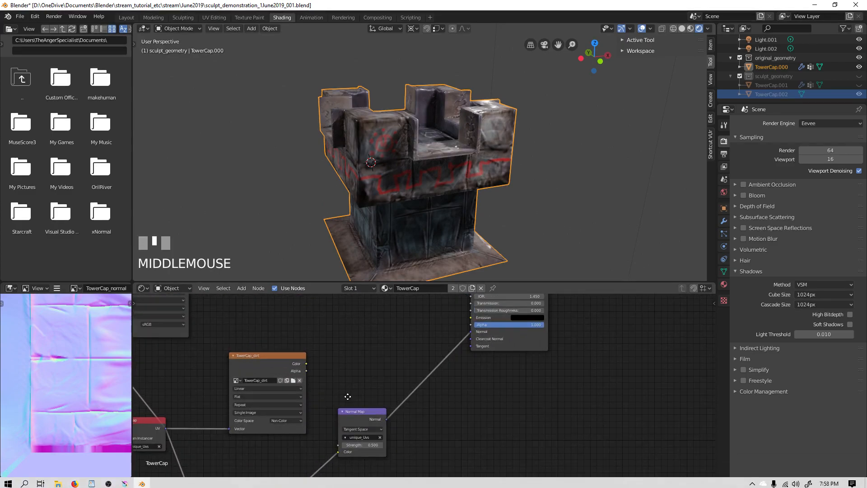
pyautogui.moveTo(349, 397); pyautogui.dragTo(342, 327, button='middle')
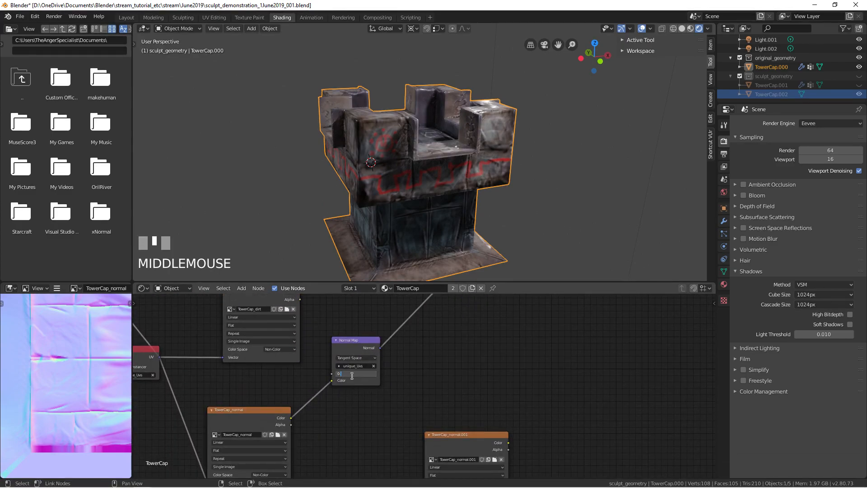
pyautogui.moveTo(357, 243); pyautogui.dragTo(373, 171, button='middle')
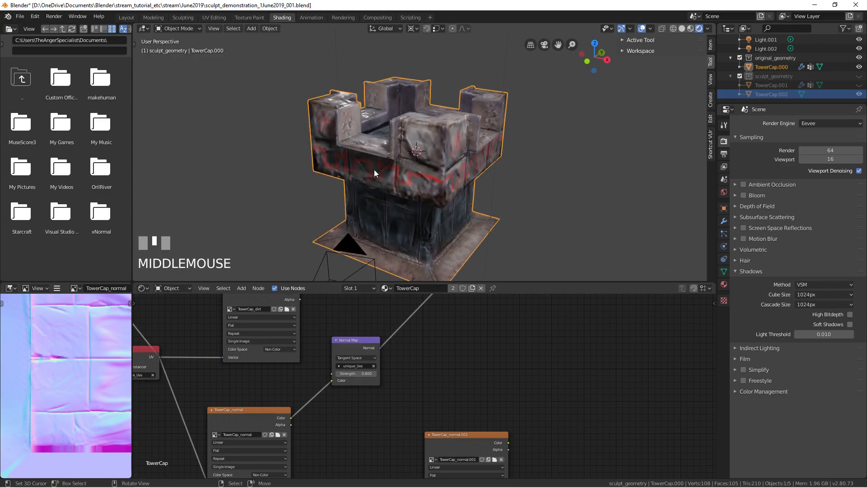
# Check the stronger normal map under the lights by trackball-rotating the tower from two views, cancelling the rotation.
pyautogui.press('r')
pyautogui.press('r')
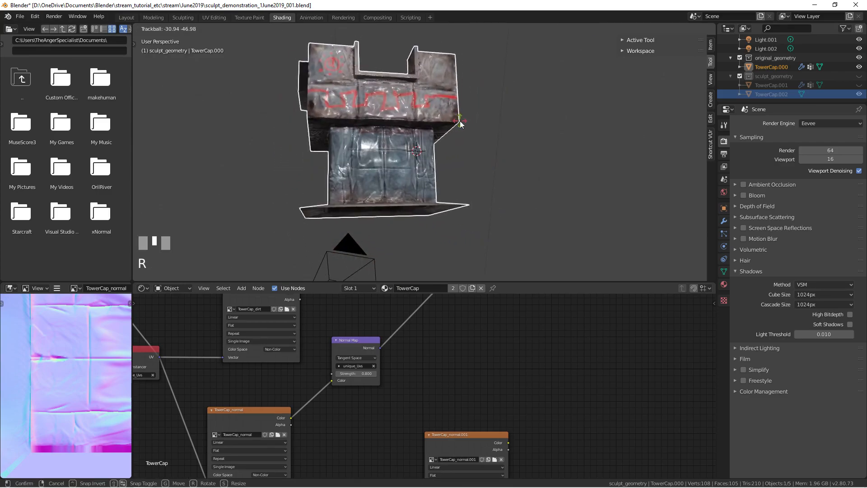
pyautogui.click(418, 183)
pyautogui.moveTo(398, 180); pyautogui.dragTo(399, 218, button='middle')
pyautogui.keyDown('shift'); pyautogui.moveTo(411, 158); pyautogui.dragTo(426, 148, button='middle'); pyautogui.keyUp('shift')
pyautogui.press('r')
pyautogui.press('r')
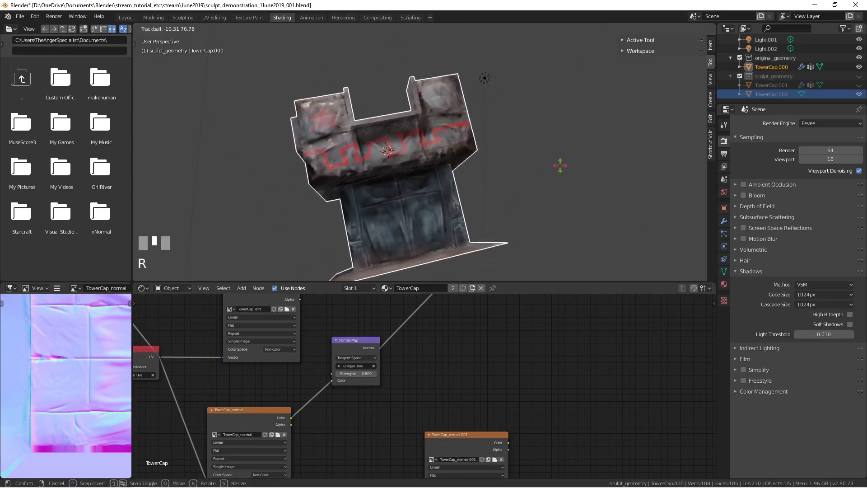
pyautogui.rightClick(706, 194)
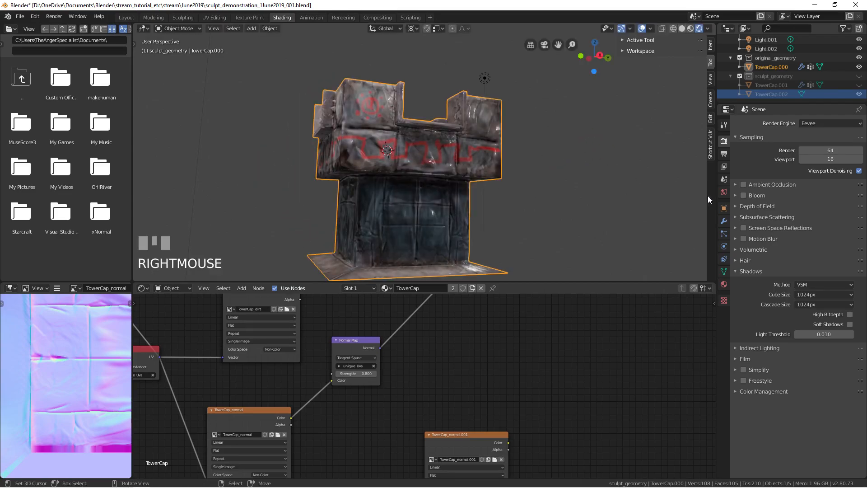
# Show TowerCap.000's Subdivision and Shrinkwrap modifiers in the viewport and set the Shrinkwrap target to TowerCap.002.
pyautogui.click(724, 221)
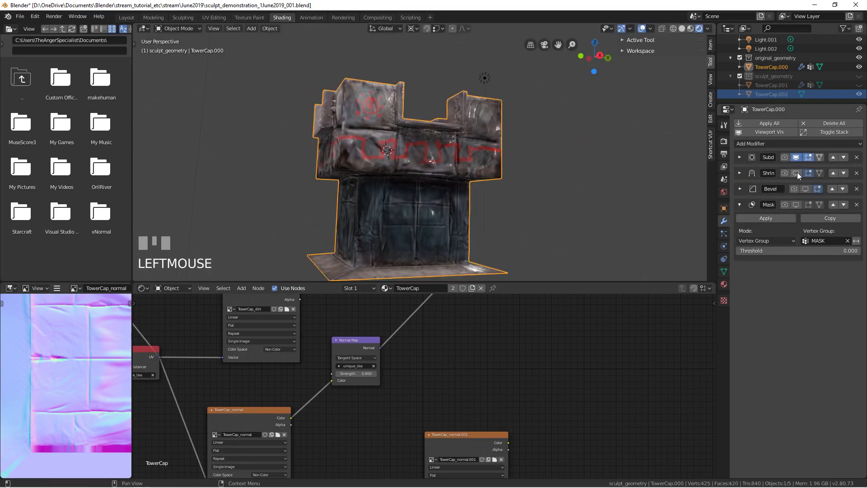
pyautogui.moveTo(655, 194); pyautogui.dragTo(560, 191, button='middle')
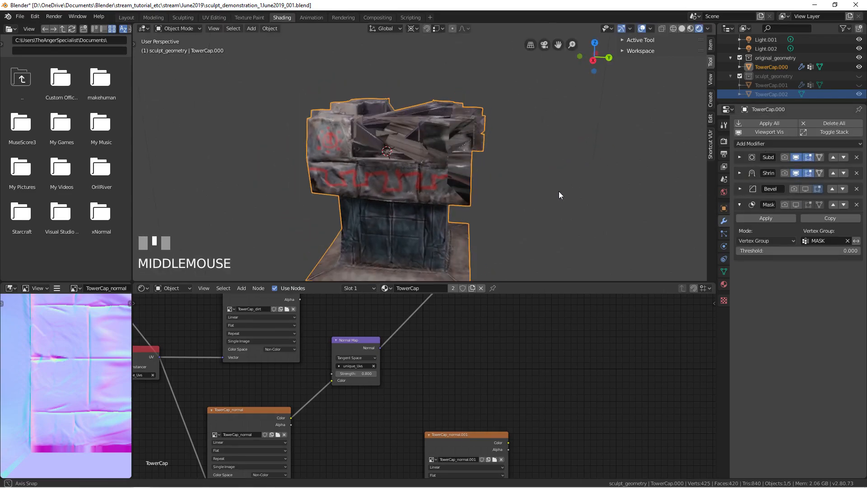
pyautogui.click(740, 175)
pyautogui.click(762, 209)
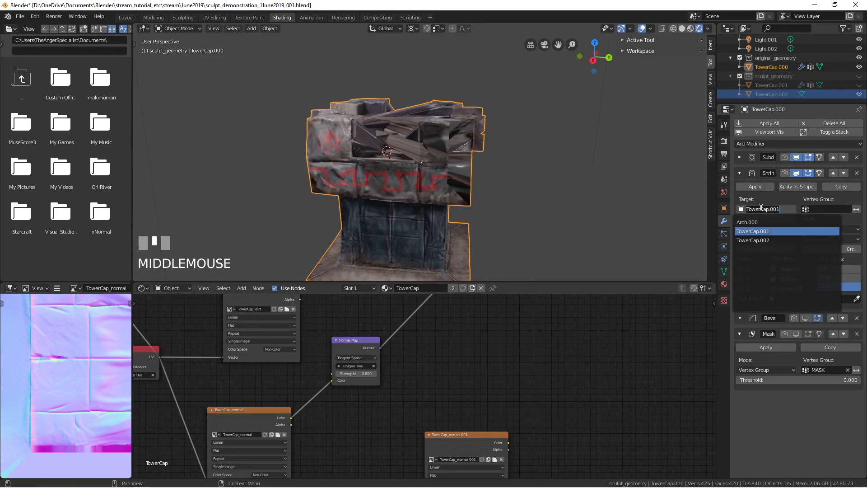
pyautogui.press('Return')
pyautogui.moveTo(448, 179); pyautogui.dragTo(530, 180, button='middle')
# Show the Bevel modifier in the viewport and inspect the tower's geometry in wireframe display.
pyautogui.click(805, 318)
pyautogui.scroll(3, 416, 137)
pyautogui.keyDown('shift'); pyautogui.moveTo(416, 136); pyautogui.dragTo(438, 172, button='middle'); pyautogui.keyUp('shift')
pyautogui.scroll(-2, 421, 146)
pyautogui.scroll(-2, 465, 156)
pyautogui.hotkey('shift', 'z')
pyautogui.moveTo(355, 174)
pyautogui.mouseDown(button='middle')
pyautogui.moveTo(457, 153)
pyautogui.moveTo(419, 177)
pyautogui.moveTo(637, 188)
pyautogui.mouseUp(button='middle')
# Hide the Subdivision modifier in the viewport and compare the tower in Solid and Rendered shading.
pyautogui.click(796, 157)
pyautogui.press('z')
pyautogui.click(504, 155)
pyautogui.scroll(-2, 384, 186)
pyautogui.moveTo(384, 186); pyautogui.dragTo(460, 201, button='middle')
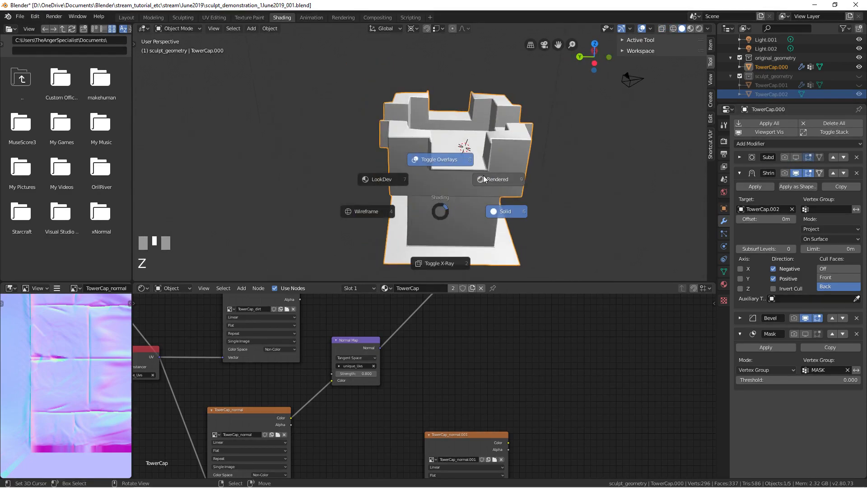
pyautogui.click(484, 178)
pyautogui.moveTo(407, 183); pyautogui.dragTo(575, 165, button='middle')
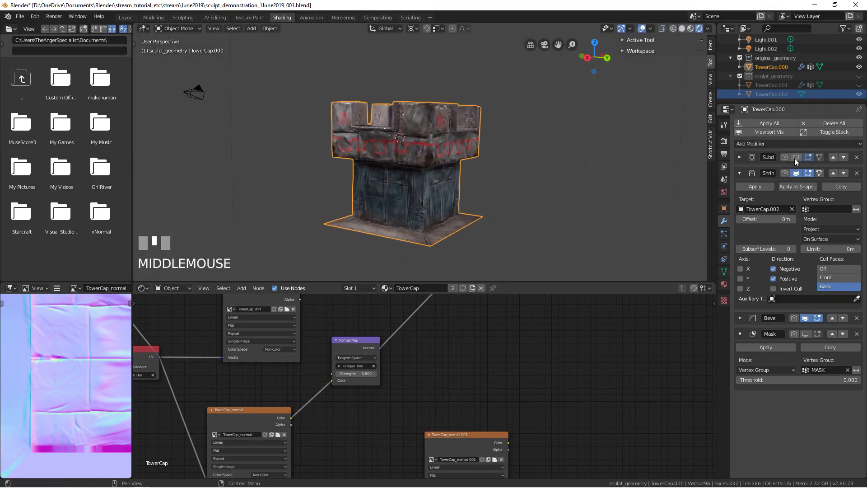
# Hide the Shrinkwrap modifier in the viewport and inspect the battlements up close in different shading modes.
pyautogui.click(796, 173)
pyautogui.press('z')
pyautogui.click(382, 148)
pyautogui.scroll(2, 381, 148)
pyautogui.moveTo(381, 148)
pyautogui.keyDown('shift'); pyautogui.mouseDown(button='middle')
pyautogui.moveTo(325, 158)
pyautogui.moveTo(397, 140)
pyautogui.moveTo(378, 137)
pyautogui.mouseUp(button='middle'); pyautogui.keyUp('shift')
pyautogui.scroll(3, 377, 137)
pyautogui.press('z')
pyautogui.press('z')
# Examine the bevelled tower from other sides with a temporary trackball rotation, then cancel the rotation.
pyautogui.scroll(-6, 475, 119)
pyautogui.moveTo(475, 119); pyautogui.dragTo(404, 158, button='middle')
pyautogui.keyDown('shift'); pyautogui.moveTo(405, 158); pyautogui.dragTo(380, 127, button='middle'); pyautogui.keyUp('shift')
pyautogui.moveTo(380, 126)
pyautogui.mouseDown(button='middle')
pyautogui.moveTo(305, 134)
pyautogui.moveTo(352, 134)
pyautogui.moveTo(334, 164)
pyautogui.moveTo(379, 175)
pyautogui.moveTo(407, 135)
pyautogui.moveTo(373, 187)
pyautogui.moveTo(505, 178)
pyautogui.moveTo(472, 167)
pyautogui.moveTo(451, 181)
pyautogui.mouseUp(button='middle')
pyautogui.press('r')
pyautogui.press('r')
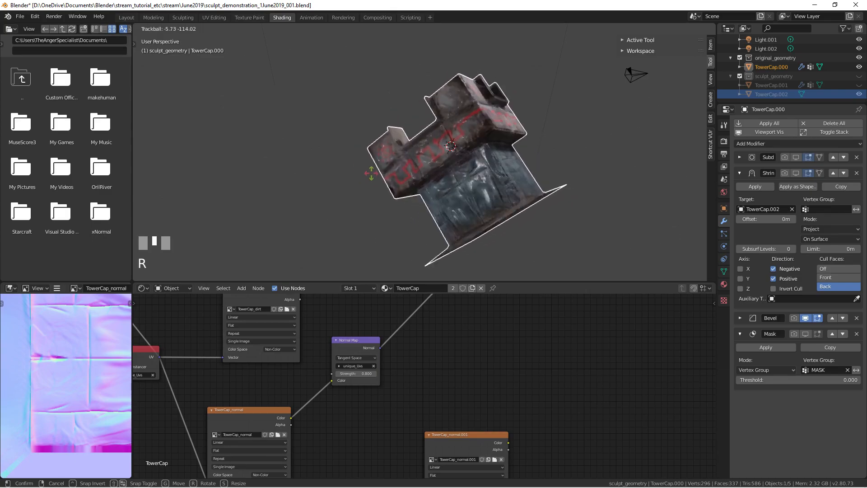
pyautogui.rightClick(374, 172)
# Expand the ColorRamp after TowerCap_specular.png, review its ramp tools and collapse the node again.
pyautogui.moveTo(247, 417); pyautogui.dragTo(276, 445, button='middle')
pyautogui.scroll(-1, 320, 319)
pyautogui.moveTo(320, 374); pyautogui.dragTo(314, 447, button='middle')
pyautogui.scroll(1, 328, 420)
pyautogui.moveTo(302, 345); pyautogui.dragTo(298, 464, button='middle')
pyautogui.moveTo(338, 340); pyautogui.dragTo(345, 358, button='middle')
pyautogui.rightClick(282, 424)
pyautogui.moveTo(283, 422); pyautogui.dragTo(294, 364, button='middle')
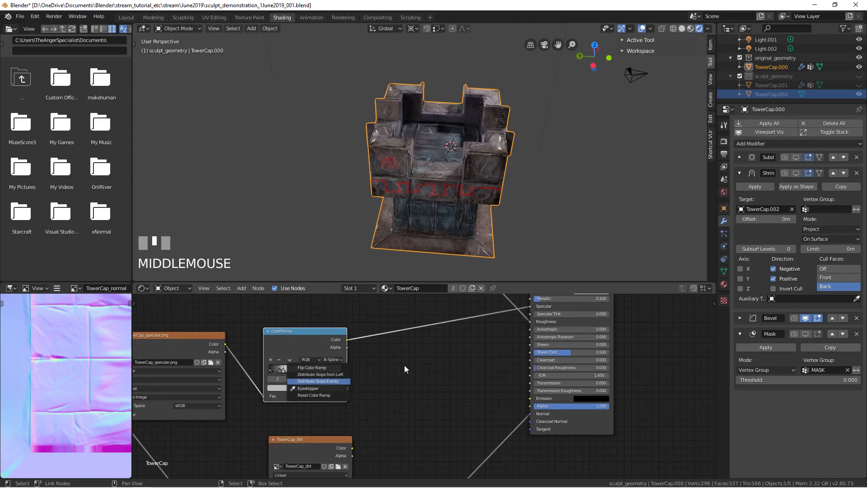
pyautogui.scroll(4, 383, 370)
pyautogui.press('h')
# Insert a Math node between the specular ColorRamp and the Principled BSDF's Specular input and set it to Multiply.
pyautogui.hotkey('shift', 'a')
pyautogui.moveTo(334, 391)
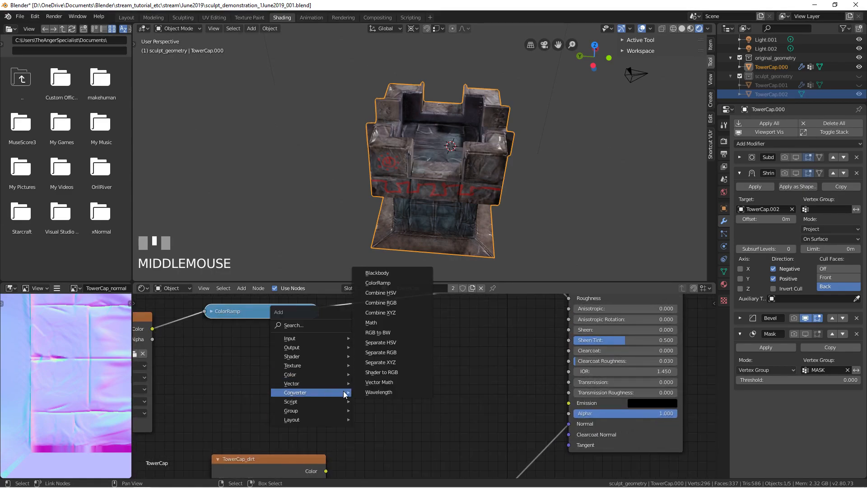
pyautogui.click(381, 324)
pyautogui.click(379, 324)
pyautogui.click(379, 324)
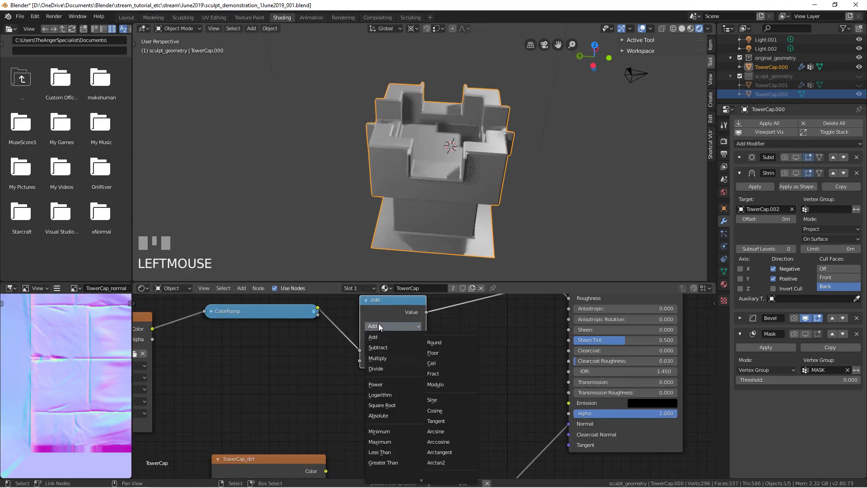
pyautogui.click(378, 358)
# Check the multiplied specular highlights from below by temporarily trackball-rotating the tower, then cancel the rotation.
pyautogui.moveTo(392, 215)
pyautogui.mouseDown(button='middle')
pyautogui.moveTo(381, 180)
pyautogui.moveTo(465, 161)
pyautogui.moveTo(427, 136)
pyautogui.mouseUp(button='middle')
pyautogui.press('r')
pyautogui.press('r')
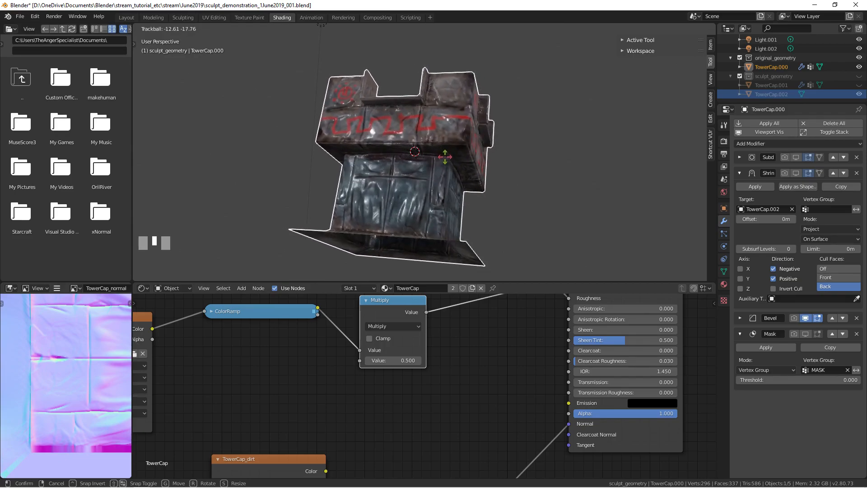
pyautogui.rightClick(444, 157)
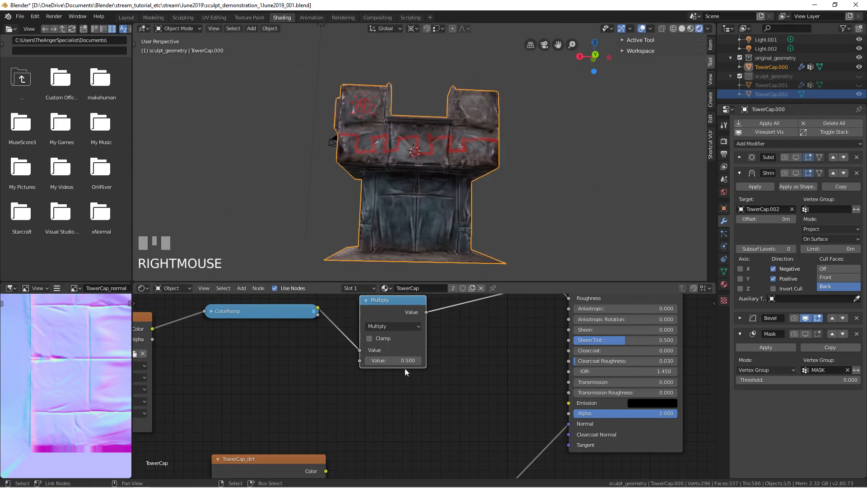
# Set the specular Multiply node's value to 0.300 and check the highlights with a temporary trackball rotation, cancelling it.
pyautogui.click(368, 361)
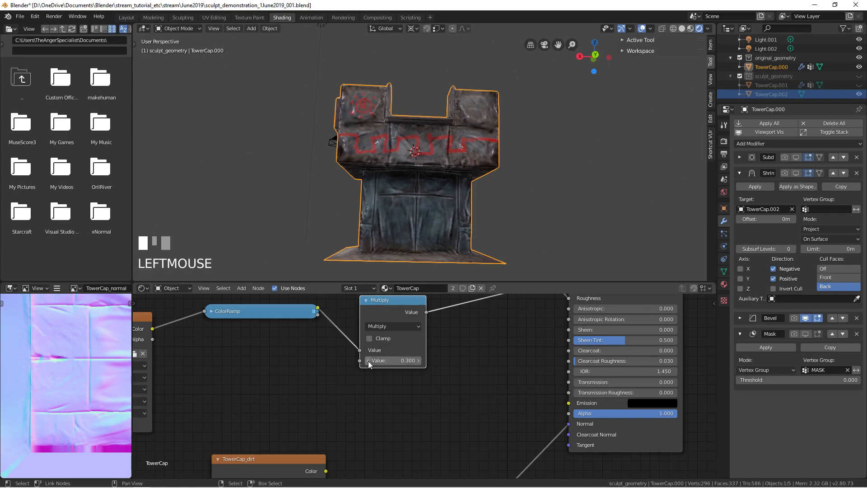
pyautogui.press('r')
pyautogui.press('r')
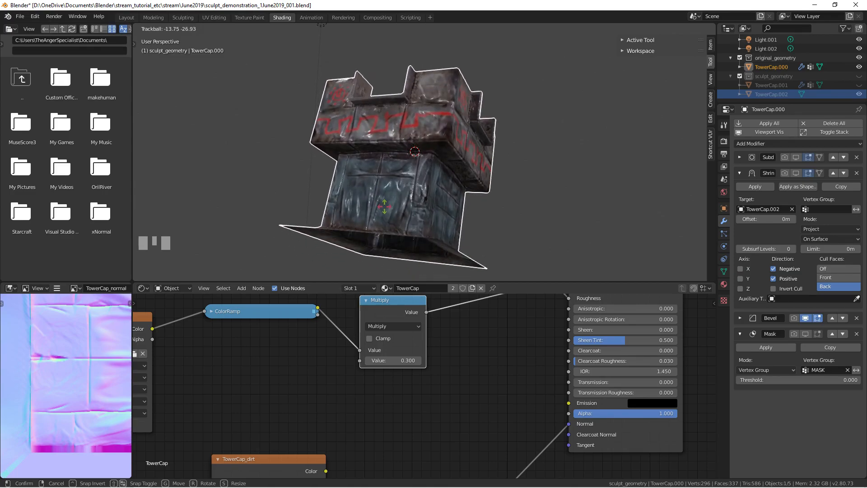
pyautogui.rightClick(357, 253)
# Collapse the Overlay node in the roughness branch and reposition it beside the ColorRamp.
pyautogui.scroll(-1, 352, 319)
pyautogui.moveTo(339, 321); pyautogui.dragTo(350, 440, button='middle')
pyautogui.moveTo(386, 371); pyautogui.dragTo(357, 381, button='middle')
pyautogui.rightClick(361, 307)
pyautogui.press('h')
pyautogui.press('g')
pyautogui.click(314, 382)
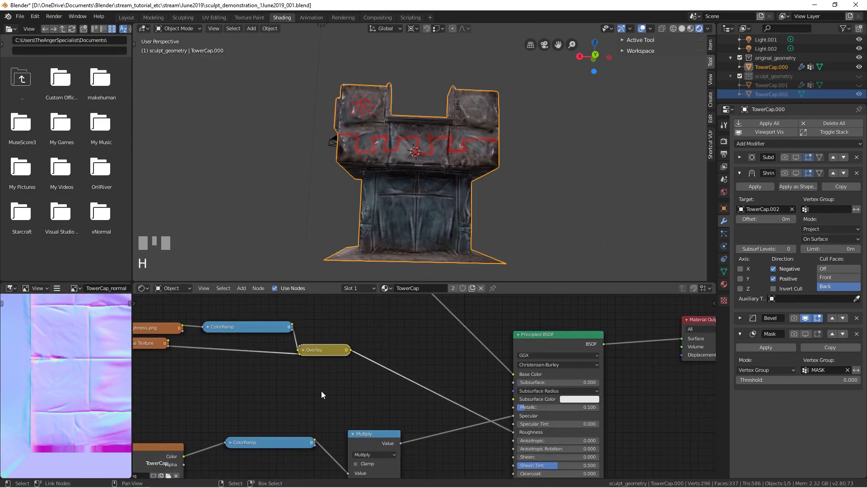
# Place a copy of the Multiply node between Overlay and the Roughness input and change its operation to Add.
pyautogui.click(395, 347)
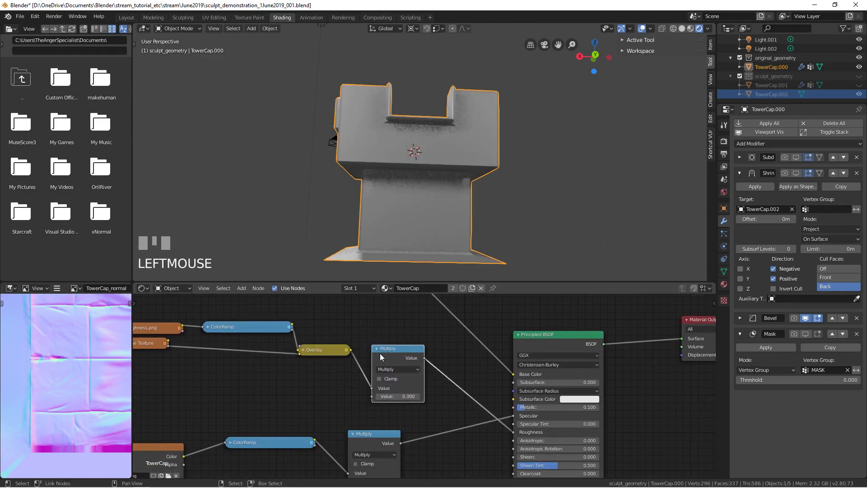
pyautogui.click(406, 370)
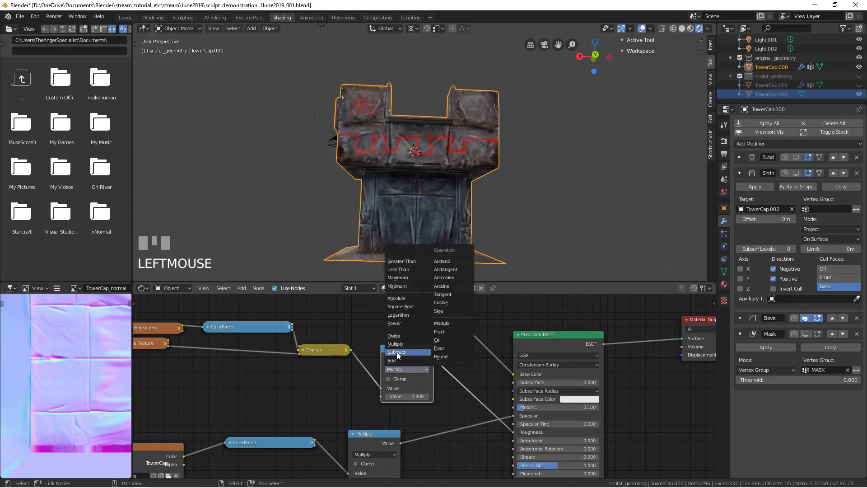
pyautogui.click(395, 359)
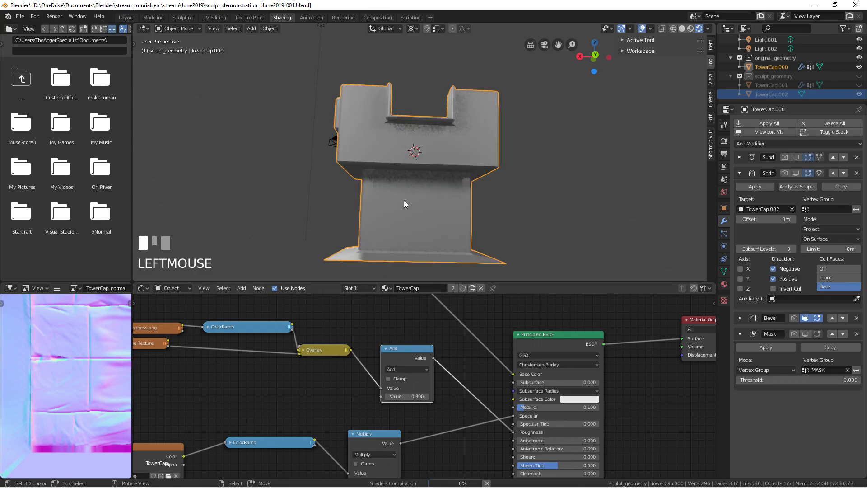
# Check the roughness Add node's effect up close by temporarily trackball-rotating the tower, then cancel the rotation.
pyautogui.moveTo(405, 200); pyautogui.dragTo(376, 195, button='middle')
pyautogui.scroll(2, 376, 195)
pyautogui.press('r')
pyautogui.press('r')
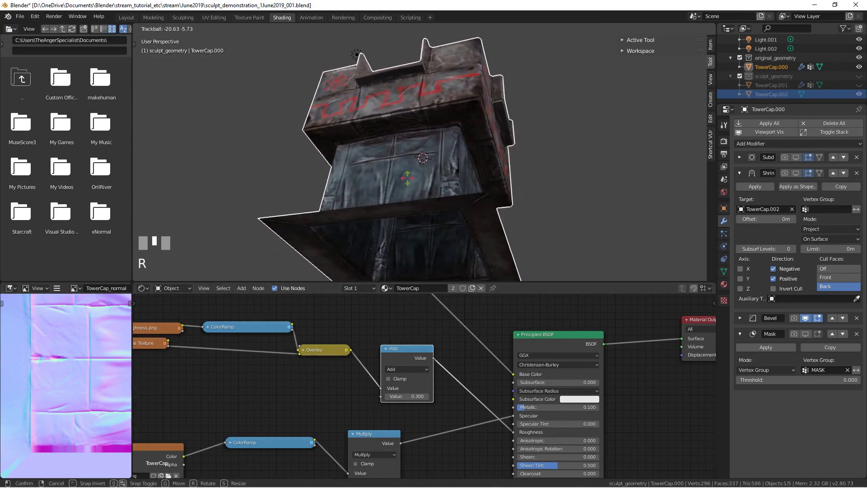
pyautogui.rightClick(396, 239)
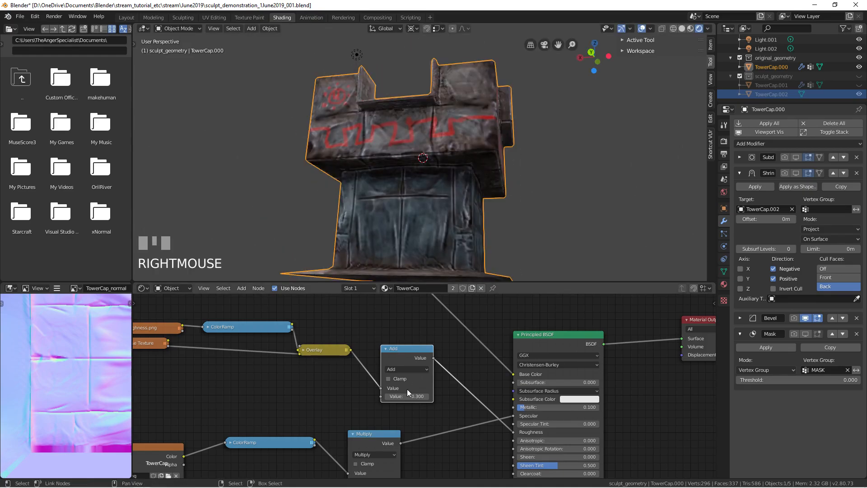
# Set the roughness Add node's value to 0 and check the highlights with a trackball rotation, cancelling it.
pyautogui.moveTo(407, 396); pyautogui.dragTo(389, 396)
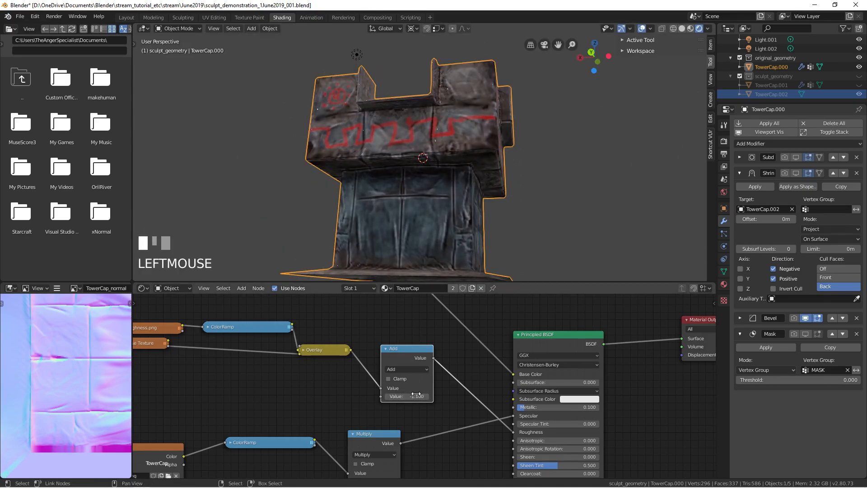
pyautogui.write('0')
pyautogui.press('Return')
pyautogui.press('r')
pyautogui.press('r')
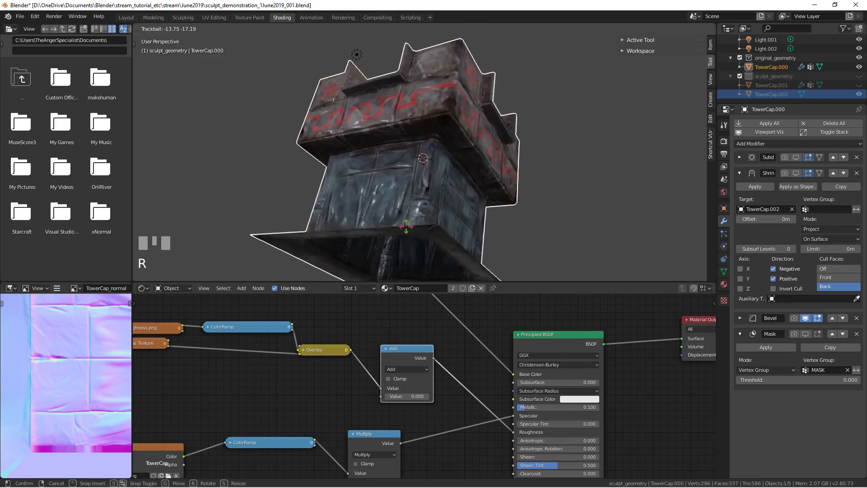
pyautogui.rightClick(413, 229)
# Trackball-rotate the tower by about -8° and -12° so its front catches the light.
pyautogui.scroll(-2, 492, 208)
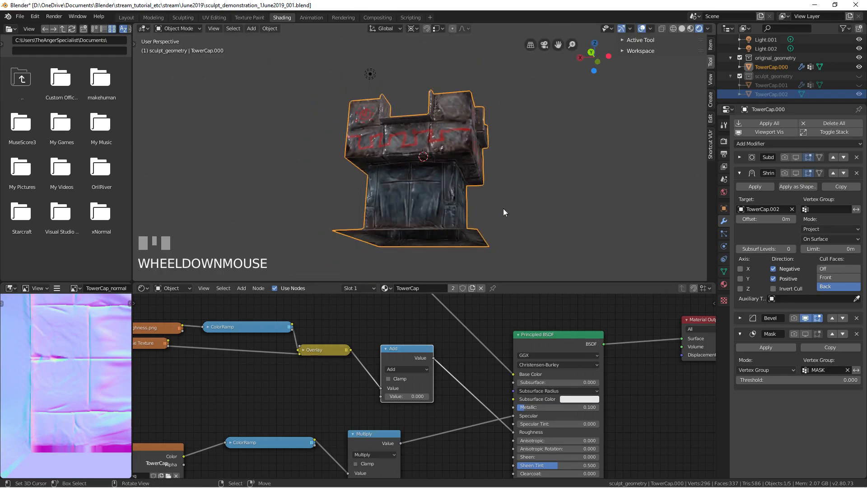
pyautogui.scroll(1, 514, 210)
pyautogui.press('r')
pyautogui.press('r')
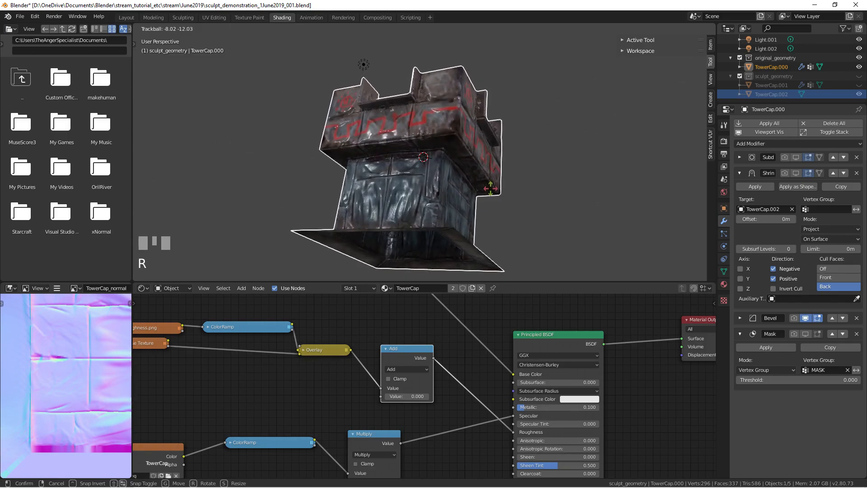
pyautogui.click(490, 188)
# Set the roughness Add node's value to 0.250 while viewing the tower up close.
pyautogui.scroll(2, 490, 189)
pyautogui.scroll(1, 443, 346)
pyautogui.moveTo(408, 396); pyautogui.dragTo(419, 397)
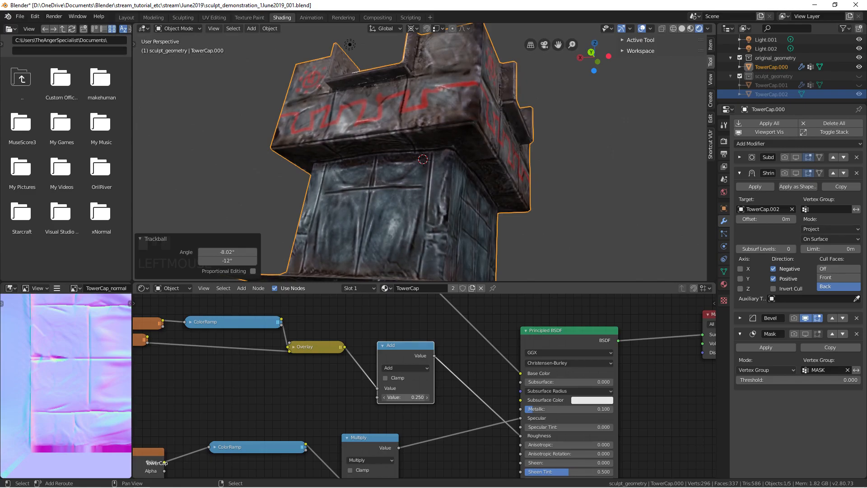
# Clear the tower's rotation, check its highlights with a temporary trackball rotation and cancel it.
pyautogui.scroll(-3, 388, 198)
pyautogui.moveTo(389, 198); pyautogui.dragTo(502, 194, button='middle')
pyautogui.hotkey('alt', 'r')
pyautogui.scroll(-2, 354, 202)
pyautogui.press('r')
pyautogui.press('r')
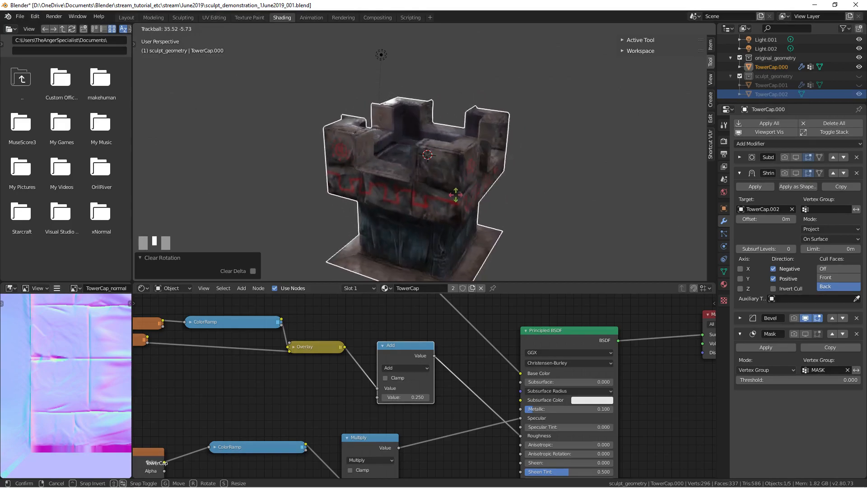
pyautogui.rightClick(419, 184)
pyautogui.moveTo(410, 194); pyautogui.dragTo(465, 163, button='middle')
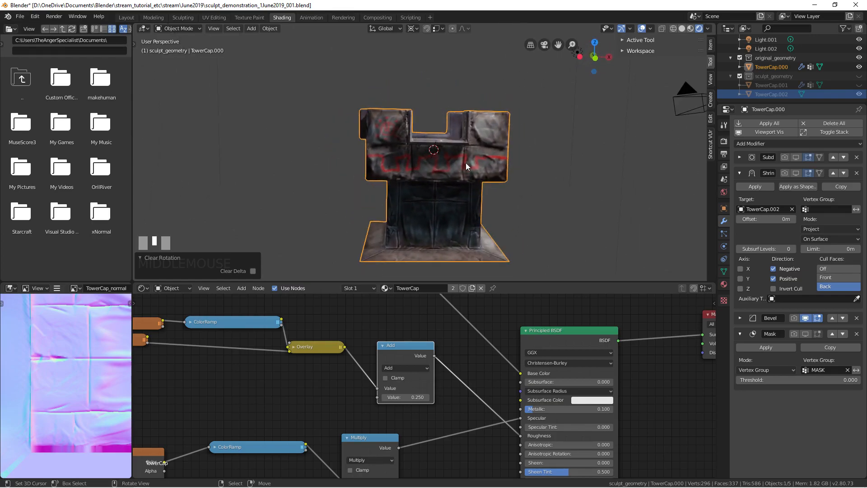
# Save the Blender scene over sculpt_demonstration_1June2019_001.blend and check the tower from another angle.
pyautogui.scroll(-1, 410, 342)
pyautogui.moveTo(466, 320); pyautogui.dragTo(393, 351, button='middle')
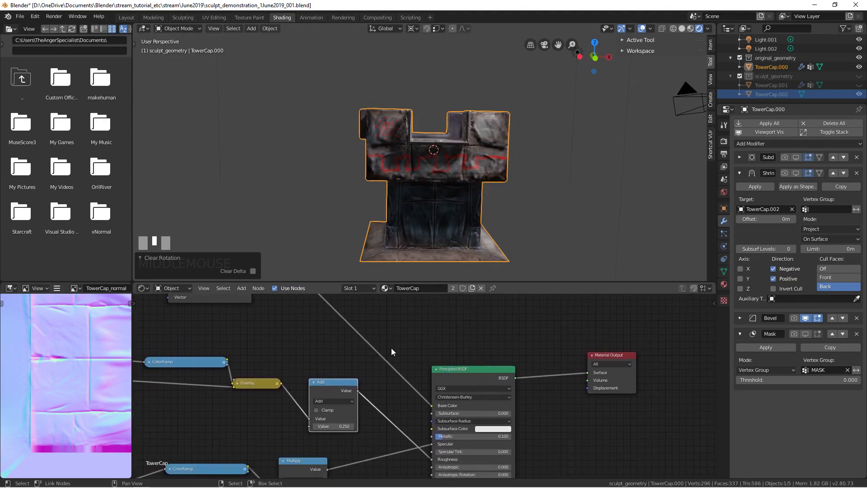
pyautogui.scroll(-1, 393, 351)
pyautogui.click(24, 15)
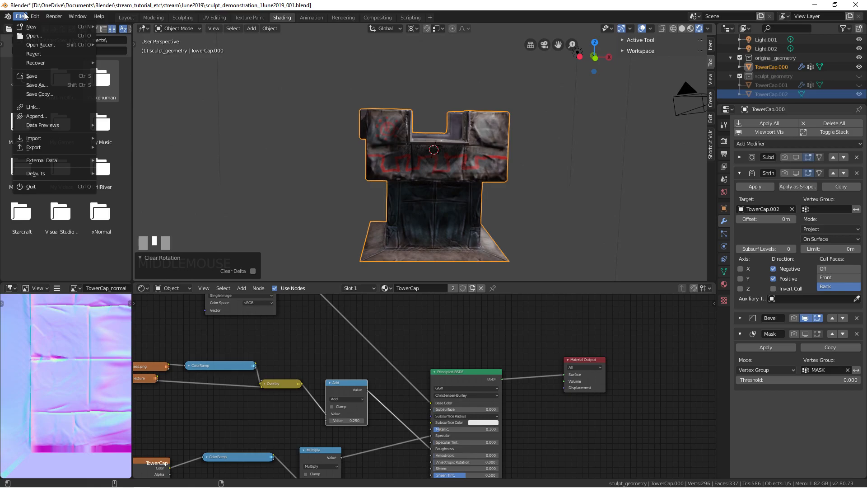
pyautogui.click(37, 84)
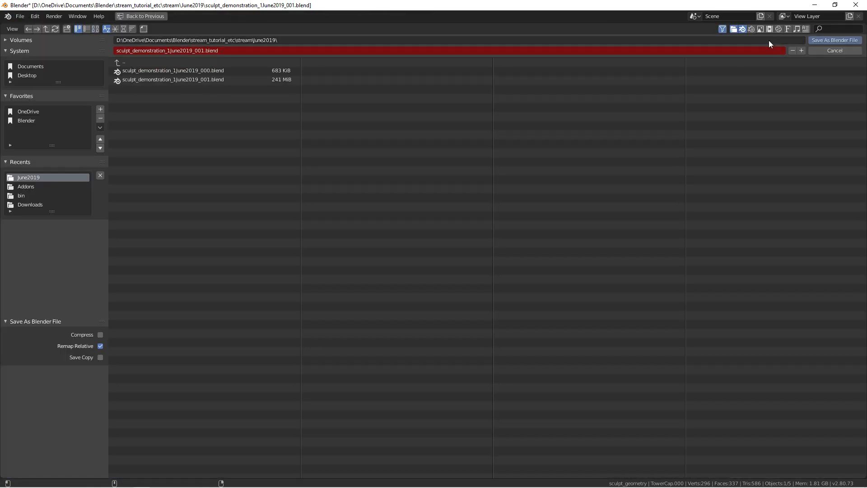
pyautogui.click(835, 40)
pyautogui.moveTo(451, 257)
pyautogui.mouseDown(button='middle')
pyautogui.moveTo(331, 234)
pyautogui.moveTo(357, 262)
pyautogui.moveTo(357, 139)
pyautogui.mouseUp(button='middle')
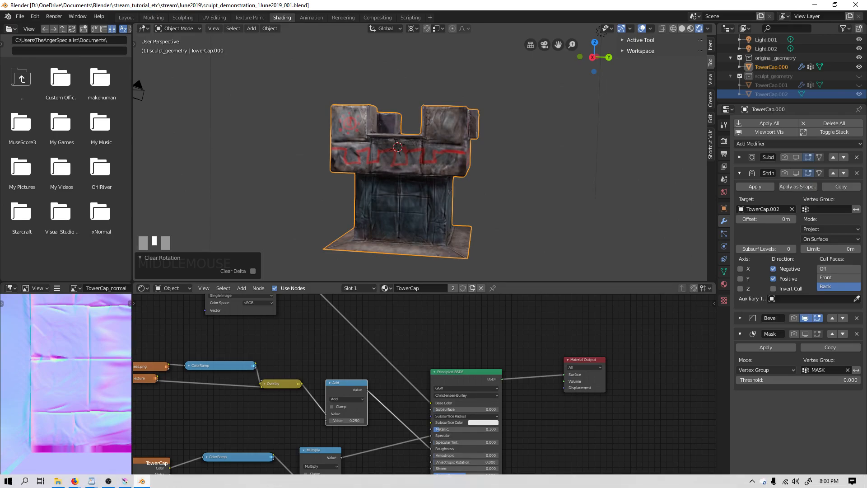
# Switch to Krita and open TowerCap_albedo.png from the June2019 folder.
pyautogui.click(136, 436)
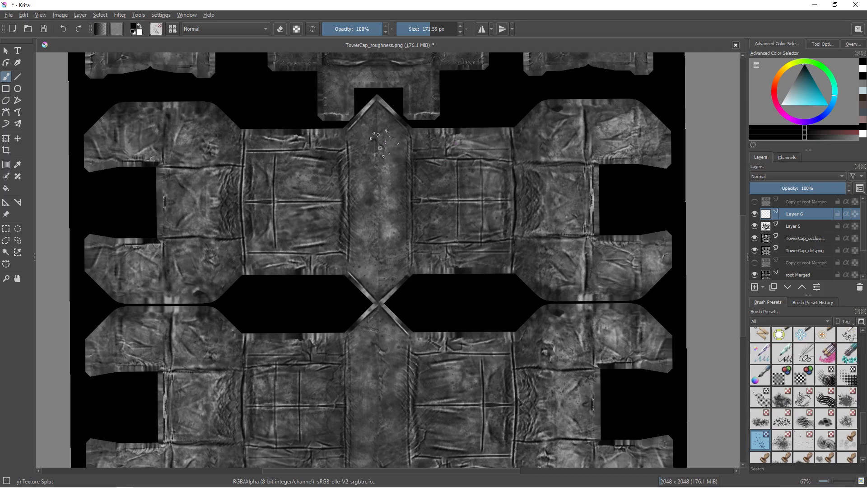
pyautogui.moveTo(399, 236); pyautogui.dragTo(346, 241, button='middle')
pyautogui.scroll(2, 324, 220)
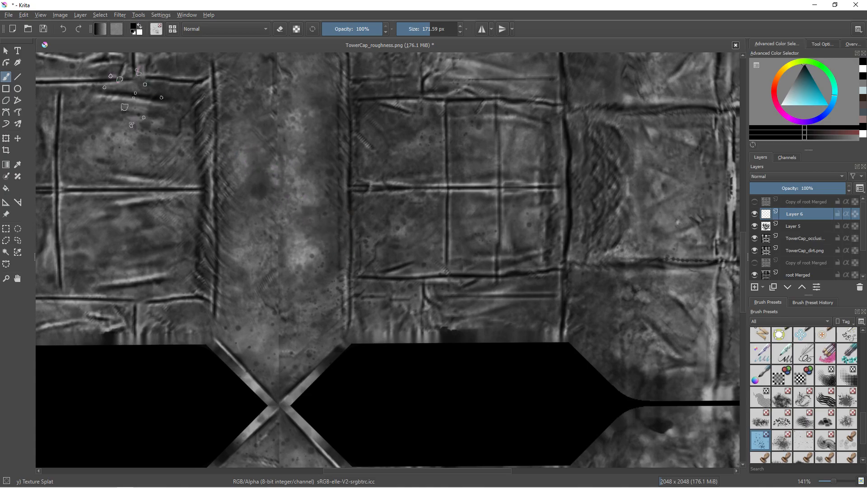
pyautogui.click(15, 15)
pyautogui.click(27, 36)
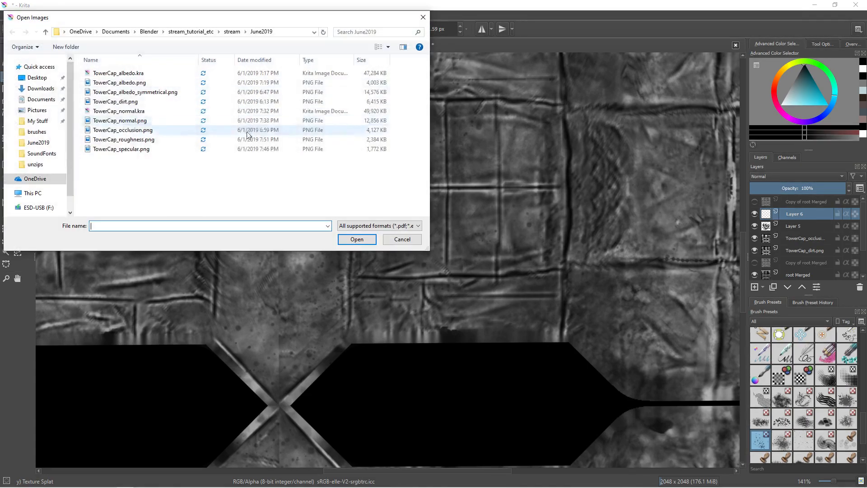
pyautogui.doubleClick(133, 83)
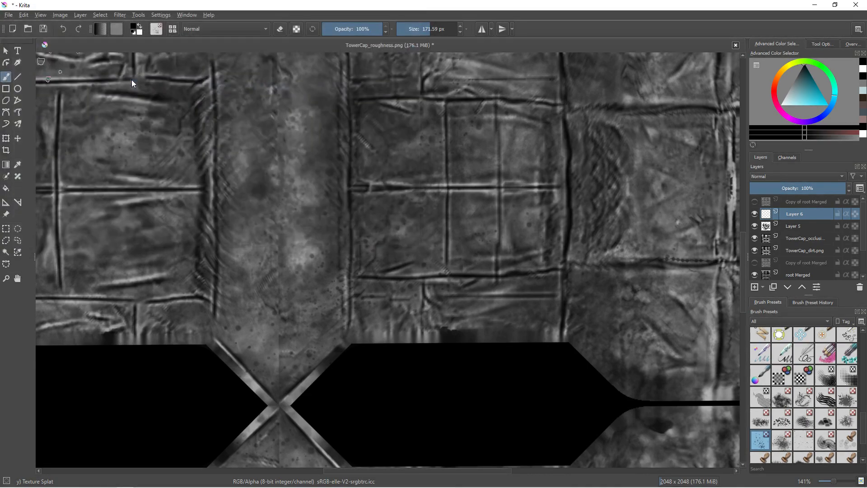
# Scale the albedo image to 512 × 512 px with the Lanczos3 filter and inspect the result up close.
pyautogui.click(60, 18)
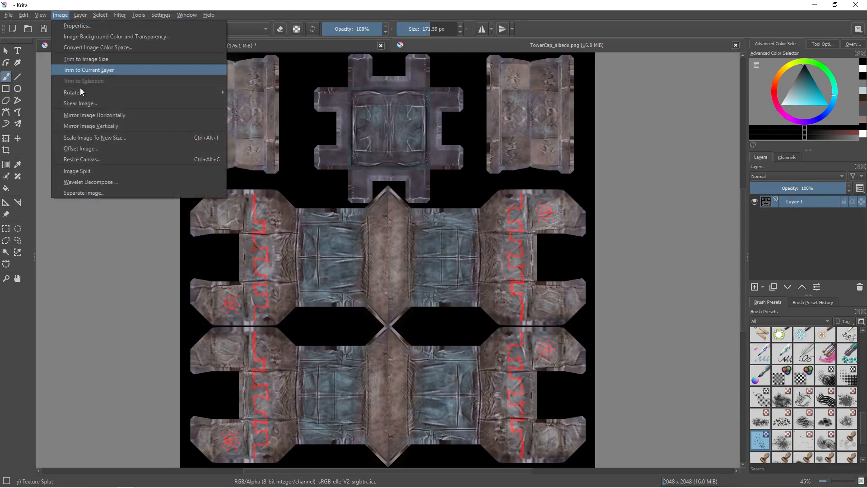
pyautogui.click(96, 138)
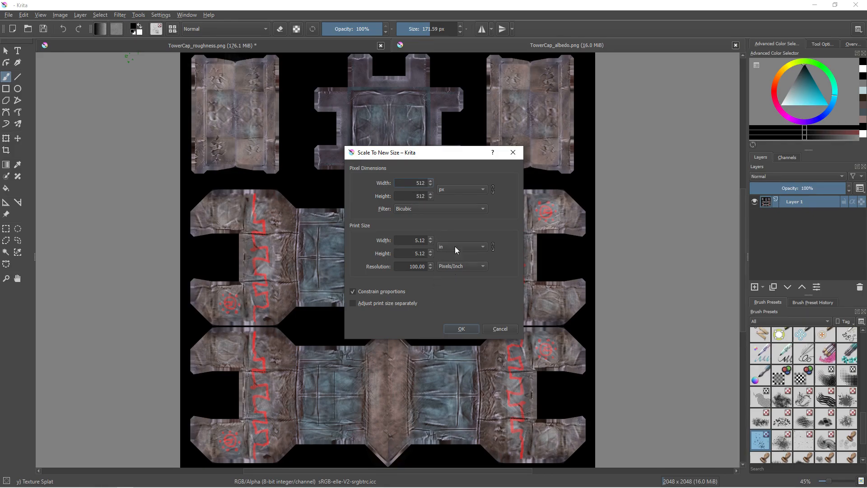
pyautogui.click(447, 209)
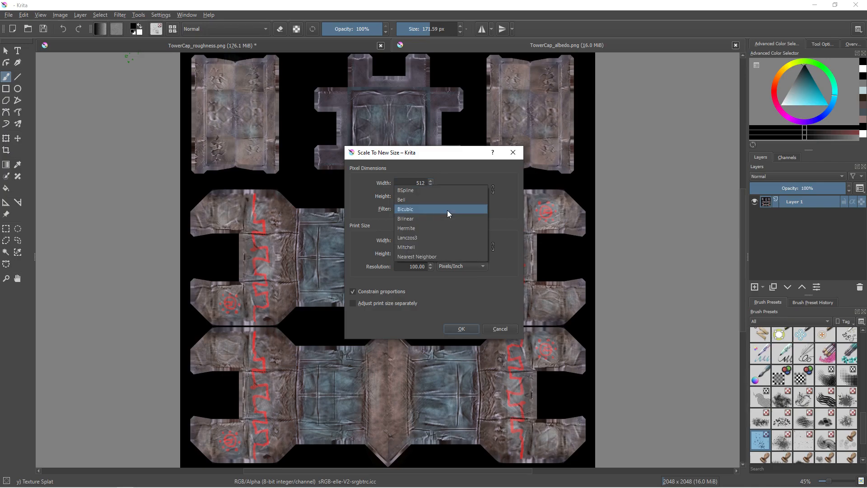
pyautogui.click(431, 237)
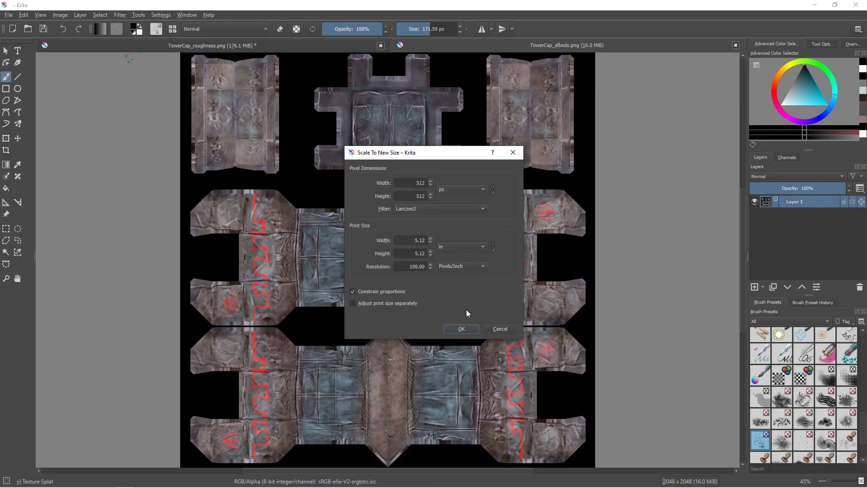
pyautogui.click(462, 328)
pyautogui.scroll(4, 393, 289)
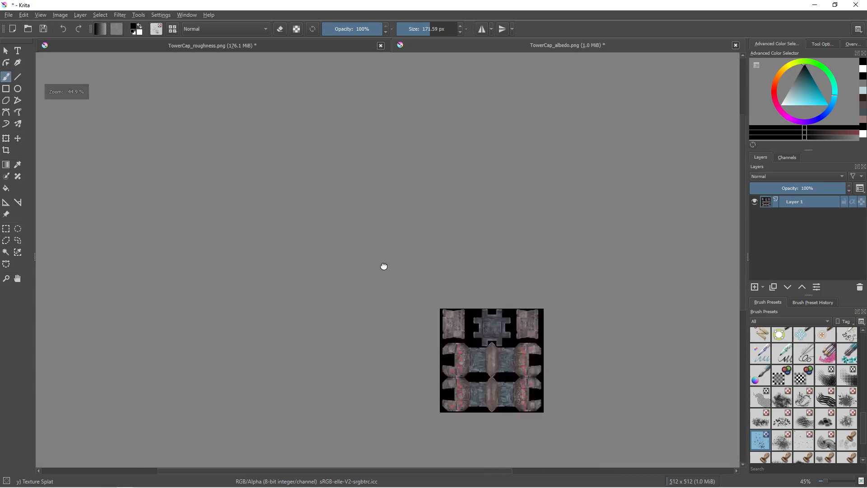
pyautogui.scroll(5, 470, 291)
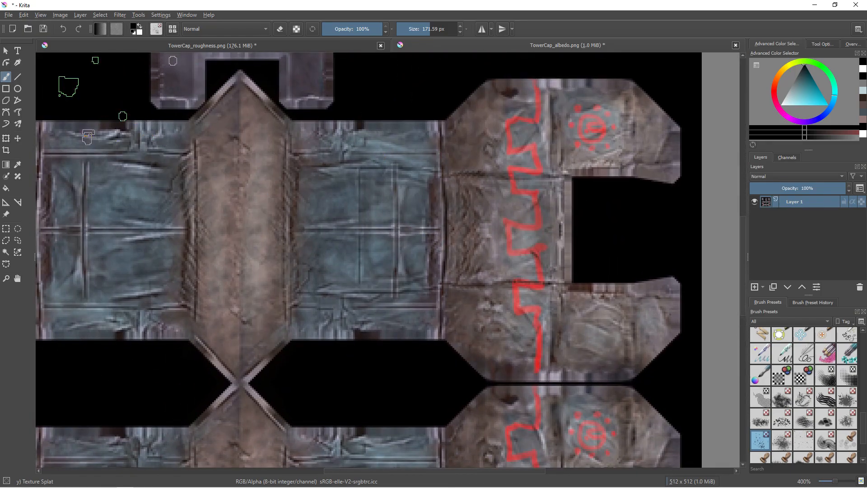
# Export the scaled albedo as a PNG named TowerCap_albedo_lo.png.
pyautogui.click(9, 15)
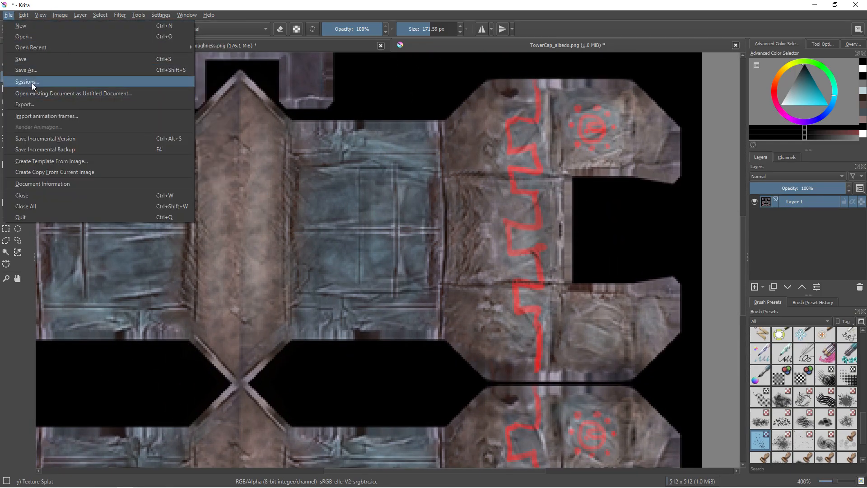
pyautogui.click(28, 105)
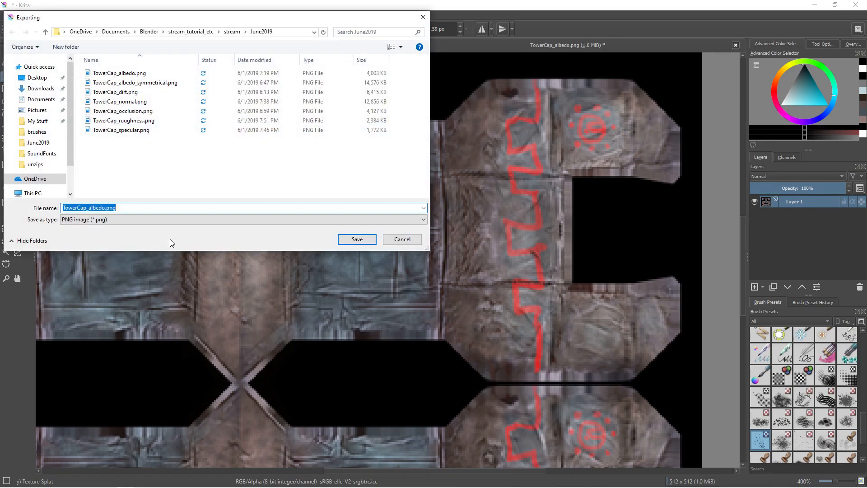
pyautogui.write('_lo')
pyautogui.press('Return')
pyautogui.press('Return')
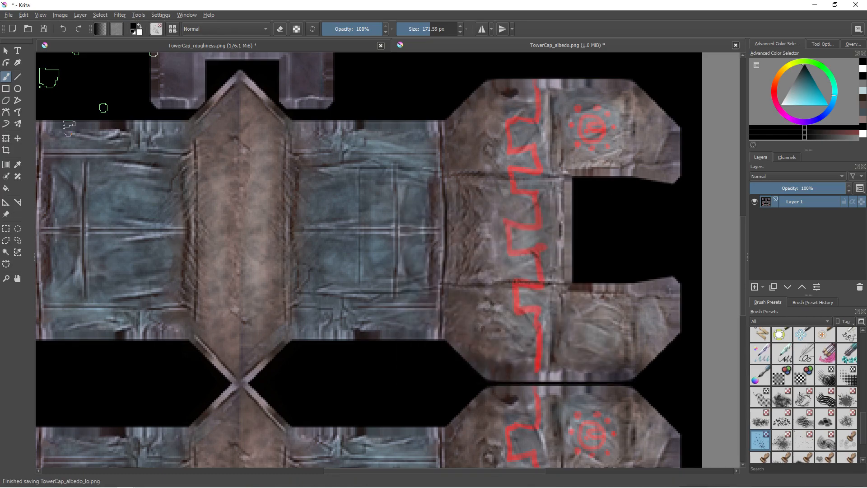
# Open TowerCap_normal.png with the scRGB (linear) profile.
pyautogui.click(9, 15)
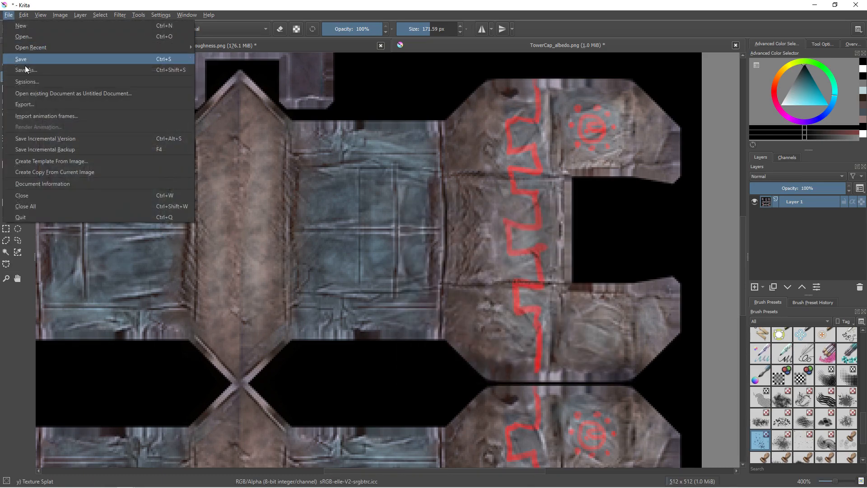
pyautogui.click(26, 36)
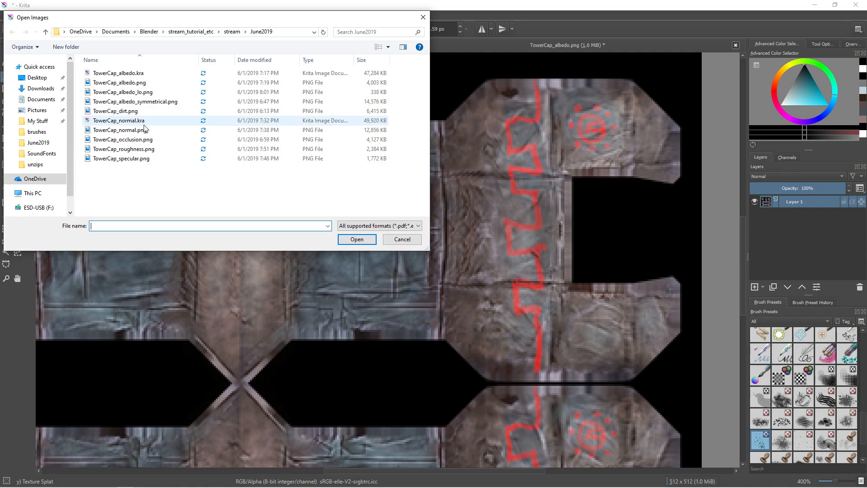
pyautogui.doubleClick(122, 149)
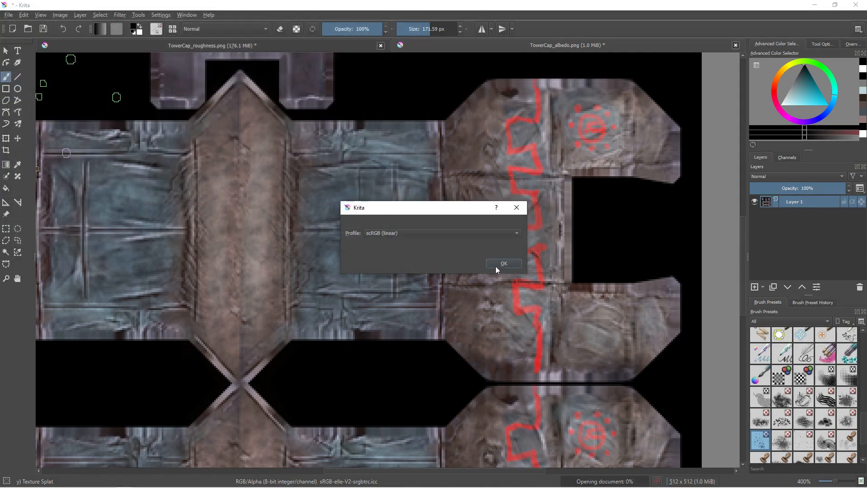
pyautogui.click(501, 263)
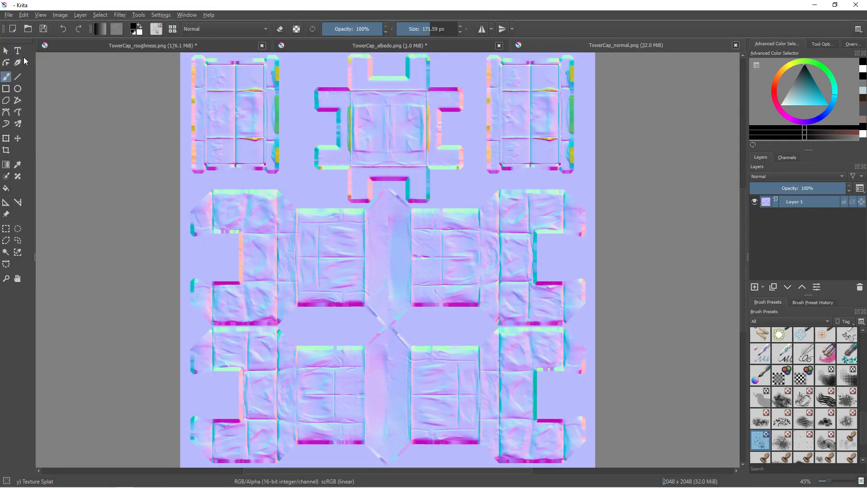
pyautogui.click(9, 16)
pyautogui.click(26, 103)
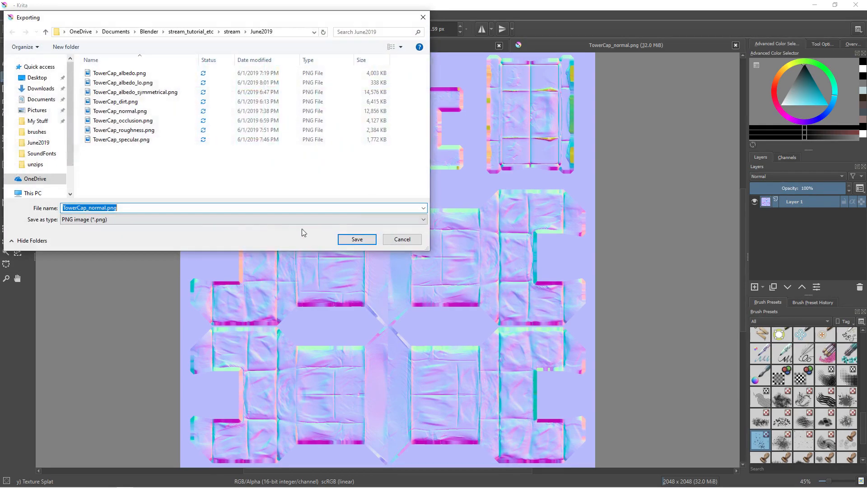
pyautogui.click(162, 206)
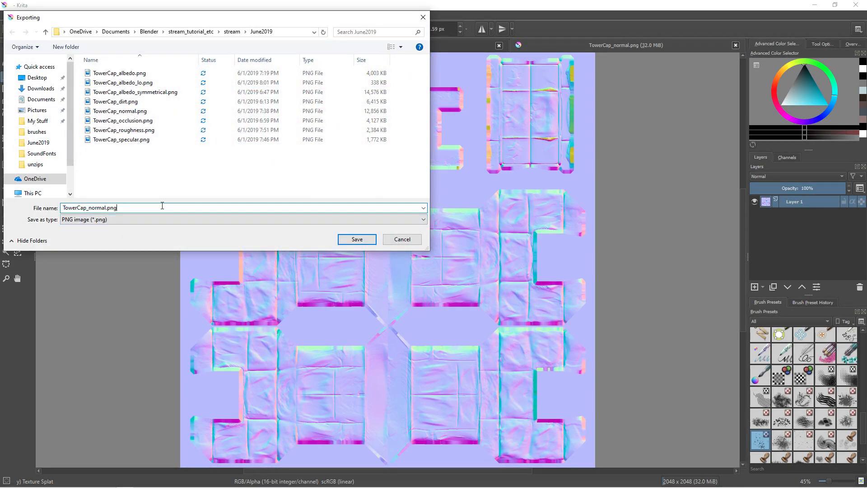
pyautogui.press('Return')
# Scale the normal map image to 512 × 512 px and inspect its detail up close.
pyautogui.click(62, 15)
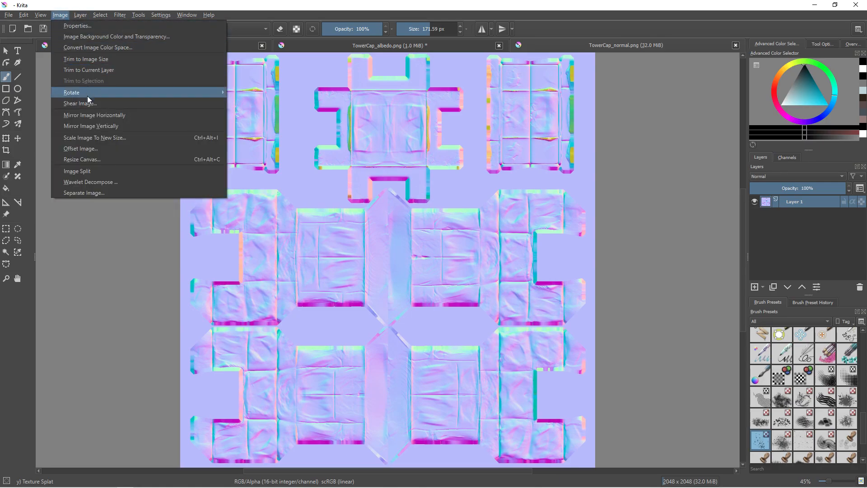
pyautogui.click(83, 138)
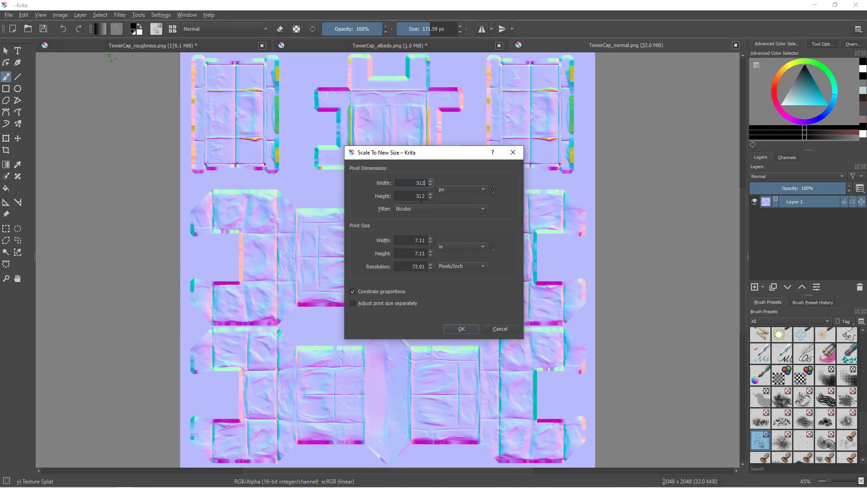
pyautogui.click(458, 328)
pyautogui.scroll(3, 404, 307)
pyautogui.moveTo(393, 283); pyautogui.dragTo(173, 138, button='middle')
pyautogui.scroll(1, 442, 317)
pyautogui.scroll(3, 447, 323)
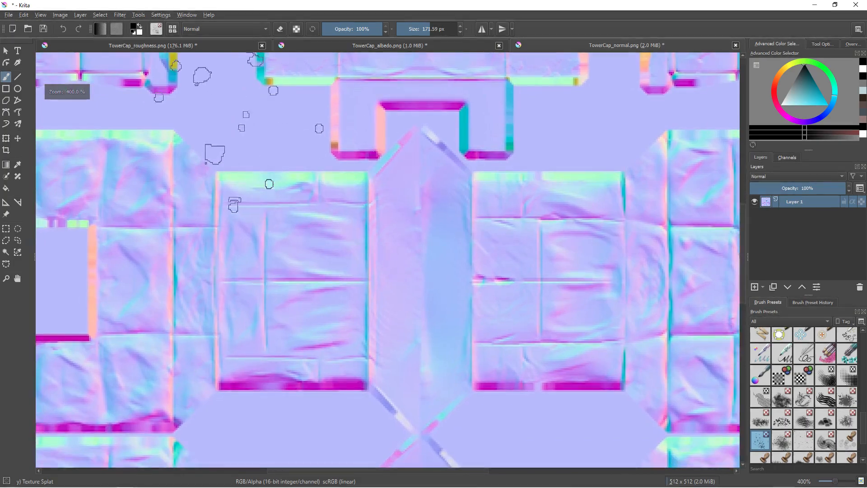
# Export the scaled normal map as a PNG named TowerCap_normal_lo.png.
pyautogui.click(9, 15)
pyautogui.click(27, 104)
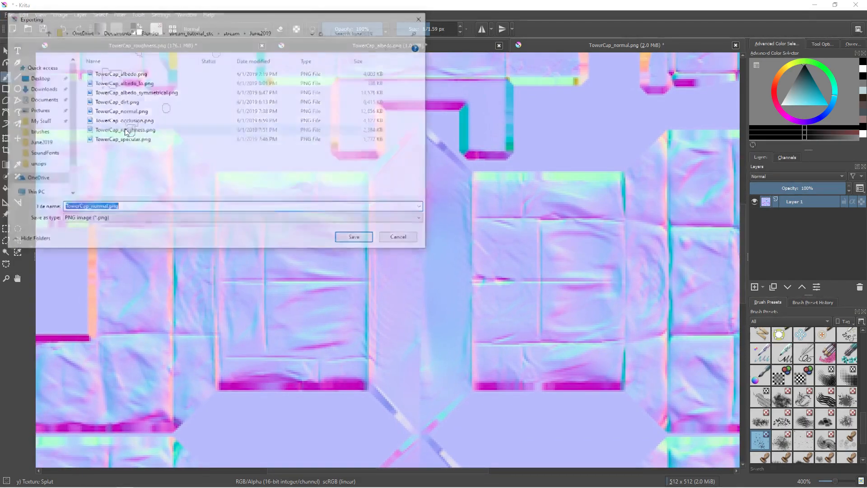
pyautogui.click(143, 209)
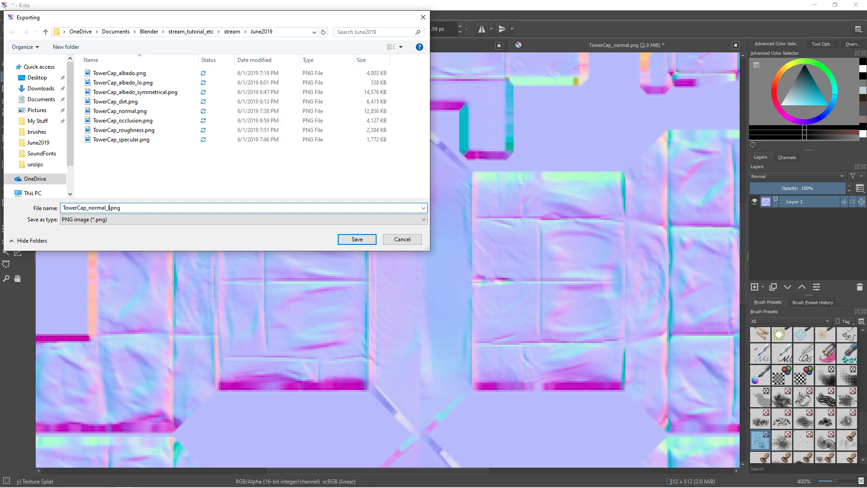
pyautogui.press('Return')
pyautogui.press('Return')
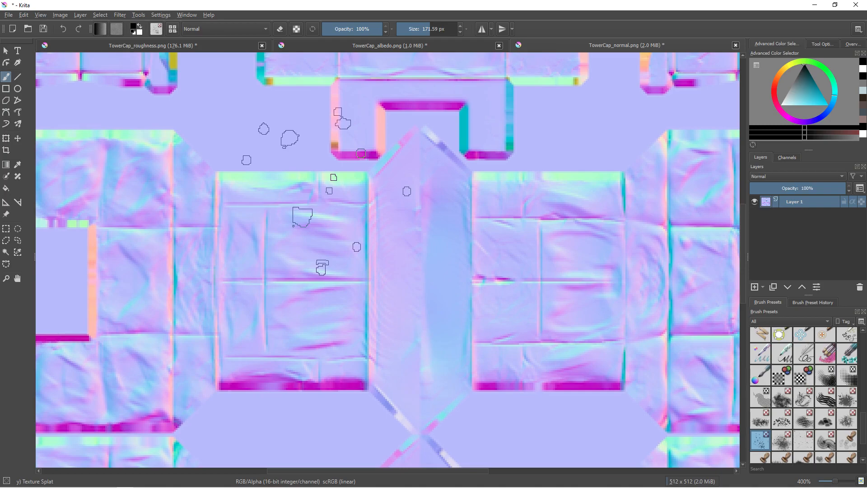
# Export the normal map again, replacing the existing TowerCap_normal_lo.png and accepting the PNG options.
pyautogui.click(10, 15)
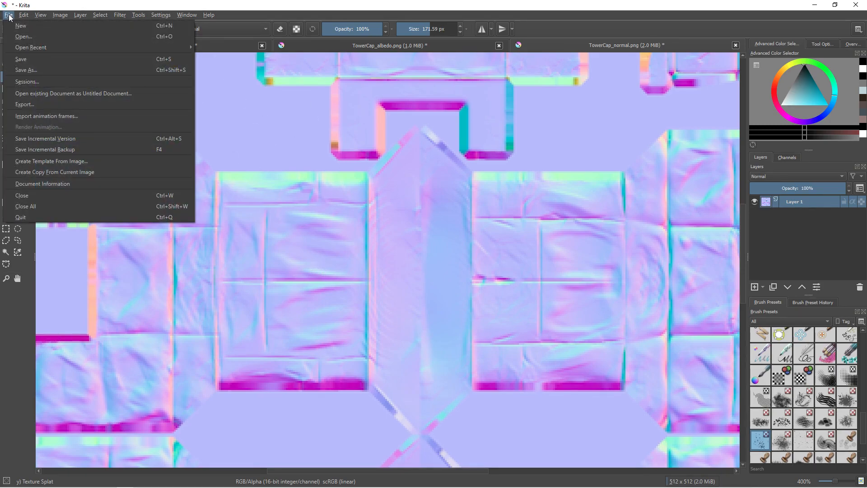
pyautogui.click(28, 104)
pyautogui.doubleClick(123, 120)
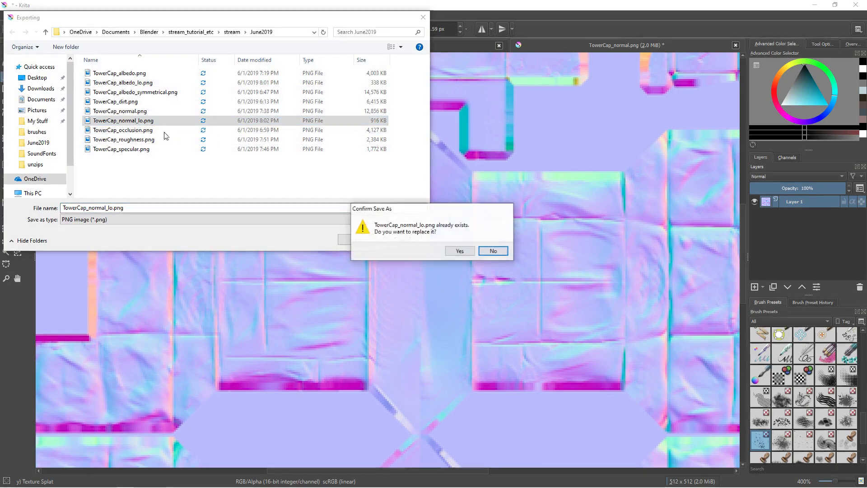
pyautogui.click(457, 251)
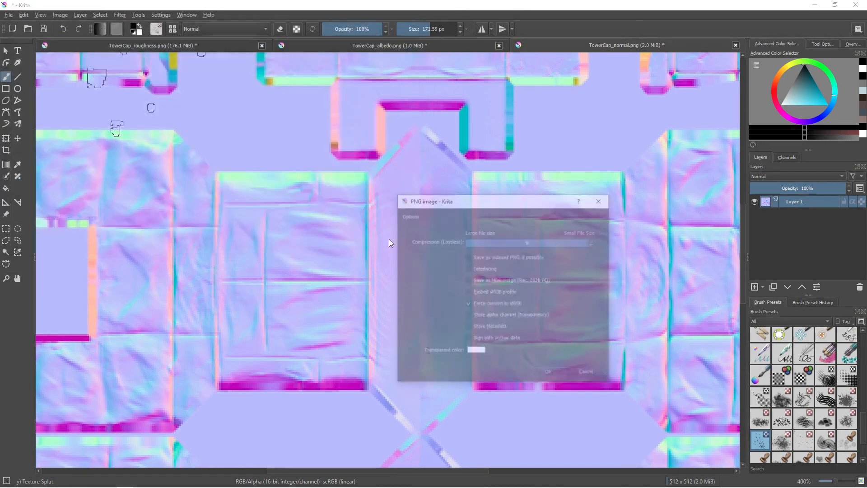
pyautogui.click(550, 375)
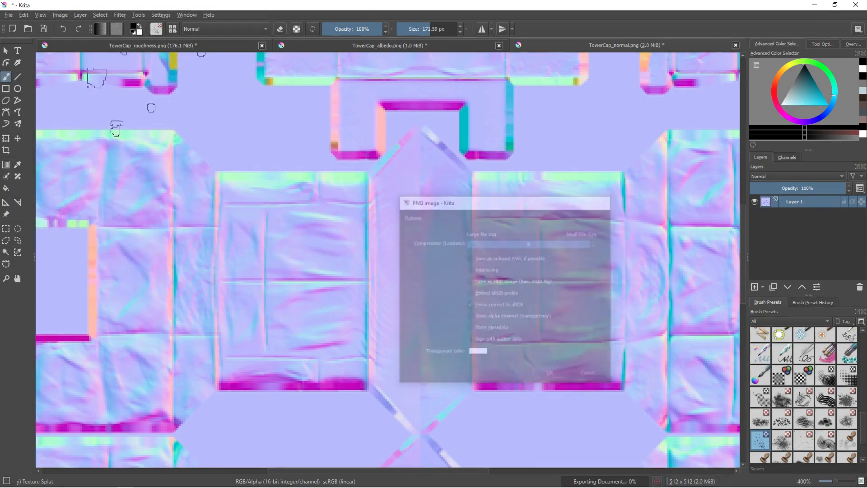
# Open TowerCap_roughness.png from the June2019 folder.
pyautogui.press('-')
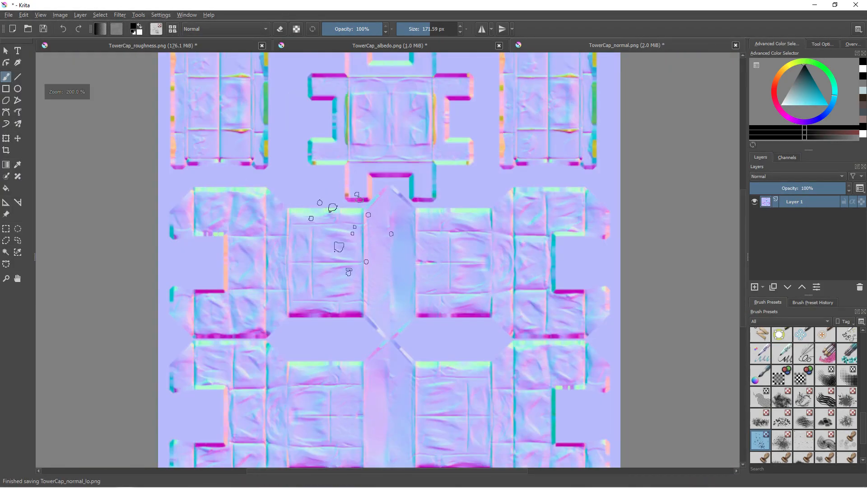
pyautogui.click(9, 15)
pyautogui.click(23, 37)
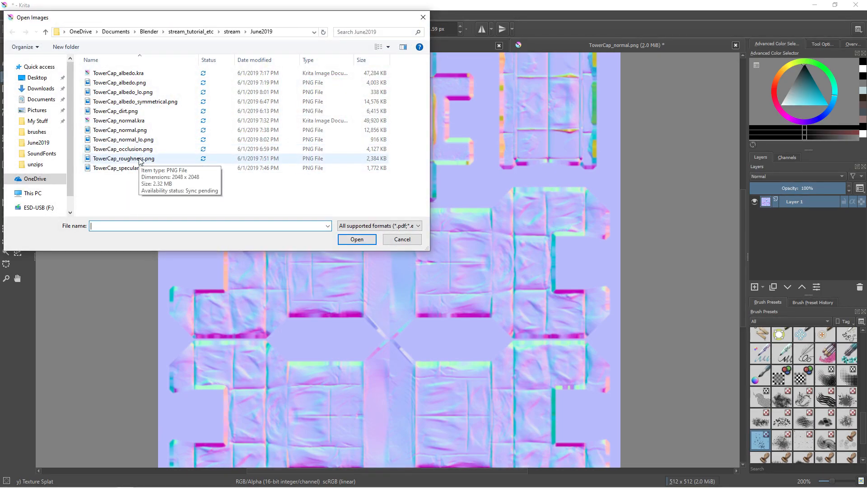
pyautogui.click(139, 159)
pyautogui.click(371, 241)
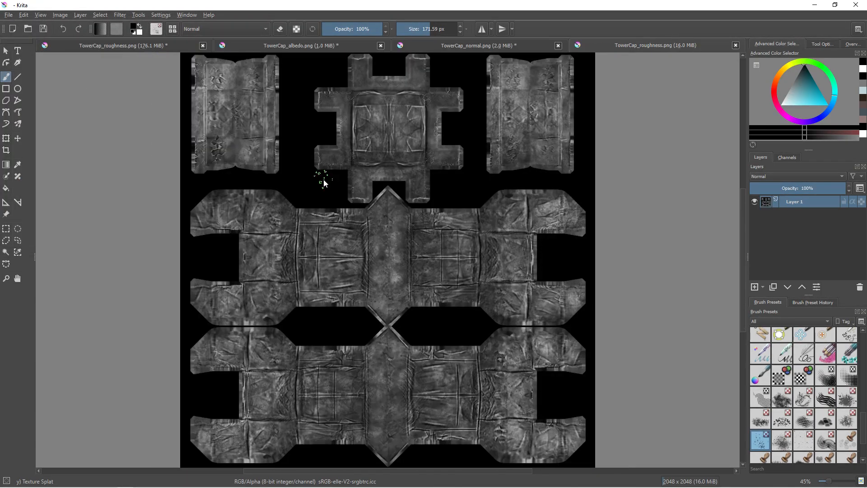
# Scale the roughness map image to 512 × 512 px with the Bicubic filter and check it up close.
pyautogui.click(65, 15)
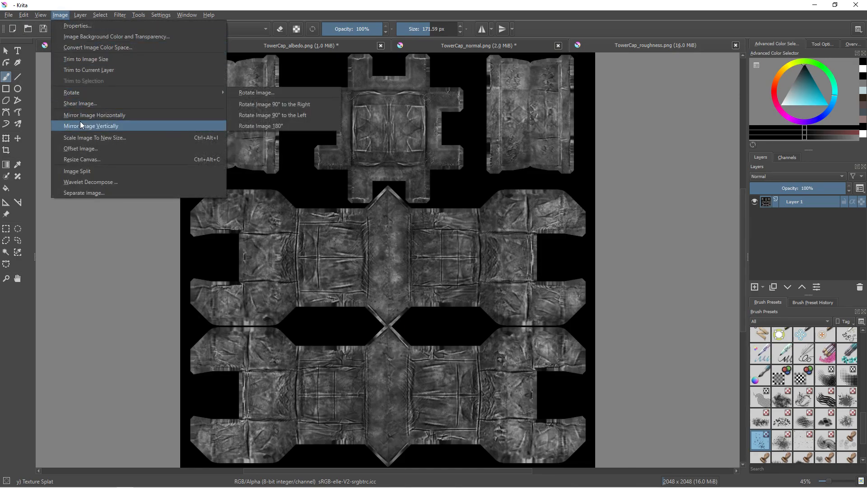
pyautogui.moveTo(80, 16)
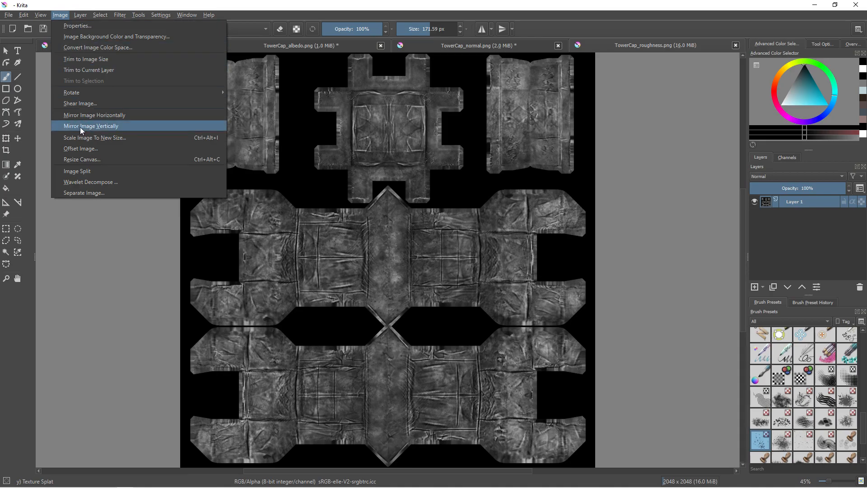
pyautogui.click(82, 138)
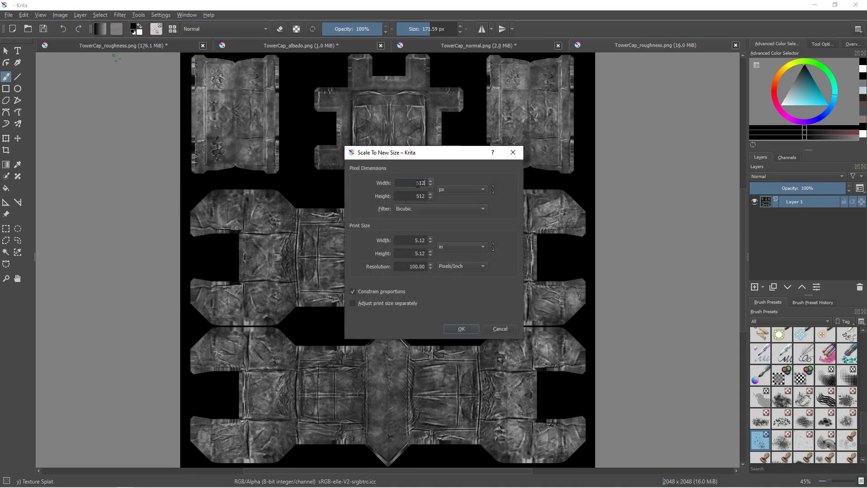
pyautogui.click(415, 212)
pyautogui.click(416, 210)
pyautogui.click(465, 329)
pyautogui.scroll(8, 373, 291)
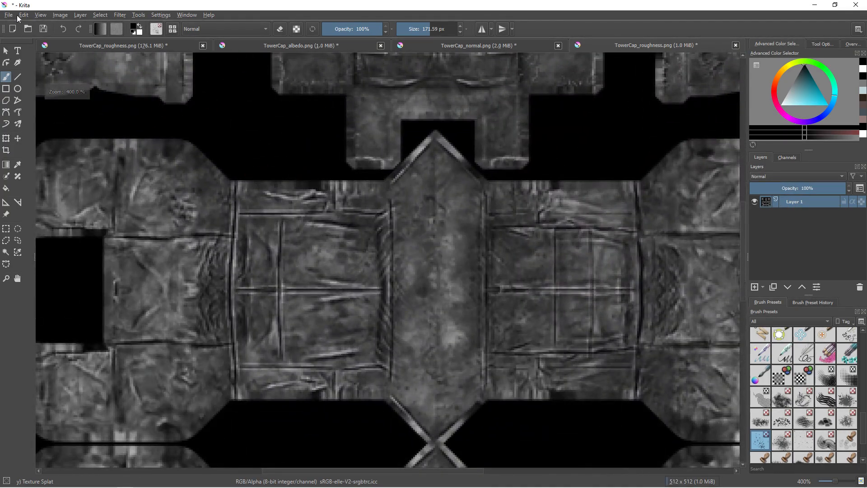
# Export the scaled roughness map as a PNG named TowerCap_roughness_lo.png, accepting the PNG options.
pyautogui.click(9, 15)
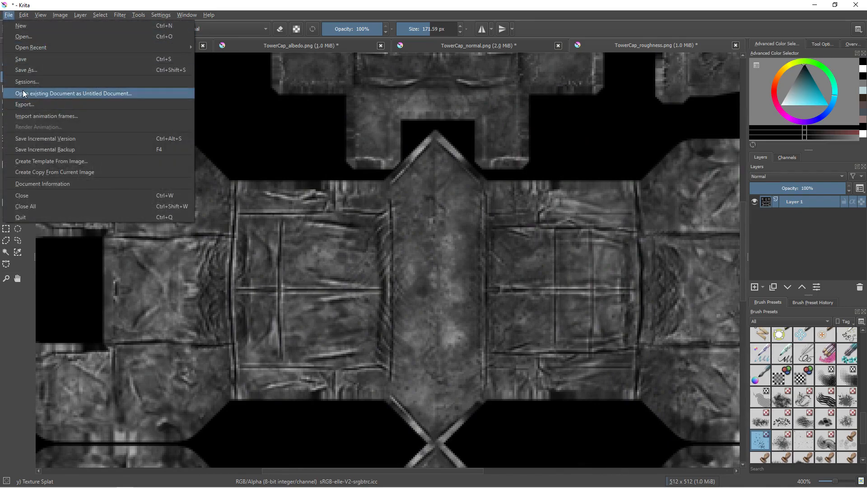
pyautogui.click(29, 102)
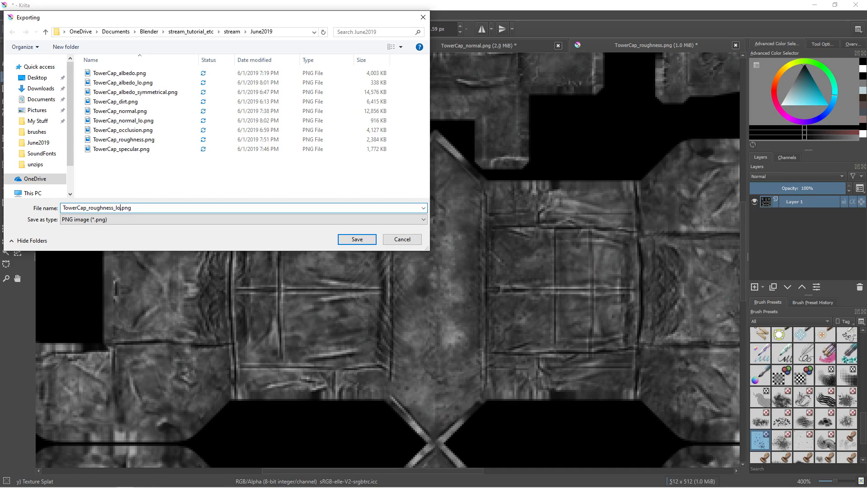
pyautogui.press('Return')
pyautogui.press('Return')
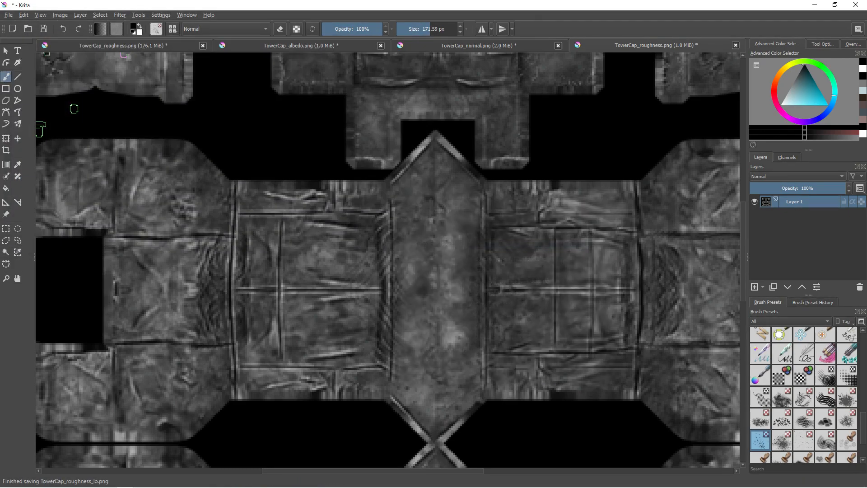
# Open TowerCap_specular.png from the June2019 folder and look at its detail up close.
pyautogui.click(8, 15)
pyautogui.click(23, 39)
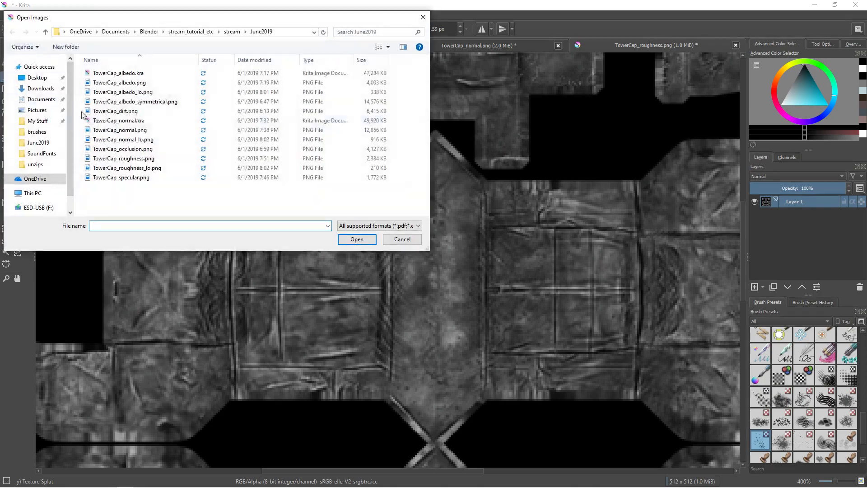
pyautogui.doubleClick(120, 178)
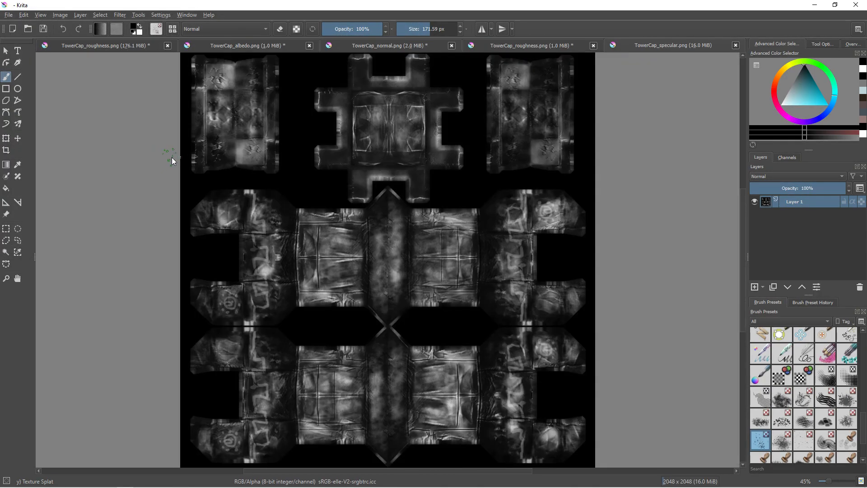
pyautogui.keyDown('ctrl'); pyautogui.scroll(4, 330, 252); pyautogui.keyUp('ctrl')
# Scale the specular map image to 512 × 512 px with the Bicubic filter.
pyautogui.click(8, 15)
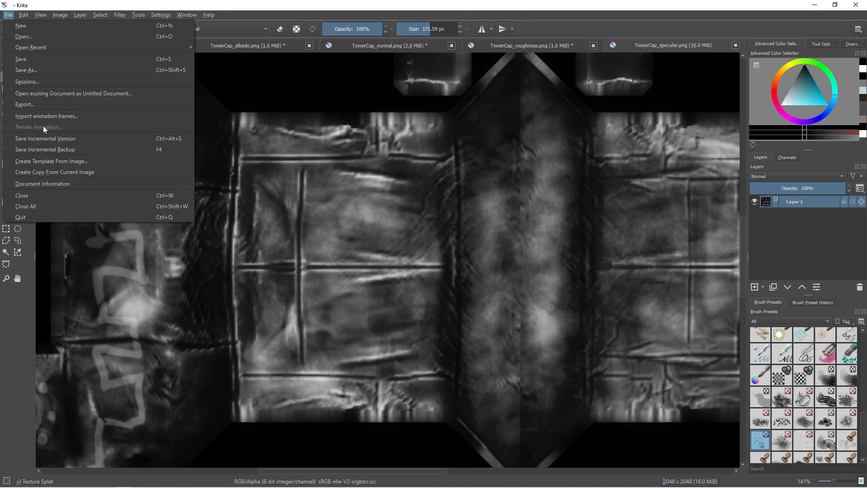
pyautogui.moveTo(60, 15)
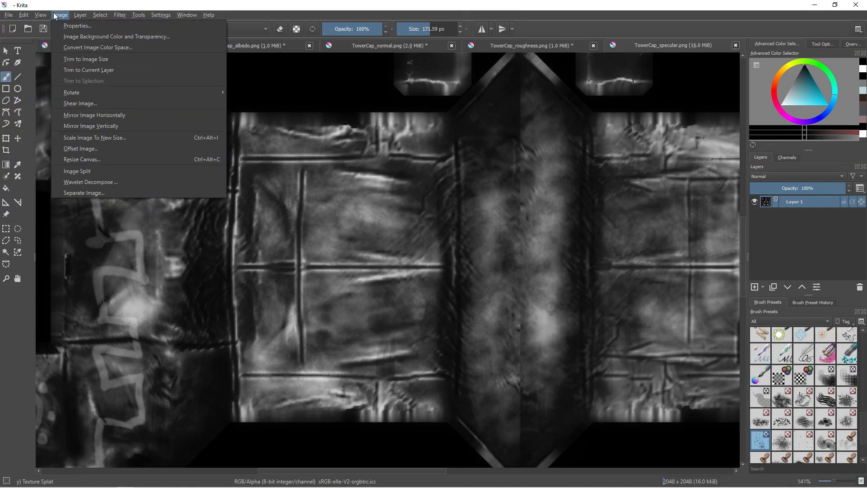
pyautogui.click(83, 138)
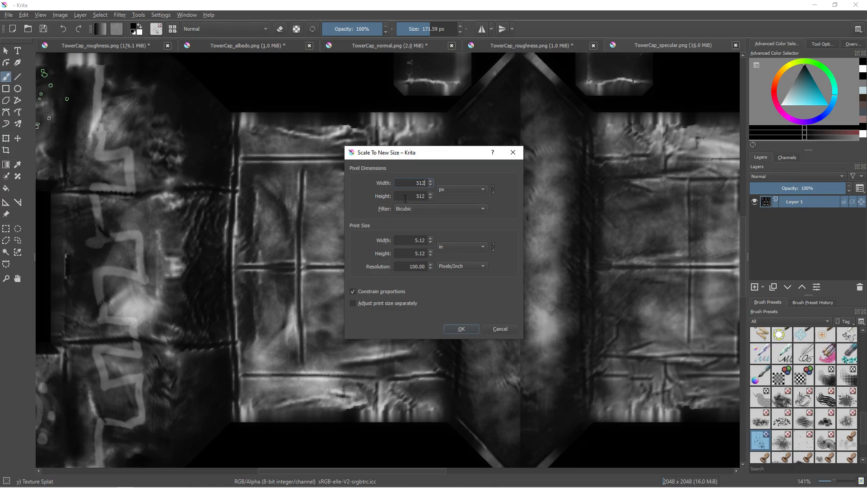
pyautogui.click(461, 328)
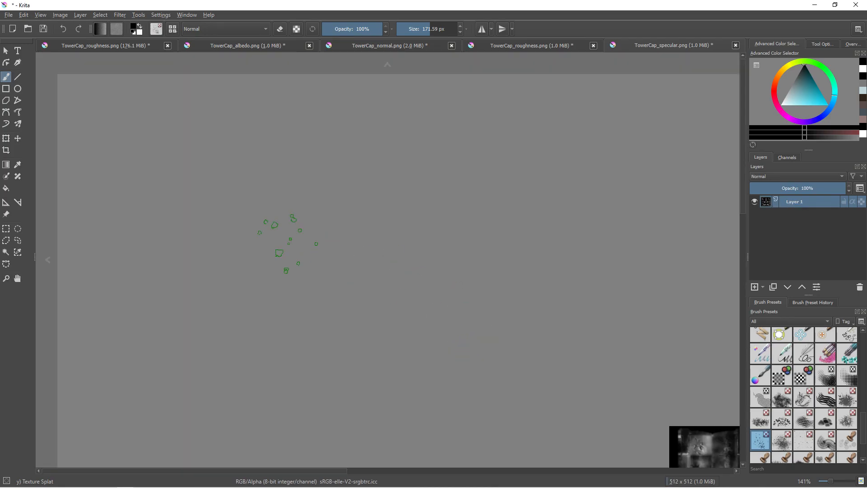
pyautogui.keyDown('ctrl'); pyautogui.scroll(1, 373, 160); pyautogui.keyUp('ctrl')
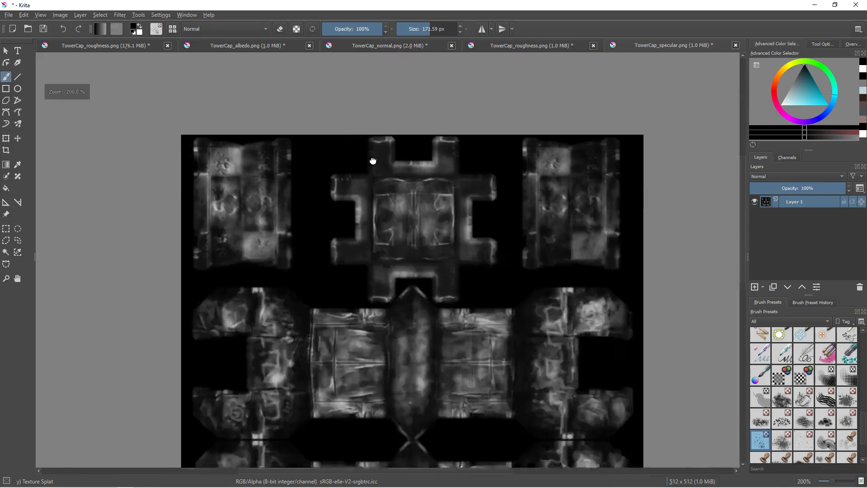
# Export the scaled specular map as a PNG named TowerCap_specular_lo.png, accepting the PNG options.
pyautogui.click(9, 15)
pyautogui.click(26, 101)
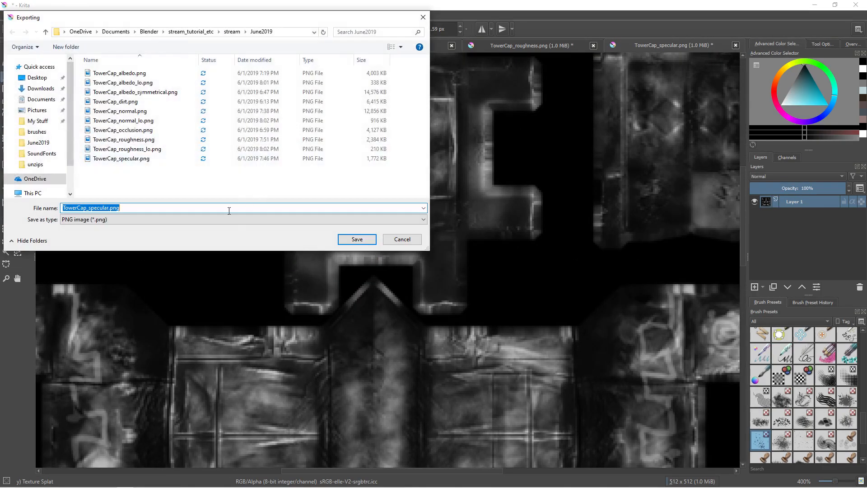
pyautogui.click(152, 208)
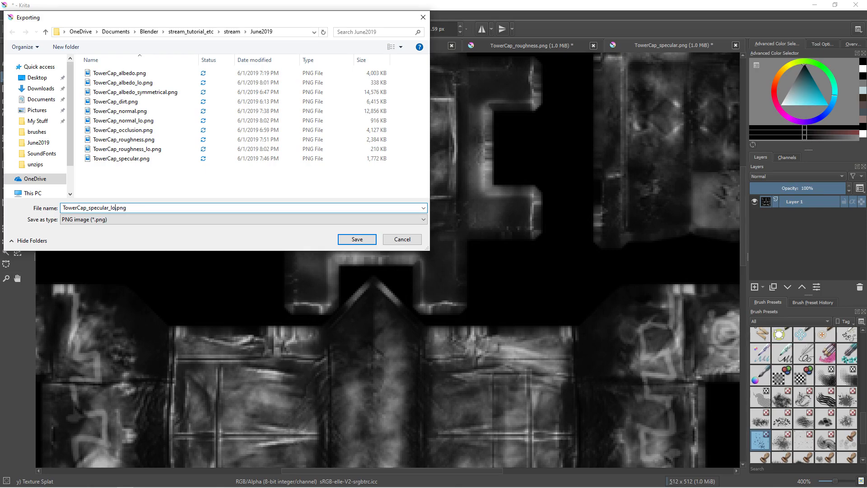
pyautogui.press('Return')
pyautogui.press('Return')
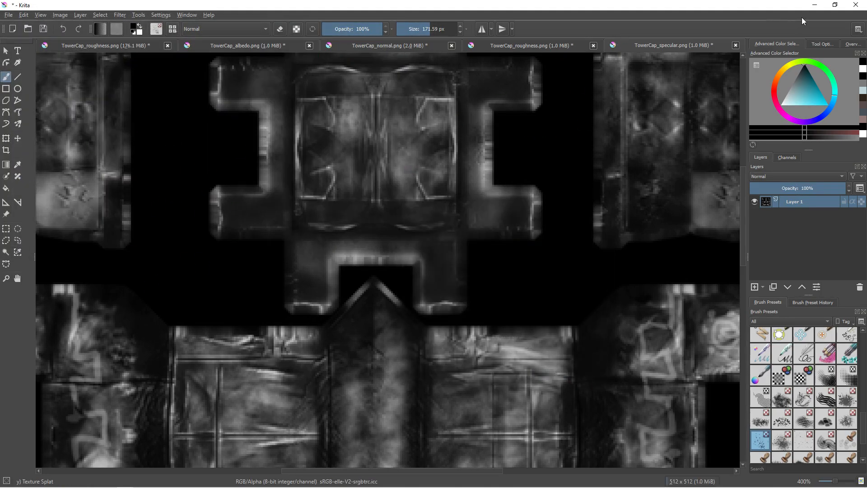
# Switch to Blender and enlarge the Image Editor area in both width and height.
pyautogui.click(809, 6)
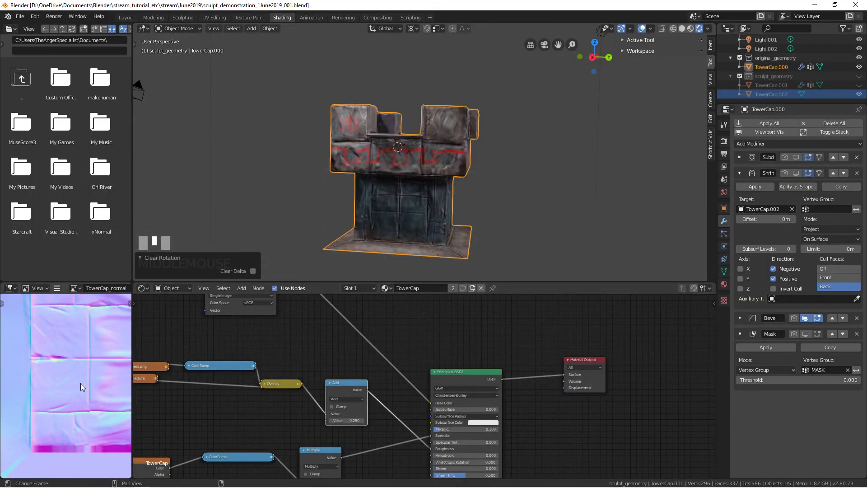
pyautogui.moveTo(131, 306); pyautogui.dragTo(394, 306)
pyautogui.moveTo(167, 281); pyautogui.dragTo(167, 202)
pyautogui.scroll(-3, 186, 310)
# Replace the TowerCap_normal image's file with TowerCap_normal_lo.png.
pyautogui.click(140, 207)
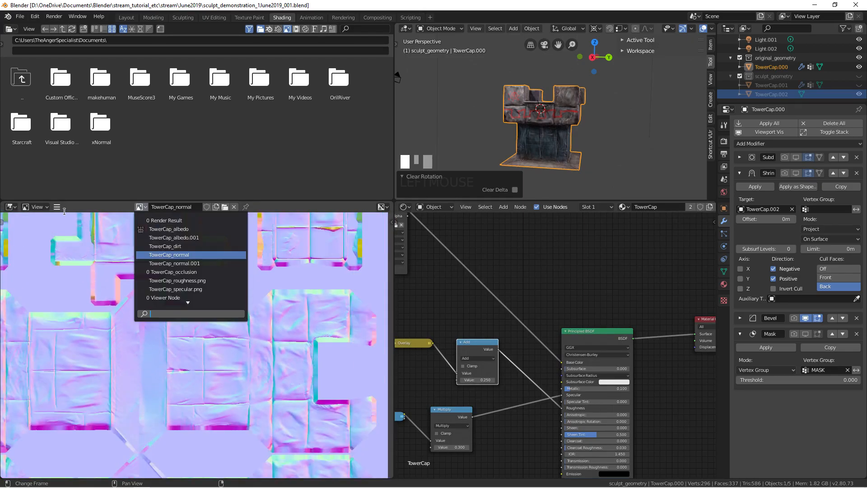
pyautogui.click(56, 206)
pyautogui.moveTo(69, 231)
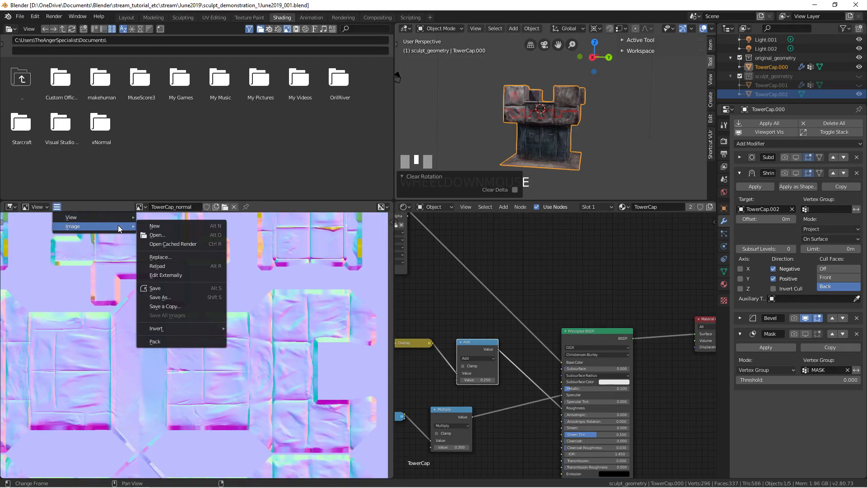
pyautogui.click(166, 256)
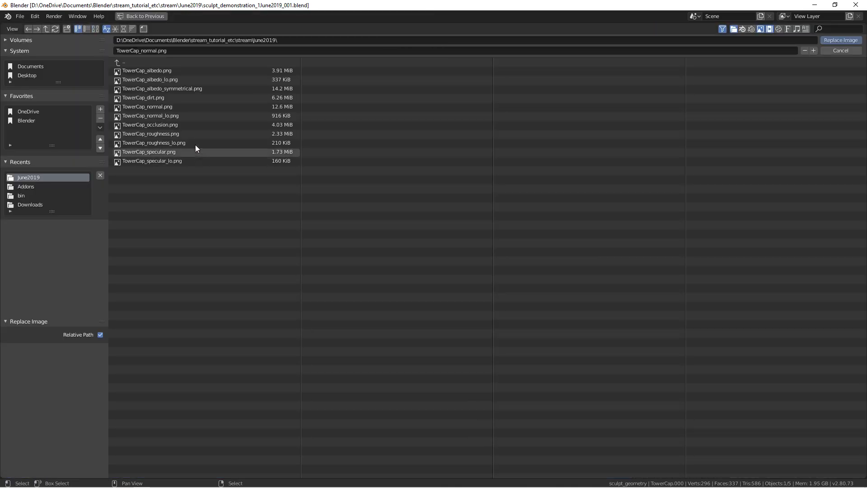
pyautogui.doubleClick(163, 116)
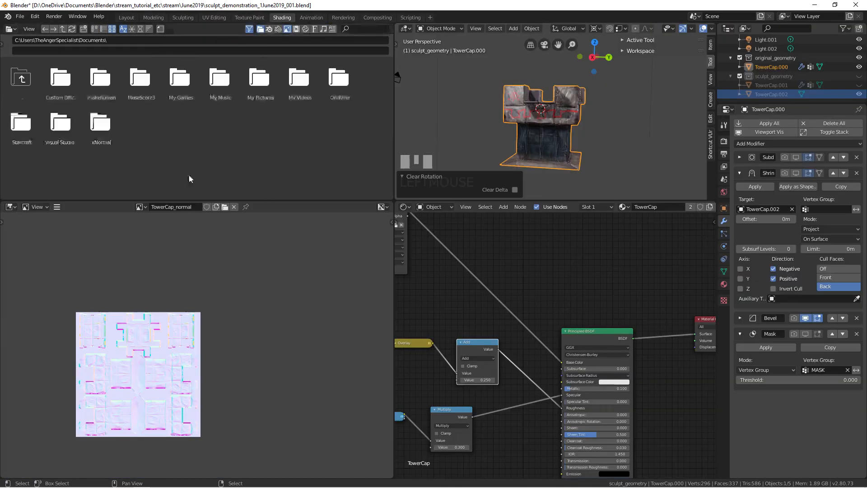
# Show the TowerCap_albedo image and replace its file with TowerCap_albedo_lo.png.
pyautogui.click(150, 206)
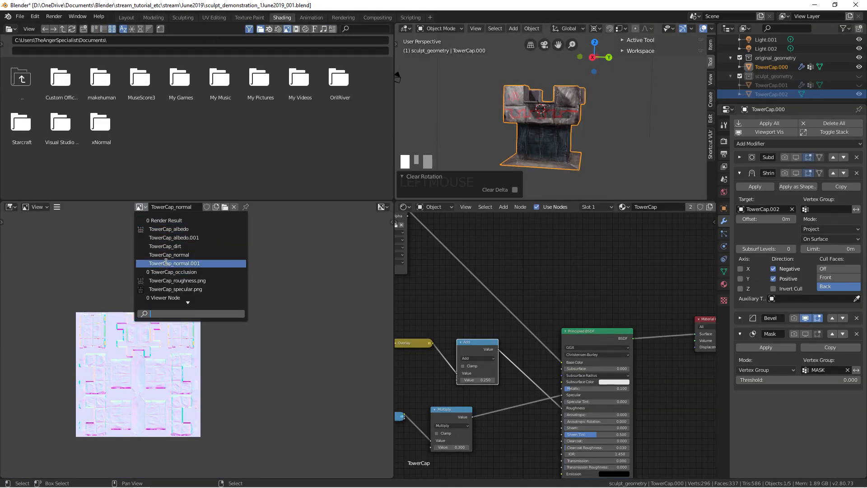
pyautogui.click(166, 229)
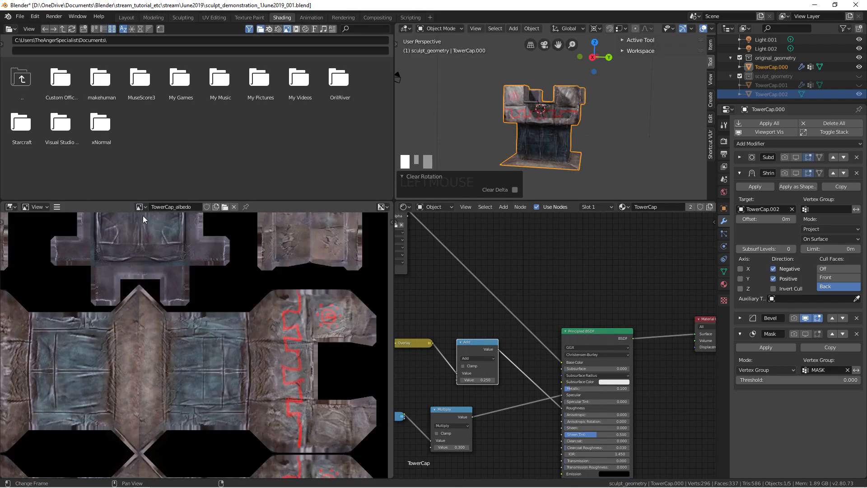
pyautogui.click(58, 206)
pyautogui.moveTo(69, 230)
pyautogui.click(190, 261)
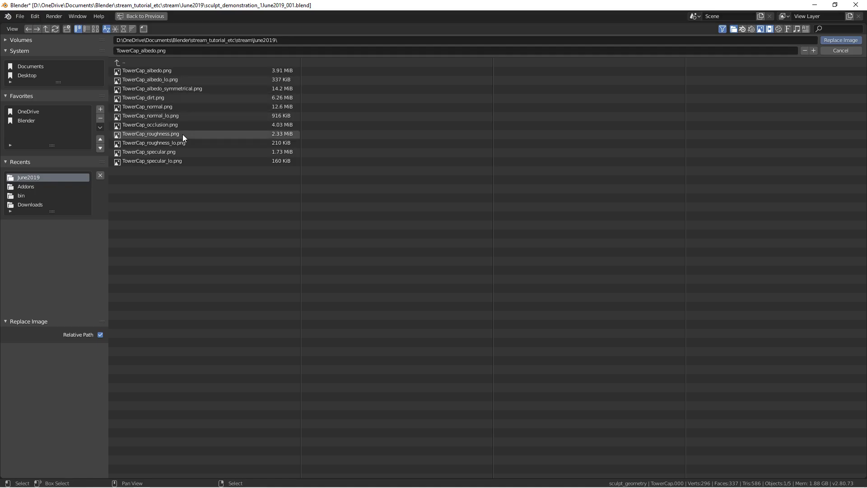
pyautogui.click(184, 78)
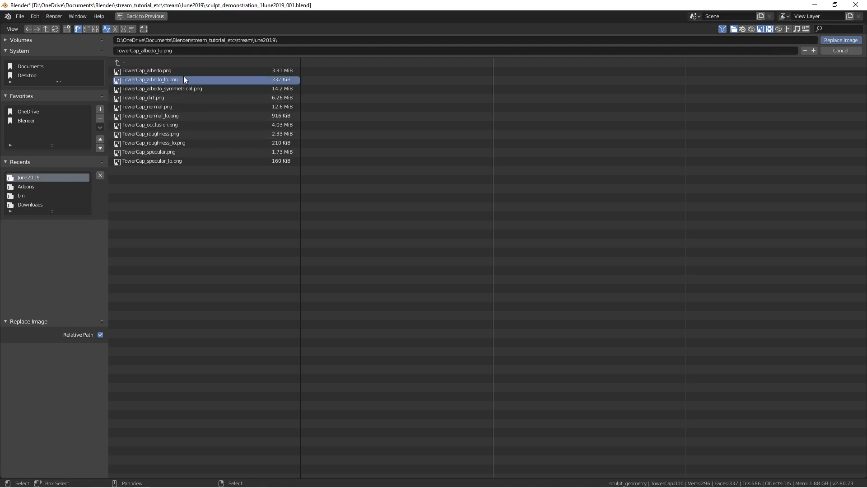
pyautogui.doubleClick(183, 79)
# Show the TowerCap_roughness.png image and replace its file with TowerCap_roughness_lo.png.
pyautogui.click(140, 206)
pyautogui.scroll(-3, 183, 275)
pyautogui.click(194, 271)
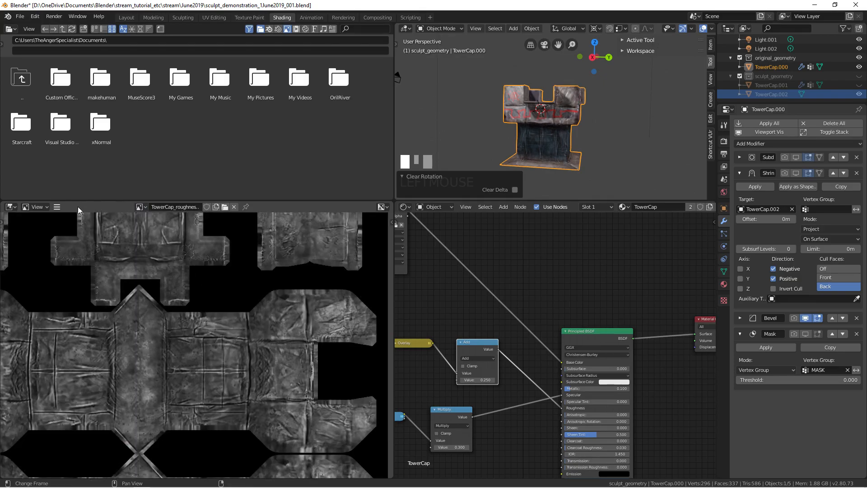
pyautogui.click(57, 206)
pyautogui.moveTo(73, 227)
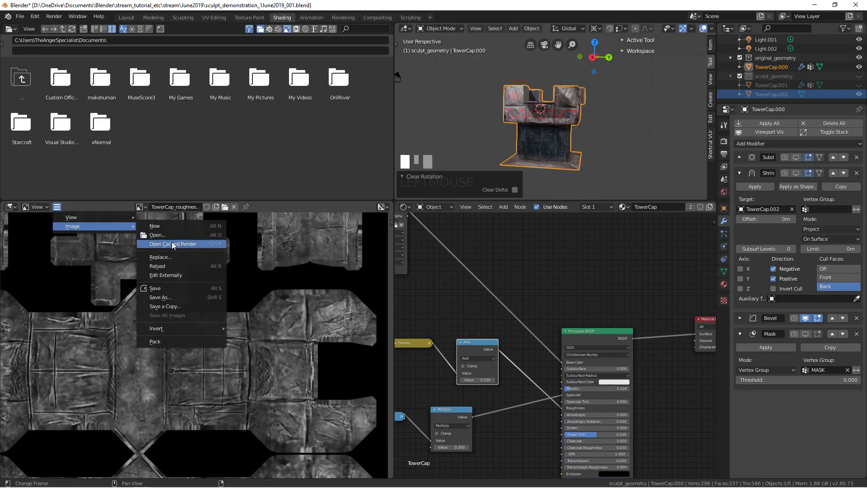
pyautogui.click(169, 257)
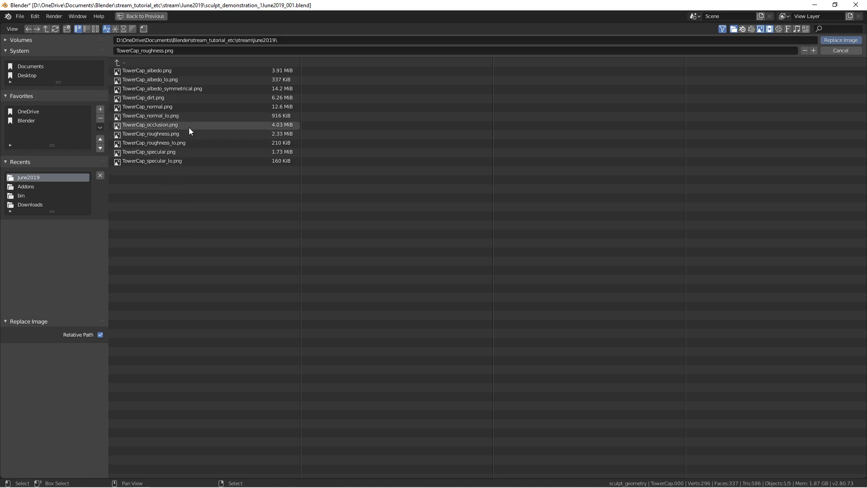
pyautogui.doubleClick(183, 144)
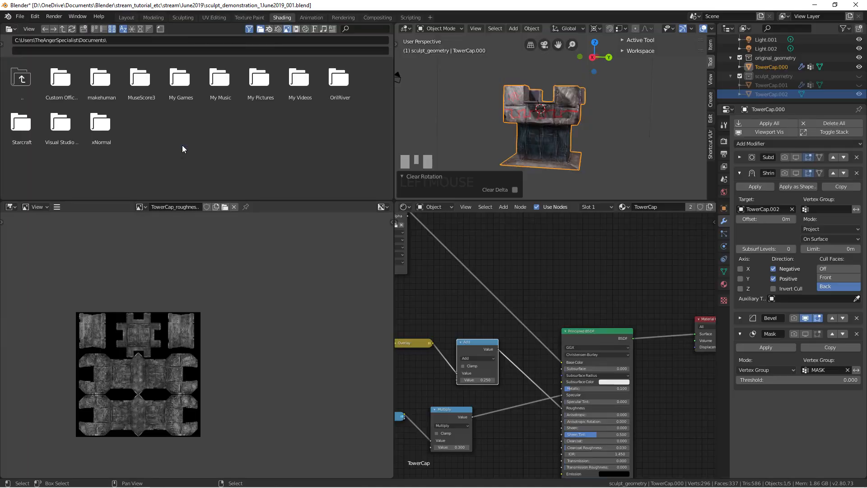
# Show the TowerCap_specular.png image and replace its file with TowerCap_specular_lo.png.
pyautogui.click(140, 206)
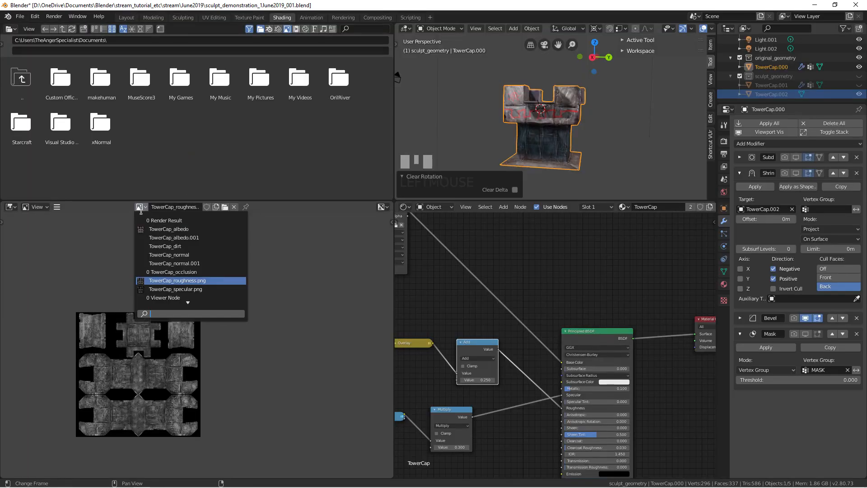
pyautogui.click(185, 285)
pyautogui.click(57, 206)
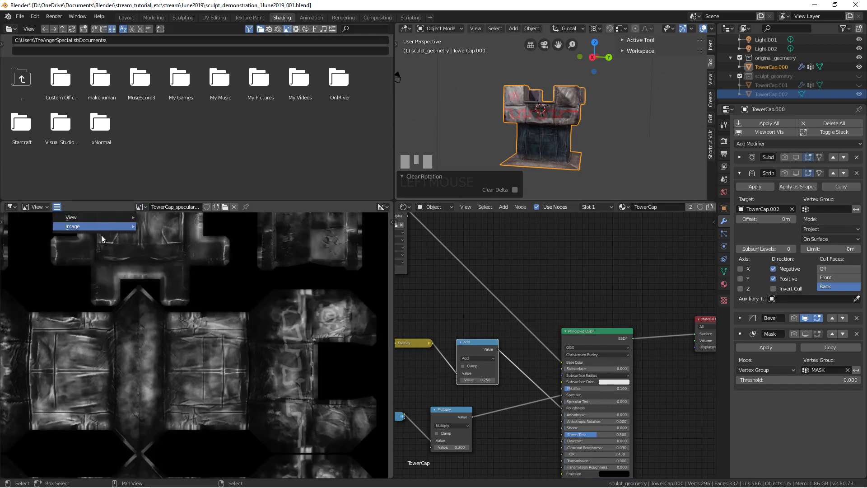
pyautogui.moveTo(124, 227)
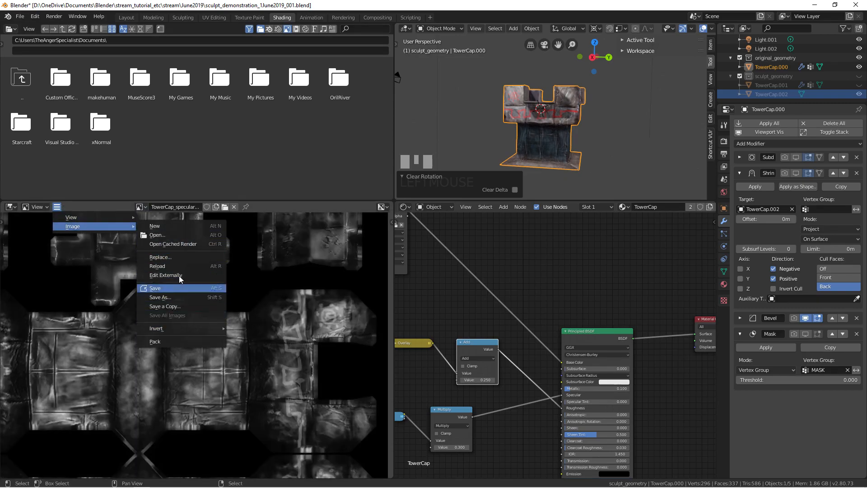
pyautogui.click(170, 259)
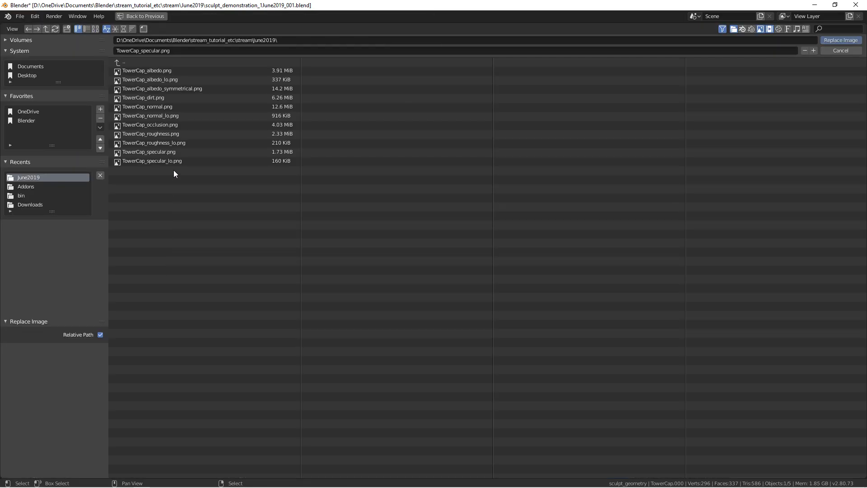
pyautogui.doubleClick(153, 164)
# Enlarge the 3D viewport in both width and height around the tower.
pyautogui.scroll(4, 219, 302)
pyautogui.moveTo(511, 129); pyautogui.dragTo(617, 91, button='middle')
pyautogui.scroll(2, 617, 90)
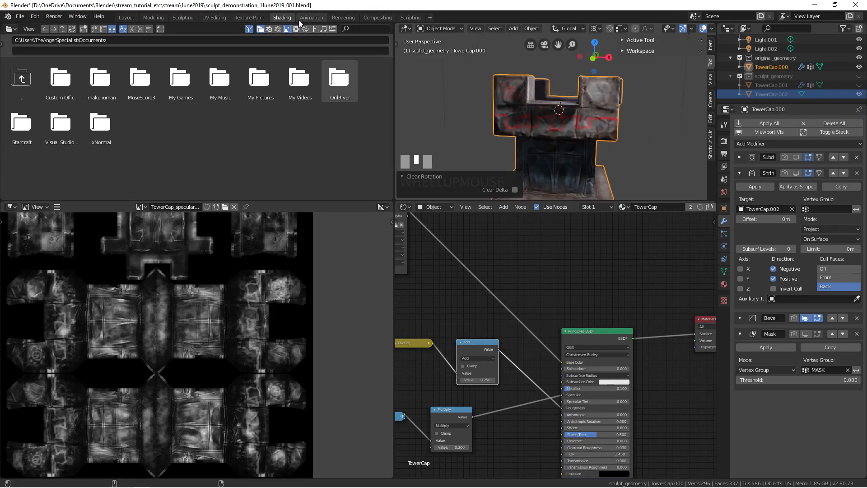
pyautogui.moveTo(394, 137); pyautogui.dragTo(124, 181)
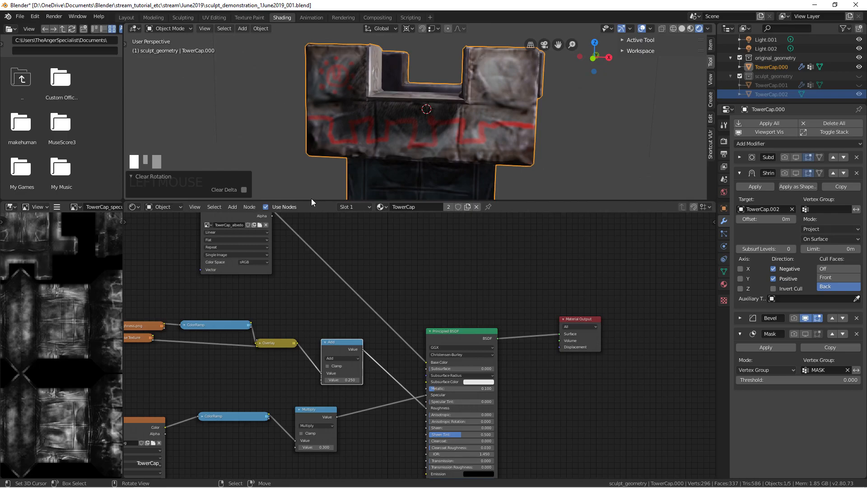
pyautogui.moveTo(309, 199); pyautogui.dragTo(324, 397)
pyautogui.moveTo(436, 175); pyautogui.dragTo(462, 229, button='middle')
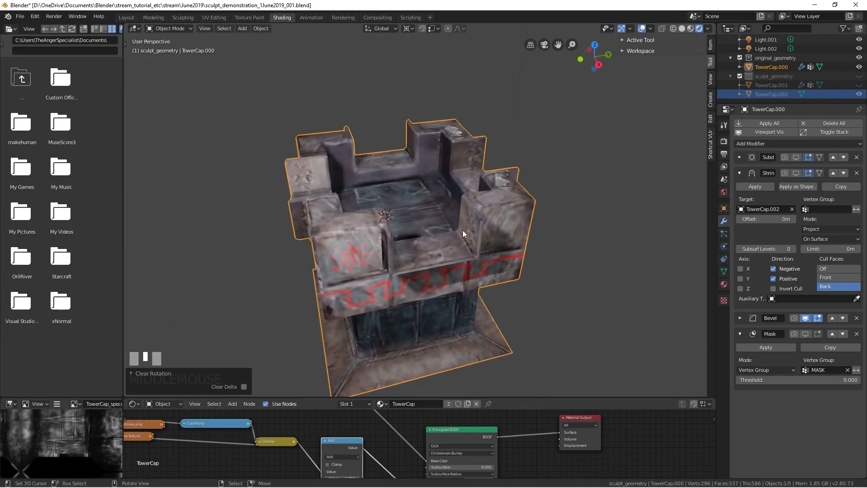
# Examine the tower with its low-resolution textures in the rendered viewport, using temporary trackball rotations to see how light plays across it.
pyautogui.press('r')
pyautogui.press('r')
pyautogui.rightClick(436, 196)
pyautogui.press('z')
pyautogui.click(489, 158)
pyautogui.moveTo(489, 157); pyautogui.dragTo(354, 161, button='middle')
pyautogui.press('r')
pyautogui.press('r')
pyautogui.rightClick(399, 198)
pyautogui.moveTo(399, 199); pyautogui.dragTo(464, 232, button='middle')
pyautogui.rightClick(532, 140)
pyautogui.scroll(-2, 535, 186)
pyautogui.click(464, 232)
pyautogui.rightClick(463, 272)
pyautogui.press('r')
pyautogui.press('r')
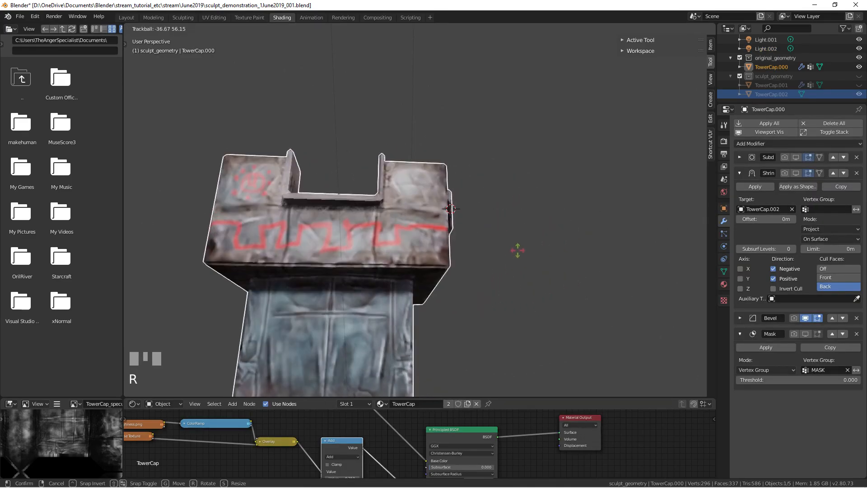
pyautogui.rightClick(431, 286)
pyautogui.scroll(-3, 431, 287)
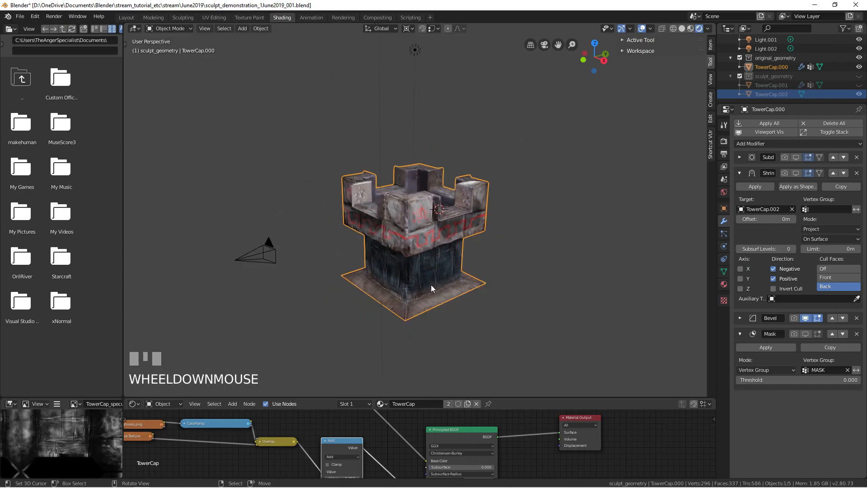
pyautogui.moveTo(431, 287); pyautogui.dragTo(418, 228, button='middle')
# Save the scene as a new incremented file, sculpt_demonstration_1June2019_002.blend.
pyautogui.click(20, 17)
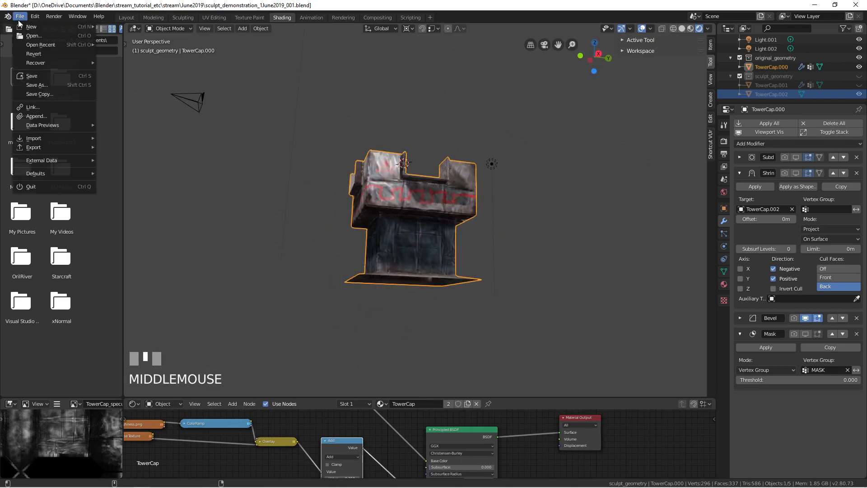
pyautogui.click(33, 85)
pyautogui.click(801, 50)
pyautogui.click(813, 39)
# Delete the additional lights Light.001 and Light.002 from the scene.
pyautogui.moveTo(345, 245); pyautogui.dragTo(464, 232, button='middle')
pyautogui.press('r')
pyautogui.press('r')
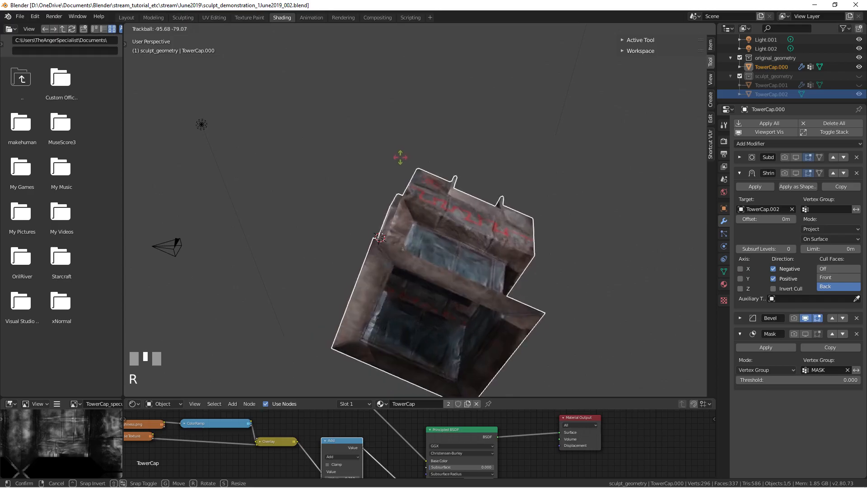
pyautogui.click(470, 234)
pyautogui.moveTo(470, 234); pyautogui.dragTo(448, 224, button='middle')
pyautogui.scroll(-3, 409, 215)
pyautogui.rightClick(508, 131)
pyautogui.keyDown('shift'); pyautogui.rightClick(628, 99); pyautogui.keyUp('shift')
pyautogui.press('x')
pyautogui.click(515, 141)
# Examine the tower lit by the single remaining light, using temporary trackball rotations and several viewing angles.
pyautogui.scroll(2, 228, 110)
pyautogui.moveTo(229, 111); pyautogui.dragTo(428, 166, button='middle')
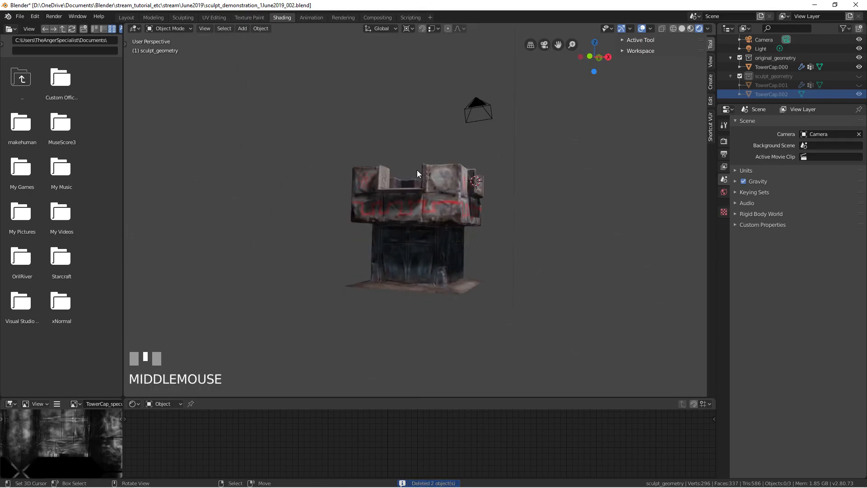
pyautogui.scroll(2, 433, 203)
pyautogui.rightClick(441, 236)
pyautogui.press('r')
pyautogui.press('r')
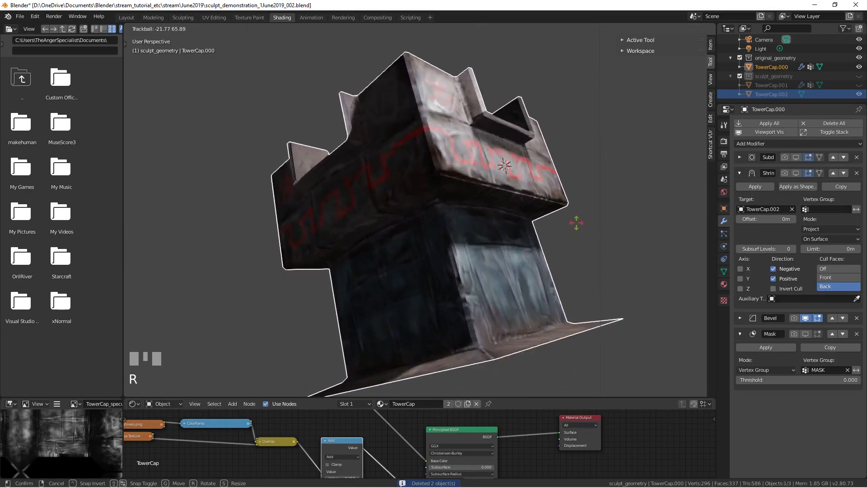
pyautogui.rightClick(566, 225)
pyautogui.scroll(-4, 507, 271)
pyautogui.moveTo(506, 271); pyautogui.dragTo(302, 298, button='middle')
pyautogui.scroll(3, 427, 202)
pyautogui.press('r')
pyautogui.moveTo(427, 202); pyautogui.dragTo(487, 245, button='middle')
pyautogui.press('r')
pyautogui.rightClick(468, 151)
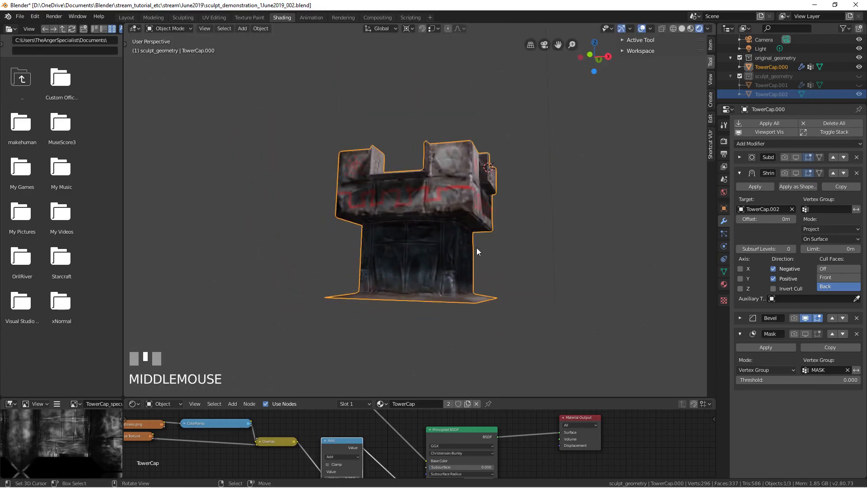
pyautogui.press('r')
pyautogui.press('r')
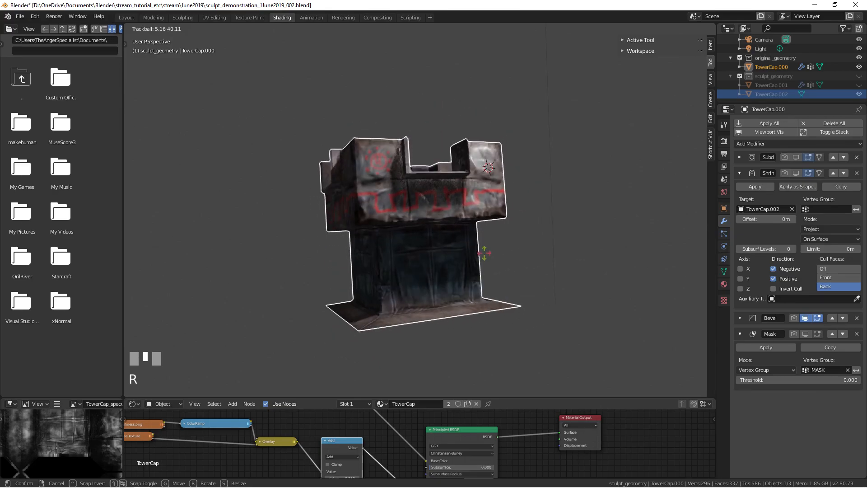
pyautogui.rightClick(471, 253)
pyautogui.scroll(-3, 433, 308)
pyautogui.moveTo(433, 308); pyautogui.dragTo(388, 234, button='middle')
pyautogui.scroll(2, 389, 234)
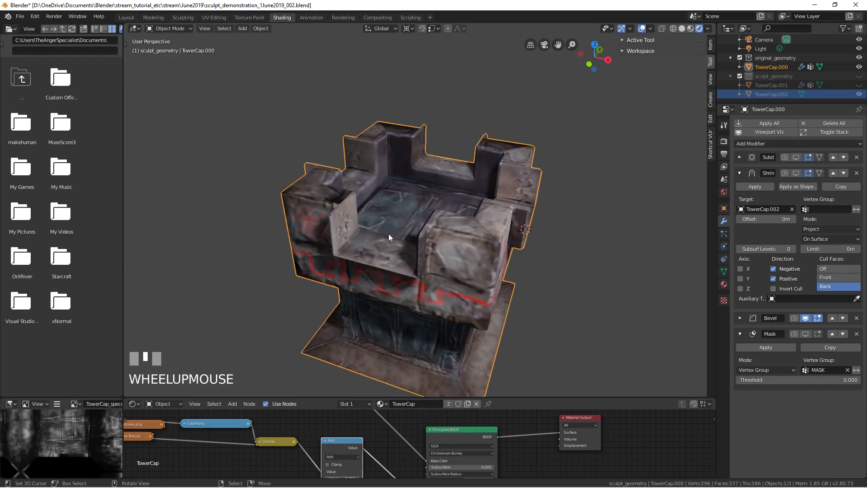
# Open sculpt_demonstration_1June2019_001.blend without saving the changes to the current file.
pyautogui.click(21, 17)
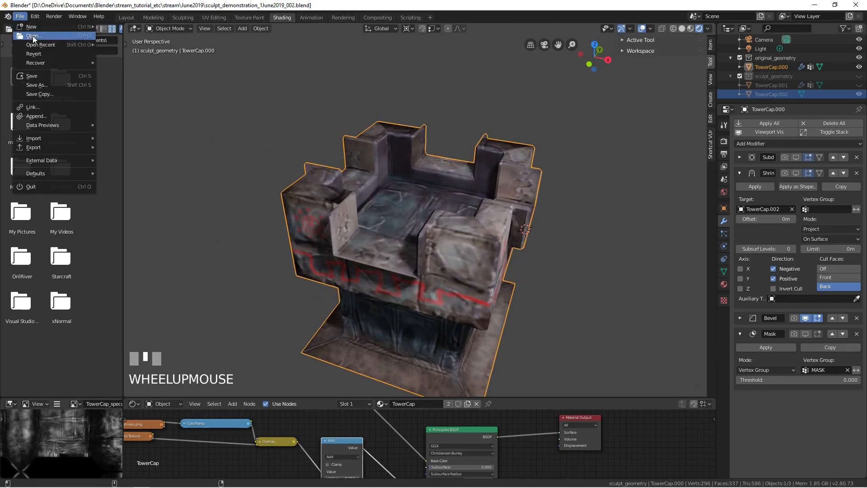
pyautogui.click(32, 36)
pyautogui.click(447, 261)
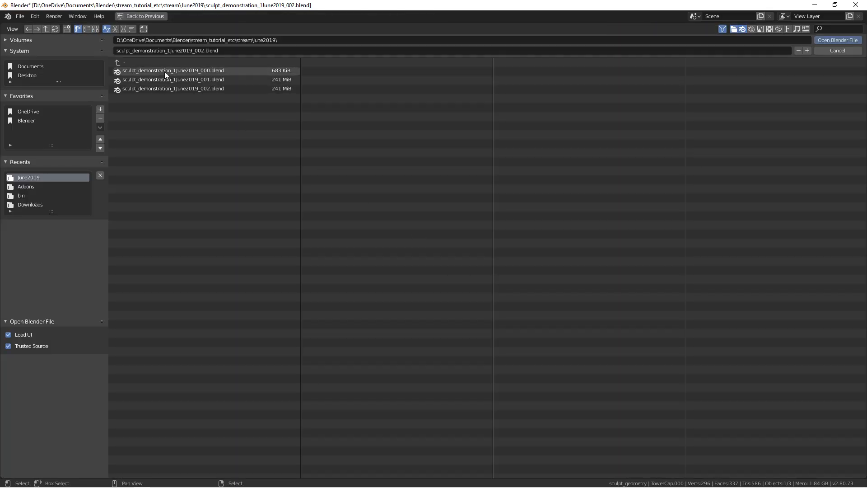
pyautogui.click(168, 80)
pyautogui.doubleClick(169, 79)
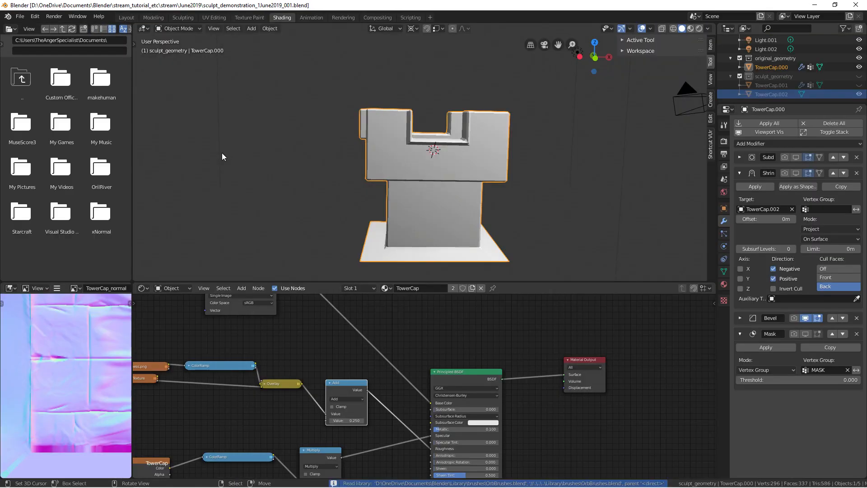
# Switch the viewport to rendered shading and examine the tower with its full-size textures, including a temporary trackball rotation.
pyautogui.moveTo(221, 153); pyautogui.dragTo(492, 191, button='middle')
pyautogui.press('z')
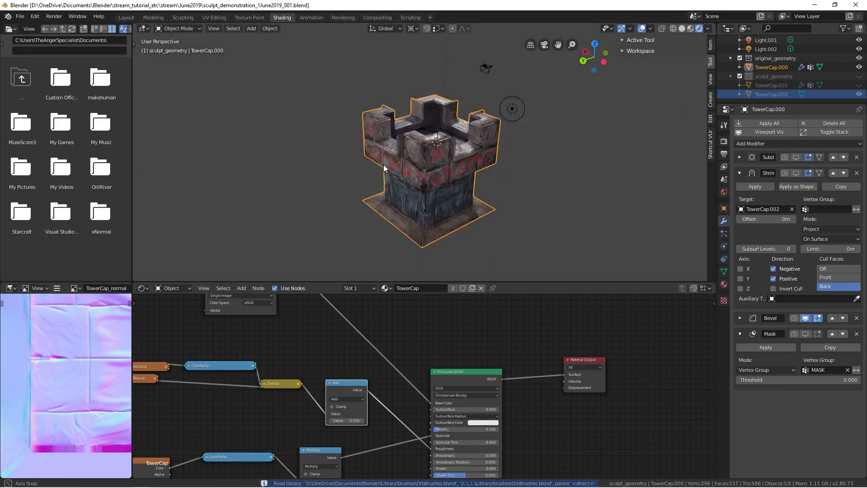
pyautogui.moveTo(384, 165); pyautogui.dragTo(527, 153, button='middle')
pyautogui.moveTo(374, 153); pyautogui.dragTo(394, 152, button='middle')
pyautogui.press('r')
pyautogui.press('r')
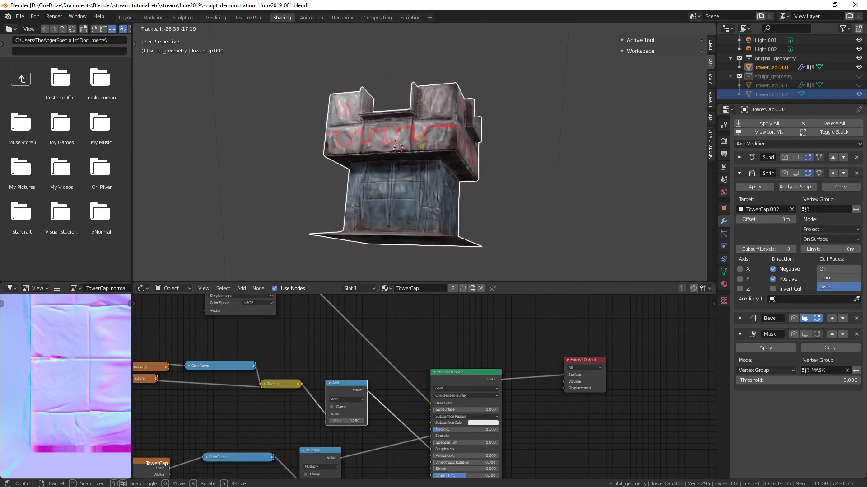
pyautogui.press('Escape')
# Reopen sculpt_demonstration_1June2019_002.blend.
pyautogui.click(19, 16)
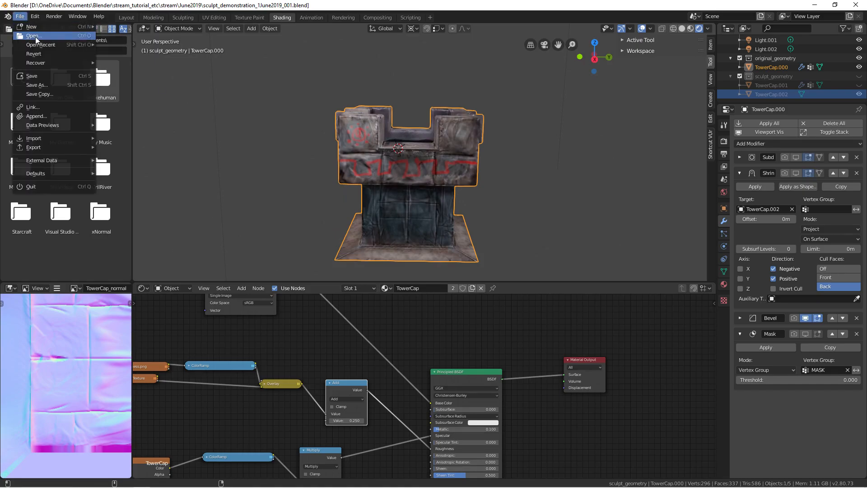
pyautogui.click(35, 37)
pyautogui.doubleClick(220, 88)
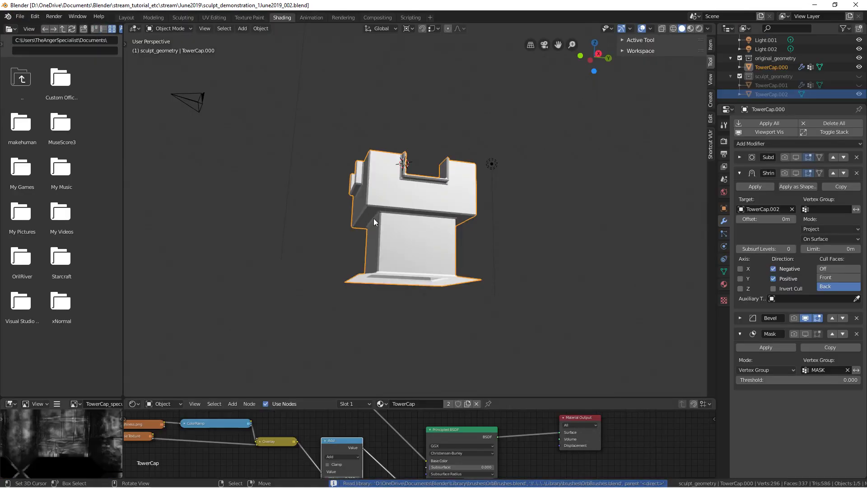
# Show the low-resolution version in rendered shading and compare its surface detail during a temporary trackball rotation.
pyautogui.moveTo(373, 218)
pyautogui.mouseDown(button='middle')
pyautogui.moveTo(419, 253)
pyautogui.moveTo(424, 231)
pyautogui.moveTo(594, 253)
pyautogui.moveTo(390, 213)
pyautogui.moveTo(509, 209)
pyautogui.mouseUp(button='middle')
pyautogui.scroll(2, 419, 244)
pyautogui.press('z')
pyautogui.click(479, 188)
pyautogui.press('r')
pyautogui.press('r')
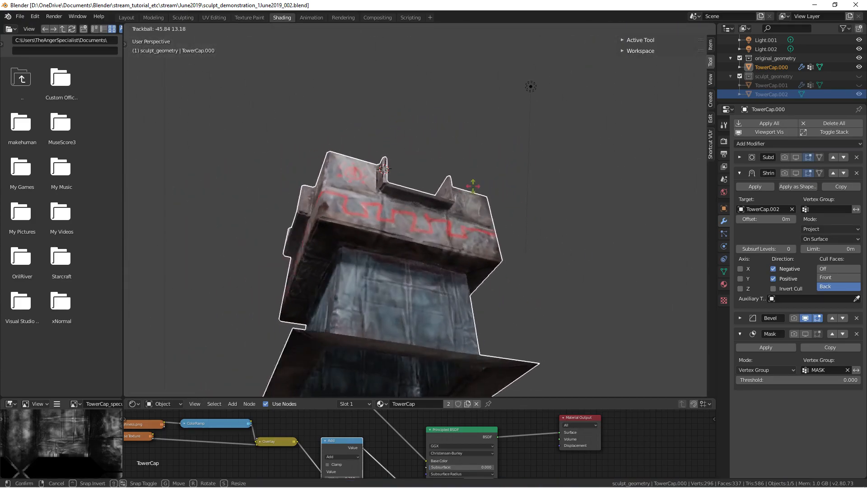
pyautogui.rightClick(462, 210)
# Set the Normal Map node's strength to 1.2 in the TowerCap material.
pyautogui.moveTo(362, 420); pyautogui.dragTo(362, 466, button='middle')
pyautogui.click(328, 465)
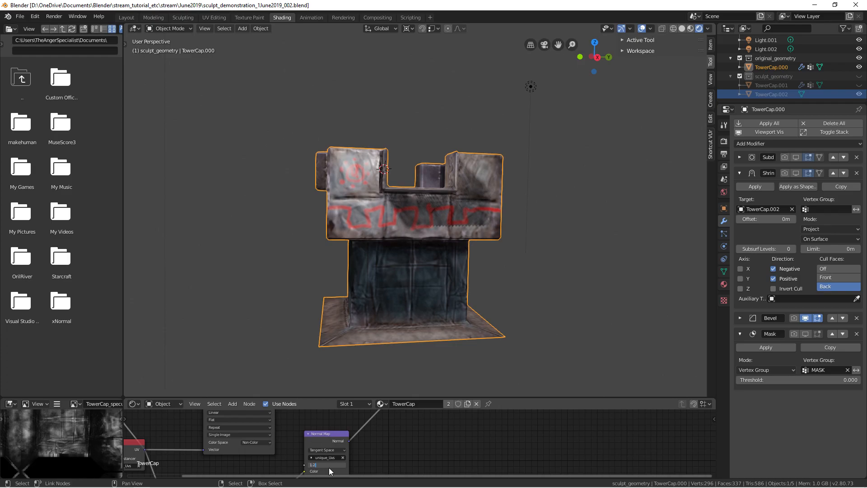
pyautogui.press('Return')
# Examine the tower with the stronger normal map from all sides, using temporary trackball rotations under the scene lights.
pyautogui.moveTo(316, 276); pyautogui.dragTo(474, 262, button='middle')
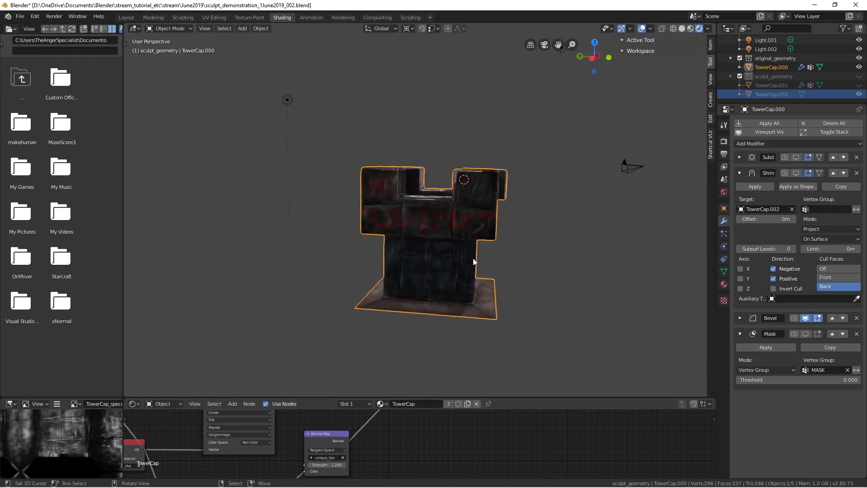
pyautogui.press('r')
pyautogui.press('r')
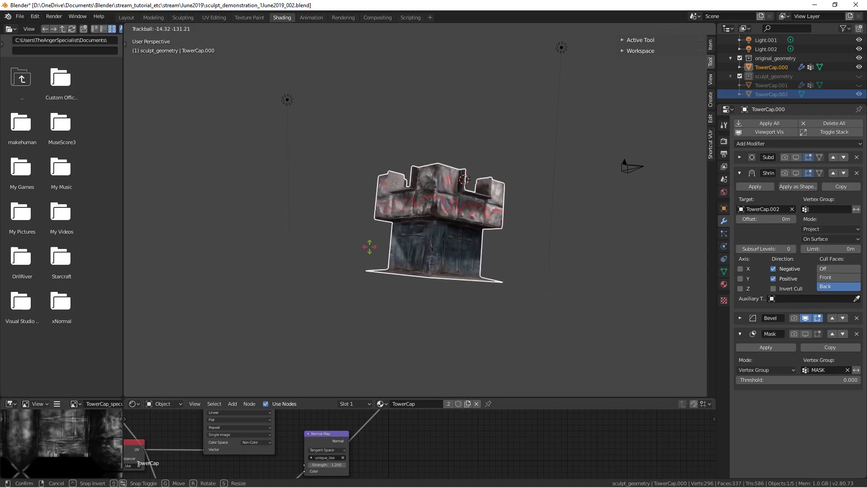
pyautogui.rightClick(371, 248)
pyautogui.moveTo(375, 253); pyautogui.dragTo(427, 242, button='middle')
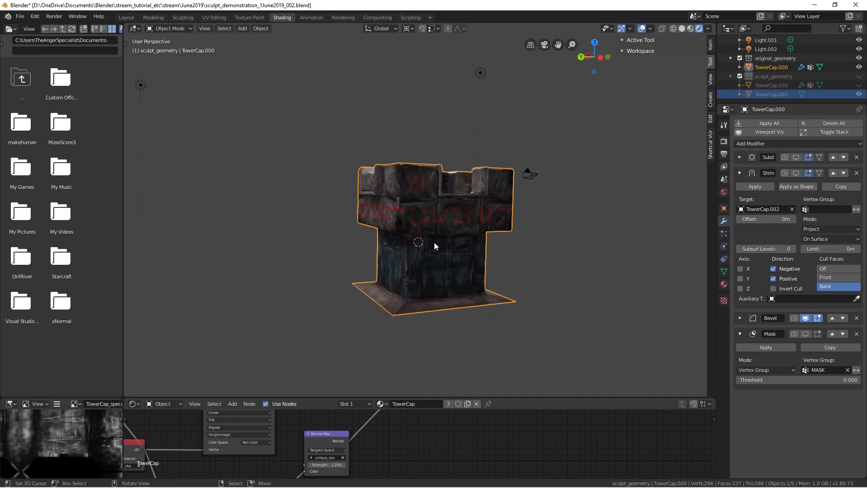
pyautogui.press('r')
pyautogui.press('r')
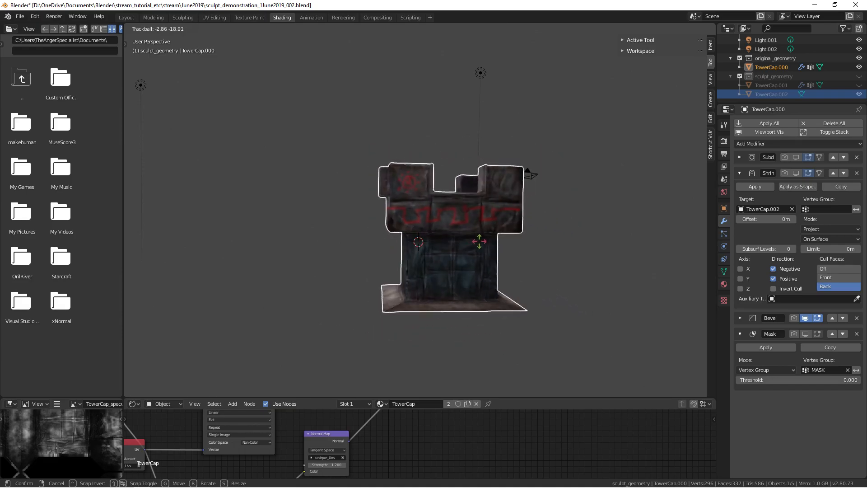
pyautogui.click(478, 242)
pyautogui.moveTo(478, 241); pyautogui.dragTo(401, 189, button='middle')
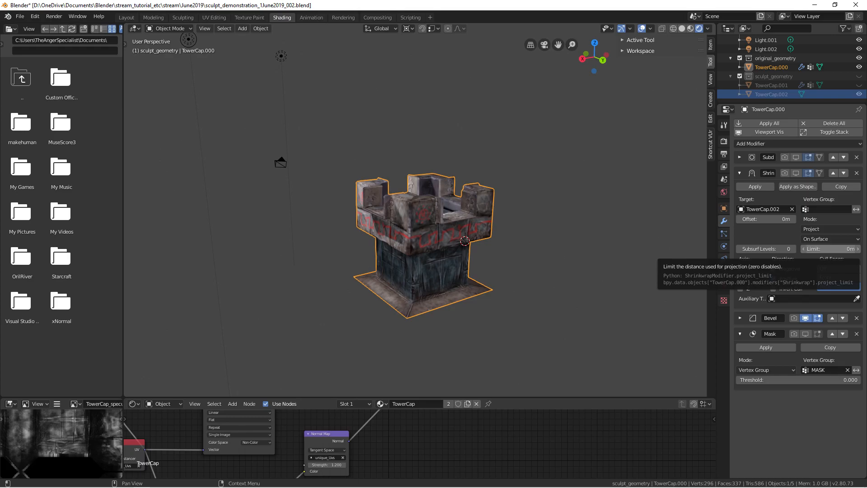
pyautogui.moveTo(397, 223); pyautogui.dragTo(472, 208, button='middle')
pyautogui.scroll(2, 497, 217)
pyautogui.moveTo(538, 208); pyautogui.dragTo(427, 226, button='middle')
pyautogui.scroll(-2, 488, 209)
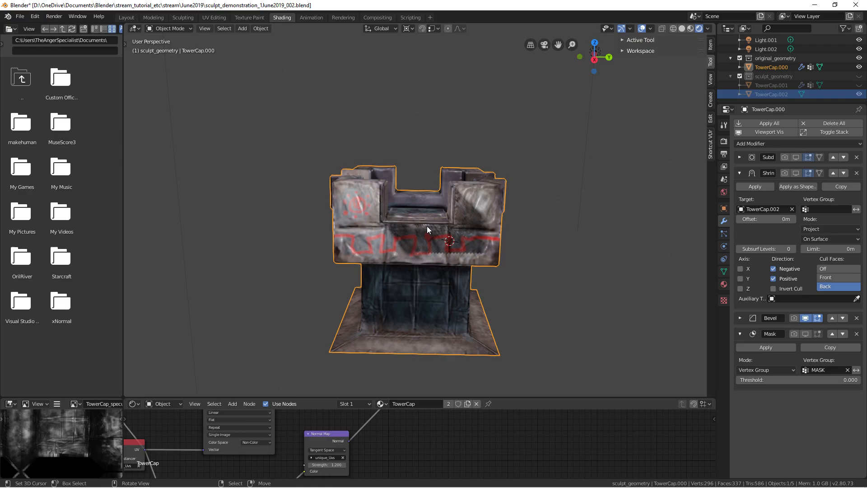
pyautogui.moveTo(427, 230); pyautogui.dragTo(410, 240, button='middle')
pyautogui.press('r')
pyautogui.press('r')
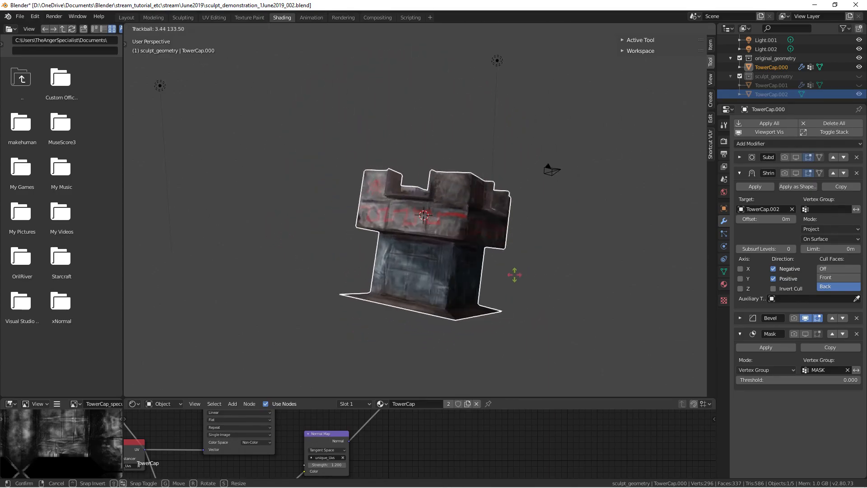
pyautogui.rightClick(516, 275)
pyautogui.moveTo(410, 269); pyautogui.dragTo(565, 271, button='middle')
pyautogui.press('r')
pyautogui.press('r')
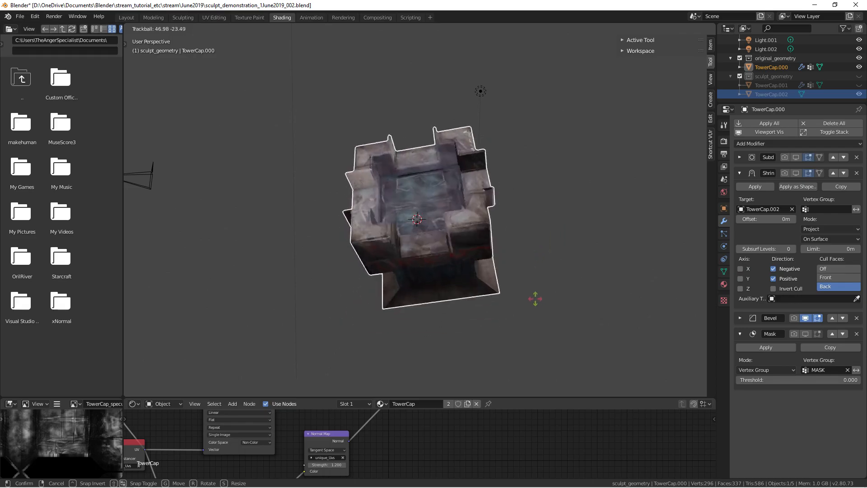
pyautogui.rightClick(540, 221)
# Switch the 3D viewport to solid shading.
pyautogui.moveTo(540, 222)
pyautogui.mouseDown(button='middle')
pyautogui.moveTo(333, 248)
pyautogui.moveTo(559, 253)
pyautogui.moveTo(389, 223)
pyautogui.mouseUp(button='middle')
pyautogui.press('z')
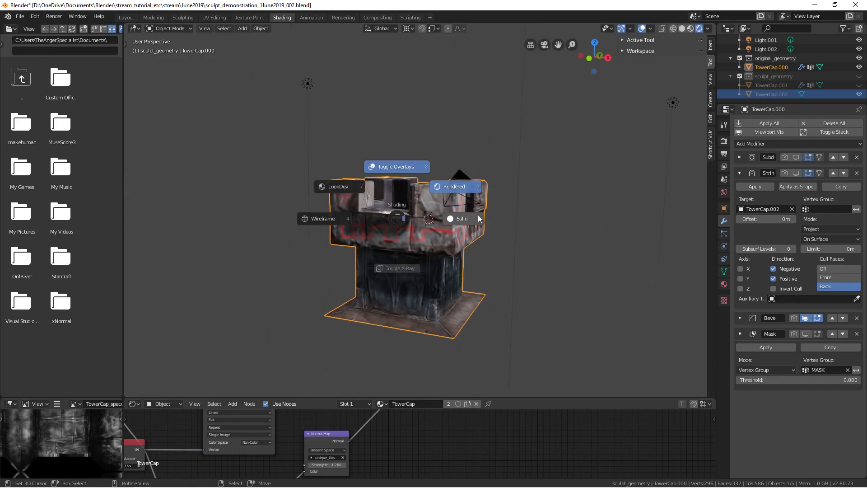
pyautogui.click(478, 218)
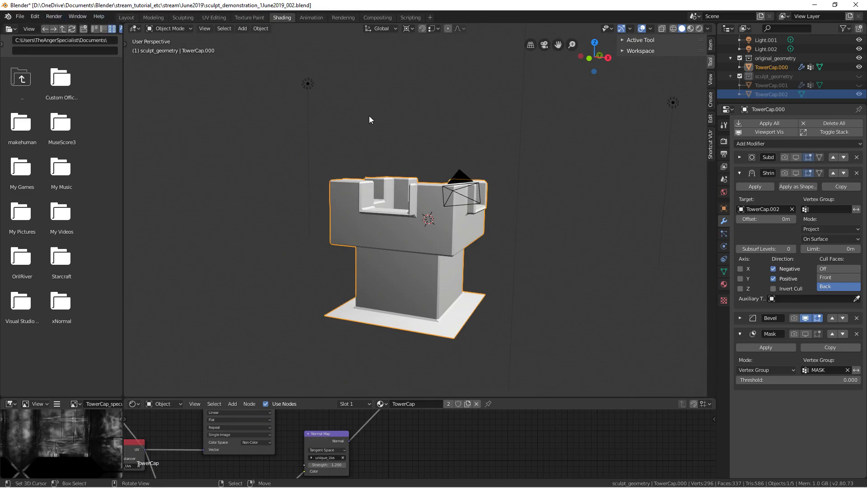